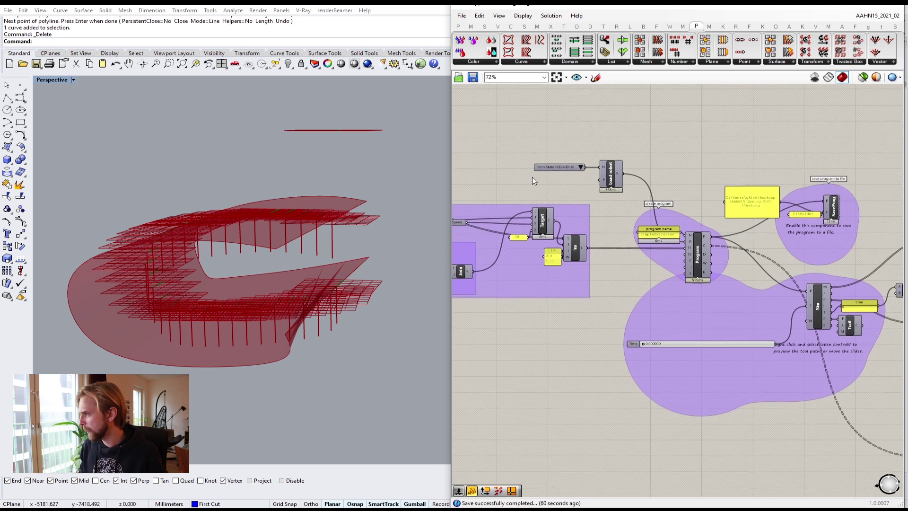
- Examine the robot model chosen for the Load robot component and the surrounding definition on the canvas
scroll(584, 166, "up", 5)
scroll(677, 202, "up", 4)
right_click_drag(499, 184, 616, 198)
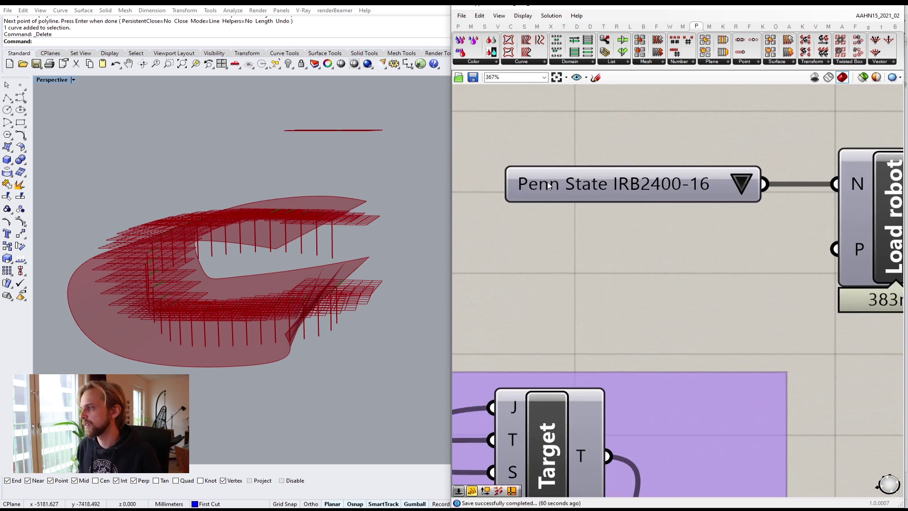
scroll(611, 203, "down", 12)
right_click_drag(548, 314, 619, 271)
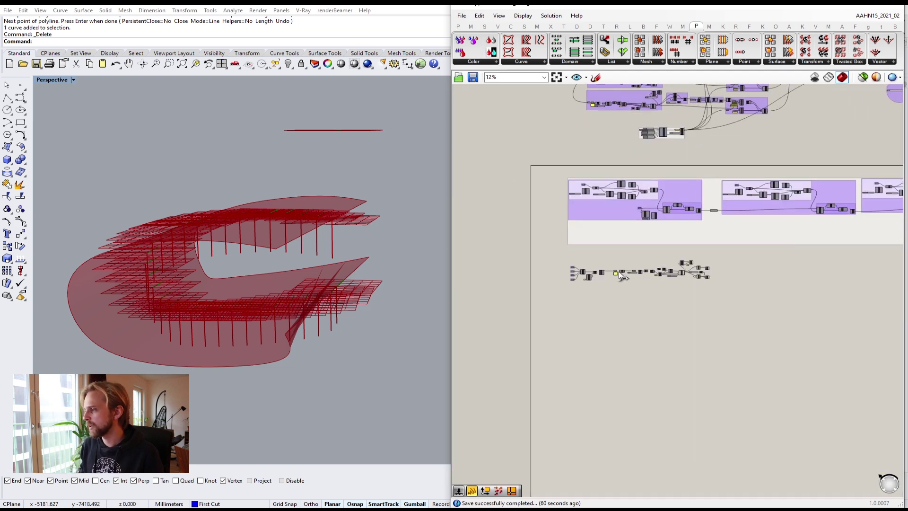
scroll(618, 271, "up", 3)
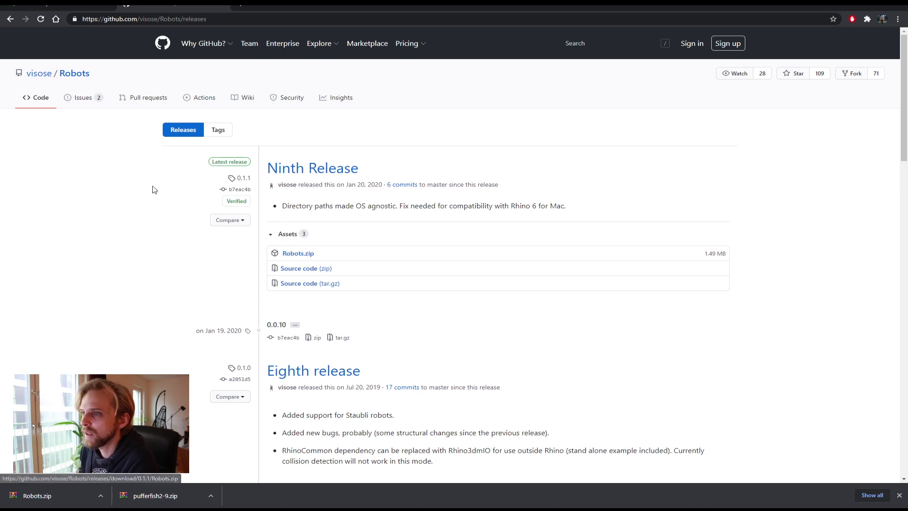
- Switch to the browser, return to the Robots repository's main page and open its robot library page
left_click(15, 20)
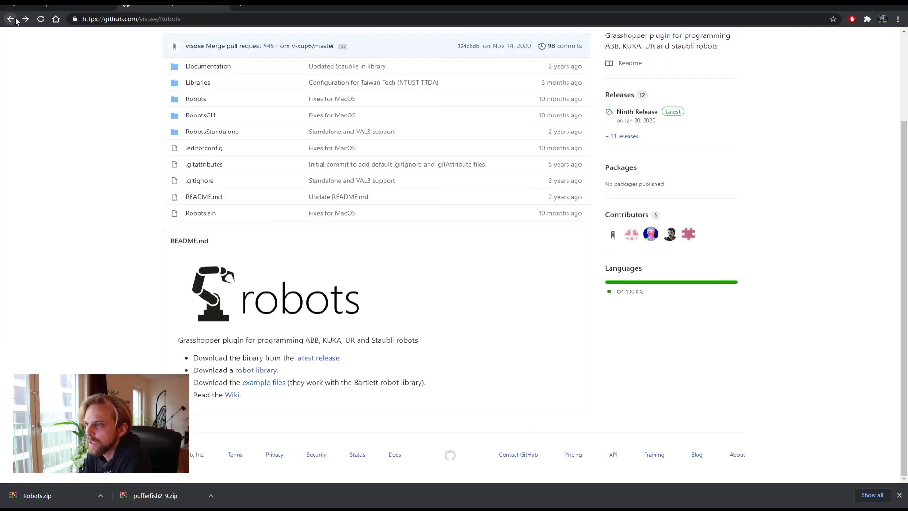
left_click_drag(197, 373, 230, 371)
left_click(209, 373)
left_click(192, 378)
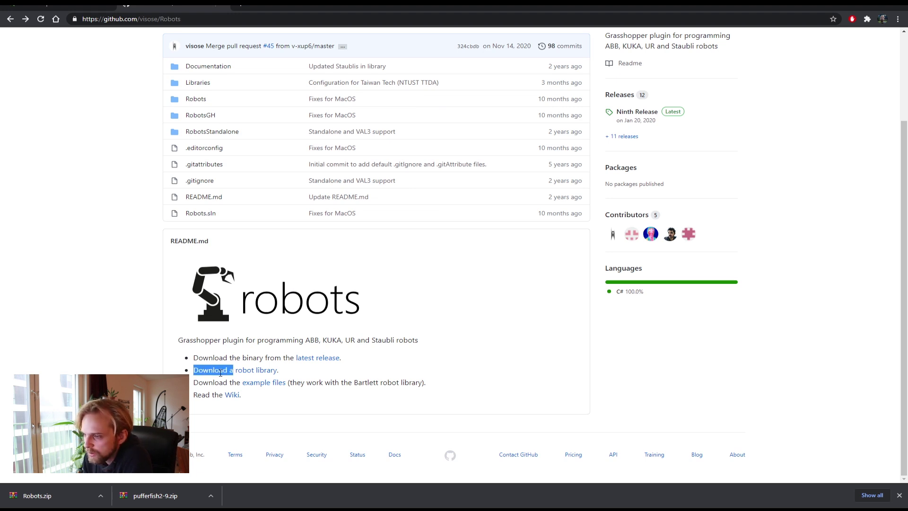
left_click(255, 371)
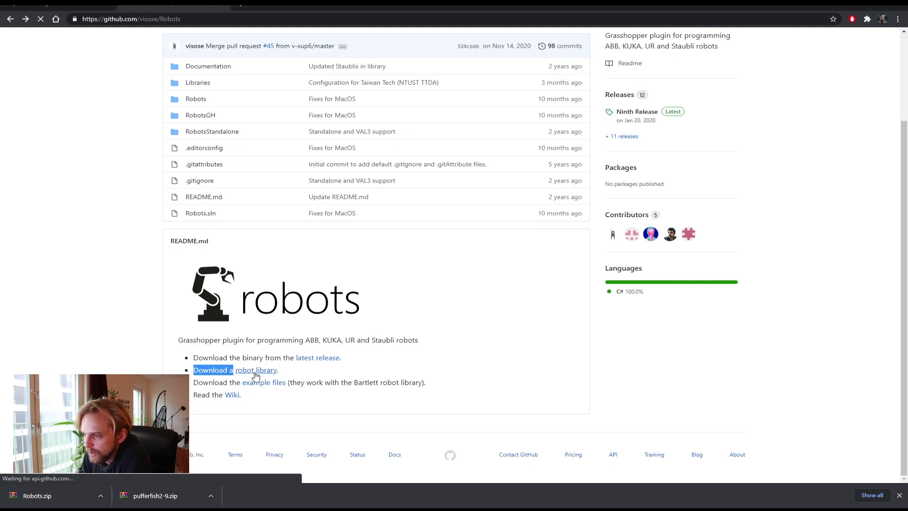
- Read the library installation steps and look through the robot cells offered by each institution
scroll(255, 376, "down", 12)
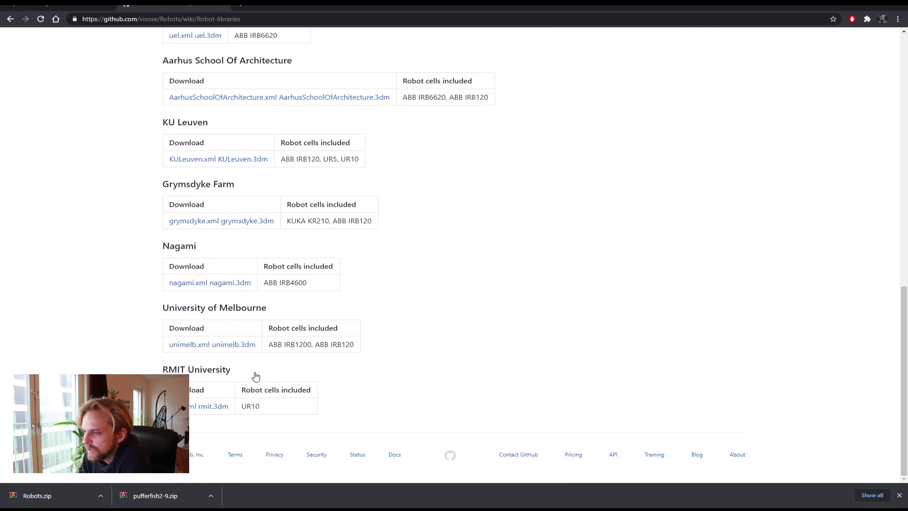
scroll(256, 376, "up", 8)
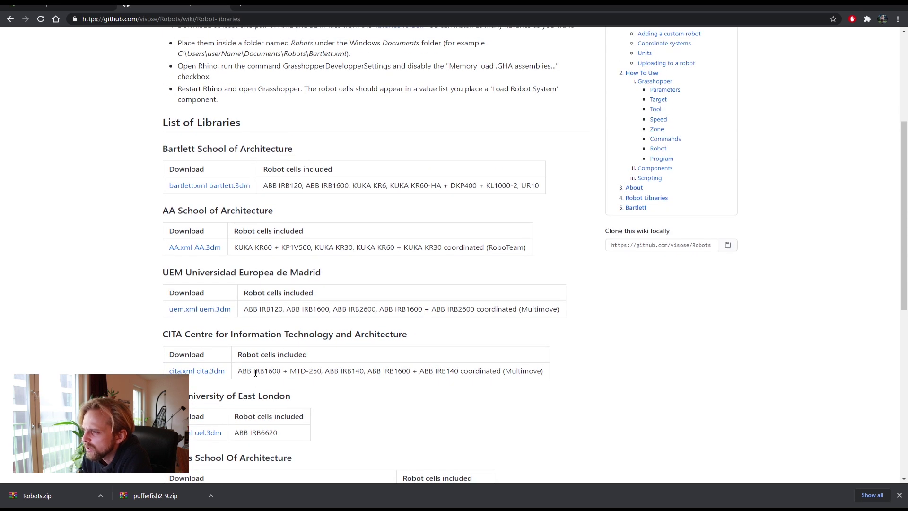
scroll(255, 374, "down", 4)
scroll(256, 375, "up", 7)
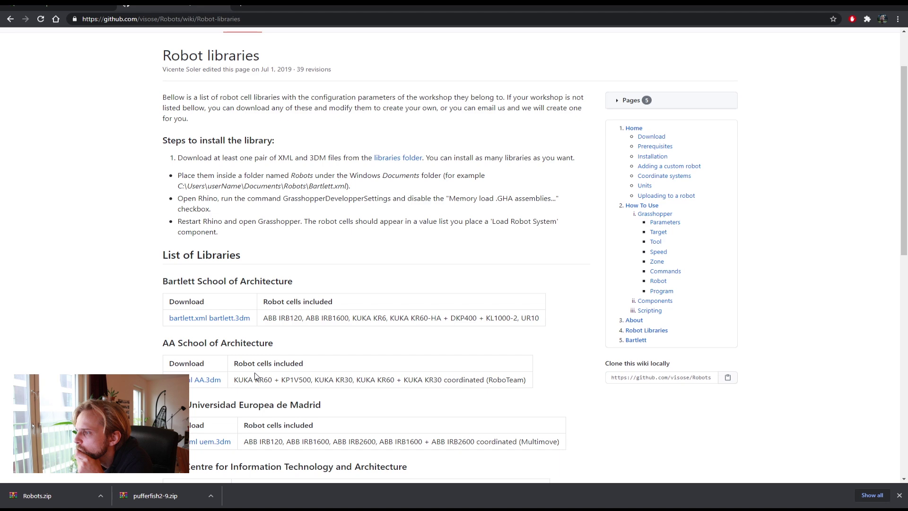
scroll(256, 376, "down", 7)
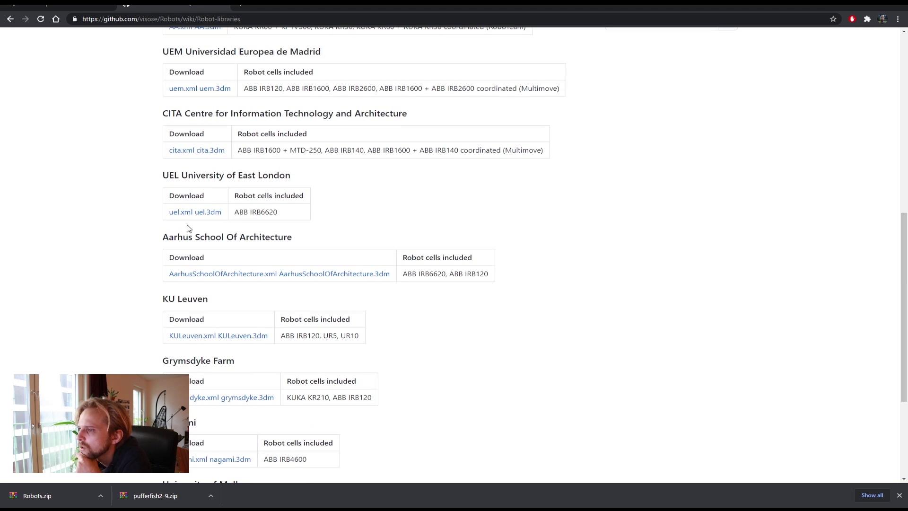
scroll(177, 312, "down", 4)
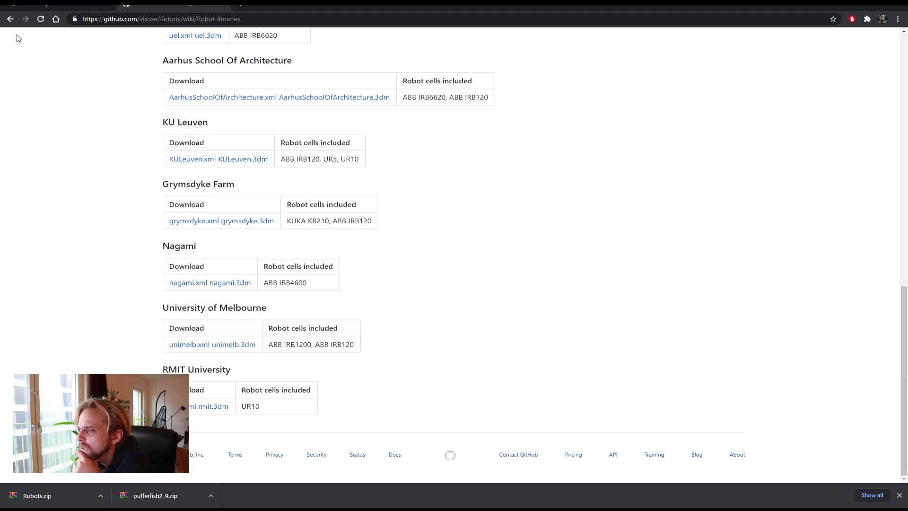
- Return to the Robots repository, open its Libraries folder and look through the 3DM and XML files
left_click(10, 19)
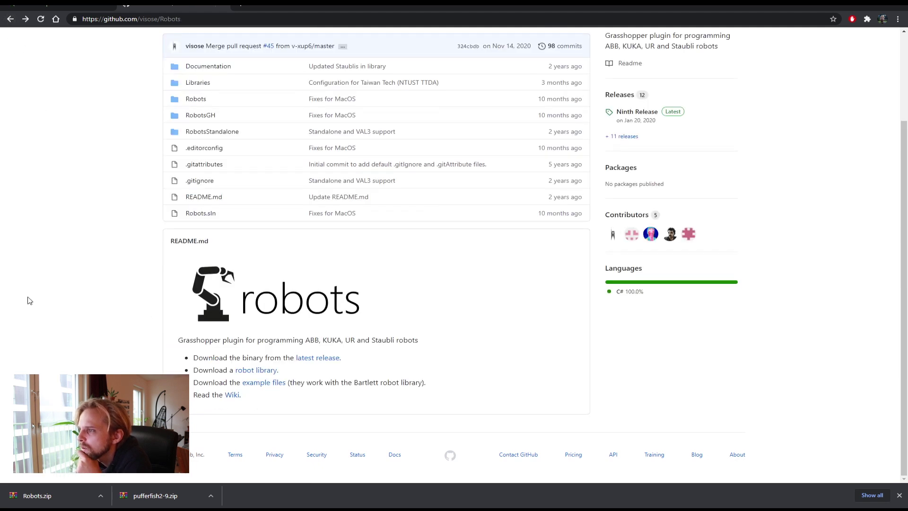
left_click(198, 83)
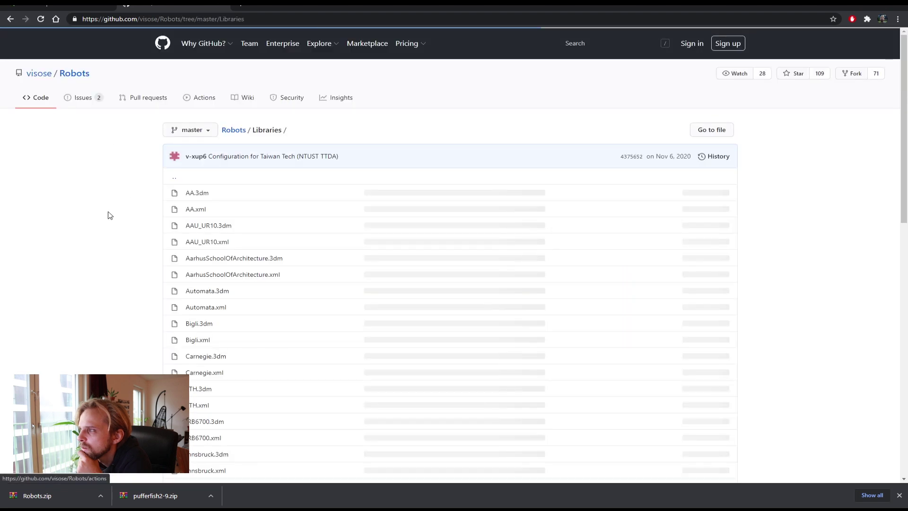
scroll(99, 293, "down", 3)
scroll(100, 294, "down", 3)
scroll(100, 284, "up", 6)
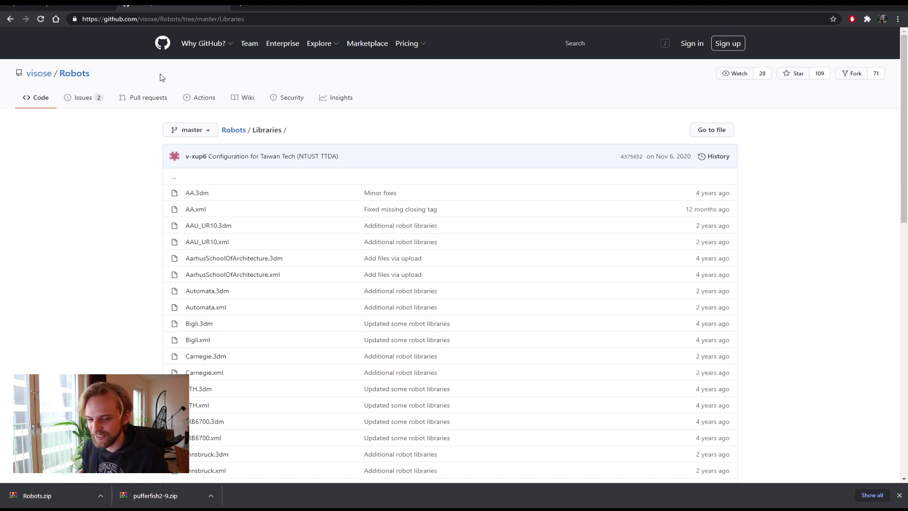
- Switch to File Explorer and open the Robots folder inside Documents
key("alt+Tab")
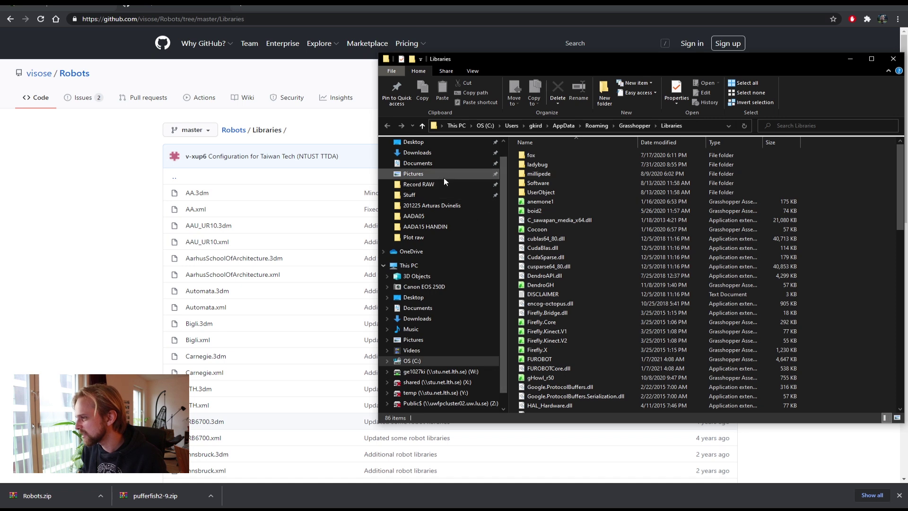
left_click(418, 308)
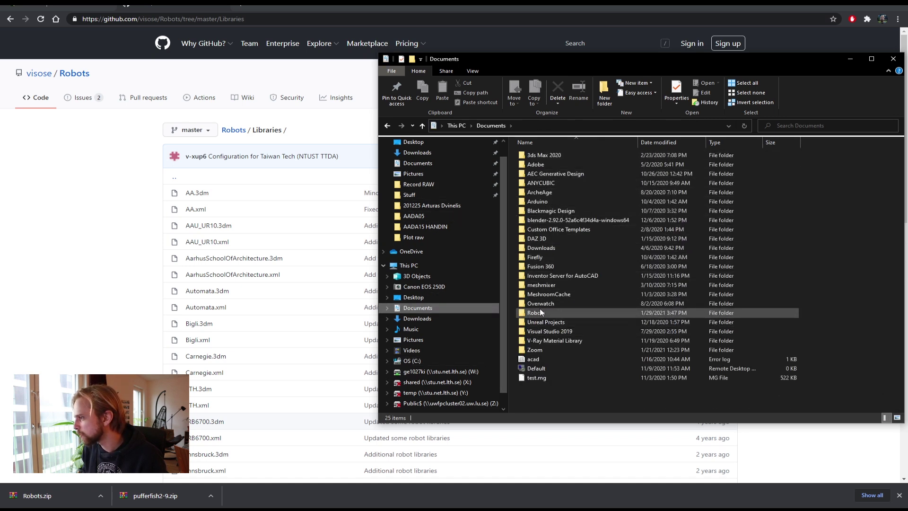
double_click(540, 311)
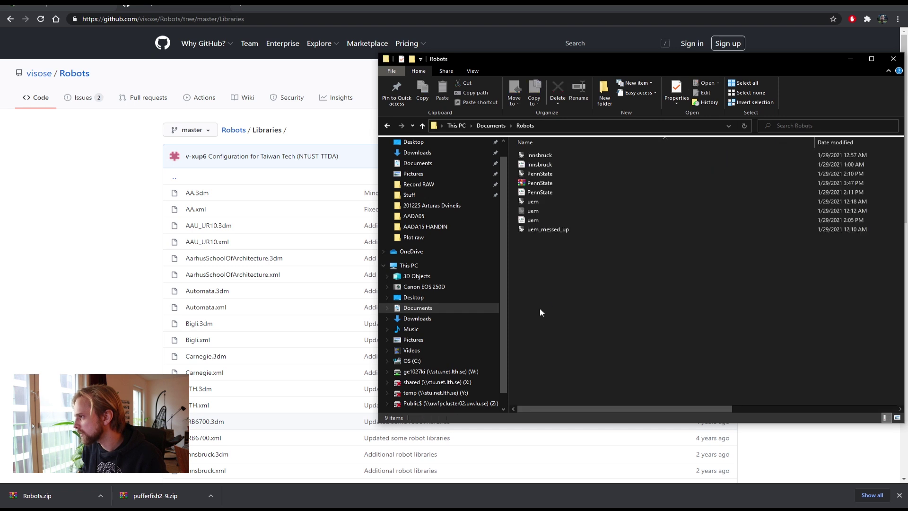
- Point out the PennState archive, XML and 3DM files in the Robots folder, and leave nothing selected
left_click(543, 183)
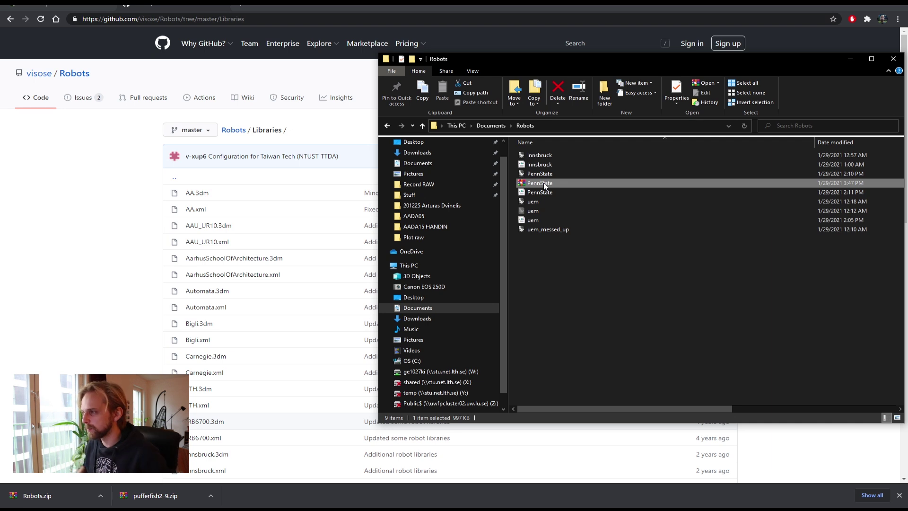
left_click(544, 192)
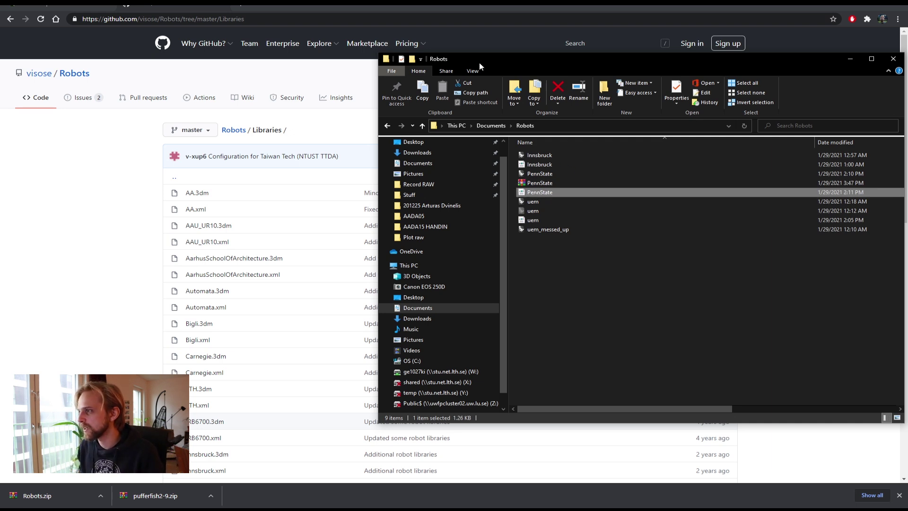
left_click_drag(480, 66, 262, 78)
left_click(320, 185)
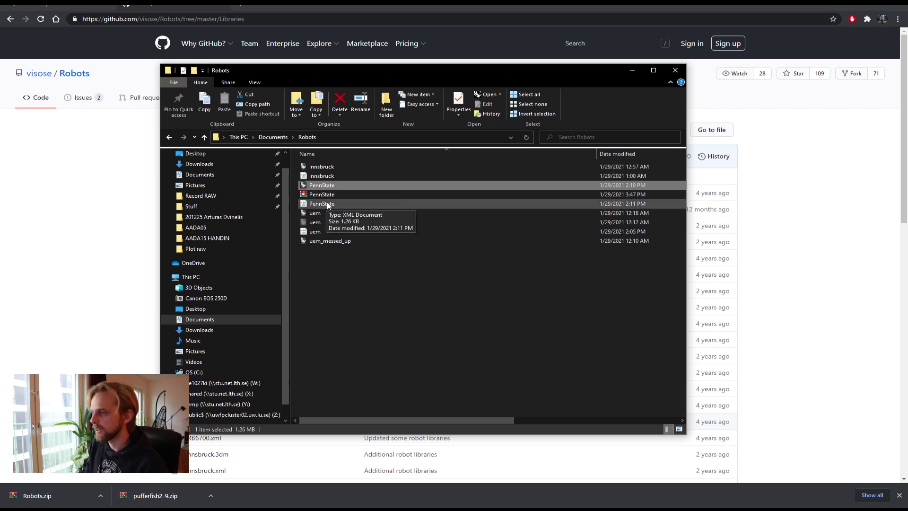
left_click(353, 343)
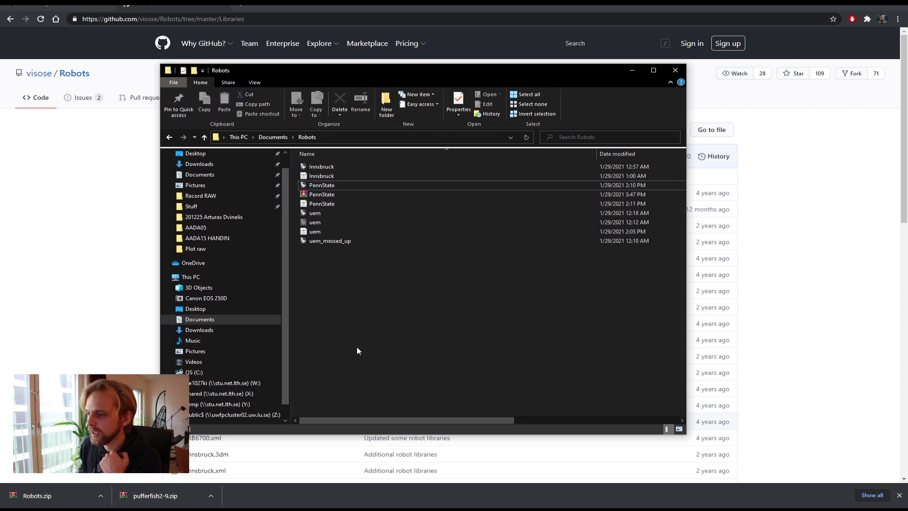
- Navigate to the Documents folder through the C: drive, Users and the personal user folder
left_click(197, 321)
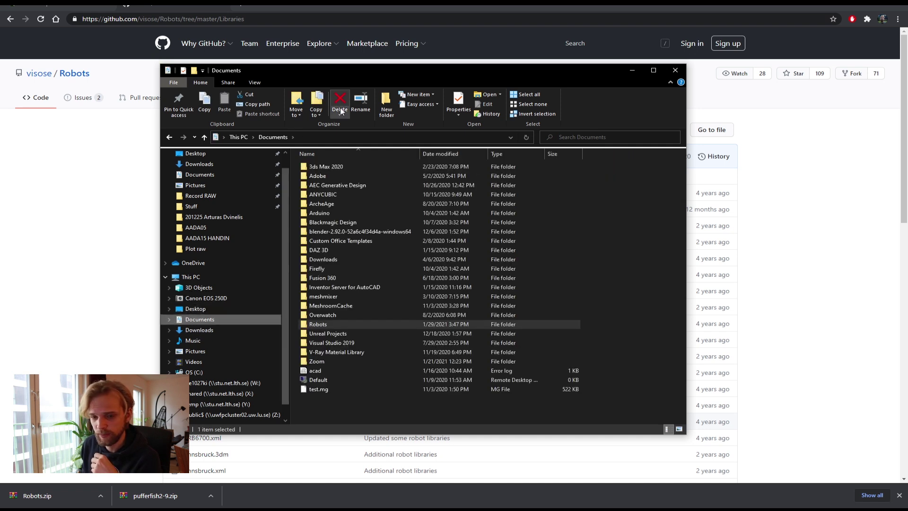
left_click(195, 373)
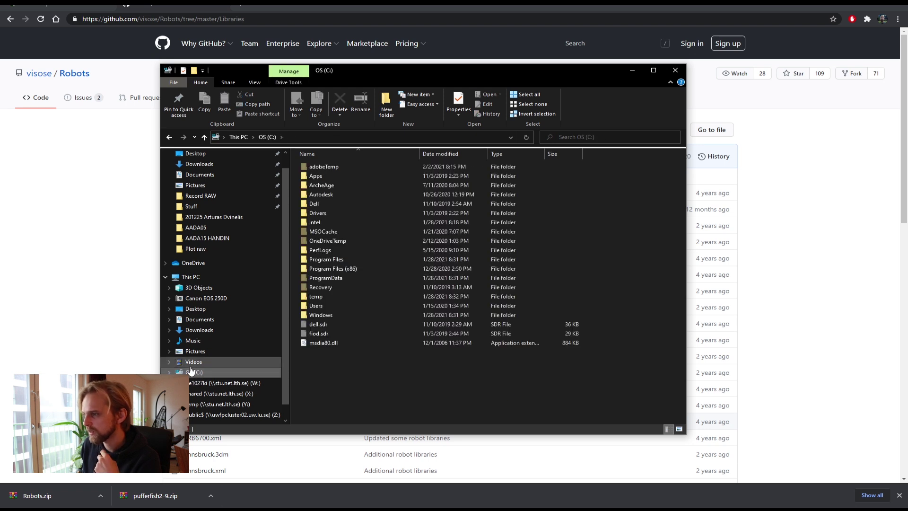
double_click(324, 306)
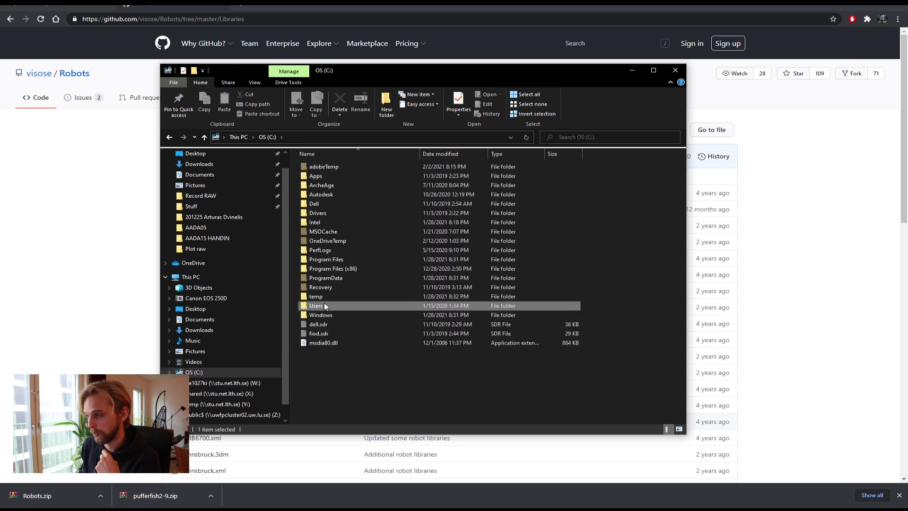
left_click(339, 176)
double_click(339, 176)
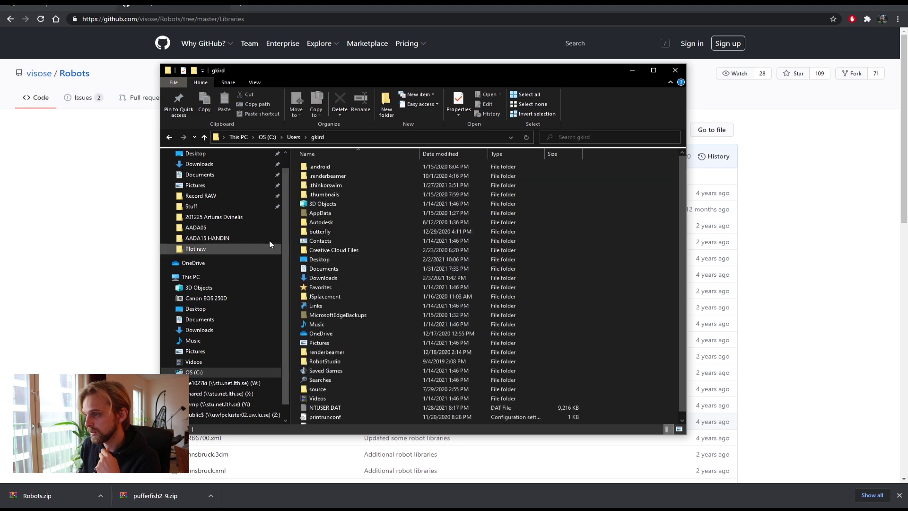
double_click(333, 268)
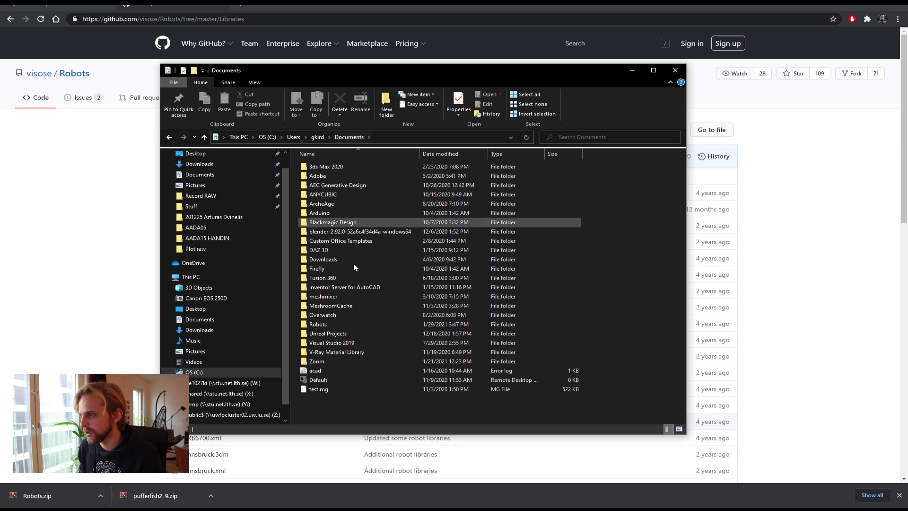
- Try adding a new folder named Robots in Documents, and permanently delete the trial folder
right_click(356, 408)
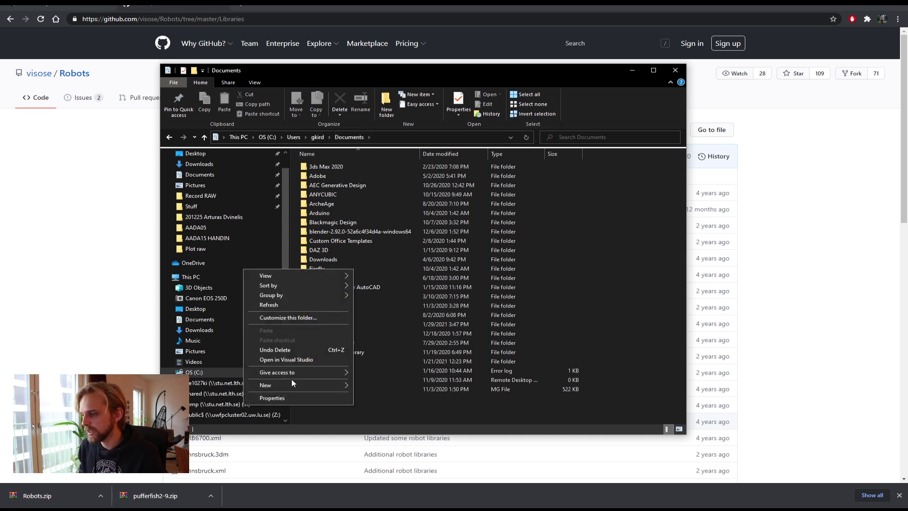
mouse_move(291, 384)
left_click(397, 384)
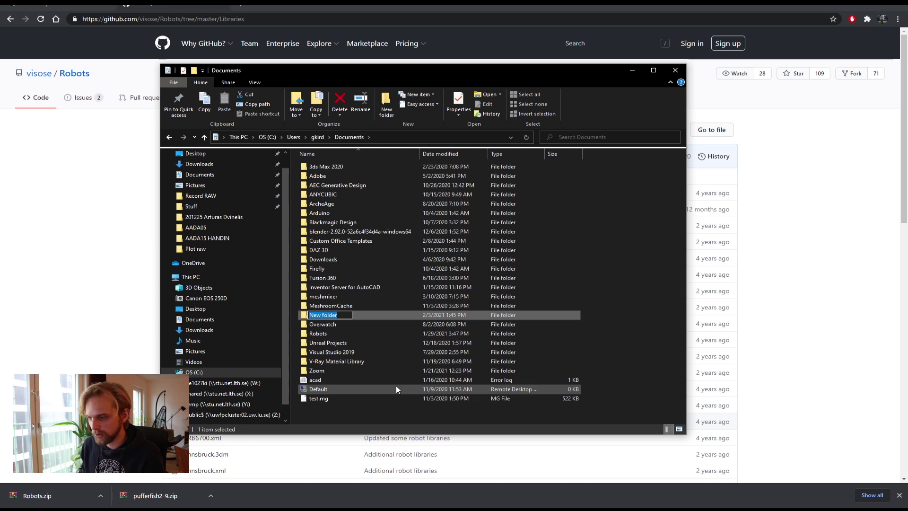
type("Robots")
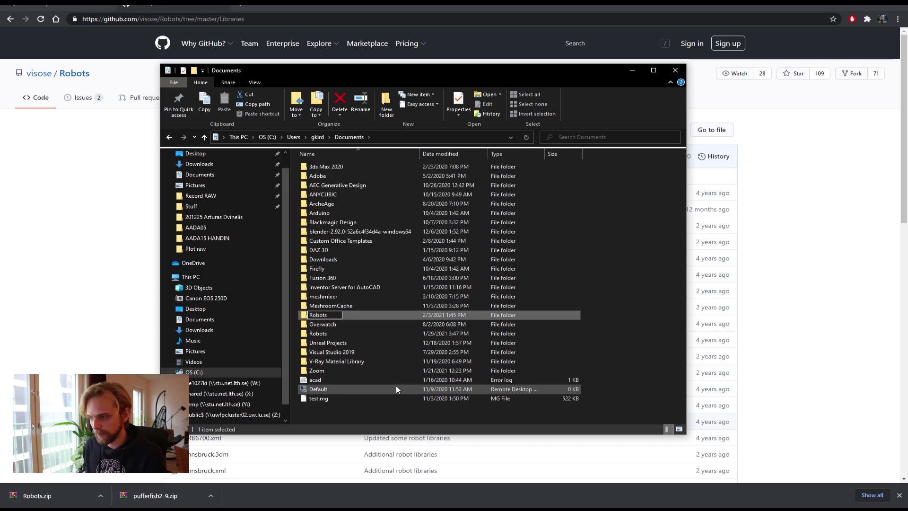
key("Escape")
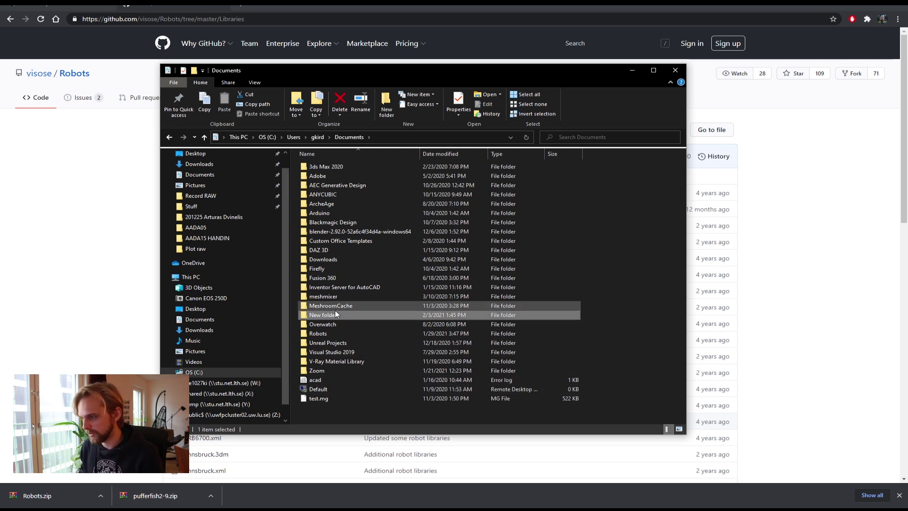
key("shift+Delete")
key("Return")
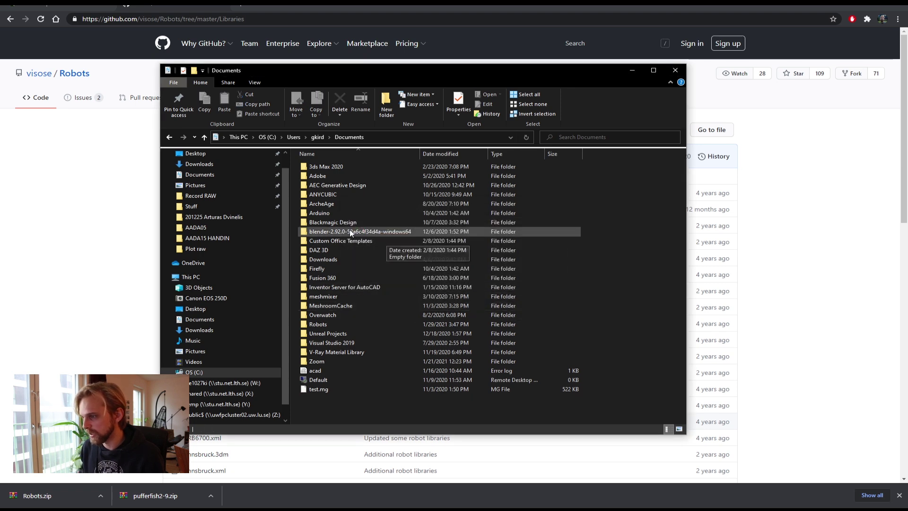
- Open the existing Robots folder in Documents and select the PennState XML file
double_click(334, 325)
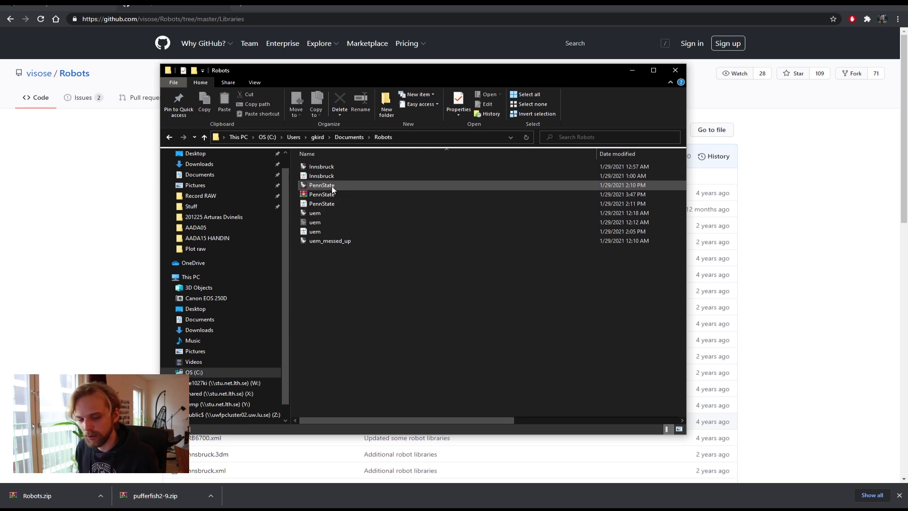
left_click(317, 204)
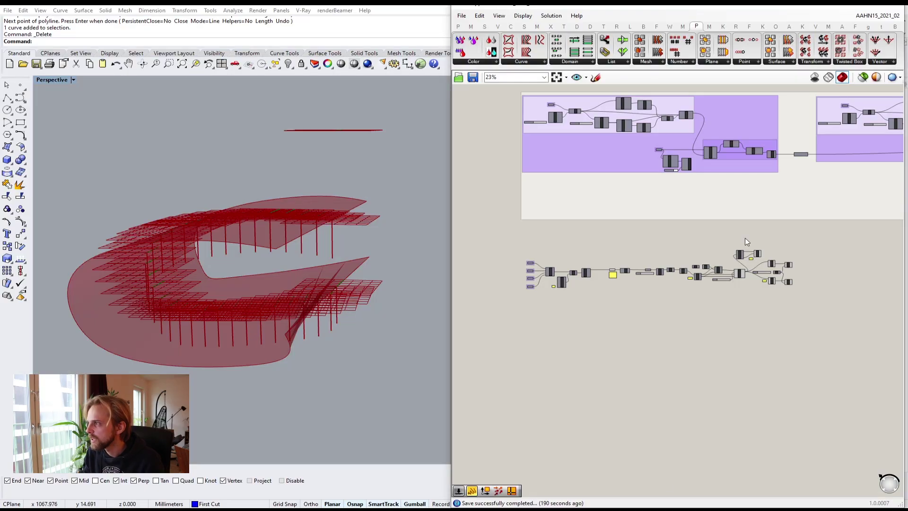
- Move the Grasshopper window to reach the AAHN15_2021_02 document preview, and return the window beside the Rhino viewport
mouse_move(891, 19)
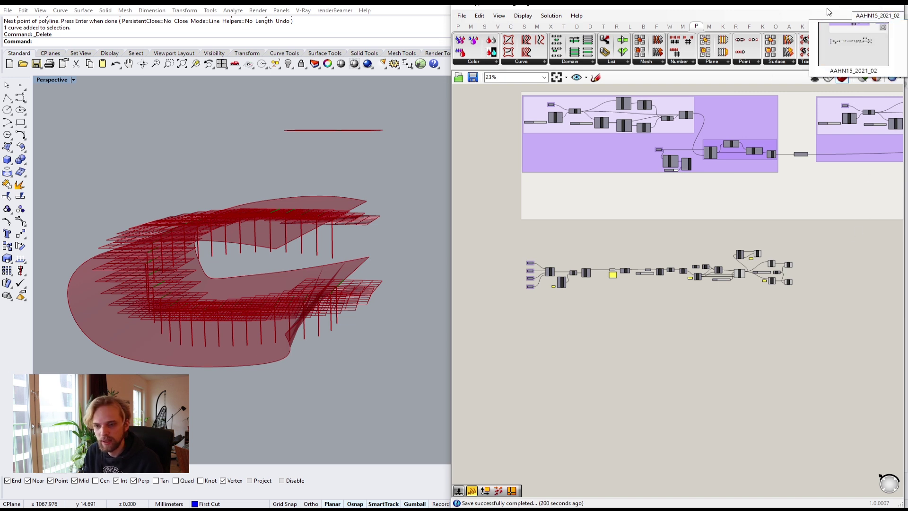
left_click_drag(786, 6, 683, 37)
mouse_move(781, 45)
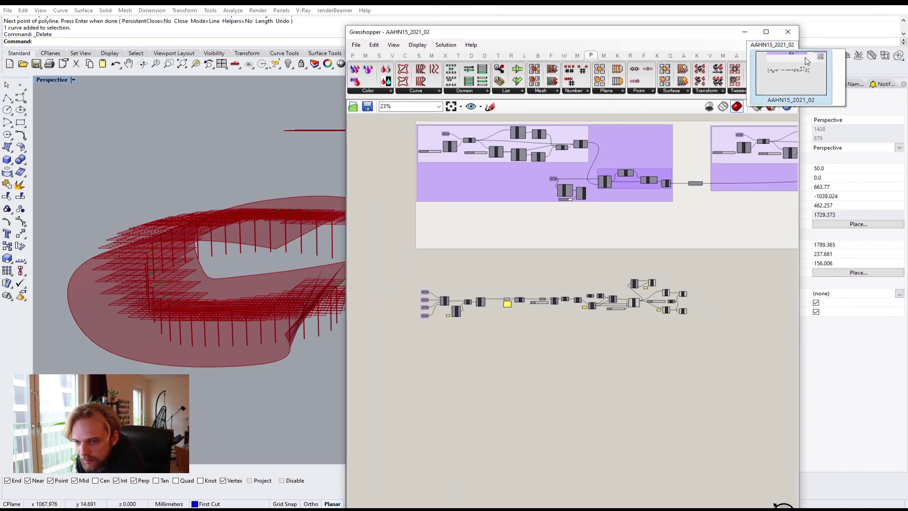
left_click(821, 57)
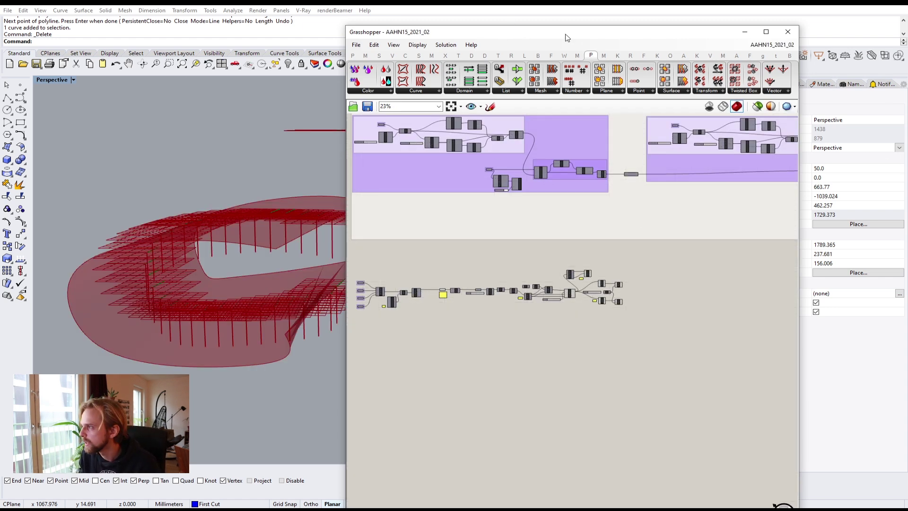
left_click_drag(566, 34, 906, 90)
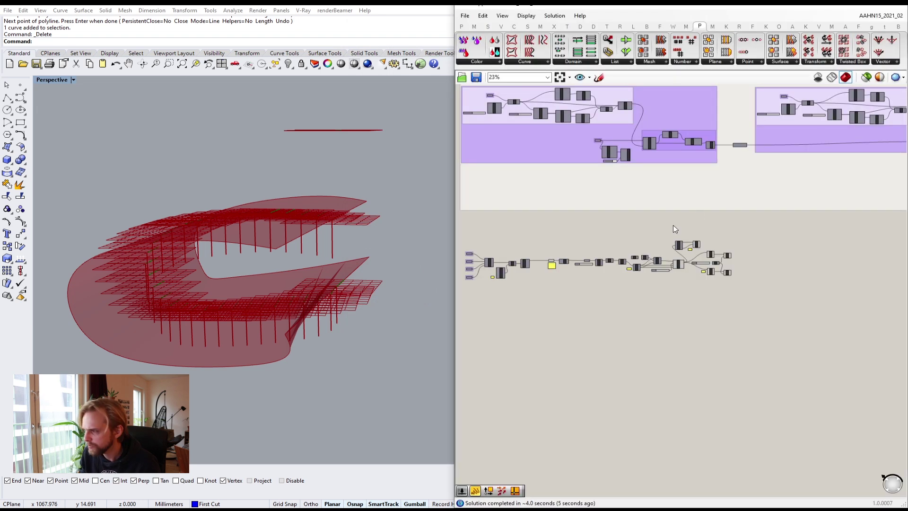
- Examine the extent of the toolpath component chain and its preview geometry in the Rhino viewport, leaving nothing selected
scroll(675, 229, "down", 2)
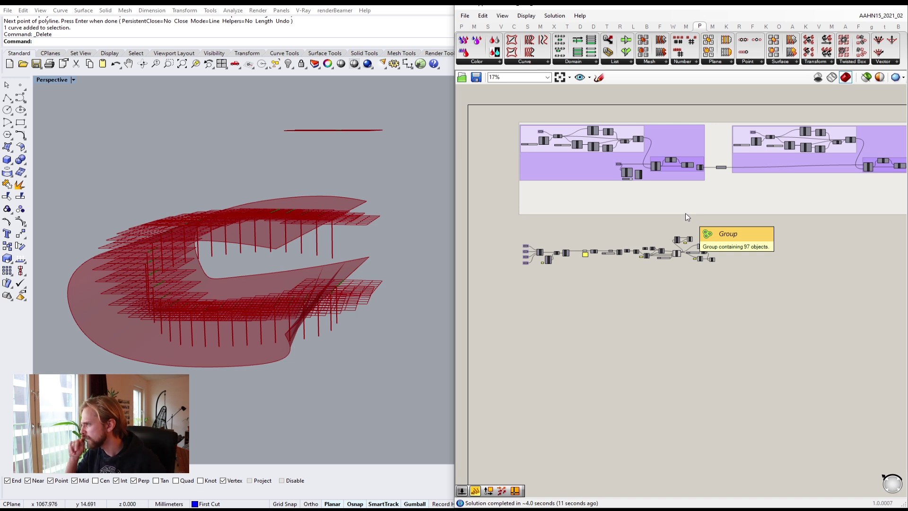
right_click_drag(743, 209, 635, 259)
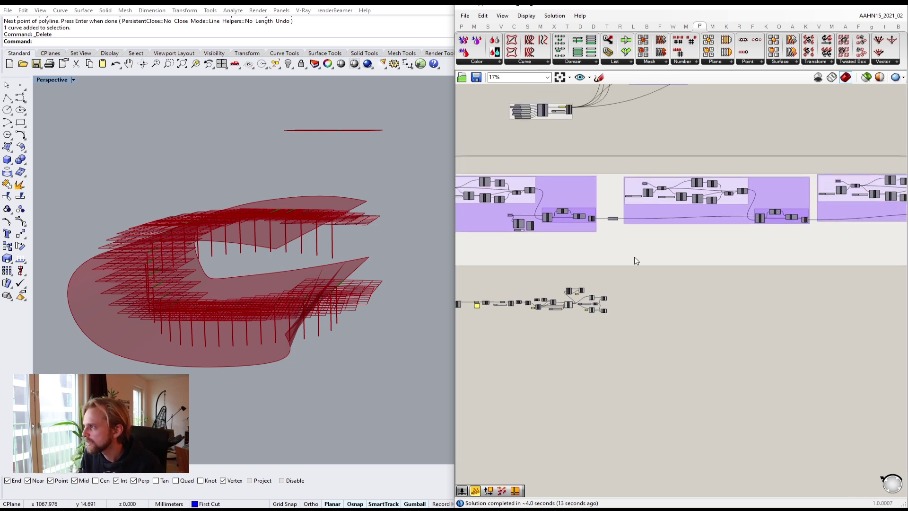
right_click_drag(659, 334, 679, 279)
right_click_drag(289, 216, 317, 257)
scroll(317, 255, "down", 5)
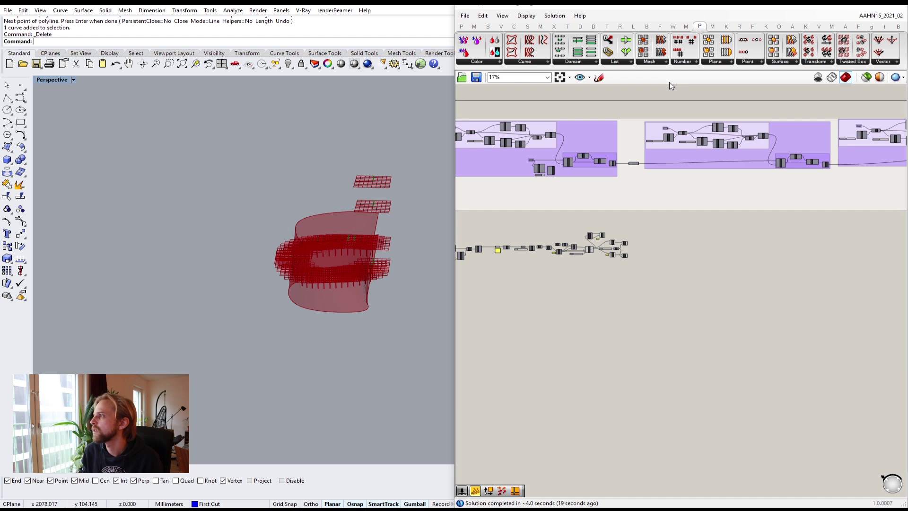
right_click_drag(614, 242, 689, 237)
left_click_drag(761, 301, 467, 214)
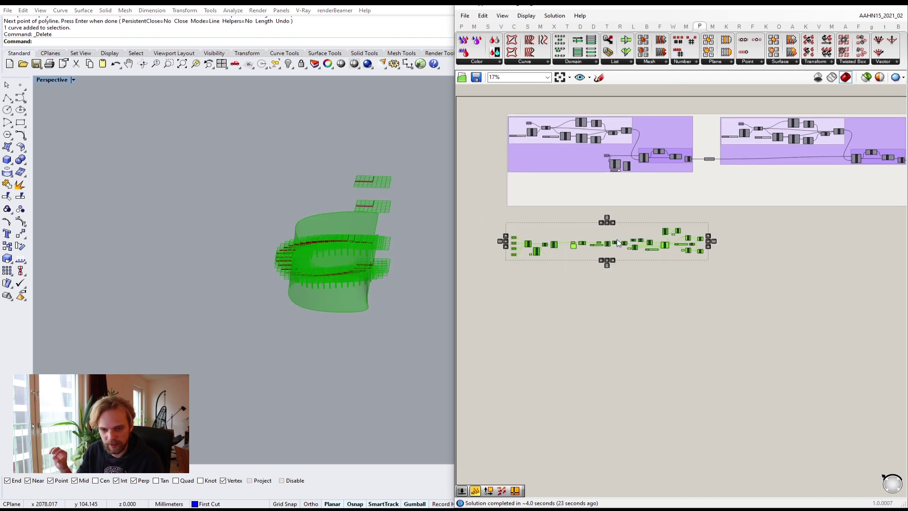
left_click(839, 301)
right_click_drag(790, 294, 631, 292)
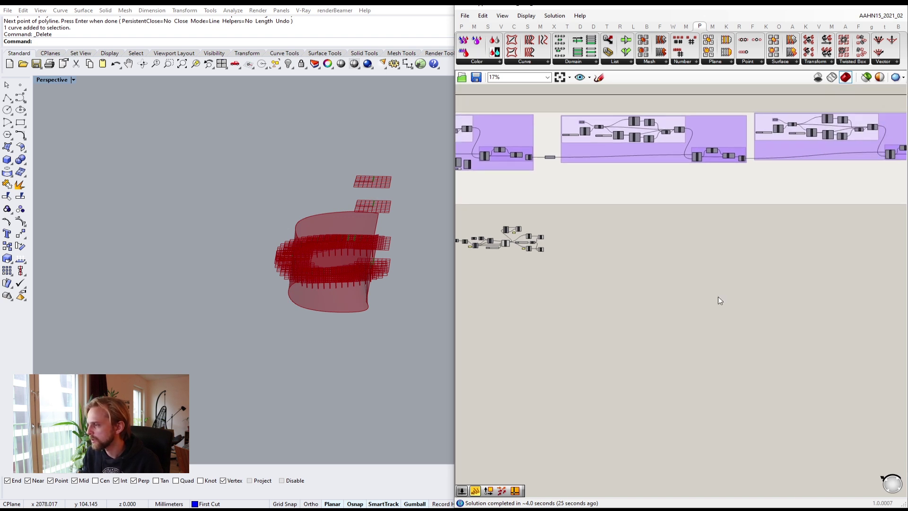
left_click_drag(676, 241, 777, 345)
mouse_move(716, 259)
left_mouse_down()
mouse_move(634, 210)
mouse_move(757, 309)
left_mouse_up()
left_click_drag(700, 266, 798, 357)
left_click_drag(731, 292, 818, 401)
left_click_drag(689, 250, 710, 288)
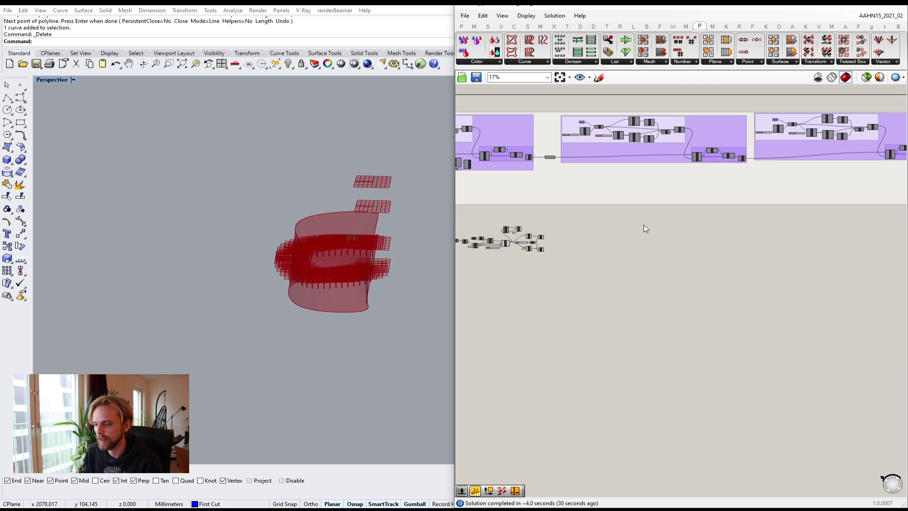
- Check how the existing definition connects its Load robot component to the Program component, and return to the empty canvas area
scroll(748, 226, "down", 5)
scroll(725, 208, "up", 8)
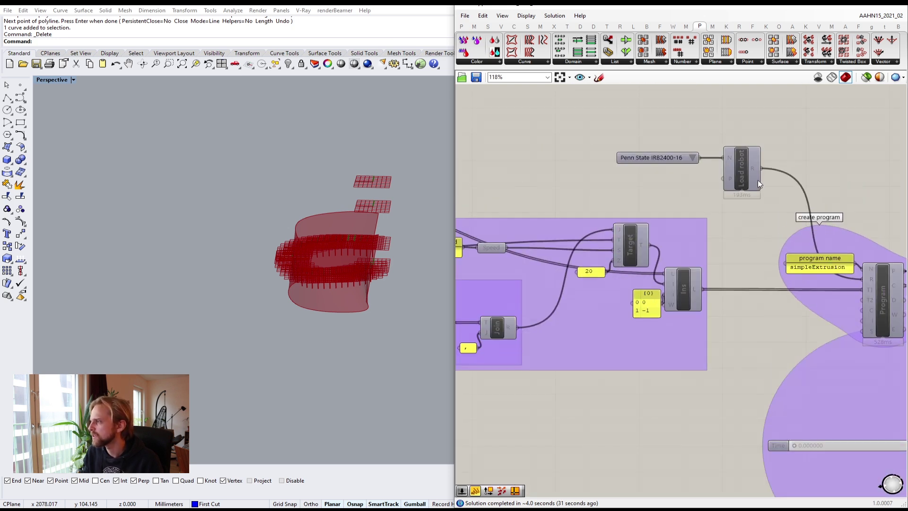
scroll(759, 185, "down", 5)
right_click_drag(676, 421, 672, 238)
scroll(674, 284, "up", 3)
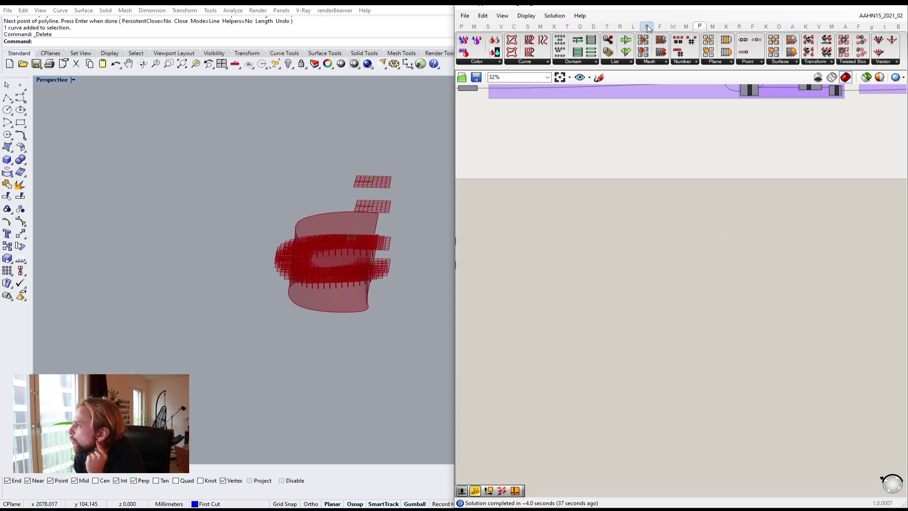
- Add a Load robot system component from the Robots plugin to the empty canvas beside the toolpath definition
left_click(766, 27)
left_click(753, 28)
left_click(741, 28)
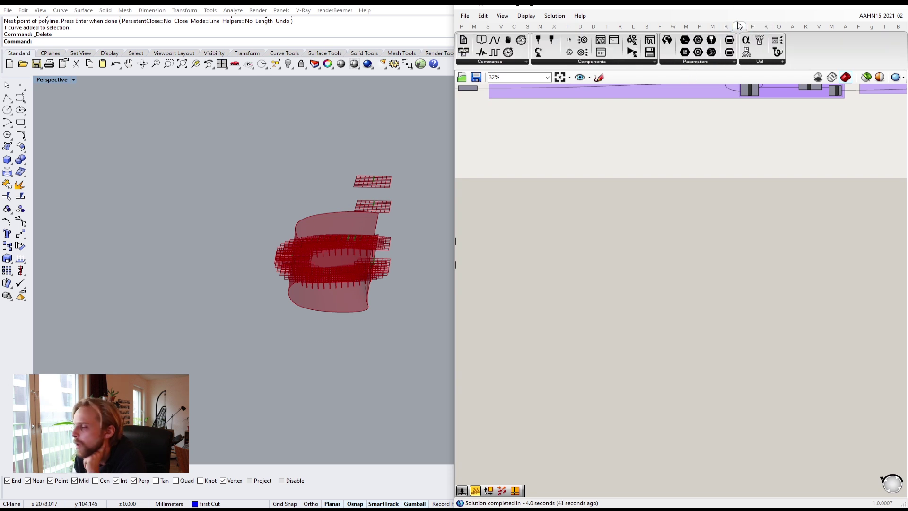
mouse_move(739, 26)
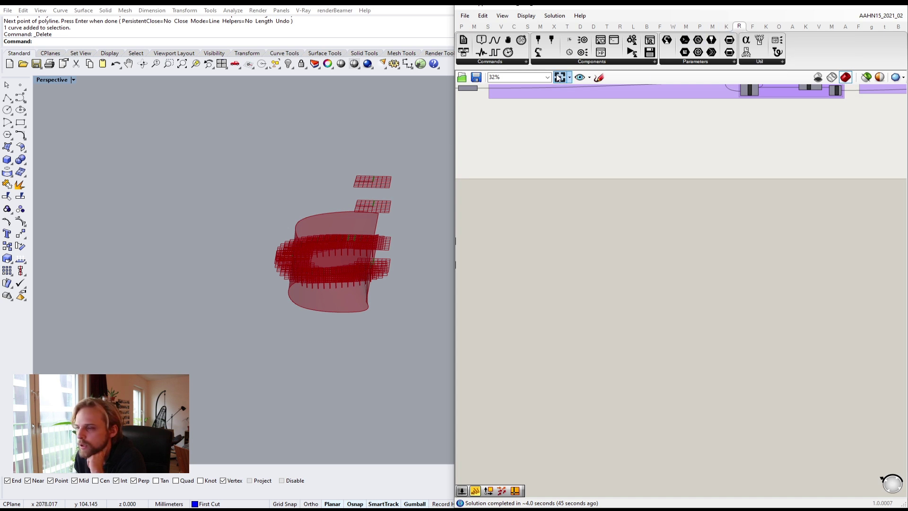
left_click(567, 62)
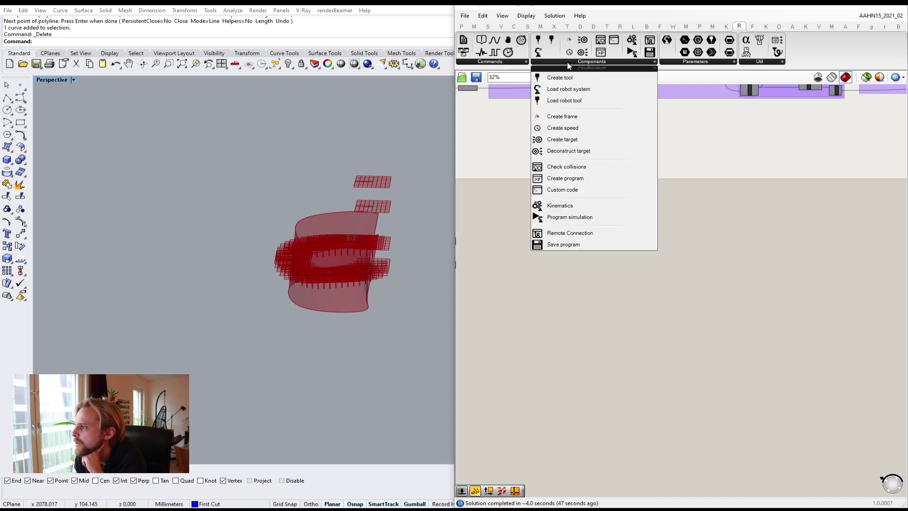
left_click(555, 91)
left_click(615, 287)
scroll(611, 303, "up", 5)
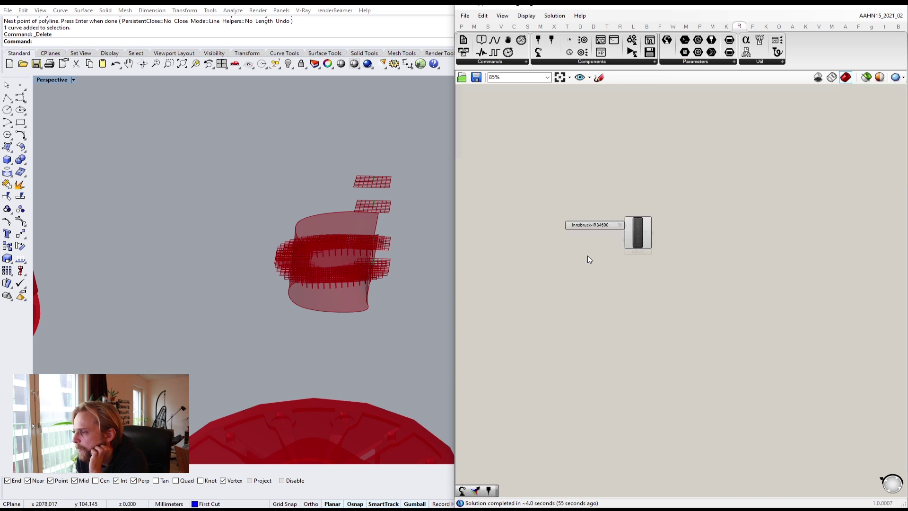
left_click(609, 196)
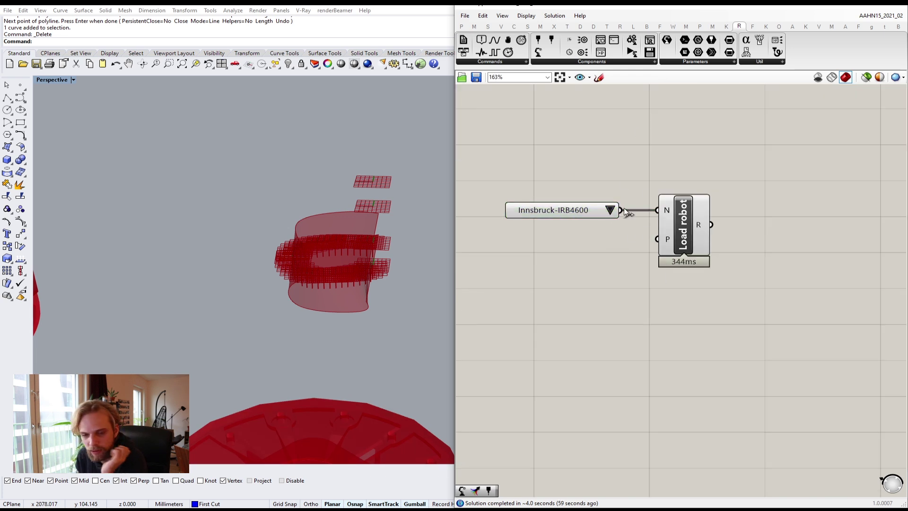
- Set the robot model feeding Load robot to Penn State IRB2400-16 and deselect the list
scroll(625, 211, "up", 3)
left_click(646, 208)
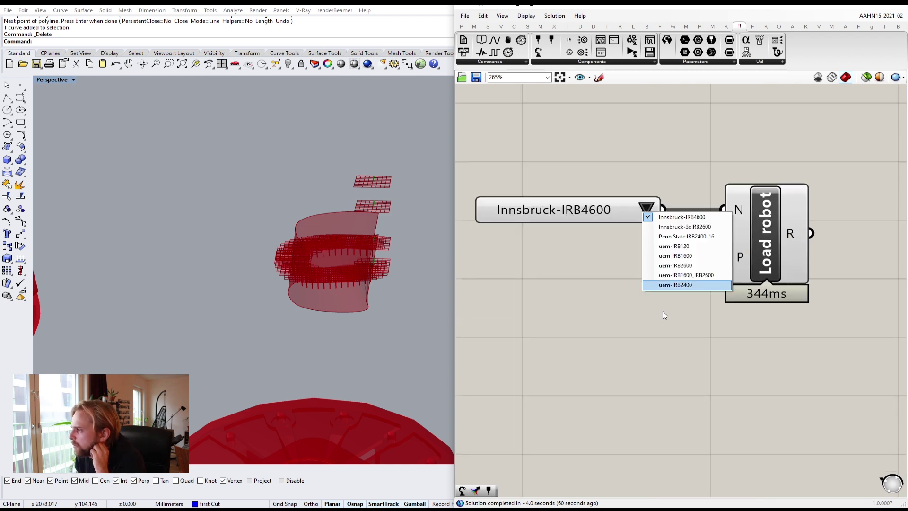
left_click(695, 238)
left_click_drag(600, 215, 615, 202)
left_click(596, 250)
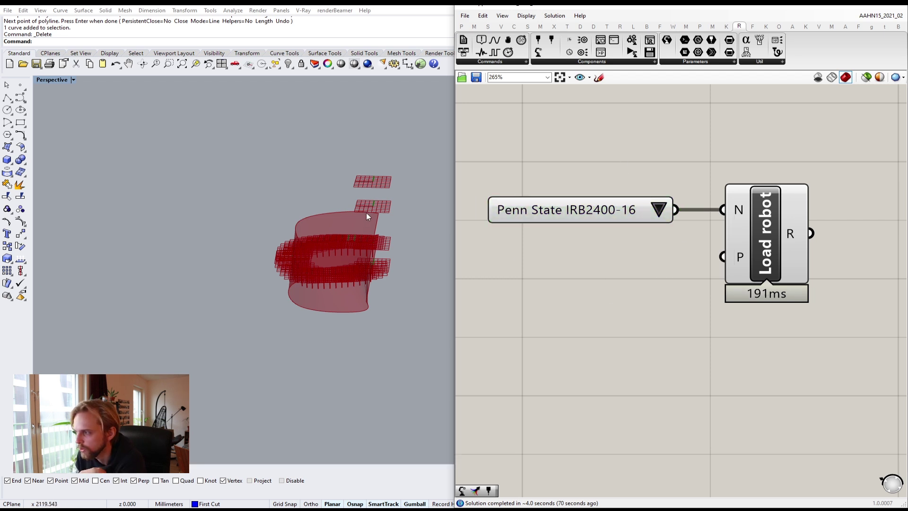
- Examine the loaded robot in the Rhino viewport, including its base and its location relative to the toolpath geometry
scroll(304, 240, "down", 5)
scroll(194, 183, "up", 5)
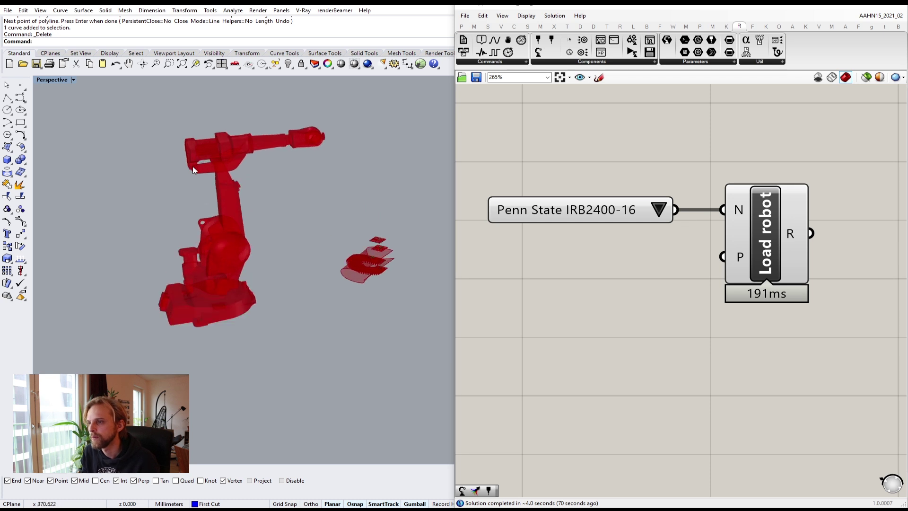
mouse_move(229, 207)
right_mouse_down()
mouse_move(230, 197)
mouse_move(274, 185)
mouse_move(241, 201)
right_mouse_up()
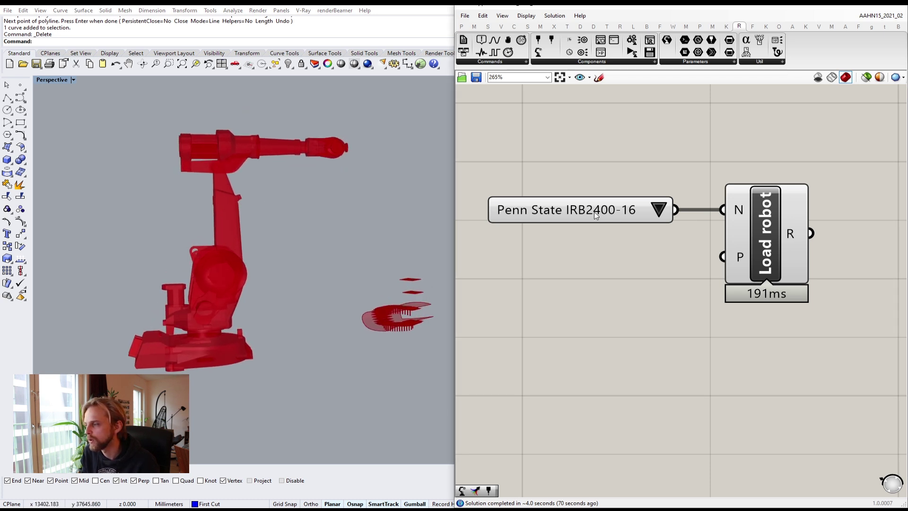
left_click_drag(615, 211, 622, 211)
left_click(626, 142)
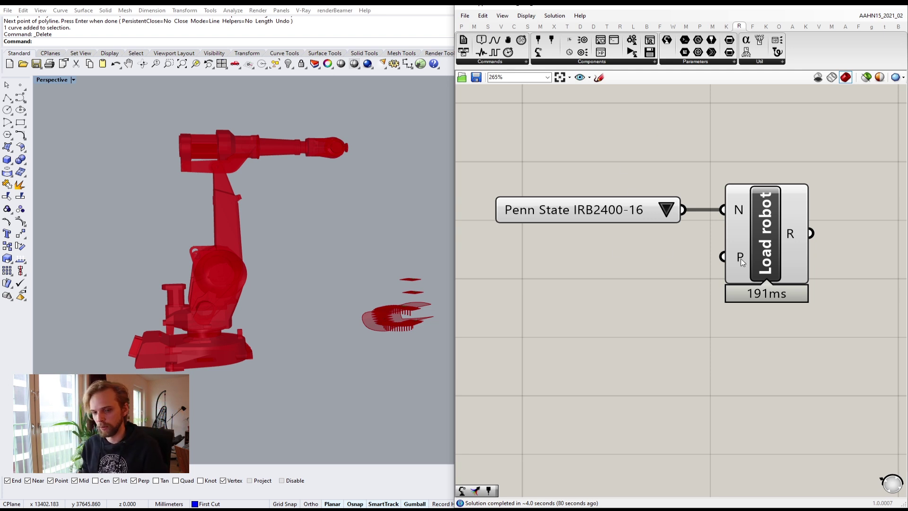
right_click_drag(229, 266, 230, 206)
scroll(188, 247, "up", 4)
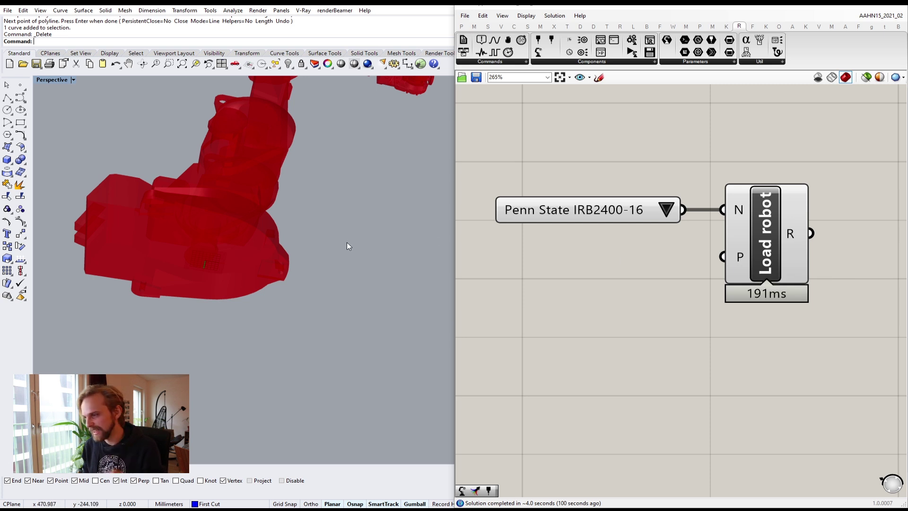
scroll(348, 242, "down", 5)
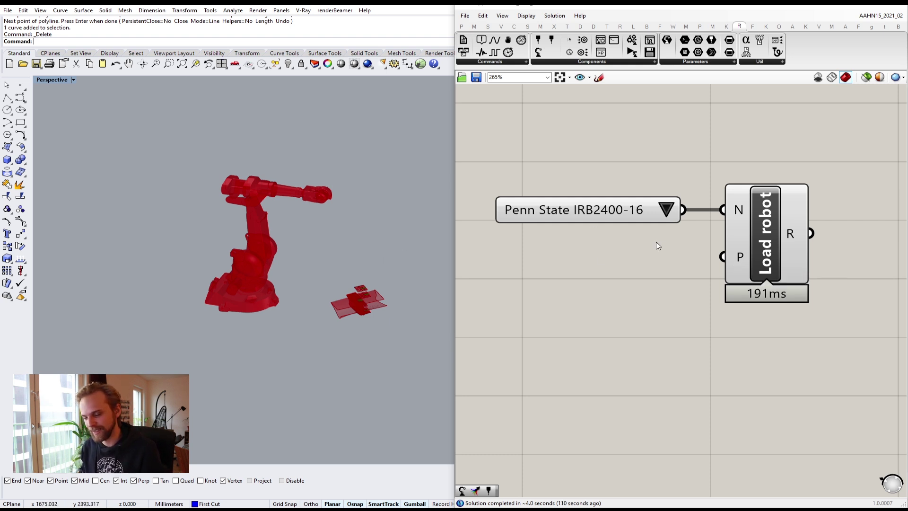
- Shift the robot model list and the Load robot component together slightly upward on the canvas, and deselect them
scroll(651, 242, "down", 2)
left_click_drag(799, 355, 641, 188)
left_click(742, 126)
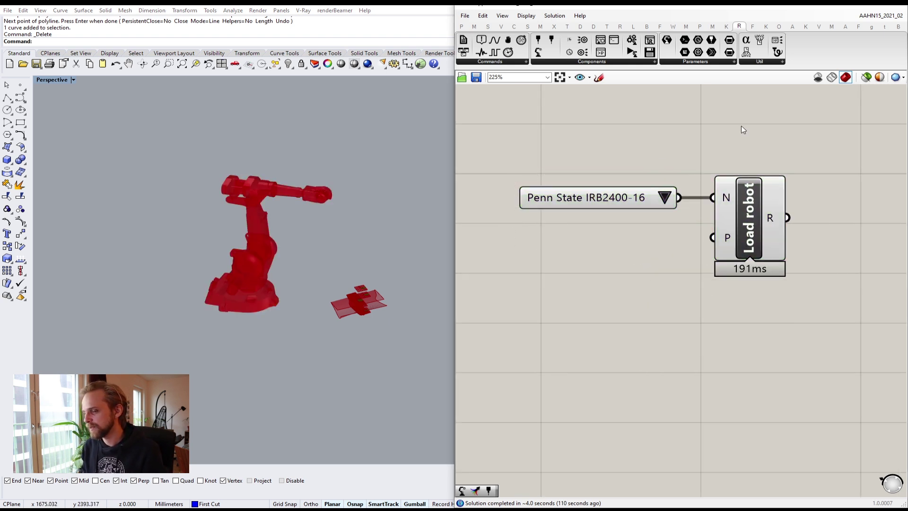
scroll(731, 198, "down", 6)
right_click_drag(730, 211, 749, 291)
scroll(704, 331, "down", 7)
scroll(704, 331, "up", 4)
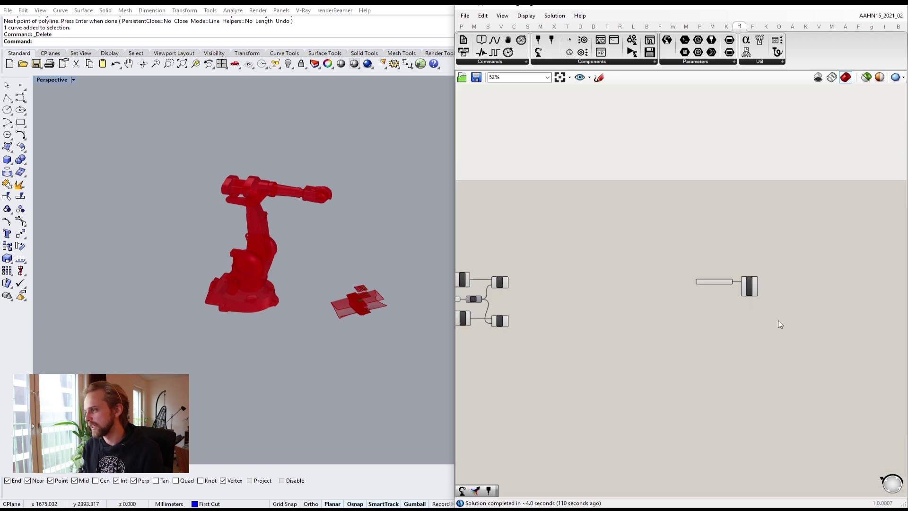
left_click_drag(778, 319, 681, 262)
left_click(791, 252)
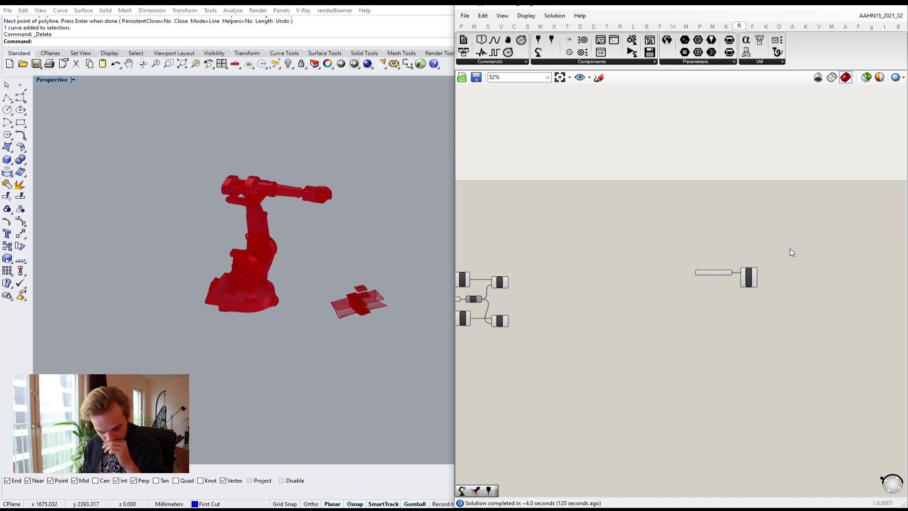
- Add a Program simulation component below and beside the Load robot component
scroll(792, 251, "up", 5)
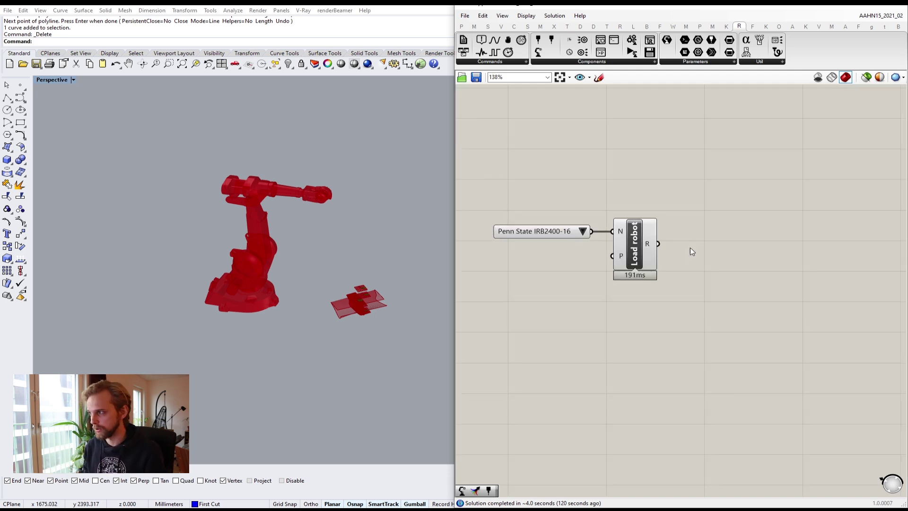
left_click(506, 61)
left_click(551, 62)
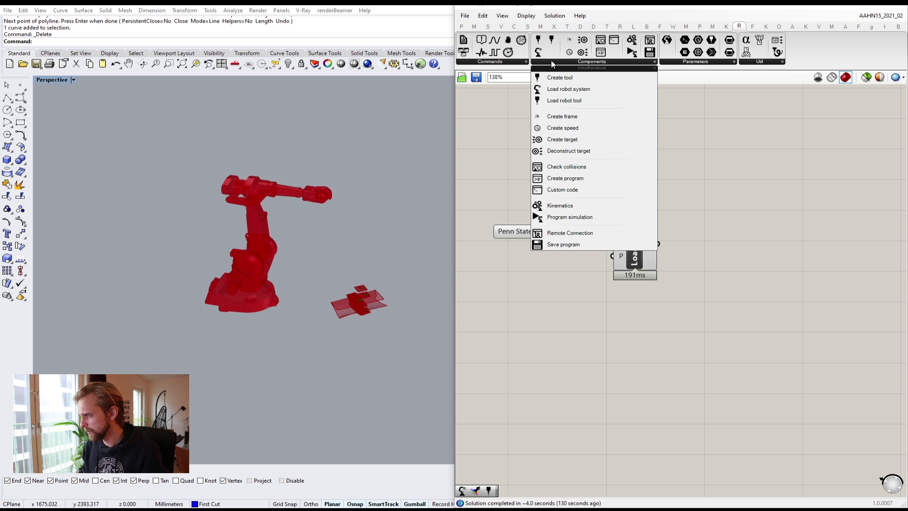
left_click(581, 217)
left_click(720, 284)
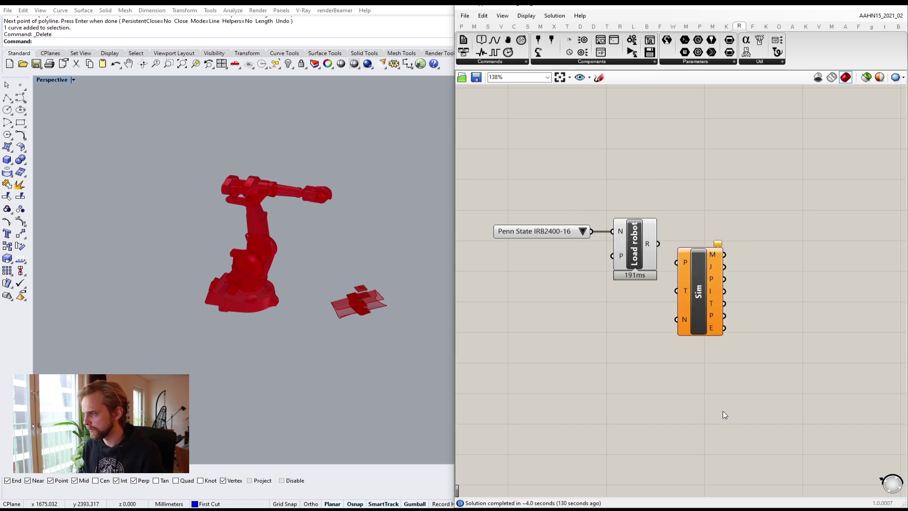
right_click_drag(766, 336, 704, 288)
left_click_drag(648, 252, 674, 294)
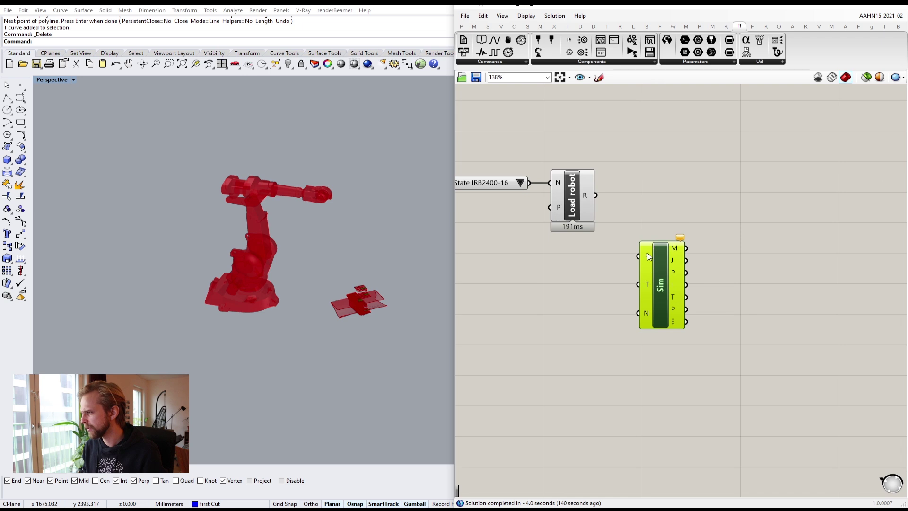
- Look through the surrounding definition for the program setup, and delete the Program simulation component
mouse_move(648, 256)
scroll(648, 256, "down", 6)
right_click_drag(700, 95, 657, 300)
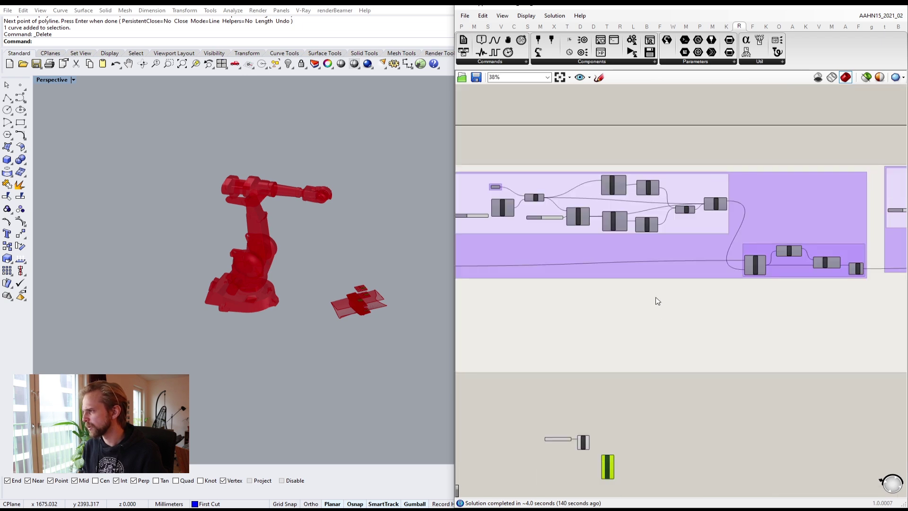
right_click_drag(799, 288, 616, 305)
scroll(620, 298, "down", 4)
right_click_drag(682, 223, 740, 50)
scroll(666, 232, "up", 5)
scroll(723, 219, "up", 6)
scroll(719, 270, "down", 4)
scroll(719, 271, "down", 5)
scroll(585, 250, "up", 7)
right_click_drag(542, 264, 679, 251)
left_click_drag(665, 290, 692, 285)
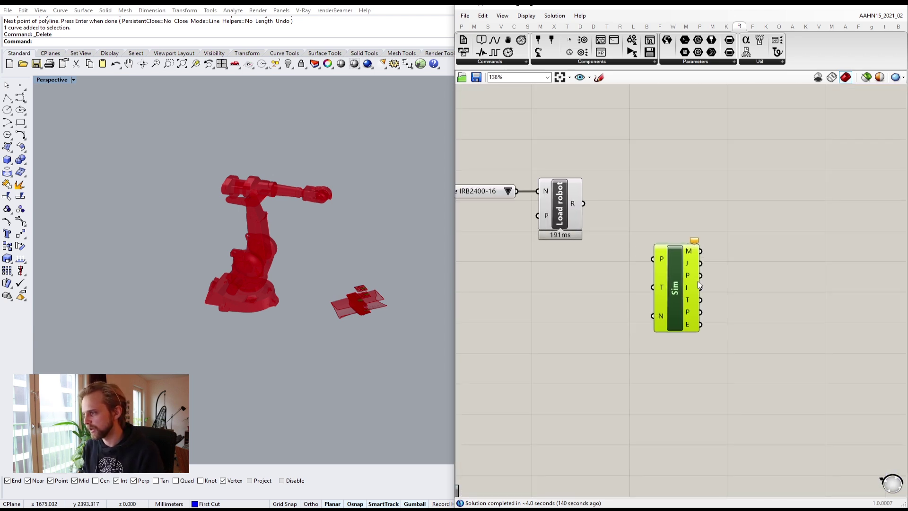
key("Delete")
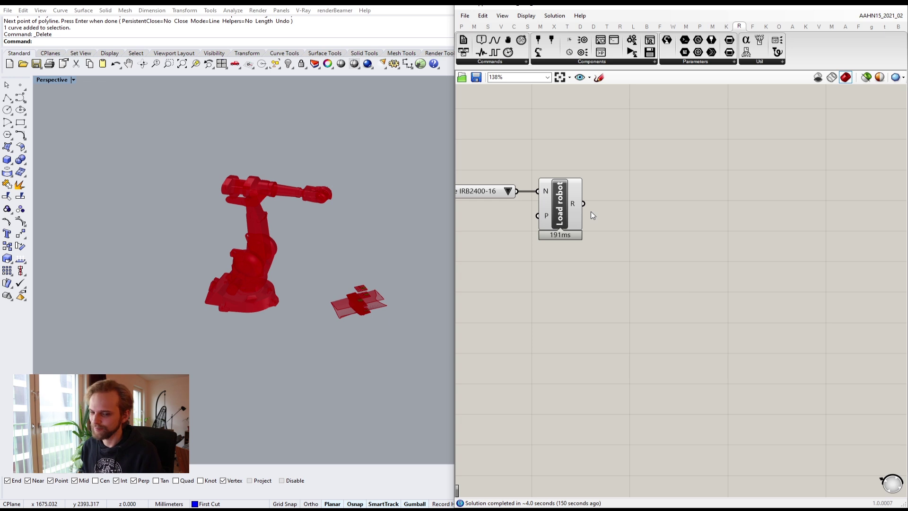
- Add a Create program component beside the Load robot component
mouse_move(592, 61)
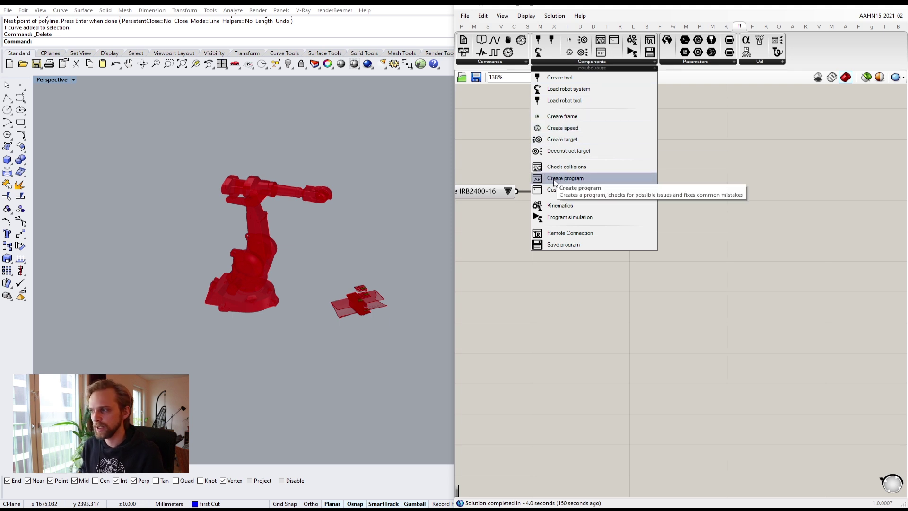
left_click_drag(555, 182, 671, 199)
left_click(635, 259)
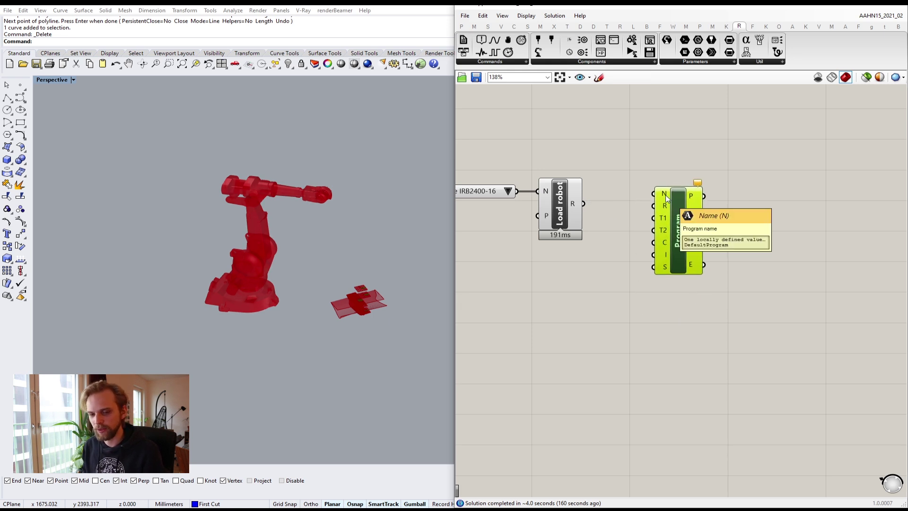
double_click(619, 118)
type("//")
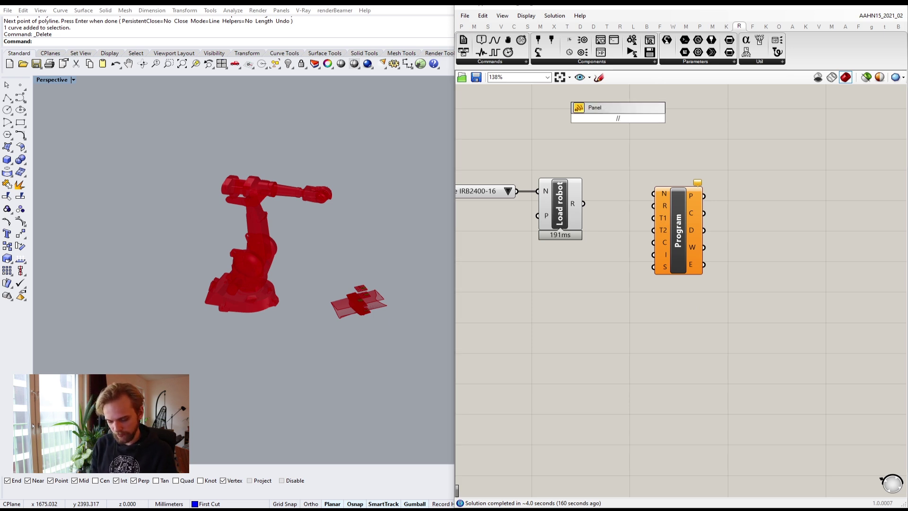
type("Gediminas")
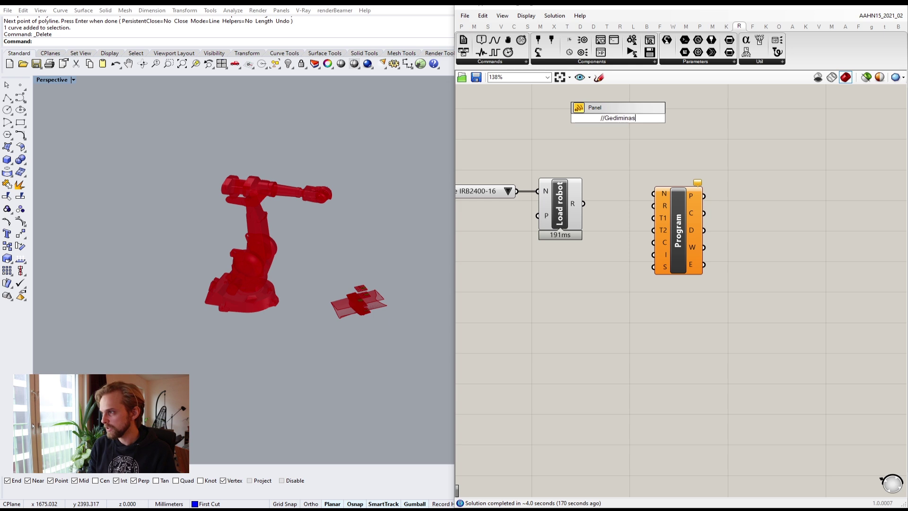
key("BackSpace")
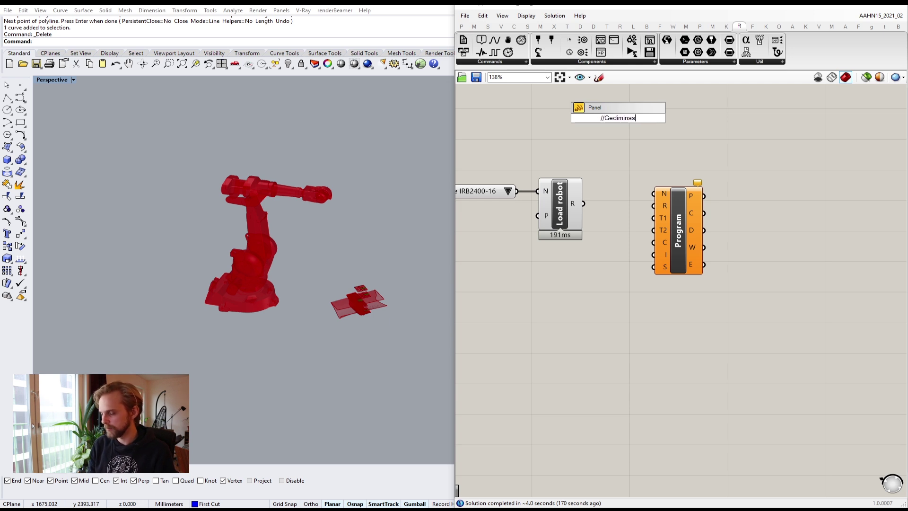
type("K")
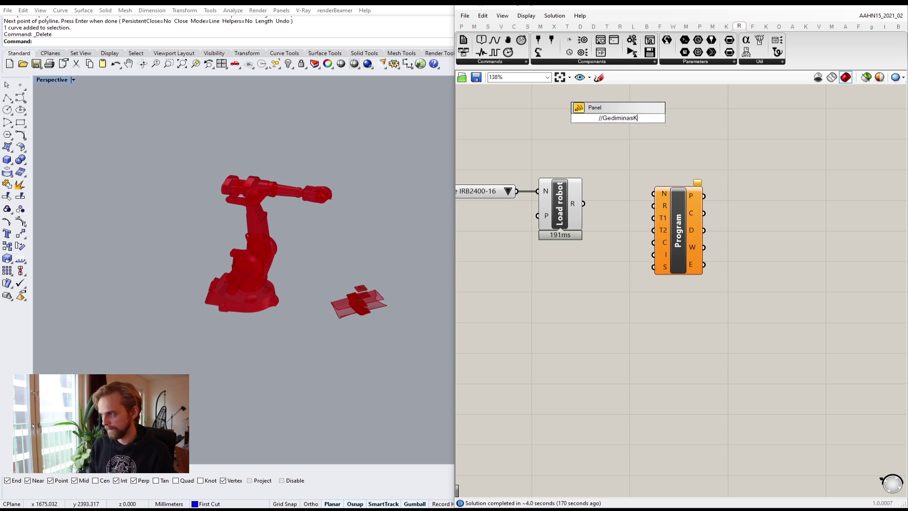
left_click(694, 134)
- Add a text panel above the Program component containing the author's first name and surname initial
right_click_drag(623, 124, 627, 197)
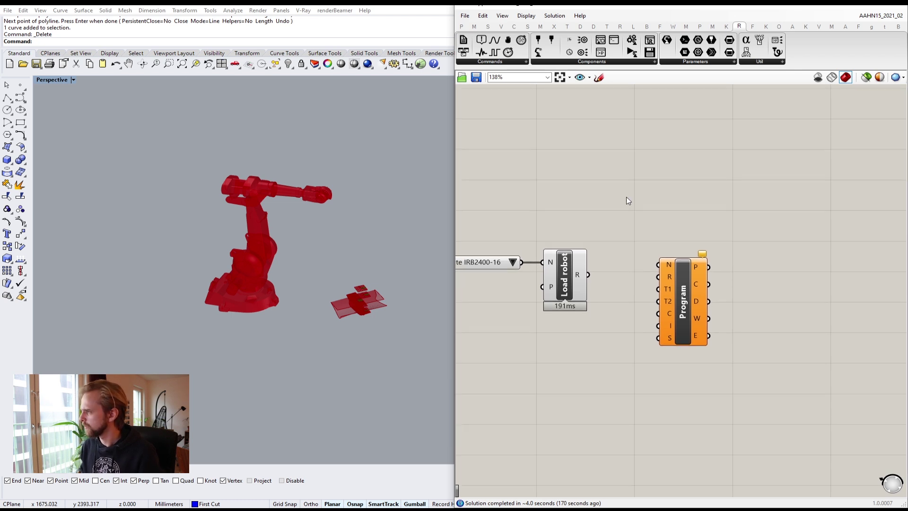
scroll(615, 189, "down", 2)
double_click(626, 189)
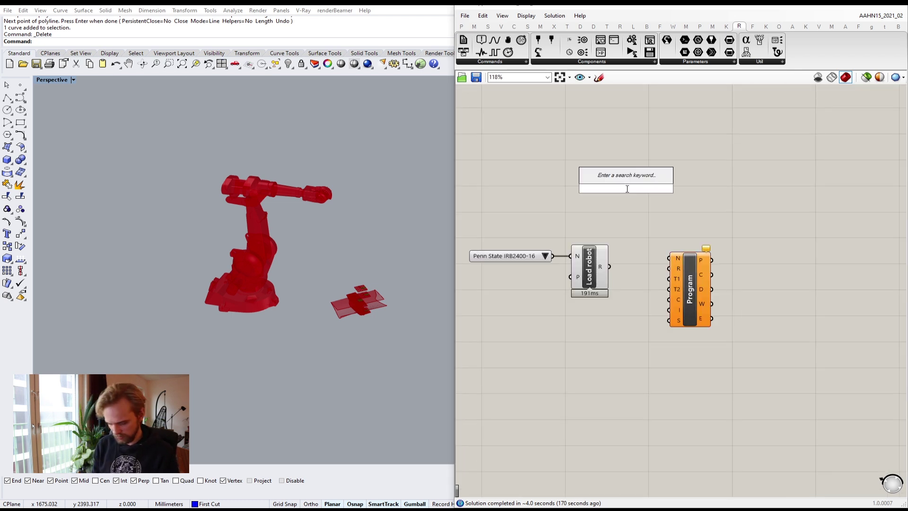
type("//Gediminas")
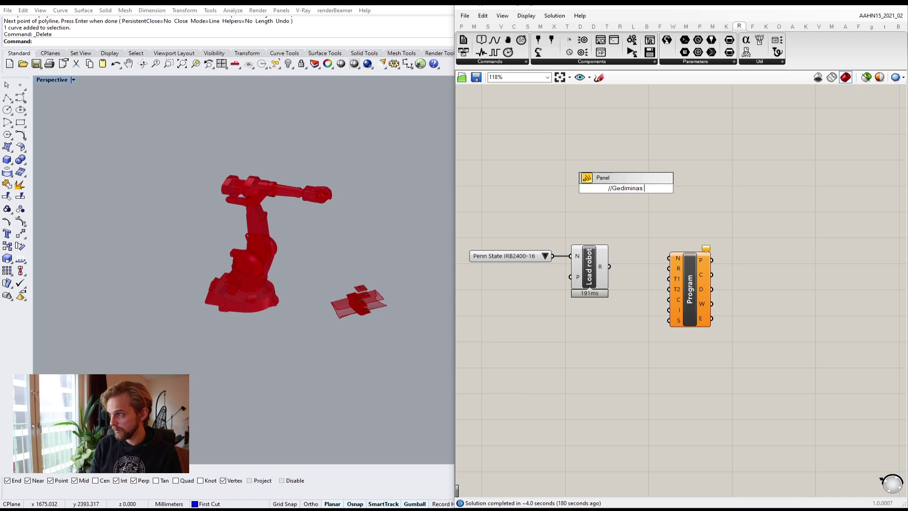
type("K")
key("Return")
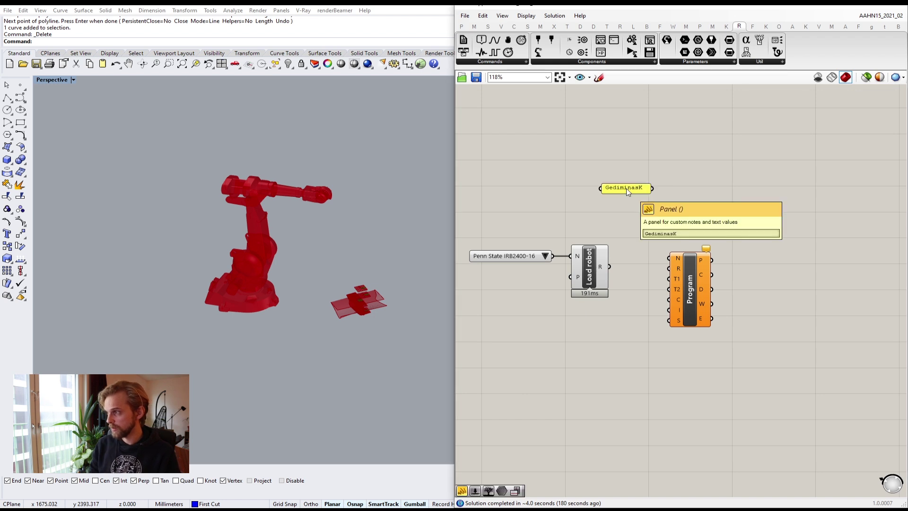
- Connect the name panel to the Program component's Name input, and move the panel closer to that component
scroll(668, 200, "up", 4)
left_click_drag(637, 176, 665, 309)
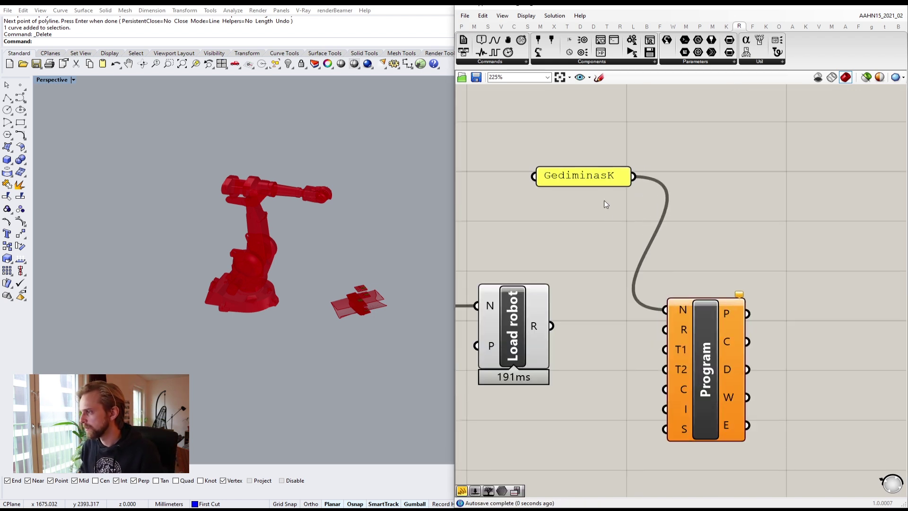
left_click_drag(597, 175, 620, 253)
left_click(684, 252)
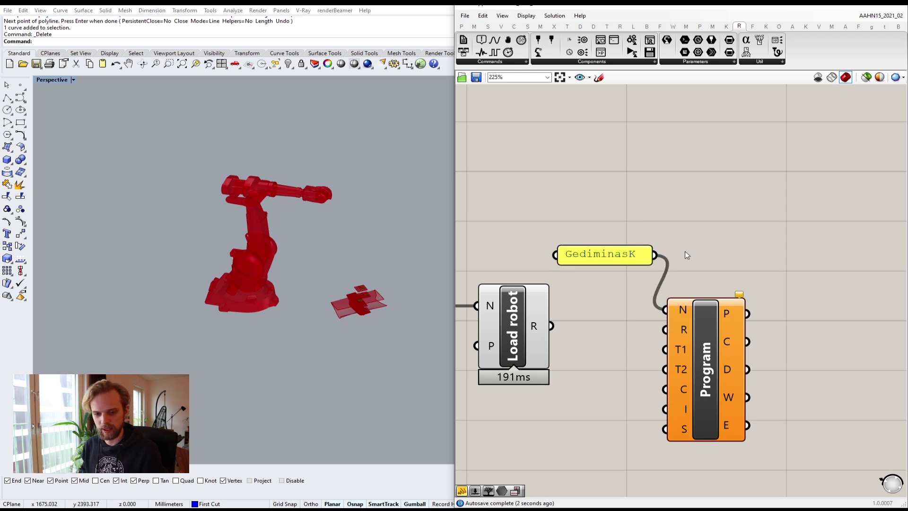
- Append "_test1" to the text in the program name panel
scroll(653, 298, "up", 4)
left_click(605, 229)
double_click(605, 228)
left_click(628, 186)
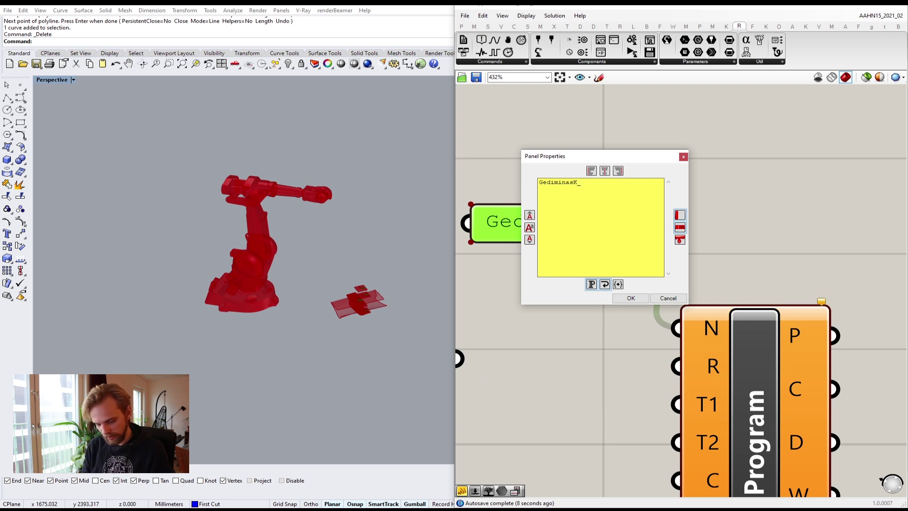
key("BackSpace")
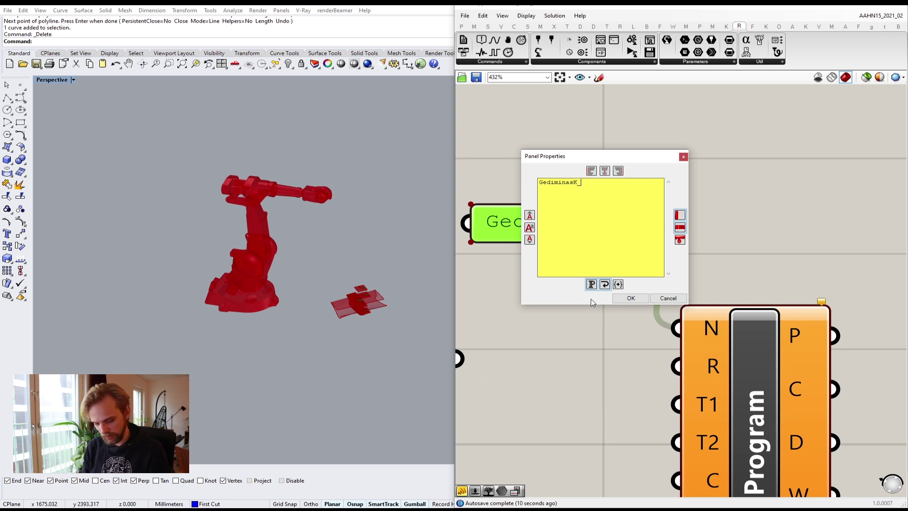
type("test1")
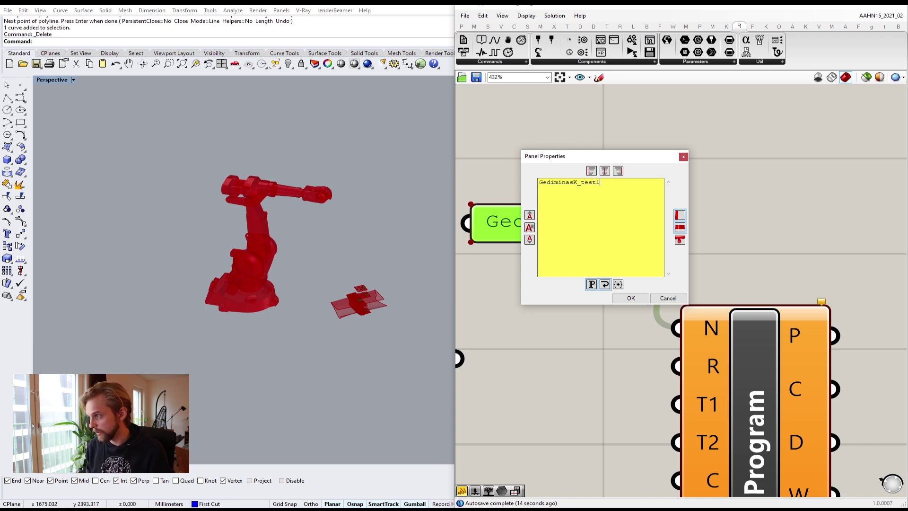
left_click(631, 298)
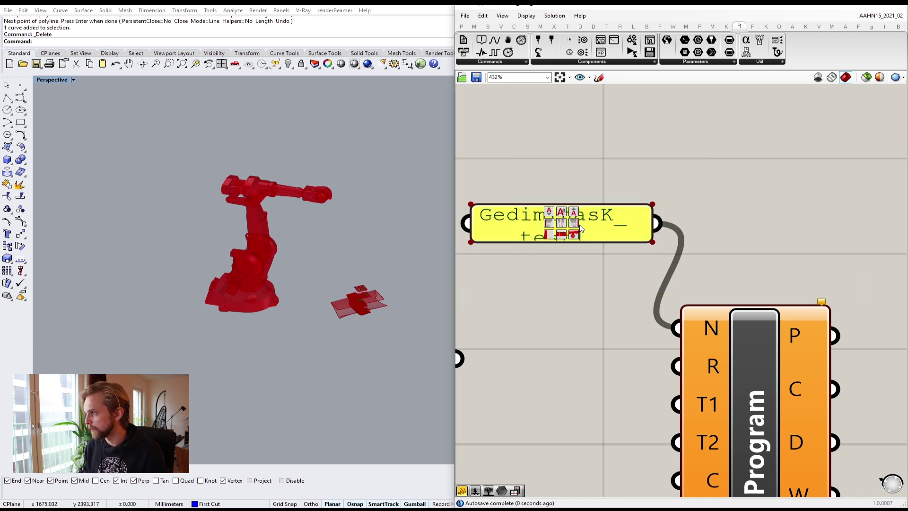
- Widen the program name panel so its text fits on one line, and deselect it
scroll(581, 229, "down", 3)
left_click_drag(548, 223, 506, 223)
left_click(546, 215)
left_click(583, 152)
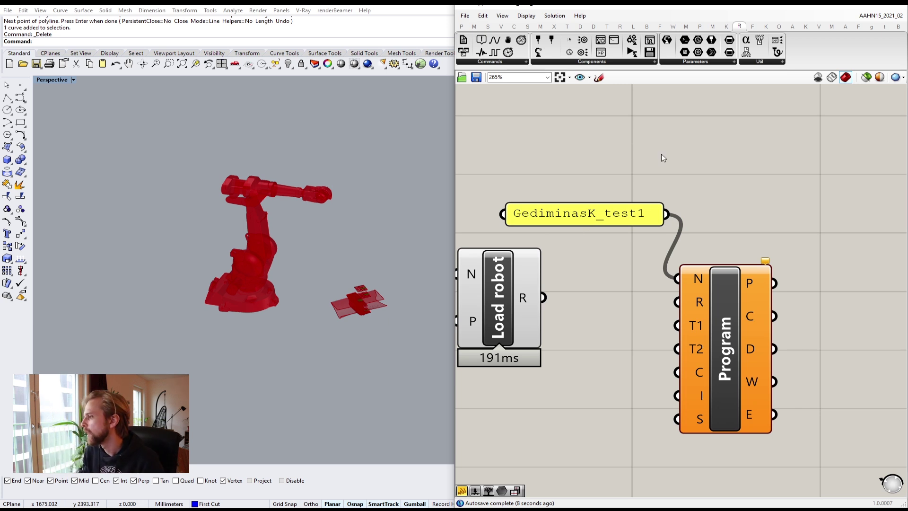
- Connect the Load robot output to the Program's Robot system input, and nudge the robot model list and Load robot component together
mouse_move(700, 297)
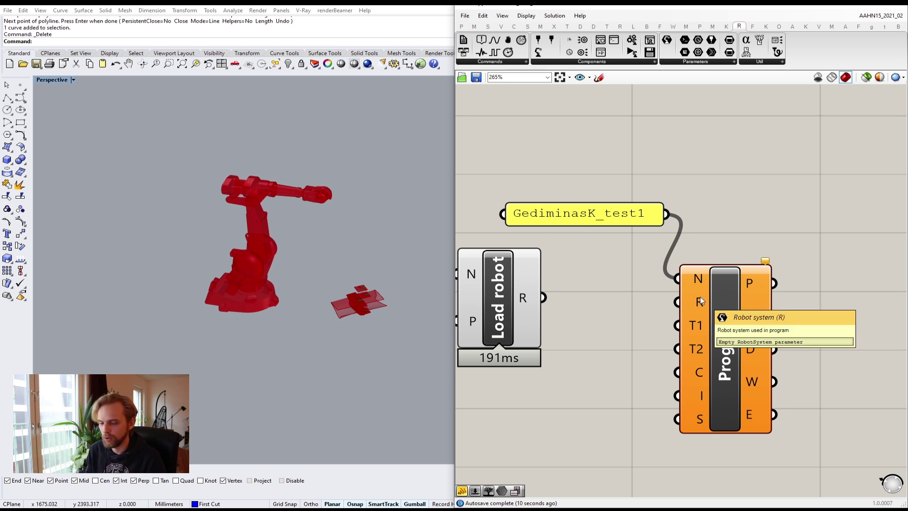
right_click_drag(569, 299, 698, 300)
left_click_drag(701, 304, 850, 310)
right_click_drag(713, 307, 694, 282)
scroll(694, 284, "down", 2)
left_click_drag(696, 366, 531, 255)
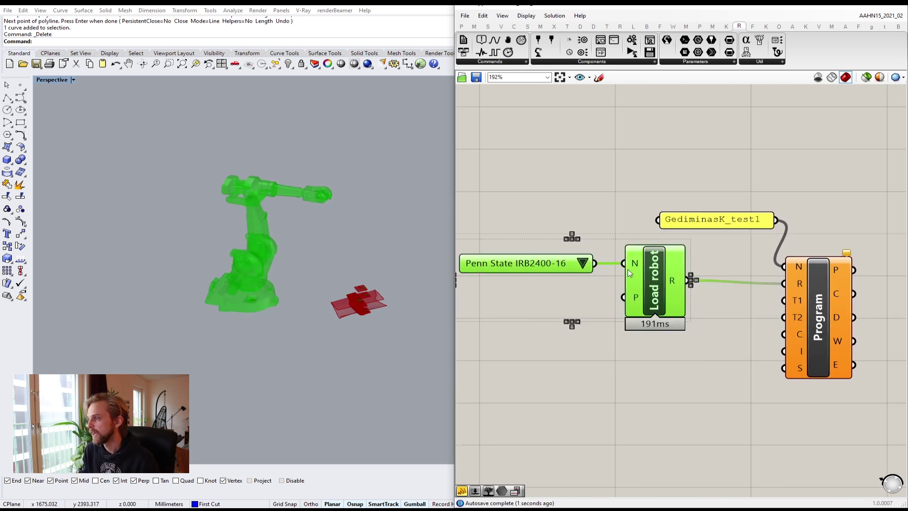
mouse_move(654, 277)
left_mouse_down()
mouse_move(659, 285)
mouse_move(648, 278)
left_mouse_up()
left_click(773, 340)
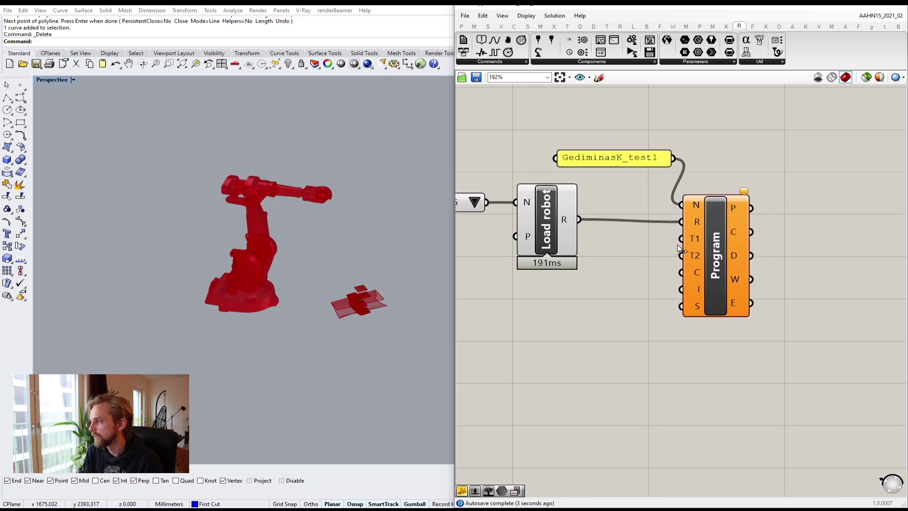
- Examine the Program component's remaining inputs, including the multifile indices and the step size
scroll(773, 341, "up", 2)
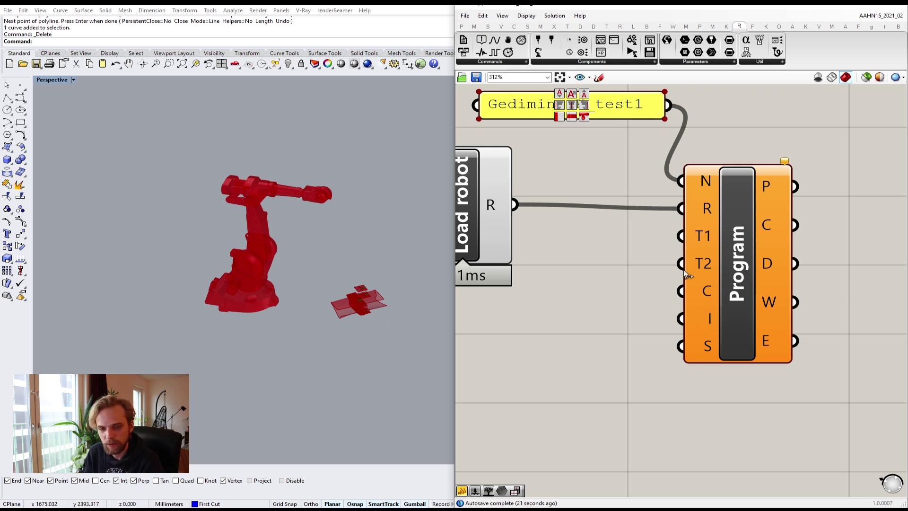
mouse_move(701, 294)
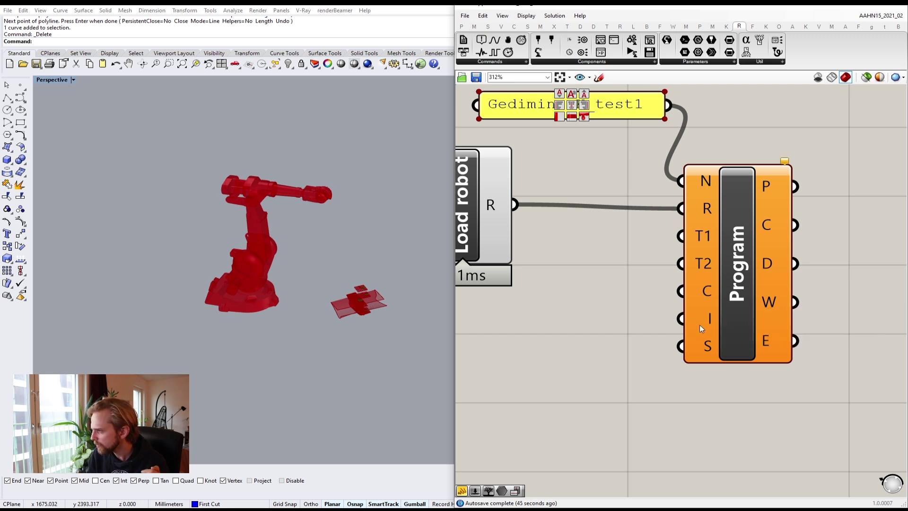
mouse_move(707, 320)
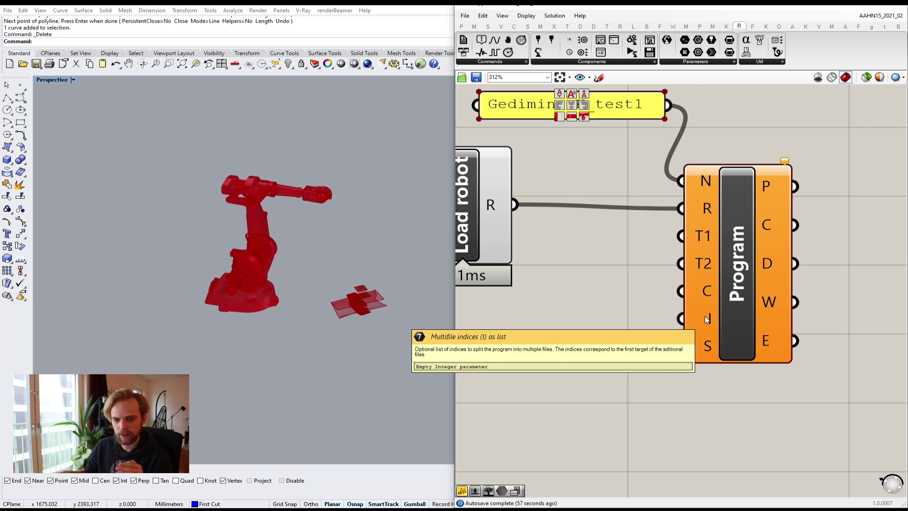
mouse_move(710, 351)
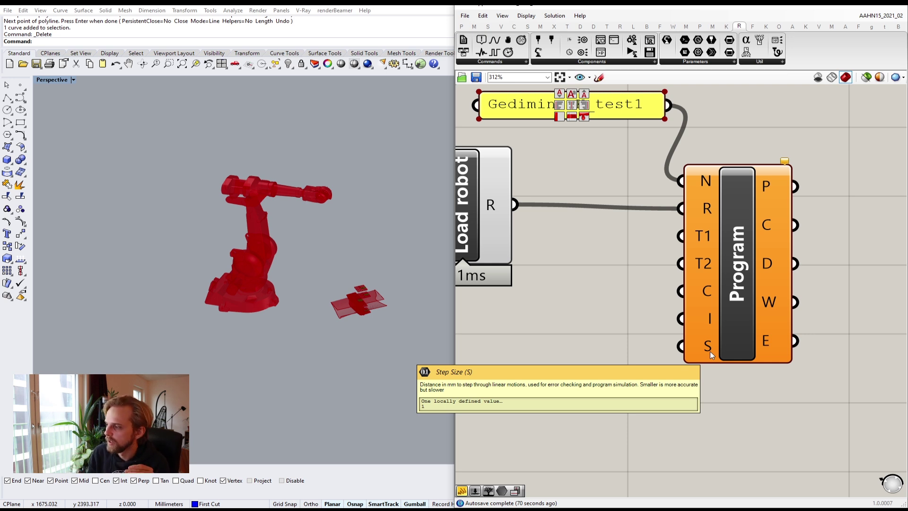
- Review the existing example definition, checking its Program step size input, simulation, save and target sections
scroll(643, 292, "down", 1)
scroll(679, 268, "down", 15)
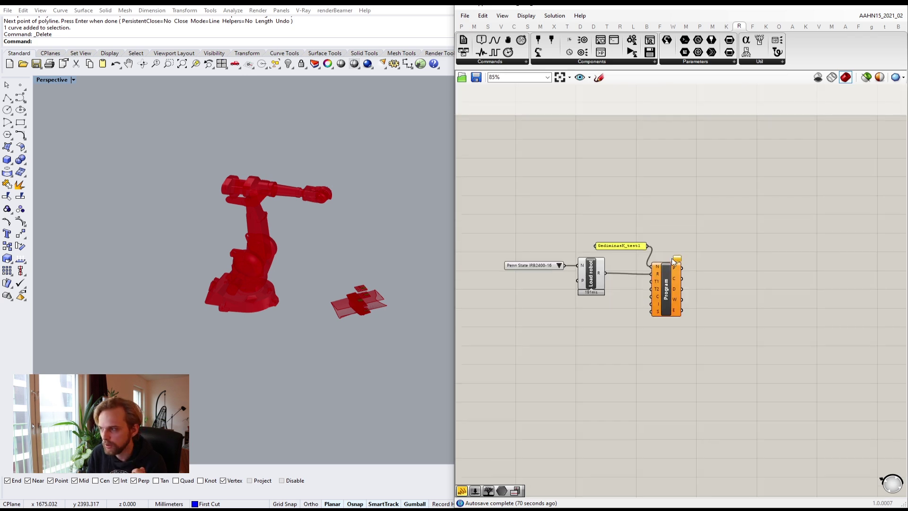
scroll(736, 218, "up", 15)
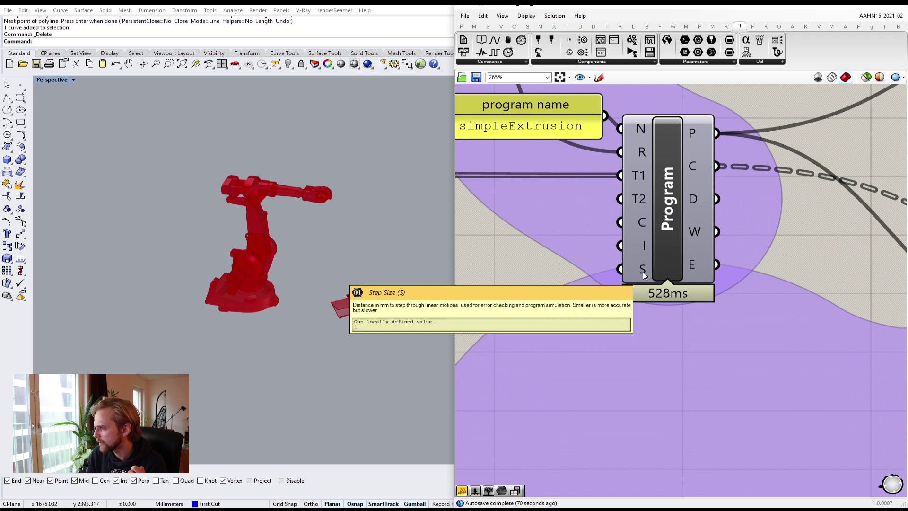
scroll(645, 279, "down", 12)
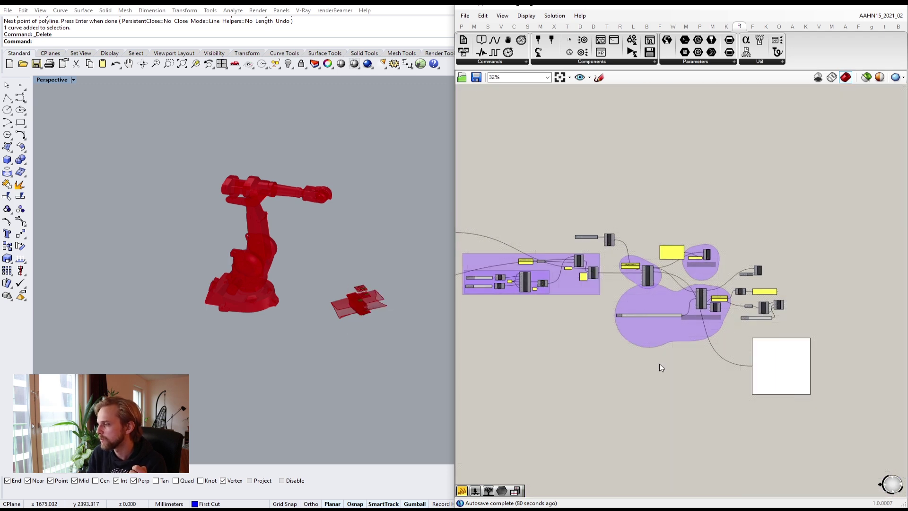
scroll(723, 311, "up", 4)
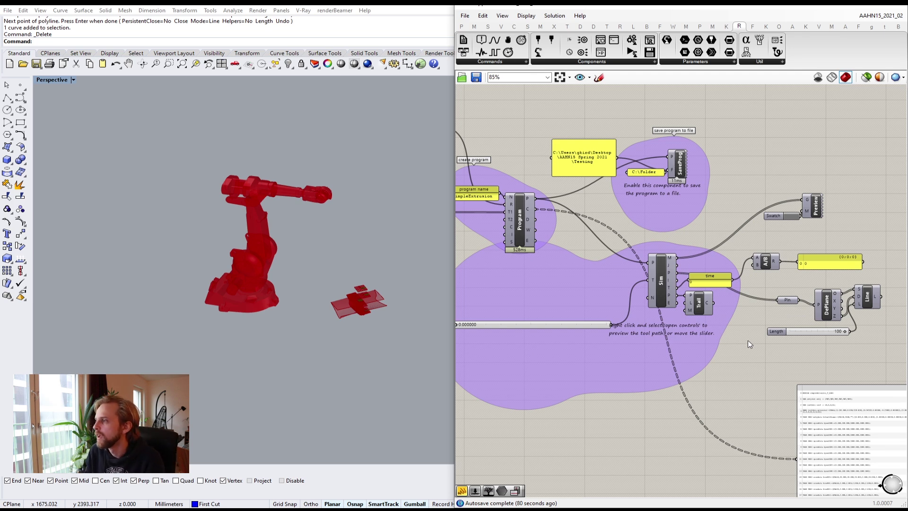
scroll(748, 339, "down", 5)
scroll(571, 342, "up", 4)
scroll(570, 342, "down", 6)
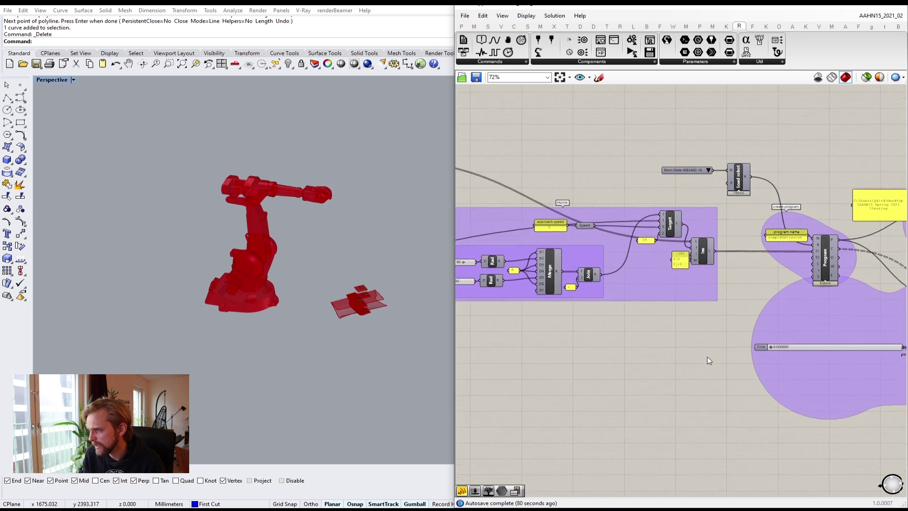
- Move the new robot list, Load robot, name panel and Program components together up and to the left on the canvas
scroll(674, 359, "up", 10)
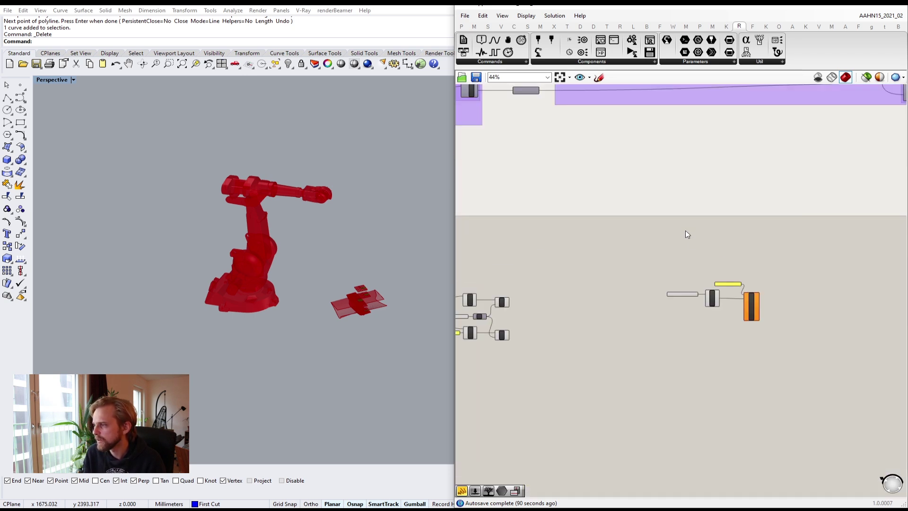
left_click_drag(841, 366, 469, 169)
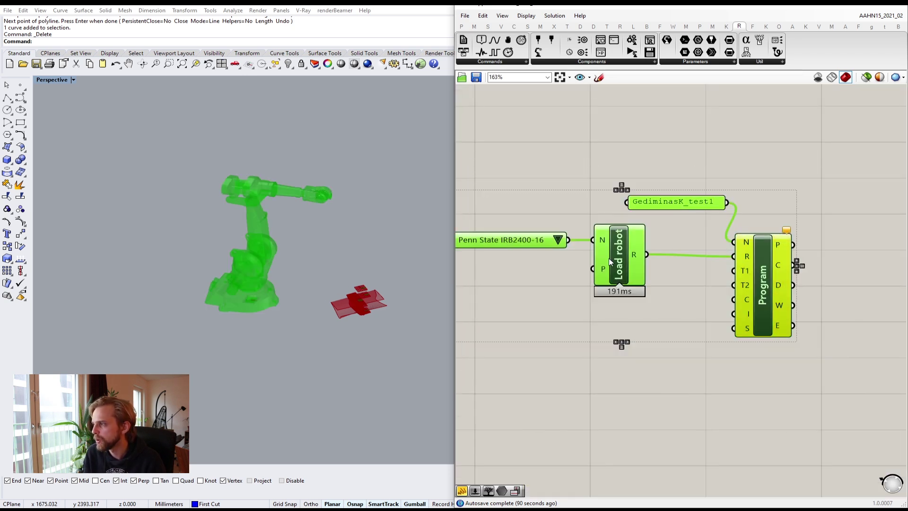
left_click_drag(609, 258, 548, 231)
- Offset the robot model list and Load robot component up and to the left of the Program component, and deselect them
left_click_drag(586, 283, 458, 195)
right_click_drag(589, 233, 655, 259)
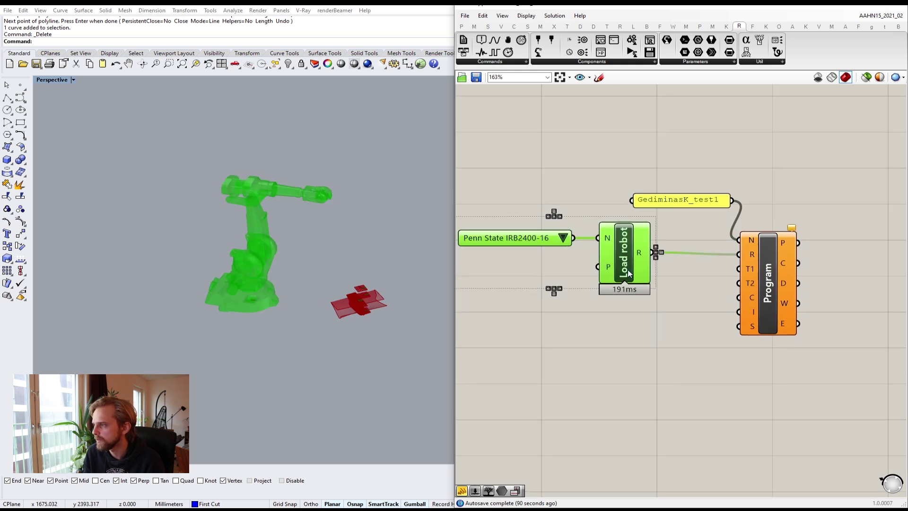
left_click_drag(628, 270, 588, 232)
left_click(655, 270)
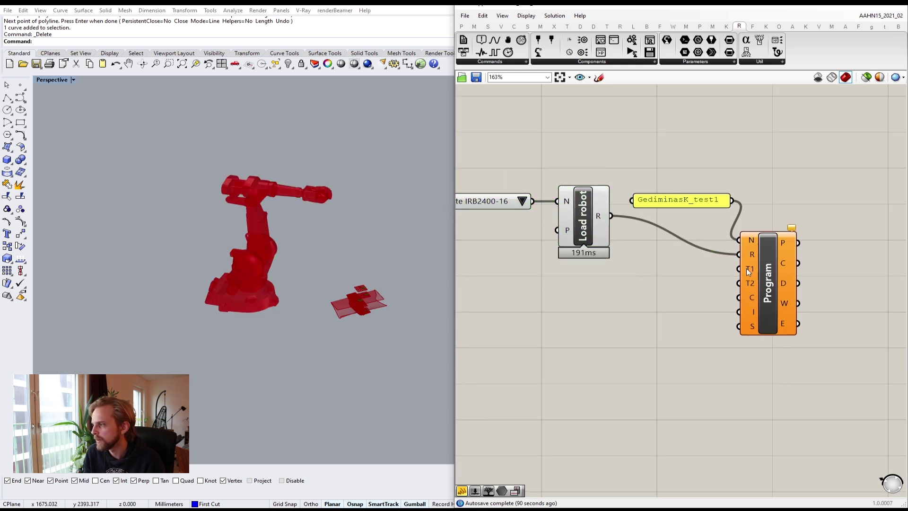
- Add a Create target component to the canvas below the Load robot component
mouse_move(748, 270)
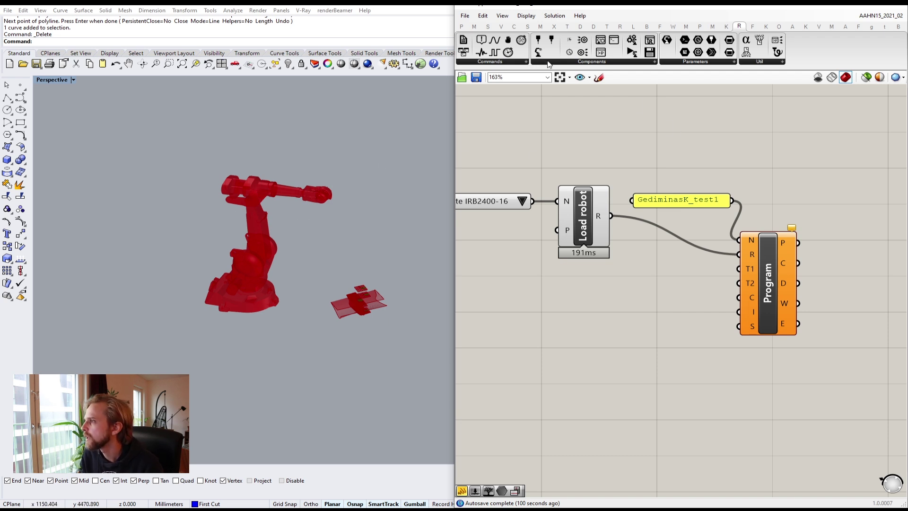
mouse_move(548, 62)
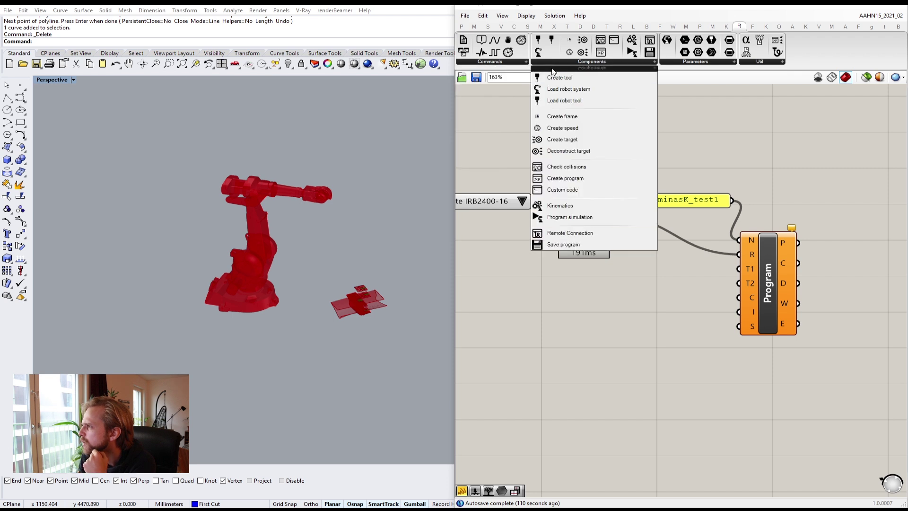
left_click(582, 140)
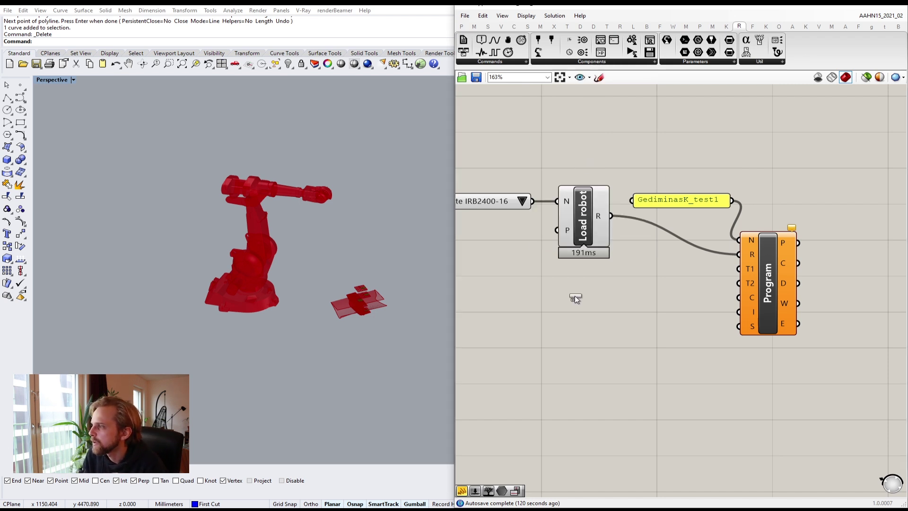
left_click(586, 315)
scroll(545, 314, "up", 5)
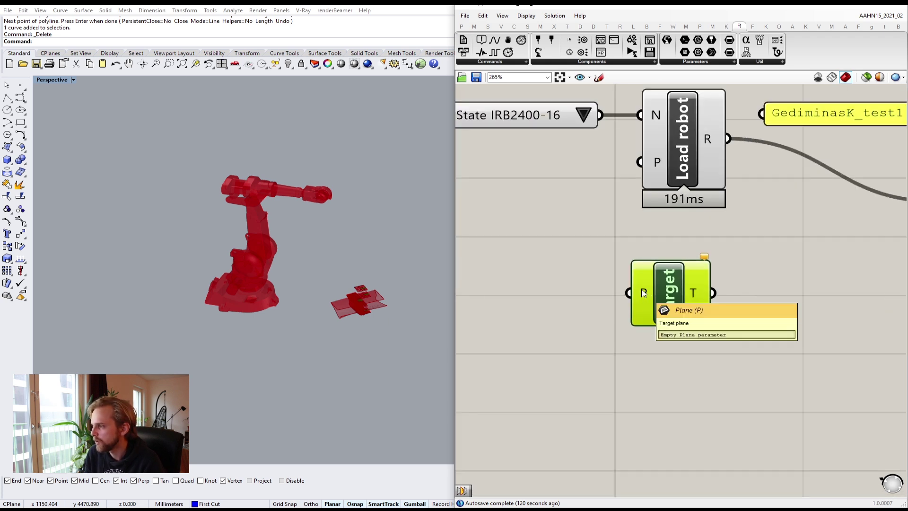
- Examine the optional inputs available for the new Target component, such as motion, tool, speed and zone
right_click(671, 300)
right_click_drag(608, 293, 587, 226)
right_click(650, 216)
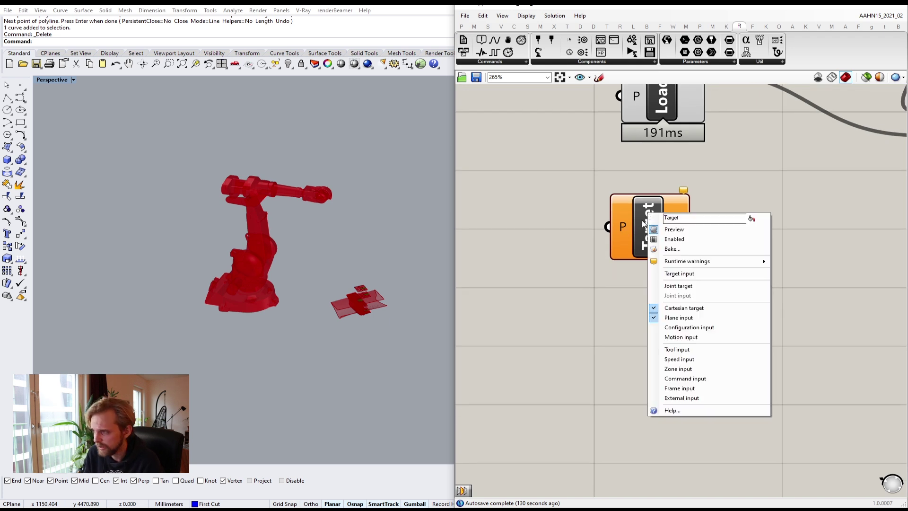
right_click(645, 221)
right_click(646, 220)
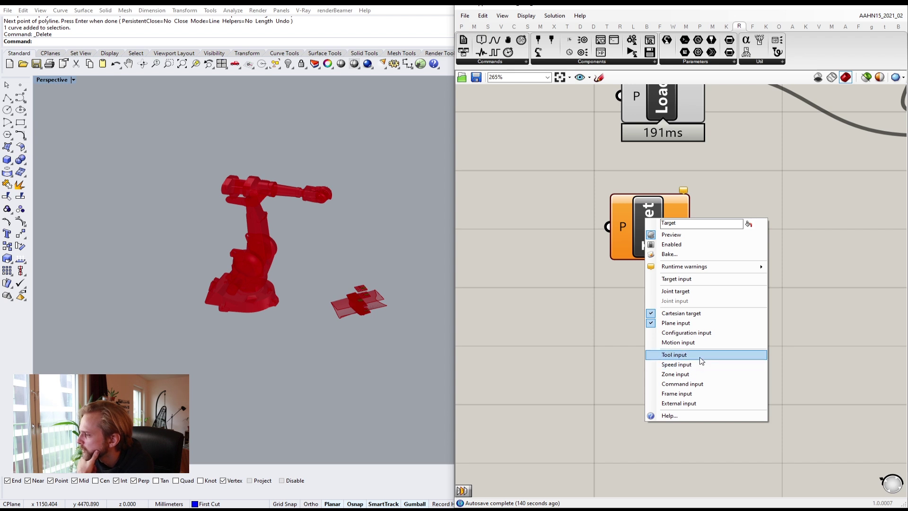
left_click(676, 378)
- Review which inputs the Target components use in the existing example definition, including motion, tool, cut speed and approximation zone
scroll(594, 294, "down", 10)
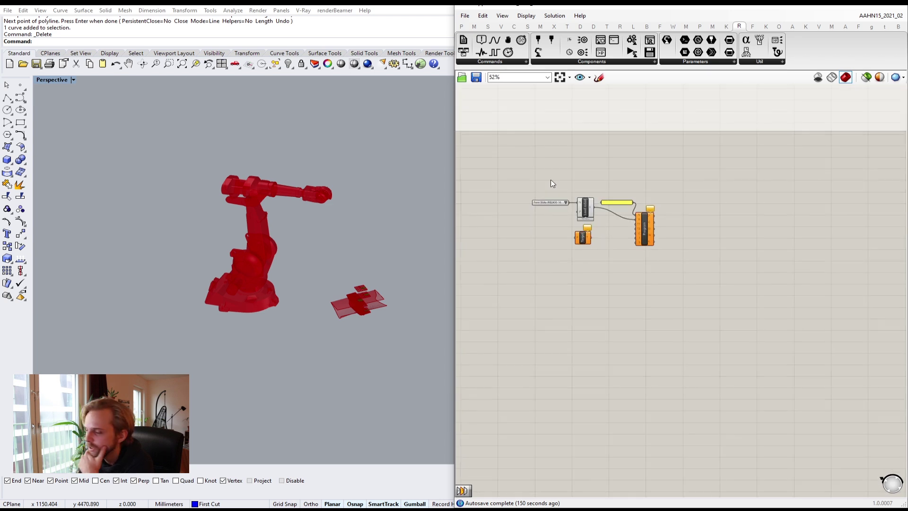
scroll(574, 317, "up", 6)
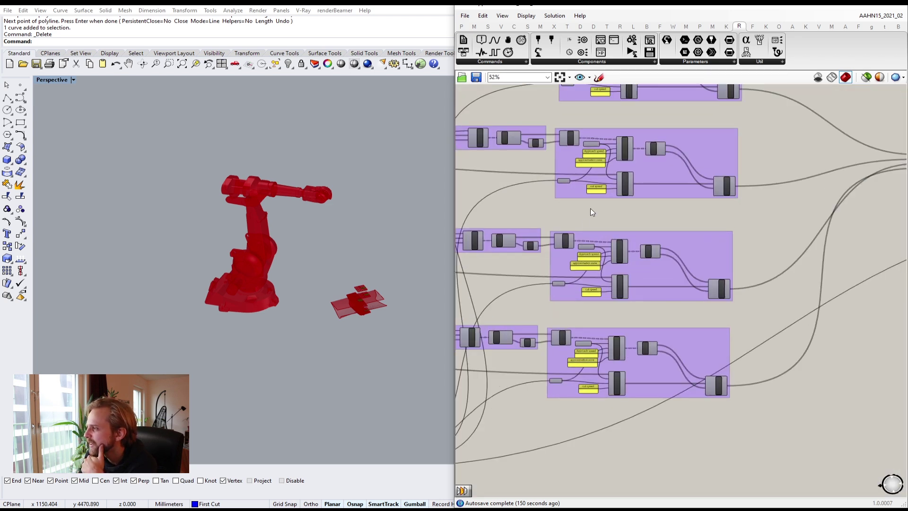
scroll(629, 181, "up", 2)
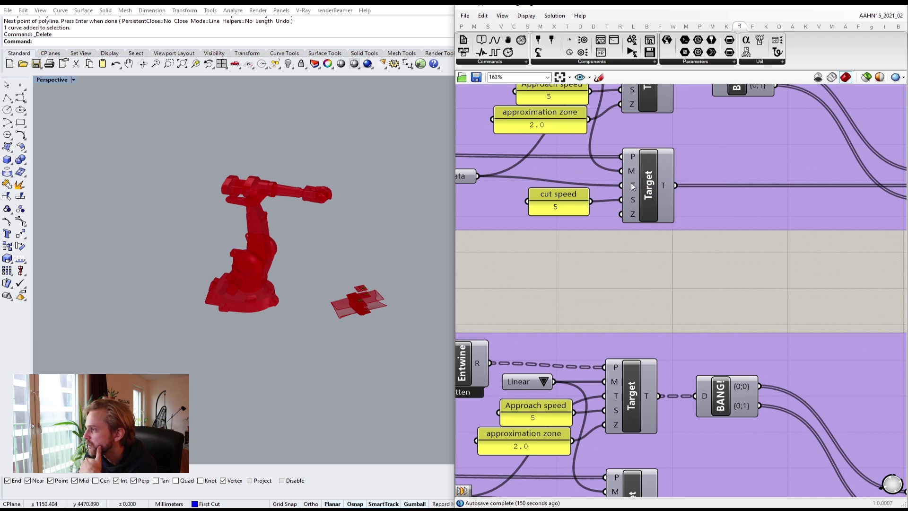
mouse_move(632, 186)
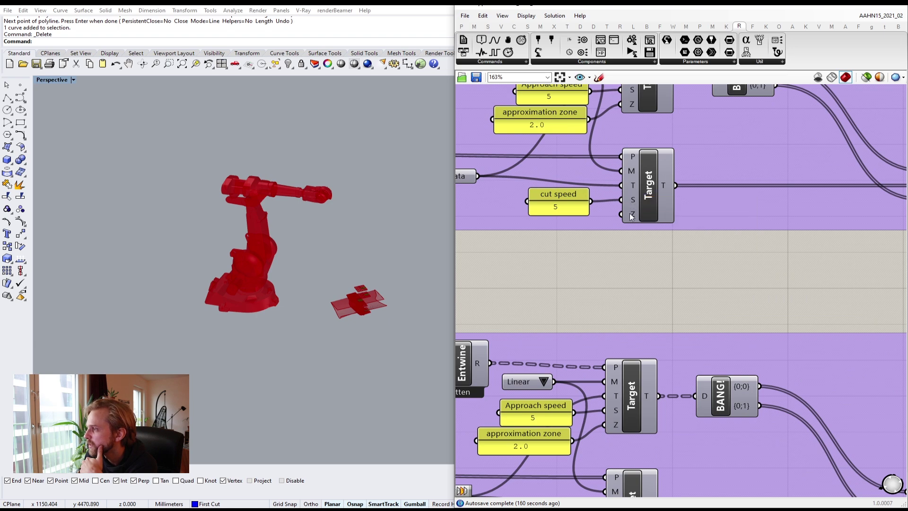
mouse_move(631, 216)
scroll(631, 232, "down", 5)
right_click_drag(648, 377, 638, 213)
right_click_drag(640, 338, 628, 222)
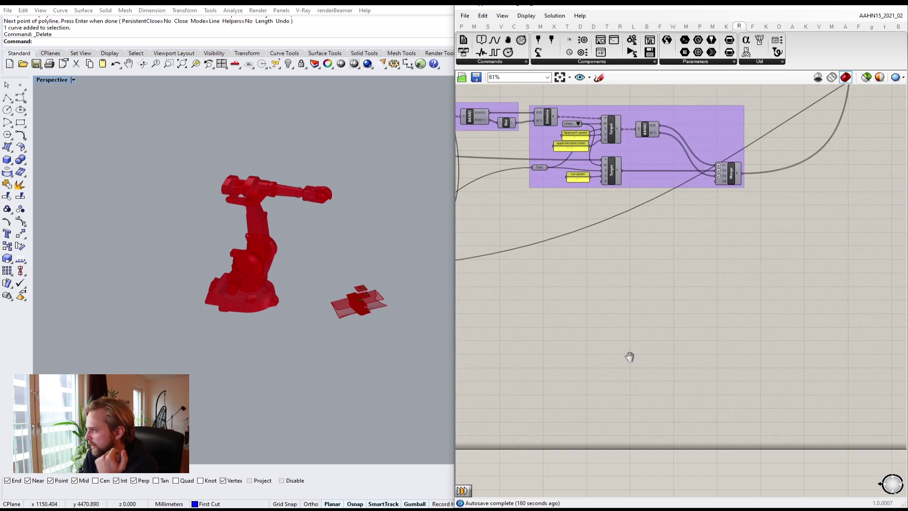
right_click_drag(629, 356, 624, 208)
right_click_drag(621, 327, 615, 209)
right_click_drag(674, 361, 650, 221)
scroll(650, 220, "down", 5)
scroll(653, 346, "up", 8)
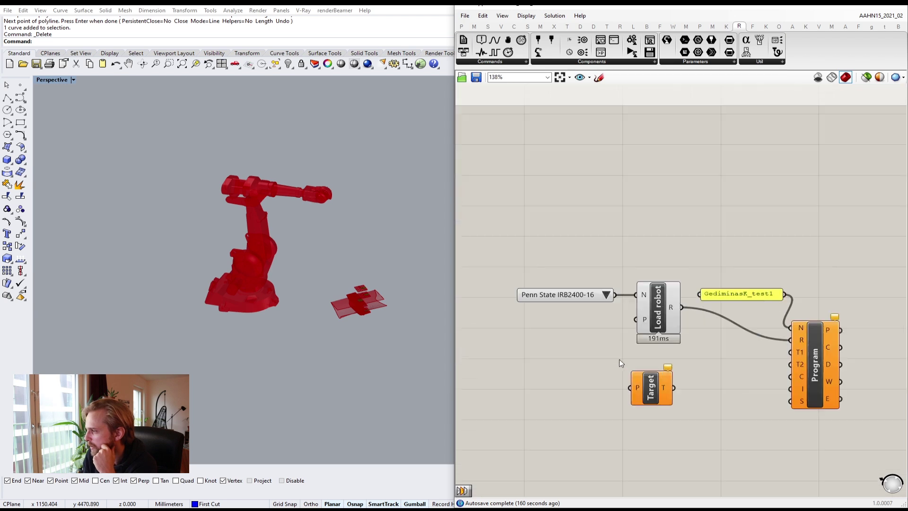
scroll(632, 410, "up", 3)
scroll(632, 410, "up", 3)
right_click(679, 296)
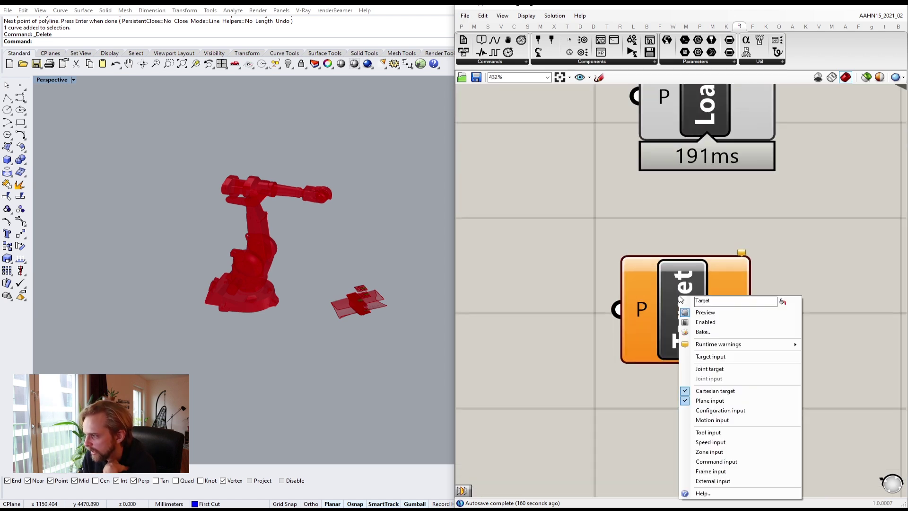
left_click(706, 432)
right_click(684, 305)
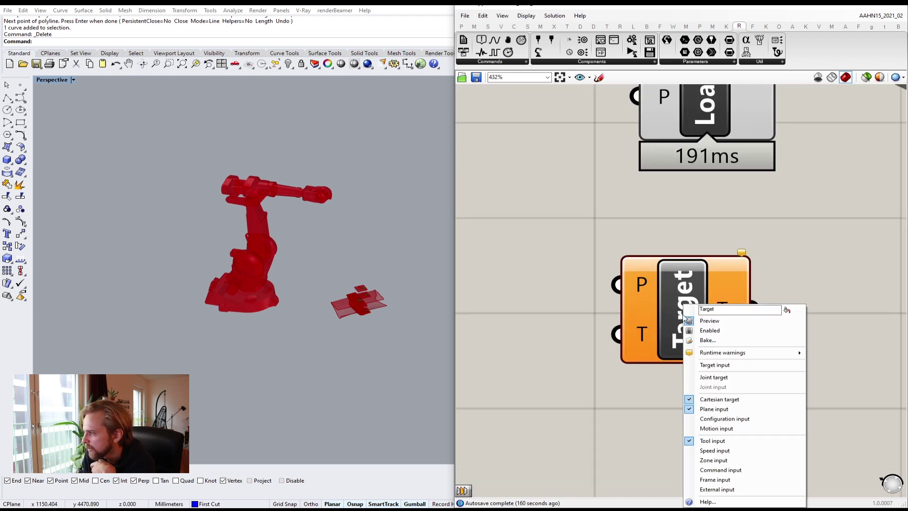
left_click(701, 441)
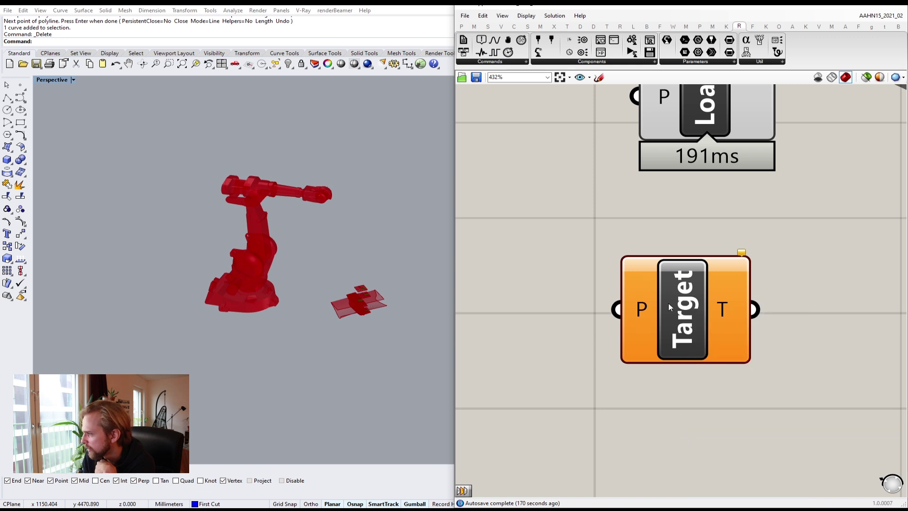
- Enable the motion, tool, speed and zone inputs on the new Target component
right_click(669, 303)
left_click(705, 427)
right_click(685, 304)
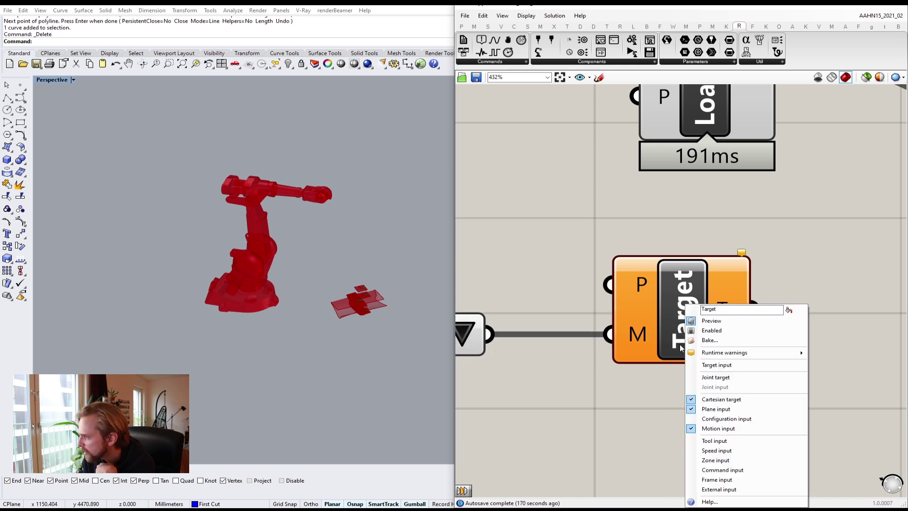
left_click(712, 441)
right_click(679, 320)
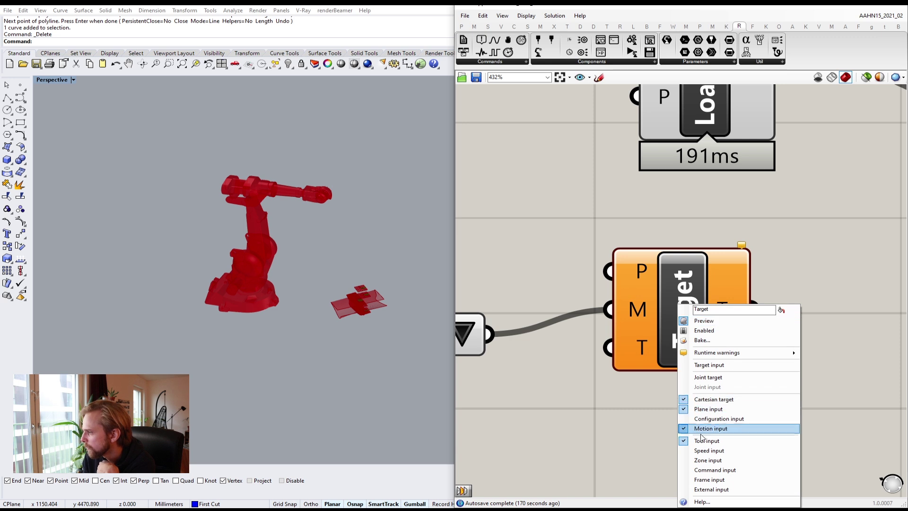
left_click(714, 450)
right_click(688, 348)
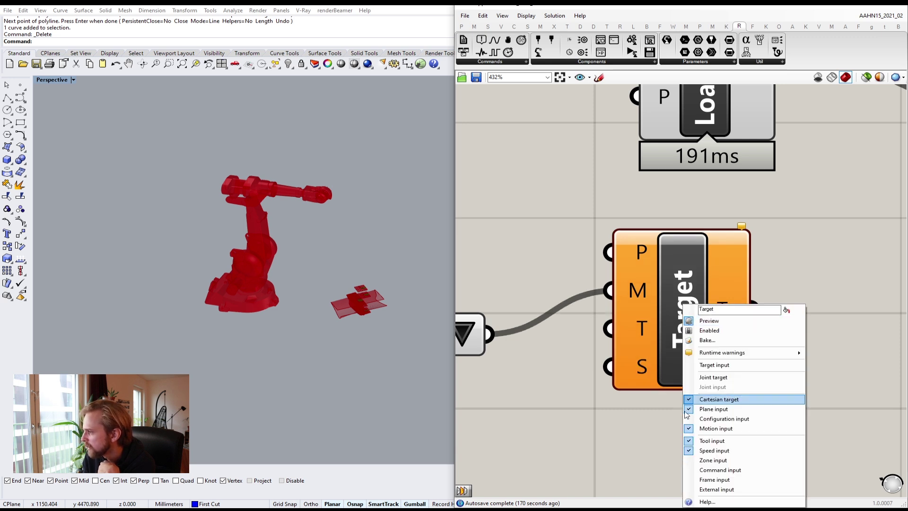
left_click(701, 459)
- Align the motion type list with the Target's M input and set it to Linear
scroll(662, 407, "down", 3)
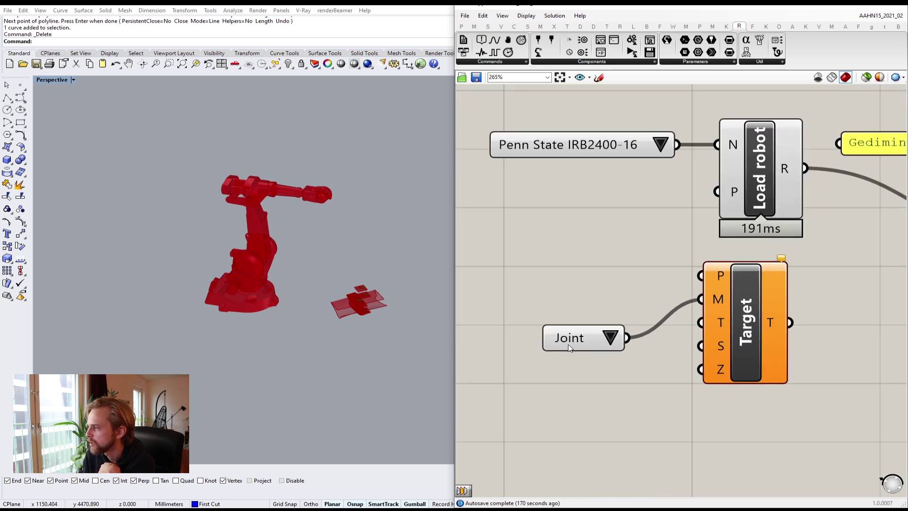
left_click_drag(594, 337, 615, 299)
left_click(594, 335)
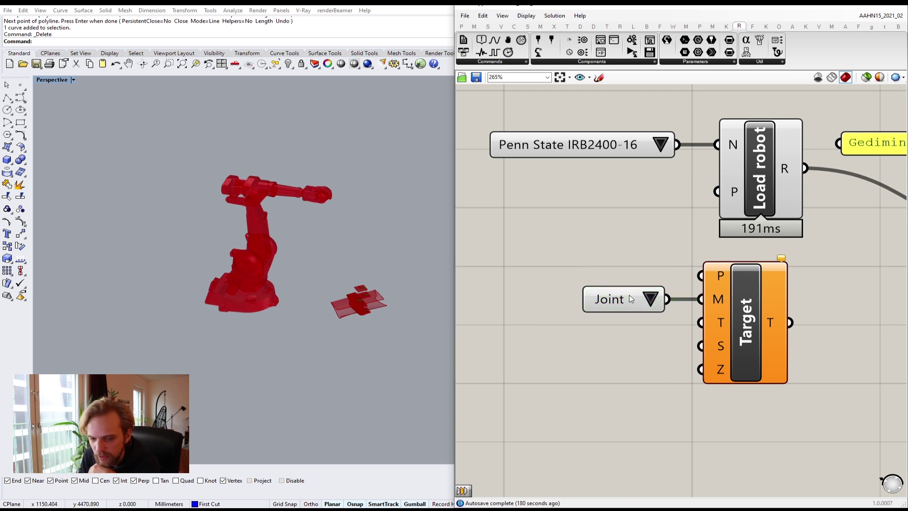
left_click(649, 300)
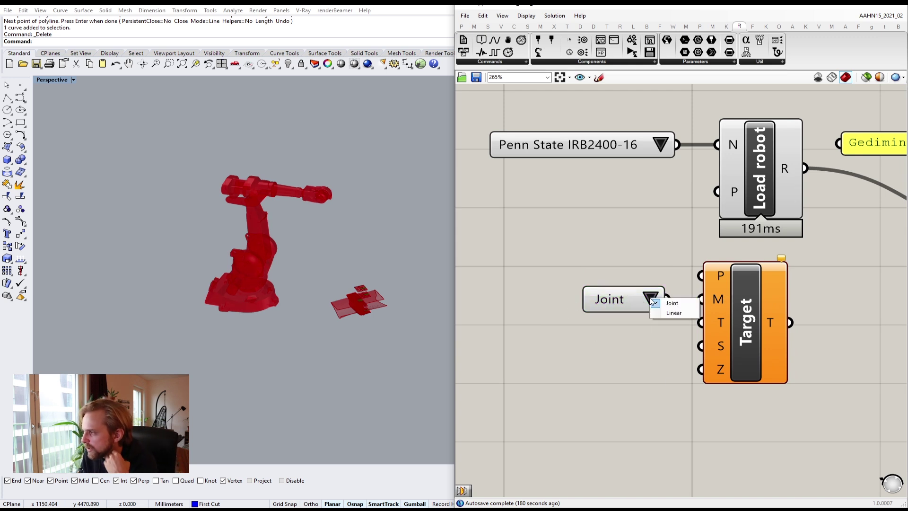
left_click(674, 313)
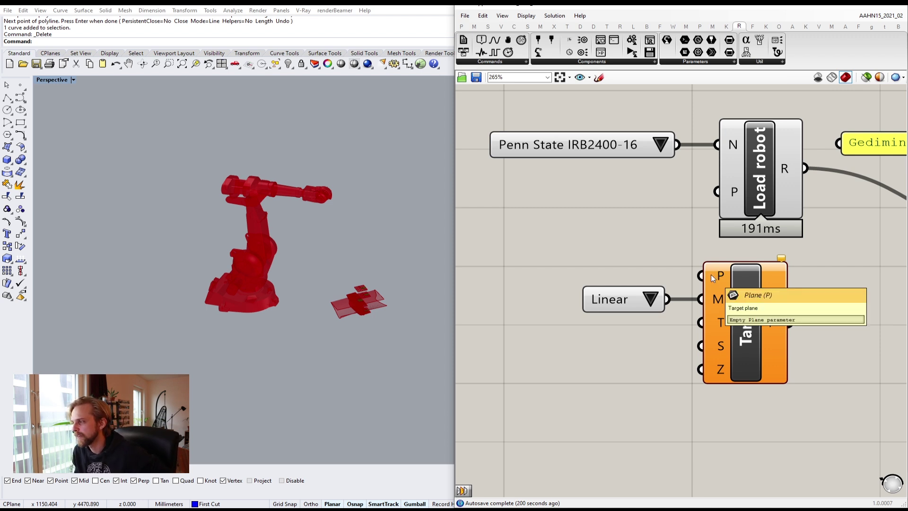
- Examine the toolpath planes in the model and the Move components that generate the planes above the surface
scroll(711, 274, "down", 7)
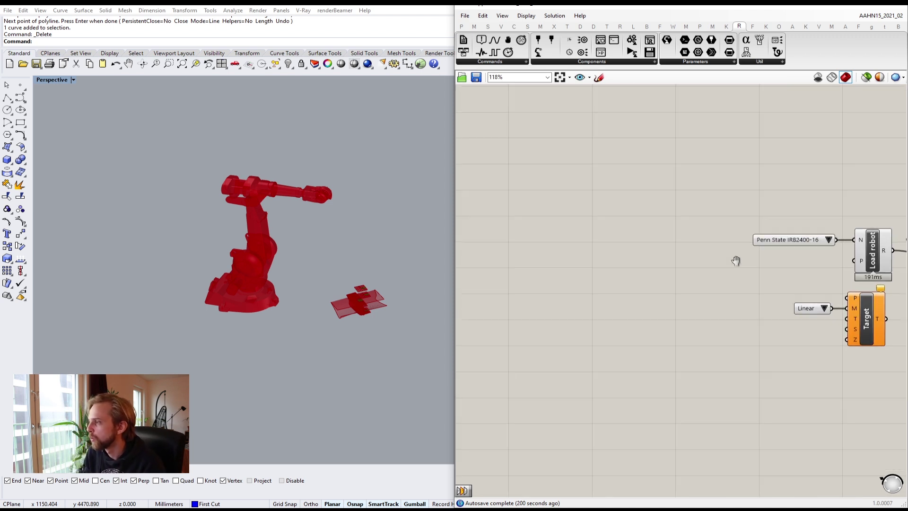
right_click_drag(506, 292, 583, 269)
scroll(515, 269, "up", 2)
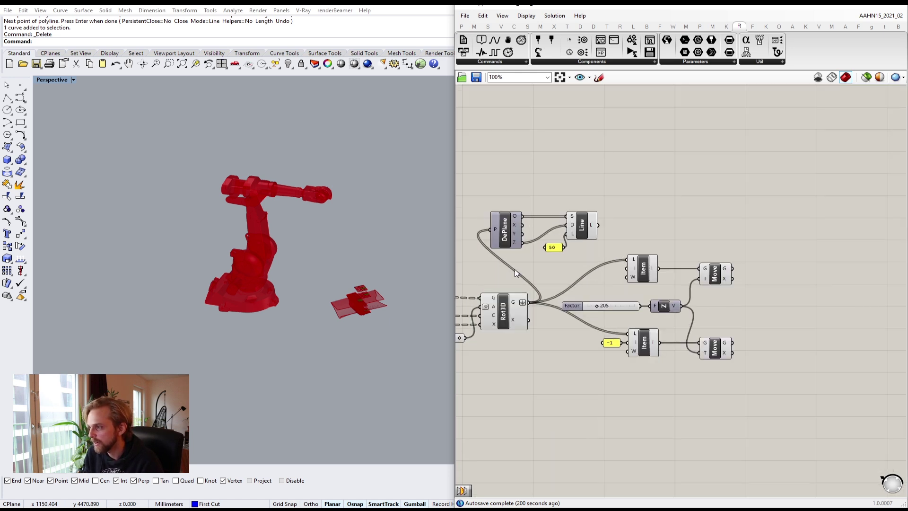
scroll(344, 305, "up", 6)
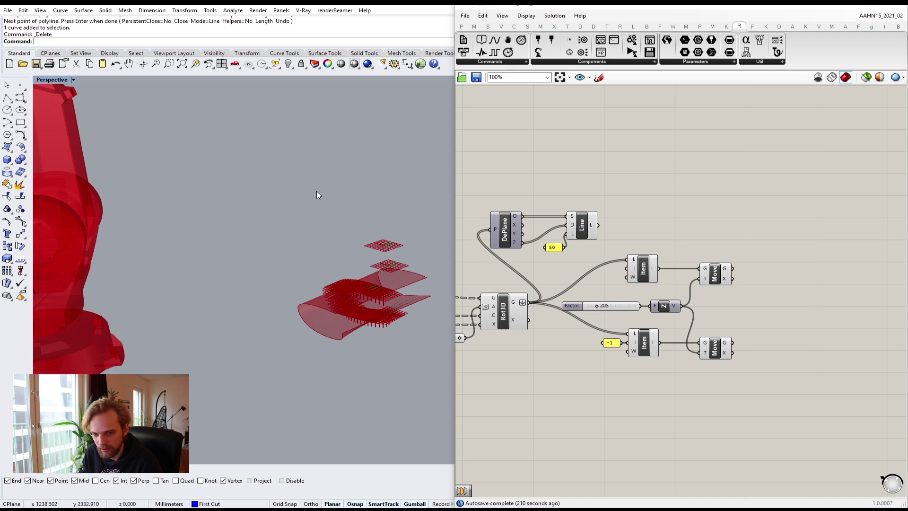
right_click_drag(330, 271, 316, 265)
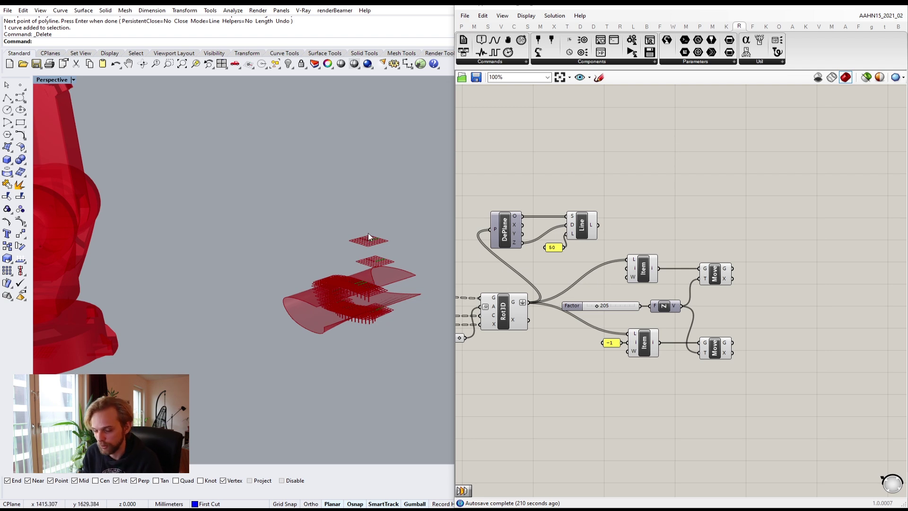
scroll(809, 256, "down", 5)
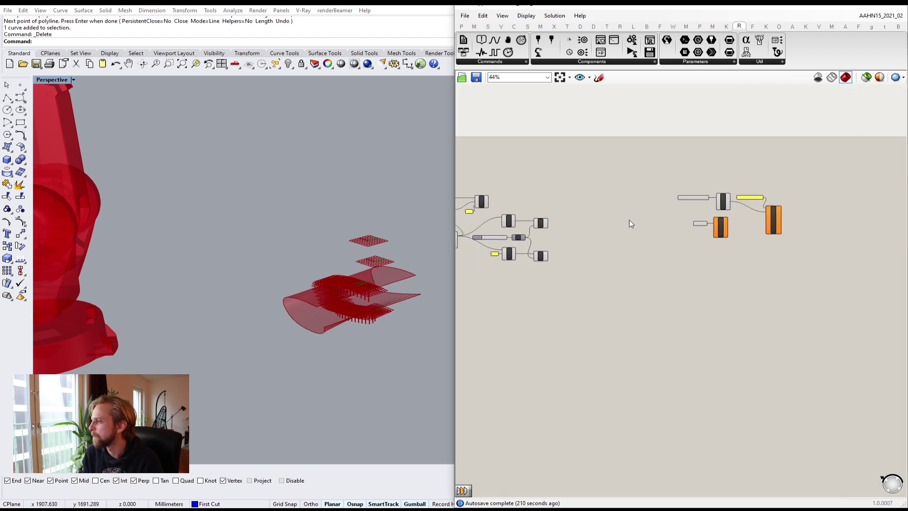
scroll(520, 226, "up", 5)
left_click(560, 221)
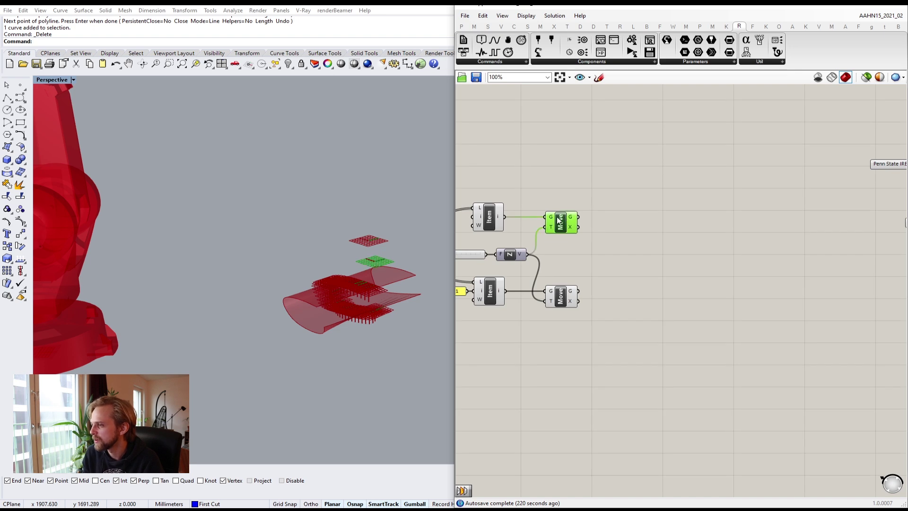
scroll(371, 260, "up", 3)
scroll(372, 260, "up", 2)
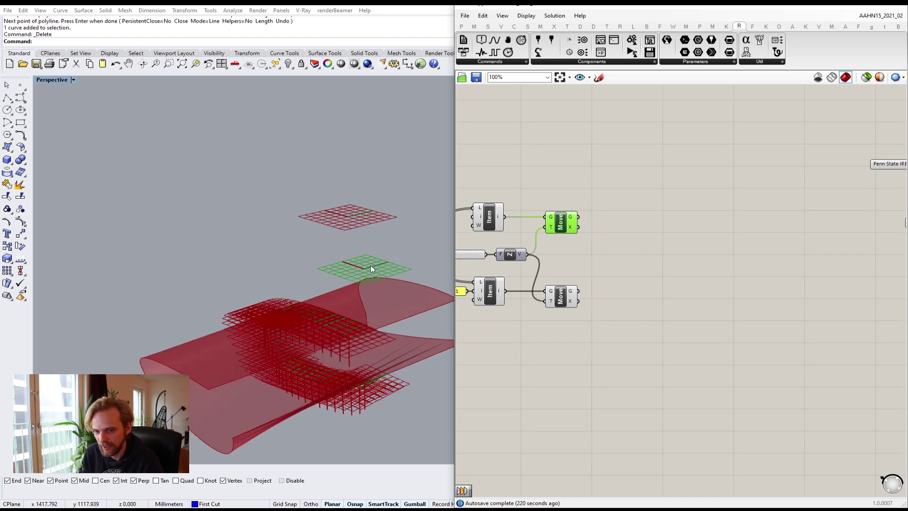
right_click_drag(586, 241, 711, 245)
scroll(711, 245, "down", 2)
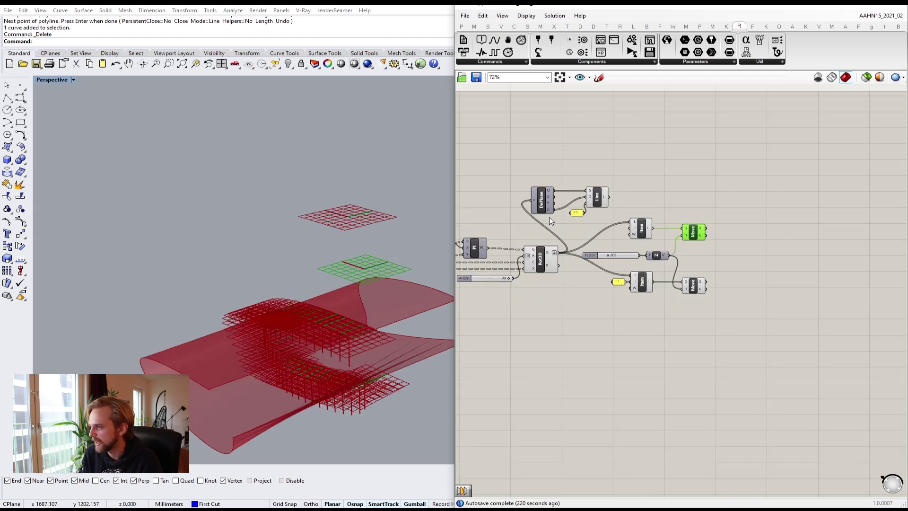
- Turn off the preview of the Rot3D, DePlane, Line and Item components, leaving the two Move components previewed
left_click_drag(669, 340, 514, 169)
middle_click(513, 169)
left_click(545, 139)
- Check the planes produced by both Move components and turn off the preview of the lower Move
scroll(654, 237, "up", 4)
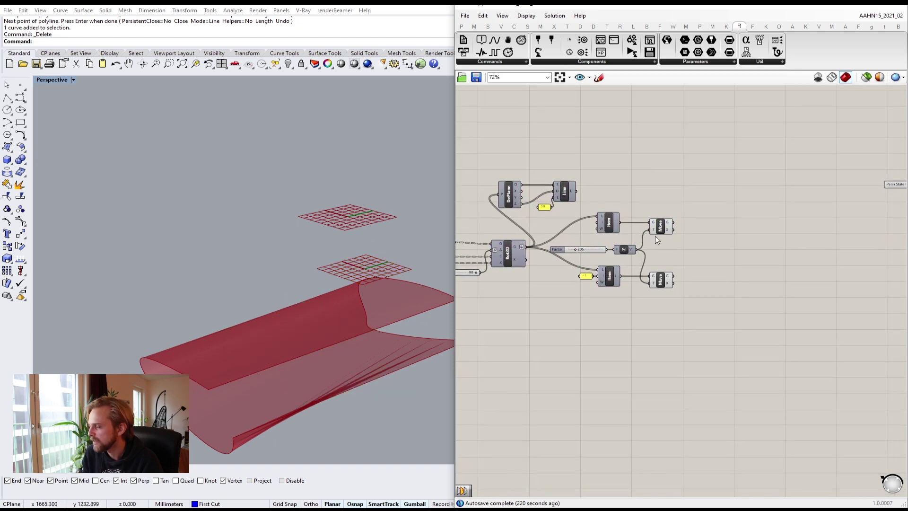
left_click(666, 229)
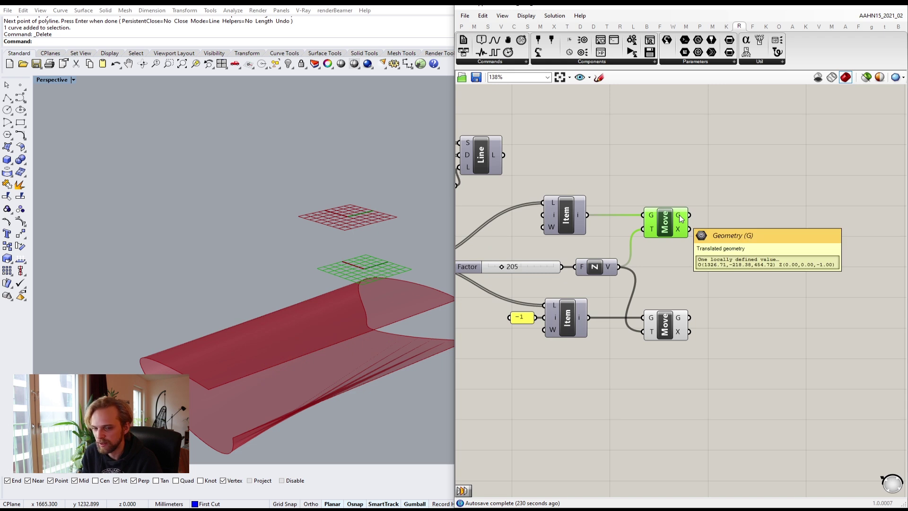
middle_click(683, 319)
left_click(663, 325)
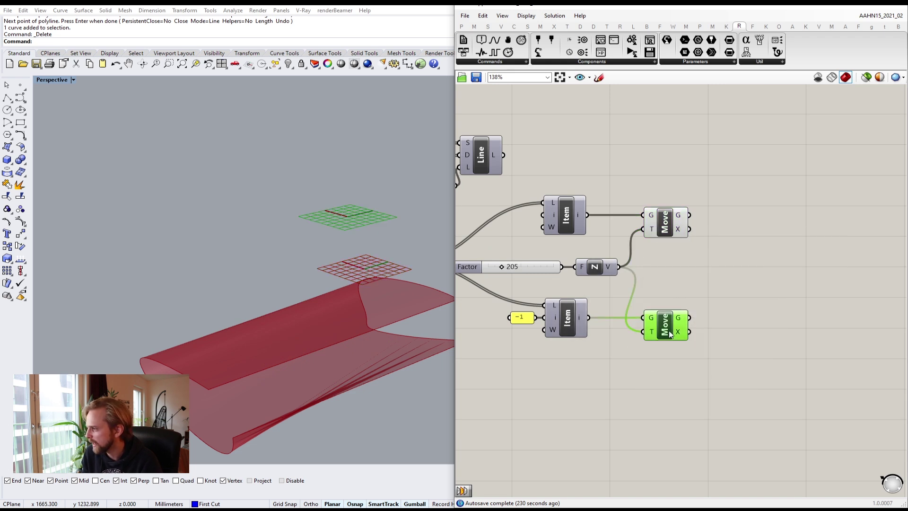
middle_click(668, 328)
left_click(698, 305)
- Select the upper Move component and examine where its plane sits above the surface in the Perspective viewport
left_click(643, 218)
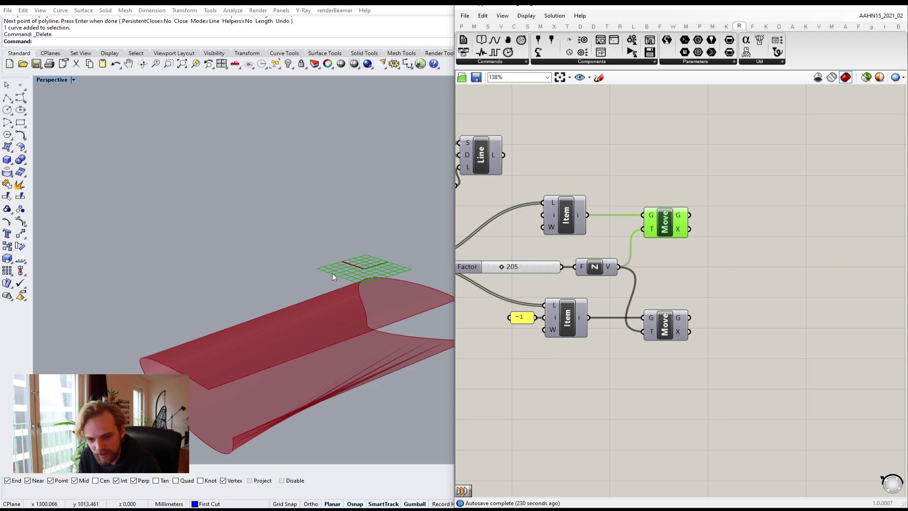
scroll(332, 273, "down", 5)
scroll(320, 260, "up", 3)
scroll(319, 260, "up", 2)
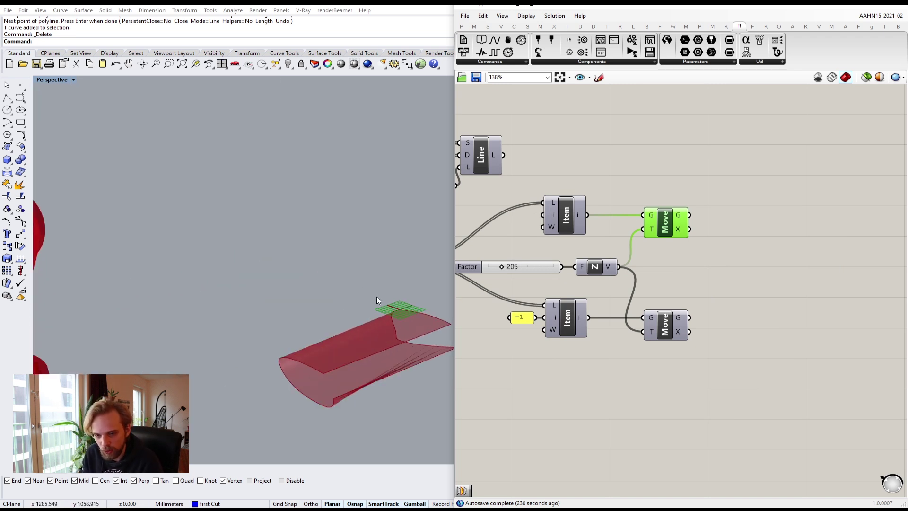
- Connect the upper Move component's geometry output to the plane input of the Target component
left_click(756, 280)
scroll(757, 280, "down", 4)
right_click_drag(756, 280, 616, 283)
scroll(489, 296, "down", 1)
scroll(546, 264, "up", 1)
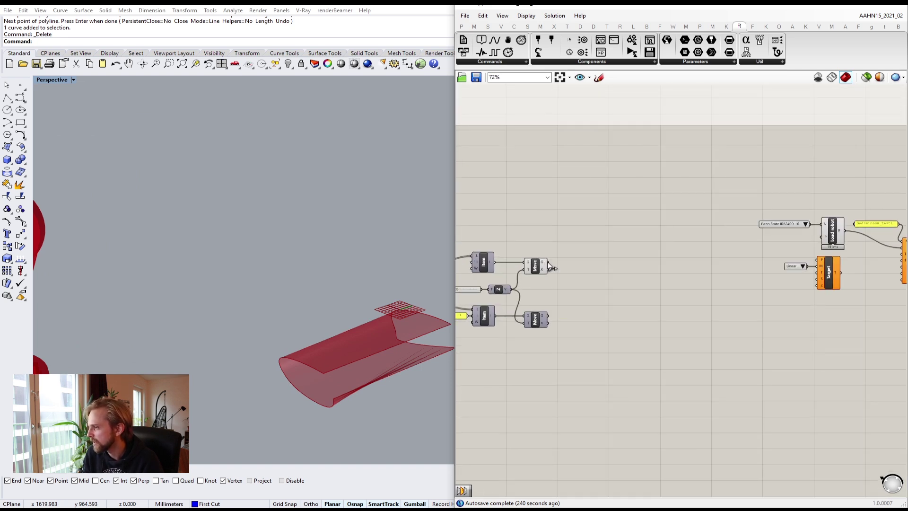
left_click_drag(545, 265, 808, 257)
scroll(800, 259, "up", 3)
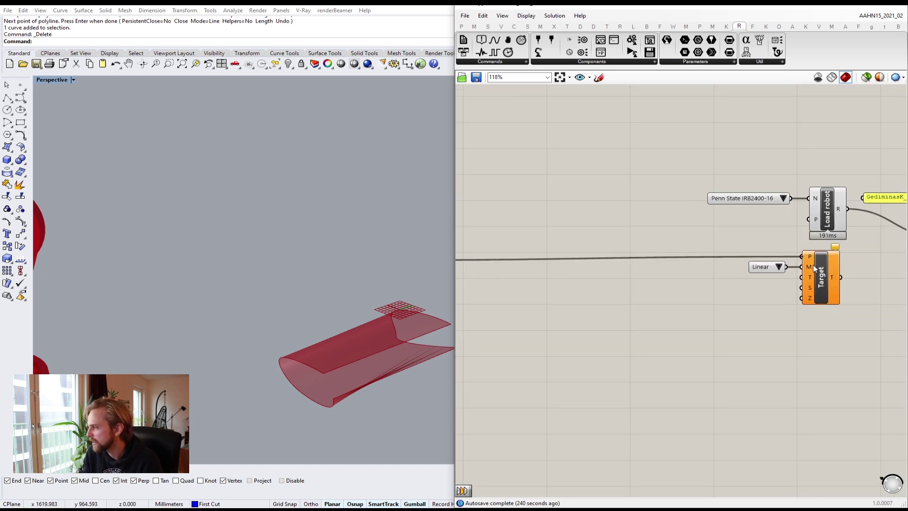
right_click_drag(813, 301, 734, 288)
scroll(766, 283, "up", 3)
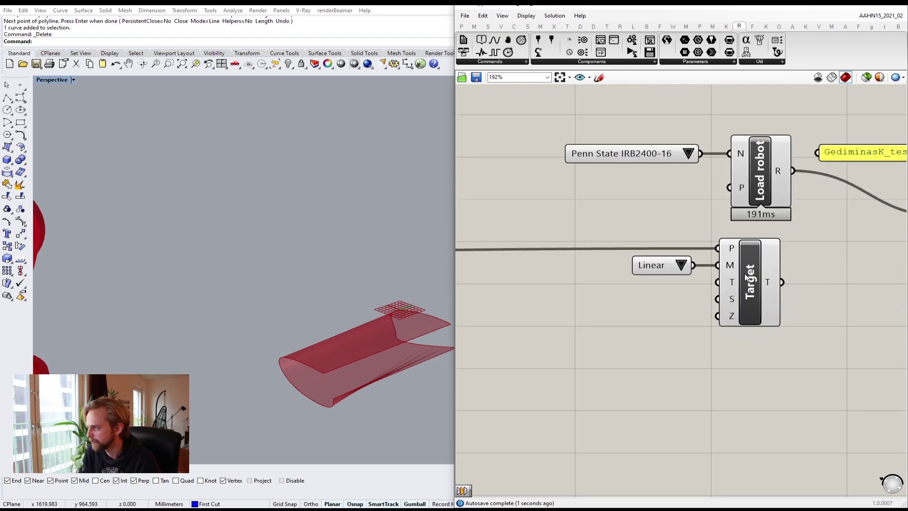
- Move the robot, target and program components closer to the two Move components
left_click(754, 284)
scroll(676, 308, "down", 6)
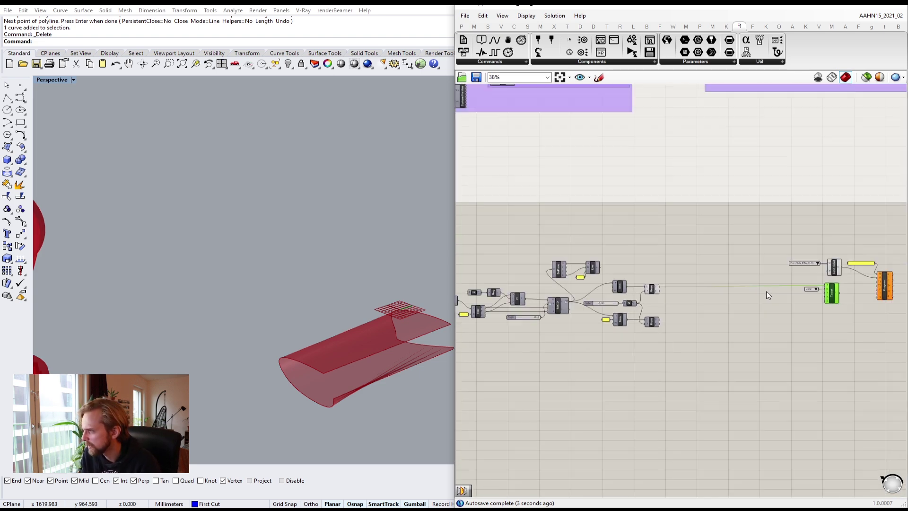
left_click_drag(762, 293, 667, 293)
scroll(667, 293, "up", 5)
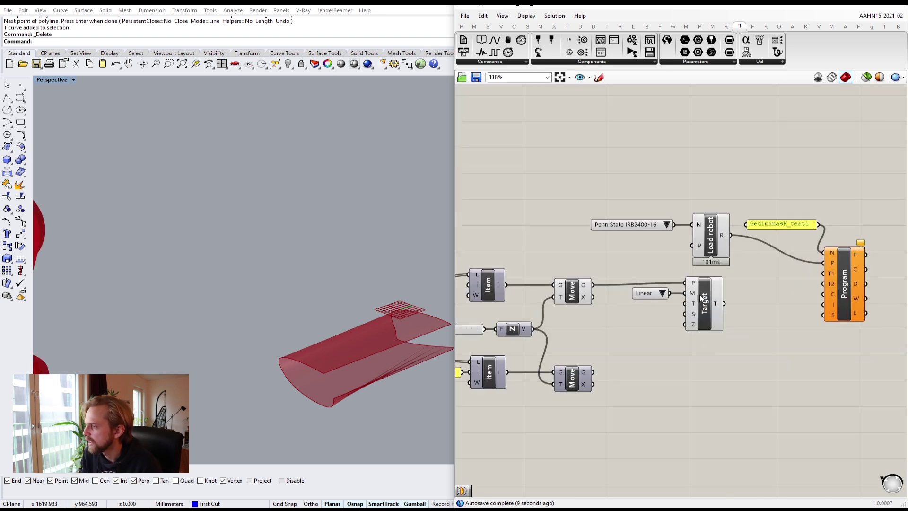
scroll(704, 306, "up", 1)
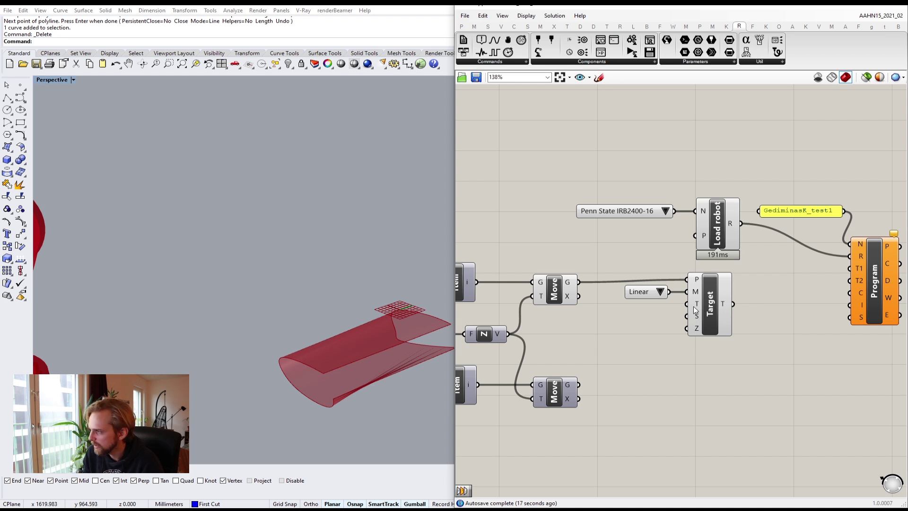
- Check the Target component's tool input and shift Target with its Linear motion list closer to Program
mouse_move(695, 309)
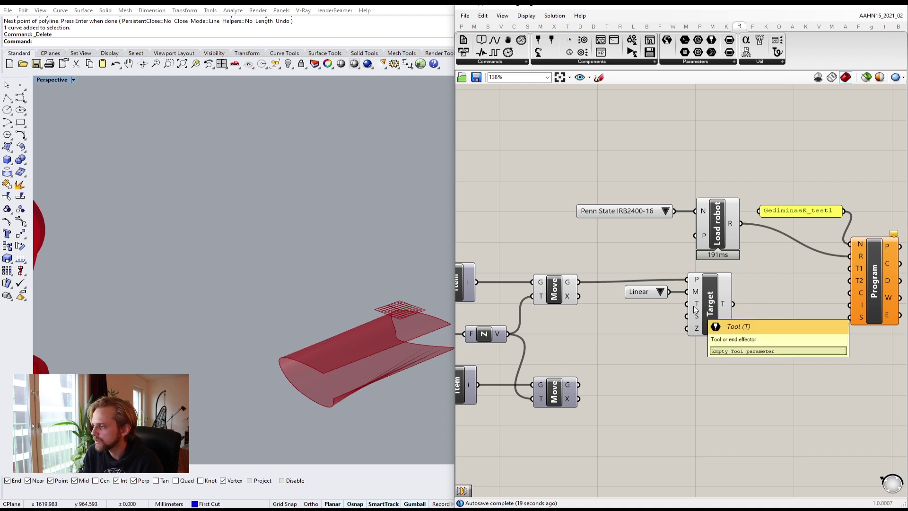
left_click_drag(765, 371, 637, 279)
left_click_drag(729, 312, 775, 314)
left_click(708, 335)
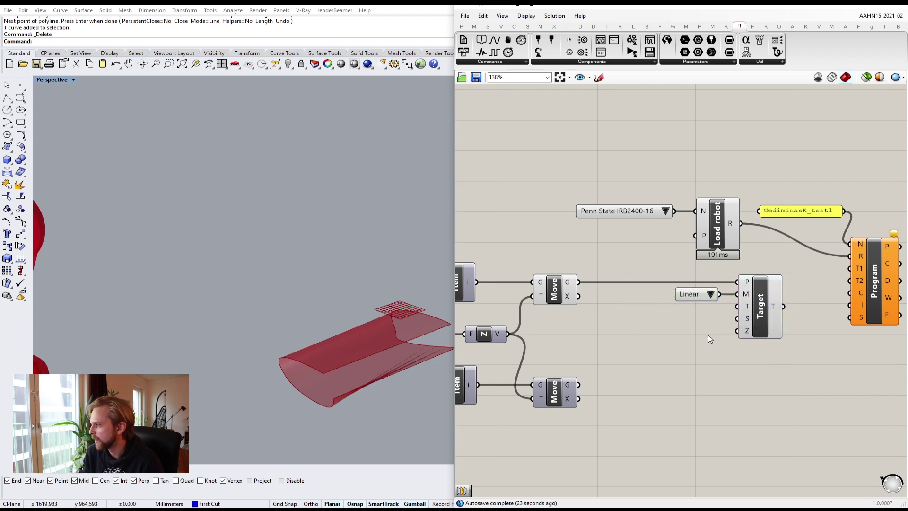
- Copy the complete wirecutter tool group, with its sliders, cluster and Tool component, from the older part of the definition
scroll(702, 333, "down", 6)
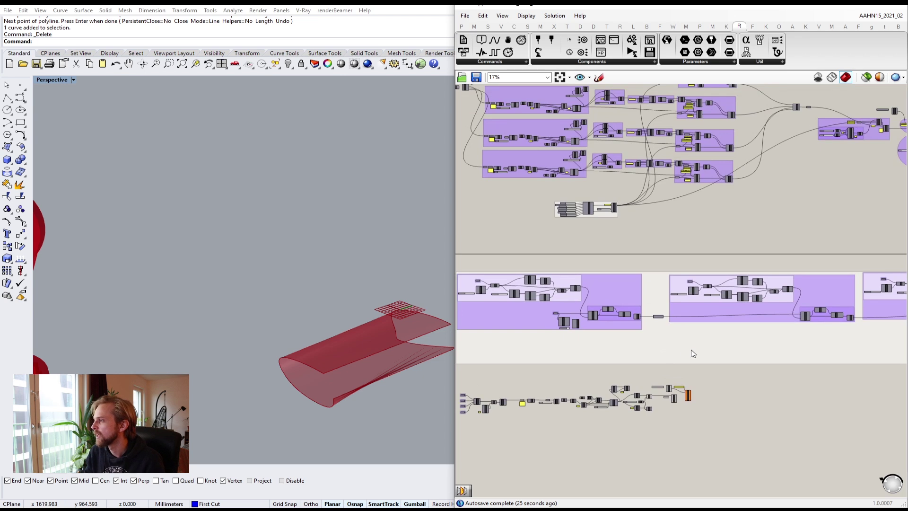
scroll(563, 251, "up", 8)
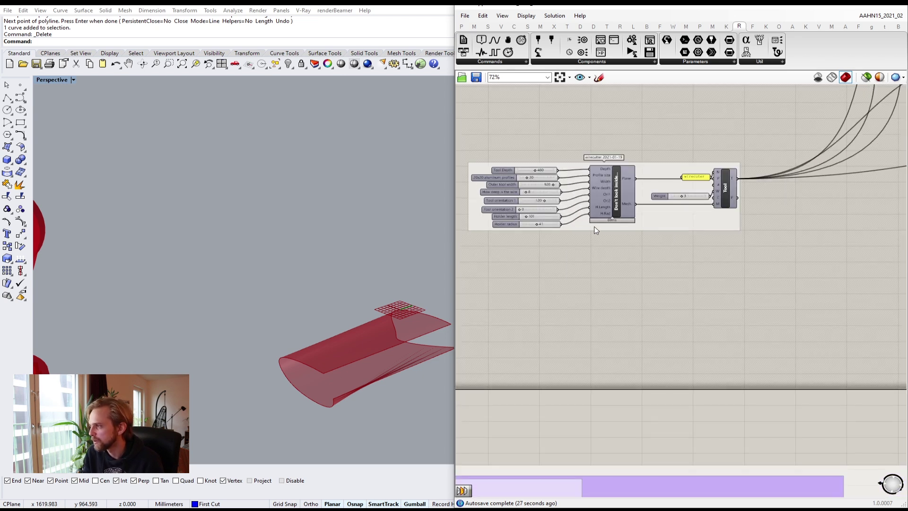
scroll(601, 227, "down", 1)
right_click_drag(601, 228, 667, 235)
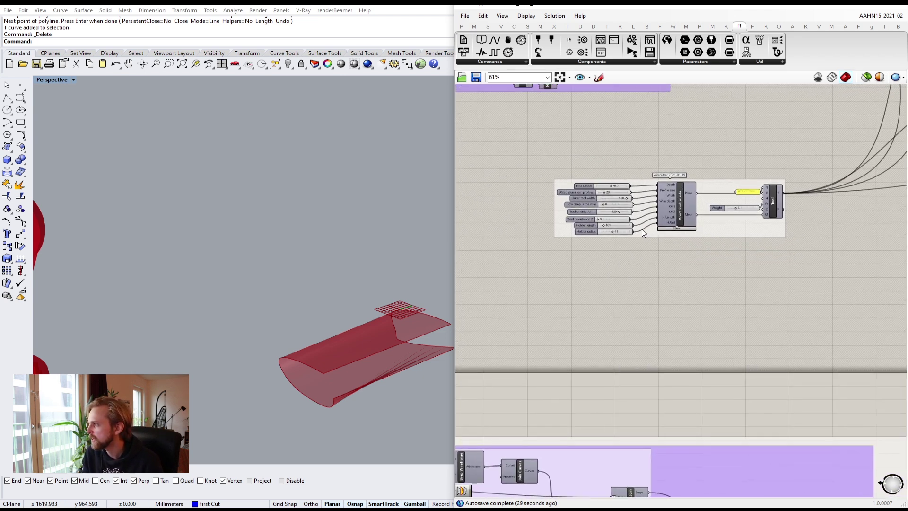
left_click_drag(527, 148, 677, 150)
scroll(677, 151, "up", 1)
left_click_drag(532, 127, 817, 296)
left_click_drag(487, 146, 847, 305)
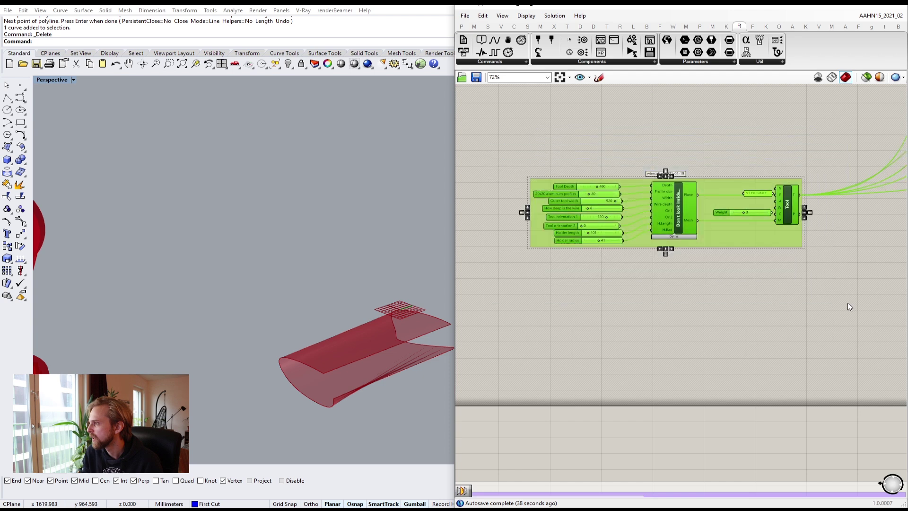
scroll(848, 304, "down", 6)
right_click_drag(848, 304, 727, 213)
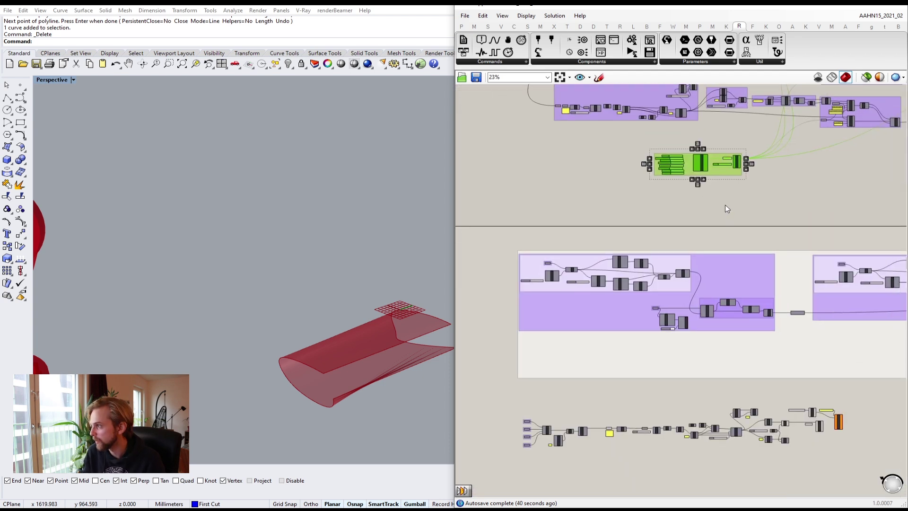
left_click(781, 158)
- Create a new Grasshopper document and place the copied wirecutter tool group just inside the canvas's origin corner
left_click(465, 16)
left_click(487, 25)
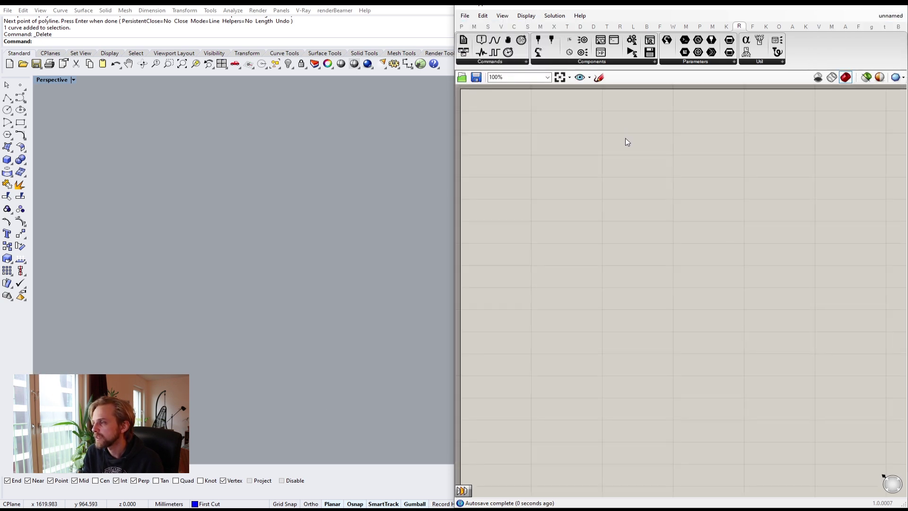
scroll(629, 141, "down", 13)
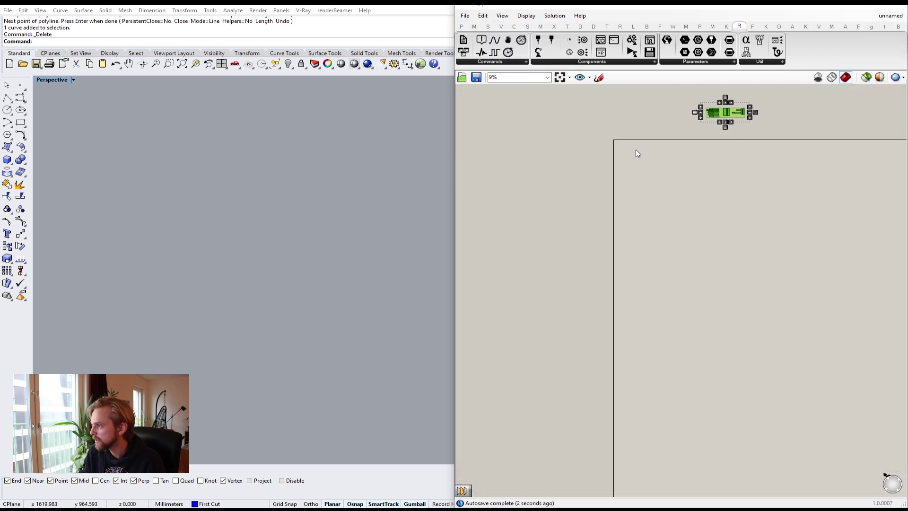
scroll(702, 116, "up", 5)
scroll(716, 117, "up", 1)
left_click_drag(751, 132, 557, 218)
right_click_drag(557, 219, 702, 219)
scroll(704, 220, "up", 3)
left_click_drag(709, 218, 671, 227)
left_click(524, 222)
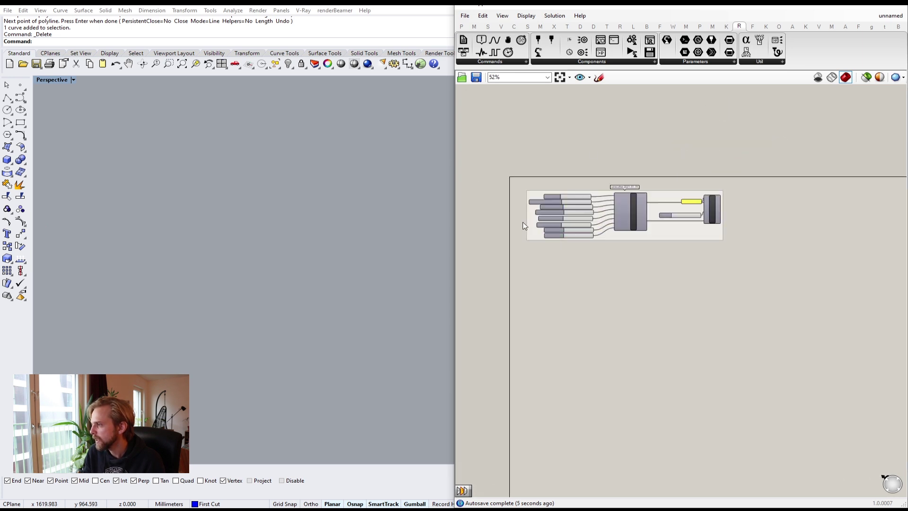
- Open the "Don't look inside..." wirecutter cluster to examine its contents and return to the parent document
scroll(524, 222, "up", 5)
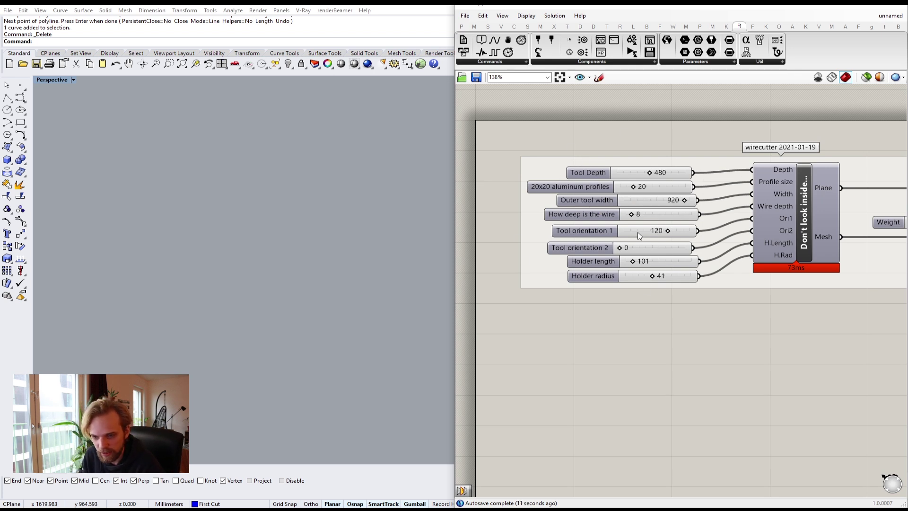
scroll(736, 191, "up", 3)
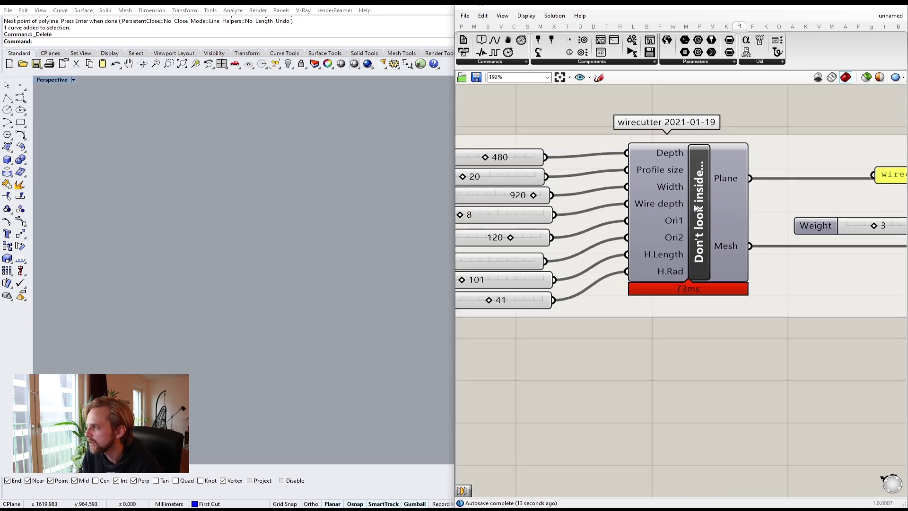
double_click(699, 211)
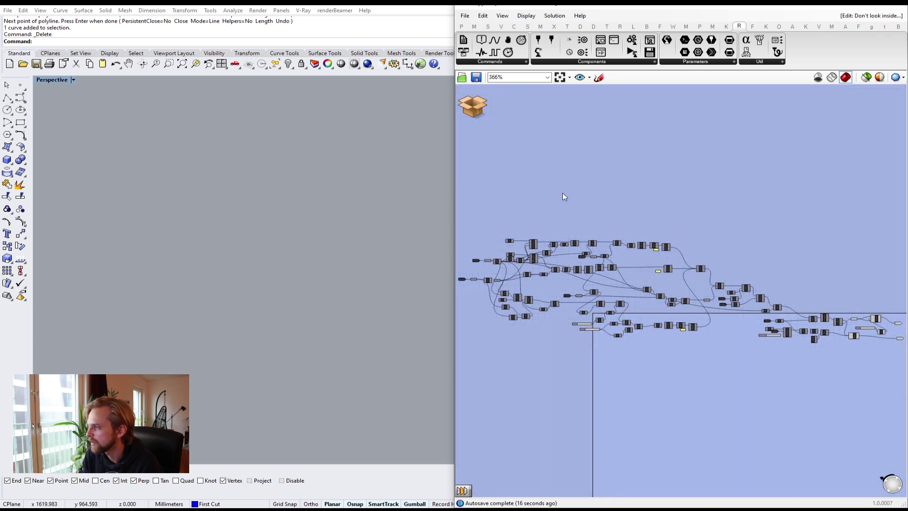
left_click(479, 110)
left_click(530, 122)
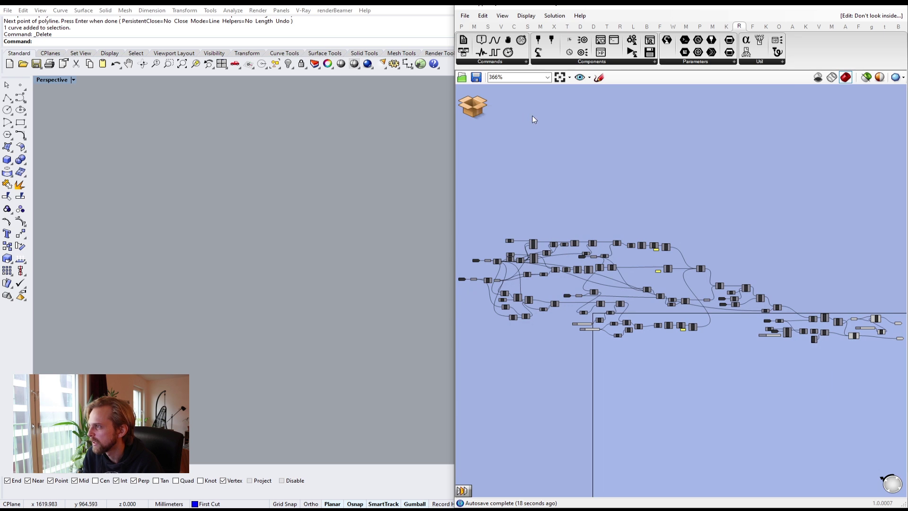
scroll(637, 204, "down", 5)
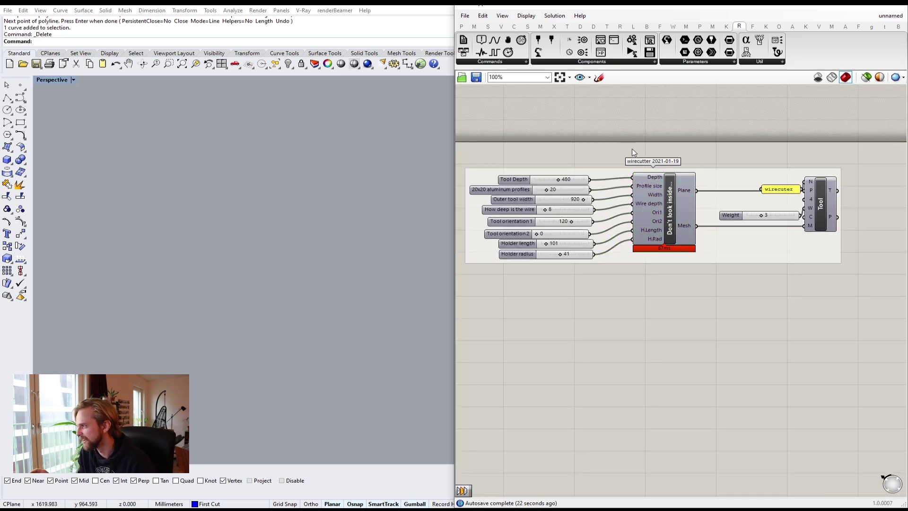
- Line up the wirecuter name panel and the Weight slider with the Tool component's N and W inputs
scroll(748, 157, "up", 4)
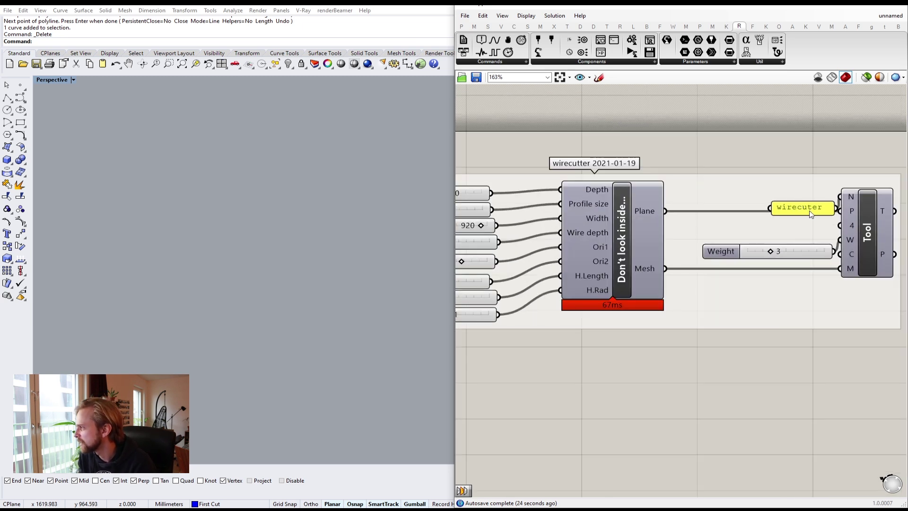
left_click_drag(810, 213, 800, 203)
left_click_drag(802, 258, 801, 238)
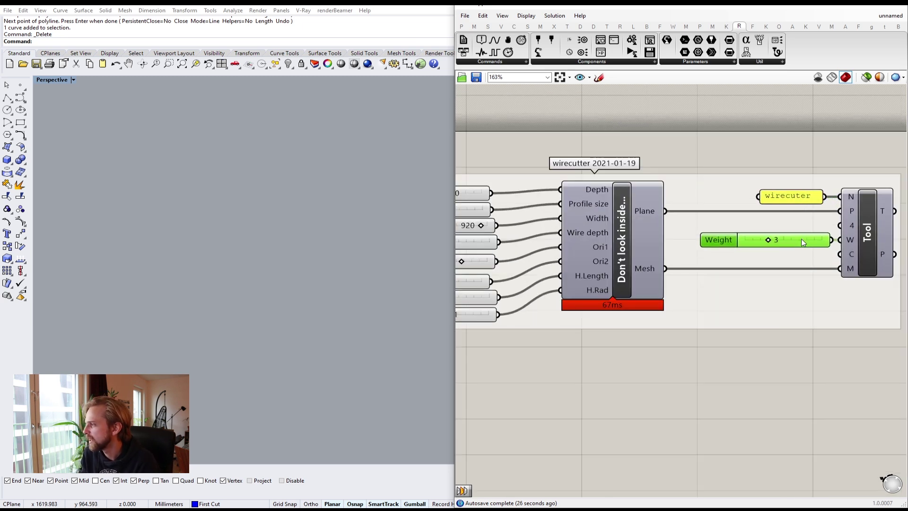
left_click(753, 135)
scroll(753, 135, "down", 4)
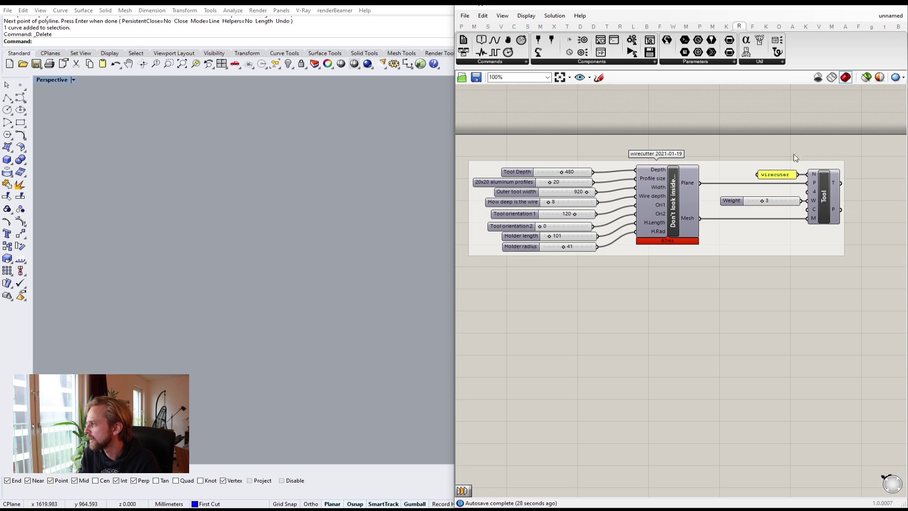
- Save the new document to the Desktop as AAHN15_wirecutter in Grasshopper Binary format
right_click_drag(659, 115, 718, 170)
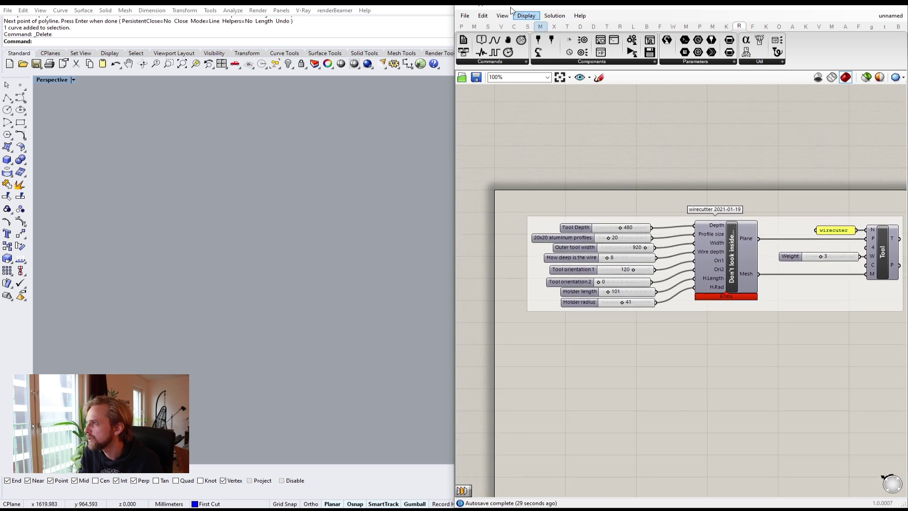
left_click(466, 16)
left_click(501, 66)
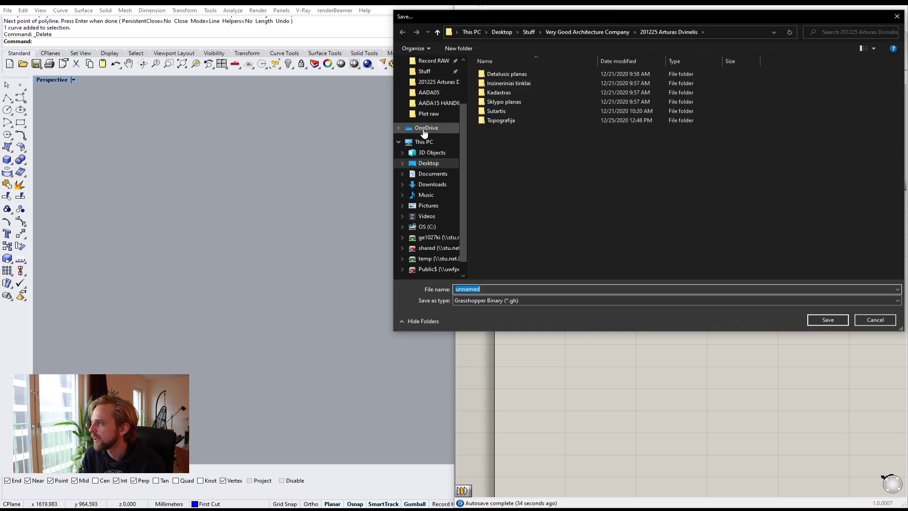
scroll(424, 134, "up", 2)
left_click(429, 207)
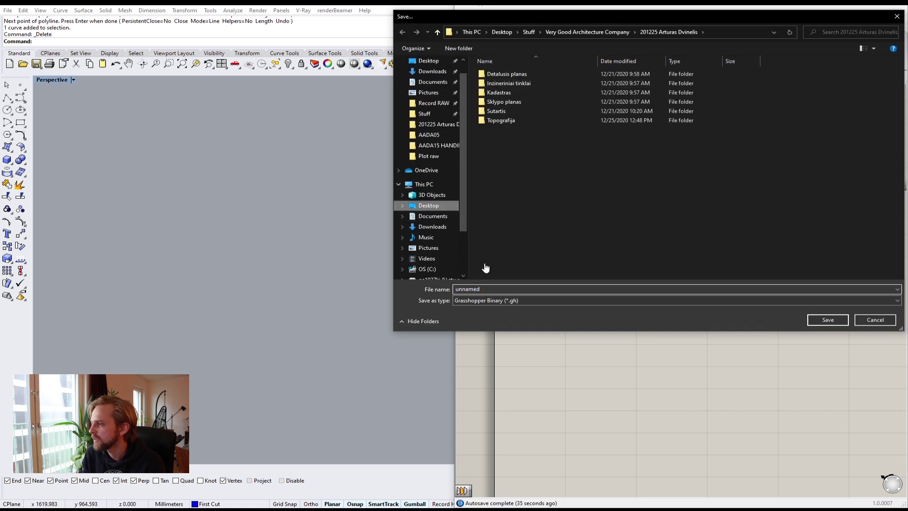
left_click(502, 289)
type("AA")
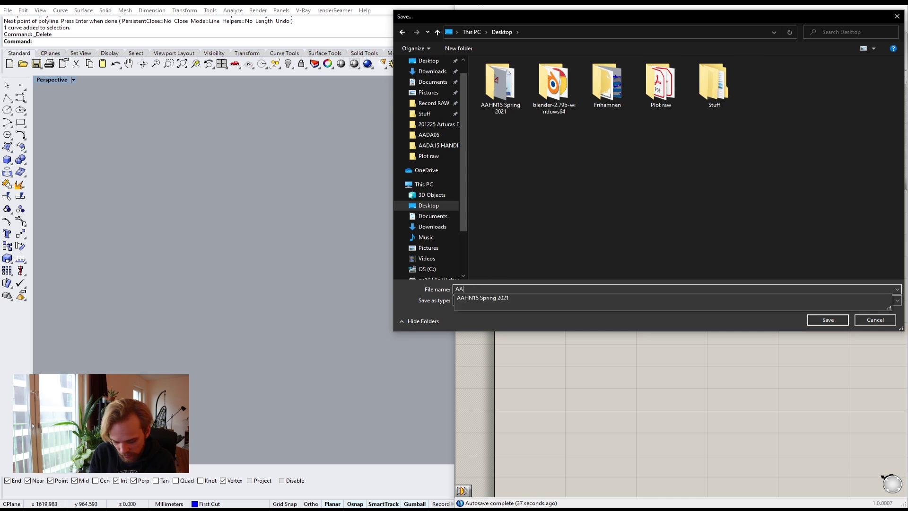
type("HN15_wirecutter")
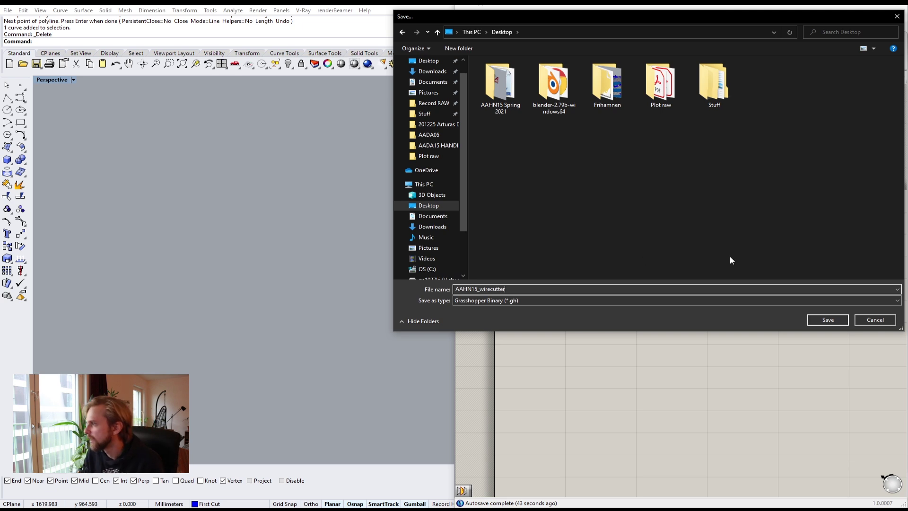
left_click(822, 319)
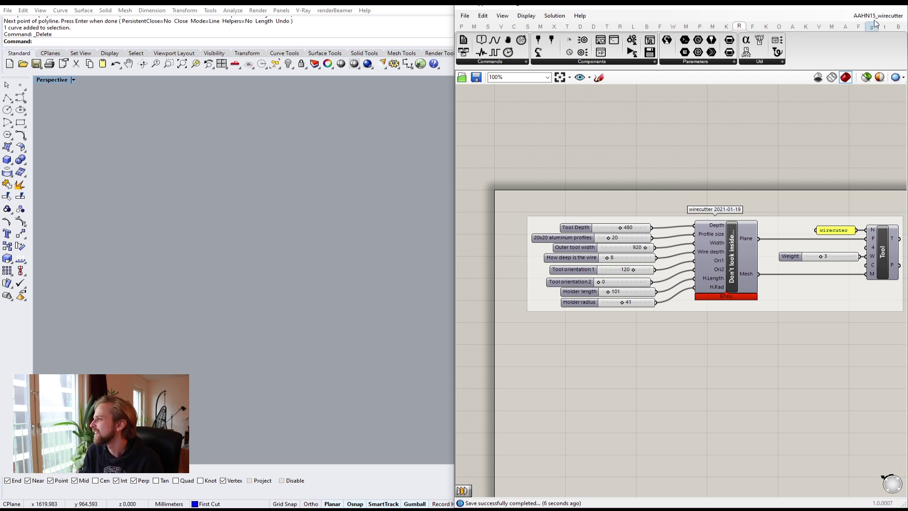
- Select the whole wirecutter tool group to show what gets copied and return to the AAHN15_2021_02 document
mouse_move(894, 18)
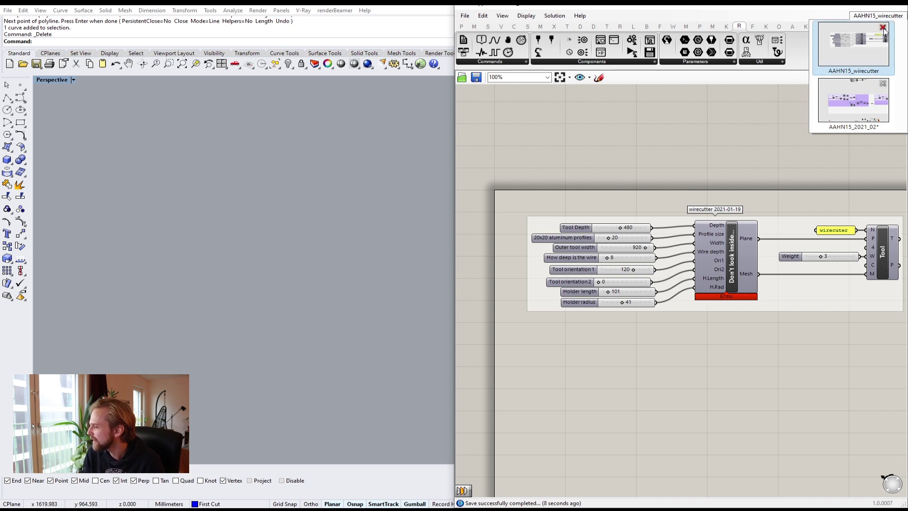
scroll(603, 177, "down", 3)
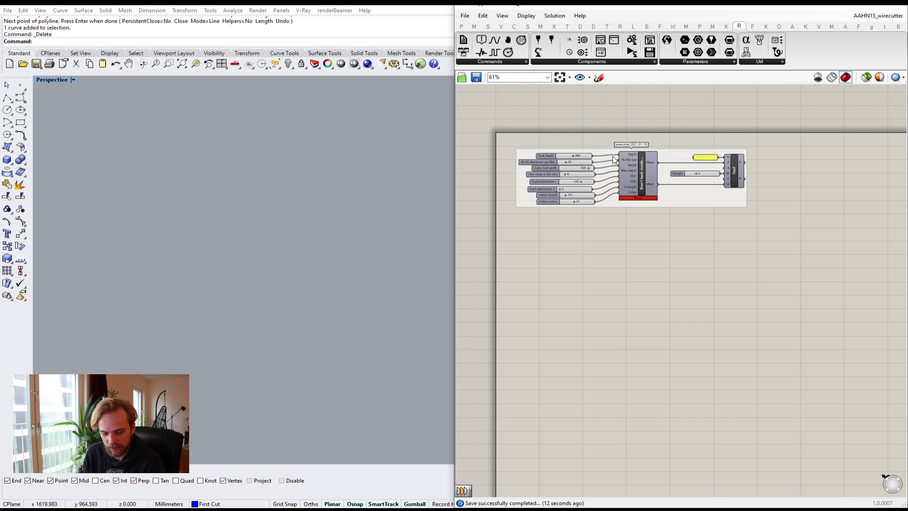
left_click_drag(757, 283, 502, 124)
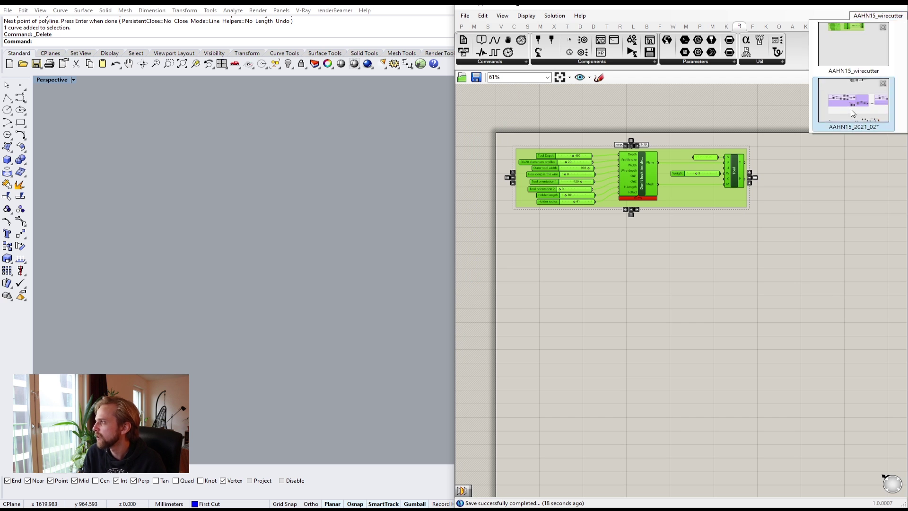
left_click(822, 182)
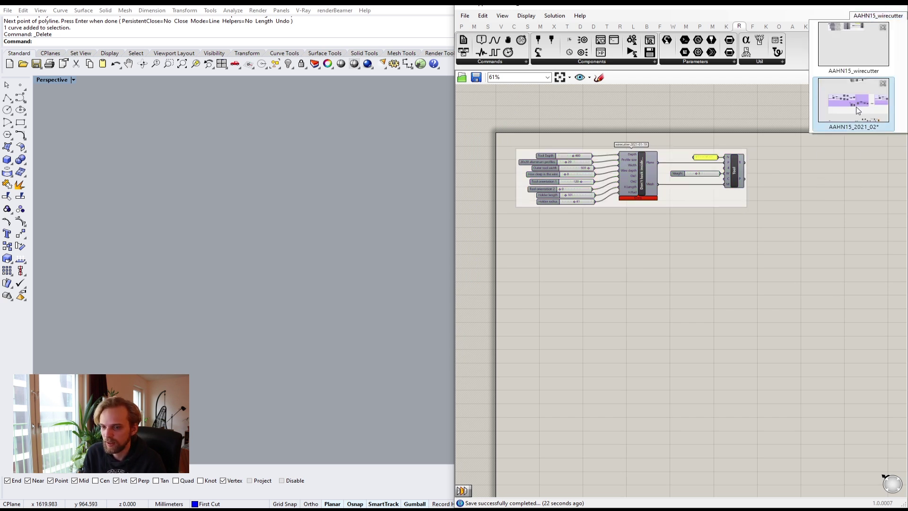
left_click(853, 109)
scroll(608, 202, "down", 4)
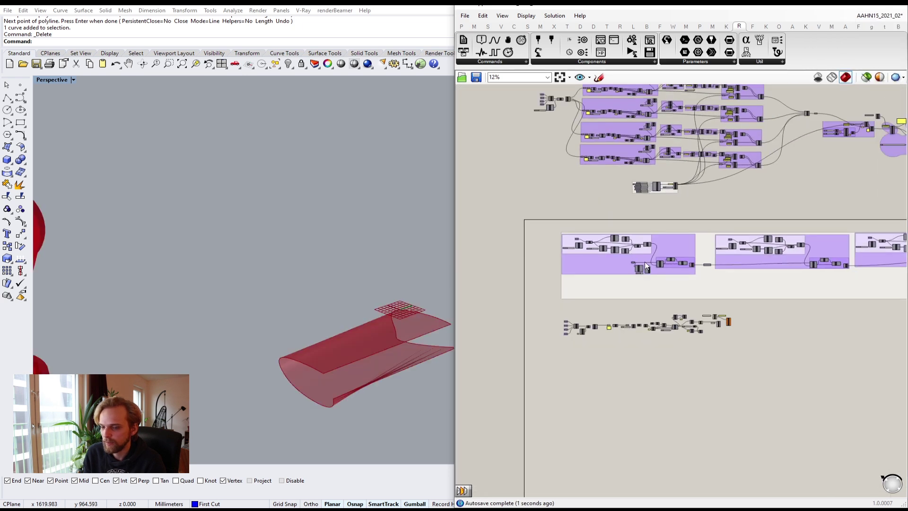
- Paste the copied wirecutter tool group into this document and place it below the Target component and its preceding Move components
right_click_drag(624, 304, 606, 248)
scroll(606, 248, "up", 2)
scroll(605, 248, "up", 1)
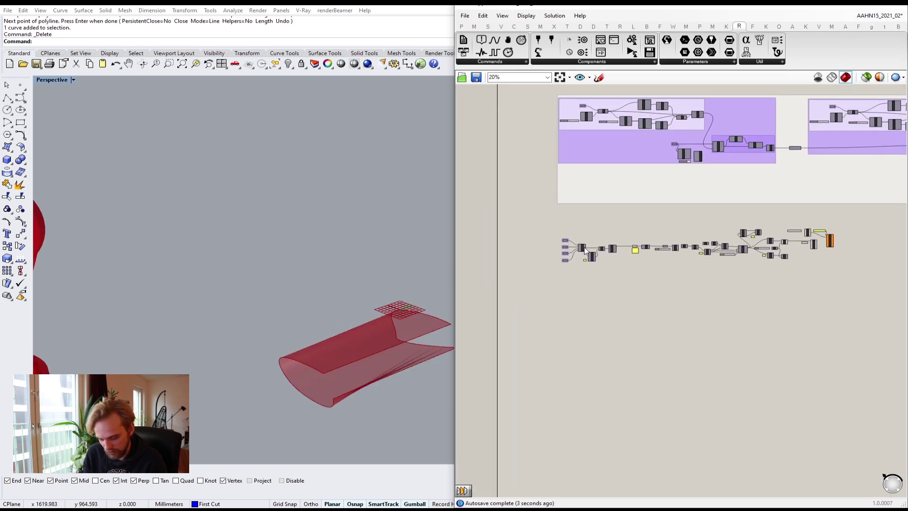
key("ctrl+v")
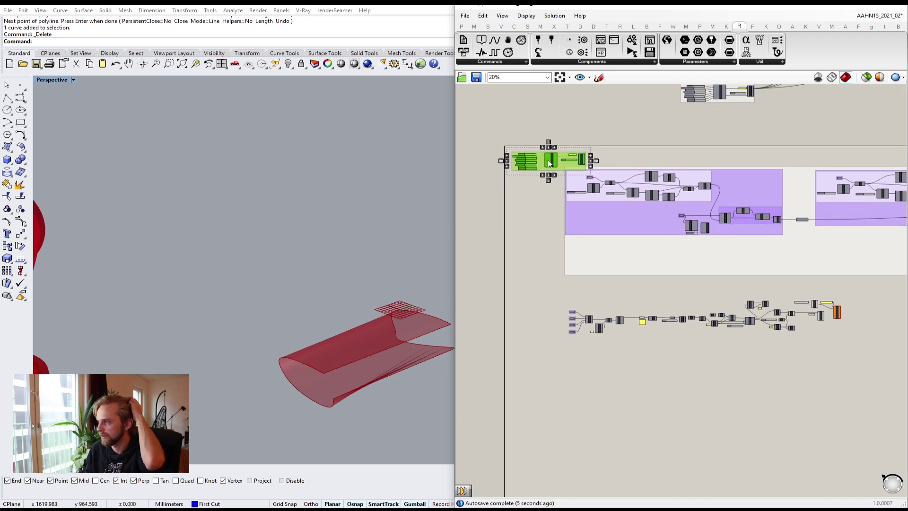
left_click_drag(555, 162, 794, 355)
left_click(847, 346)
scroll(818, 351, "up", 4)
right_click_drag(816, 347, 684, 286)
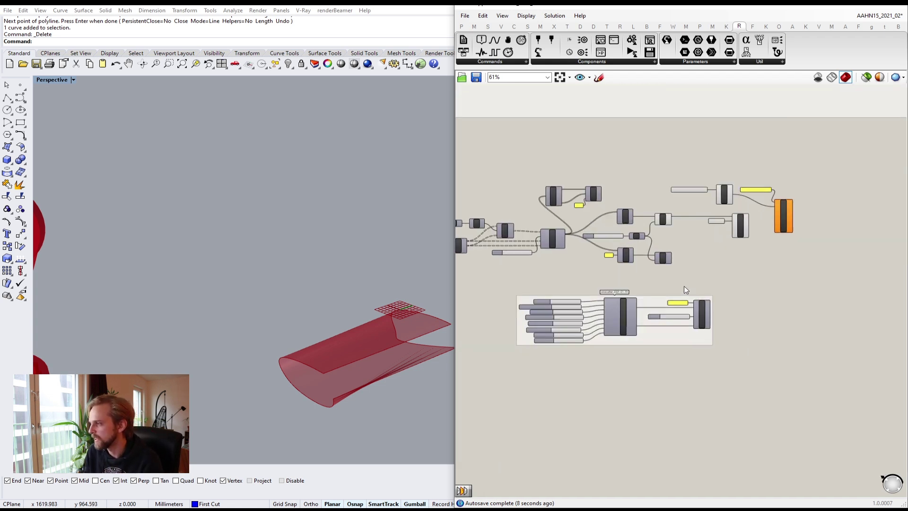
scroll(684, 285, "up", 4)
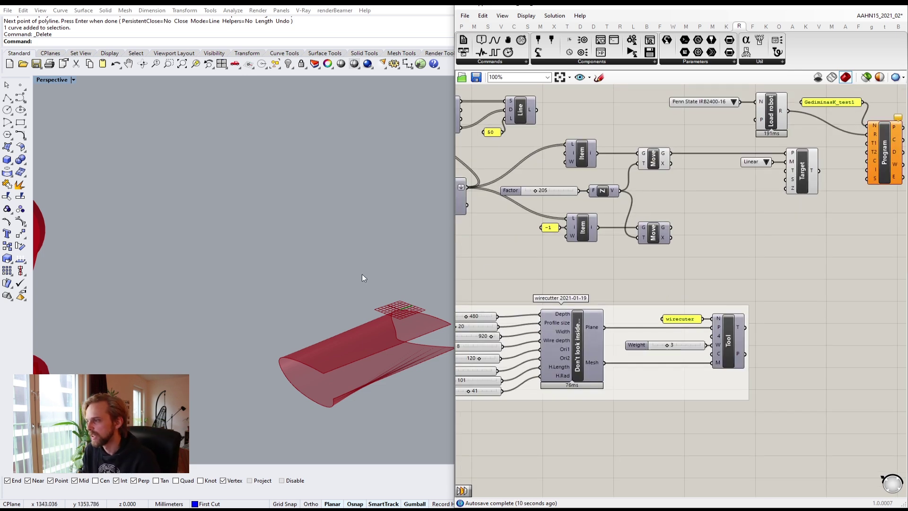
- Turn off the viewport preview of the Load robot component
scroll(242, 269, "down", 6)
right_click_drag(242, 270, 303, 263)
right_click_drag(826, 189, 770, 260)
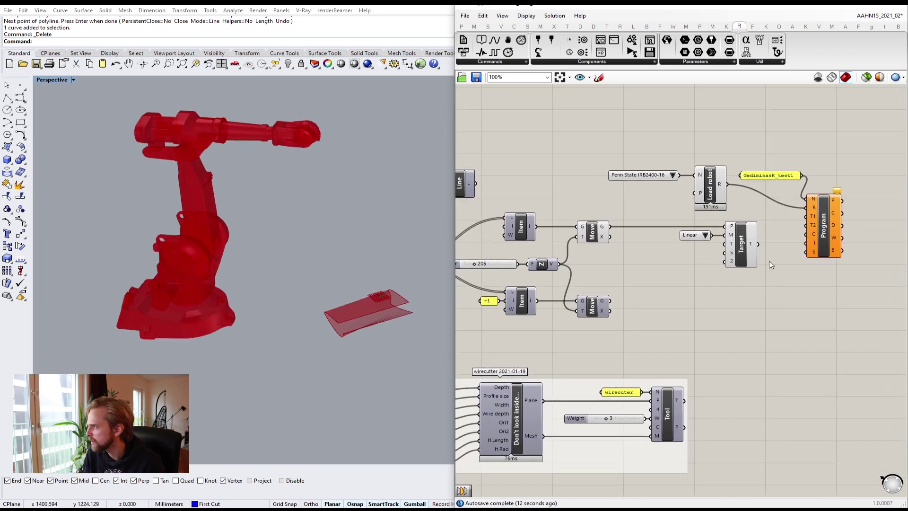
scroll(703, 197, "up", 2)
middle_click(703, 197)
left_click(735, 170)
scroll(688, 217, "down", 2)
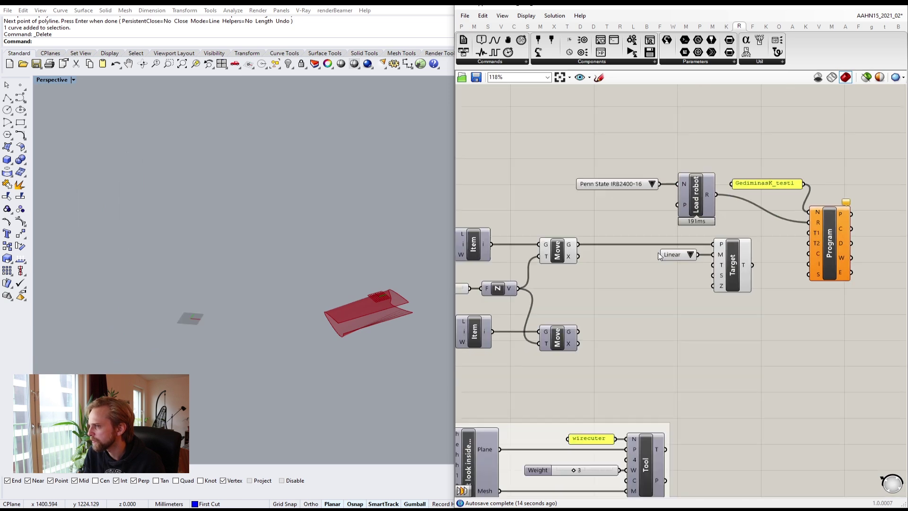
- Turn on the preview of the "Don't look inside..." wirecutter cluster and examine the tool frame in the Rhino viewport
right_click_drag(562, 423, 733, 238)
scroll(800, 306, "up", 3)
middle_click(815, 276)
left_click(834, 260)
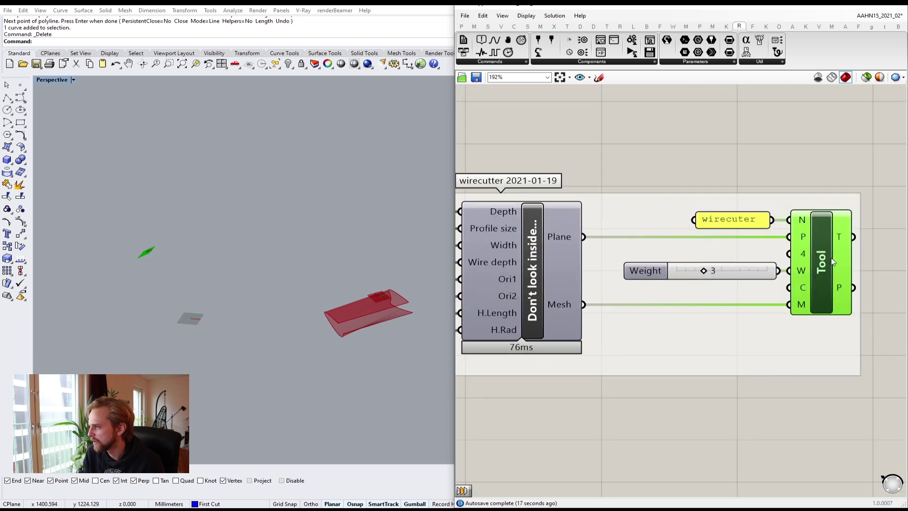
left_click(775, 190)
right_click_drag(608, 253, 670, 242)
middle_click(632, 211)
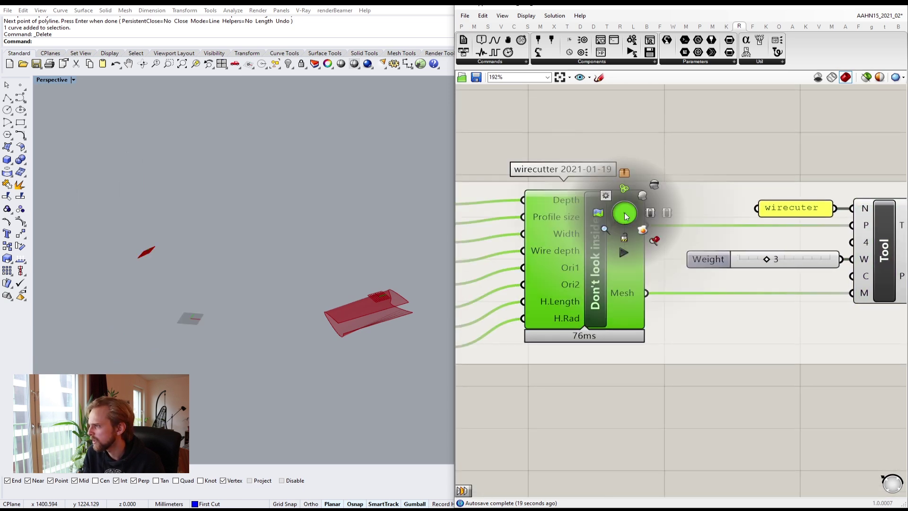
left_click(646, 199)
left_click(659, 161)
right_click_drag(222, 234, 261, 226)
scroll(122, 264, "up", 5)
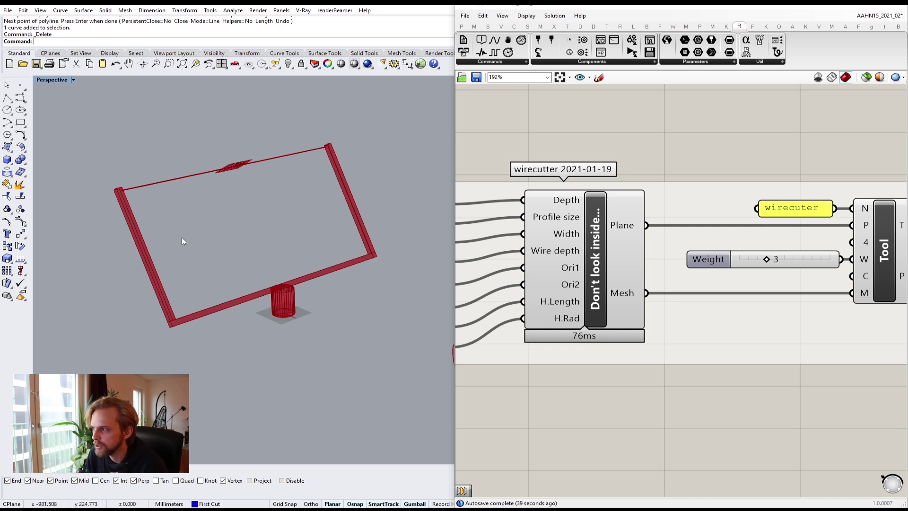
right_click_drag(308, 162, 283, 160)
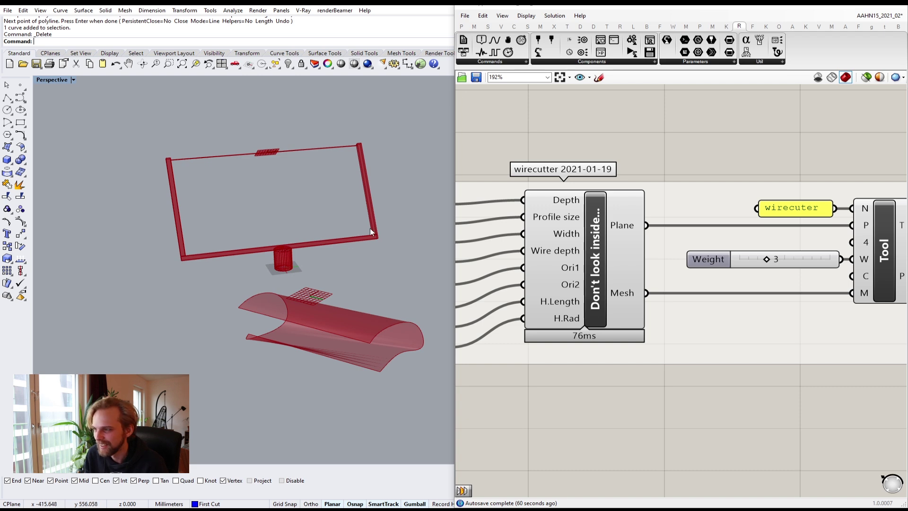
- Hide the viewport previews of the wirecutter cluster and the Tool component
scroll(719, 255, "down", 4)
right_click_drag(719, 255, 678, 286)
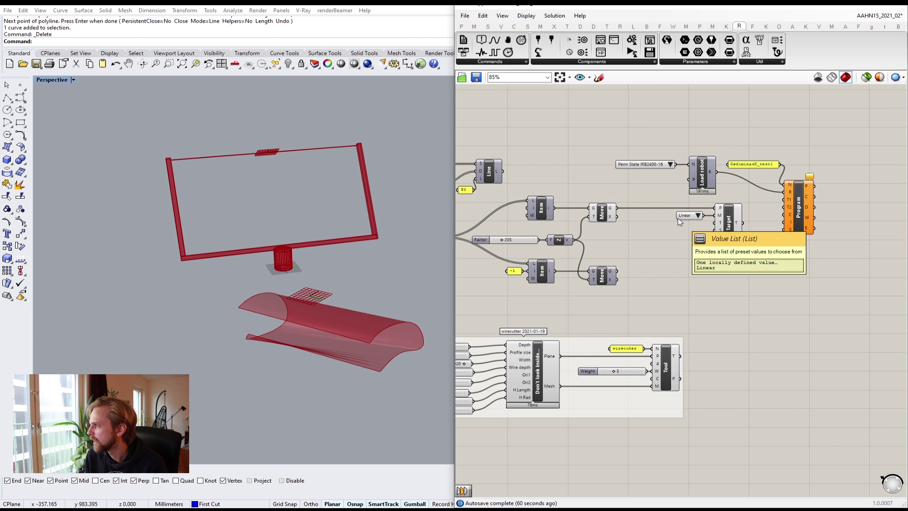
right_click_drag(621, 343, 667, 287)
right_click_drag(522, 326, 600, 299)
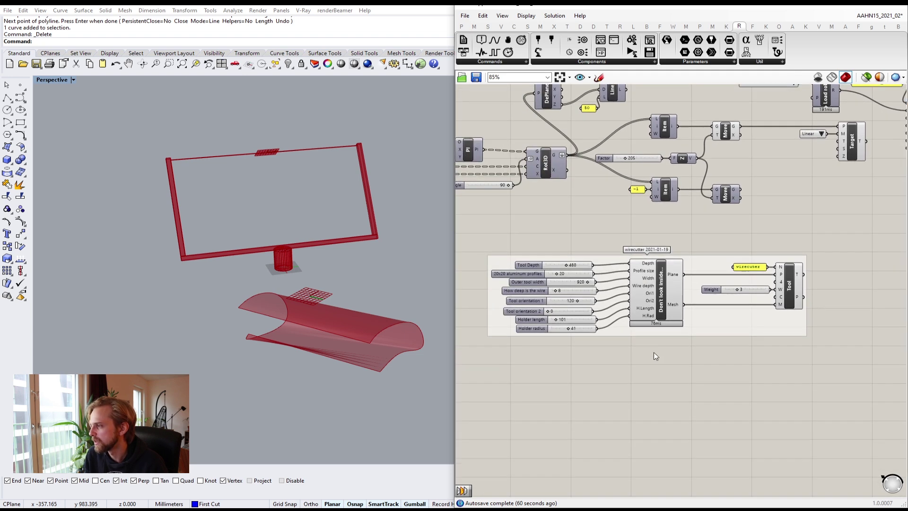
left_click_drag(681, 372, 479, 236)
middle_click(481, 239)
left_click(512, 206)
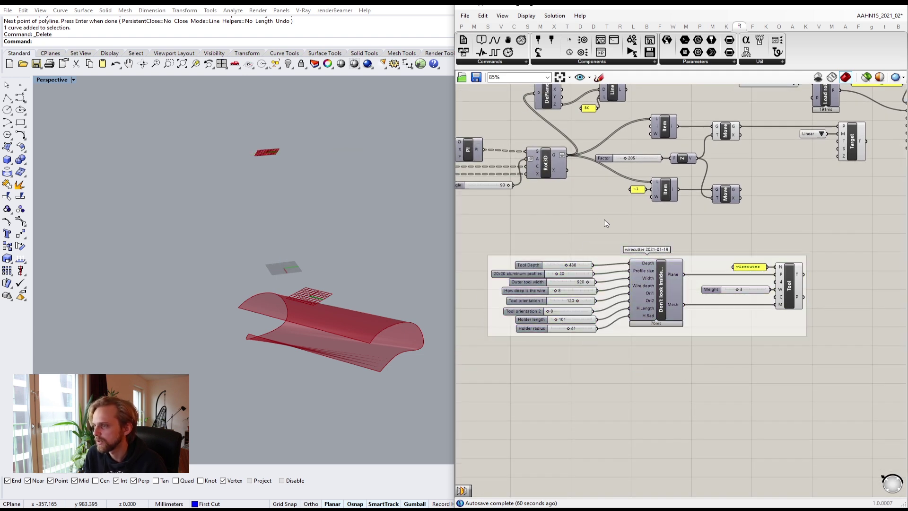
scroll(793, 286, "up", 2)
left_click(793, 286)
middle_click(793, 286)
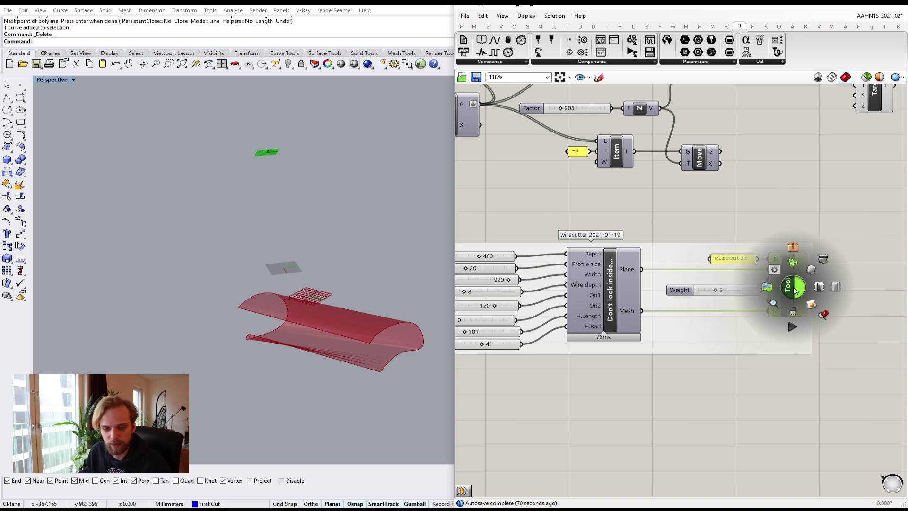
left_click(822, 252)
- Connect the Tool component's T output to the Target component's T input
right_click_drag(771, 238, 660, 274)
right_click_drag(715, 237, 692, 291)
scroll(756, 196, "up", 4)
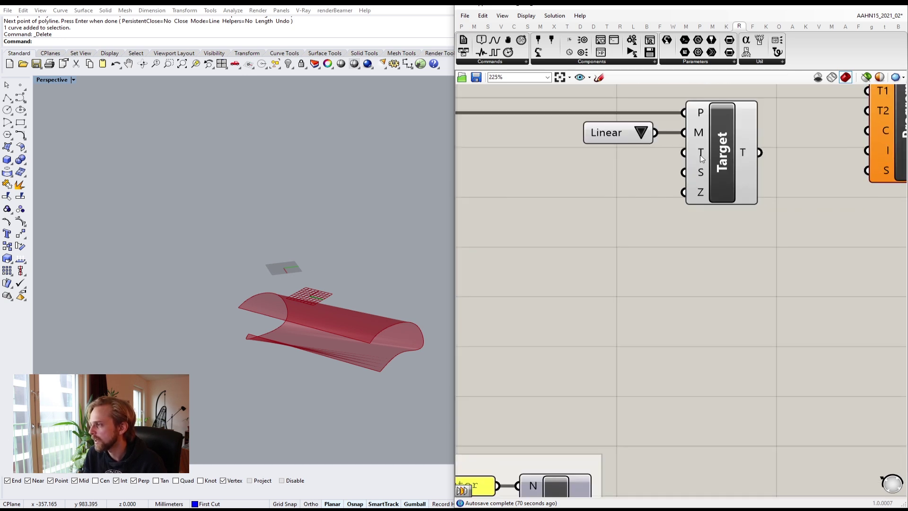
scroll(671, 245, "down", 2)
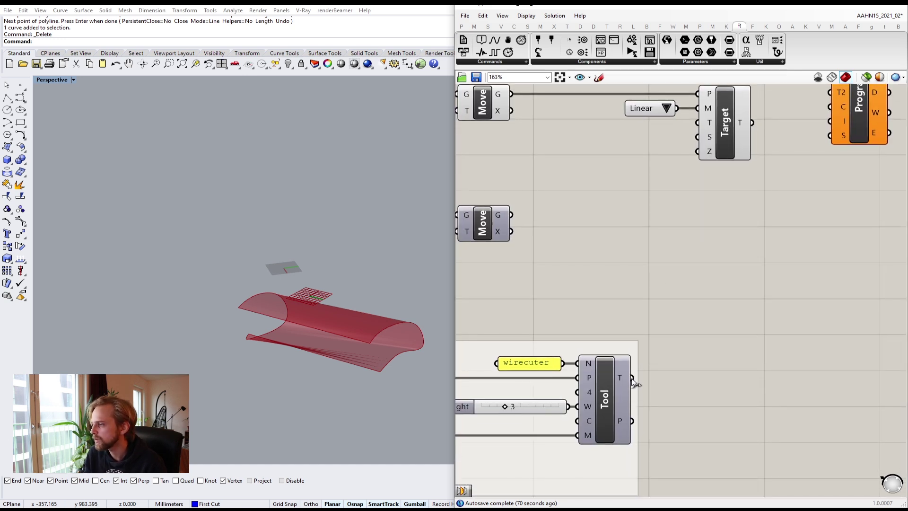
left_click_drag(634, 383, 700, 123)
right_click_drag(737, 220, 640, 308)
right_click_drag(562, 366, 598, 339)
right_click_drag(667, 291, 851, 194)
scroll(672, 274, "down", 2)
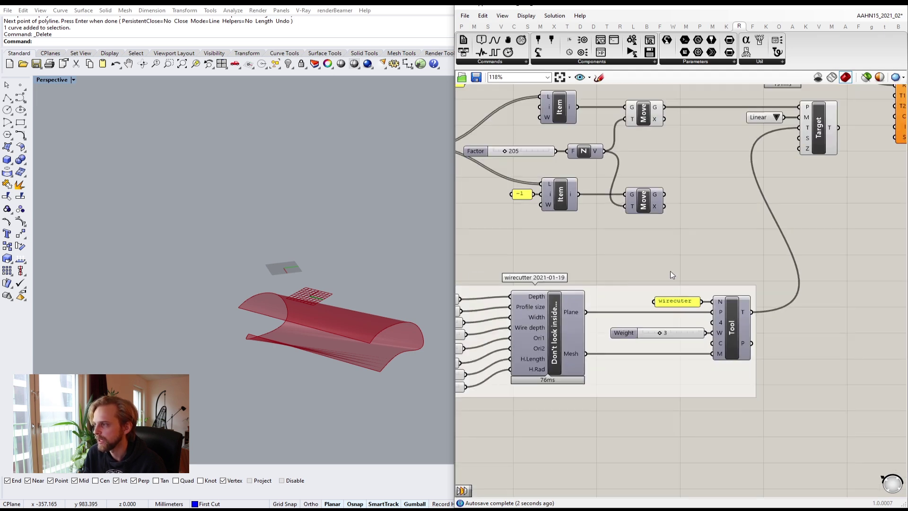
- Shift the wirecutter group and the robot, Target and Program components farther right to make room around the Target inputs
left_click_drag(651, 389, 805, 367)
scroll(617, 335, "down", 2)
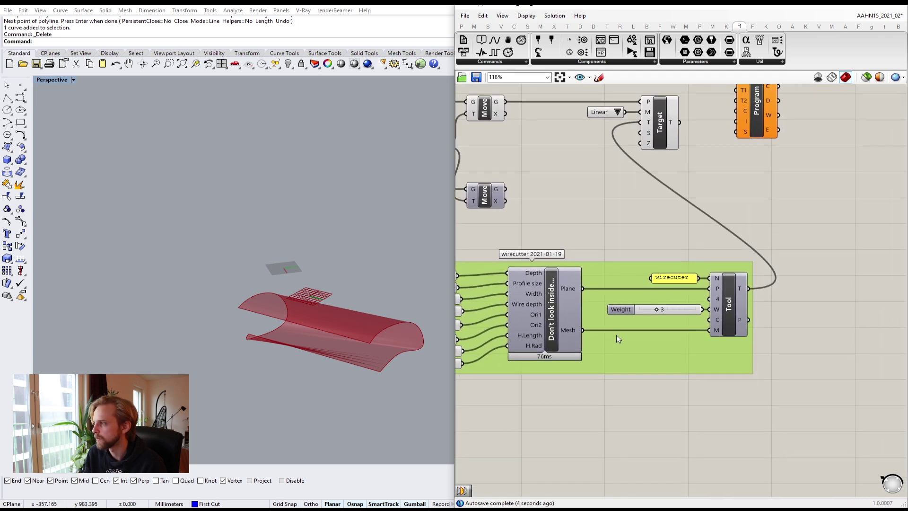
left_click_drag(643, 349, 795, 344)
right_click_drag(780, 208, 766, 219)
left_click_drag(791, 248, 559, 142)
left_click_drag(607, 179, 854, 176)
right_click_drag(888, 211, 700, 205)
scroll(701, 207, "up", 1)
left_click_drag(687, 209, 724, 211)
left_click(730, 237)
scroll(730, 237, "up", 5)
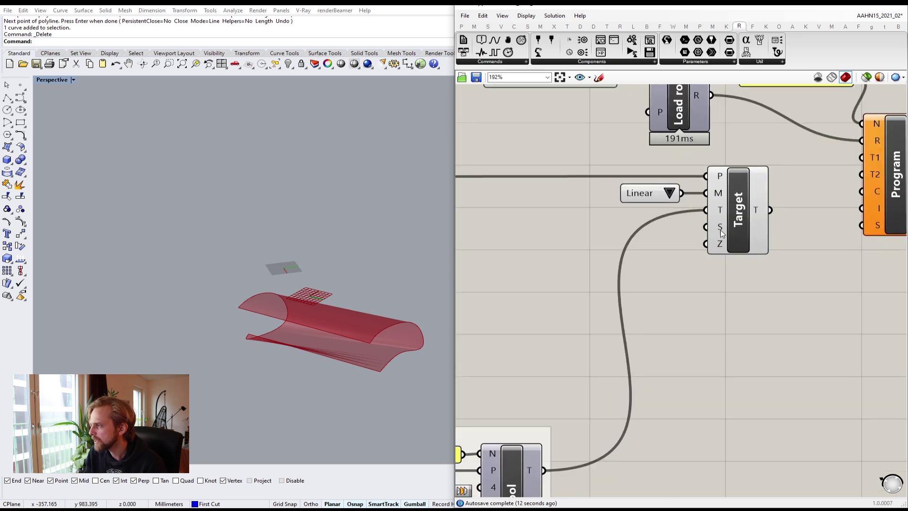
- Add a panel containing 5 beside the Target component and name it Cut_Speed
right_click_drag(499, 256, 599, 249)
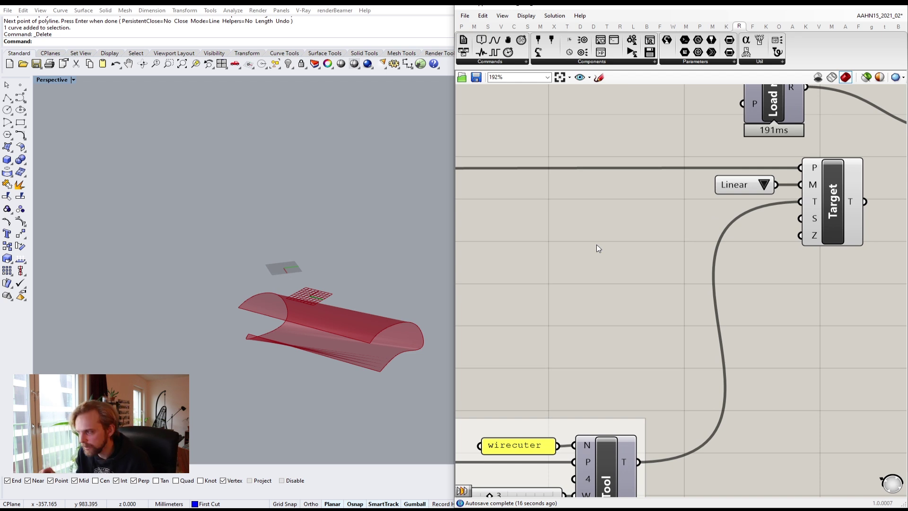
double_click(599, 248)
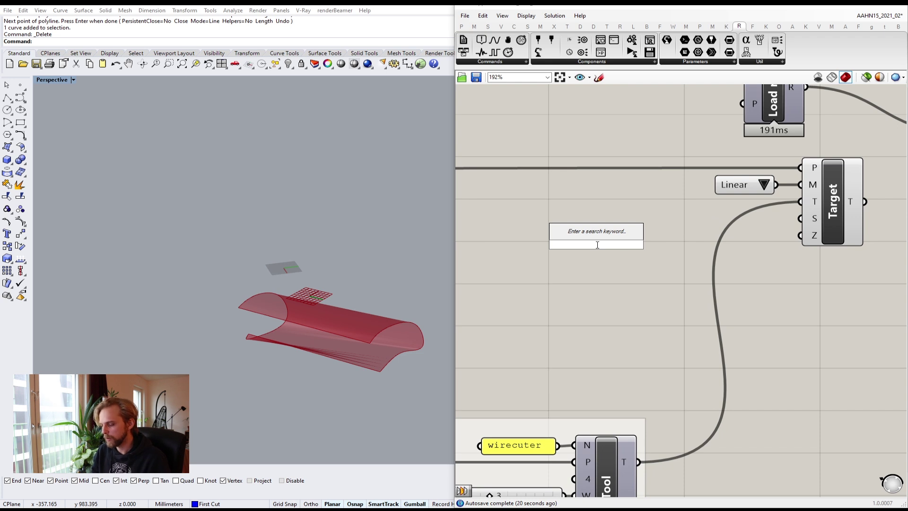
type("//5")
key("Return")
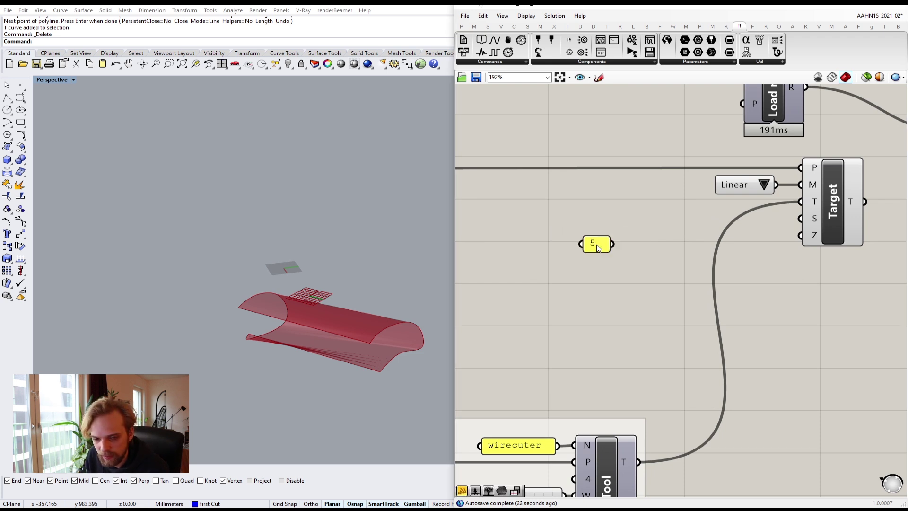
scroll(613, 249, "up", 1)
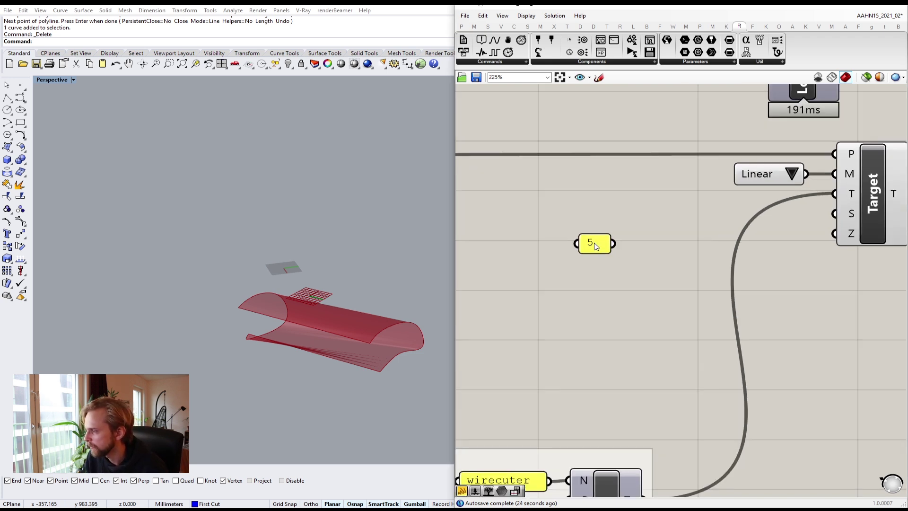
right_click(596, 243)
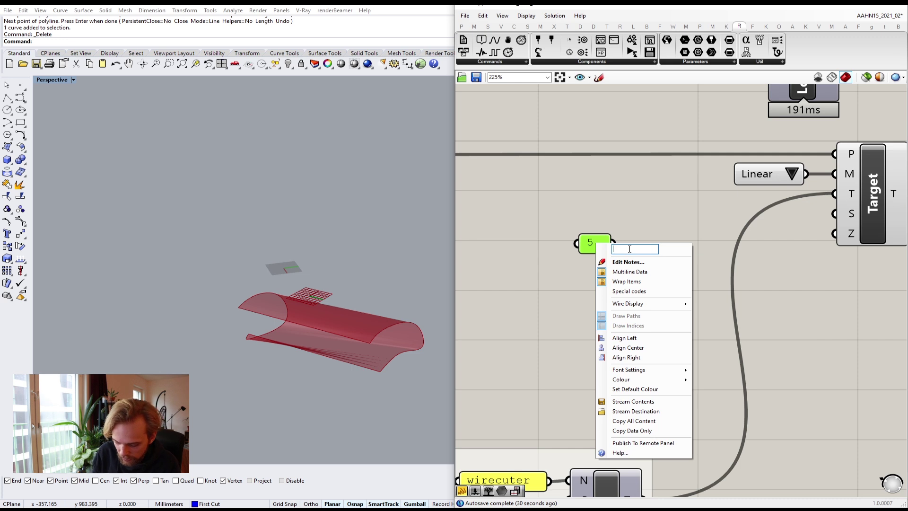
type("Cut")
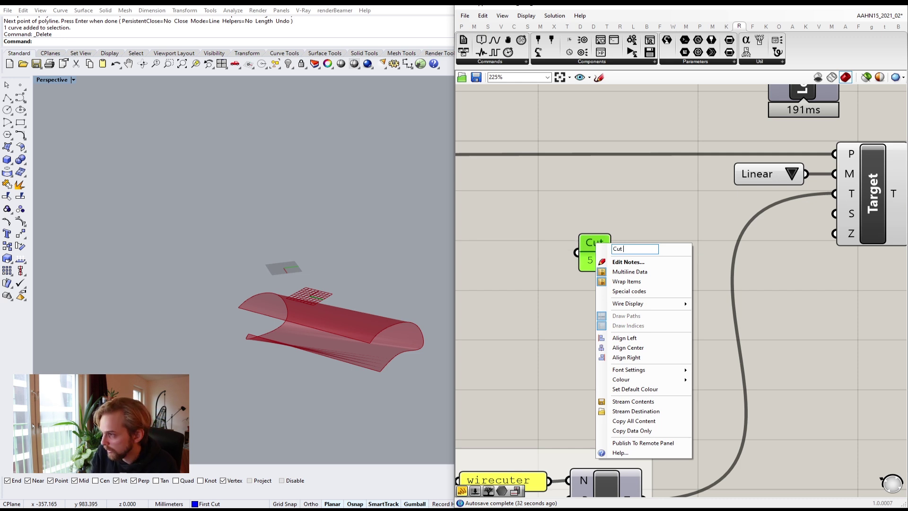
type(" Spe")
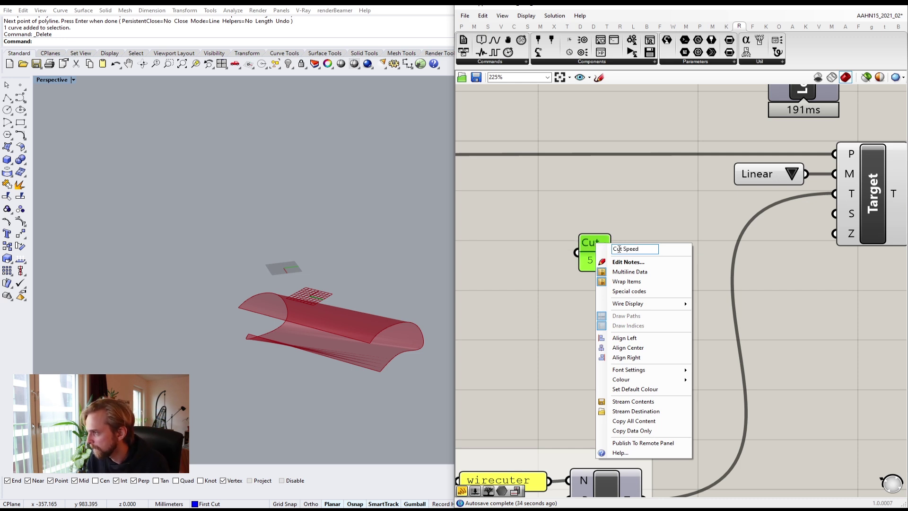
type("ed")
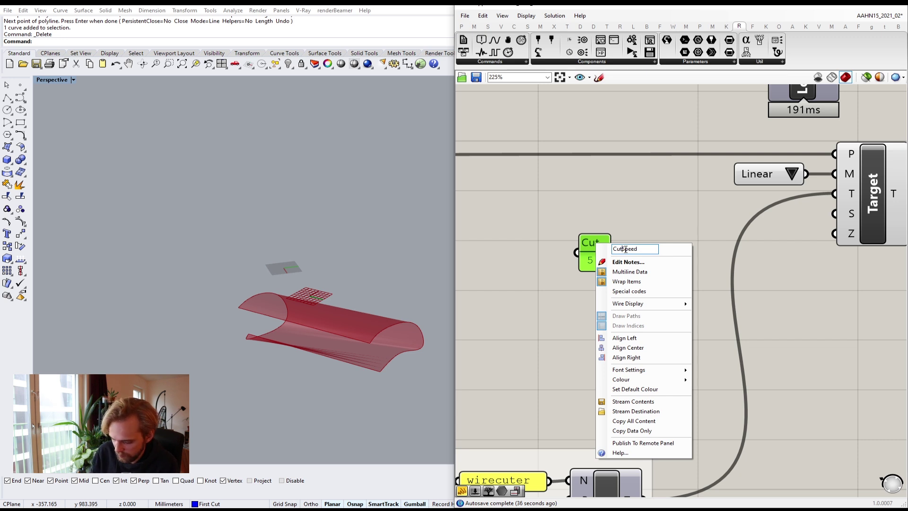
left_click(682, 188)
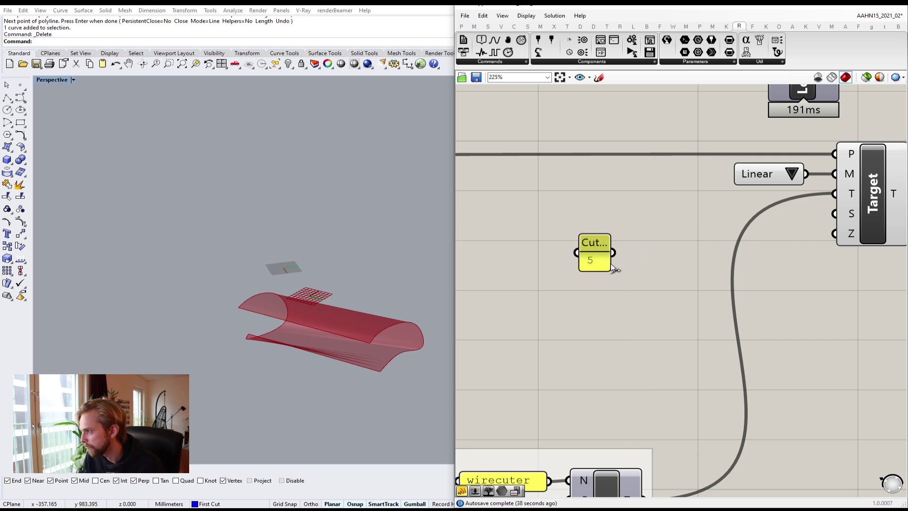
- Connect the Cut_Speed panel to the Target's S input and line it up beside that input, with its full name showing
left_click_drag(612, 258, 835, 213)
left_click_drag(653, 243, 694, 203)
left_click(668, 183)
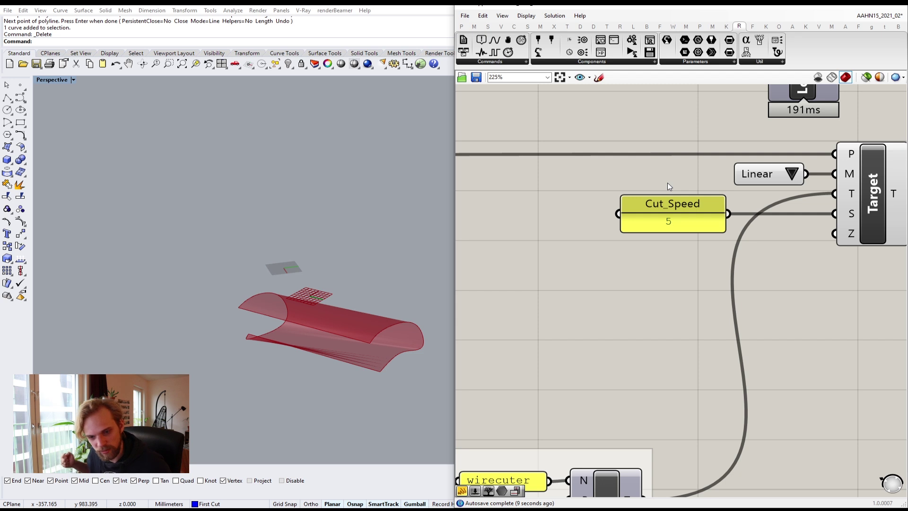
scroll(628, 204, "down", 1)
scroll(651, 223, "up", 2)
left_click(603, 223)
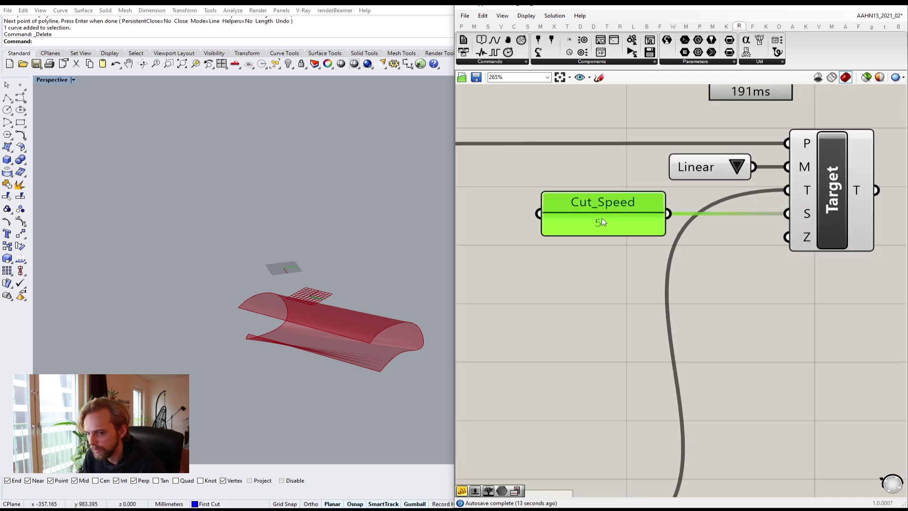
left_click_drag(603, 222, 592, 221)
left_click(580, 188)
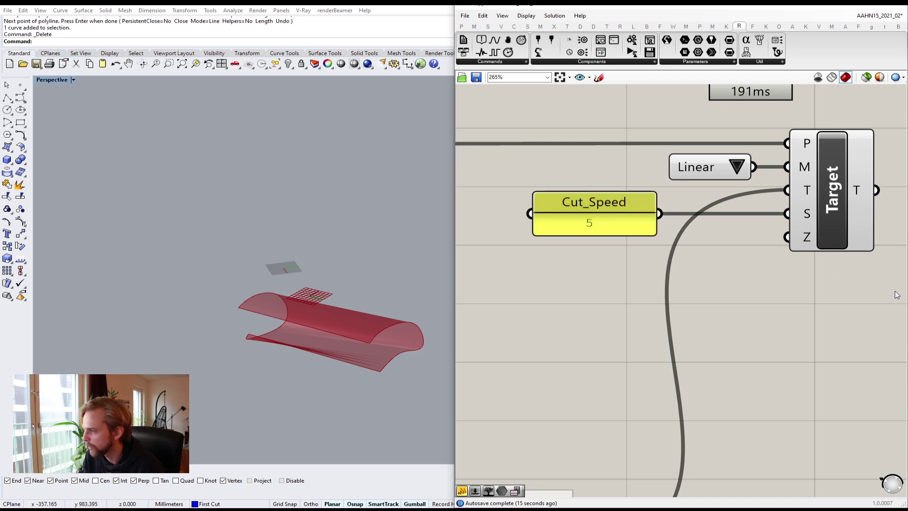
- Add a panel containing 2 below the Target component, name it Zone1 and widen it to show the full name
right_click_drag(897, 295, 842, 285)
mouse_move(747, 228)
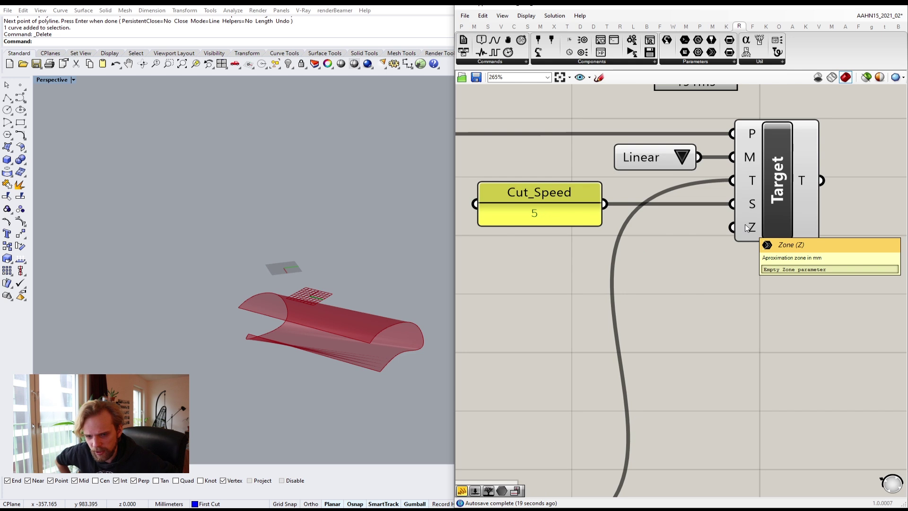
double_click(715, 307)
type("//2")
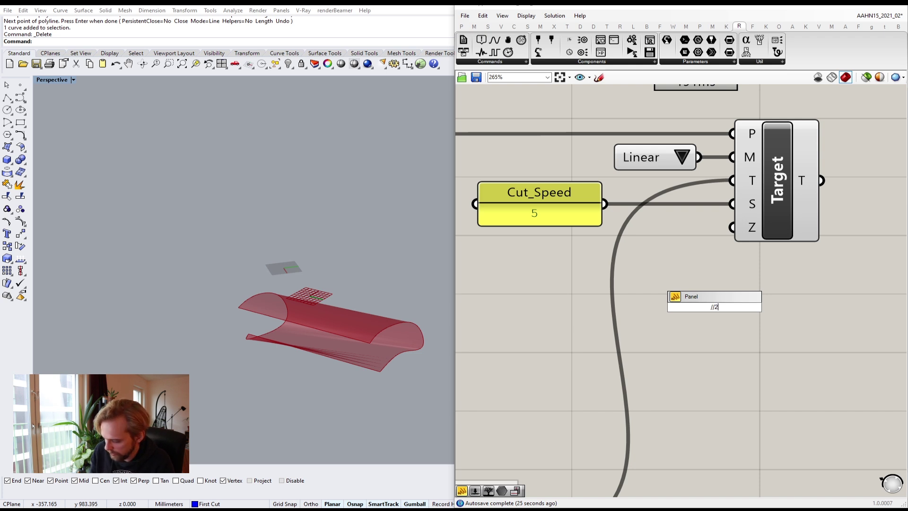
key("Return")
right_click(712, 298)
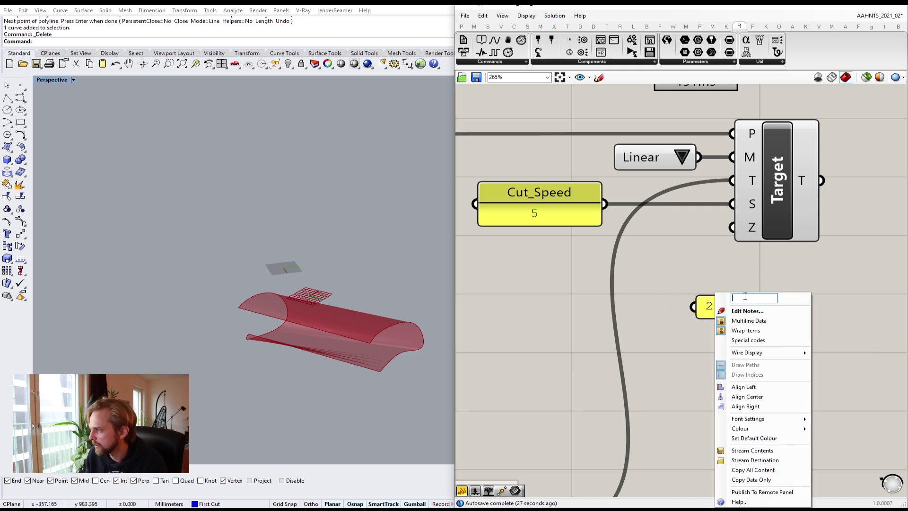
type("Z")
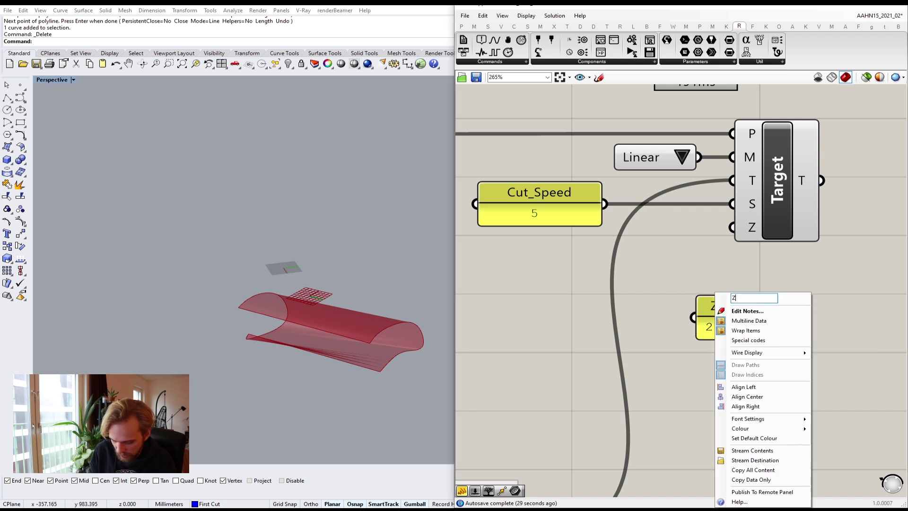
type("one1")
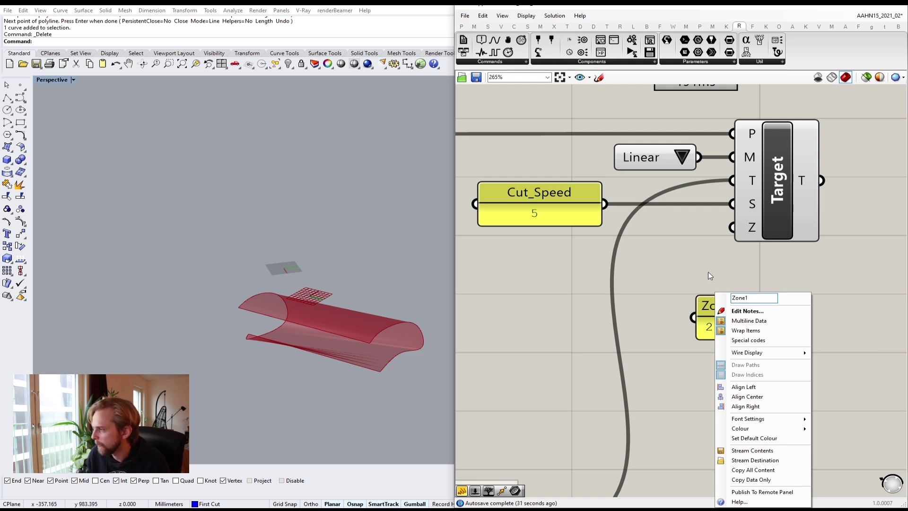
key("Return")
left_click_drag(696, 329, 647, 328)
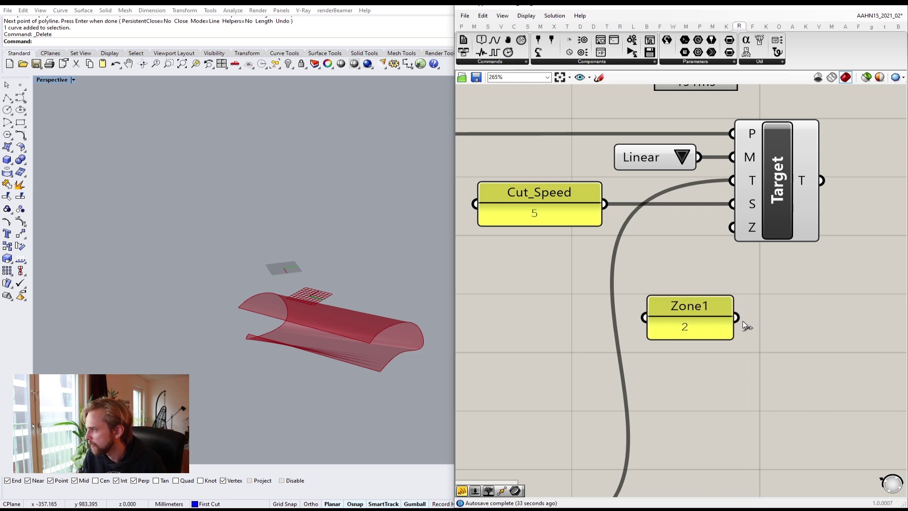
- Connect the Zone1 panel to the Target's Z input and place it just beside that input
left_click_drag(736, 317, 732, 228)
left_click_drag(705, 313, 689, 240)
left_click(736, 307)
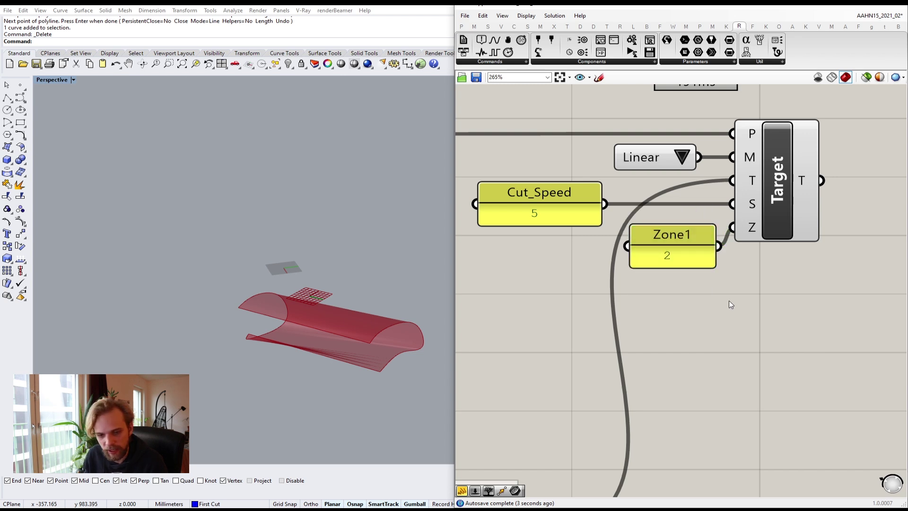
- Shift the Target component together with its Linear, Cut_Speed and Zone1 inputs slightly farther from the Program component
scroll(714, 293, "down", 5)
scroll(794, 256, "up", 2)
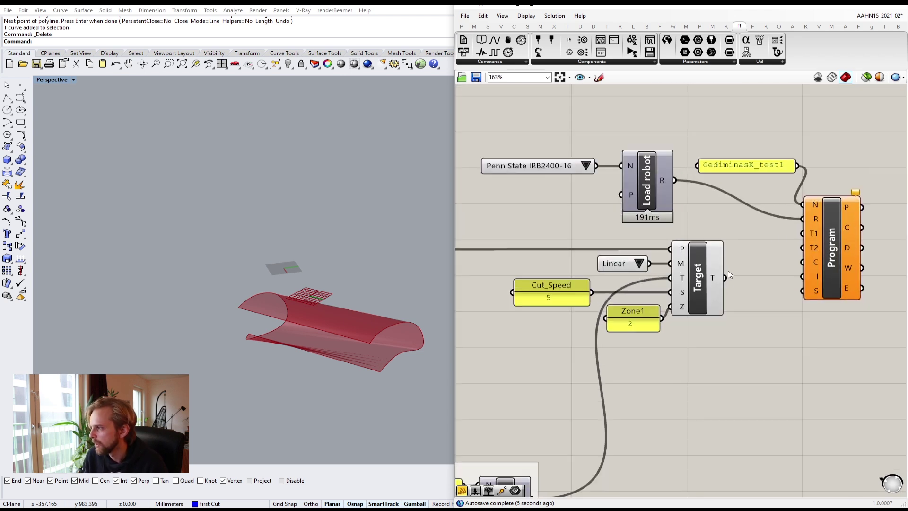
left_click_drag(704, 337, 524, 257)
left_click_drag(671, 296, 659, 295)
left_click(733, 326)
- Connect the Target's T output to the Program's T1 input and check the Program component's warning
right_click_drag(652, 324, 751, 322)
scroll(751, 323, "down", 7)
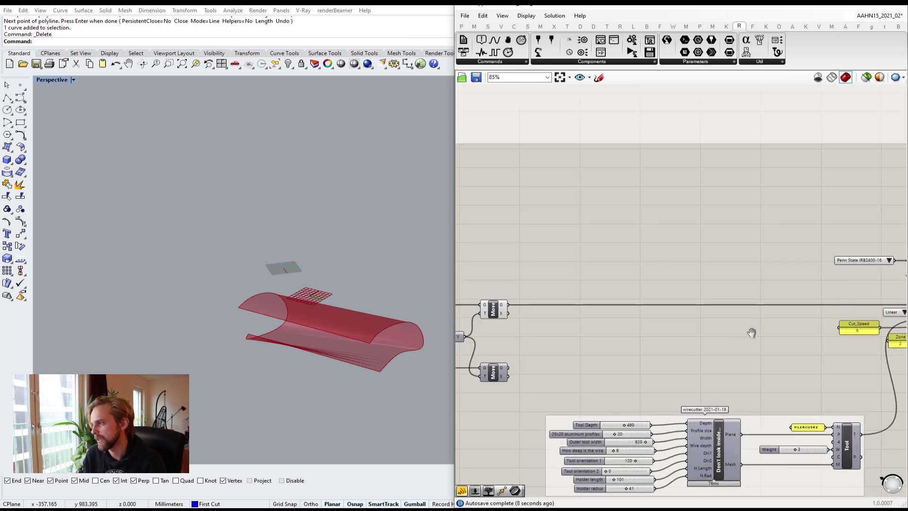
scroll(750, 309, "up", 8)
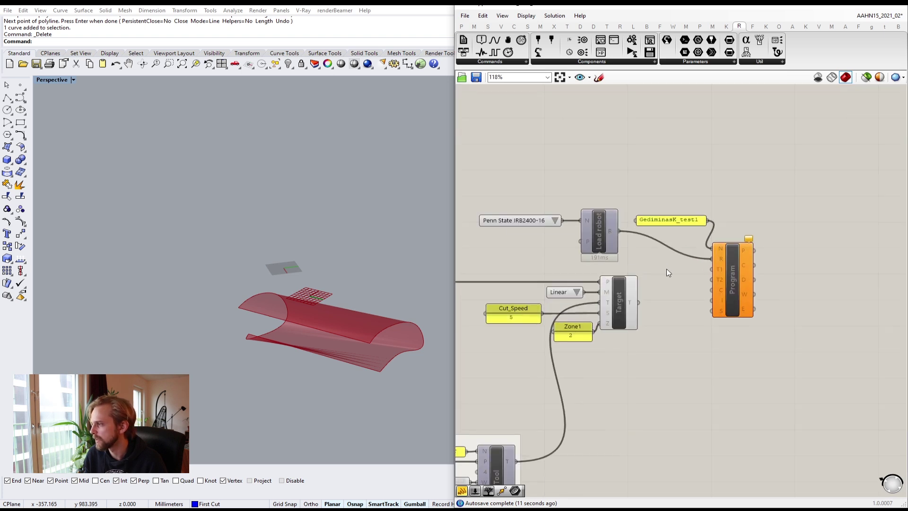
right_click_drag(650, 304, 631, 298)
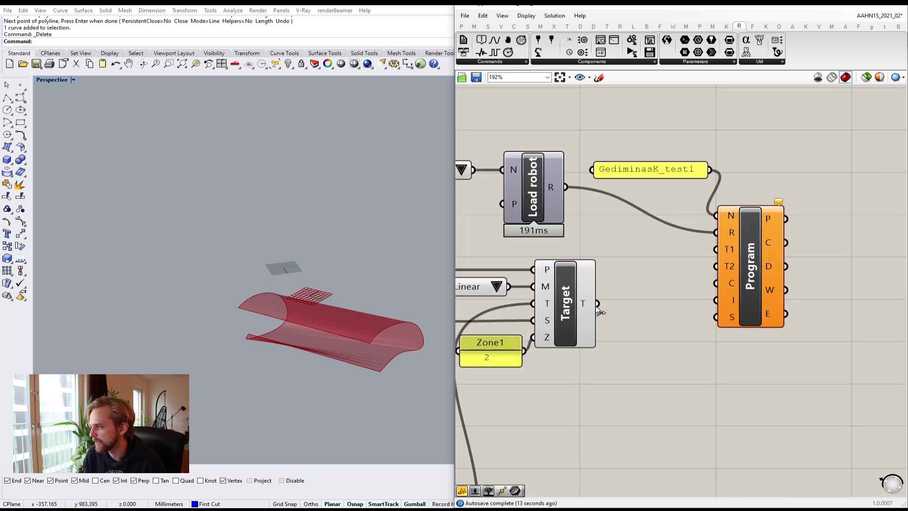
left_click_drag(597, 305, 667, 283)
scroll(730, 252, "up", 3)
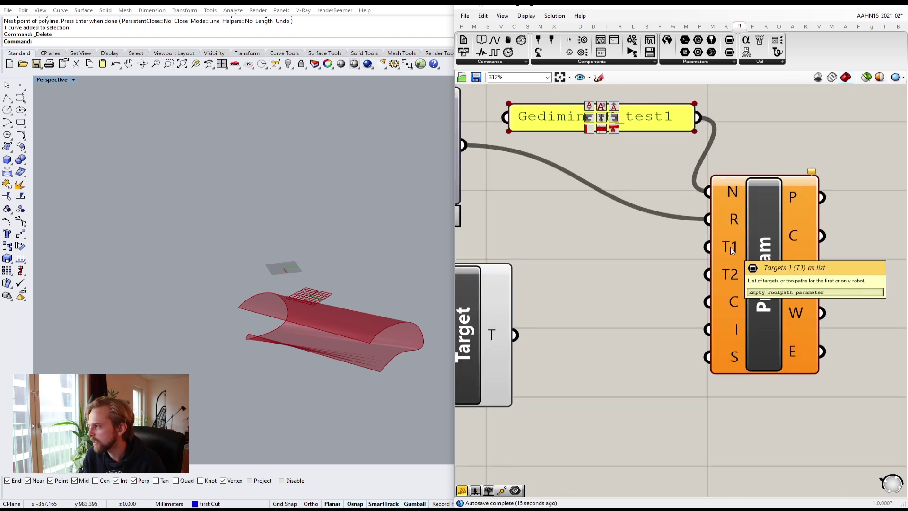
left_click_drag(515, 335, 708, 246)
scroll(710, 303, "down", 5)
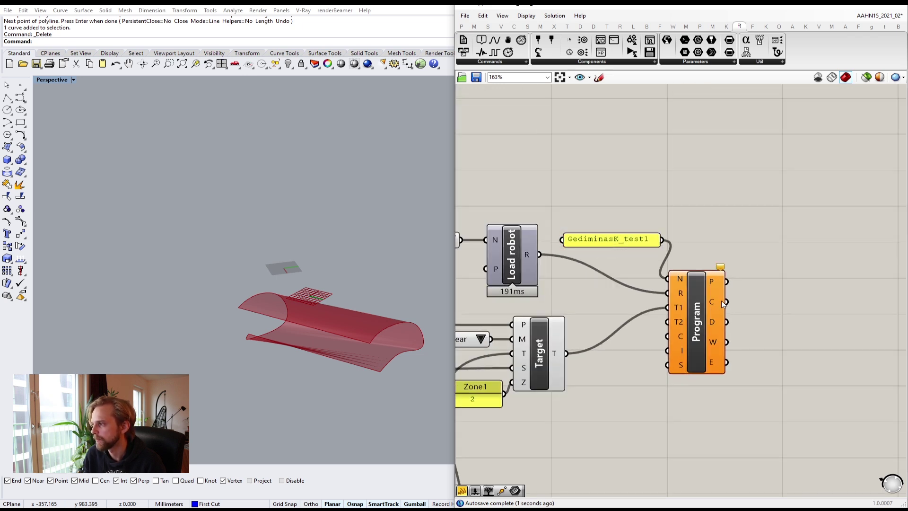
scroll(722, 298, "up", 4)
mouse_move(726, 250)
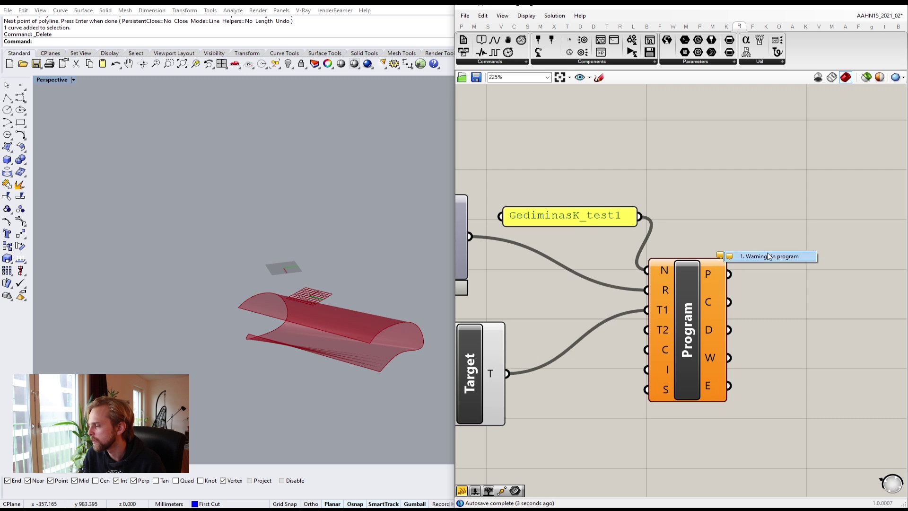
- Move the wirecutter group slightly closer to the Target component
scroll(750, 223, "down", 8)
scroll(762, 303, "down", 2)
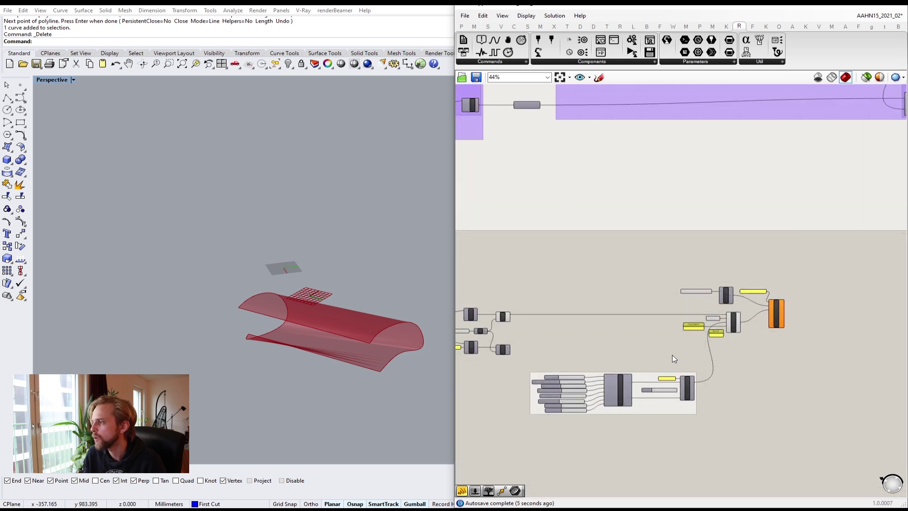
right_click_drag(649, 411, 699, 357)
left_click_drag(723, 356, 739, 345)
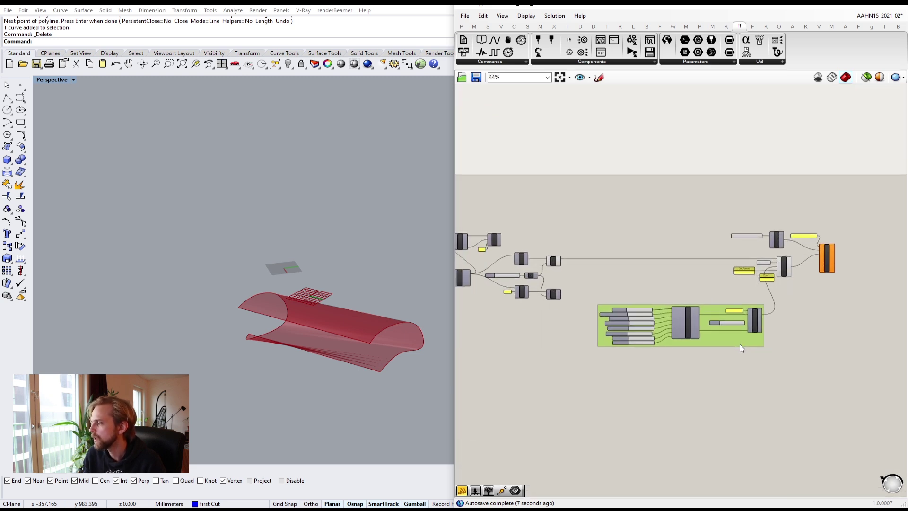
left_click(793, 288)
right_click_drag(793, 288, 760, 328)
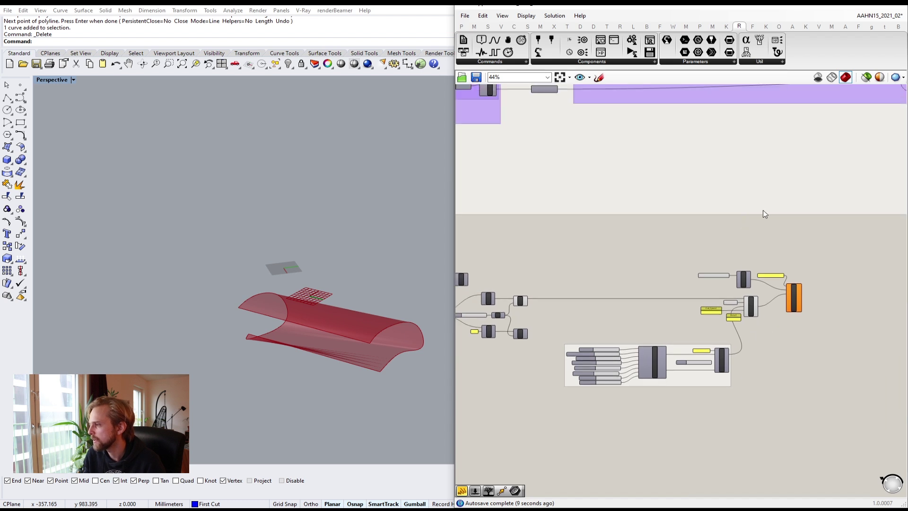
- Add a Program simulation component beyond the Program component
right_click_drag(764, 211, 760, 247)
right_click_drag(760, 369, 732, 283)
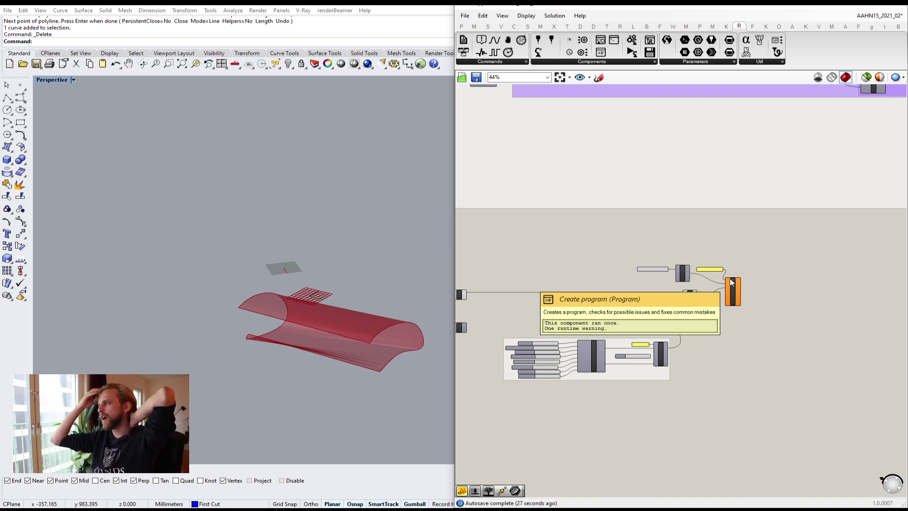
right_click_drag(777, 295, 654, 286)
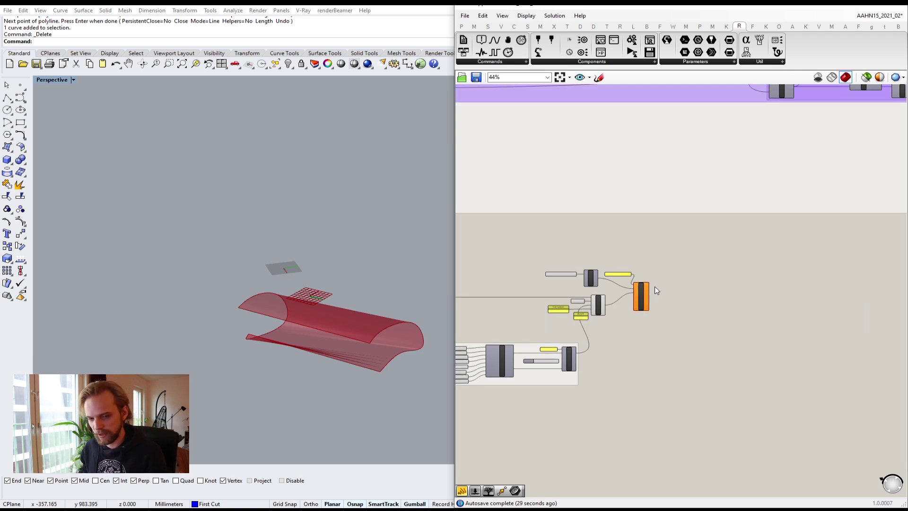
scroll(682, 280, "up", 3)
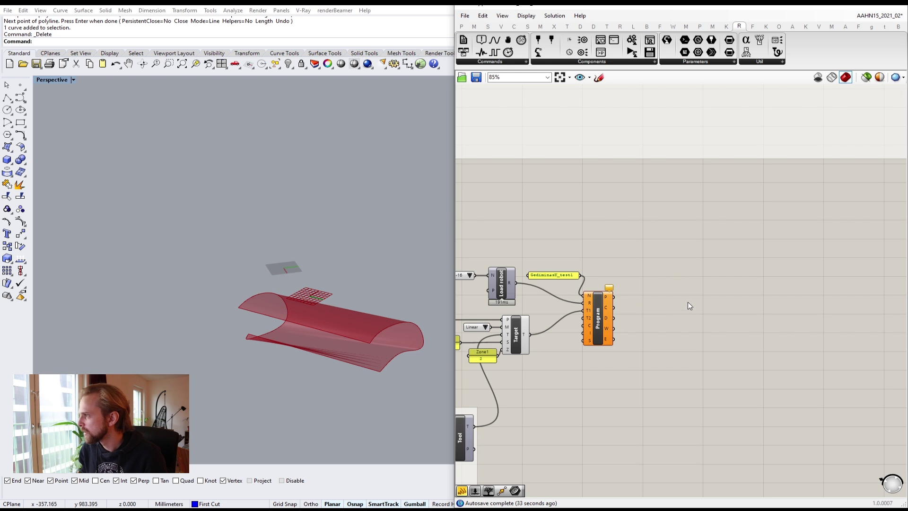
right_click_drag(688, 303, 670, 262)
left_click(564, 62)
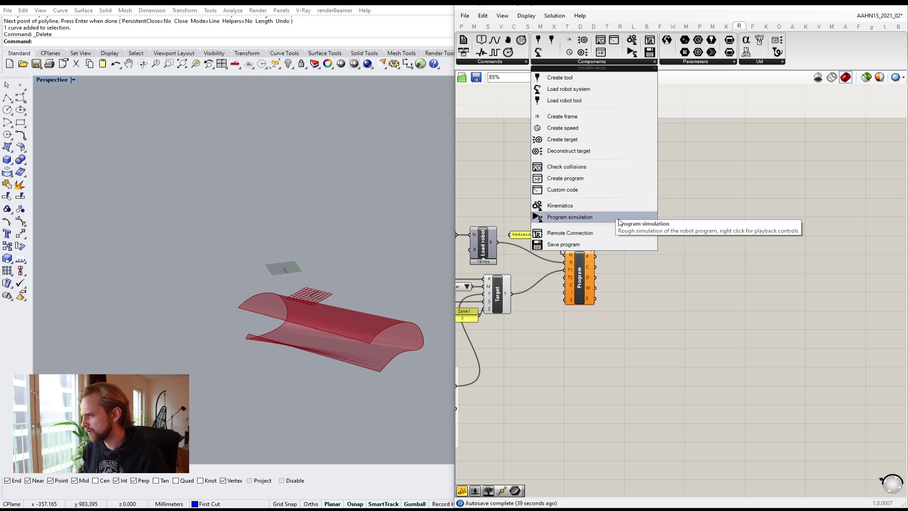
left_click(569, 217)
left_click(653, 286)
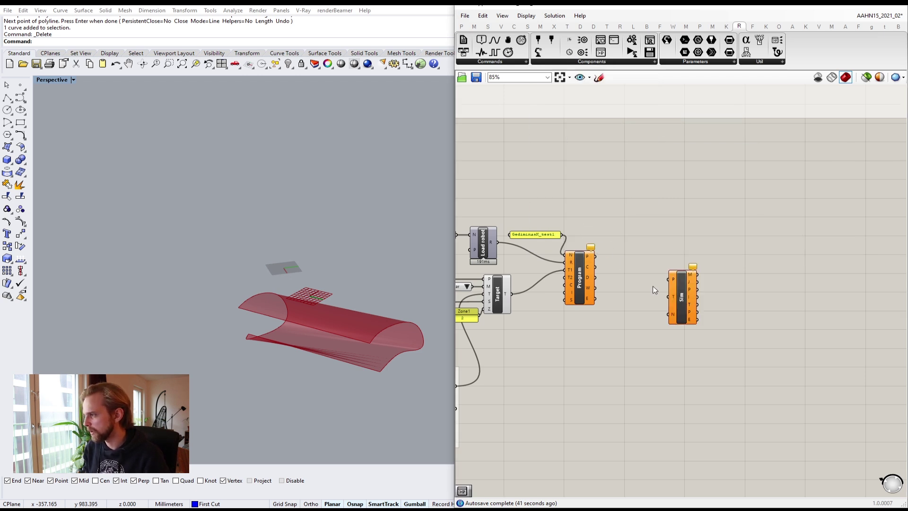
- Connect the Program's P output to the Sim's P input and move the Sim component farther from the Program
scroll(653, 286, "up", 2)
scroll(630, 255, "up", 2)
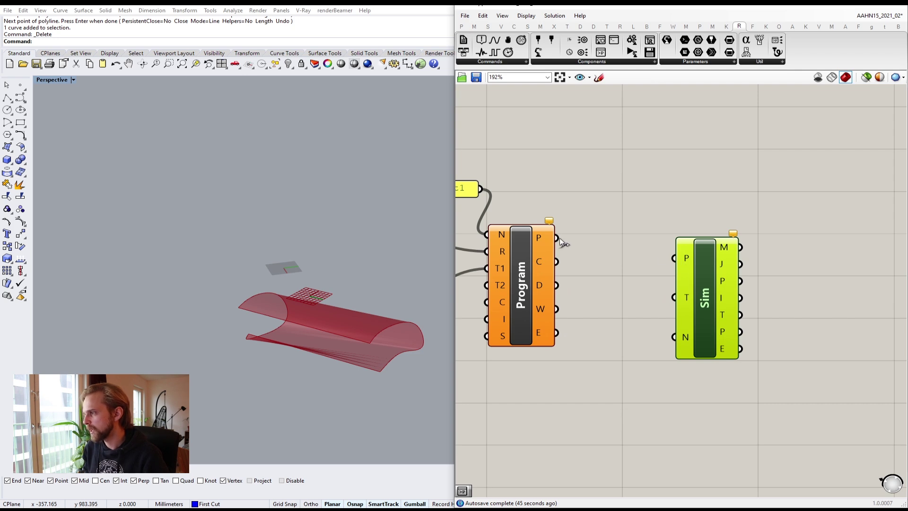
left_click_drag(559, 238, 683, 273)
left_click_drag(711, 304, 768, 330)
left_click(688, 317)
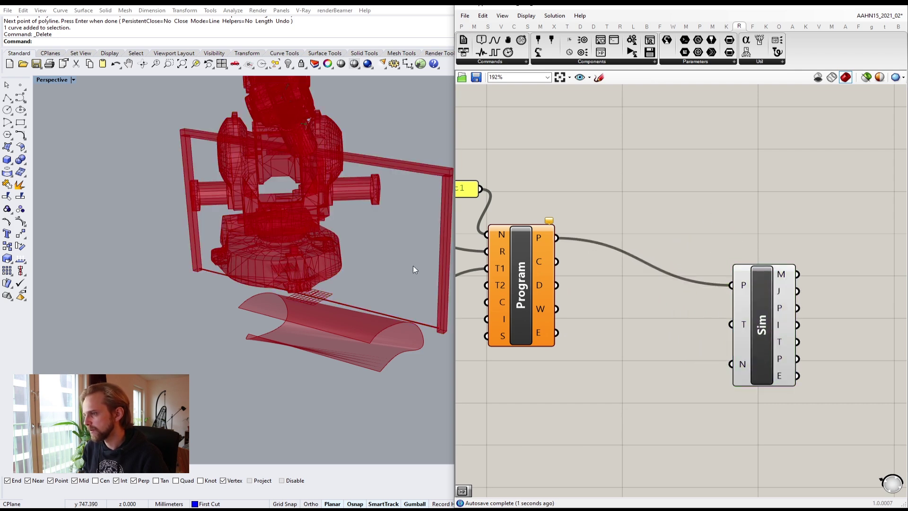
scroll(339, 263, "down", 3)
right_click_drag(338, 263, 305, 252)
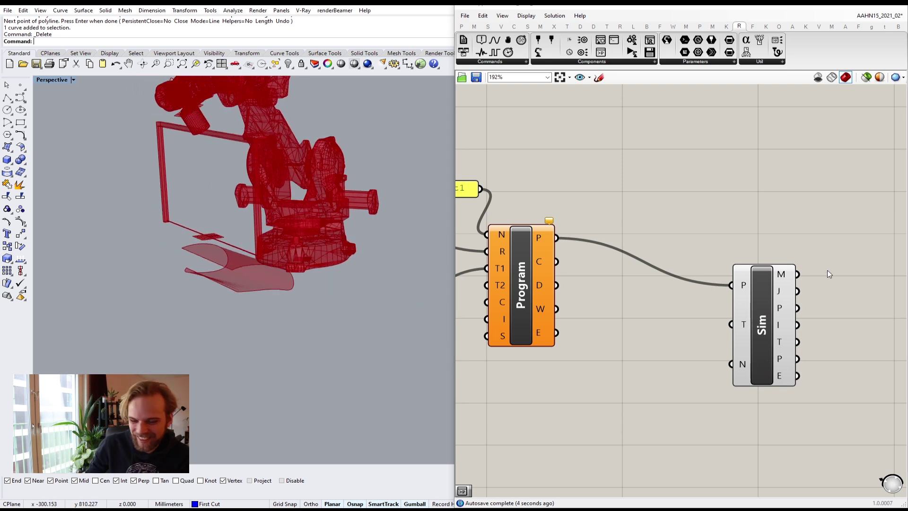
- Make room in front of the Sim component's inputs and add a number slider of 0.5000 there
right_click_drag(776, 328, 758, 268)
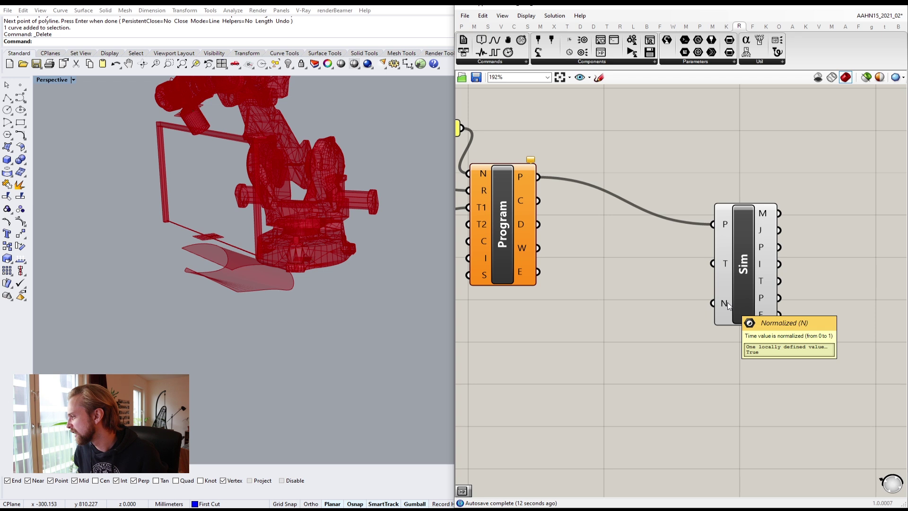
left_click_drag(730, 305, 810, 328)
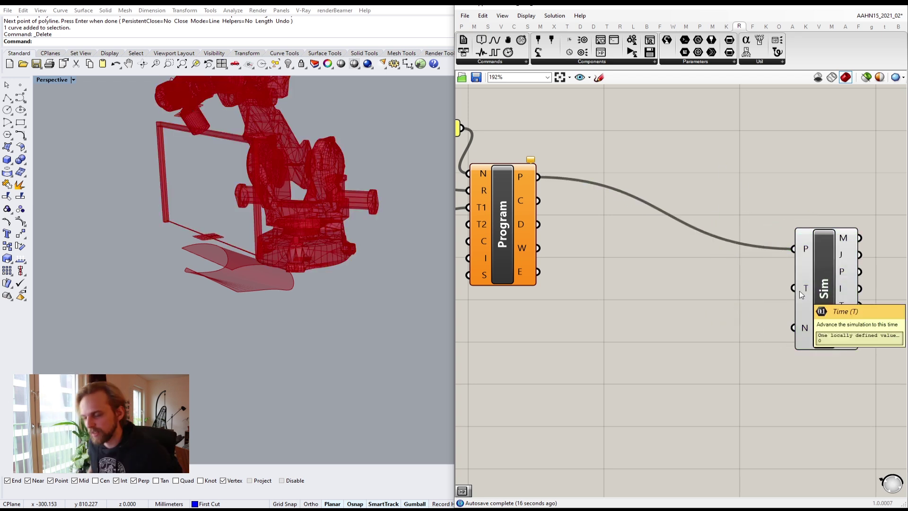
double_click(704, 294)
type("0")
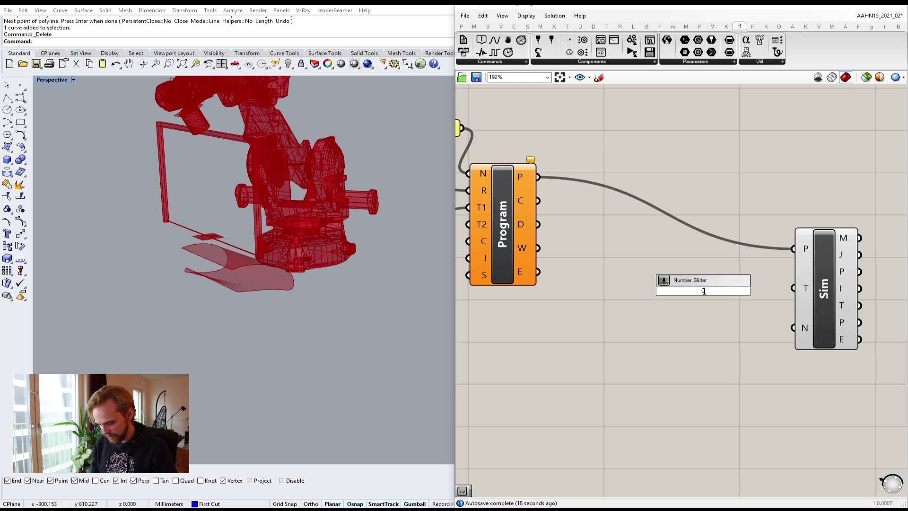
type(".5000")
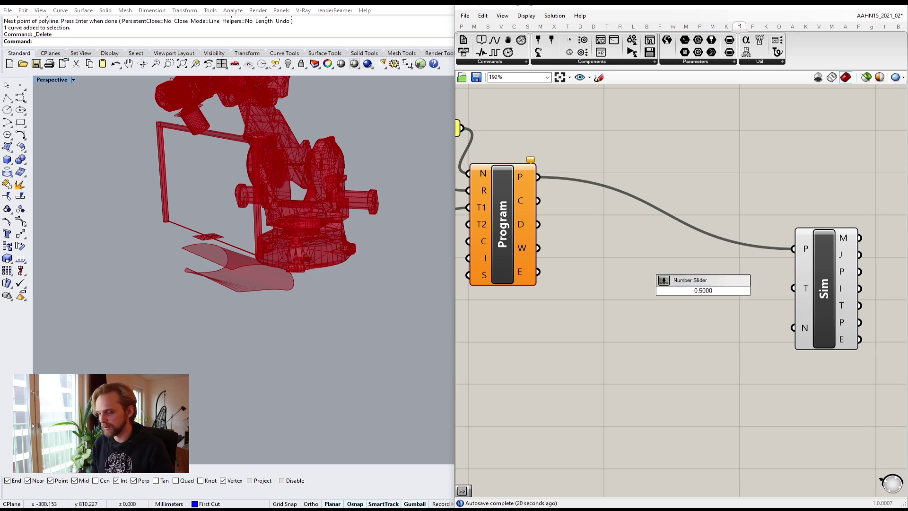
key("Return")
- Reposition the number slider and connect it to the Sim's T input
scroll(719, 289, "up", 2)
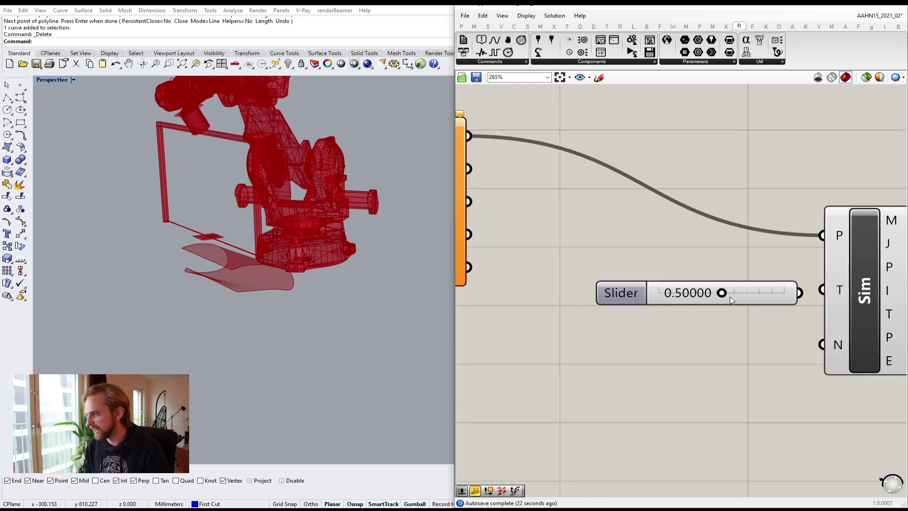
mouse_move(723, 292)
left_mouse_down()
mouse_move(646, 297)
mouse_move(804, 299)
mouse_move(724, 310)
mouse_move(724, 302)
left_mouse_up()
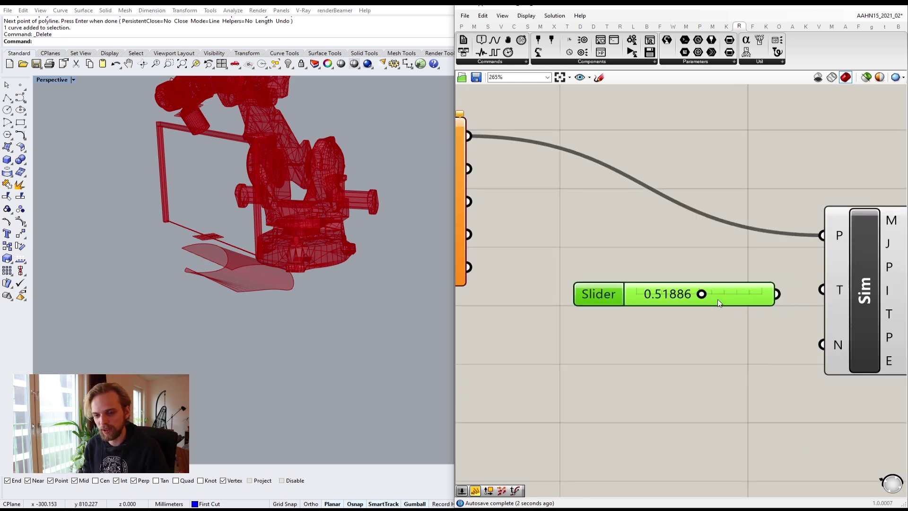
left_click_drag(780, 298, 822, 289)
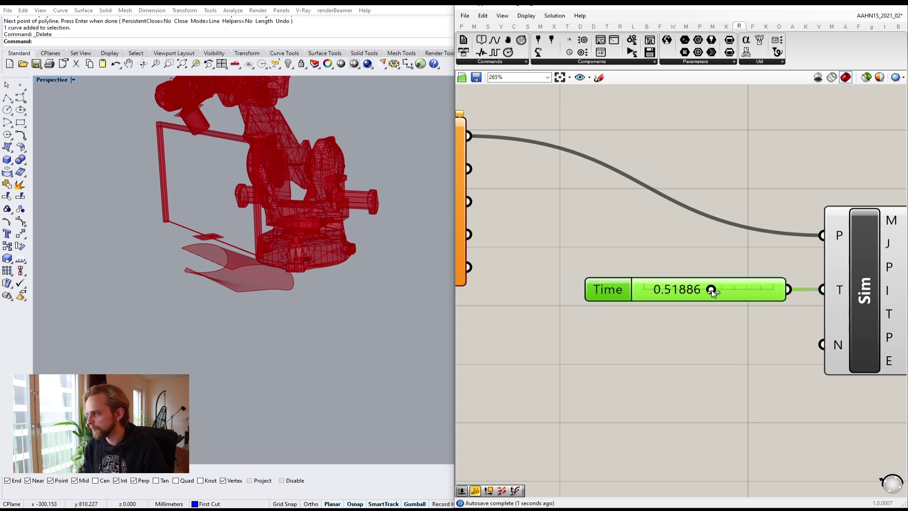
- Set the Time slider to 0.59209 and inspect the simulated robot and wirecutter above the cut surface
left_click_drag(713, 292, 687, 355)
right_click_drag(291, 257, 228, 297)
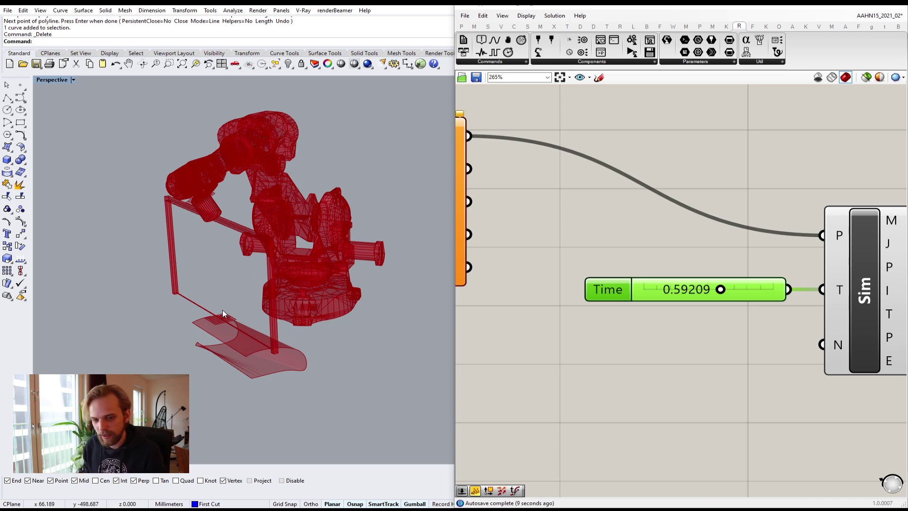
right_click_drag(312, 240, 274, 218)
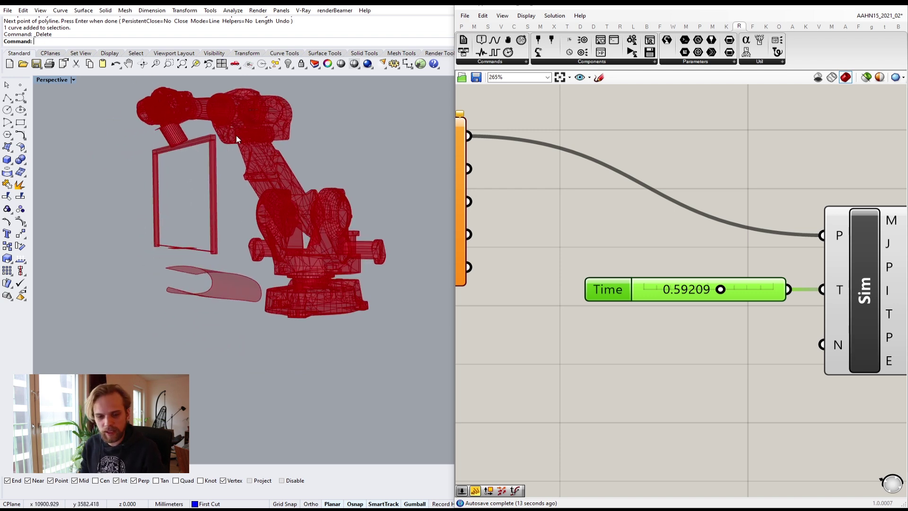
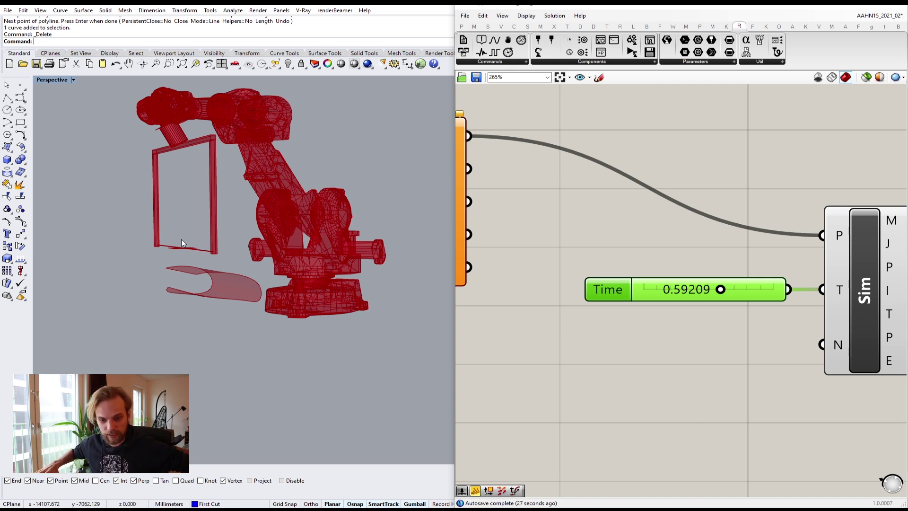
- Set the Time slider to 0.00000 and move the whole robot, target, tool and simulation setup farther from the two Move components
left_click_drag(721, 289, 611, 356)
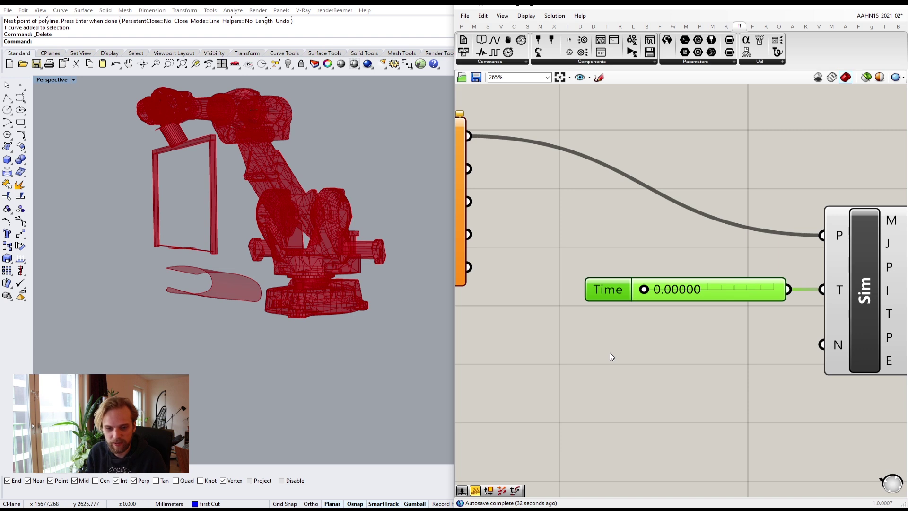
scroll(687, 325, "down", 5)
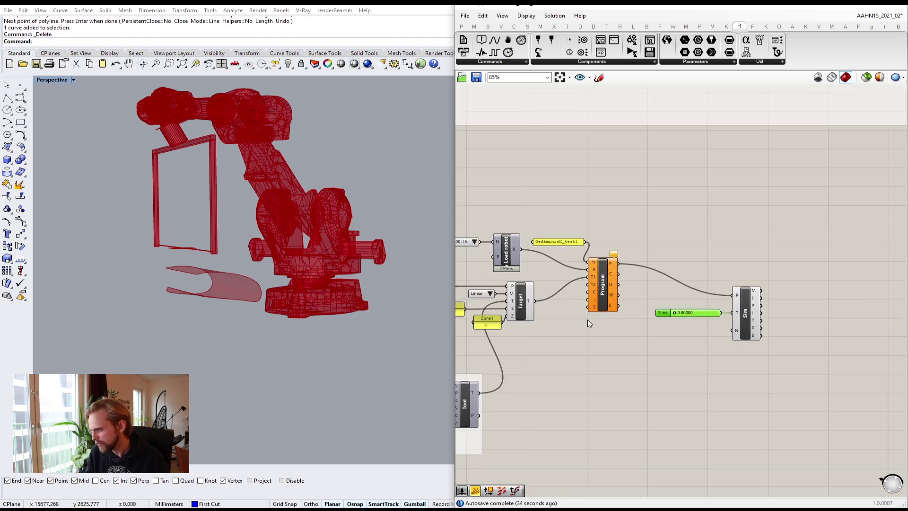
scroll(587, 319, "down", 4)
left_click_drag(852, 384, 506, 235)
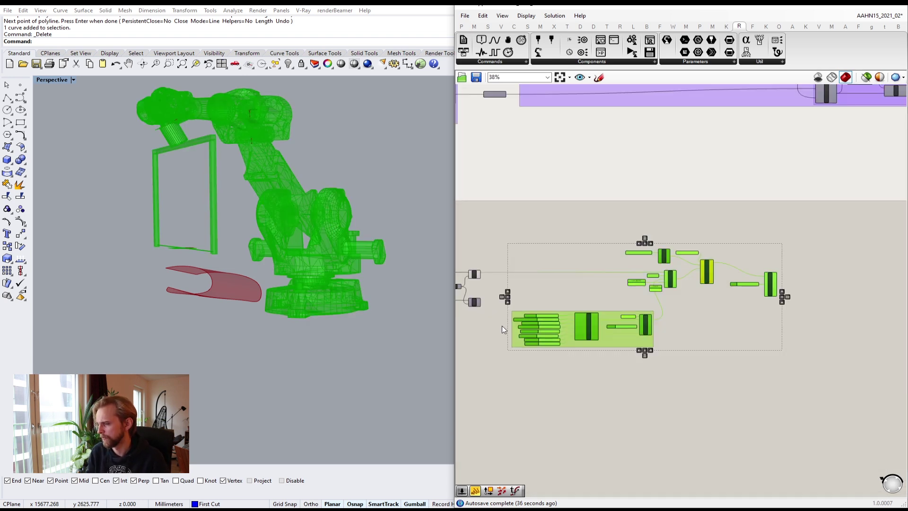
scroll(502, 326, "up", 3)
right_click_drag(503, 328, 602, 326)
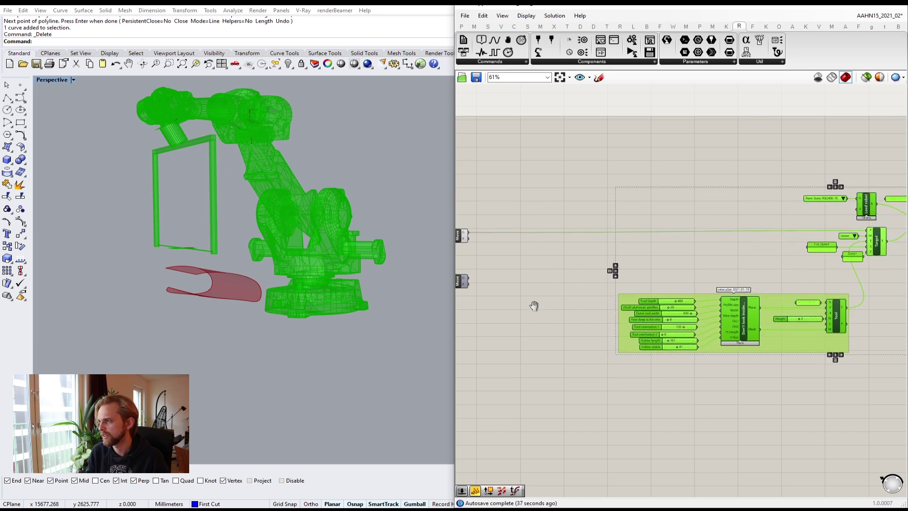
right_click_drag(534, 305, 686, 329)
scroll(580, 273, "up", 2)
left_click(699, 293)
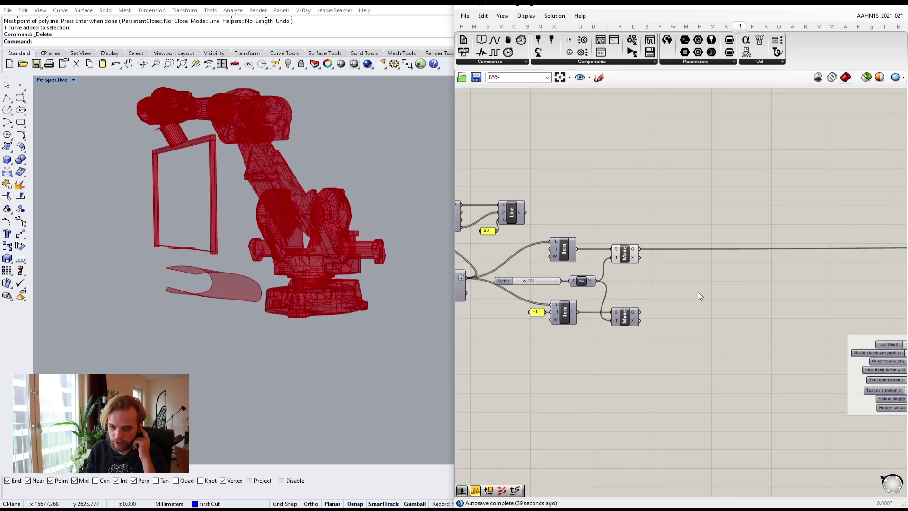
- Add a Merge component after the two Move components
right_click_drag(626, 276, 708, 276)
double_click(771, 280)
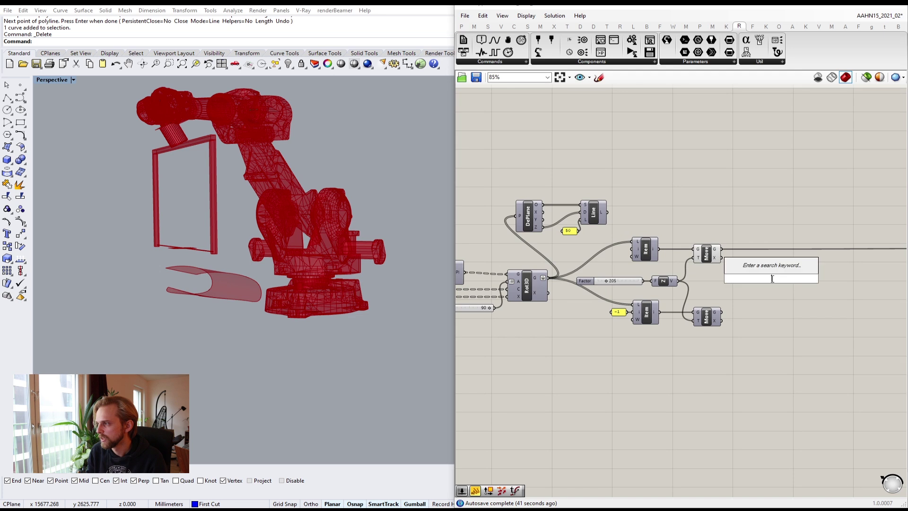
type("merge")
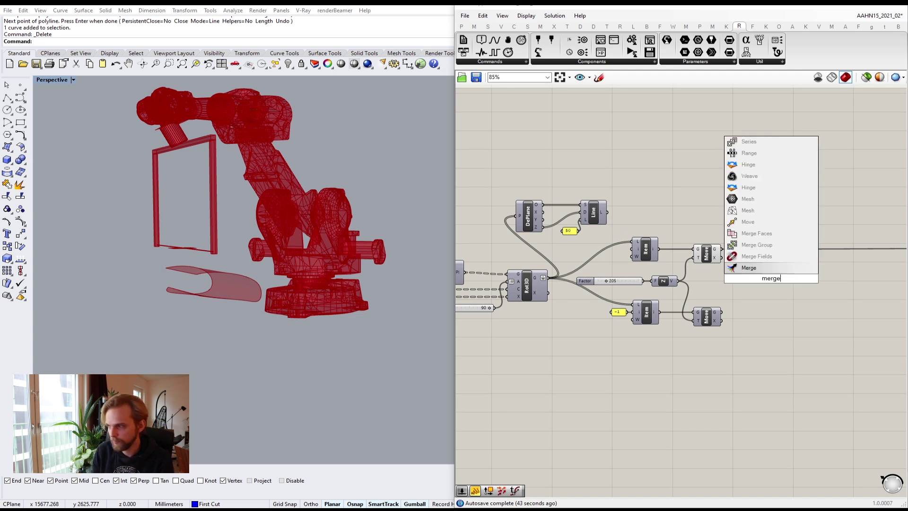
key("Return")
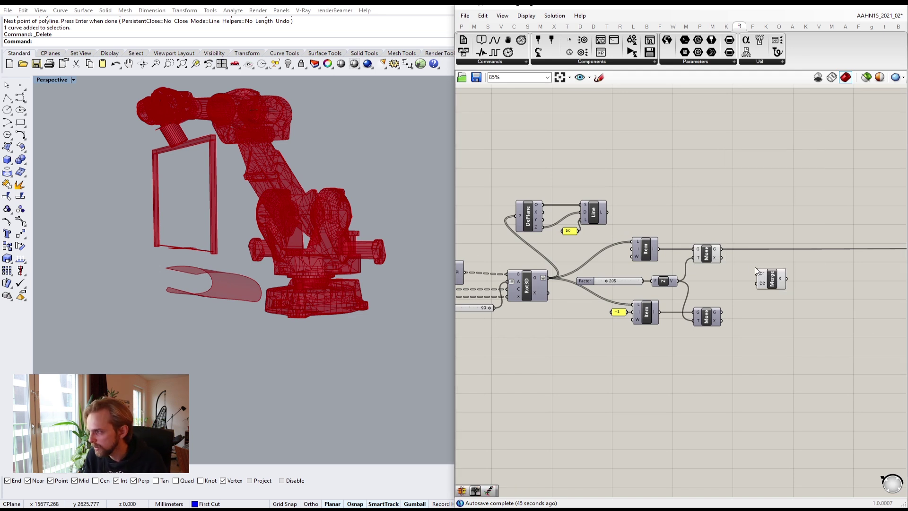
- Connect the upper Move component's G output to the Merge component's D1 input
scroll(734, 229, "up", 2)
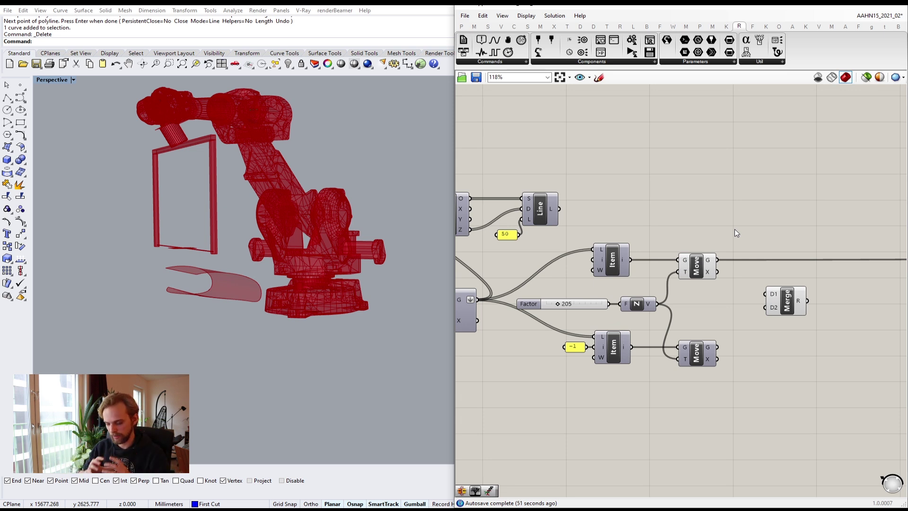
scroll(726, 280, "up", 3)
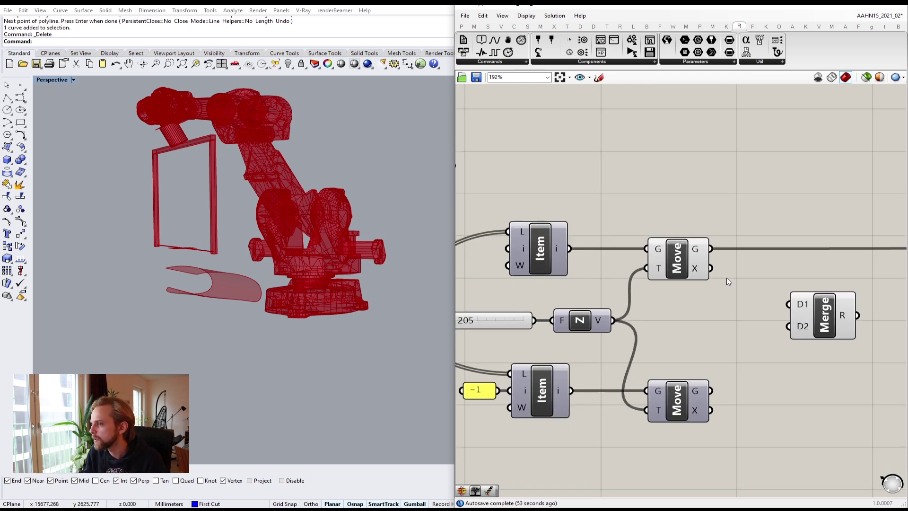
right_click_drag(727, 281, 687, 251)
left_click(645, 225)
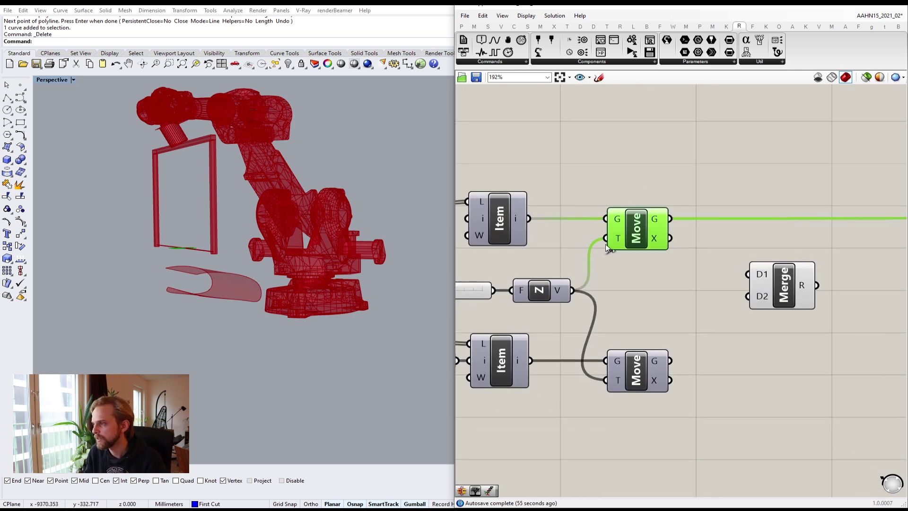
right_click_drag(518, 218, 604, 211)
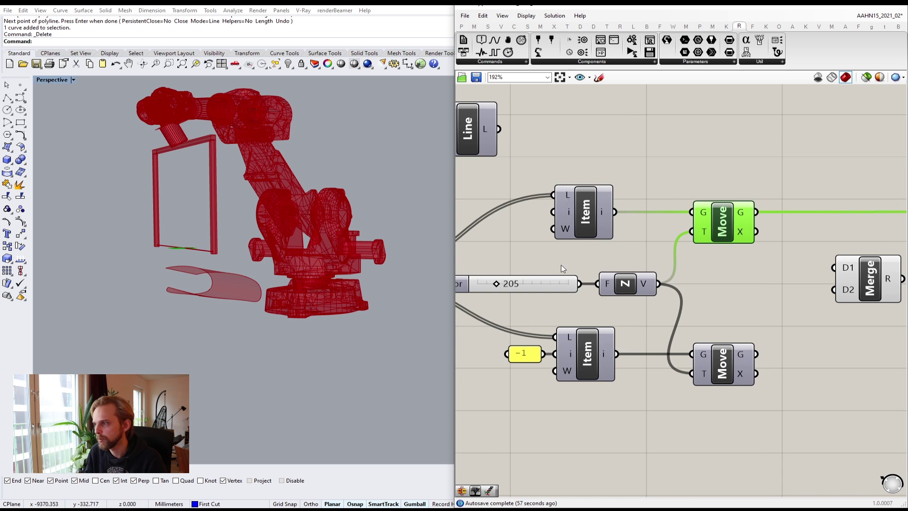
left_click(759, 291)
right_click_drag(759, 291, 731, 287)
left_click_drag(728, 206, 805, 263)
scroll(729, 315, "down", 2)
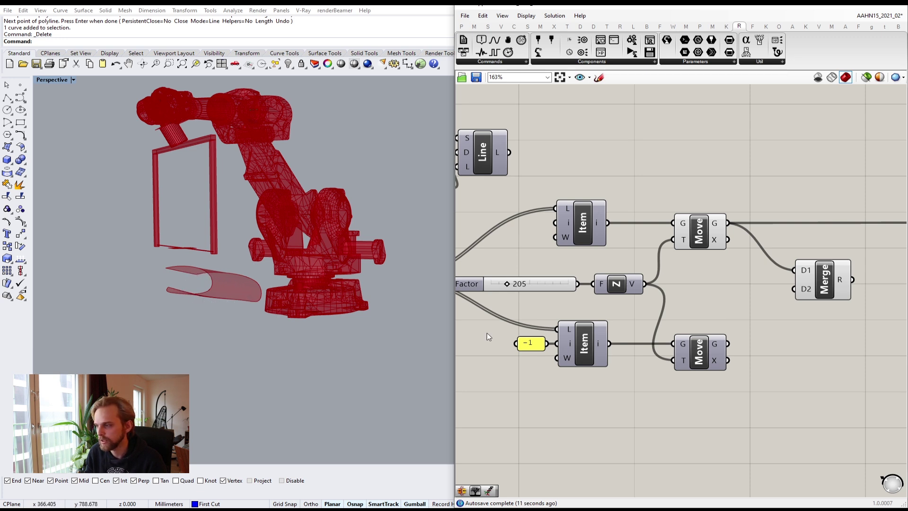
- Turn on the preview of the lower Move component and compare its plane with the upper Move's plane
middle_click(701, 353)
left_click(702, 352)
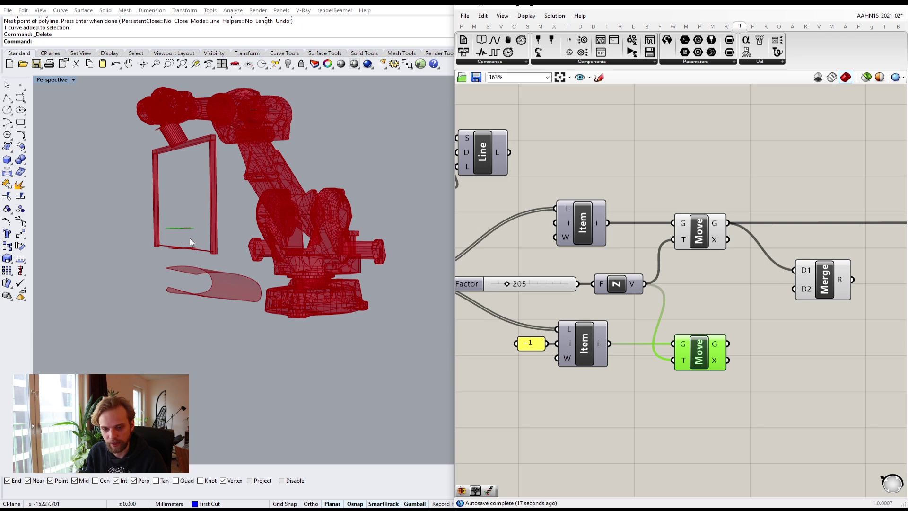
left_click(702, 301)
scroll(702, 300, "down", 2)
right_click_drag(681, 292, 775, 273)
right_click_drag(871, 269, 839, 266)
left_click(839, 266)
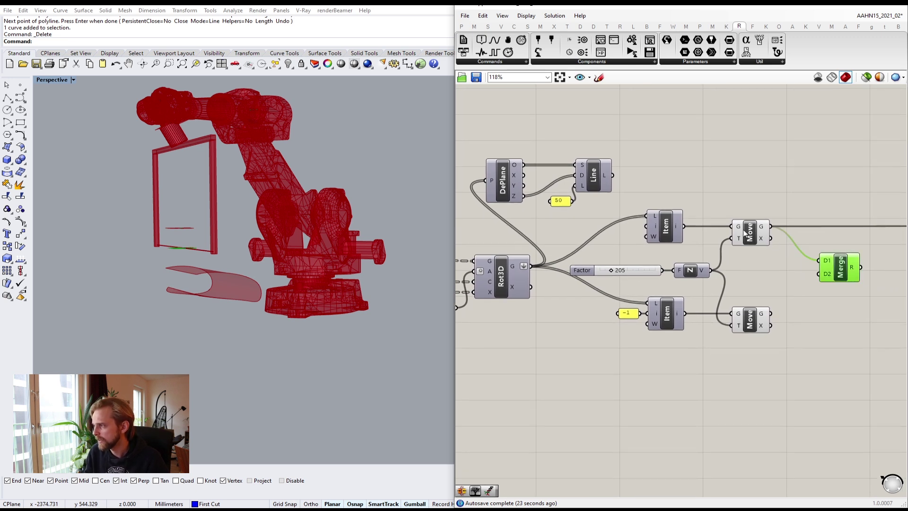
left_click(752, 231)
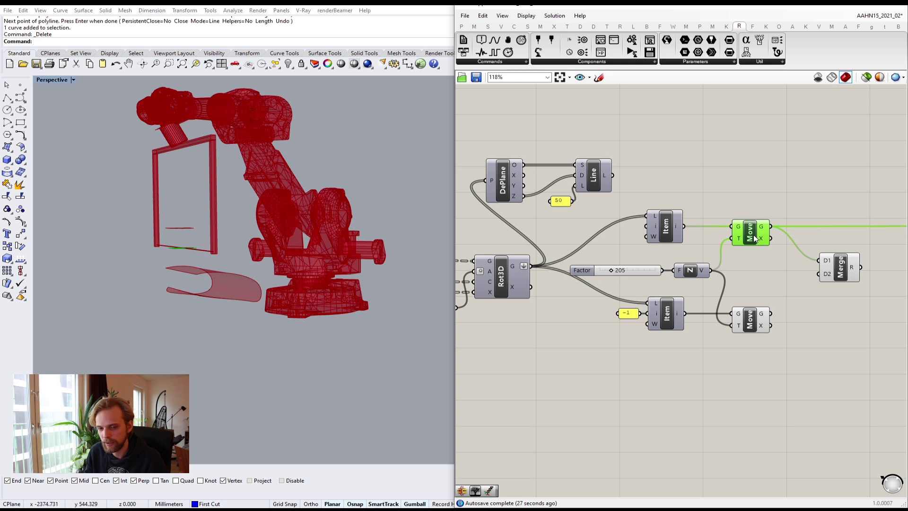
- Turn on the preview of the Rot3D component to show the rotated cutting planes
right_click_drag(624, 250, 640, 219)
left_click(529, 243)
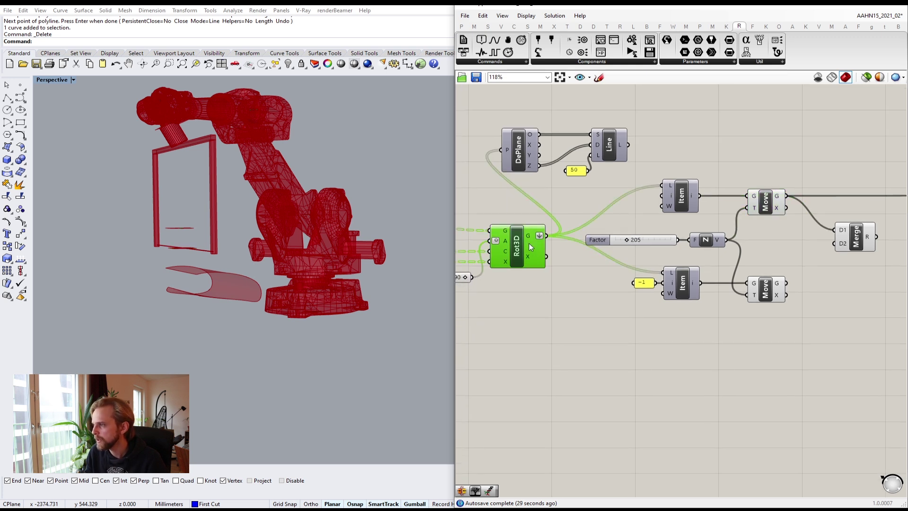
middle_click(529, 243)
left_click(547, 225)
left_click(550, 214)
left_click(523, 241)
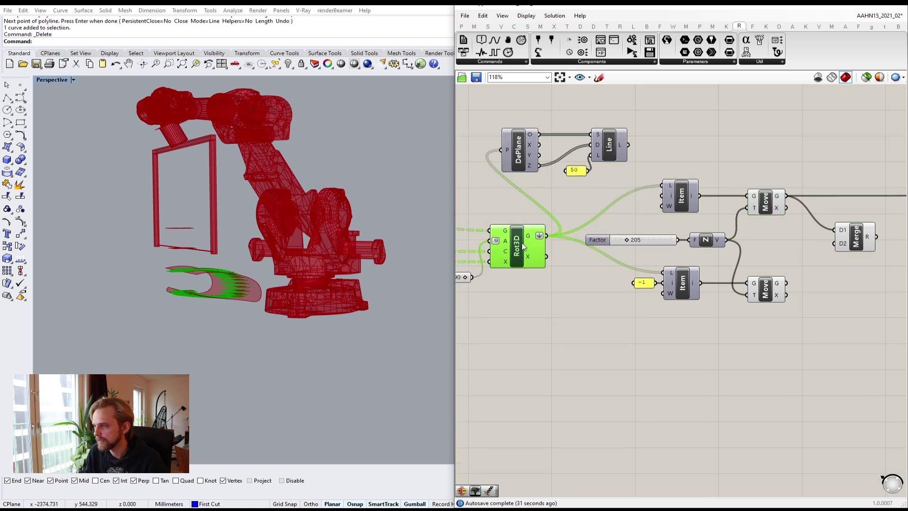
- Shift the Rot3D, Factor slider and Unit Z components to clear the wire path, and connect Rot3D's G output to Merge's D2 input
left_click_drag(537, 239, 545, 239)
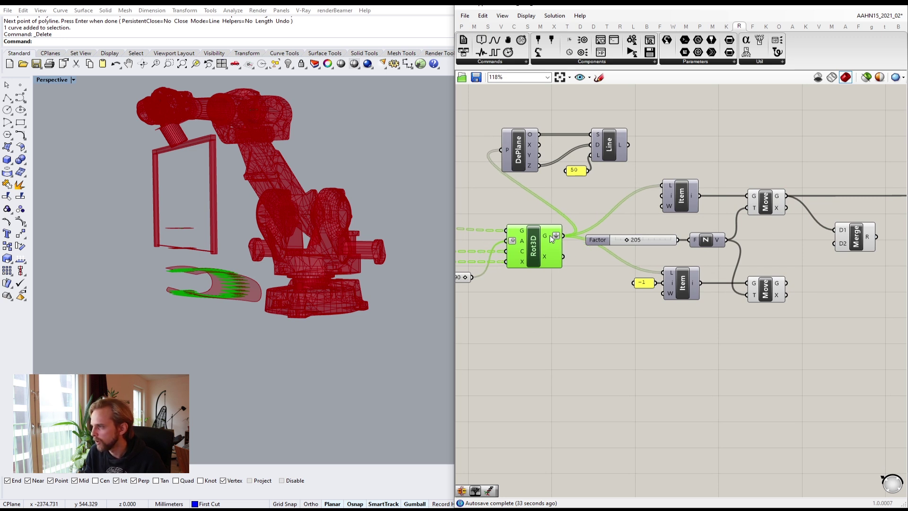
mouse_move(706, 252)
left_mouse_down()
mouse_move(671, 236)
mouse_move(704, 255)
left_mouse_up()
left_click(658, 240)
left_click_drag(554, 235, 838, 235)
left_click(858, 241)
left_click(859, 279)
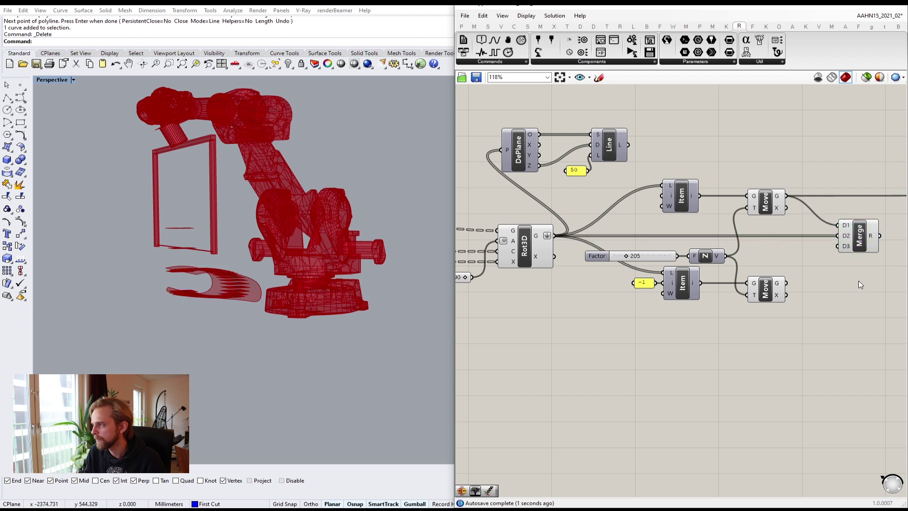
- Connect the lower Move component's G output to the Merge component's D3 input
right_click_drag(859, 280, 825, 271)
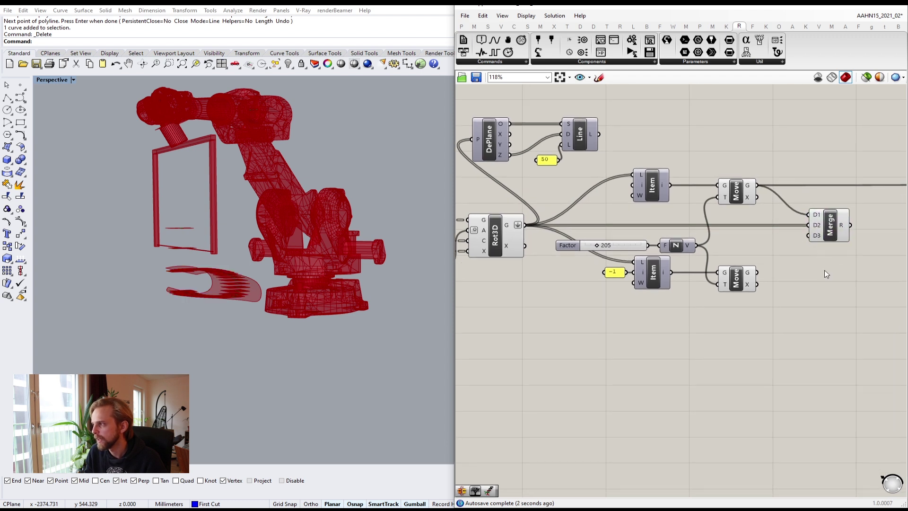
left_click(747, 277)
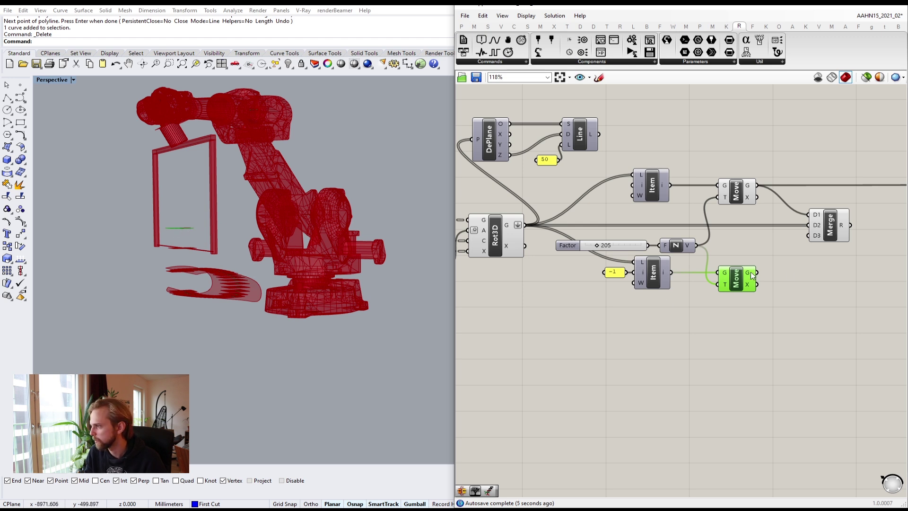
left_click_drag(757, 273, 828, 237)
- Remove the unused D4 input from the Merge component
scroll(823, 250, "up", 7)
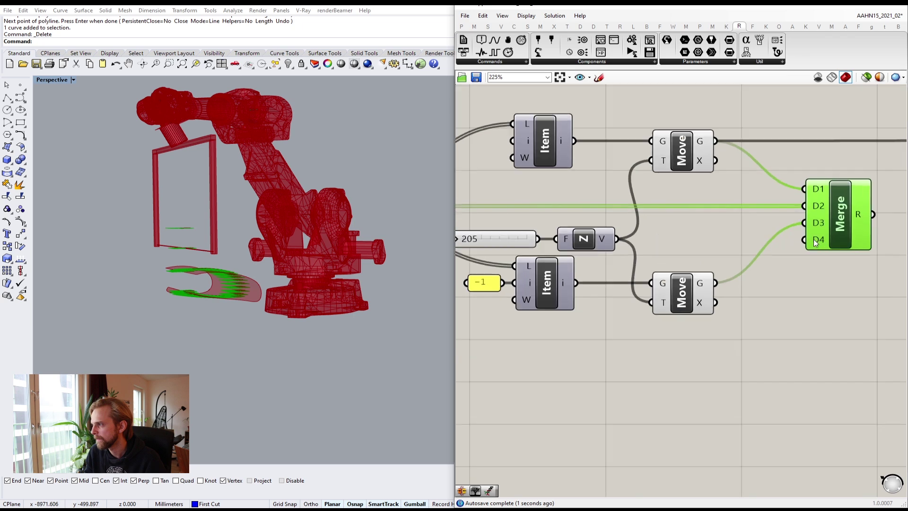
left_click(847, 240)
scroll(822, 267, "down", 4)
mouse_move(851, 243)
left_mouse_down()
mouse_move(839, 240)
mouse_move(840, 228)
left_mouse_up()
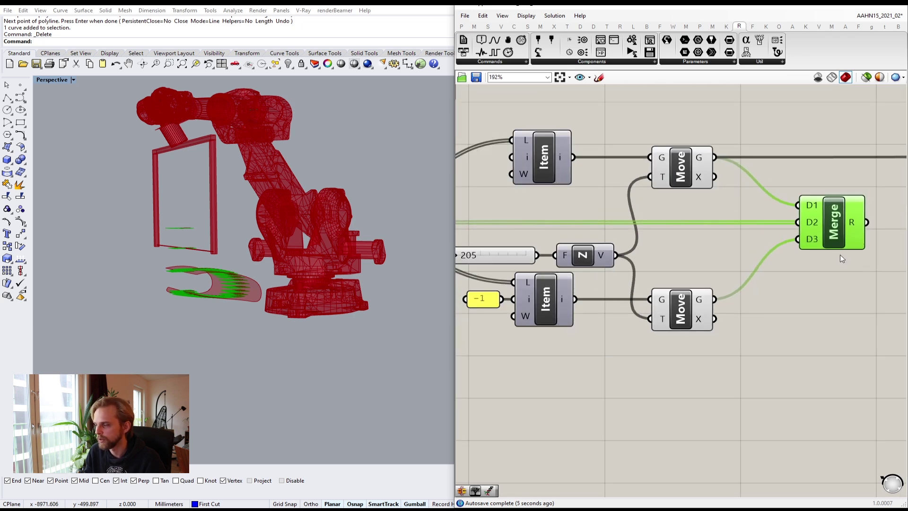
scroll(840, 254, "up", 5)
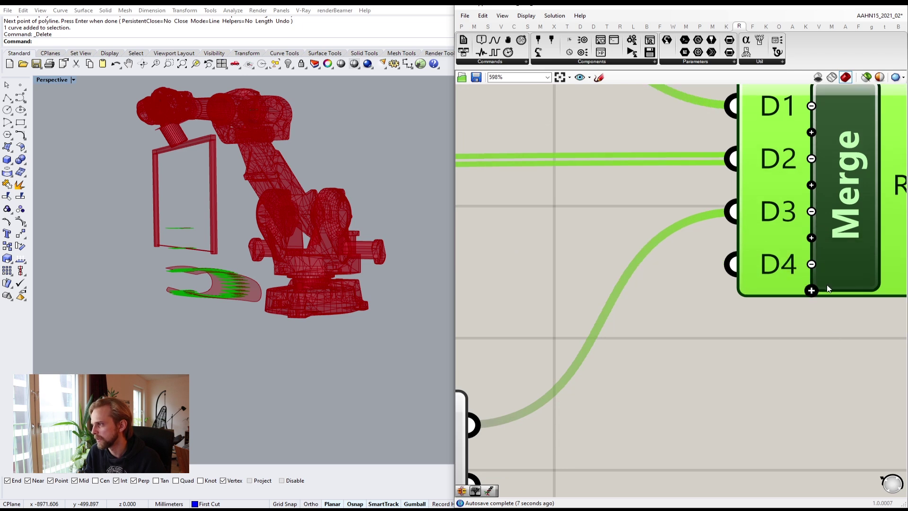
left_click(811, 264)
scroll(800, 312, "down", 6)
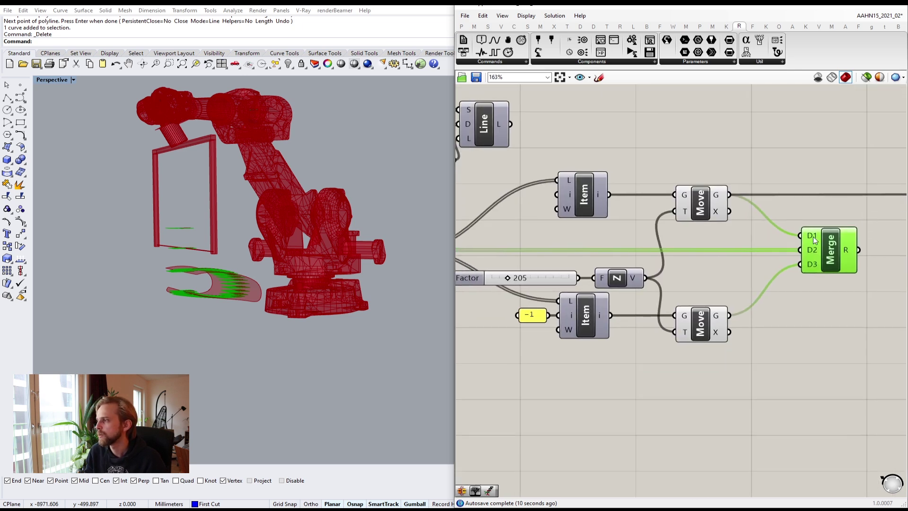
- Flatten the D1, D2 and D3 inputs of the Merge component
right_click_drag(822, 275, 733, 265)
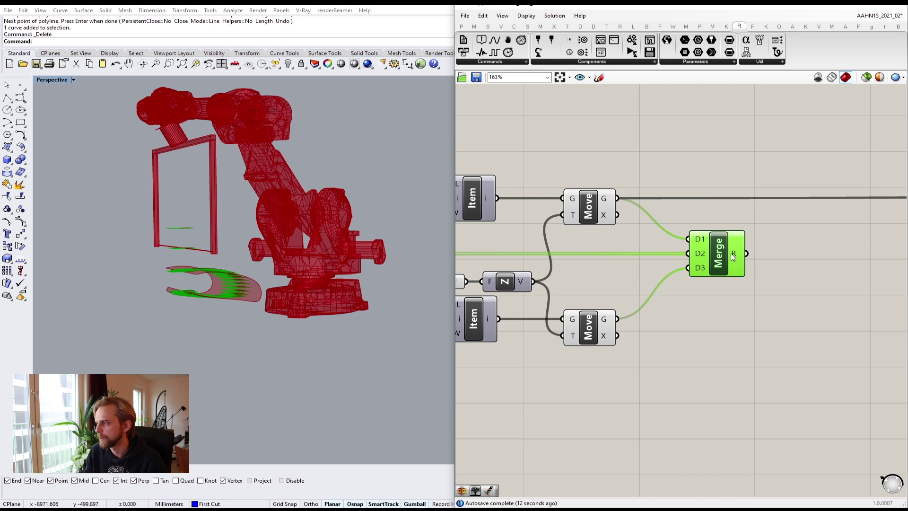
scroll(736, 314, "down", 4)
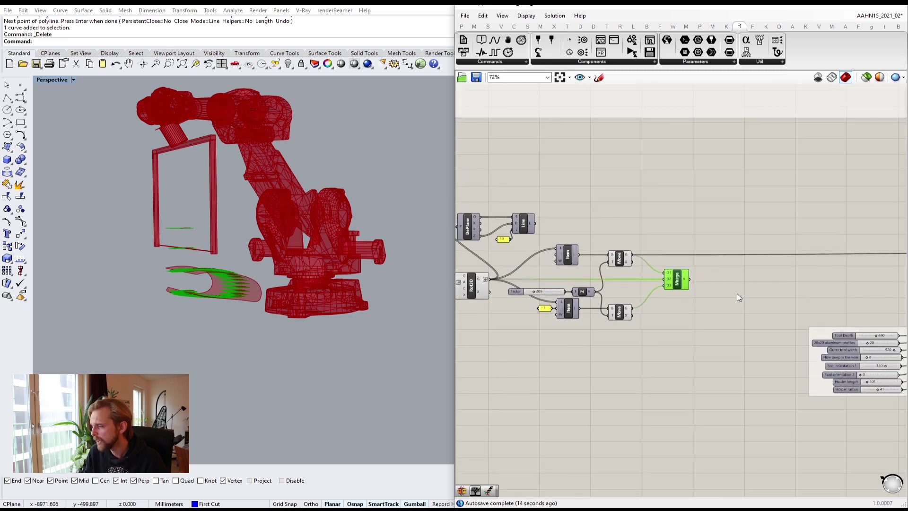
right_click_drag(650, 265, 591, 250)
scroll(592, 259, "up", 5)
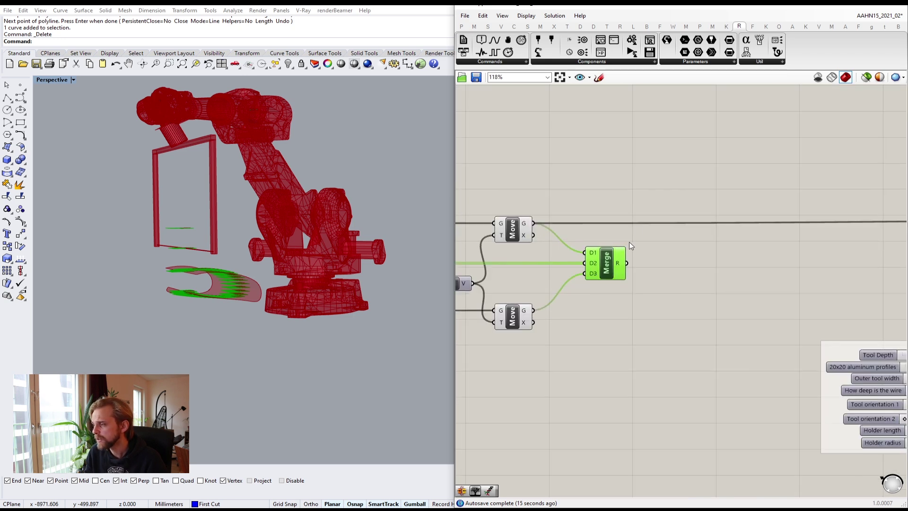
right_click(588, 262)
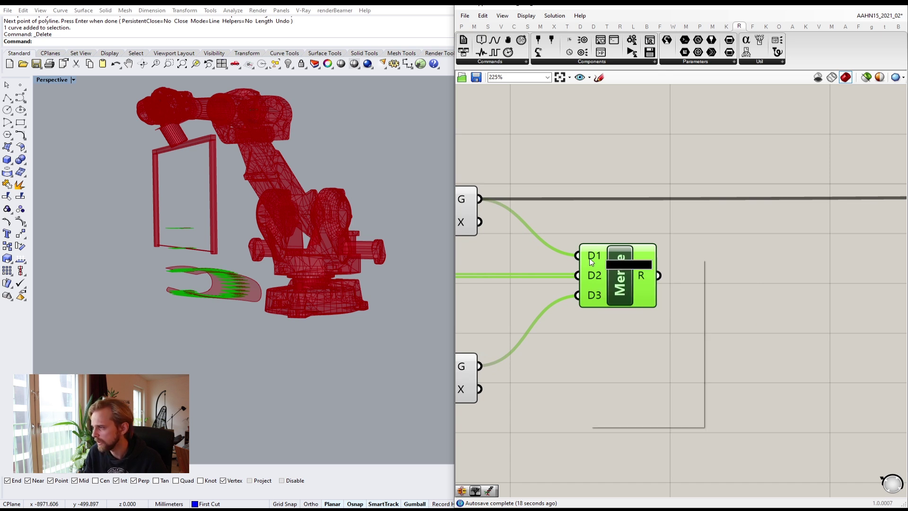
left_click(625, 329)
right_click(592, 276)
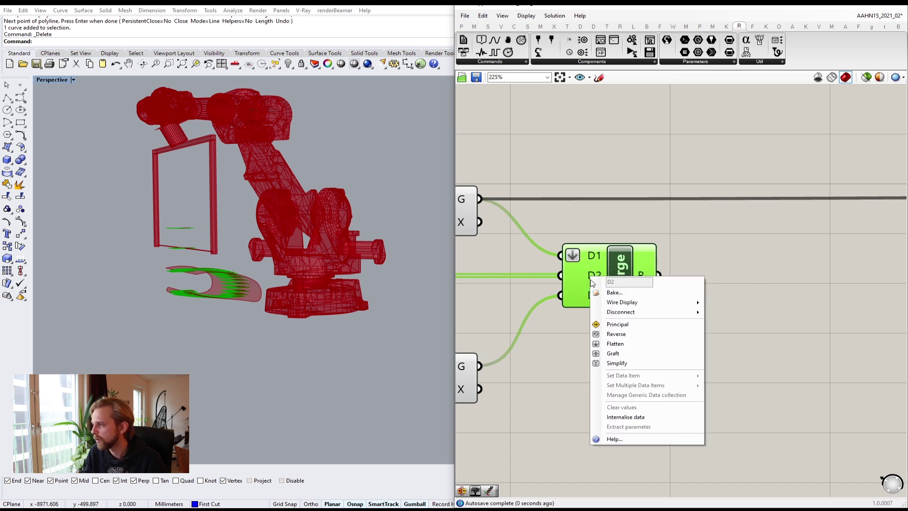
left_click(620, 345)
right_click(589, 295)
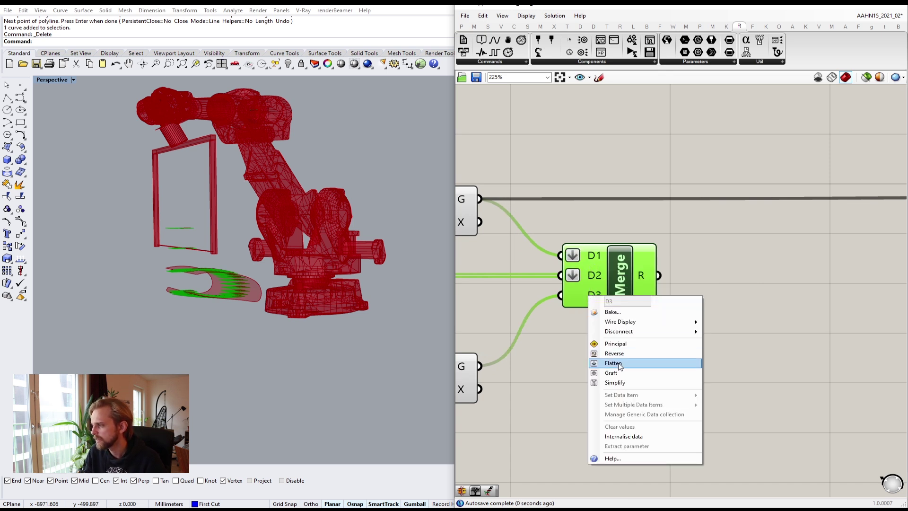
left_click(618, 364)
left_click(602, 358)
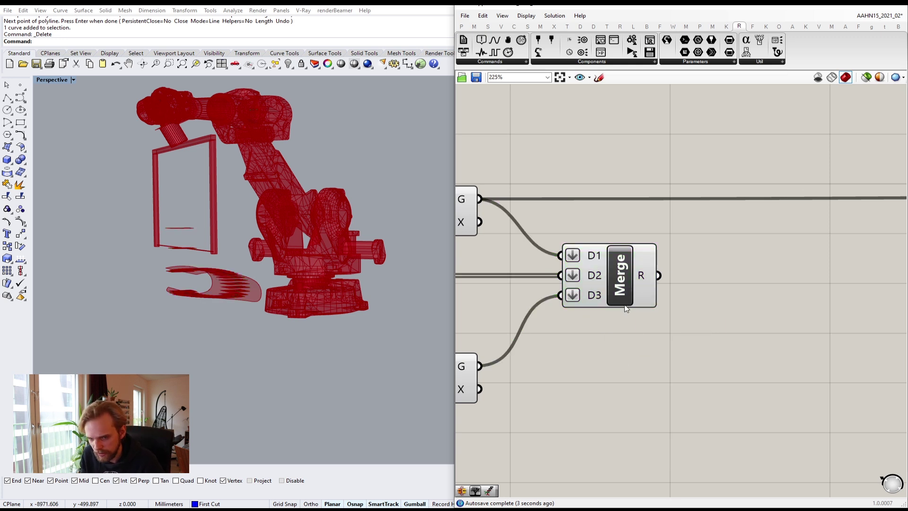
scroll(611, 312, "down", 4)
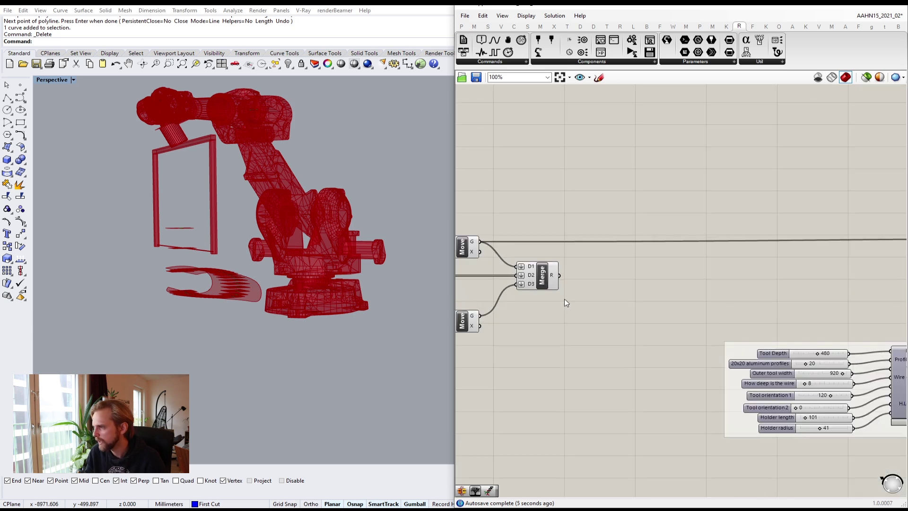
scroll(567, 303, "down", 2)
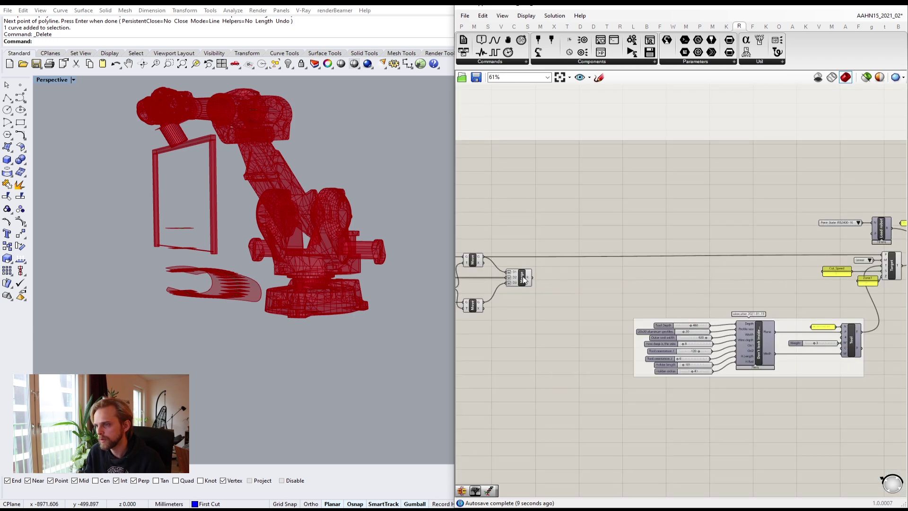
- Connect the Merge component's result output to the Target component's P input
left_click_drag(532, 279, 662, 280)
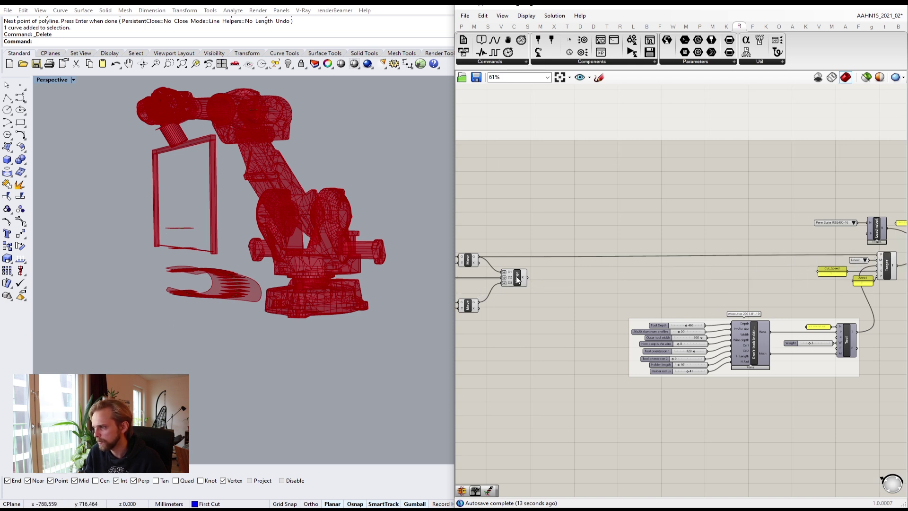
left_click_drag(526, 278, 879, 256)
right_click_drag(775, 316, 575, 343)
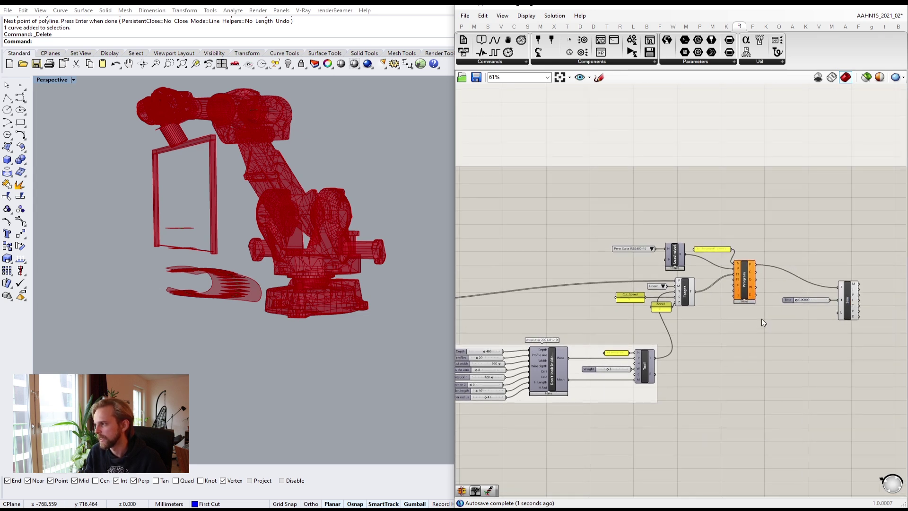
- Examine the Program and Sim components, the time slider, and the robot's start pose relative to the target planes
scroll(805, 309, "up", 5)
right_click_drag(284, 256, 256, 258)
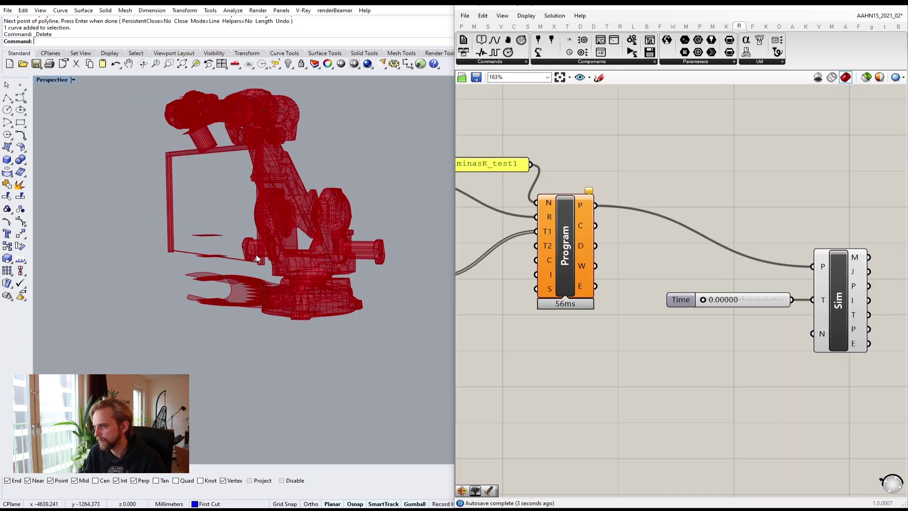
scroll(733, 302, "up", 2)
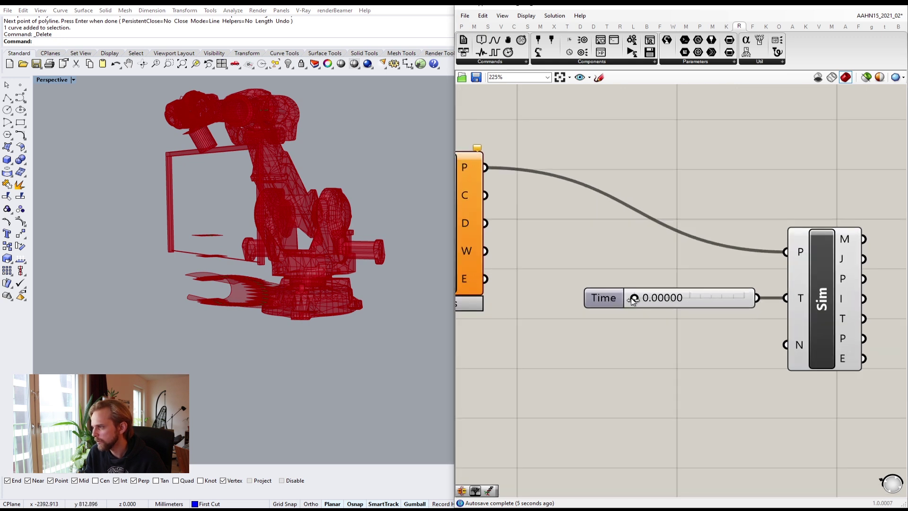
left_click_drag(635, 300, 624, 285)
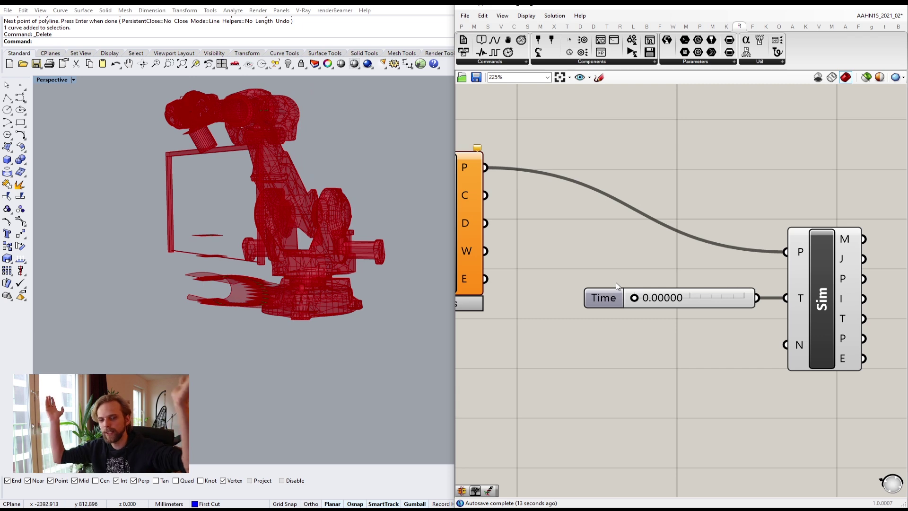
right_click_drag(663, 193, 851, 303)
right_click_drag(628, 353, 660, 265)
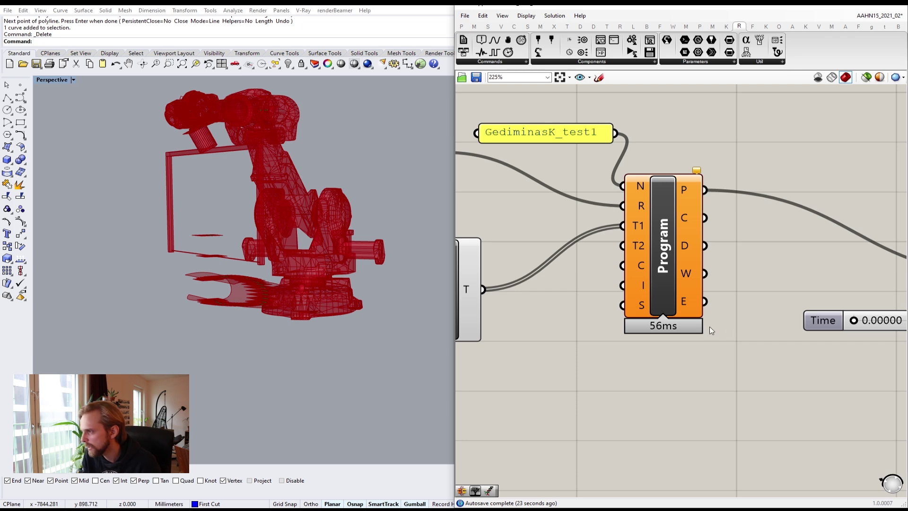
scroll(665, 267, "down", 6)
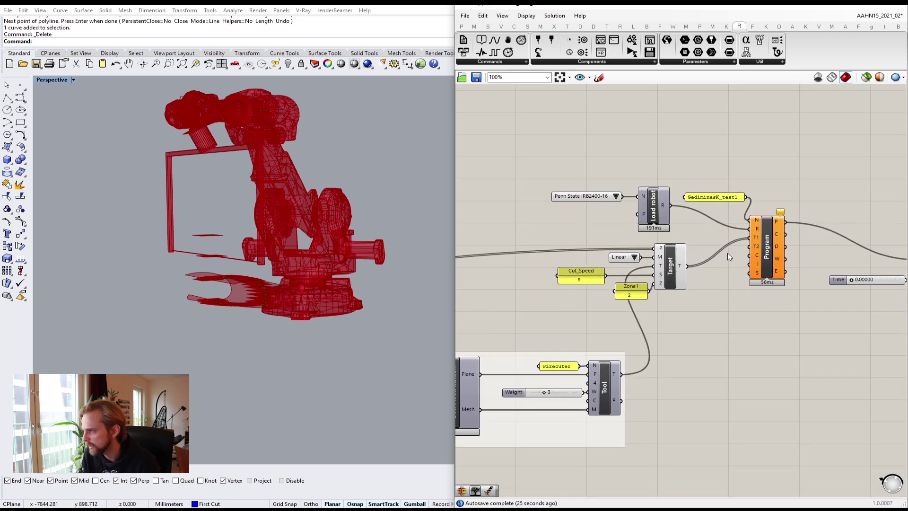
right_click_drag(391, 208, 333, 188)
right_click_drag(879, 246, 785, 251)
- Add a Custom Preview component beside Sim and connect Sim's M output to its G input
scroll(785, 250, "up", 8)
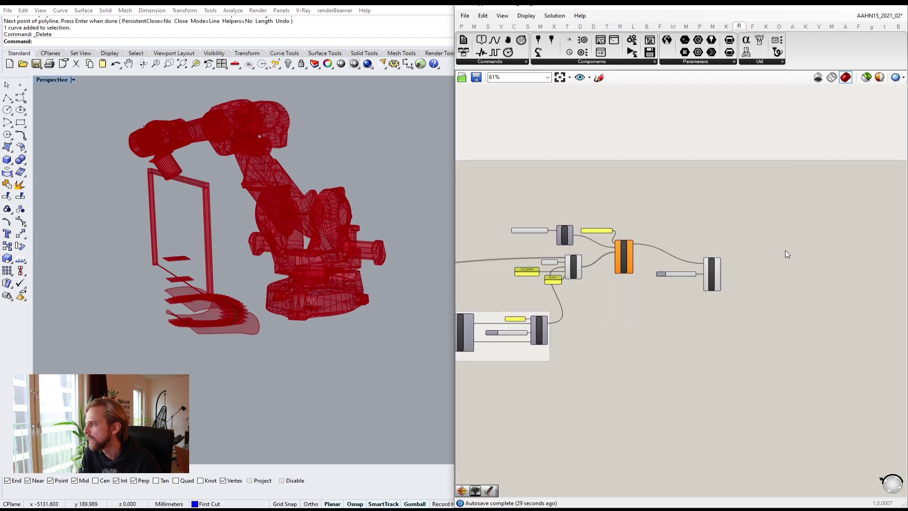
right_click_drag(686, 294, 597, 230)
scroll(553, 251, "up", 1)
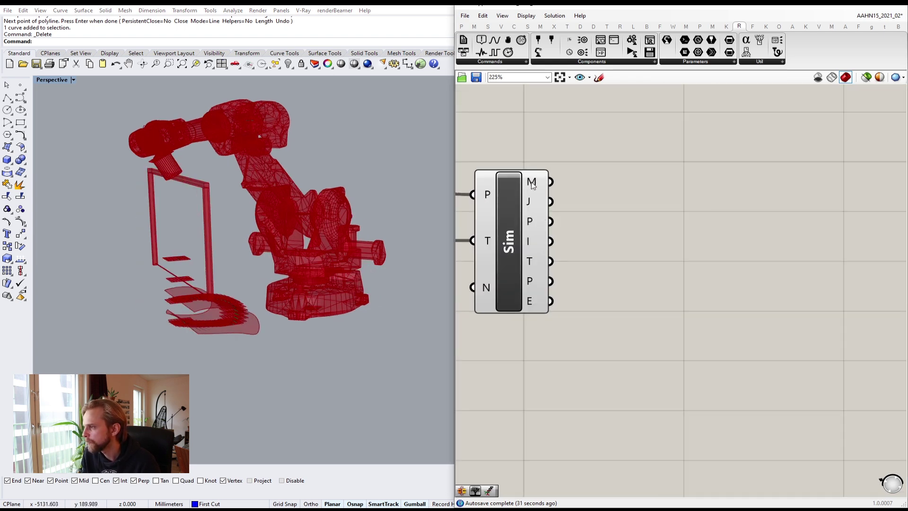
mouse_move(532, 184)
right_click_drag(532, 185, 570, 240)
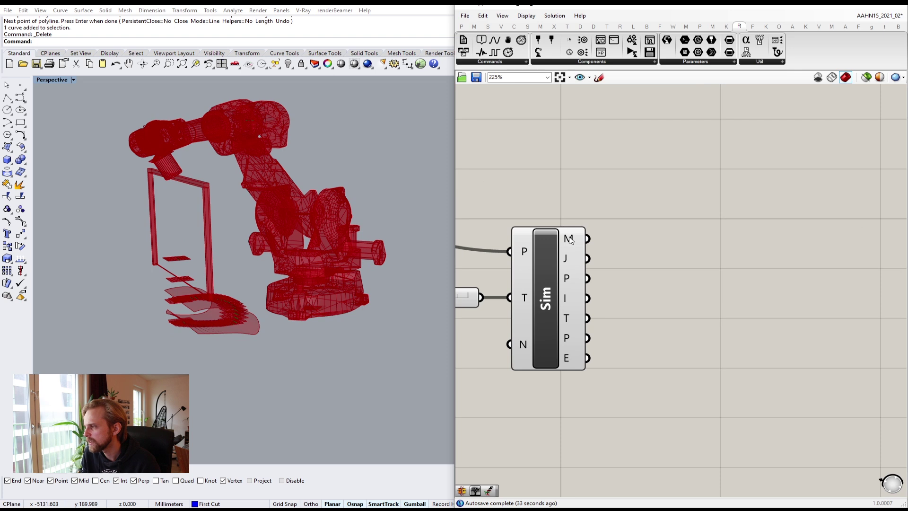
double_click(687, 234)
type("cust")
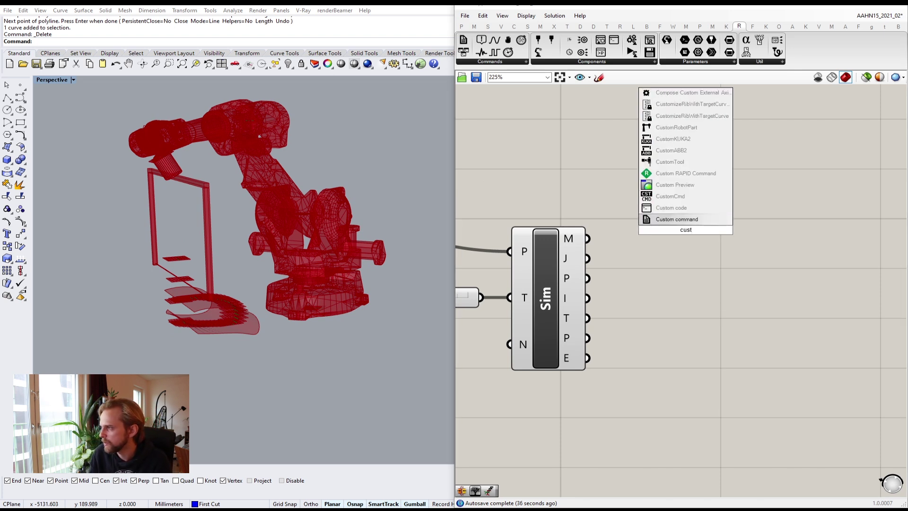
left_click(675, 185)
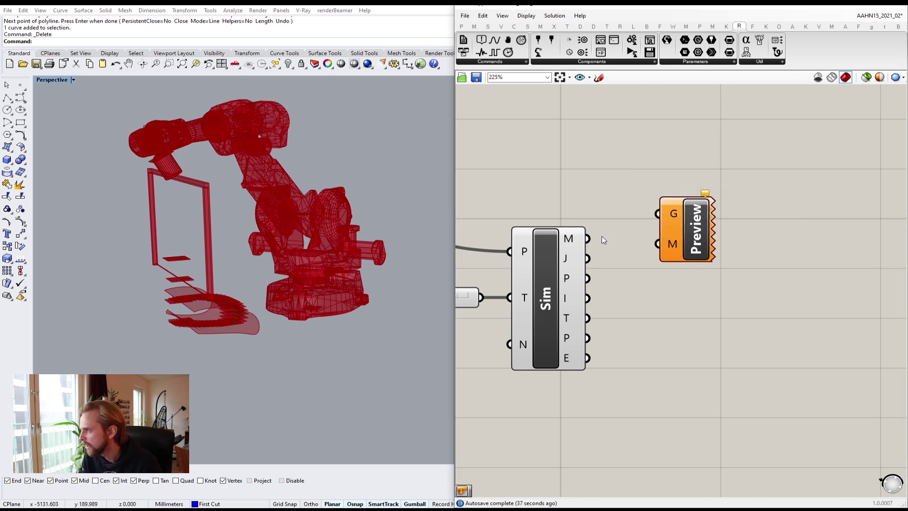
left_click_drag(587, 238, 720, 225)
left_click_drag(770, 247, 819, 261)
- Add a Colour Swatch and connect it to the Custom Preview's M input
double_click(677, 296)
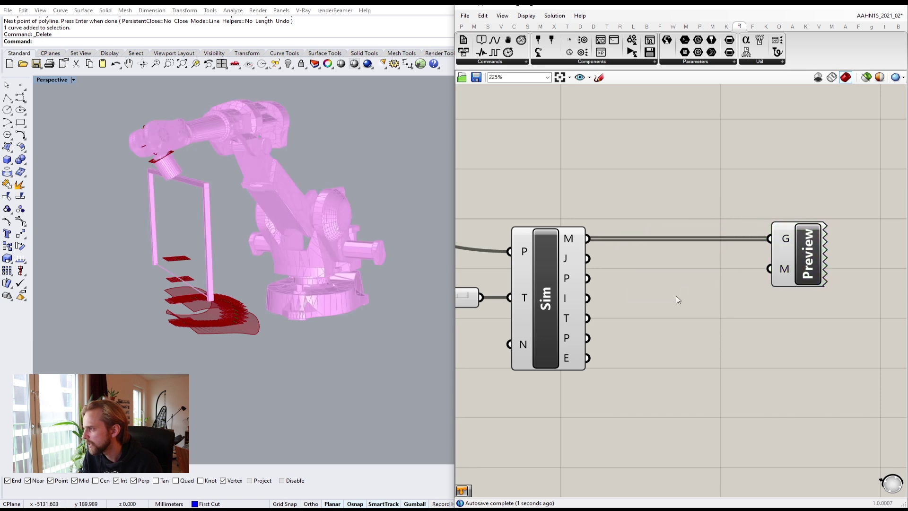
type("swa")
left_click(662, 250)
left_click_drag(725, 295, 770, 268)
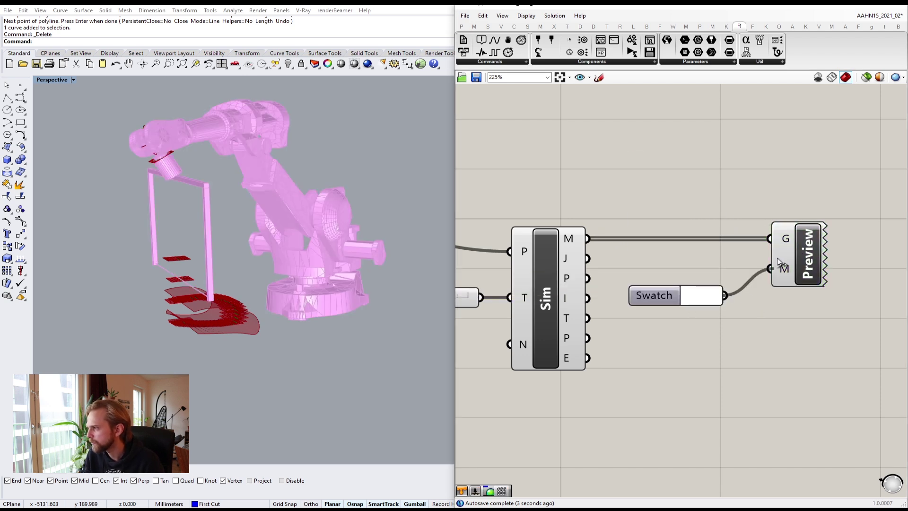
- Set the swatch colour to a dark grey with saturation 0 and value 41, and align it with the Preview's M input
left_click(702, 297)
mouse_move(771, 326)
left_mouse_down()
mouse_move(773, 349)
mouse_move(773, 342)
left_mouse_up()
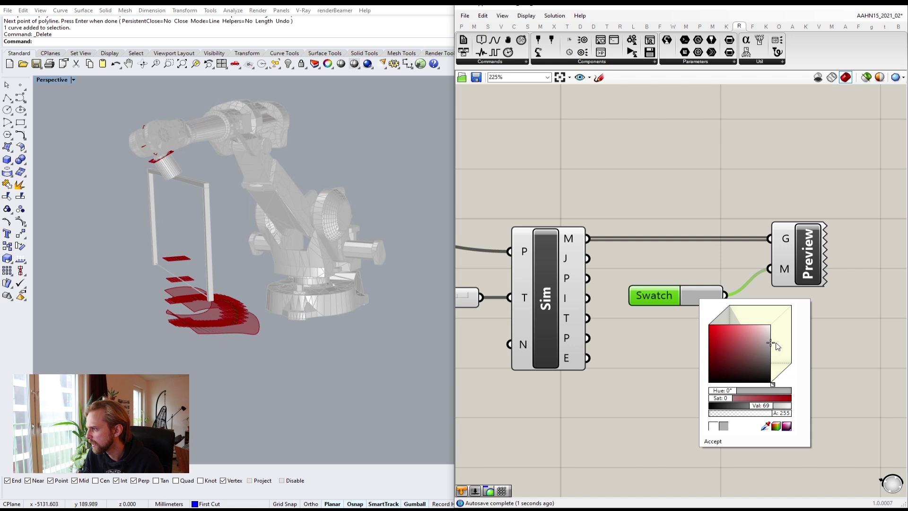
left_click(739, 291)
left_click_drag(661, 289, 684, 266)
left_click(678, 230)
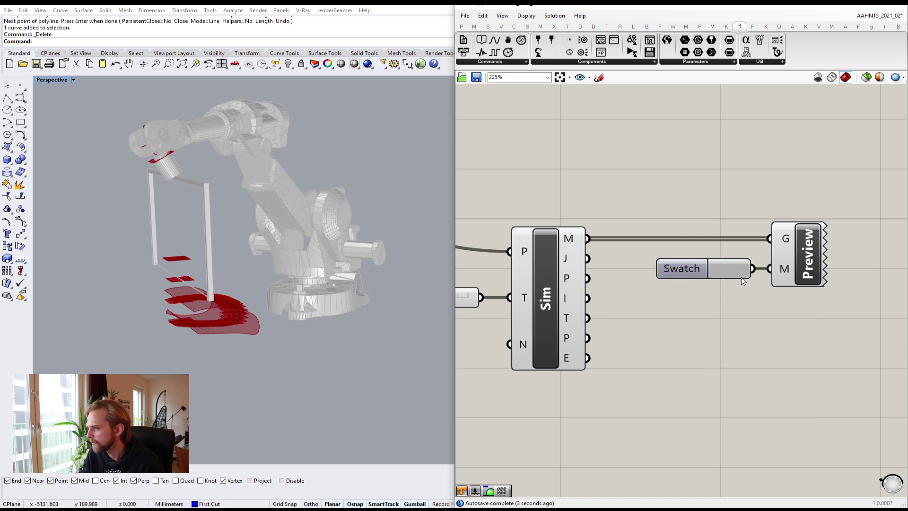
left_click(729, 272)
left_click_drag(806, 322, 809, 337)
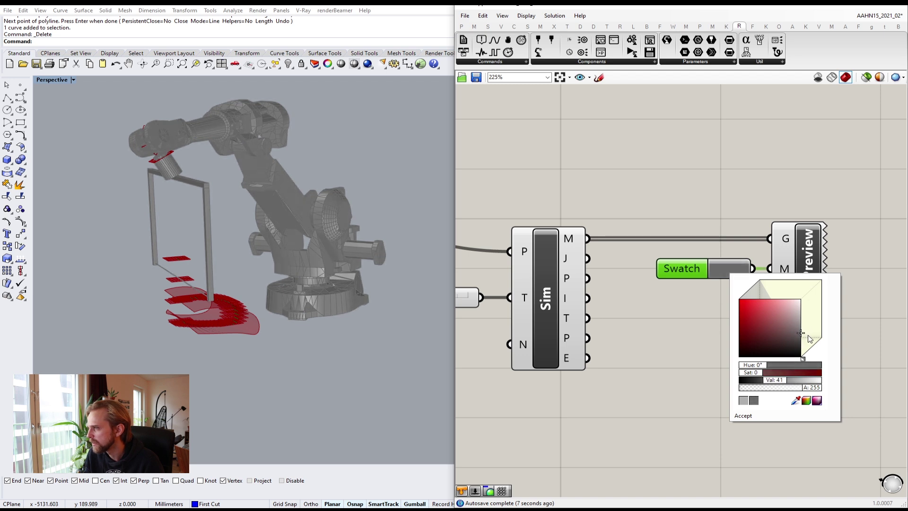
left_click(696, 213)
- Turn off the geometry preview of the Sim component
right_click_drag(597, 286, 669, 278)
left_click(625, 293)
middle_click(624, 293)
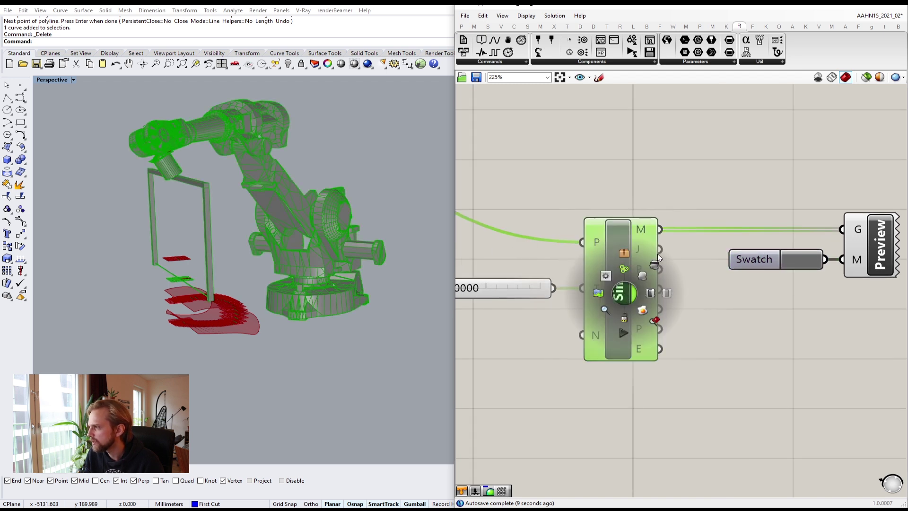
left_click(655, 264)
left_click(681, 188)
- Switch to Rhino with the layer list displayed, and show all hidden objects
right_click_drag(288, 230, 231, 251)
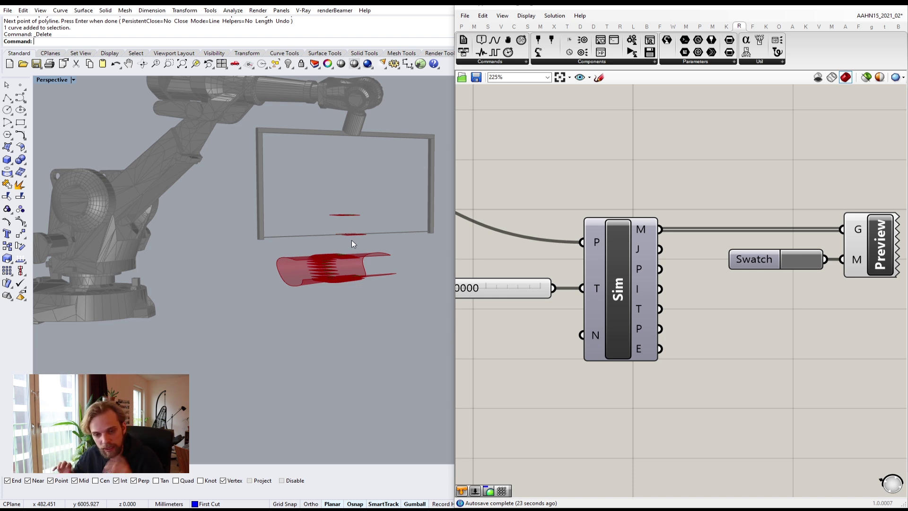
right_click_drag(322, 265, 394, 246)
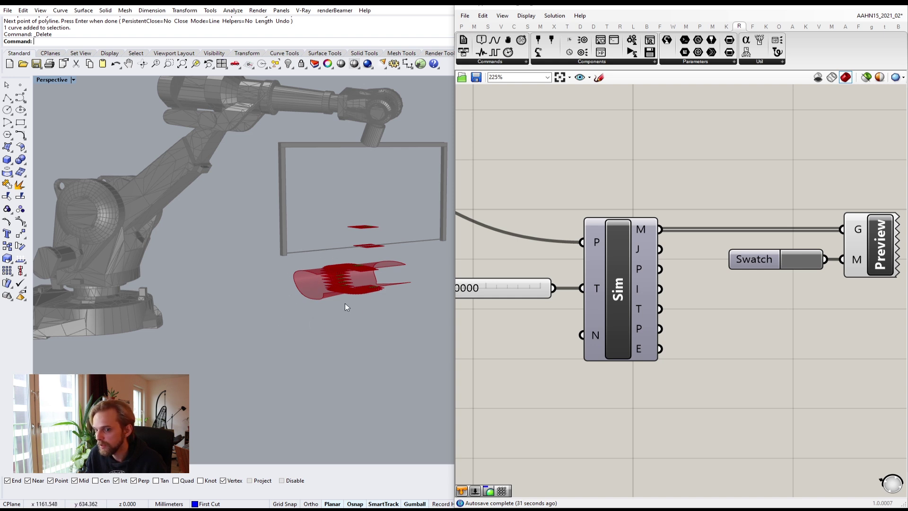
left_click(855, 8)
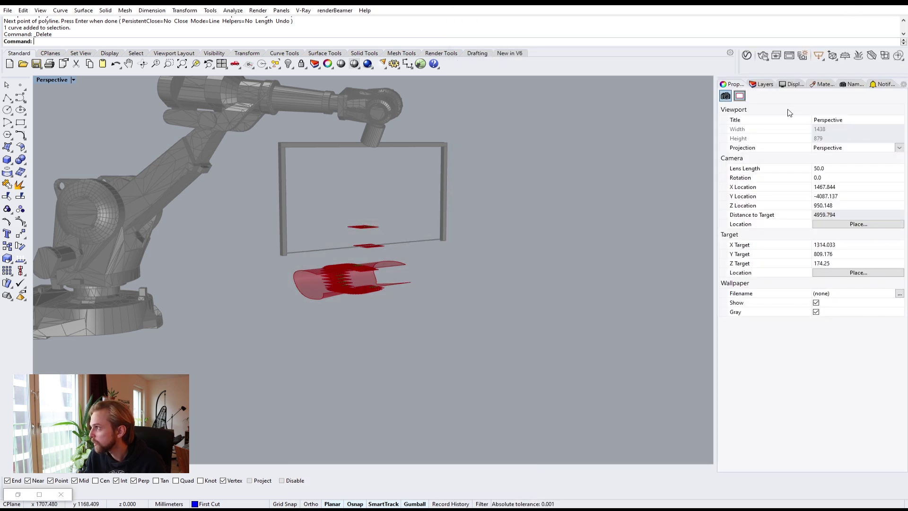
left_click(763, 84)
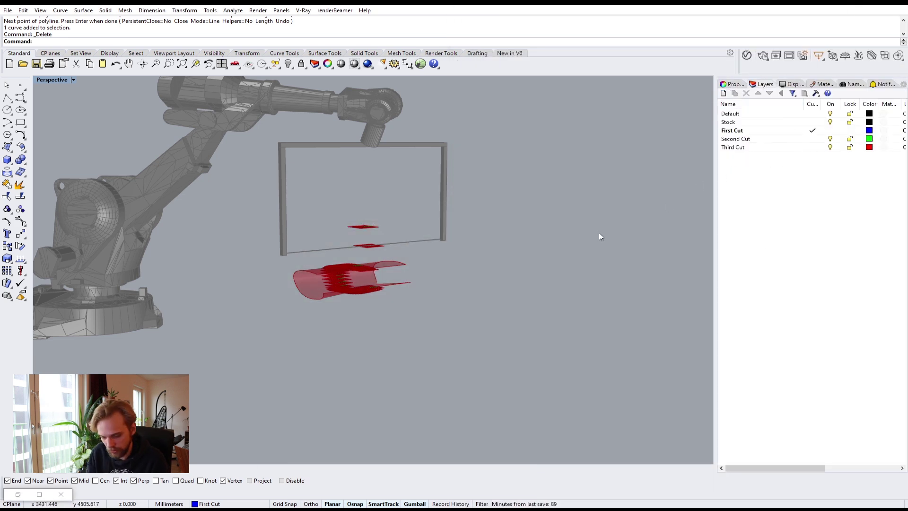
key("Return")
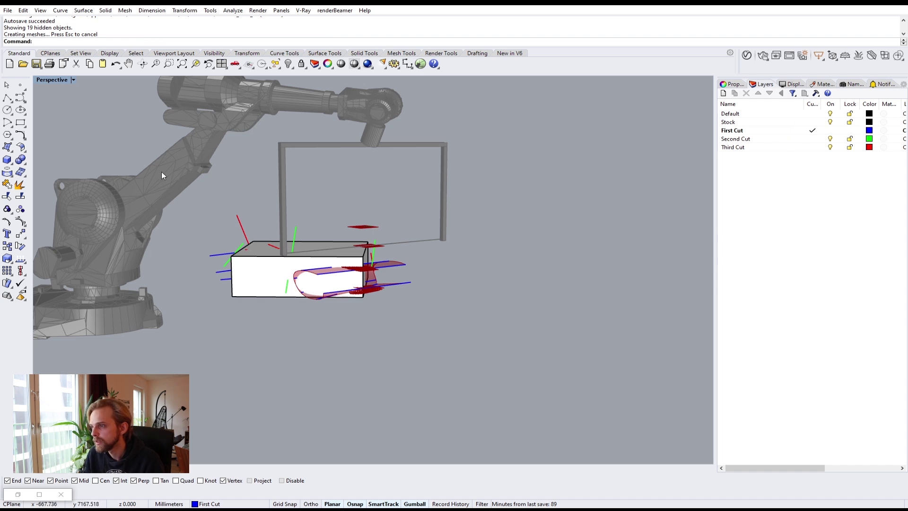
- Try moving the stock block and all cut curves along X towards the robot, and undo the move
left_click_drag(145, 172, 499, 374)
right_click_drag(331, 257, 428, 231)
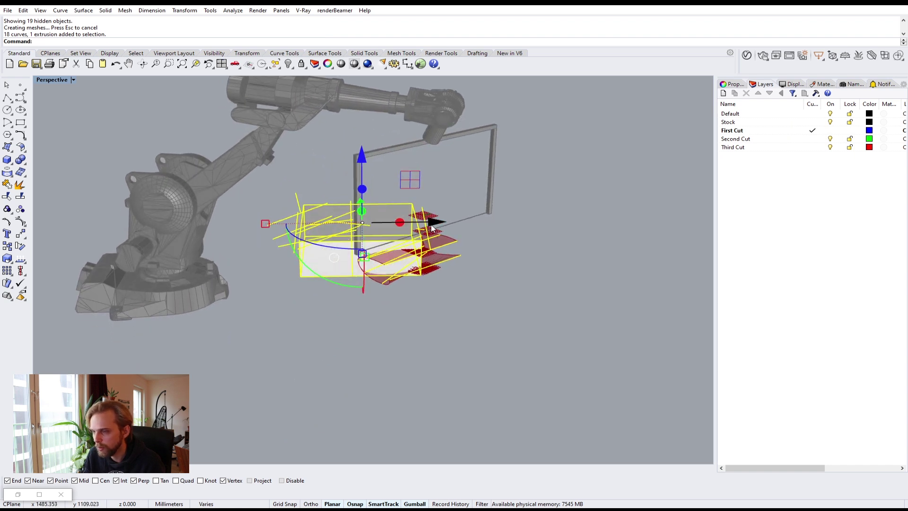
key("Escape")
left_click_drag(240, 174, 507, 313)
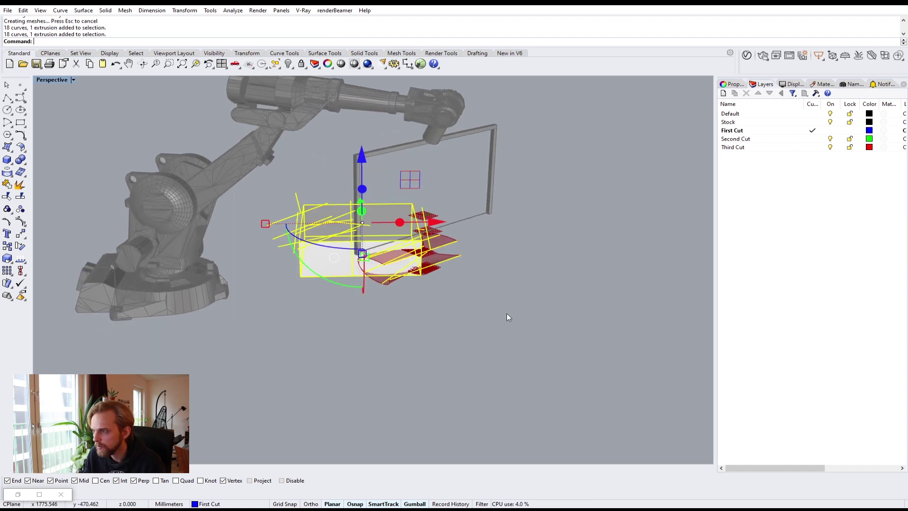
left_click_drag(423, 219, 409, 308)
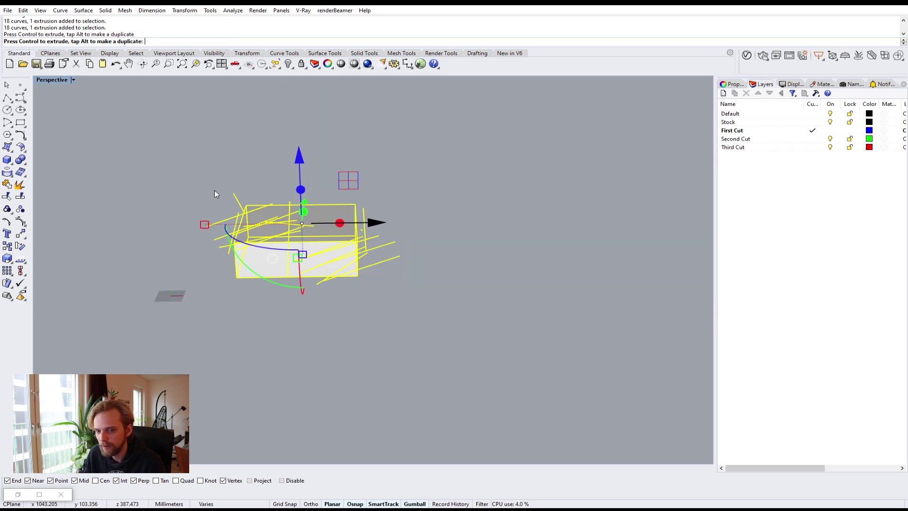
right_click_drag(279, 274, 288, 298)
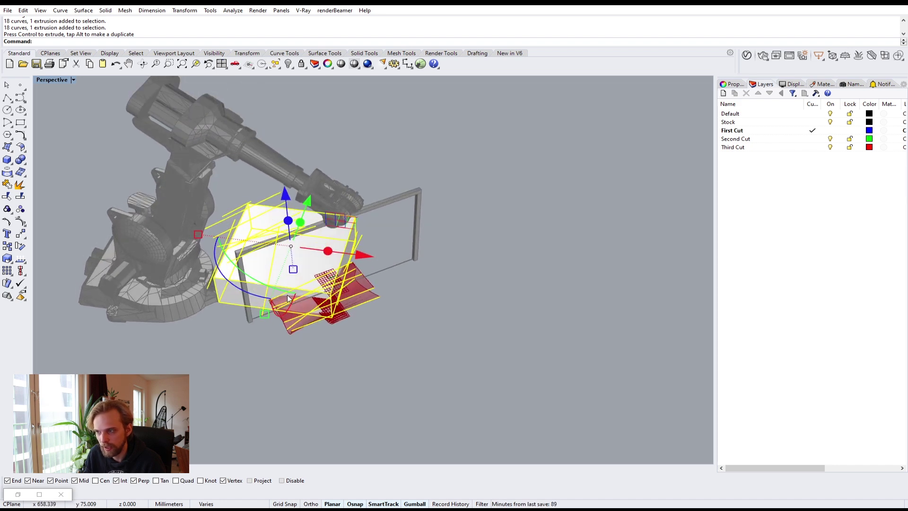
key("ctrl+z")
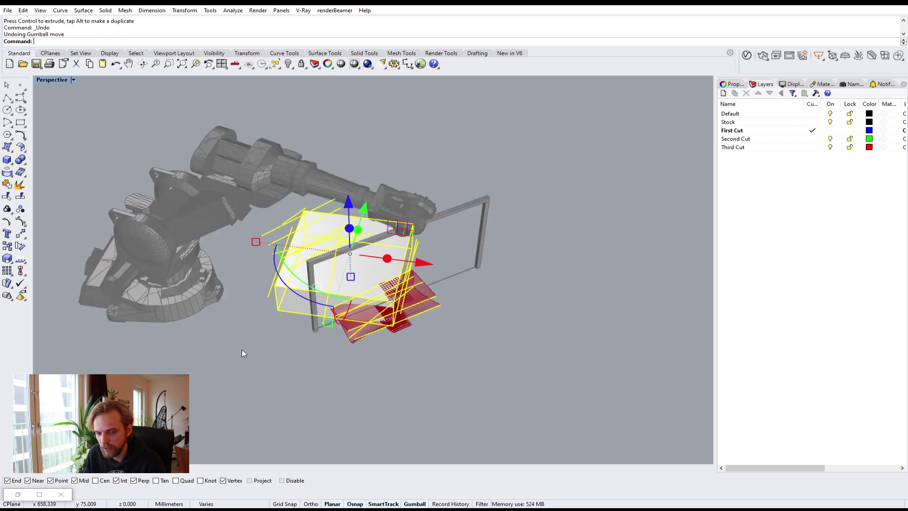
key("Escape")
right_click_drag(242, 350, 285, 298)
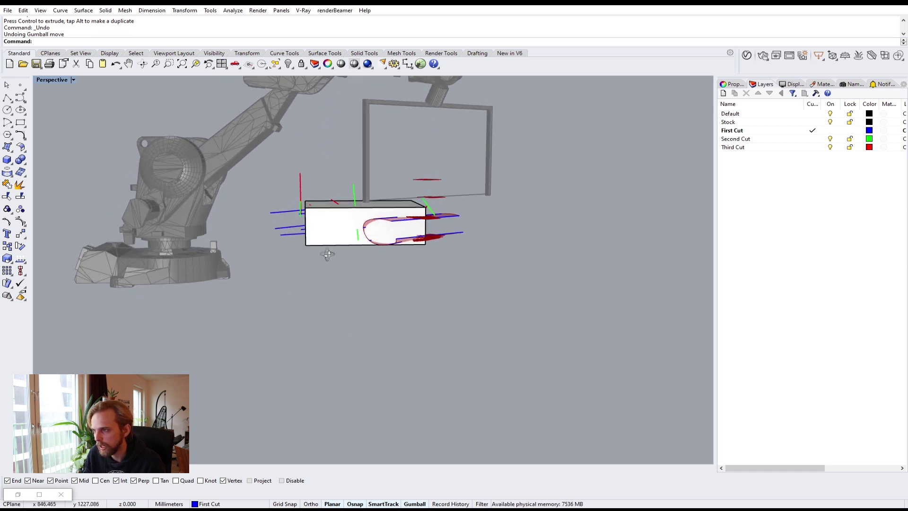
right_click_drag(324, 253, 319, 269)
scroll(318, 269, "up", 2)
left_click(8, 147)
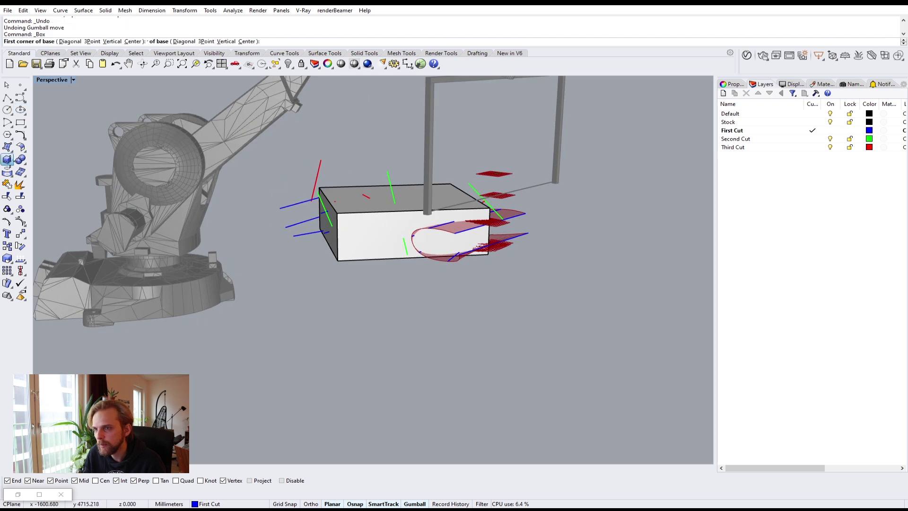
left_click(320, 229)
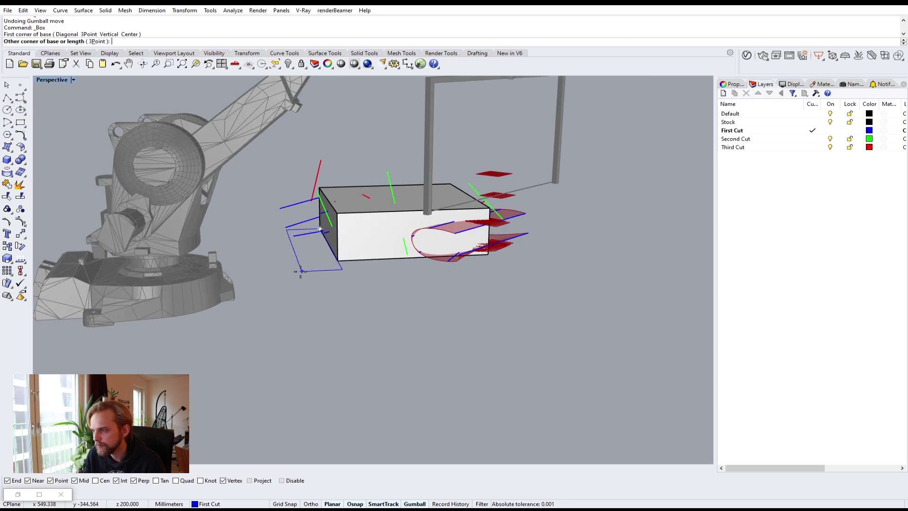
left_click(99, 41)
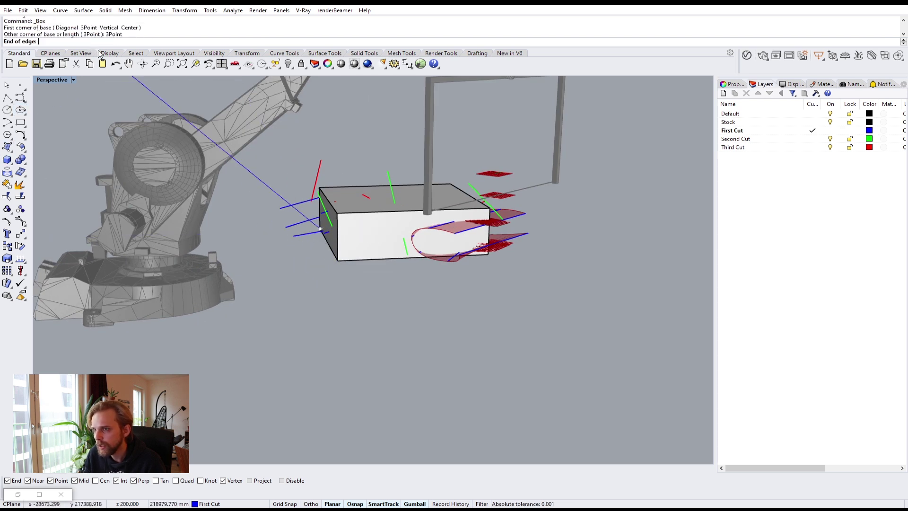
left_click(336, 260)
scroll(231, 303, "up", 3)
scroll(227, 331, "up", 3)
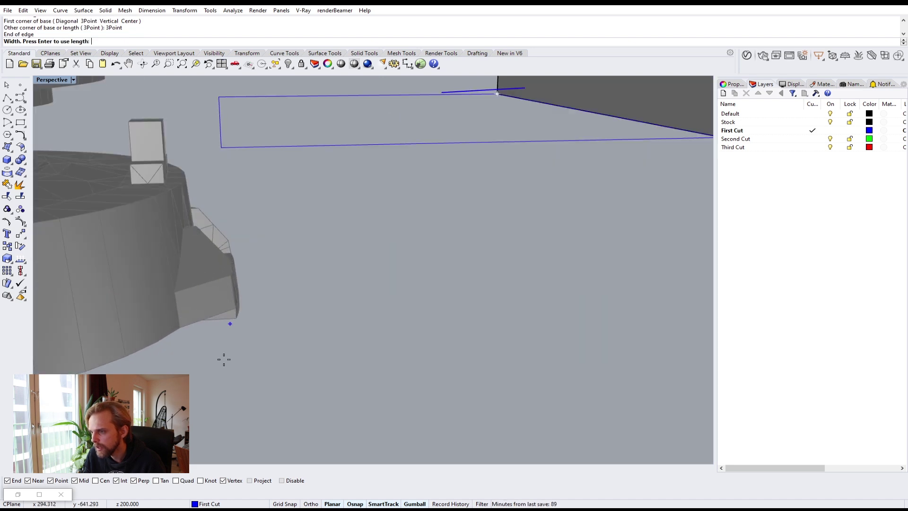
scroll(221, 374, "up", 3)
scroll(251, 379, "down", 5)
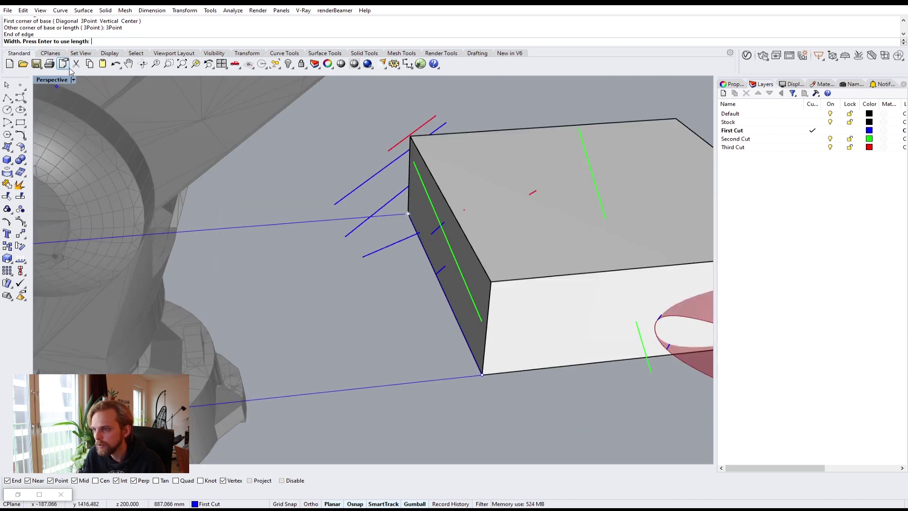
double_click(52, 80)
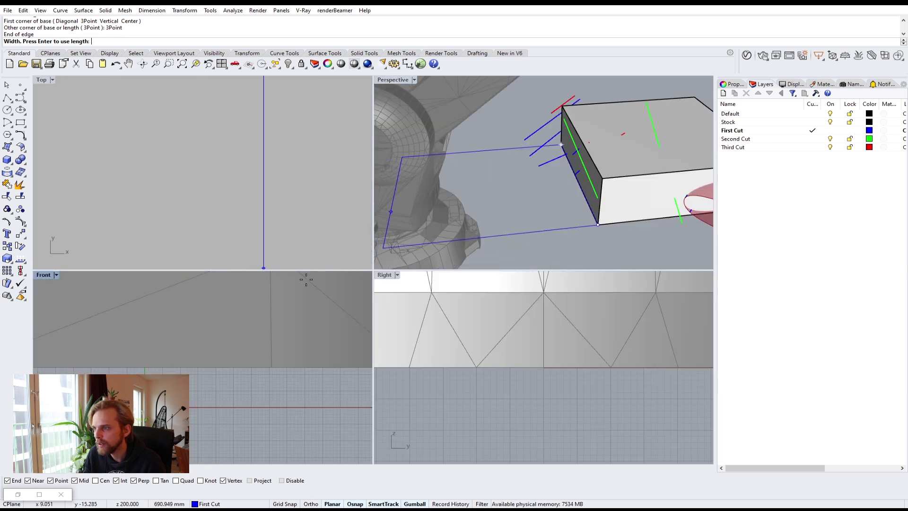
scroll(202, 315, "down", 6)
scroll(203, 316, "up", 6)
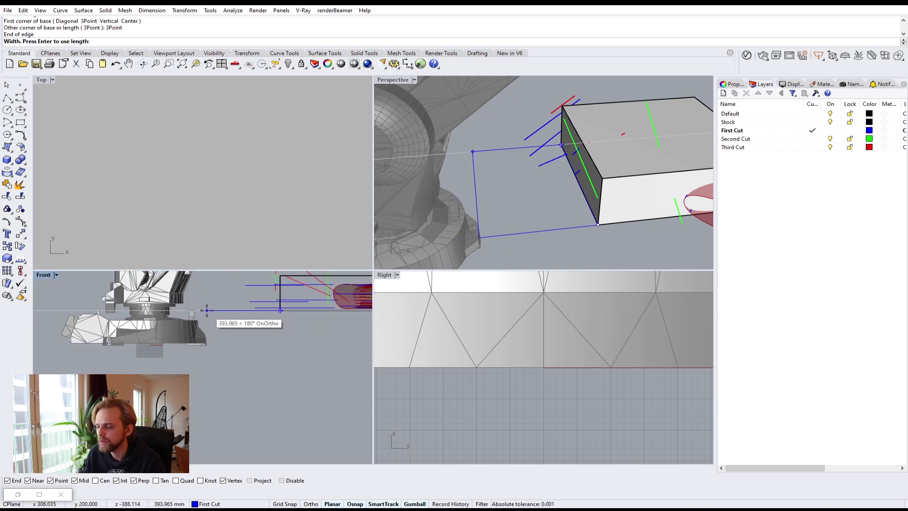
key("Escape")
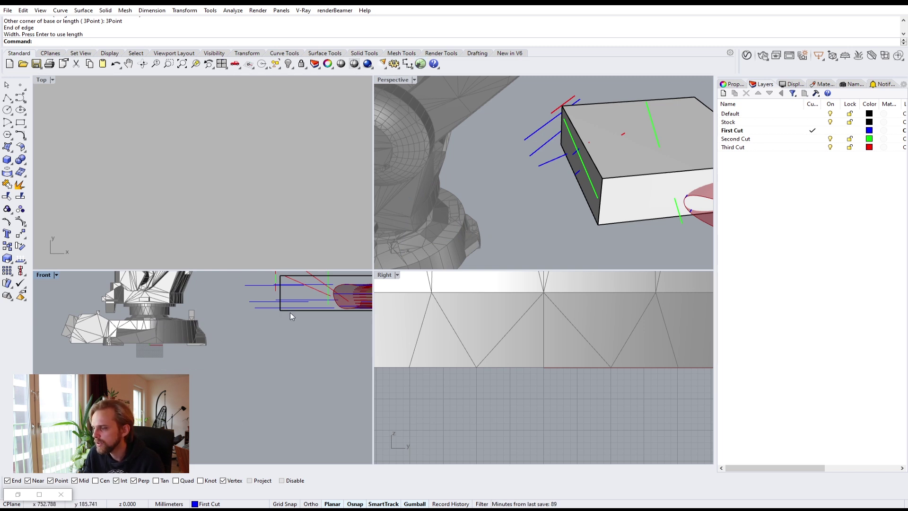
- Draw a vertical line in the Front view, running down from the stock block's lower corner nearest the robot
right_click_drag(290, 313, 238, 301)
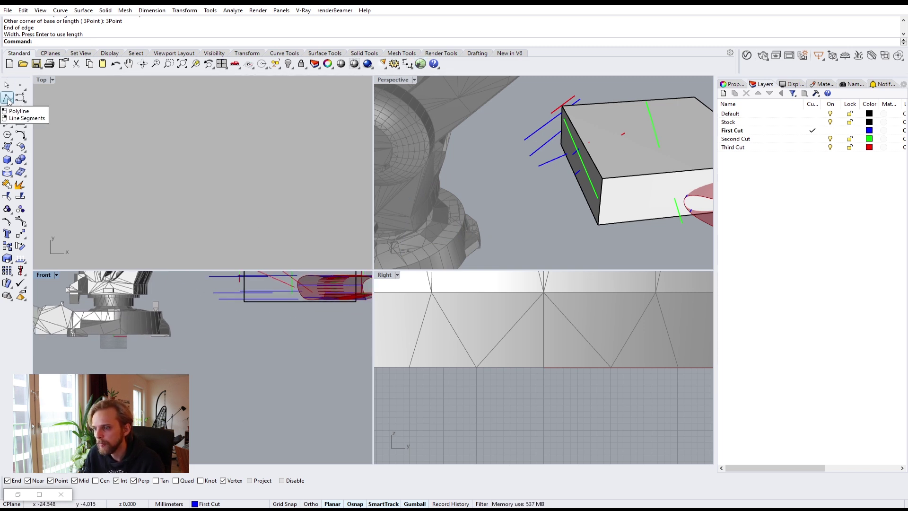
left_click(7, 98)
left_click(244, 301)
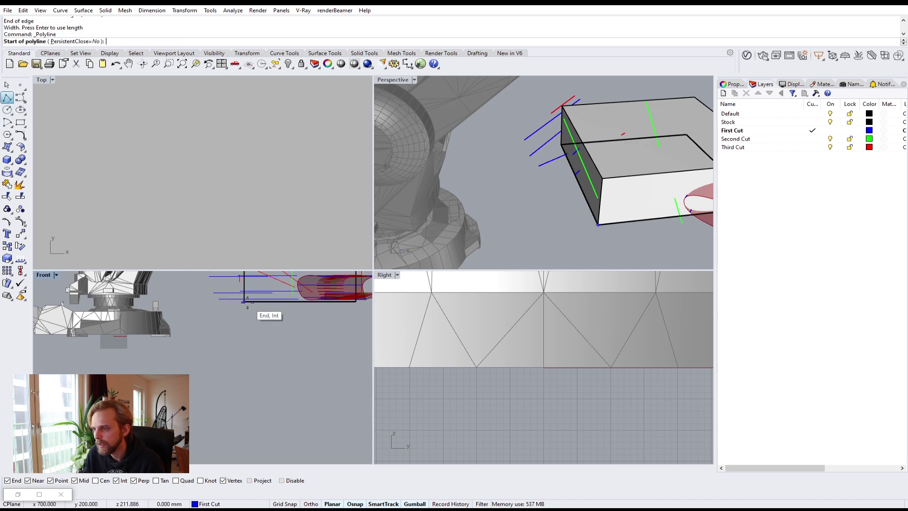
left_click(244, 349)
key("Return")
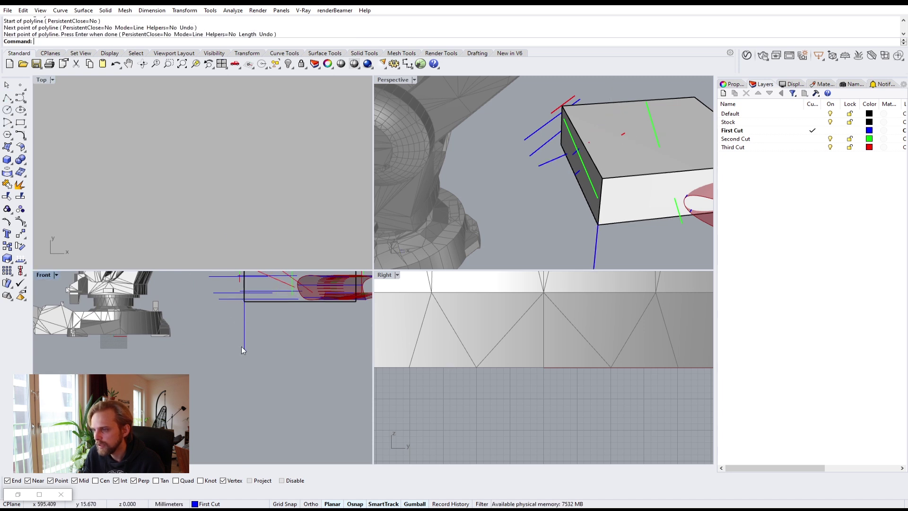
- Turn on the line's control points and move its lower end point vertically to elevation 0
left_click_drag(260, 355, 243, 359)
key("F10")
left_click(244, 350)
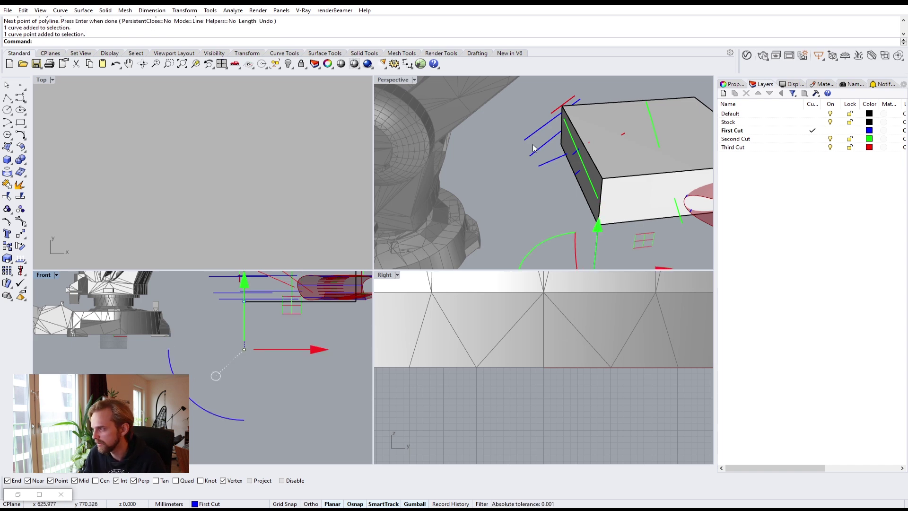
double_click(395, 79)
scroll(485, 330, "down", 5)
scroll(473, 345, "up", 4)
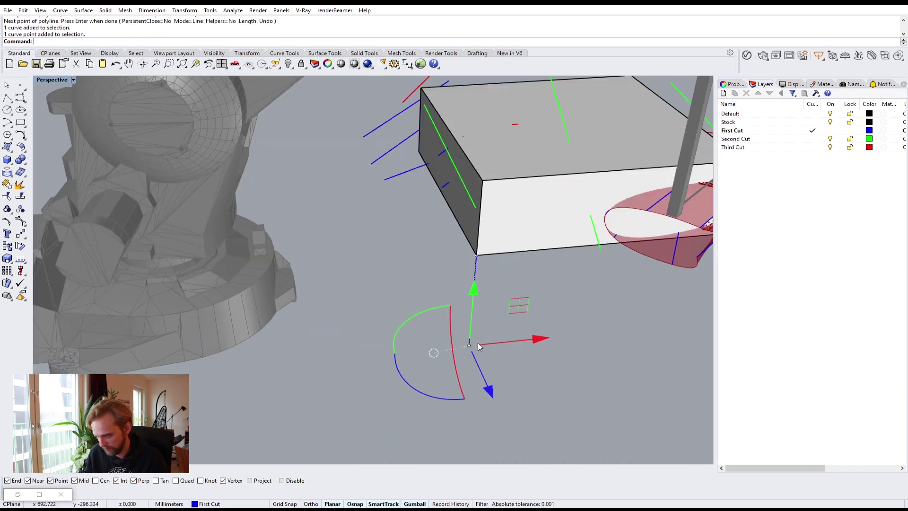
type("M")
key("Return")
type("v")
key("Return")
left_click(470, 345)
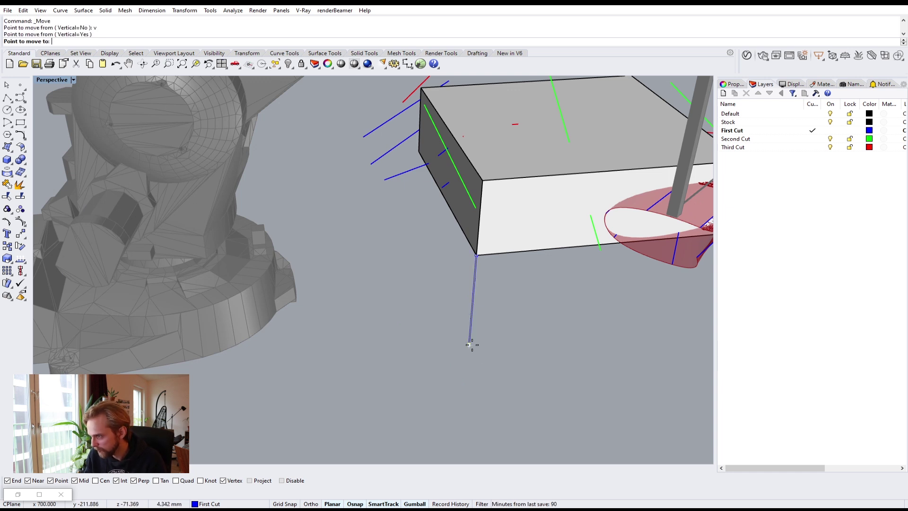
type("0")
key("Return")
key("Escape")
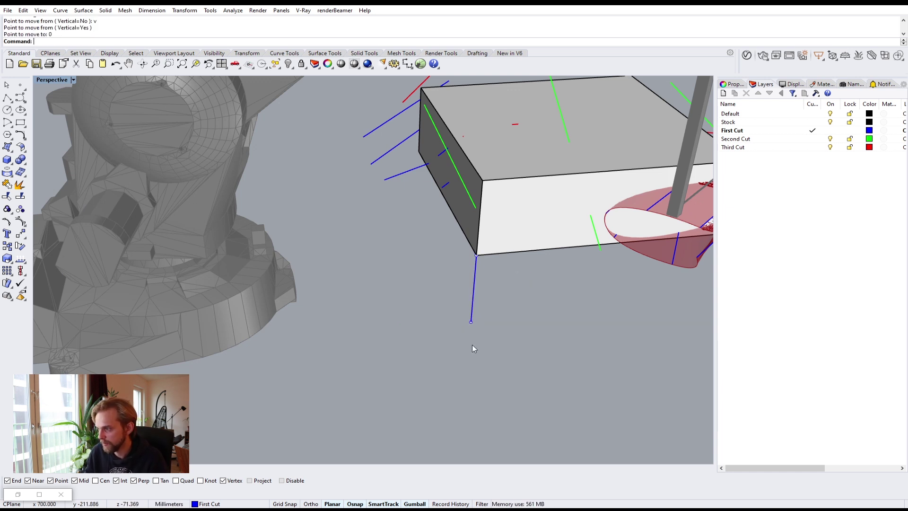
- Measure the vertical line's length, and delete the line
left_click(474, 290)
type("Length")
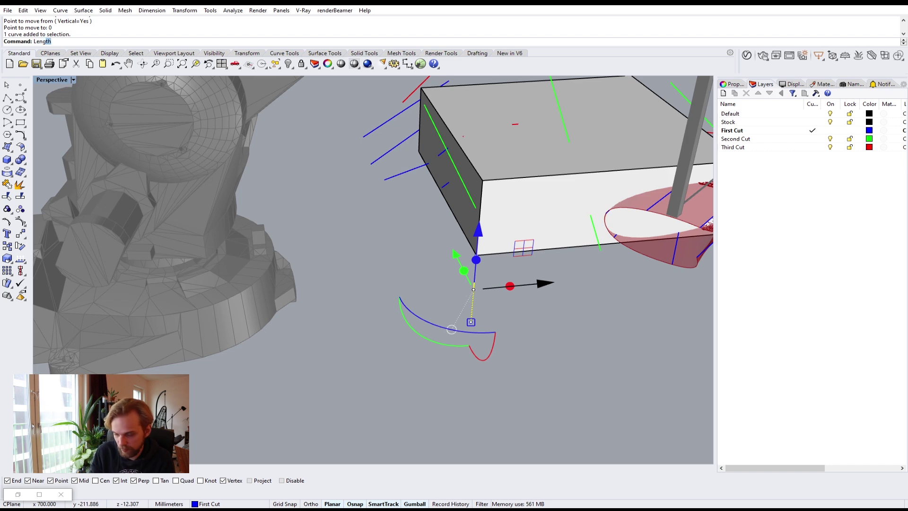
key("Return")
key("Escape")
left_click_drag(486, 282, 428, 269)
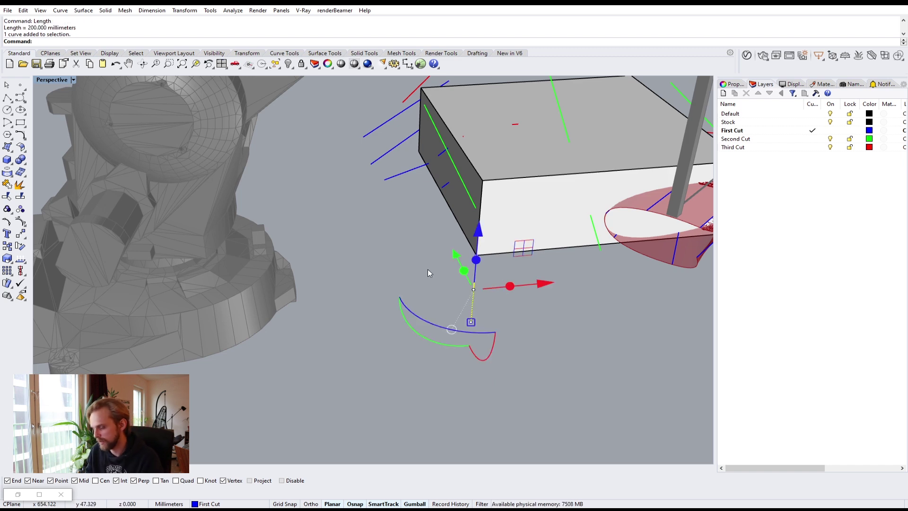
key("Delete")
- Examine the stock block's height and distance relative to the robot base from several angles
scroll(530, 236, "down", 5)
right_click_drag(526, 228, 498, 217)
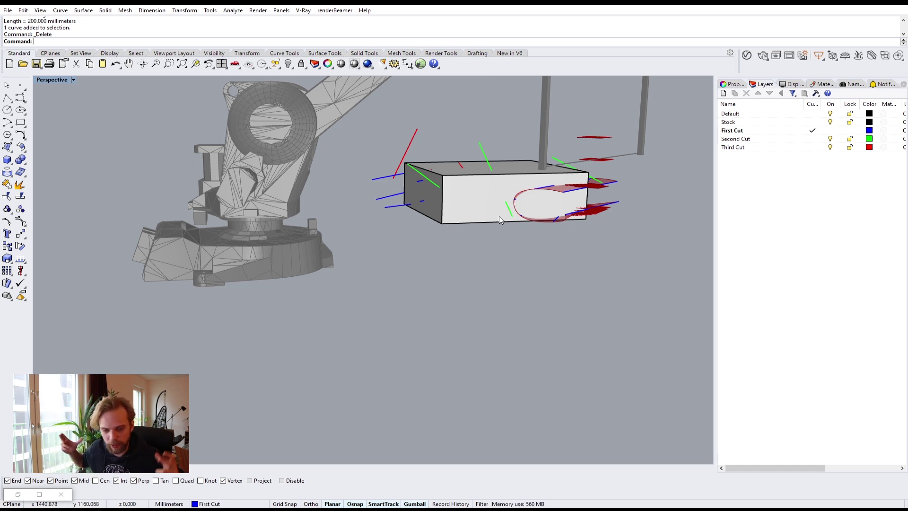
right_click_drag(499, 216, 443, 164)
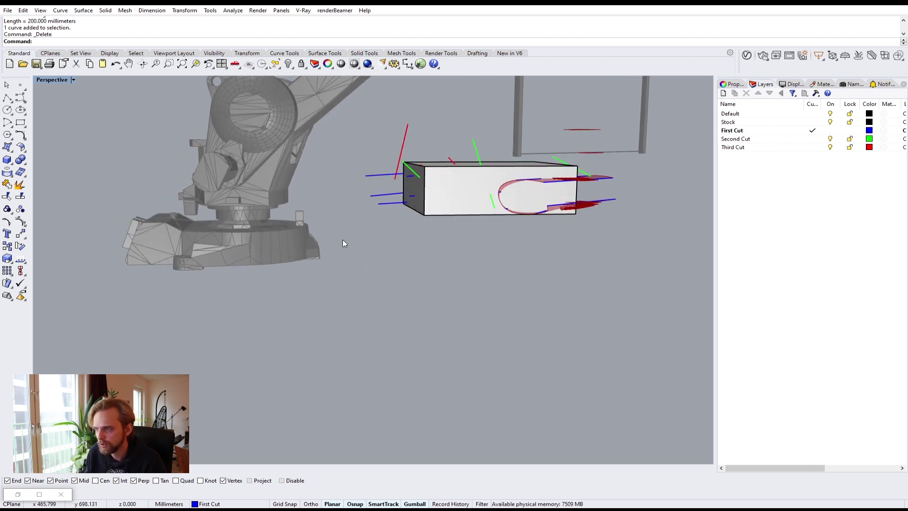
right_click_drag(342, 239, 298, 256)
scroll(298, 255, "up", 6)
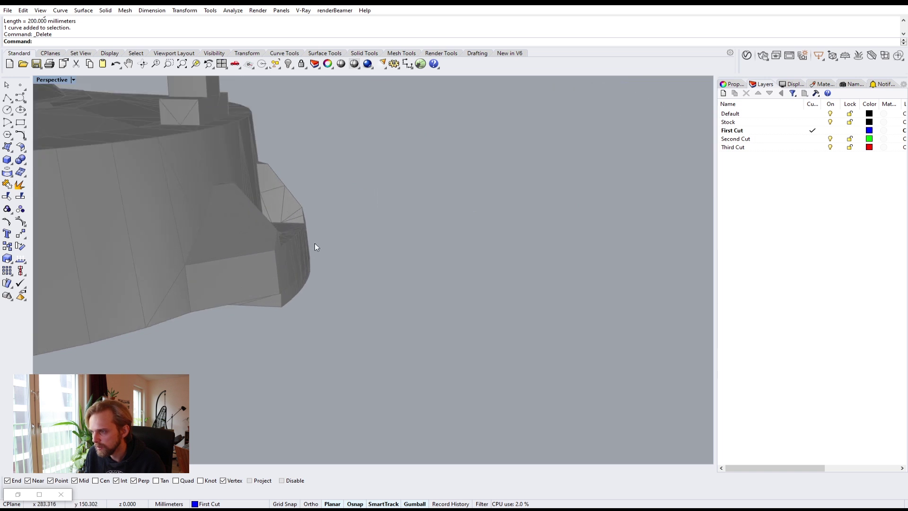
scroll(281, 276, "down", 7)
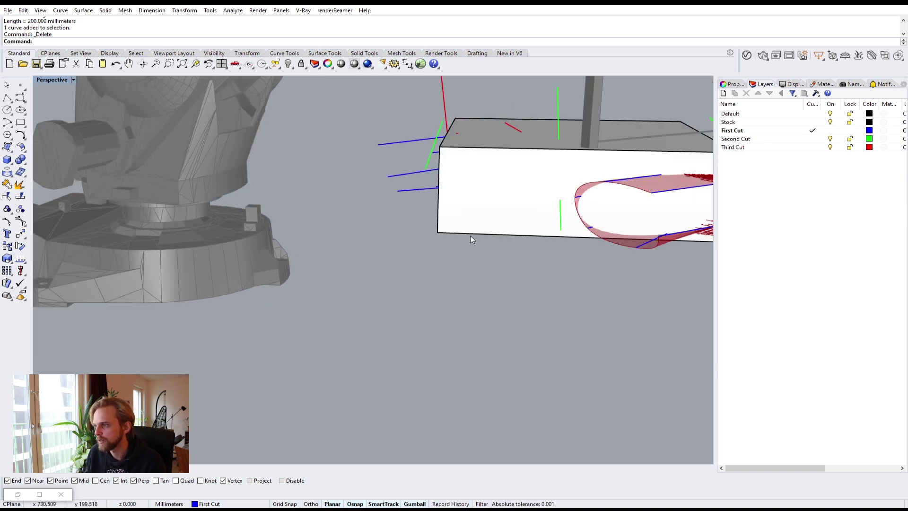
right_click_drag(472, 237, 487, 242)
scroll(488, 241, "down", 4)
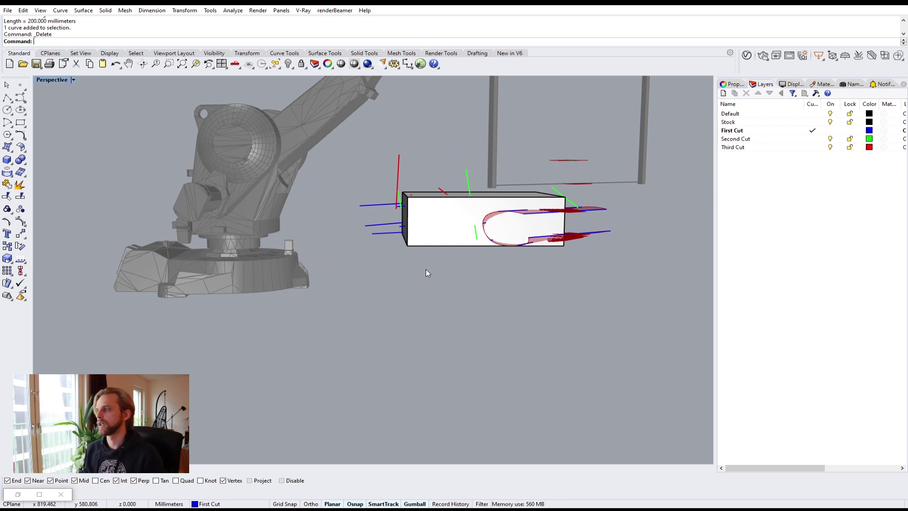
- Hide the stock block and all the cut curves around it
left_click_drag(334, 135, 686, 317)
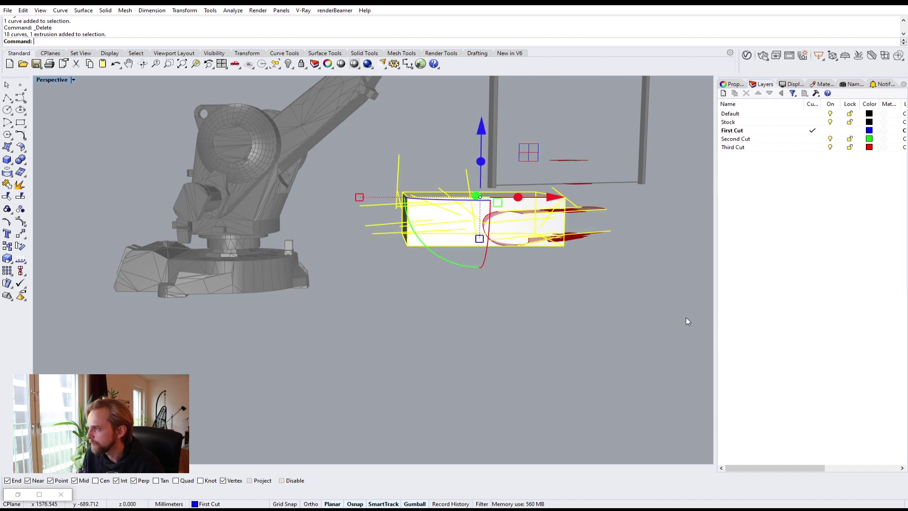
key("Escape")
left_click_drag(321, 125, 665, 314)
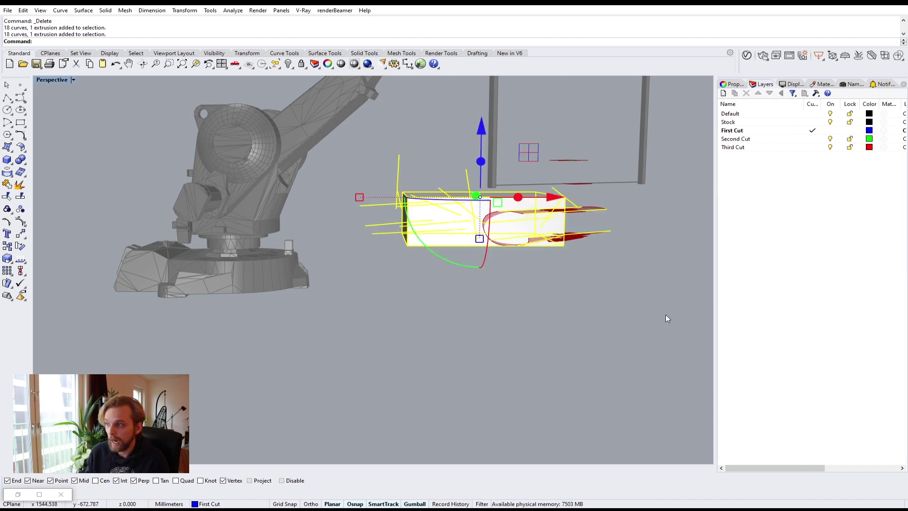
type("Hide")
key("Return")
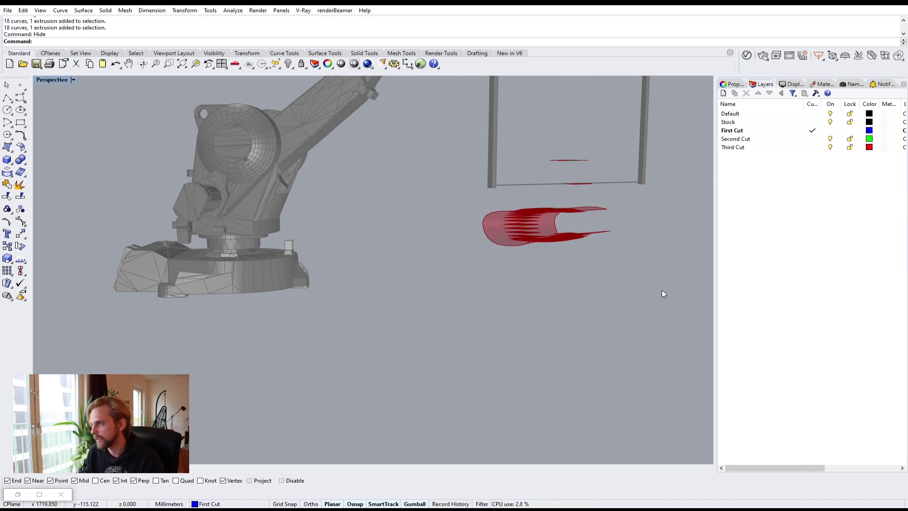
right_click_drag(661, 294, 611, 378)
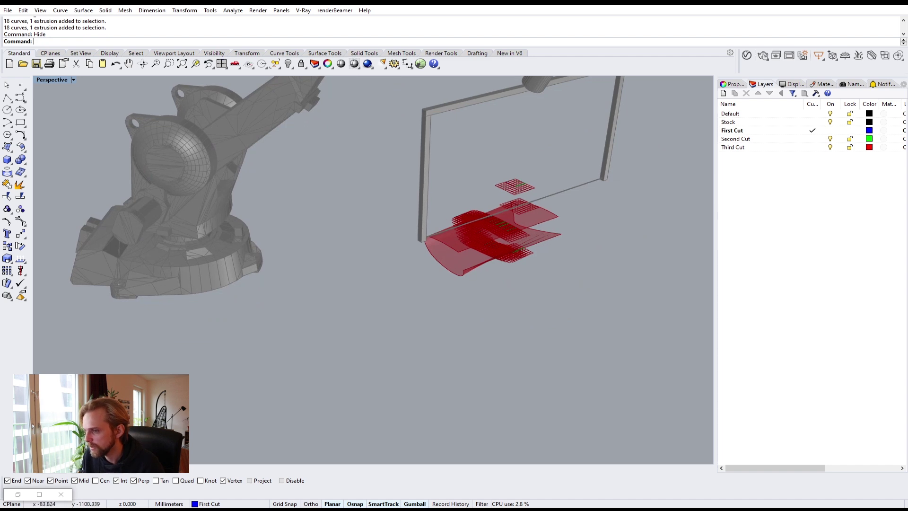
- Switch to Grasshopper and move the whole robot program and simulation component cluster further right, widening the gap after the incoming target wire's source
left_click(18, 494)
scroll(609, 223, "down", 6)
right_click_drag(597, 227, 699, 268)
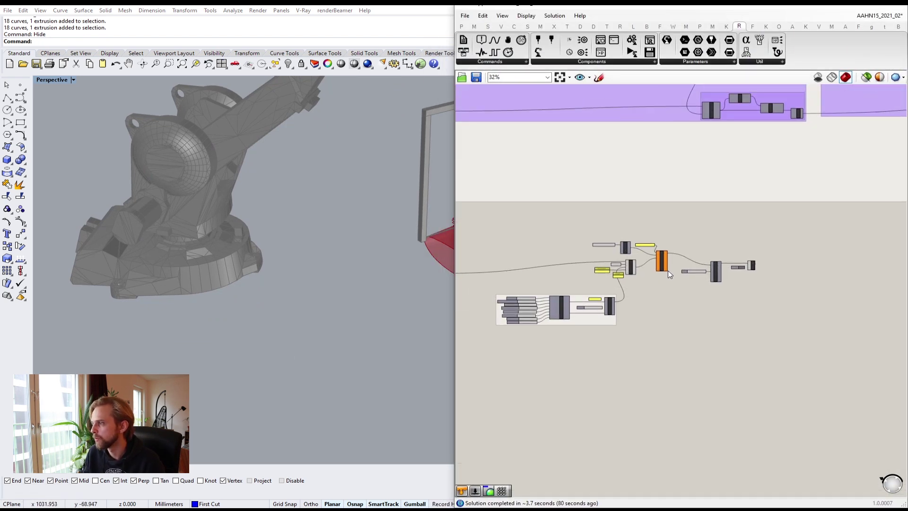
scroll(657, 241, "up", 6)
scroll(651, 302, "down", 7)
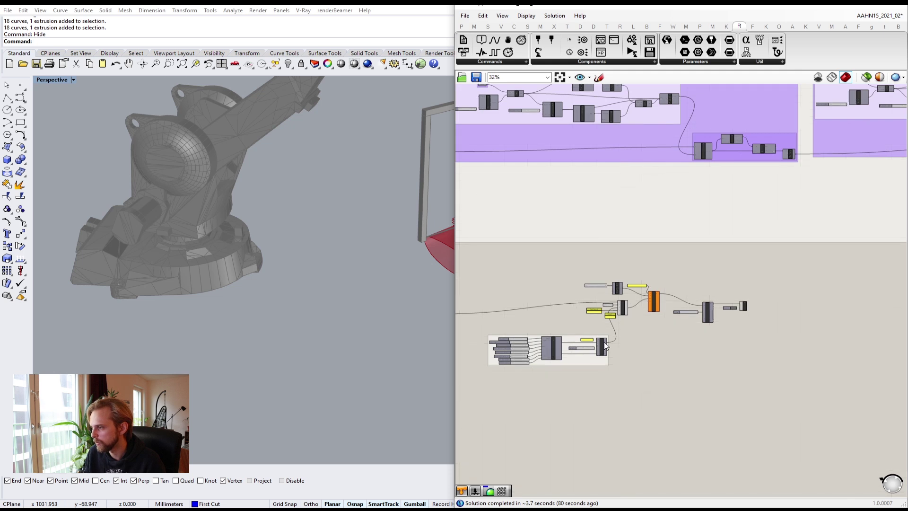
left_click_drag(811, 396, 470, 262)
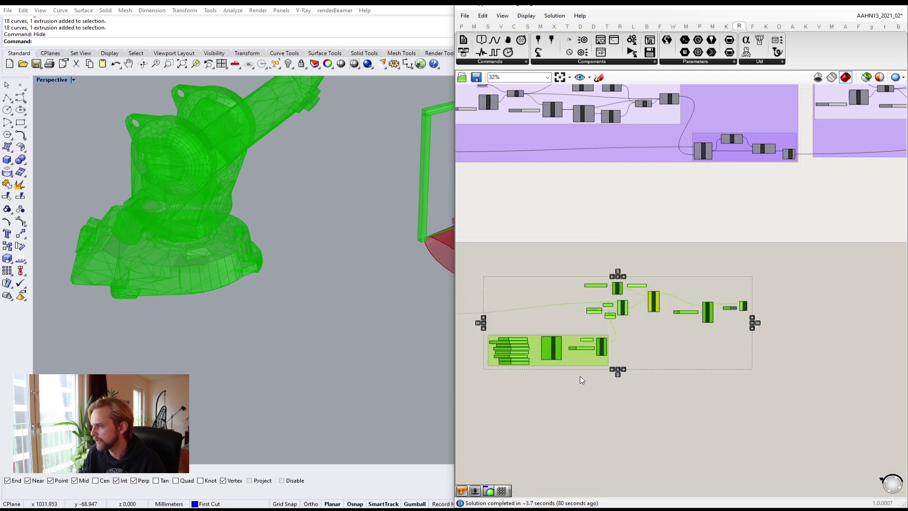
left_click_drag(574, 360, 637, 382)
left_click(519, 319)
right_click_drag(519, 319, 626, 290)
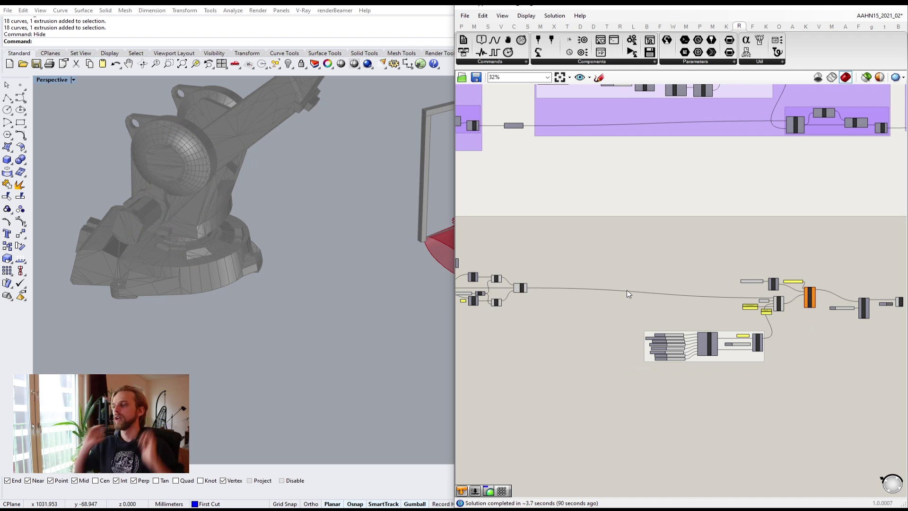
mouse_move(637, 288)
right_mouse_down()
mouse_move(675, 298)
mouse_move(634, 294)
right_mouse_up()
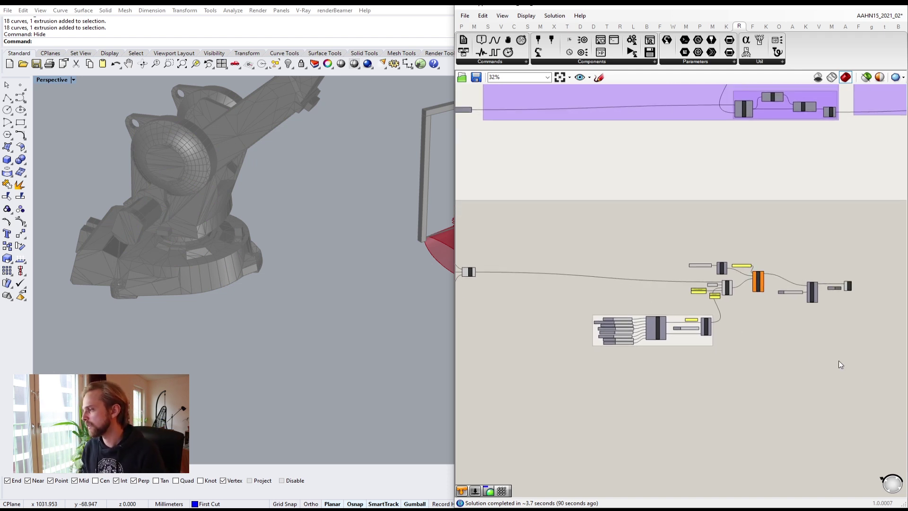
left_click_drag(878, 375, 548, 237)
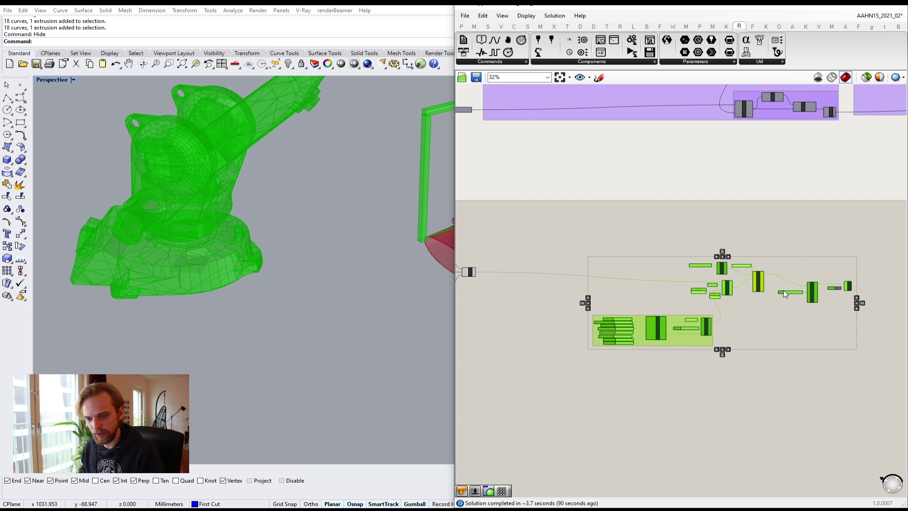
left_click_drag(692, 341, 779, 319)
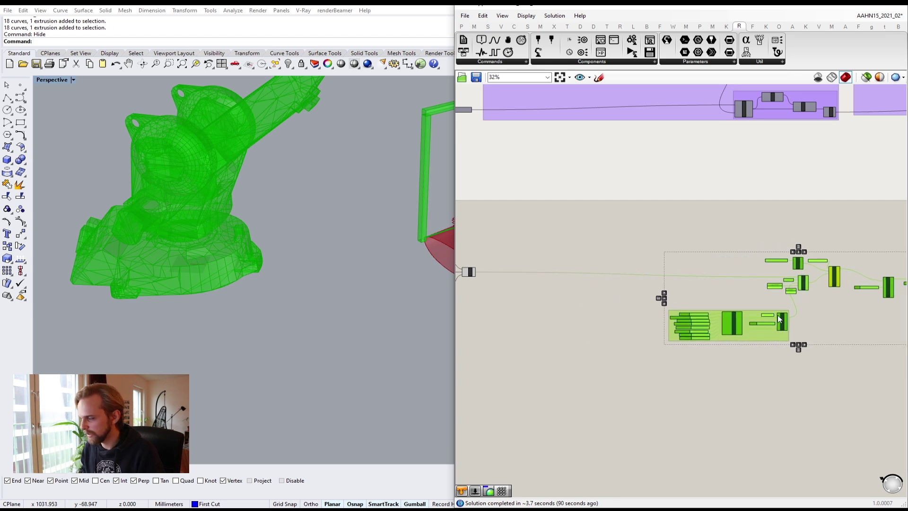
- Delete the Merge component that combines the outputs of the two Move components
left_click(691, 289)
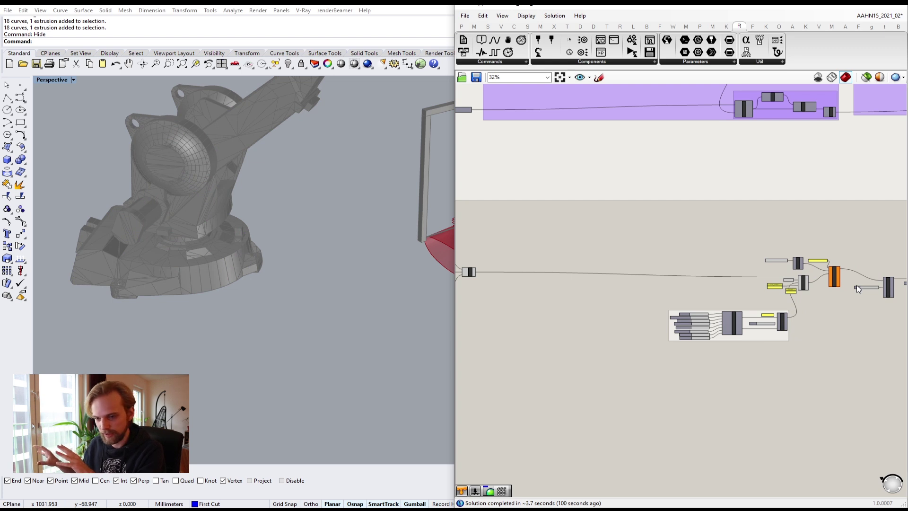
scroll(631, 274, "up", 6)
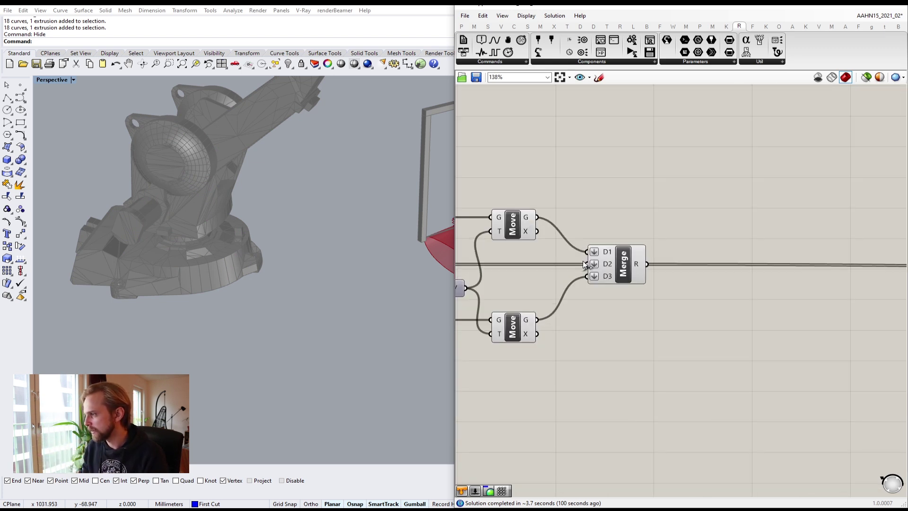
left_click_drag(648, 259, 645, 268)
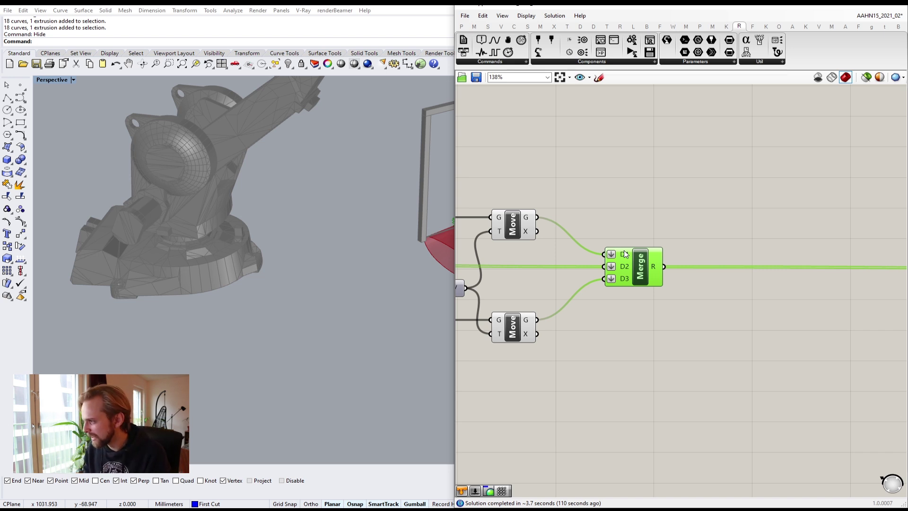
key("Delete")
- Examine the two Move components in the definition and the cutting planes previewed on the red surface
scroll(625, 252, "down", 5)
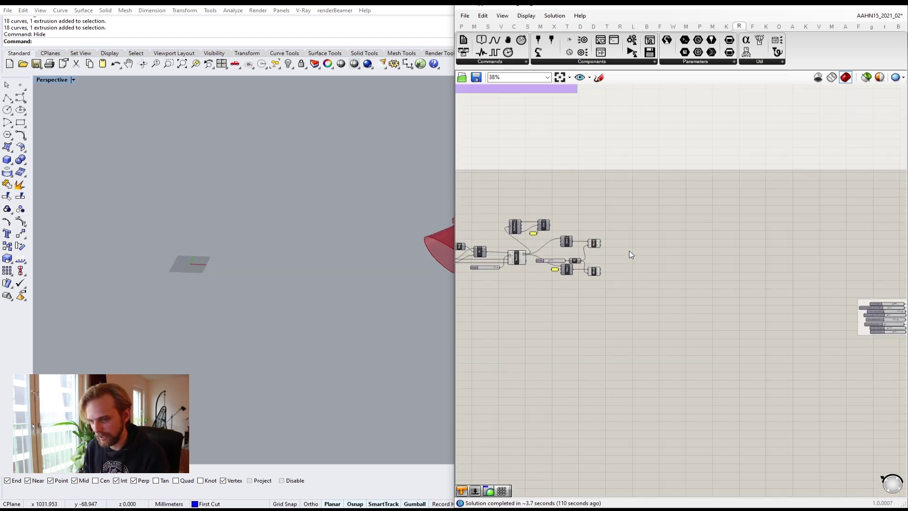
scroll(816, 248, "up", 7)
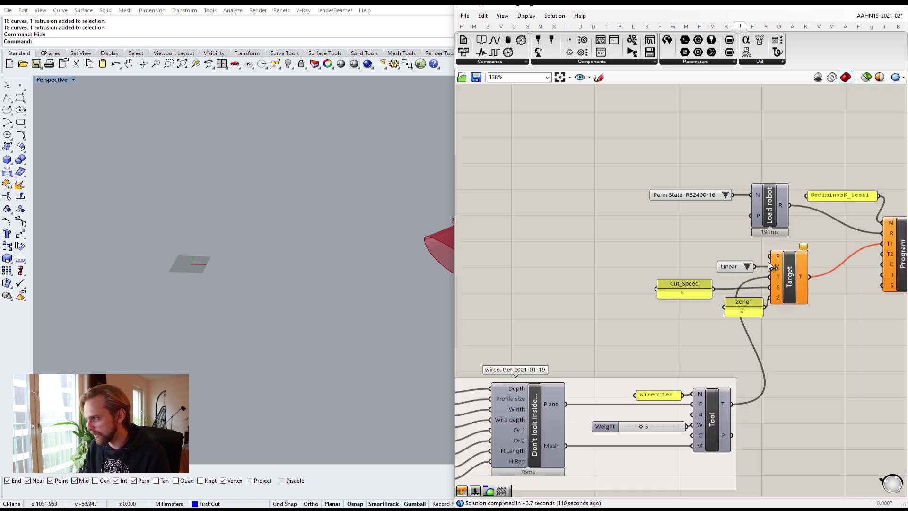
scroll(752, 254, "down", 5)
right_click_drag(568, 259, 750, 256)
scroll(745, 254, "down", 3)
right_click_drag(503, 248, 628, 257)
scroll(628, 257, "up", 4)
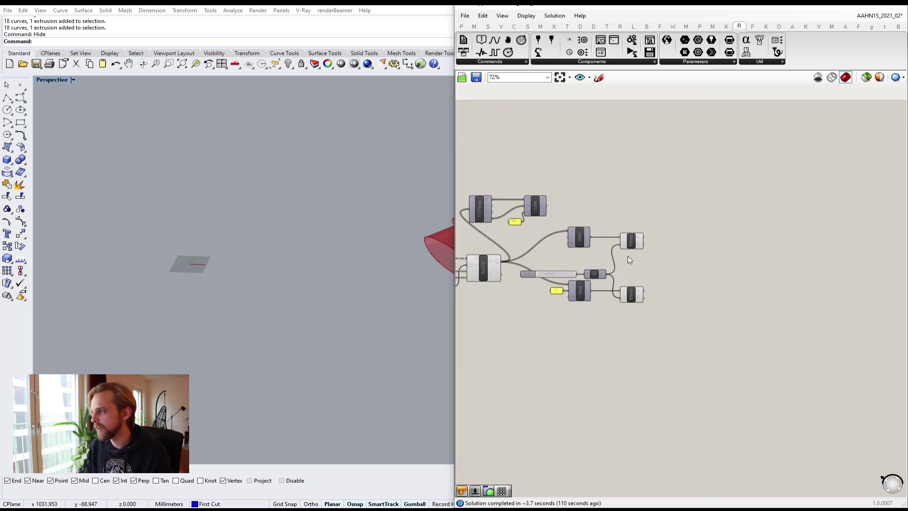
right_click_drag(351, 241, 135, 255, "shift")
scroll(288, 223, "up", 2)
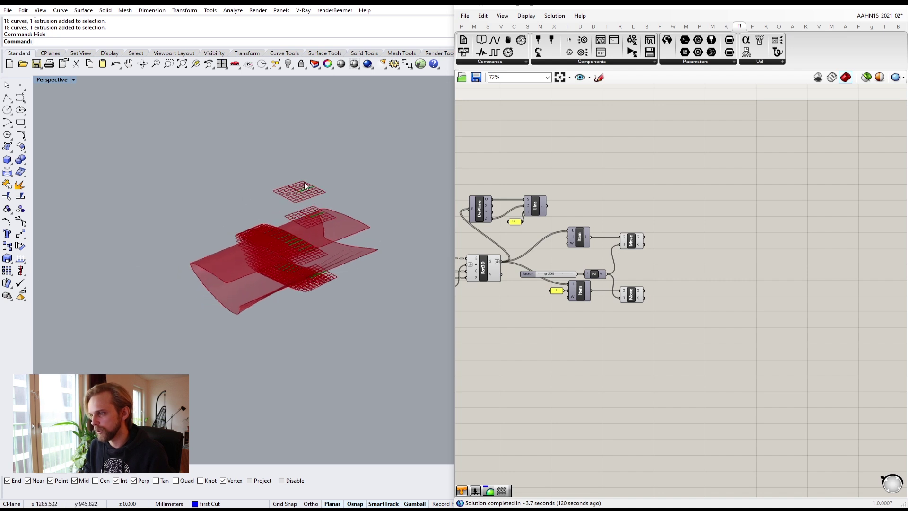
scroll(650, 230, "up", 2)
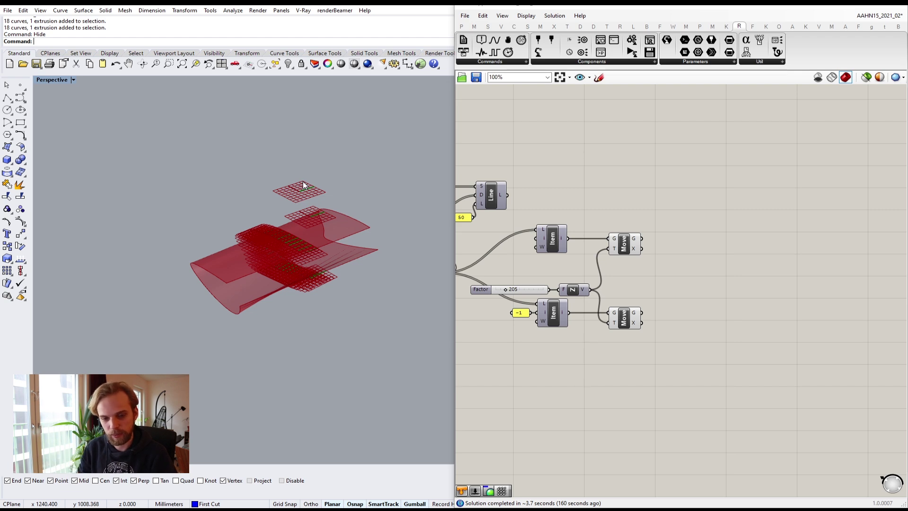
- Examine the robot program section, especially how the Target component feeds the Program component's T1 and T2 inputs
scroll(603, 170, "down", 5)
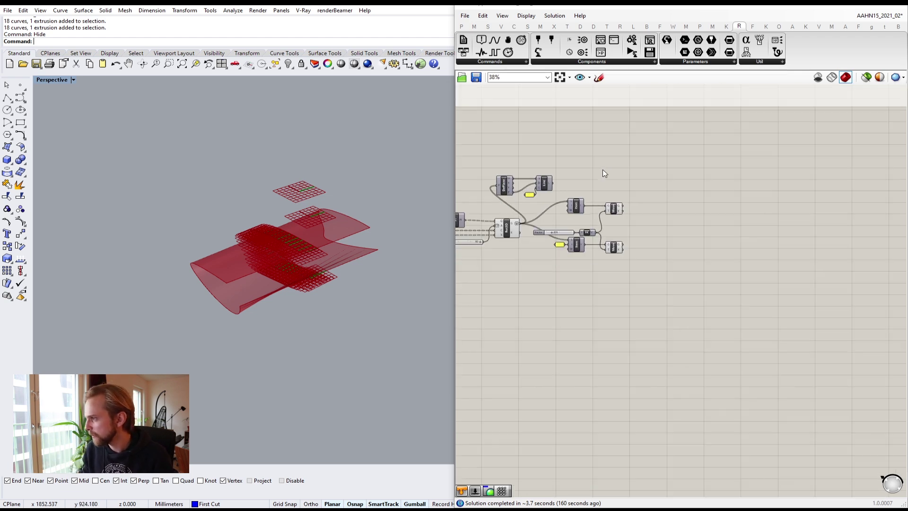
scroll(379, 208, "down", 5)
scroll(748, 234, "up", 5)
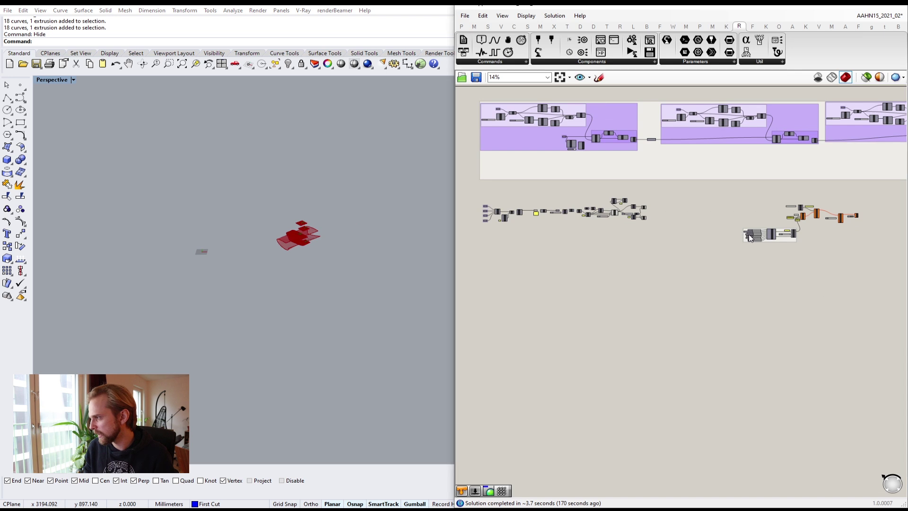
right_click_drag(732, 236, 740, 233)
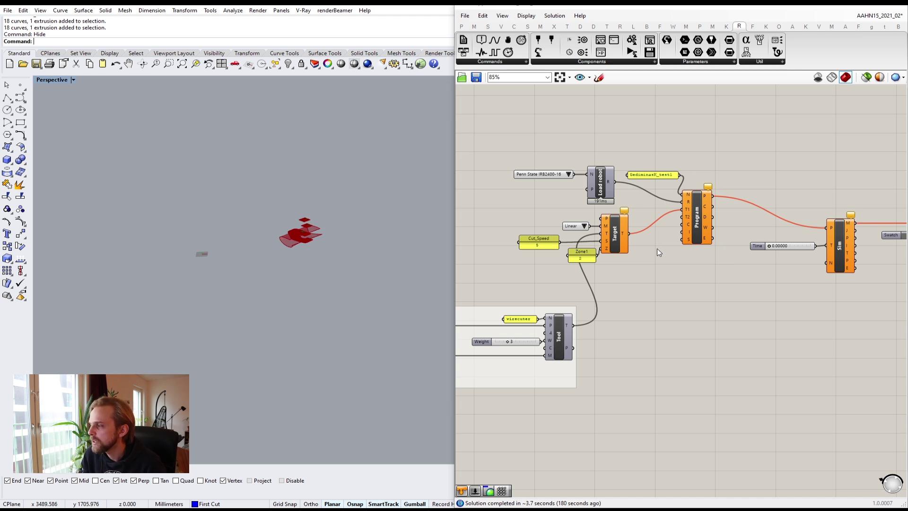
left_click_drag(682, 209, 664, 226)
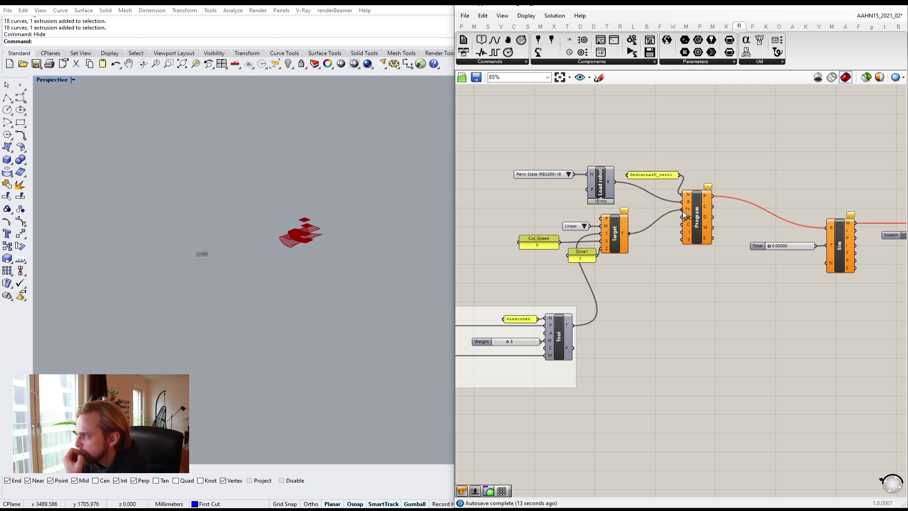
left_click_drag(683, 211, 685, 210)
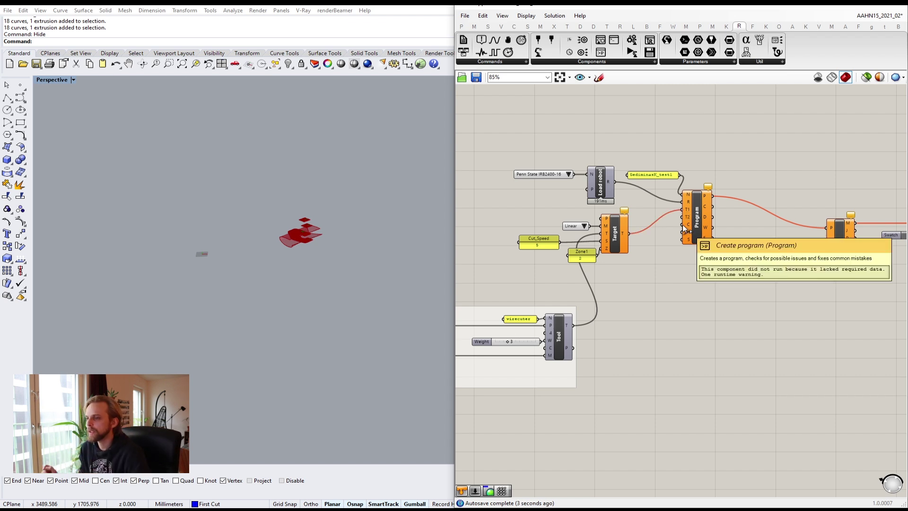
scroll(639, 251, "down", 3)
right_click_drag(577, 319, 737, 335)
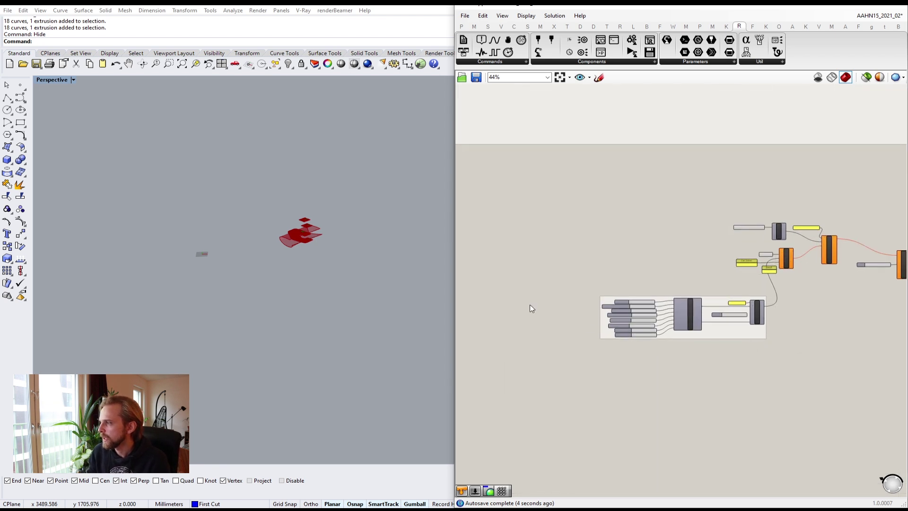
right_click_drag(531, 305, 704, 307)
right_click_drag(653, 279, 545, 277)
right_click_drag(722, 274, 664, 272)
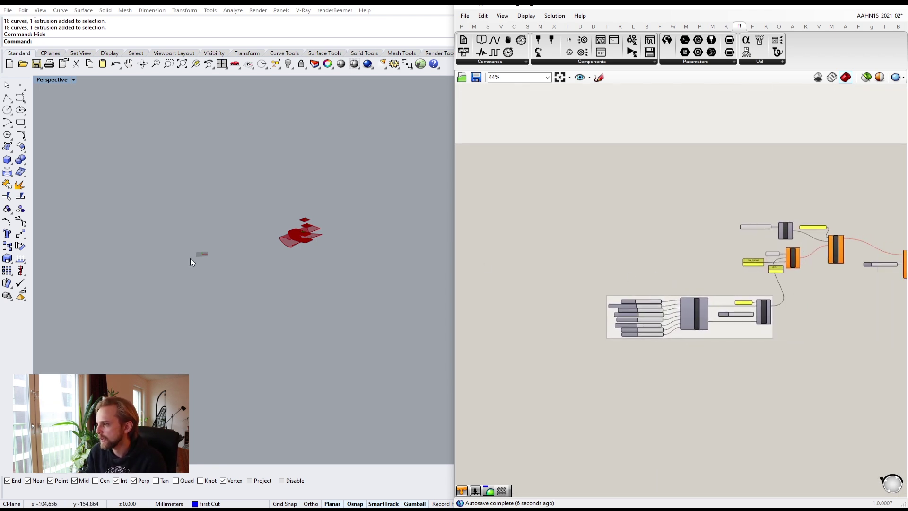
- In Rhino, draw a 10 by 10 mm rectangle with its first corner at the origin
right_click_drag(190, 258, 215, 271)
right_click_drag(142, 185, 207, 278)
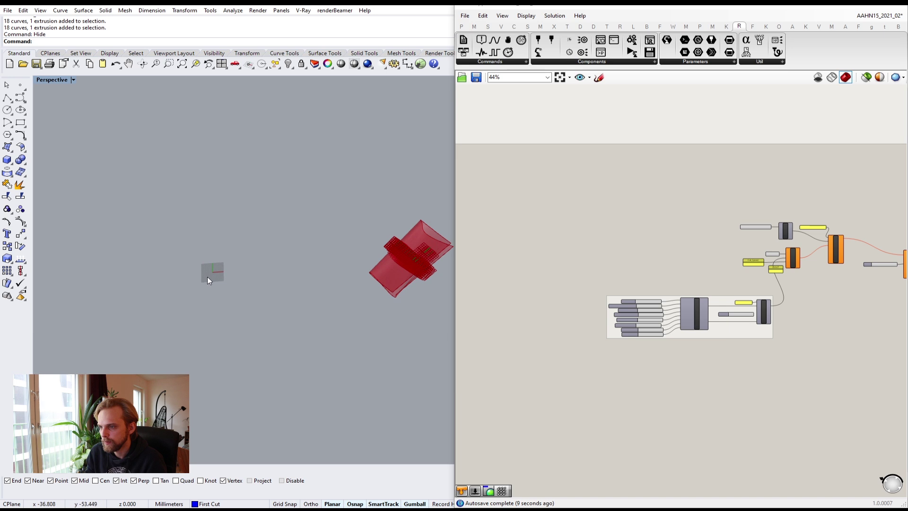
left_click(20, 122)
scroll(208, 270, "up", 5)
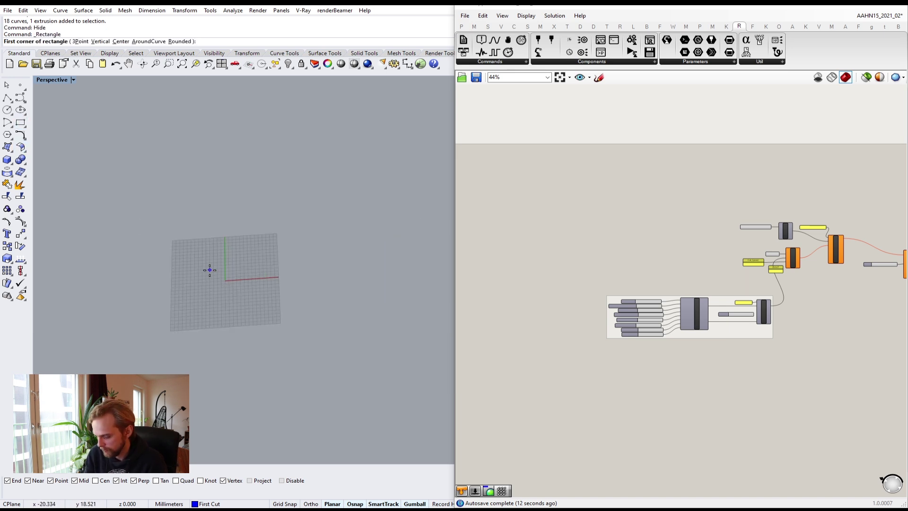
left_click(210, 270)
type("10")
key("Return")
type("10")
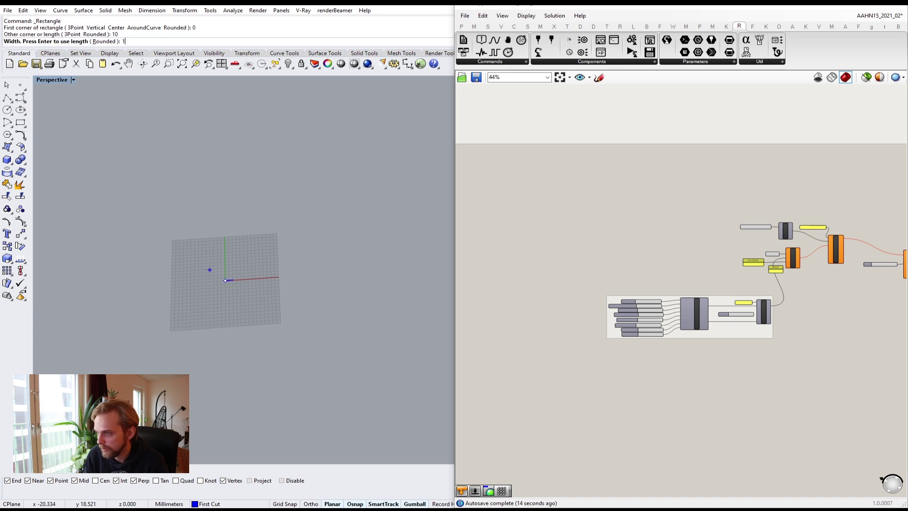
key("Return")
scroll(256, 278, "up", 9)
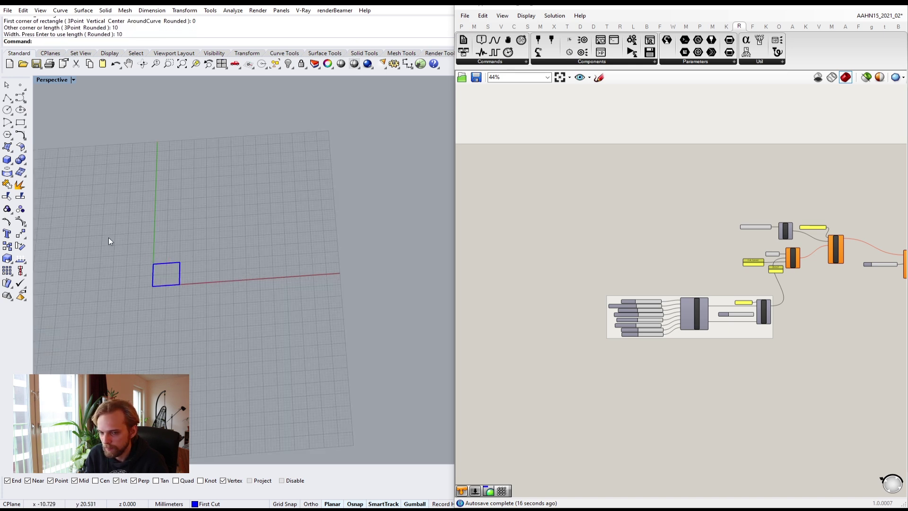
- Enlarge the rectangle uniformly about its centre
left_click_drag(107, 233, 222, 339)
scroll(154, 274, "up", 3)
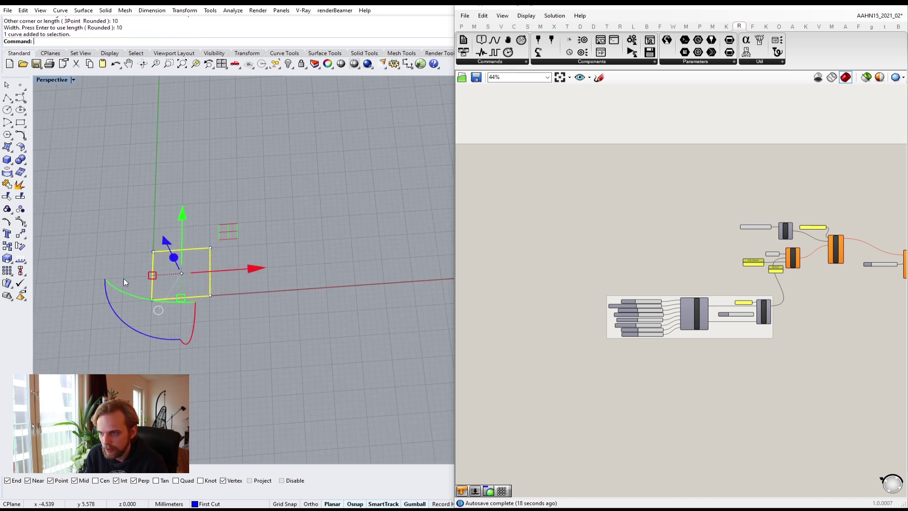
scroll(100, 278, "down", 5)
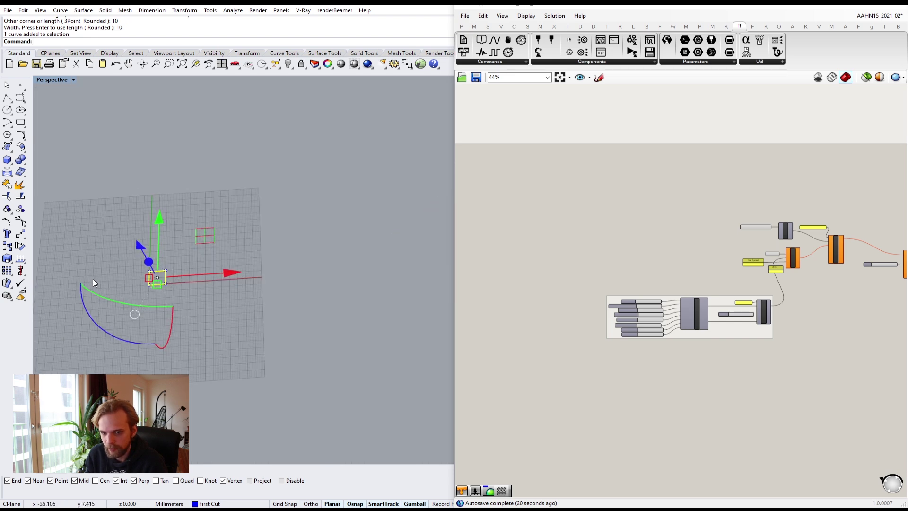
scroll(93, 279, "up", 8)
left_click(295, 277)
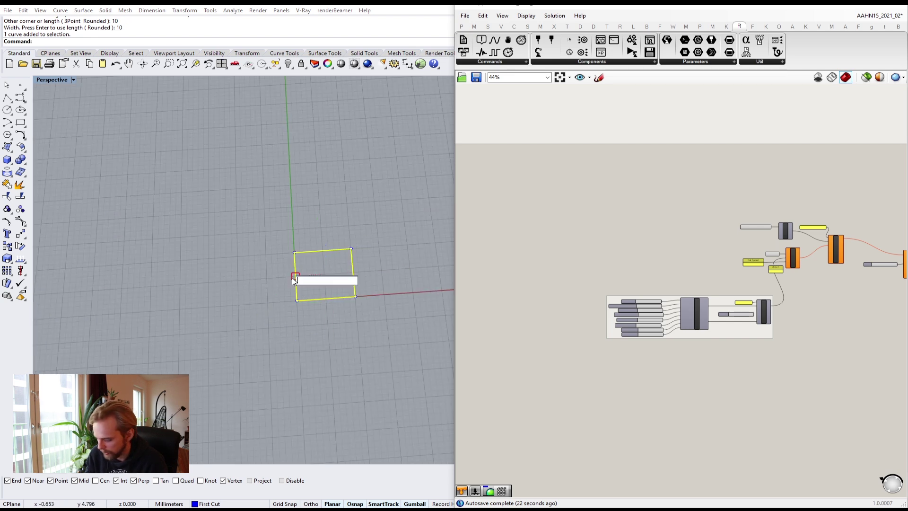
key("Return")
scroll(329, 300, "down", 8)
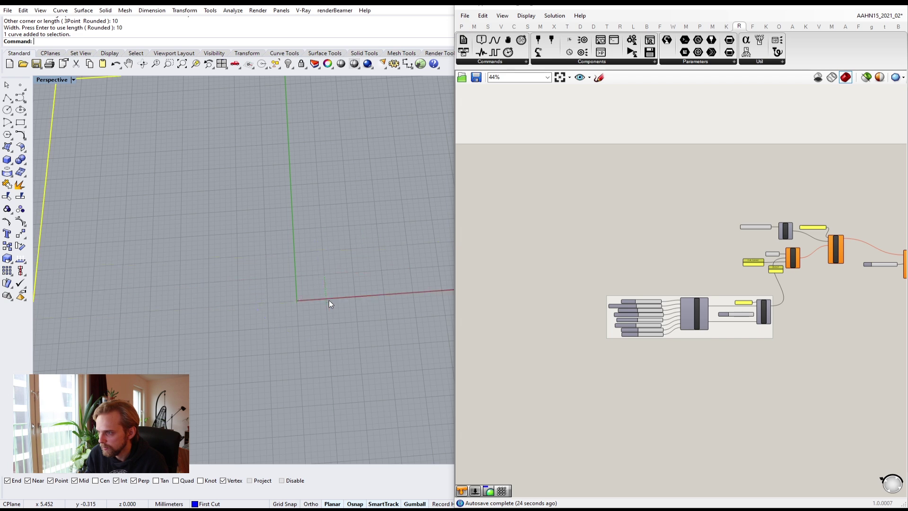
left_click(277, 268)
scroll(326, 345, "up", 3)
scroll(265, 314, "down", 10)
- Add a Curve parameter to the Grasshopper canvas and reference the enlarged rectangle in it
right_click_drag(329, 344, 288, 293, "shift")
left_click(245, 234)
scroll(246, 211, "up", 3)
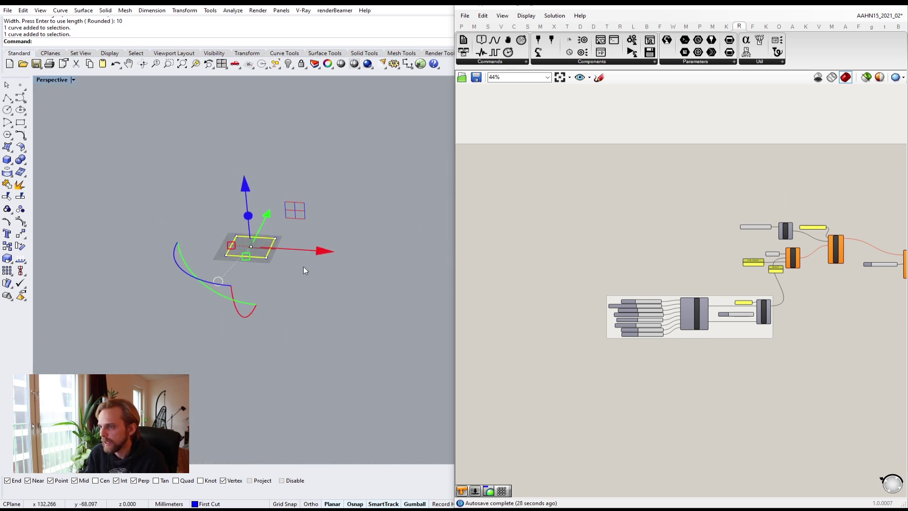
right_click_drag(618, 265, 587, 306)
scroll(635, 297, "up", 2)
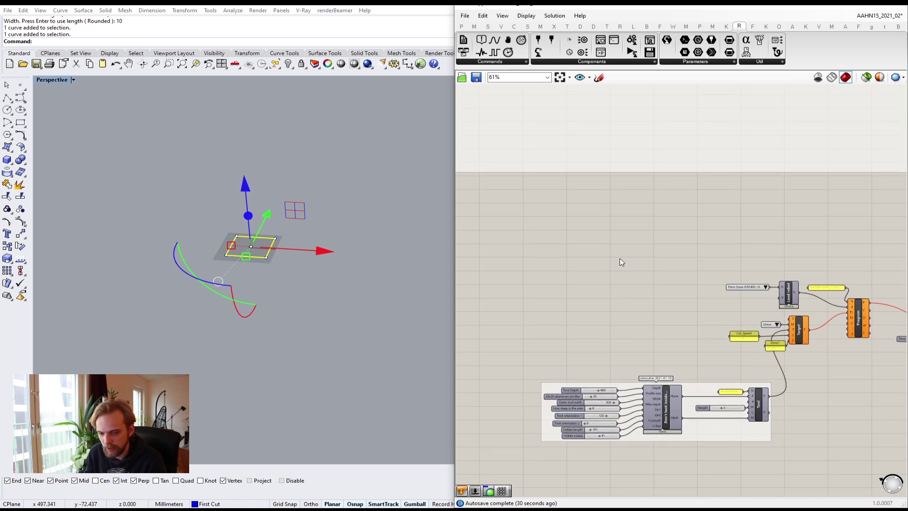
double_click(622, 264)
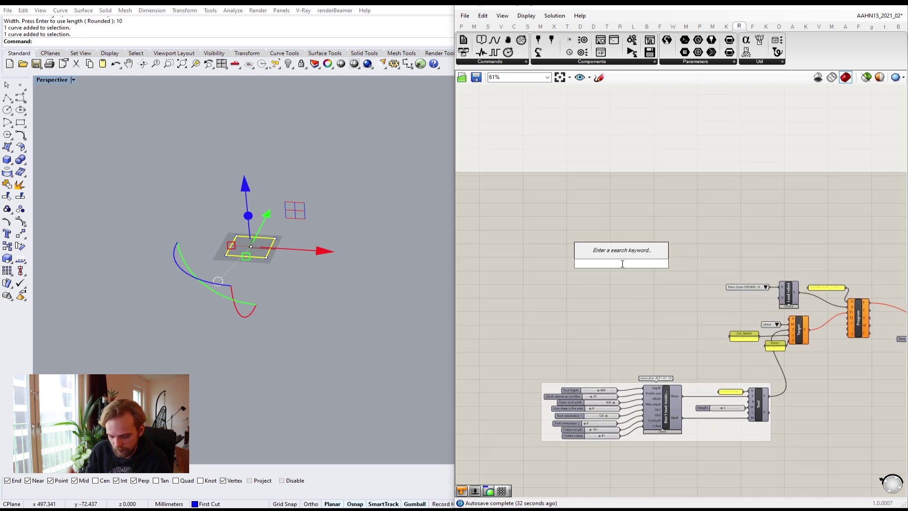
type("crv")
key("Return")
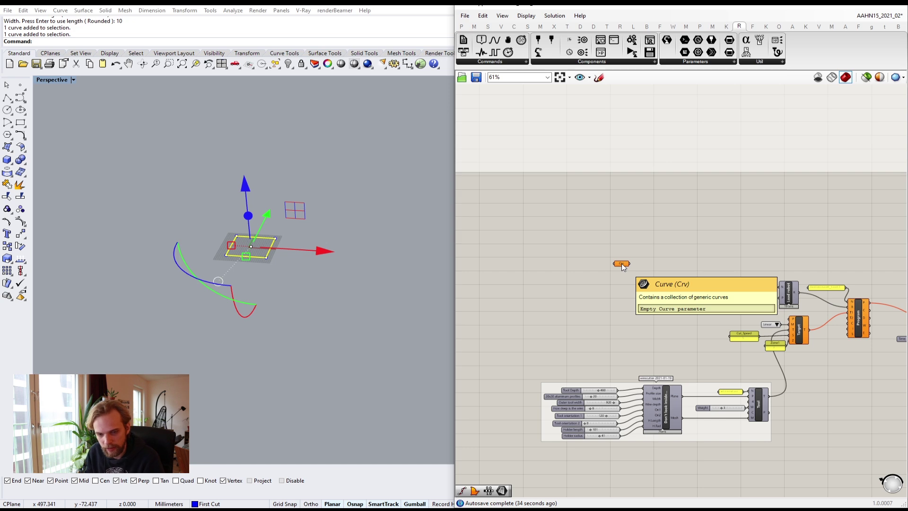
scroll(622, 266, "up", 4)
right_click(621, 264)
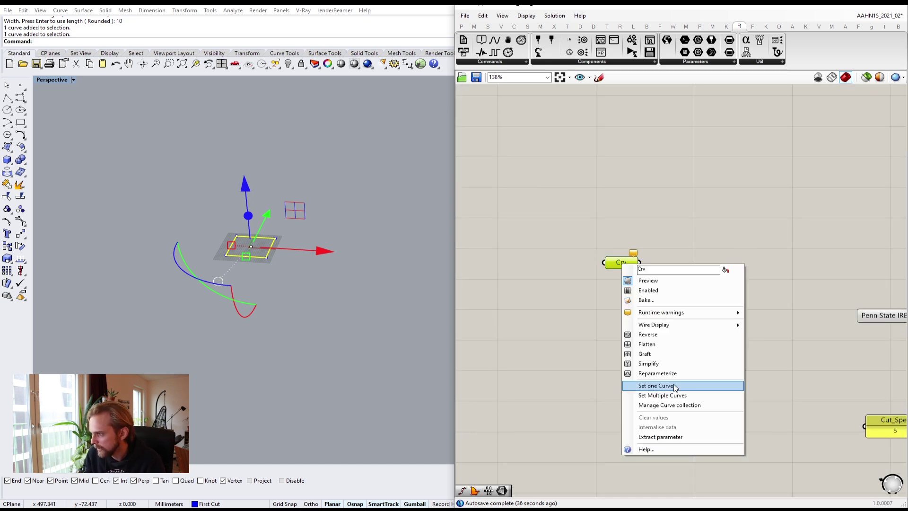
left_click(675, 387)
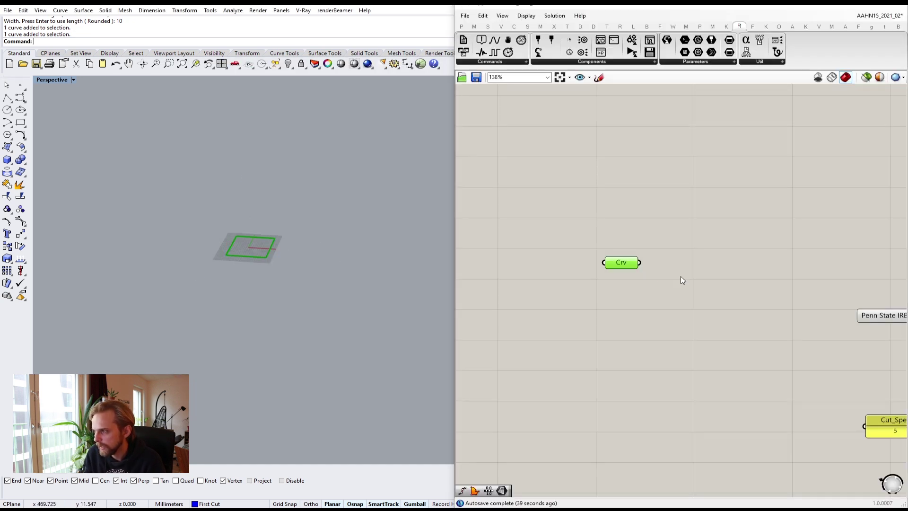
- Add a Plane parameter beside the Curve parameter and feed the curve into it
double_click(683, 258)
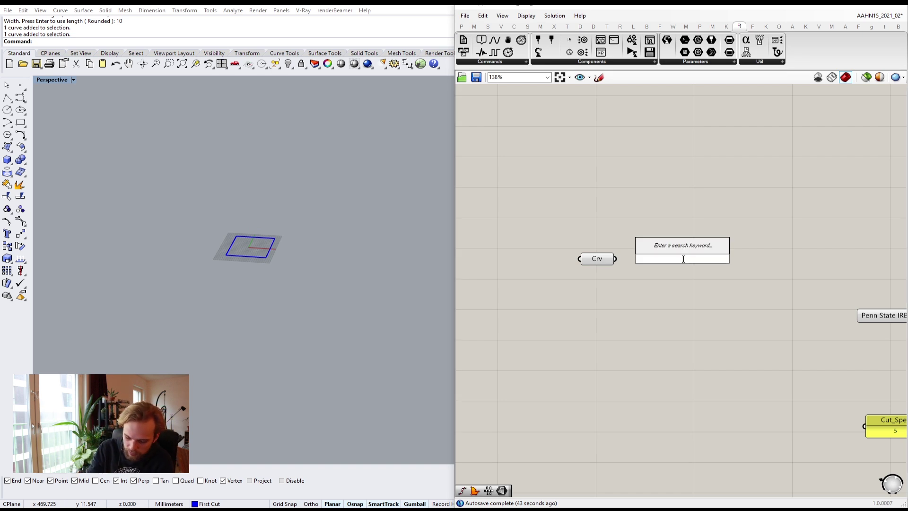
type("plane")
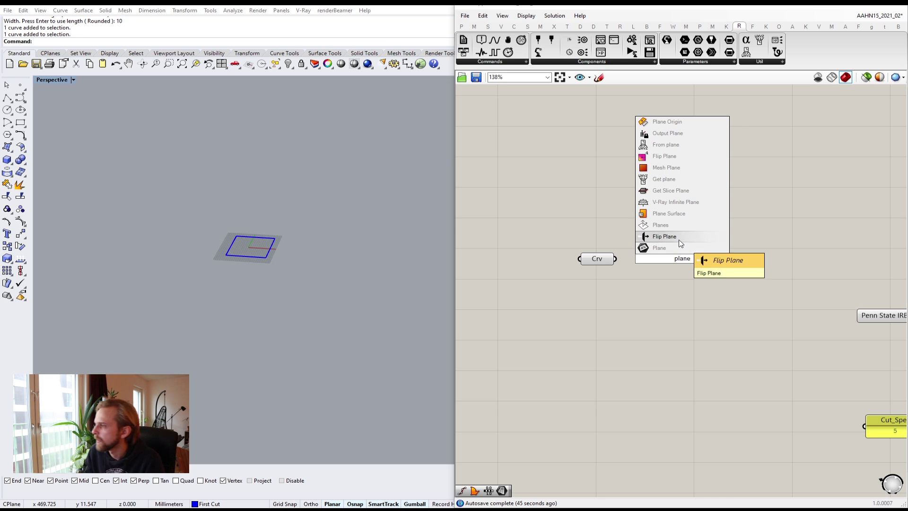
left_click(669, 249)
left_click_drag(615, 258, 658, 259)
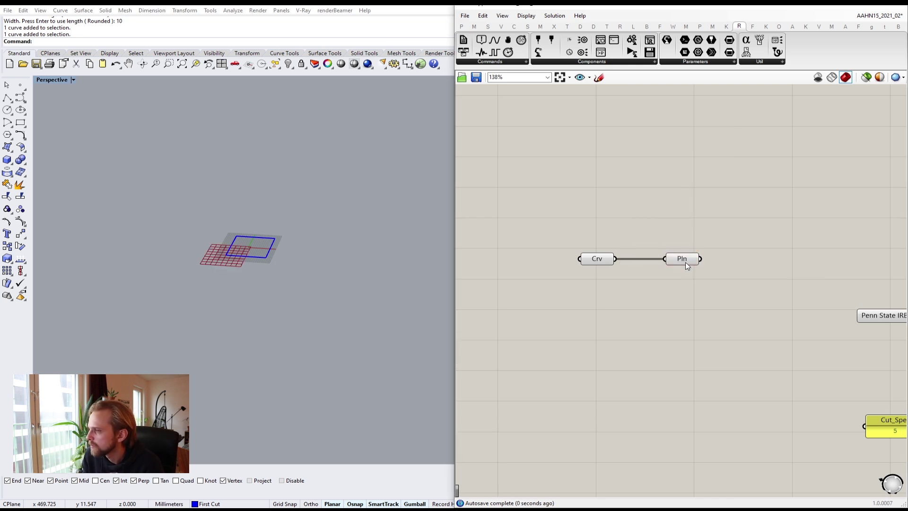
left_click(672, 261)
left_click(544, 255)
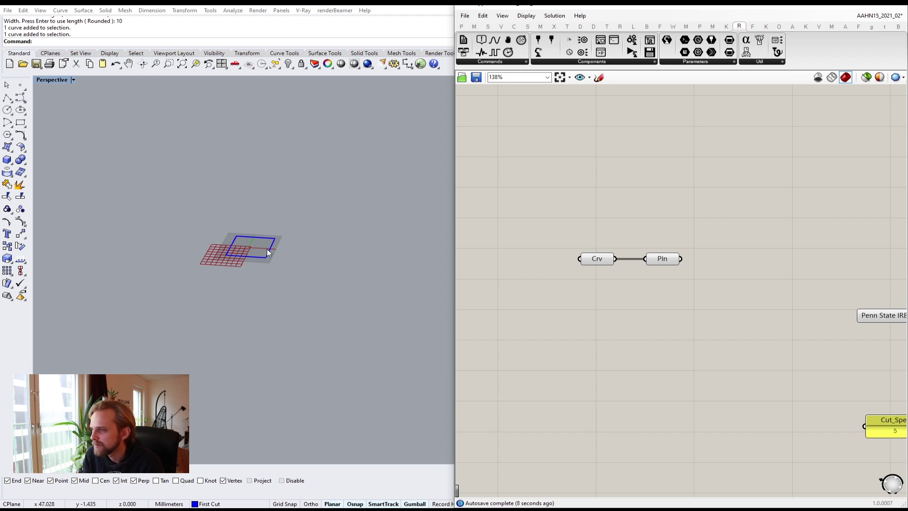
- Move the Curve and Plane parameters together close to the robot loading and Target components
right_click_drag(255, 226, 231, 265, "shift")
right_click_drag(701, 313, 590, 265)
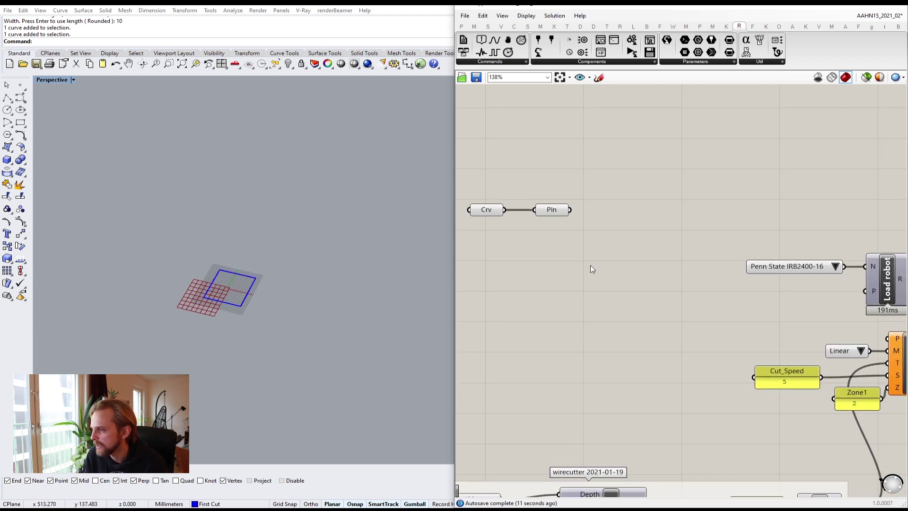
left_click_drag(608, 245, 489, 195)
left_click_drag(556, 213, 726, 328)
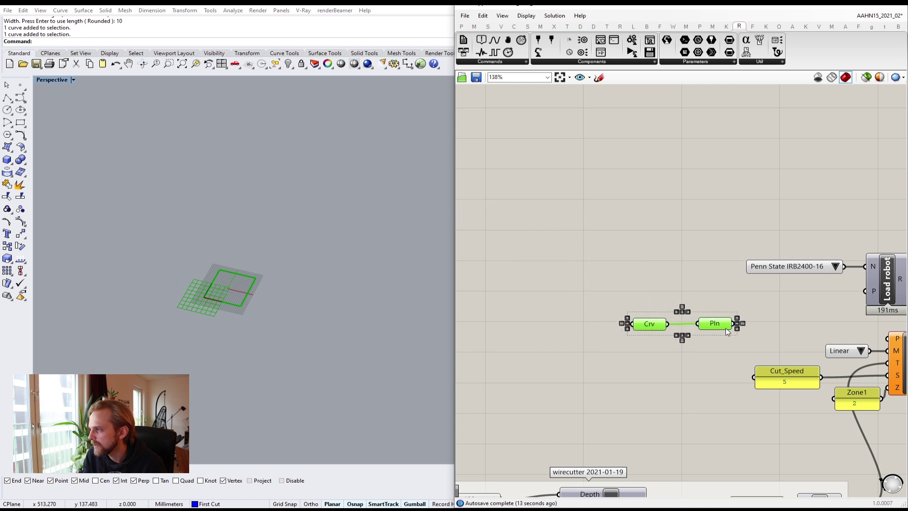
- Connect the Plane parameter's output to the P input of the Target component
right_click_drag(742, 315, 628, 263)
left_click(674, 274)
scroll(826, 316, "up", 1)
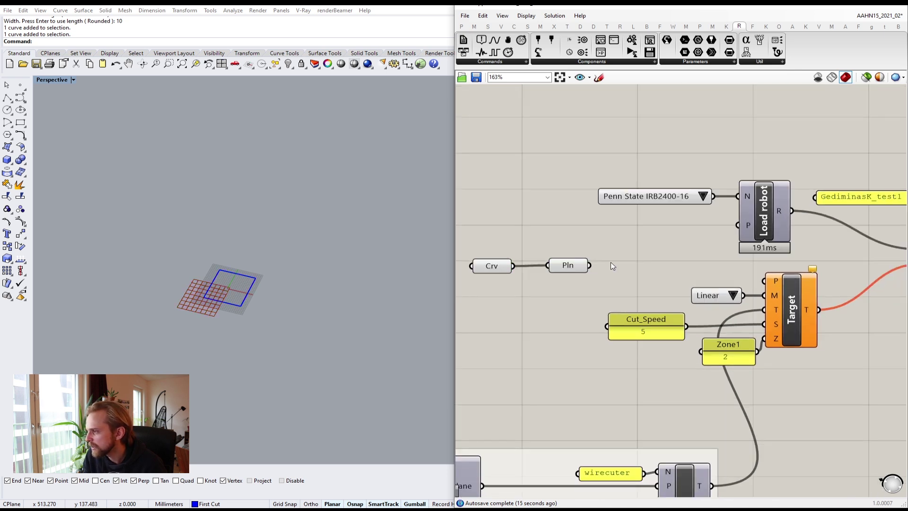
left_click_drag(590, 265, 764, 281)
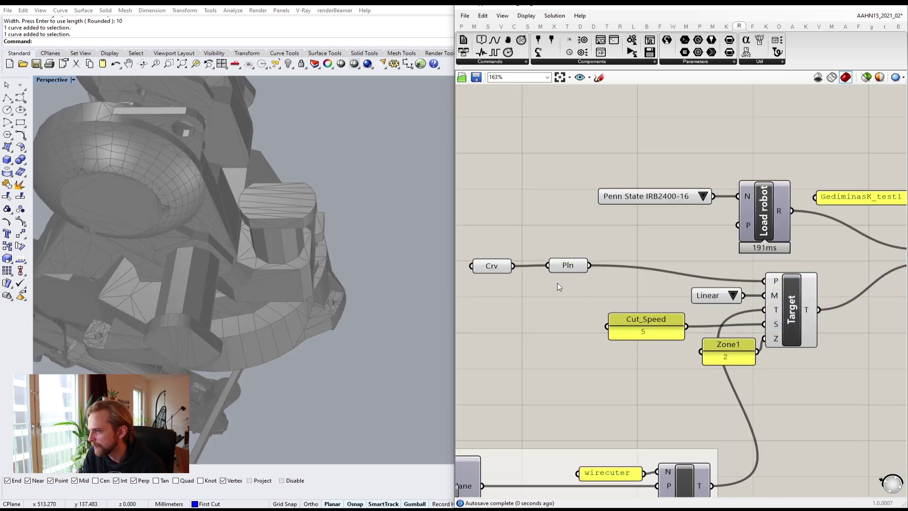
- Examine the robot's pose in the Rhino viewport and check the Program and simulation components on the canvas
scroll(343, 286, "down", 4)
right_click_drag(342, 286, 363, 211)
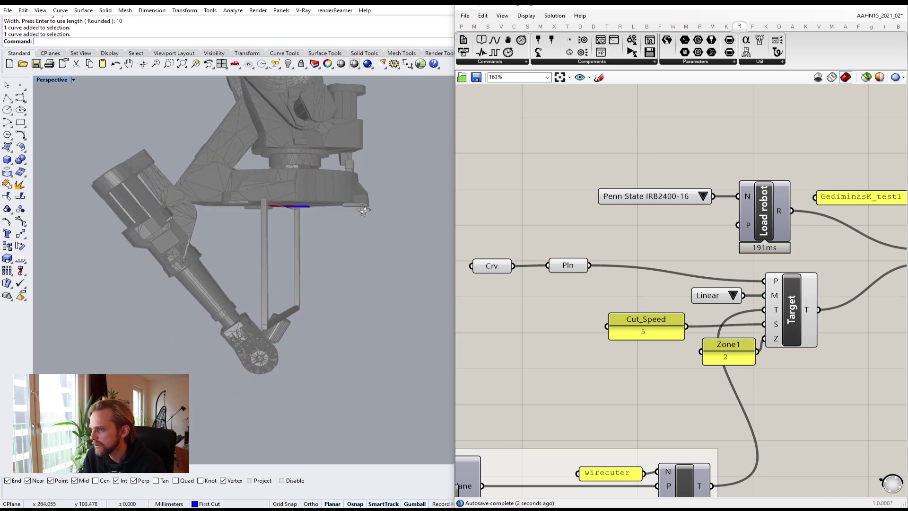
scroll(286, 208, "down", 3)
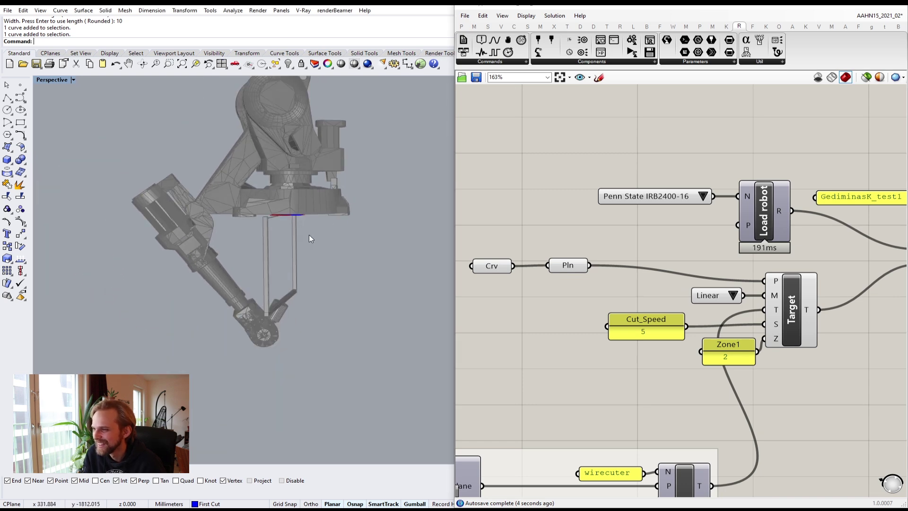
right_click_drag(309, 235, 298, 246)
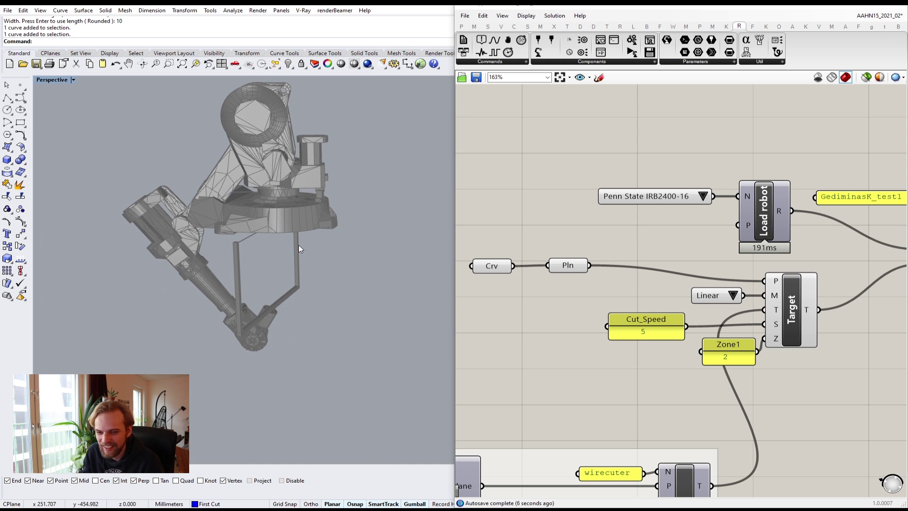
mouse_move(297, 245)
right_mouse_down()
mouse_move(299, 275)
mouse_move(308, 245)
right_mouse_up()
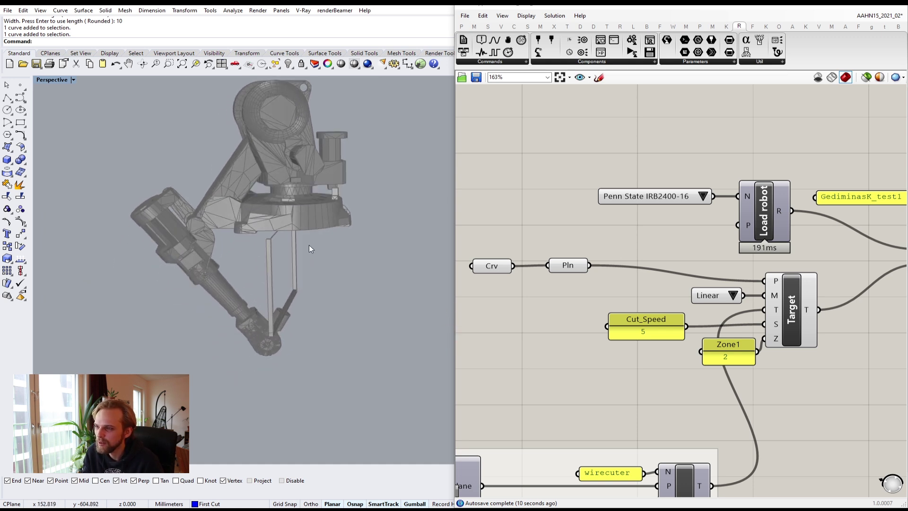
scroll(636, 292, "down", 3)
right_click_drag(770, 301, 691, 302)
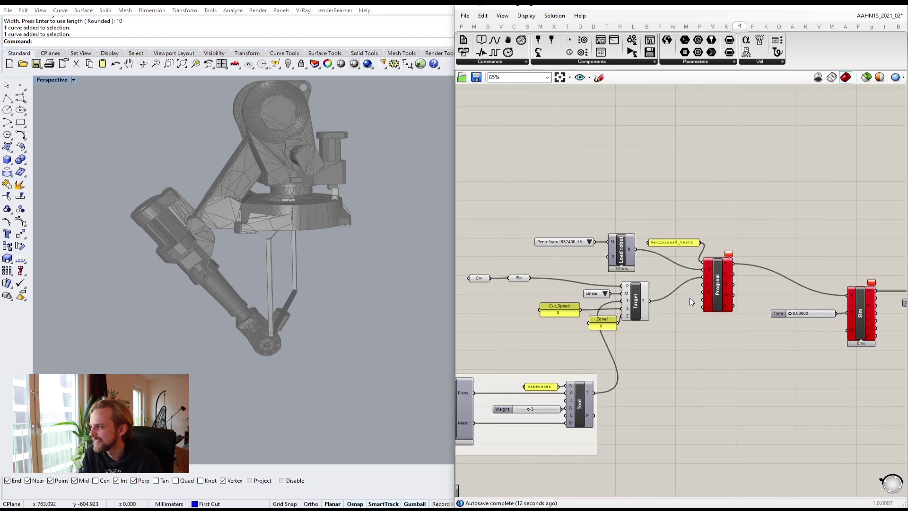
scroll(768, 266, "up", 1)
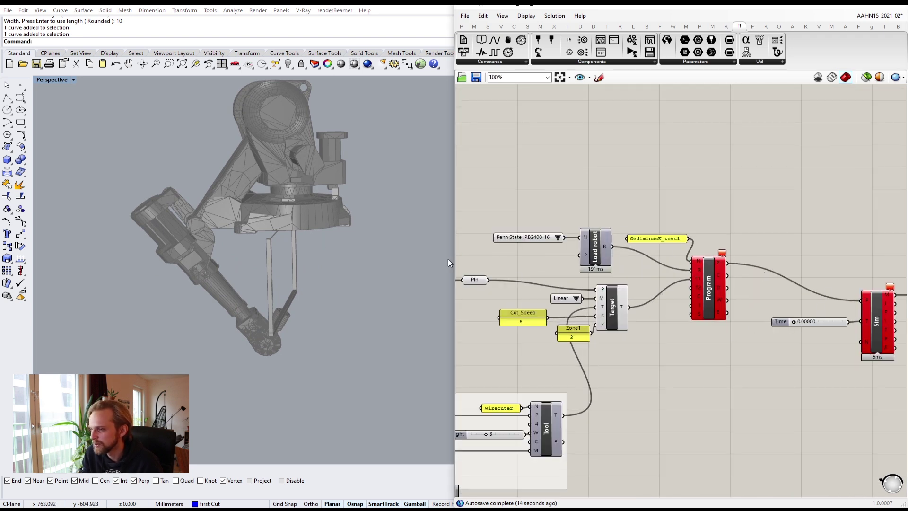
- Select the rectangle in Rhino and move it along its red axis away from the robot base, near the cutting geometry
left_click_drag(190, 189, 341, 257)
right_click_drag(341, 257, 290, 243)
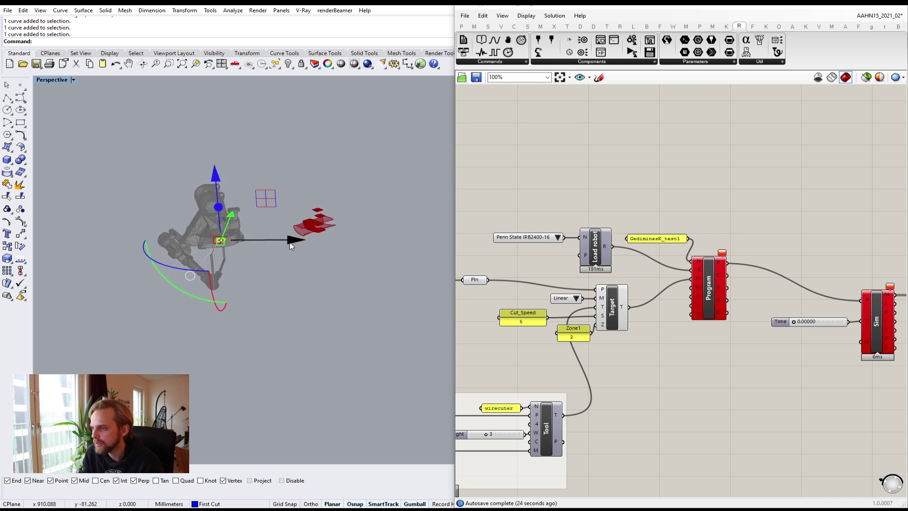
left_click_drag(289, 243, 344, 259)
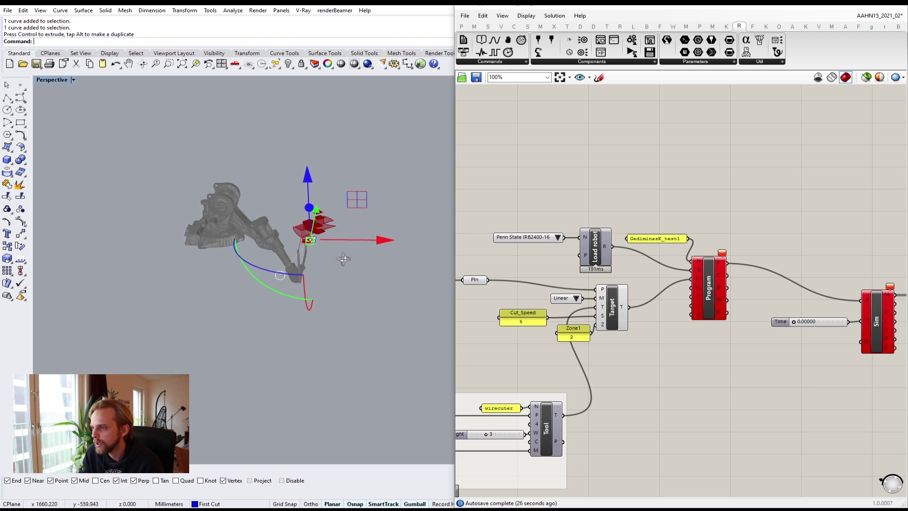
- Rotate the rectangle 180 degrees about its green axis to flip the plane
right_click_drag(344, 259, 319, 207)
scroll(324, 212, "up", 5)
scroll(348, 271, "down", 3)
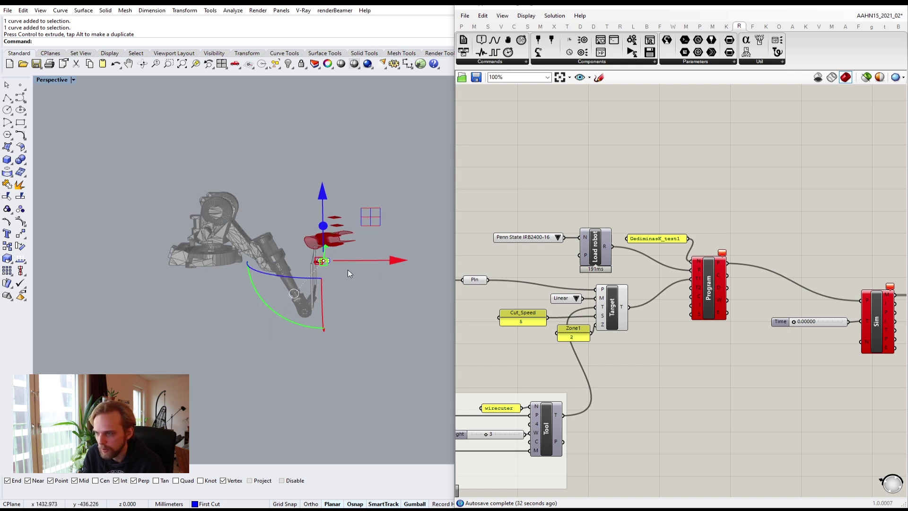
right_click_drag(348, 270, 354, 348, "shift")
mouse_move(353, 348)
right_mouse_down()
mouse_move(355, 362)
mouse_move(355, 337)
mouse_move(347, 339)
right_mouse_up()
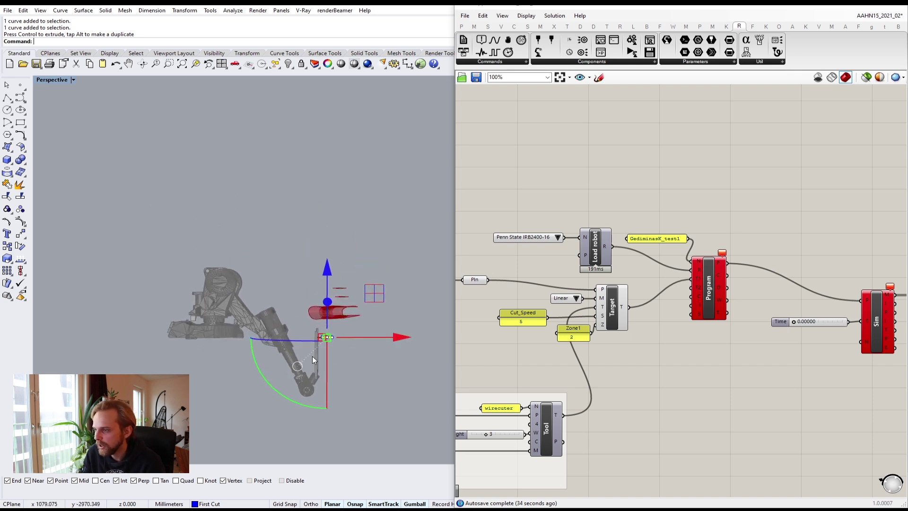
scroll(330, 330, "up", 5)
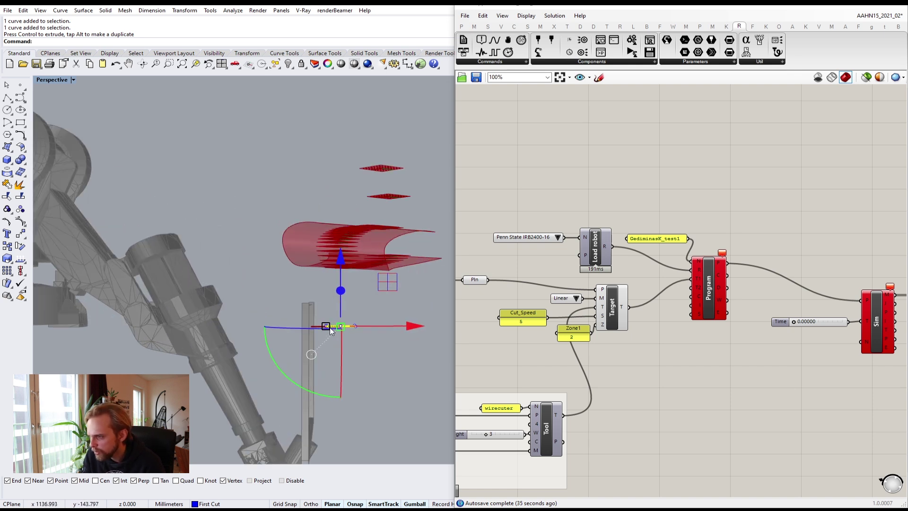
left_click(282, 375)
type("180")
key("Return")
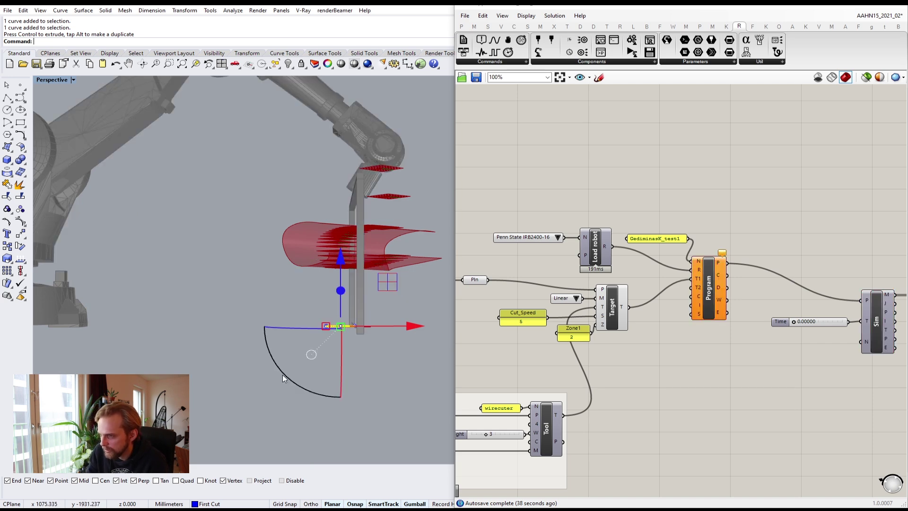
- Raise the rectangle well above the cutting surfaces and rotate it a quarter turn about its green axis so it stands upright
scroll(272, 331, "down", 5)
right_click_drag(271, 310, 254, 336)
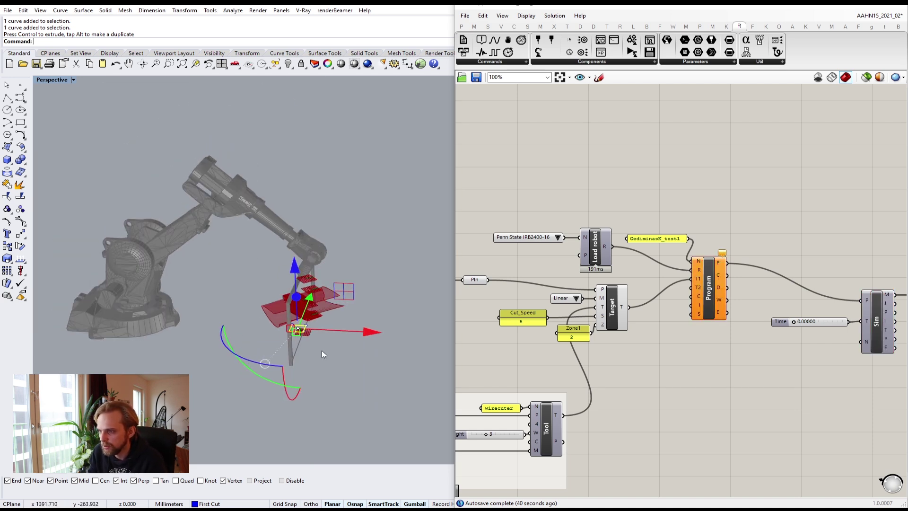
right_click_drag(322, 350, 343, 362)
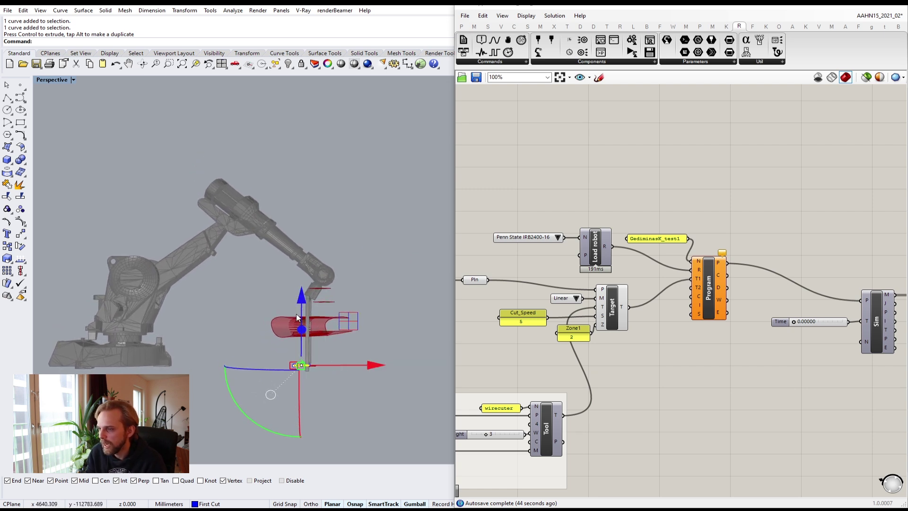
left_click_drag(297, 310, 296, 192)
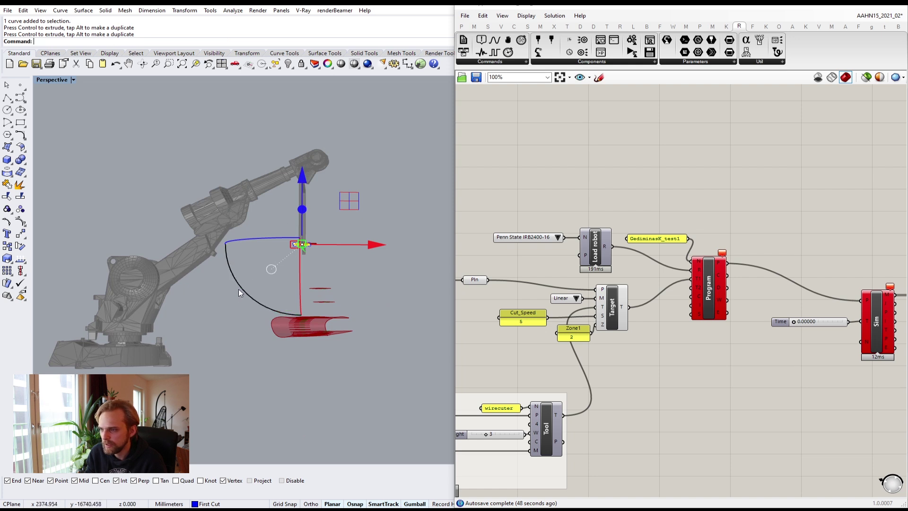
scroll(254, 266, "up", 2)
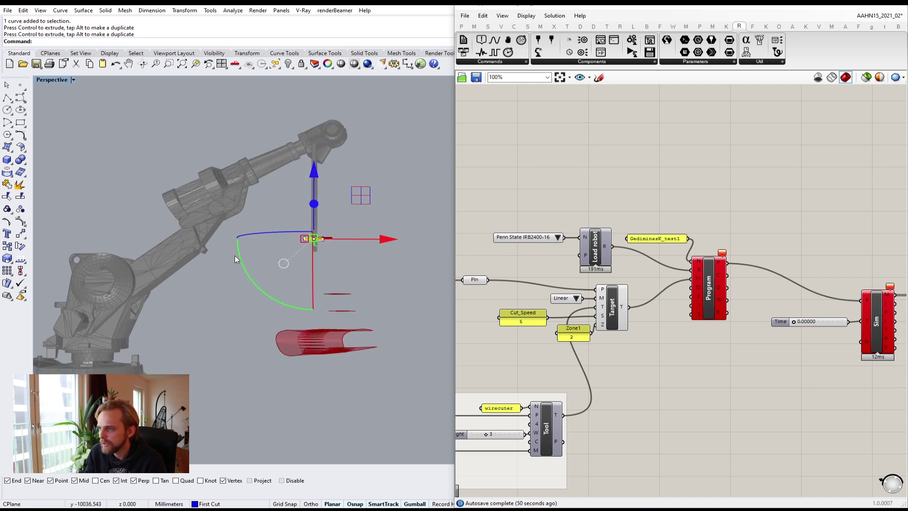
left_click_drag(251, 281, 352, 270)
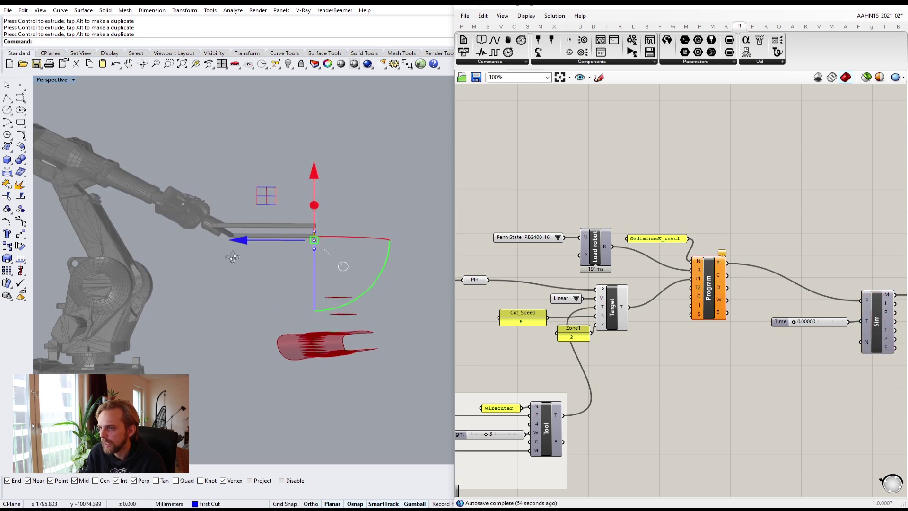
- Move the upright rectangle farther out from the robot base and raise it slightly
scroll(236, 253, "down", 3)
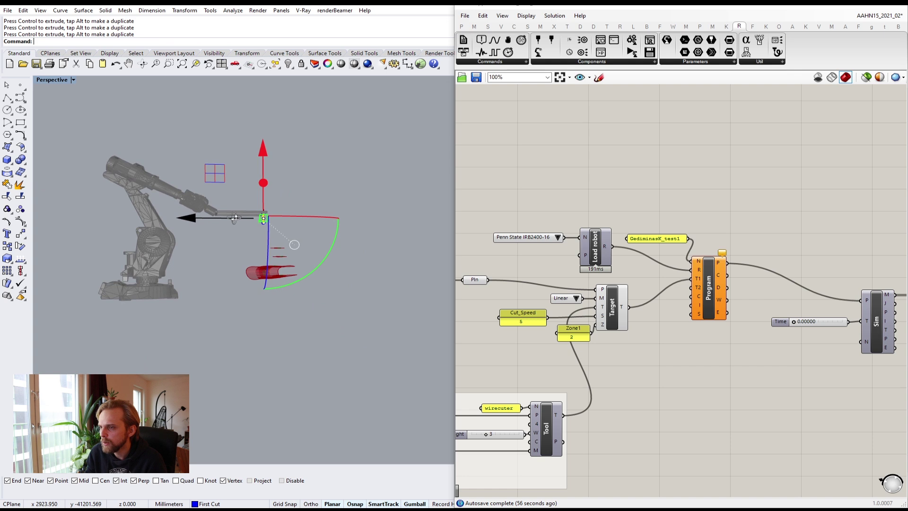
left_click_drag(205, 220, 264, 227)
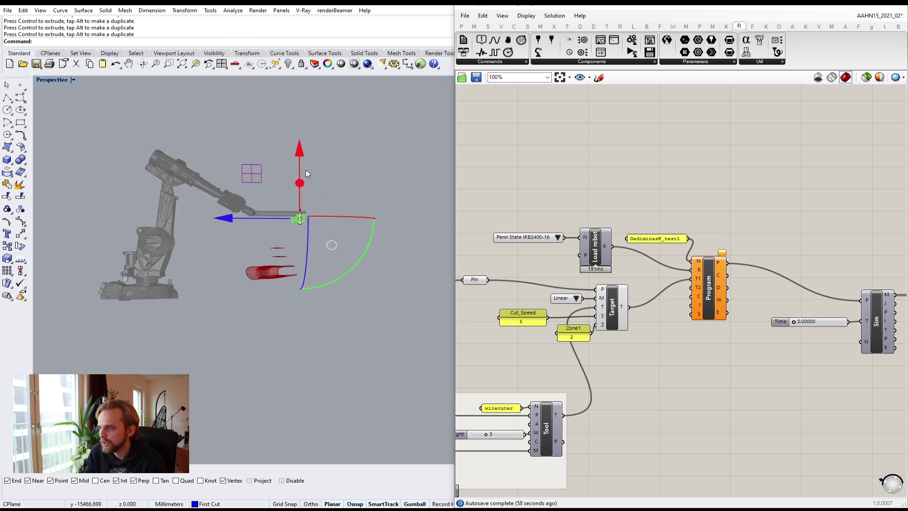
left_click_drag(304, 159, 306, 141)
- Lower the rectangle slightly to adjust the reach of the robot arm, and deselect it
right_click_drag(348, 220, 142, 175)
right_click_drag(353, 191, 382, 258, "shift")
scroll(312, 203, "up", 5)
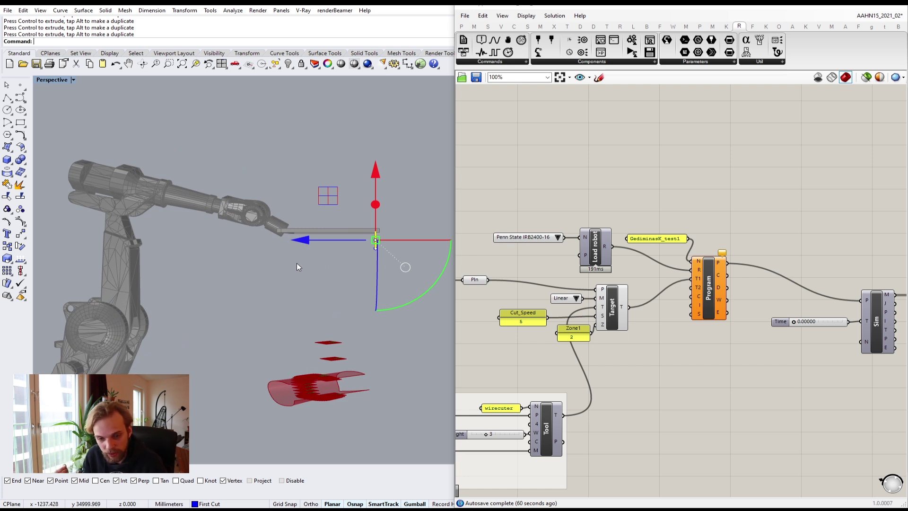
right_click_drag(301, 263, 351, 146)
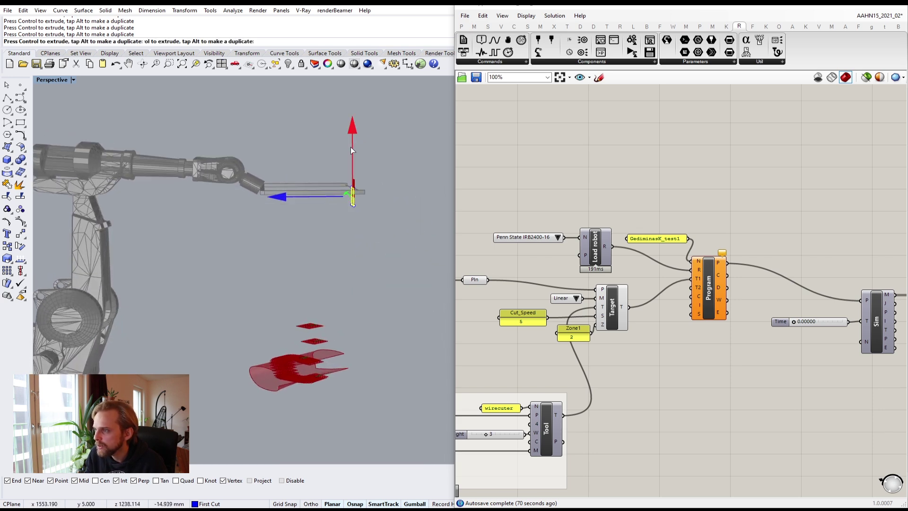
left_click_drag(350, 146, 352, 159)
right_click_drag(355, 151, 381, 151)
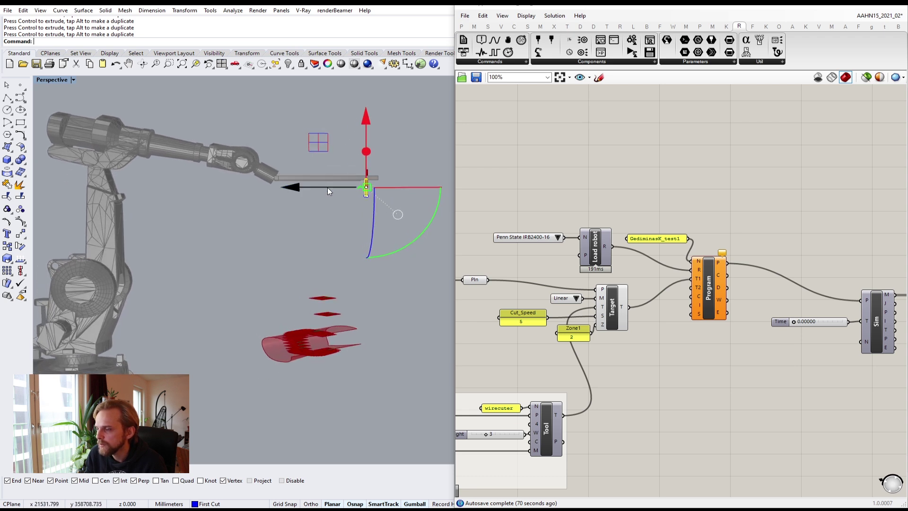
mouse_move(316, 188)
right_mouse_down()
mouse_move(263, 188)
mouse_move(299, 192)
right_mouse_up()
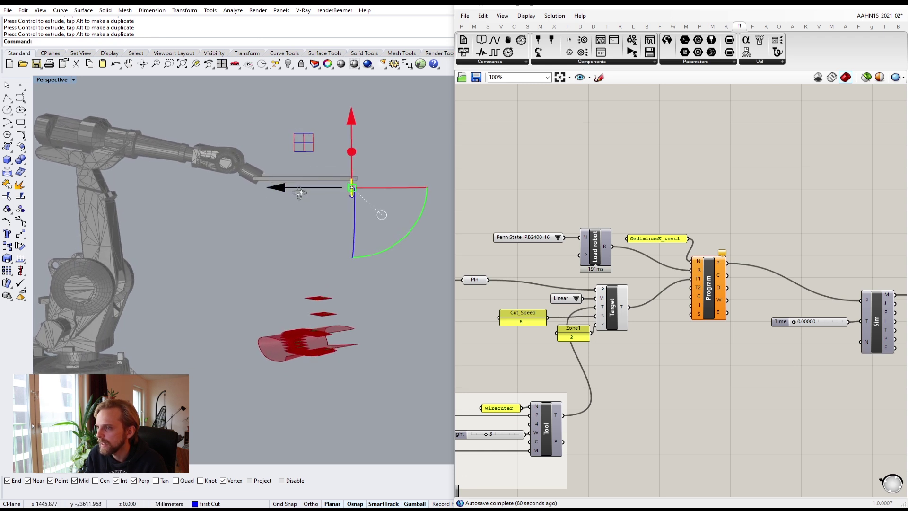
scroll(305, 189, "down", 3)
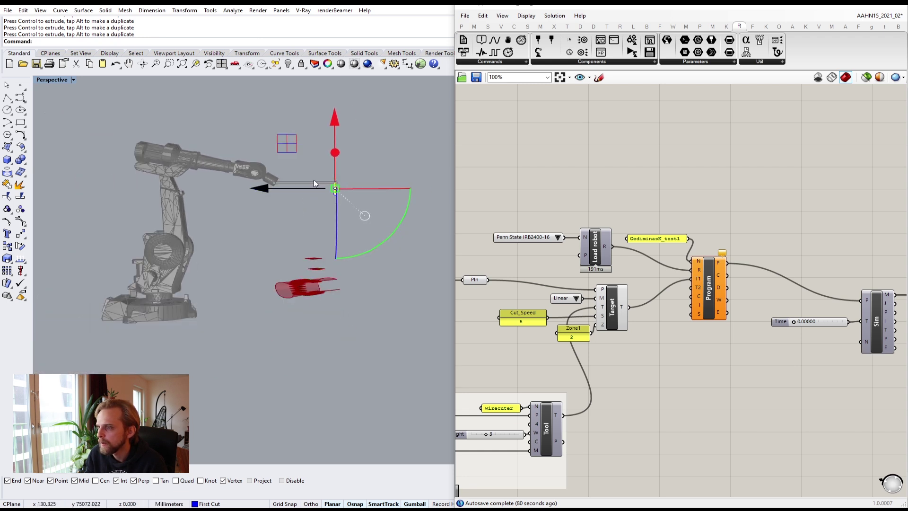
left_click_drag(335, 135, 335, 147)
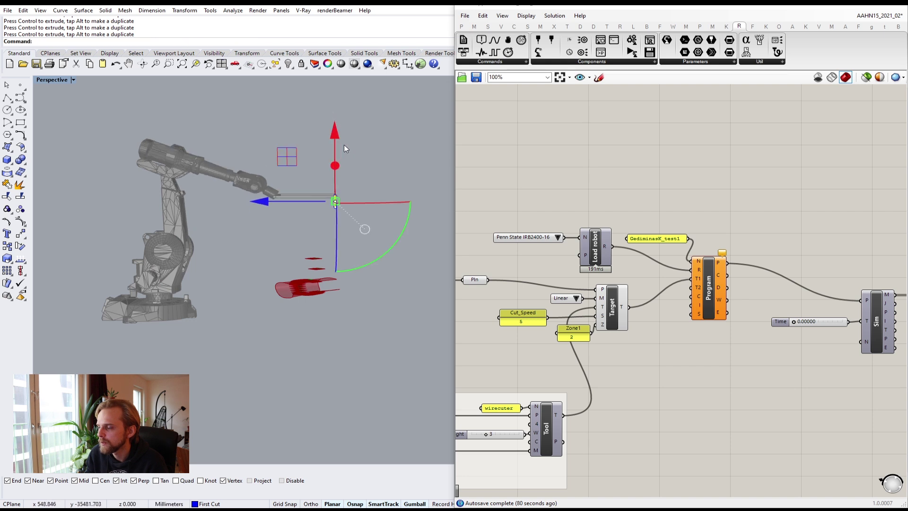
left_click(370, 151)
- Inspect the upright rectangle and its plane up close against the wire cutter tool
mouse_move(371, 152)
right_mouse_down()
mouse_move(383, 151)
mouse_move(350, 180)
mouse_move(334, 171)
mouse_move(369, 165)
right_mouse_up()
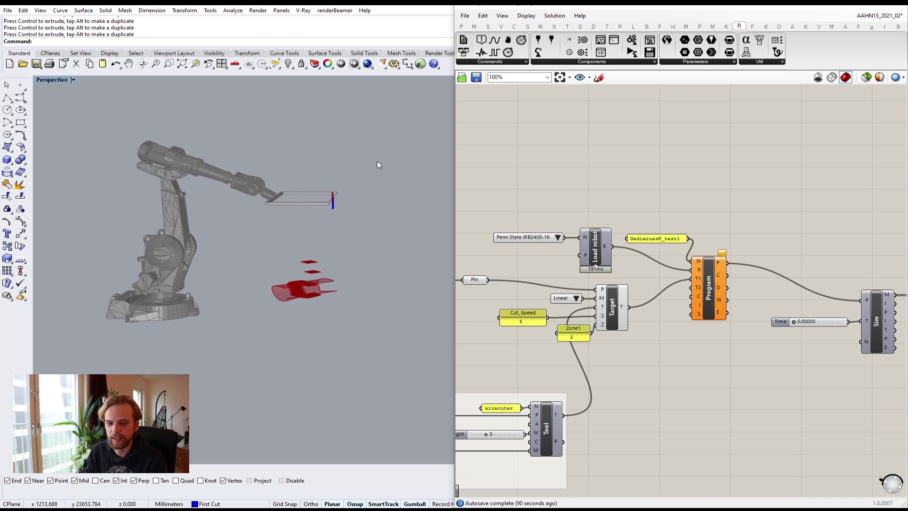
right_click_drag(344, 205, 342, 211)
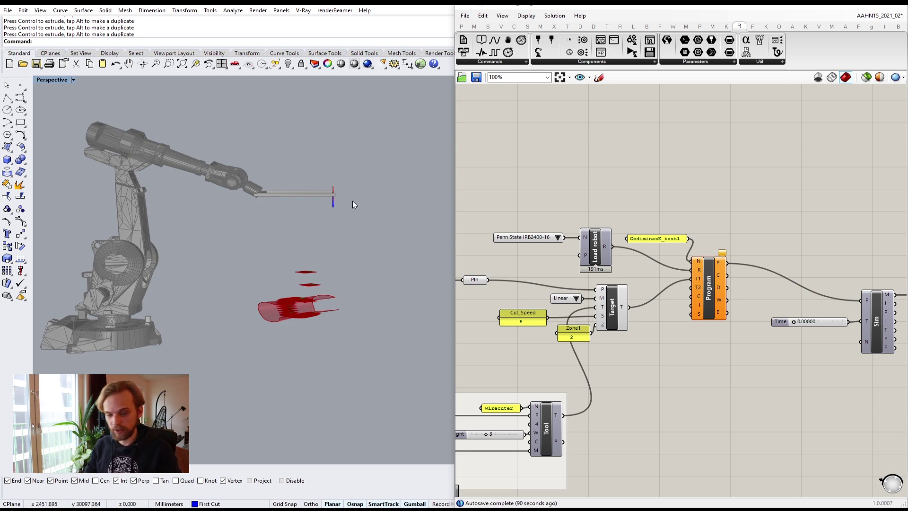
scroll(334, 196, "up", 7)
left_click_drag(306, 157, 409, 280)
left_click(408, 280)
right_click_drag(409, 280, 359, 225)
- Internalise the plane data in the Plane parameter so it no longer depends on the Curve parameter
right_click_drag(534, 234, 698, 210)
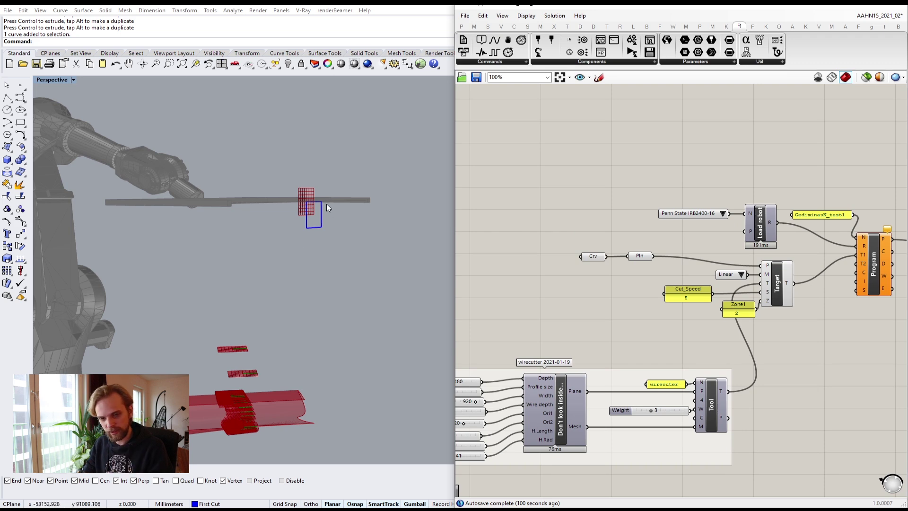
scroll(677, 257, "up", 3)
scroll(632, 257, "up", 3)
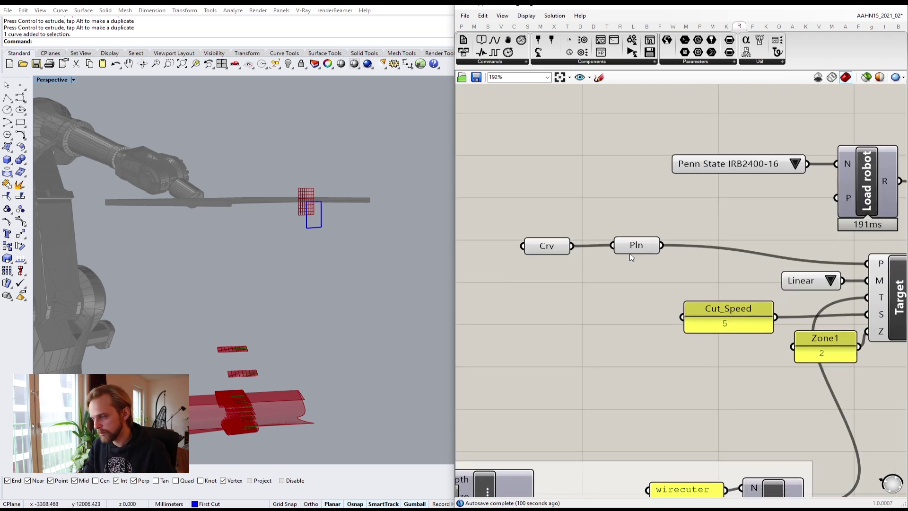
left_click(637, 247)
left_click_drag(639, 248, 638, 248)
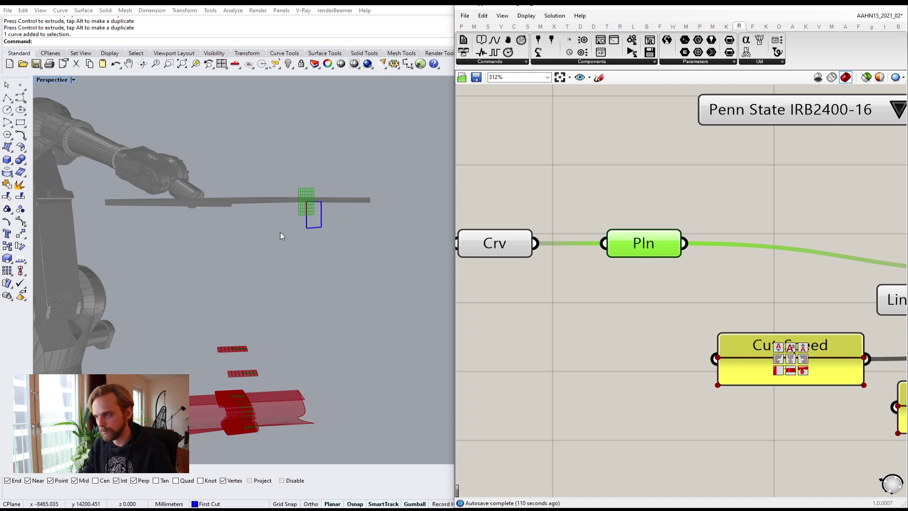
right_click(633, 240)
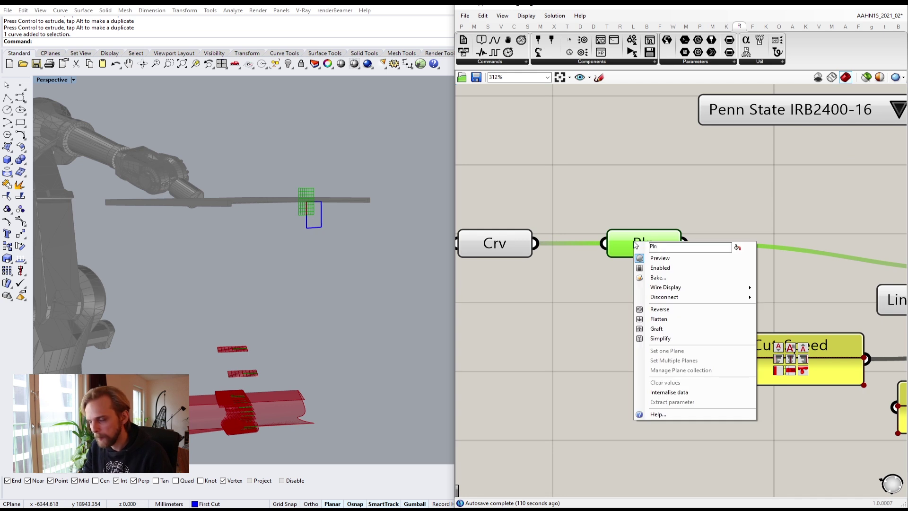
left_click(665, 392)
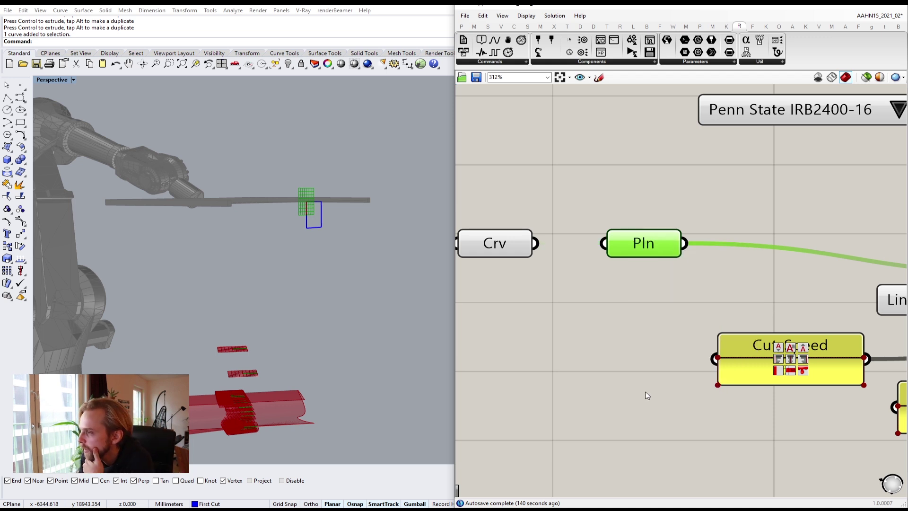
left_click(585, 267)
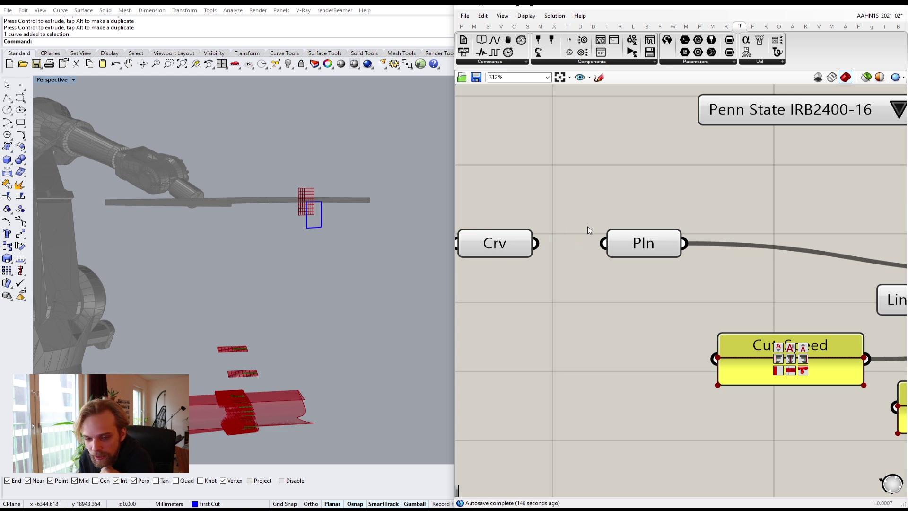
- Separate the Plane parameter from the Curve parameter on the canvas, and delete the Curve parameter and its source rectangle in Rhino
right_click_drag(587, 231, 668, 243)
left_click_drag(629, 325, 581, 289)
left_click(701, 264)
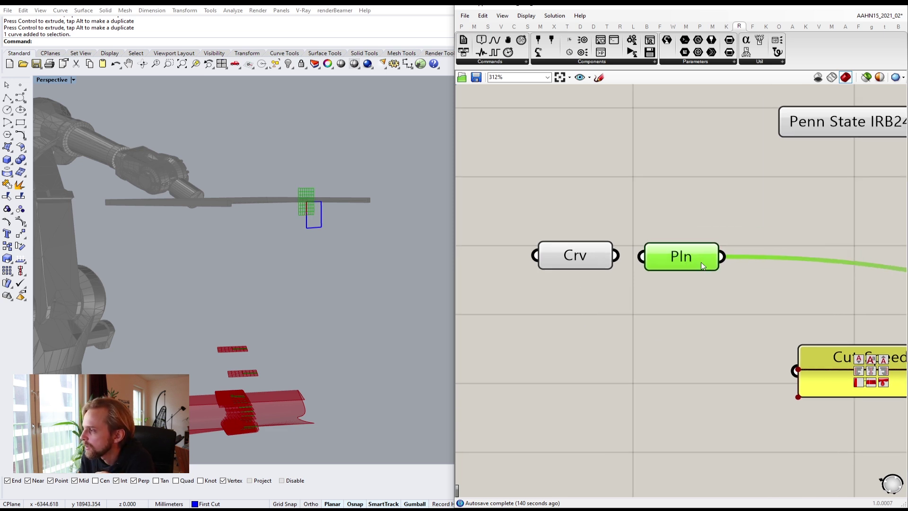
left_click_drag(701, 262, 715, 211)
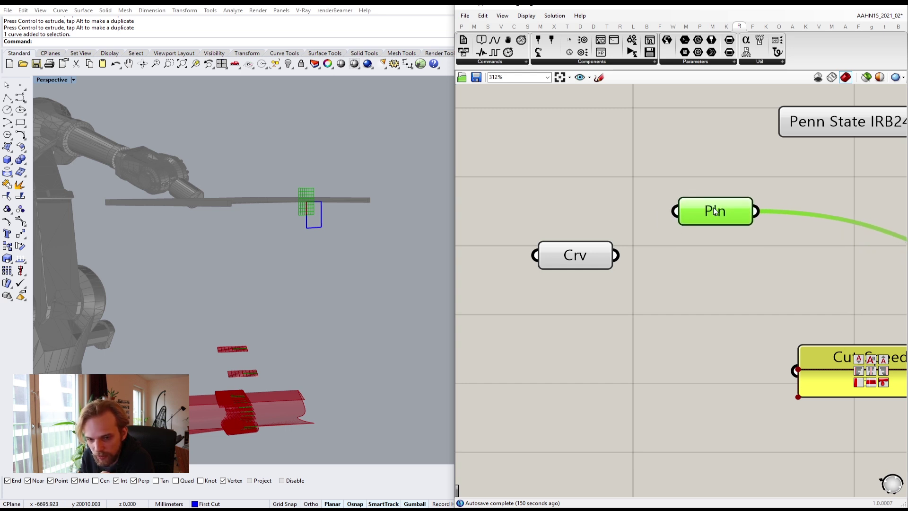
left_click_drag(621, 245, 596, 263)
left_click_drag(733, 211, 744, 231)
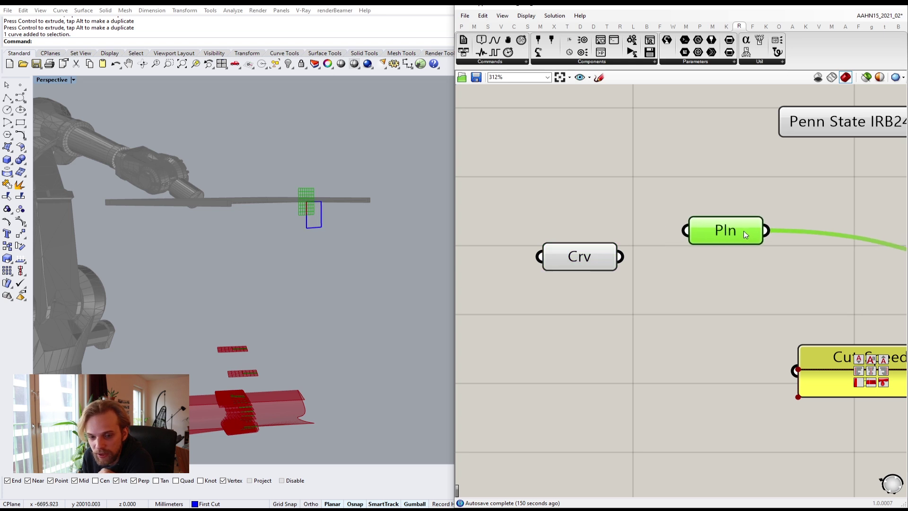
left_click(650, 194)
left_click_drag(658, 313, 465, 190)
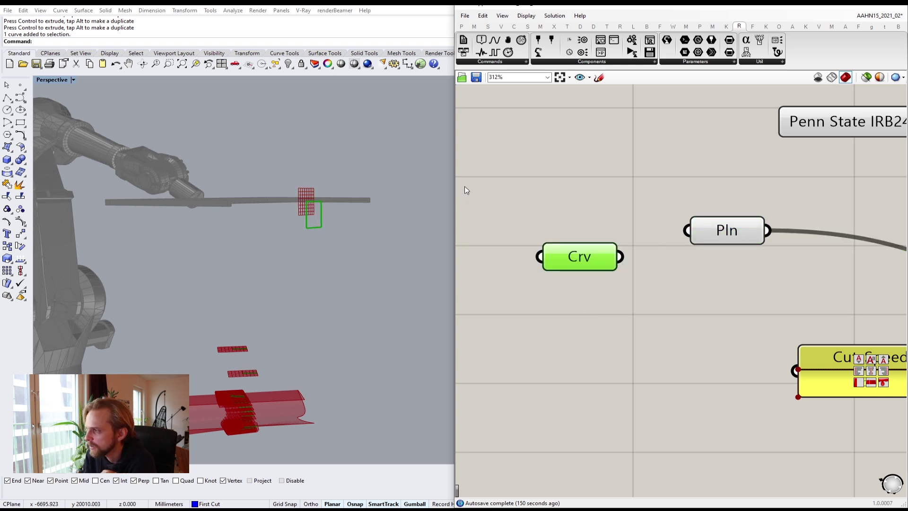
key("Delete")
left_click(321, 217)
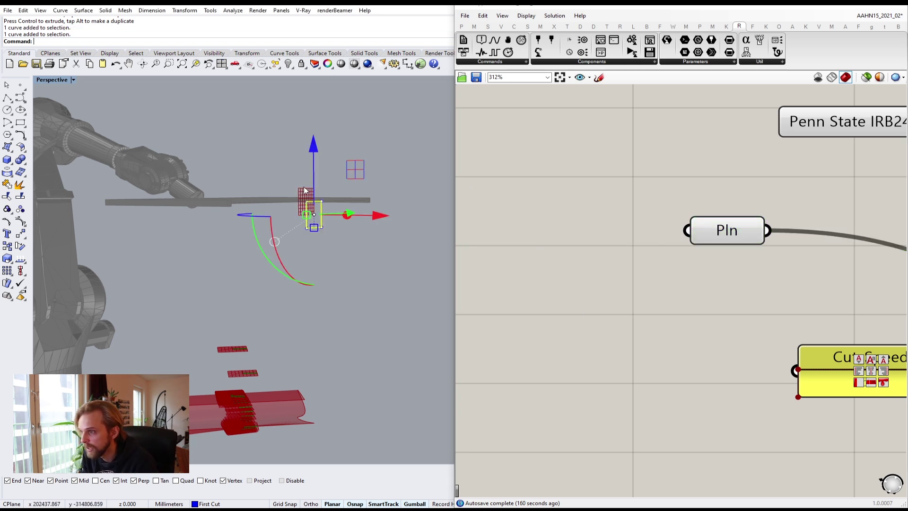
key("Delete")
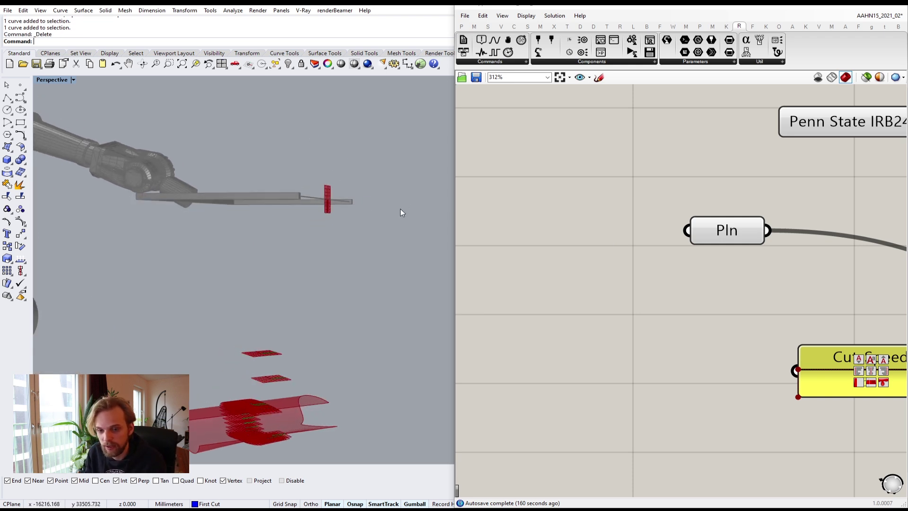
- Disconnect the internalised Plane parameter from the P input of the Target component
left_click_drag(736, 235, 677, 218)
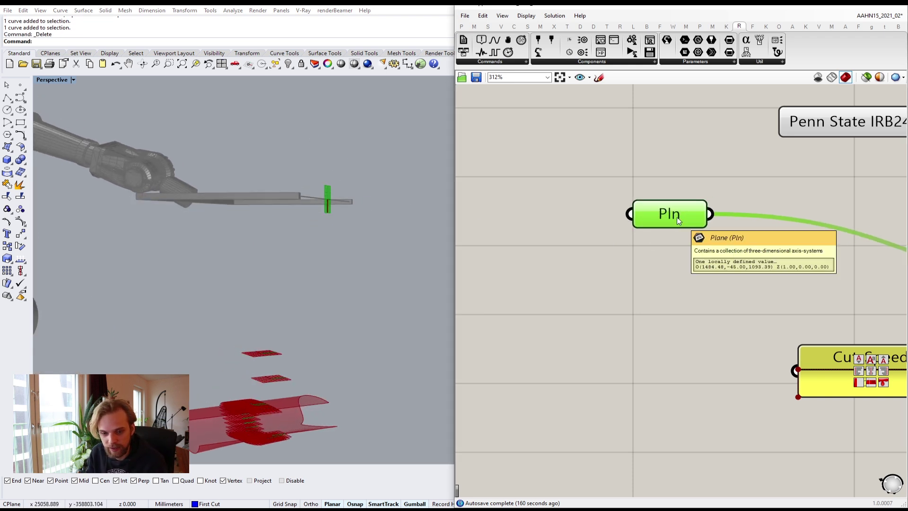
scroll(677, 218, "down", 4)
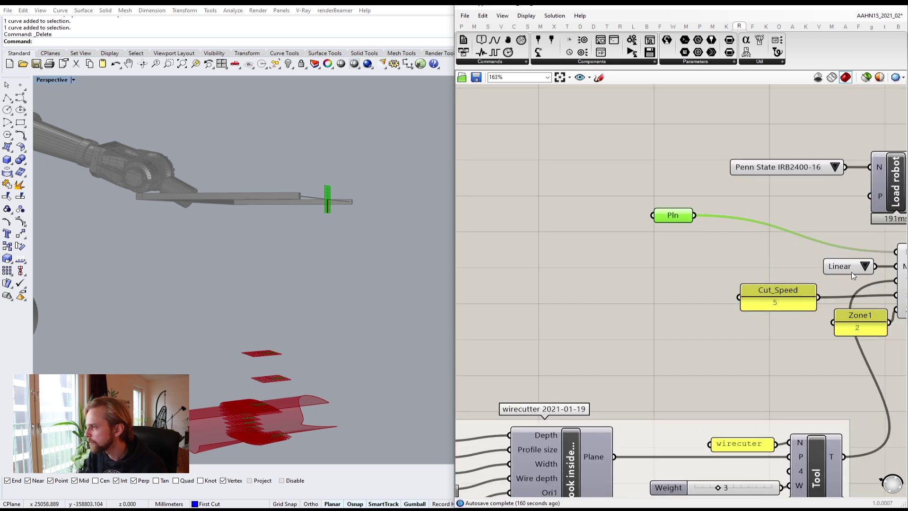
scroll(868, 258, "up", 2)
right_click_drag(868, 258, 761, 259)
left_click_drag(797, 249, 514, 218, "ctrl")
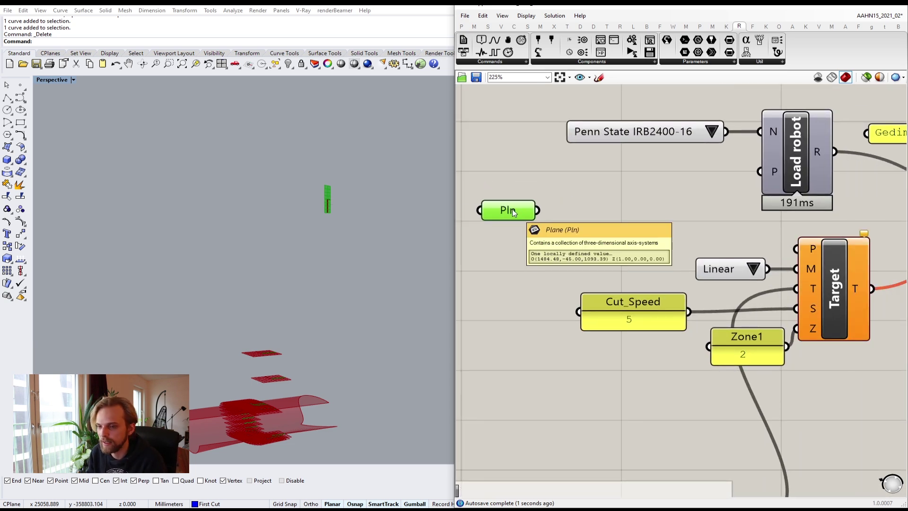
- Relocate the internalised Plane parameter across the canvas to the free area above the two Move components, and deselect it
scroll(514, 217, "down", 3)
right_click_drag(553, 218, 738, 258)
scroll(714, 262, "down", 4)
right_click_drag(683, 262, 786, 263)
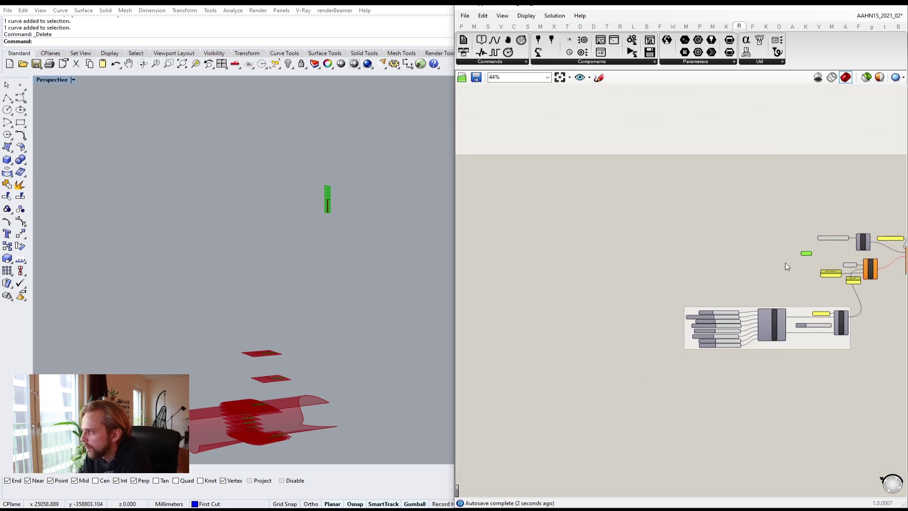
scroll(797, 258, "up", 3)
left_click_drag(810, 252, 463, 223)
right_click_drag(523, 234, 781, 289)
scroll(780, 290, "down", 3)
right_click_drag(708, 286, 779, 289)
scroll(780, 289, "up", 2)
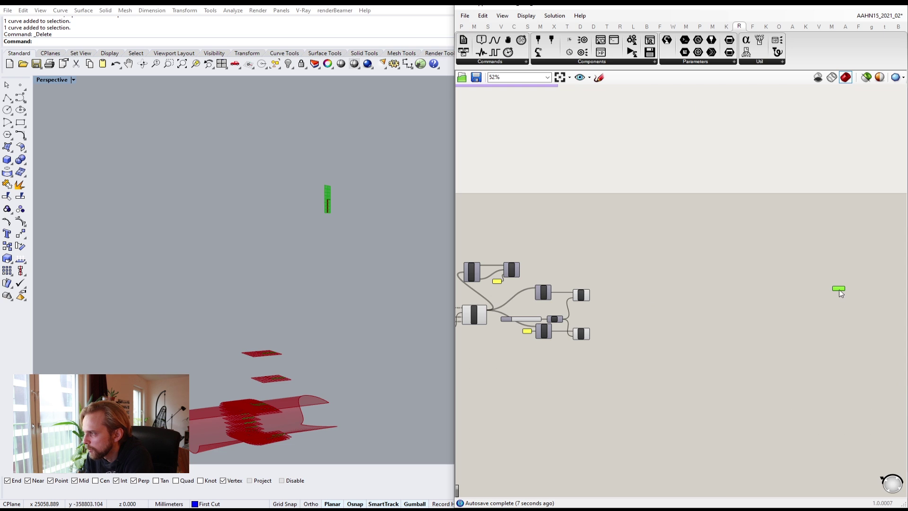
left_click_drag(840, 293, 648, 225)
scroll(560, 265, "up", 4)
left_click(704, 197)
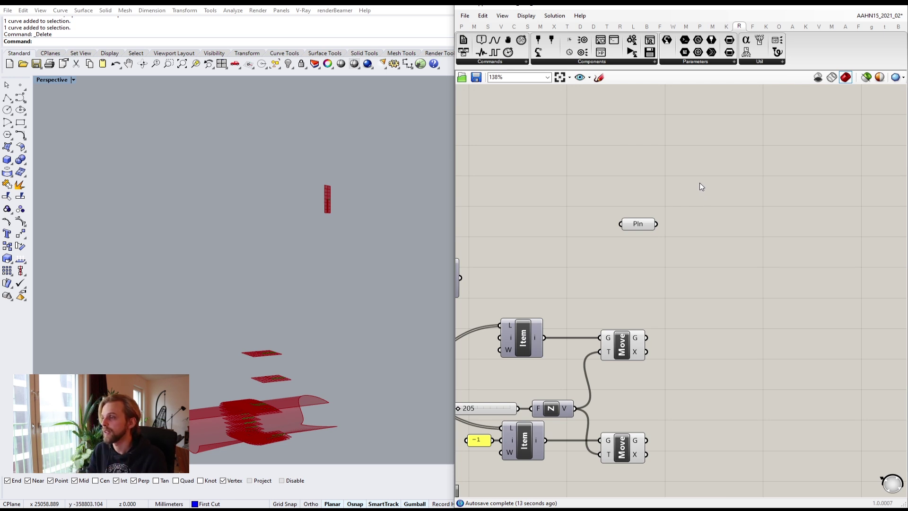
- Examine which viewport planes come from the internalised Plane parameter, the upper Move component and the Rot3D component
right_click_drag(382, 264, 352, 235)
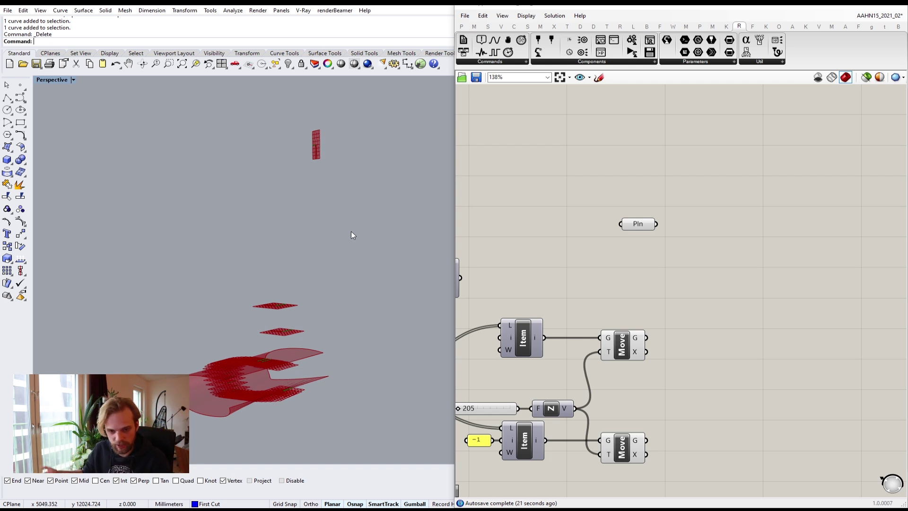
left_click(650, 220)
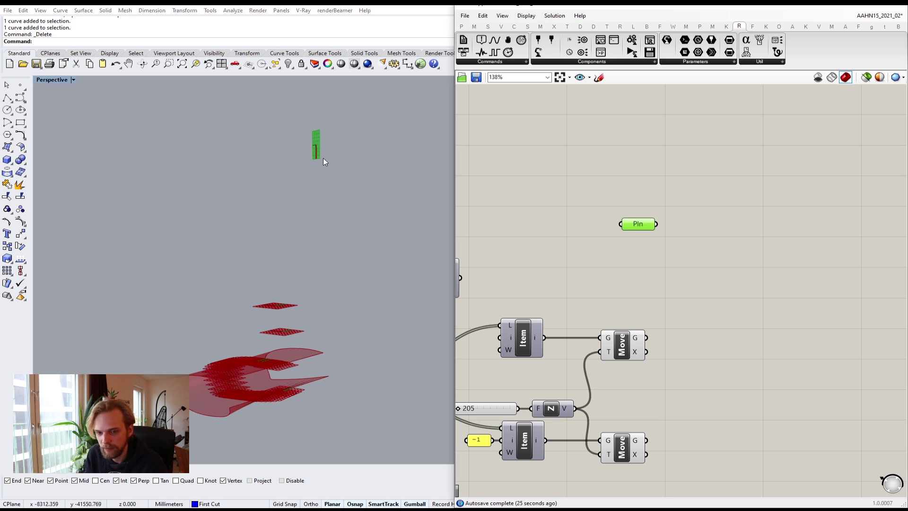
left_click(622, 350)
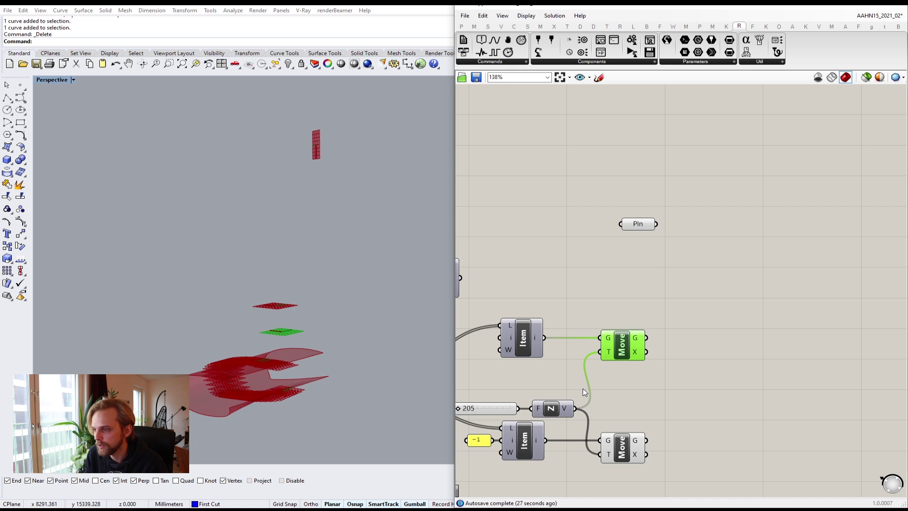
right_click_drag(582, 388, 699, 291)
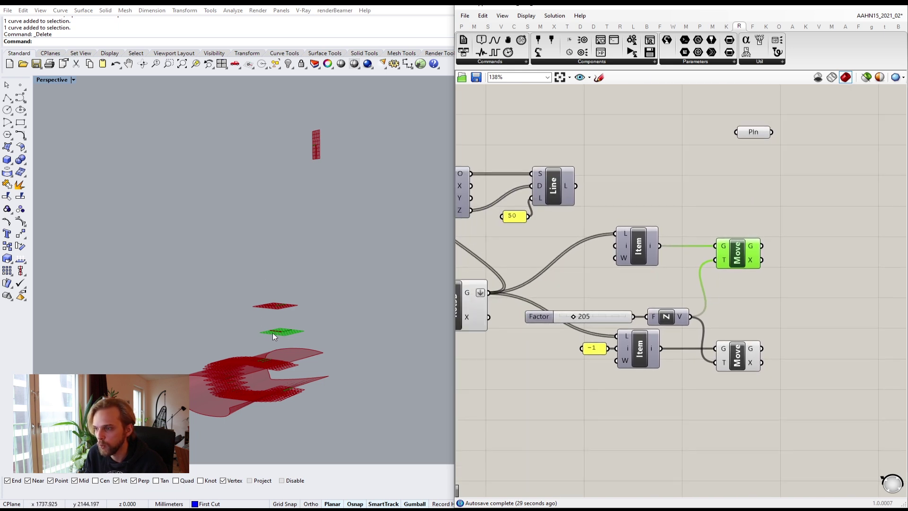
right_click_drag(619, 366, 707, 334)
left_click(542, 278)
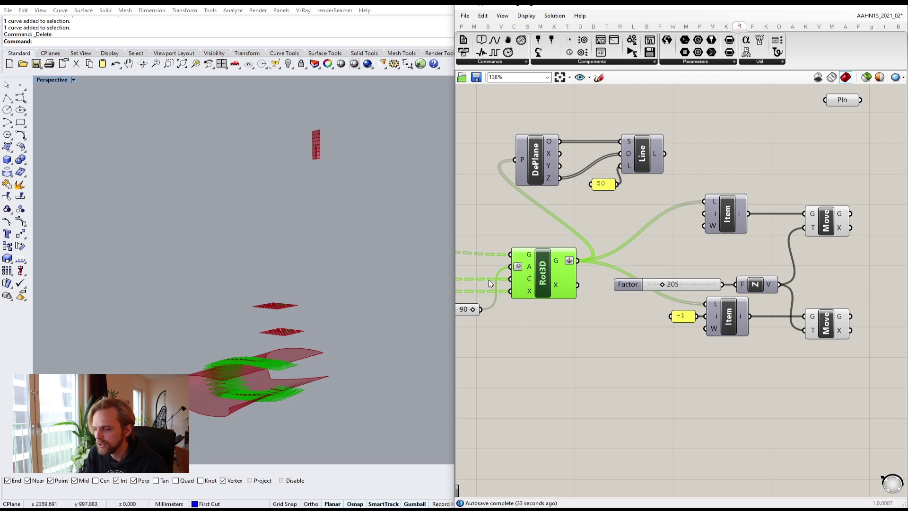
- Add a second Plane parameter fed by the G output of the Rot3D component
double_click(663, 239)
type("plane")
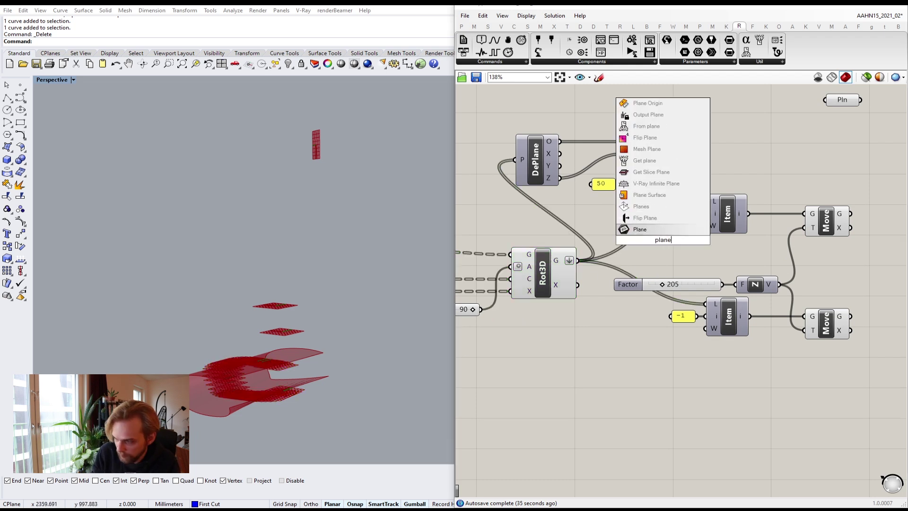
key("Return")
scroll(580, 259, "up", 2)
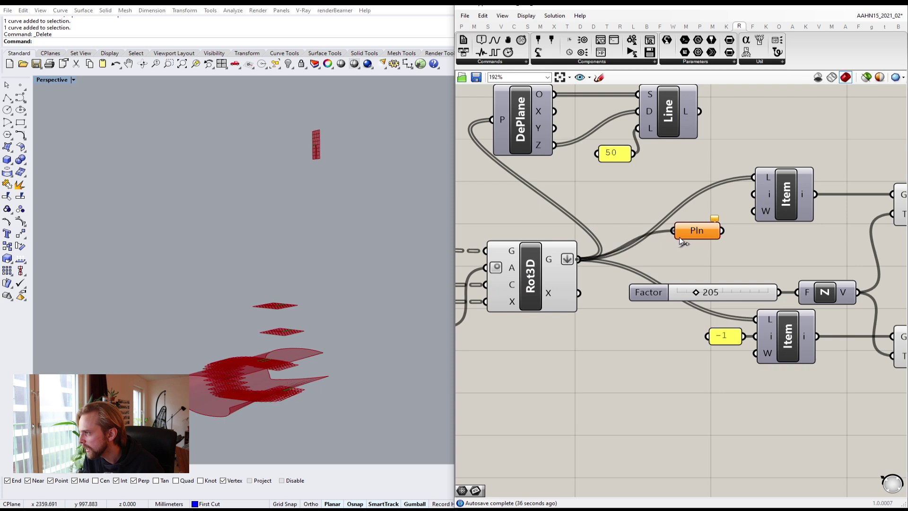
left_click_drag(679, 238, 700, 263)
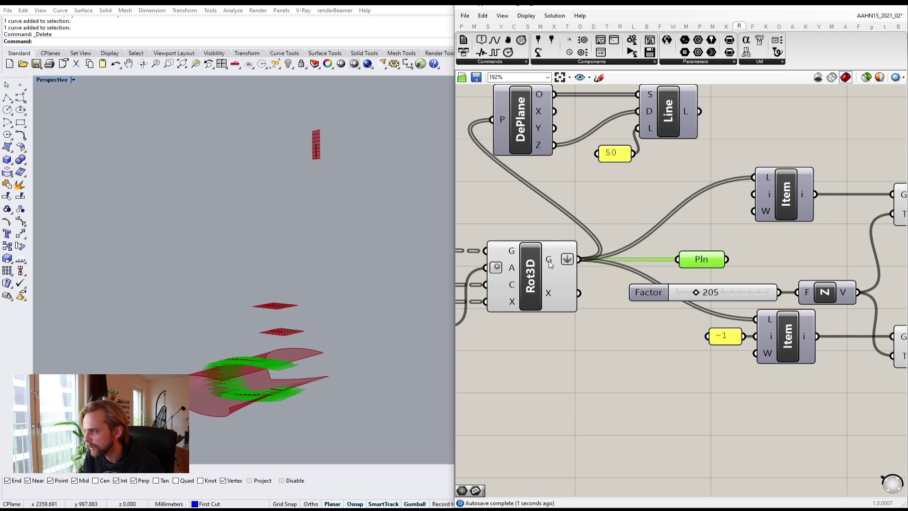
- Place the new Plane parameter between the two Move components and the internalised one just above the upper Move
scroll(707, 262, "down", 3)
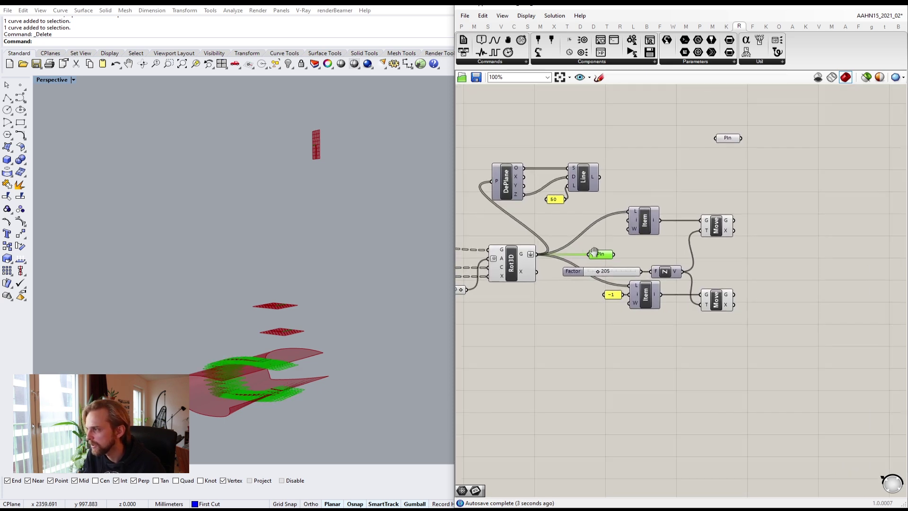
left_click_drag(594, 257, 707, 258)
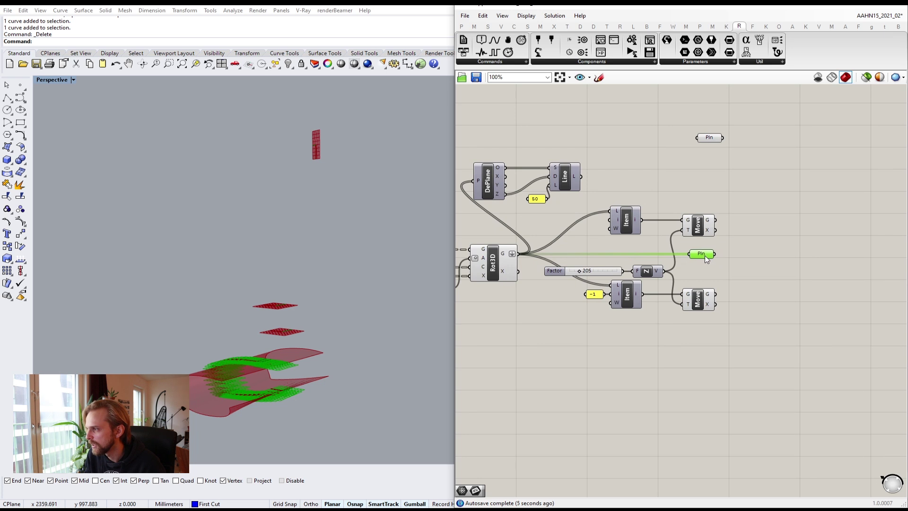
left_click(738, 235)
left_click_drag(712, 137, 701, 189)
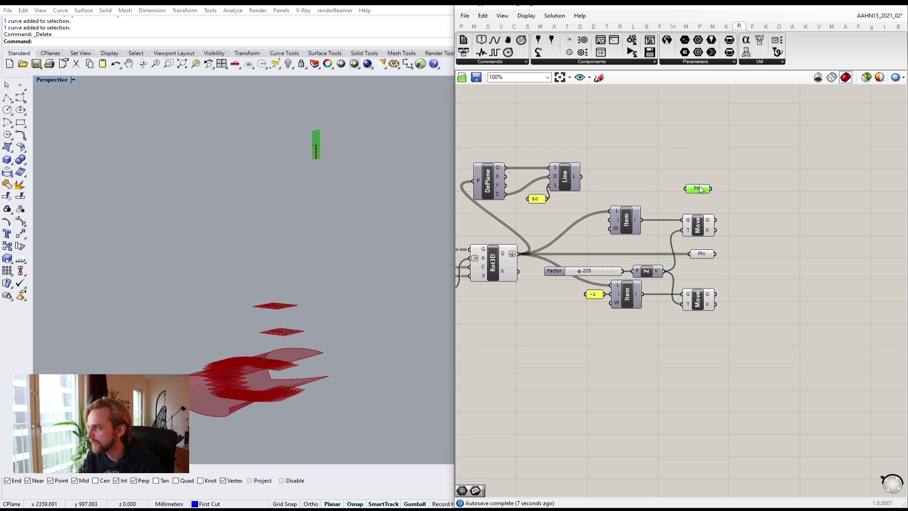
left_click(724, 188)
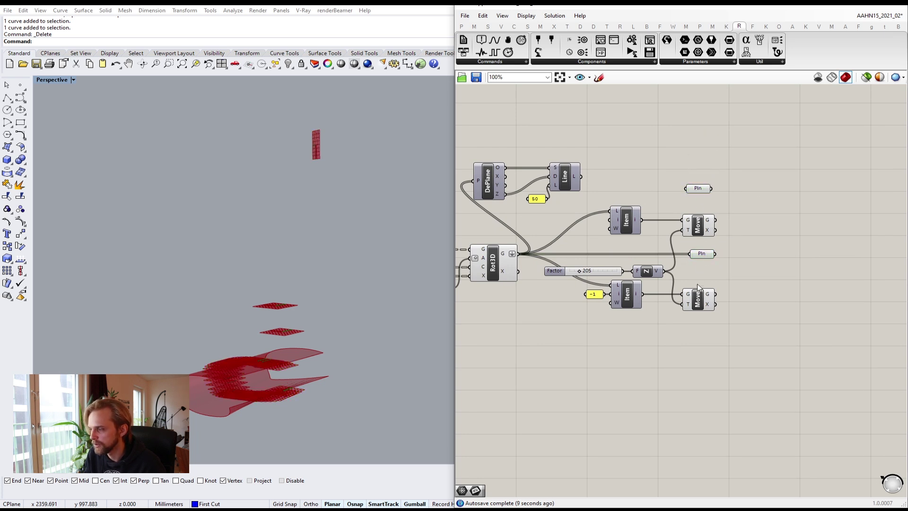
- Turn off the viewport preview of the Rot3D component
right_click_drag(518, 313, 587, 314)
left_click_drag(588, 314, 533, 242)
middle_click(533, 241)
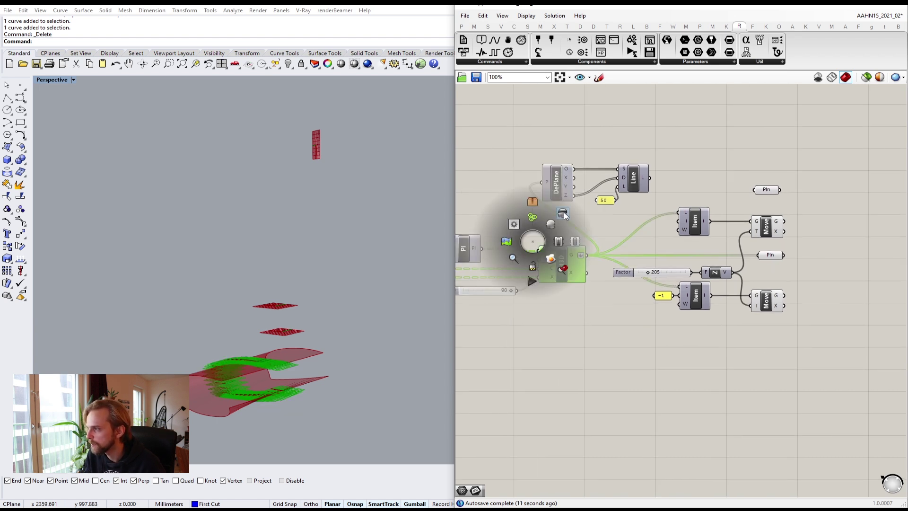
left_click(563, 216)
left_click(776, 165)
- Group the internalised Plane parameter above the upper Move component and open the group's name for editing
scroll(775, 168, "up", 3)
left_click(672, 199)
middle_click(648, 178)
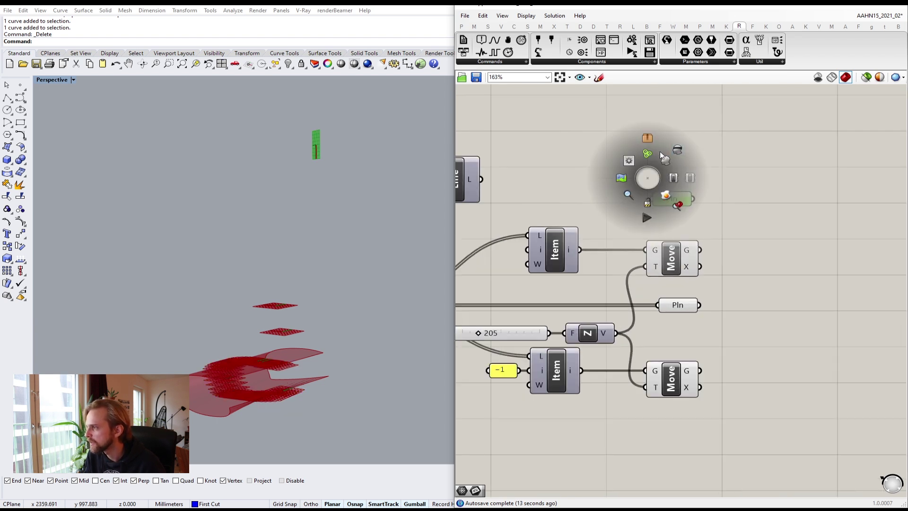
left_click(651, 154)
right_click(669, 182)
right_click(652, 187)
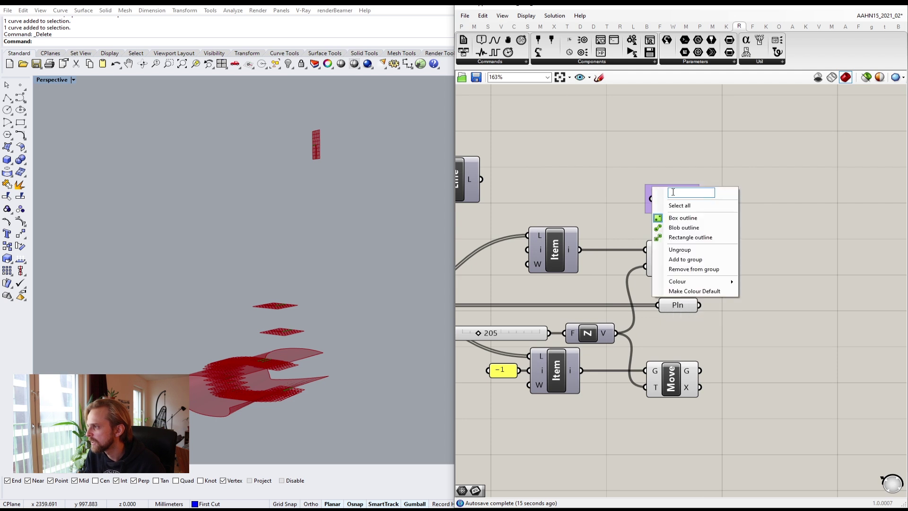
type("Start pl")
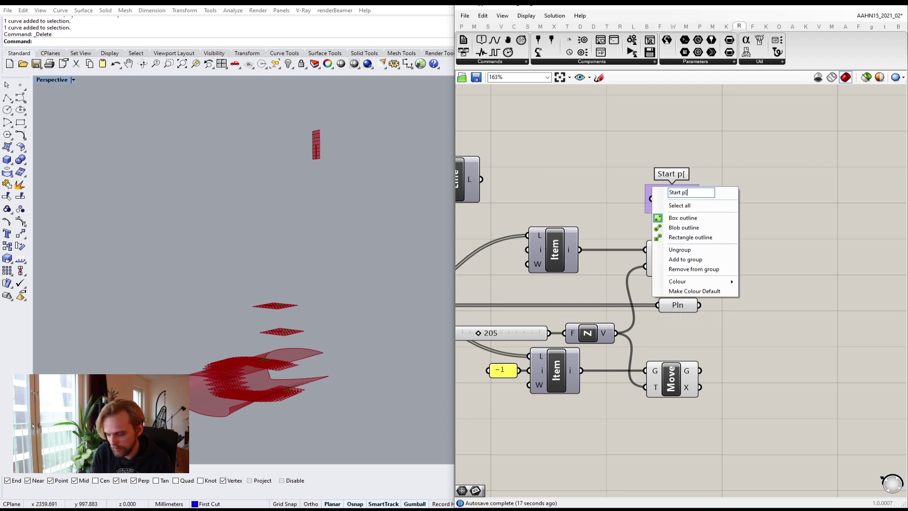
type("ane")
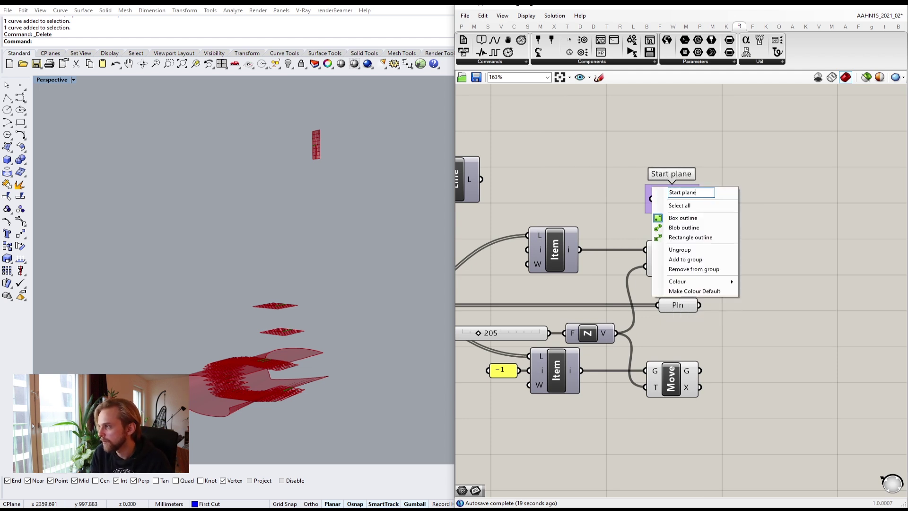
key("ctrl+a")
key("BackSpace")
- Label the group around the internalised Plane parameter "Resting position"
type("R")
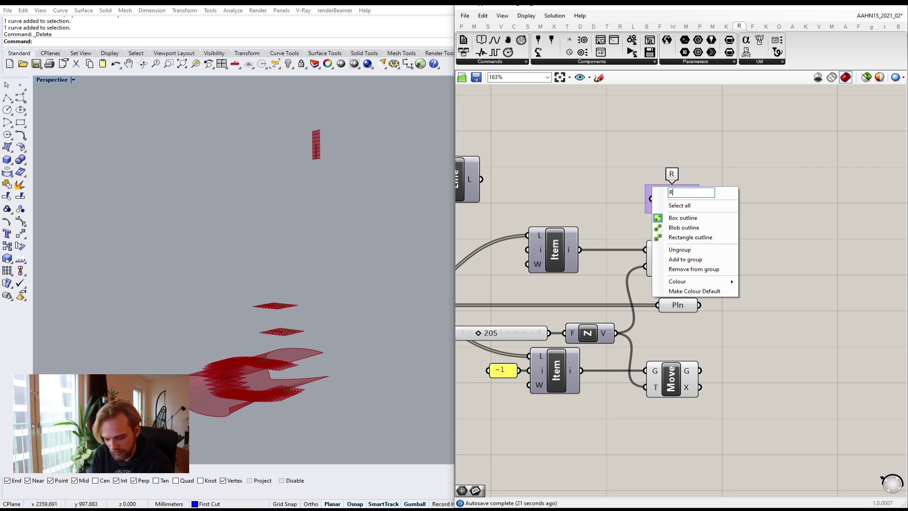
type("esting posti")
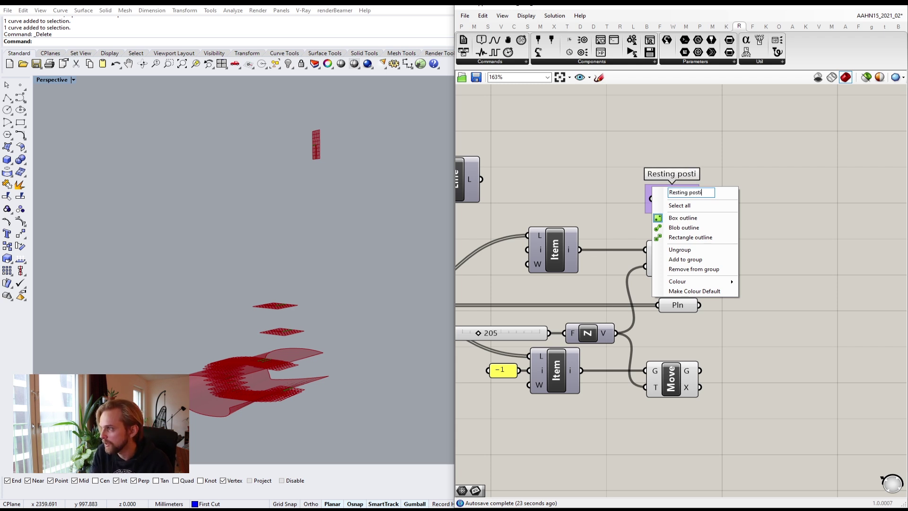
key("BackSpace")
key("BackSpace")
type("ition")
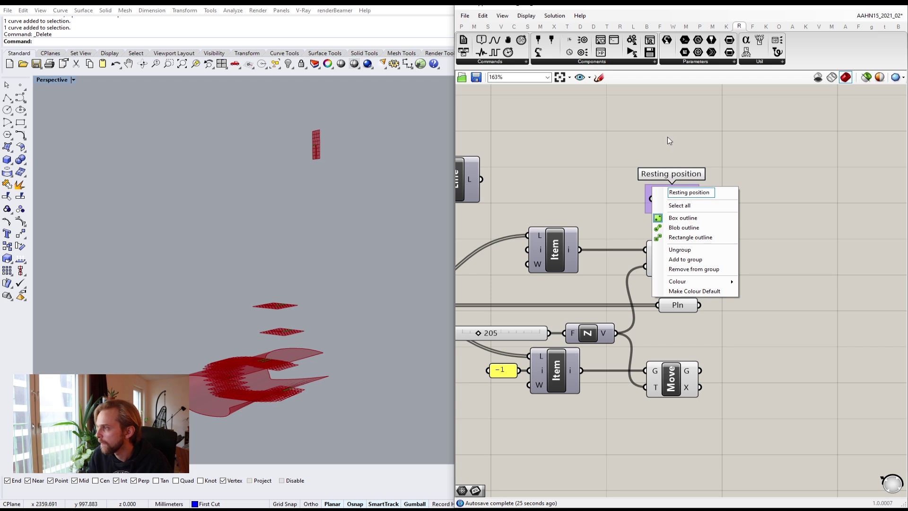
key("Return")
- Group the upper Move component and label the group "End of move start of cut"
middle_click(669, 268)
left_click(666, 243)
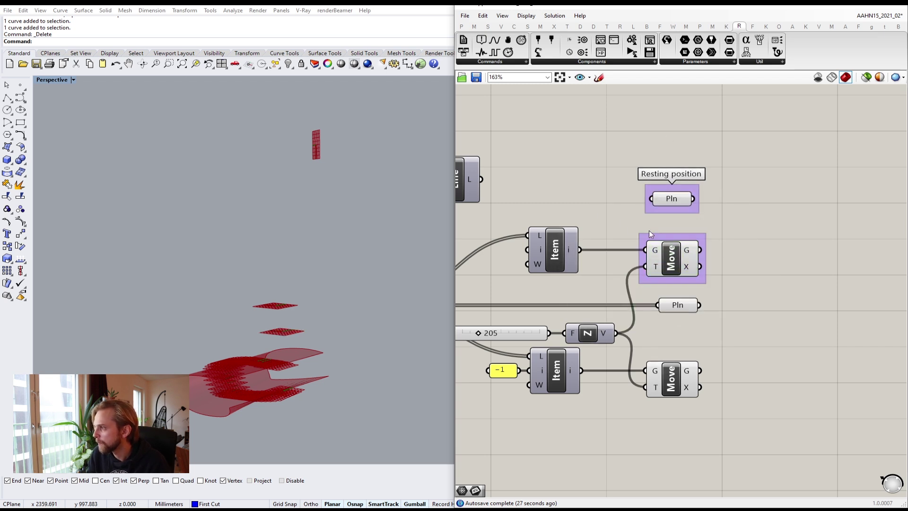
right_click(663, 236)
type("E")
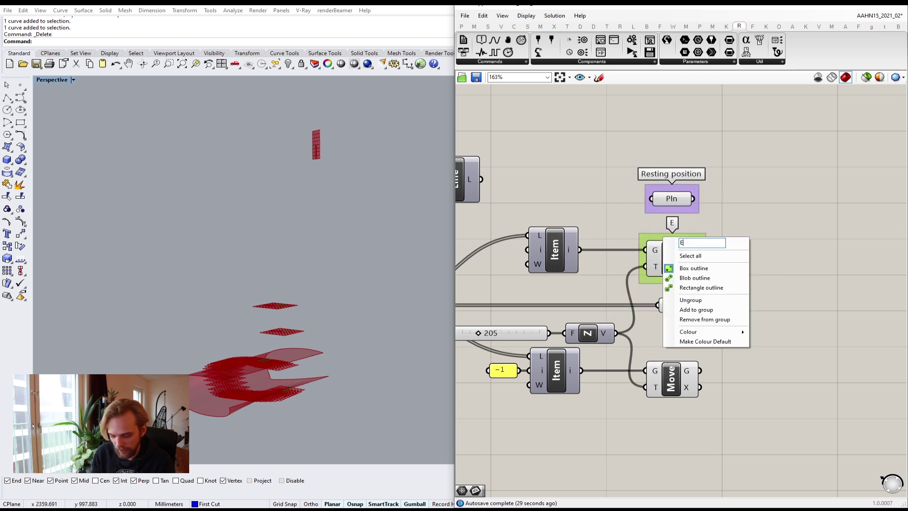
type("nd of m")
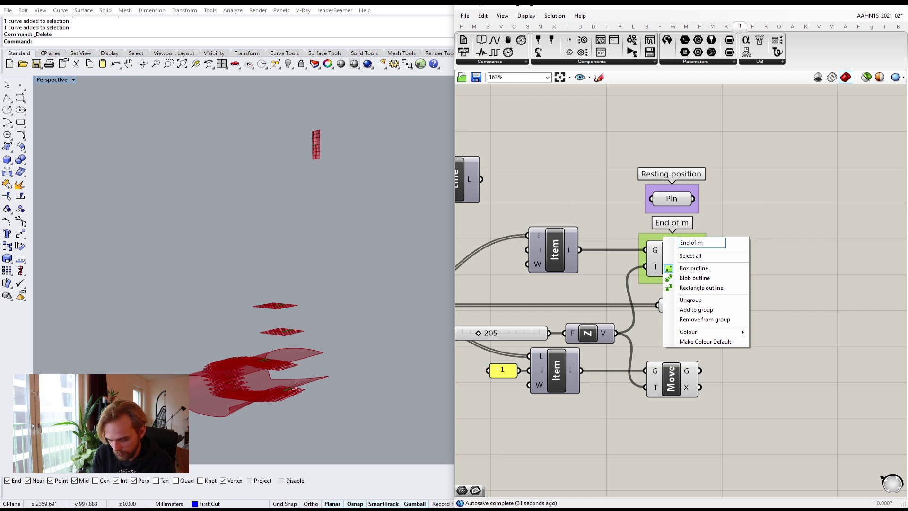
type("ove start of cut")
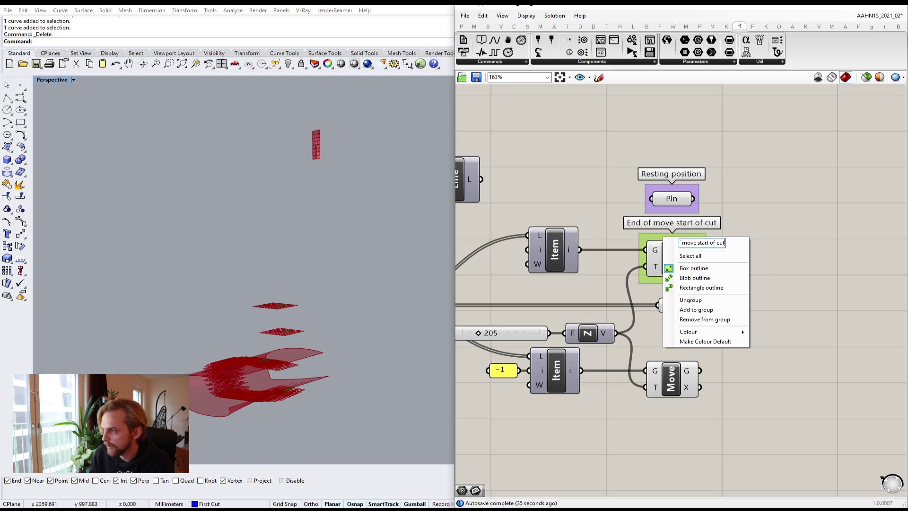
left_click(765, 192)
- Inspect the resting position plane and the upper Move's planes by highlighting each one in the Rhino viewport
left_click(676, 198)
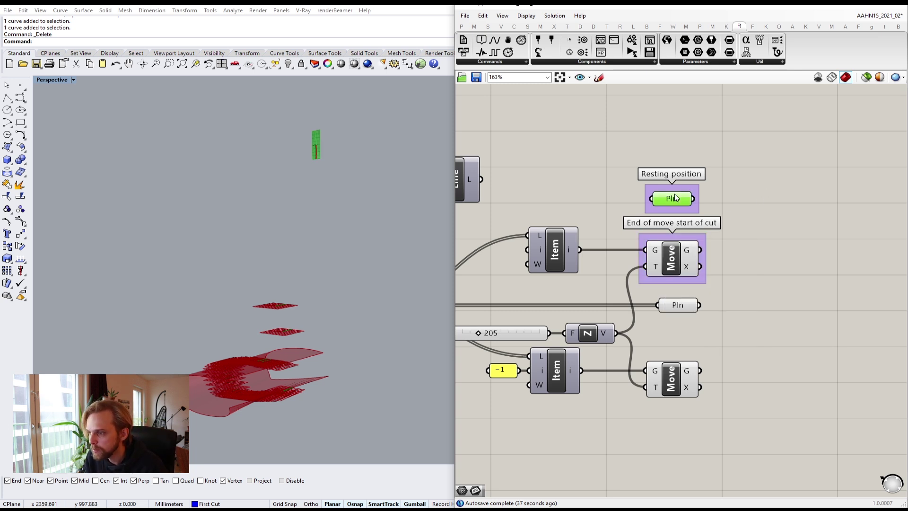
left_click(672, 257)
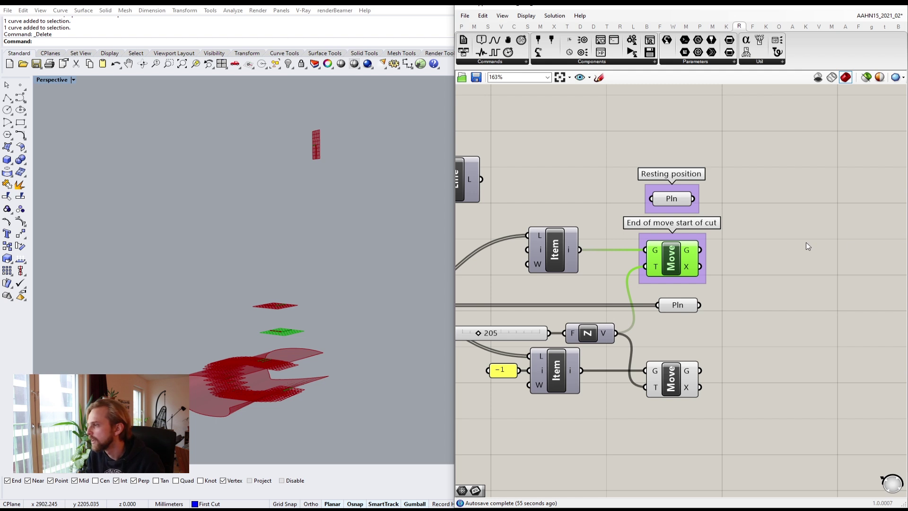
left_click(675, 198)
left_click(676, 252)
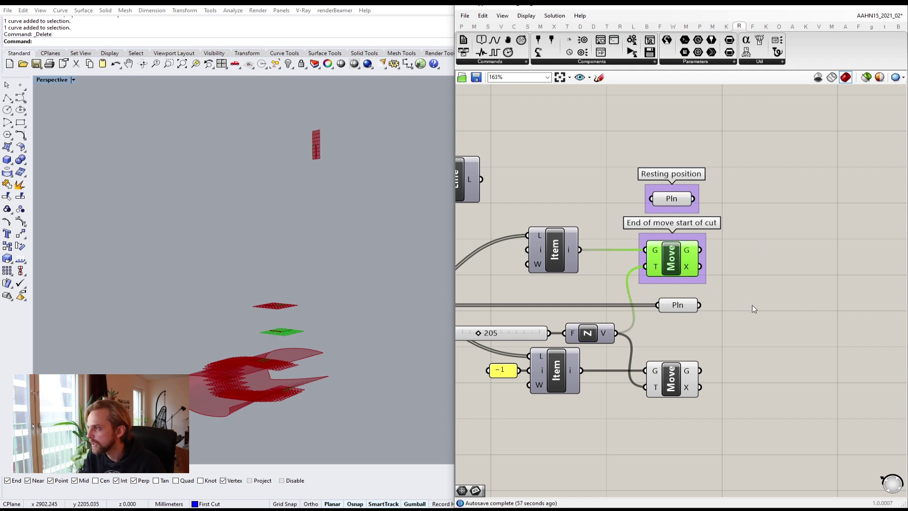
- Group the Plane parameter between the two Move components, label the group "Cut" and shift the parameter slightly downward
right_click_drag(715, 330, 674, 277)
left_click_drag(718, 350, 634, 259)
left_click(712, 261)
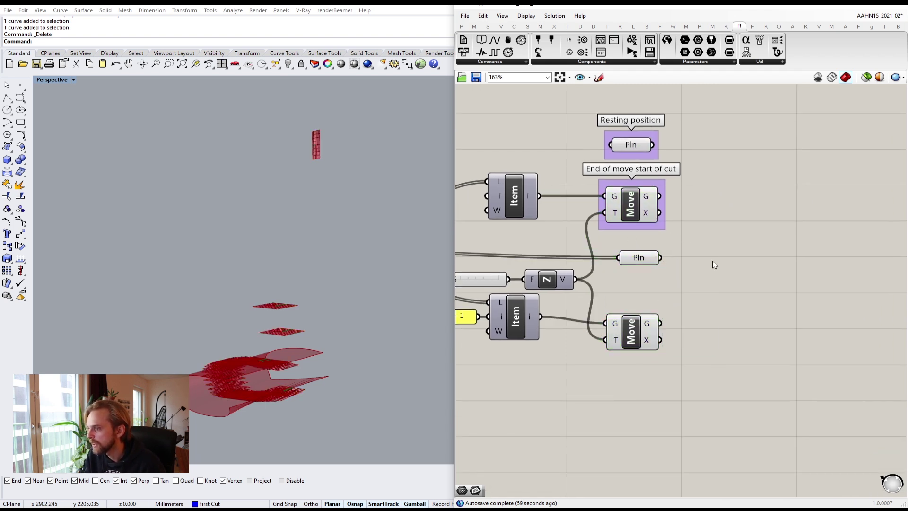
scroll(636, 260, "up", 1)
left_click(638, 256)
middle_click(638, 257)
left_click(640, 233)
right_click(642, 244)
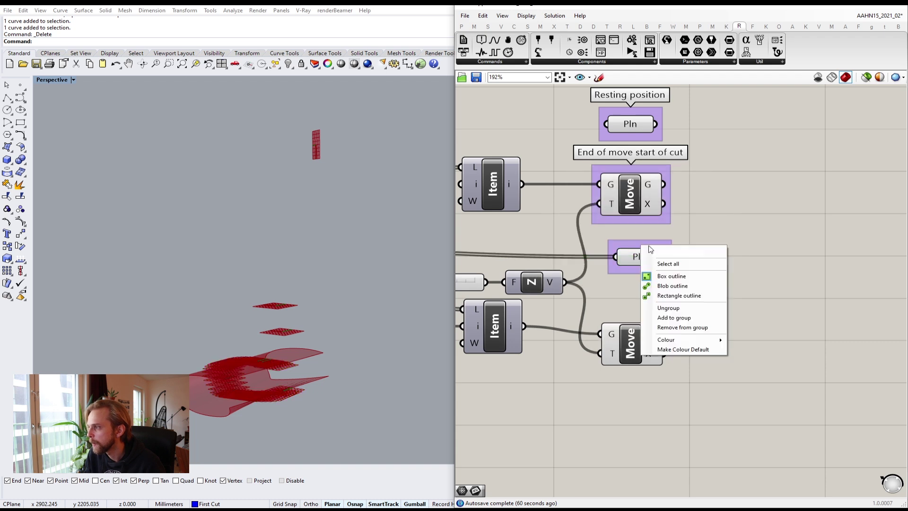
type("Cut")
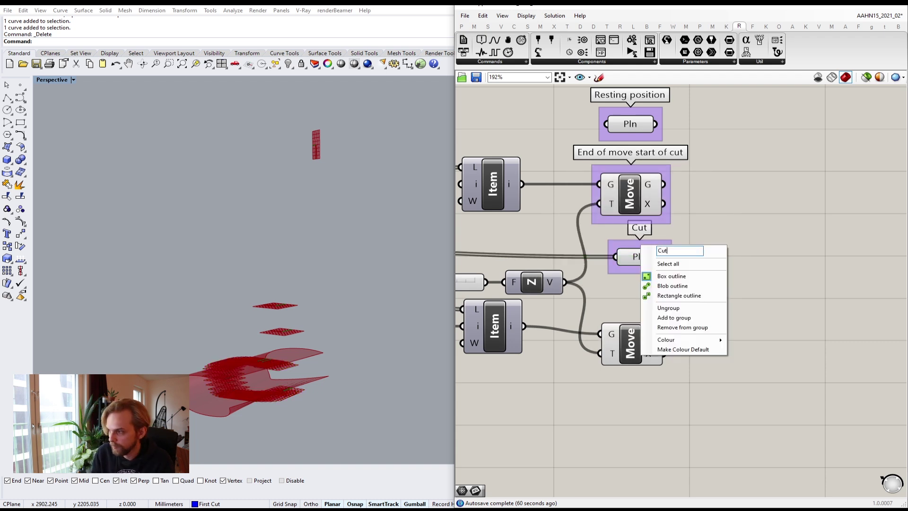
key("Return")
left_click(636, 261)
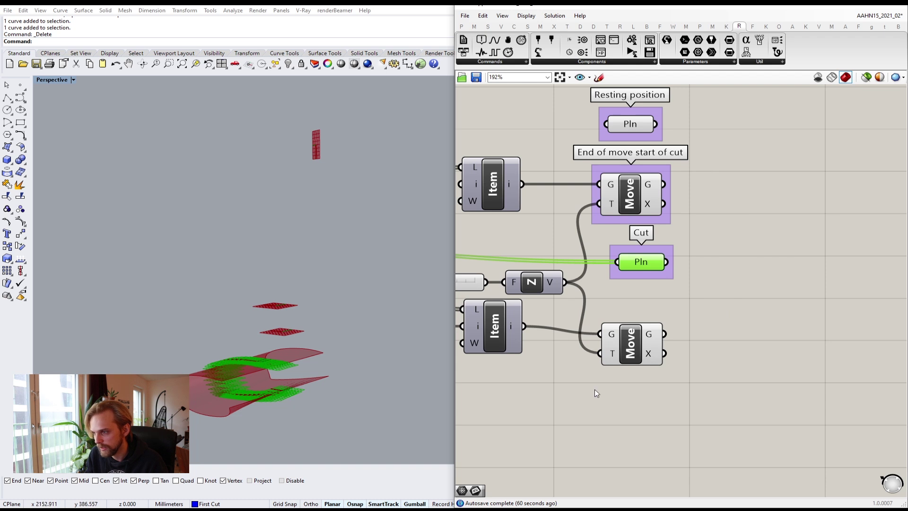
left_click(699, 399)
- Group the lower Move component and label the group "End of cut, start of move"
right_click_drag(617, 346, 613, 294)
left_click_drag(612, 290, 623, 298)
middle_click(627, 294)
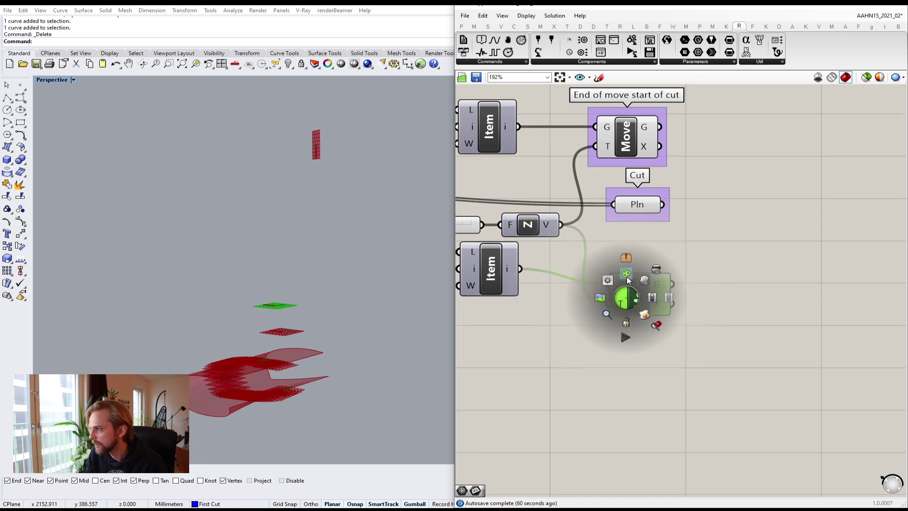
left_click(626, 275)
left_click(654, 252)
left_click(637, 270)
right_click(637, 270)
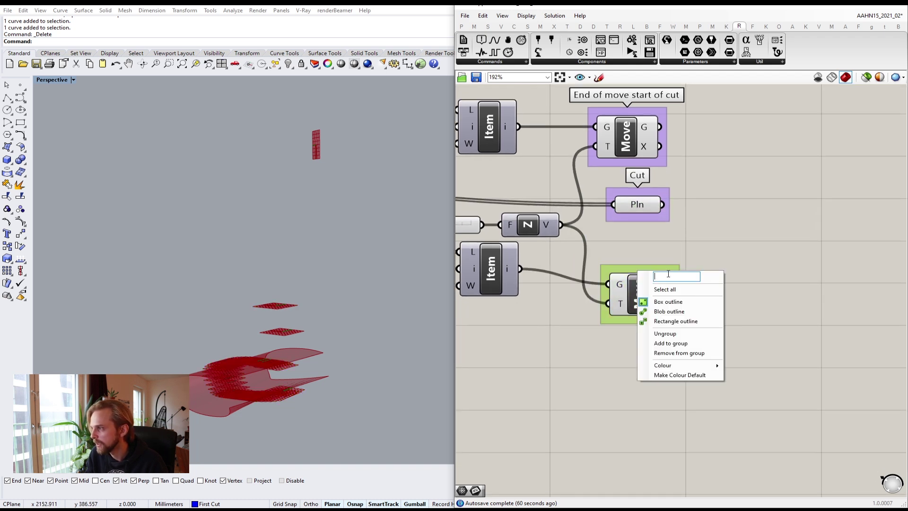
type("End of c")
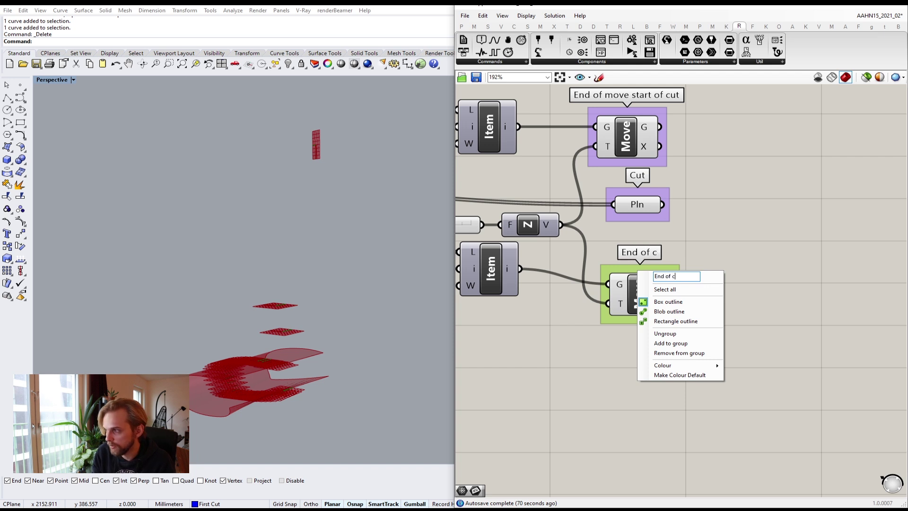
type("ut, st")
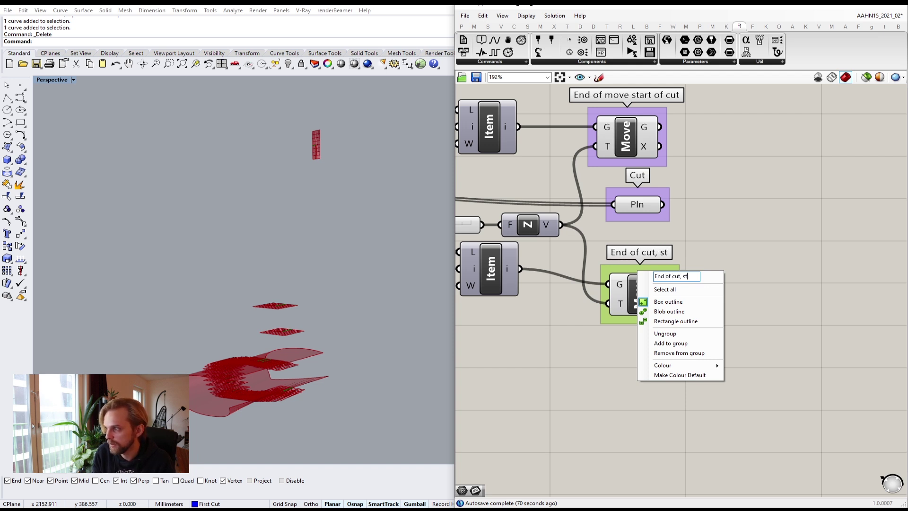
type("art of move")
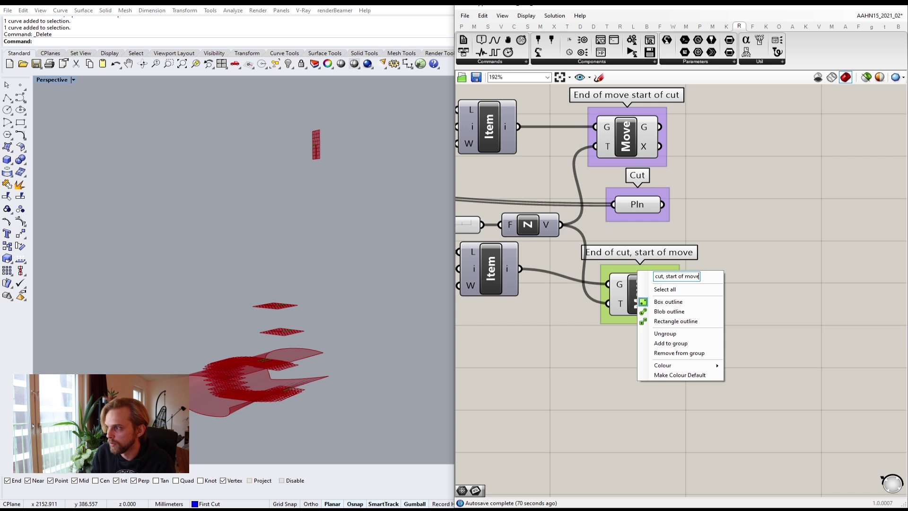
left_click(713, 208)
- Align the four labelled groups in one vertical column, ordered from "Resting position" down to "End of cut, start of move"
left_click(659, 305)
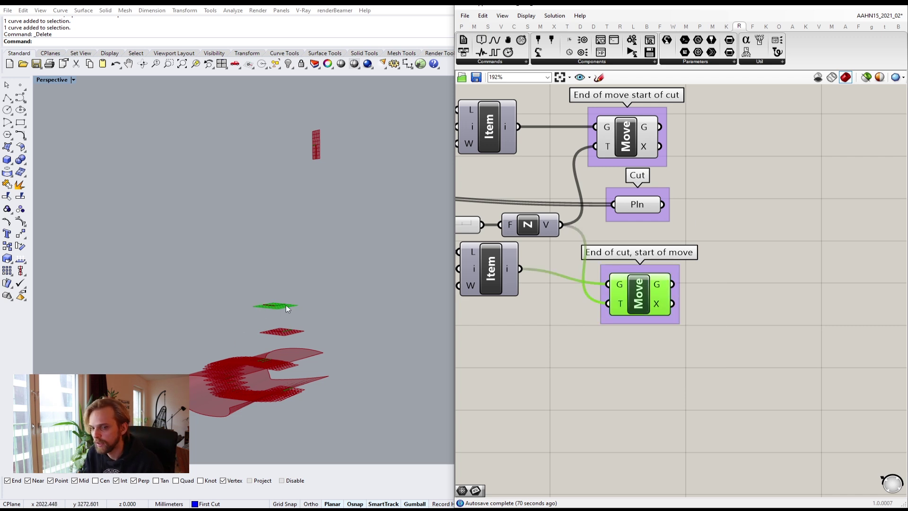
scroll(600, 194, "down", 1)
right_click_drag(604, 210, 598, 322)
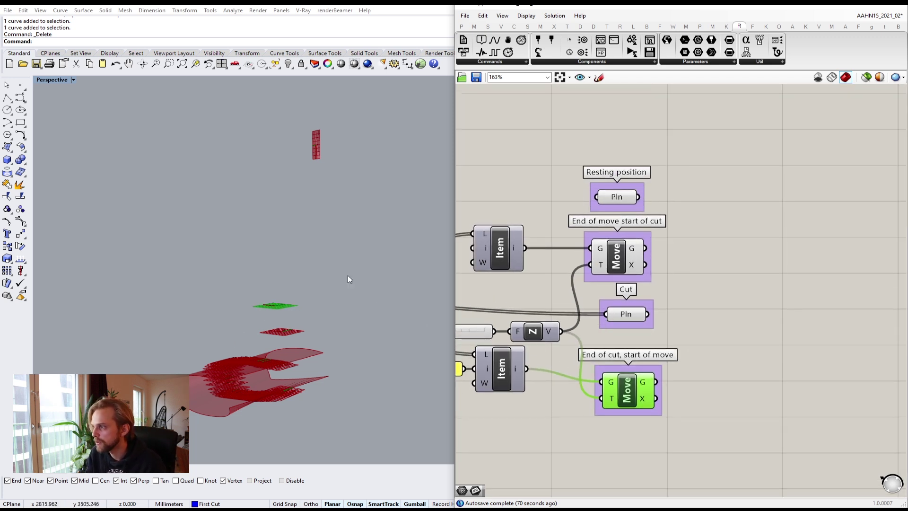
left_click(734, 254)
mouse_move(631, 312)
left_mouse_down()
mouse_move(633, 322)
mouse_move(633, 308)
left_mouse_up()
left_click_drag(616, 258, 641, 257)
left_click_drag(616, 195, 653, 194)
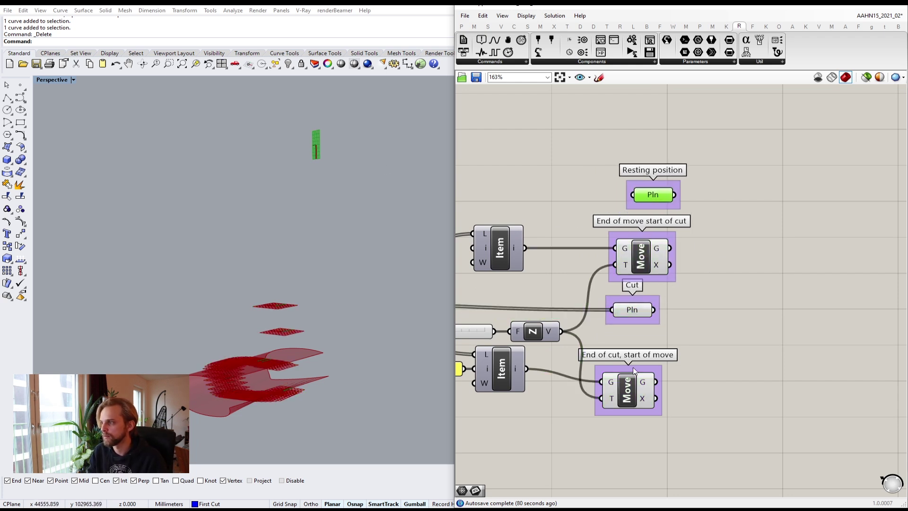
left_click_drag(630, 382, 644, 382)
left_click_drag(635, 309, 646, 313)
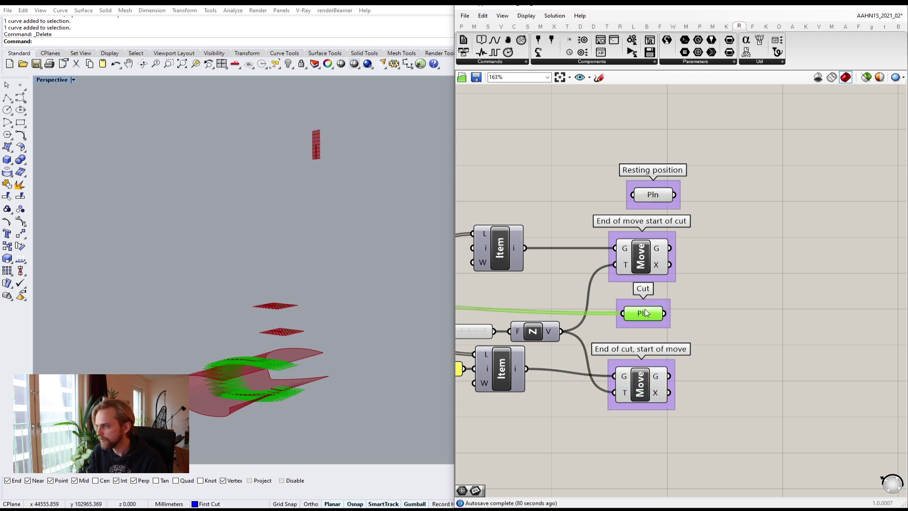
scroll(719, 267, "down", 2)
left_click_drag(752, 404, 629, 167)
left_click(741, 243)
- Examine the Range and tween-planes groups in the earlier cutting definitions higher on the canvas
right_click_drag(742, 242, 710, 260)
scroll(666, 223, "down", 10)
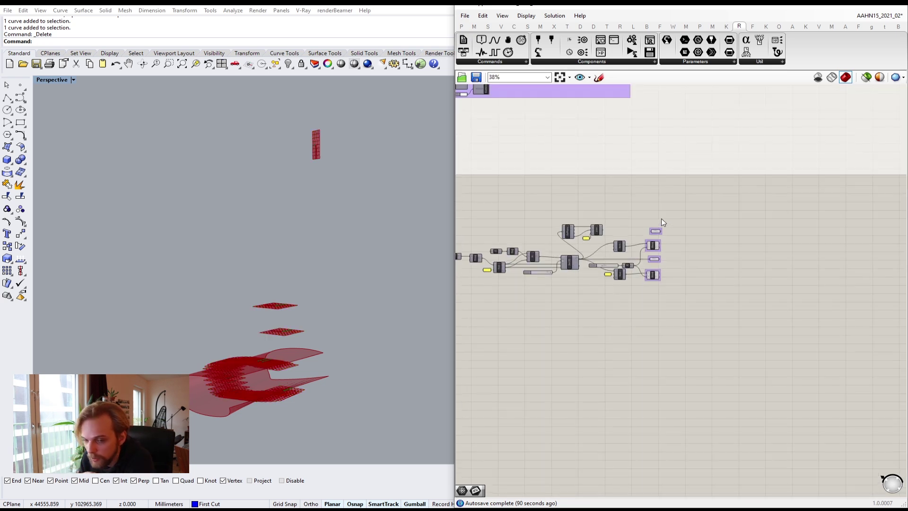
scroll(643, 189, "up", 8)
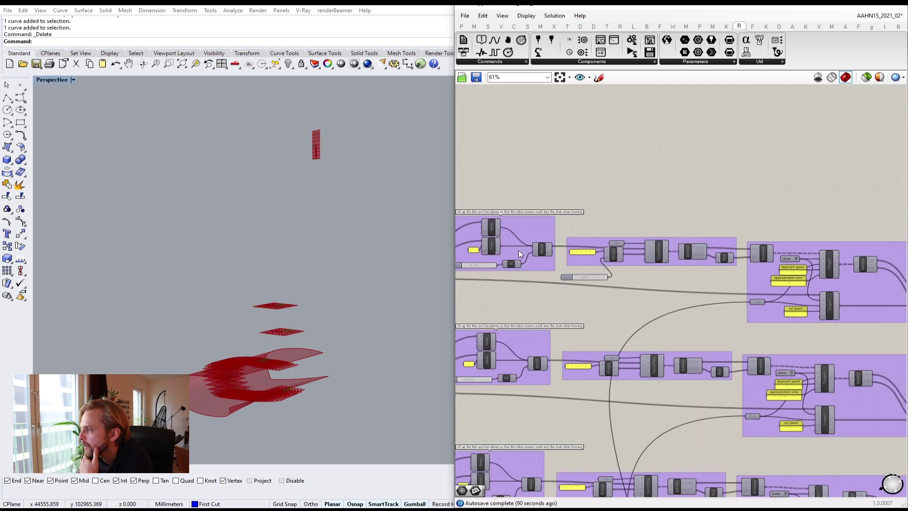
right_click_drag(692, 287, 672, 287)
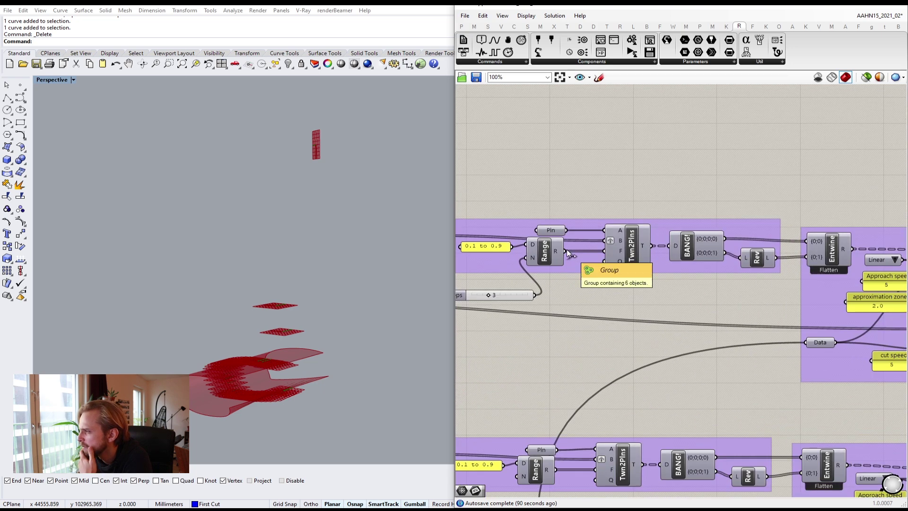
scroll(563, 265, "down", 3)
right_click_drag(560, 277, 724, 288)
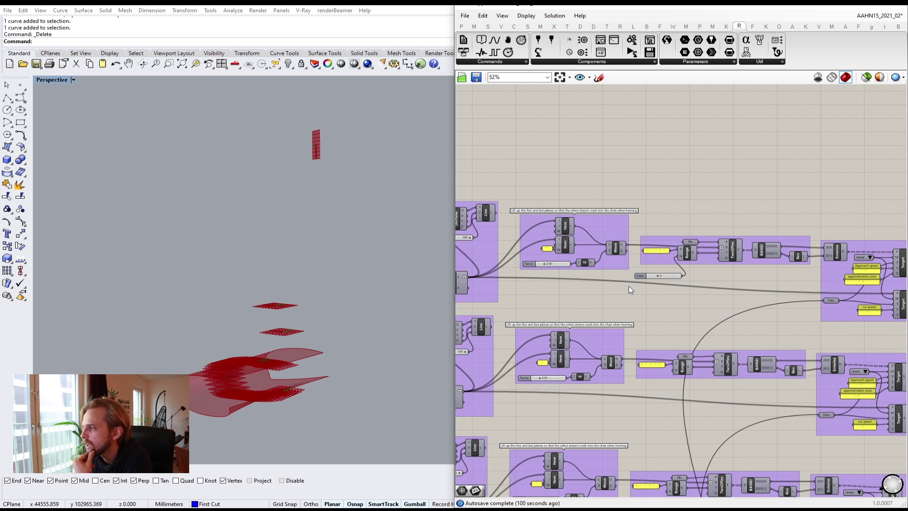
scroll(628, 286, "down", 5)
right_click_drag(667, 352, 677, 164)
mouse_move(640, 359)
right_mouse_down()
mouse_move(626, 282)
mouse_move(640, 257)
right_mouse_up()
scroll(654, 314, "up", 4)
scroll(654, 314, "up", 5)
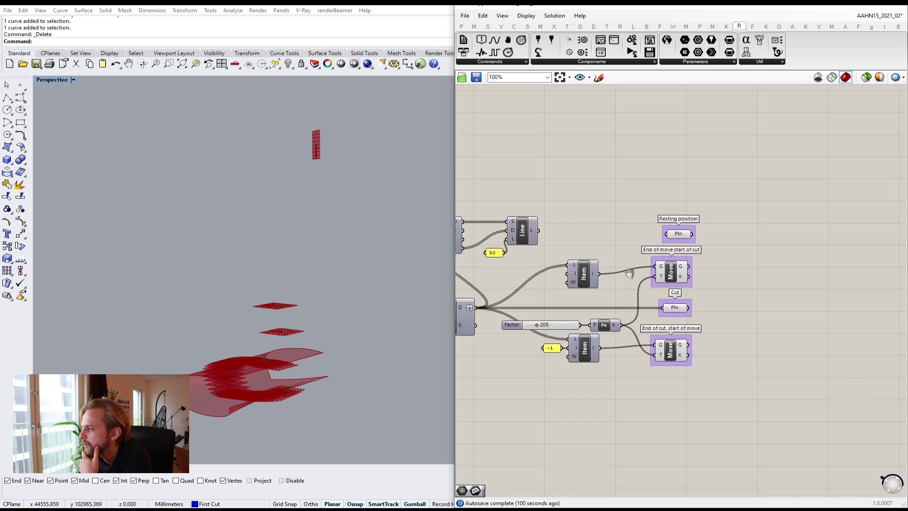
- Compare the resting position plane with the "End of move start of cut" planes by highlighting them in turn
left_click(606, 251)
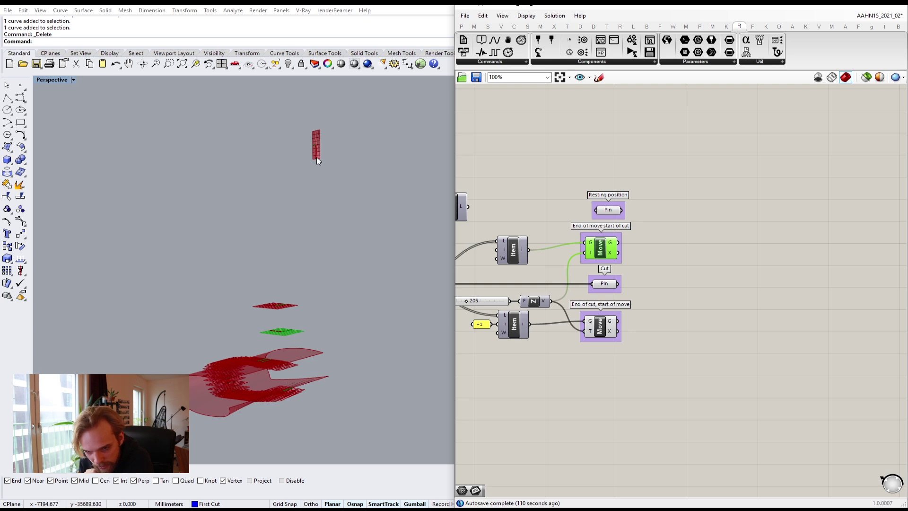
left_click(668, 326)
scroll(609, 222, "up", 3)
scroll(609, 221, "up", 2)
left_click(605, 228)
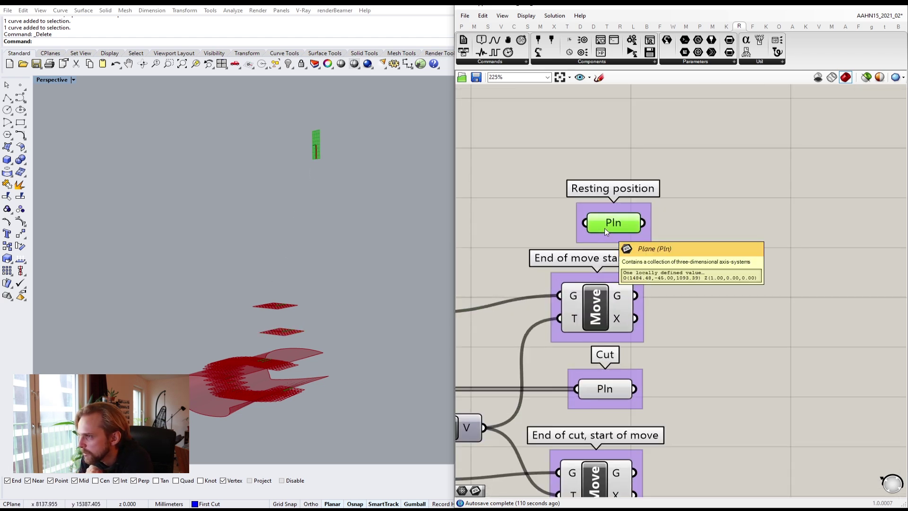
left_click(602, 314)
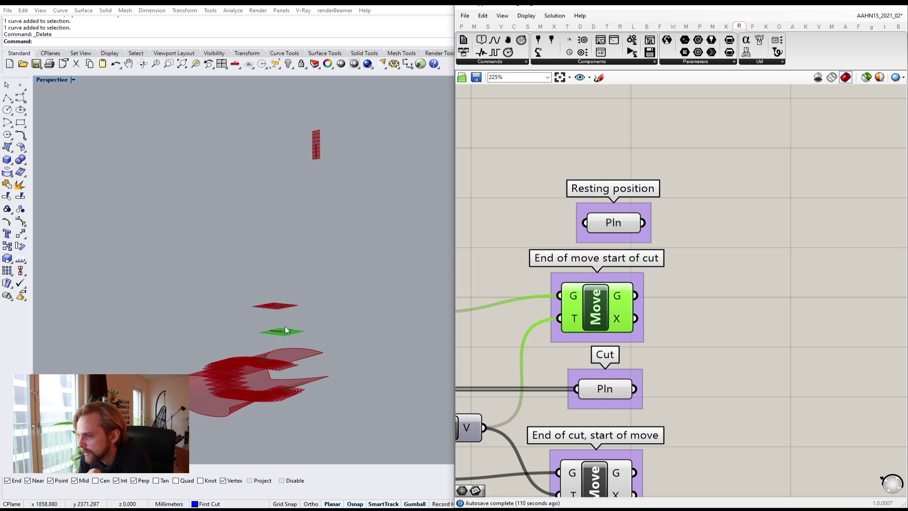
left_click(614, 227)
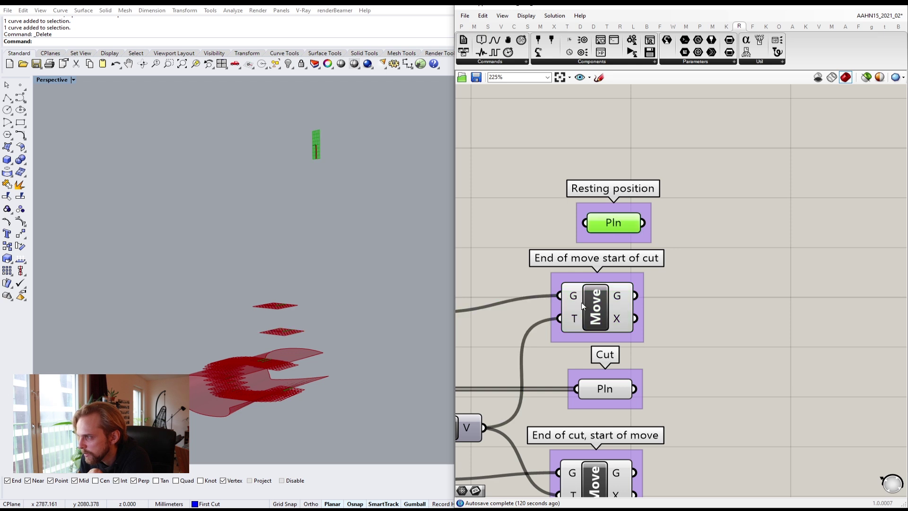
left_click_drag(582, 304, 582, 298)
left_click(595, 221)
left_click(591, 303)
right_click_drag(621, 352, 615, 290)
scroll(596, 263, "down", 3)
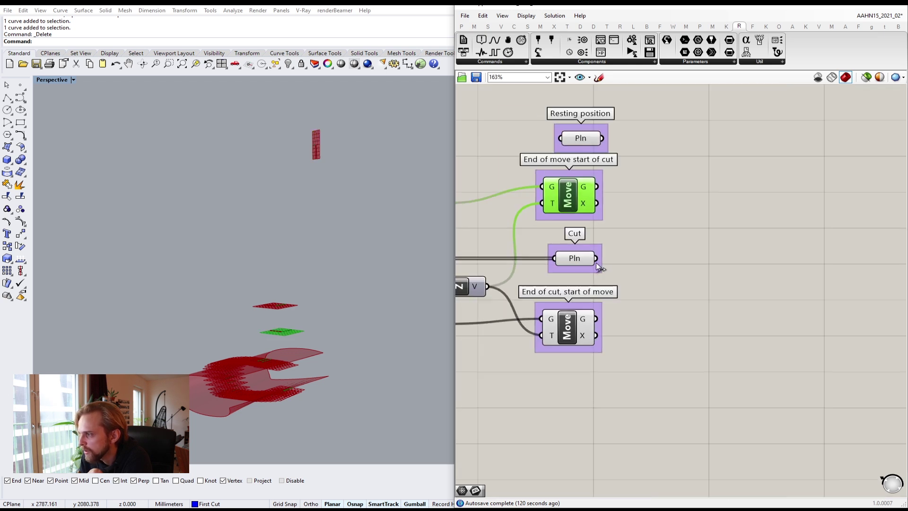
- Compare the "End of cut, start of move" planes with the resting position plane in the Rhino viewport
left_click(568, 364)
left_click(570, 166)
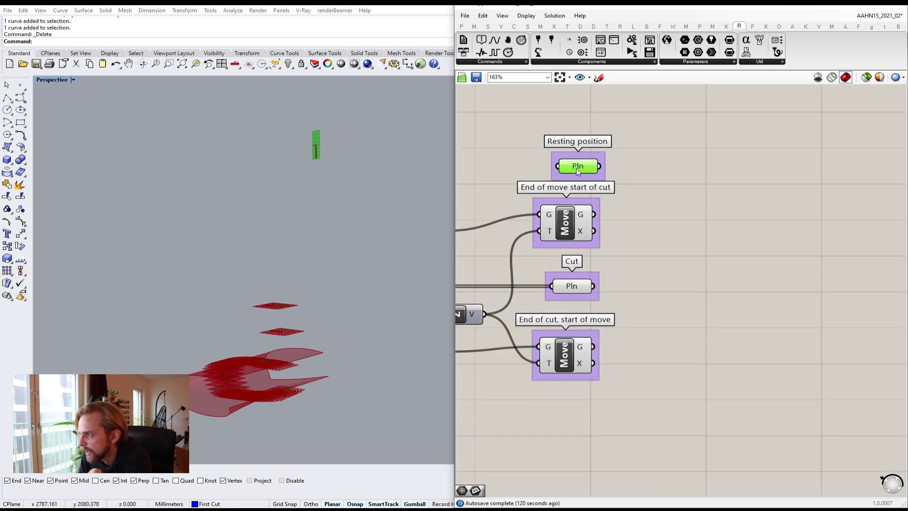
left_click(560, 363)
left_click(575, 163)
left_click(560, 363)
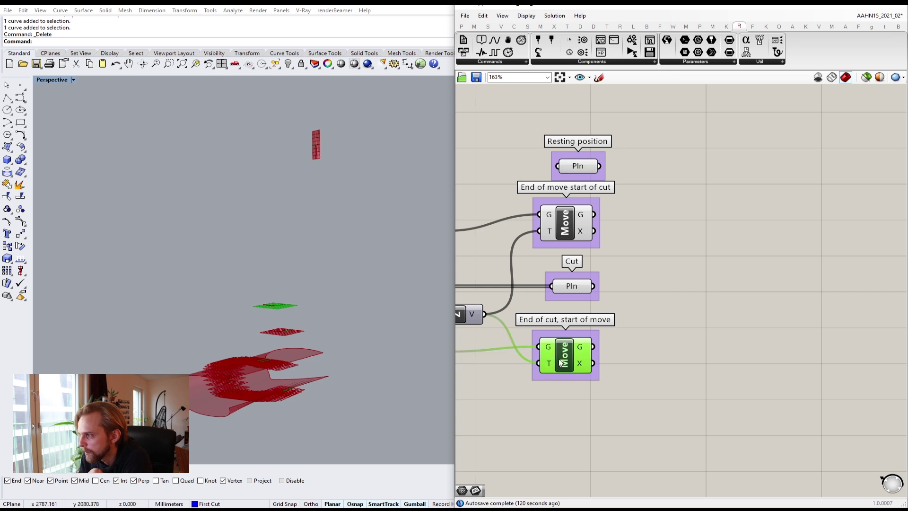
left_click(574, 168)
left_click(704, 202)
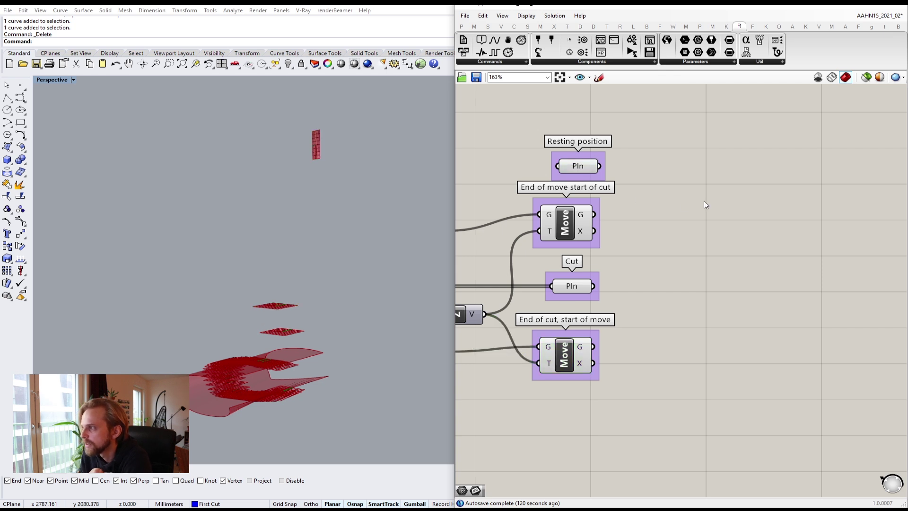
- Add a Tween Two Planes component beside the labelled groups
double_click(728, 204)
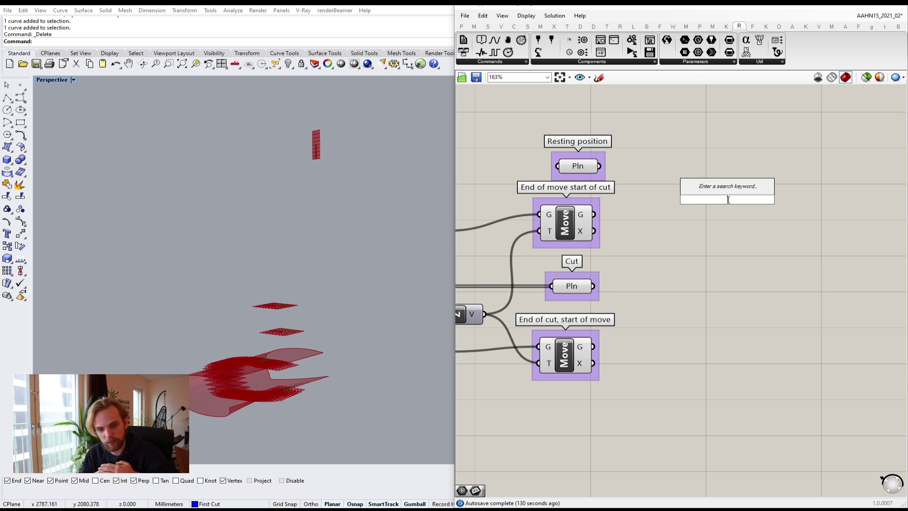
type("tween c")
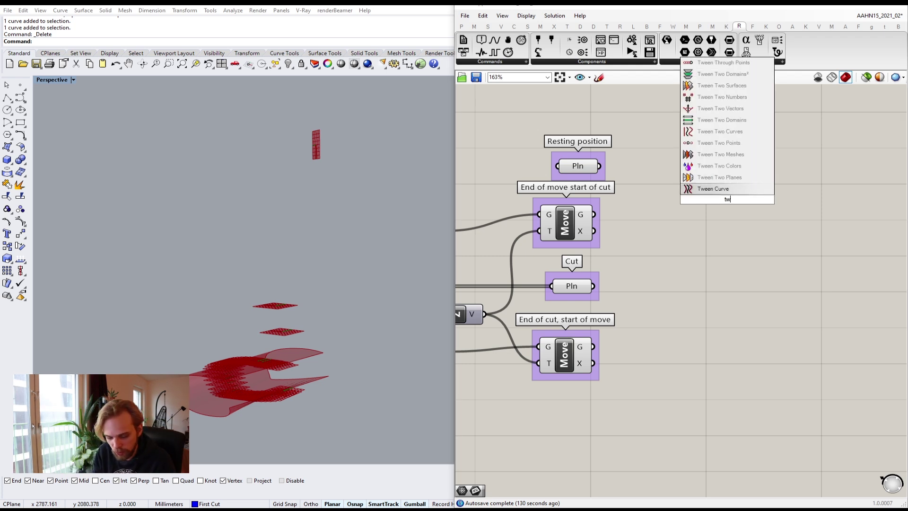
key("BackSpace")
key("BackSpace")
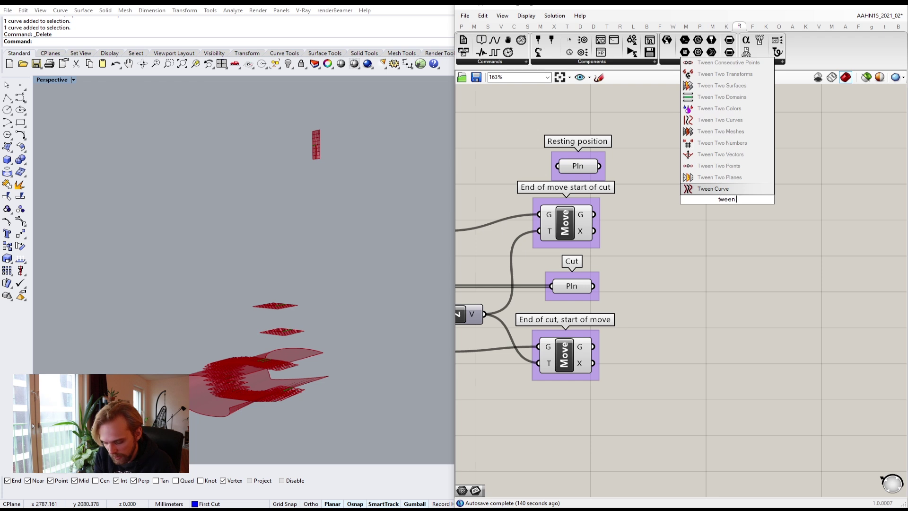
type("plane")
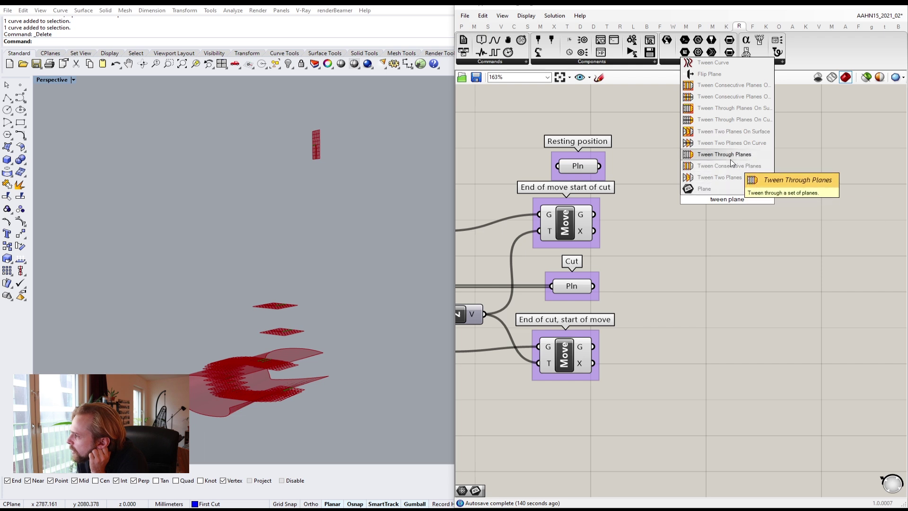
left_click(714, 181)
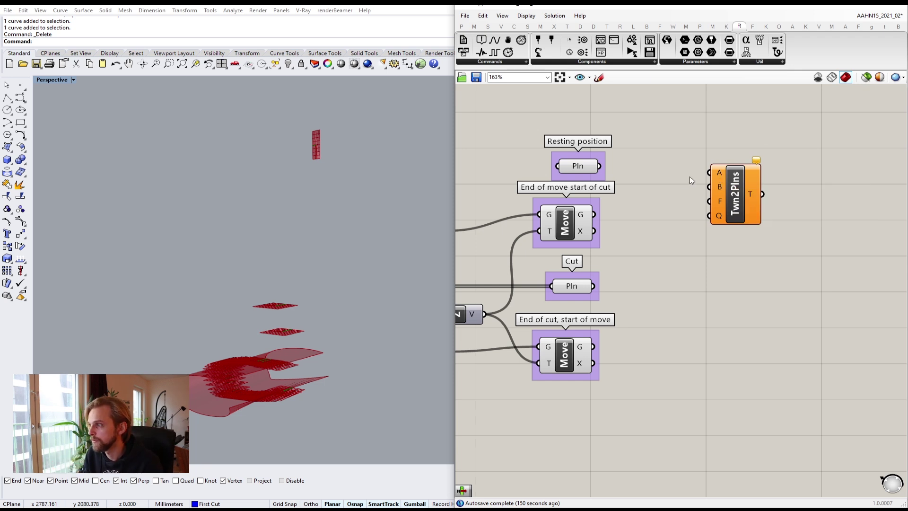
- Connect the "Resting position" plane to the tween's A input and the "End of move start of cut" geometry output to its B input
left_click_drag(585, 168, 714, 173)
left_click_drag(741, 189, 754, 172)
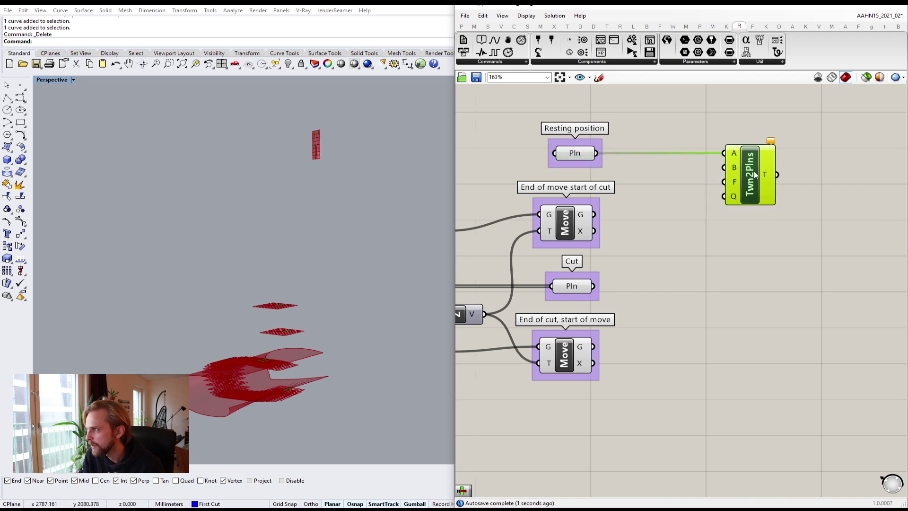
left_click(722, 194)
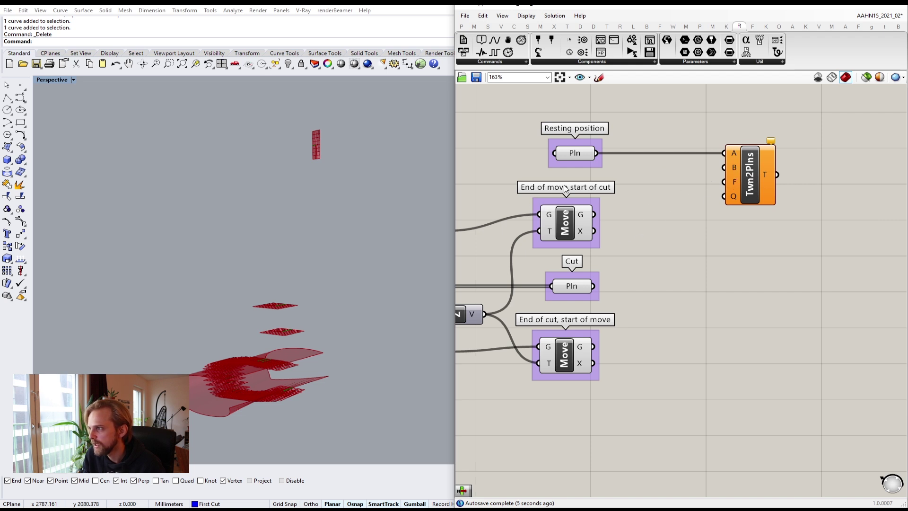
left_click_drag(574, 212, 740, 172)
left_click(743, 194)
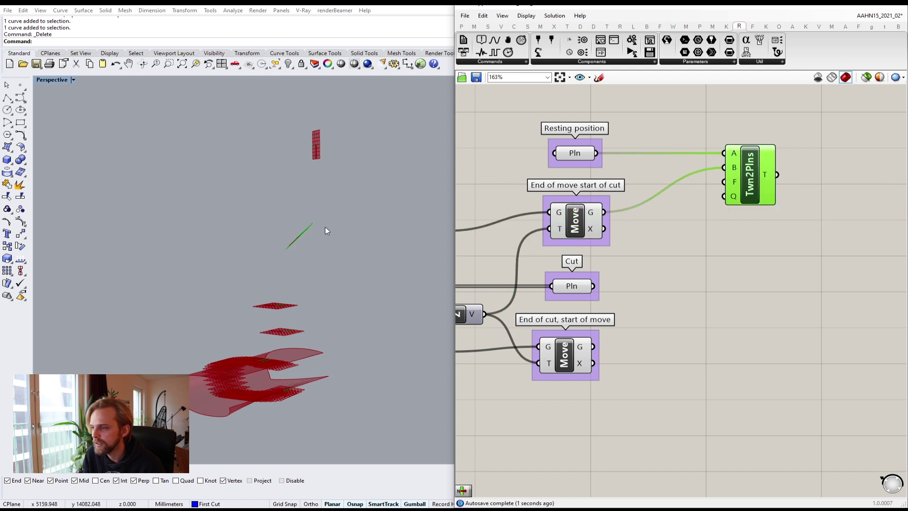
- Make room beside the tween component, add a Range component and connect its output to the tween's F input
scroll(291, 249, "up", 2)
right_click_drag(728, 232, 624, 255)
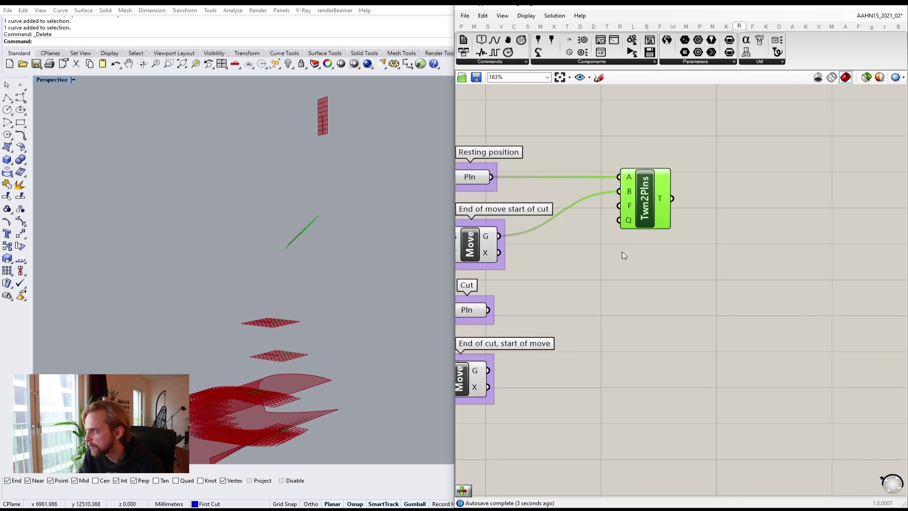
left_click_drag(632, 208, 695, 208)
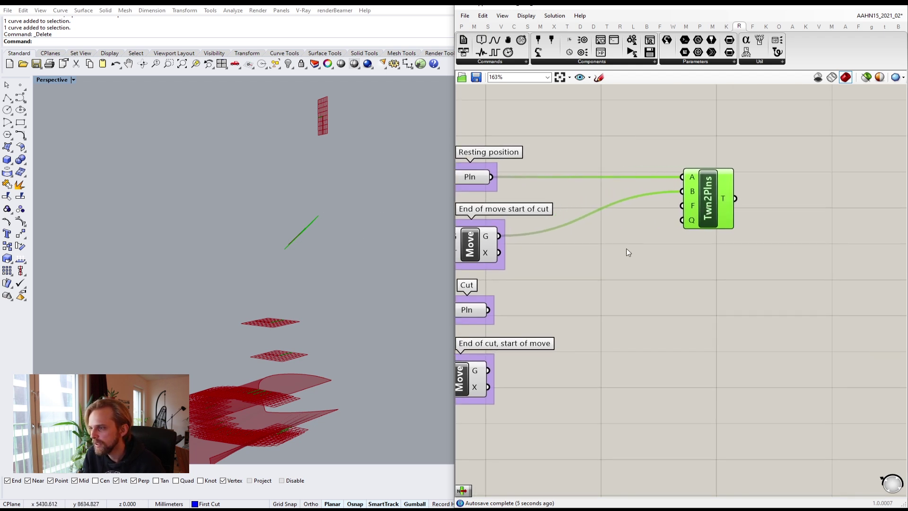
double_click(606, 263)
type("range")
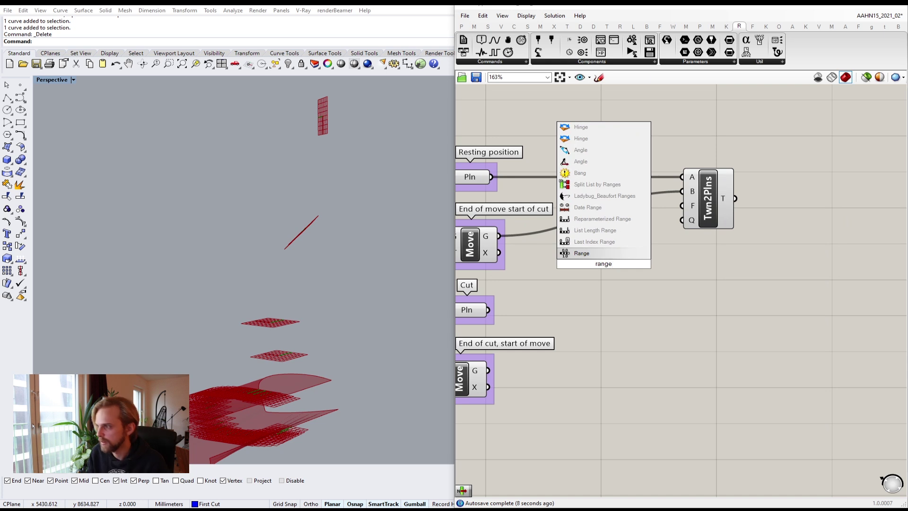
key("Return")
left_click_drag(597, 249, 665, 243)
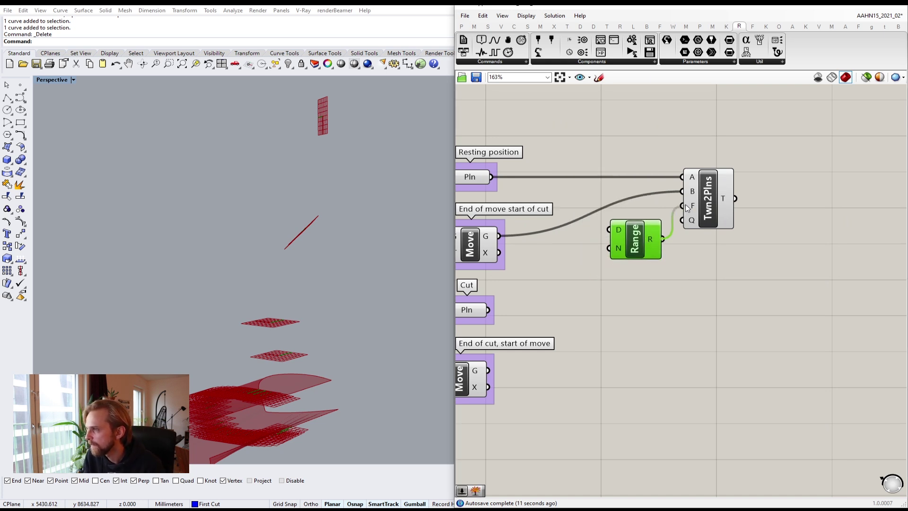
left_click_drag(687, 209, 687, 208)
mouse_move(628, 246)
left_mouse_down()
mouse_move(623, 229)
mouse_move(637, 240)
mouse_move(637, 231)
left_mouse_up()
left_click(668, 264)
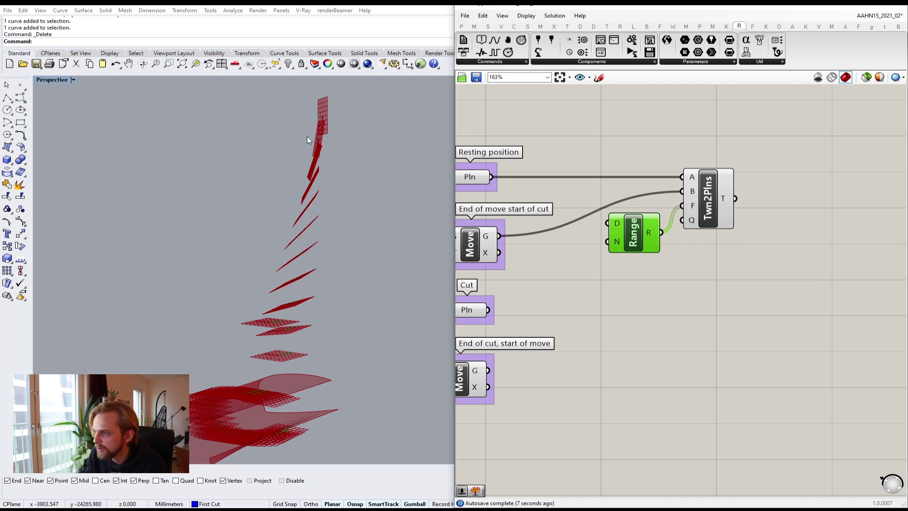
- Examine the tweened planes between the resting position and the start of the cut in the Rhino viewport
mouse_move(314, 234)
right_mouse_down()
mouse_move(336, 310)
mouse_move(237, 272)
mouse_move(284, 269)
mouse_move(312, 243)
right_mouse_up()
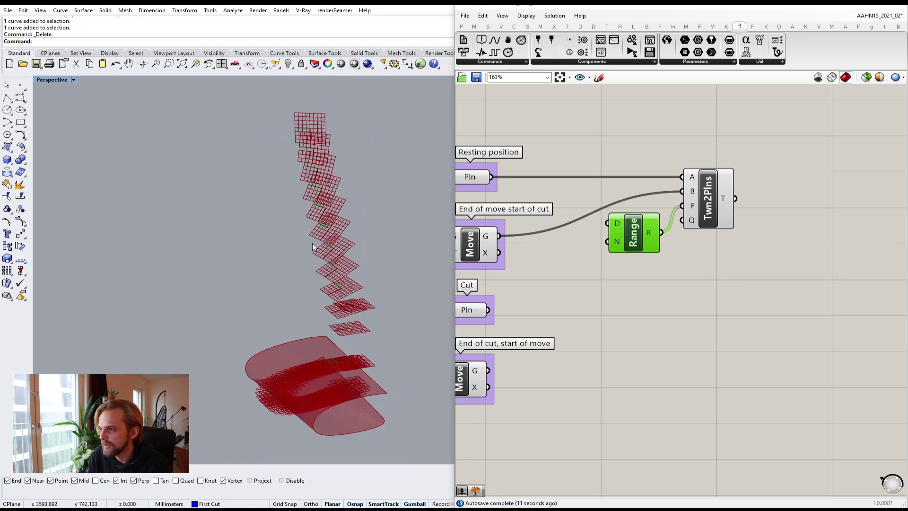
right_click_drag(354, 264, 272, 282)
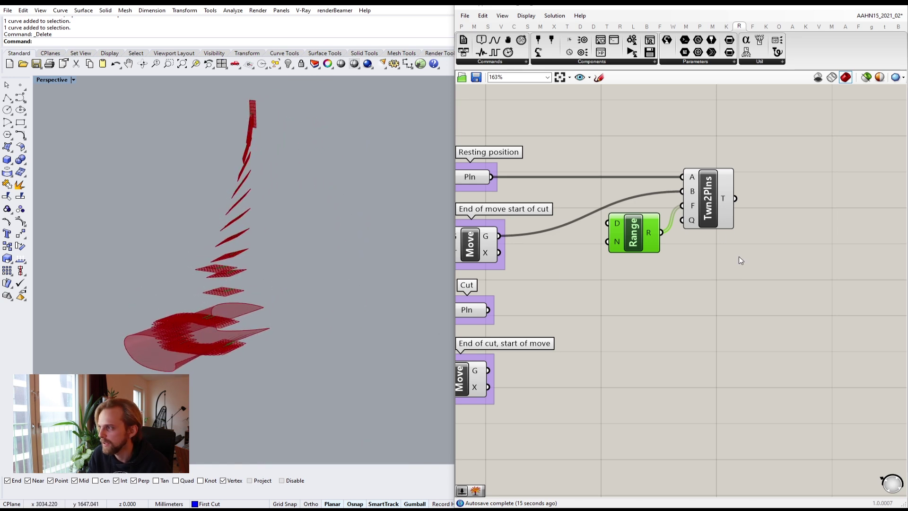
left_click_drag(739, 256, 646, 198)
left_click(771, 279)
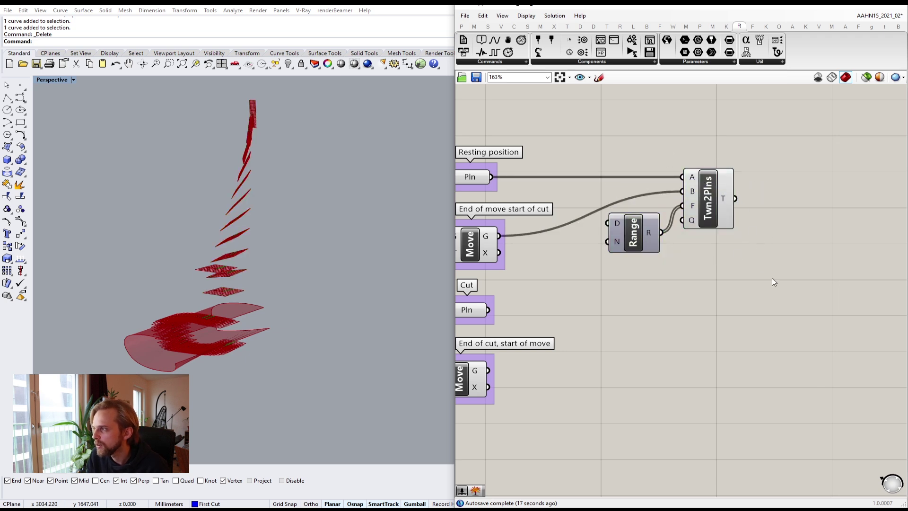
left_click_drag(772, 278, 604, 171)
left_click_drag(748, 272, 583, 162)
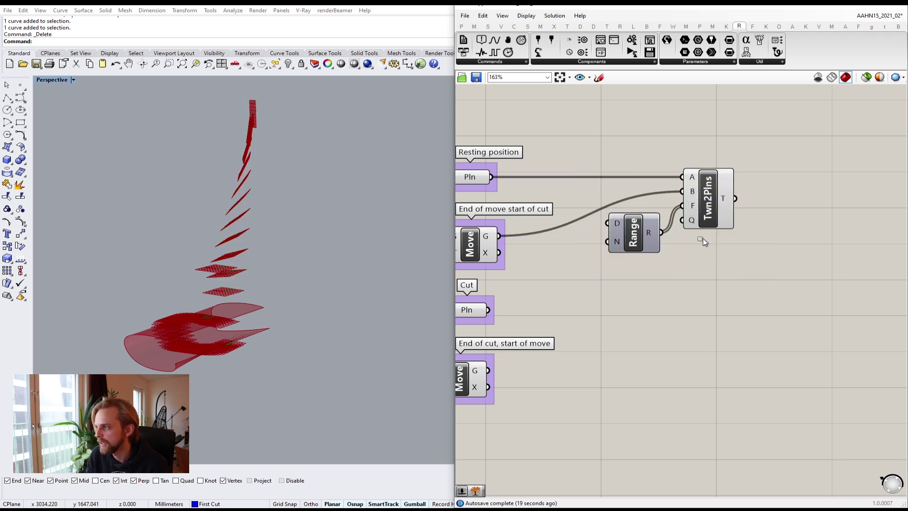
- Add a second Tween Two Planes component level with the "End of cut, start of move" group
right_click_drag(683, 310, 765, 245)
left_click(726, 267)
right_click_drag(586, 286, 660, 312)
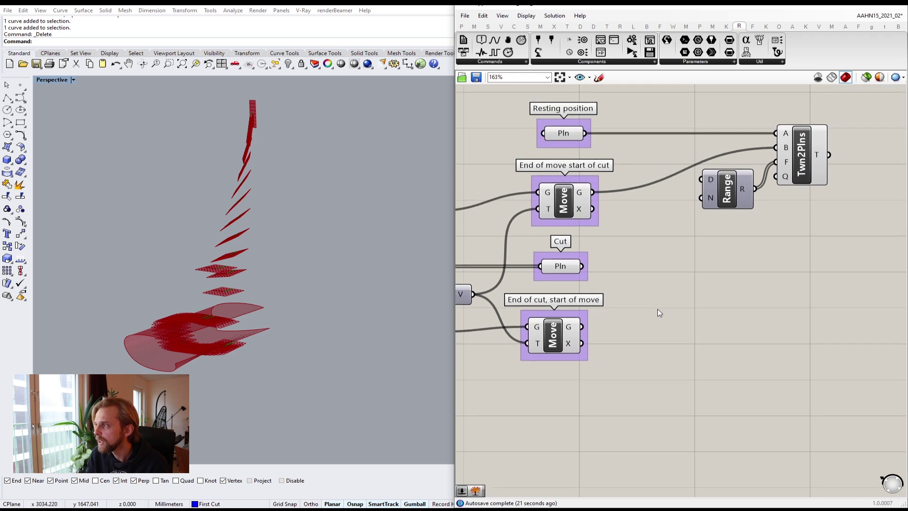
double_click(780, 320)
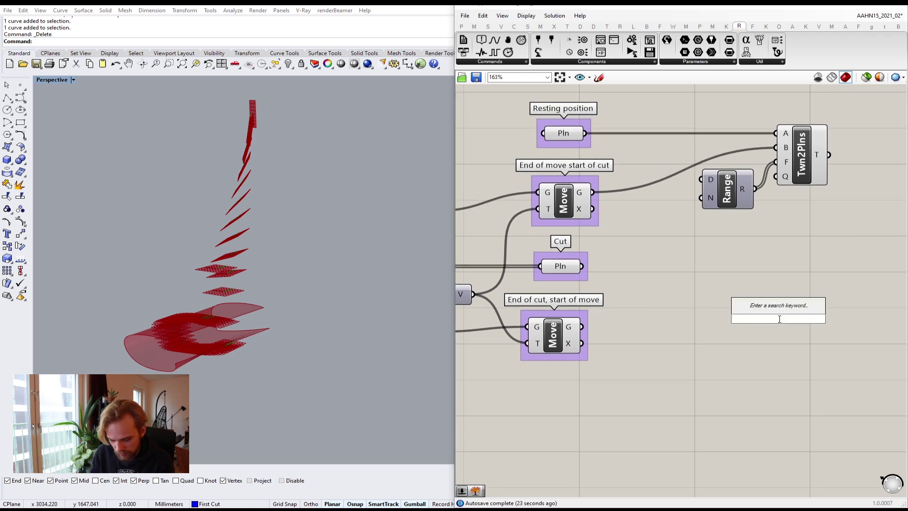
type("tween 2")
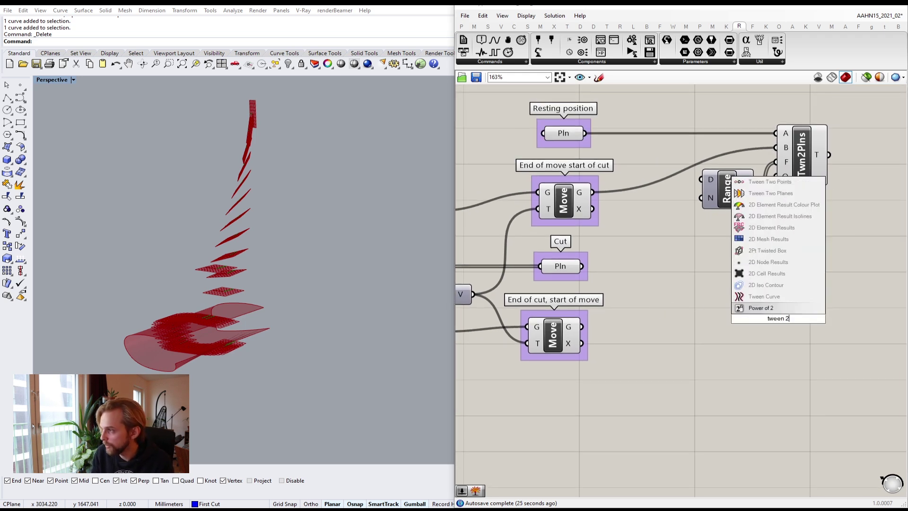
type(" planes")
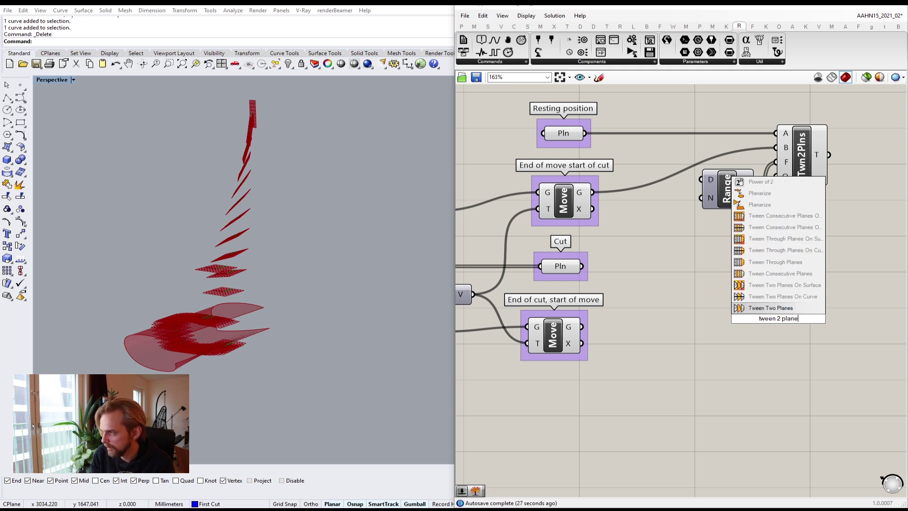
left_click(781, 299)
left_click_drag(799, 302, 833, 305)
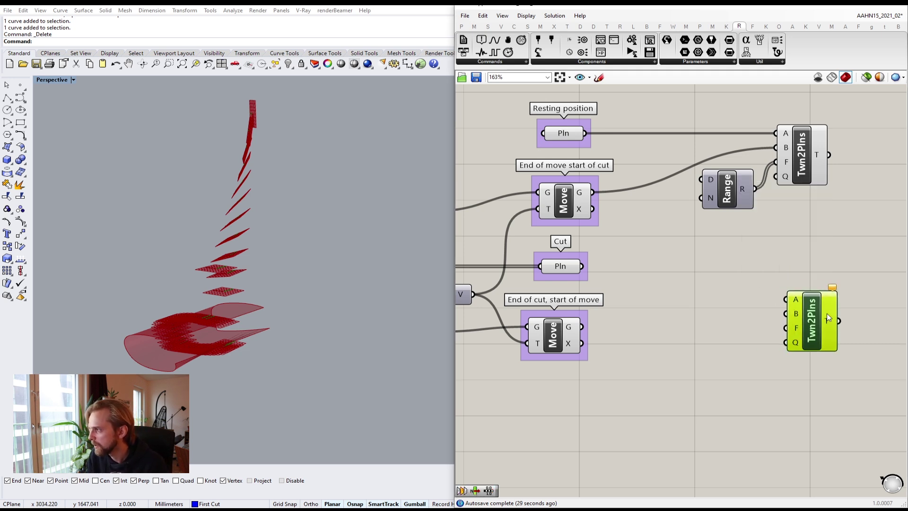
left_click(693, 307)
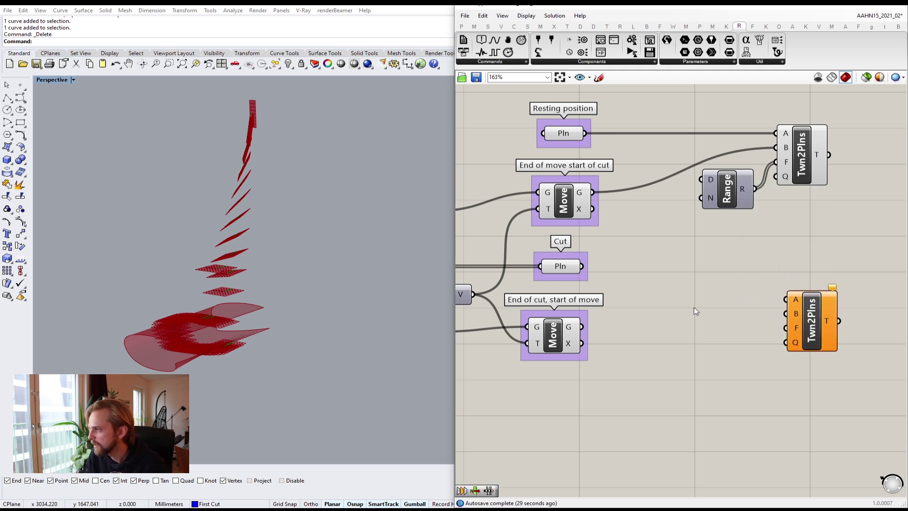
- Connect the "End of cut, start of move" geometry output to the second tween's A input and the "Resting position" plane to its B input
left_click(549, 338)
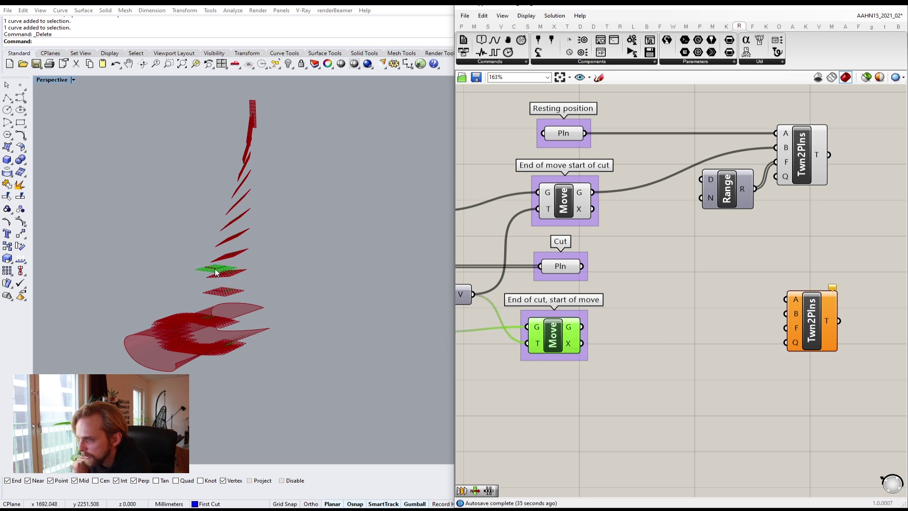
left_click_drag(581, 326, 816, 318)
left_click(705, 261)
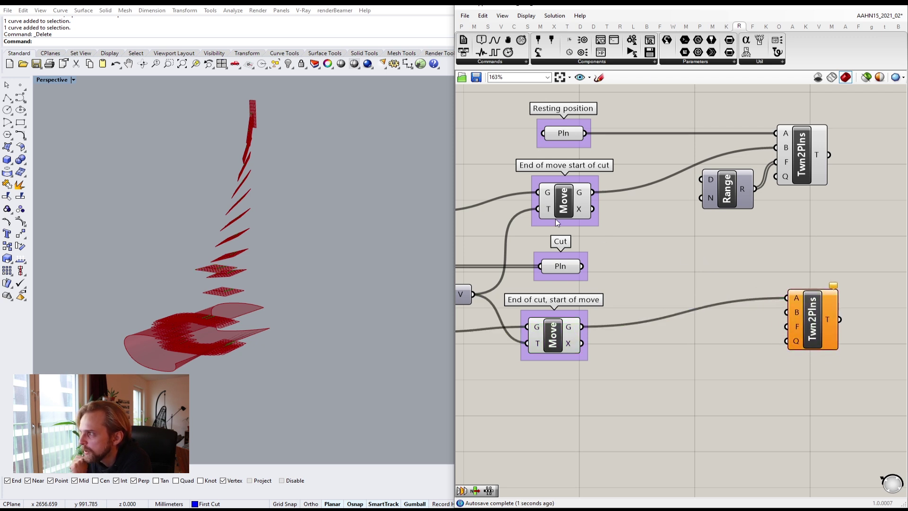
left_click(561, 134)
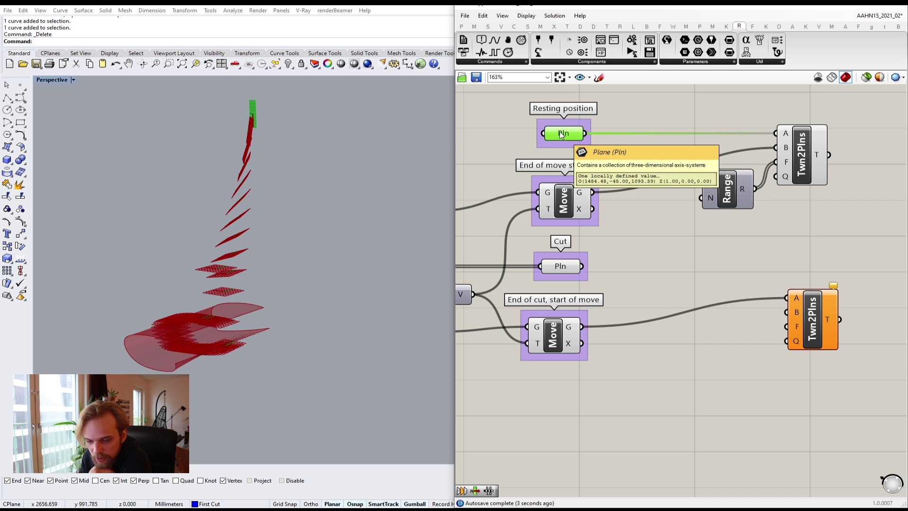
left_click_drag(586, 133, 789, 313)
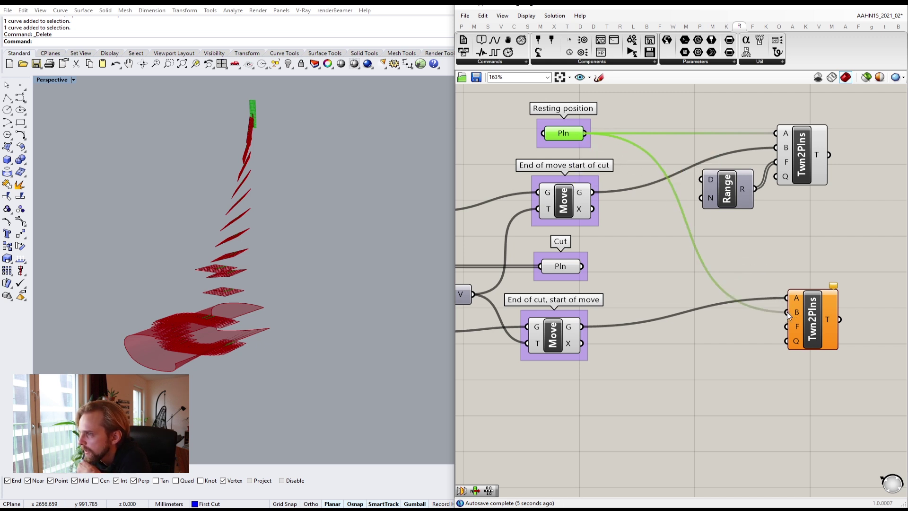
left_click(753, 356)
- Connect the existing Range output to the second tween's F input and tidy the placement of both components
right_click_drag(754, 338, 715, 333)
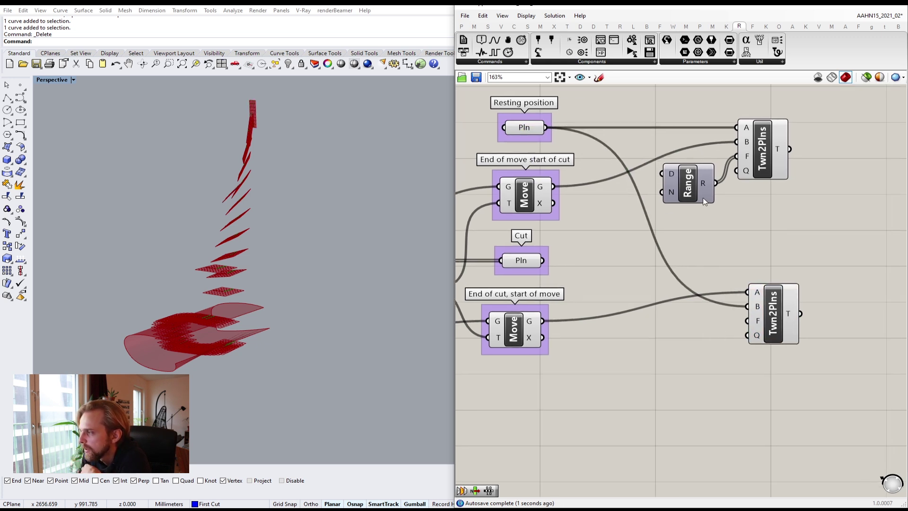
left_click_drag(705, 201, 752, 323)
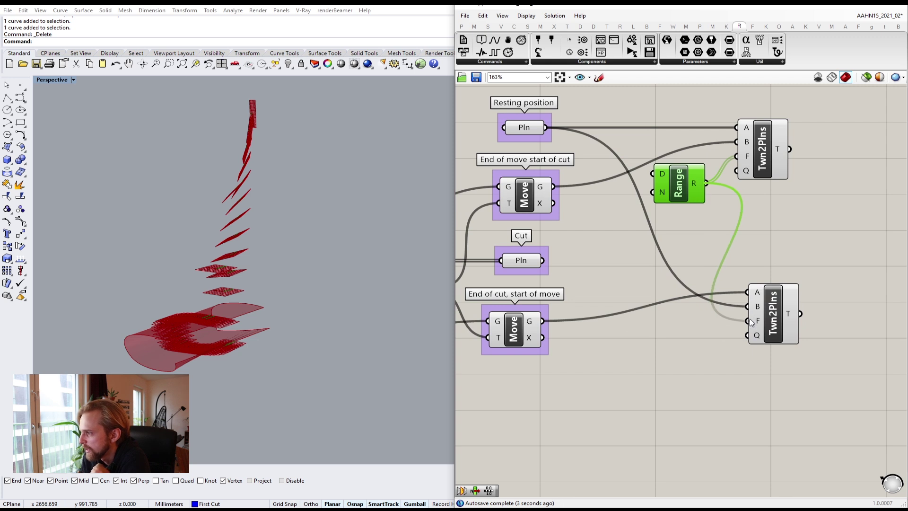
left_click_drag(670, 203, 673, 229)
right_click_drag(711, 246, 660, 236)
left_click(725, 330)
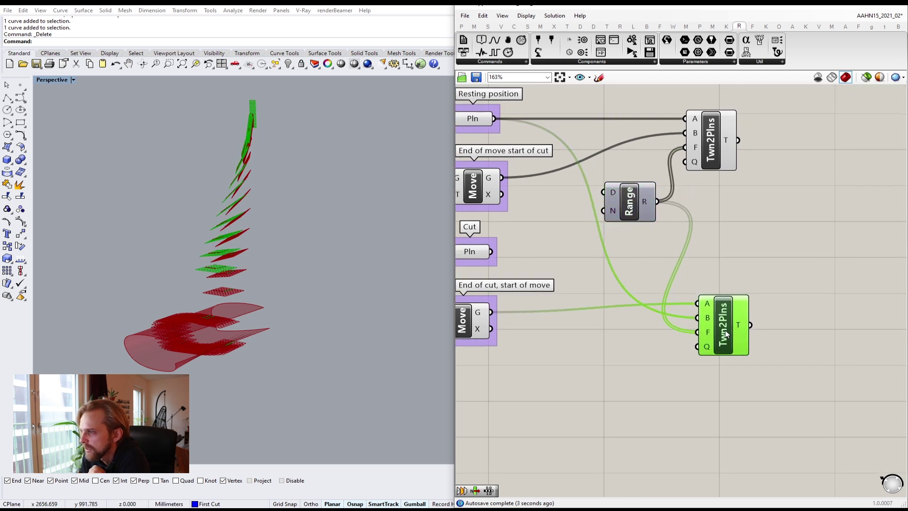
left_click(610, 284)
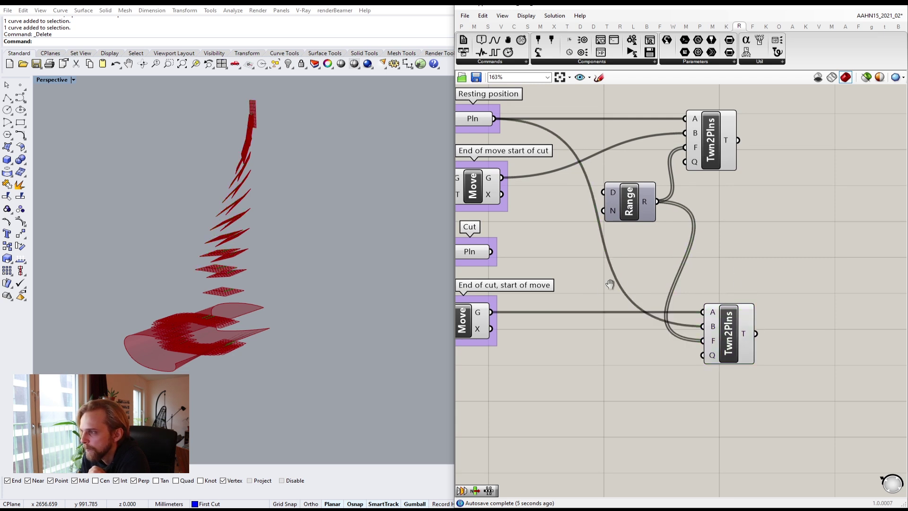
- Move the "Cut" plane group between the two tween components
right_click_drag(611, 284, 700, 297)
scroll(692, 297, "down", 2)
right_click_drag(609, 275, 577, 275)
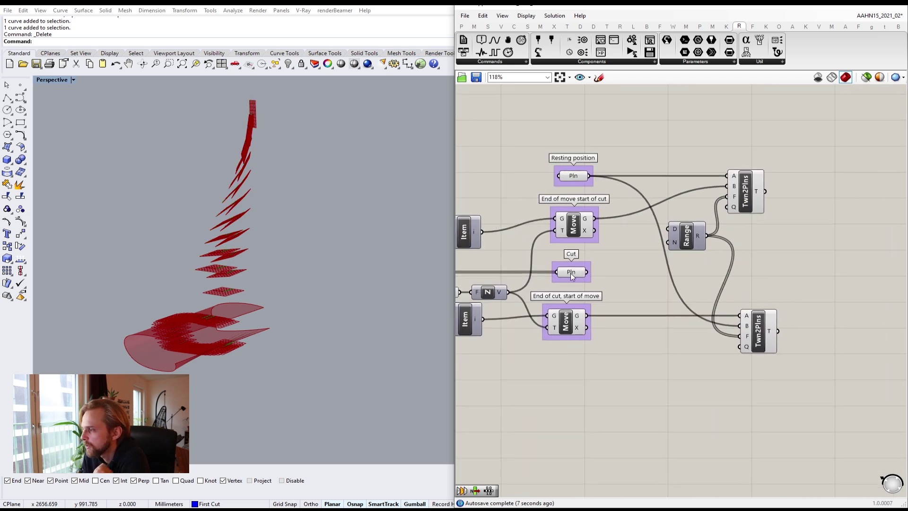
left_click_drag(572, 275, 754, 276)
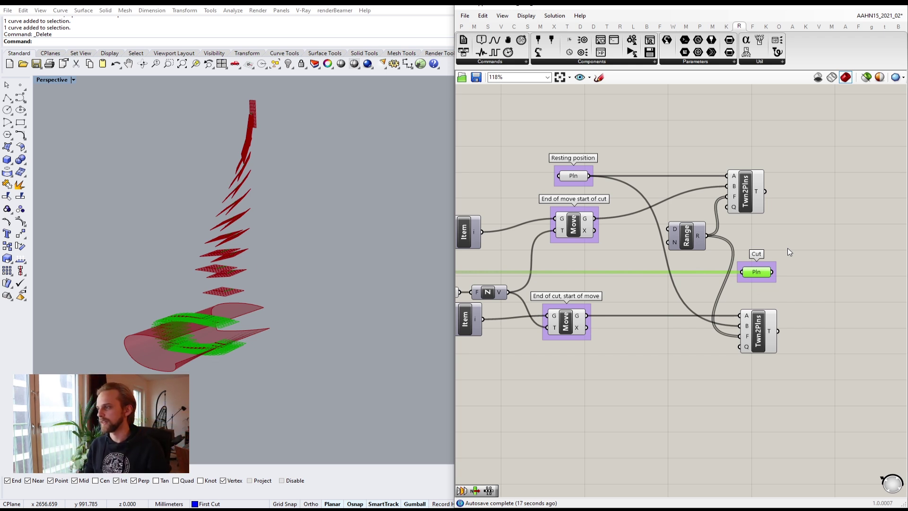
- Disable the preview of the "Resting position", "End of move start of cut" and "End of cut, start of move" components
left_click_drag(619, 390, 536, 158)
middle_click(535, 156)
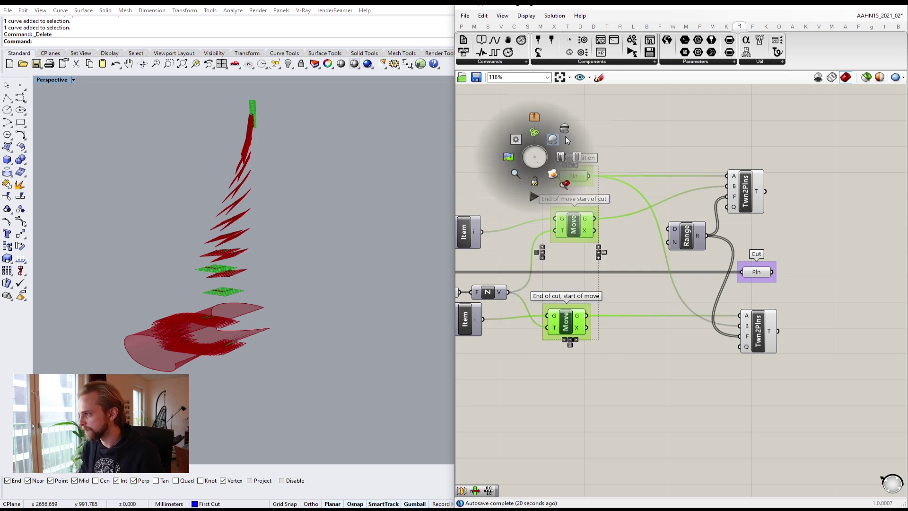
left_click(563, 128)
left_click(563, 127)
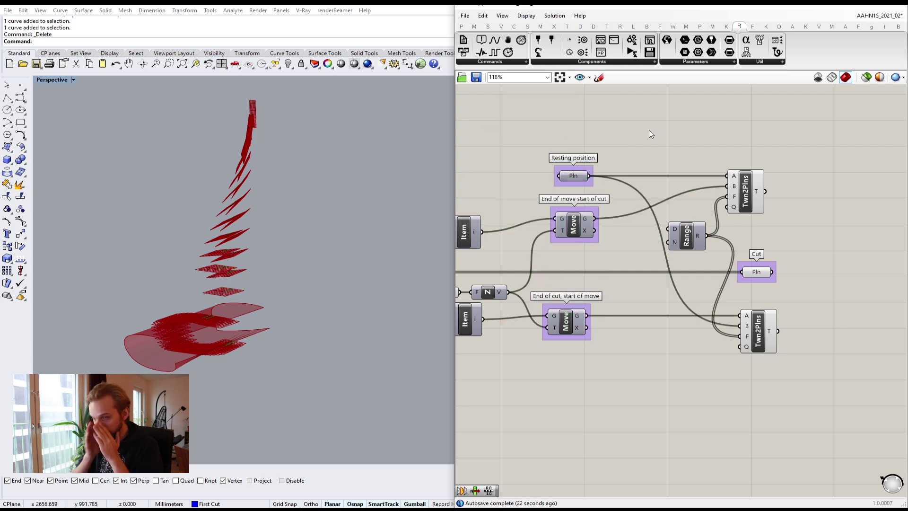
- Move the "Cut" plane group back between the "End of move start of cut" and "End of cut, start of move" groups
right_click_drag(697, 167, 646, 165)
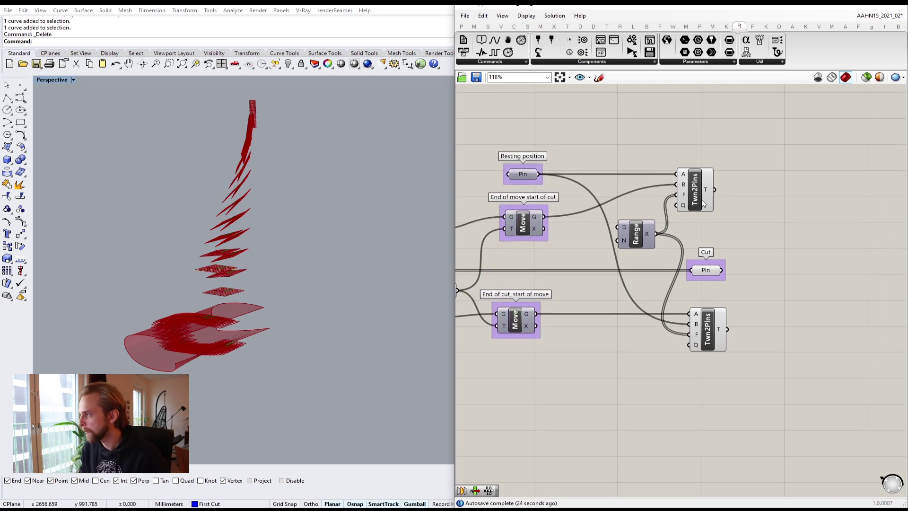
left_click(702, 200)
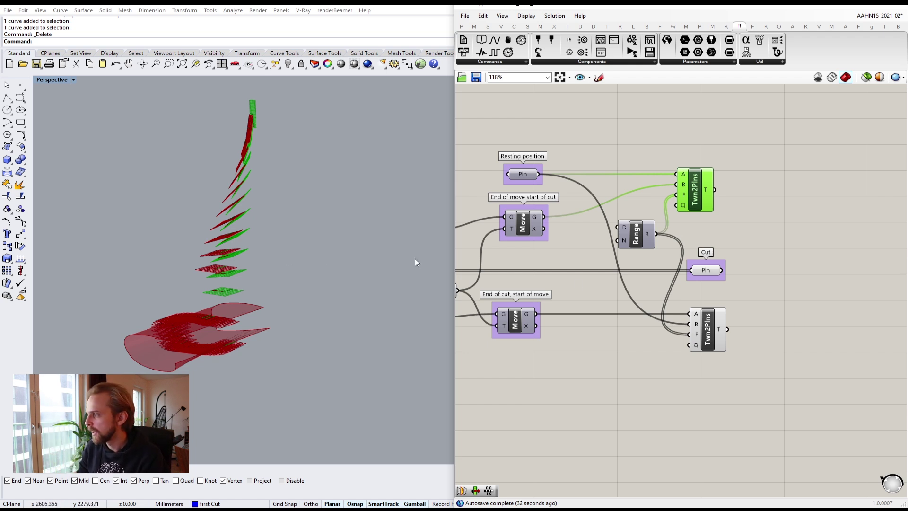
left_click(709, 274)
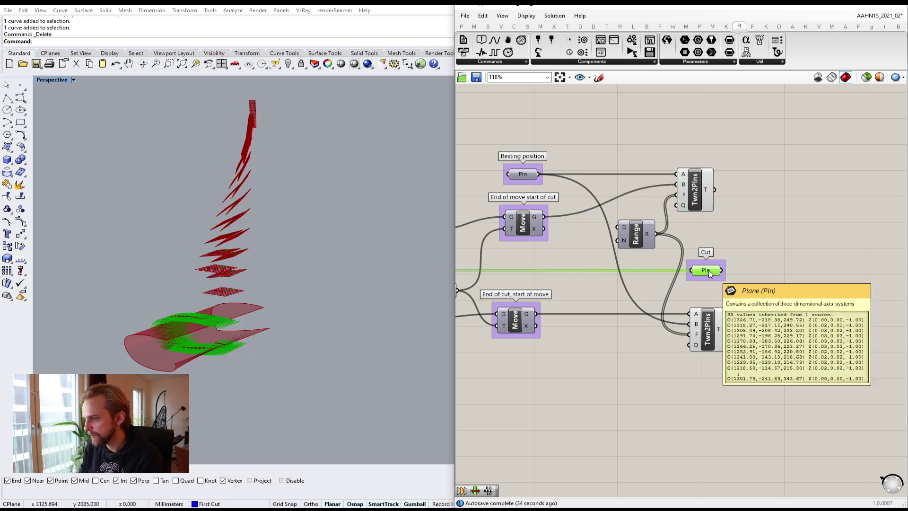
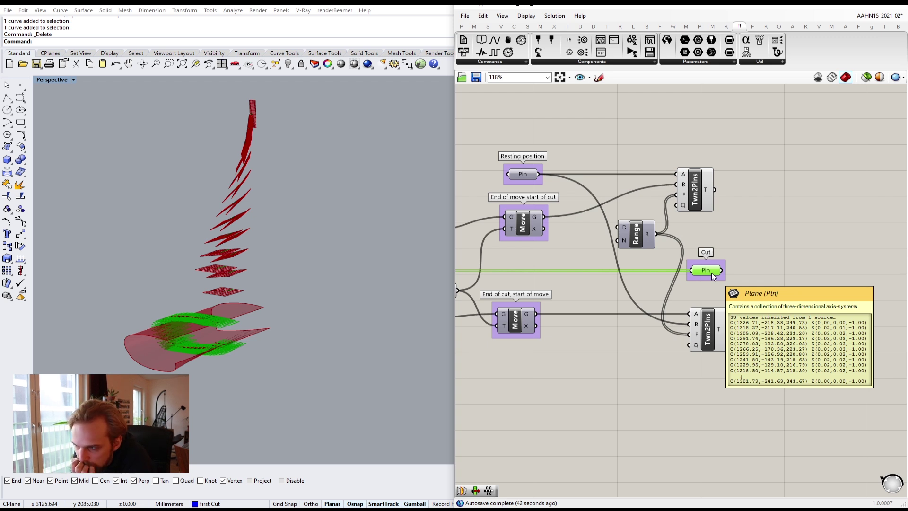
left_click_drag(713, 275, 527, 276)
left_click(588, 280)
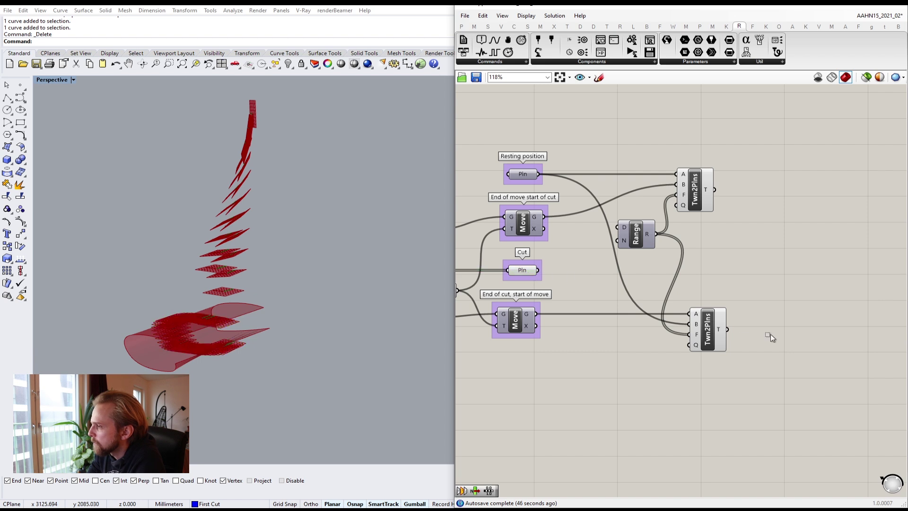
- Shift both tween components and the Range component farther from the named plane groups to free up space
left_click_drag(770, 334, 588, 153)
left_click_drag(688, 194, 760, 194)
left_click(590, 268)
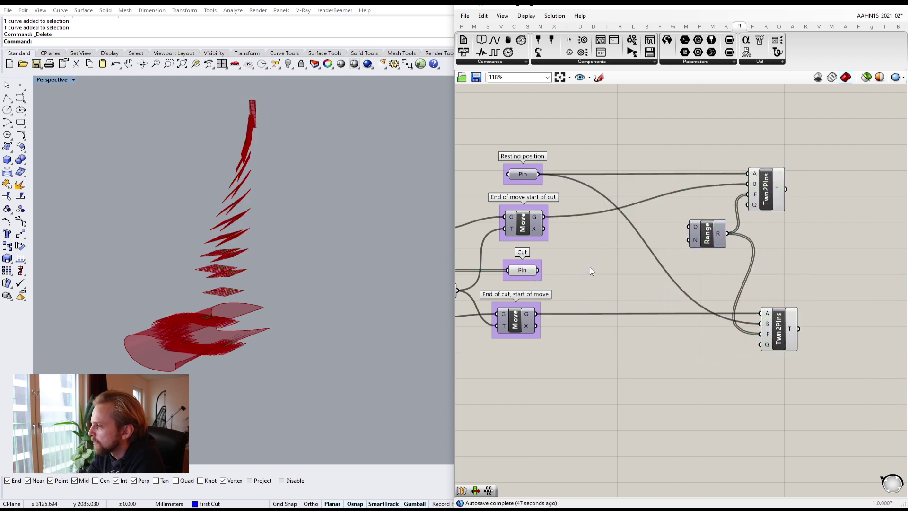
- Enable the preview of the "End of move start of cut" and "End of cut, start of move" components
double_click(589, 268)
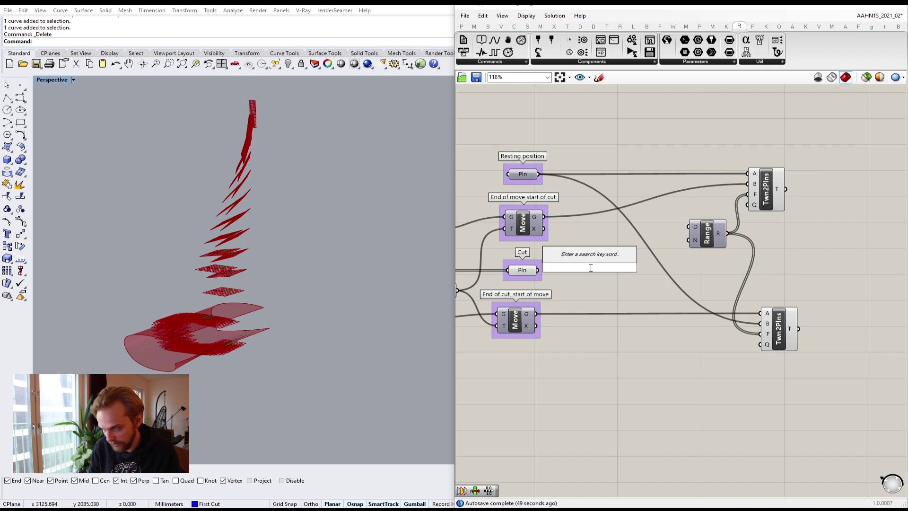
left_click(547, 283)
left_click(522, 227)
middle_click(532, 224)
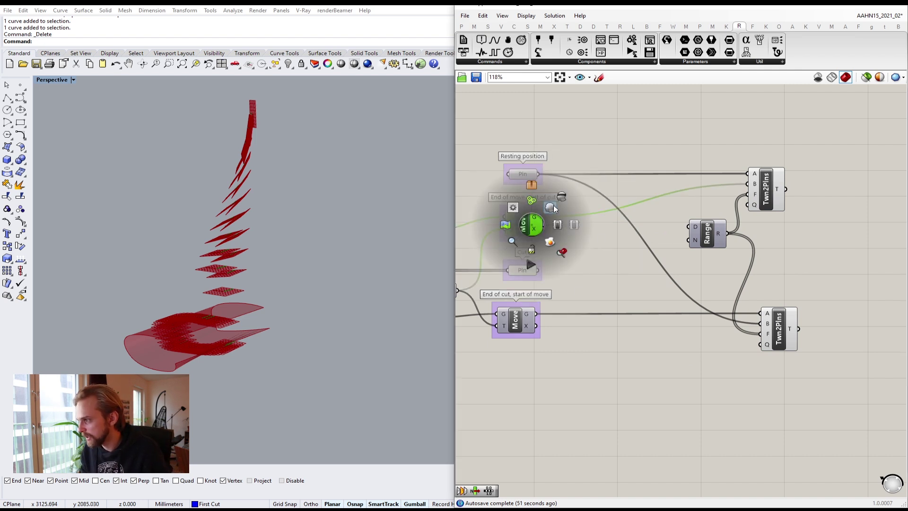
left_click(516, 321)
middle_click(524, 317)
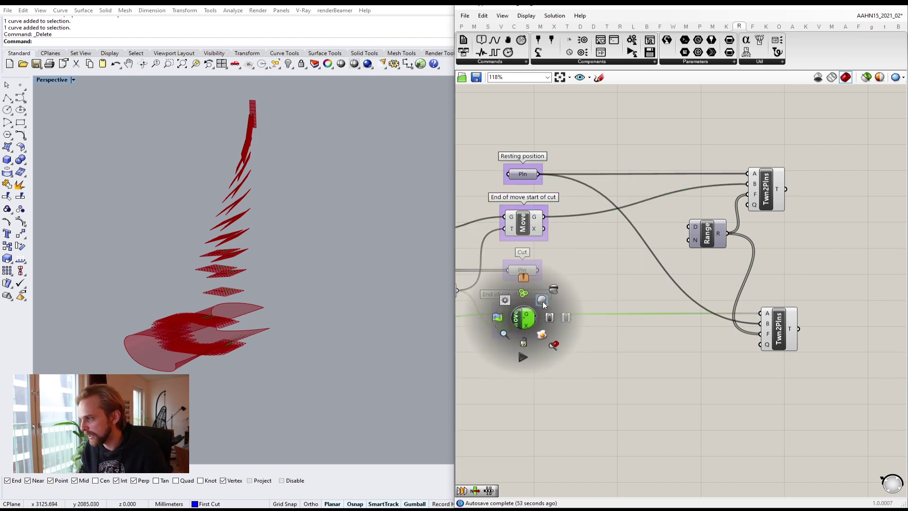
left_click(543, 301)
- Add a Merge component beside the "Cut" plane group
left_click(596, 277)
double_click(586, 278)
type("merge")
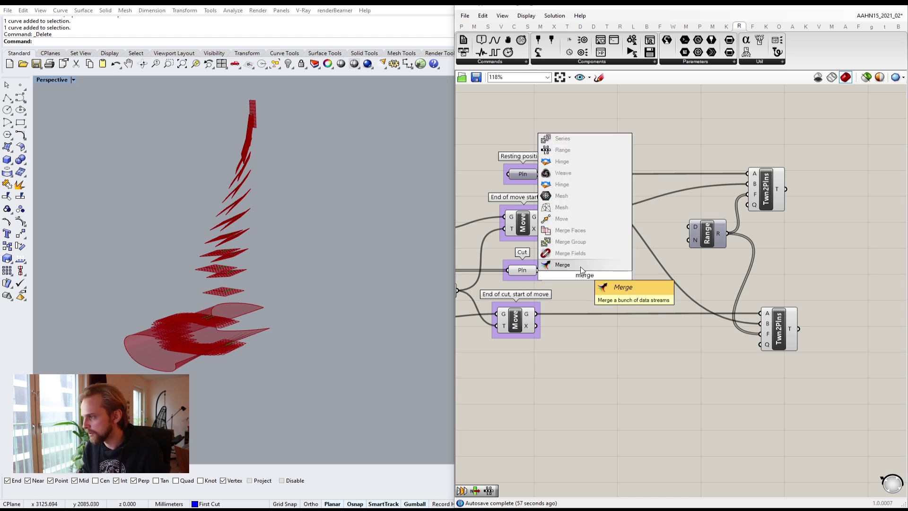
key("Return")
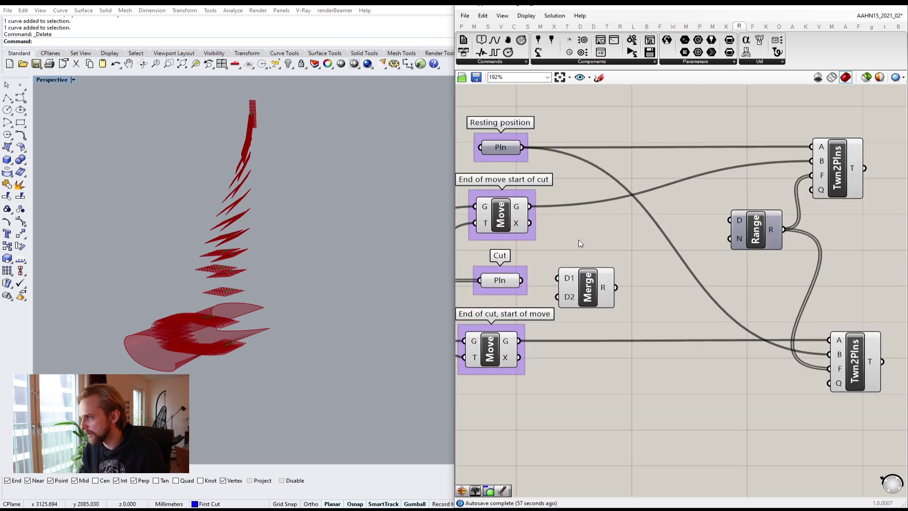
scroll(578, 239, "up", 4)
- Connect "End of move start of cut", "Cut" and "End of cut, start of move" to Merge inputs D1, D2 and D3, and remove the spare D4 input
left_click_drag(617, 208, 649, 292)
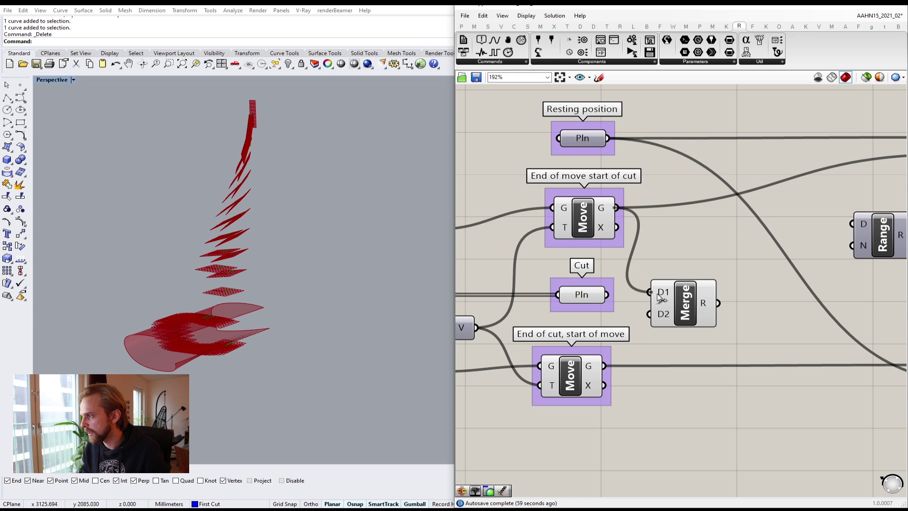
left_click_drag(688, 315, 700, 294)
left_click_drag(609, 295, 663, 298)
scroll(703, 311, "up", 4)
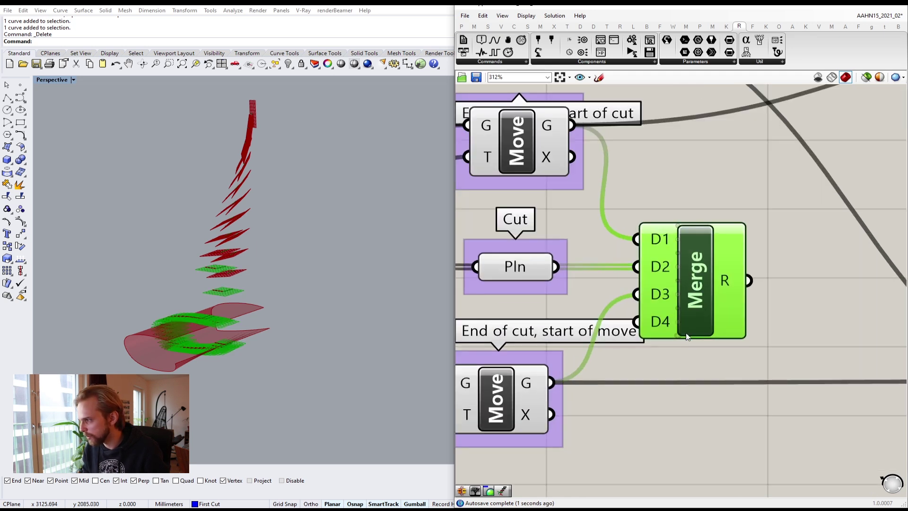
left_click(684, 328)
scroll(686, 322, "down", 3)
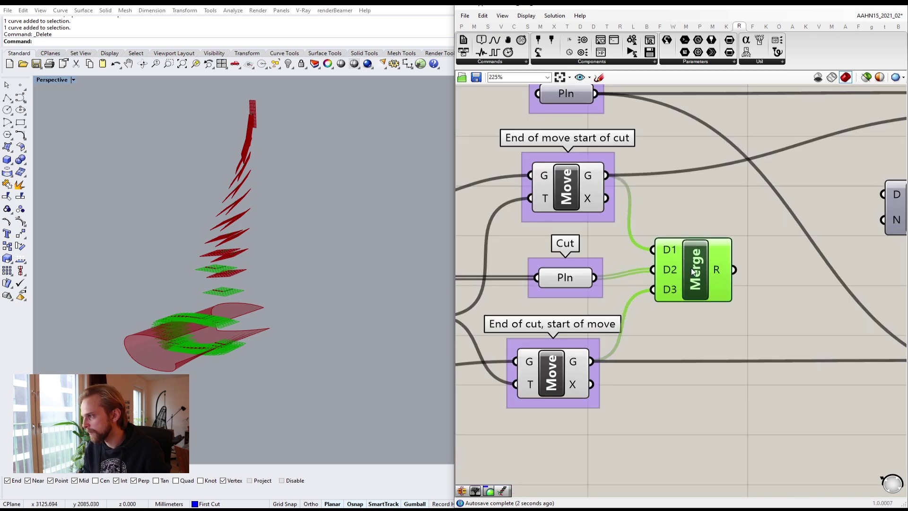
- Flatten the Merge component's D1, D2 and D3 inputs
right_click(672, 257)
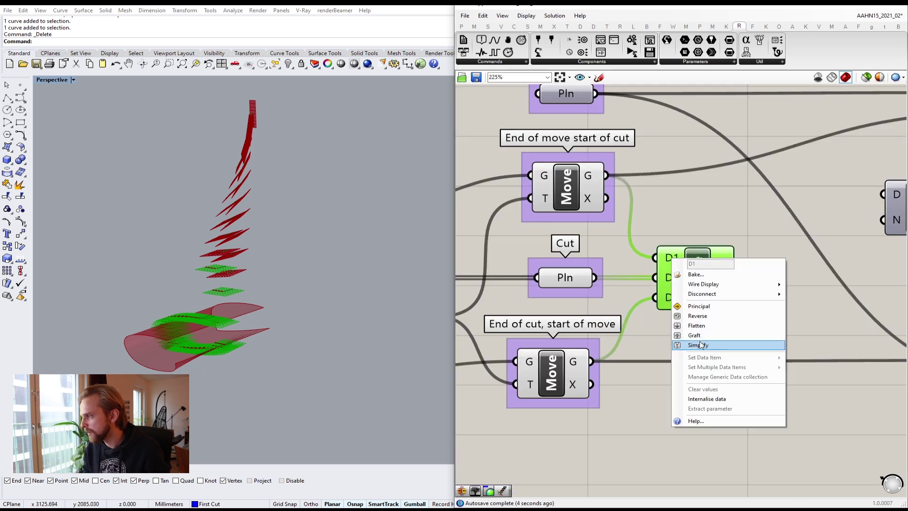
left_click(696, 325)
right_click(671, 278)
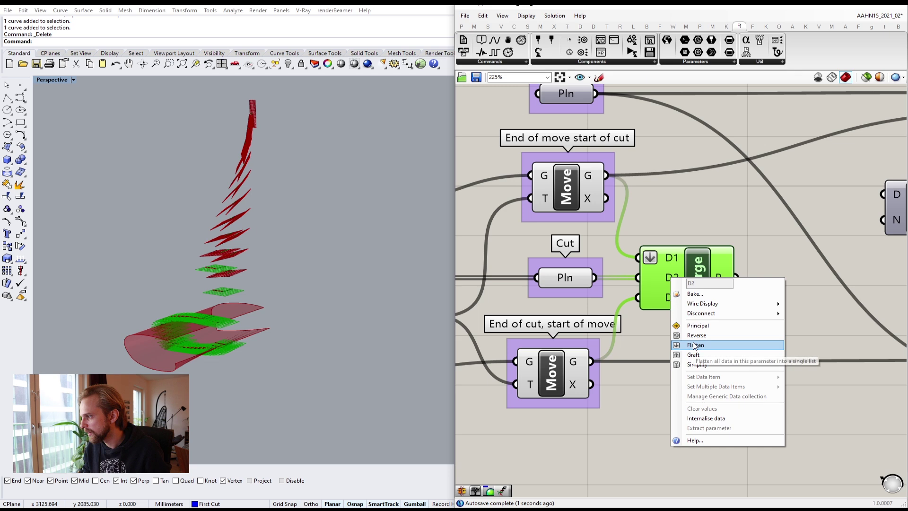
left_click(691, 346)
right_click(661, 296)
left_click(686, 362)
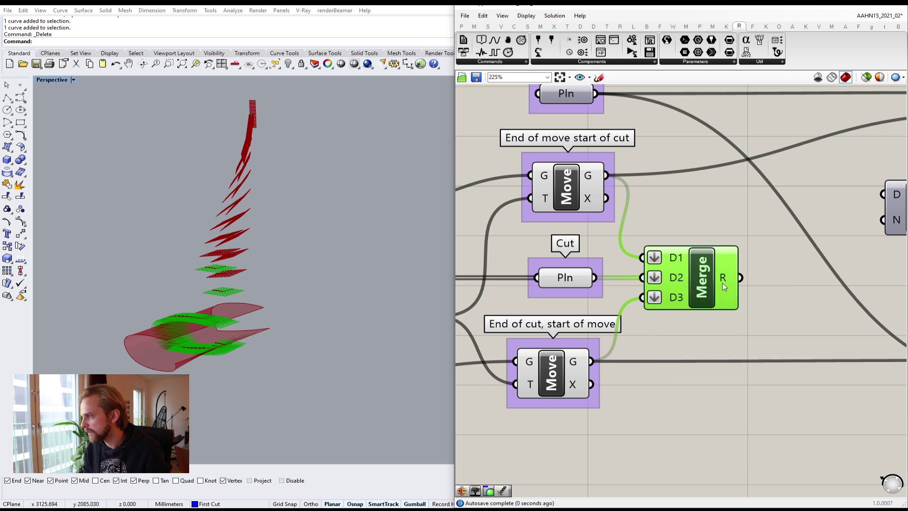
- Disable the preview of the "End of move start of cut", "Cut" and "End of cut, start of move" components
scroll(728, 283, "down", 2)
right_click_drag(628, 328, 648, 341)
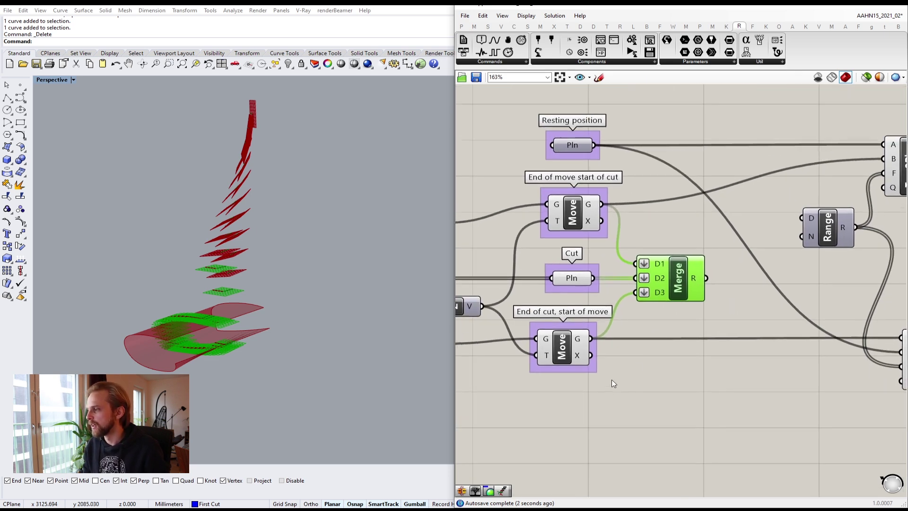
left_click_drag(612, 380, 538, 187)
middle_click(537, 187)
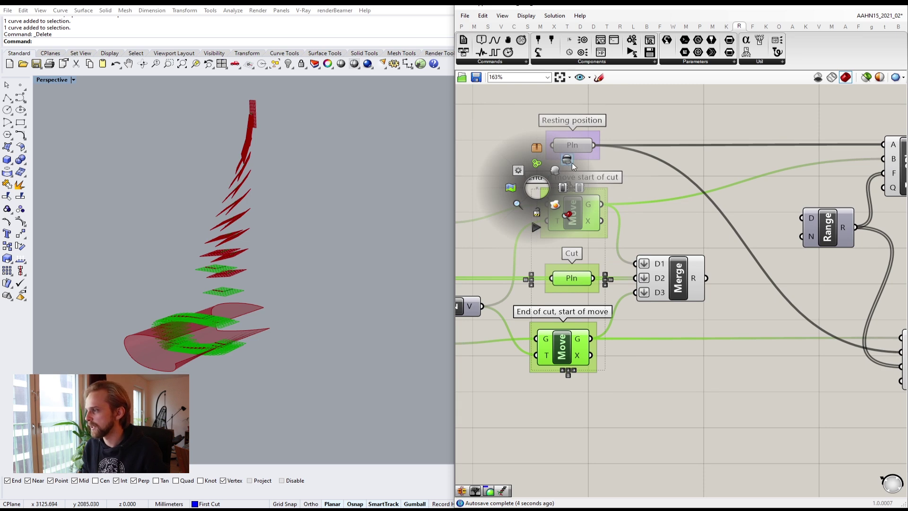
left_click(569, 163)
left_click(758, 324)
- Move the Merge component between the two tween components
right_click_drag(708, 306, 619, 279)
scroll(606, 274, "down", 2)
left_click_drag(597, 261, 758, 261)
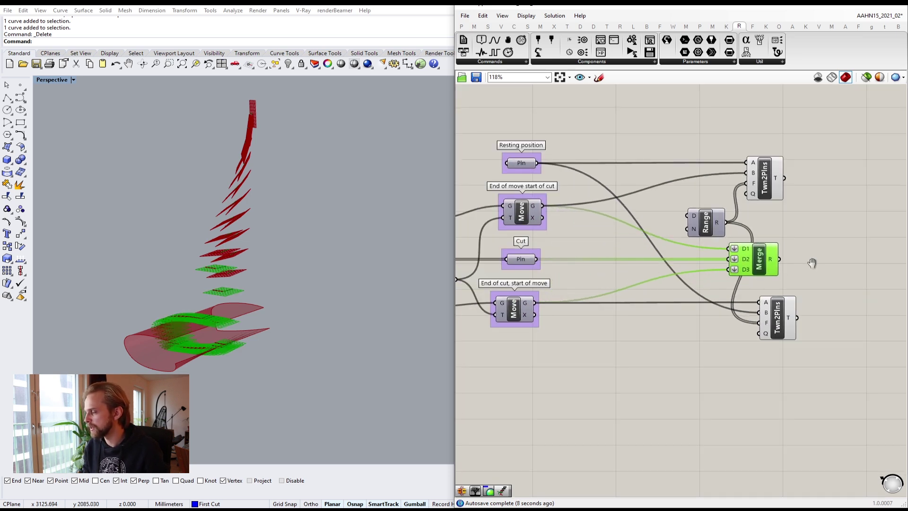
right_click_drag(811, 263, 695, 224)
left_click(736, 223)
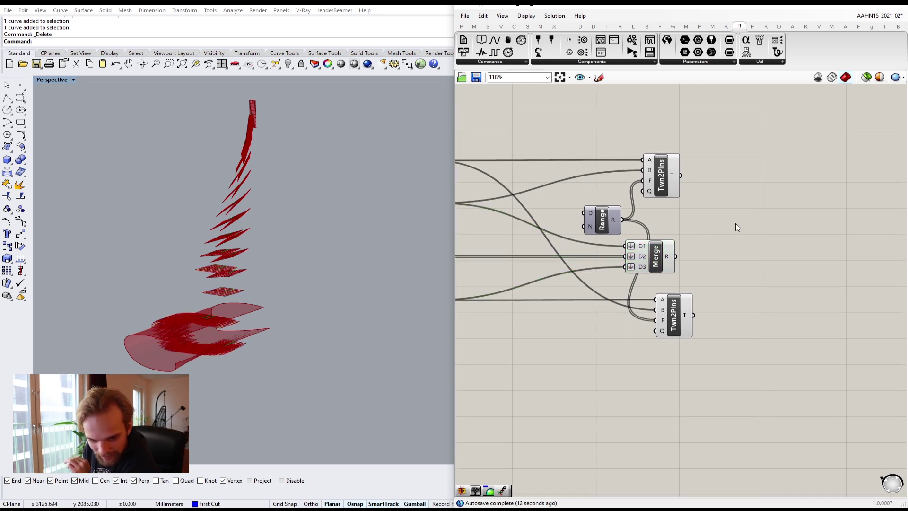
- Check the planes of the first tween, the Merge and the second tween one after another in the viewport
left_click(664, 183)
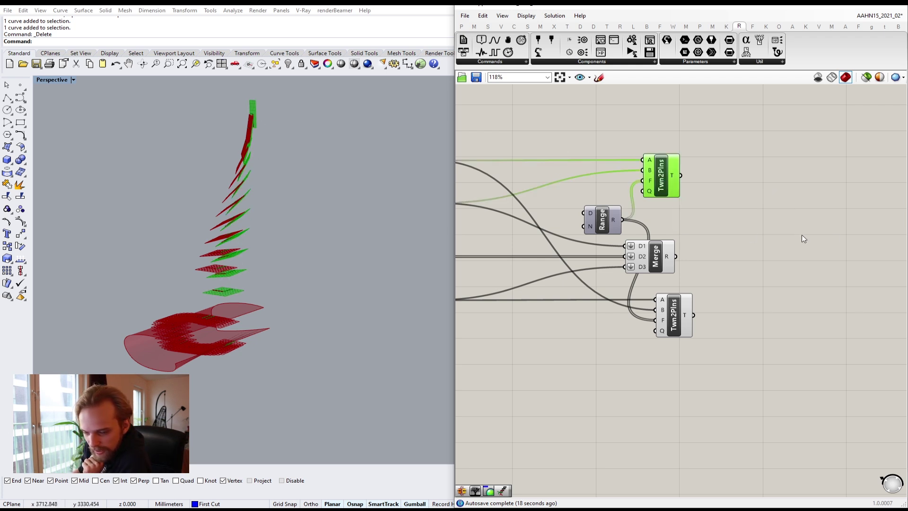
left_click(769, 243)
left_click(655, 257)
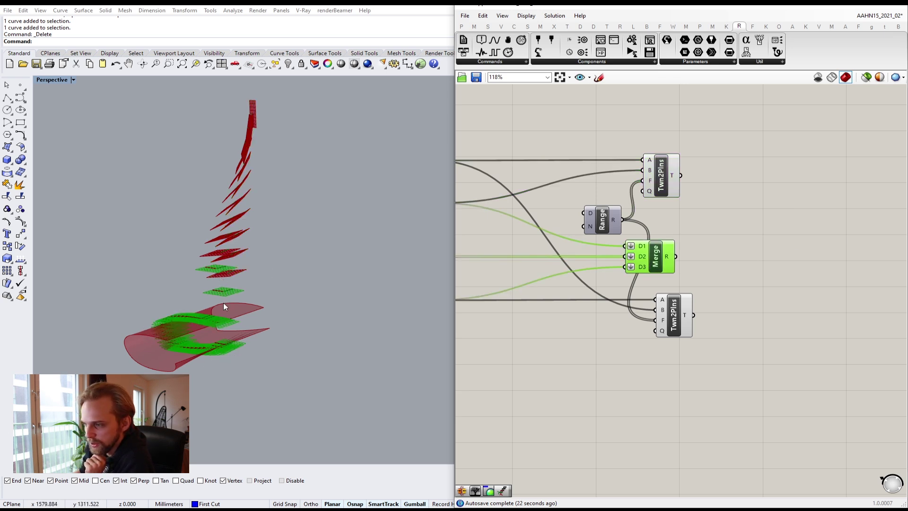
left_click(681, 311)
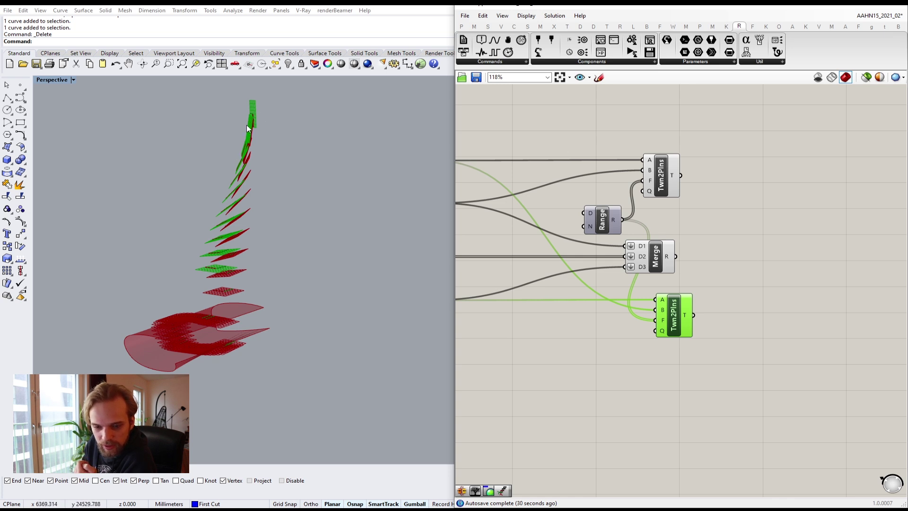
left_click(756, 261)
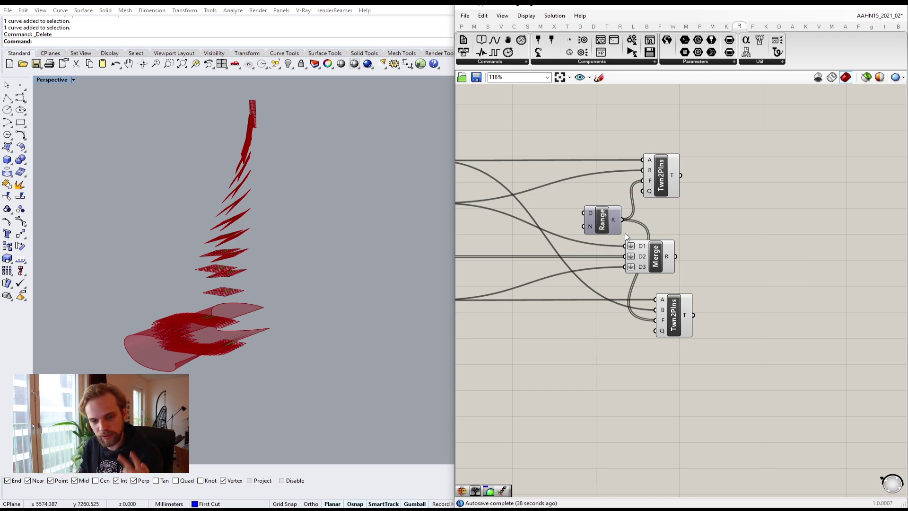
- Examine how the existing cut groups feed their approach and cut planes into Target components and merge the results
scroll(625, 232, "down", 7)
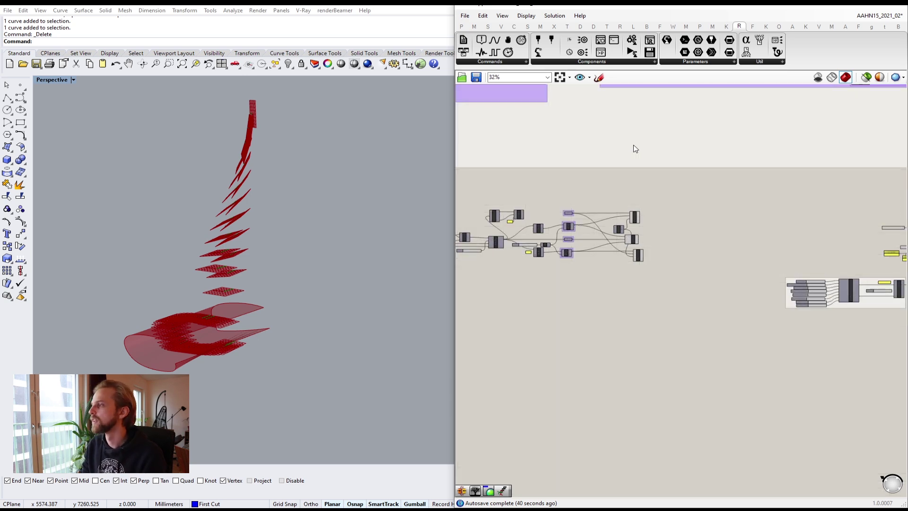
right_click_drag(633, 145, 570, 407)
right_click_drag(571, 197, 626, 337)
scroll(625, 336, "up", 6)
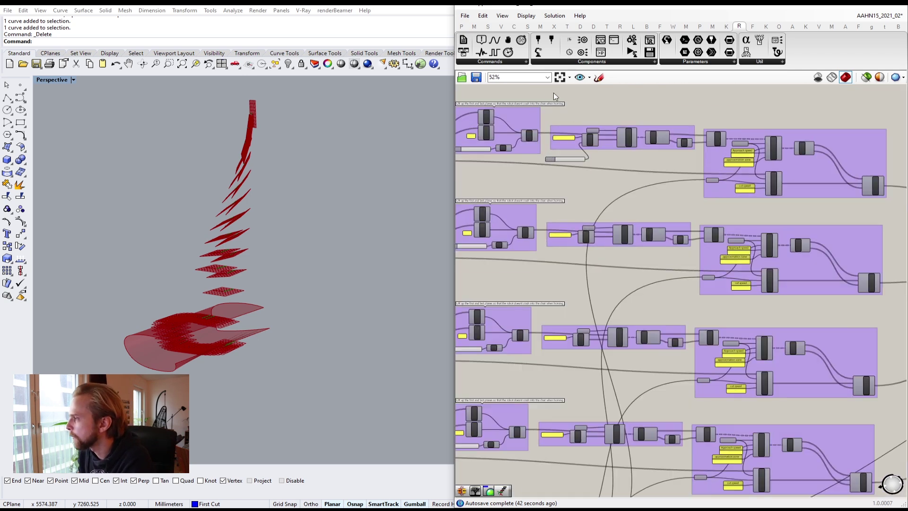
right_click_drag(817, 147, 602, 120)
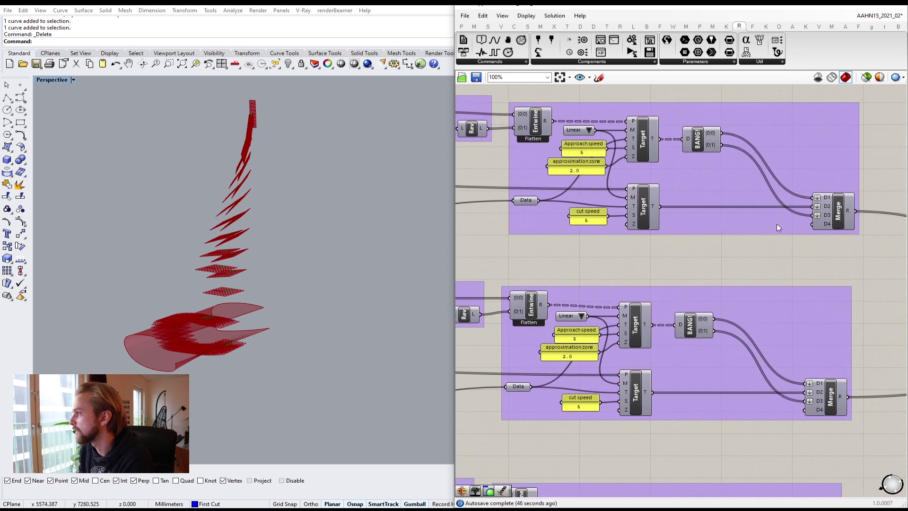
scroll(777, 227, "down", 3)
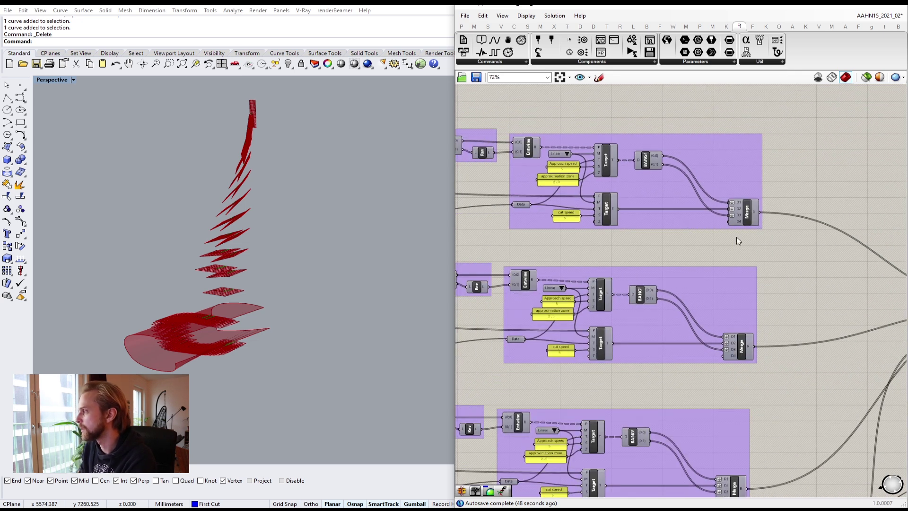
scroll(686, 210, "down", 5)
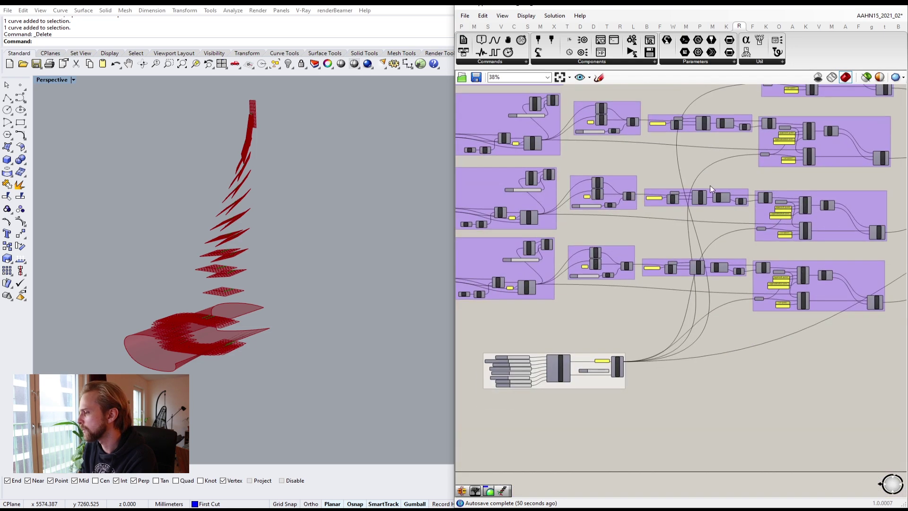
scroll(596, 384, "up", 4)
scroll(615, 369, "down", 4)
scroll(722, 218, "up", 5)
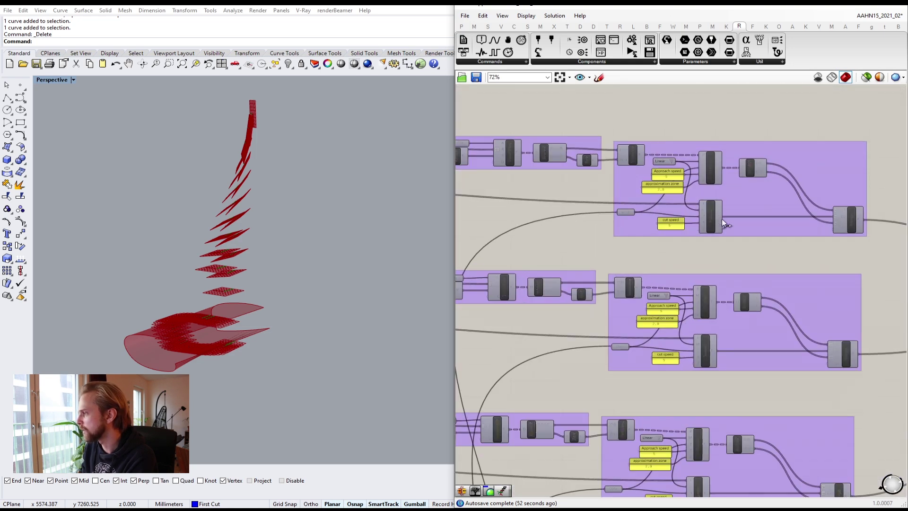
mouse_move(717, 215)
scroll(717, 214, "down", 8)
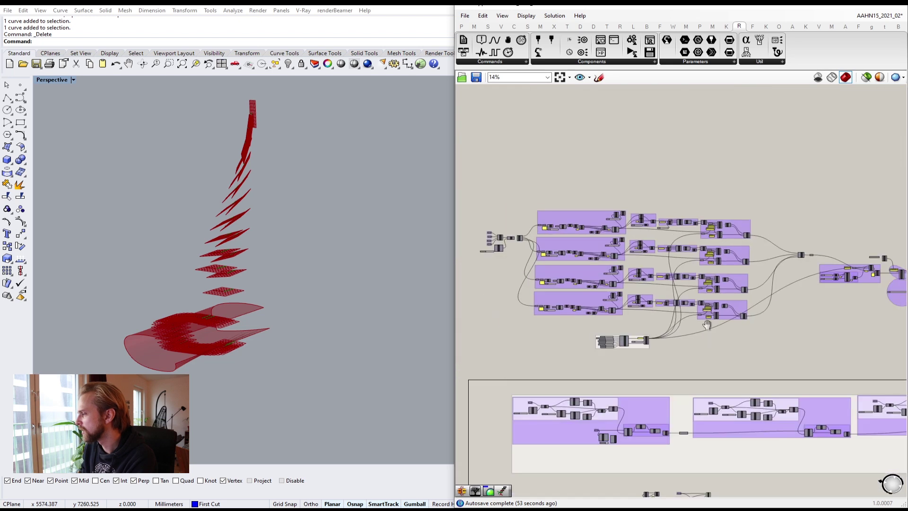
scroll(699, 363, "up", 3)
right_click_drag(701, 363, 567, 250)
scroll(698, 271, "up", 4)
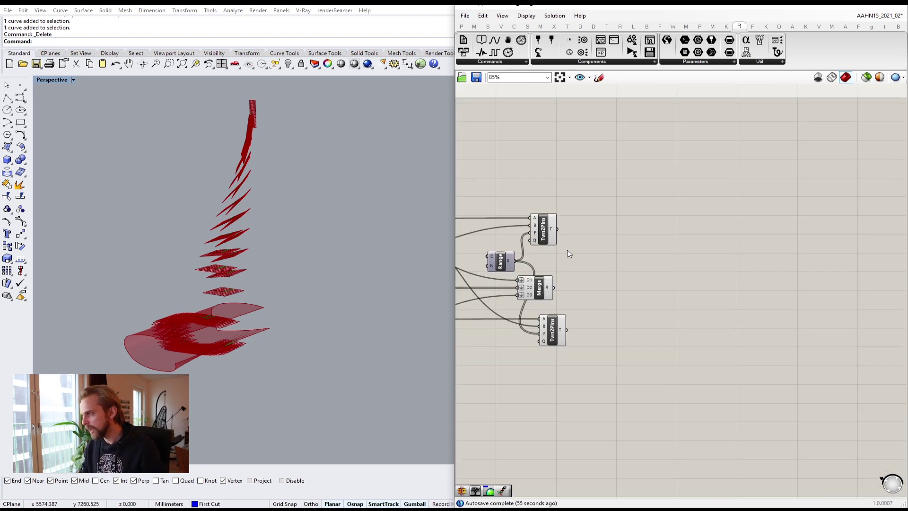
- Move the grouped slider components that supply the Target's T input closer to the tween components
scroll(586, 245, "down", 4)
right_click_drag(757, 299, 670, 268)
scroll(786, 308, "up", 1)
left_click_drag(780, 316, 610, 256)
left_click_drag(727, 285, 577, 303)
left_click(651, 221)
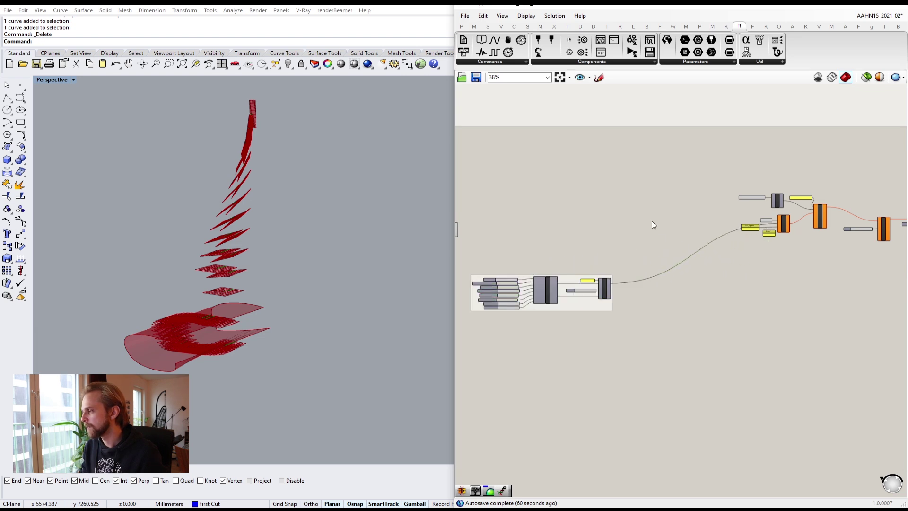
- Disconnect the Target component's T output from the T1 input of the Program component
scroll(782, 224, "up", 8)
left_click_drag(803, 299, 588, 171)
scroll(792, 225, "down", 3)
right_click_drag(792, 225, 716, 239)
left_click(750, 269)
scroll(754, 273, "up", 3)
scroll(777, 205, "up", 3)
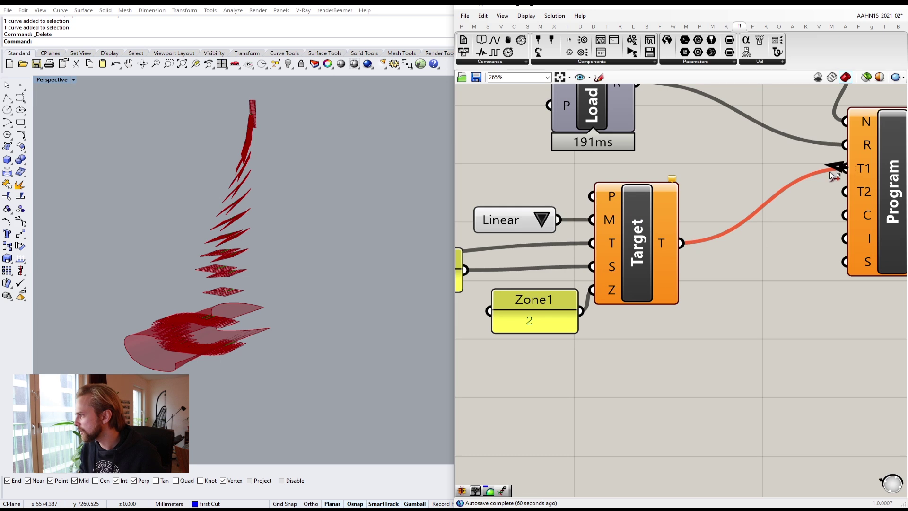
left_click_drag(842, 170, 683, 248, "ctrl")
scroll(856, 169, "down", 3)
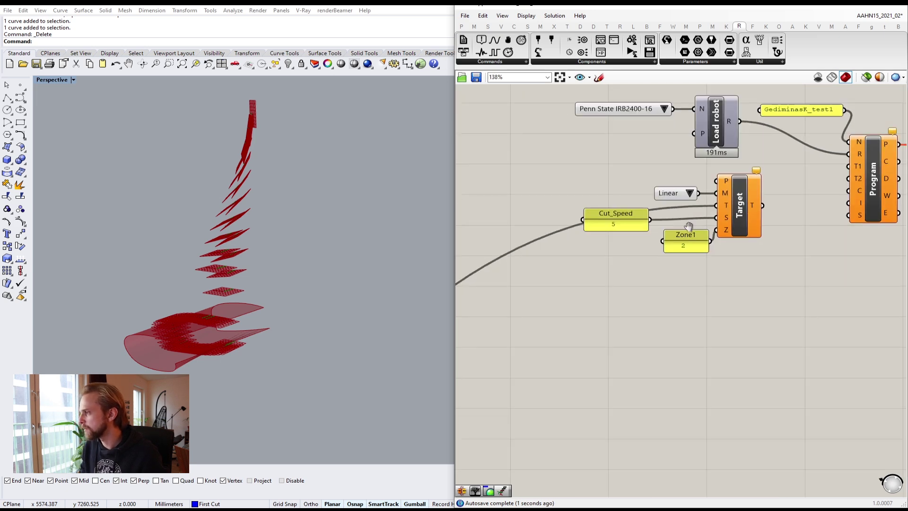
- Move the Target together with its Linear list, Cut_Speed and Zone1 parameters next to the tween and Merge components
right_click_drag(689, 224, 731, 267)
left_click_drag(838, 341, 544, 202)
scroll(543, 204, "down", 2)
scroll(574, 214, "down", 1)
right_click_drag(575, 213, 742, 244)
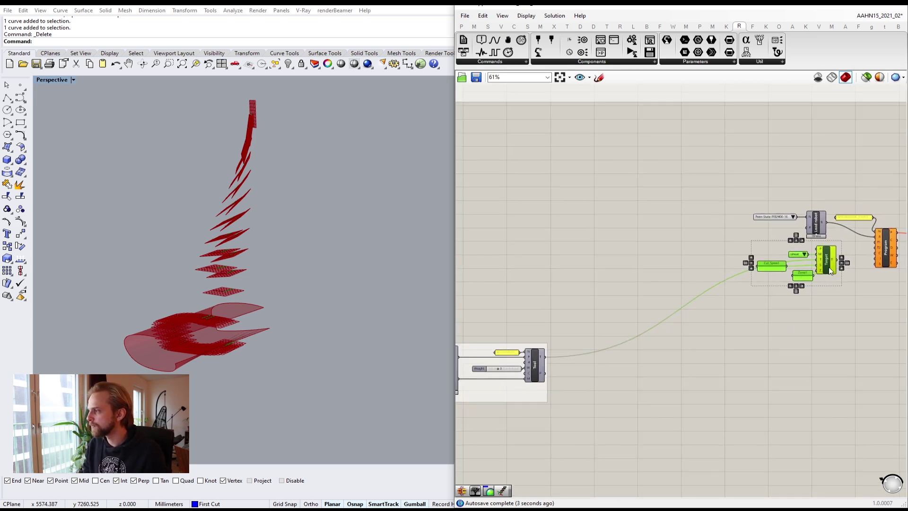
left_click_drag(829, 267, 483, 220)
right_click_drag(534, 230, 730, 242)
scroll(730, 235, "up", 1)
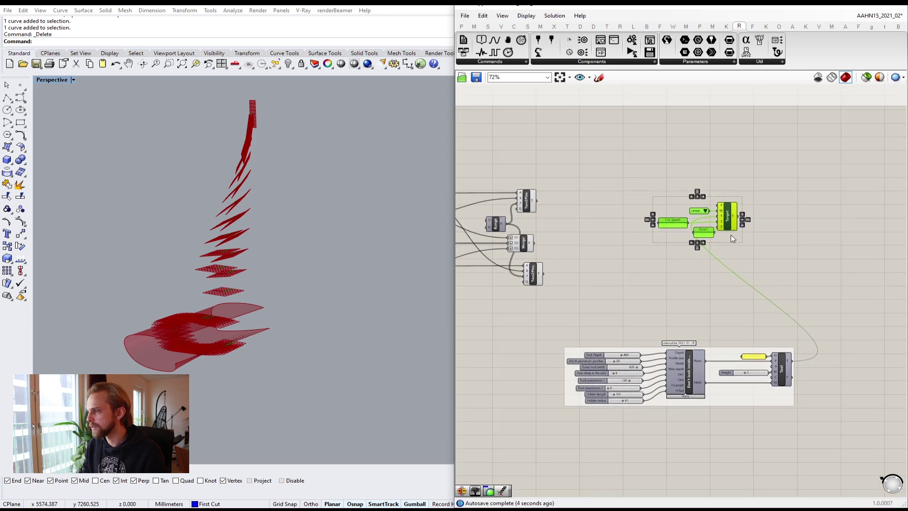
scroll(731, 235, "up", 1)
left_click_drag(722, 221, 617, 210)
right_click_drag(508, 245, 615, 241)
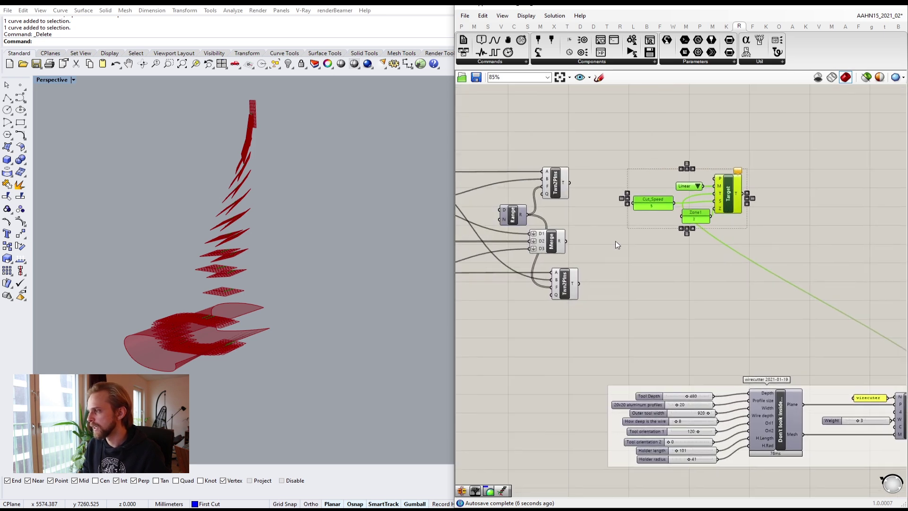
left_click(616, 242)
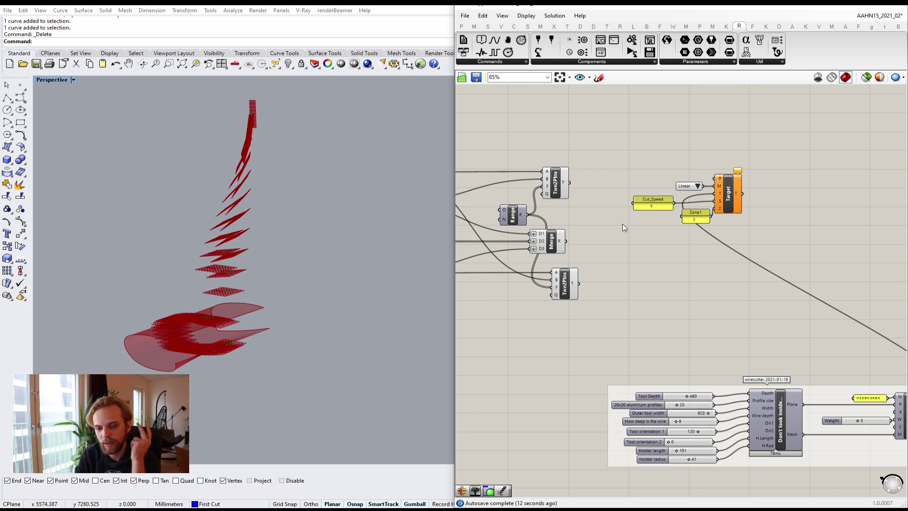
- Move the Target and its input parameters down beside the Merge component
scroll(623, 223, "up", 4)
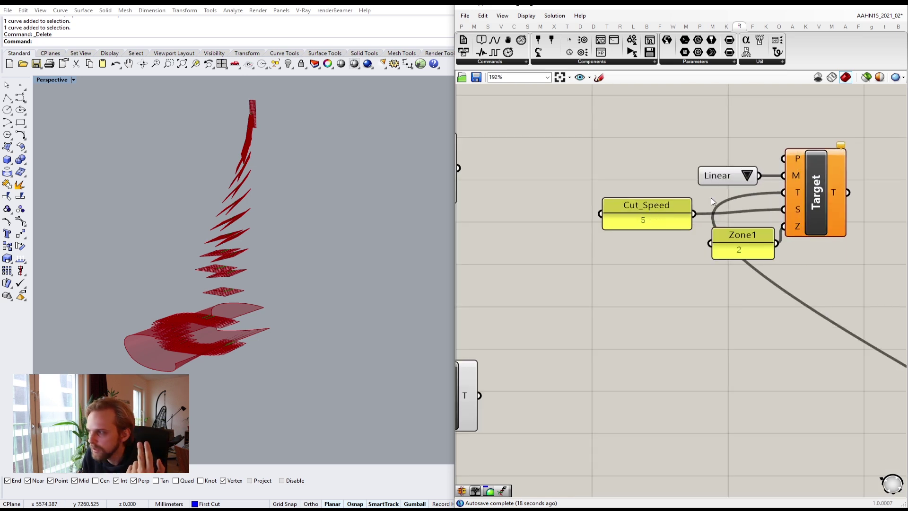
right_click_drag(636, 207, 795, 198)
scroll(738, 208, "down", 2)
scroll(627, 268, "up", 2)
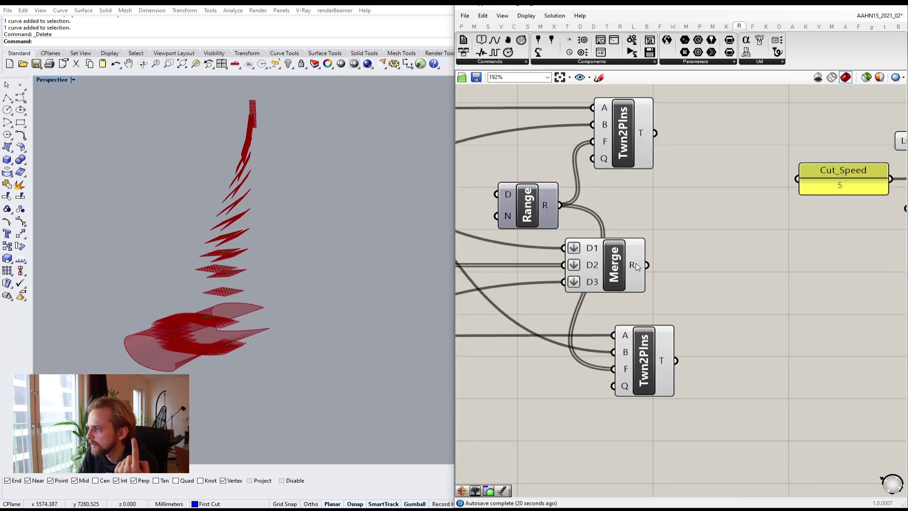
left_click_drag(634, 264, 648, 266)
scroll(765, 276, "down", 2)
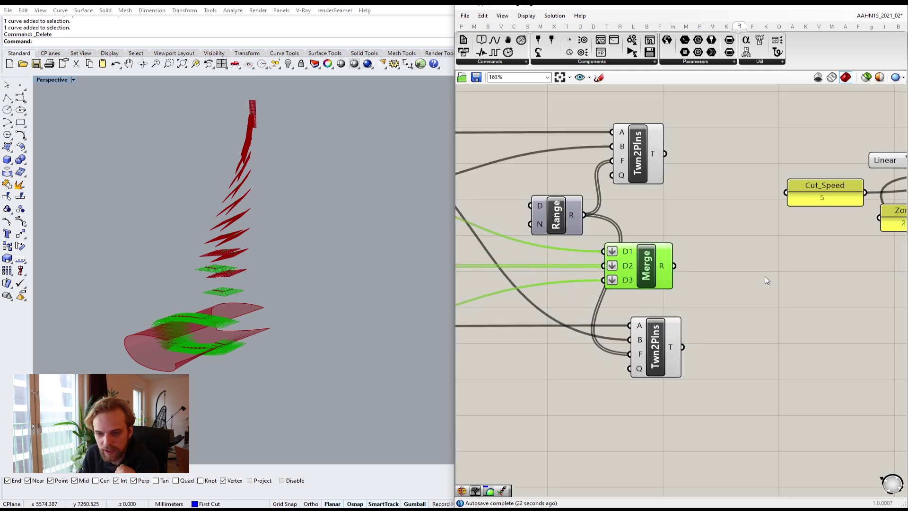
right_click_drag(765, 276, 661, 282)
right_click_drag(776, 230, 683, 233)
left_click_drag(821, 248, 645, 154)
left_click_drag(793, 189, 779, 319)
left_click(682, 262)
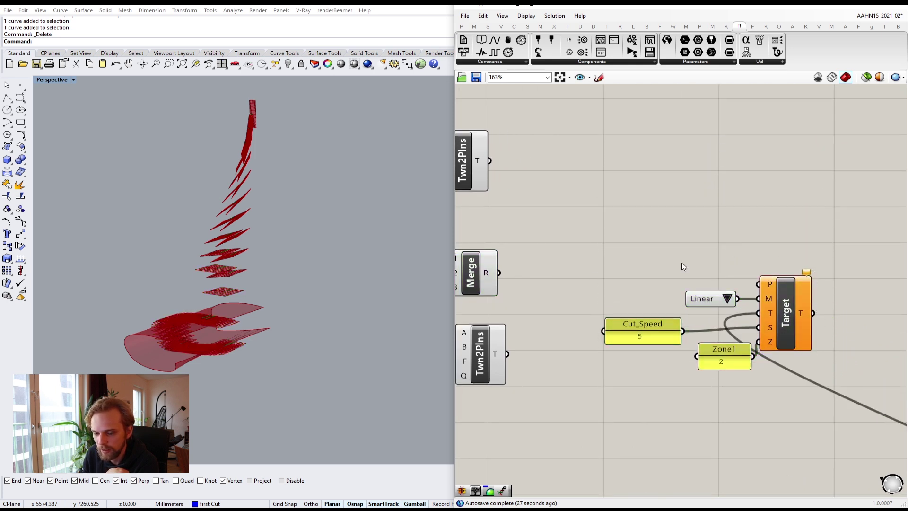
- Connect the Merge's R output to the Target's P input and shift the Target group to straighten the wire
scroll(528, 278, "up", 2)
left_click_drag(488, 272, 792, 285)
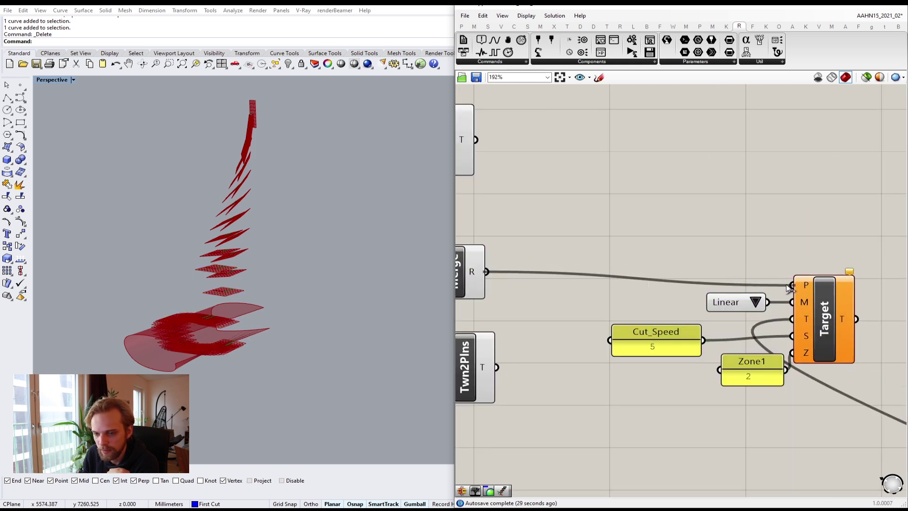
left_click(828, 376)
left_click_drag(832, 416, 624, 290)
left_click_drag(805, 311, 844, 297)
left_click(784, 226)
scroll(722, 233, "down", 2)
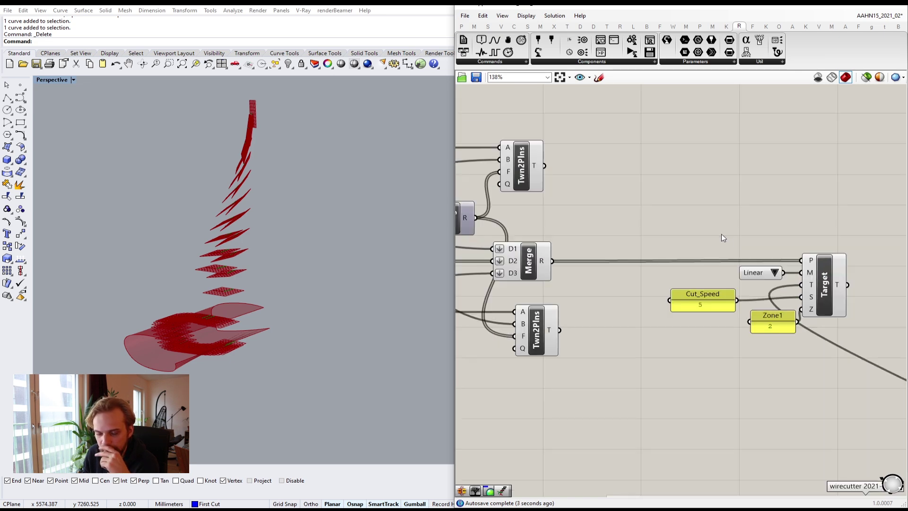
right_click_drag(722, 234, 787, 236)
right_click_drag(742, 267, 666, 237)
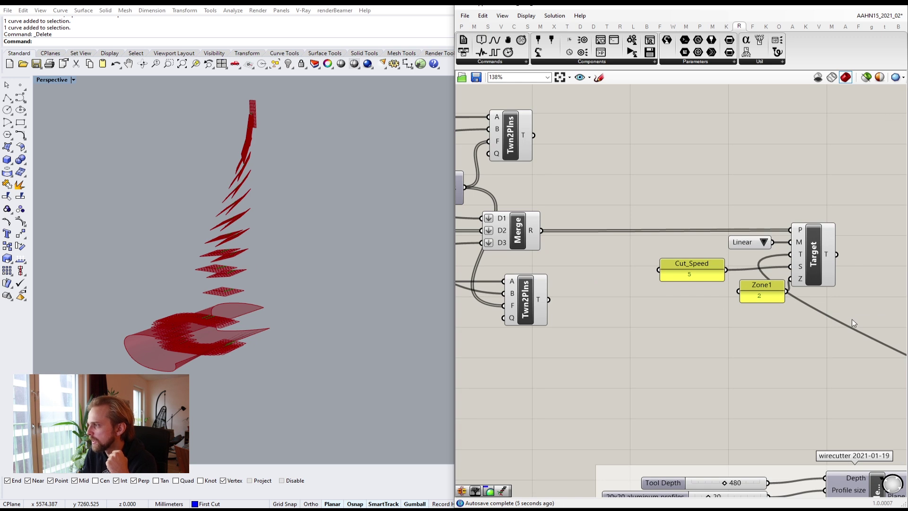
- Duplicate the Target with its Linear, Cut_Speed and Zone1 inputs twice, placing one copy above and one below the original
scroll(757, 288, "up", 3)
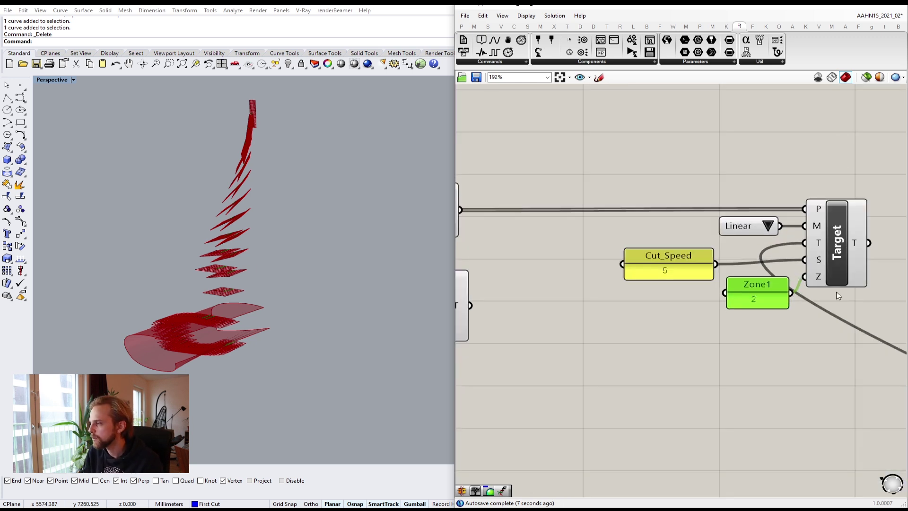
left_click_drag(875, 321, 668, 189)
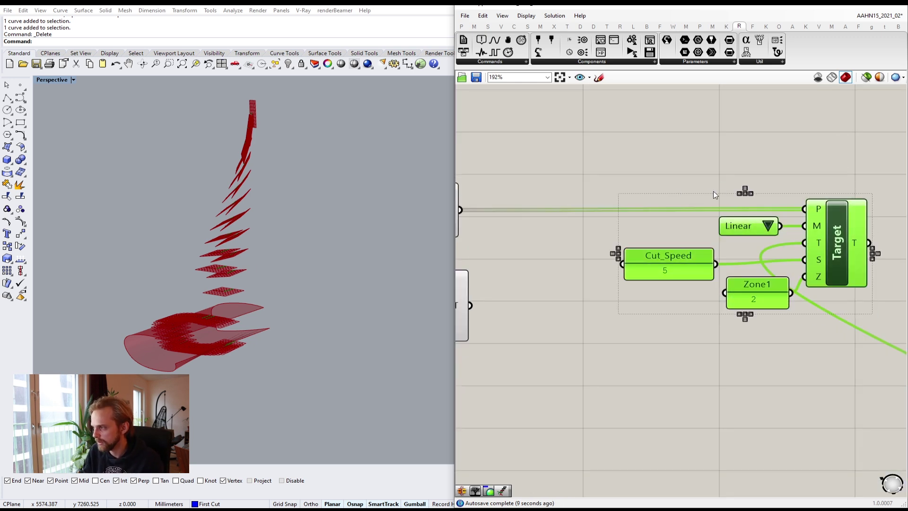
key("ctrl+v")
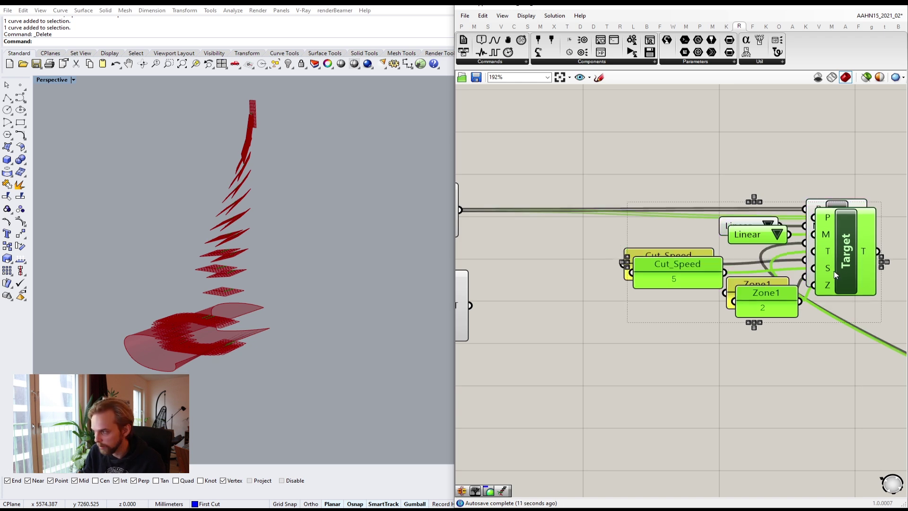
left_click_drag(840, 271, 828, 145)
right_click_drag(828, 146, 813, 204)
left_click(878, 239)
right_click_drag(870, 246, 832, 220)
left_click_drag(848, 220, 557, 121)
scroll(557, 121, "down", 2)
right_click_drag(595, 161, 612, 162)
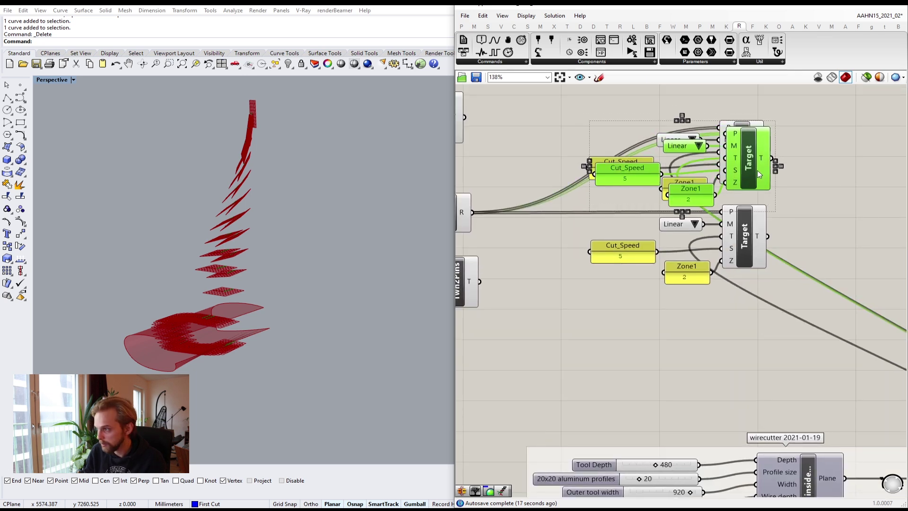
left_click_drag(742, 158, 745, 319, "alt")
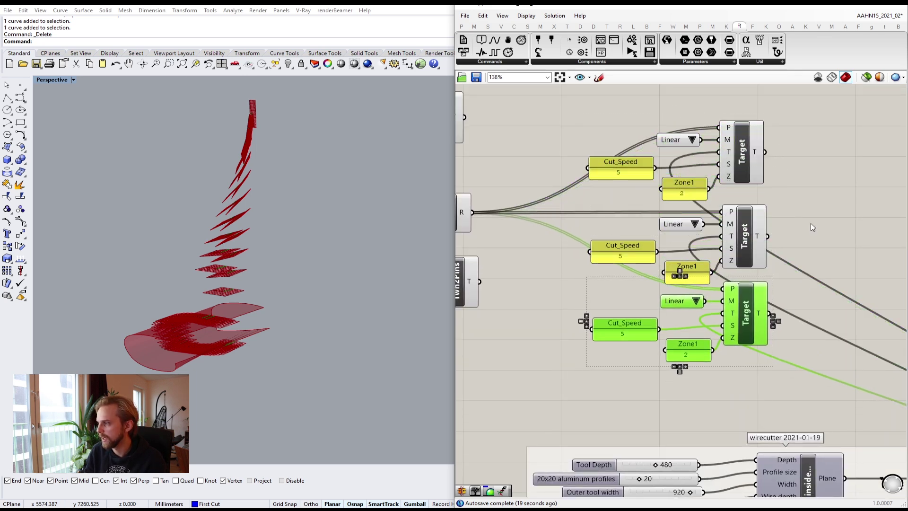
left_click(811, 224)
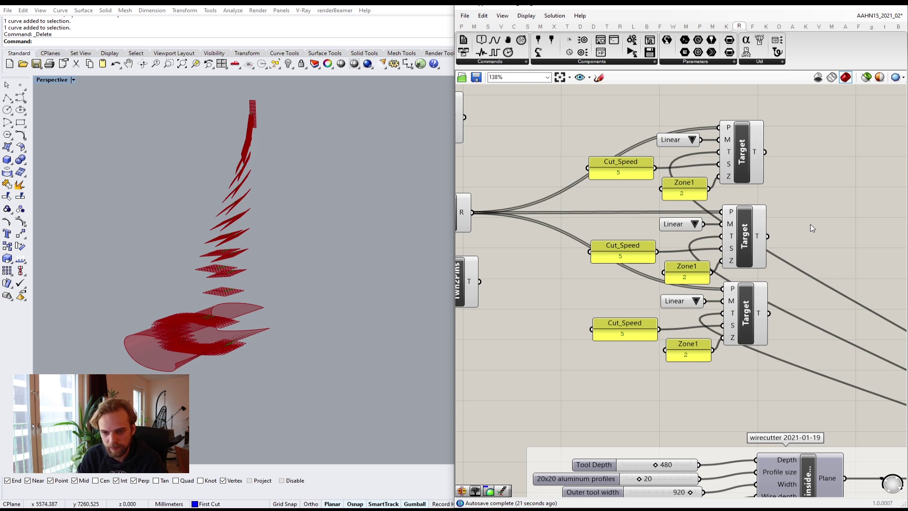
- Connect the first tween's T output to the upper Target's P input and the second tween's to the lower Target's P input
right_click_drag(503, 145, 584, 189)
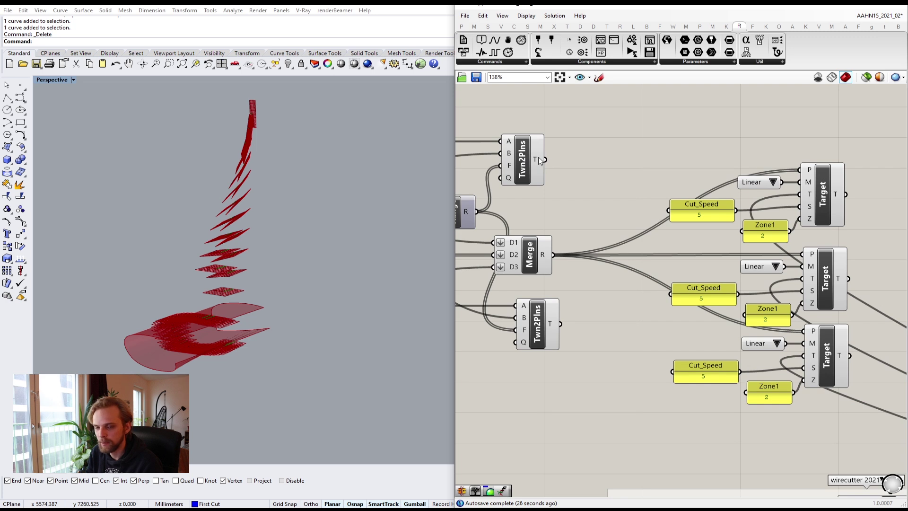
left_click_drag(545, 159, 800, 170)
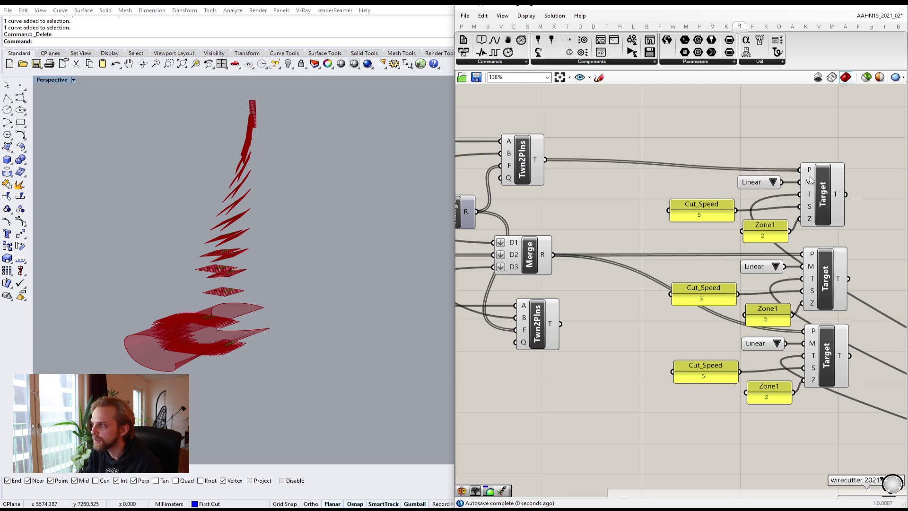
right_click_drag(548, 318, 536, 276)
left_click_drag(597, 289, 793, 288)
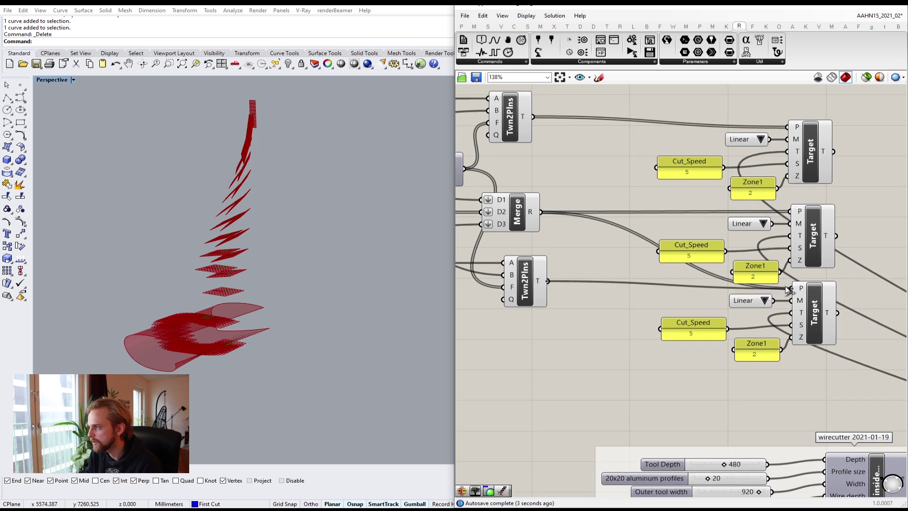
- Move the grouped wirecutter Tool components over so that the Tool sits before the three Targets
right_click_drag(807, 329, 704, 315)
scroll(705, 317, "down", 5)
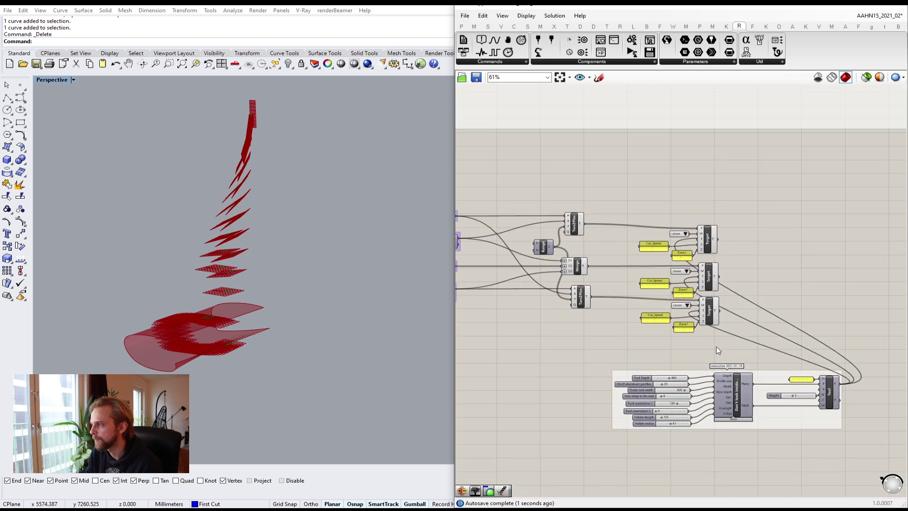
scroll(807, 411, "up", 2)
left_click_drag(810, 420, 529, 409)
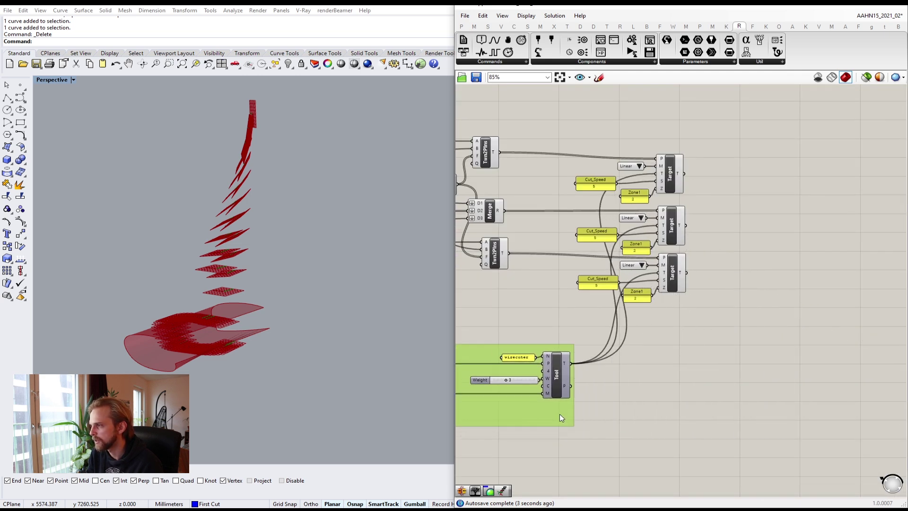
right_click_drag(628, 332, 682, 324)
scroll(643, 361, "up", 3)
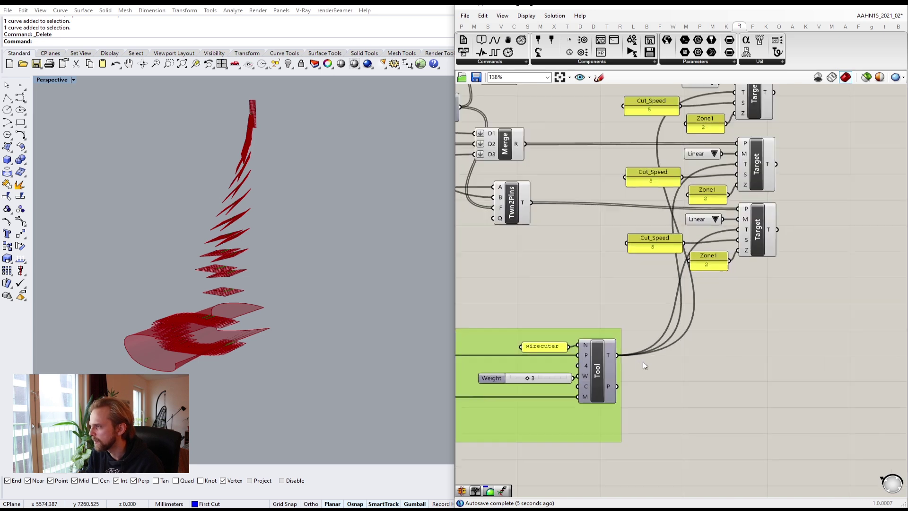
scroll(669, 296, "down", 2)
left_click_drag(613, 376, 598, 406)
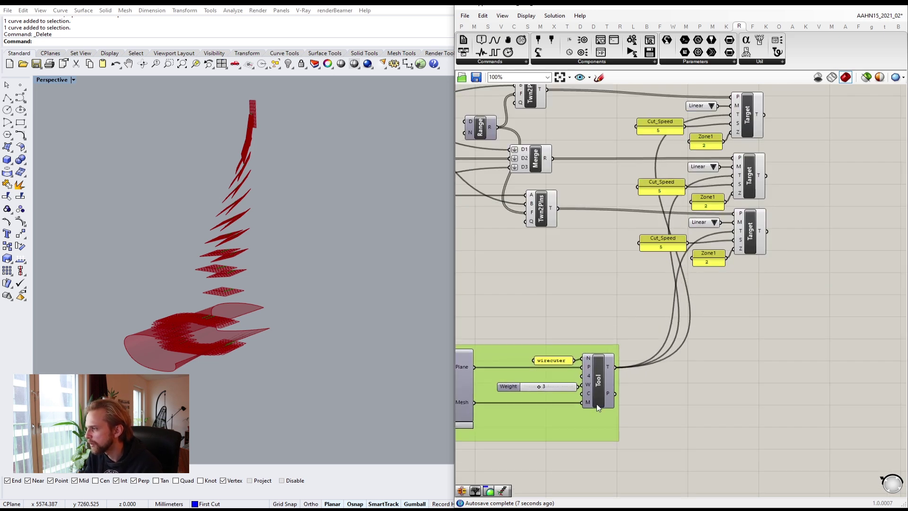
- Add a Data parameter between the Tool and the Targets and feed it from the Tool's T output
double_click(642, 291)
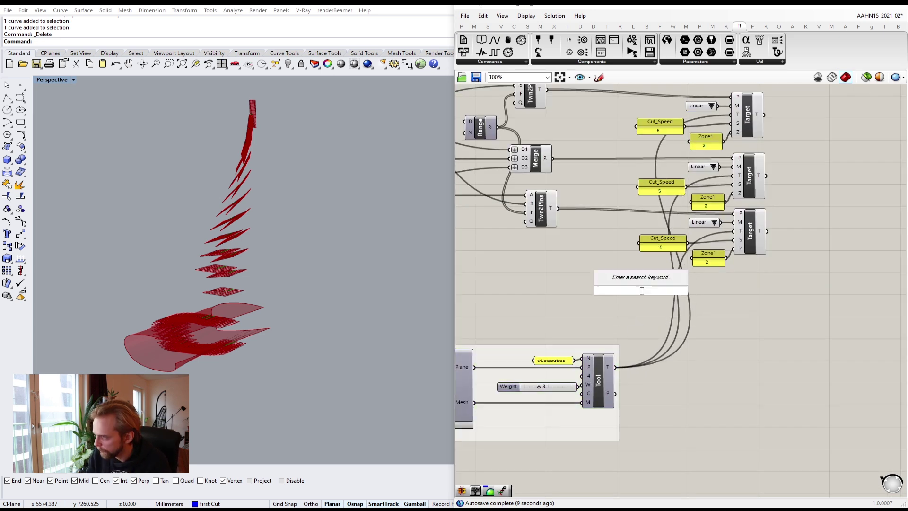
type("data")
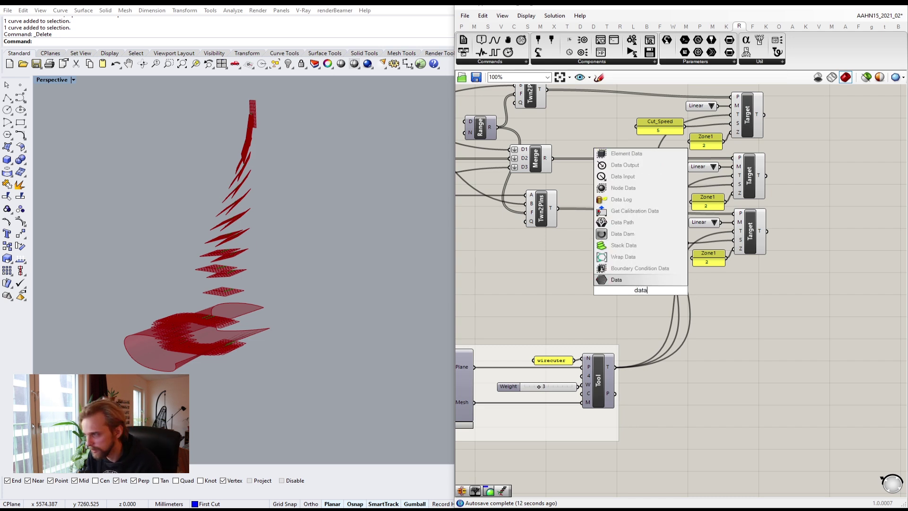
key("Return")
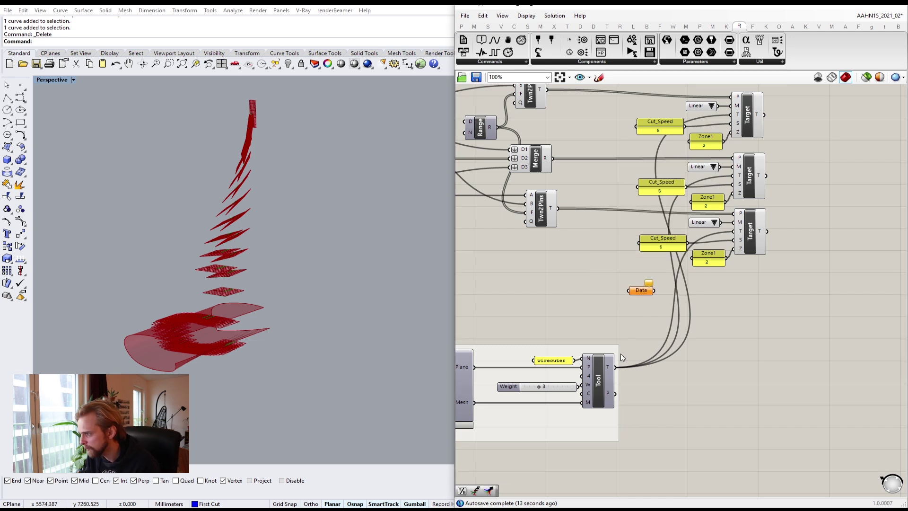
left_click_drag(615, 367, 646, 265)
- Connect the Data parameter to the T inputs of all three Targets, replacing the direct Tool wires, and nudge it into place
scroll(646, 266, "up", 2)
left_click_drag(637, 309, 728, 269)
left_click_drag(637, 309, 720, 202)
left_click_drag(637, 310, 717, 131)
mouse_move(623, 311)
left_mouse_down()
mouse_move(586, 258)
mouse_move(585, 275)
mouse_move(617, 300)
left_mouse_up()
left_click(714, 342)
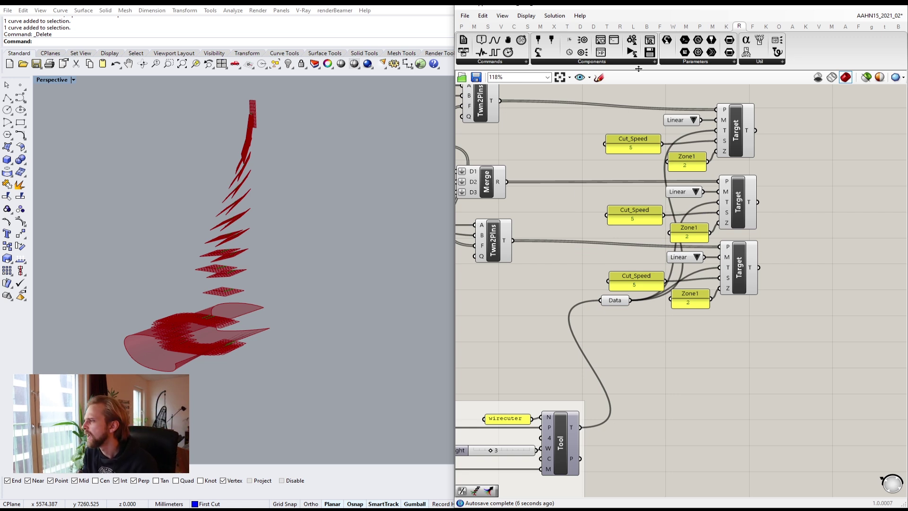
- Delete the duplicate Linear lists feeding the middle and lower Targets
right_click_drag(575, 138, 567, 190)
left_click_drag(559, 115, 720, 391)
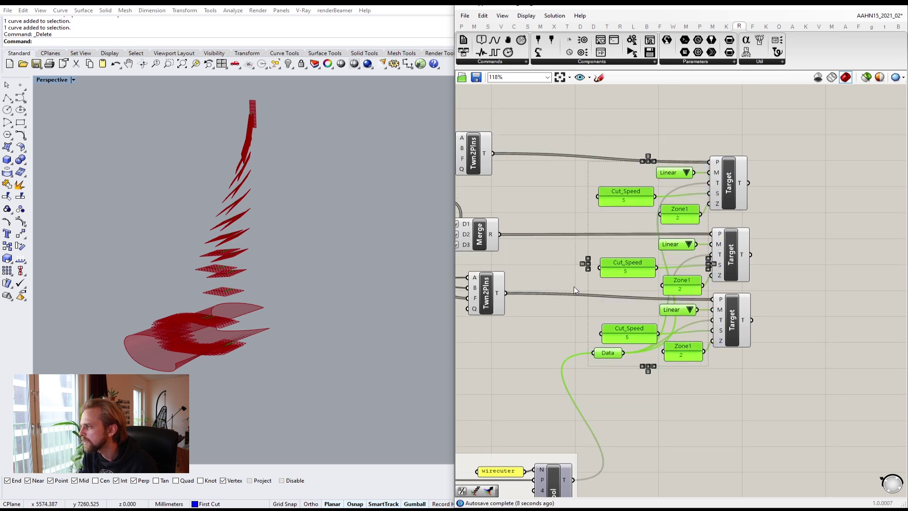
left_click(564, 177)
scroll(654, 172, "up", 3)
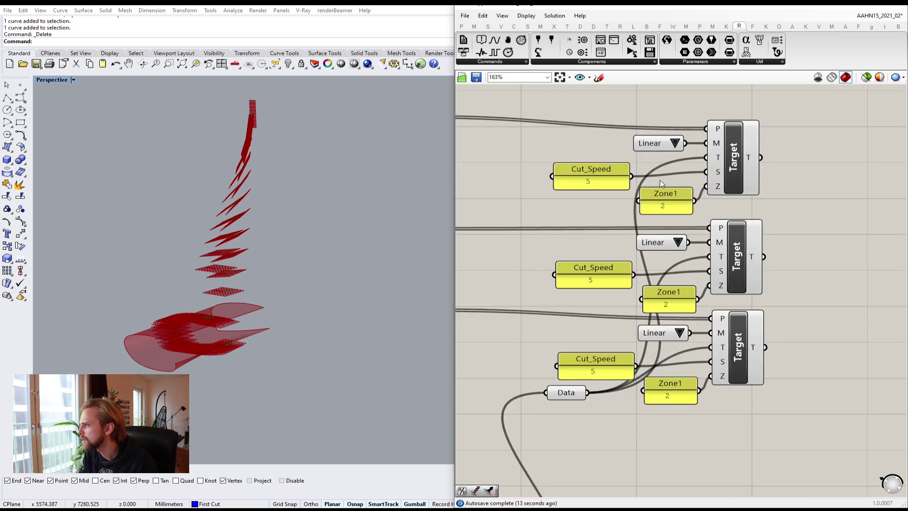
left_click(664, 244)
key("Delete")
left_click(661, 332)
key("Delete")
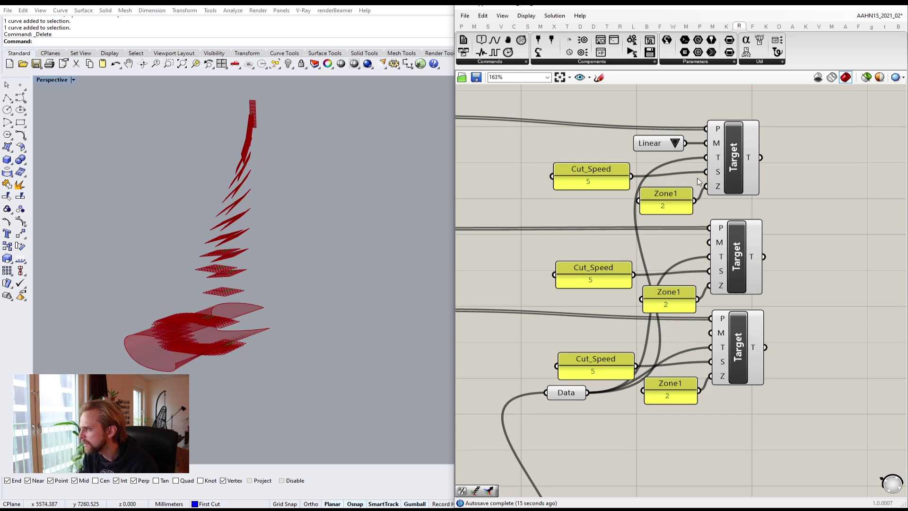
- Connect the Linear list to the M inputs of the middle and lower Targets and move the list farther from the Targets
left_click_drag(685, 143, 710, 242)
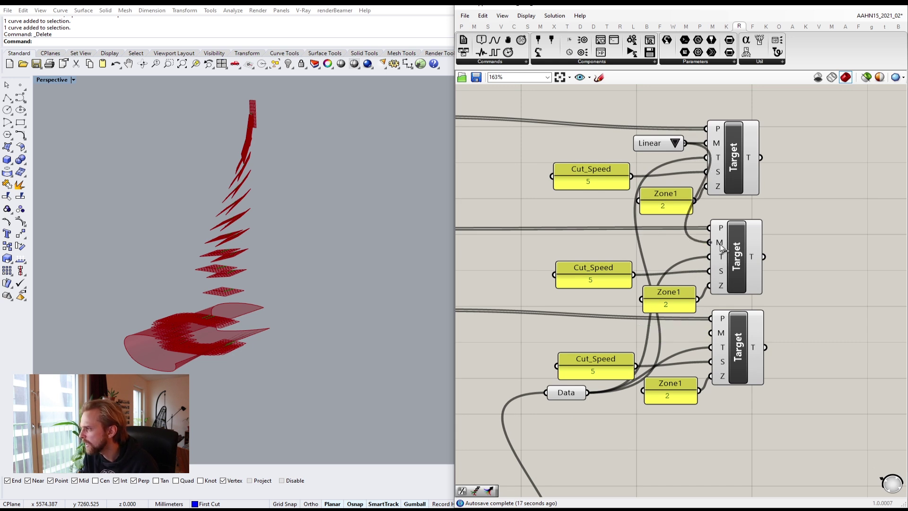
left_click(682, 145)
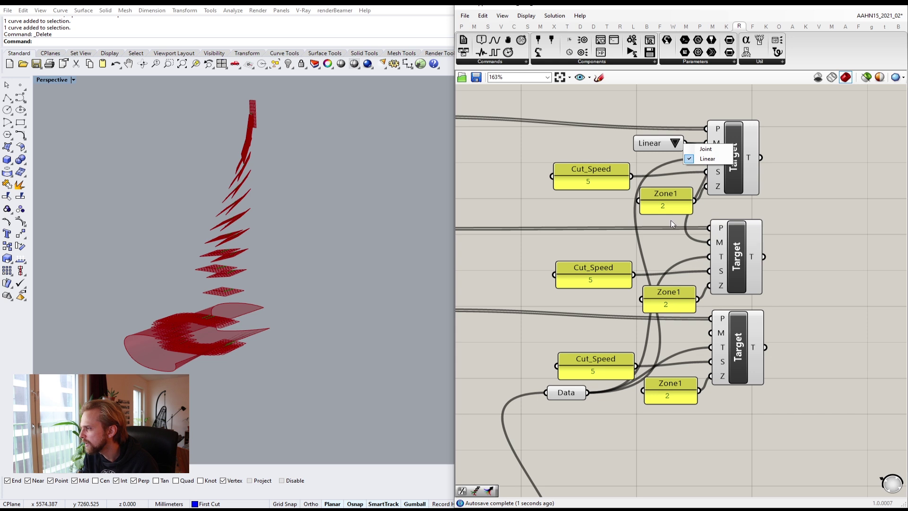
left_click(664, 144)
left_click_drag(689, 145, 713, 333)
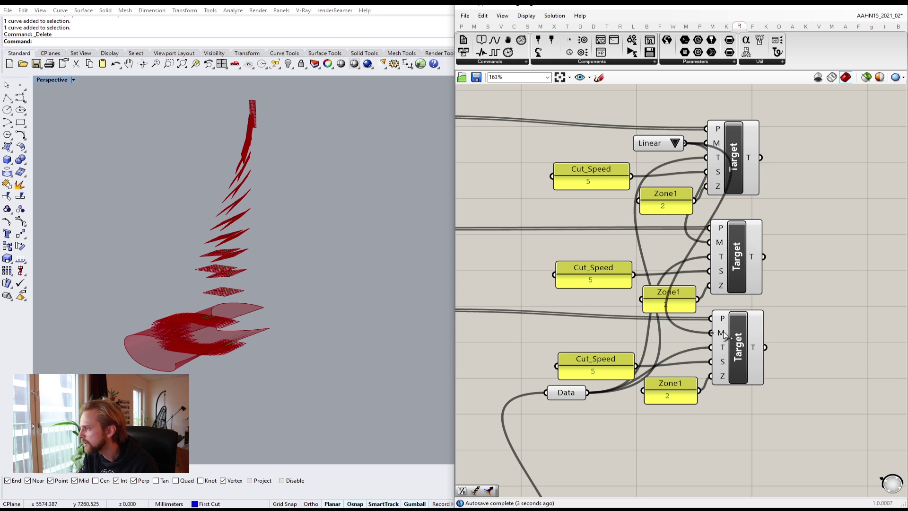
left_click_drag(664, 146, 600, 142)
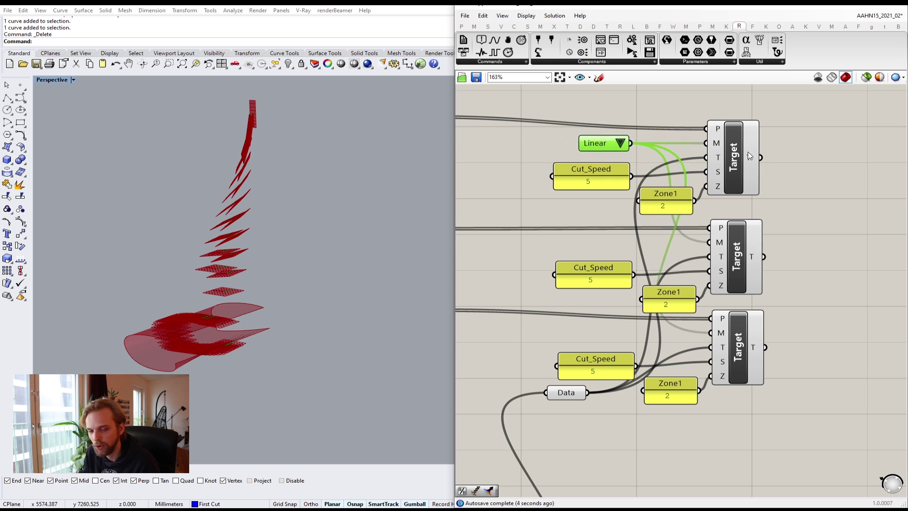
- Move the three Cut_Speed panels farther from their Targets and roughly line them up
left_click(573, 230)
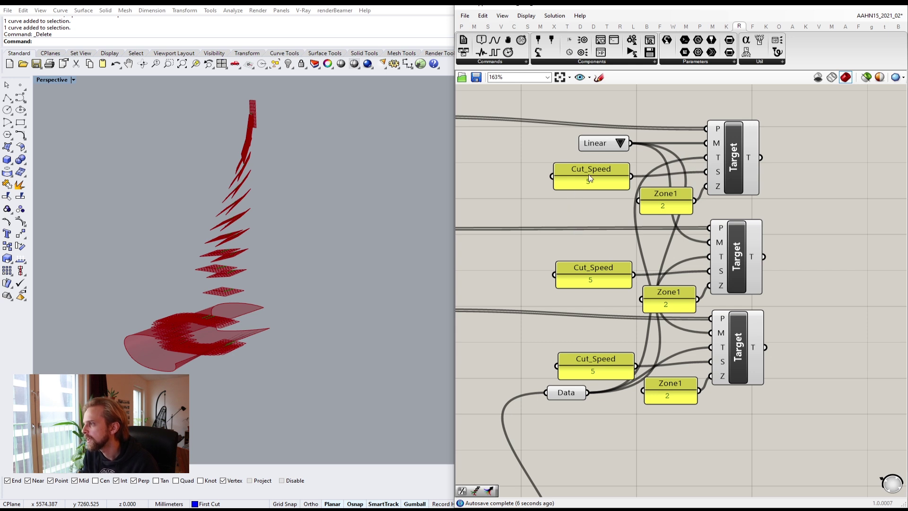
left_click_drag(594, 169, 545, 163)
left_click_drag(597, 275, 580, 272)
left_click_drag(592, 359, 547, 356)
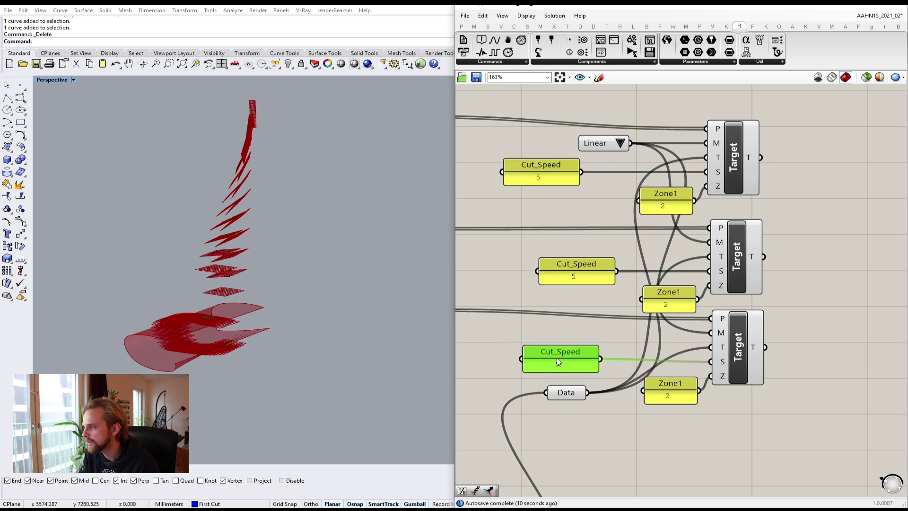
left_click(738, 158)
left_click(731, 350)
left_click(740, 166)
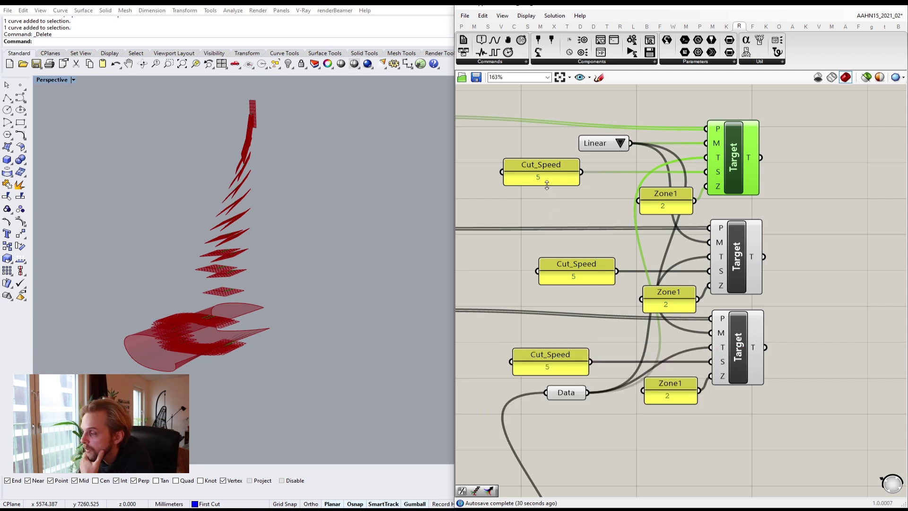
left_click_drag(566, 275, 542, 274)
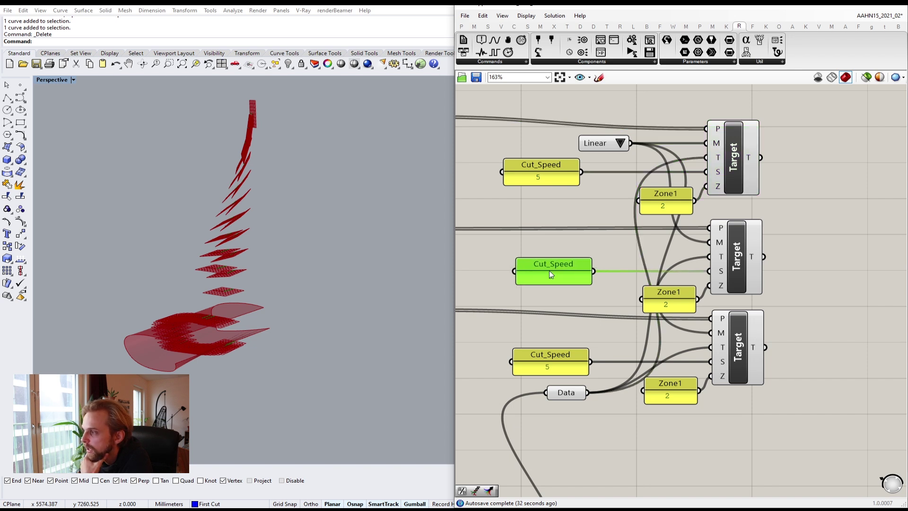
- Delete the Cut_Speed panel feeding the lower Target
left_click(541, 179)
left_click(541, 353)
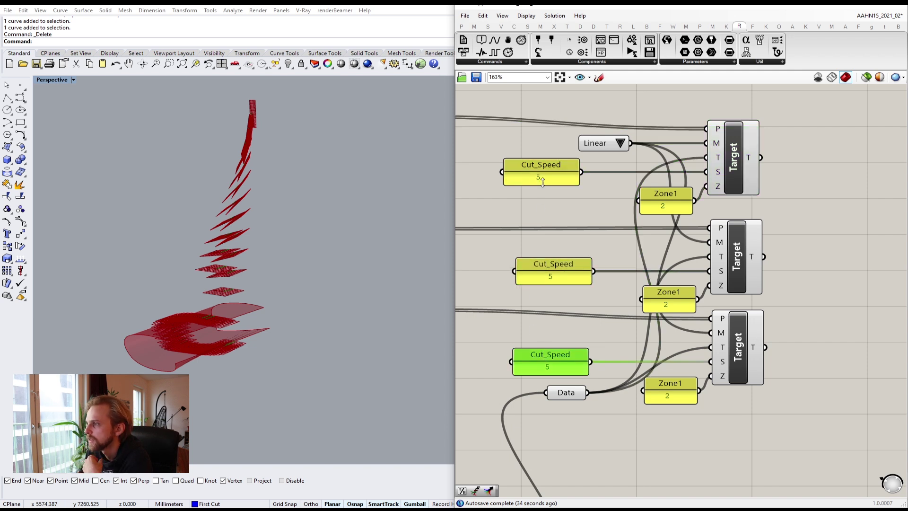
key("Delete")
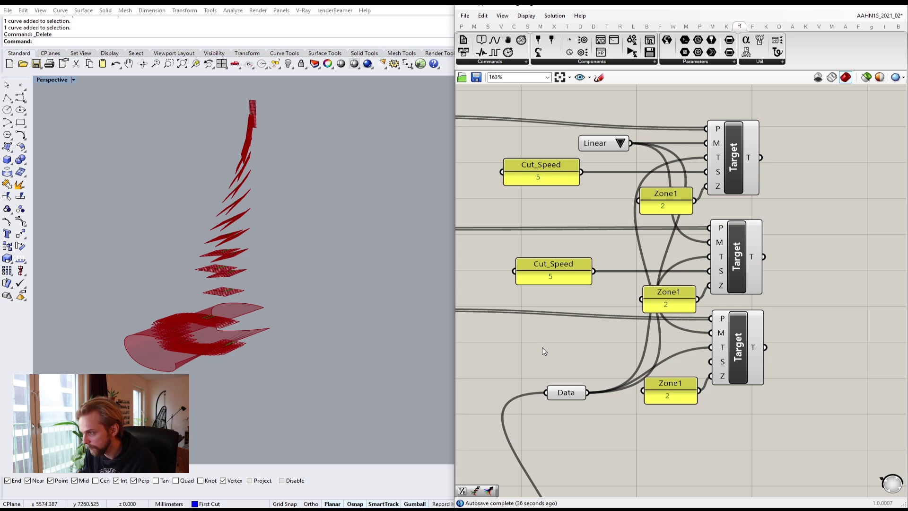
- Rename the Cut_Speed panel feeding the upper Target as Move_Speed
left_click(543, 168)
right_click(537, 169)
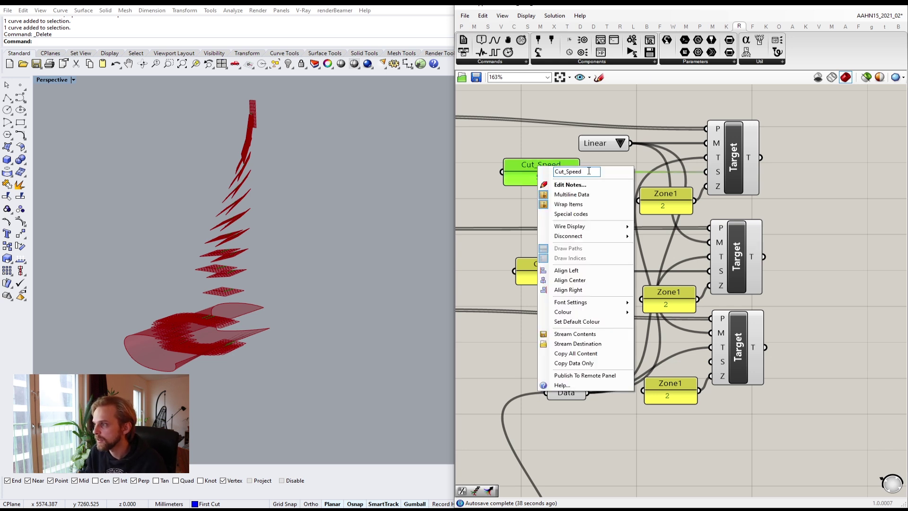
type("Move")
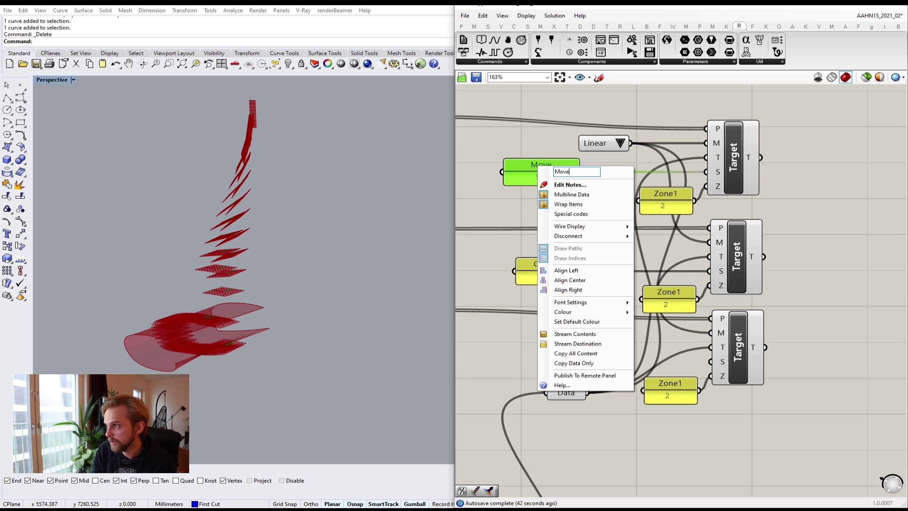
type("_Speed")
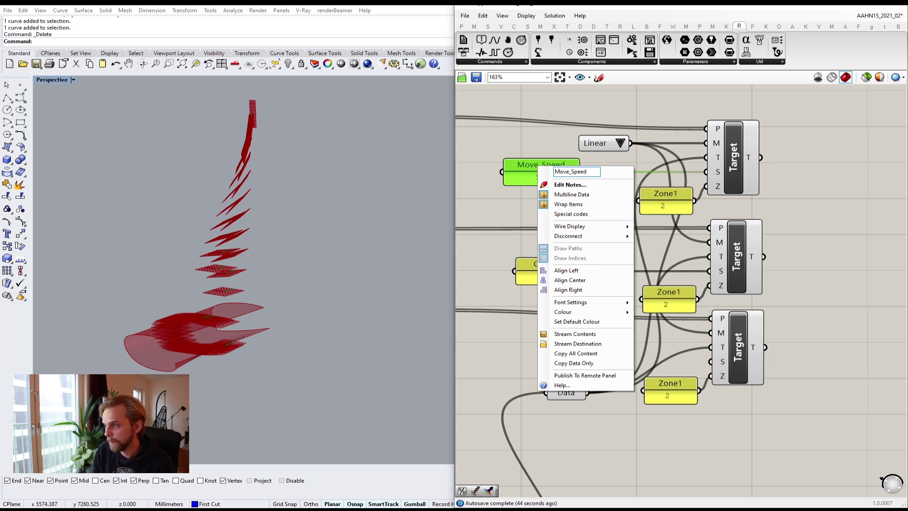
left_click(542, 143)
- Set the Move_Speed panel's value to 50
left_click(537, 181)
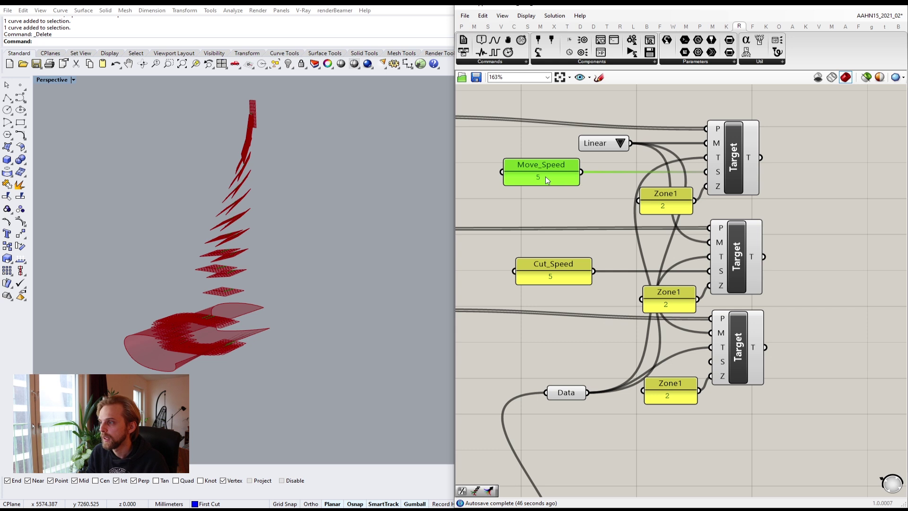
double_click(544, 179)
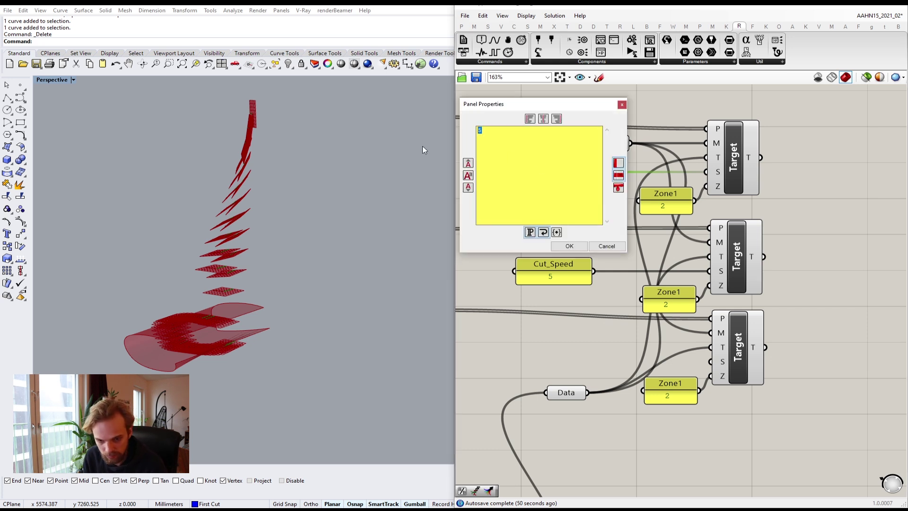
type("50")
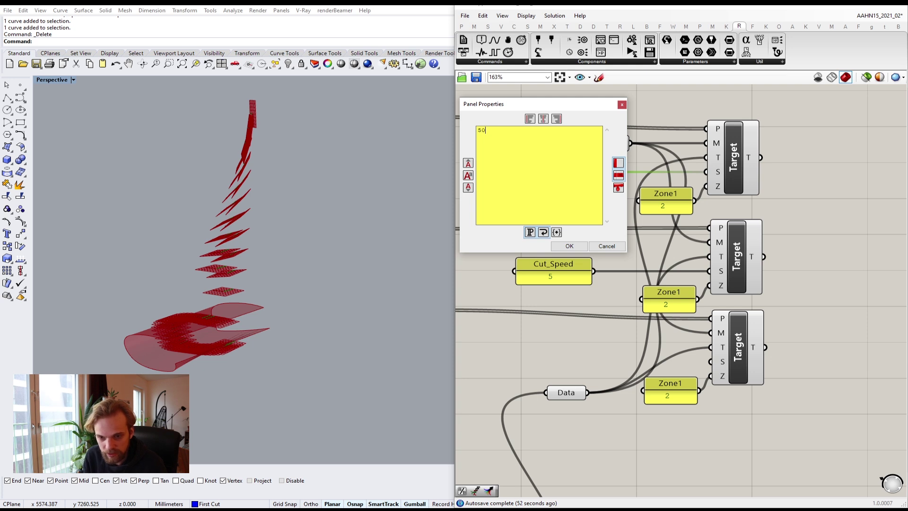
left_click(570, 246)
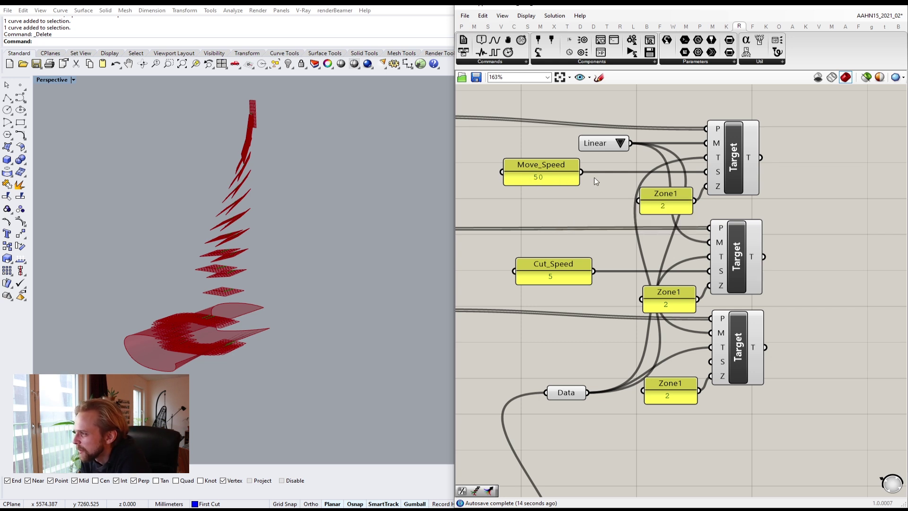
- Connect Move_Speed to the lower Target's S input and shift both speed panels farther from the Targets
left_click_drag(584, 172, 719, 368)
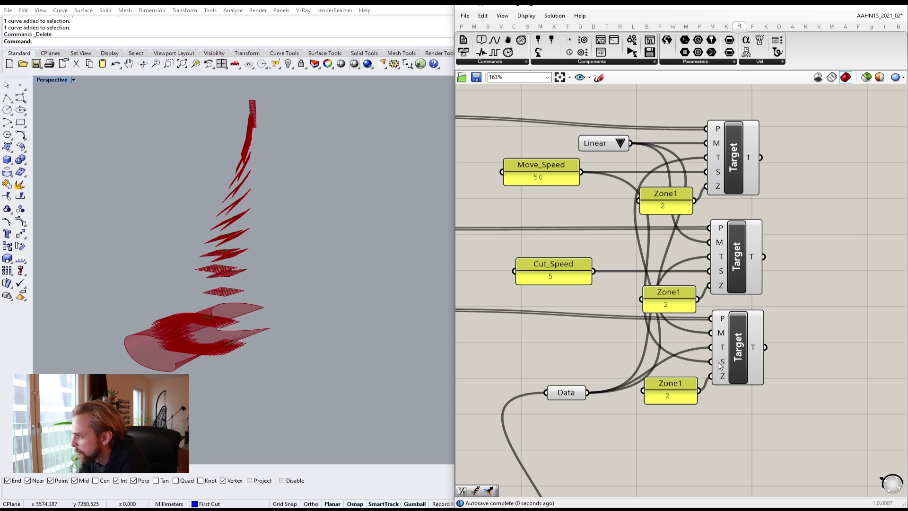
left_click_drag(538, 175, 490, 175)
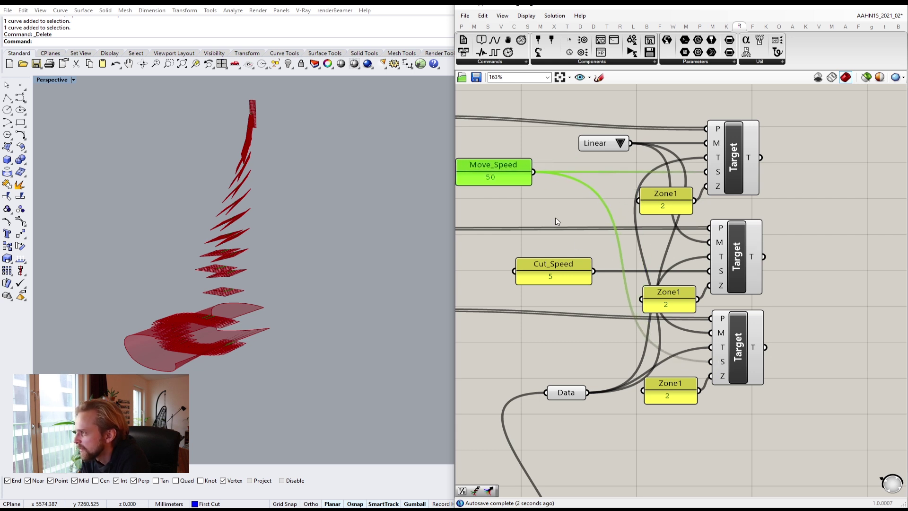
left_click(496, 208)
right_click_drag(496, 211, 541, 201)
left_click_drag(601, 268, 544, 268)
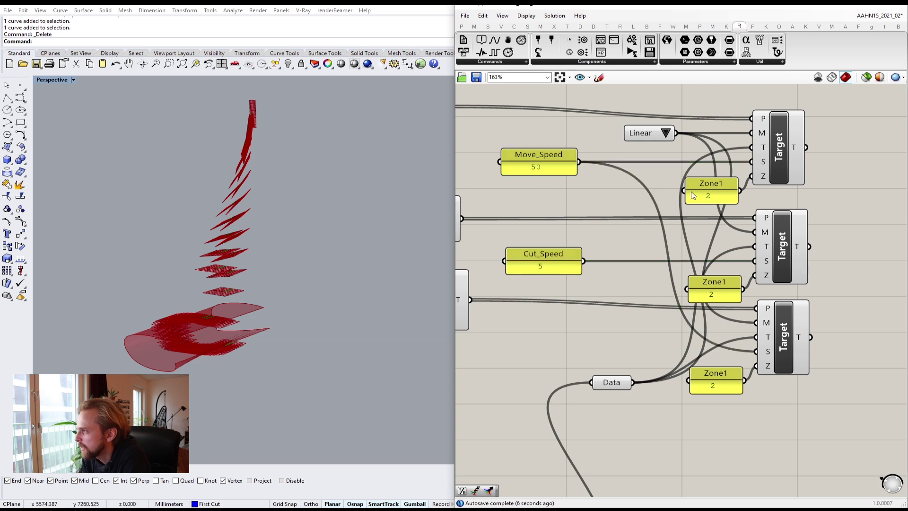
- Delete the duplicate Zone1 panels and connect the remaining one to the Z inputs of the middle and lower Targets
left_click_drag(703, 195, 645, 181)
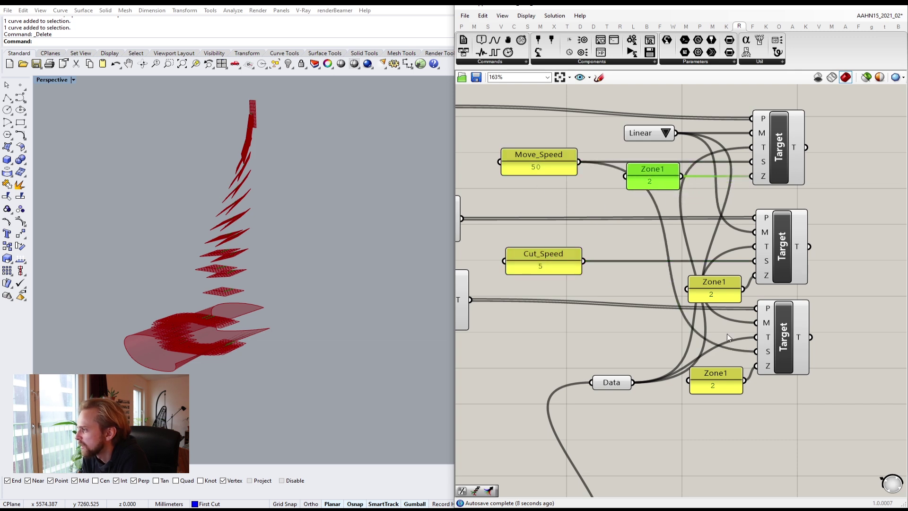
left_click_drag(735, 425, 711, 283)
key("Delete")
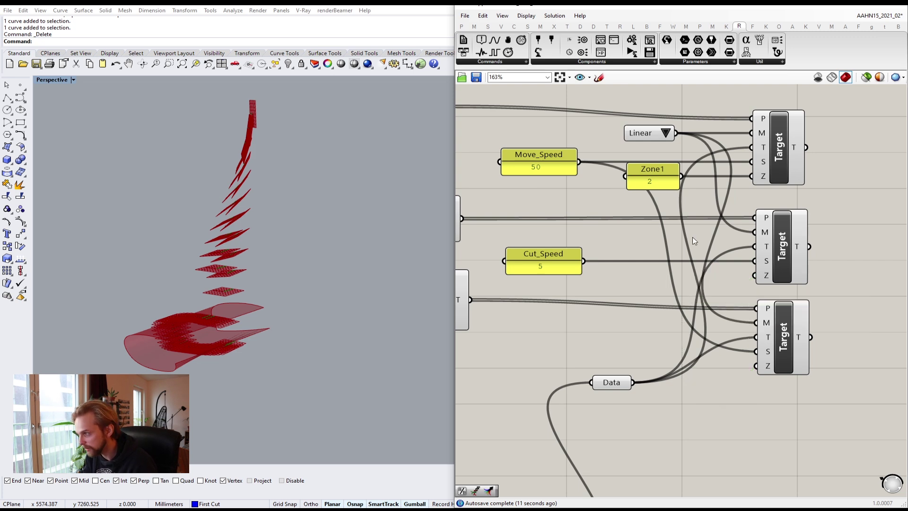
left_click_drag(687, 178, 756, 365)
left_click_drag(672, 177, 661, 255)
- Stack the Linear list and Zone1 panel above the Targets' input wires and nudge the Data parameter into place
left_click_drag(651, 220, 653, 160)
right_click_drag(671, 215, 668, 282)
left_click(646, 203, "shift")
left_click_drag(646, 203, 641, 125)
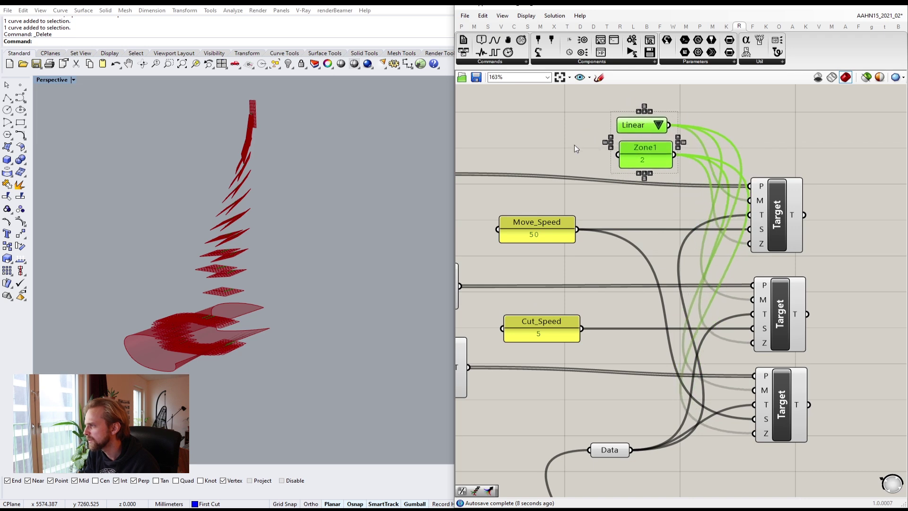
left_click(573, 145)
right_click_drag(551, 161, 569, 125)
scroll(602, 225, "down", 2)
right_click_drag(604, 229, 617, 196)
mouse_move(632, 329)
left_mouse_down()
mouse_move(630, 309)
mouse_move(645, 321)
mouse_move(612, 319)
mouse_move(645, 319)
left_mouse_up()
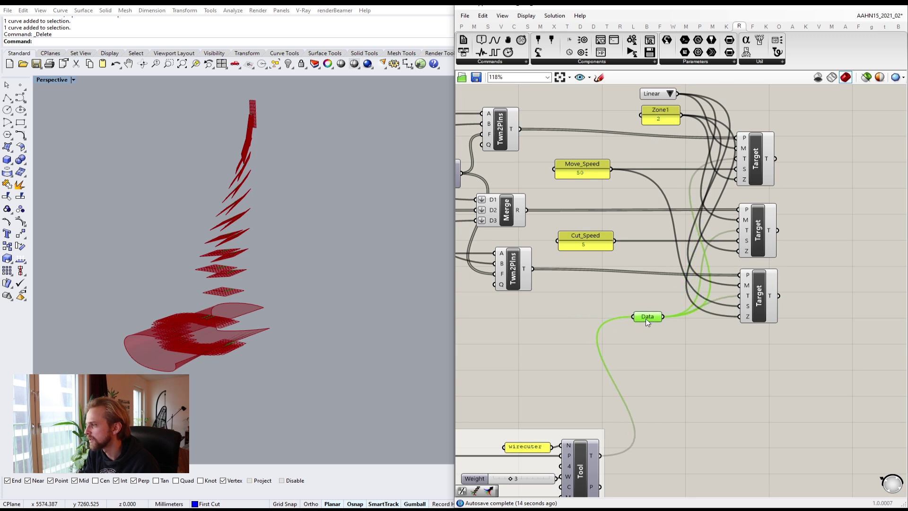
left_click(634, 289)
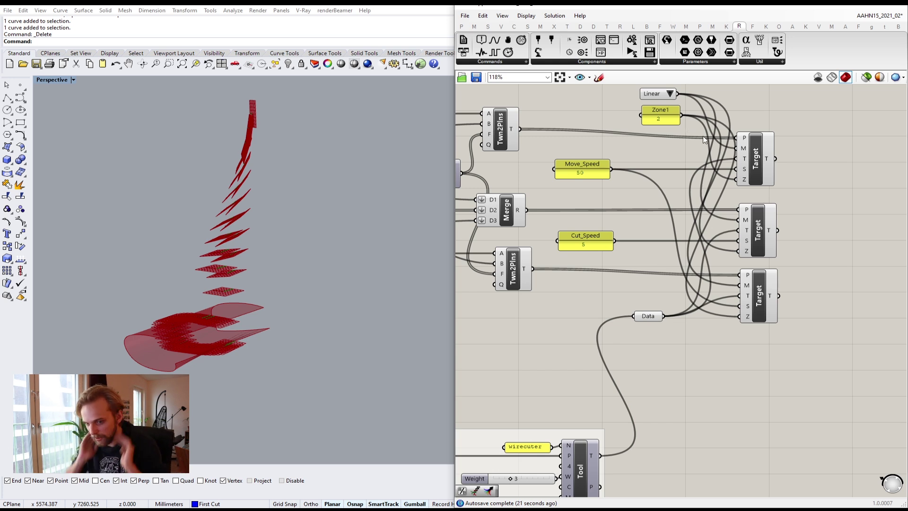
- Go through the three Targets from upper to lower to check their order and connected inputs
right_click_drag(777, 188, 603, 183)
left_click(587, 158)
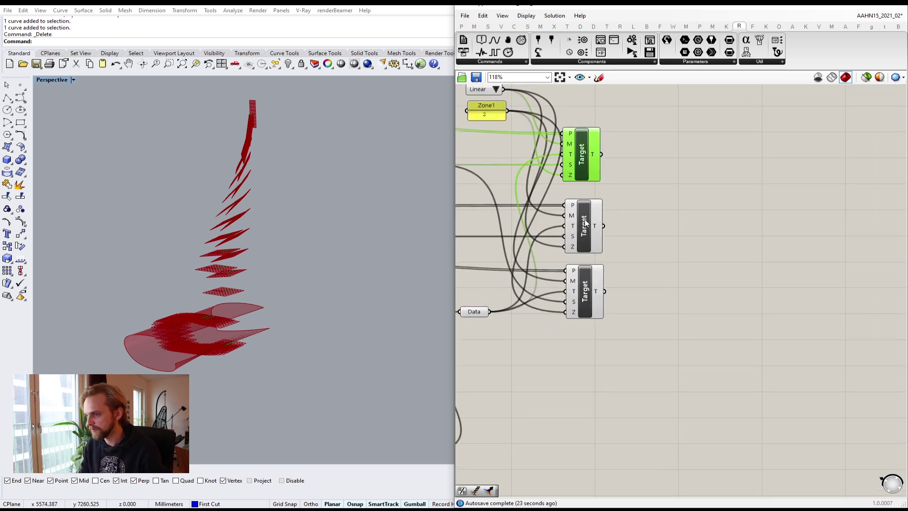
left_click(585, 223)
left_click(585, 291)
scroll(644, 275, "down", 3)
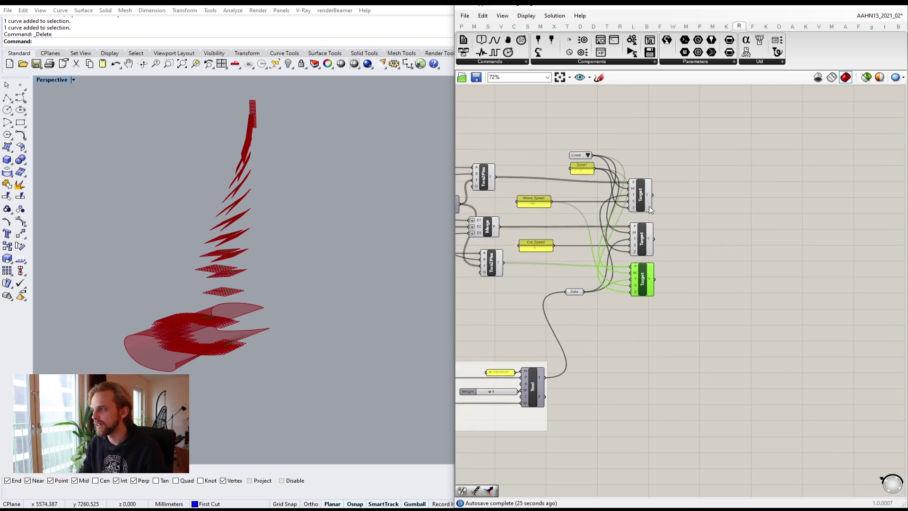
left_click(640, 196)
mouse_move(649, 193)
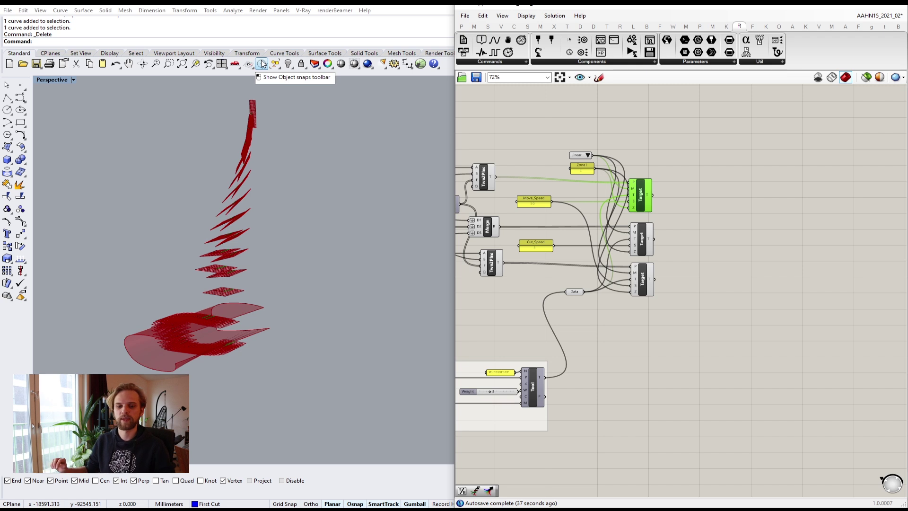
left_click(642, 238)
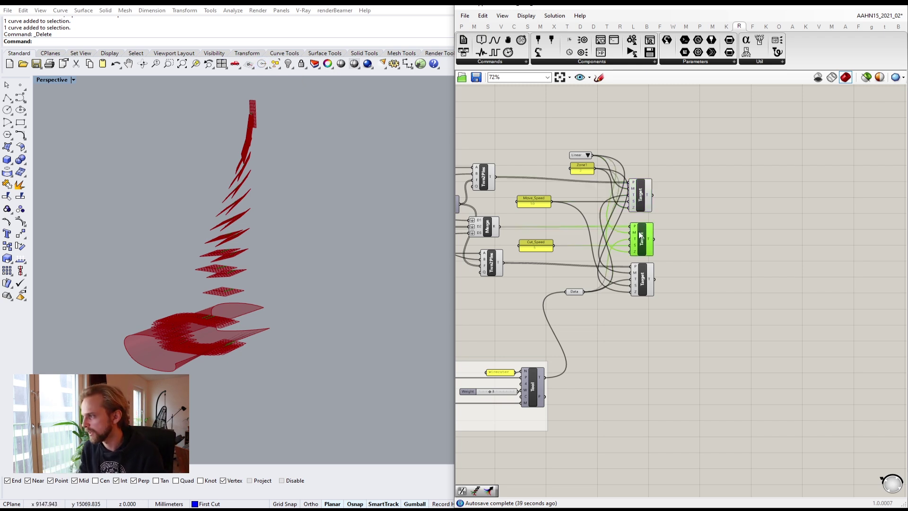
left_click(643, 280)
right_click_drag(689, 285, 625, 271)
left_click(655, 267)
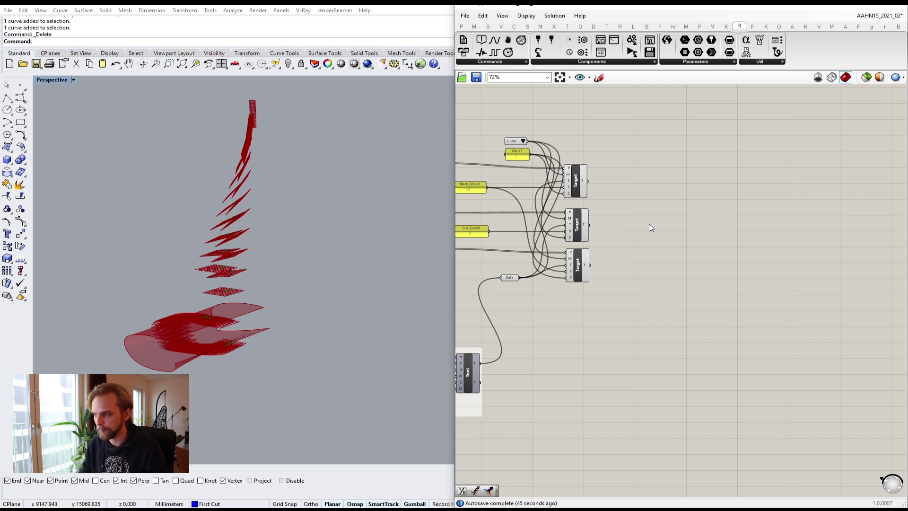
- Examine how the existing purple groups merge their Targets into one list
scroll(649, 223, "down", 5)
scroll(589, 242, "up", 4)
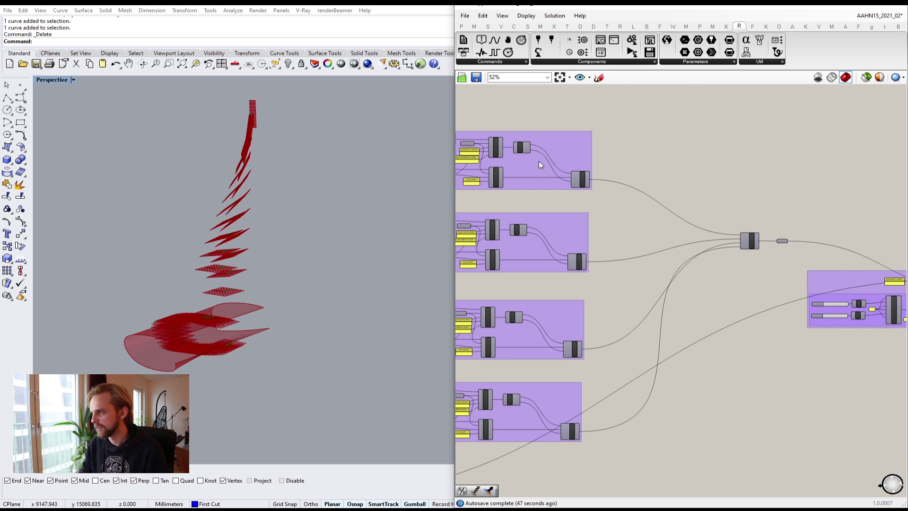
scroll(613, 223, "down", 4)
scroll(605, 196, "up", 1)
scroll(605, 196, "up", 3)
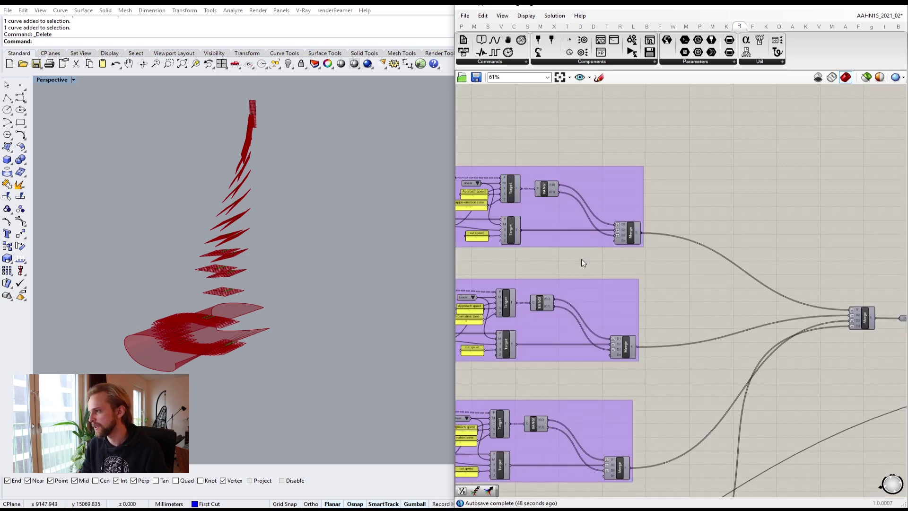
right_click_drag(705, 351, 678, 297)
scroll(663, 307, "down", 6)
right_click_drag(661, 351, 662, 201)
right_click_drag(647, 348, 633, 176)
right_click_drag(635, 395, 624, 258)
scroll(623, 258, "up", 6)
- Add a Merge component beside the Targets, connect the upper Target's T output to D1, and adjust the component's position
double_click(633, 289)
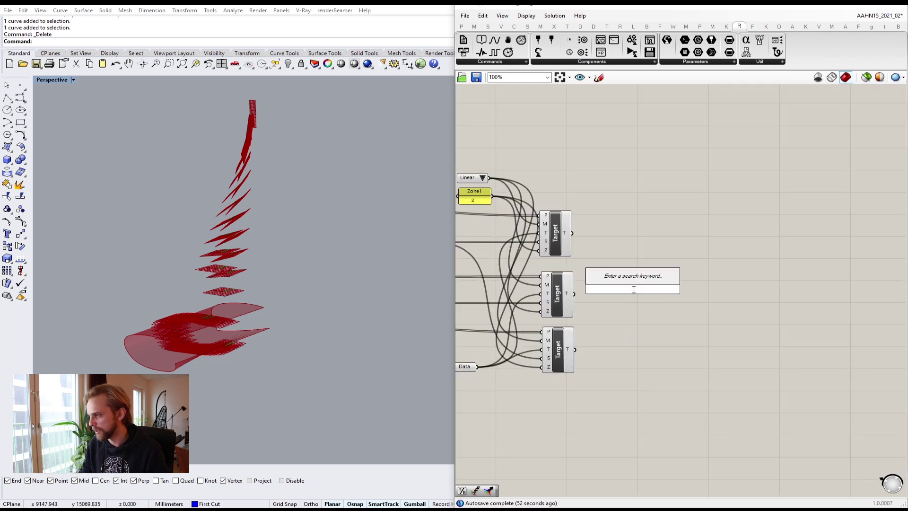
type("merge")
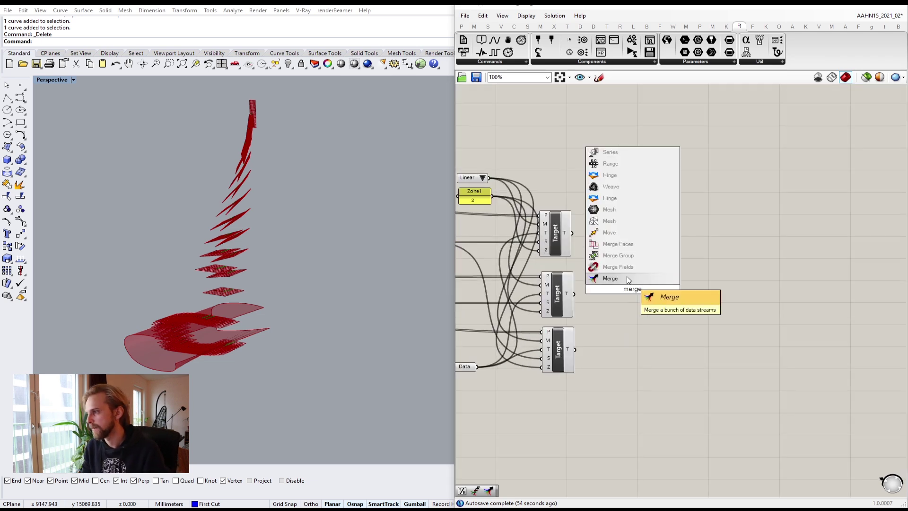
key("Return")
scroll(587, 247, "up", 4)
left_click_drag(555, 217, 662, 328)
left_click_drag(689, 361, 694, 328)
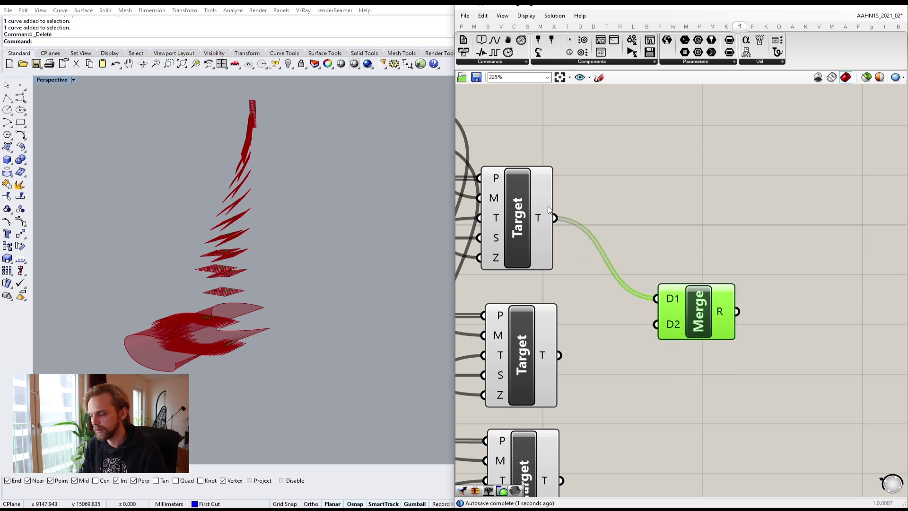
- Connect the middle and lower Targets' T outputs to Merge inputs D2 and D3, and remove the spare D4 input
right_click_drag(613, 292, 617, 254)
left_click_drag(600, 274, 735, 297)
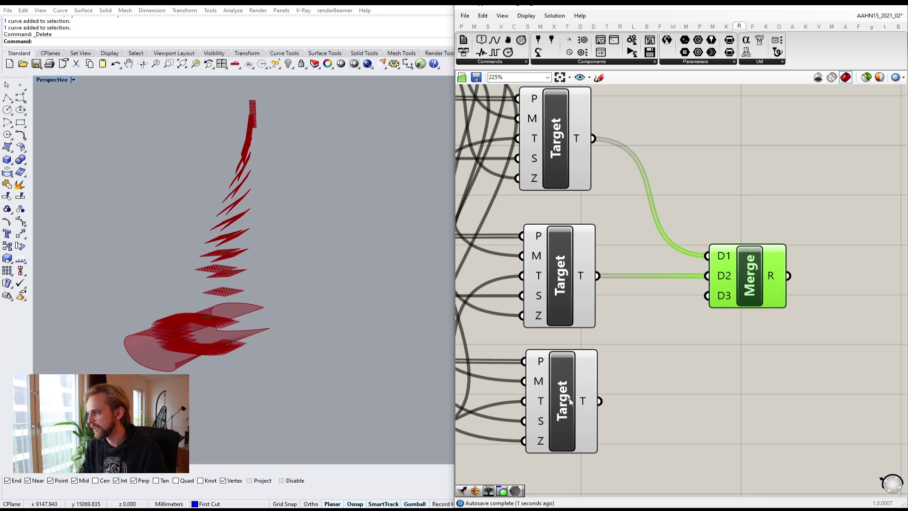
left_click_drag(599, 402, 707, 295)
scroll(713, 300, "up", 2)
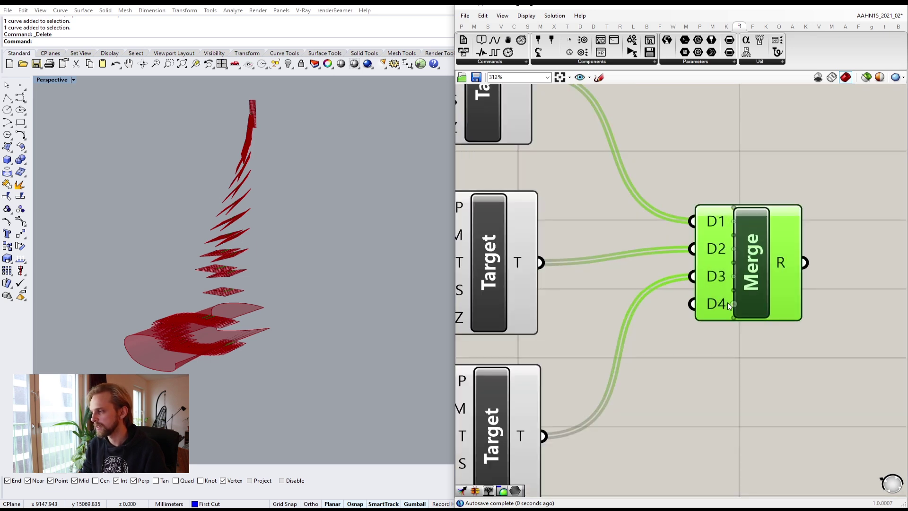
scroll(727, 305, "up", 2)
left_click(737, 305)
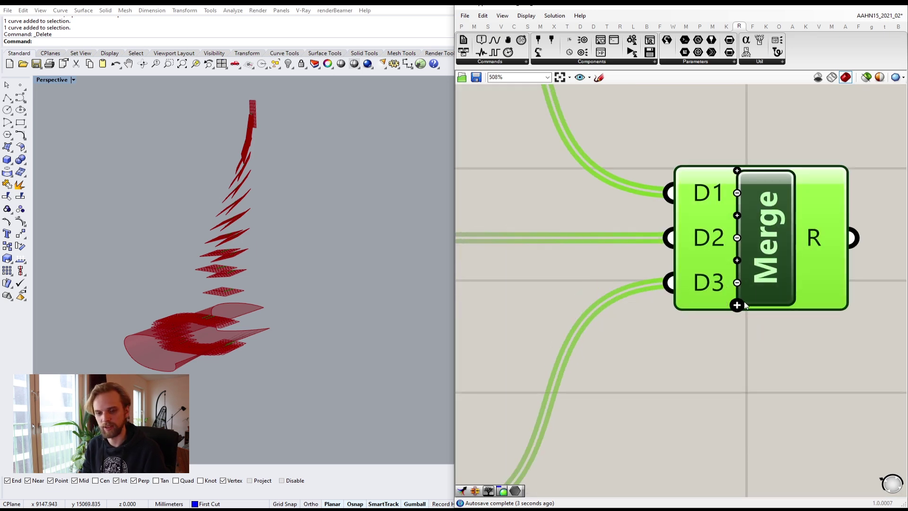
scroll(795, 265, "down", 4)
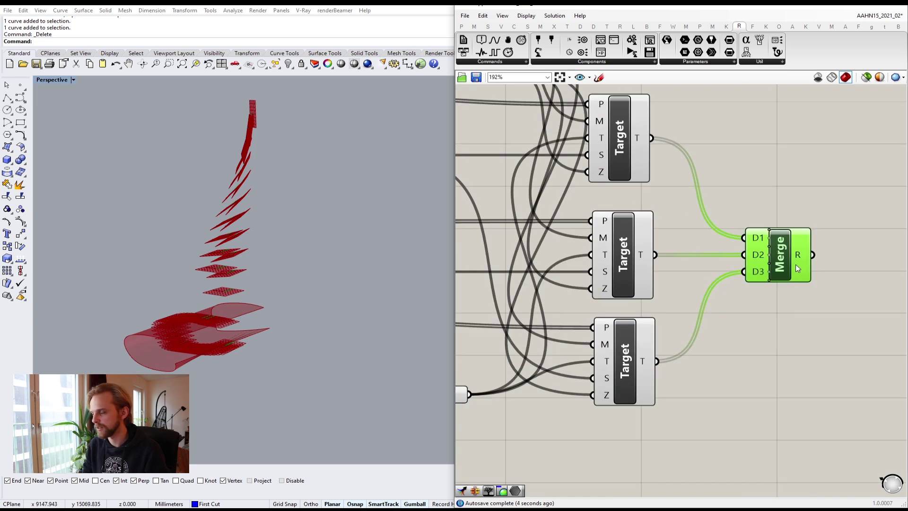
- Check the Merge result and flatten its D1, D2 and D3 inputs
scroll(774, 287, "down", 3)
right_click_drag(736, 346, 638, 352)
scroll(663, 322, "up", 1)
left_click(665, 326)
mouse_move(689, 268)
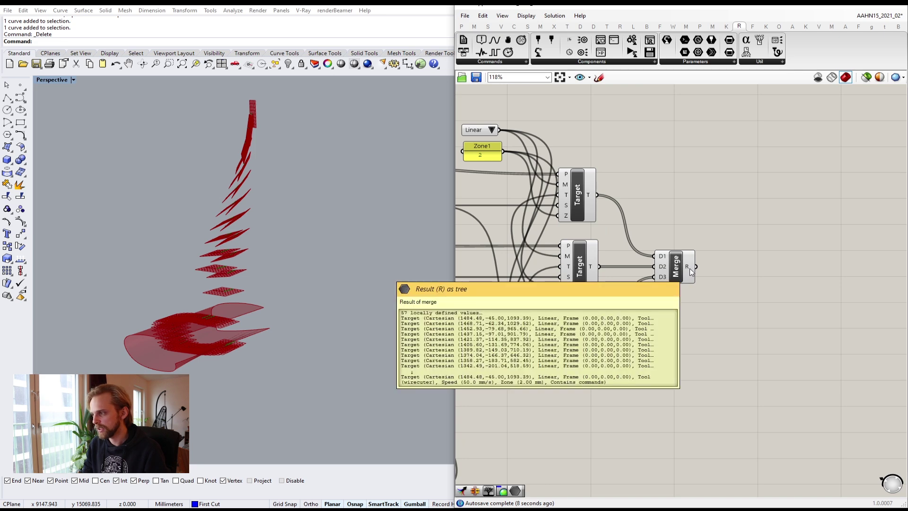
scroll(663, 258, "up", 3)
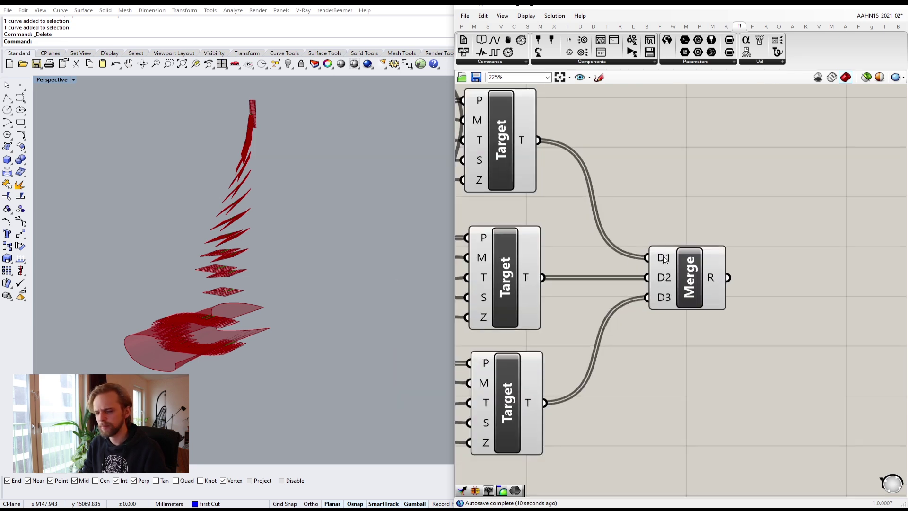
right_click(664, 258)
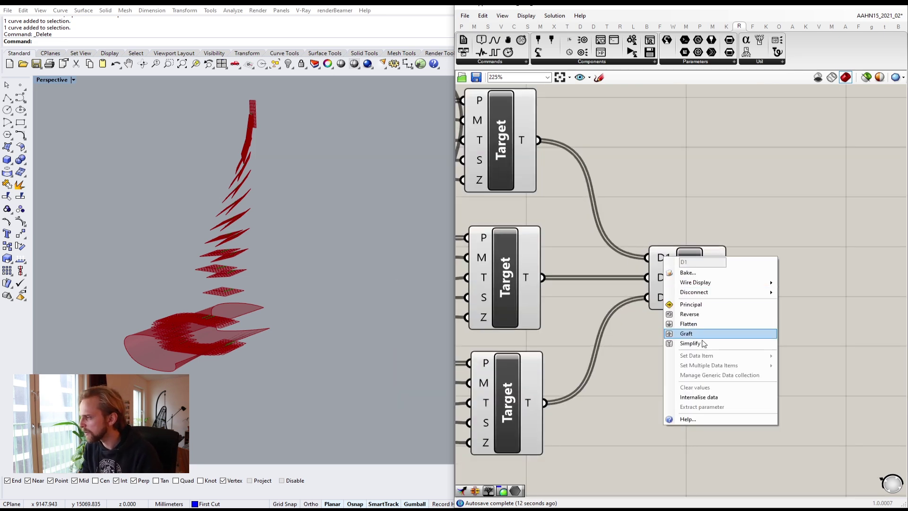
left_click(685, 322)
right_click(660, 276)
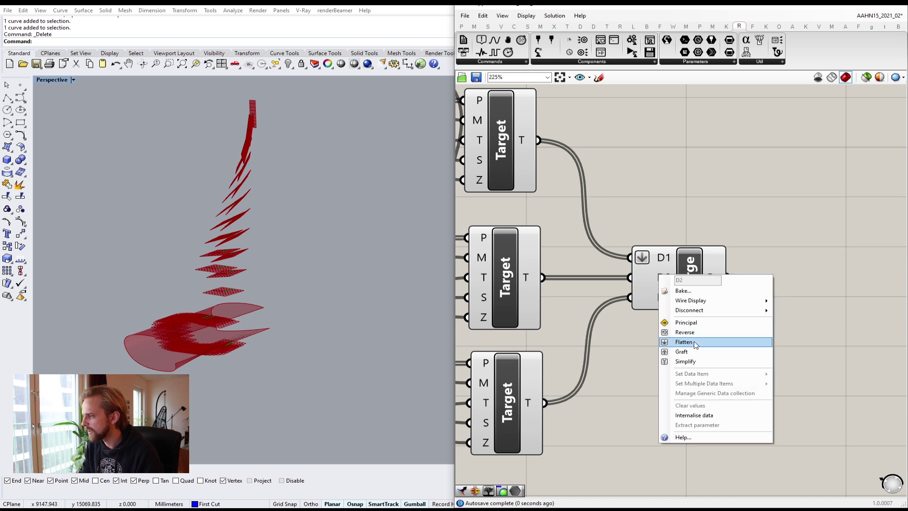
left_click(684, 341)
right_click(659, 298)
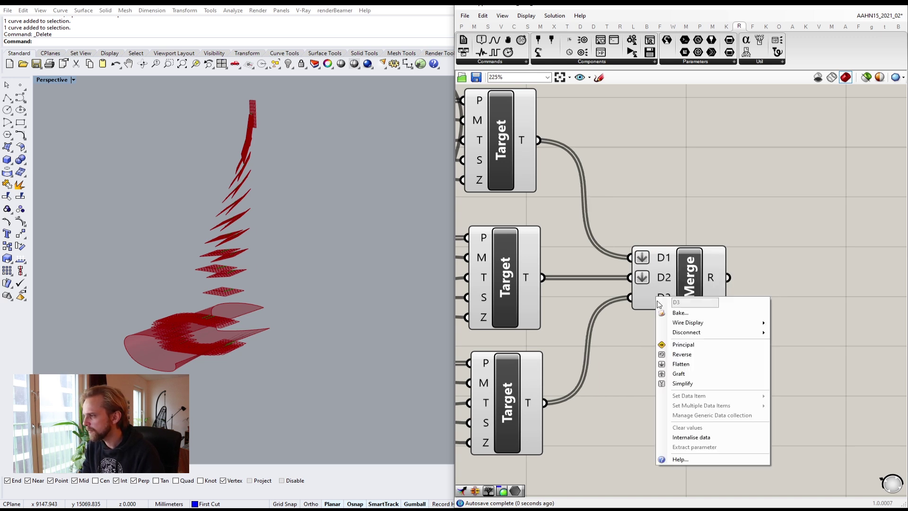
left_click(681, 363)
scroll(732, 232, "down", 3)
- Move the robot loader, Program and simulation components together closer to the Merge component
scroll(732, 232, "down", 6)
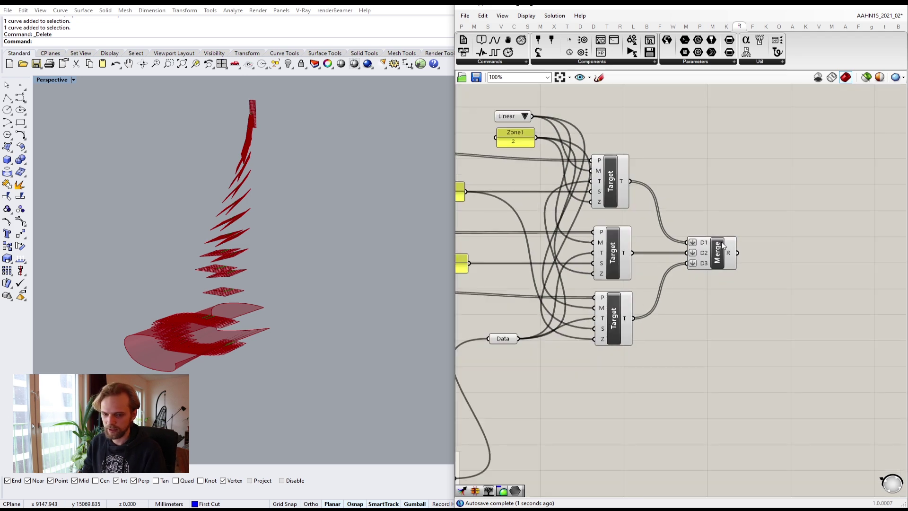
right_click_drag(746, 267, 634, 246)
scroll(635, 246, "down", 4)
left_click_drag(820, 287, 638, 215)
scroll(676, 235, "up", 3)
left_click_drag(694, 240, 543, 235)
left_click(567, 244)
- Connect the Merge's R output to the Program's T1 input and bring the whole robot into view
scroll(568, 244, "up", 3)
right_click_drag(568, 244, 731, 258)
scroll(731, 257, "up", 2)
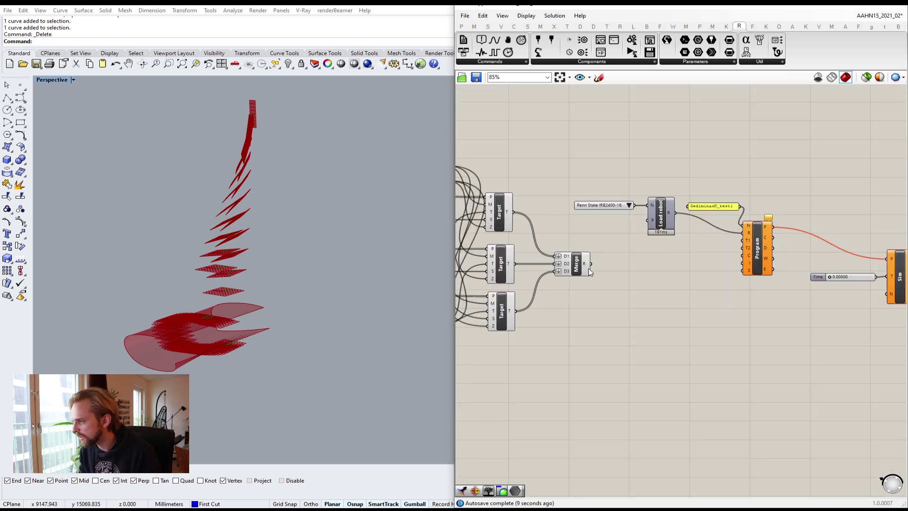
left_click_drag(629, 263, 744, 246)
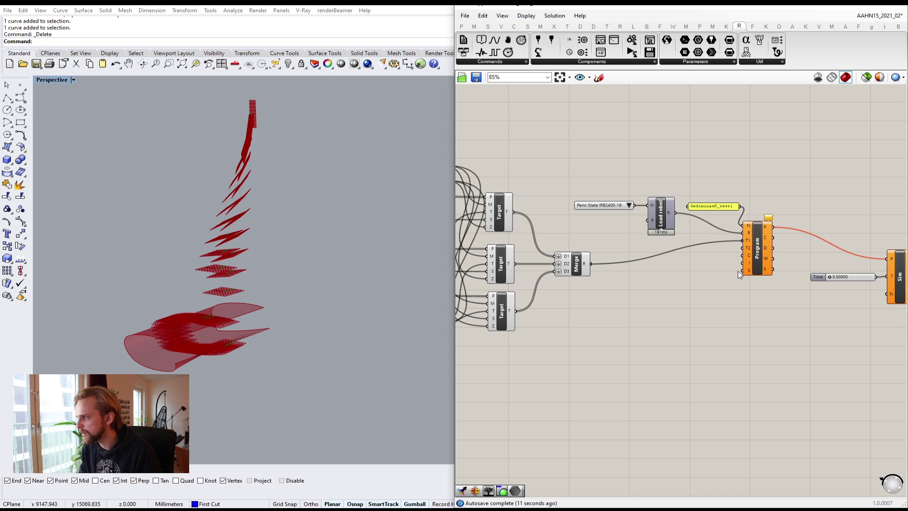
right_click_drag(279, 229, 332, 284)
scroll(671, 241, "up", 1)
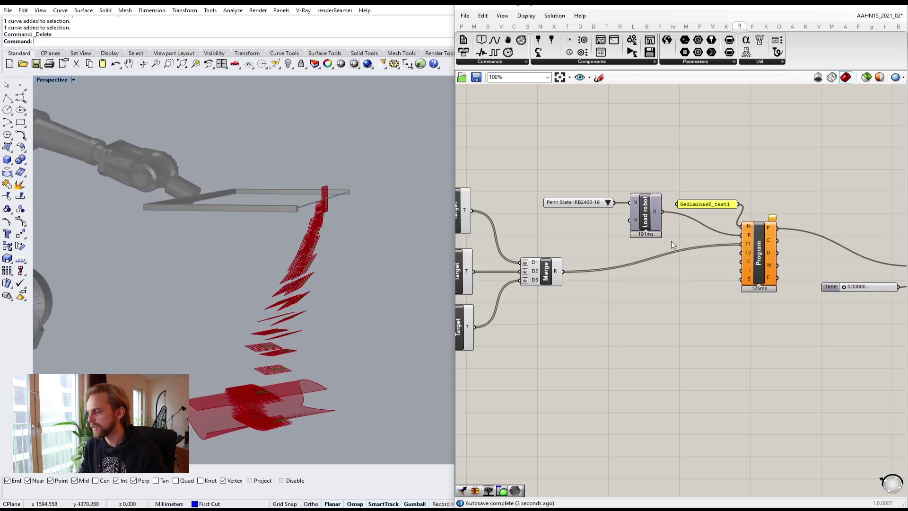
scroll(313, 235, "down", 5)
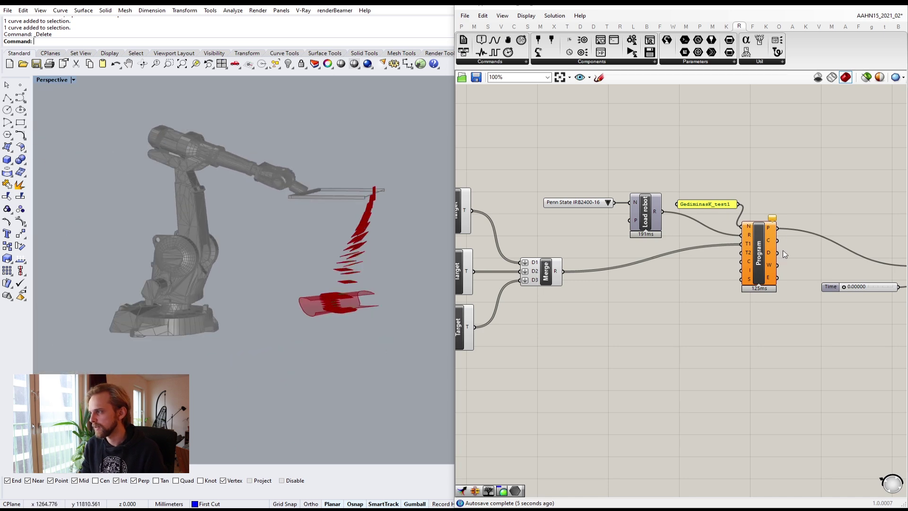
- Run the simulation Time slider from 0 to 1 to watch the robot follow the targets
right_click_drag(771, 224, 600, 170)
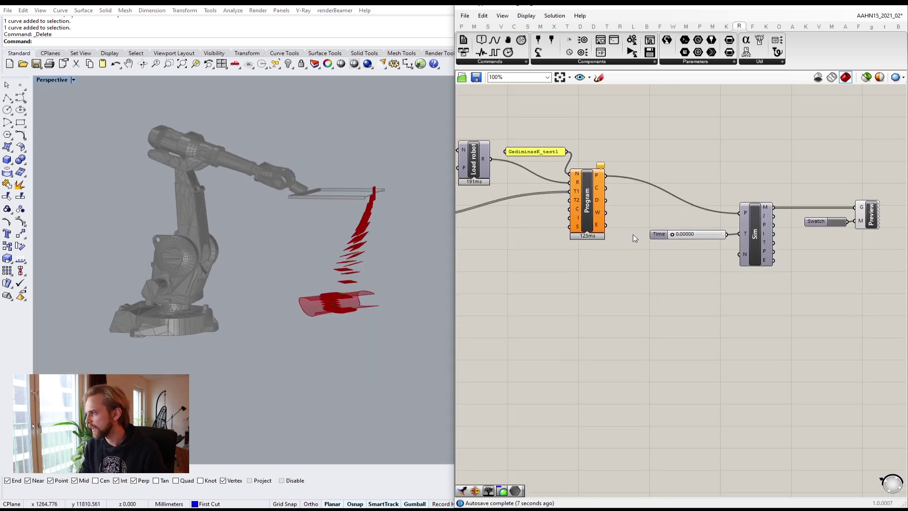
scroll(664, 244, "up", 3)
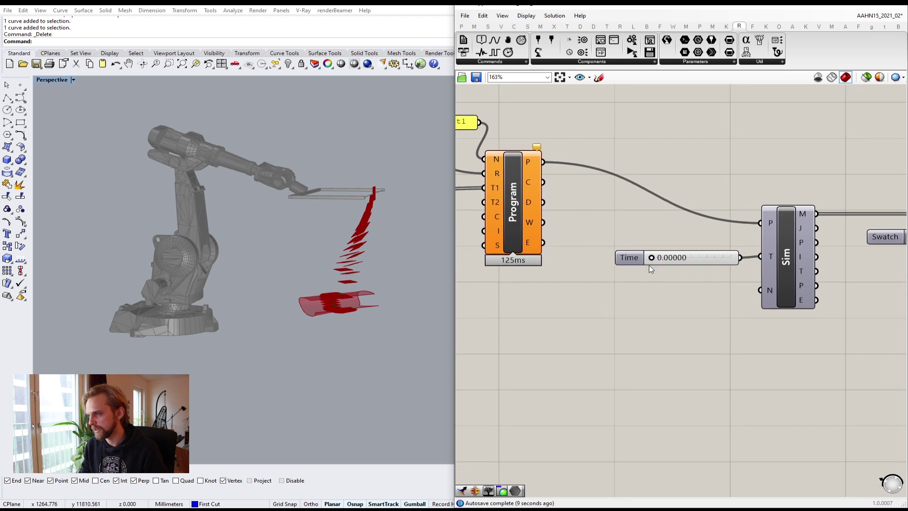
left_click_drag(651, 259, 731, 241)
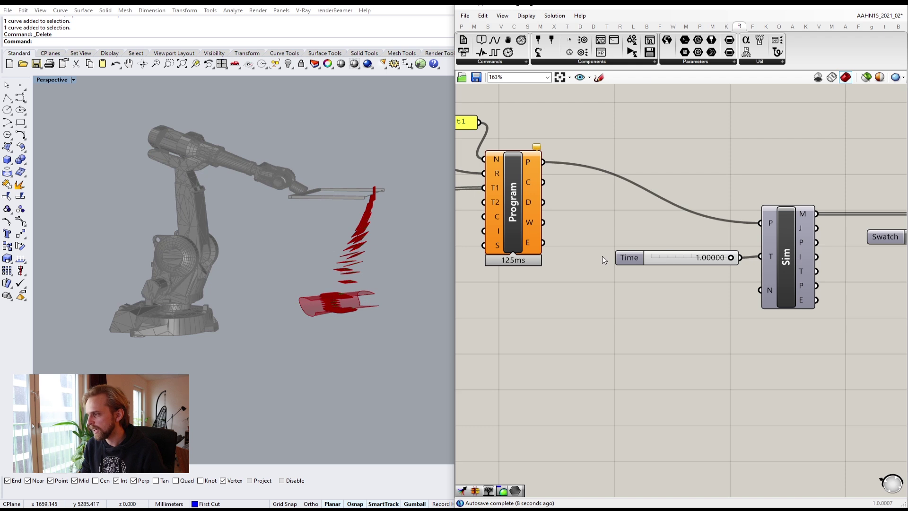
- Move the Time slider beneath the Program component and stretch it wider, up to the Sim component
left_click_drag(632, 258, 456, 296)
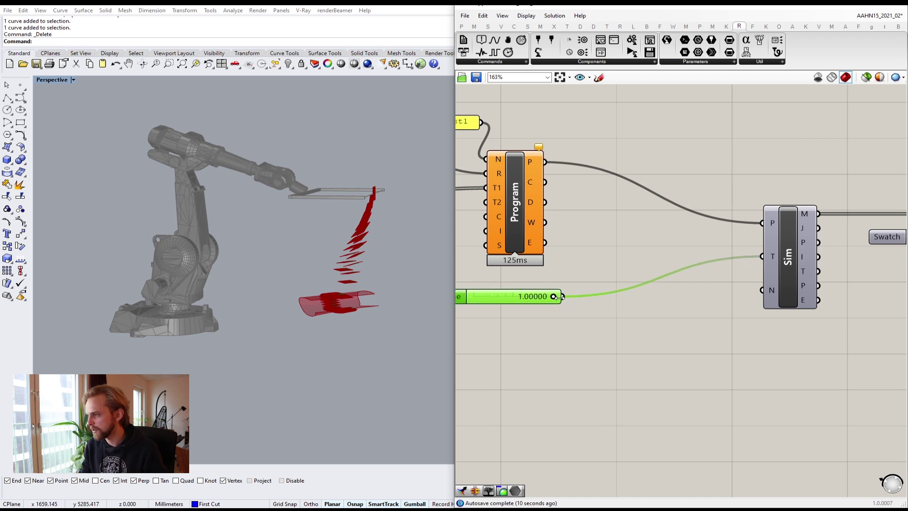
left_click_drag(561, 297, 751, 296)
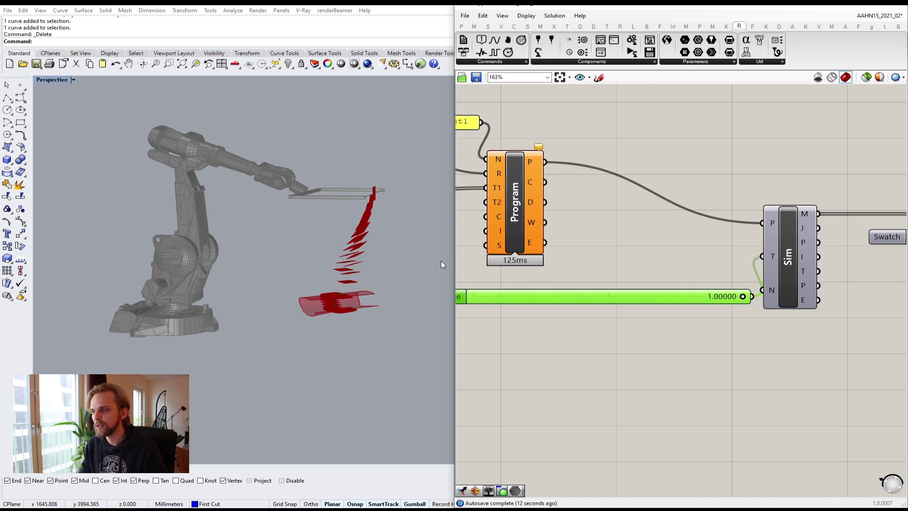
scroll(308, 227, "up", 4)
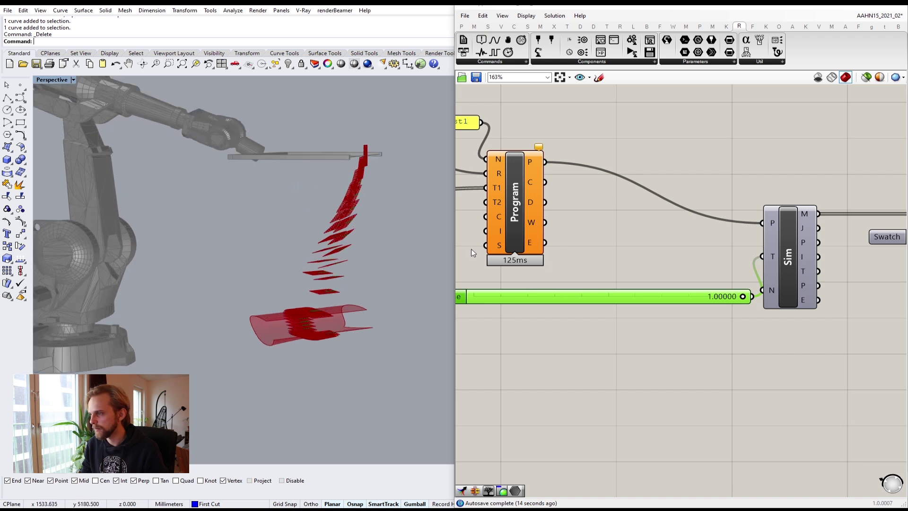
right_click_drag(728, 302, 800, 300)
- Rewind the widened Time slider to 0 and replay the robot's movement up to 1
left_click_drag(817, 296, 506, 294)
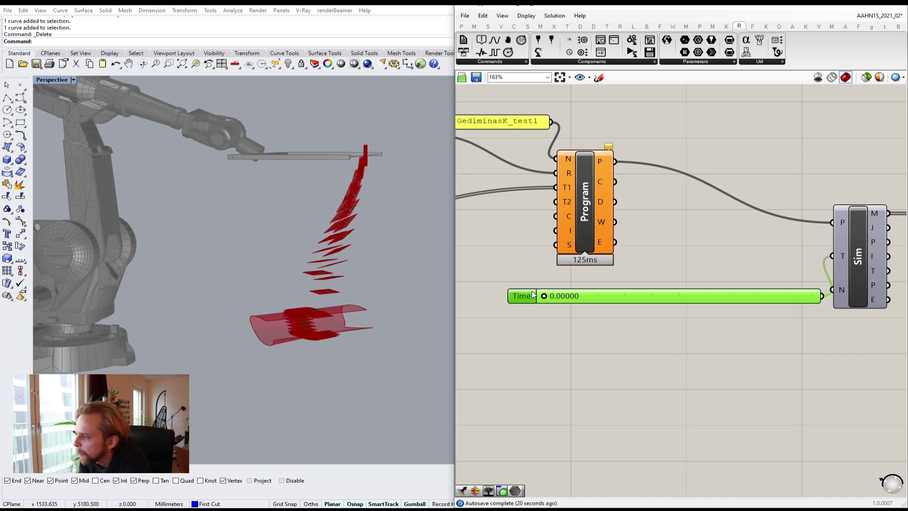
left_click_drag(544, 297, 690, 295)
left_click_drag(703, 289, 837, 270)
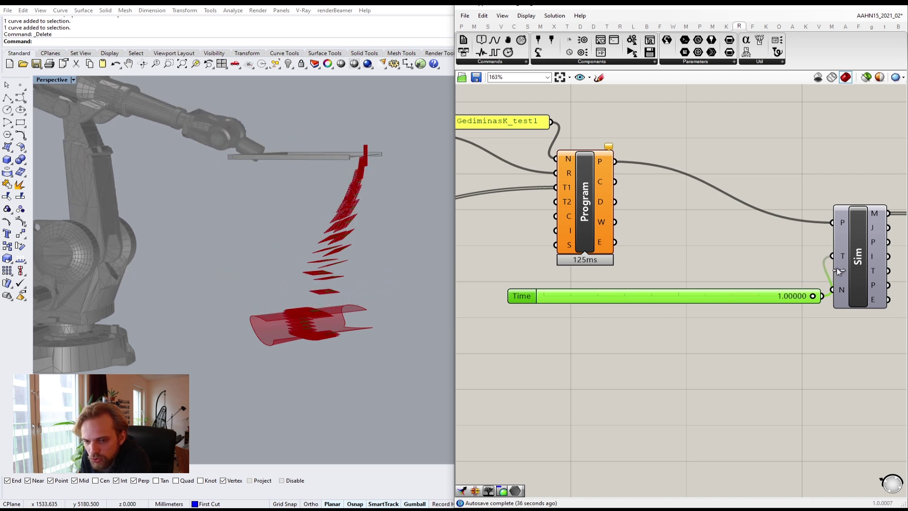
- Shorten the Time slider and place it level with the Sim component's T input
left_click(791, 235)
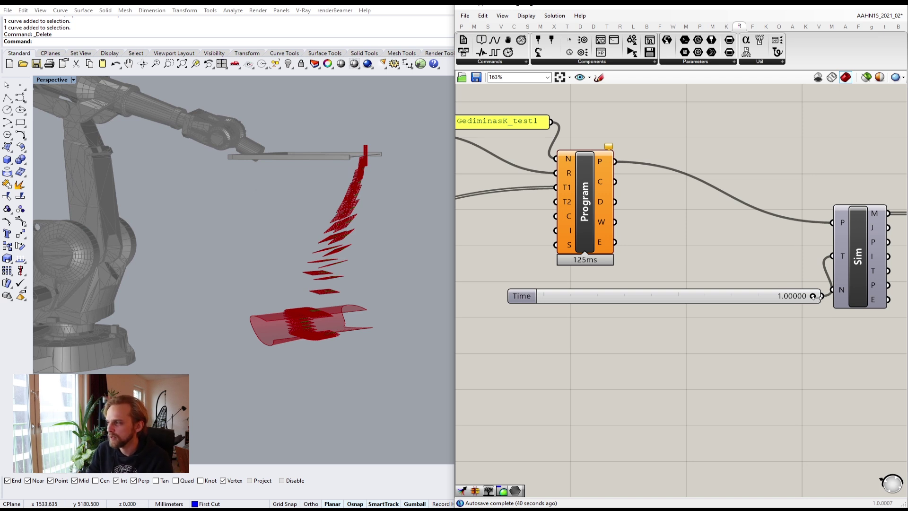
left_click_drag(821, 302, 810, 255)
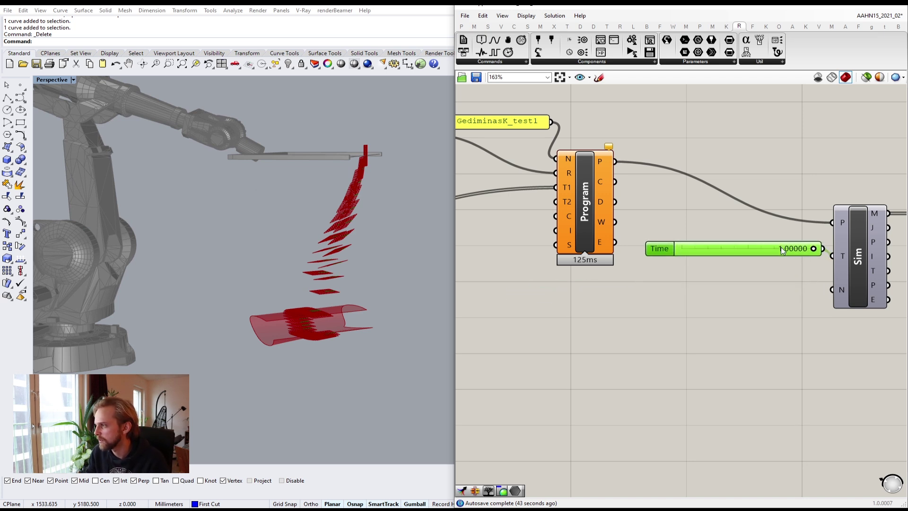
left_click(746, 282)
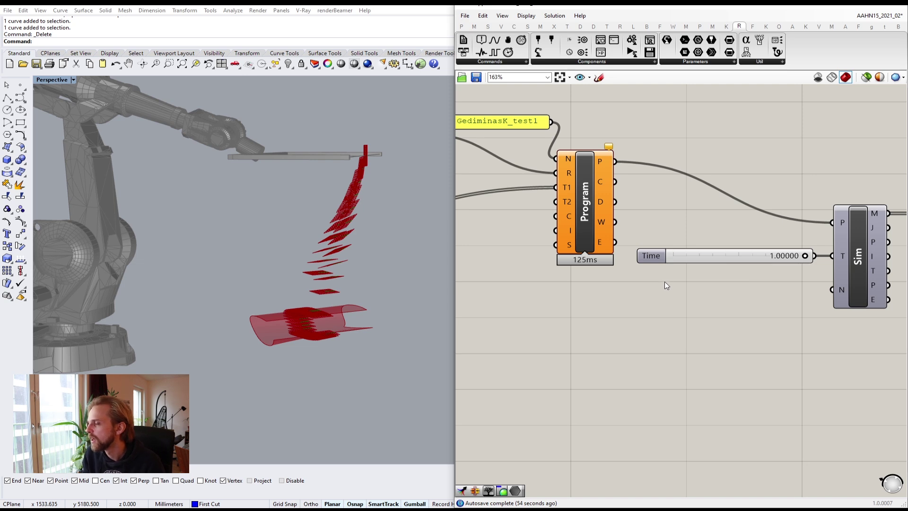
- Shift the Merge component slightly away from the three Targets towards the Program
scroll(665, 282, "down", 3)
scroll(680, 245, "down", 1)
right_click_drag(600, 232, 733, 234)
scroll(674, 241, "up", 1)
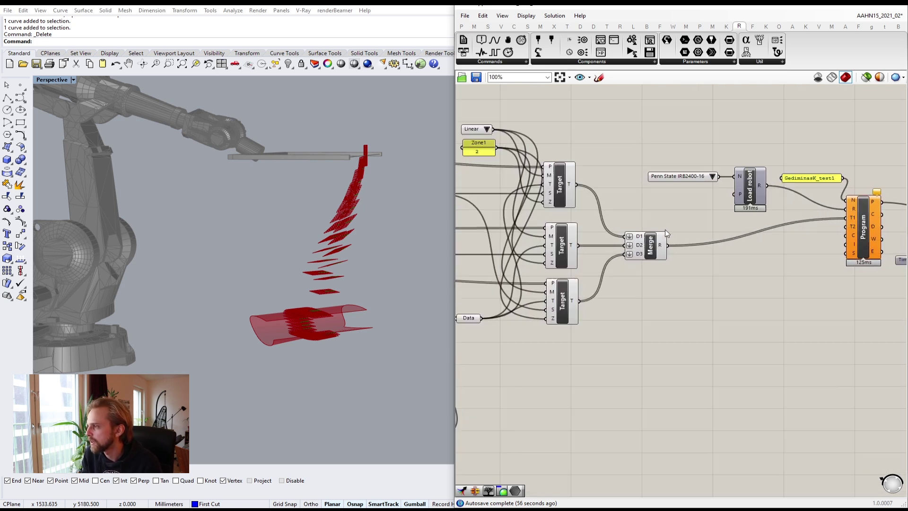
left_click_drag(652, 243, 664, 243)
left_click(664, 283)
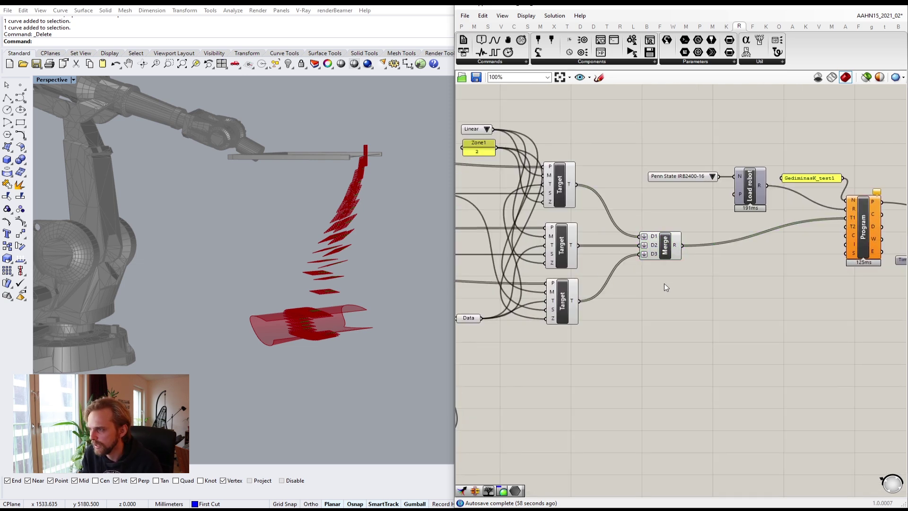
- Set the Move Speed panel to 5
scroll(664, 283, "down", 3)
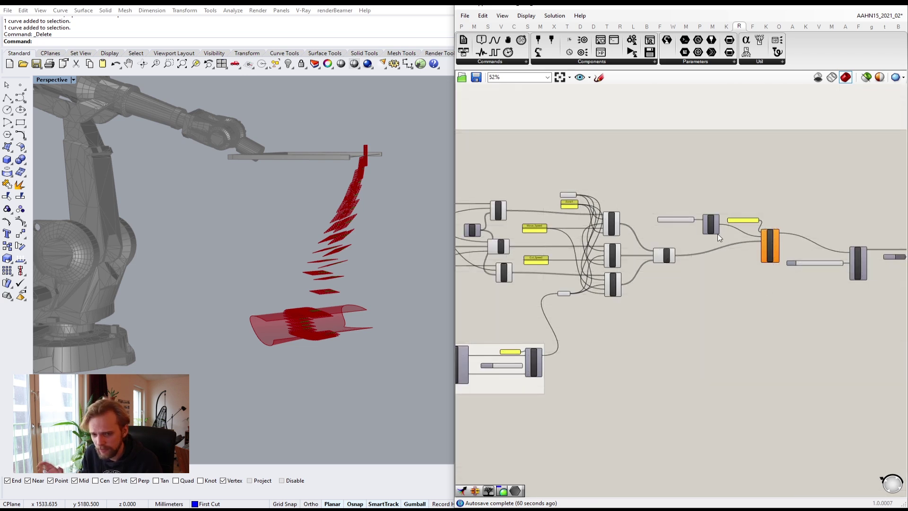
scroll(573, 204, "up", 5)
right_click_drag(506, 264, 718, 197)
scroll(718, 198, "up", 3)
double_click(734, 220)
left_click(721, 214)
key("ctrl+a")
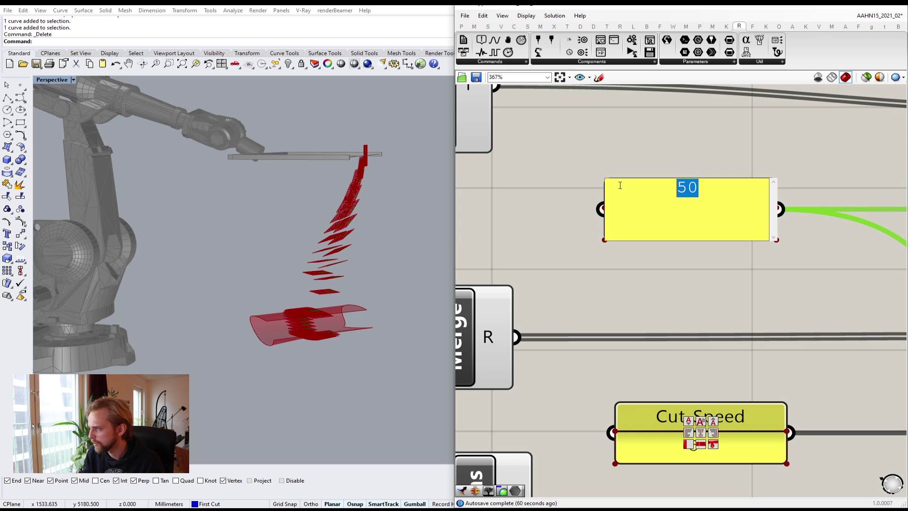
type("5")
left_click(628, 134)
scroll(680, 243, "down", 9)
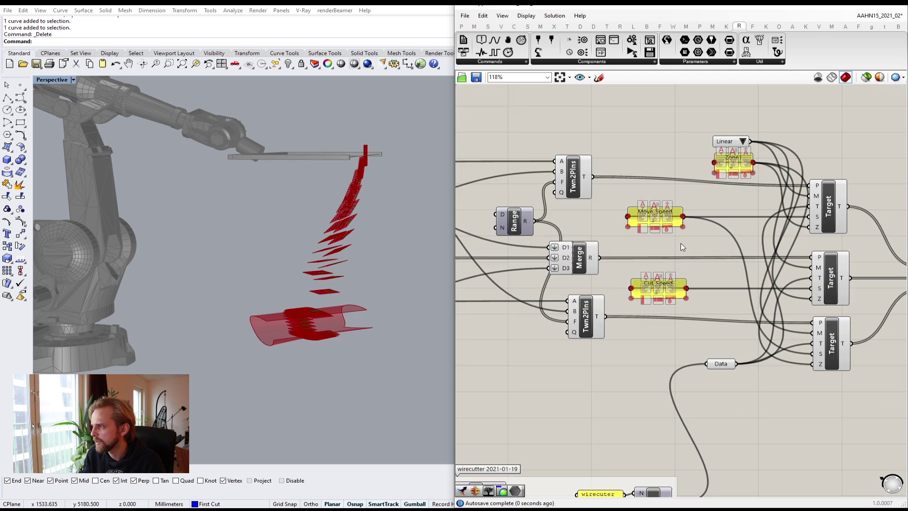
- Scrub the simulation to about 0.32, 0.51 and 0.68, examining the robot and wire frame from several angles
scroll(663, 239, "up", 8)
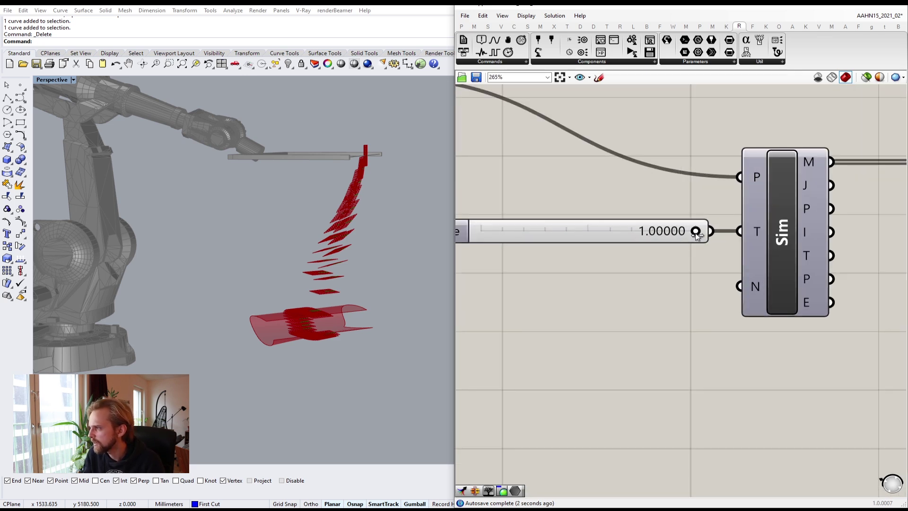
left_click_drag(696, 236, 551, 236)
right_click_drag(267, 209, 325, 195)
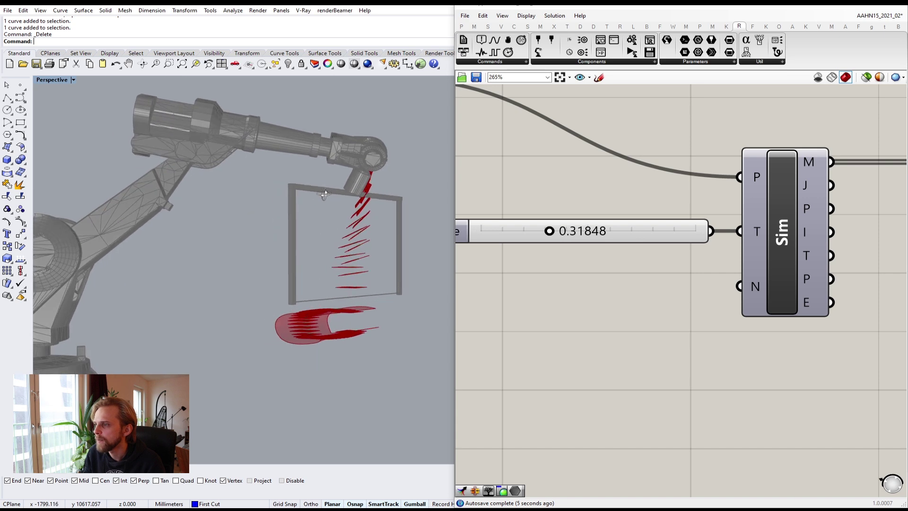
left_click_drag(550, 235, 590, 235)
right_click_drag(235, 261, 237, 233)
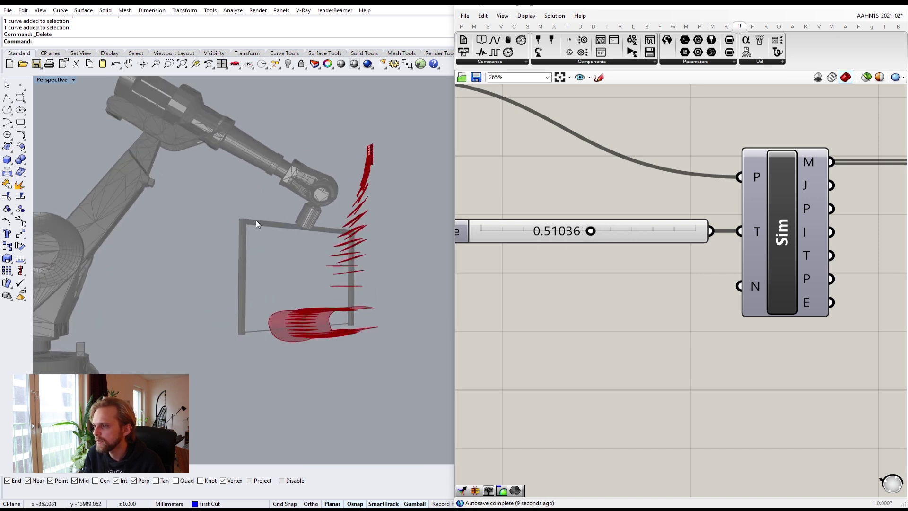
left_click_drag(592, 233, 627, 235)
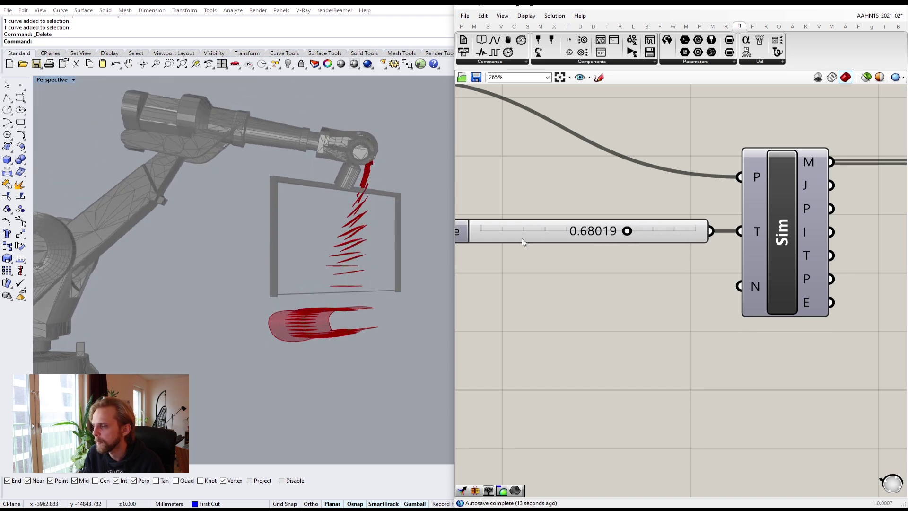
right_click_drag(265, 170, 228, 160)
scroll(228, 160, "up", 3)
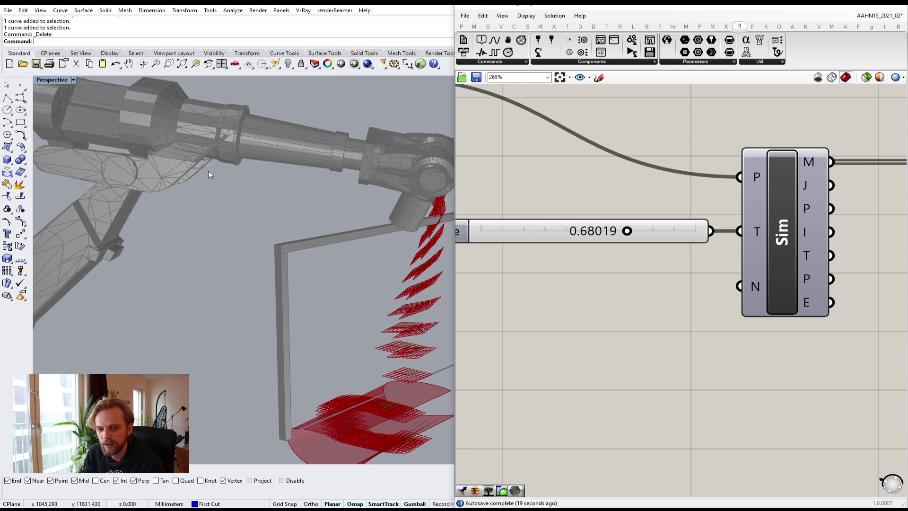
- Set the Time slider to 1.0 and examine the robot and wire frame at the end of the simulation
left_click_drag(626, 231, 705, 235)
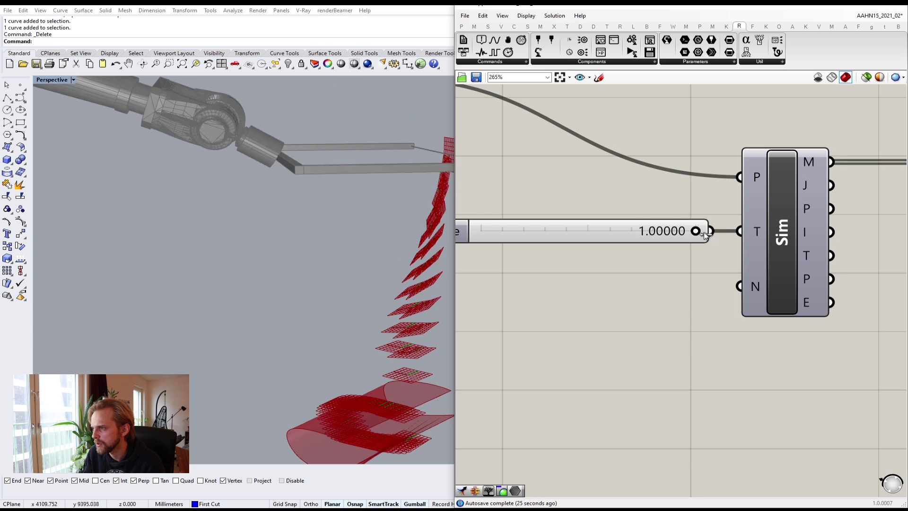
scroll(346, 214, "down", 5)
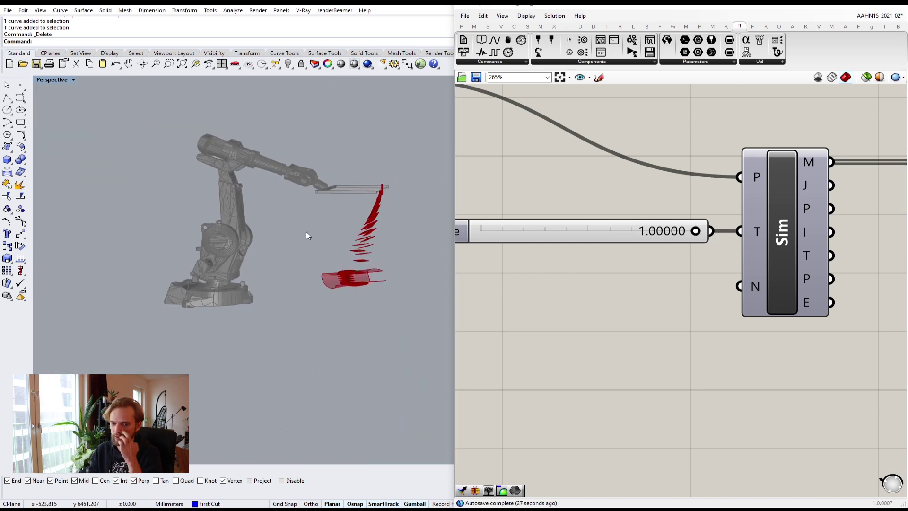
scroll(348, 207, "up", 4)
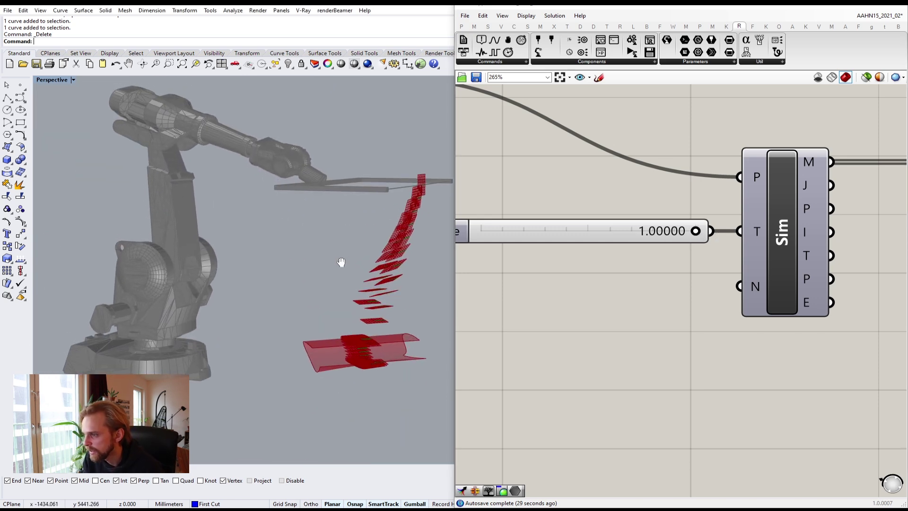
scroll(672, 288, "down", 6)
scroll(661, 265, "up", 2)
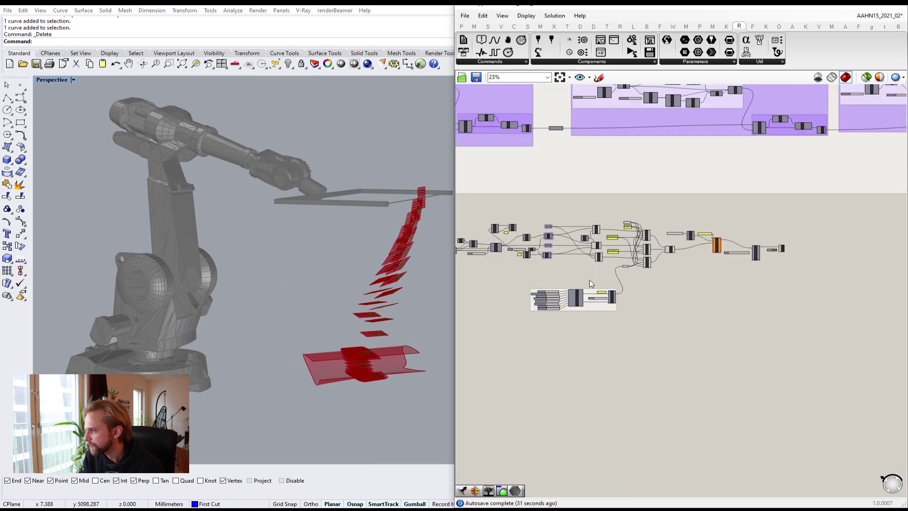
- Look over the definition from the plane components through the Targets to the Program and Sim
left_click_drag(594, 320, 583, 315)
left_click(717, 330)
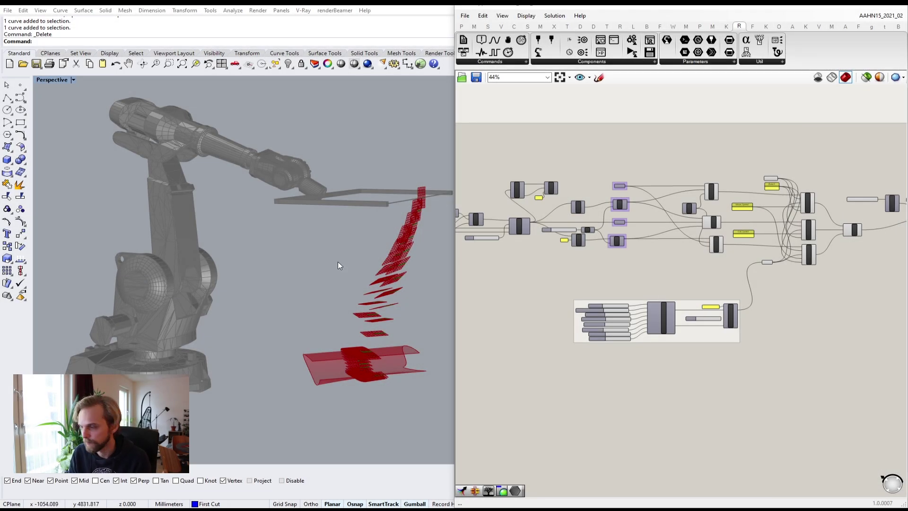
right_click_drag(338, 262, 320, 251)
scroll(694, 269, "down", 2)
scroll(695, 270, "down", 2)
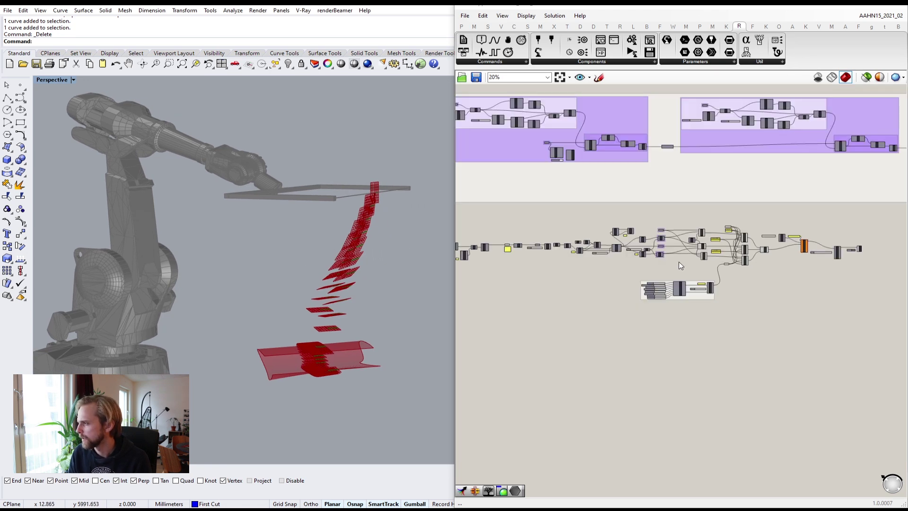
scroll(599, 239, "up", 2)
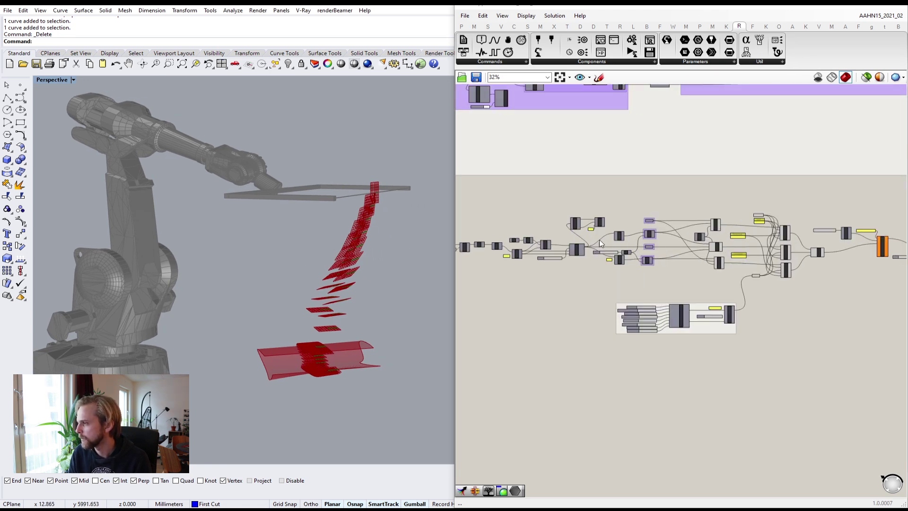
right_click_drag(599, 239, 722, 242)
scroll(754, 260, "down", 2)
scroll(707, 261, "up", 1)
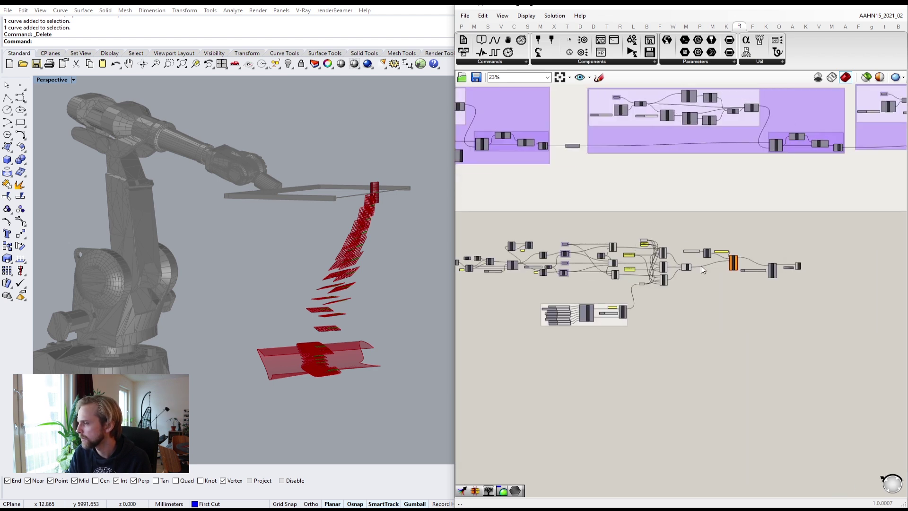
- Examine the lower Twn2Plns planes and trace how both tweens and the merged cutting planes feed the three Targets
scroll(602, 239, "up", 7)
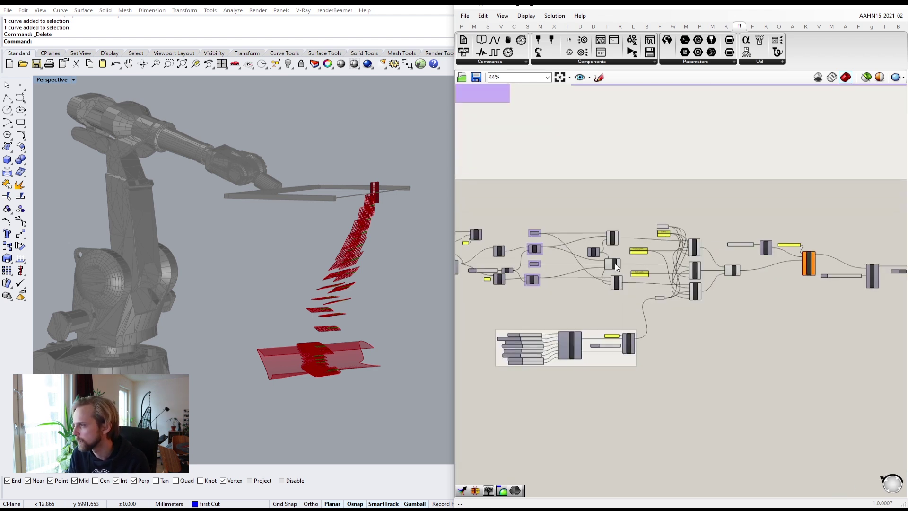
left_click(617, 312)
left_click_drag(617, 312, 613, 312)
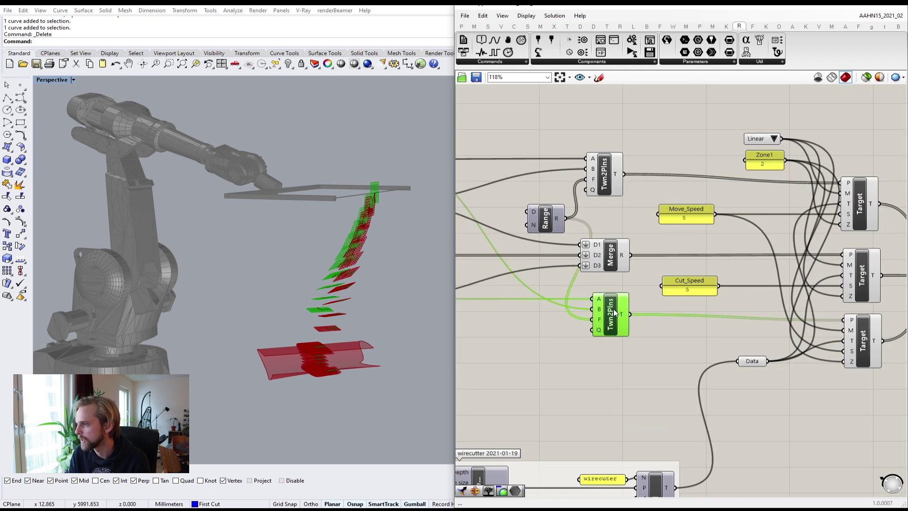
left_click(639, 229)
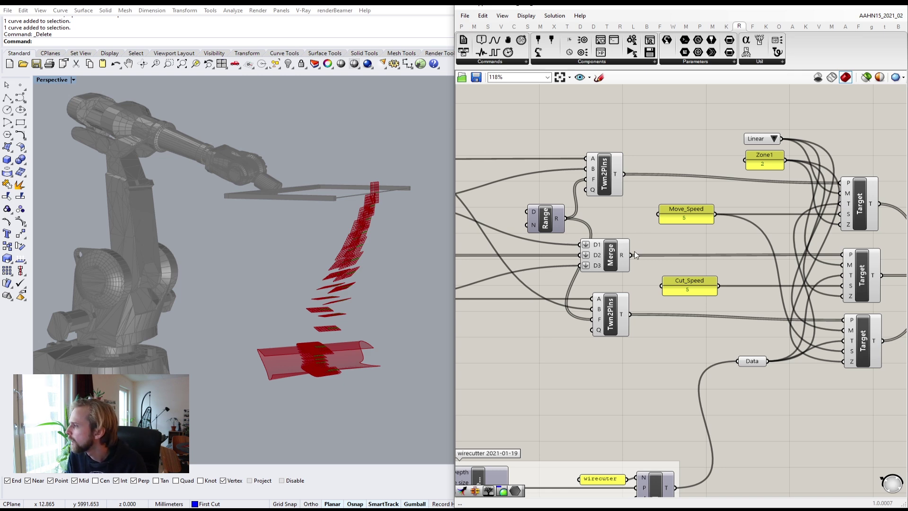
right_click_drag(722, 243, 624, 240)
scroll(686, 248, "down", 3)
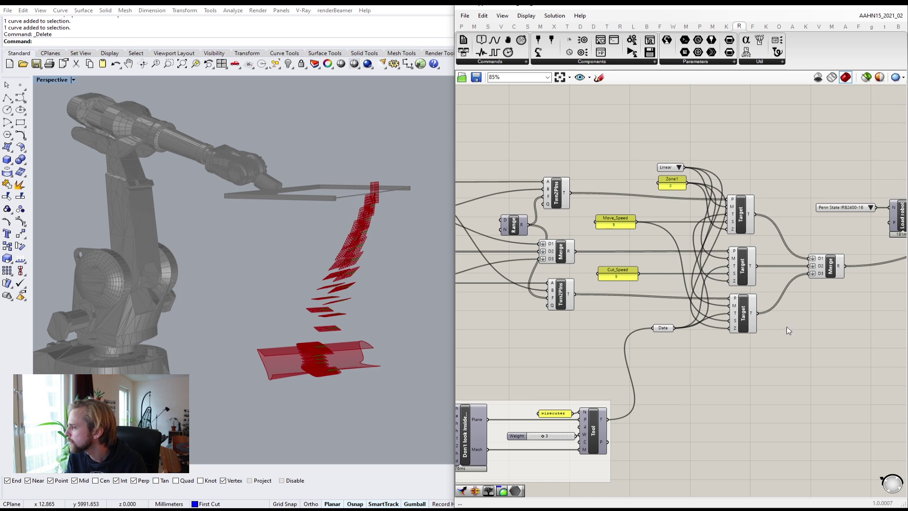
left_click_drag(768, 328, 514, 227)
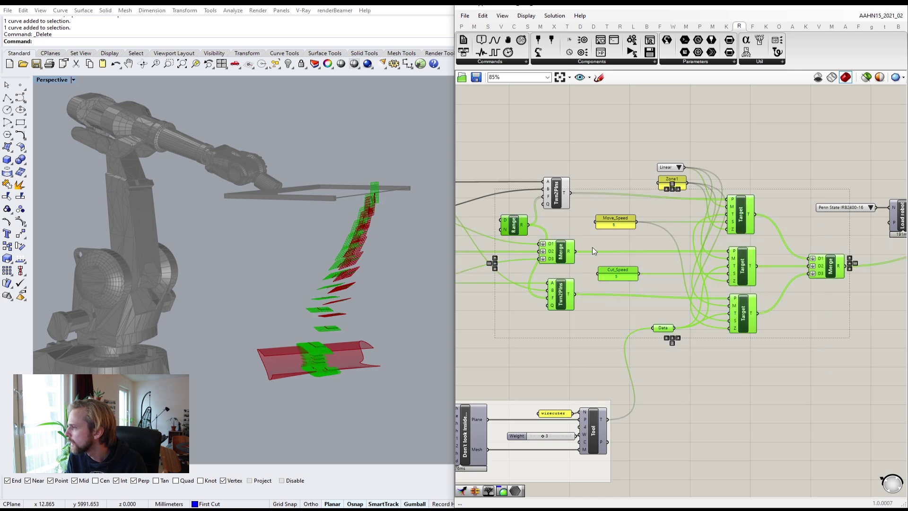
right_click_drag(763, 296, 619, 303)
left_click(712, 318)
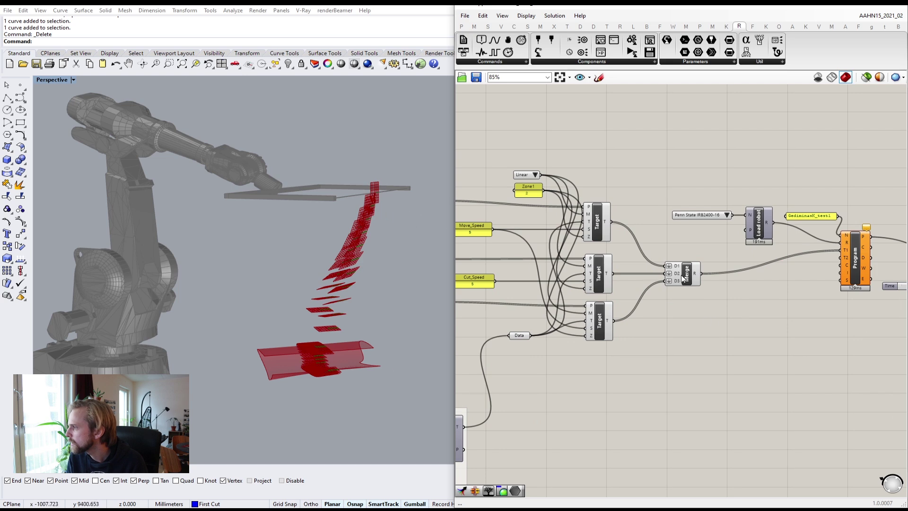
- Add a Panel above the Program component and connect the Program's W output to it
right_click_drag(829, 252, 684, 249)
scroll(703, 215, "up", 3)
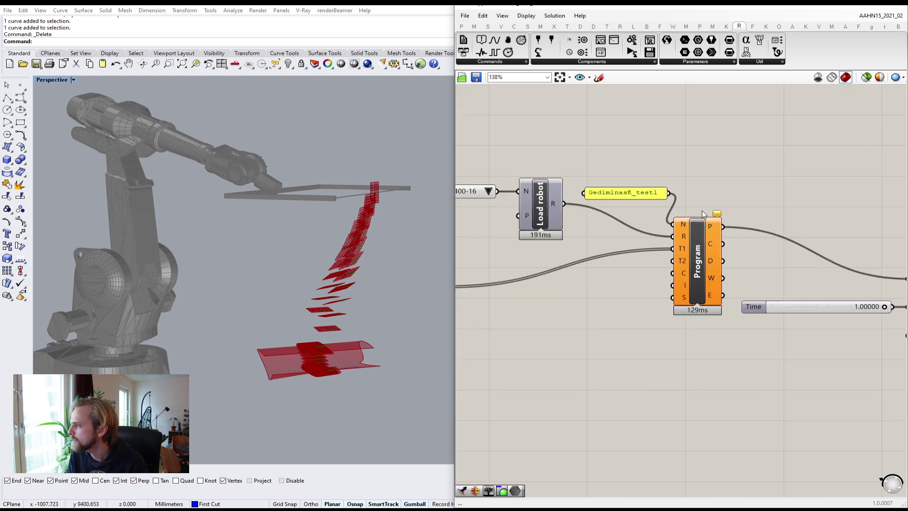
mouse_move(717, 217)
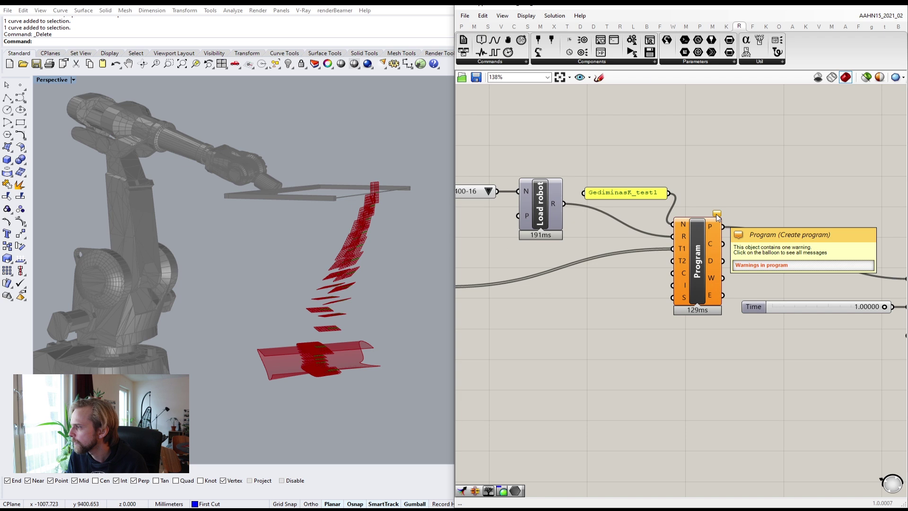
right_click_drag(775, 190, 621, 275)
mouse_move(602, 281)
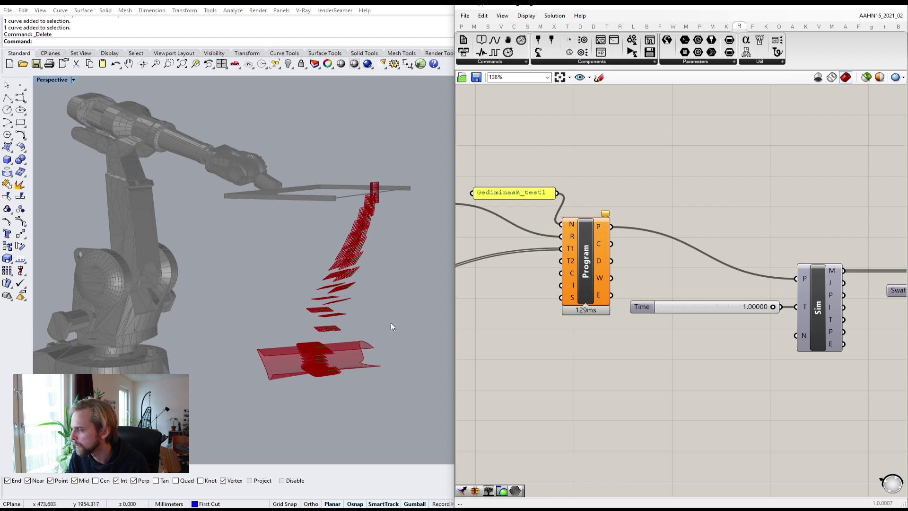
double_click(667, 171)
type("panel")
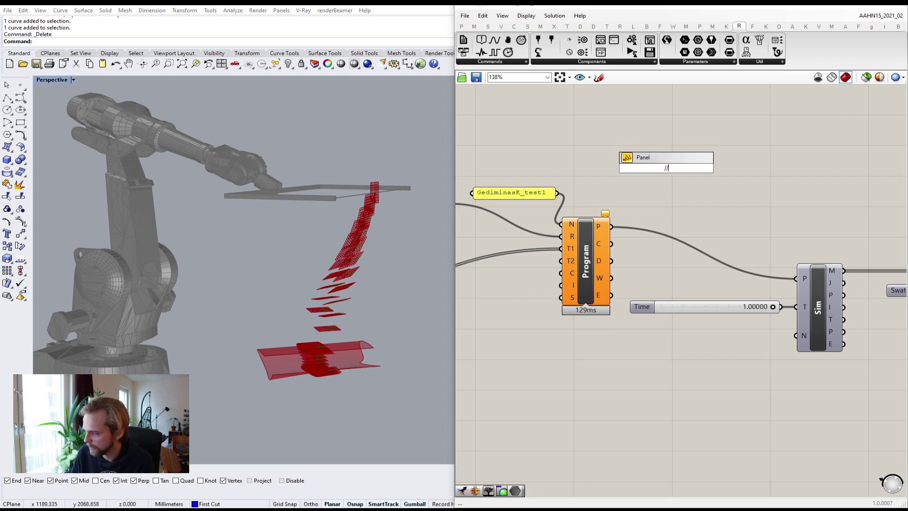
key("Return")
left_click_drag(665, 173, 691, 164)
left_click_drag(611, 277, 637, 159)
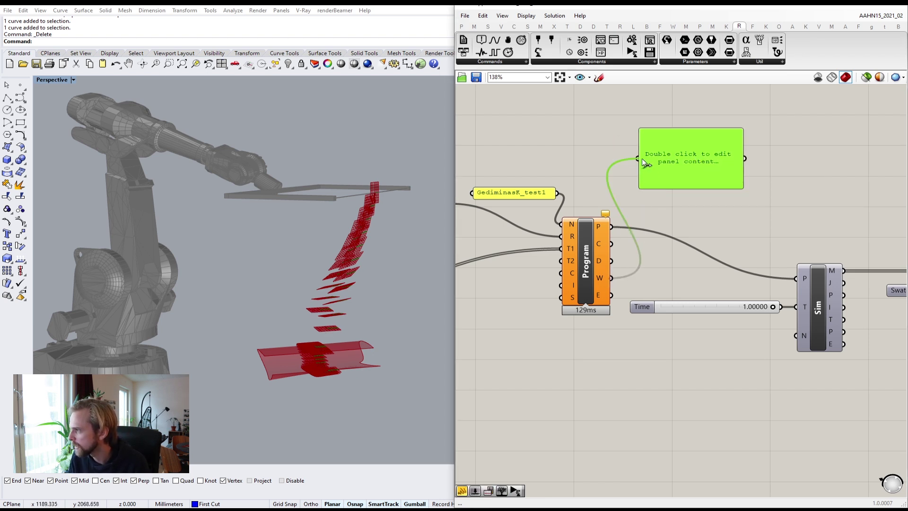
- Widen the warnings panel and position it above the Program so its messages can be read in full
right_click_drag(738, 192, 676, 206)
left_click_drag(680, 198, 831, 222)
left_click_drag(733, 199, 698, 179)
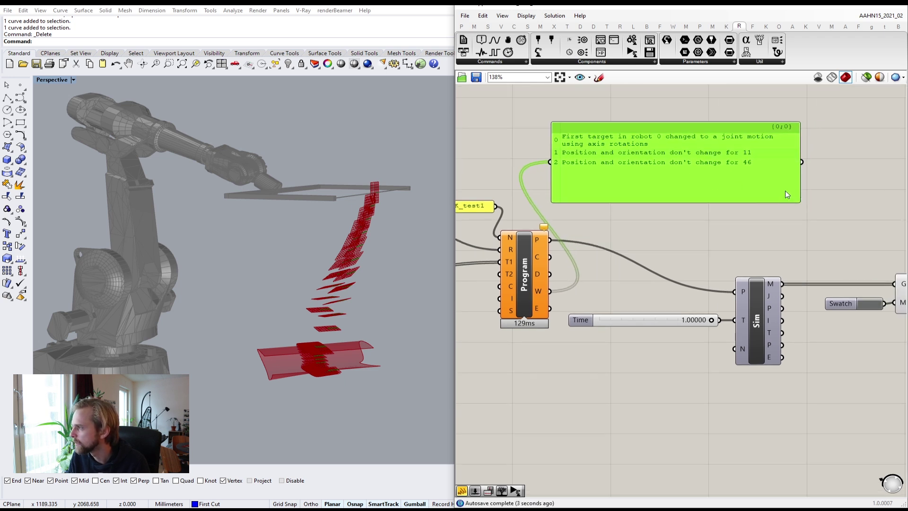
scroll(615, 154, "up", 2)
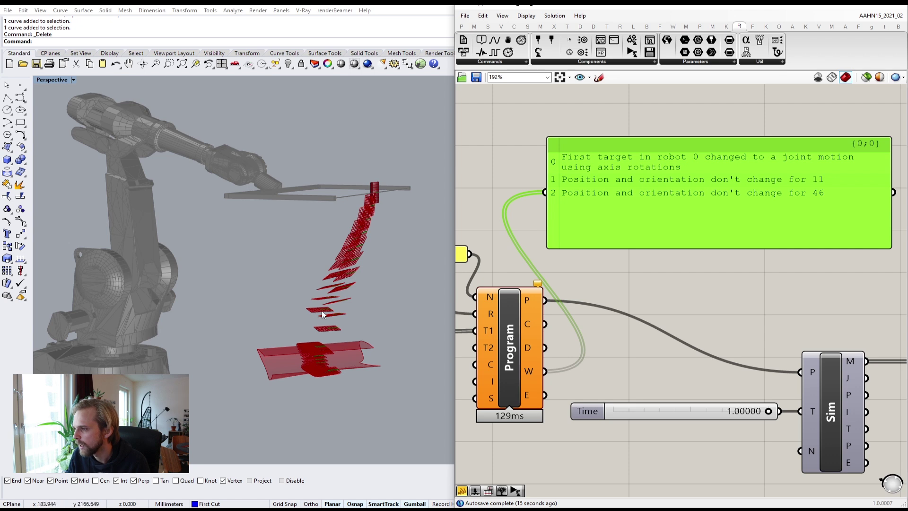
- Examine the target planes up close in the viewport and inspect the Twn2Plns and Merge components that feed the Targets
scroll(318, 314, "up", 4)
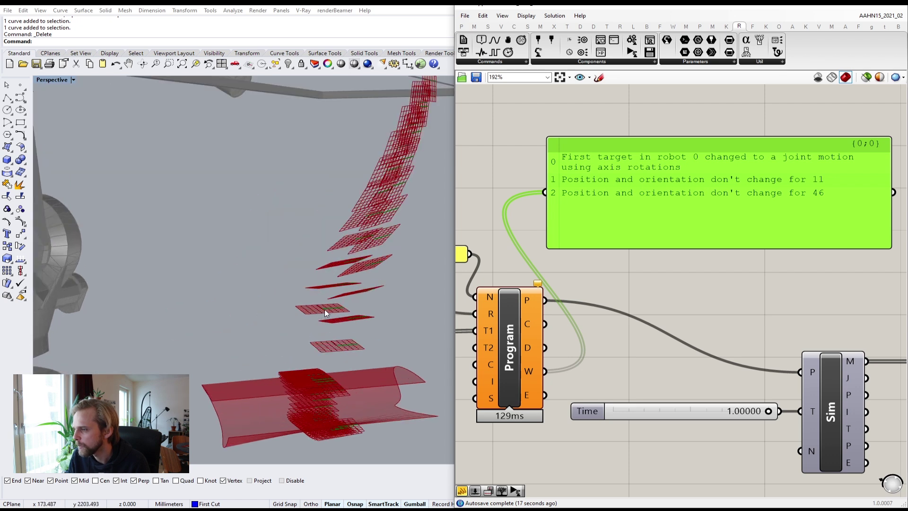
right_click_drag(340, 327, 367, 288)
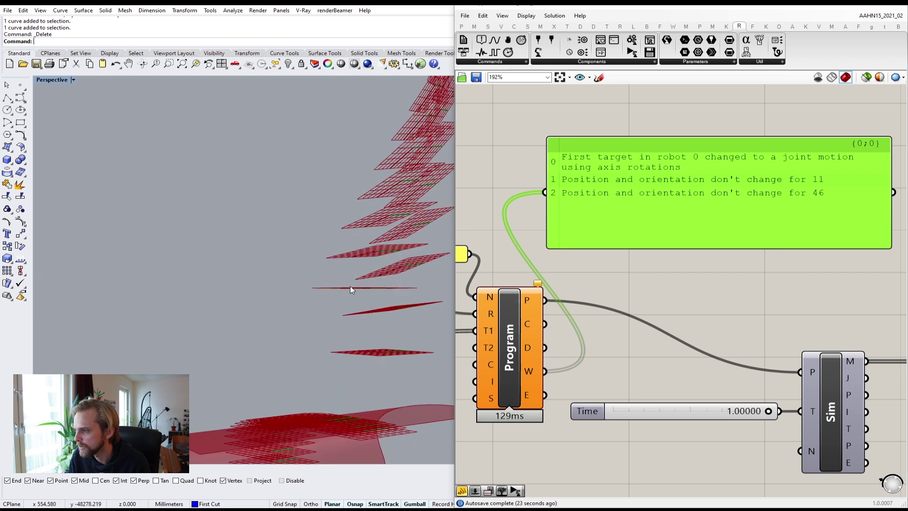
scroll(678, 275, "down", 9)
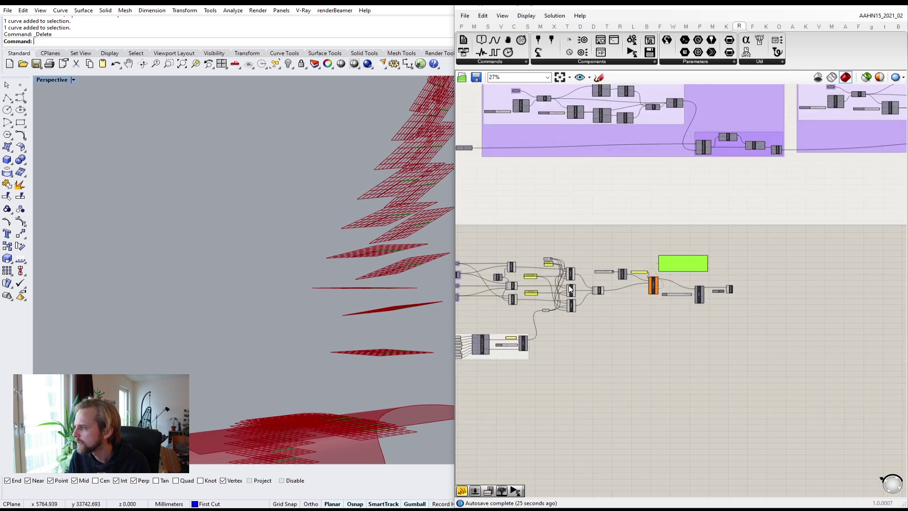
right_click_drag(521, 264, 647, 276)
scroll(662, 284, "up", 6)
scroll(675, 295, "up", 3)
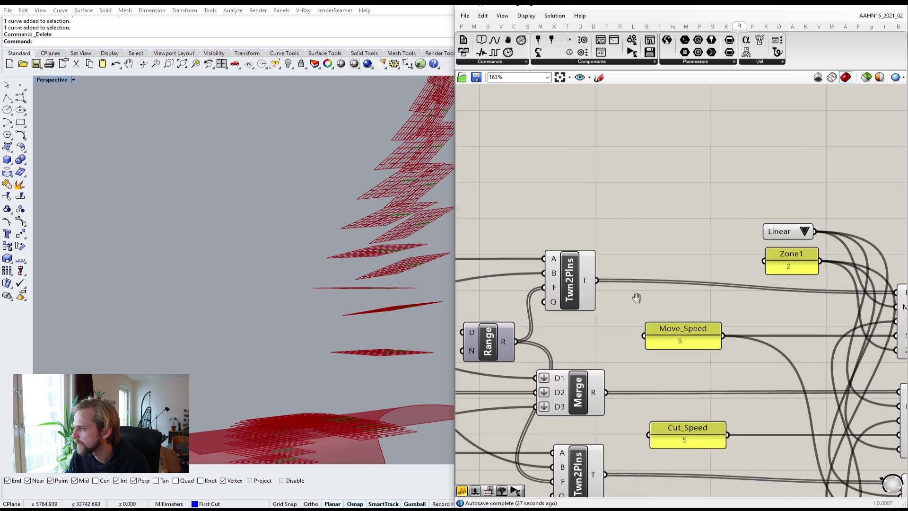
- Examine the two Twn2Plns components and the domain input of the Range component that feeds their factors
scroll(663, 301, "down", 4)
right_click_drag(687, 303, 673, 258)
scroll(675, 257, "up", 2)
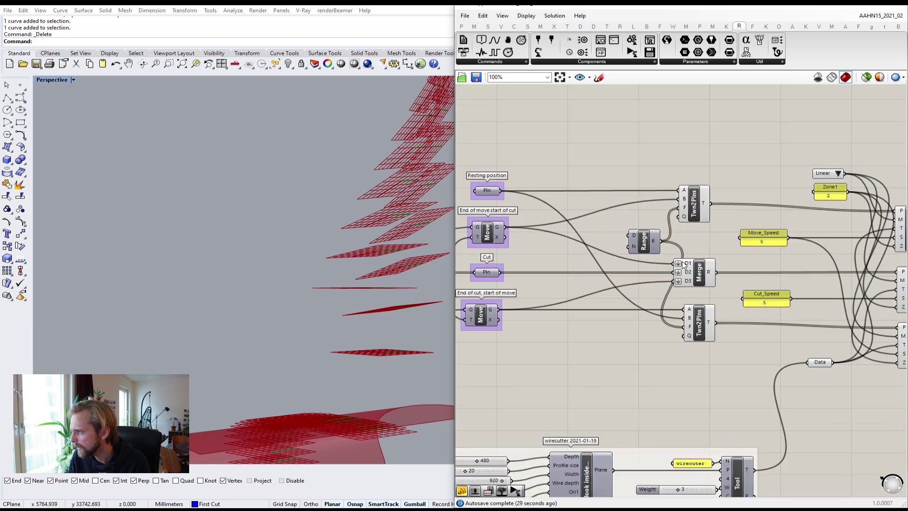
left_click(699, 191)
left_click(709, 349)
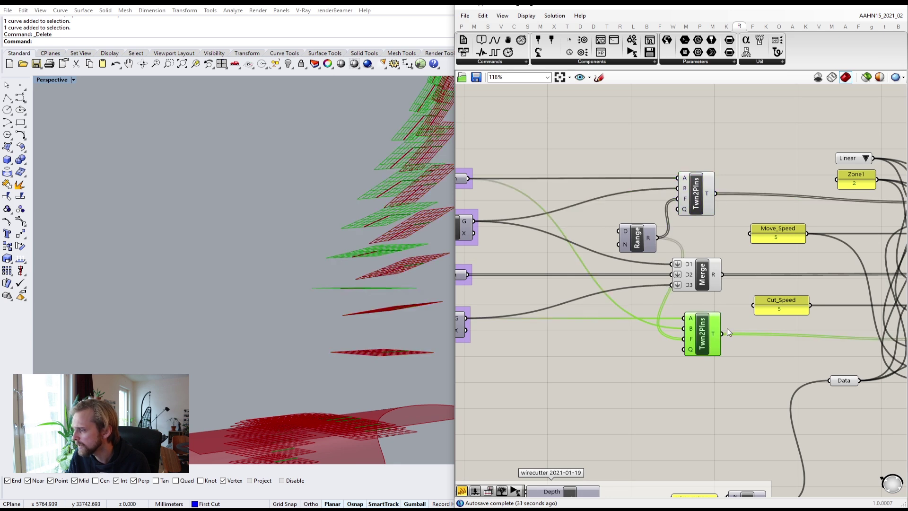
left_click(750, 384)
scroll(636, 224, "up", 2)
mouse_move(620, 235)
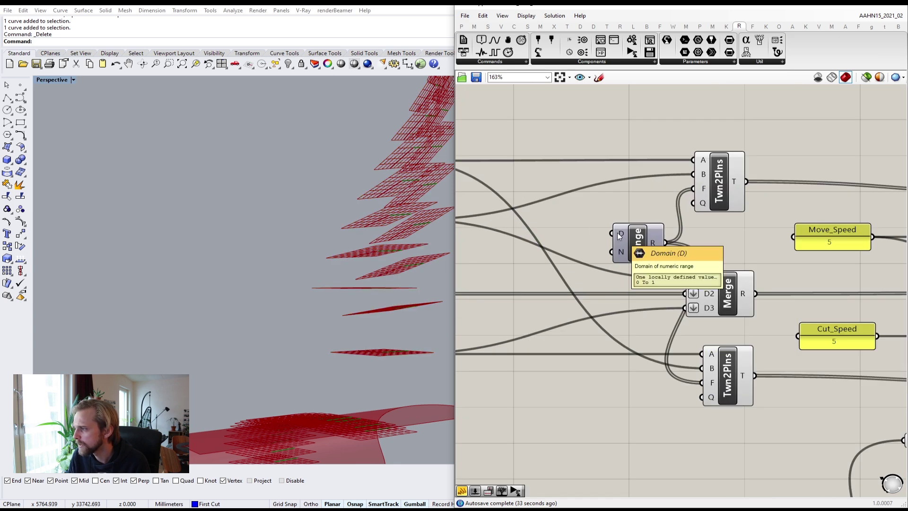
right_click_drag(539, 145, 583, 183)
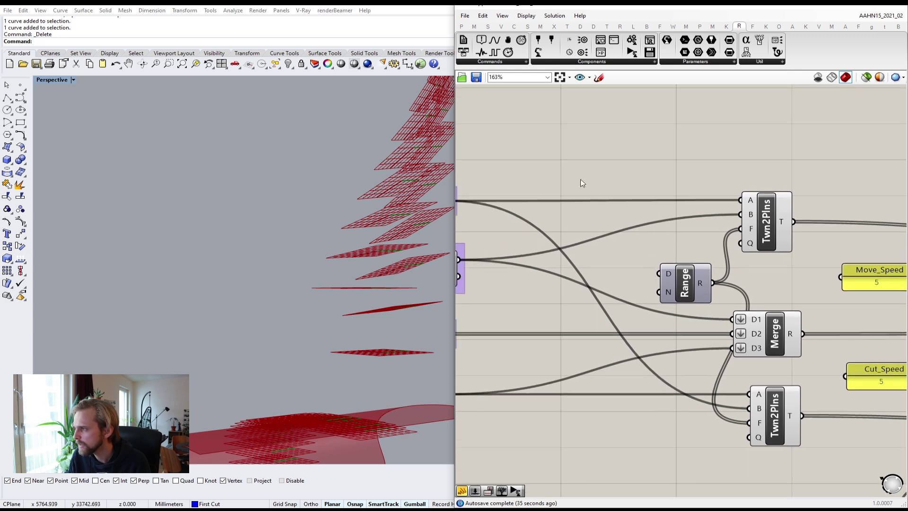
- Add a panel containing "0.1 to 0.9" and place it beside the Range component
double_click(591, 156)
type("//")
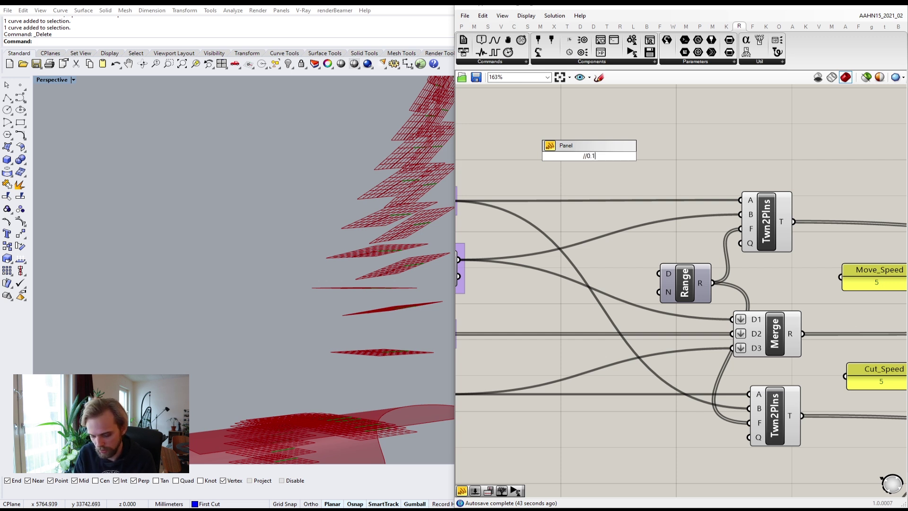
type("0.1 to ")
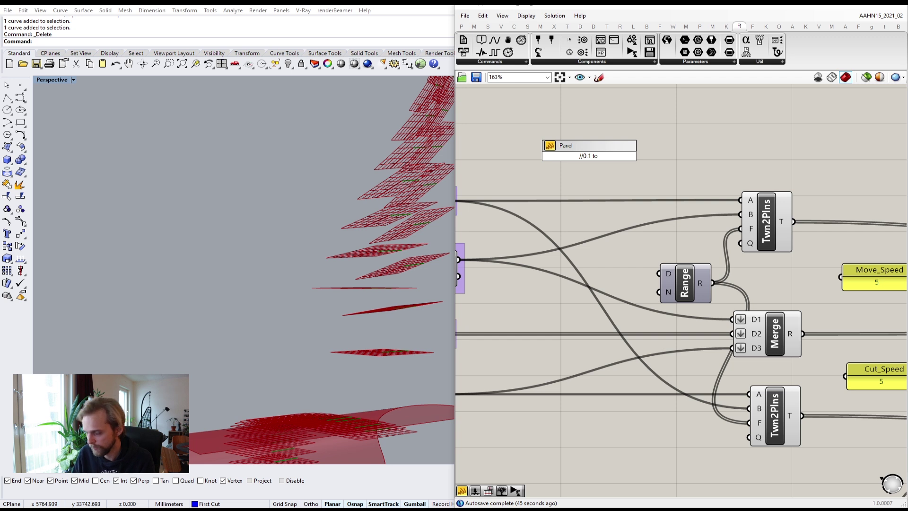
type("0.9")
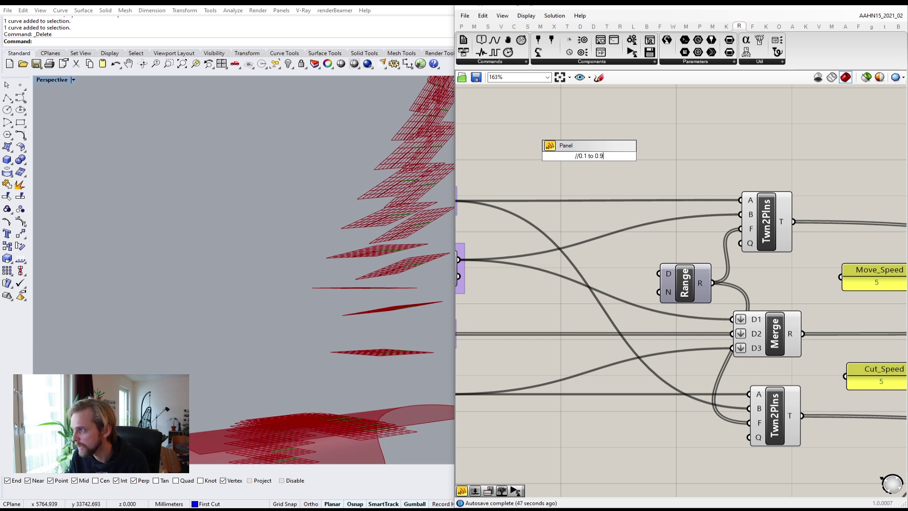
left_click(597, 153)
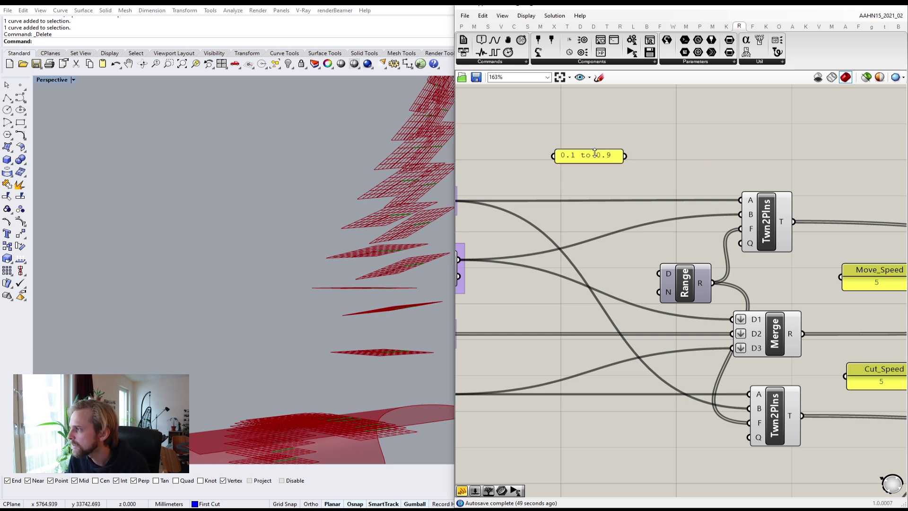
left_click_drag(594, 157, 591, 245)
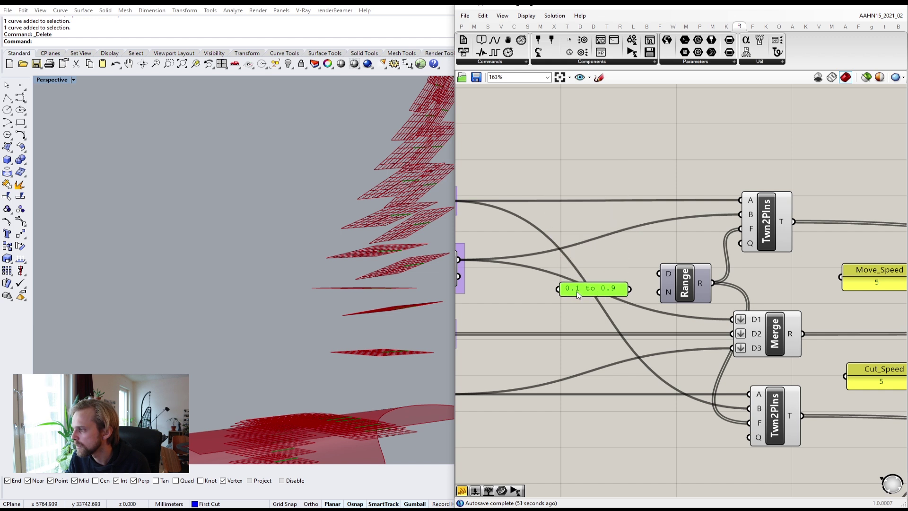
left_click(608, 268)
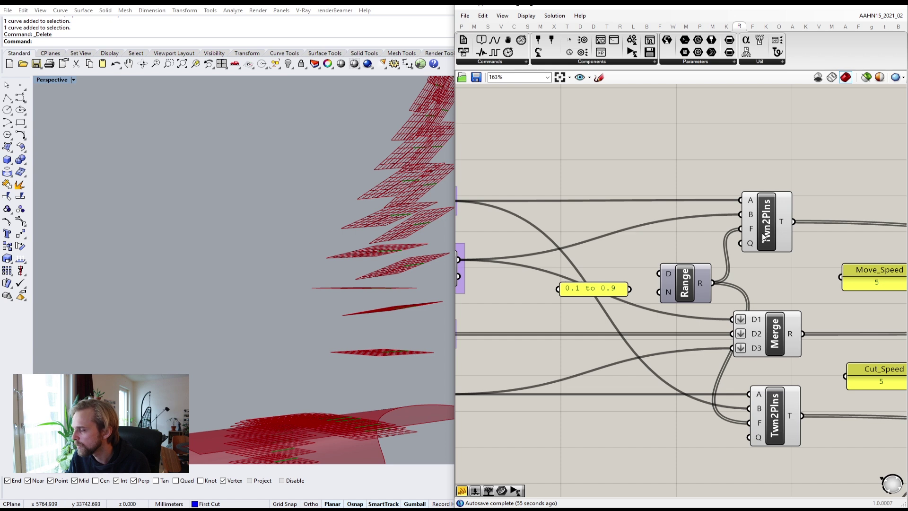
- Wire the "0.1 to 0.9" panel into the Range component's domain input and line the panel up with it
scroll(347, 276, "down", 2)
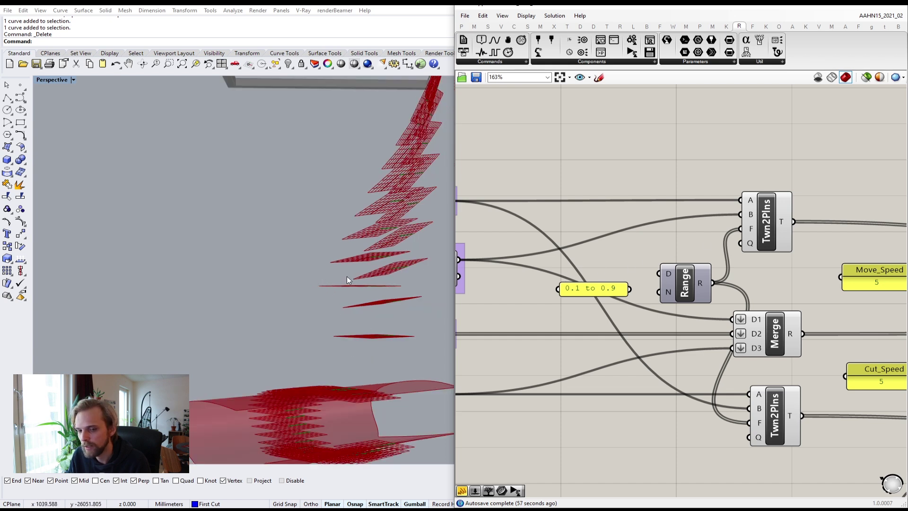
scroll(638, 292, "up", 2)
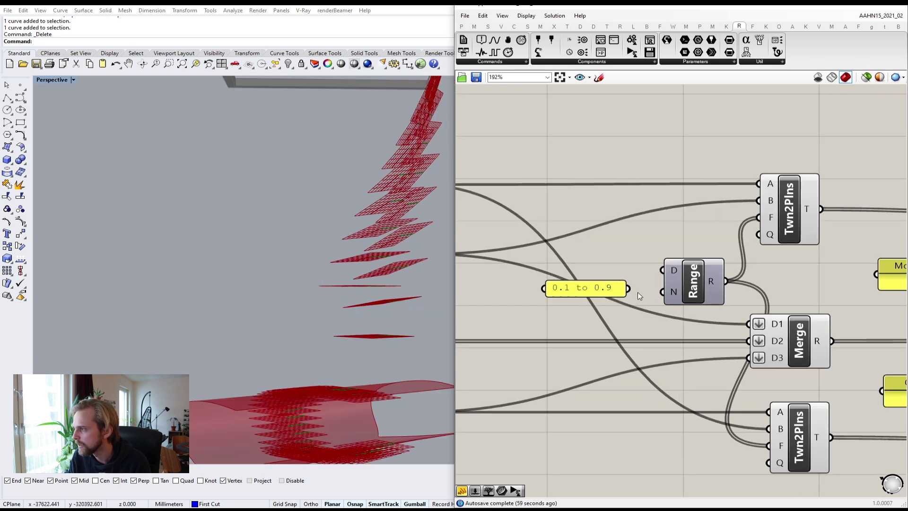
left_click_drag(665, 297, 664, 296)
left_click_drag(602, 289, 605, 292)
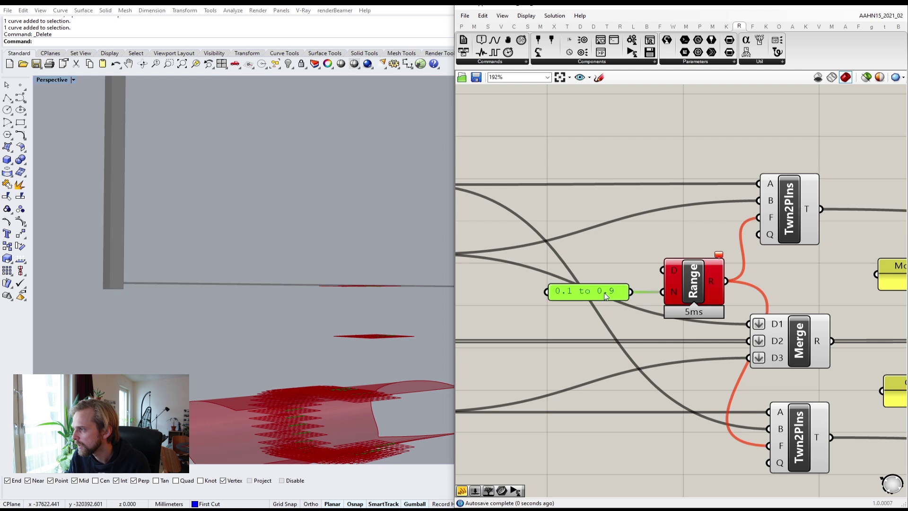
left_click_drag(665, 294, 663, 270, "ctrl")
left_click_drag(597, 292, 613, 274)
left_click(616, 246)
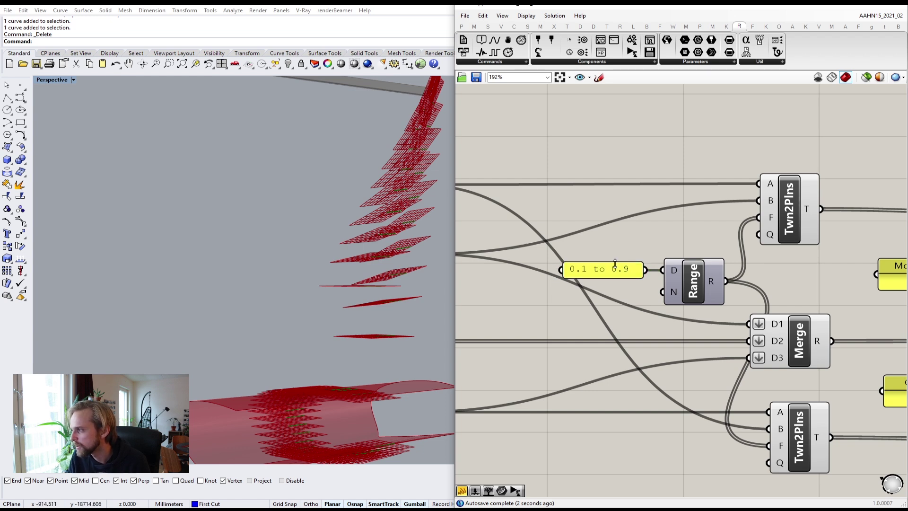
- Inspect the tweened planes between the robot tool and the cut surface, and read the Program component's warnings panel
scroll(624, 264, "down", 2)
scroll(623, 264, "up", 1)
scroll(362, 248, "down", 4)
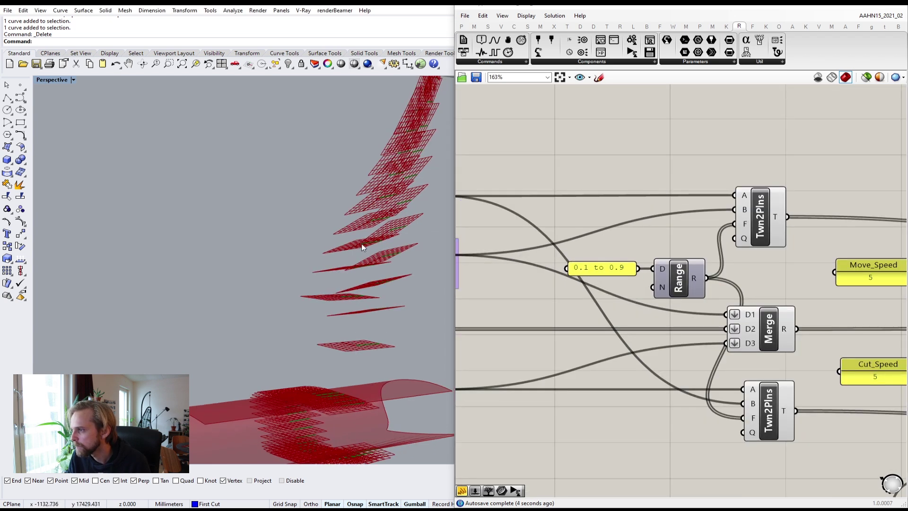
right_click_drag(350, 268, 347, 274, "shift")
scroll(676, 247, "down", 10)
right_click_drag(769, 268, 647, 269)
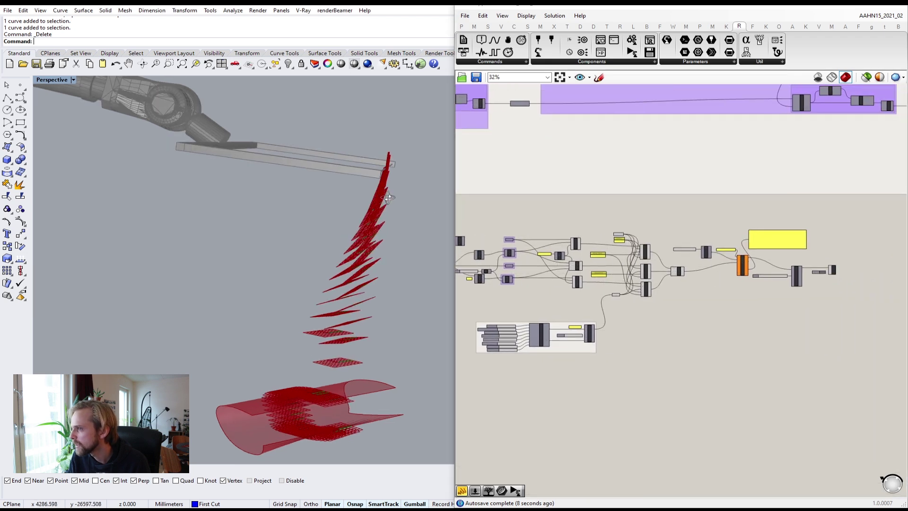
scroll(742, 275, "up", 3)
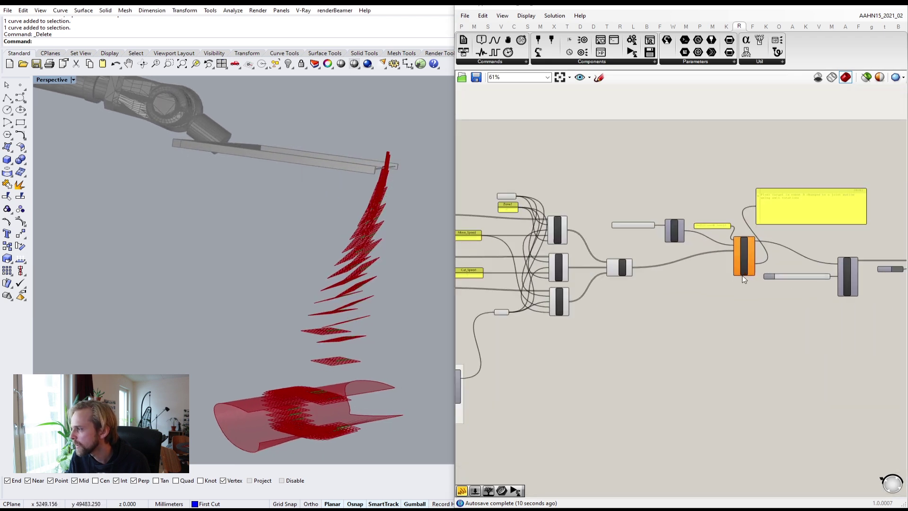
scroll(778, 233, "up", 2)
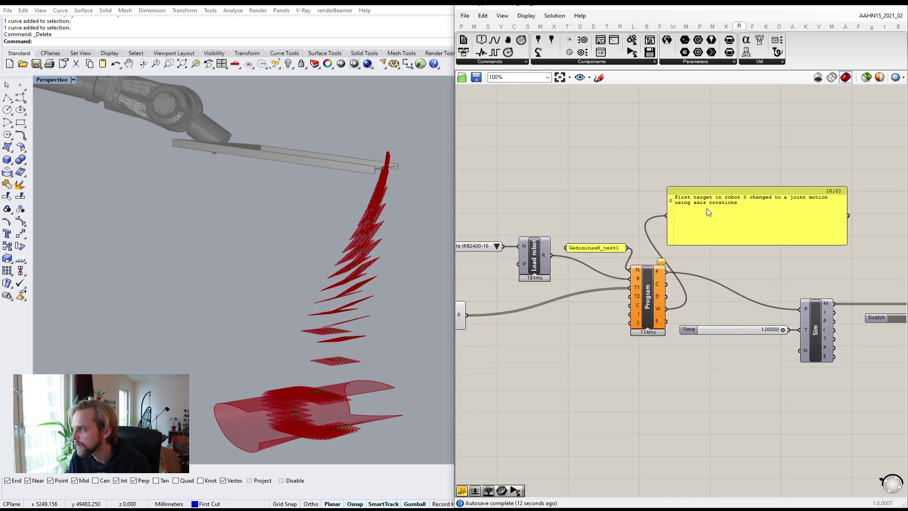
scroll(255, 224, "down", 5)
right_click_drag(274, 223, 376, 228)
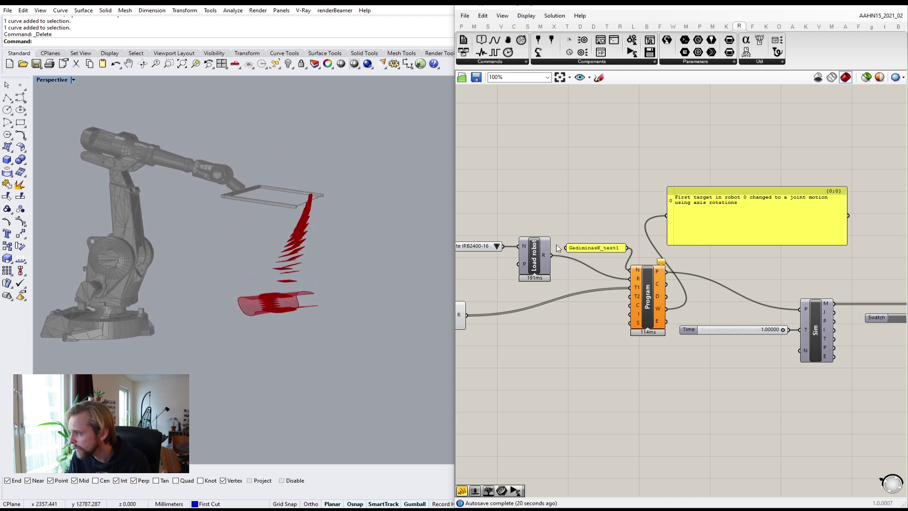
- Review the definition from the Range domain through the targets to the Program component and its warning text
right_click_drag(557, 245, 724, 245)
scroll(723, 245, "down", 5)
right_click_drag(527, 250, 646, 257)
scroll(632, 244, "up", 4)
scroll(577, 251, "up", 2)
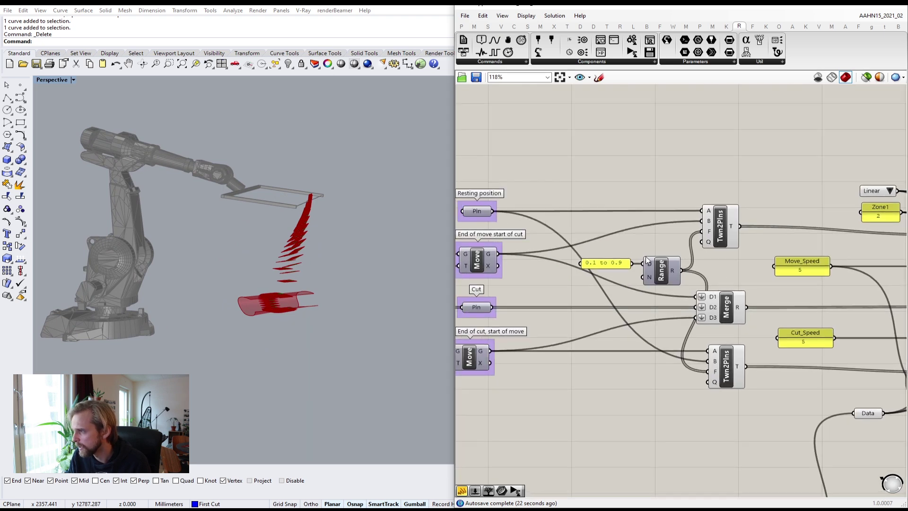
scroll(646, 256, "up", 1)
scroll(635, 269, "up", 1)
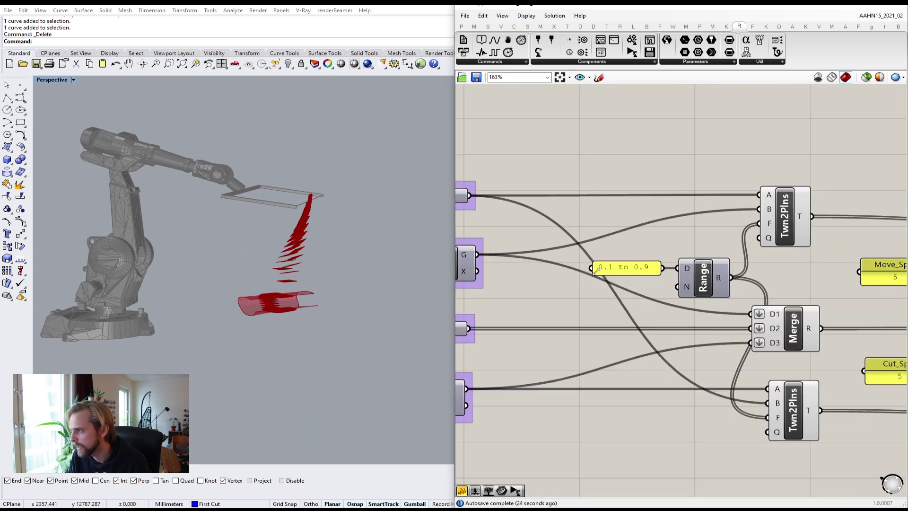
scroll(684, 275, "down", 4)
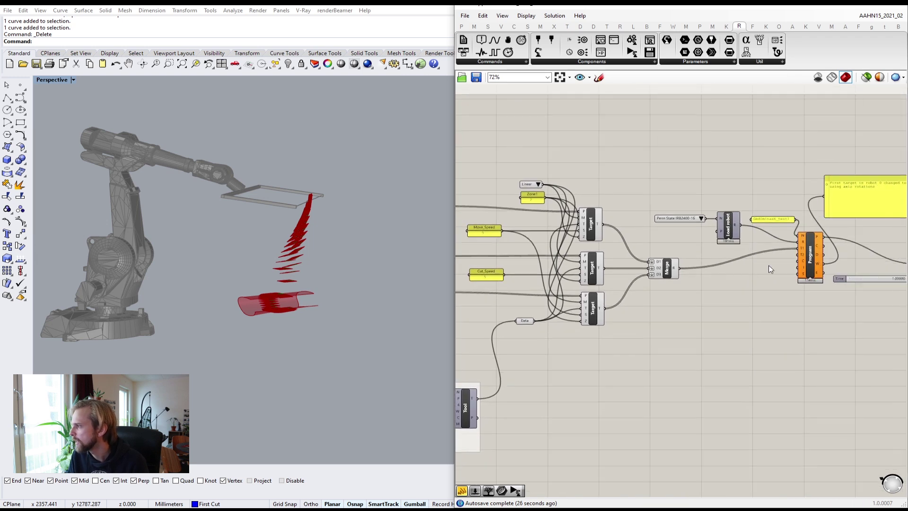
scroll(772, 205, "up", 3)
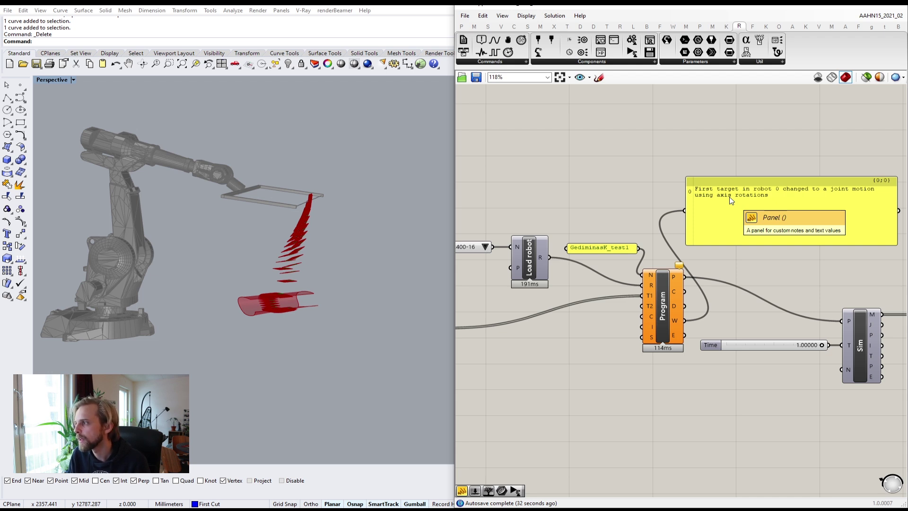
- Move the Program component's warnings panel to a clear area above the Sim and Preview components
right_click_drag(728, 208, 612, 200)
left_click_drag(619, 199, 737, 205)
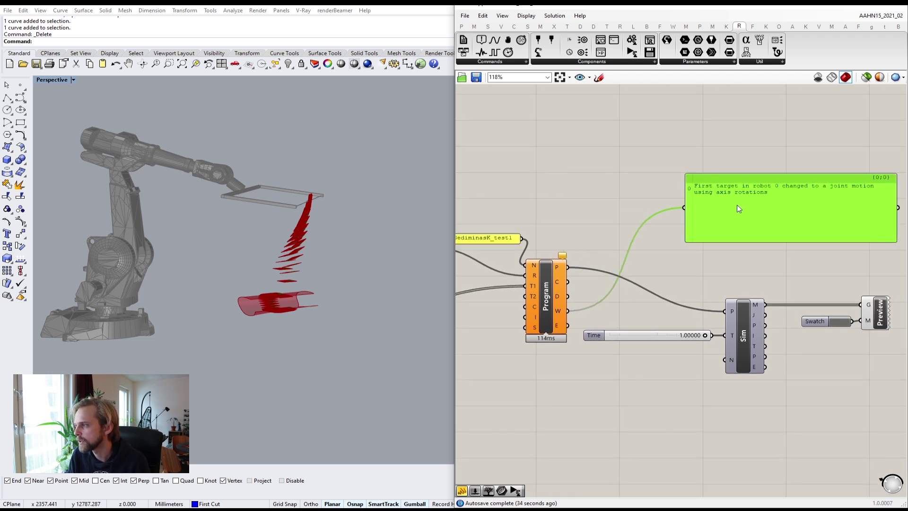
right_click_drag(739, 209, 629, 196)
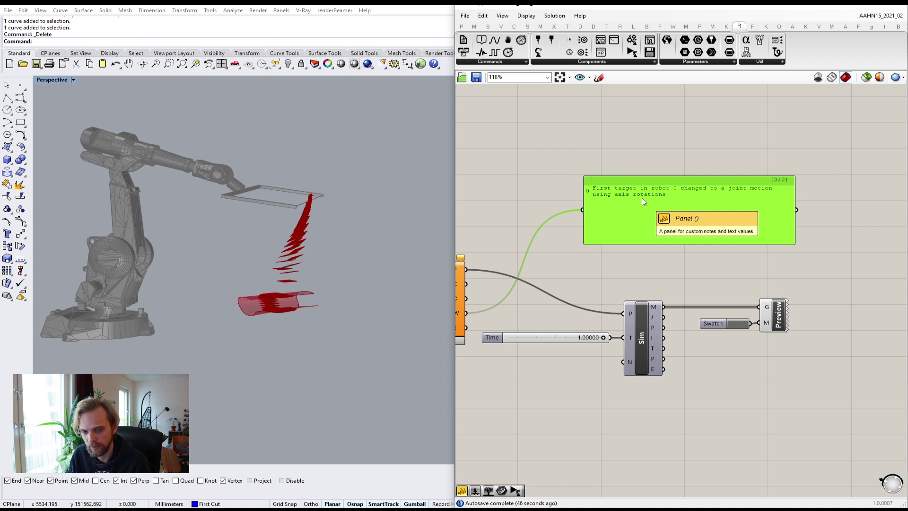
left_click_drag(629, 199, 627, 151)
right_click_drag(581, 184, 652, 161)
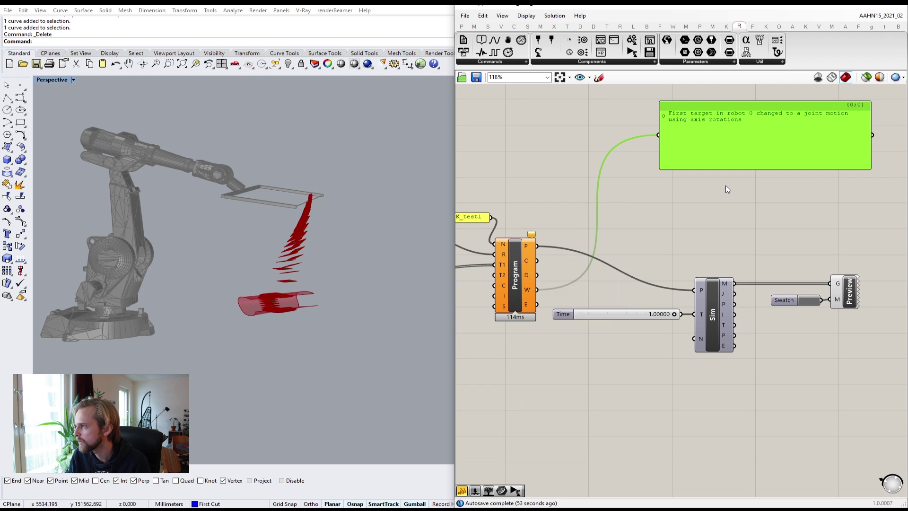
- Connect the Program component's code output (C) to the panel in place of the warnings, and enlarge the panel
left_click_drag(535, 259, 740, 235)
scroll(705, 160, "down", 2)
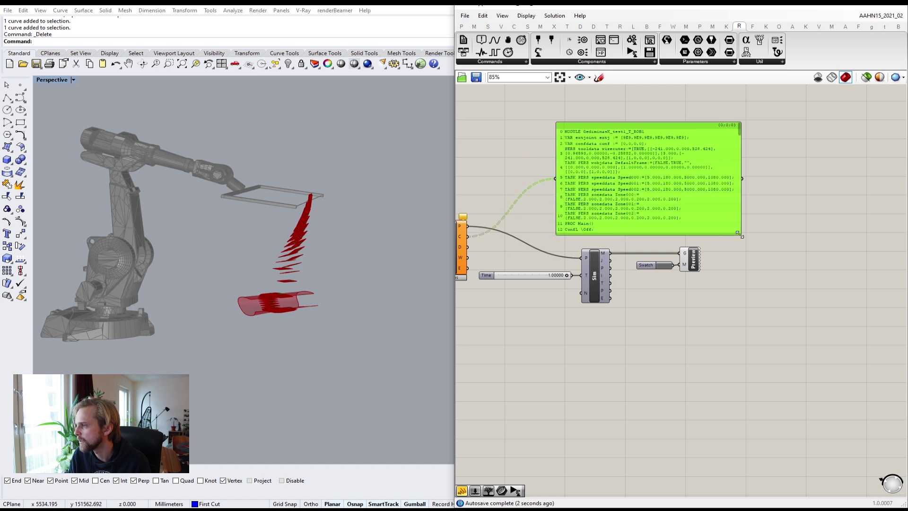
scroll(612, 180, "up", 1)
left_click_drag(760, 121, 763, 142)
scroll(565, 147, "up", 2)
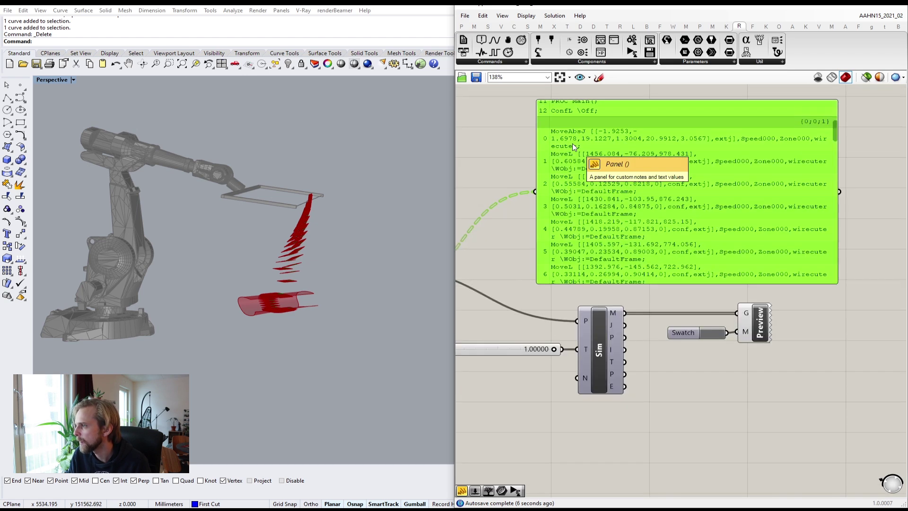
- Widen the code panel so that the MoveAbsJ and MoveL lines fit with fewer line breaks
scroll(550, 170, "up", 2)
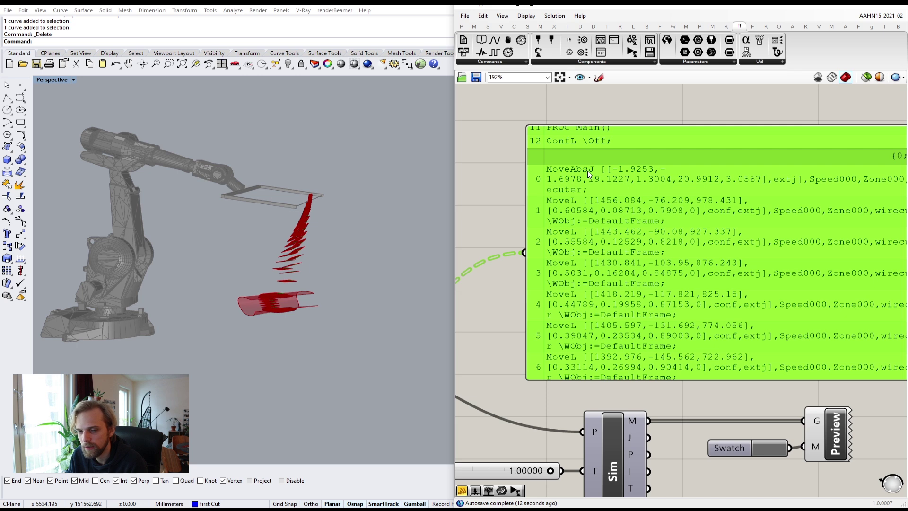
scroll(587, 171, "down", 1)
scroll(610, 181, "down", 2)
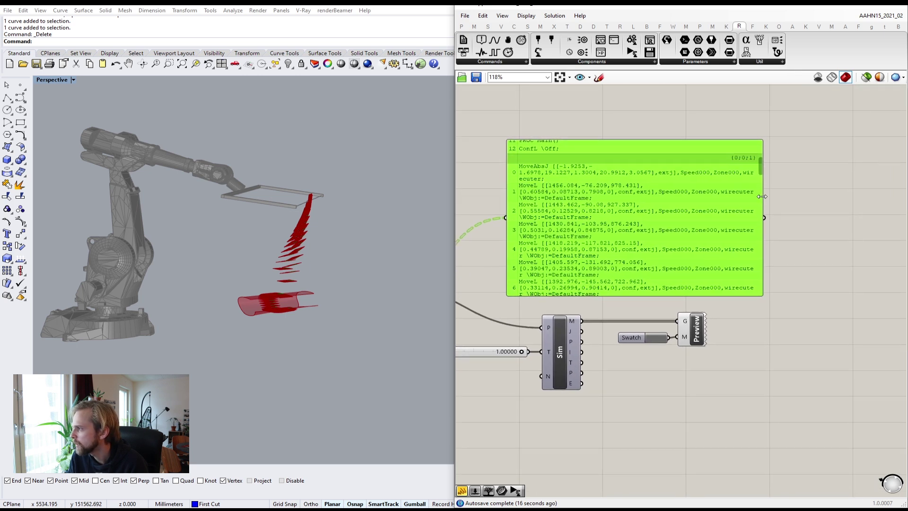
left_click_drag(762, 196, 887, 196)
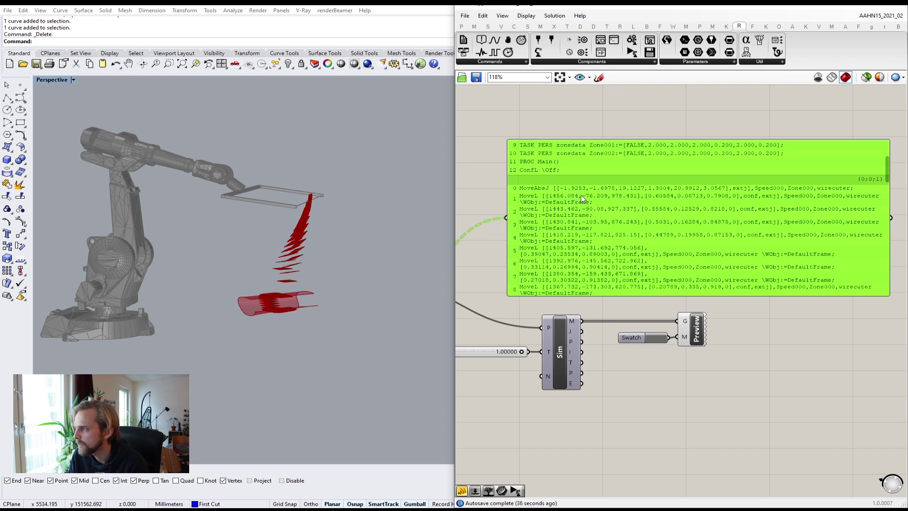
- Examine the generated MoveAbsJ and MoveL commands, compare them with the robot's pose, and survey the wider definition
scroll(581, 195, "up", 3)
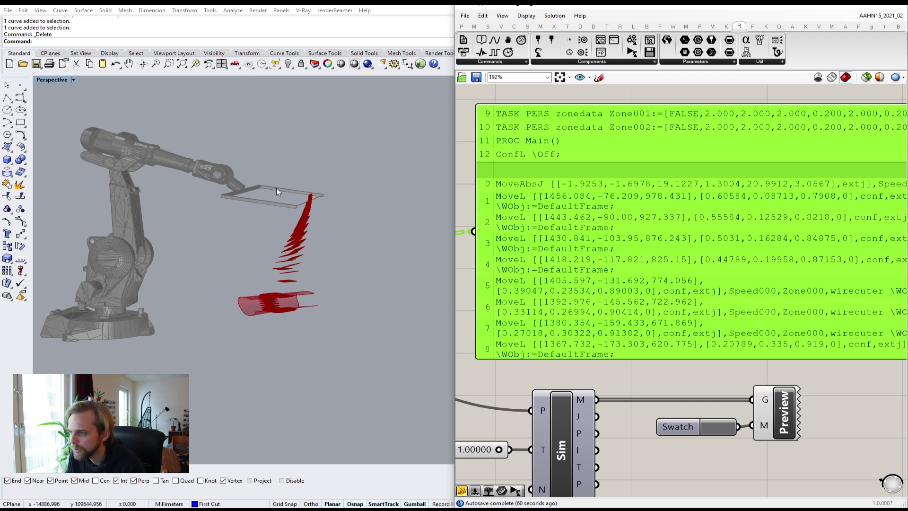
right_click_drag(165, 275, 137, 302)
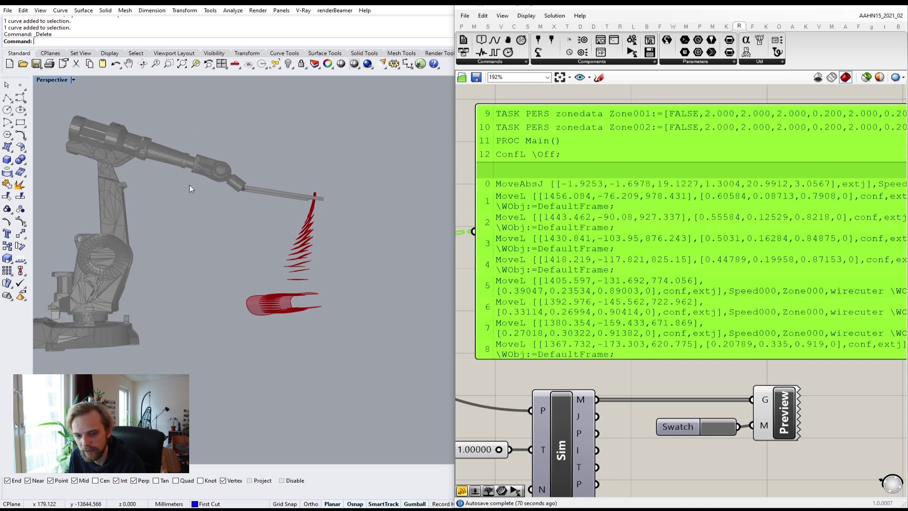
scroll(615, 239, "down", 4)
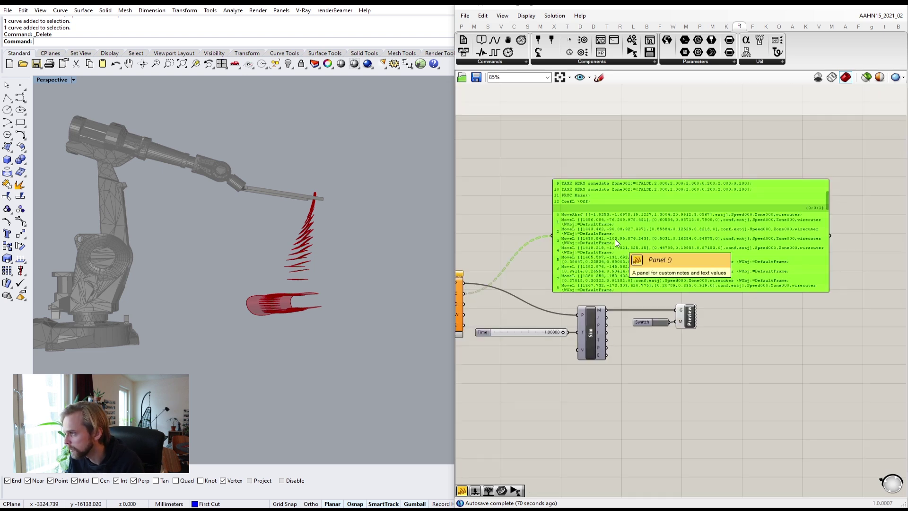
right_click_drag(537, 188, 510, 275)
scroll(593, 220, "down", 7)
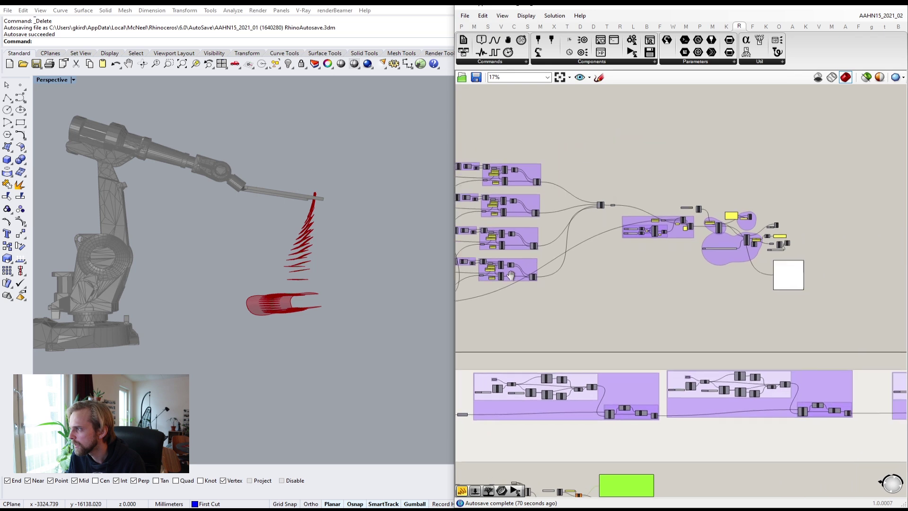
- Add a Create target component in the empty area below the wire from Merge to Program in the wire-cutting definition
scroll(662, 224, "up", 7)
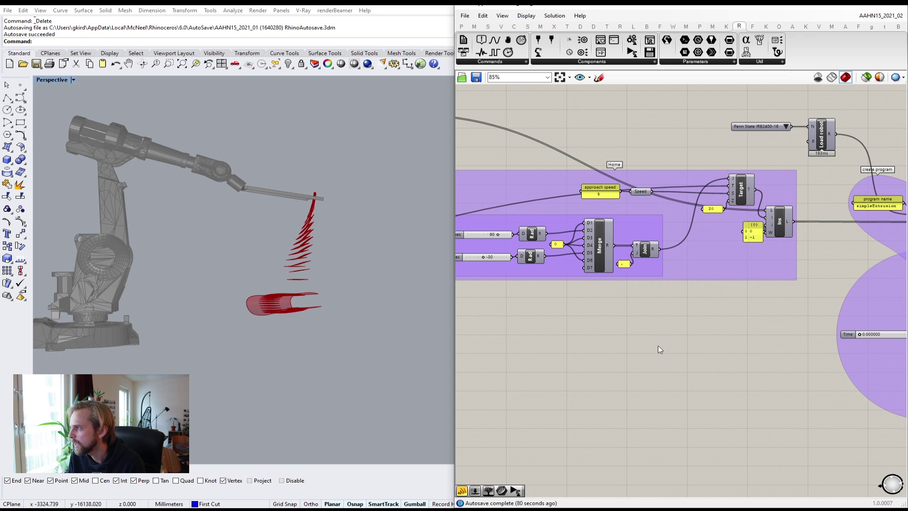
scroll(659, 349, "down", 6)
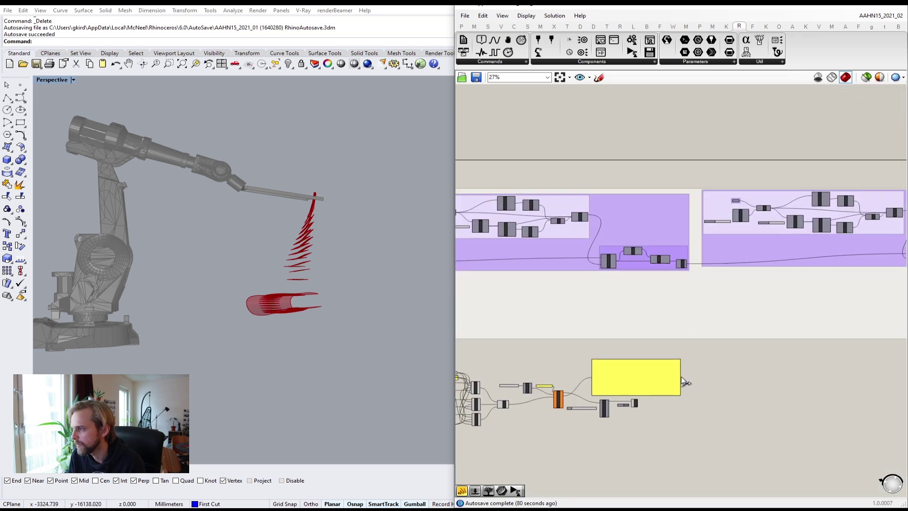
right_click_drag(528, 407, 591, 284)
scroll(554, 243, "up", 5)
scroll(646, 286, "up", 1)
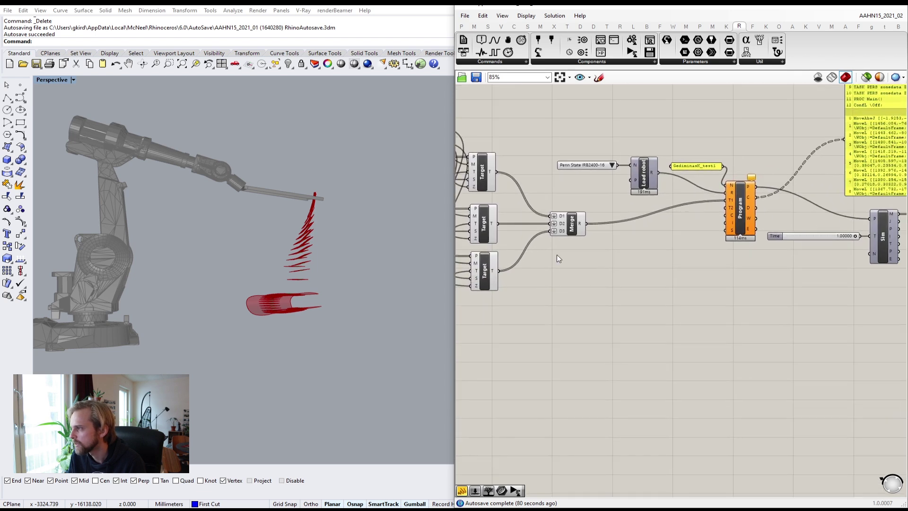
right_click_drag(557, 255, 590, 273)
scroll(535, 258, "up", 1)
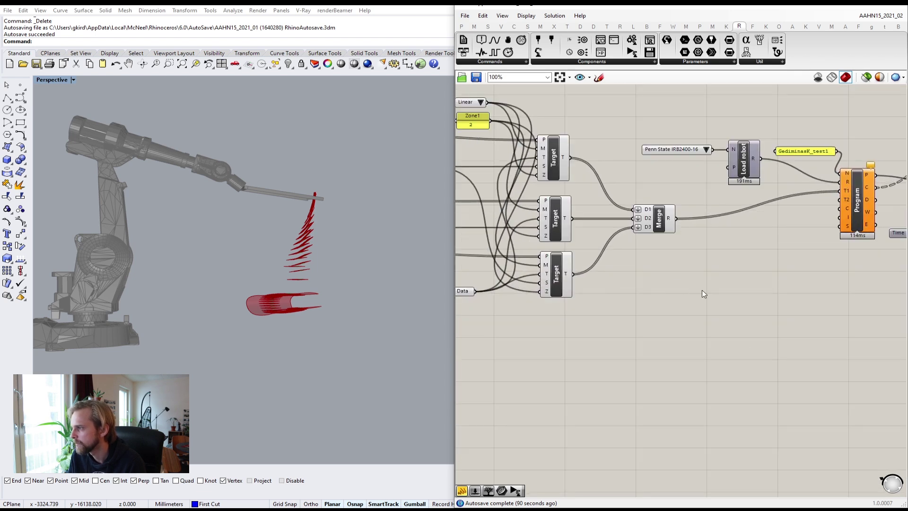
right_click_drag(740, 291, 655, 281)
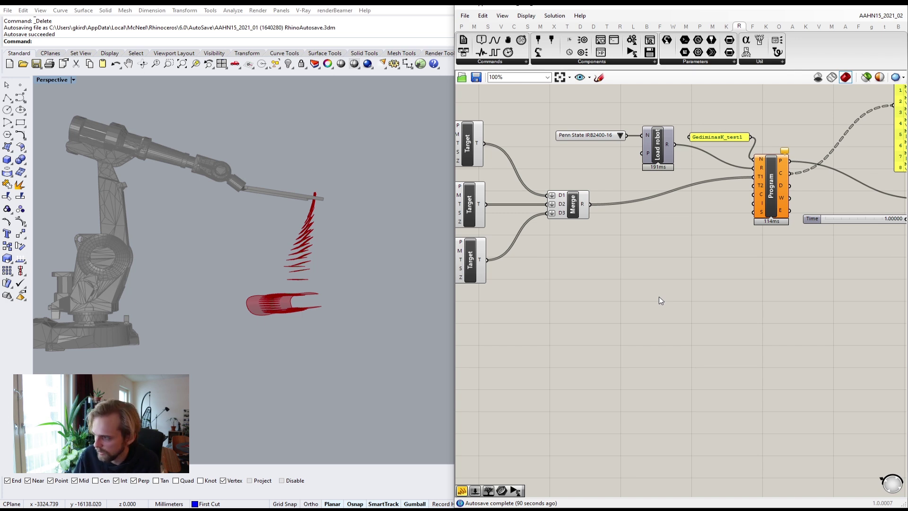
double_click(655, 293)
type("targer")
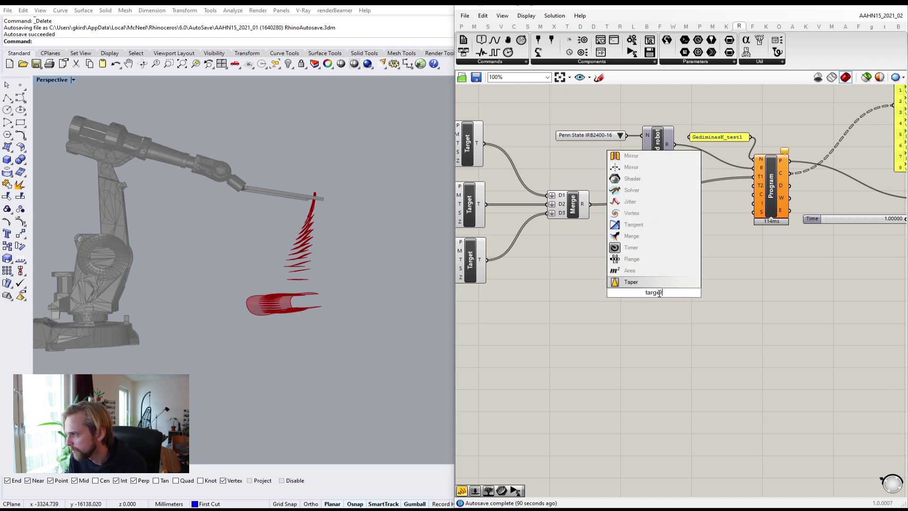
key("BackSpace")
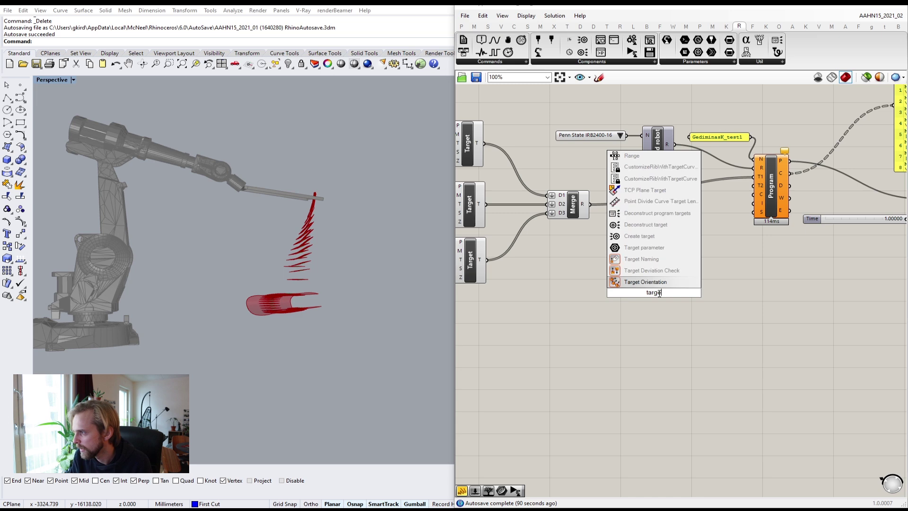
type("t")
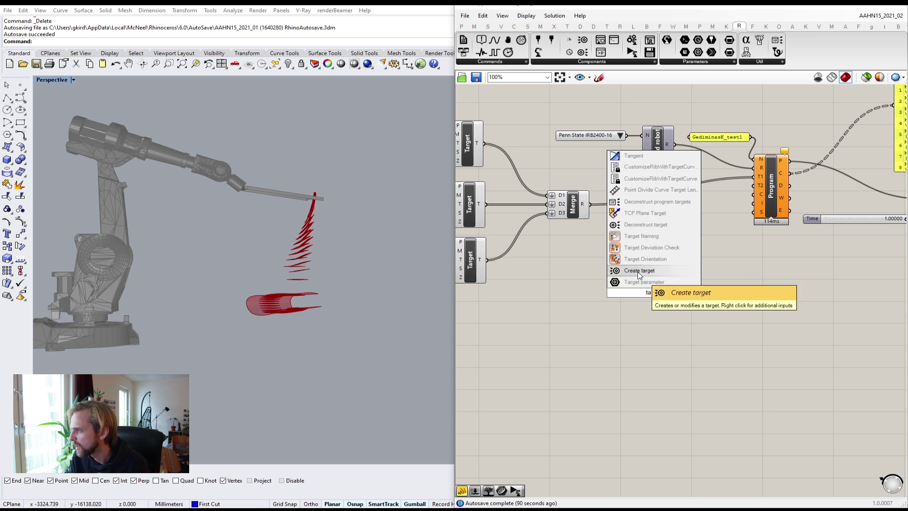
left_click(653, 272)
scroll(653, 296, "up", 3)
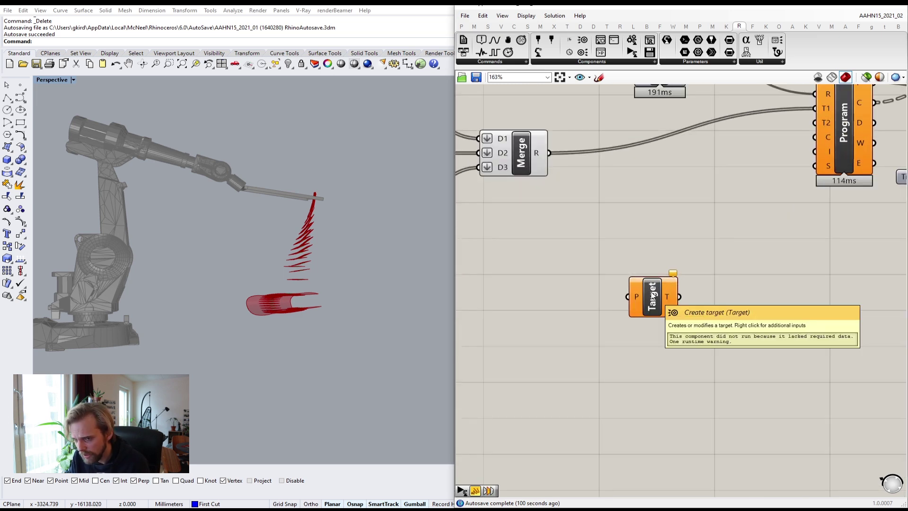
- Compare the new Target component's available inputs with those of the Target in the reference Home group
right_click(653, 295)
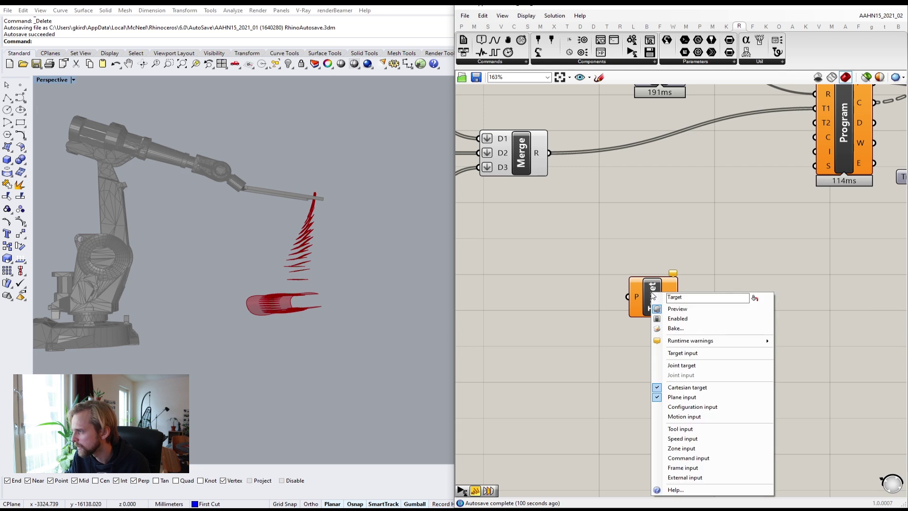
left_click(607, 241)
scroll(606, 239, "down", 8)
right_click_drag(626, 116, 615, 348)
scroll(618, 317, "down", 5)
right_click_drag(629, 239, 628, 291)
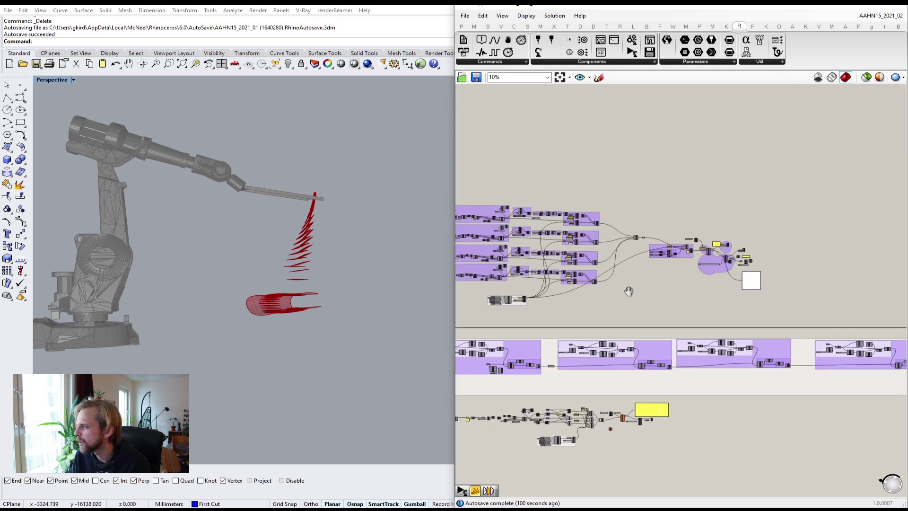
scroll(628, 291, "up", 12)
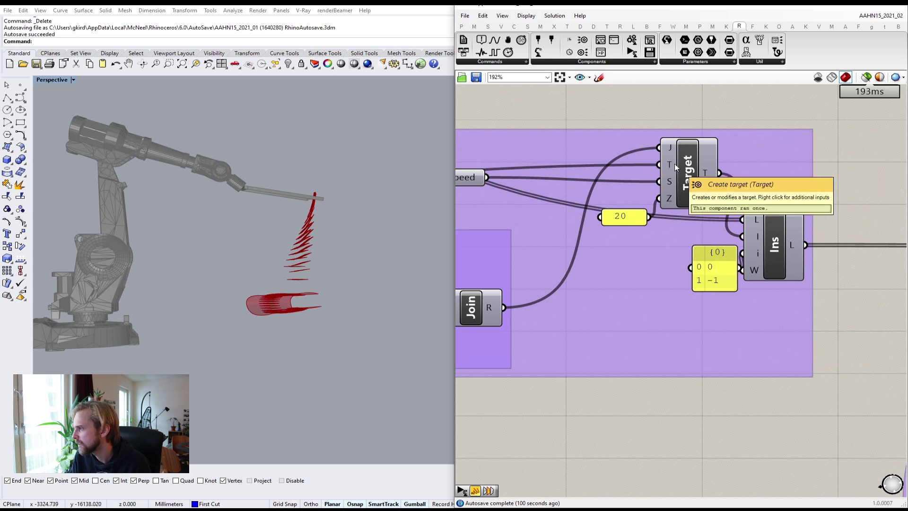
mouse_move(667, 201)
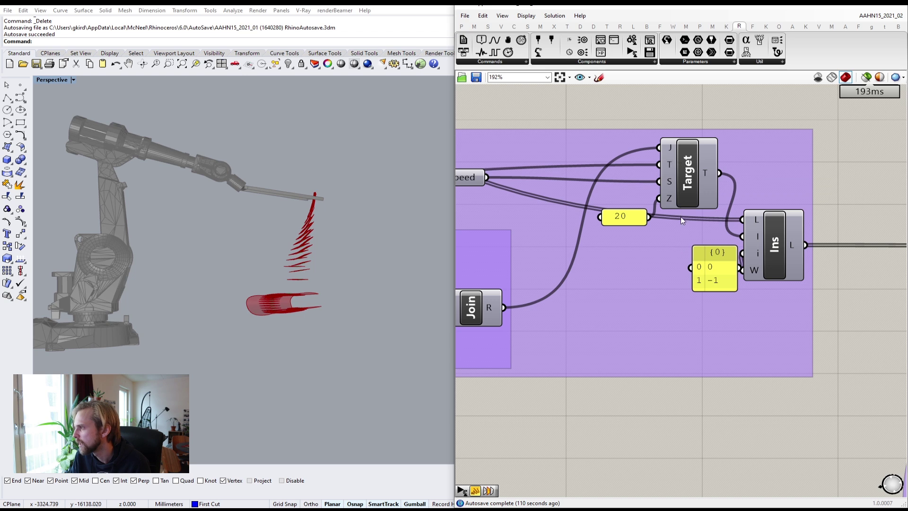
- Enable the Tool, Speed and Zone inputs on the new Target component below Merge
scroll(665, 272, "down", 10)
right_click_drag(656, 315, 671, 177)
right_click_drag(646, 341, 653, 133)
right_click_drag(637, 339, 656, 208)
scroll(657, 211, "up", 10)
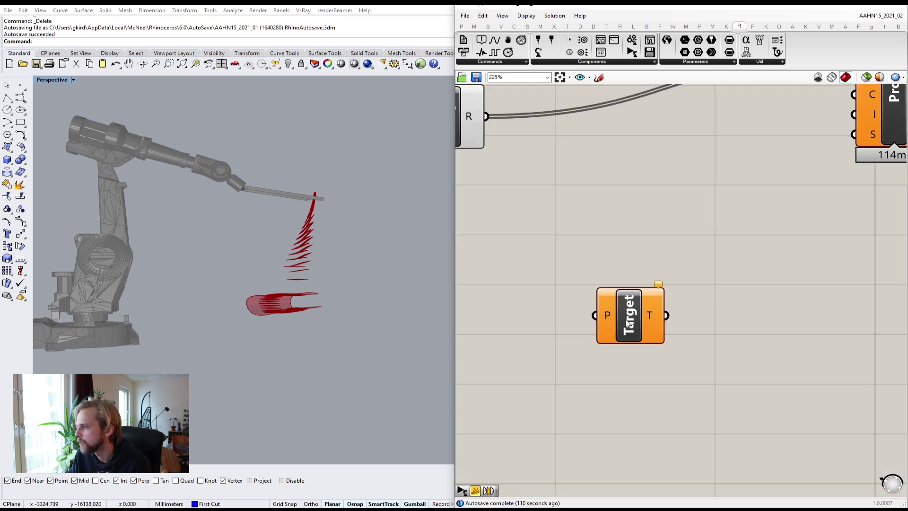
right_click(625, 278)
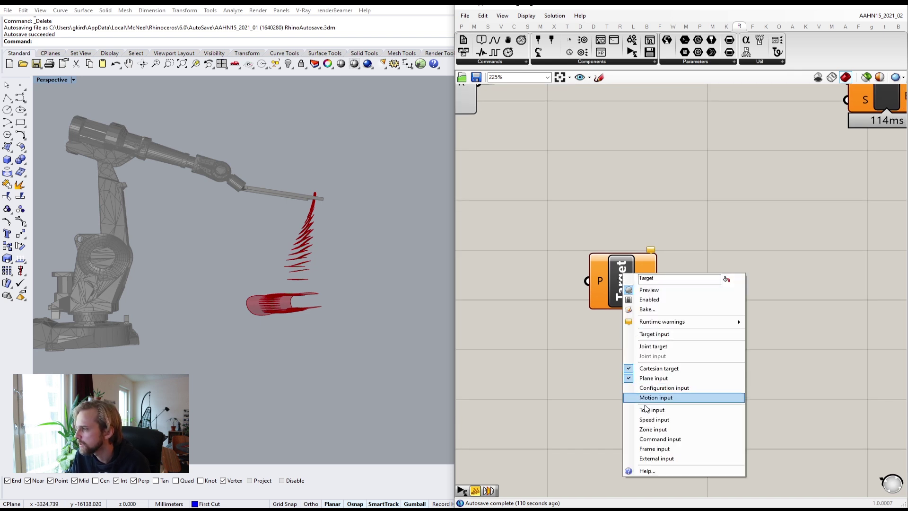
left_click(655, 415)
right_click(621, 286)
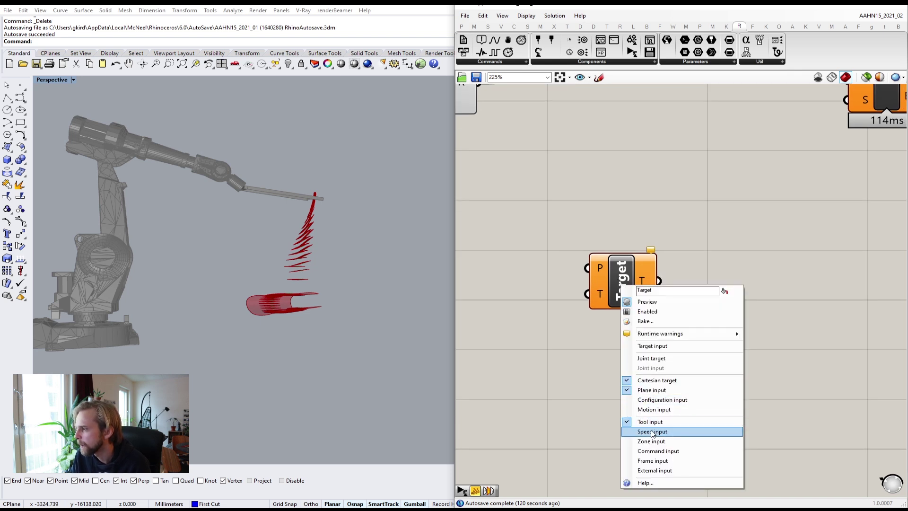
left_click(653, 432)
right_click(617, 286)
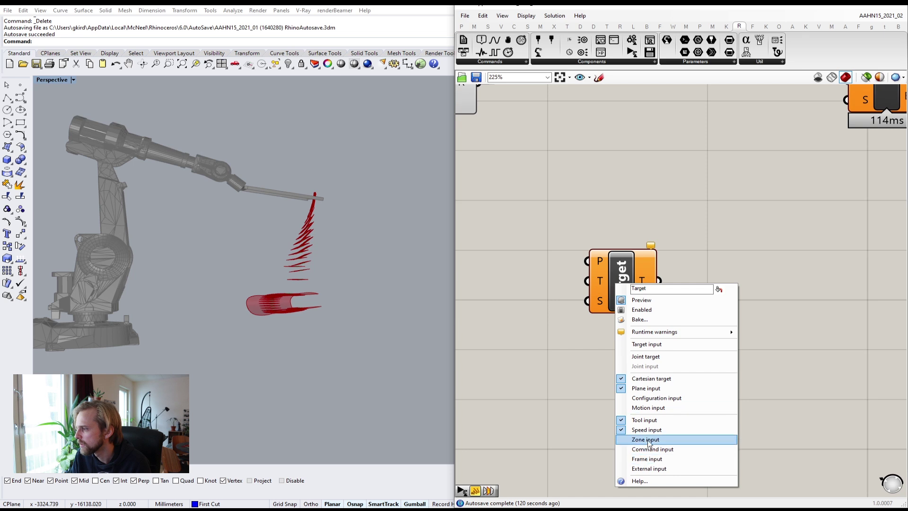
left_click(648, 441)
- Connect the wire cutter Tool component's T output to the new Target component's tool input
right_click_drag(534, 322, 598, 309)
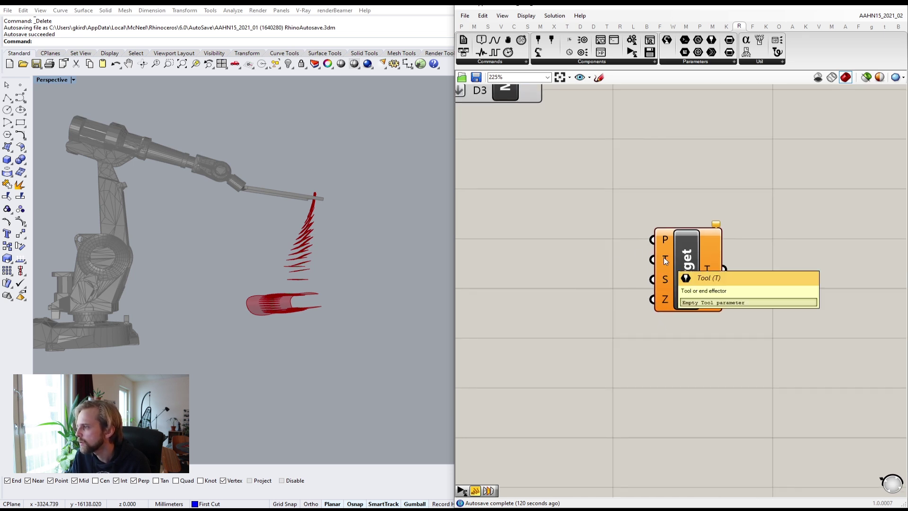
scroll(599, 259, "down", 5)
right_click_drag(597, 257, 733, 232)
right_click_drag(624, 289, 717, 233)
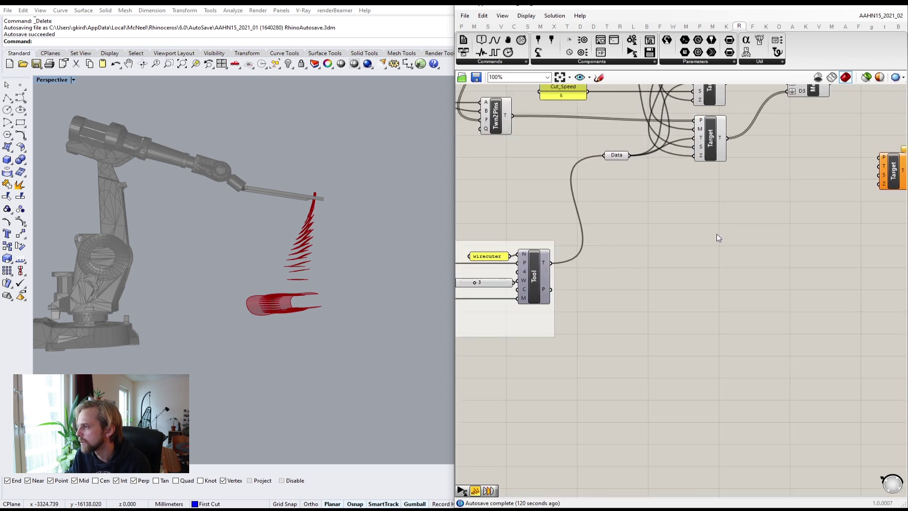
right_click_drag(599, 263, 571, 291)
left_click_drag(791, 191, 852, 194)
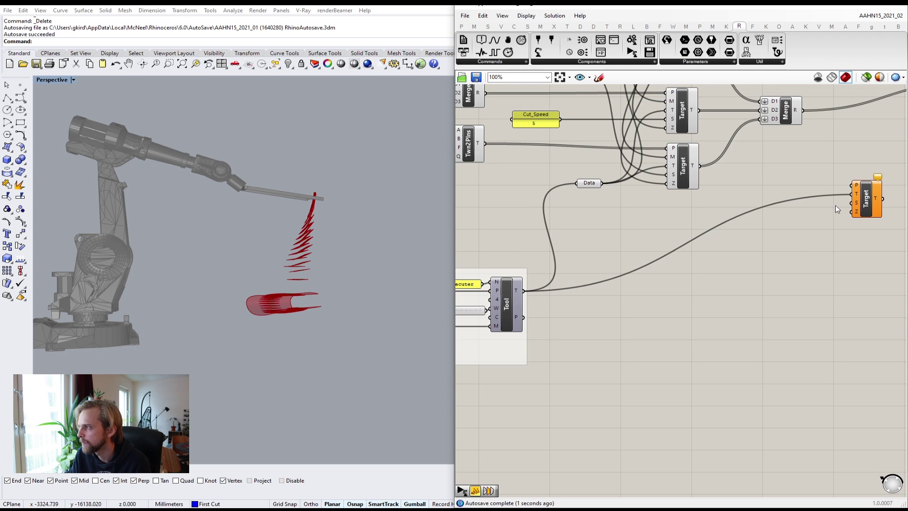
- Move the new Target component farther from Merge, toward the area below Program
scroll(788, 208, "up", 2)
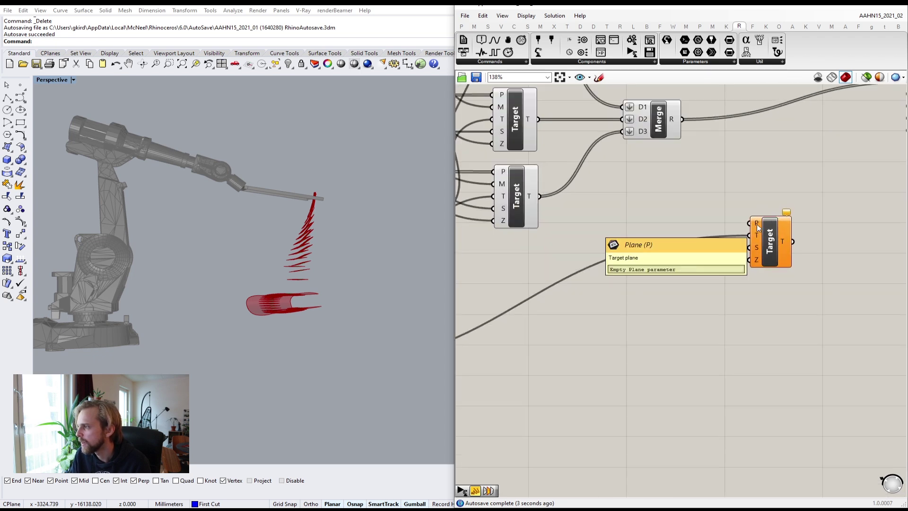
left_click_drag(757, 224, 843, 262)
right_click_drag(843, 262, 739, 257)
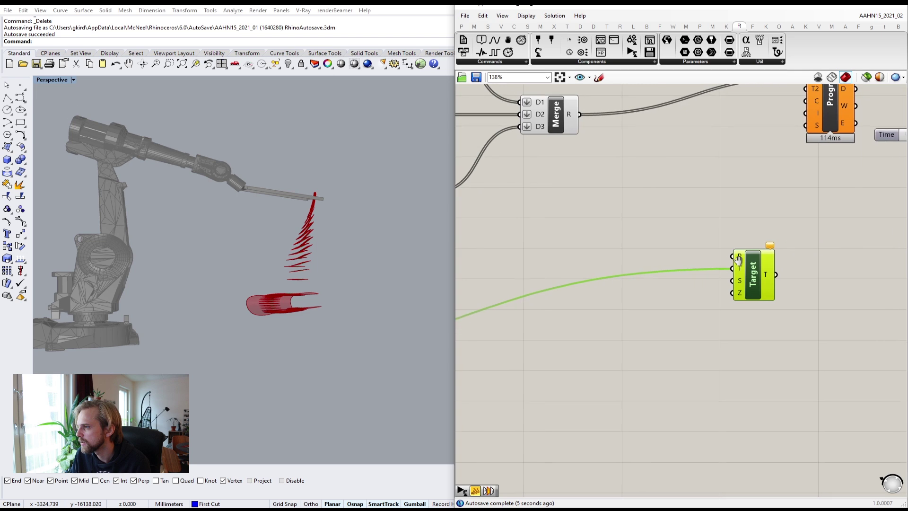
left_click(732, 212)
- Examine how the reference Home group feeds joint values, tool, speed and zone into its Target component
scroll(729, 208, "down", 10)
scroll(725, 191, "up", 6)
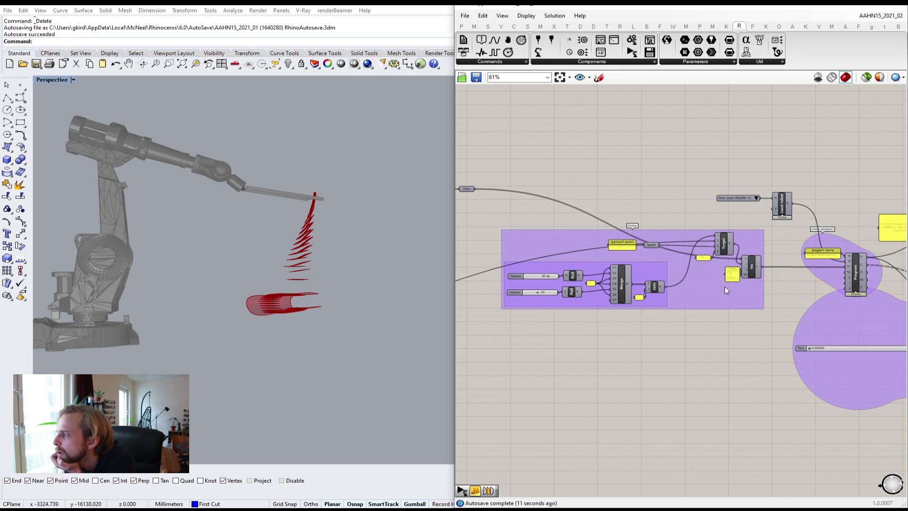
scroll(732, 256, "up", 3)
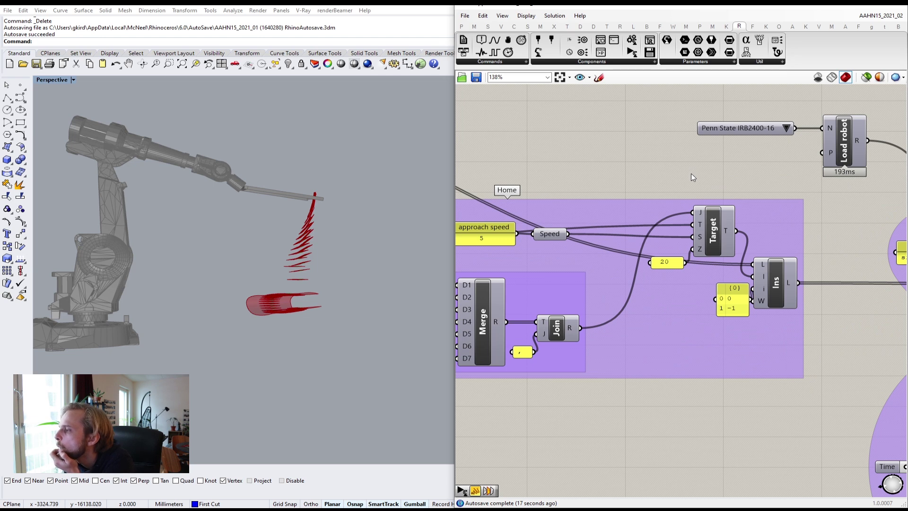
scroll(691, 173, "down", 10)
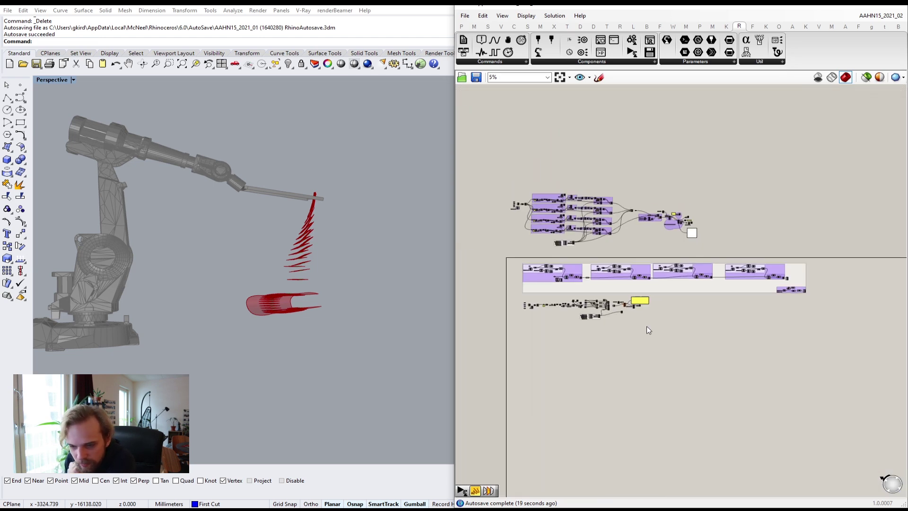
- Try adding a Configuration input to the new Target component
scroll(648, 330, "up", 12)
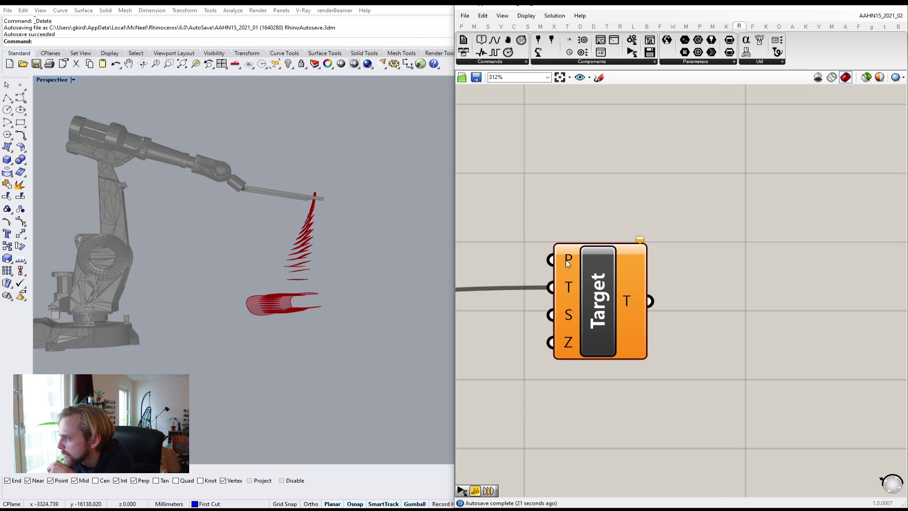
right_click(598, 279)
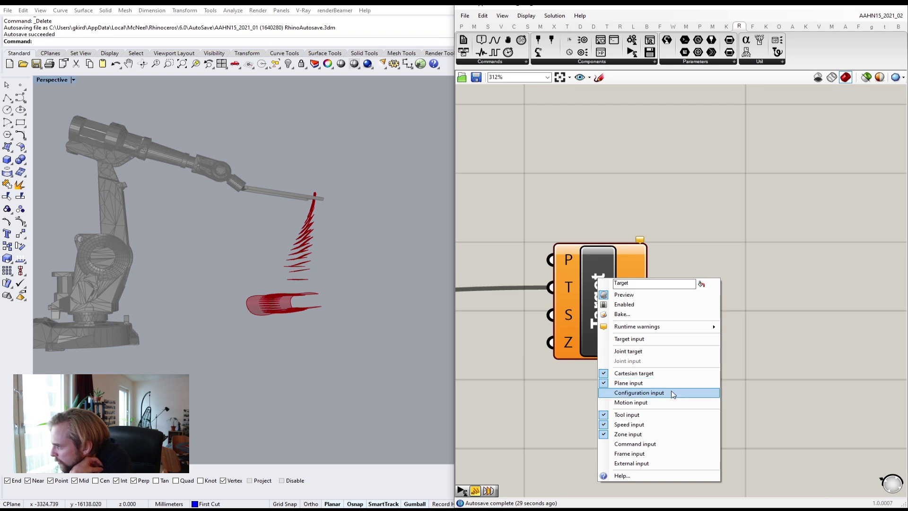
left_click(640, 392)
right_click_drag(583, 277, 672, 291)
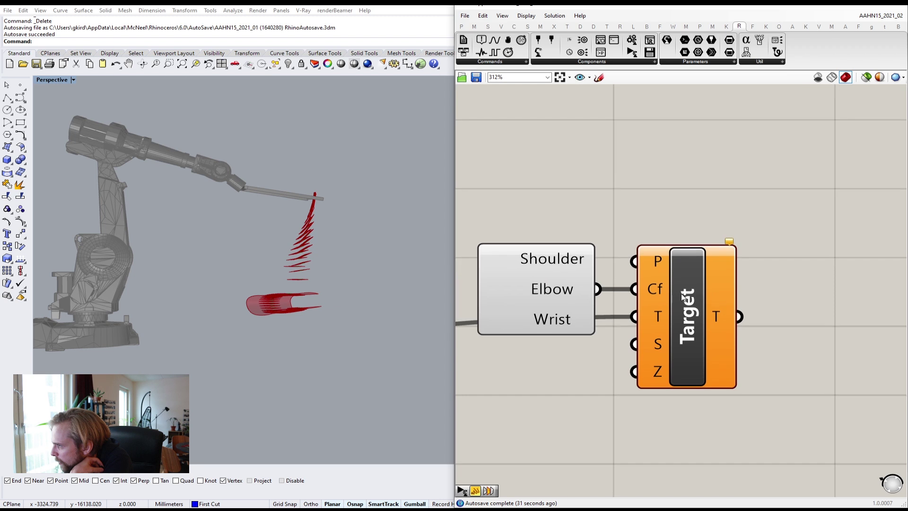
- Switch the new Target component from a Cartesian to a joint target, and delete the leftover Shoulder, Elbow, Wrist list
right_click(684, 293)
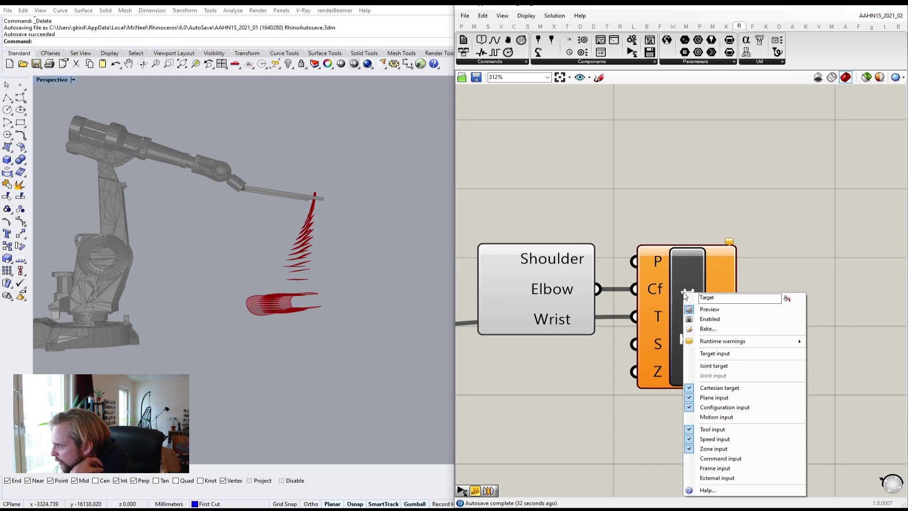
left_click(707, 389)
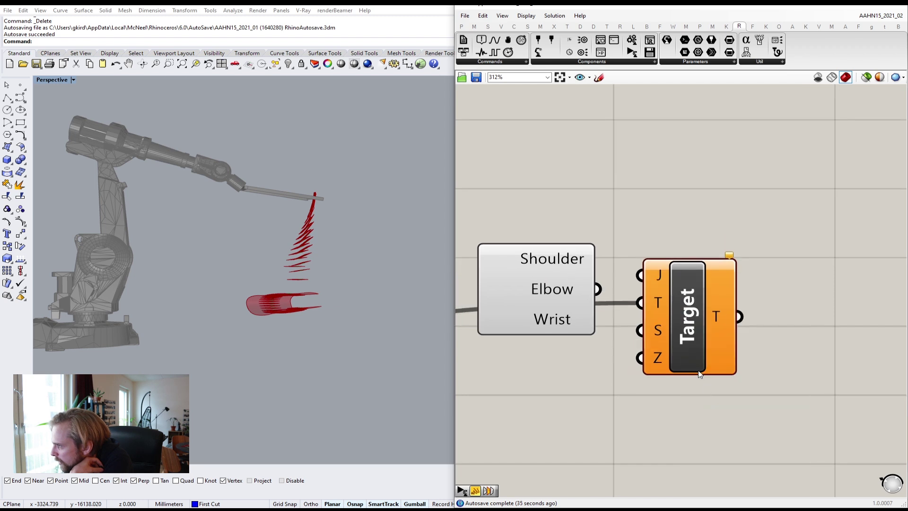
left_click(571, 305)
key("Delete")
- Review the joint input and the available target and input options of the new Target component
right_click(651, 276)
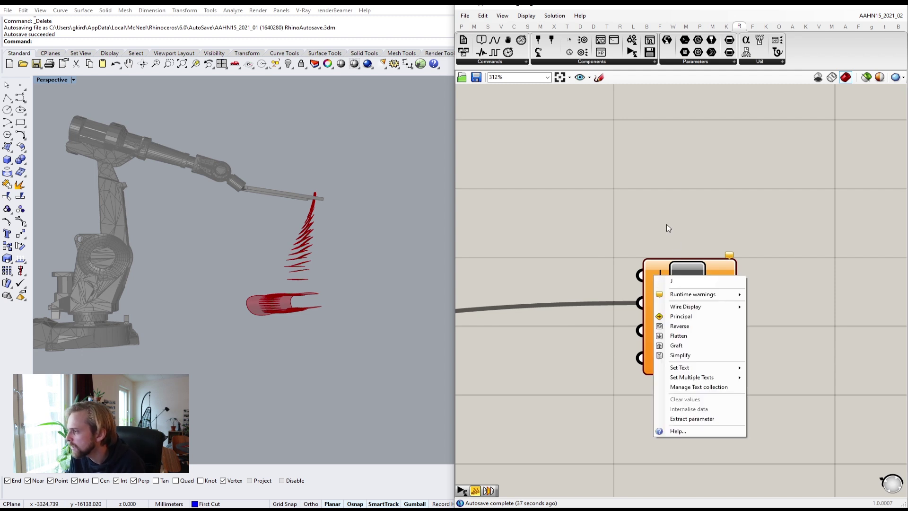
left_click(688, 287)
right_click(688, 286)
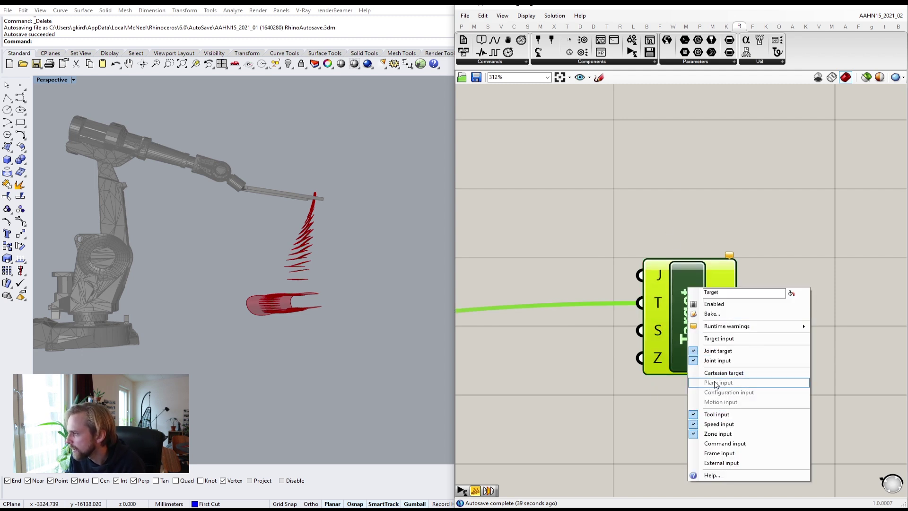
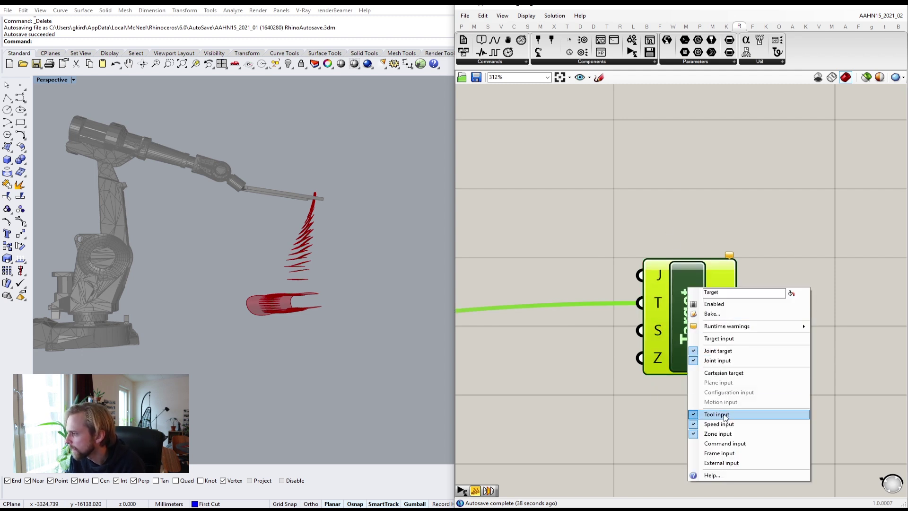
left_click(718, 375)
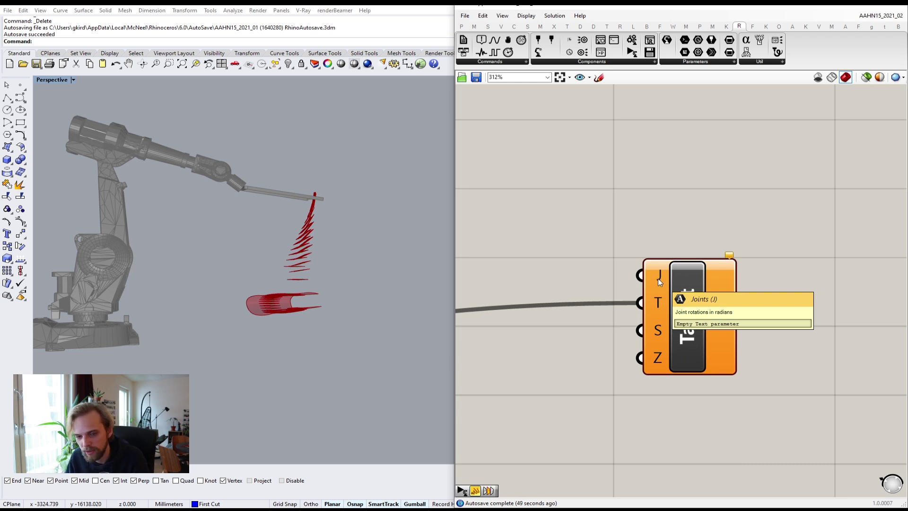
right_click(686, 279)
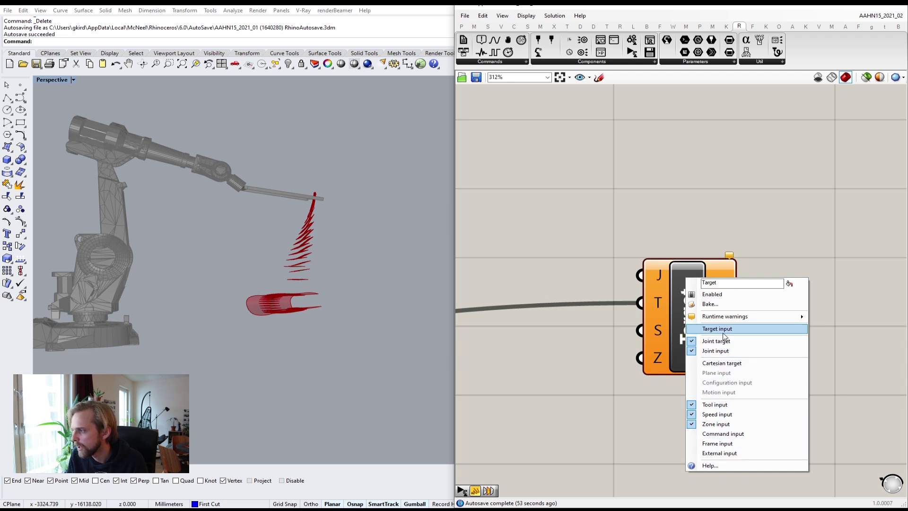
left_click(530, 371)
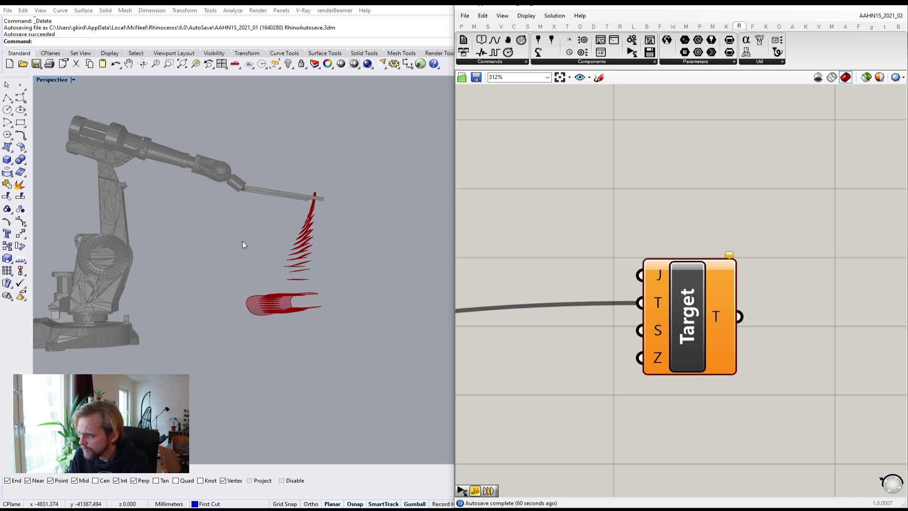
- Inspect the robot's base, arm and joints from several angles in the Perspective viewport
right_click_drag(185, 252, 260, 255, "shift")
scroll(188, 291, "up", 2)
right_click_drag(188, 291, 218, 325)
scroll(192, 302, "up", 4)
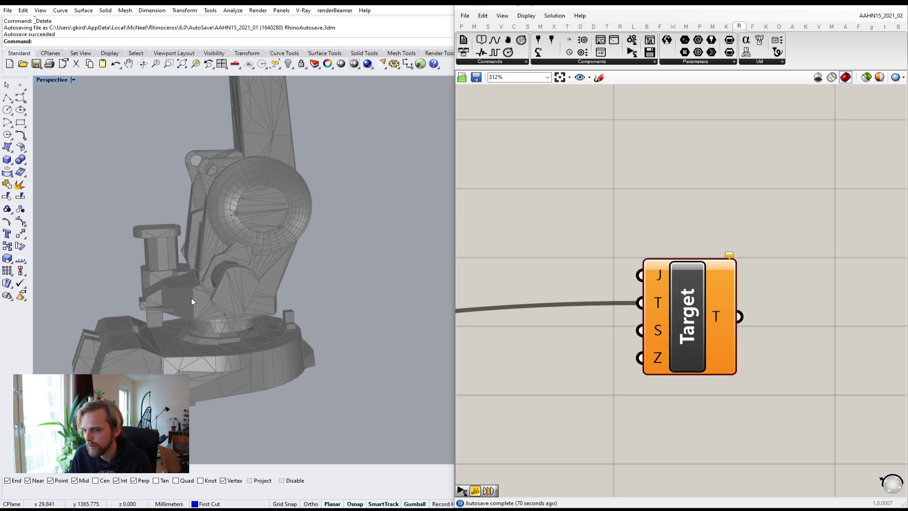
right_click_drag(231, 251, 205, 297)
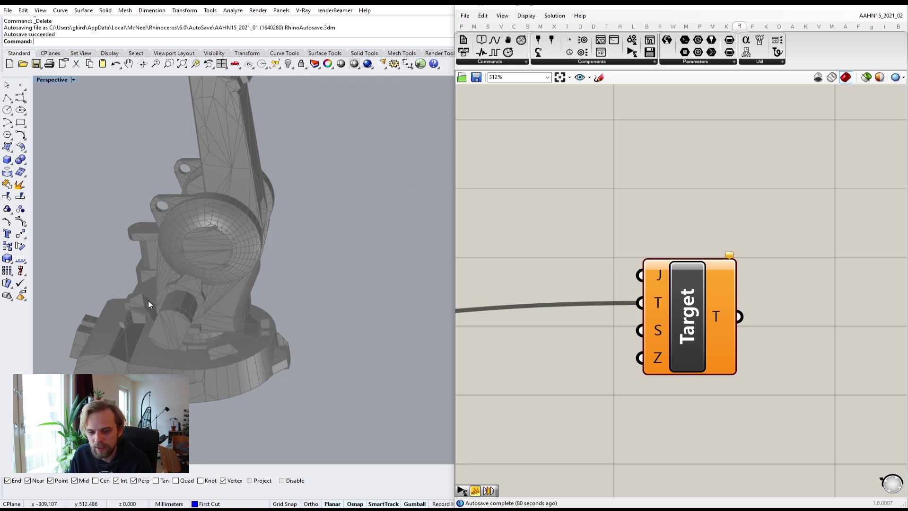
scroll(169, 290, "down", 6)
right_click_drag(201, 257, 152, 319)
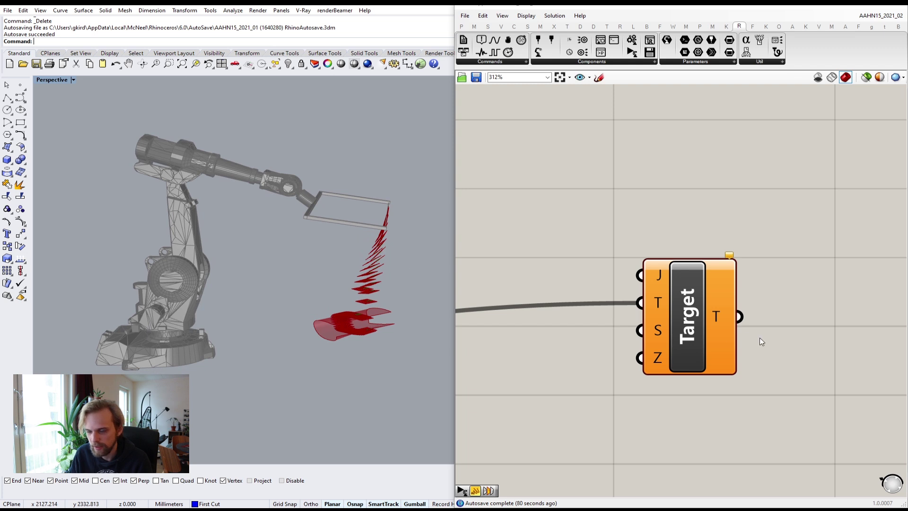
- Add a Merge component near the new Target and expand it to six inputs, D1 to D6
scroll(793, 229, "down", 2)
scroll(793, 229, "down", 1)
double_click(624, 313)
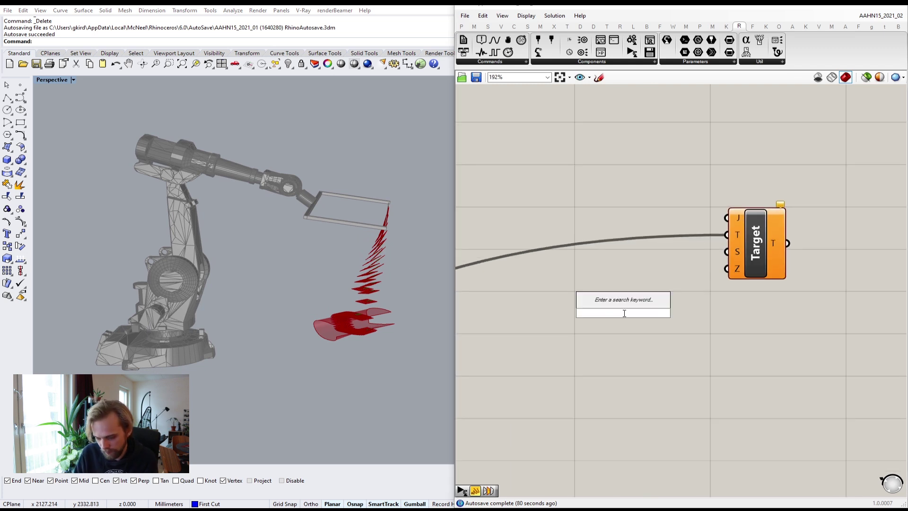
type("merge")
left_click(634, 305)
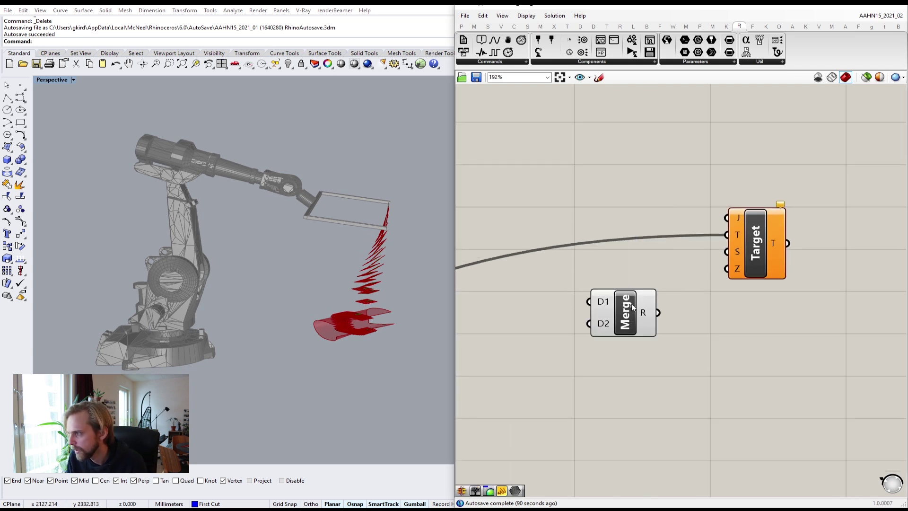
scroll(632, 307, "up", 4)
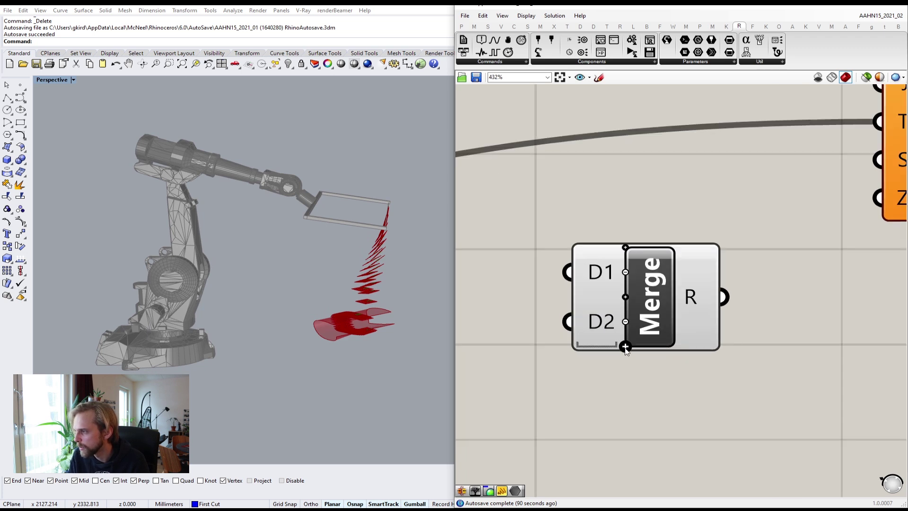
left_click(625, 348)
left_click(625, 355)
left_click(626, 374)
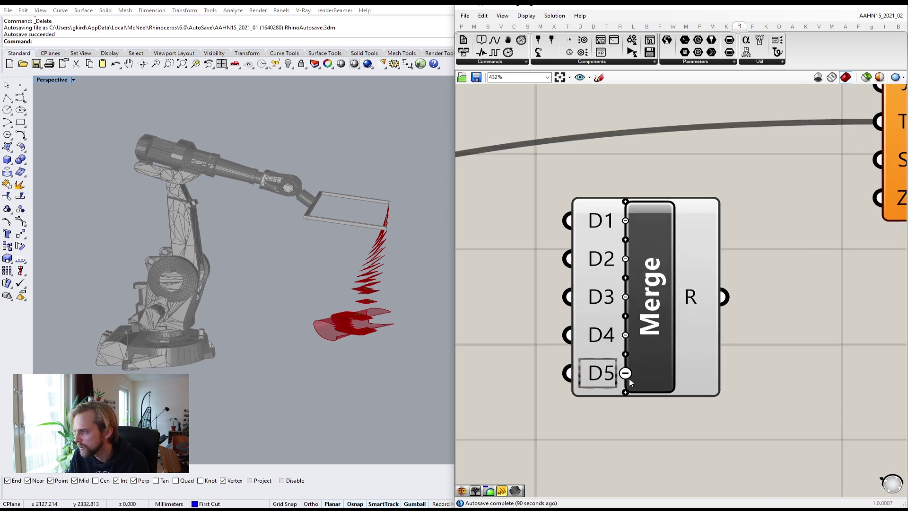
left_click(626, 392)
left_click(677, 383)
- Position the six-input Merge below and before Target, and connect its result to Target's joint input J
scroll(677, 384, "down", 2)
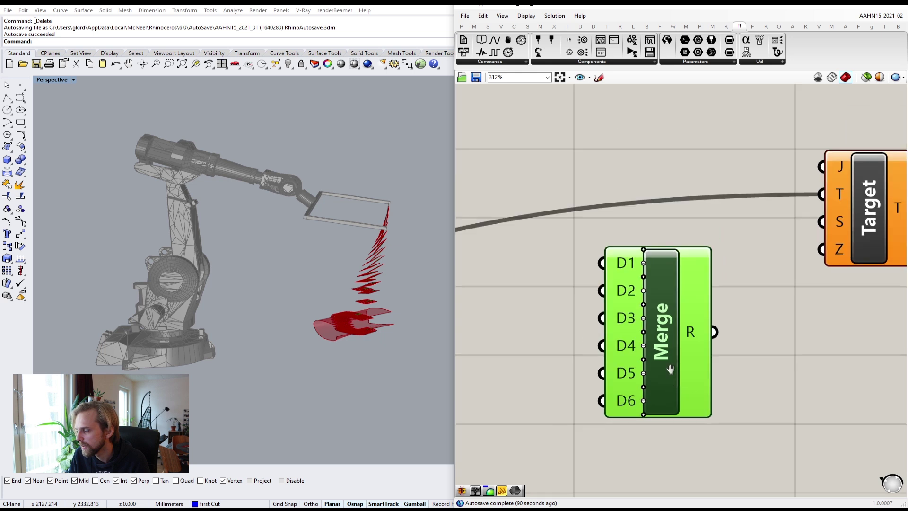
right_click_drag(670, 369, 655, 299)
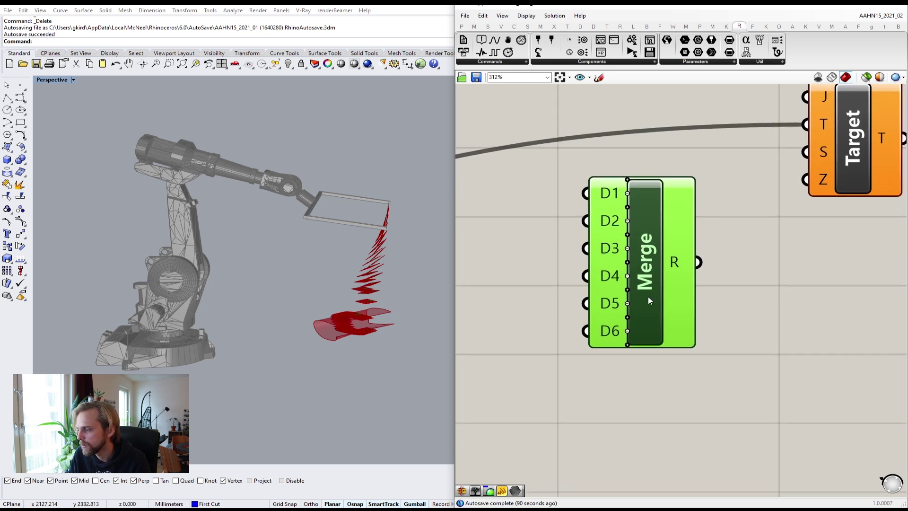
left_click_drag(648, 300, 649, 327)
left_click(719, 247)
right_click_drag(623, 241, 670, 244)
left_click_drag(712, 254, 715, 265)
right_click_drag(715, 265, 656, 316)
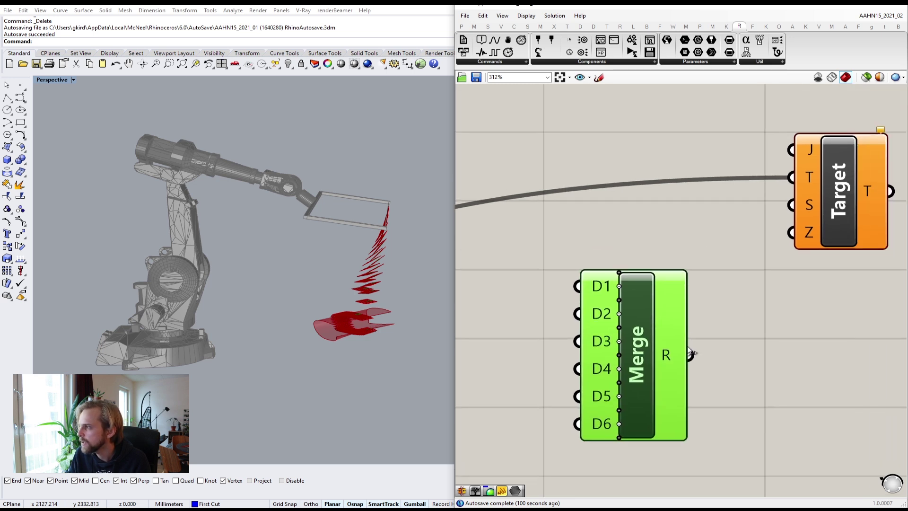
left_click_drag(691, 355, 807, 145)
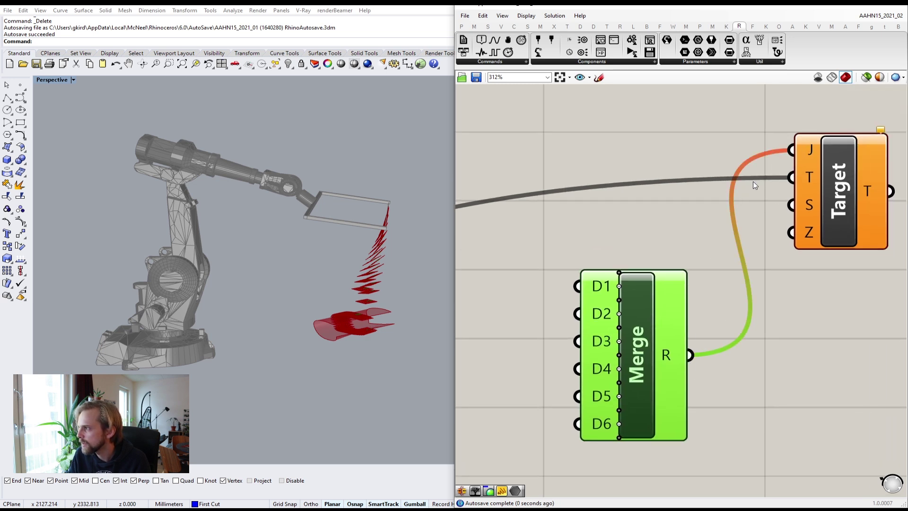
left_click_drag(658, 308, 645, 292)
right_click_drag(722, 276, 695, 262)
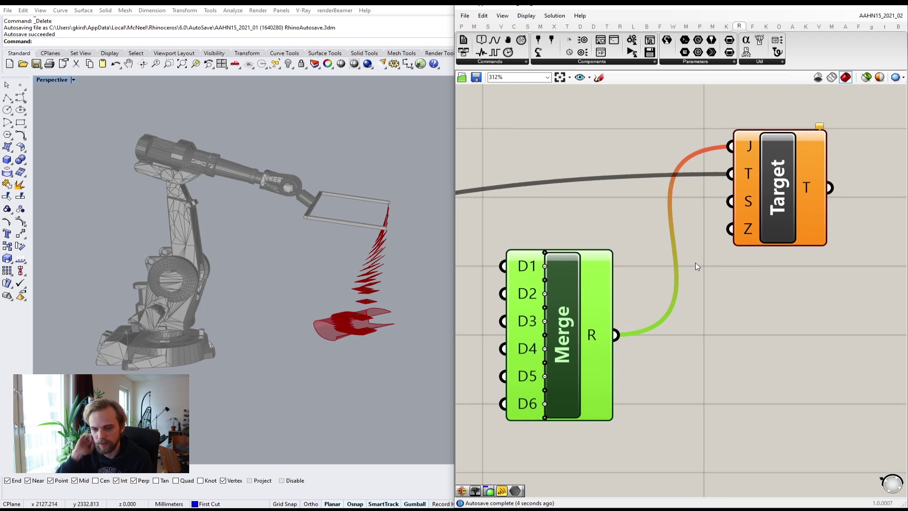
- Move Target up slightly and connect its output to Program's T1 input in place of the three-input Merge
scroll(694, 260, "down", 5)
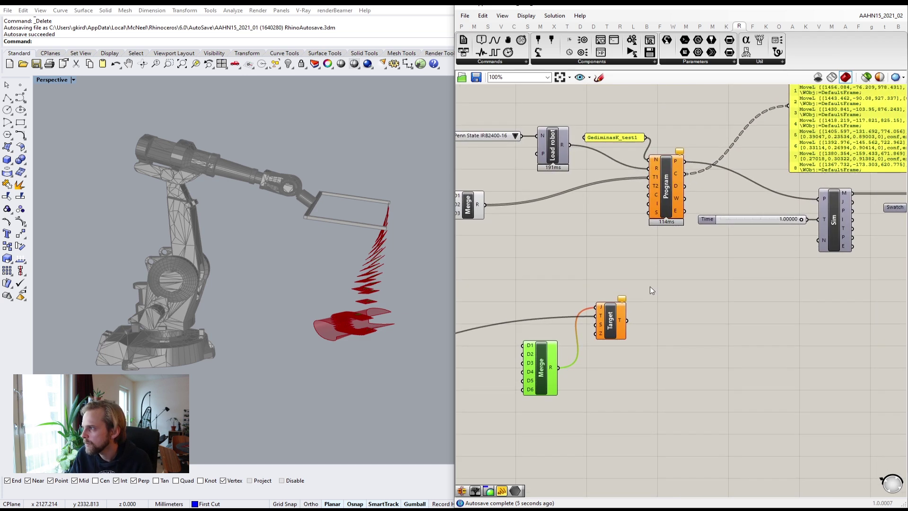
scroll(600, 328, "up", 2)
left_click_drag(620, 327, 621, 306)
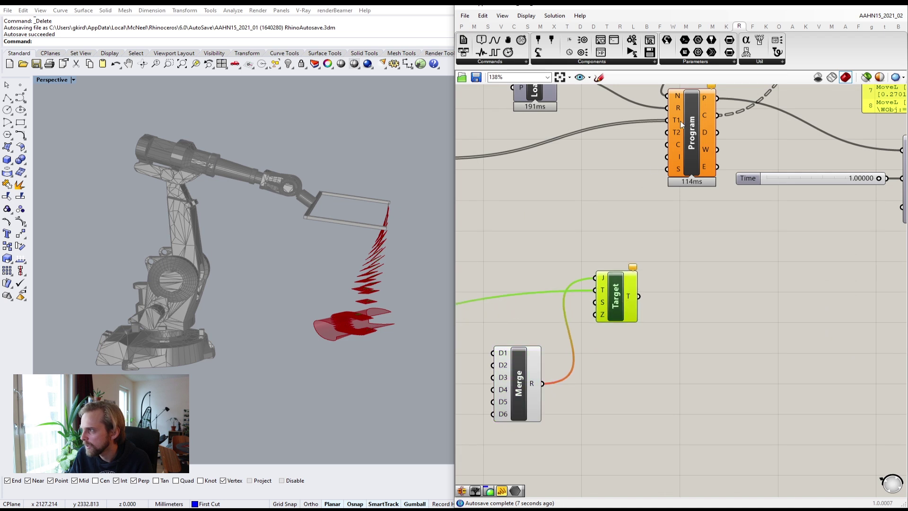
right_click_drag(555, 156, 714, 183)
left_click(579, 191)
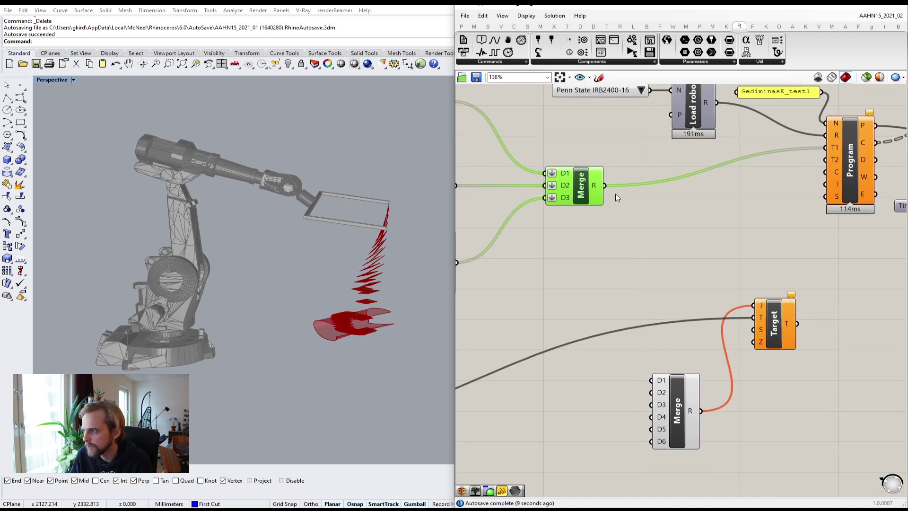
left_click(686, 231)
right_click_drag(720, 251, 639, 255)
left_click_drag(717, 327, 746, 152)
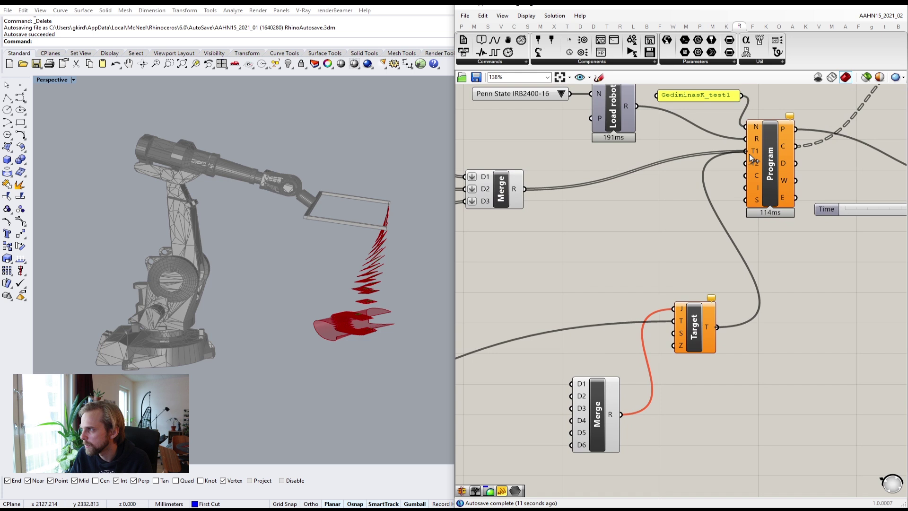
- Shift the six-input Merge slightly and create a panel containing 0 in front of its inputs
right_click_drag(659, 264, 689, 187)
left_click_drag(621, 318, 627, 309)
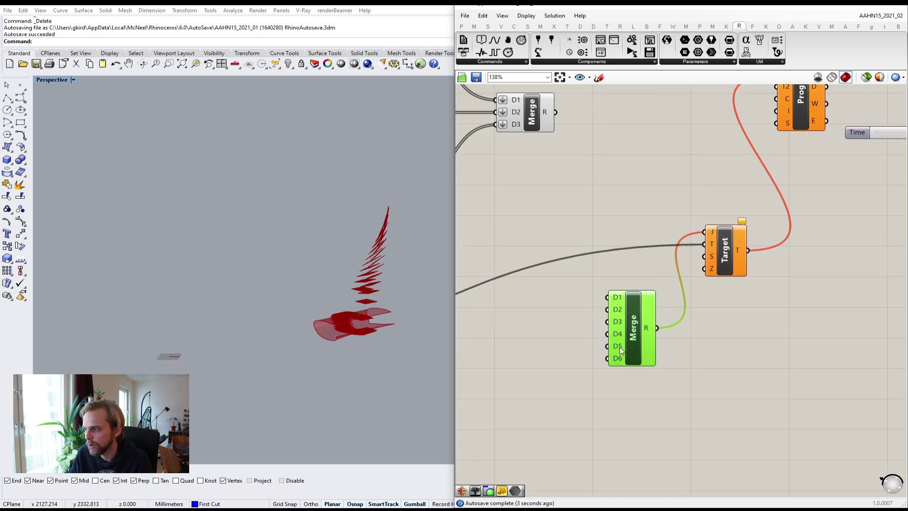
scroll(629, 307, "up", 3)
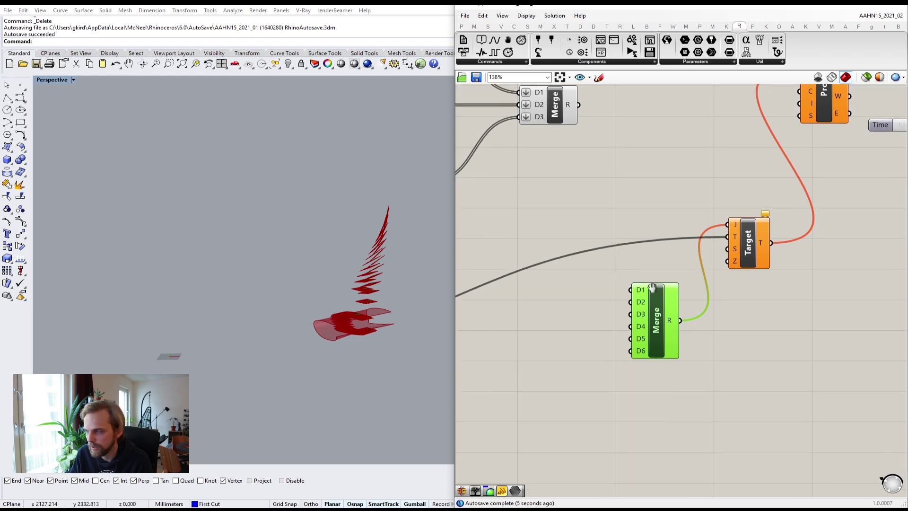
double_click(597, 293)
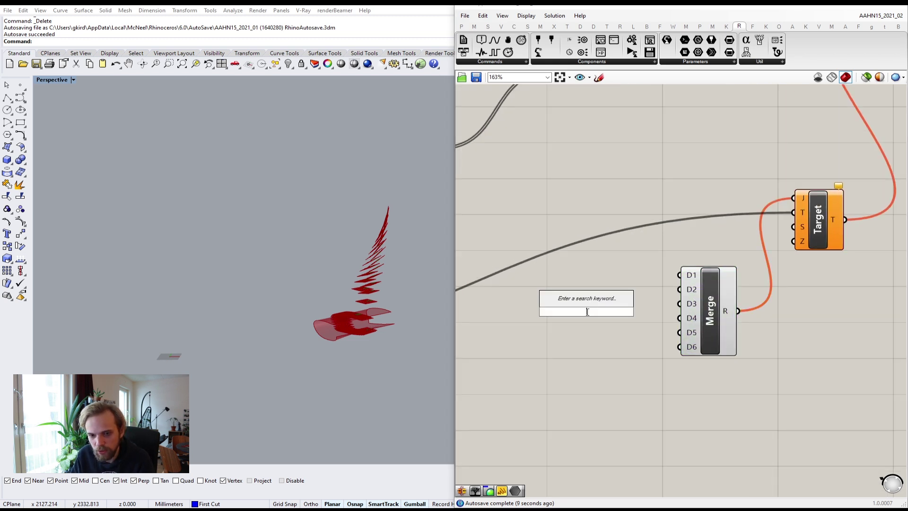
type("//0")
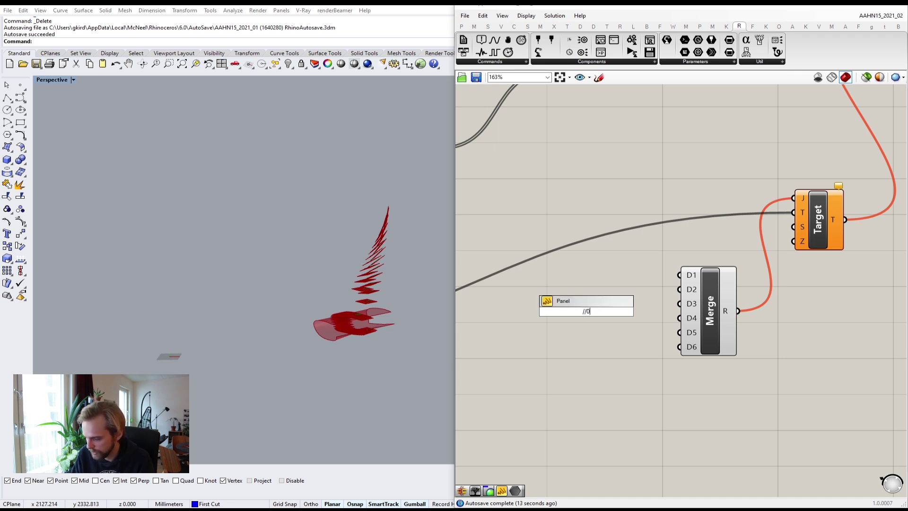
key("Return")
- Wire the 0 panel into all six Merge inputs, D1 through D6
scroll(603, 317, "up", 2)
left_click_drag(602, 309, 712, 258)
left_click_drag(602, 310, 712, 278)
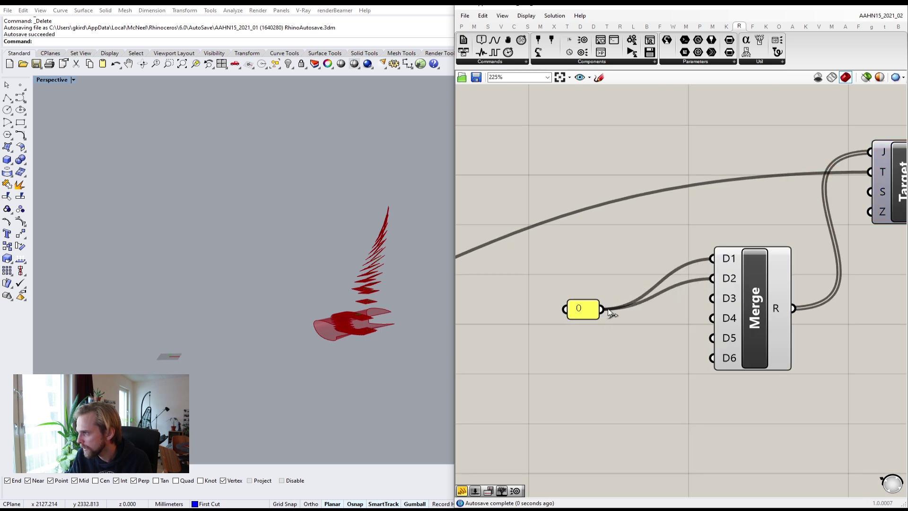
left_click_drag(602, 310, 712, 298)
left_click_drag(602, 310, 713, 318)
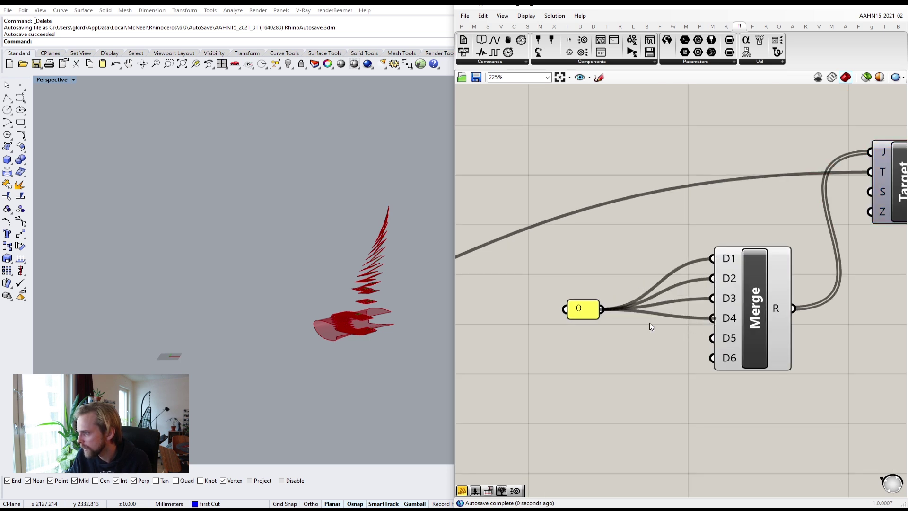
left_click_drag(602, 309, 712, 357)
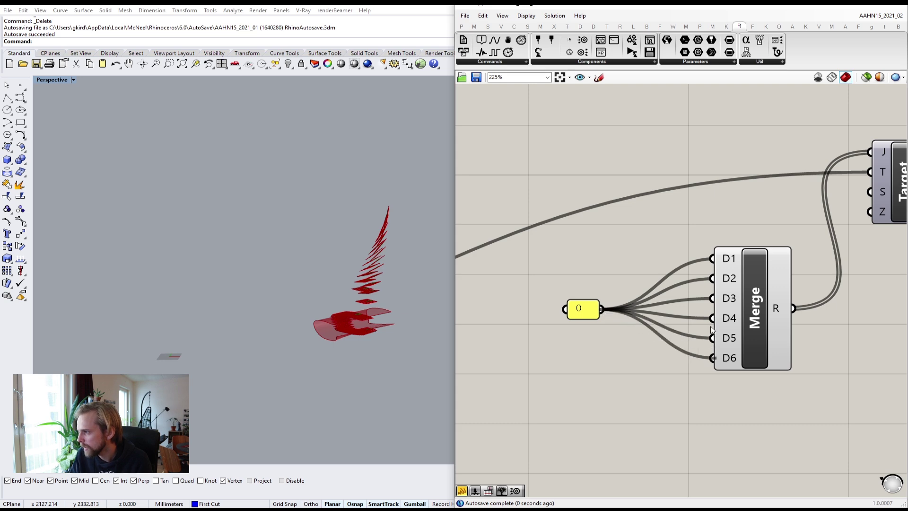
- Check the Program component's runtime message with the joint target connected
scroll(712, 286, "down", 6)
right_click_drag(812, 104, 717, 151)
scroll(716, 151, "up", 4)
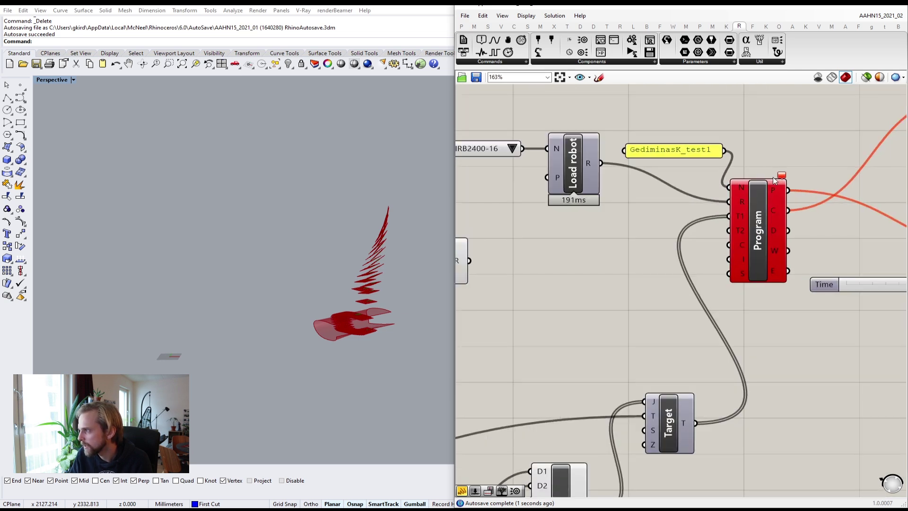
mouse_move(774, 180)
scroll(710, 218, "down", 6)
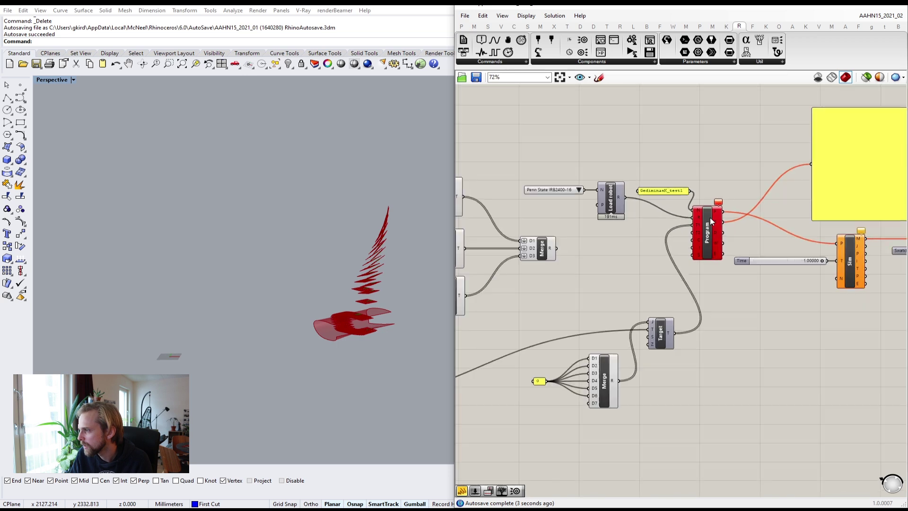
- Examine how the reference Home group processes its merged joint values before Target, and return to the new joint target
right_click_drag(692, 189, 645, 281)
scroll(617, 186, "down", 4)
scroll(643, 197, "up", 4)
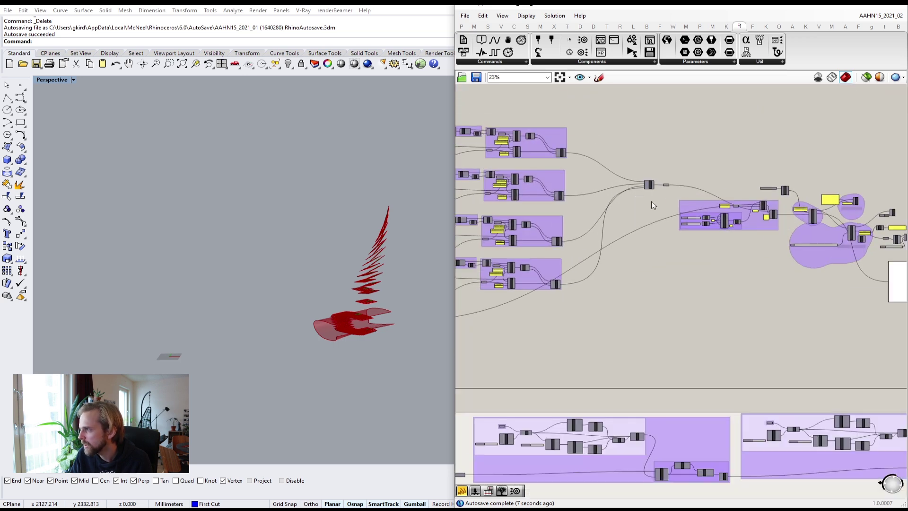
scroll(721, 225, "up", 5)
scroll(724, 232, "up", 1)
right_click_drag(723, 232, 650, 254)
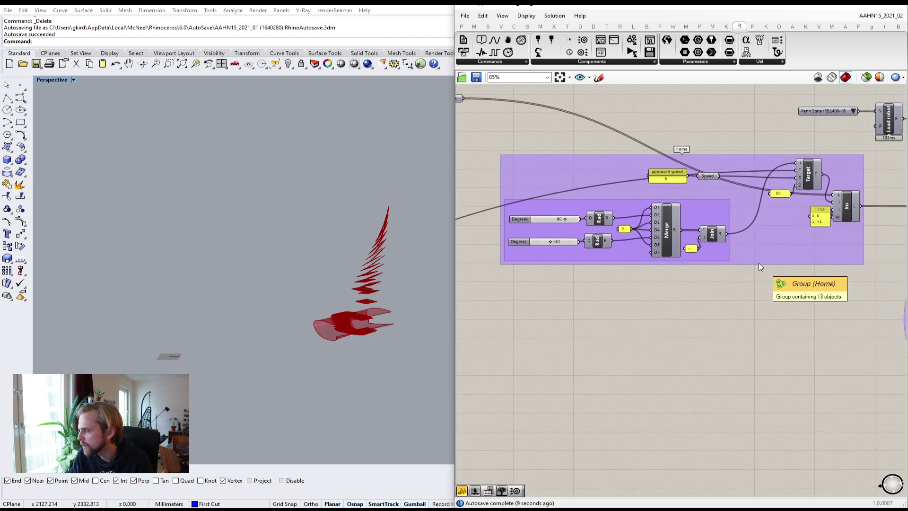
scroll(705, 285, "down", 5)
right_click_drag(681, 383, 694, 169)
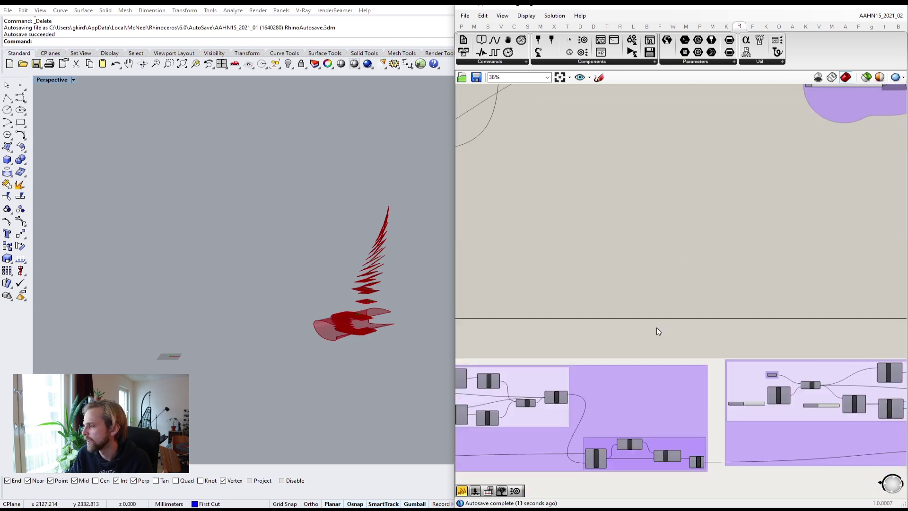
right_click_drag(641, 412, 709, 86)
scroll(585, 310, "up", 3)
right_click_drag(584, 311, 684, 160)
scroll(684, 208, "up", 4)
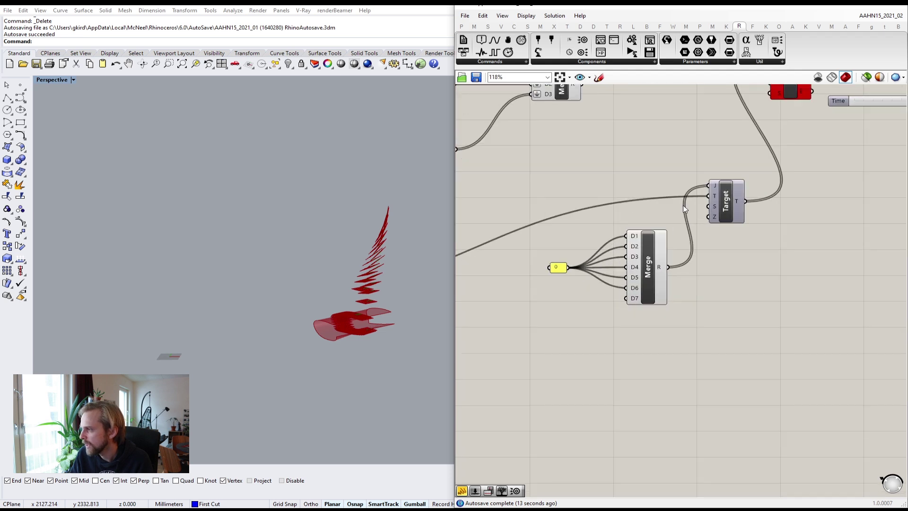
- Add a panel beside the six-value Merge and wire the Merge's R output into it
left_click_drag(709, 186, 663, 178, "ctrl")
left_click(462, 26)
left_click_drag(631, 52, 732, 303)
left_click_drag(670, 268, 687, 301)
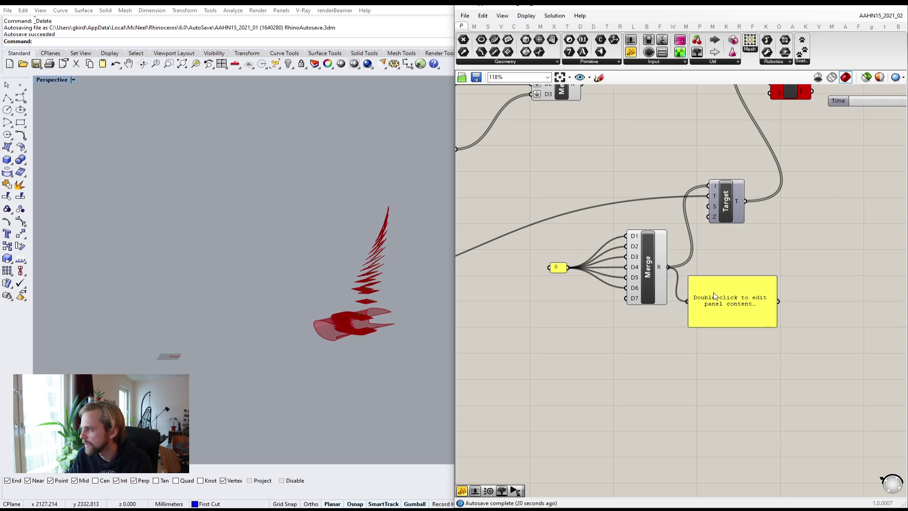
scroll(615, 236, "up", 1)
scroll(615, 236, "up", 1)
left_click_drag(680, 267, 742, 310)
right_click_drag(601, 265, 715, 239)
right_click_drag(669, 288, 660, 233)
- Create a panel containing 0,0,0,0,0,0 below the Merge output panel for comparison
double_click(641, 284)
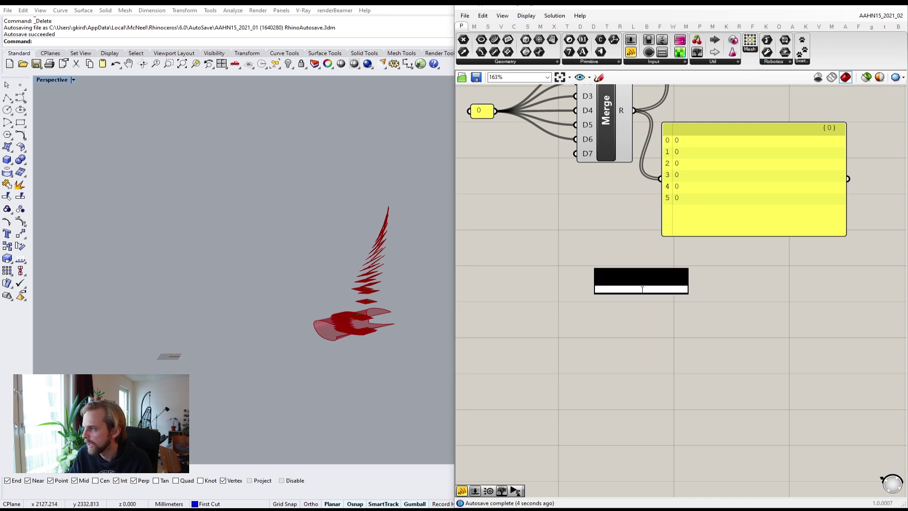
type("//")
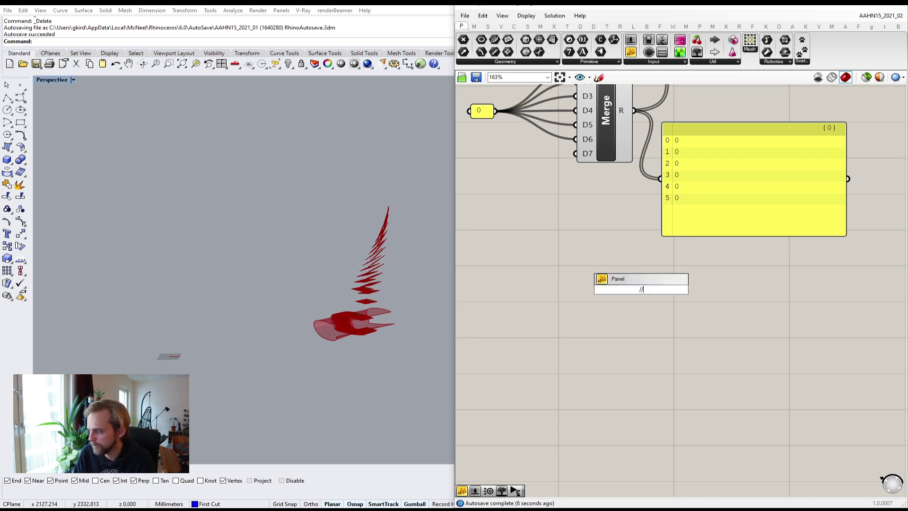
type("0,0,0")
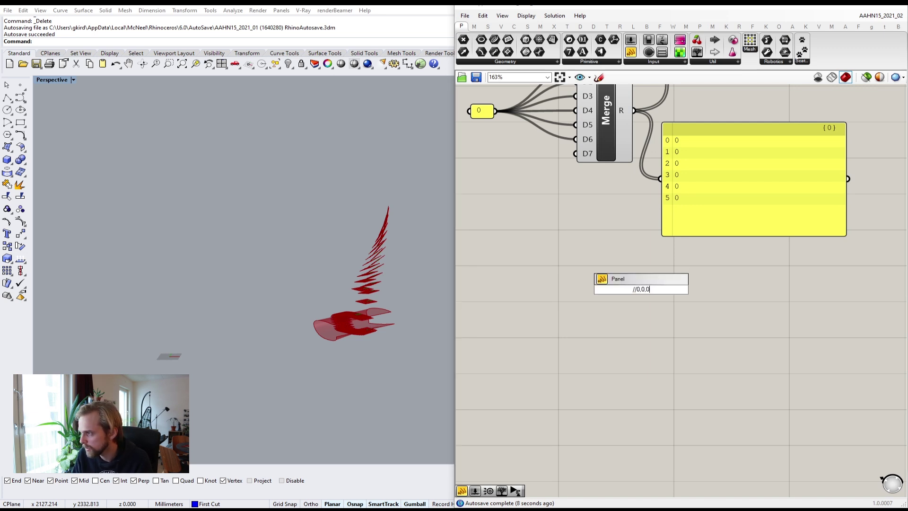
type(",0,0,0")
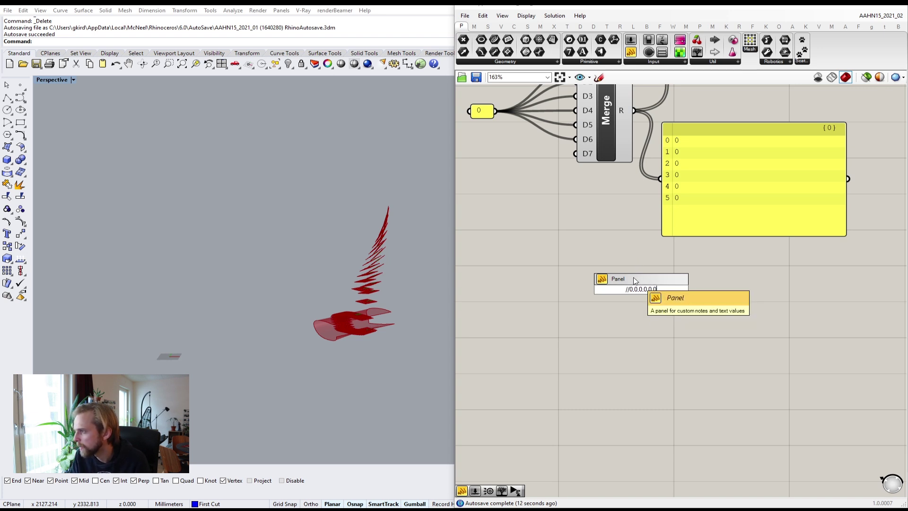
left_click(662, 302)
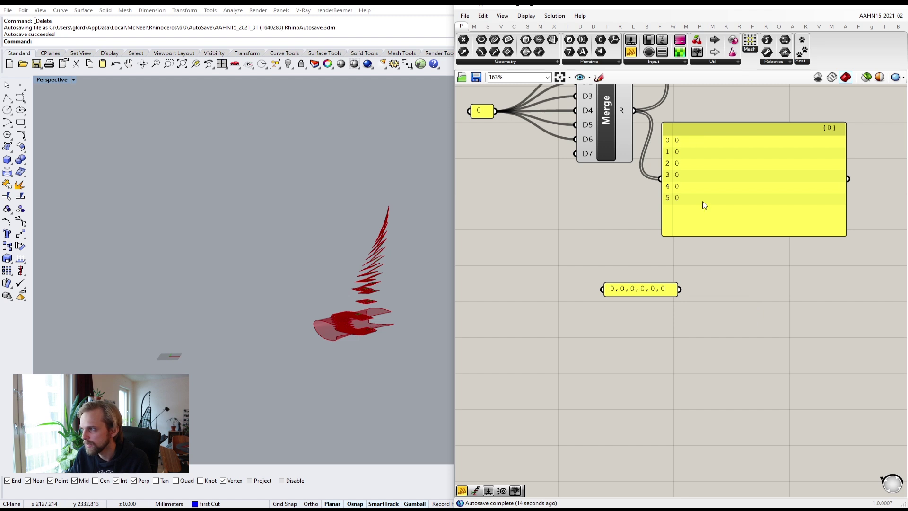
- Spread the Merge output panel away from Merge and shift Merge with its 0 panel back, opening space between them
right_click_drag(634, 219, 505, 301)
left_click_drag(569, 293, 694, 274)
right_click_drag(574, 260, 715, 284)
left_click_drag(628, 308, 483, 200)
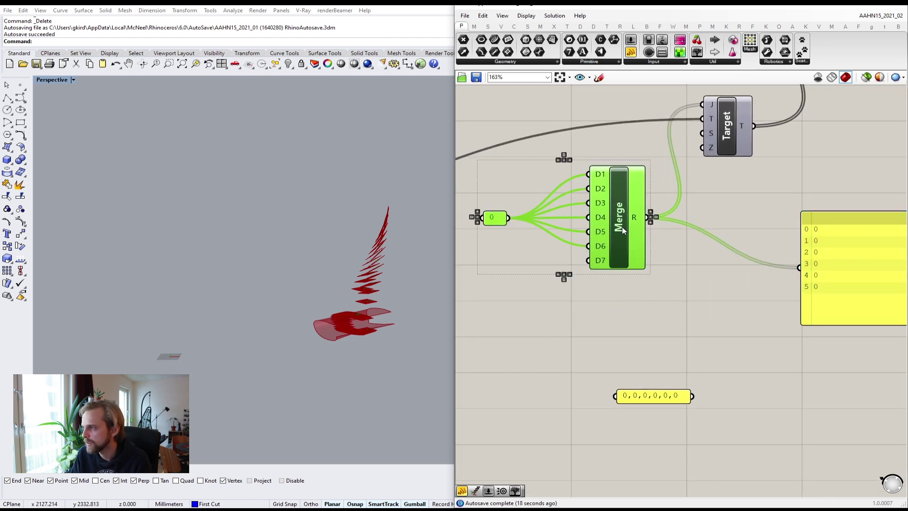
left_click_drag(620, 231, 574, 233)
left_click(671, 302)
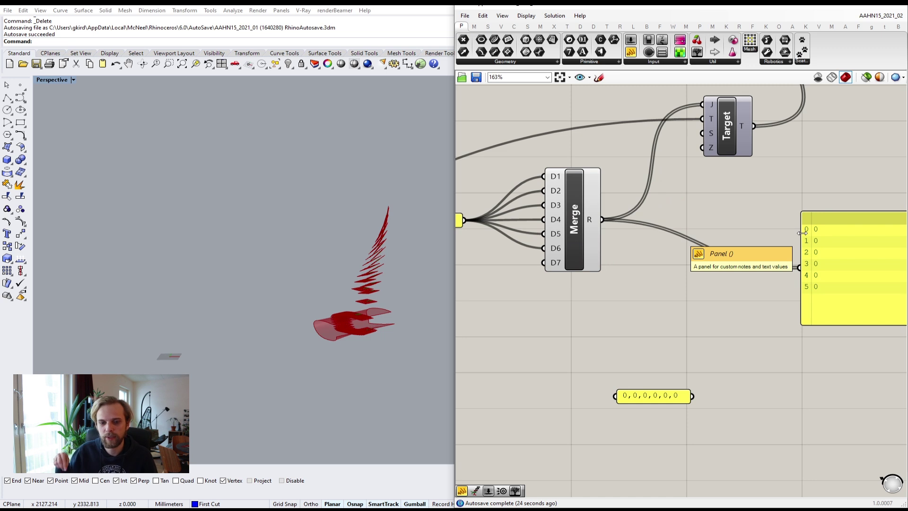
- Add a Text Join component after Merge and wire Merge's R output into its T input
double_click(659, 295)
type("join tex")
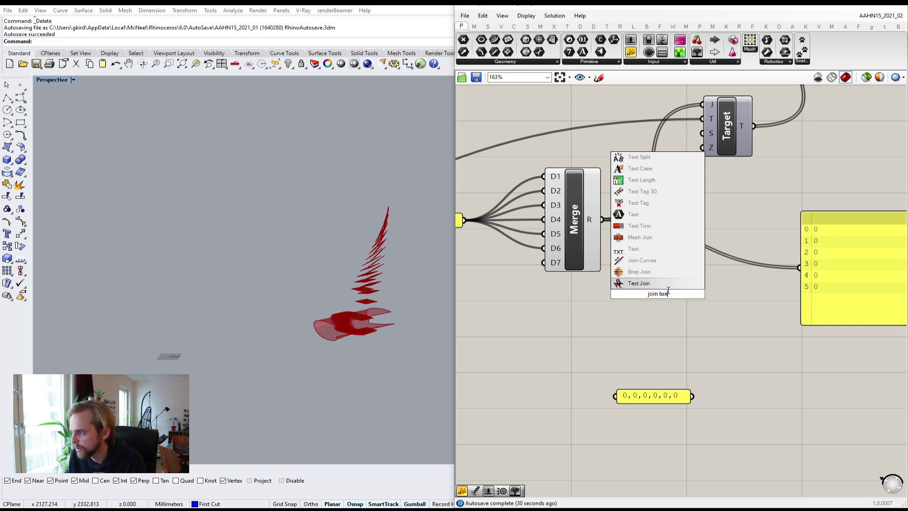
key("Return")
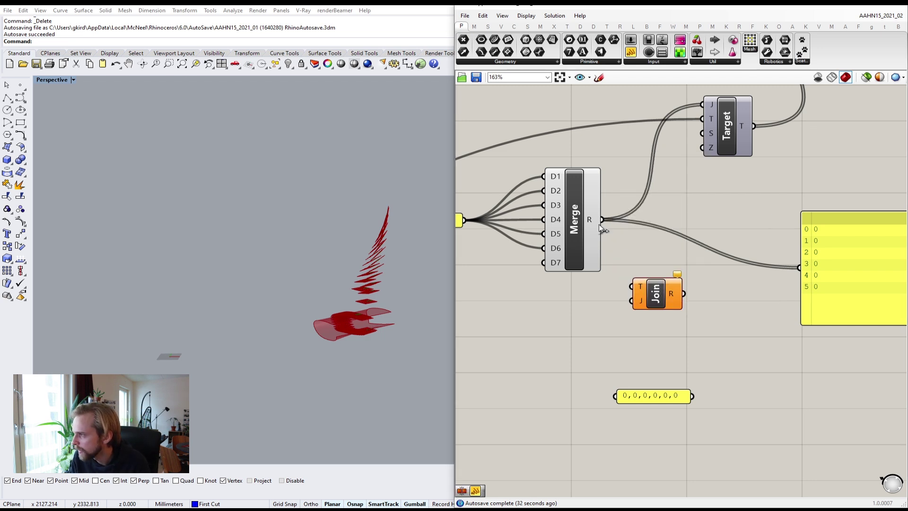
left_click_drag(602, 219, 660, 283)
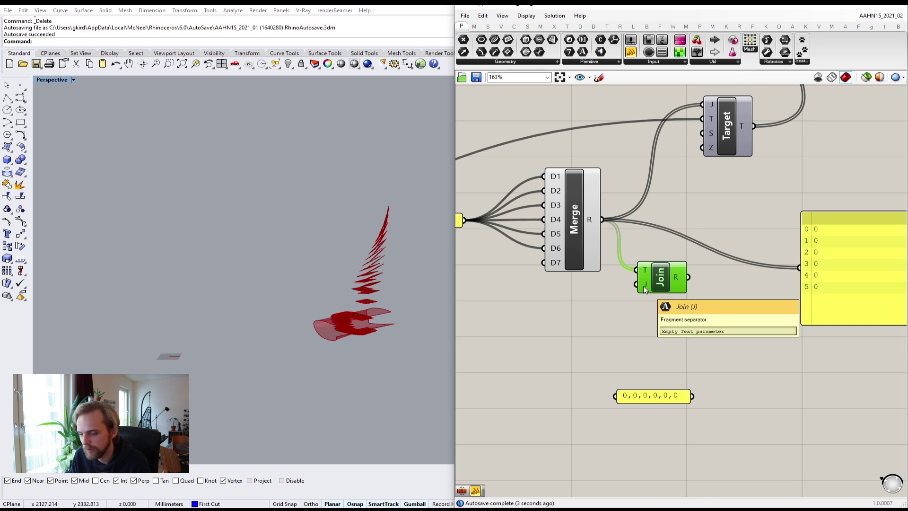
- Create a panel containing a comma and wire it into the Text Join's J separator input
double_click(598, 292)
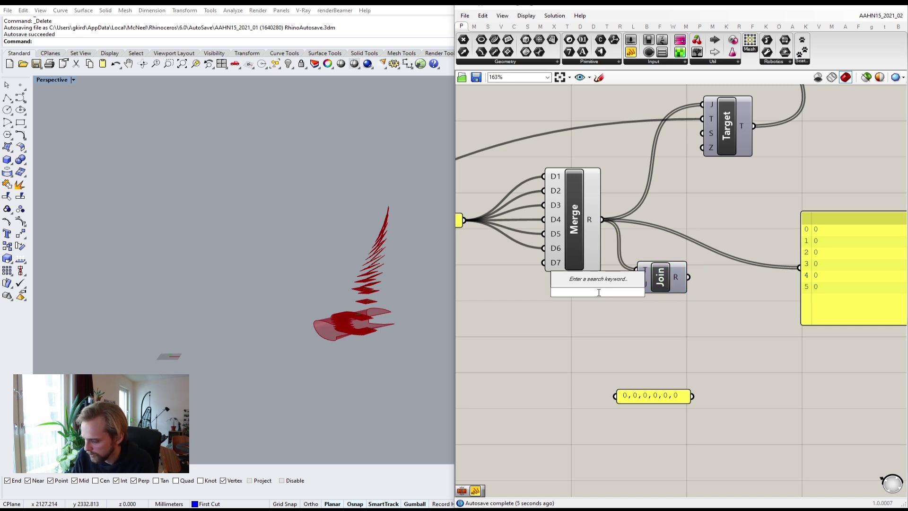
type("//")
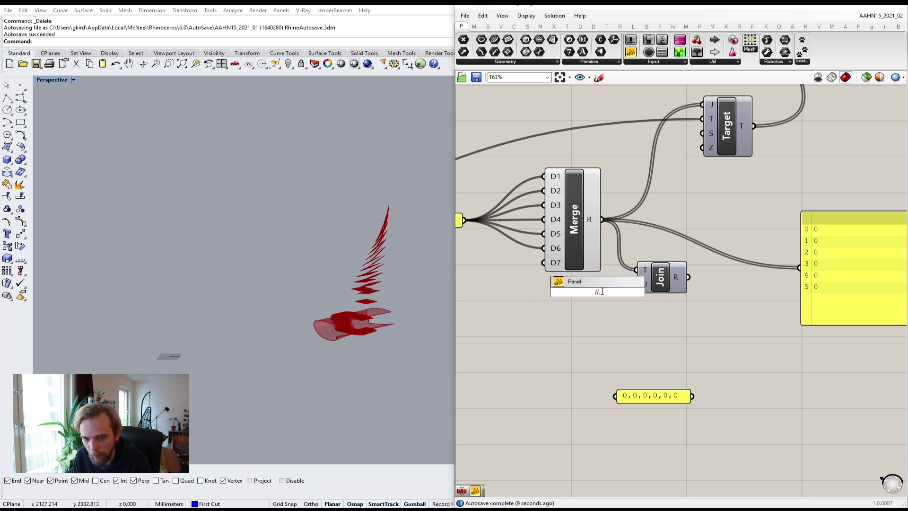
key("Return")
scroll(615, 297, "up", 2)
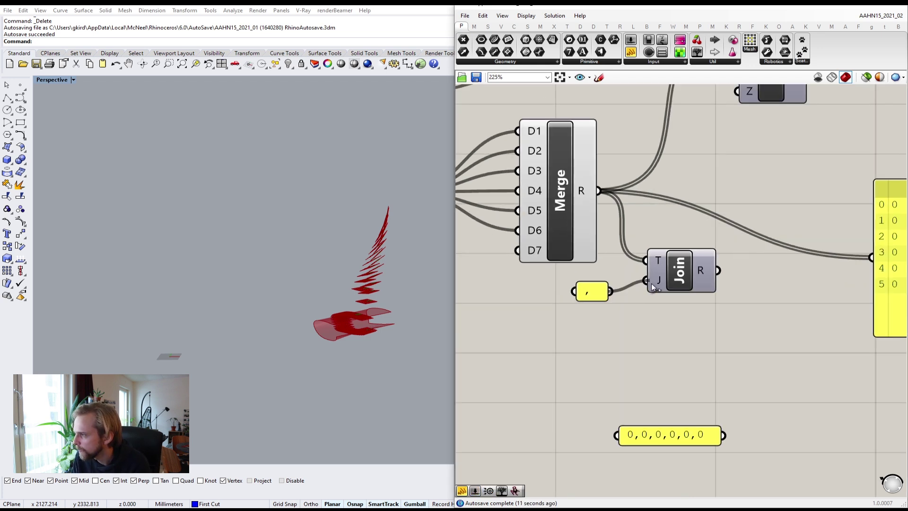
- Wire the Text Join's R output into the large output panel and move that panel closer to Join
right_click_drag(732, 248, 625, 262)
scroll(653, 312, "down", 1)
left_click_drag(614, 276, 631, 275)
left_click_drag(758, 268, 752, 267)
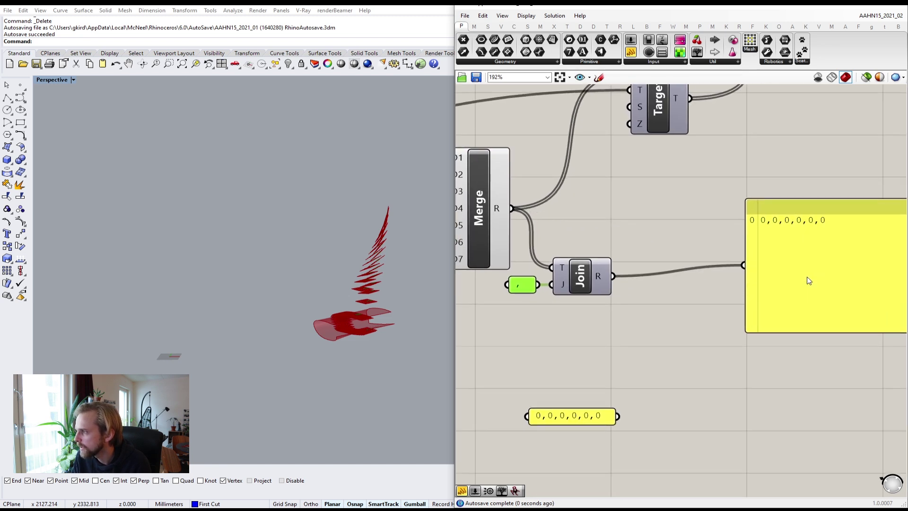
left_click_drag(809, 279, 714, 285)
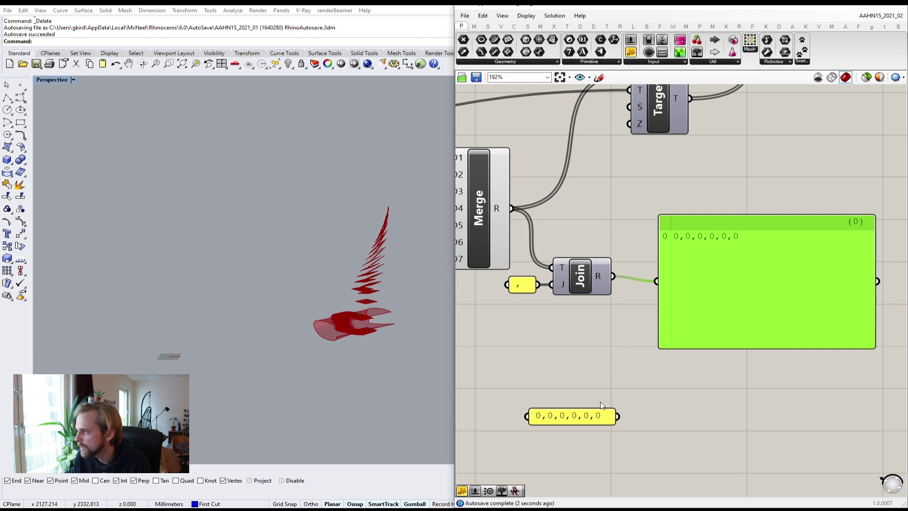
- Delete the 0,0,0,0,0,0 comparison panel and the large panel showing the Join output
left_click(610, 416)
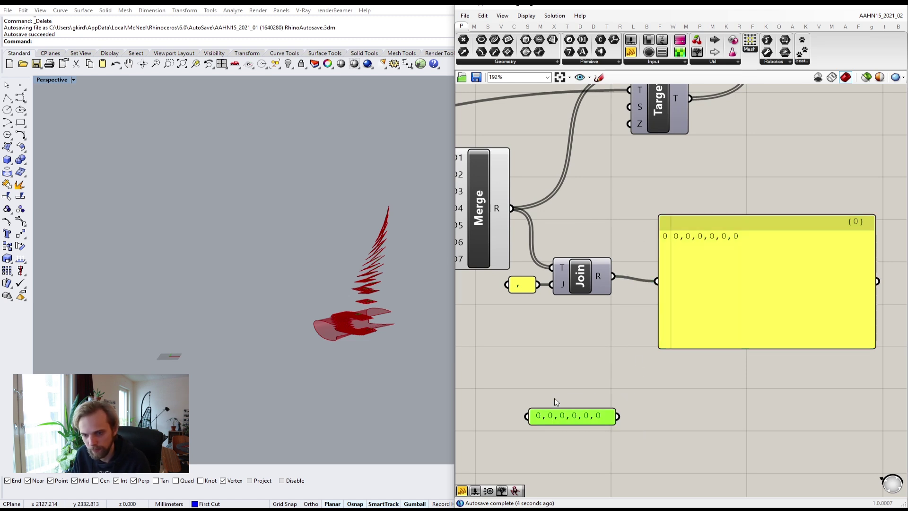
left_click(719, 310)
key("Delete")
right_click_drag(664, 265, 688, 345)
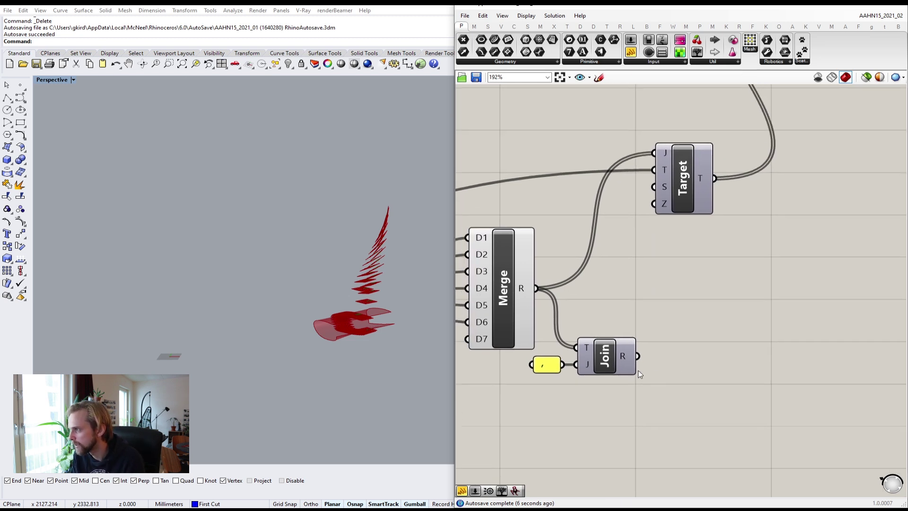
- Wire the Text Join's R output into the Target's J input and move Join with its comma panel up beside Merge
left_click_drag(643, 355, 658, 153)
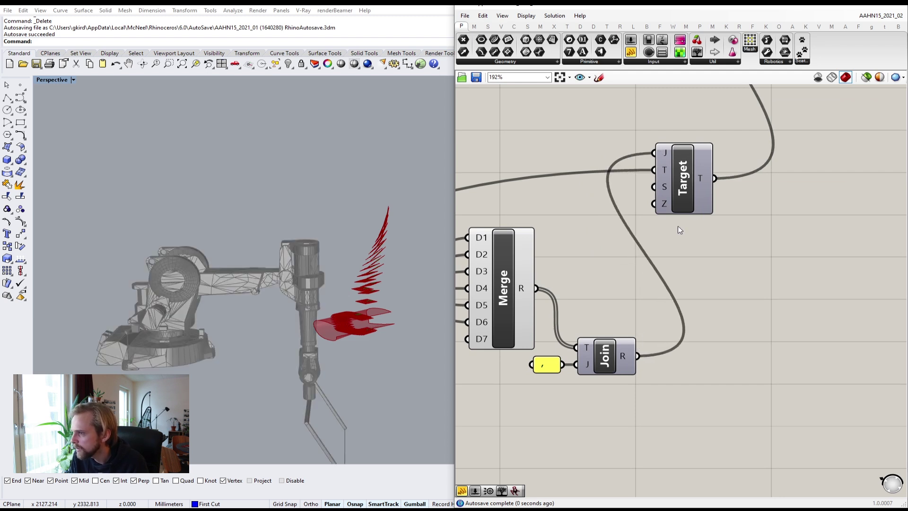
right_click_drag(224, 259, 314, 244)
right_click_drag(579, 371, 590, 347)
left_click_drag(660, 406, 536, 347)
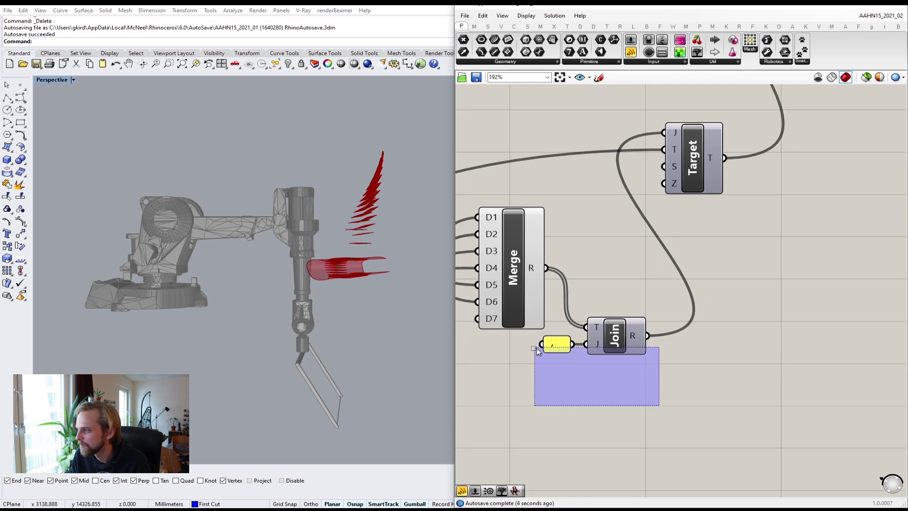
left_click_drag(627, 341, 645, 285)
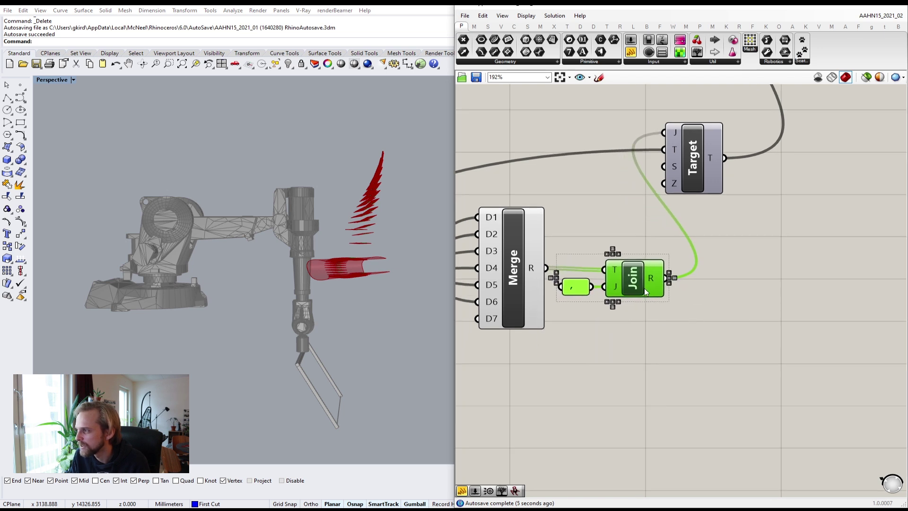
left_click(740, 234)
right_click_drag(320, 263, 341, 255)
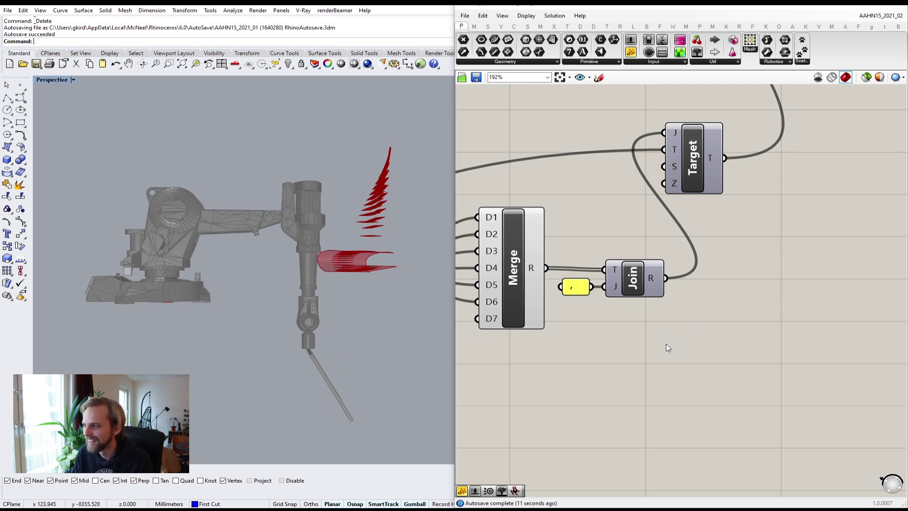
- Move the 0 panel, Merge, comma panel and Join together slightly away from the Target
scroll(668, 348, "down", 2)
right_click_drag(648, 339, 758, 311)
left_click_drag(772, 324, 522, 258)
left_click_drag(756, 277, 714, 289)
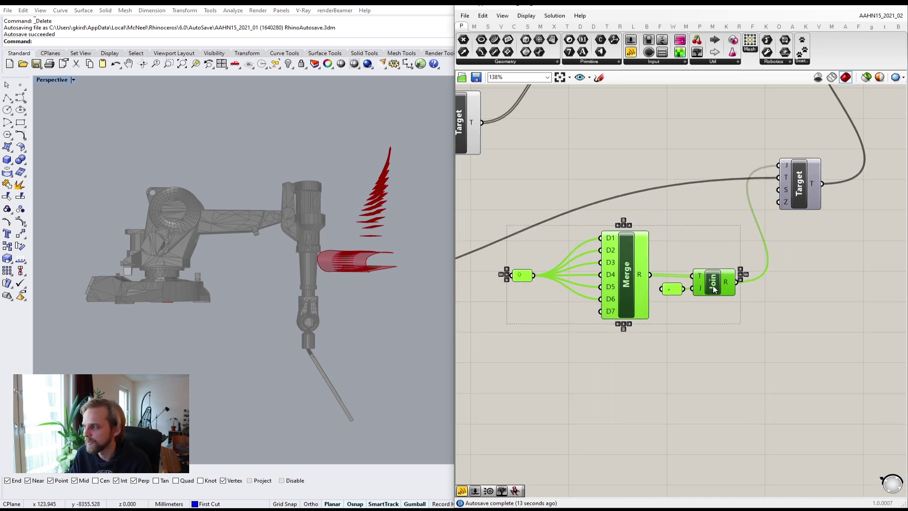
left_click(713, 238)
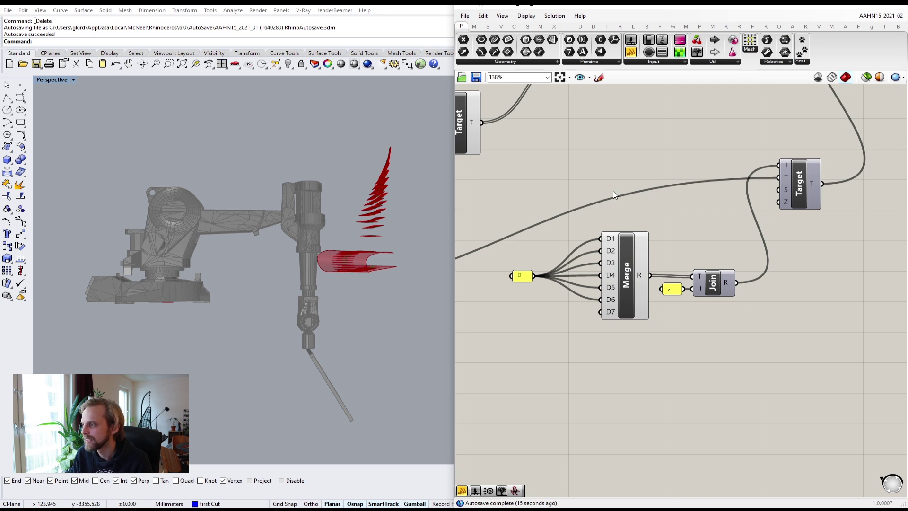
- Move the 0 panel down and away from Merge, and remove Merge's unused D7 input
scroll(544, 243, "up", 2)
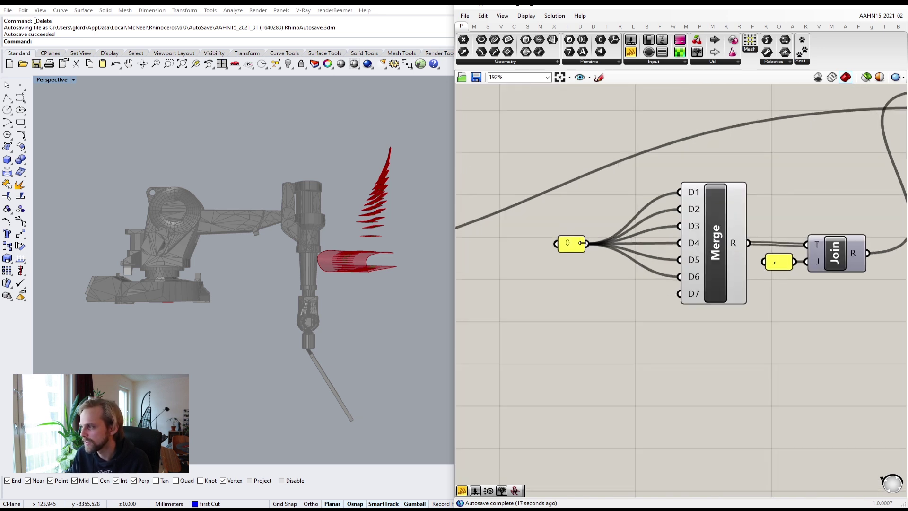
left_click_drag(573, 248, 546, 270)
scroll(705, 295, "up", 5)
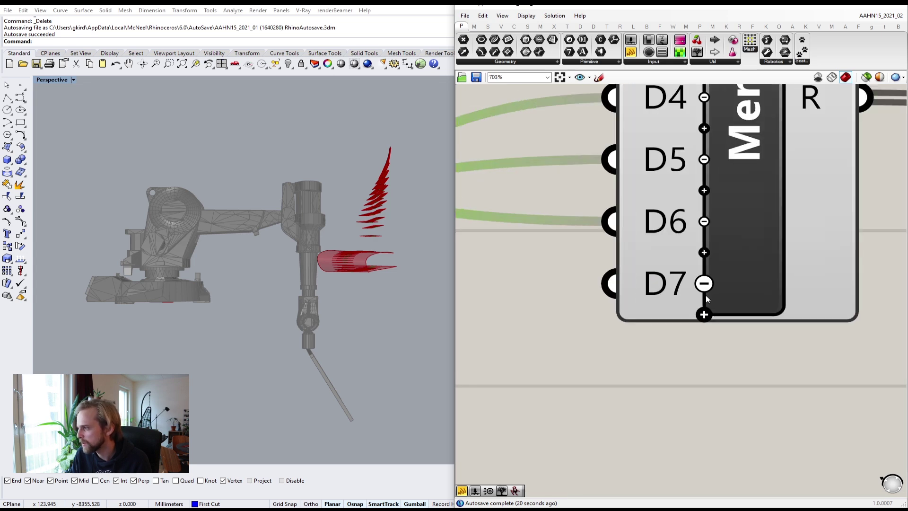
left_click(704, 284)
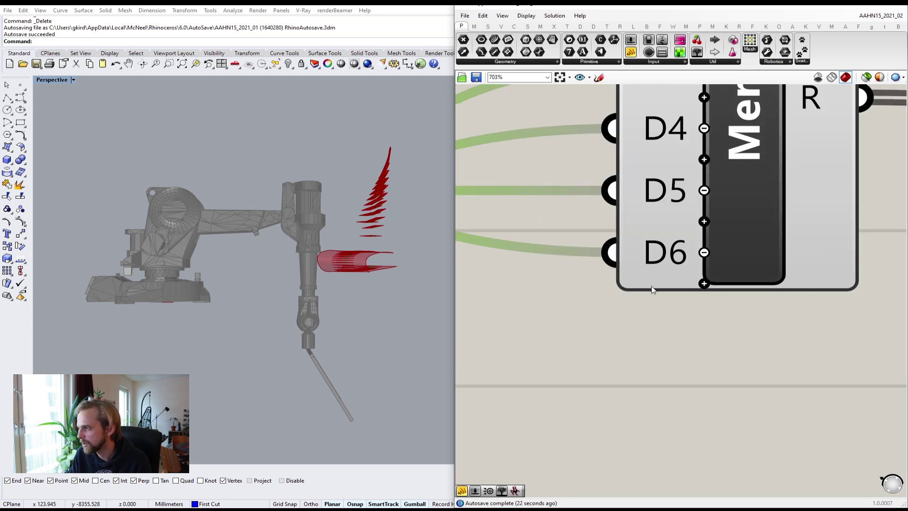
scroll(625, 222, "down", 4)
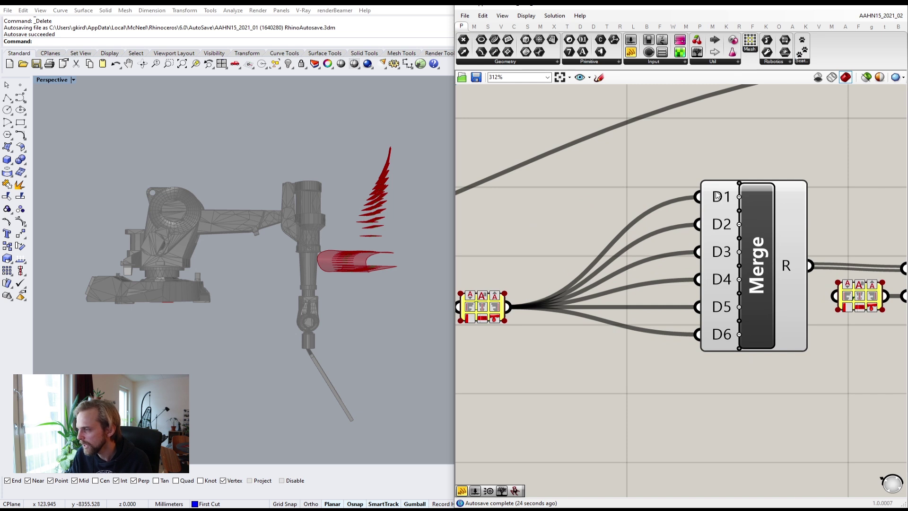
- Create a number slider ranging from -180 to 180, place it level with Merge's D1 input and wire it in
right_click_drag(589, 209, 663, 267)
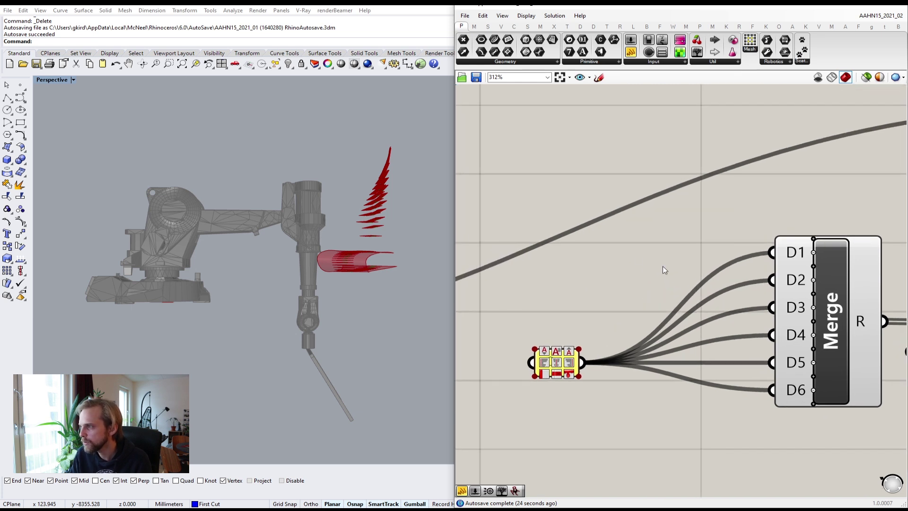
double_click(544, 161)
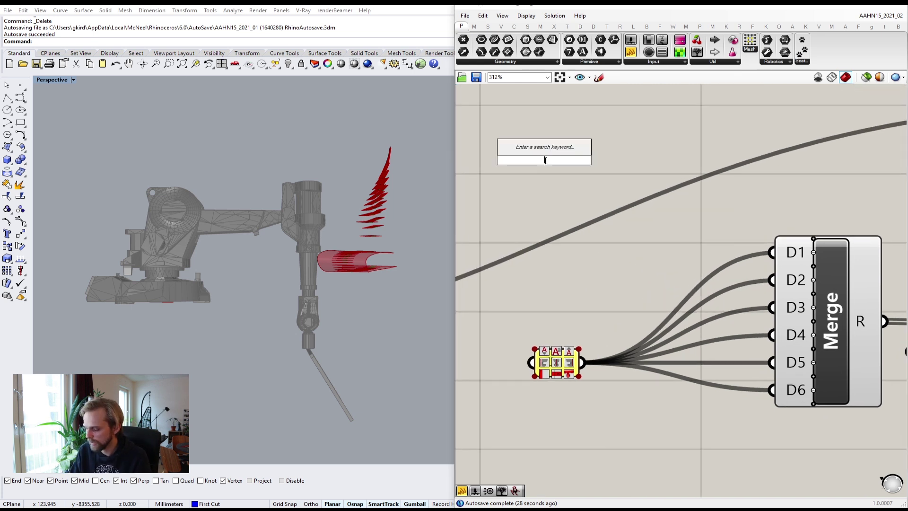
type("-1")
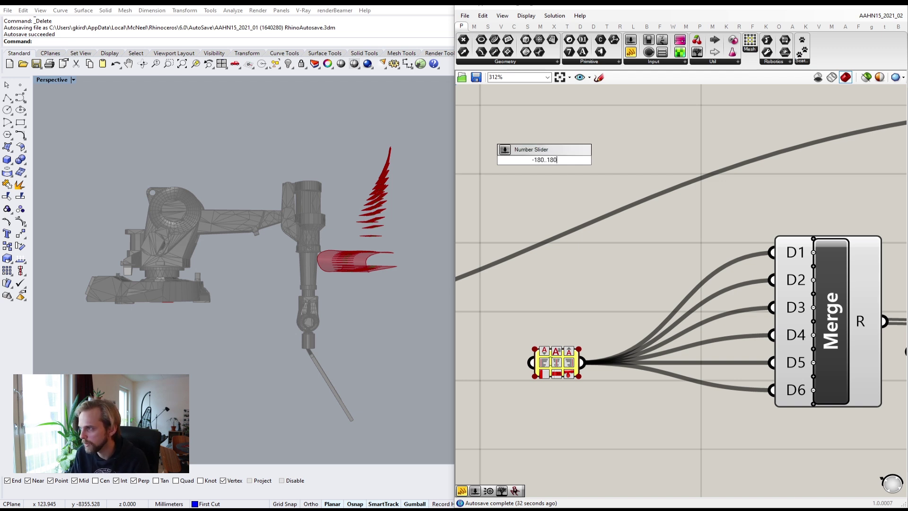
type("80..180")
key("Return")
left_click_drag(586, 167, 568, 257)
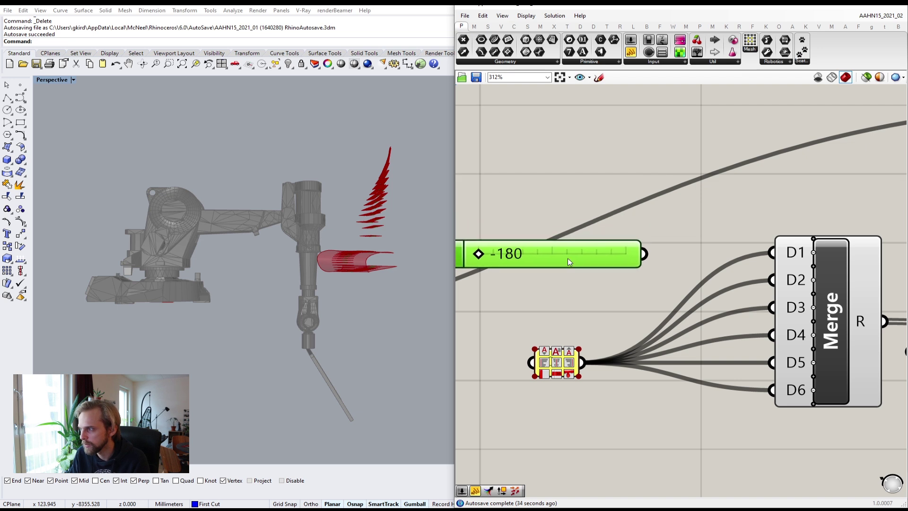
left_click_drag(654, 252, 772, 253)
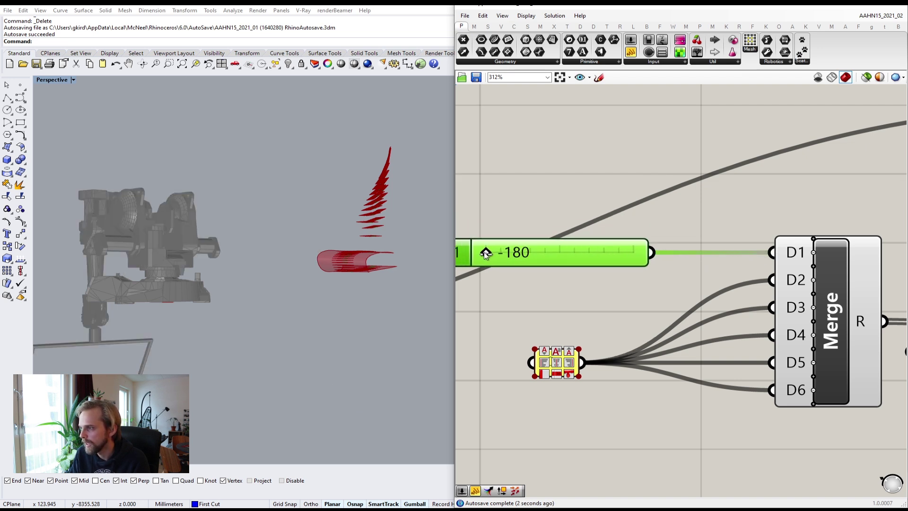
left_click_drag(485, 254, 467, 269)
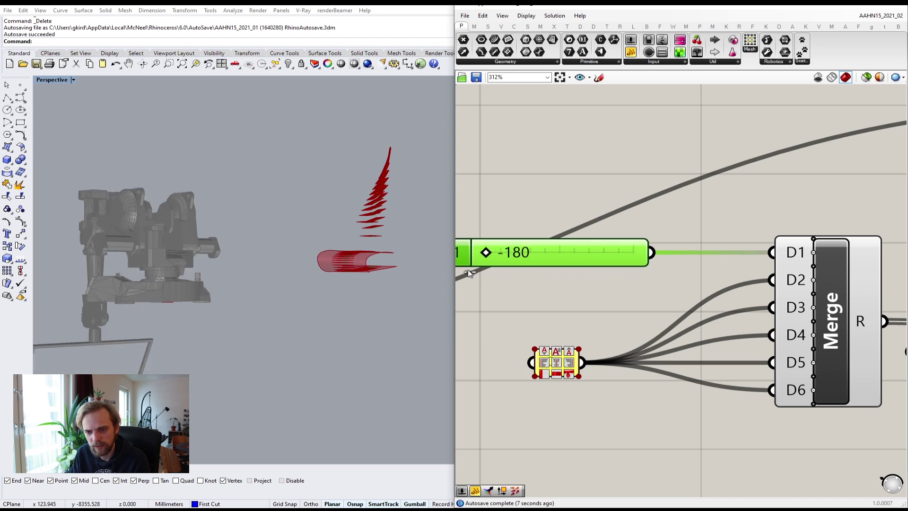
left_click(522, 194)
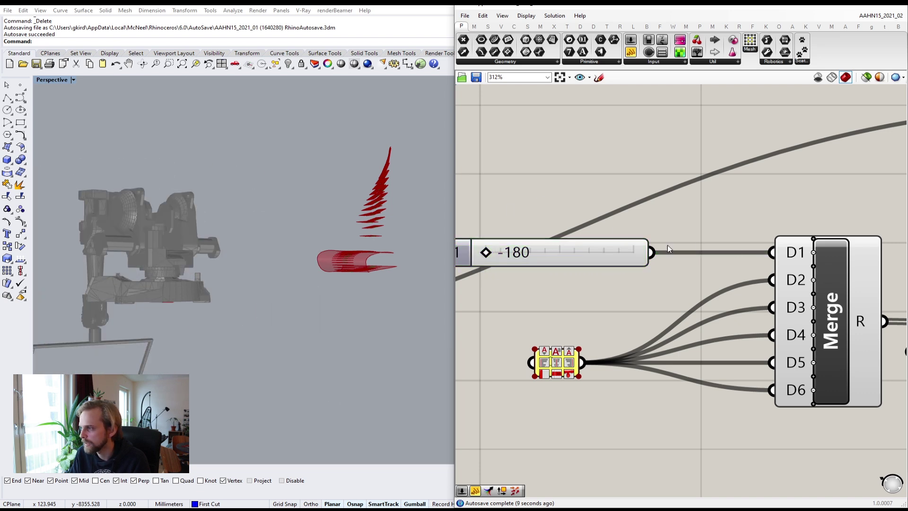
- Check which angle unit the Target's J input expects for its joint rotations
scroll(668, 245, "down", 4)
mouse_move(768, 210)
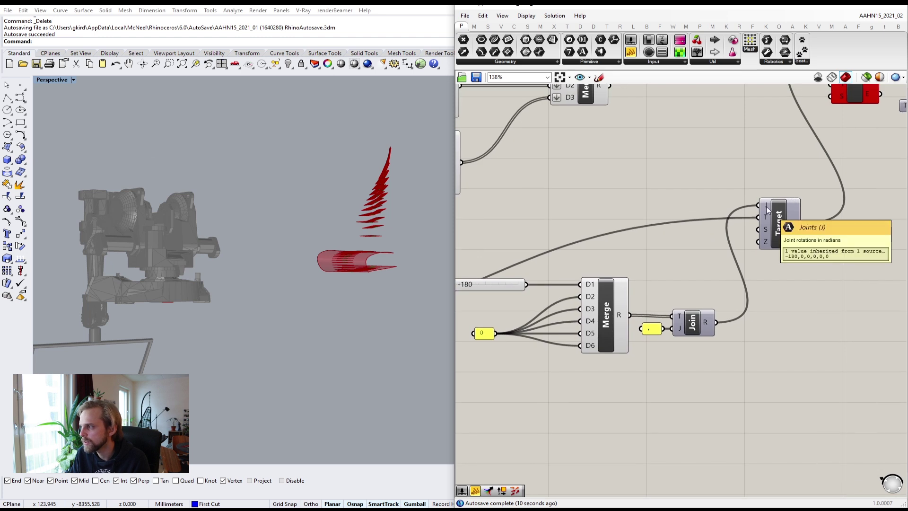
scroll(767, 210, "up", 3)
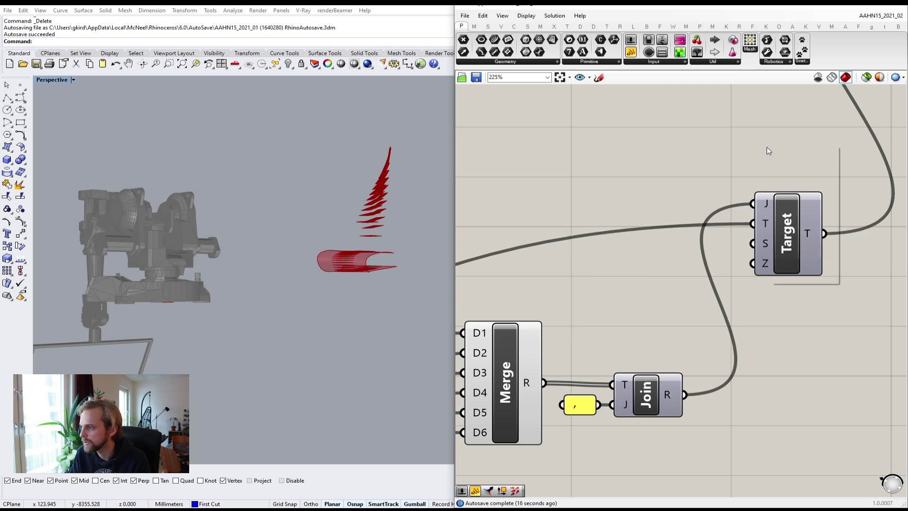
scroll(708, 184, "down", 3)
scroll(582, 227, "up", 3)
left_click(561, 228)
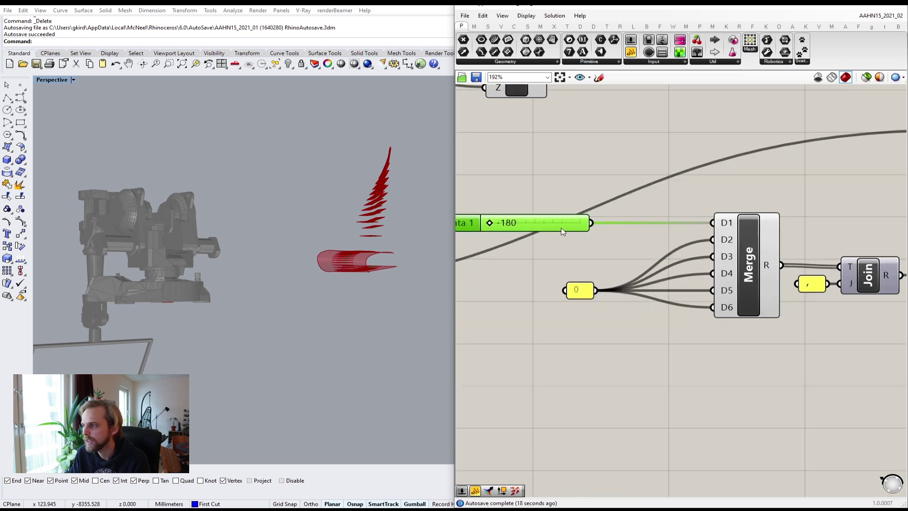
left_click(560, 164)
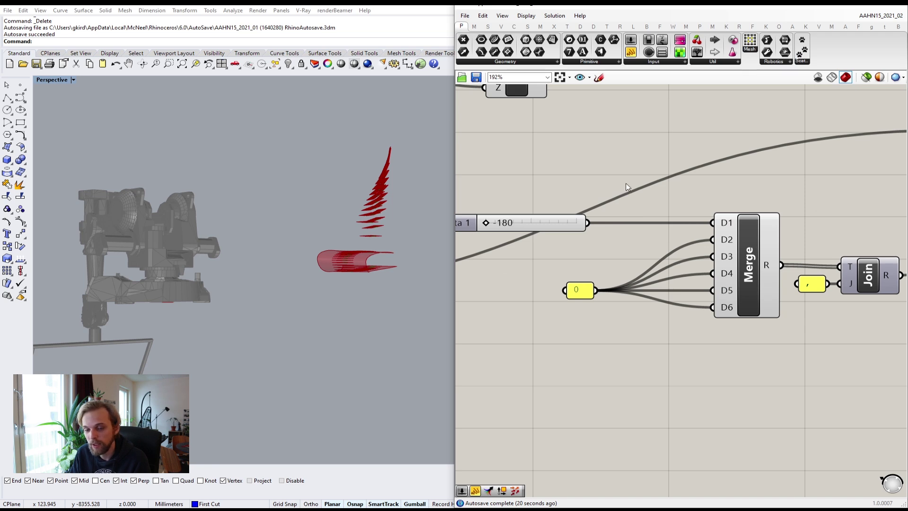
- Move the -180 to 180 slider slightly farther from Merge's D1 input to make room between them
scroll(614, 144, "up", 2)
scroll(557, 193, "down", 1)
right_click_drag(547, 158, 696, 189)
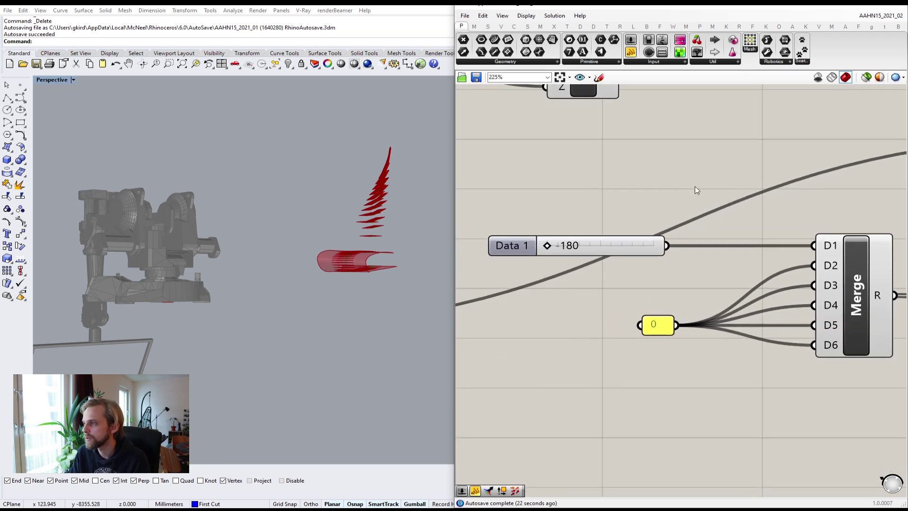
left_click_drag(598, 249, 569, 243)
right_click_drag(639, 185, 559, 215)
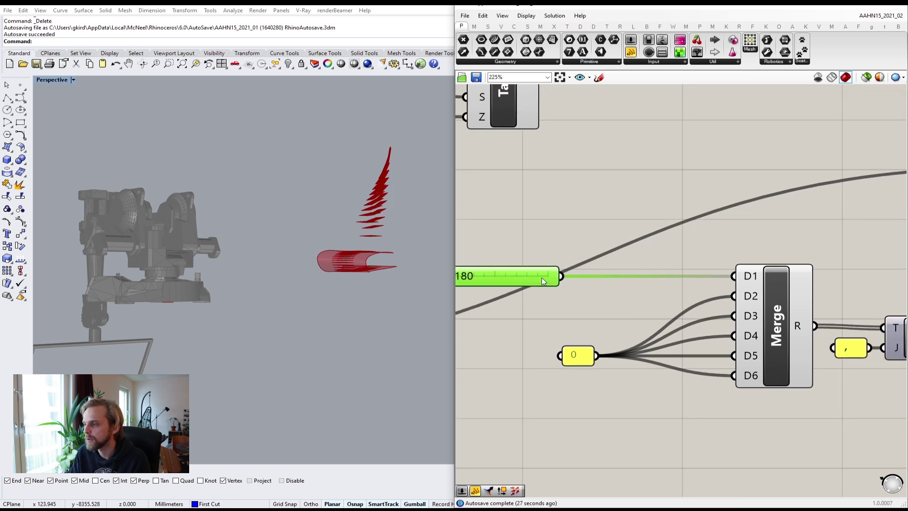
- Add a Radians component between the slider and Merge's D1, wire it through, and align it with them
double_click(631, 187)
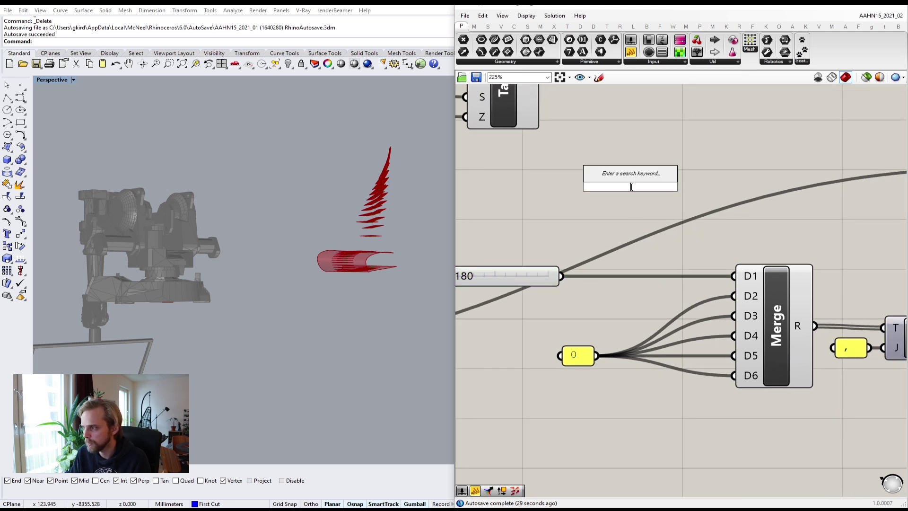
type("radians")
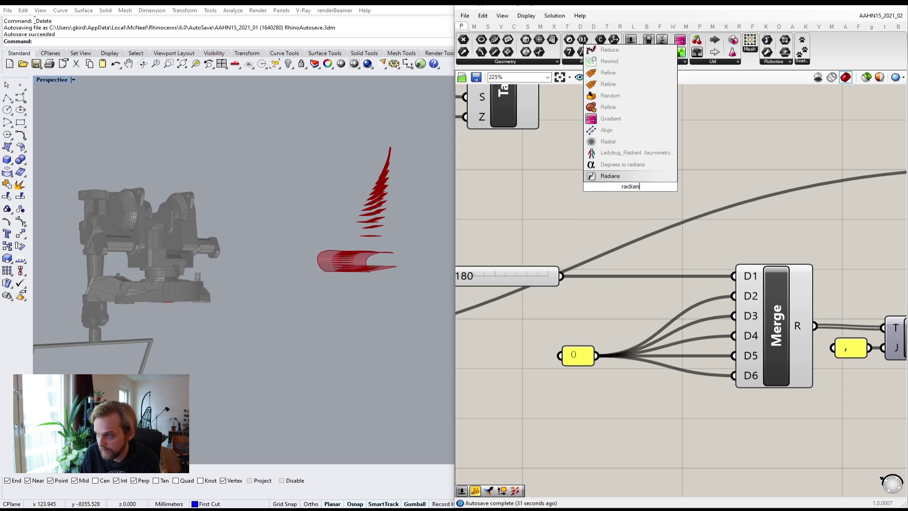
left_click(621, 179)
left_click_drag(620, 177, 641, 260)
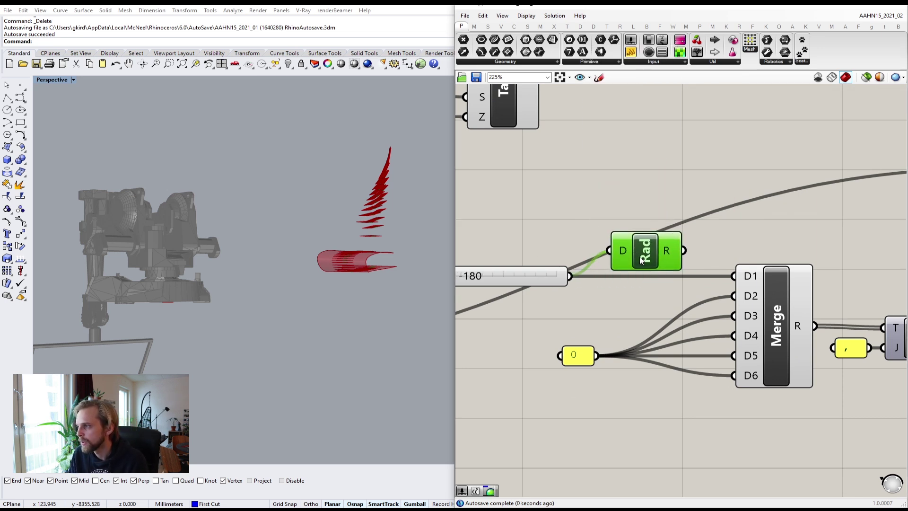
left_click_drag(731, 275, 733, 276)
left_click_drag(645, 257, 649, 281)
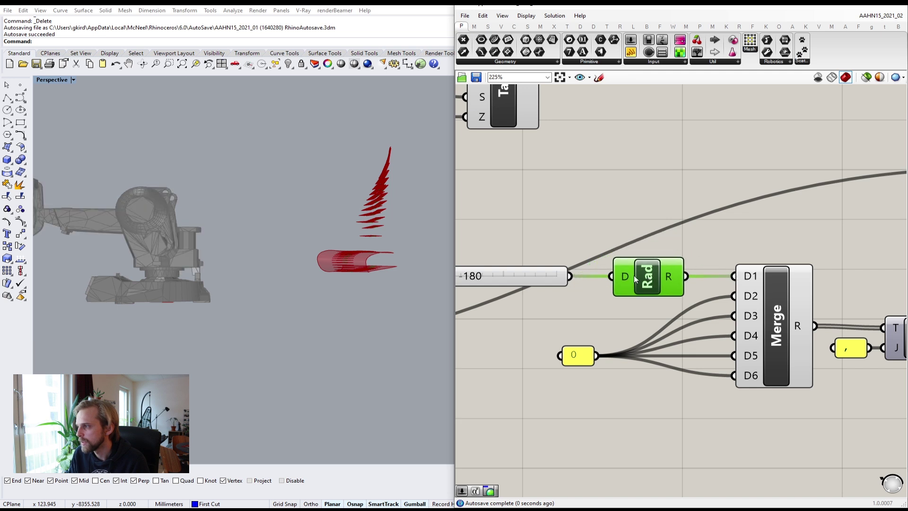
- Set the degrees slider feeding D1 to -9 to test the rotation of the robot's first joint
right_click_drag(476, 288, 571, 248)
right_click_drag(278, 229, 449, 239)
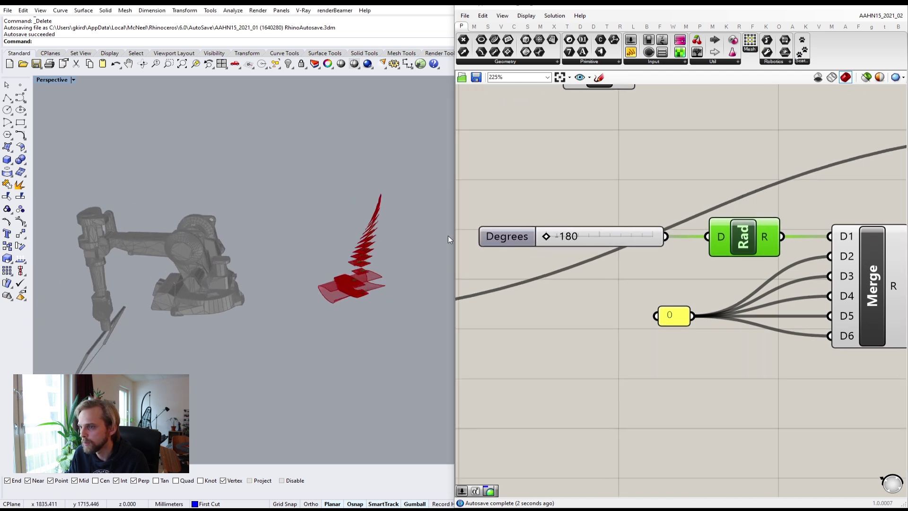
left_click_drag(546, 239, 596, 248)
- Move the degrees slider and its Radians component together farther away from Merge
right_click_drag(650, 252, 582, 234)
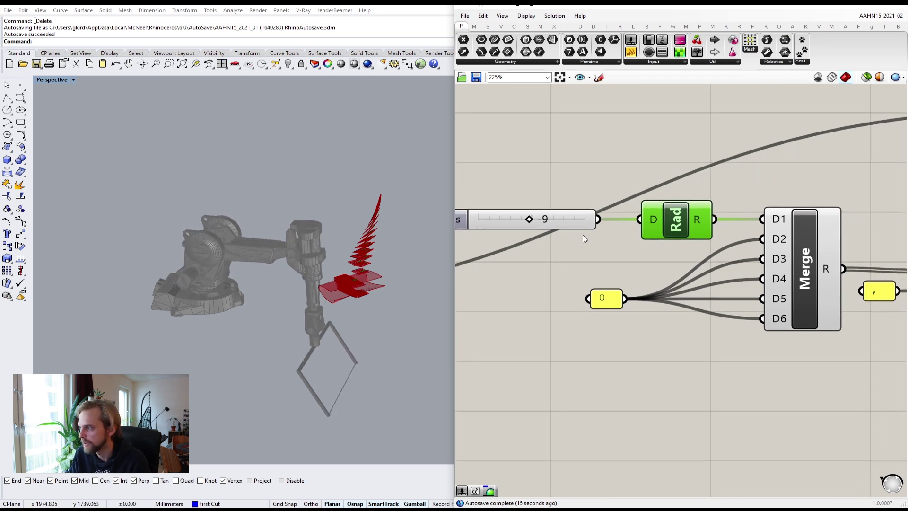
left_click_drag(681, 250, 552, 215)
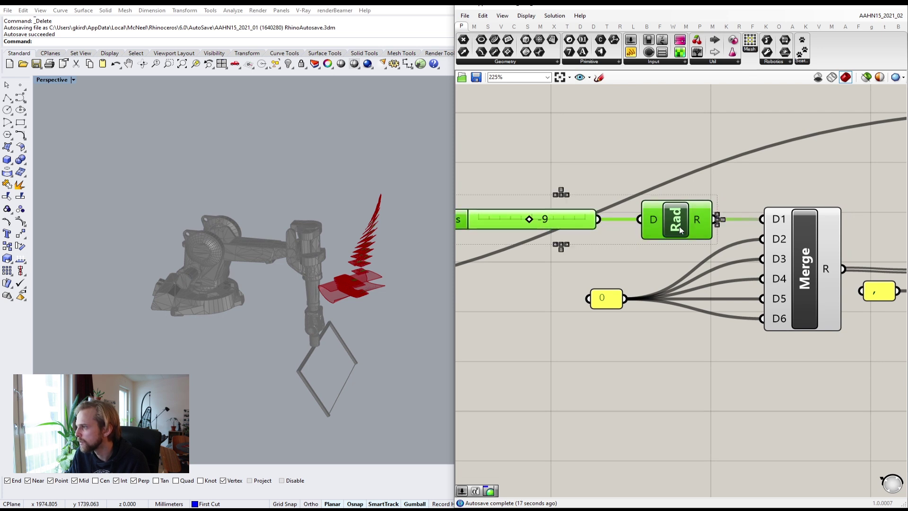
left_click_drag(679, 227, 586, 225)
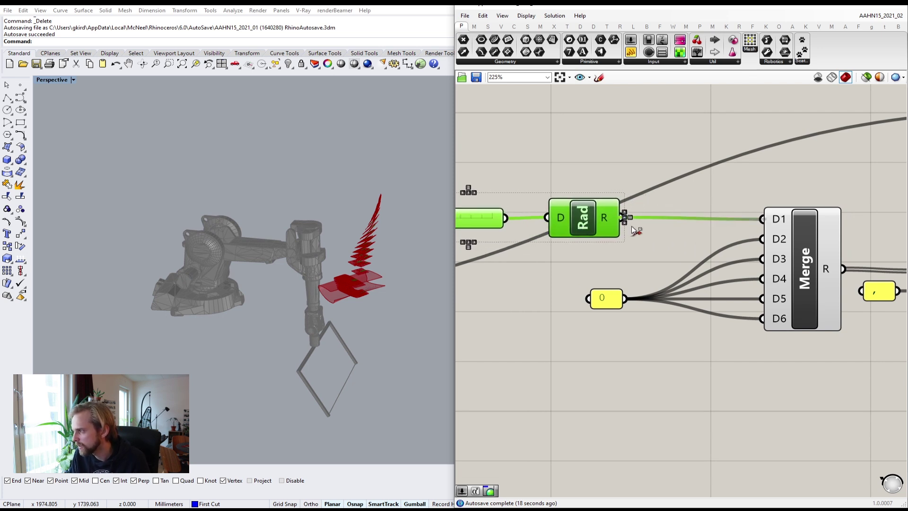
- Connect the 0 panel to Merge's D1 and rewire the Radians output into D2
left_click(654, 215)
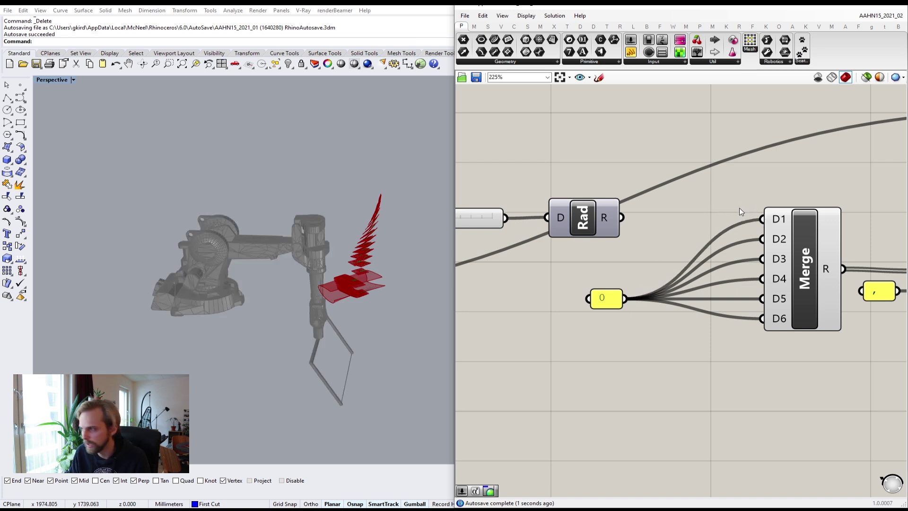
right_click_drag(642, 197, 688, 194)
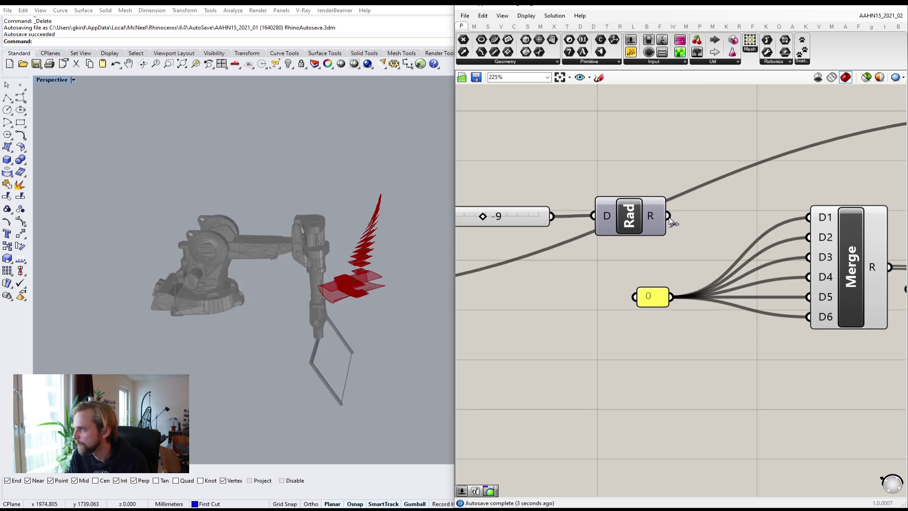
left_click_drag(662, 218, 807, 237)
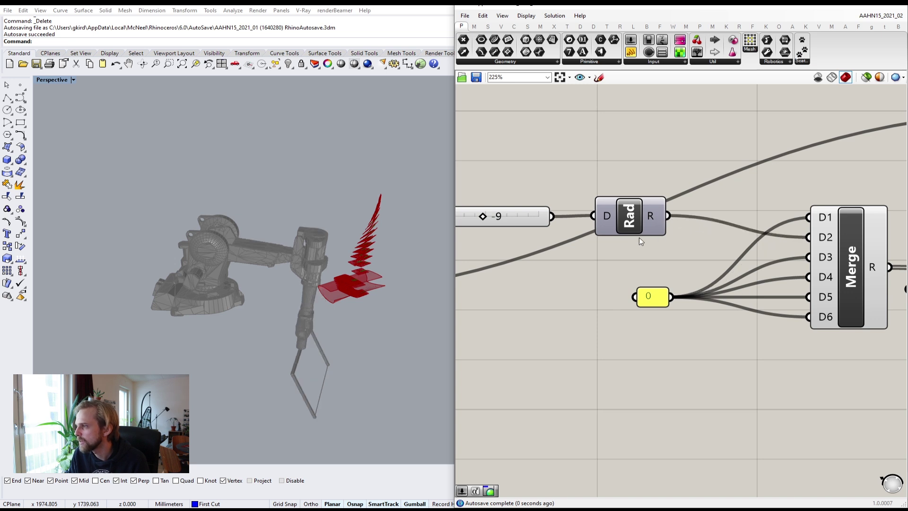
- Set the degrees slider feeding Merge's D2 input to 90
right_click_drag(632, 246, 683, 232)
left_click_drag(538, 204, 564, 212)
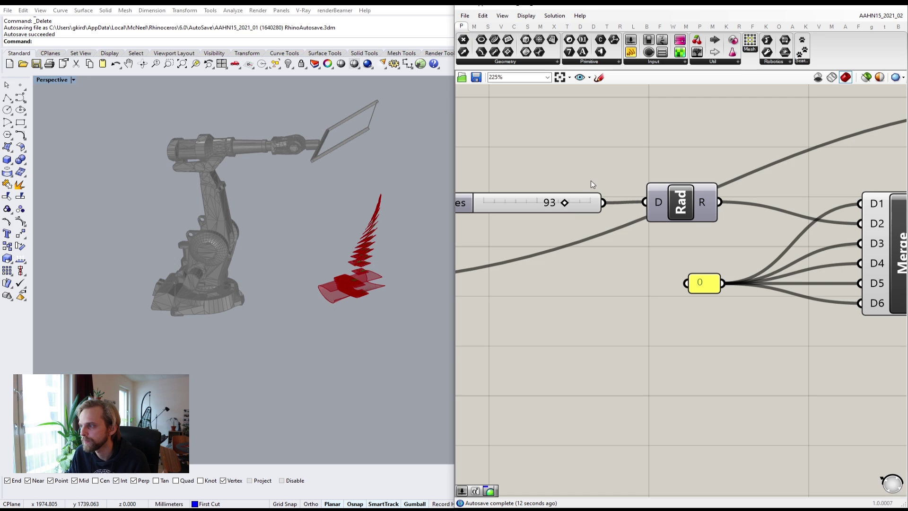
scroll(592, 177, "down", 5)
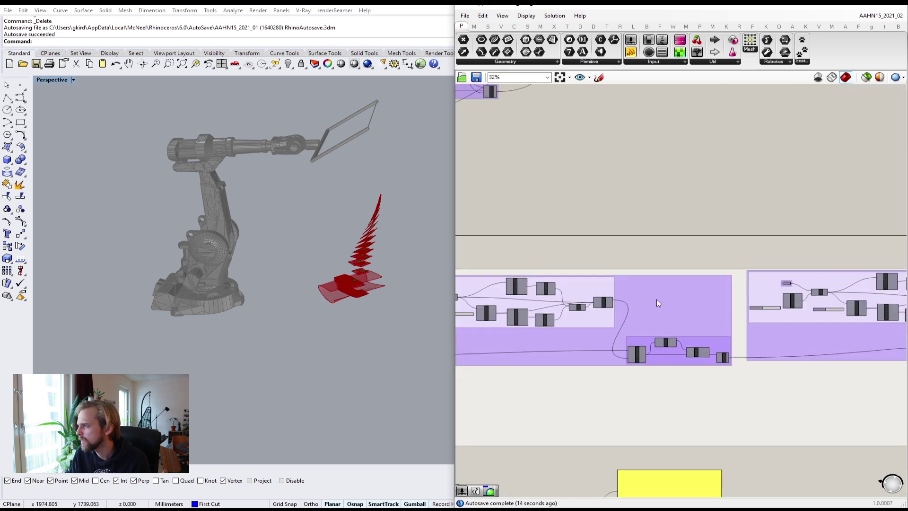
scroll(657, 299, "down", 2)
scroll(656, 159, "up", 3)
scroll(640, 171, "up", 3)
scroll(583, 193, "down", 3)
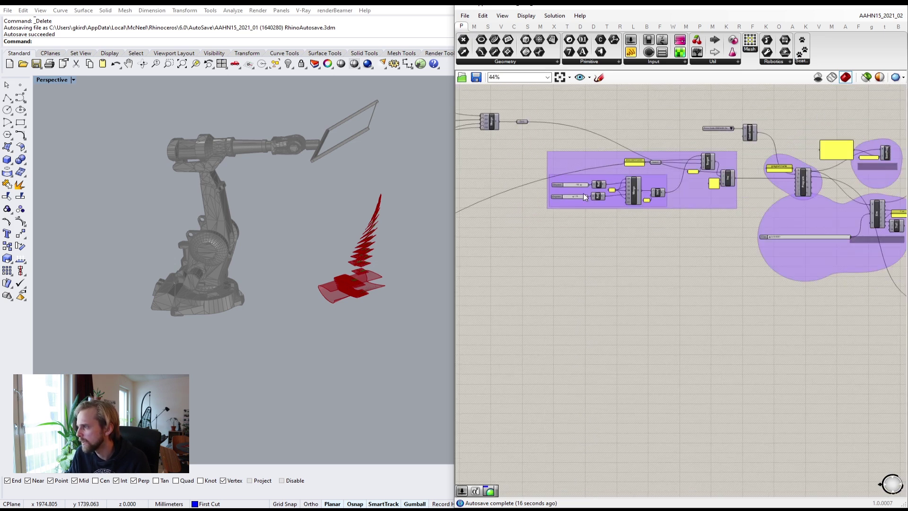
scroll(583, 193, "up", 8)
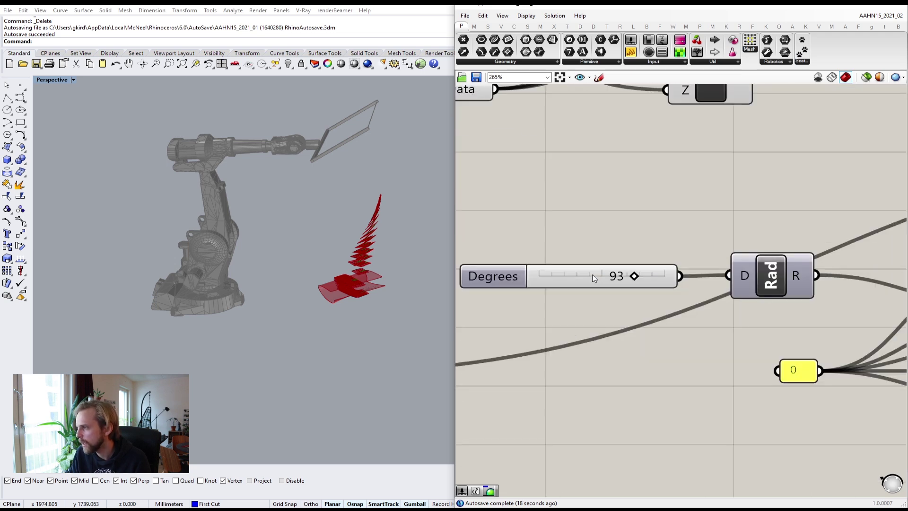
double_click(591, 275)
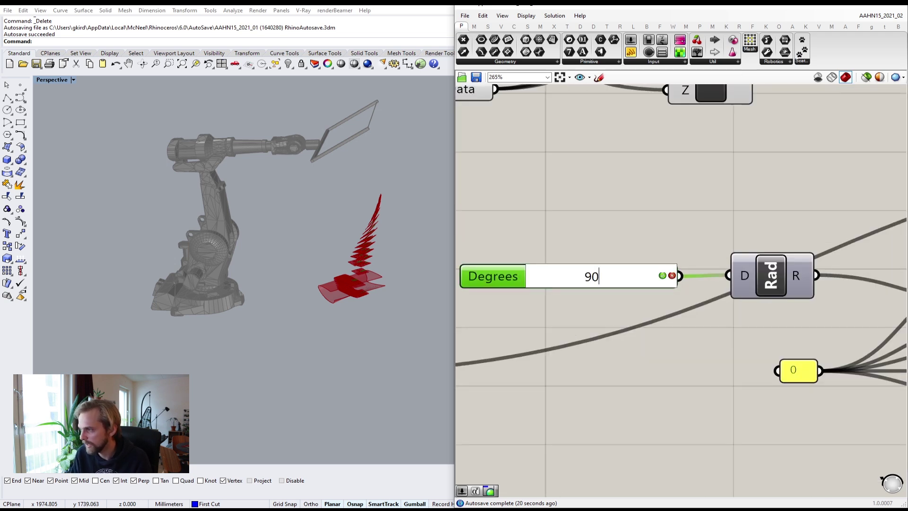
key("Return")
left_click(622, 241)
- Move the degrees slider and Radians component together so they sit level with Merge's D2 input
scroll(694, 248, "down", 2)
right_click_drag(693, 248, 645, 216)
right_click_drag(750, 268, 690, 250)
left_click_drag(641, 252, 557, 211)
left_click_drag(640, 223, 659, 243)
left_click(693, 201)
right_click_drag(709, 247, 726, 223)
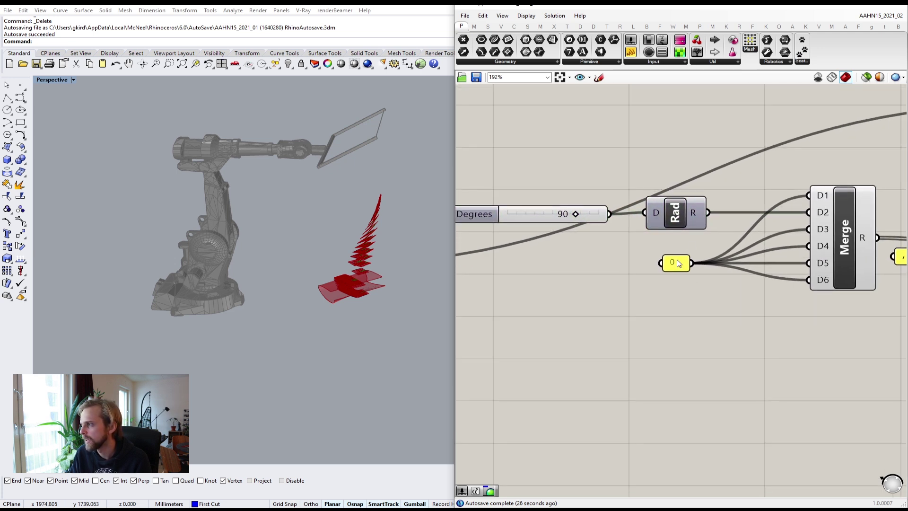
- Duplicate the slider and Radians pair below the original, clearing the 0 panel out of the way, and wire the copy into Merge's D3
left_click_drag(678, 263, 690, 311)
left_click_drag(664, 237, 575, 201)
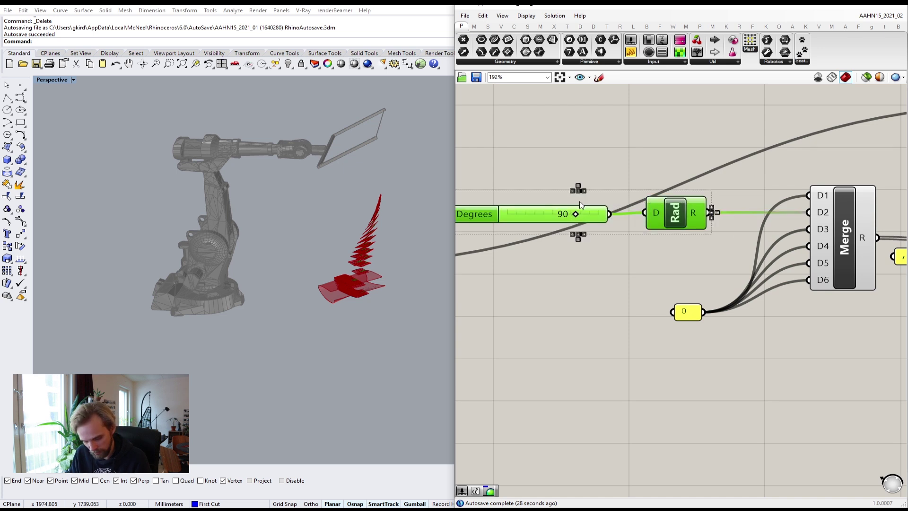
left_click_drag(666, 221, 675, 263, "alt")
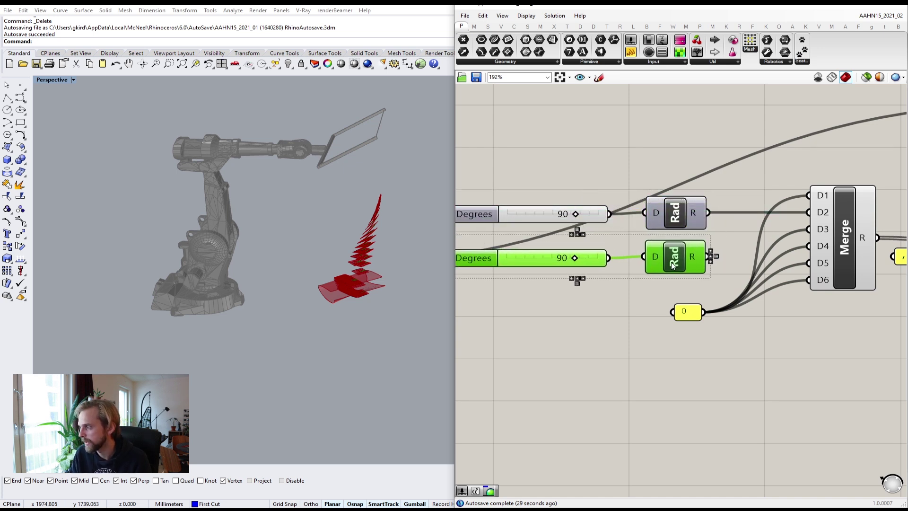
left_click(772, 345)
scroll(718, 258, "up", 1)
left_click_drag(834, 227, 835, 227)
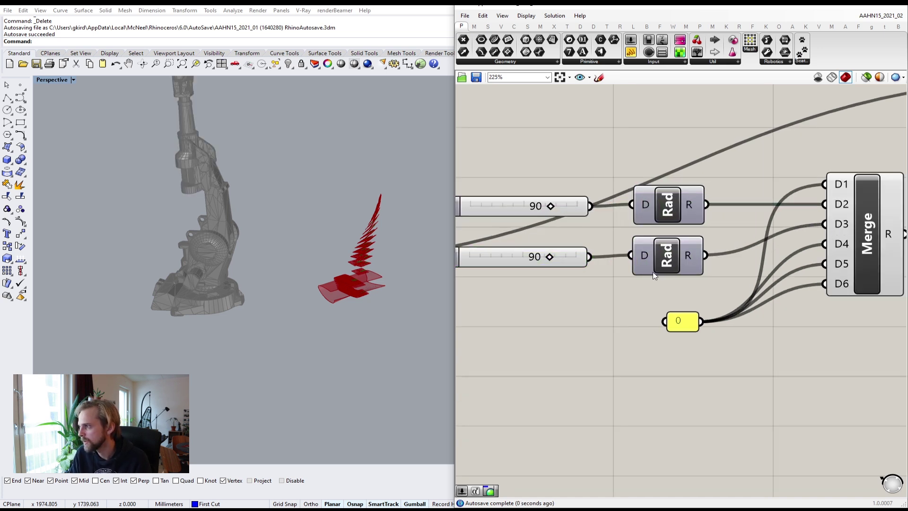
- Set the degrees slider feeding Merge's D3 input to 1
right_click_drag(653, 272, 709, 255)
scroll(291, 201, "down", 3)
scroll(227, 135, "up", 3)
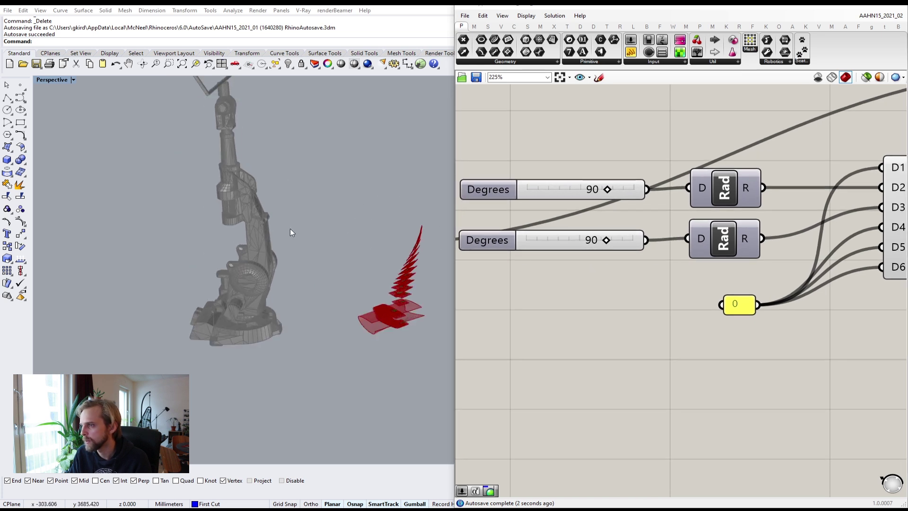
right_click_drag(290, 229, 292, 279, "shift")
left_click_drag(609, 242, 582, 247)
- Examine which Merge inputs the degree sliders drive in the existing home-target group elsewhere on the canvas, and their values
scroll(582, 247, "down", 5)
scroll(594, 300, "up", 5)
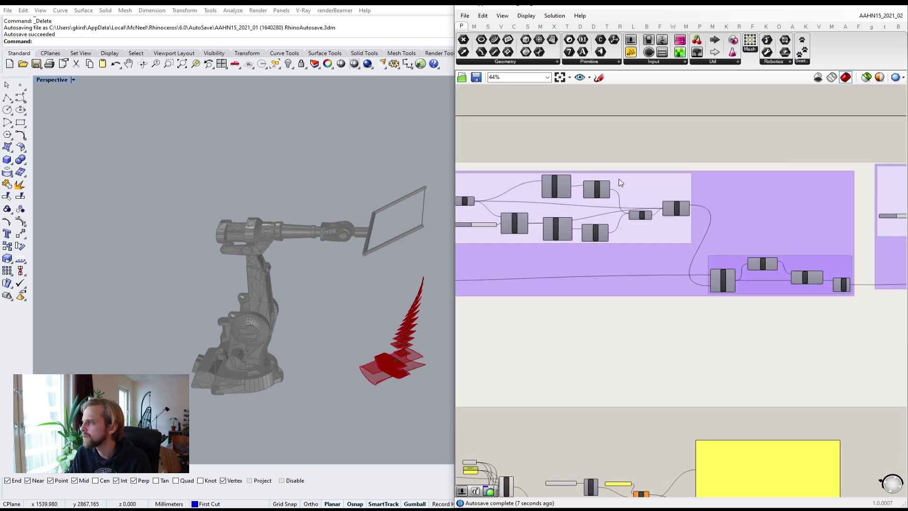
scroll(662, 199, "down", 3)
right_click_drag(677, 116, 615, 313)
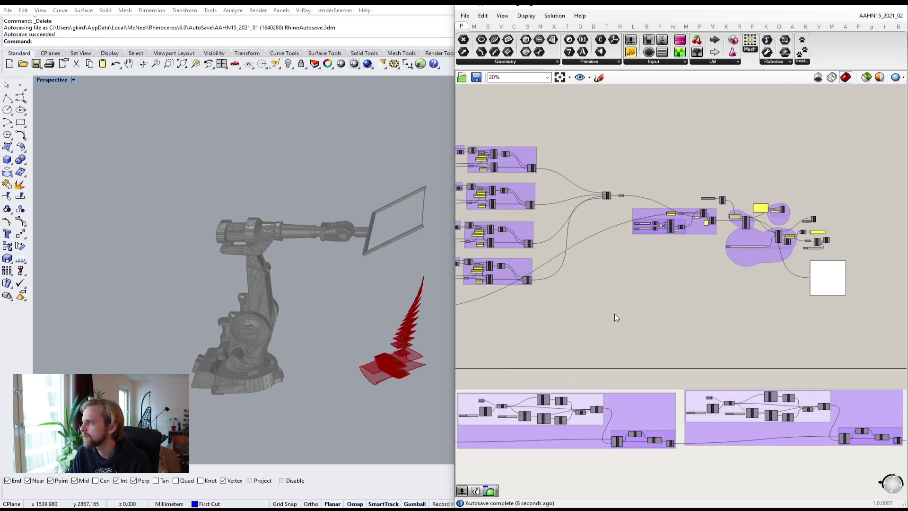
scroll(661, 232, "up", 8)
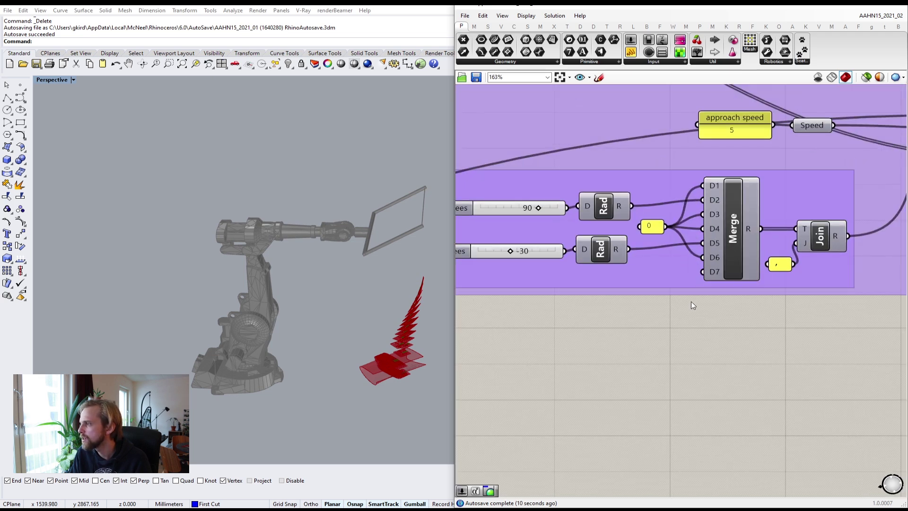
scroll(691, 302, "down", 5)
right_click_drag(656, 447, 715, 150)
scroll(716, 150, "down", 4)
right_click_drag(653, 286, 697, 160)
scroll(637, 378, "up", 9)
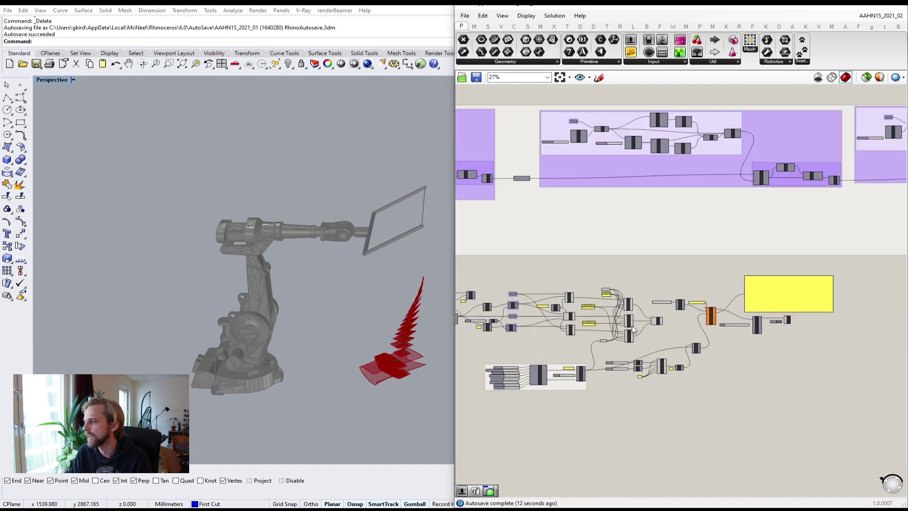
scroll(560, 316, "up", 2)
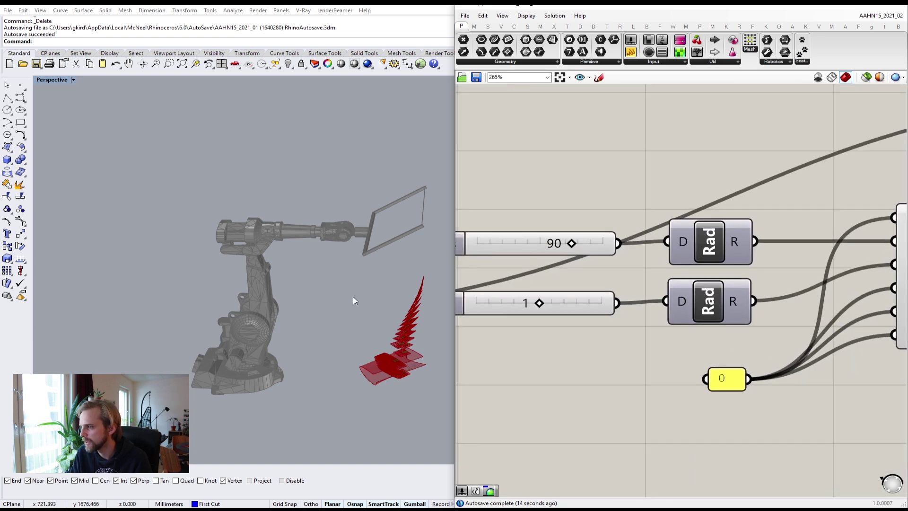
- Connect the 0 panel to Merge's D3 and rewire the second Radians output into D4
right_click_drag(353, 296, 366, 268)
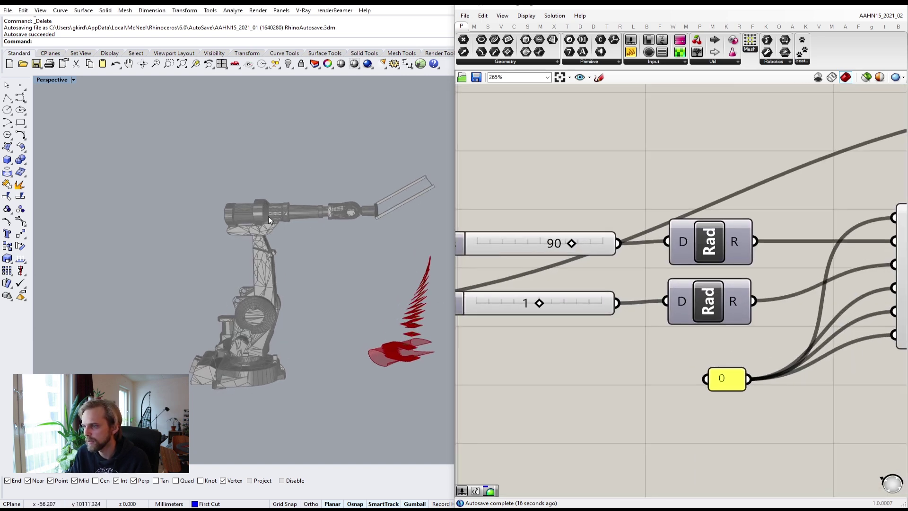
right_click_drag(742, 265, 637, 243)
scroll(633, 244, "down", 2)
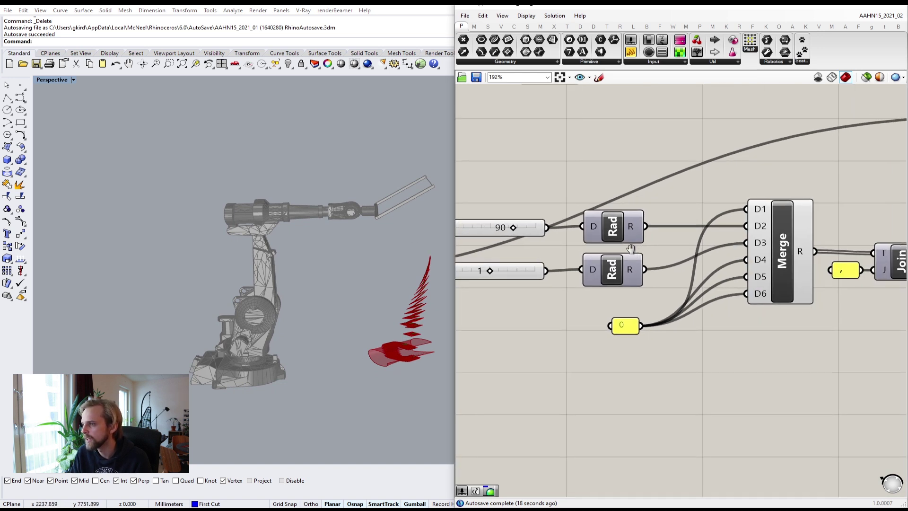
scroll(629, 265, "up", 1)
left_click_drag(633, 336, 758, 238)
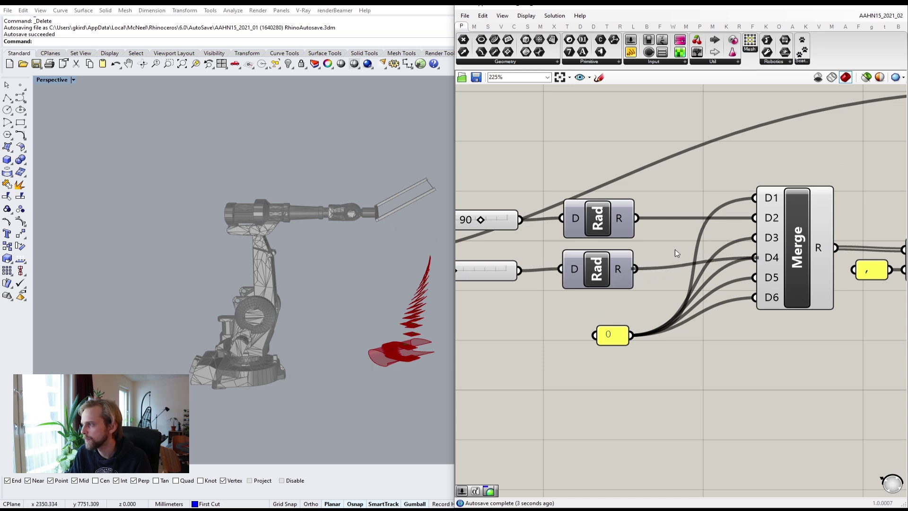
- Test the second degrees slider at -5, then return Merge's D4 to the 0 panel and move the second Radians output to D5
right_click_drag(457, 285, 521, 277)
mouse_move(526, 266)
left_mouse_down()
mouse_move(564, 262)
mouse_move(507, 268)
mouse_move(538, 263)
mouse_move(524, 265)
left_mouse_up()
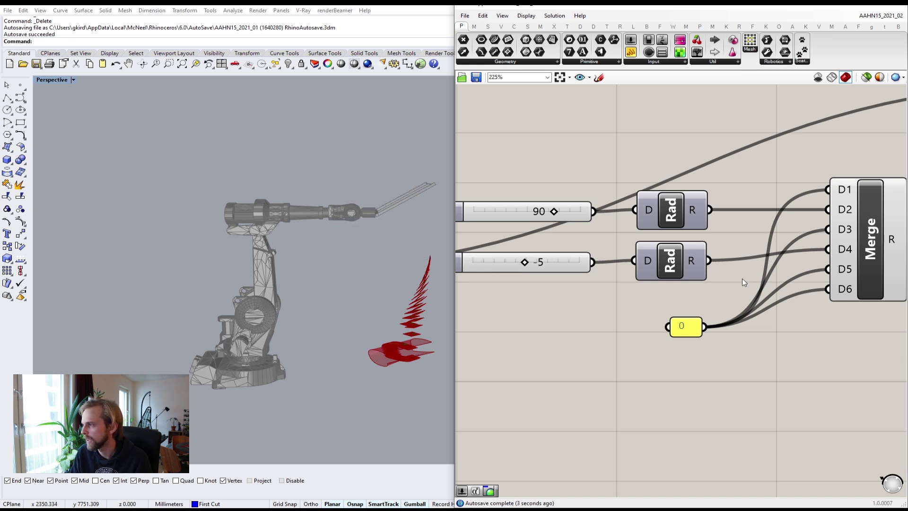
left_click_drag(835, 255, 836, 255)
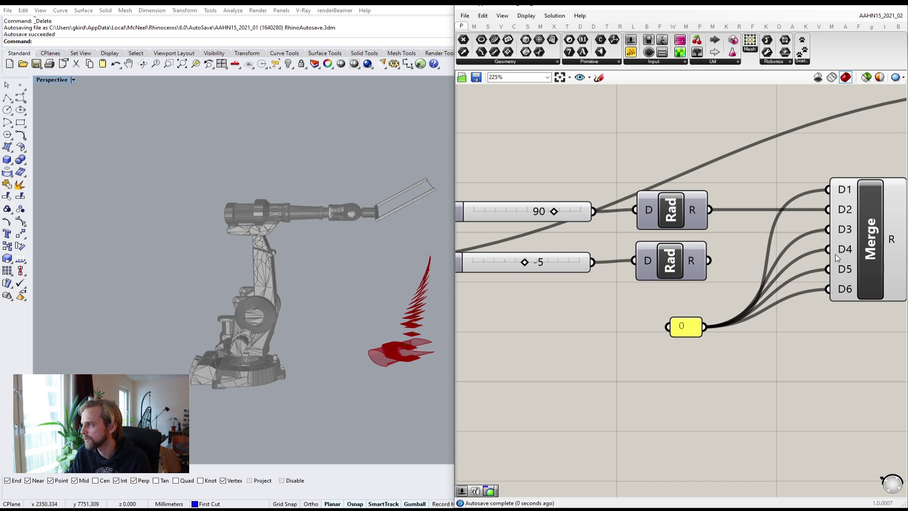
right_click_drag(810, 251, 753, 223)
left_click_drag(758, 250, 771, 242)
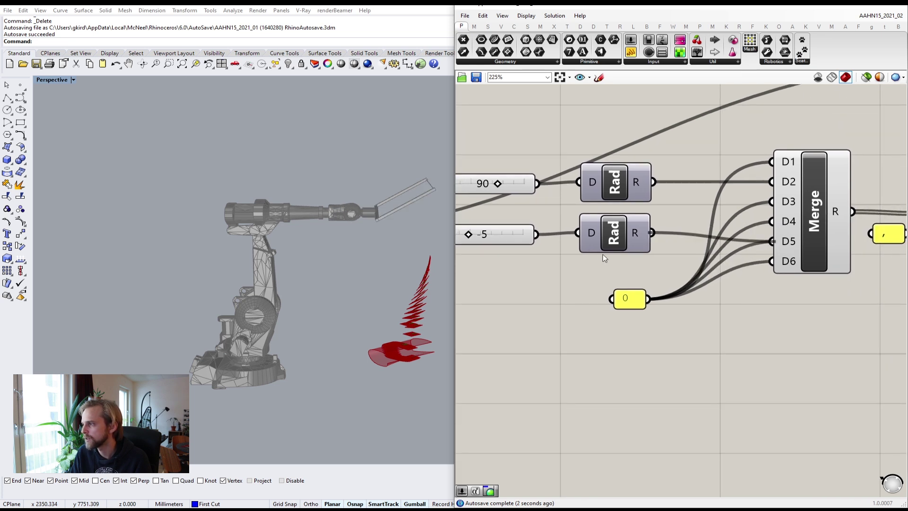
- Adjust the degrees slider driving Merge's D5 to about -32 to bring the wire tool close to horizontal
right_click_drag(568, 256, 640, 257)
mouse_move(543, 240)
left_mouse_down()
mouse_move(556, 237)
mouse_move(511, 237)
mouse_move(571, 237)
mouse_move(541, 239)
left_mouse_up()
left_click_drag(517, 241, 536, 240)
scroll(364, 208, "up", 5)
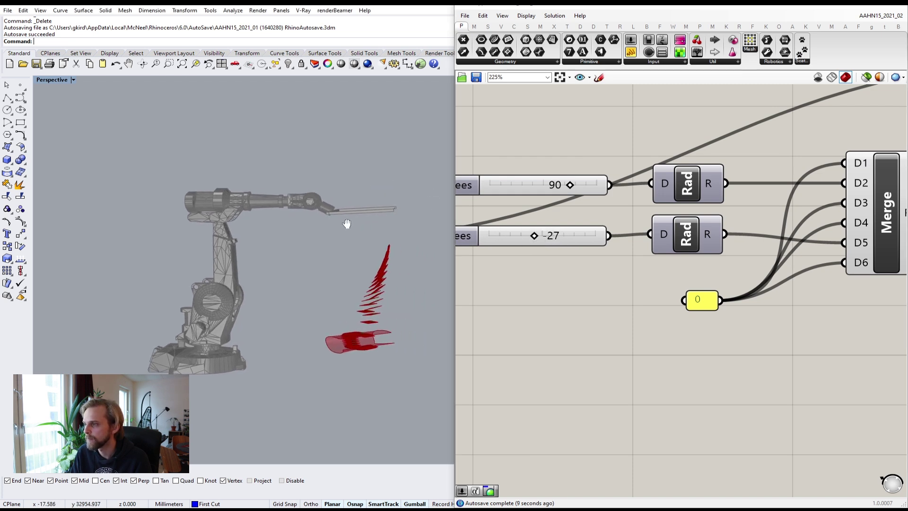
scroll(514, 236, "up", 3)
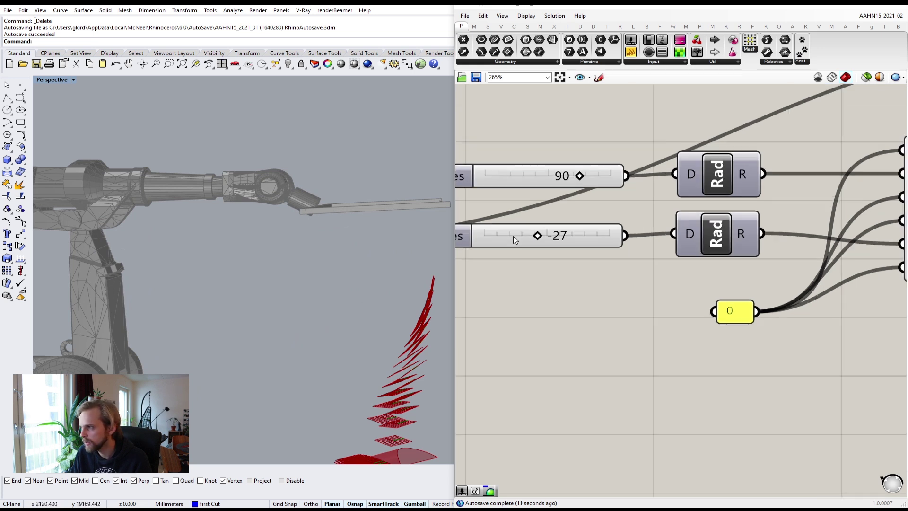
left_click_drag(542, 235, 543, 236)
- Set the degrees slider driving Merge's D5 to exactly -30
double_click(600, 235)
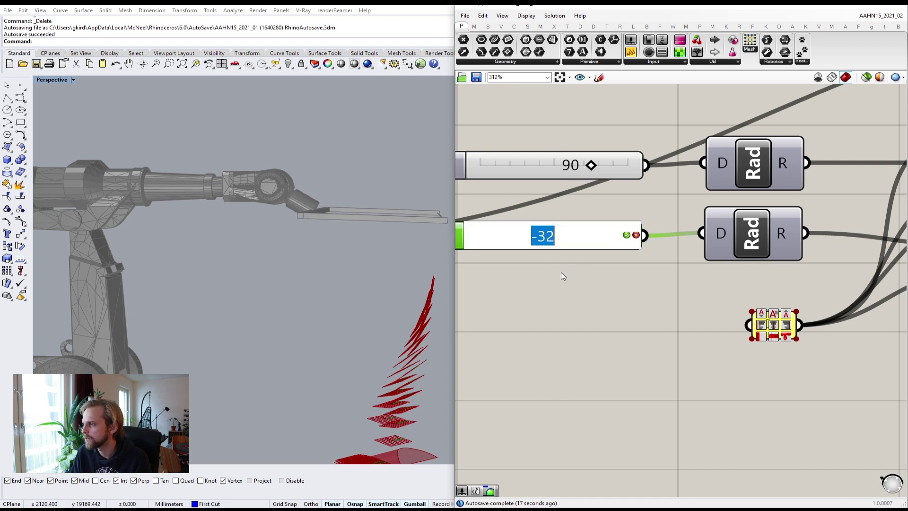
left_click(560, 273)
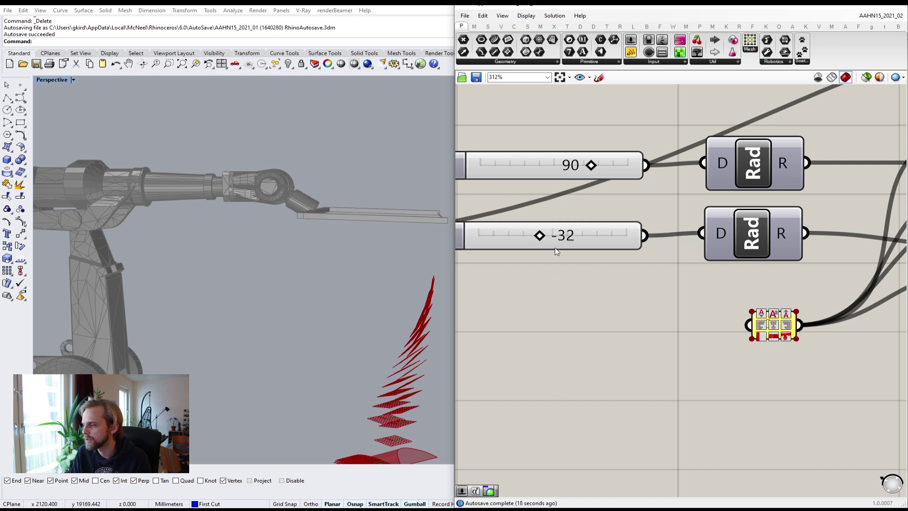
double_click(587, 237)
type("-")
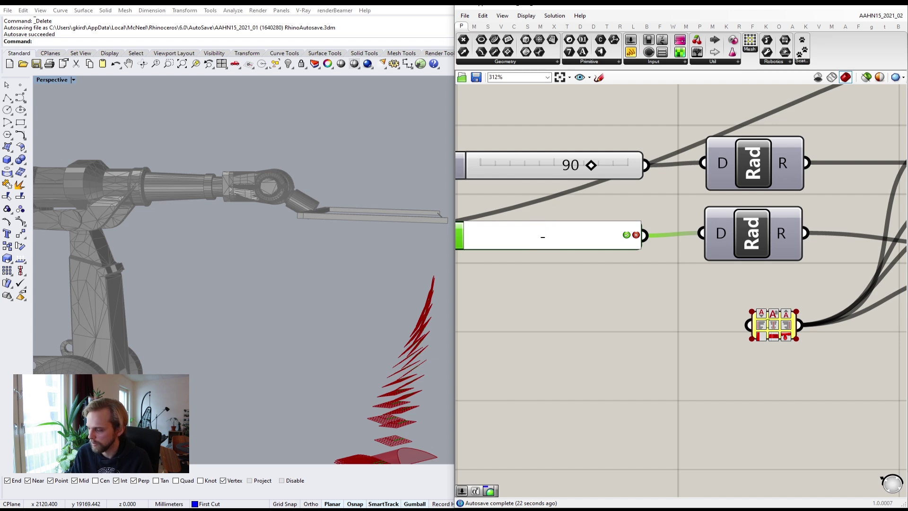
type("30")
key("Return")
left_click(563, 319)
right_click_drag(232, 229, 345, 218)
scroll(575, 227, "down", 3)
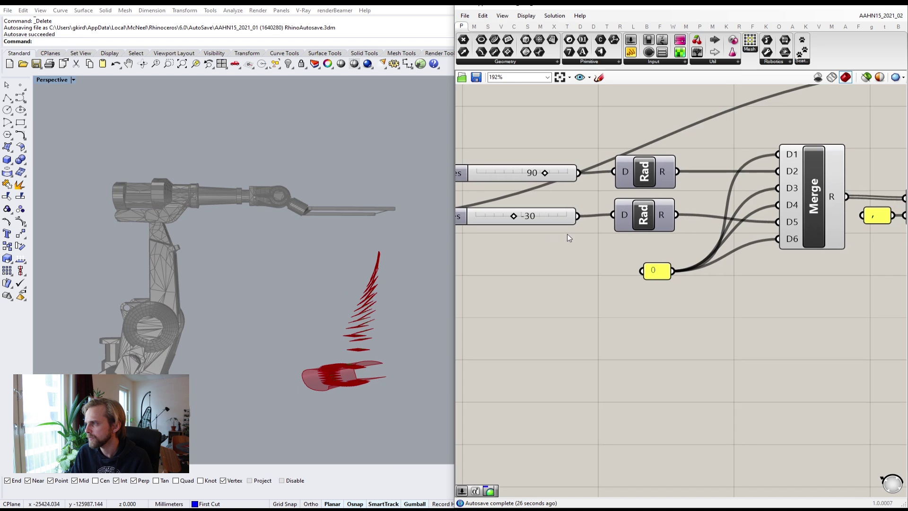
- Duplicate the -30 slider and Radians pair below the 0 panel and wire the copy into Merge's D6
left_click_drag(554, 219, 564, 217)
right_click_drag(654, 240, 632, 236)
left_click_drag(631, 240, 554, 201)
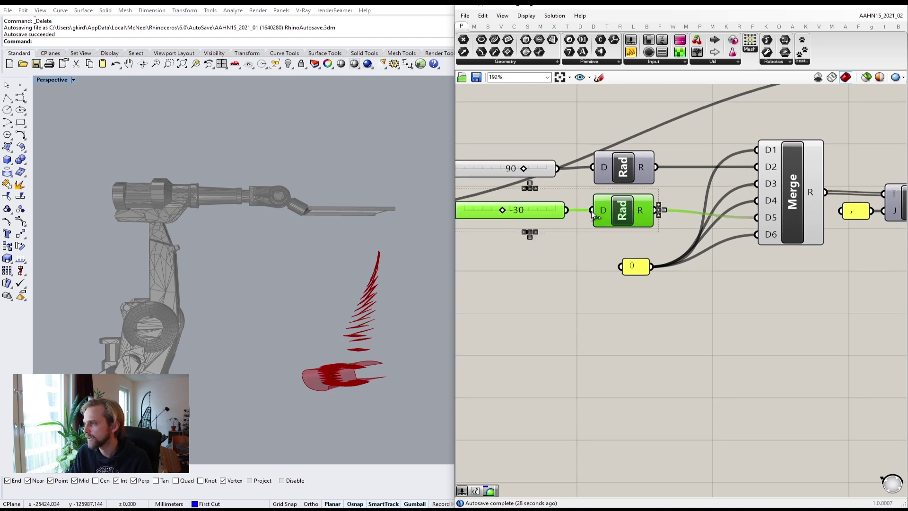
left_click_drag(619, 218, 756, 234, "alt")
left_click(697, 318)
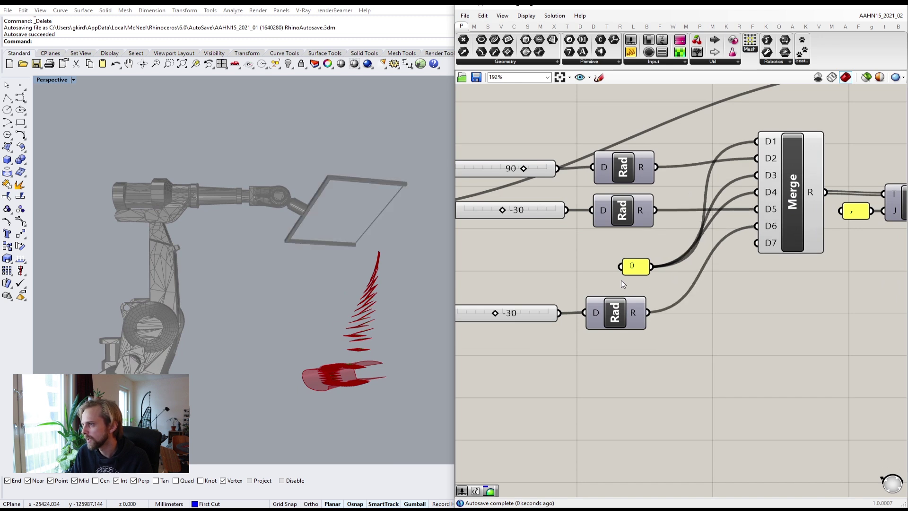
- Set the duplicated degrees slider feeding Merge's D6 to -15 to test the tool's rotation
right_click_drag(486, 305, 563, 266)
right_click_drag(402, 229, 313, 236)
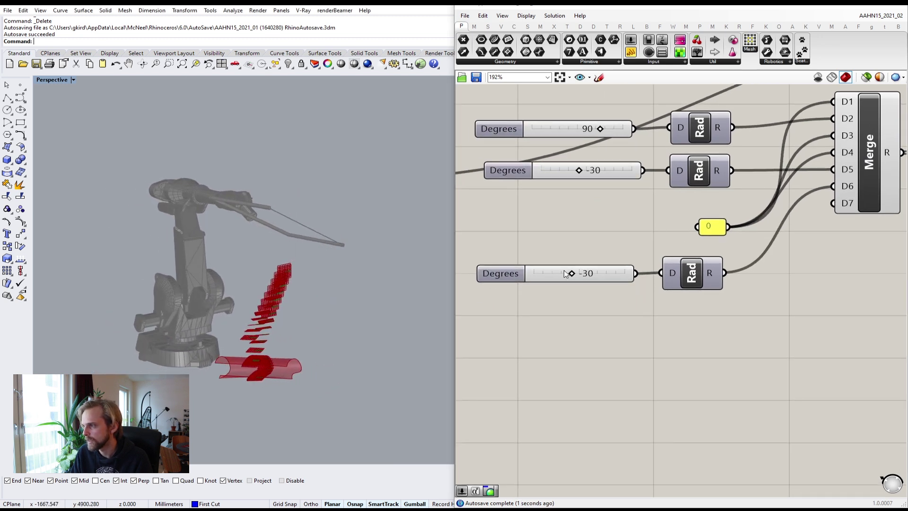
mouse_move(568, 276)
left_mouse_down()
mouse_move(532, 279)
mouse_move(583, 278)
left_mouse_up()
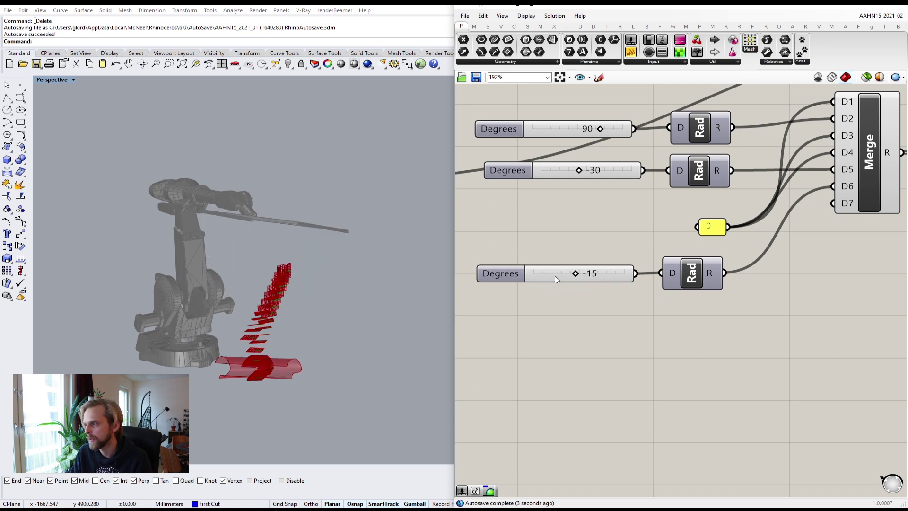
- Feed Merge's last joint input from the 0 panel again and remove the surplus D7 input
right_click_drag(739, 254, 653, 282)
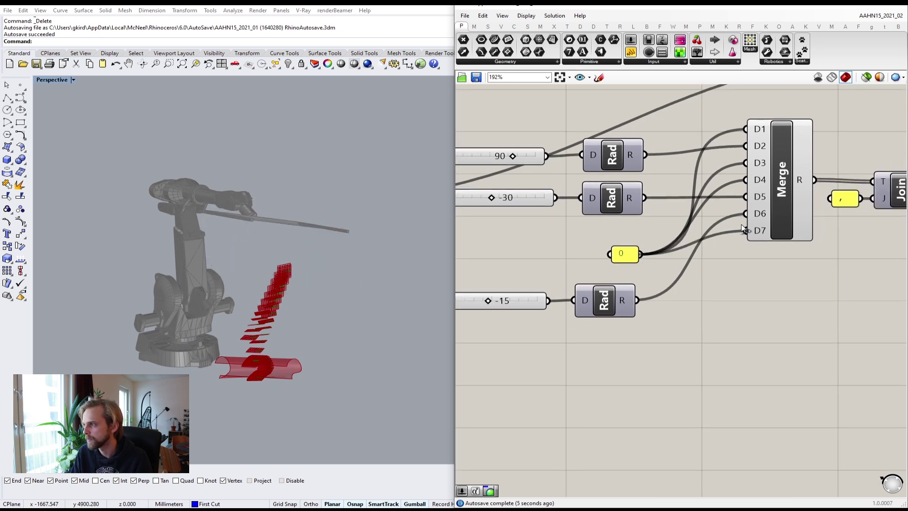
left_click_drag(756, 225, 757, 224)
scroll(781, 226, "up", 6)
left_click(757, 239)
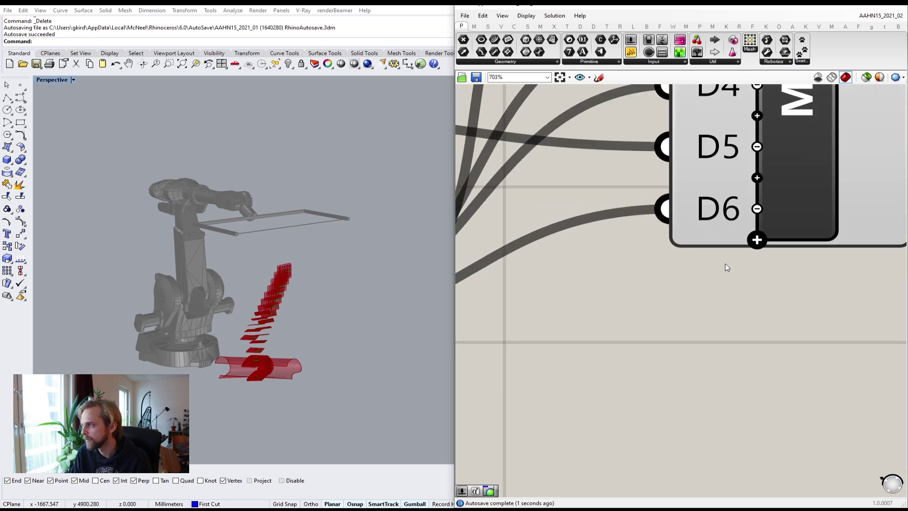
scroll(724, 264, "down", 5)
- Delete the duplicated -15 slider and its Radians component
right_click_drag(649, 275, 760, 236)
left_click_drag(699, 341, 503, 288)
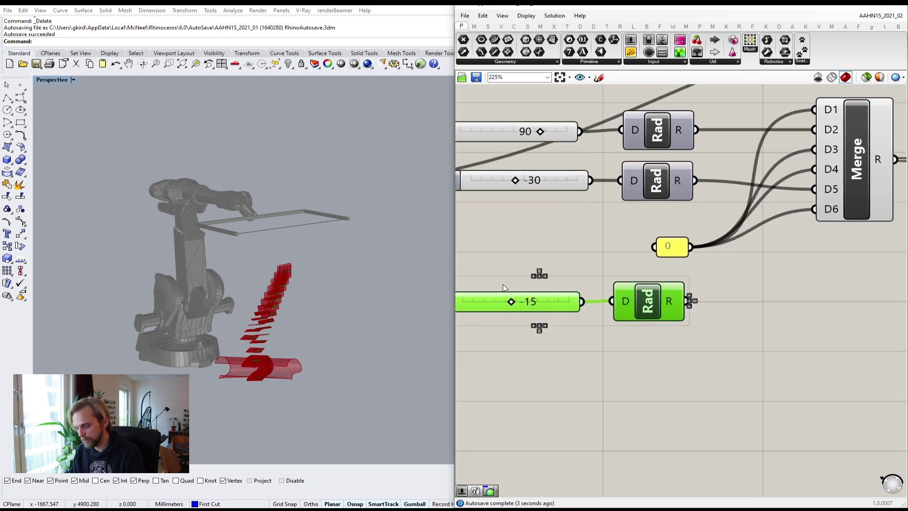
key("Delete")
- Examine the robot's home pose from the side, comparing the wire tool with the cutting planes below it
right_click_drag(246, 295, 348, 263)
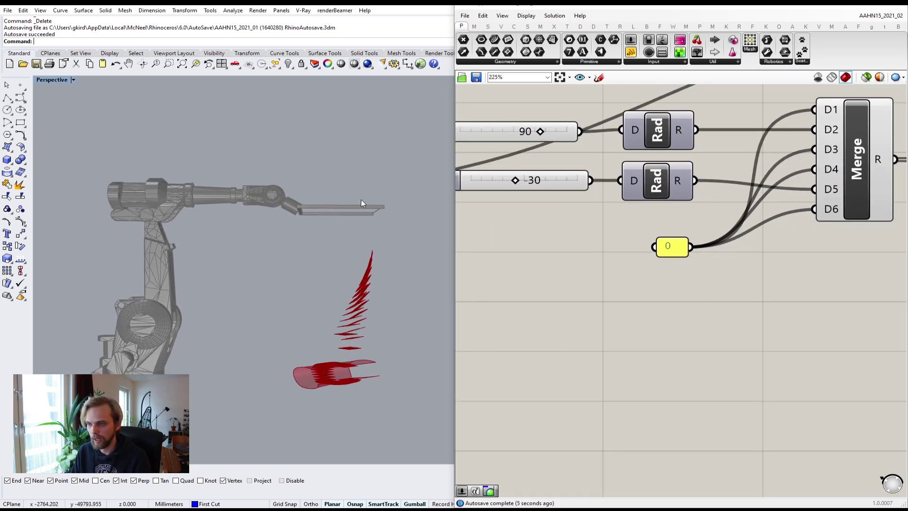
right_click_drag(263, 283, 326, 204, "shift")
scroll(291, 225, "down", 2)
right_click_drag(245, 259, 240, 274, "shift")
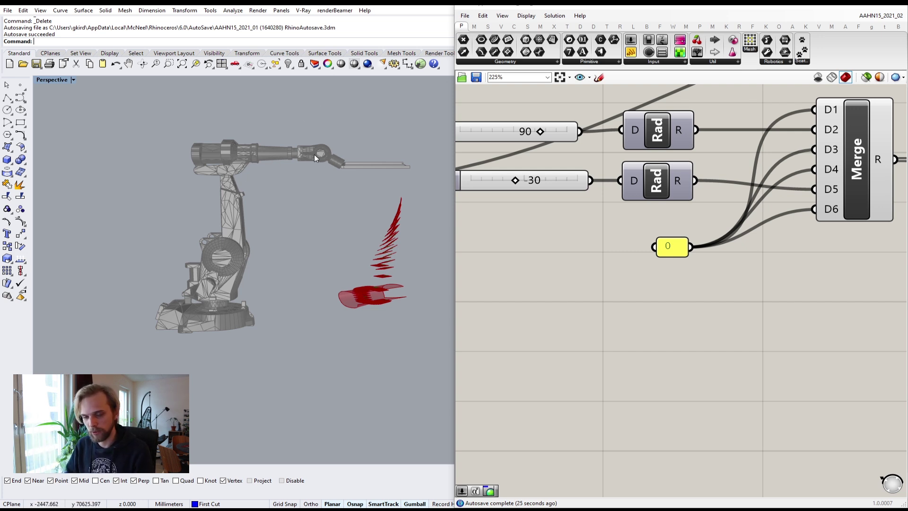
scroll(625, 144, "down", 4)
scroll(431, 188, "up", 3)
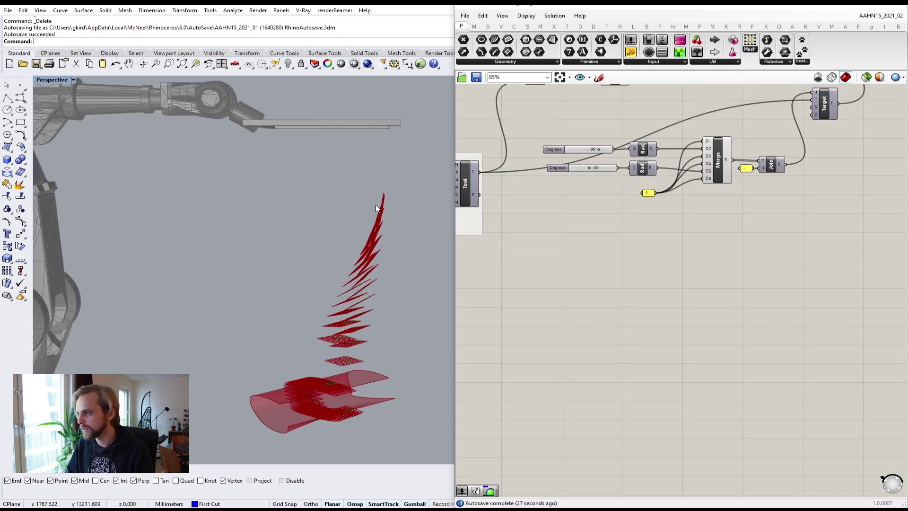
scroll(322, 125, "down", 3)
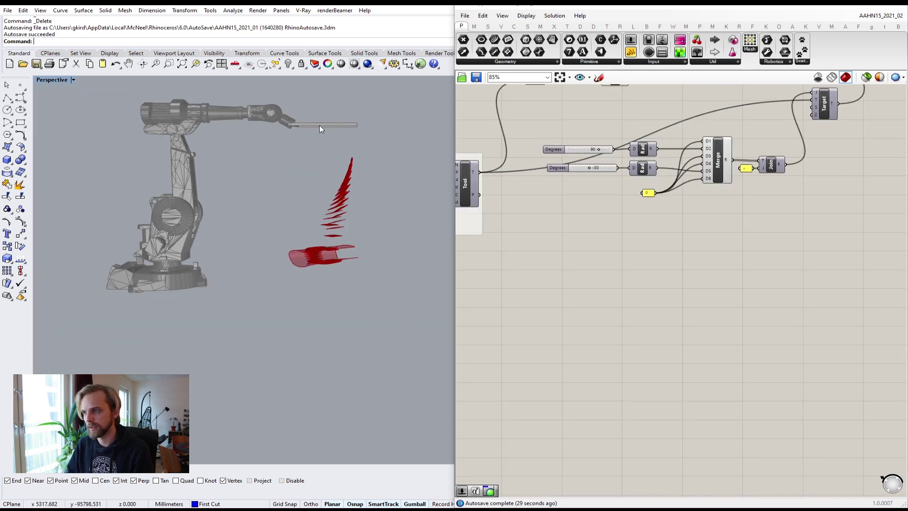
- Move the home-target components, from the degree sliders through to Target, down to a clear area below the cutting targets
right_click_drag(756, 172, 705, 224)
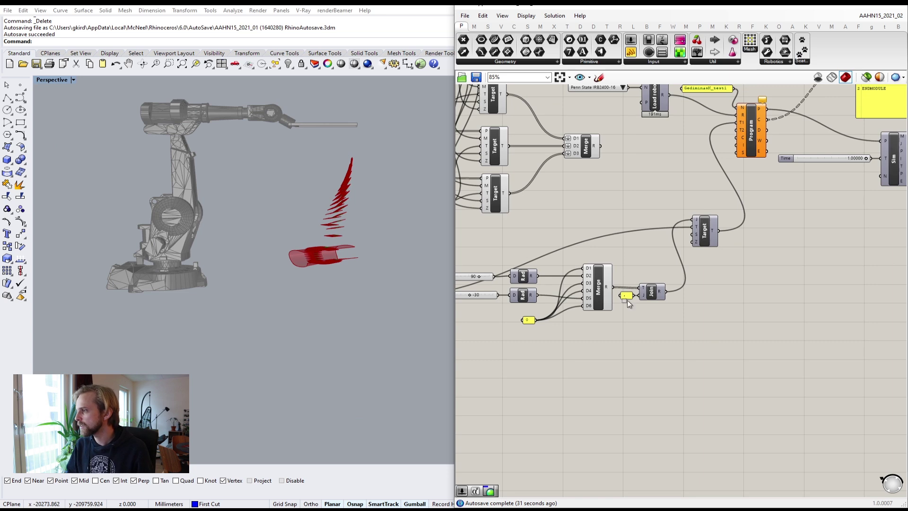
left_click_drag(481, 334, 721, 294)
left_click(690, 220)
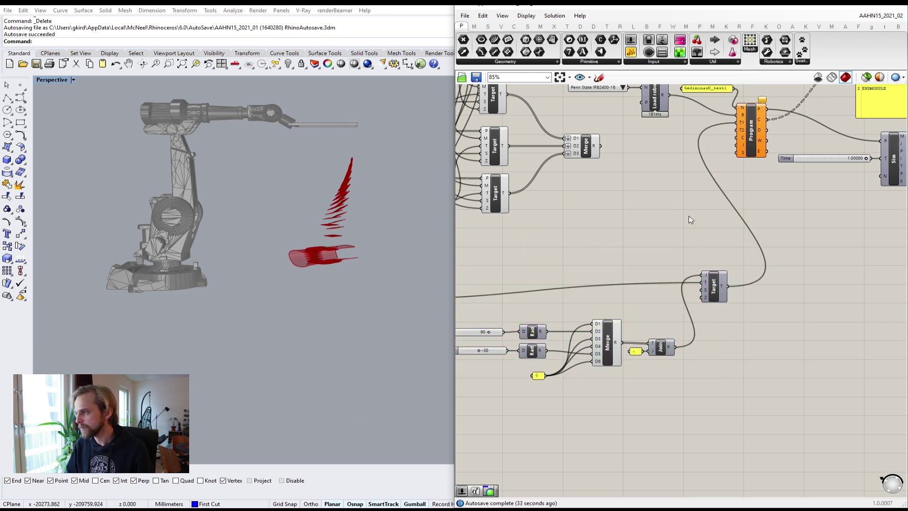
scroll(689, 217, "down", 3)
left_click_drag(754, 348, 511, 245)
scroll(702, 265, "up", 3)
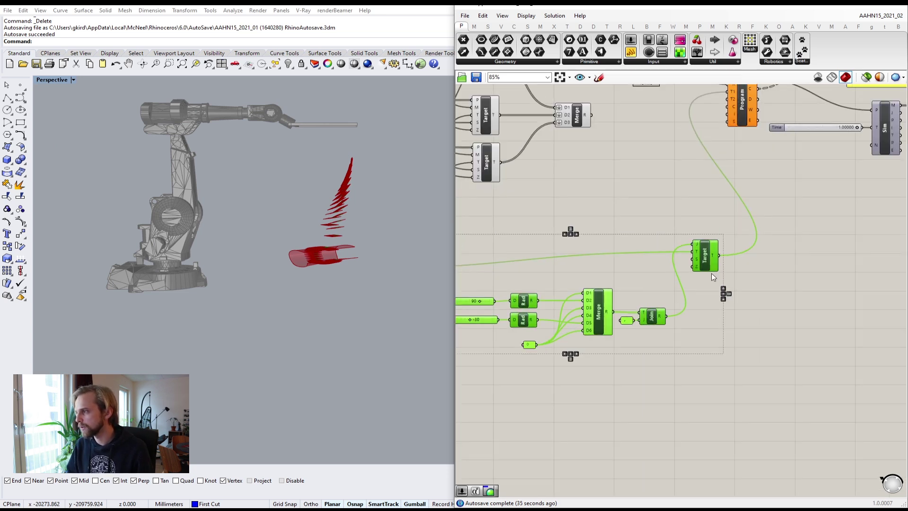
left_click_drag(706, 265, 723, 283)
scroll(708, 257, "down", 3)
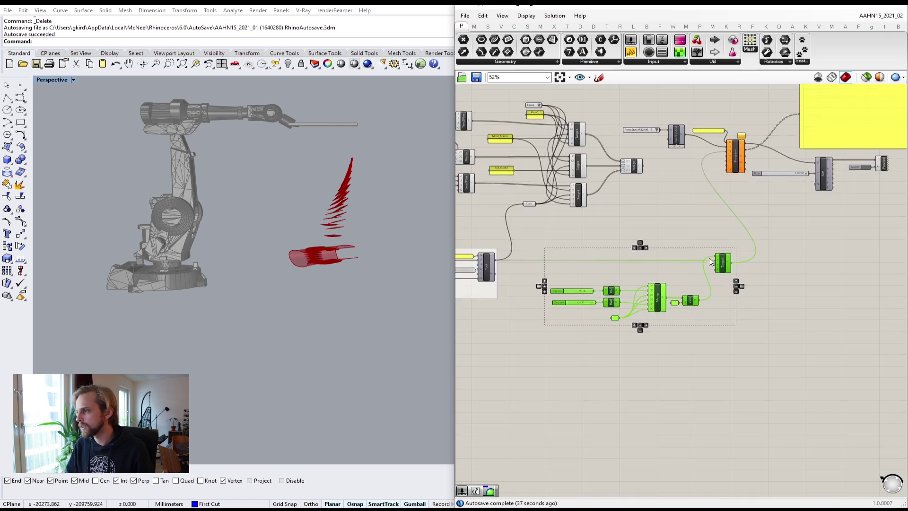
- Move the sliders, Radians, Merge and Join components up closer to the home Target component
scroll(667, 292, "up", 3)
left_click(713, 354)
left_click_drag(715, 356, 481, 288)
left_click_drag(701, 317, 713, 285)
- Group all the home-target components and name the group "Homing"
left_click_drag(794, 323, 481, 209)
middle_click(523, 212)
left_click(523, 189)
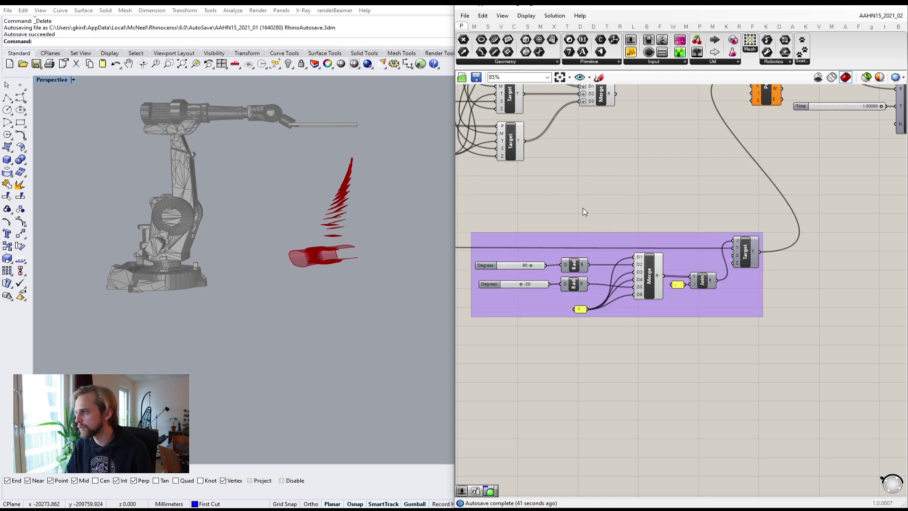
right_click(601, 236)
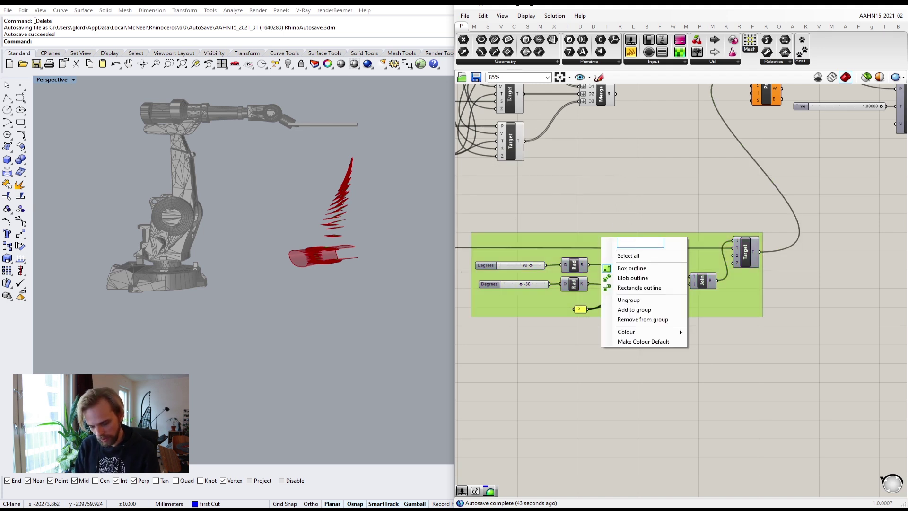
type("Homing")
left_click(661, 206)
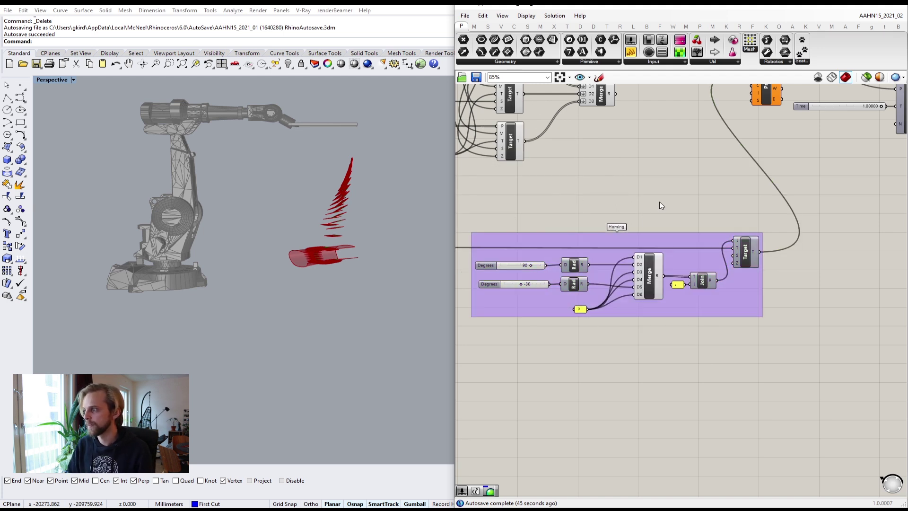
- Shift the robot loader, Program, simulation components and the Homing group away from the cutting-target Merge to make room
right_click_drag(660, 202, 697, 215)
left_click(696, 202)
scroll(697, 211, "down", 5)
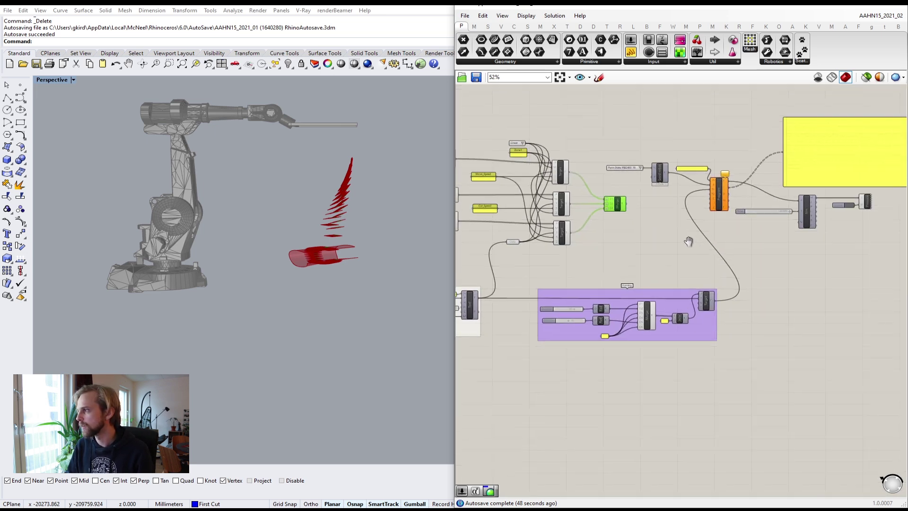
left_click_drag(894, 342, 592, 152)
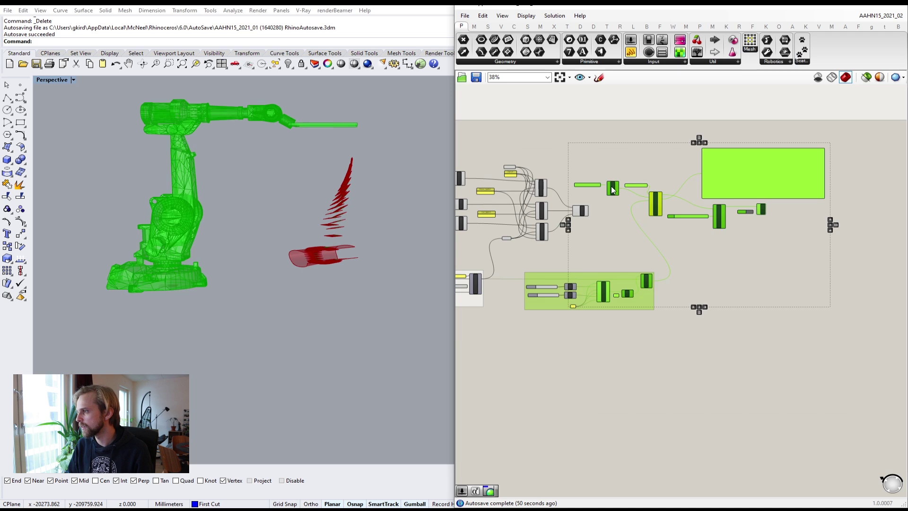
left_click_drag(614, 189, 702, 190)
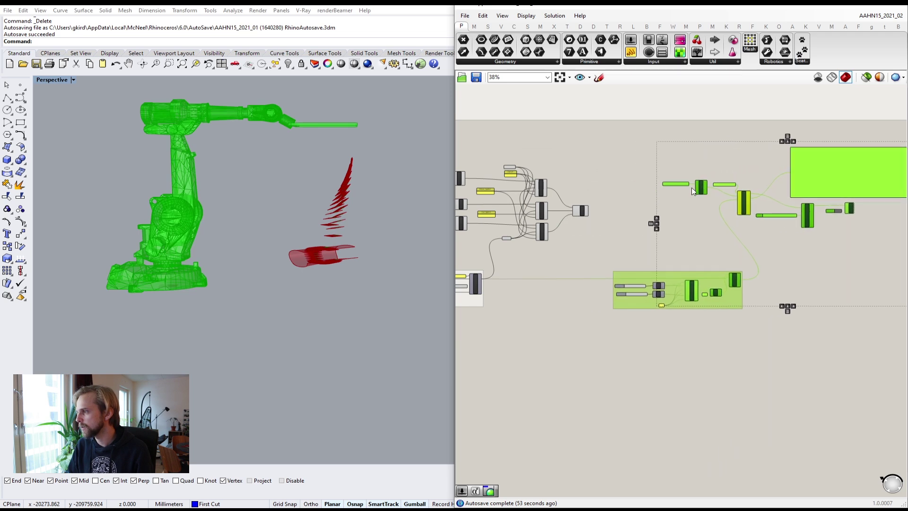
left_click(616, 210)
- Inspect the result of the Merge that combines the three cutting Target components
scroll(672, 211, "up", 3)
scroll(798, 201, "up", 3)
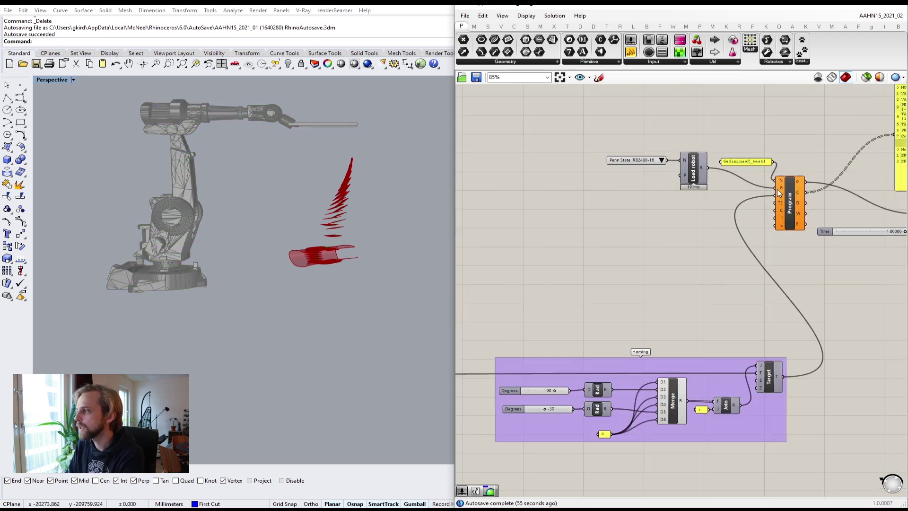
right_click_drag(629, 206, 905, 216)
left_click(636, 230)
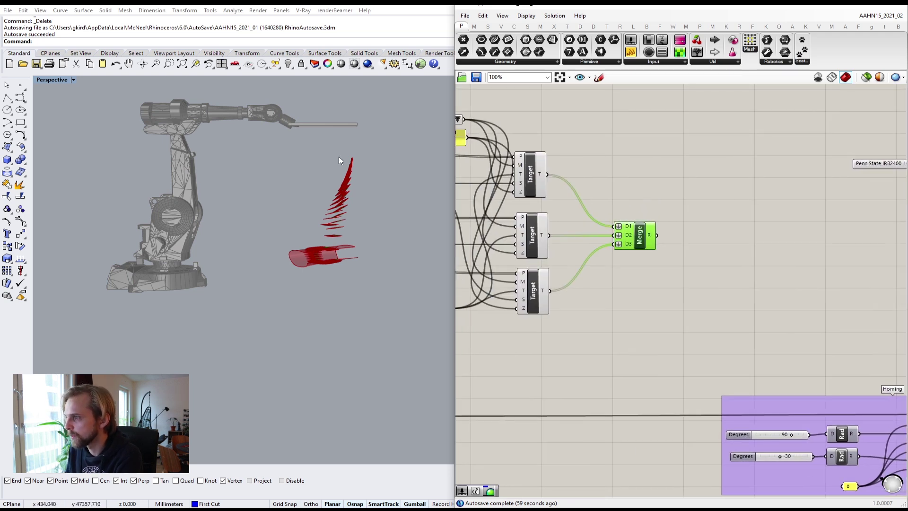
mouse_move(648, 239)
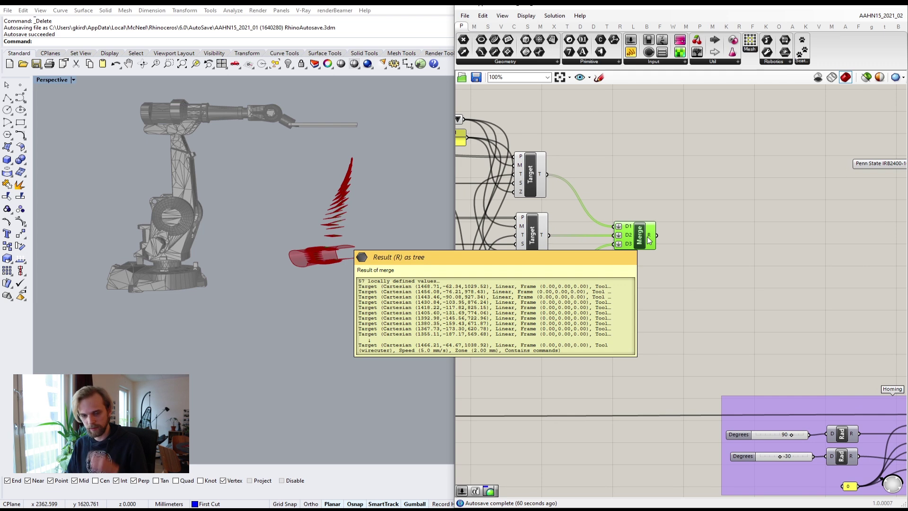
- Move the Homing group closer to the cutting-target Merge, leaving more space before the Program component
scroll(649, 239, "down", 3)
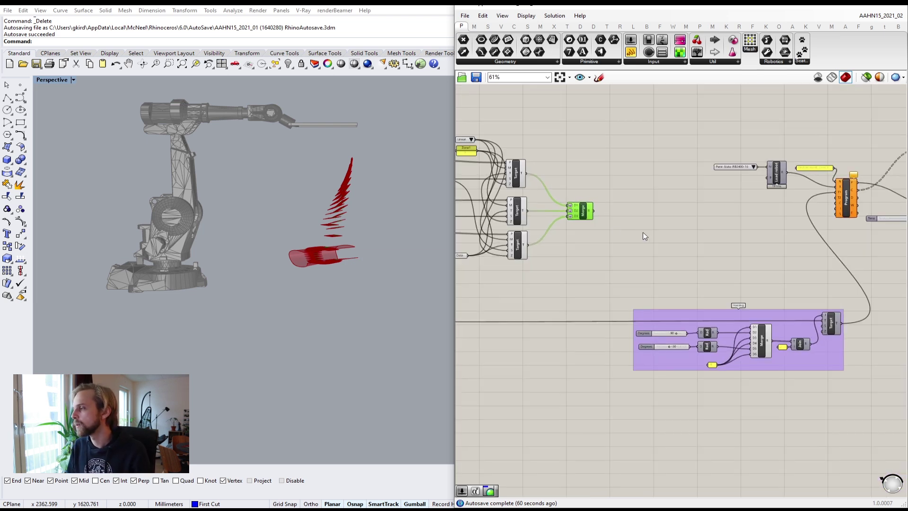
left_click_drag(824, 353, 756, 336)
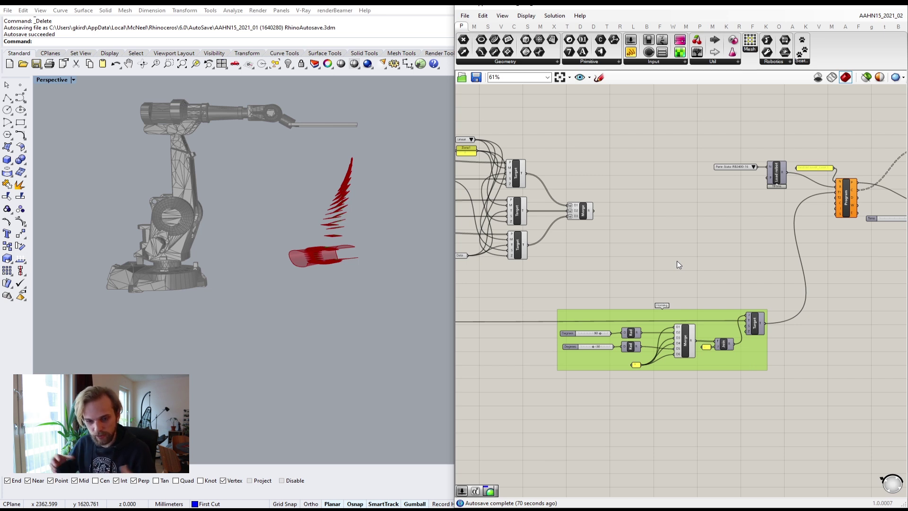
- Add an Insert Items component between the cutting-target Merge and the Program component
double_click(682, 231)
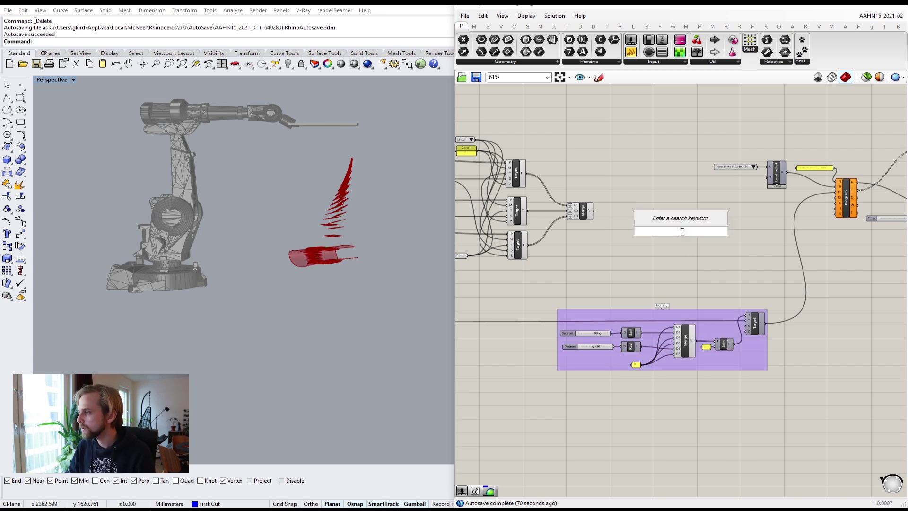
type("list")
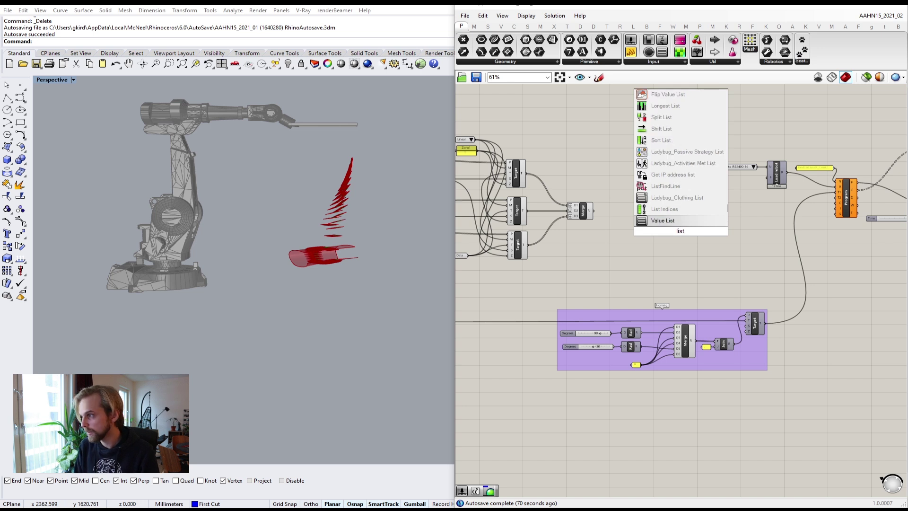
type(" in")
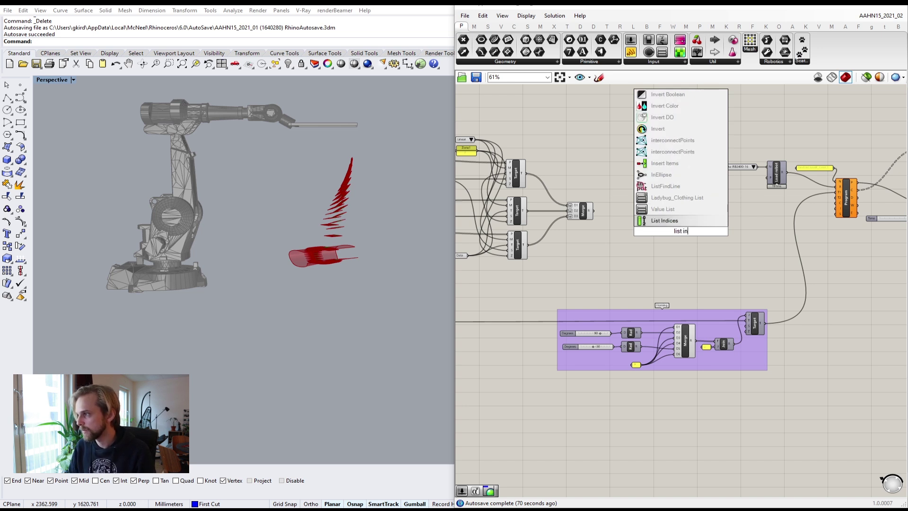
type("sert")
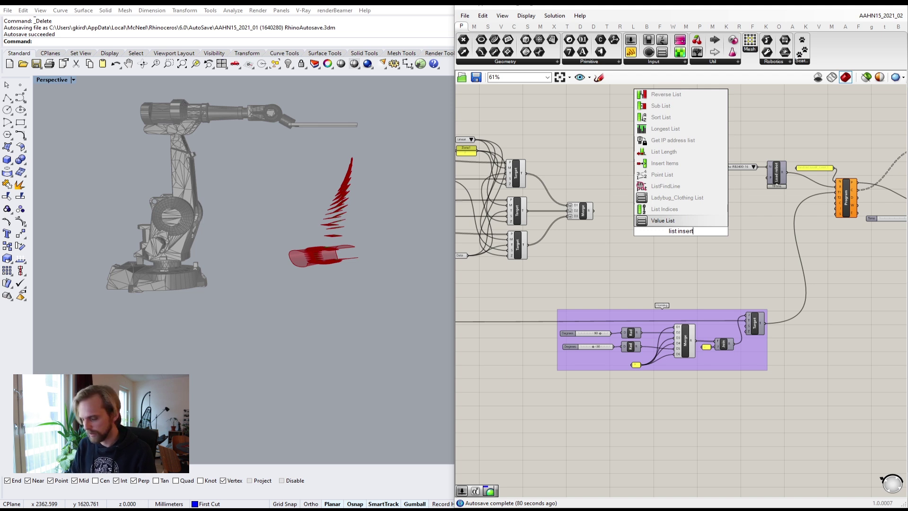
key("BackSpace")
key("BackSpace")
key("BackSpace")
key("BackSpace")
key("BackSpace")
key("BackSpace")
key("BackSpace")
key("BackSpace")
key("BackSpace")
key("BackSpace")
key("BackSpace")
type("ins")
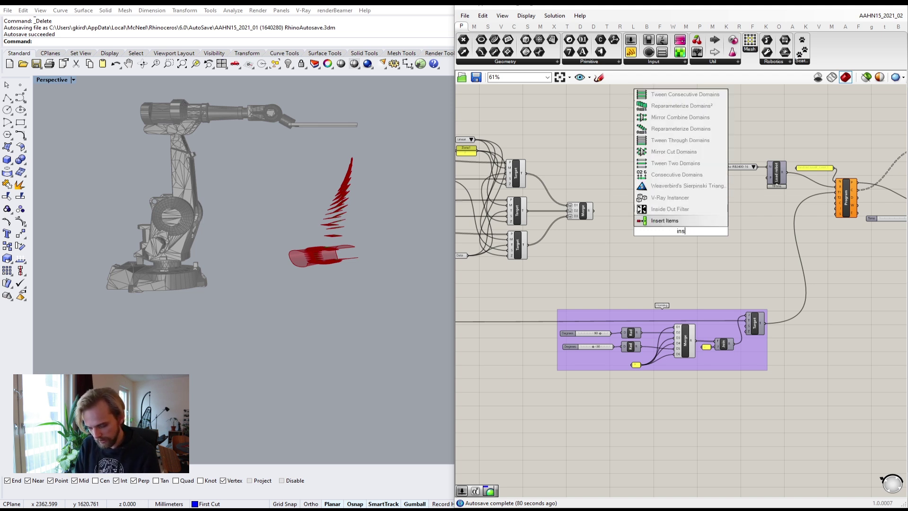
type("er it")
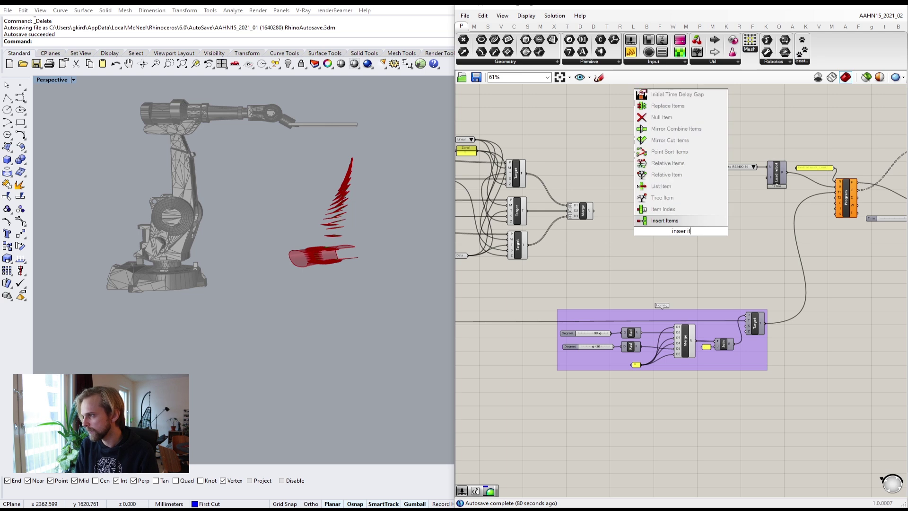
key("BackSpace")
key("BackSpace")
key("BackSpace")
type("t item")
key("Return")
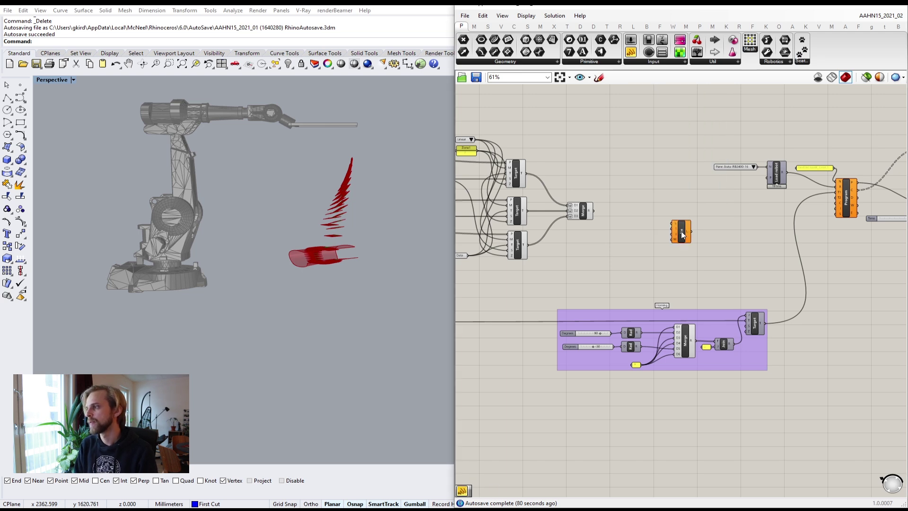
- Connect the cutting-target Merge result to the List input of Insert Items
scroll(683, 235, "up", 2)
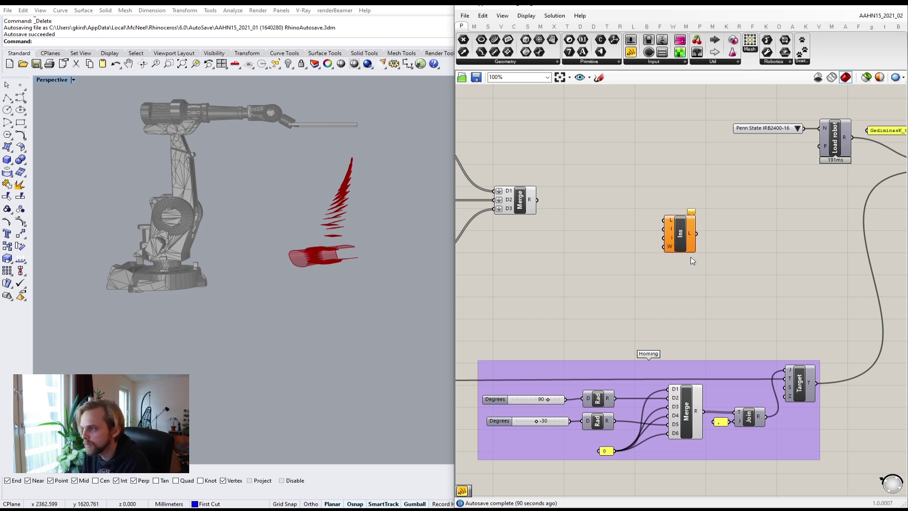
scroll(533, 180, "up", 1)
left_click(537, 210)
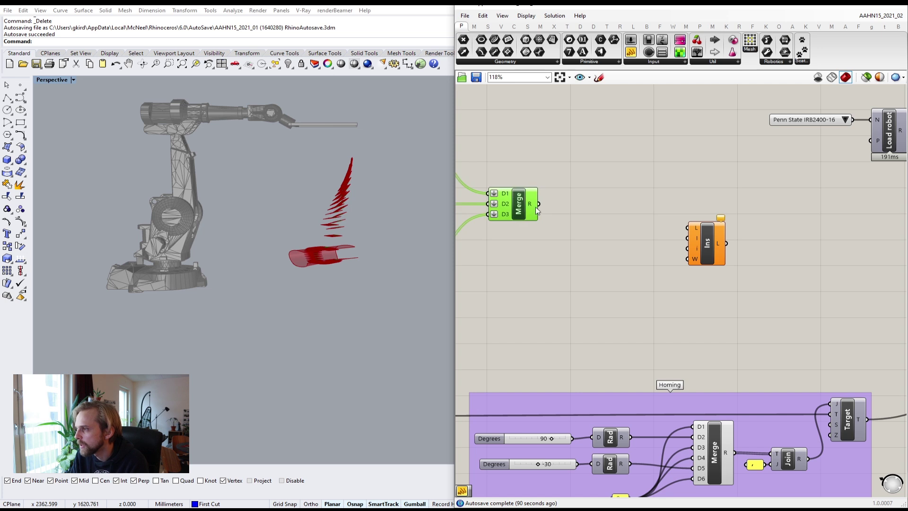
left_click_drag(536, 207, 798, 222)
right_click_drag(783, 218, 666, 222)
scroll(666, 222, "up", 2)
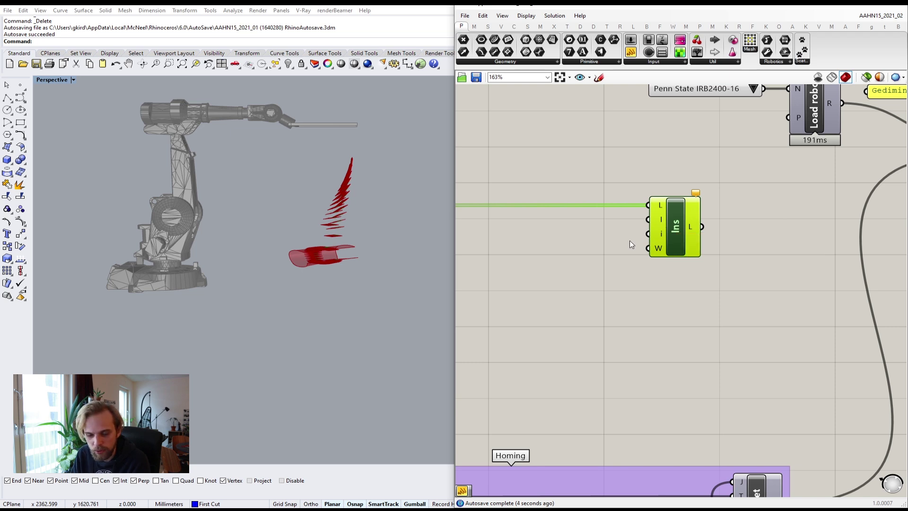
- Connect the Homing group's Target output to the Item input of Insert Items
scroll(627, 243, "down", 3)
right_click_drag(653, 286, 652, 231)
scroll(726, 350, "up", 1)
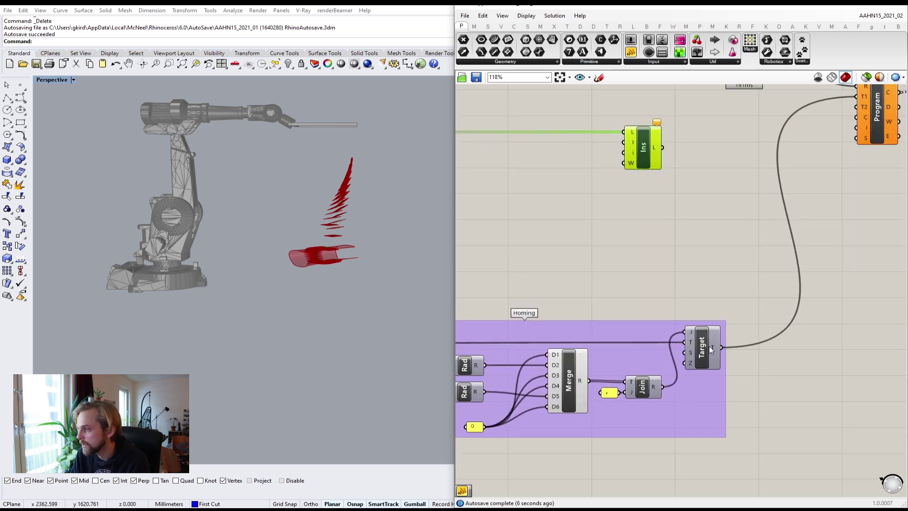
left_click(710, 349)
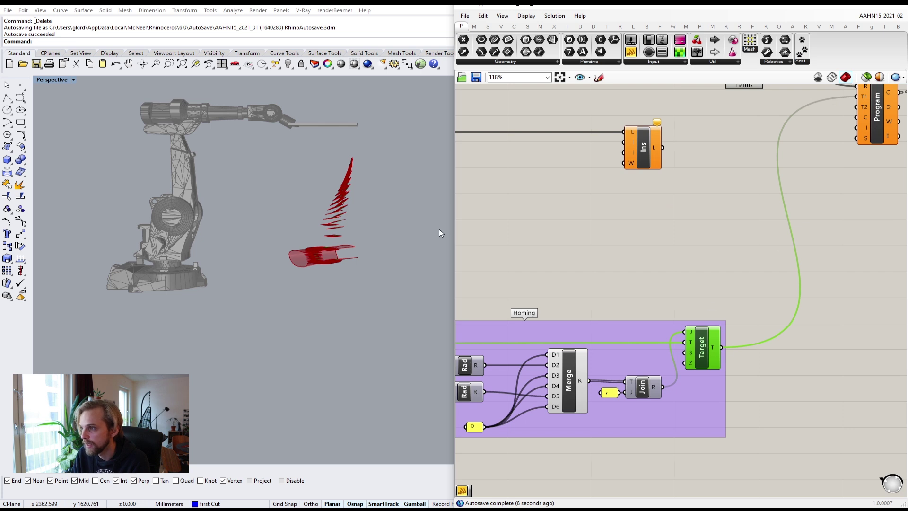
left_click_drag(721, 347, 624, 142)
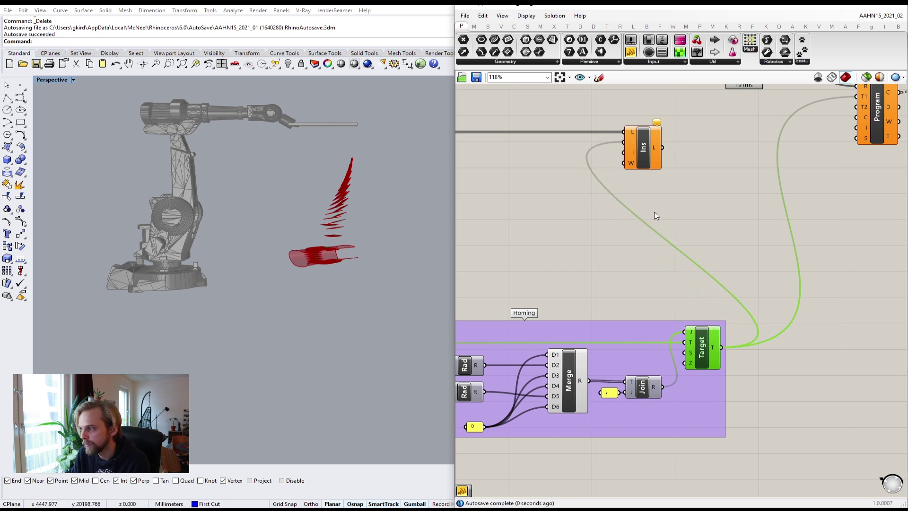
- Examine the Indices input of Insert Items and how the earlier List Item components select the first and last planes
scroll(646, 203, "up", 3)
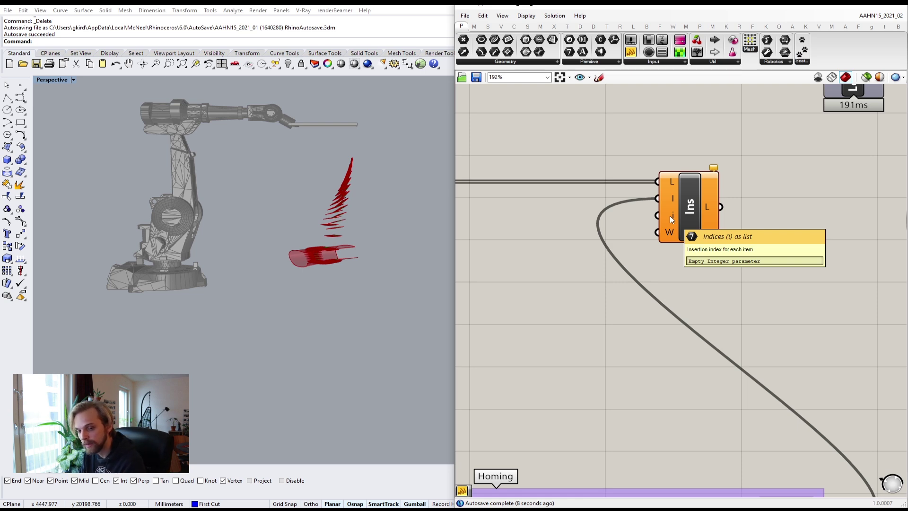
scroll(672, 218, "down", 8)
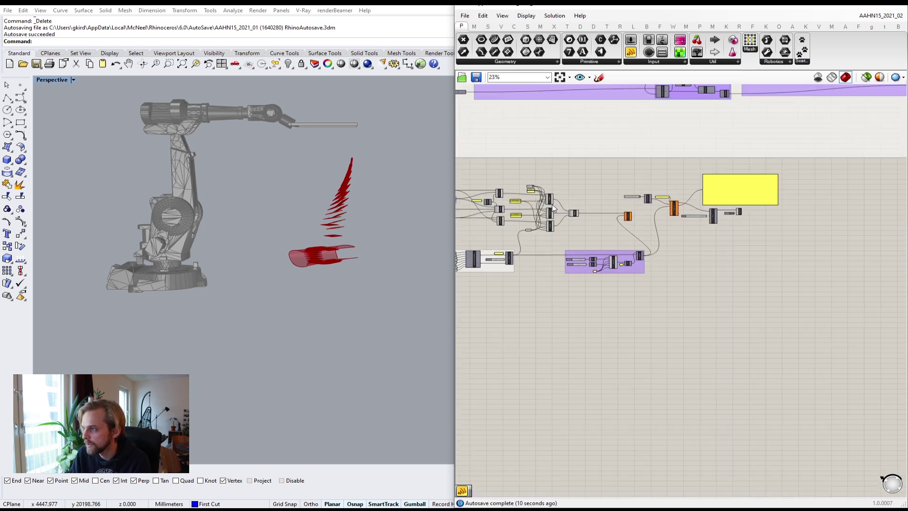
scroll(674, 220, "up", 3)
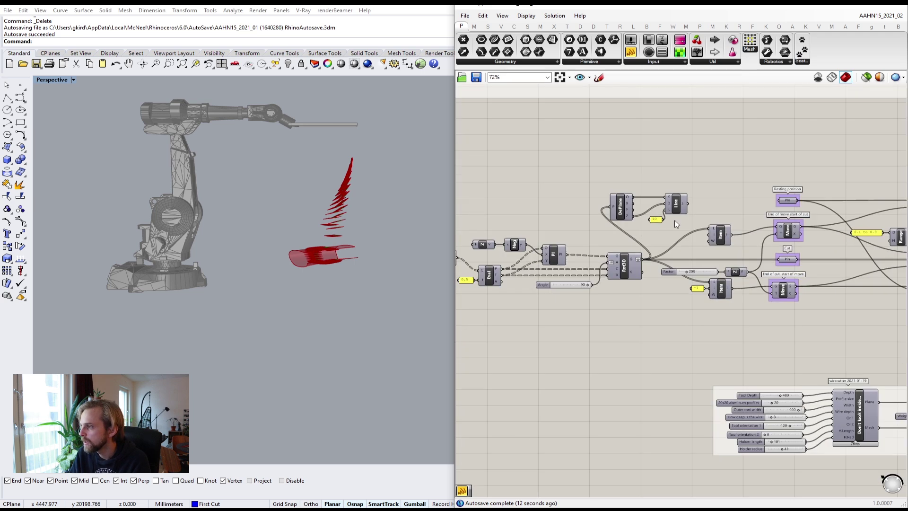
scroll(719, 241, "up", 5)
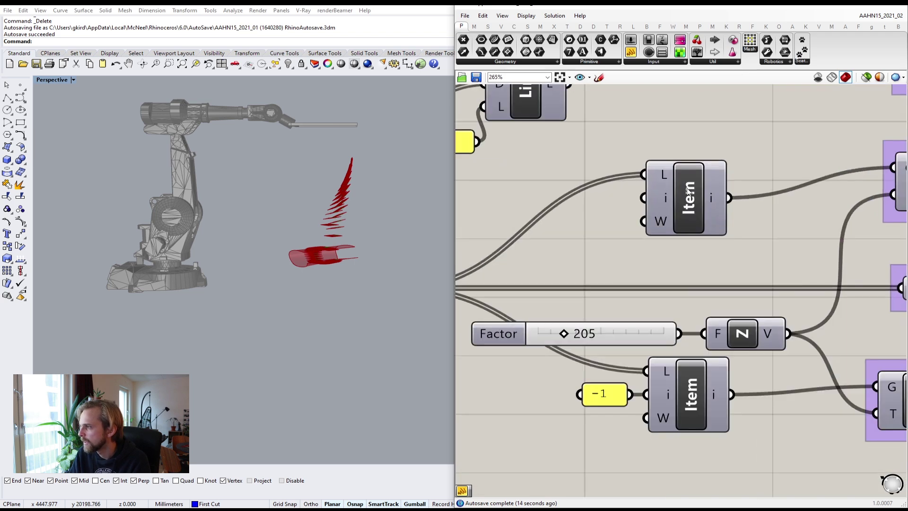
left_click(705, 225)
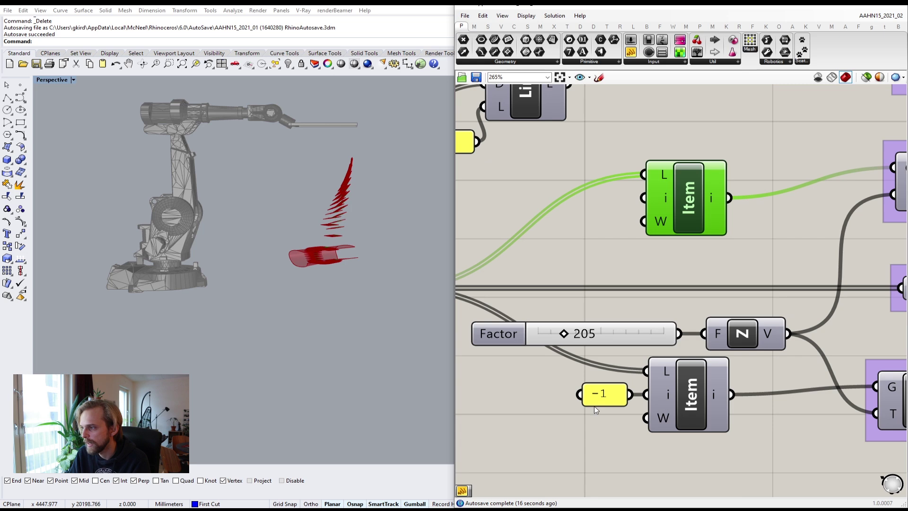
scroll(605, 379, "down", 7)
right_click_drag(831, 347, 652, 294)
scroll(656, 290, "down", 5)
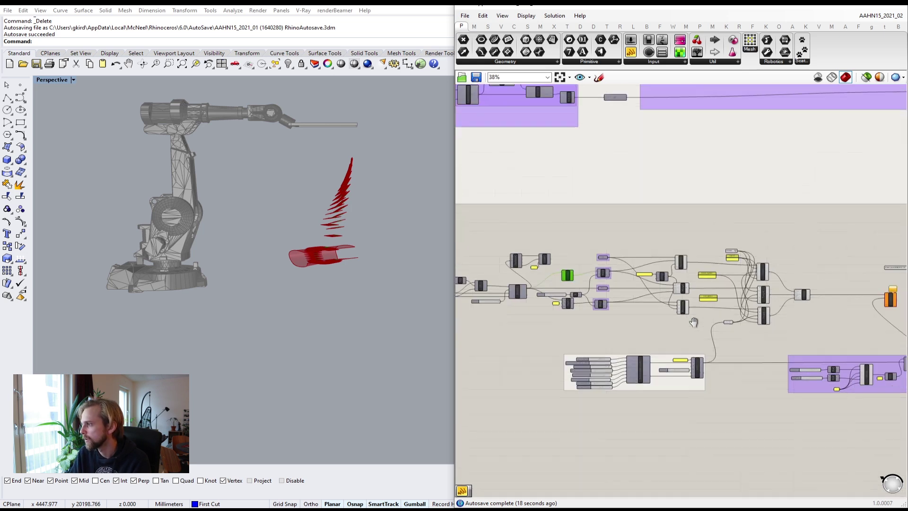
- Add a panel beside Insert Items containing the values 0 and -1 on separate lines
right_click_drag(874, 327, 728, 309)
scroll(727, 310, "up", 2)
scroll(728, 310, "up", 9)
double_click(575, 286)
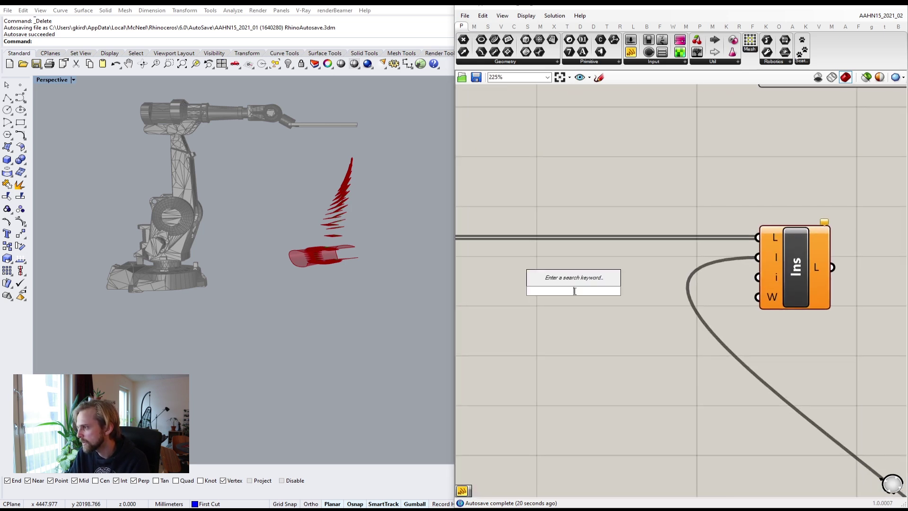
type("panel")
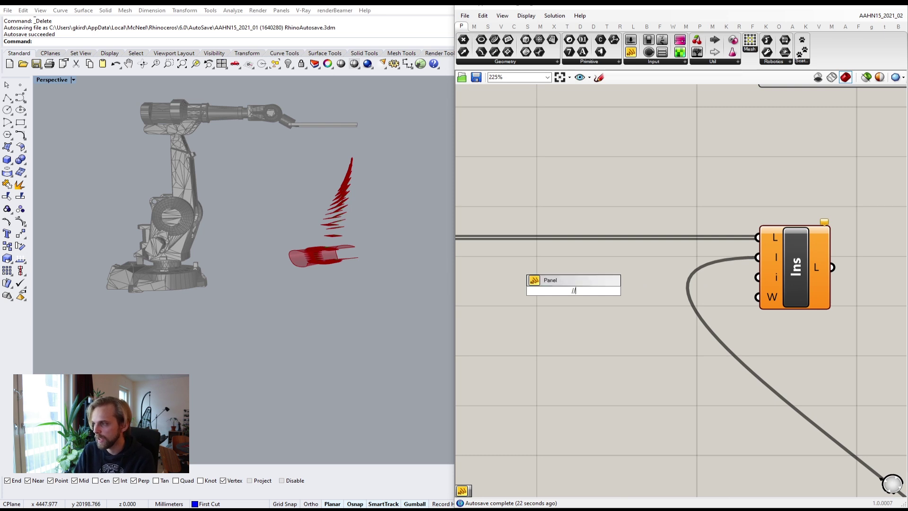
key("Return")
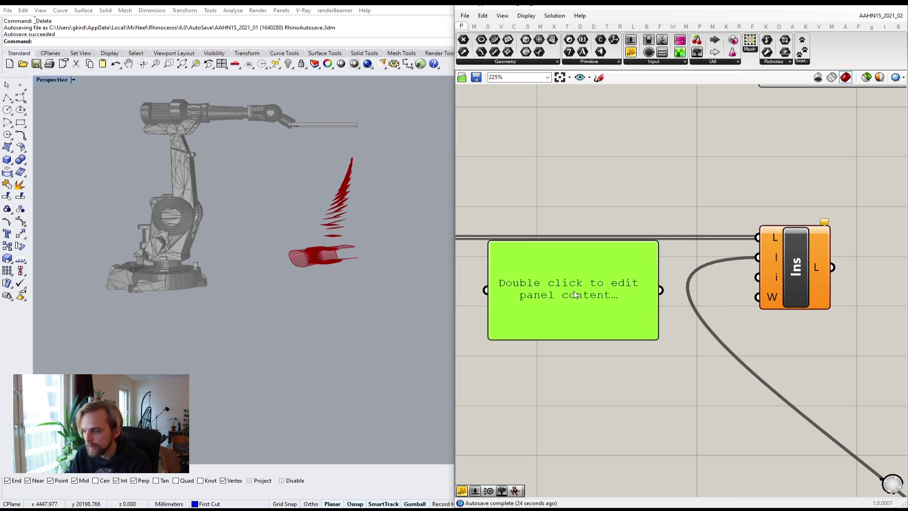
double_click(575, 295)
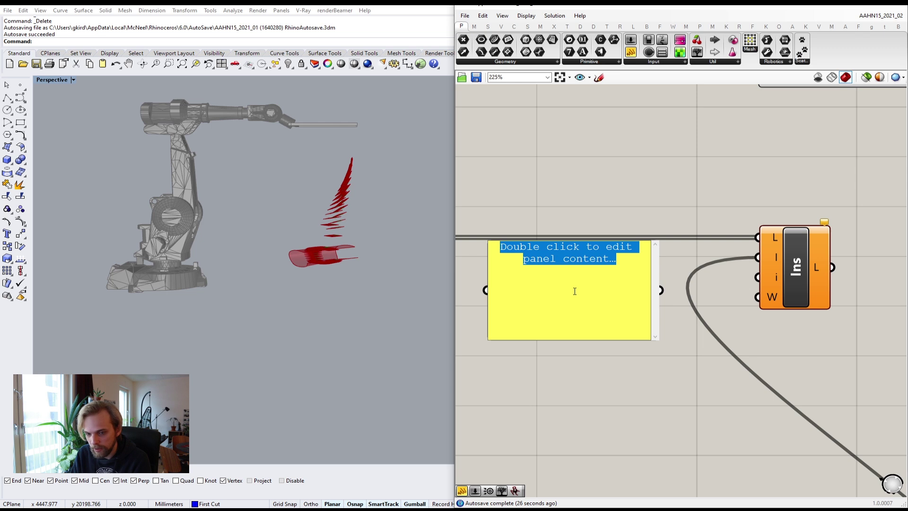
type("0")
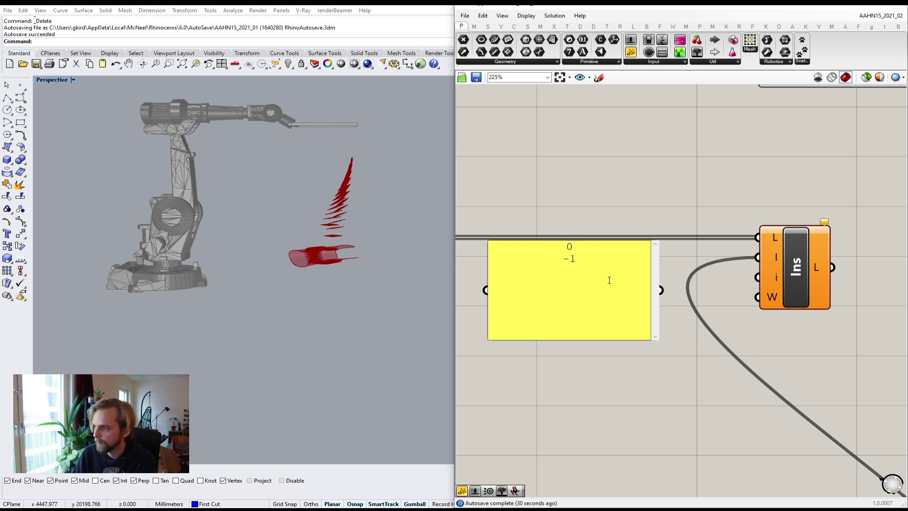
type(" -1")
left_click(626, 166)
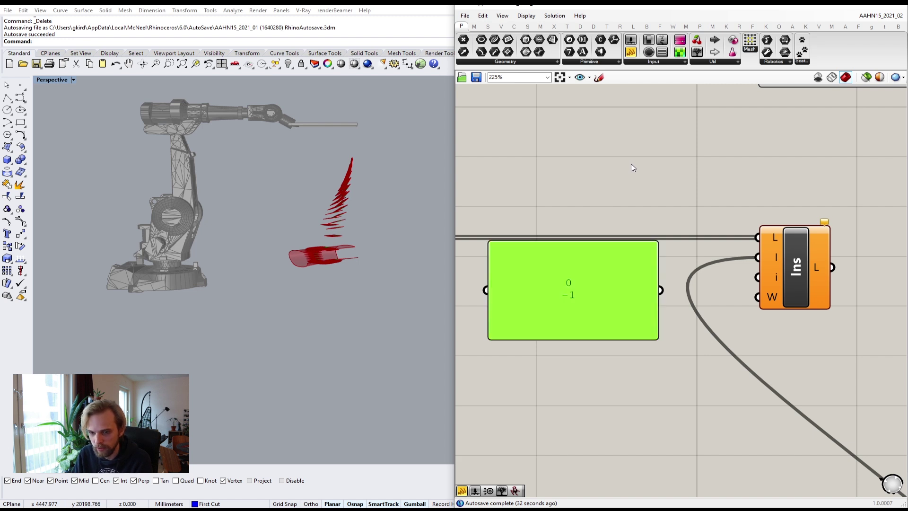
- Turn off Multiline Data for the index panel and shrink it to fit its two values beside Insert Items
left_click(574, 288)
right_click(597, 281)
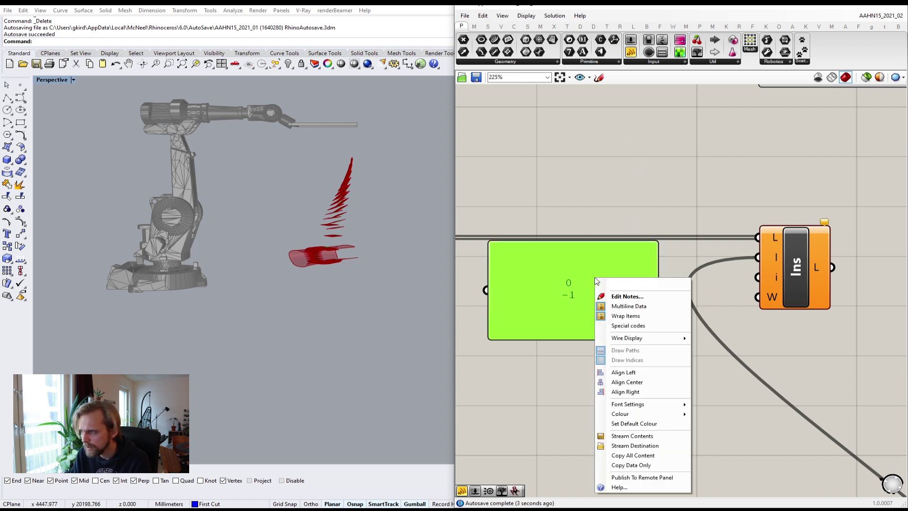
left_click(612, 308)
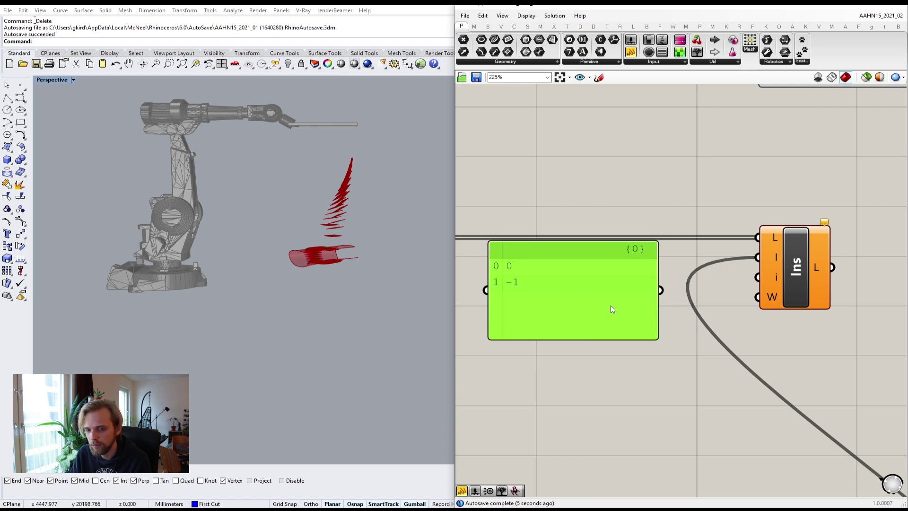
left_click(570, 356)
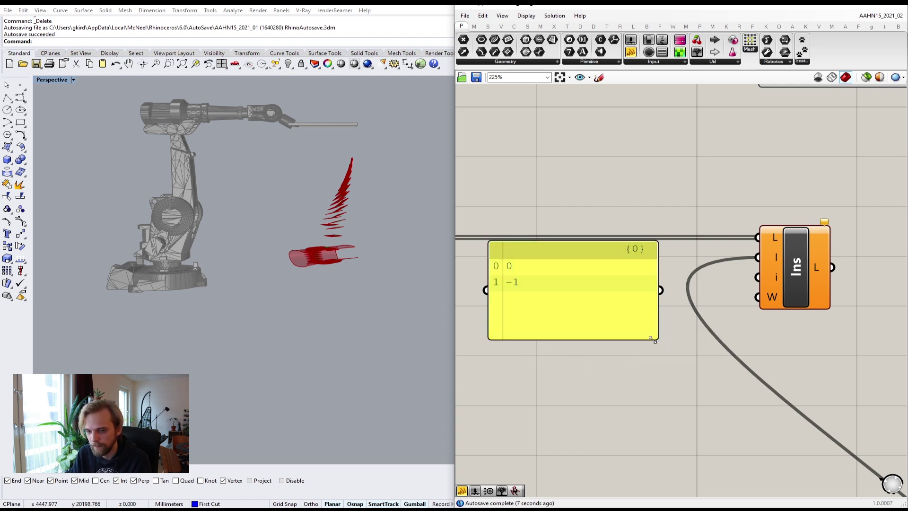
left_click_drag(654, 336, 640, 310)
left_click(671, 323)
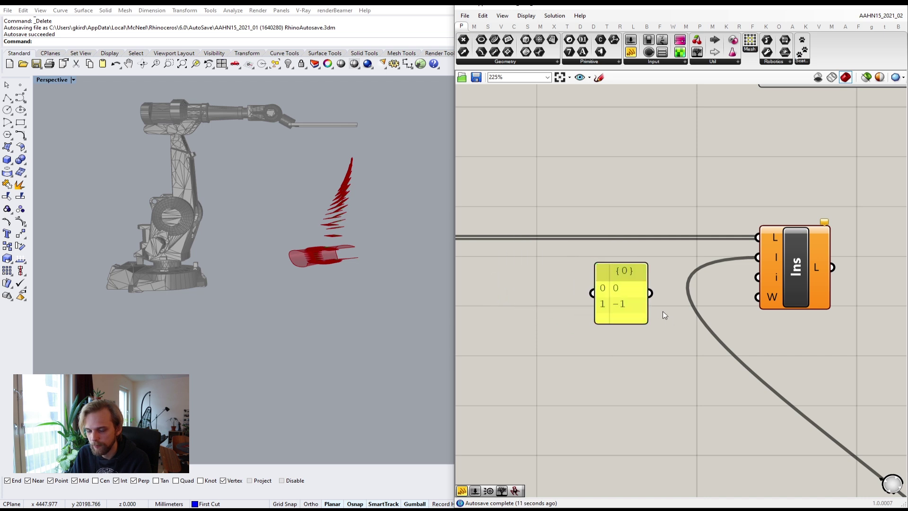
- Connect the index panel to the Indices input of Insert Items and align the panel with that input
scroll(627, 302, "up", 2)
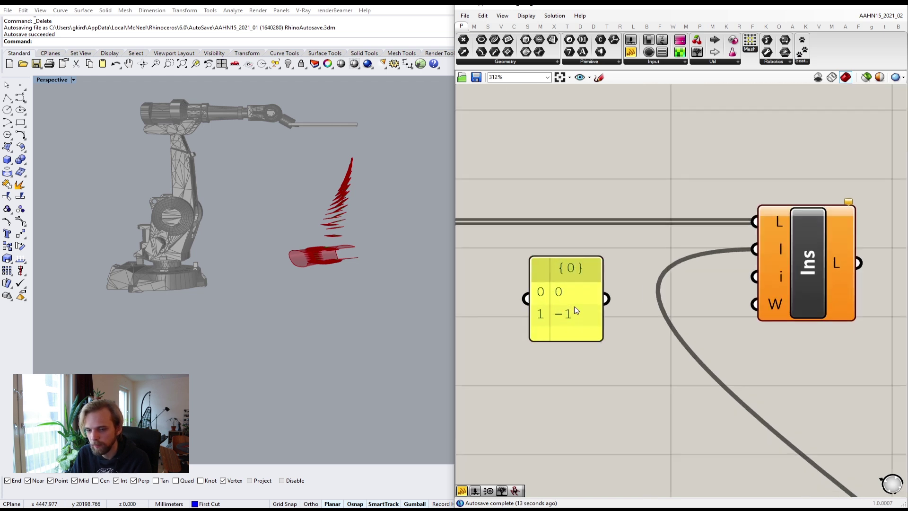
scroll(610, 308, "down", 3)
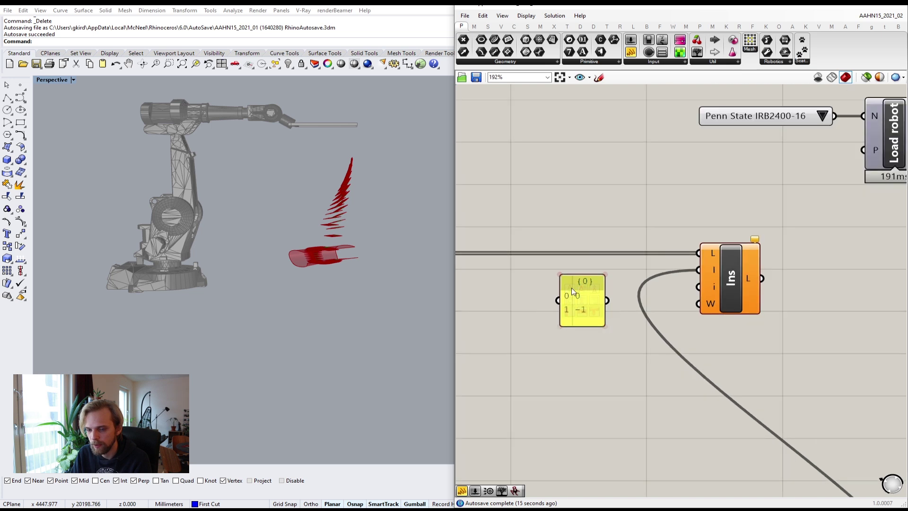
right_click(583, 304)
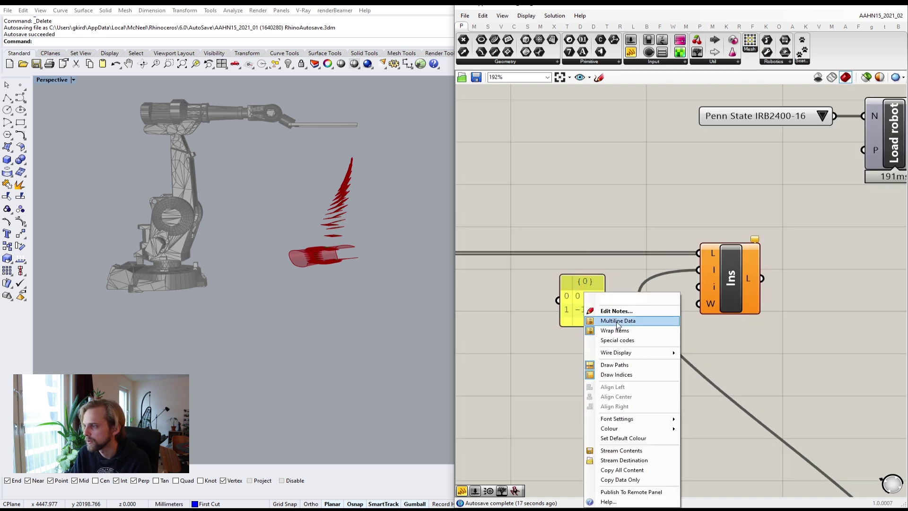
left_click(518, 298)
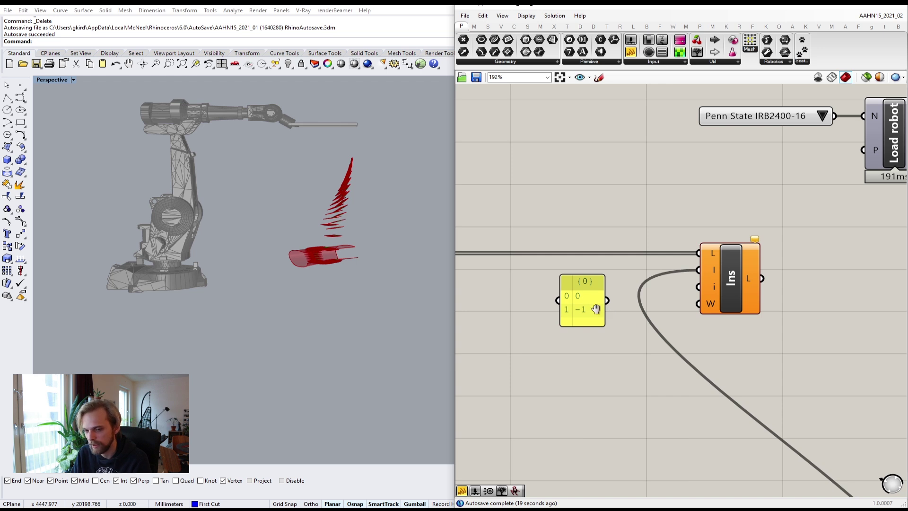
scroll(596, 309, "up", 2)
left_click_drag(575, 303, 719, 293)
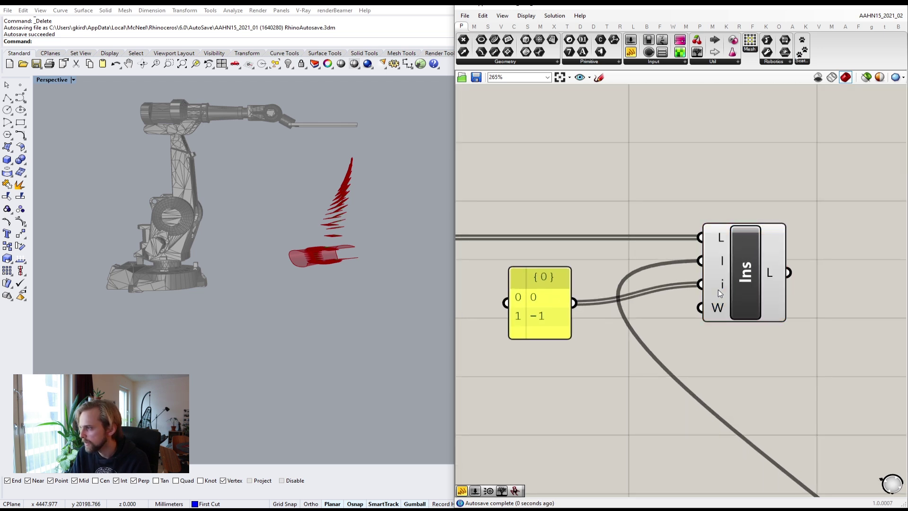
left_click_drag(546, 302, 579, 284)
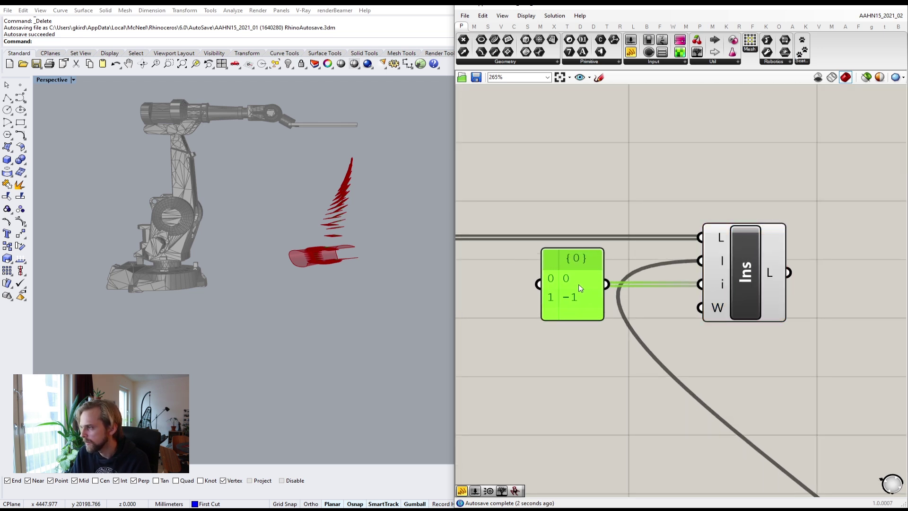
- Examine the list output of Insert Items and trace how the Homing group and the merged cutting targets feed it
right_click_drag(770, 264, 621, 266)
mouse_move(626, 273)
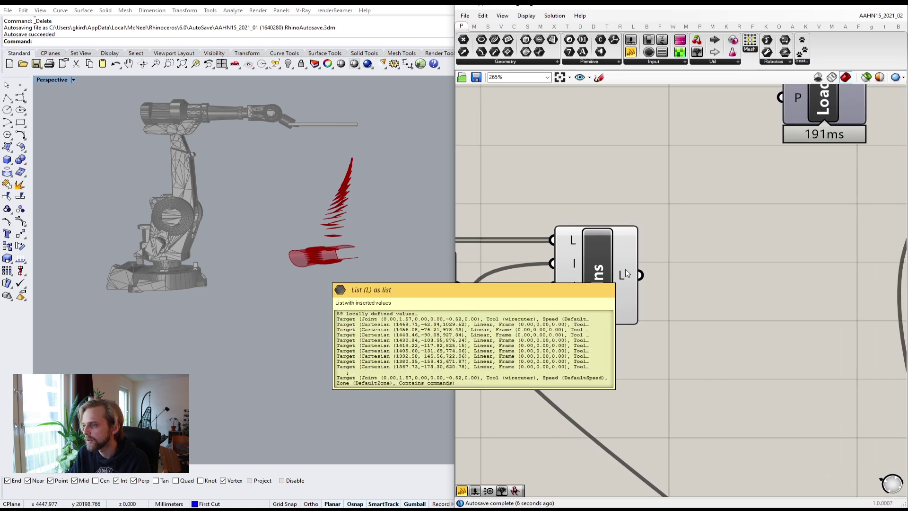
scroll(575, 303, "down", 4)
right_click_drag(554, 334, 668, 225)
scroll(660, 215, "down", 3)
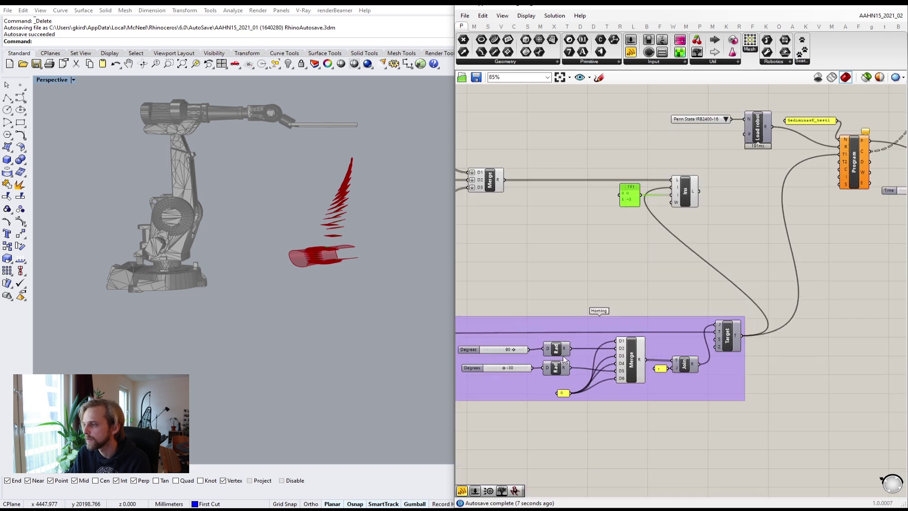
mouse_move(585, 333)
left_mouse_down()
mouse_move(582, 340)
mouse_move(591, 331)
left_mouse_up()
right_click_drag(551, 251, 716, 314)
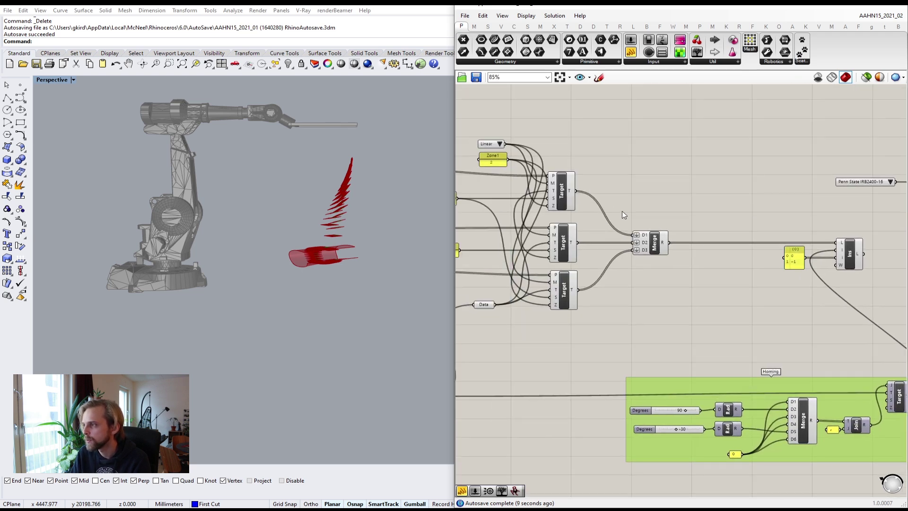
right_click_drag(572, 215, 686, 257)
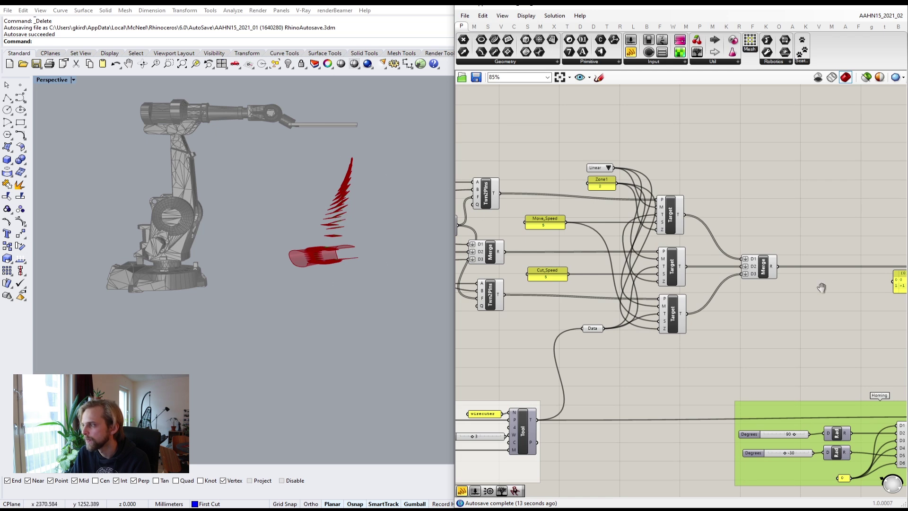
- Connect the list output of Insert Items to the first targets input of the Program component, replacing the direct homing target connection
right_click_drag(822, 288, 627, 227)
left_click_drag(732, 358, 731, 354)
right_click_drag(733, 244, 683, 296)
left_click(686, 222)
scroll(683, 220, "up", 2)
right_click_drag(652, 227, 542, 261)
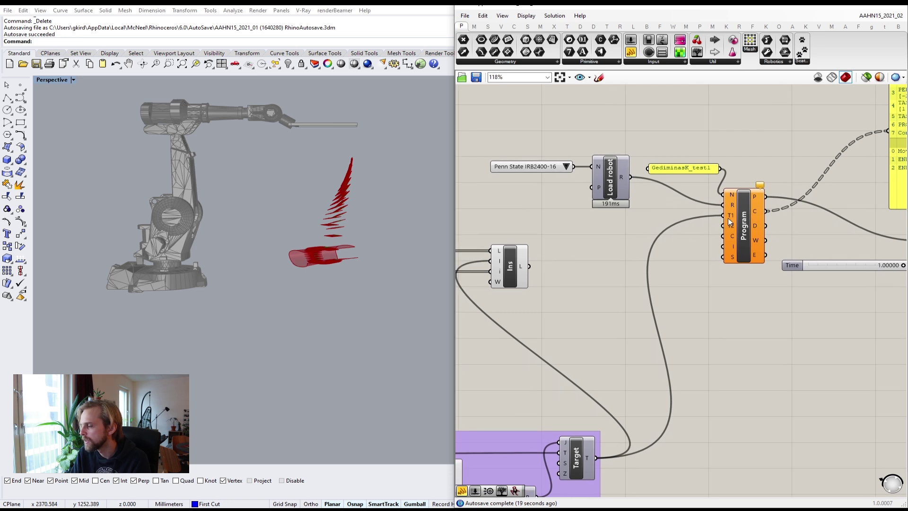
left_click_drag(576, 257, 723, 216)
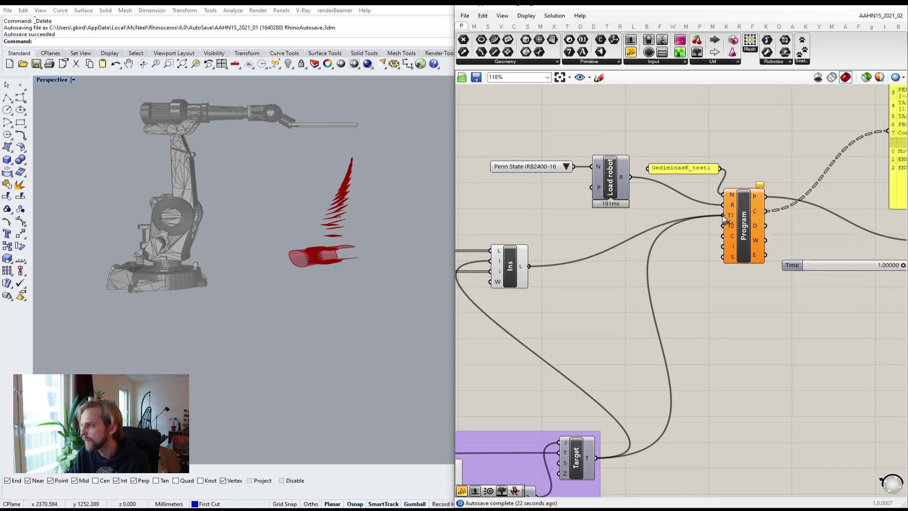
scroll(757, 247, "down", 2)
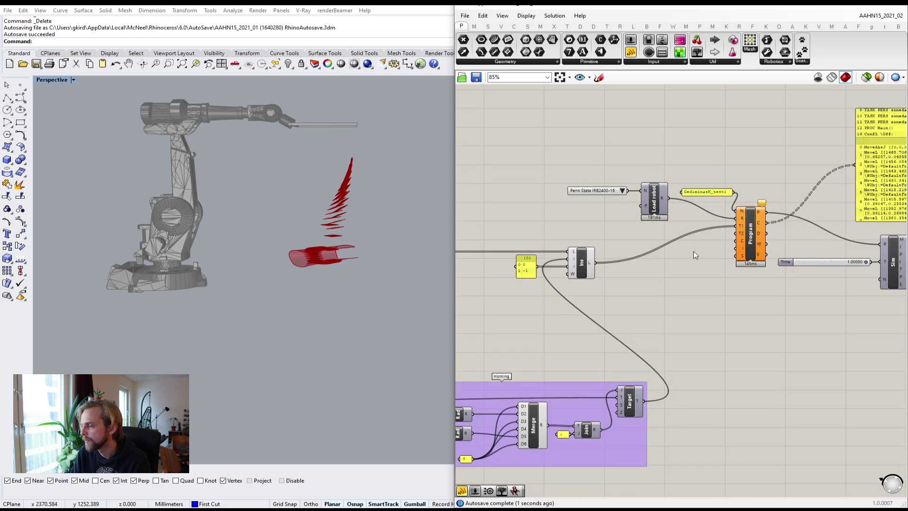
- Connect the Program component's warnings output to the large code panel in place of its code output and read the warning
right_click_drag(782, 215, 563, 319)
scroll(612, 269, "up", 1)
left_click_drag(562, 319, 668, 232)
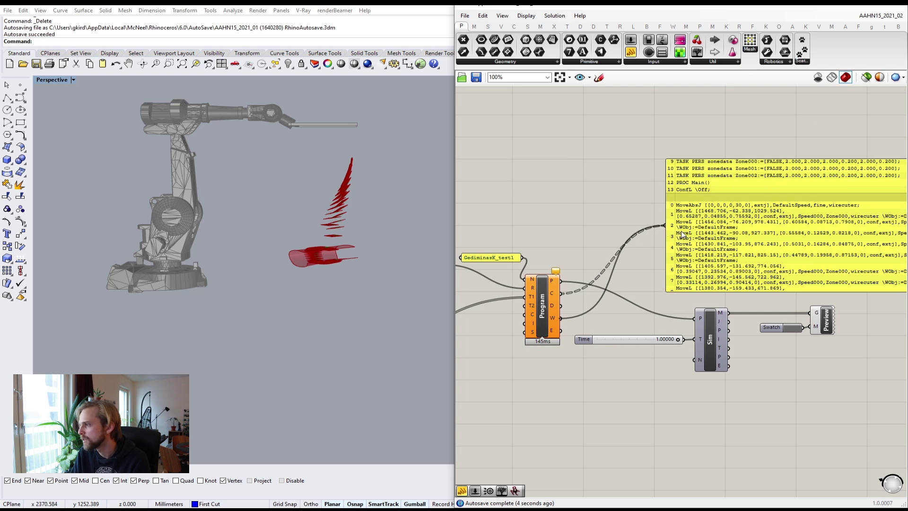
right_click_drag(731, 179, 613, 210)
scroll(682, 199, "up", 1)
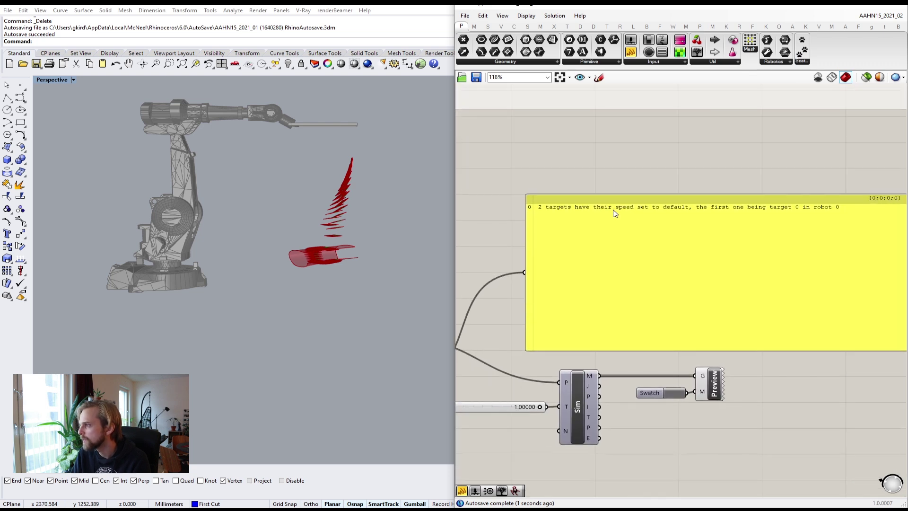
scroll(643, 213, "up", 1)
scroll(718, 213, "down", 5)
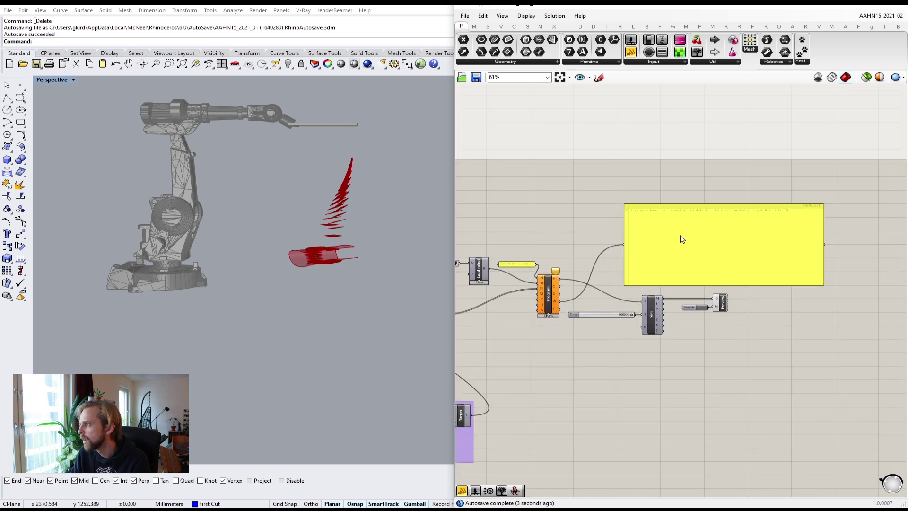
- Copy the Move_Speed panel with value 5 and place the copy just above the Homing group
right_click_drag(506, 288, 704, 212)
scroll(648, 342, "up", 7)
mouse_move(661, 336)
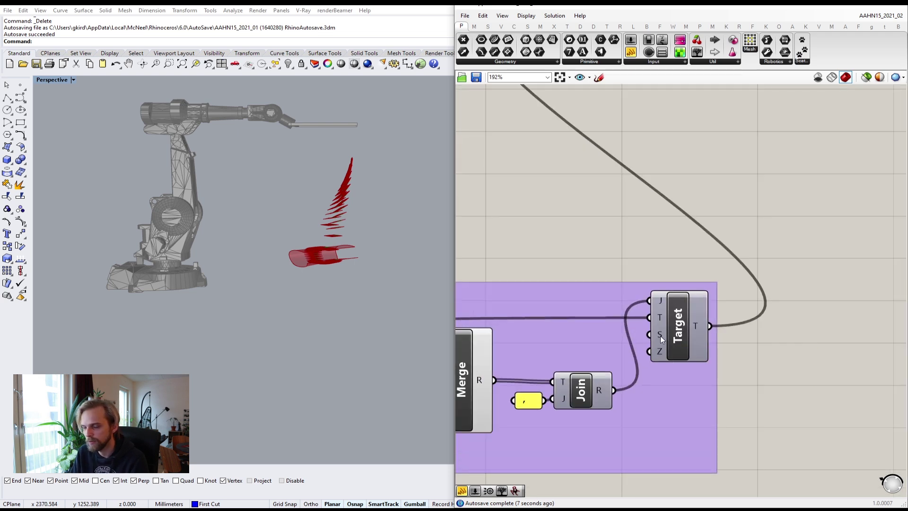
scroll(593, 248, "down", 9)
scroll(592, 256, "up", 7)
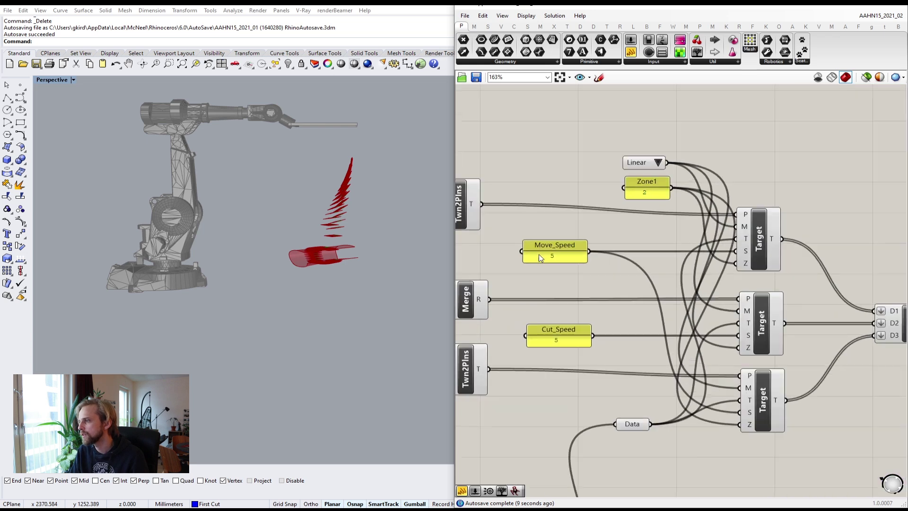
left_click(573, 227)
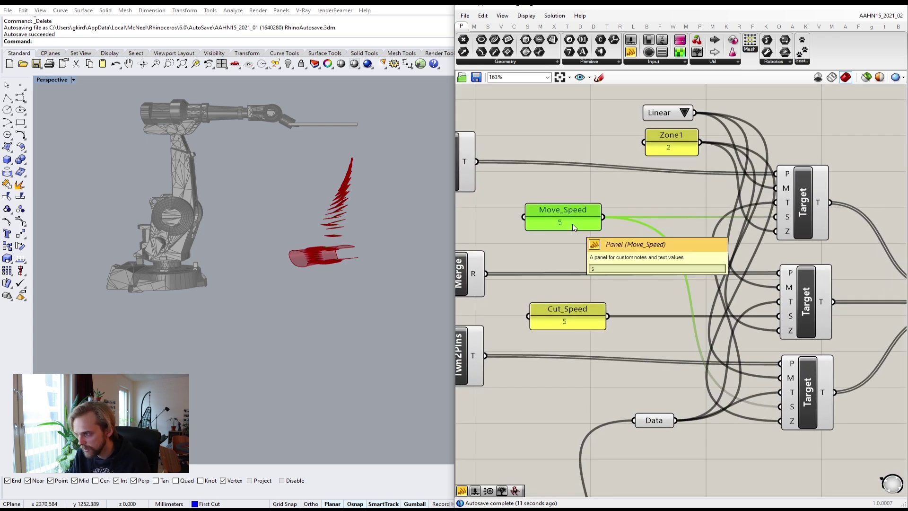
scroll(574, 227, "down", 5)
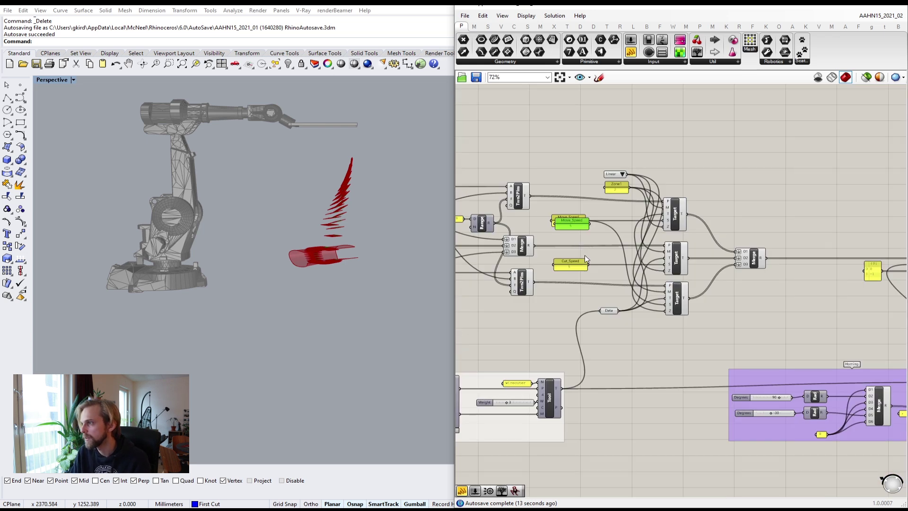
left_click_drag(805, 308, 826, 315)
right_click_drag(825, 315, 602, 235)
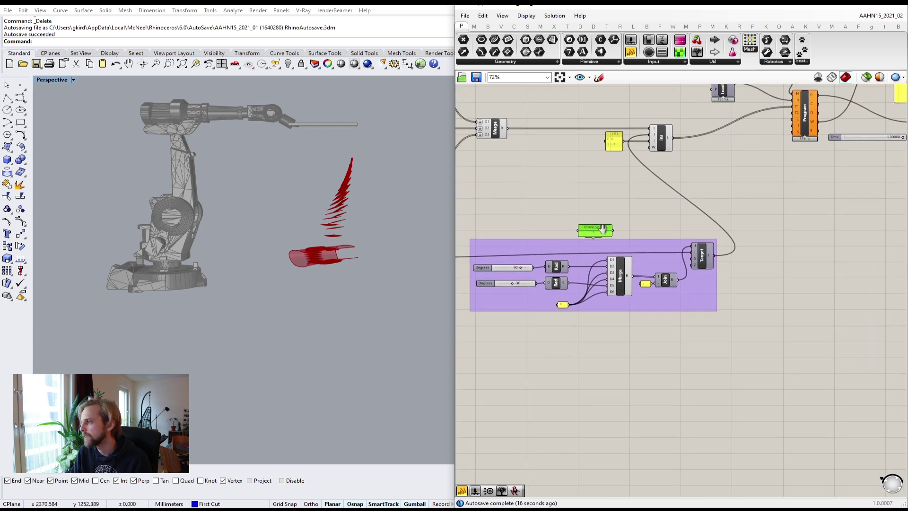
- Position the copied Move_Speed panel beside the homing Target and connect it to that component's Speed input
scroll(603, 234, "up", 2)
left_click_drag(595, 228, 661, 242)
scroll(713, 268, "up", 3)
scroll(734, 282, "down", 6)
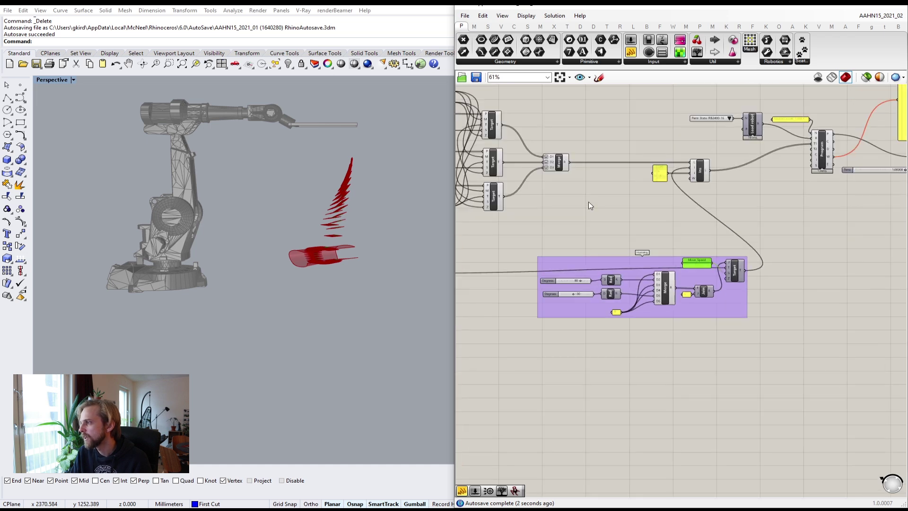
- Copy the Zone1 panel with value 2 below the homing Move_Speed panel and connect it to the homing Target's Zone input
right_click_drag(586, 195, 672, 291)
left_click(671, 292)
mouse_move(512, 197)
right_mouse_down()
mouse_move(572, 226)
mouse_move(523, 199)
right_mouse_up()
scroll(572, 230, "up", 4)
left_click(600, 236)
scroll(600, 236, "down", 4)
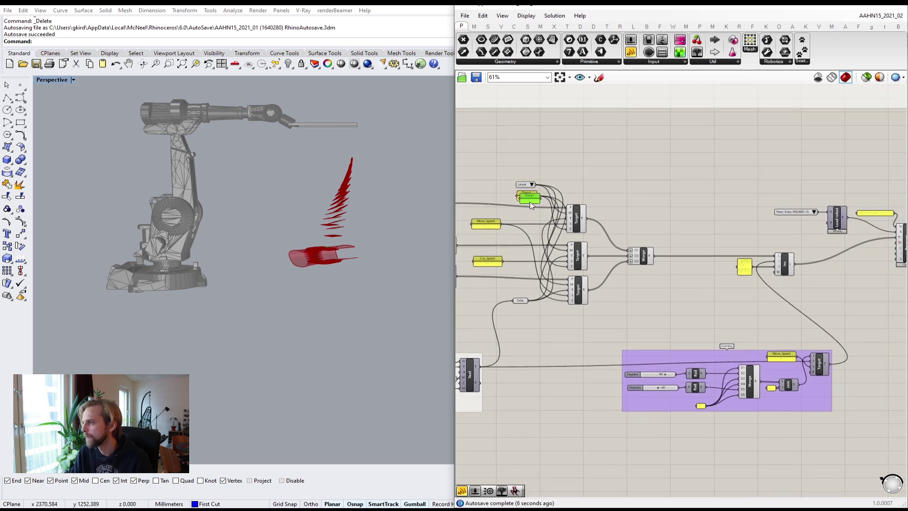
left_click_drag(531, 205, 789, 373)
scroll(815, 373, "up", 5)
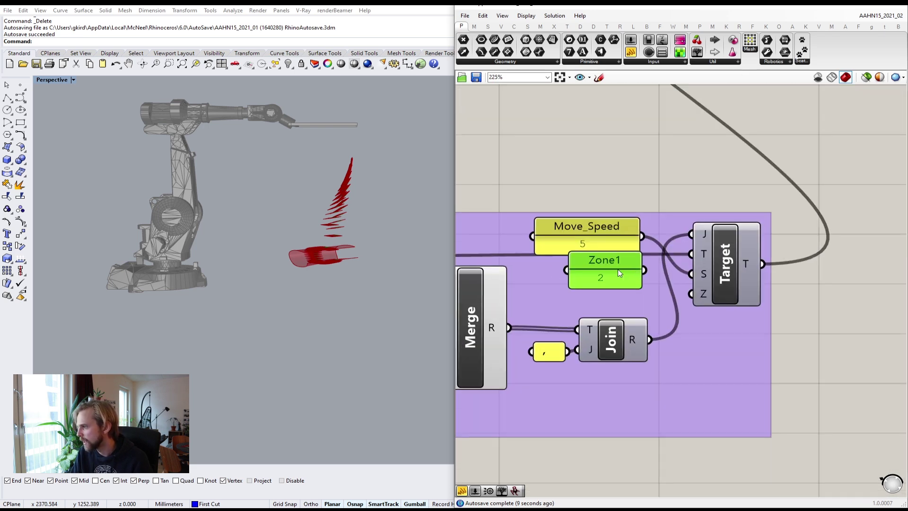
left_click_drag(618, 273, 613, 292)
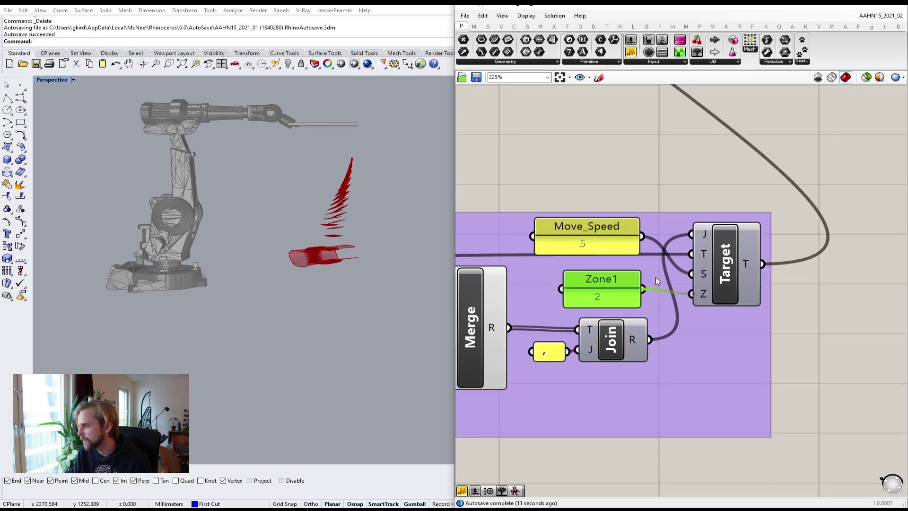
- Move the homing Target component up to line up its Speed and Zone inputs with the Move_Speed and Zone1 panels
left_click(605, 252)
scroll(643, 250, "down", 3)
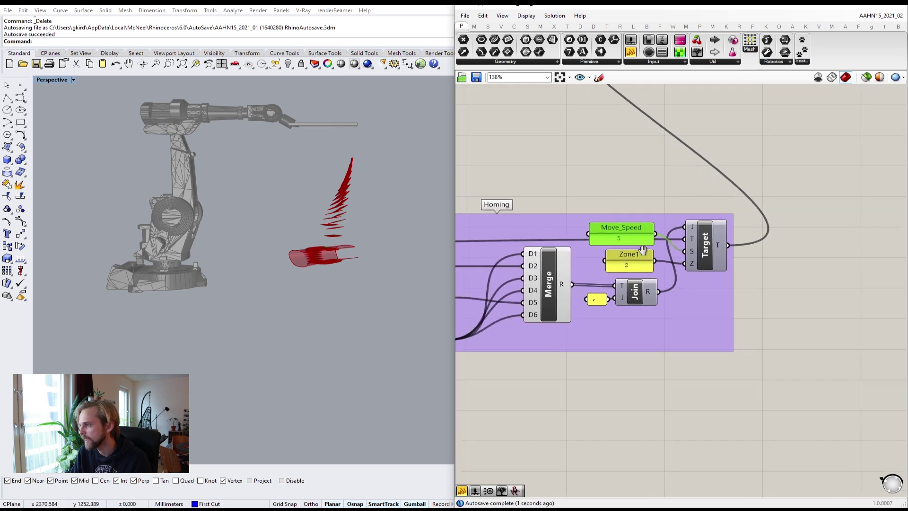
right_click_drag(642, 249, 666, 243)
left_click_drag(722, 234, 726, 211)
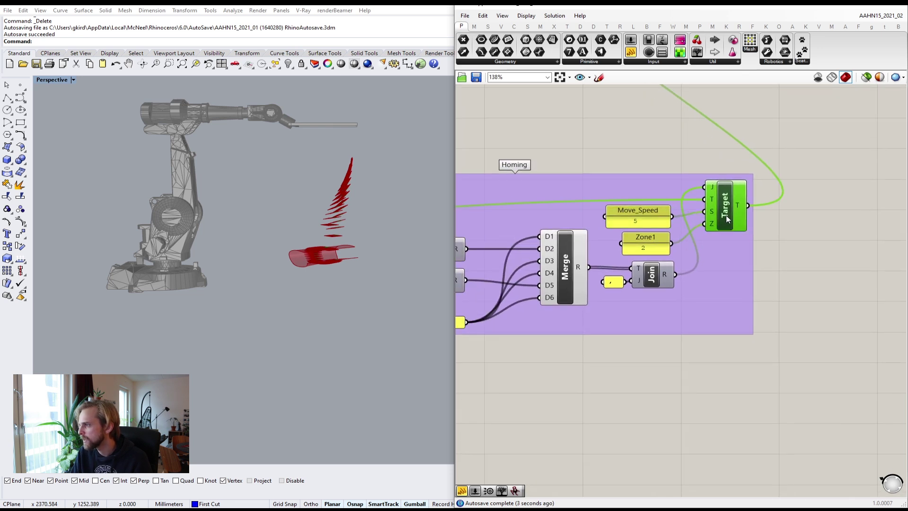
left_click(628, 163)
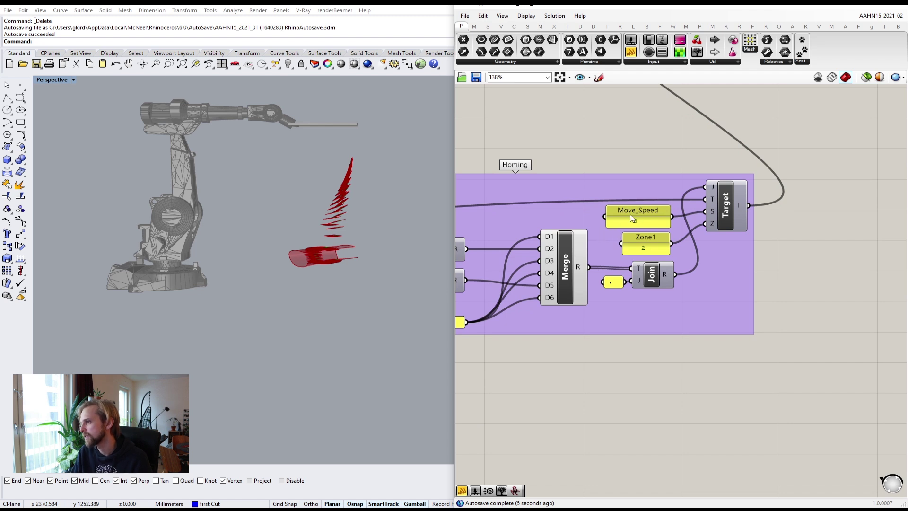
- Add the copied Move_Speed and Zone1 panels to the Homing group
left_click(633, 218)
left_click(651, 248, "shift")
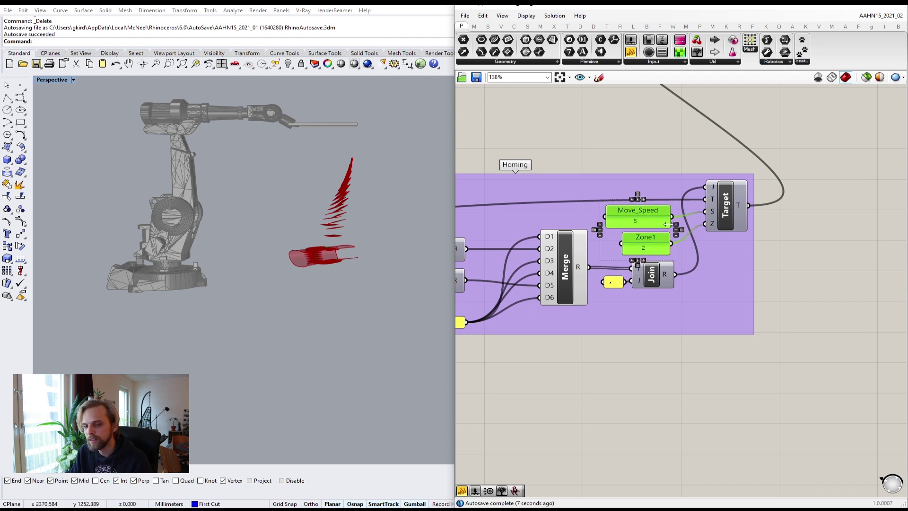
right_click(646, 189)
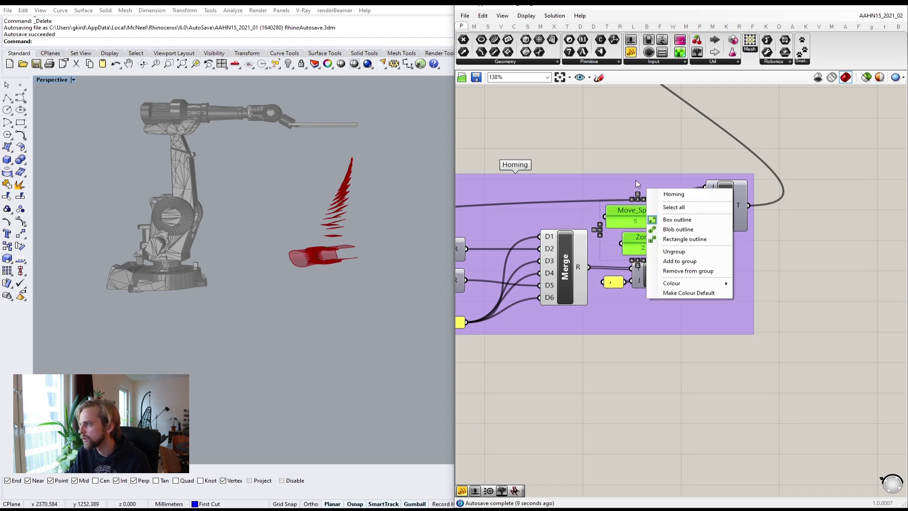
left_click(679, 261)
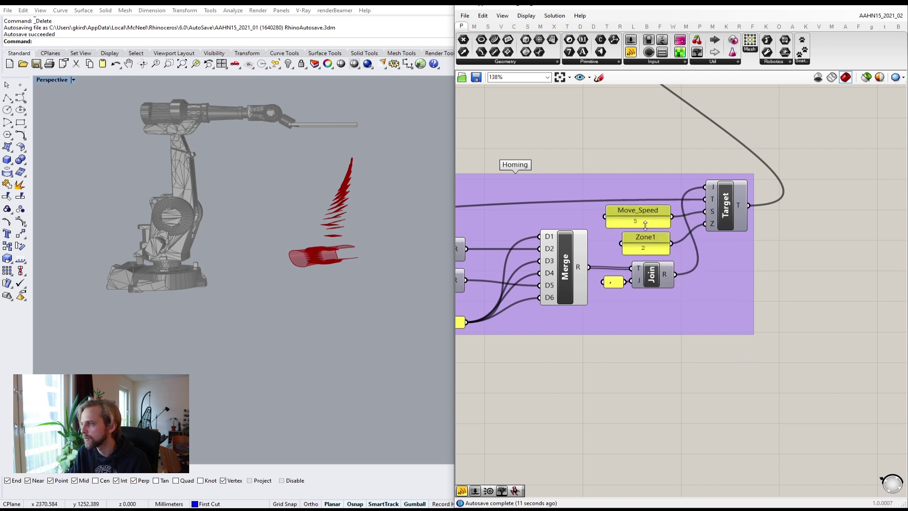
mouse_move(633, 228)
left_mouse_down()
mouse_move(631, 166)
mouse_move(645, 224)
left_mouse_up()
left_click(620, 147)
- Check the Program's warnings panel and delete it
scroll(608, 154, "down", 3)
scroll(705, 280, "down", 3)
right_click_drag(621, 129, 645, 283)
scroll(701, 242, "up", 3)
scroll(742, 211, "up", 2)
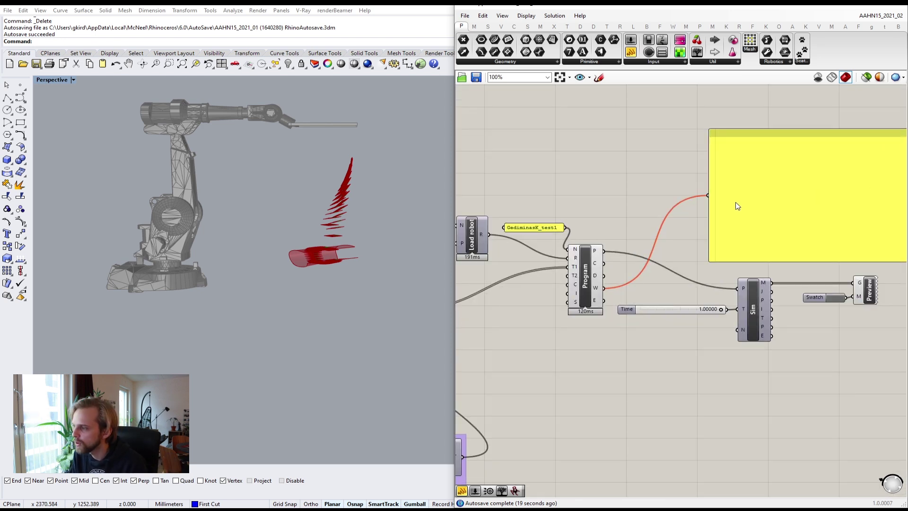
right_click_drag(629, 262, 561, 230)
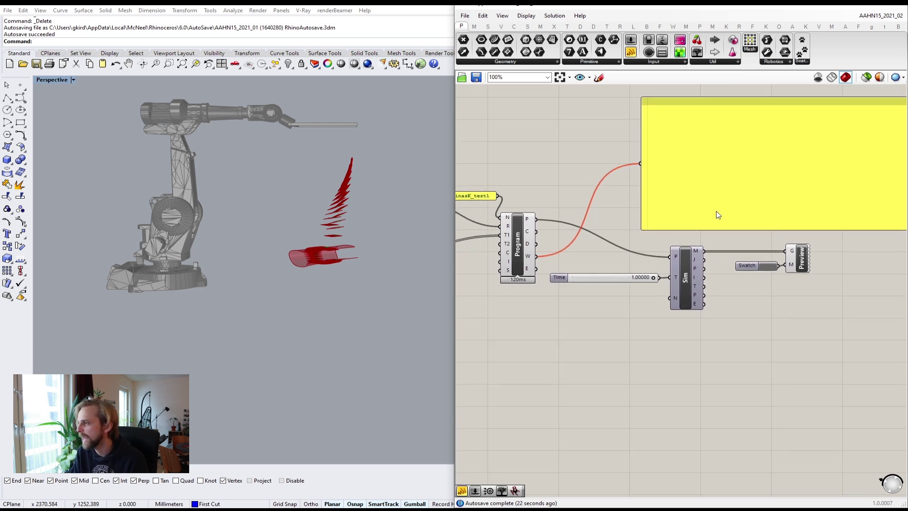
left_click(719, 207)
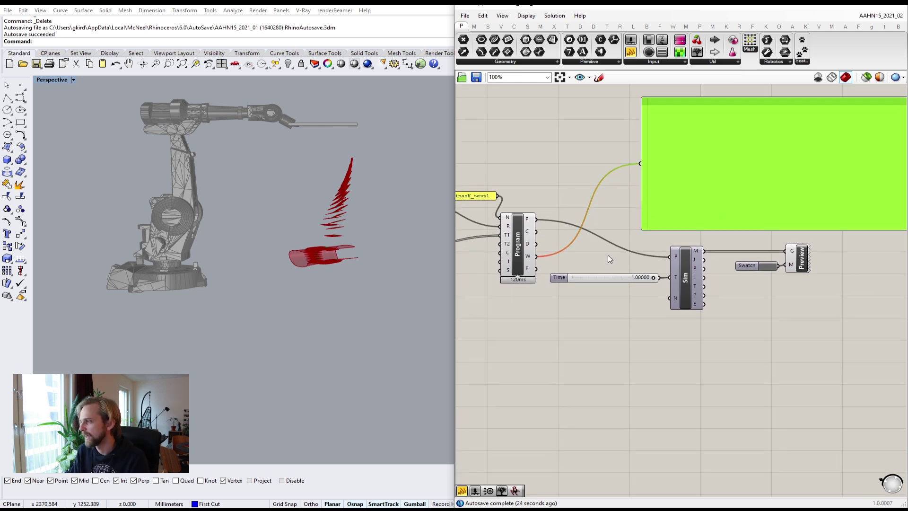
key("Delete")
- Simulate the full program by running the Time slider from 0 to 1 and check the robot's motion from and back to its home position
scroll(664, 285, "up", 2)
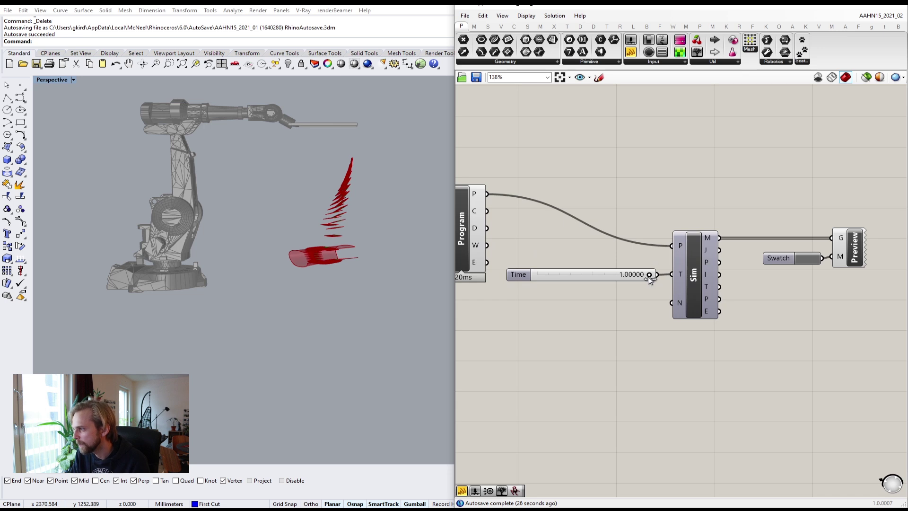
left_click_drag(649, 276, 530, 273)
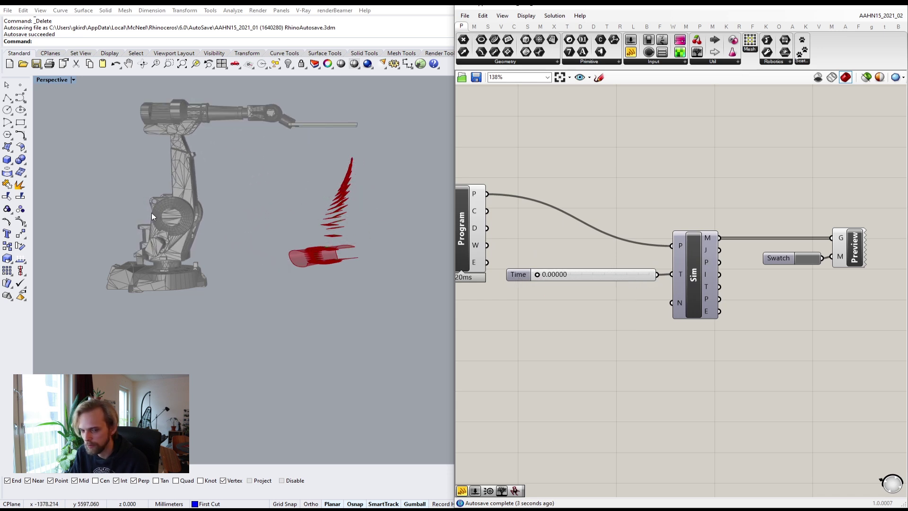
scroll(175, 192, "up", 5)
right_click_drag(342, 200, 293, 214)
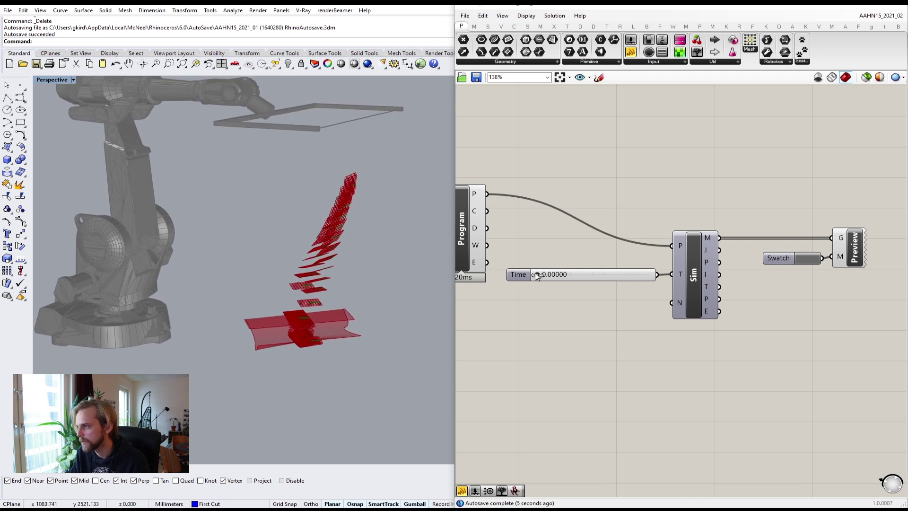
left_click_drag(534, 277, 657, 260)
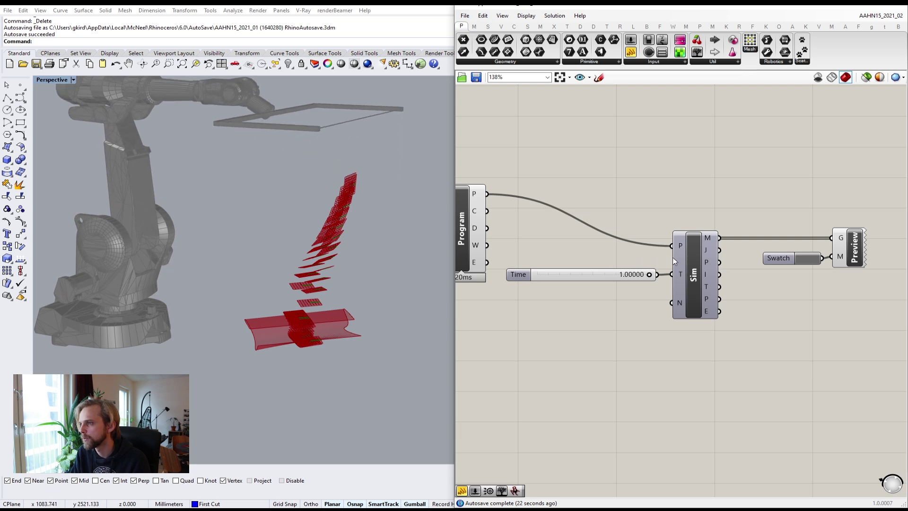
right_click_drag(327, 192, 300, 240)
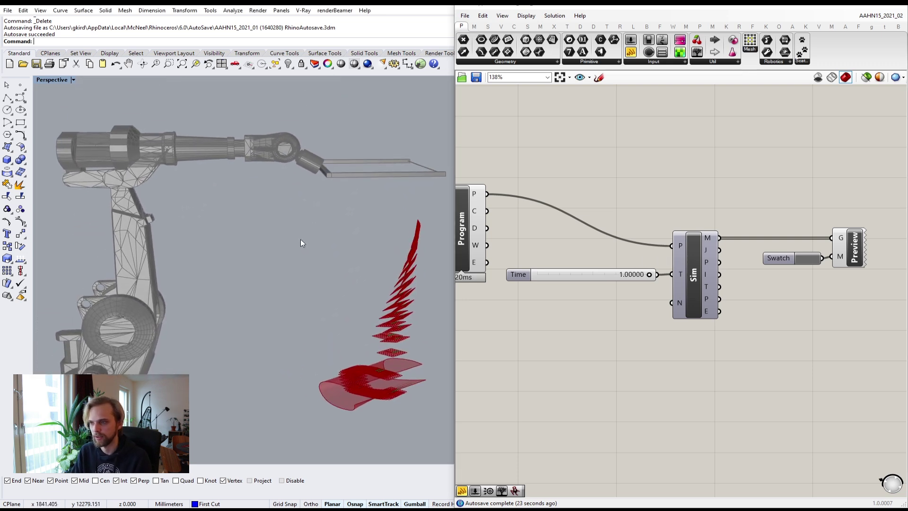
scroll(300, 240, "down", 2)
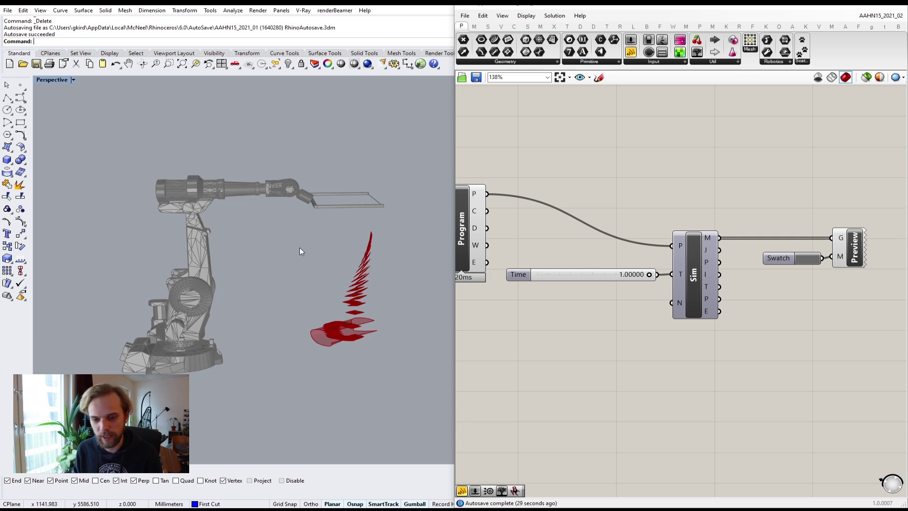
scroll(754, 250, "down", 8)
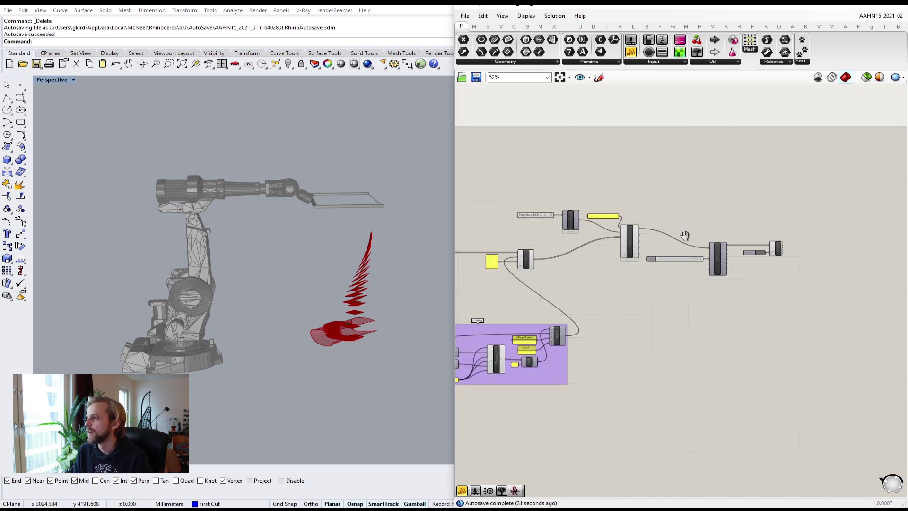
- Group the Entwine, Loft Options, Loft and BANG! components together with the 2 panel
right_click_drag(780, 283, 680, 314)
left_click_drag(862, 358, 718, 374)
scroll(690, 333, "down", 5)
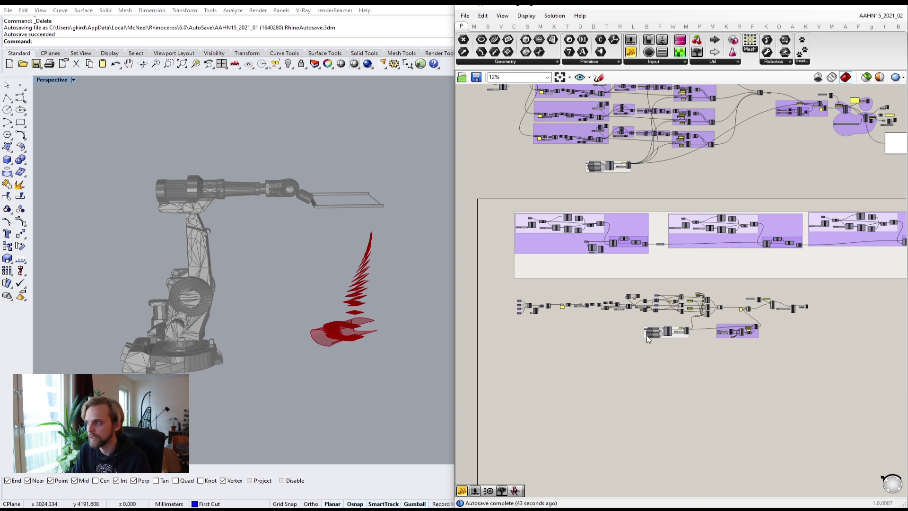
scroll(568, 326, "up", 3)
scroll(558, 332, "up", 9)
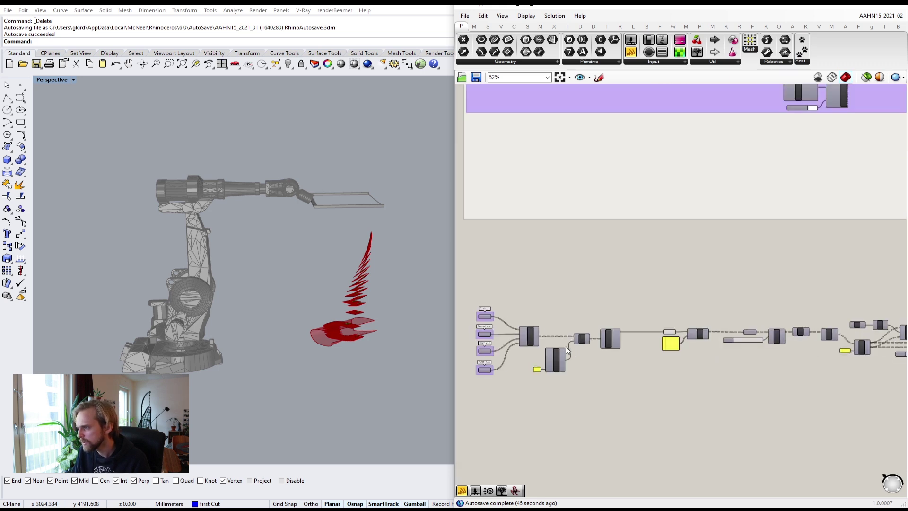
right_click_drag(563, 333, 591, 323)
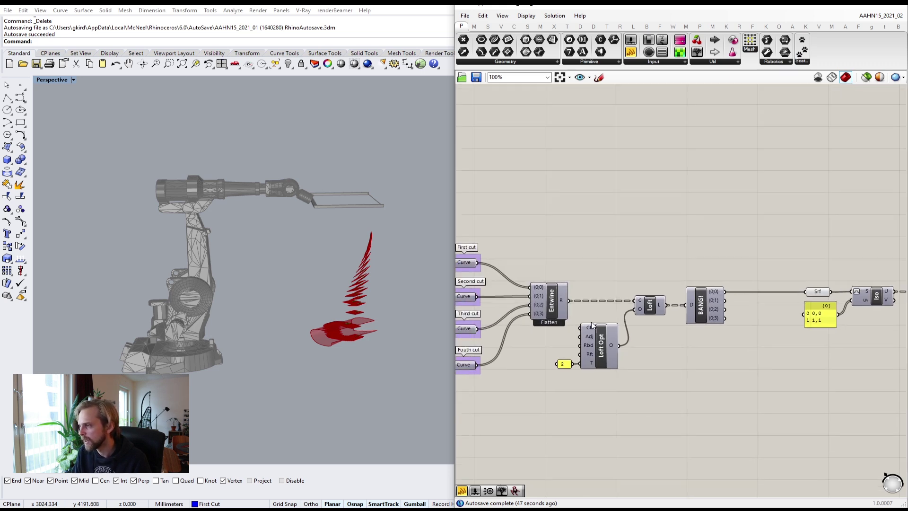
left_click(550, 298)
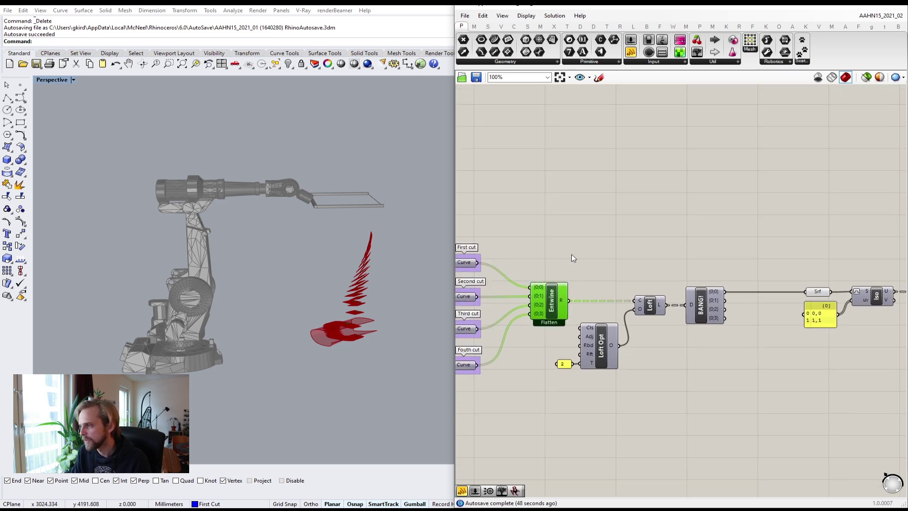
left_click(591, 345)
left_click(649, 305)
left_click_drag(763, 419, 515, 240)
middle_click(518, 240)
left_click(517, 216)
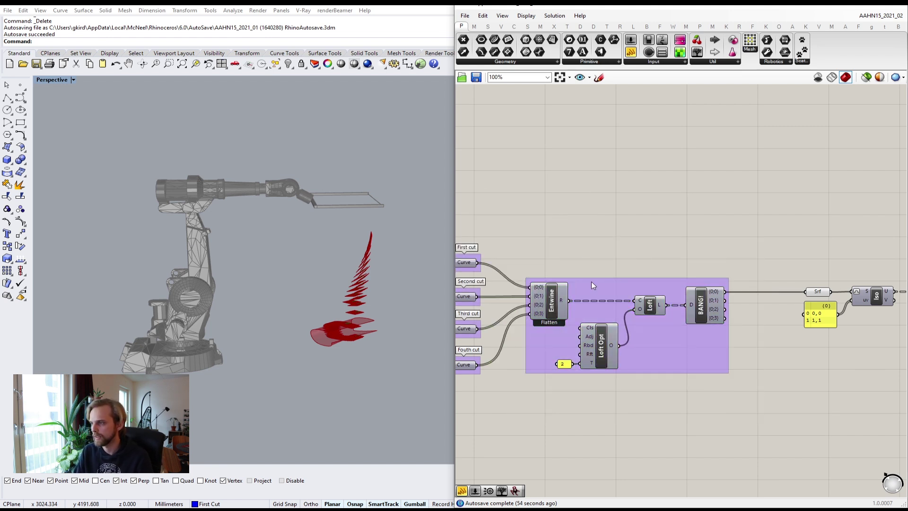
- Label the new loft group "Create separate lofts and then get them as separate outputs"
left_click_drag(607, 284, 601, 285)
right_click(601, 286)
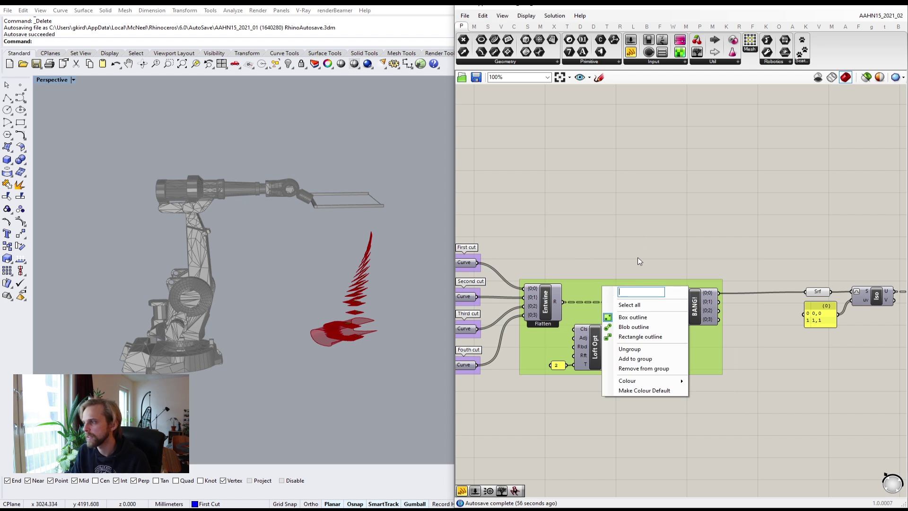
type("Create")
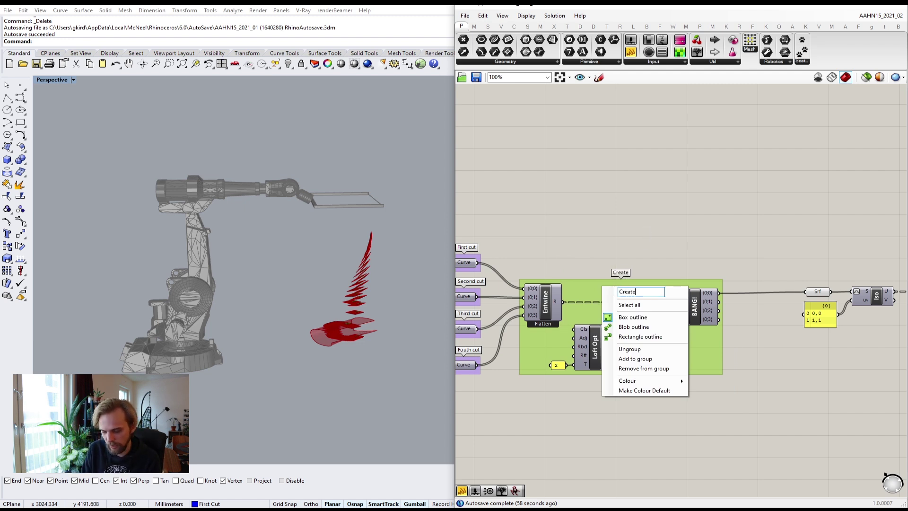
type(" separate ")
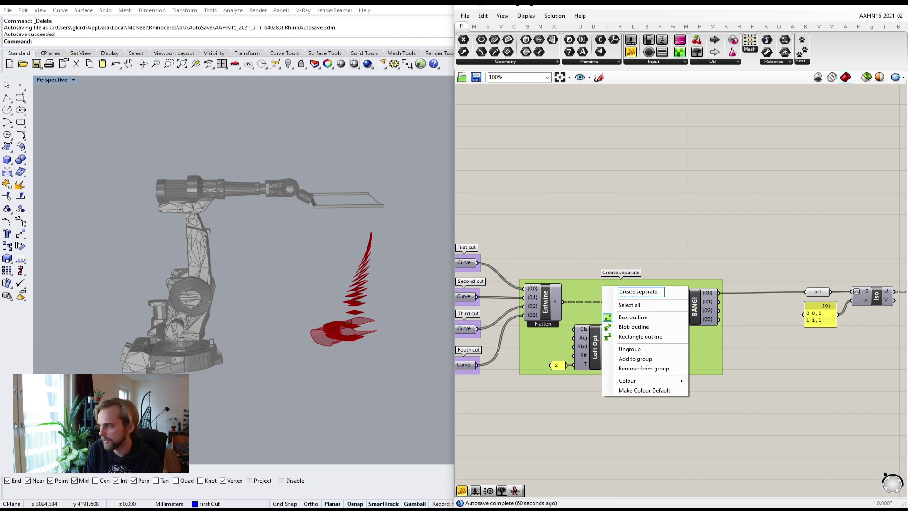
type("lofts and the")
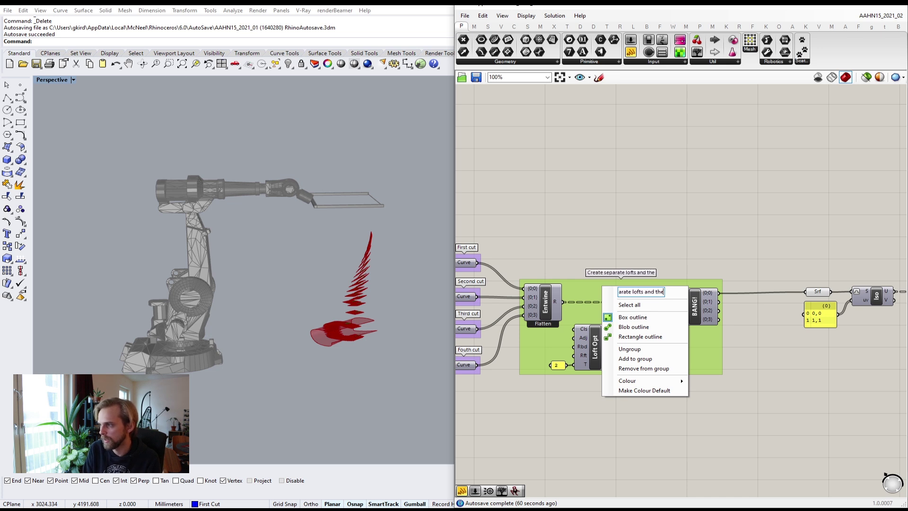
type("n get them as")
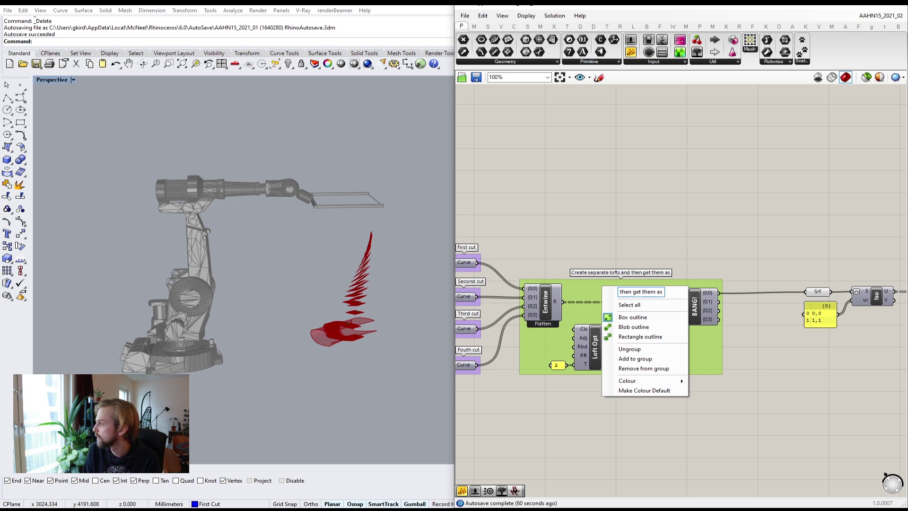
type(" separate ou")
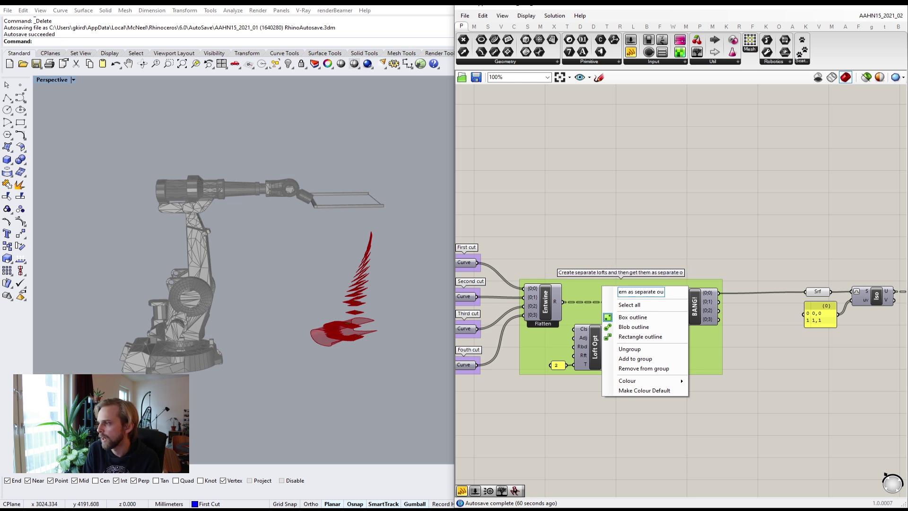
type("tputs")
key("Return")
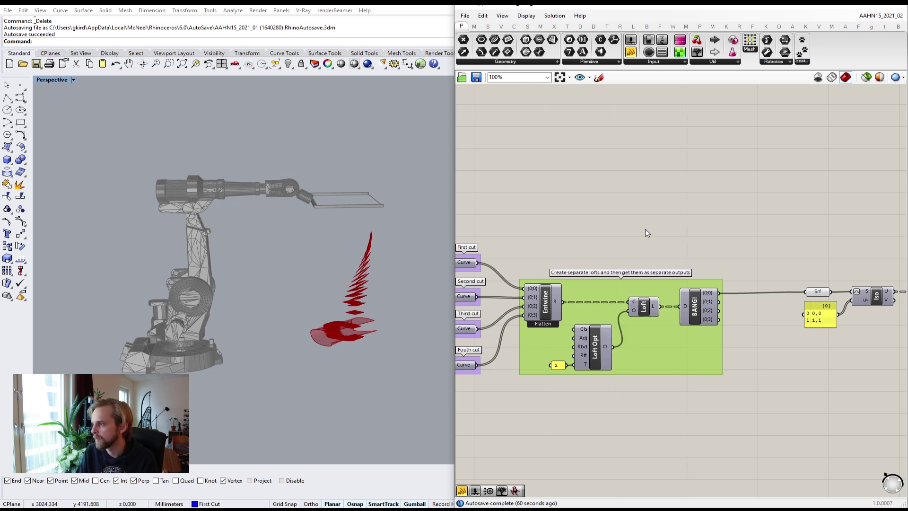
left_click(645, 229)
- Examine the component chain from the Srf parameter through Iso, Divide, Flip, PLine and Eval to Rot3D
scroll(709, 294, "up", 3)
right_click_drag(736, 299, 572, 289)
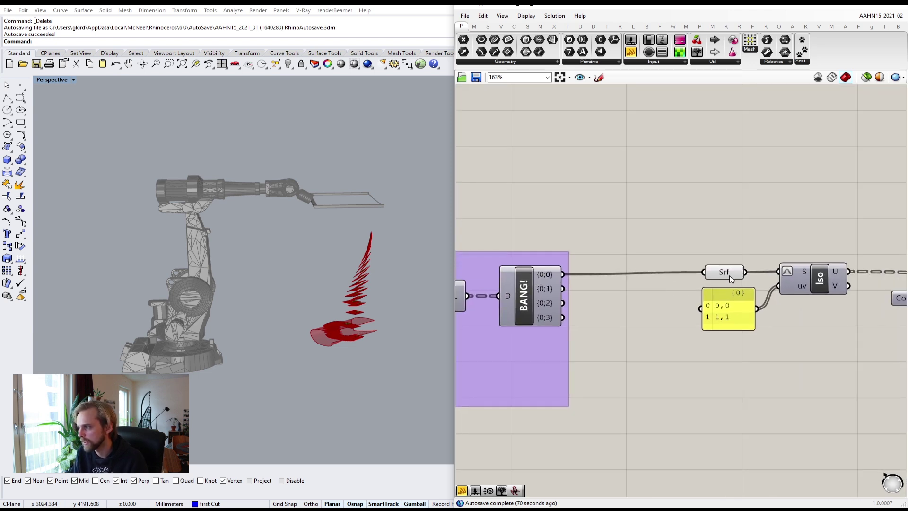
left_click(731, 273)
left_click(637, 372)
scroll(637, 372, "down", 5)
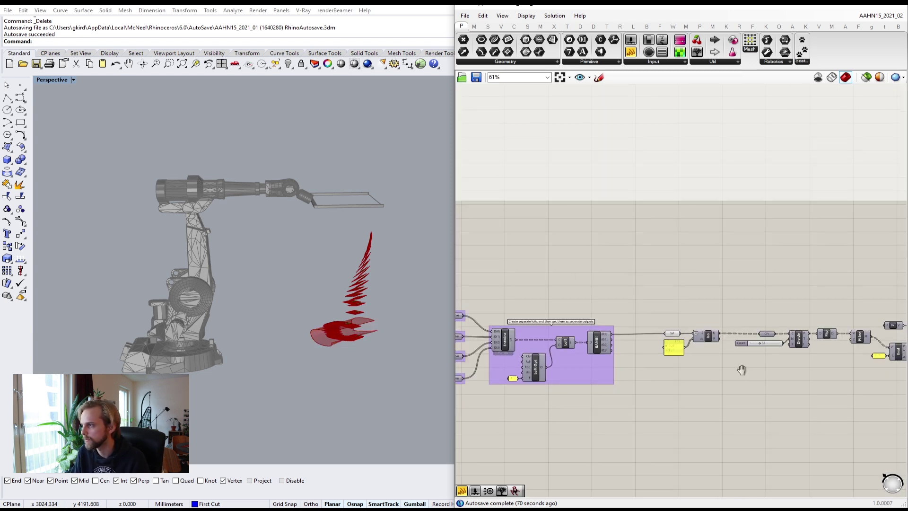
right_click_drag(742, 368, 592, 305)
scroll(512, 288, "up", 3)
left_click(520, 273)
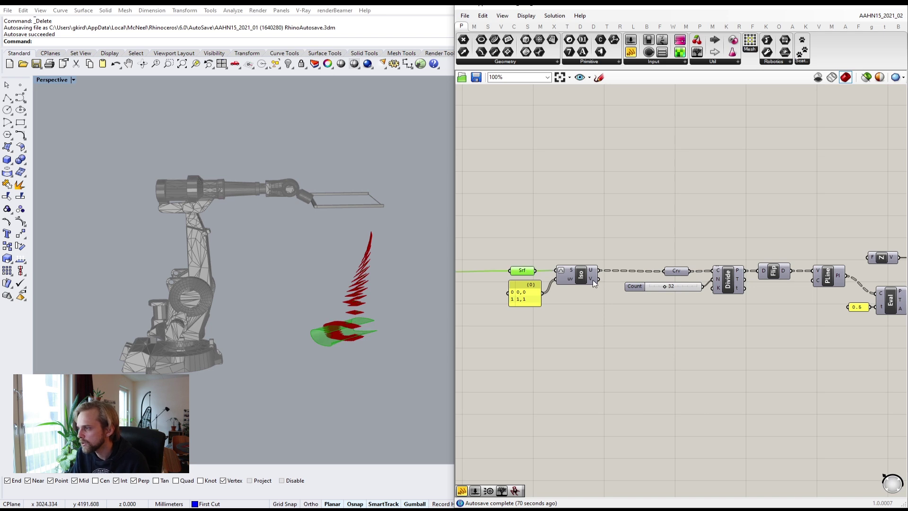
right_click_drag(715, 303, 650, 294)
left_click(652, 276)
left_click(799, 321)
right_click_drag(859, 324, 698, 313)
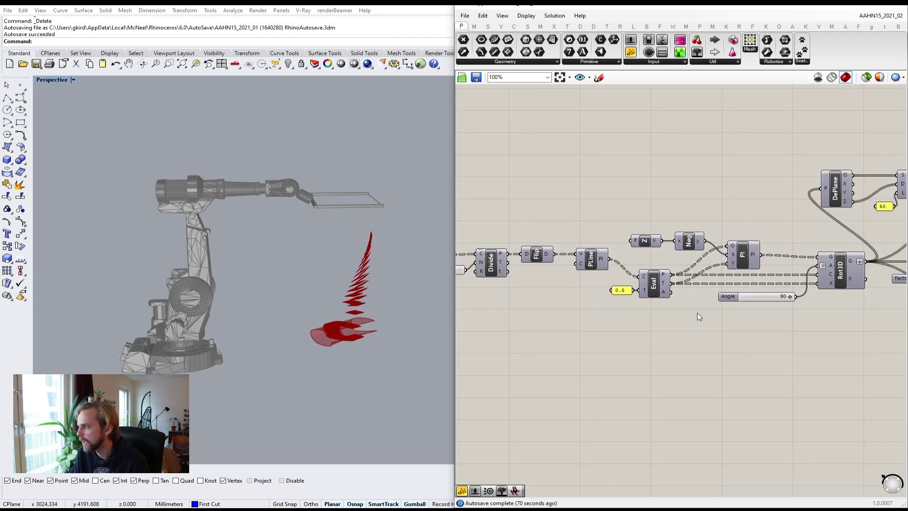
scroll(810, 306, "down", 3)
right_click_drag(811, 306, 768, 280)
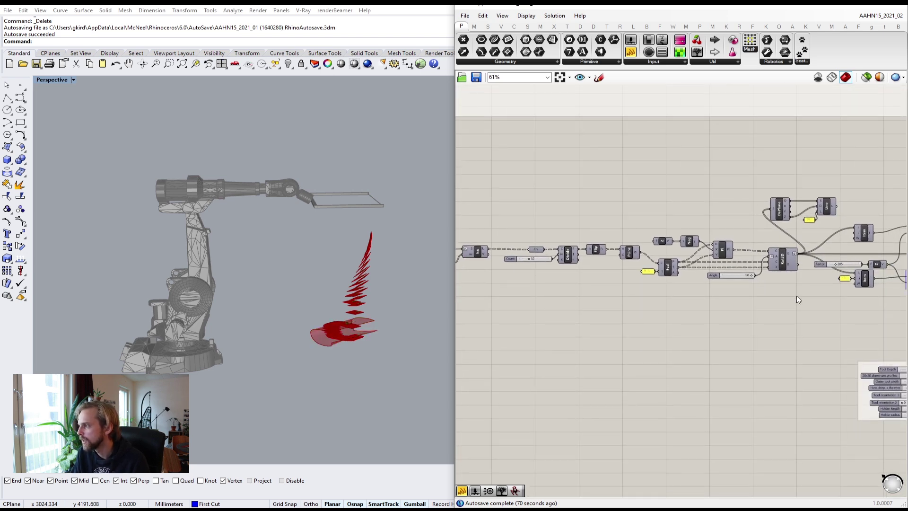
- Group all components from the Srf parameter through Rot3D, including the DePlane and Line components and the 50 panel
left_click_drag(790, 293, 531, 226)
right_click_drag(544, 235, 618, 234)
left_click_drag(613, 297, 496, 230, "shift")
scroll(602, 268, "down", 2)
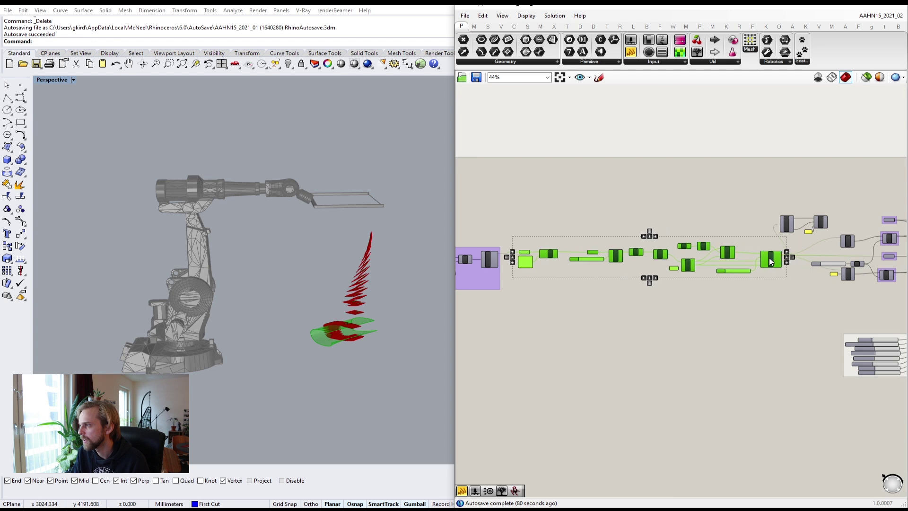
scroll(850, 223, "up", 3)
scroll(784, 225, "up", 5)
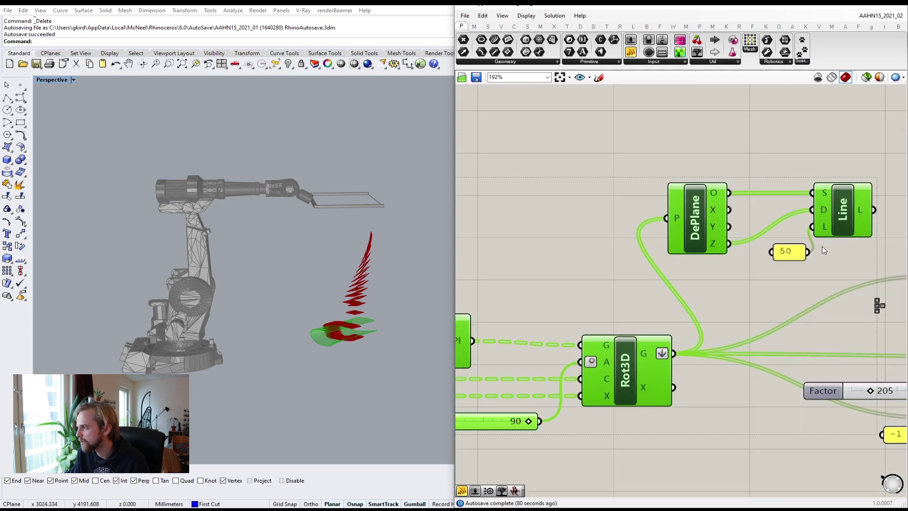
scroll(699, 218, "down", 6)
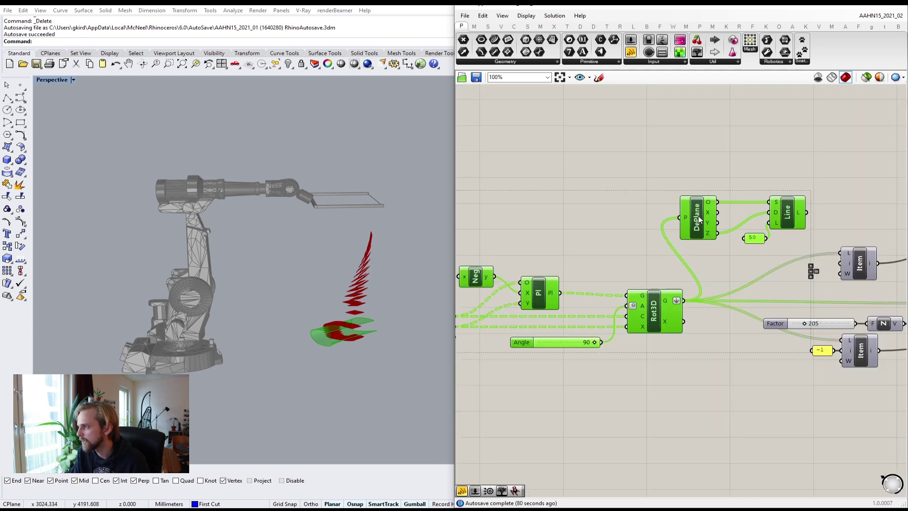
middle_click(629, 229)
left_click(631, 203)
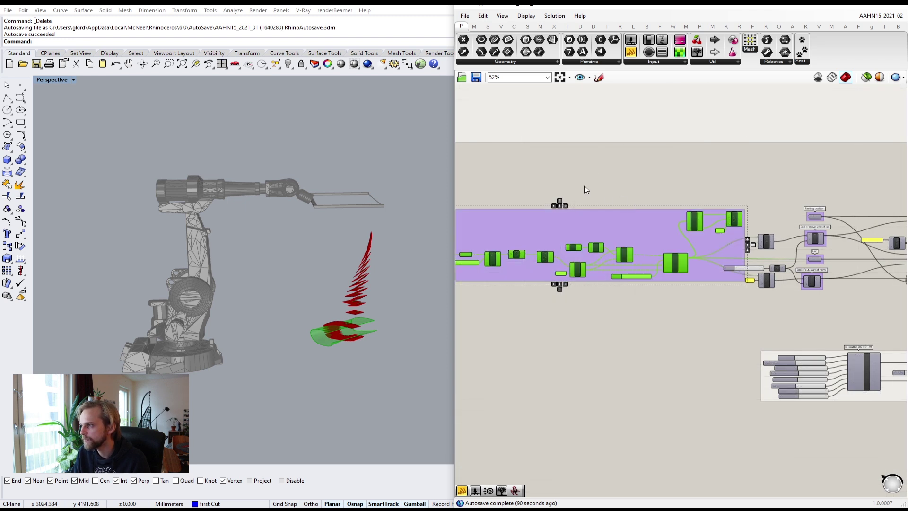
left_click(584, 185)
- Shift the new group slightly towards the loft group and move its DePlane, Line and 50 panel closer to Rot3D
right_click_drag(626, 188, 720, 182)
right_click_drag(612, 232, 711, 231)
left_click(702, 231)
left_click_drag(702, 230, 696, 231)
right_click_drag(790, 208, 605, 201)
left_click_drag(641, 153, 668, 215)
scroll(721, 208, "up", 3)
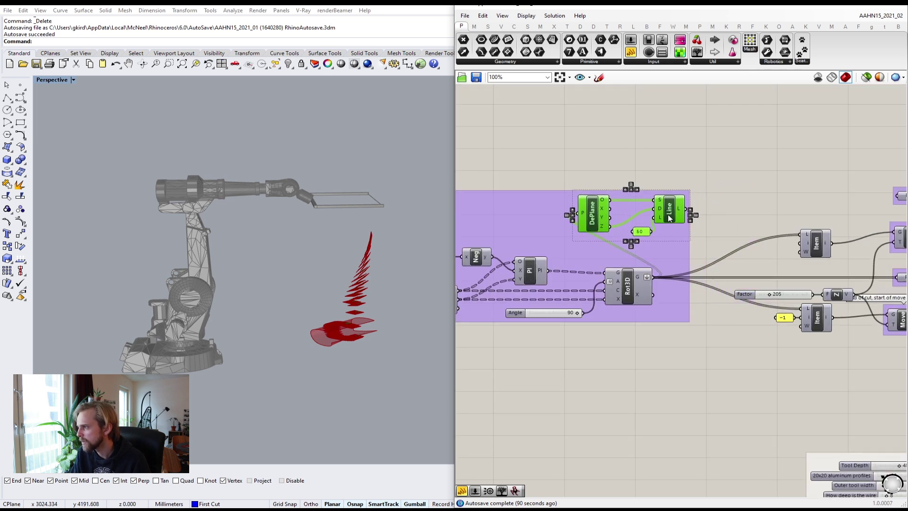
left_click(669, 161)
scroll(610, 255, "down", 3)
right_click_drag(587, 268, 806, 259)
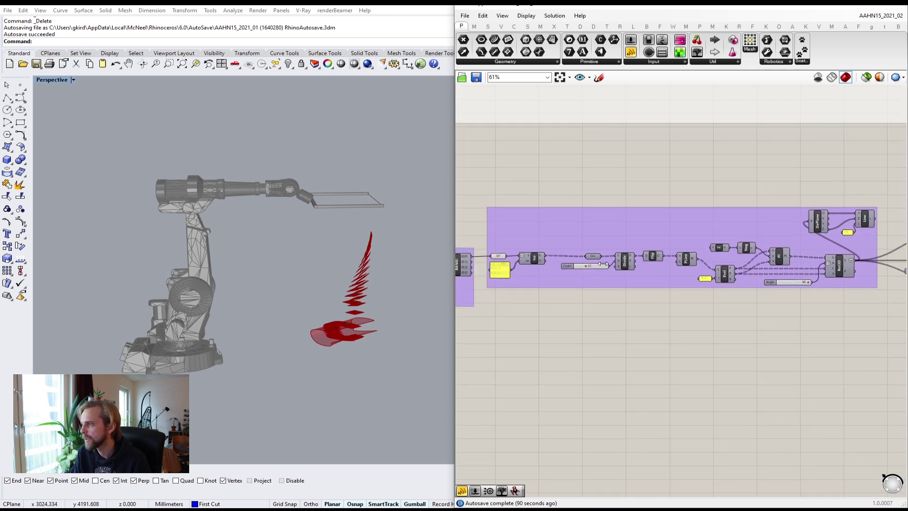
- Label the plane-generating group "Create a bunch of aligned planes following the cutting direction of the surface"
right_click(622, 218)
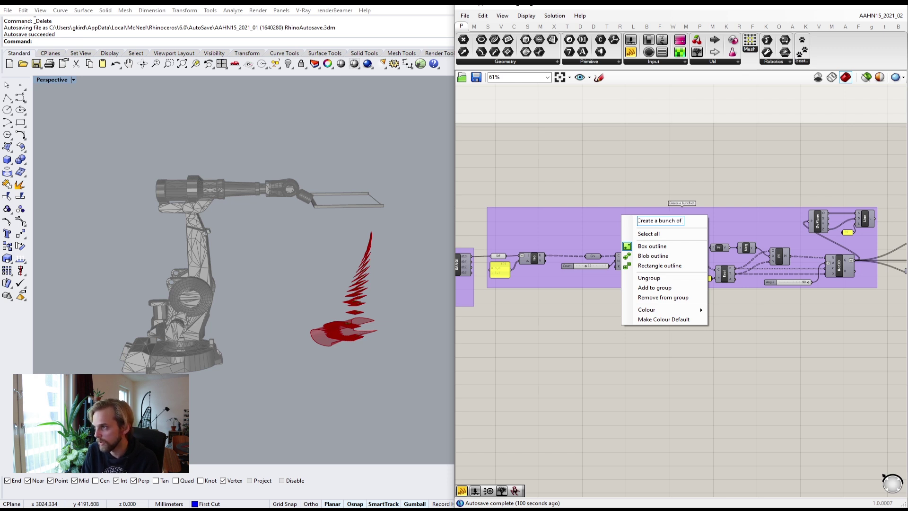
type("ned pla")
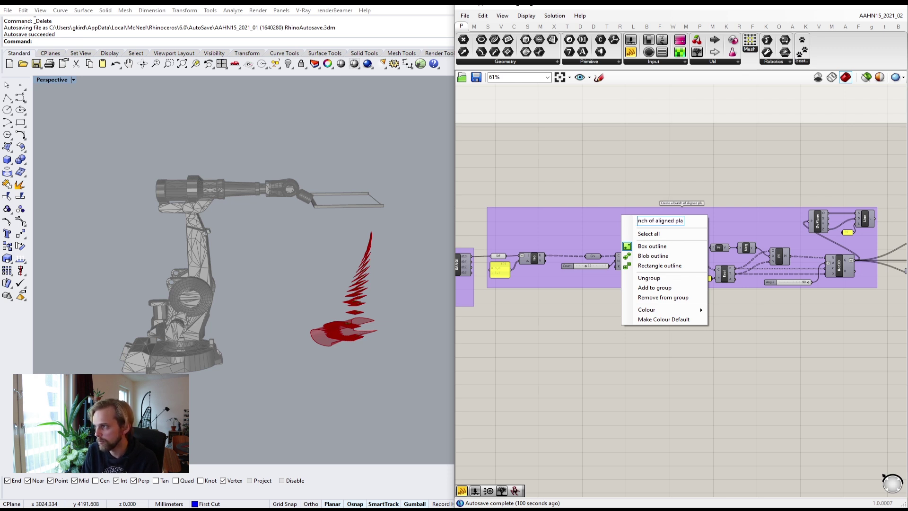
type("nes follo")
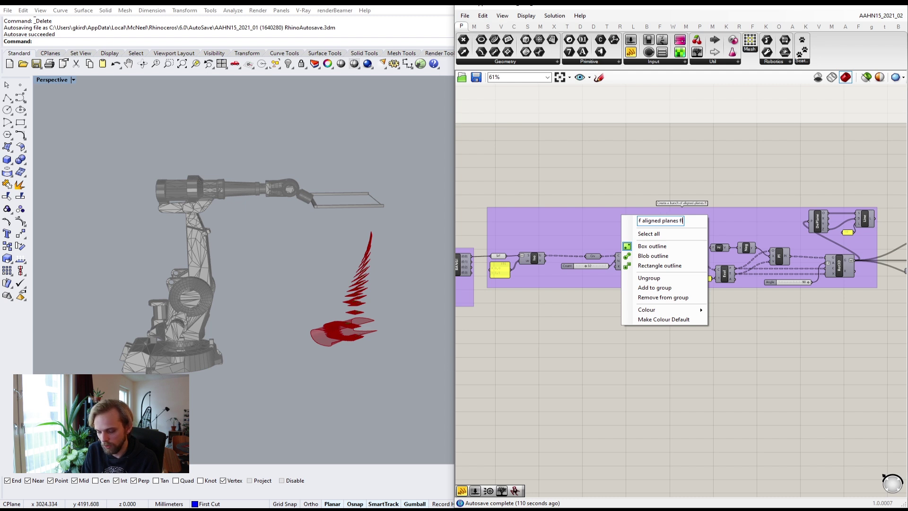
type("g the")
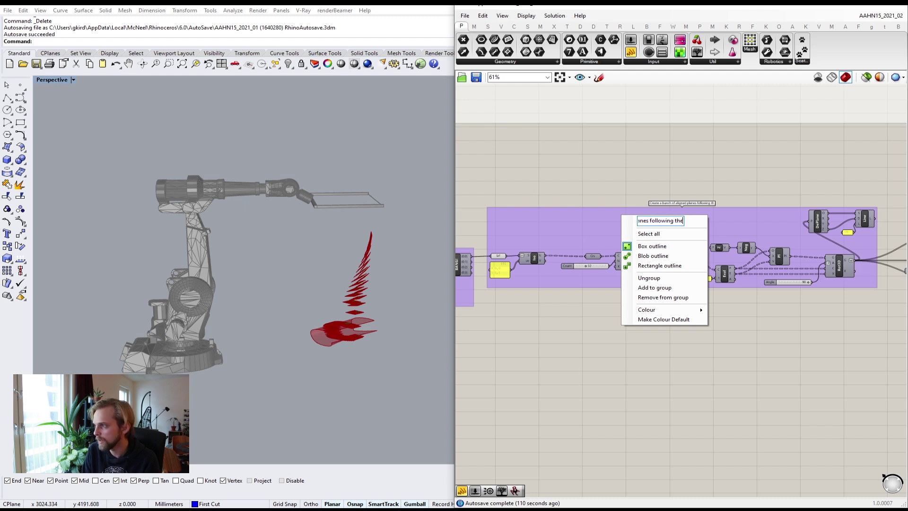
type(" cutting di")
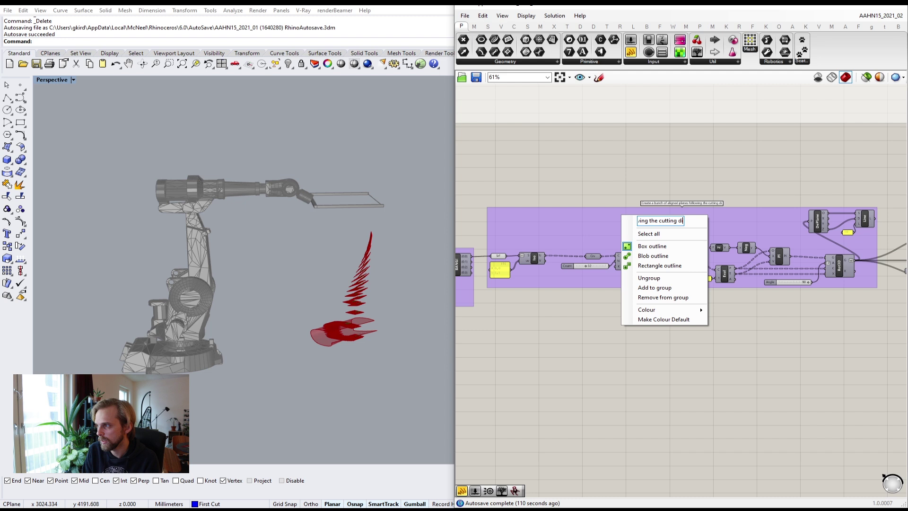
type("rection of the surface")
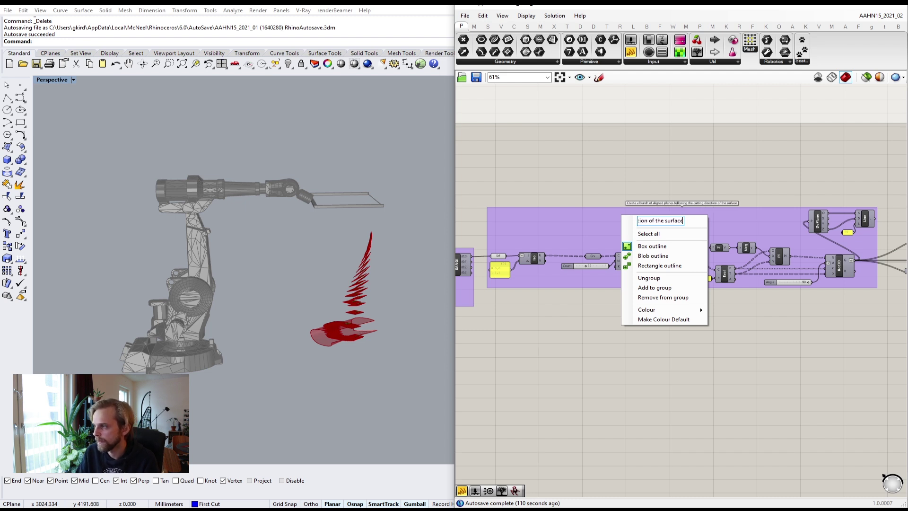
left_click(687, 176)
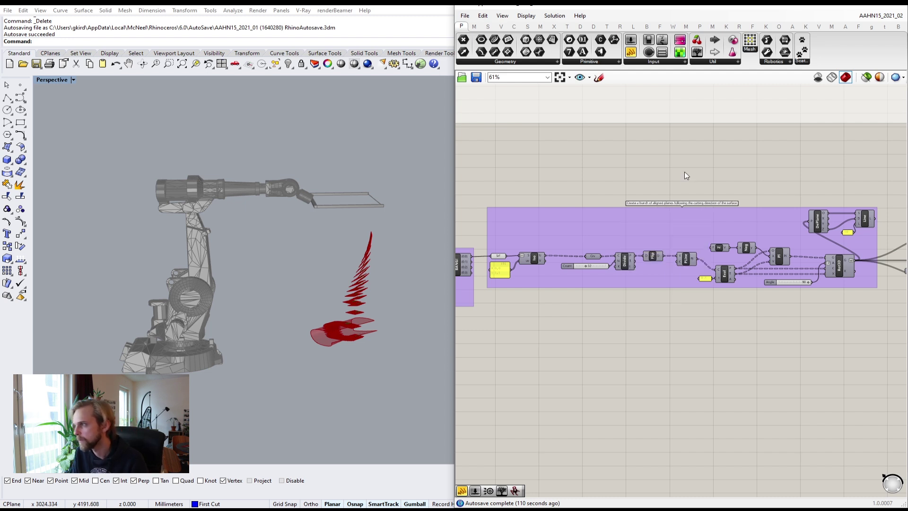
- Highlight the Srf parameter's surface in the viewport to check which cut it feeds into the aligned planes group
right_click_drag(608, 274, 641, 271)
scroll(520, 247, "up", 2)
left_click(535, 254)
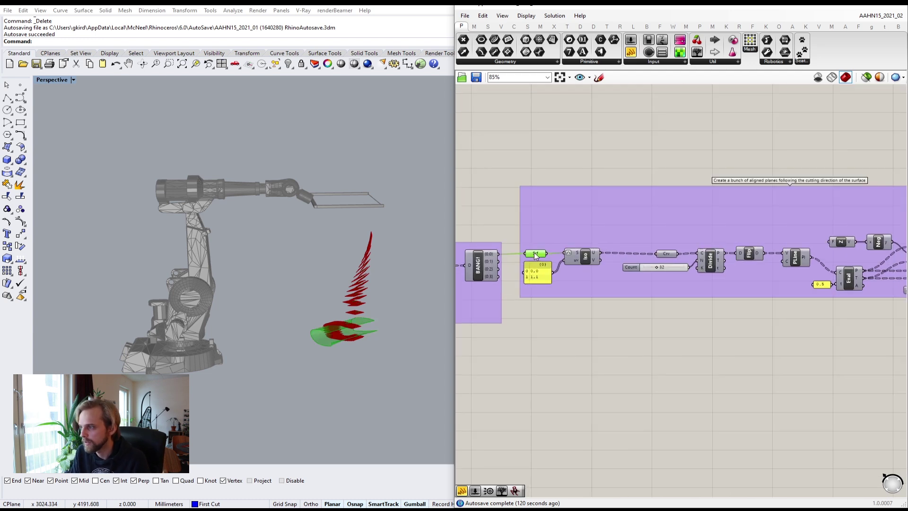
middle_click(535, 253)
left_click(644, 373)
scroll(585, 271, "down", 3)
right_click_drag(584, 271, 473, 272)
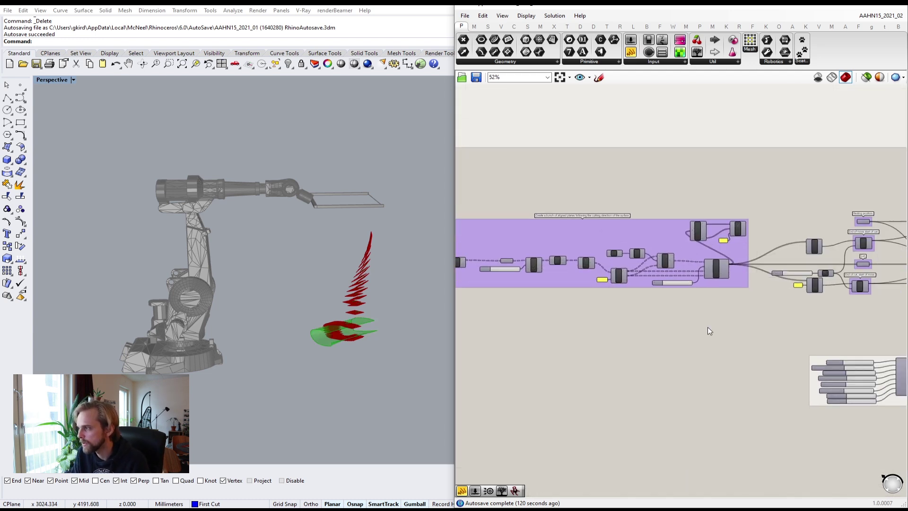
- Highlight the Rot3D planes in the viewport and examine them up close along the cut surface
scroll(724, 286, "up", 4)
left_click(691, 240)
middle_click(692, 240)
left_click(711, 223)
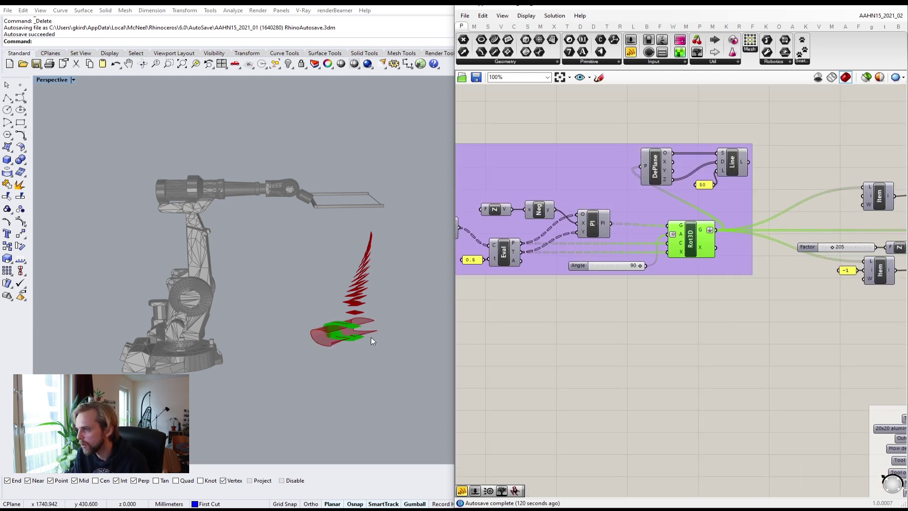
scroll(364, 328, "up", 6)
scroll(341, 331, "up", 2)
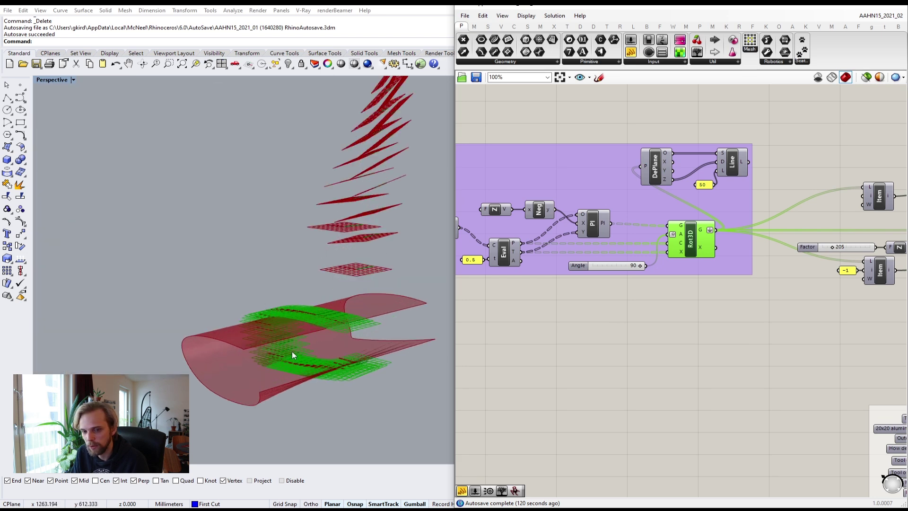
middle_click(702, 245)
left_click(748, 294)
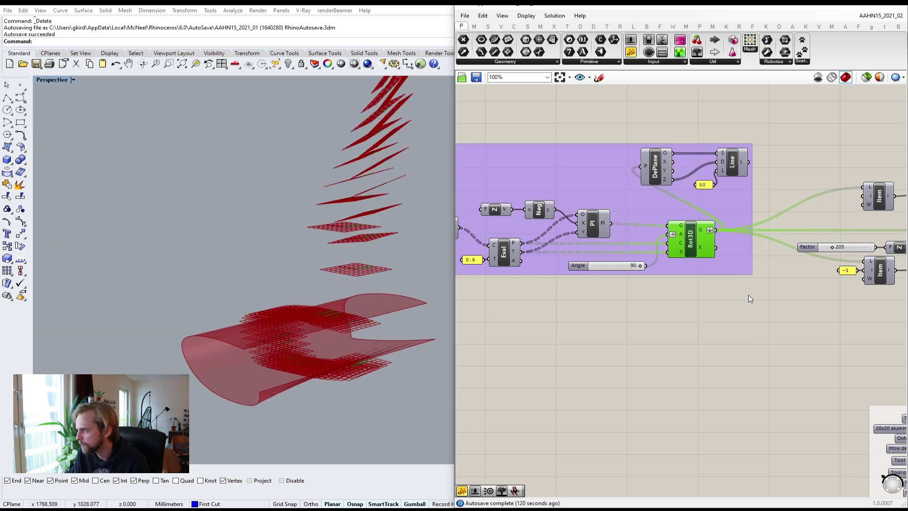
- Group the Item, Move, Pln, Range, Merge and Twn2Plns components between the aligned planes group and the Target components
scroll(773, 298, "down", 4)
right_click_drag(775, 296, 671, 305)
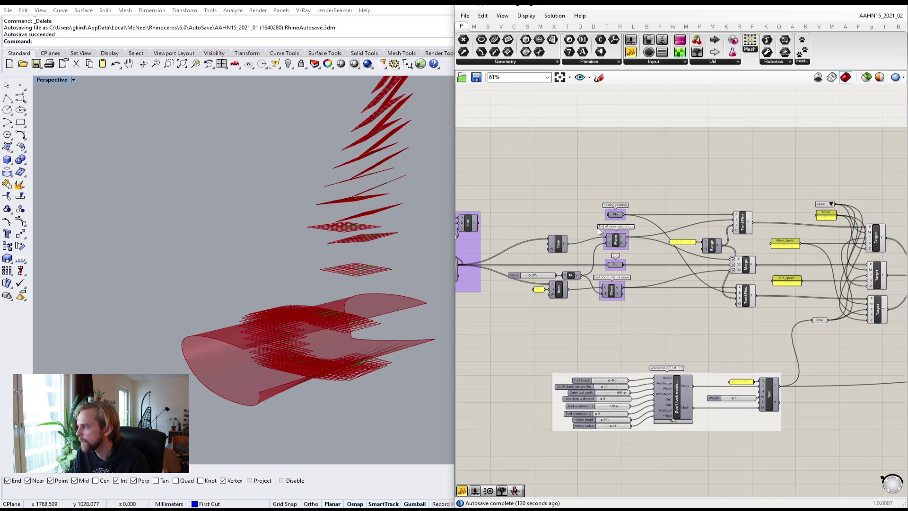
left_click_drag(762, 326, 511, 181)
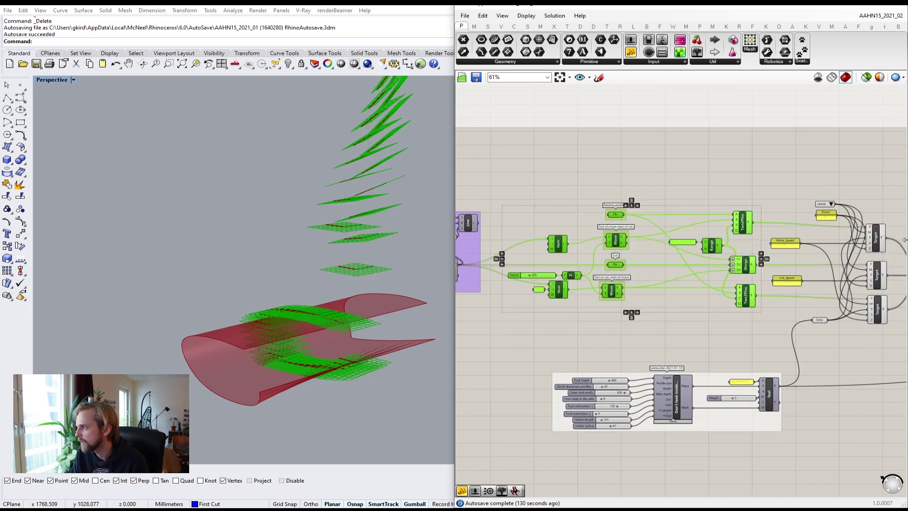
middle_click(680, 248)
left_click(677, 220)
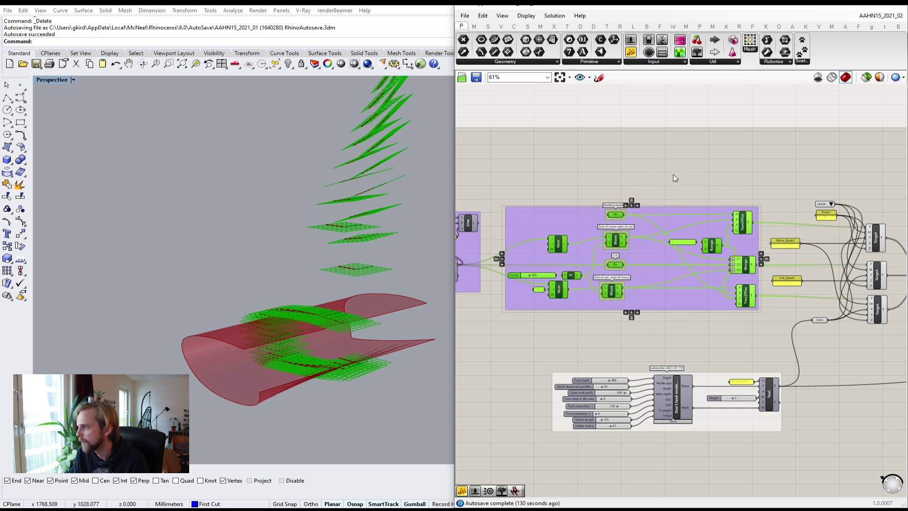
left_click(673, 174)
- Label the new group "Create planes that go from RESTING position to first cutting position and once the cut is done then backwards"
right_click(581, 212)
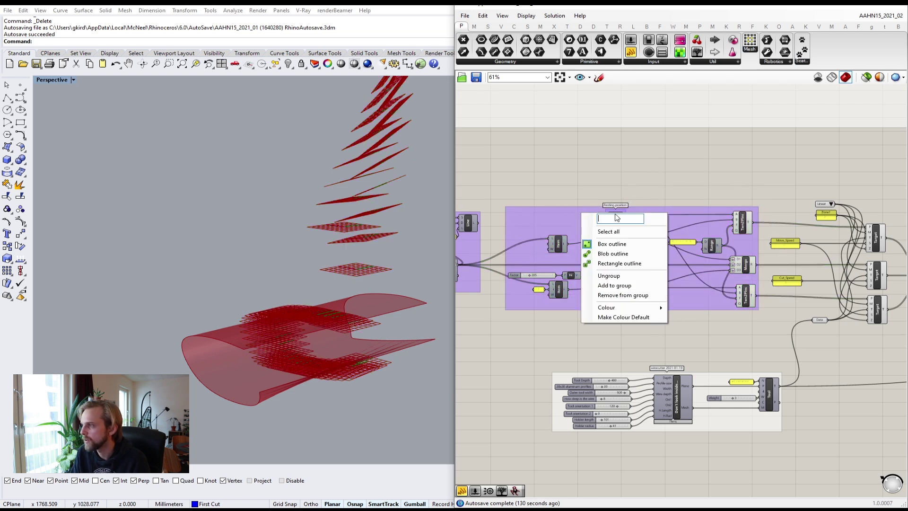
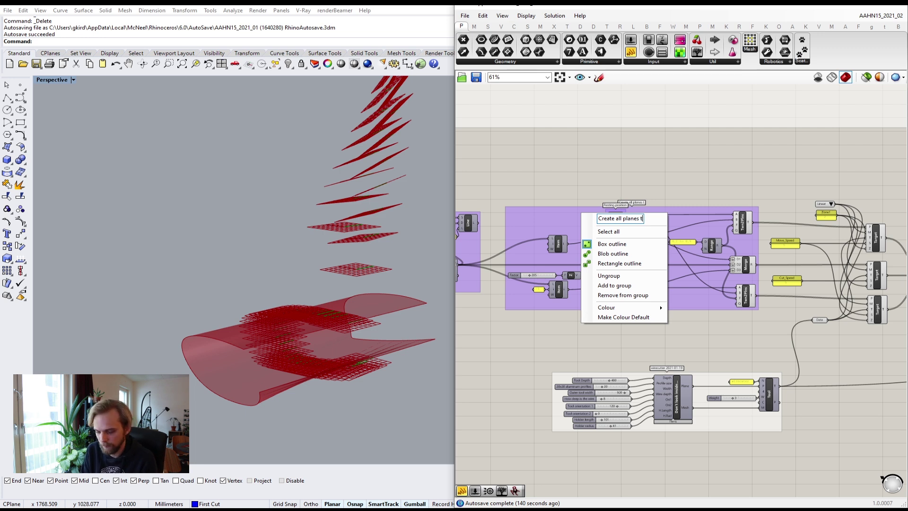
key("BackSpace")
key("BackSpace")
key("BackSpace")
key("BackSpace")
key("BackSpace")
key("BackSpace")
key("BackSpace")
key("BackSpace")
key("BackSpace")
key("BackSpace")
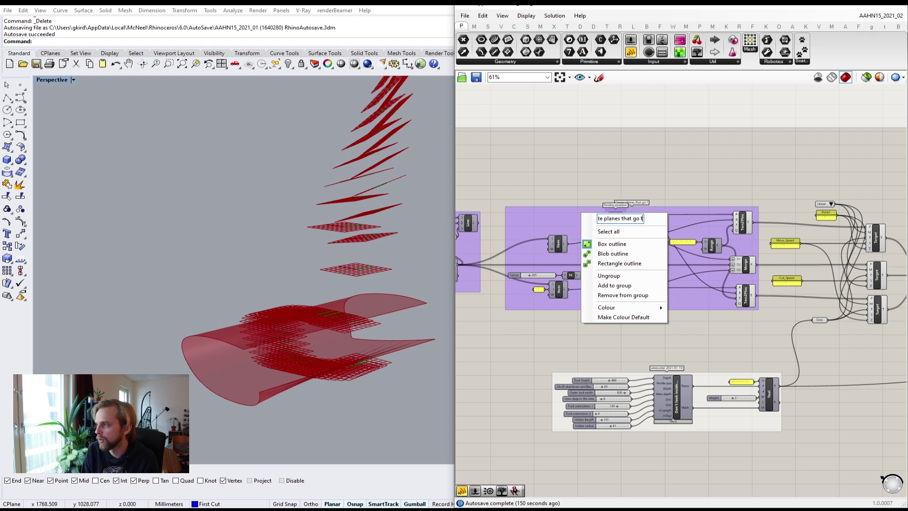
type("resting")
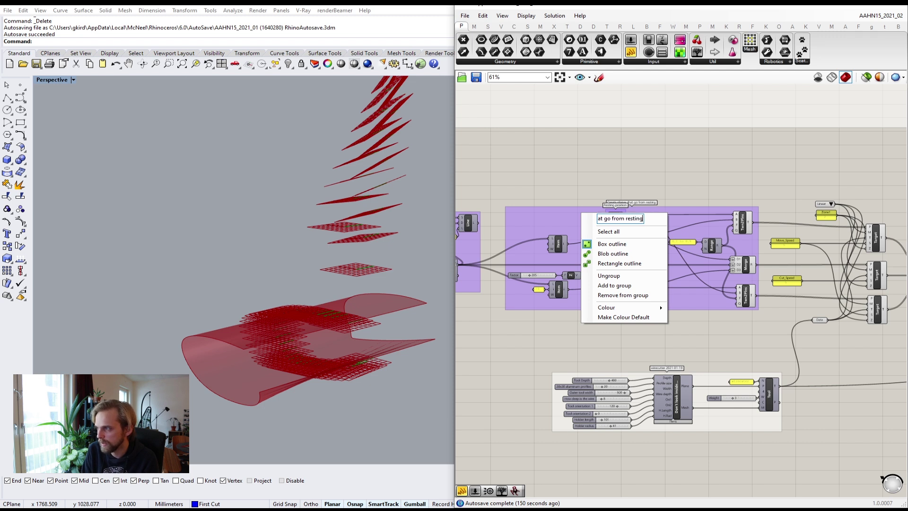
type(" position")
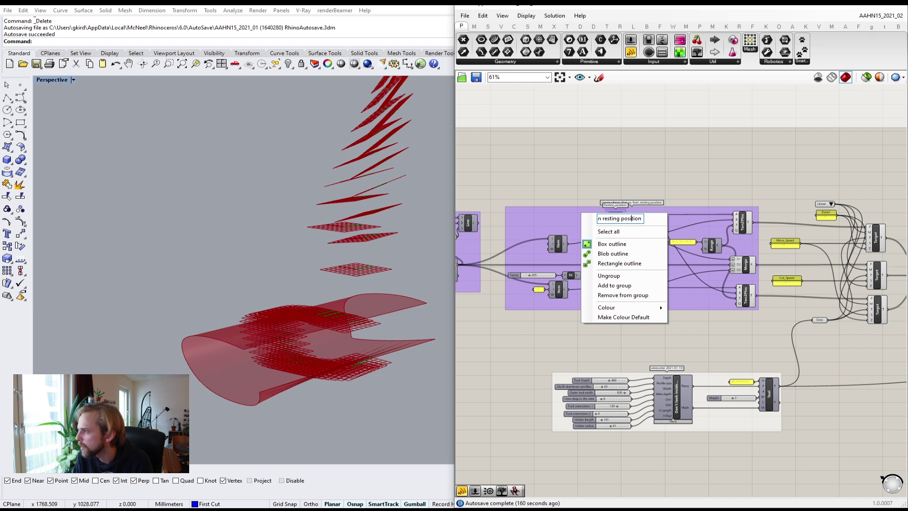
key("BackSpace")
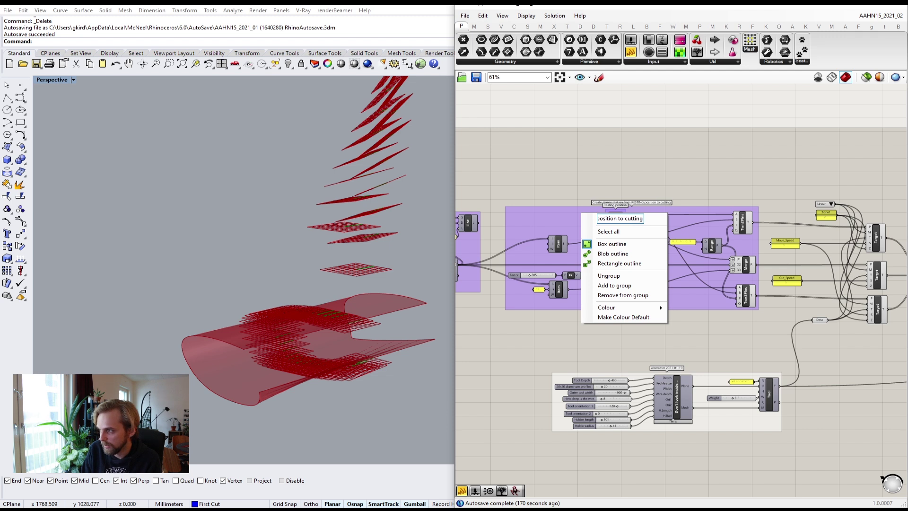
type("o")
key("BackSpace")
key("BackSpace")
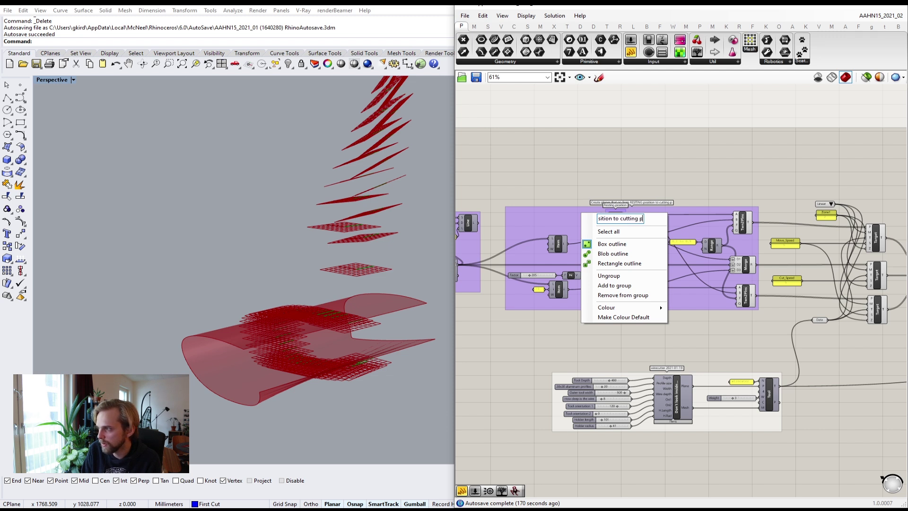
key("BackSpace")
key("BackSpace")
key("BackSpace")
key("BackSpace")
key("BackSpace")
key("BackSpace")
key("BackSpace")
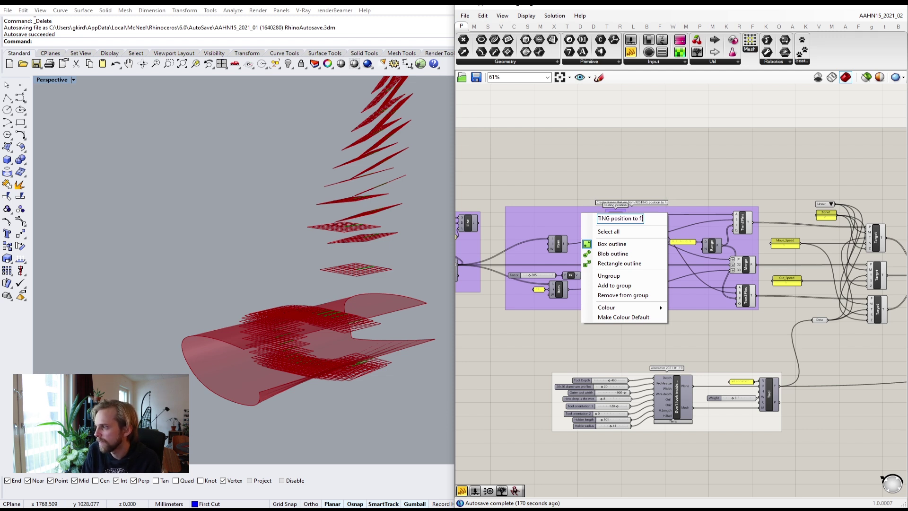
type("first cutt")
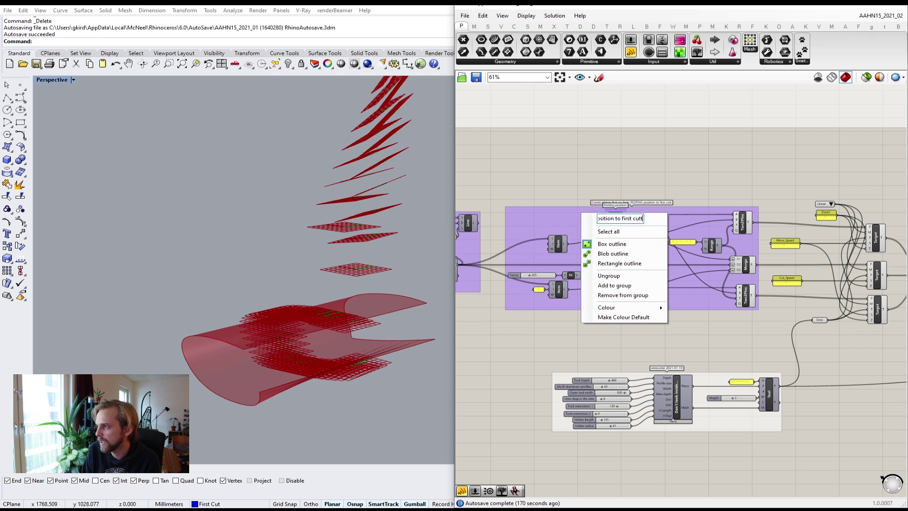
type("ing position and o")
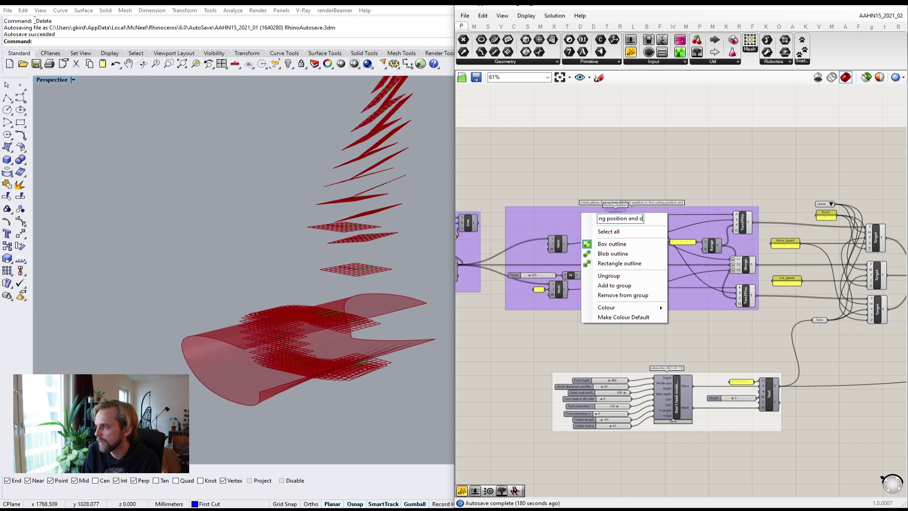
type("nce the cut is")
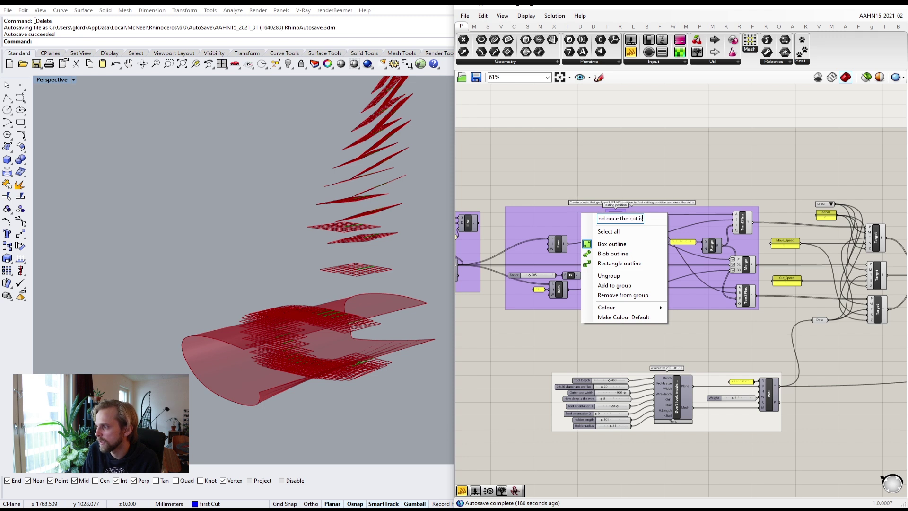
type(" done then backwards")
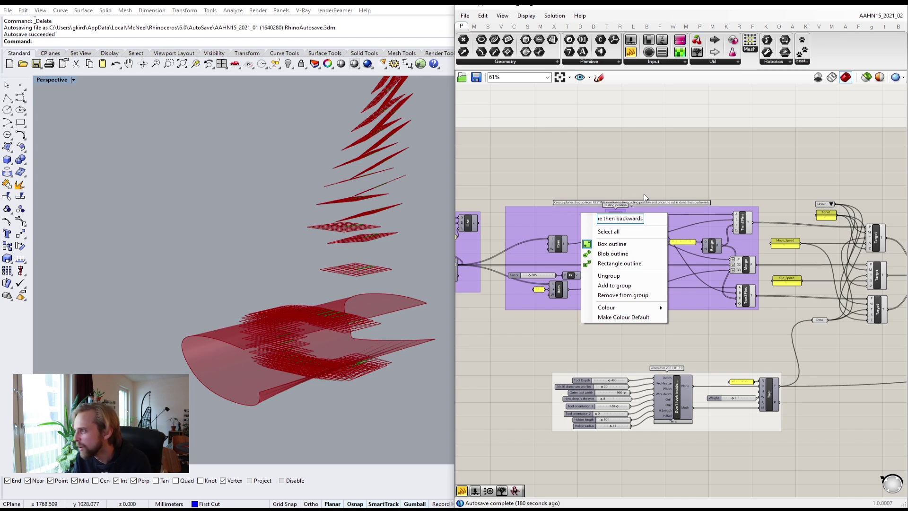
key("Return")
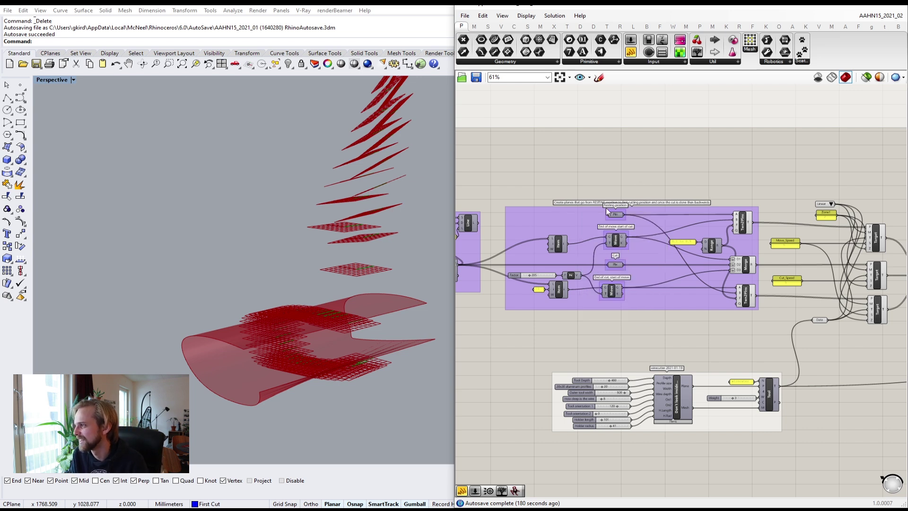
- Move the Resting position Pln parameter to the start of its group, clear of the group's long label
scroll(606, 208, "up", 3)
left_click_drag(609, 219, 478, 227)
right_click_drag(524, 230, 611, 244)
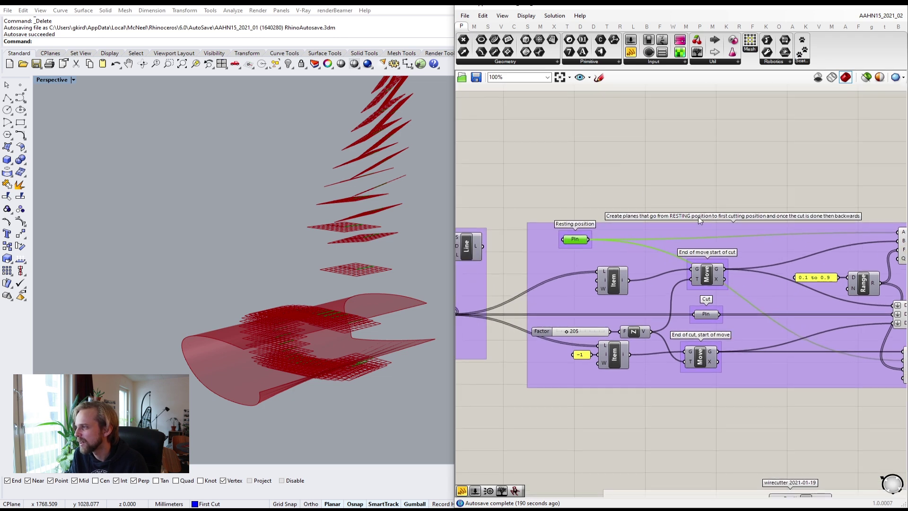
- Highlight the approach Twn2Plns, the Merge and the return Twn2Plns one after another to examine their planes in the viewport
right_click_drag(756, 244, 632, 231)
scroll(631, 231, "down", 3)
left_click(729, 232)
right_click_drag(375, 123, 349, 187, "shift")
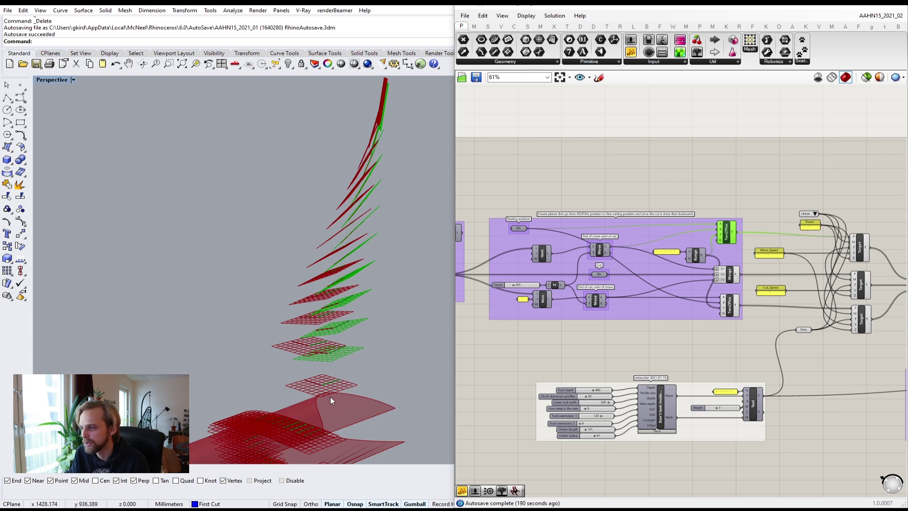
right_click_drag(330, 396, 349, 318)
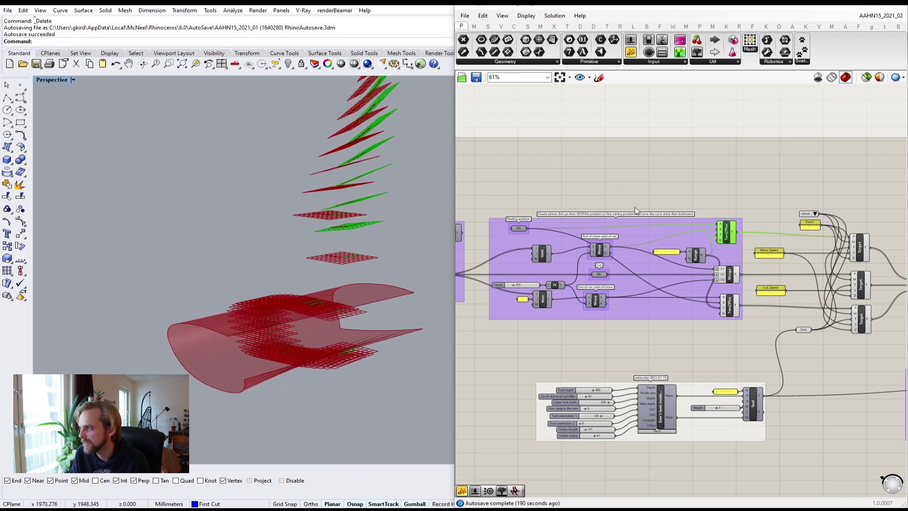
left_click(729, 275)
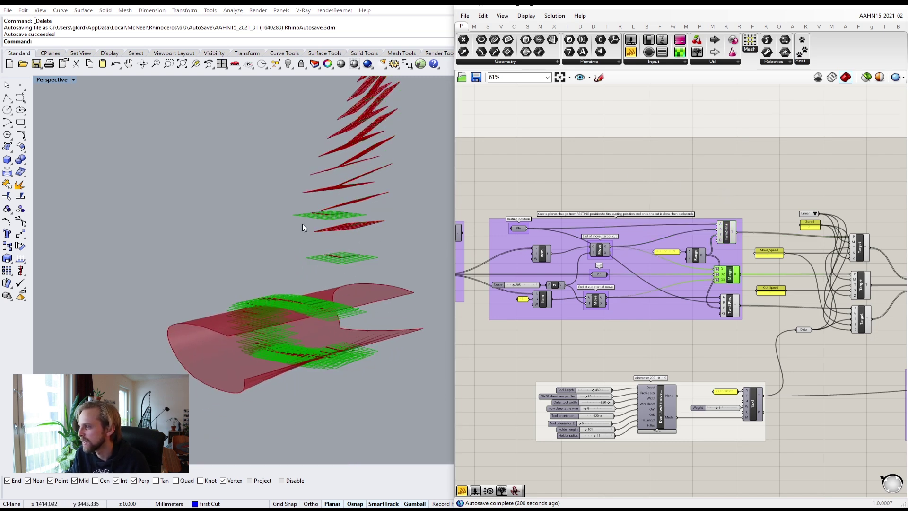
left_click(731, 307)
right_click_drag(349, 213, 330, 306)
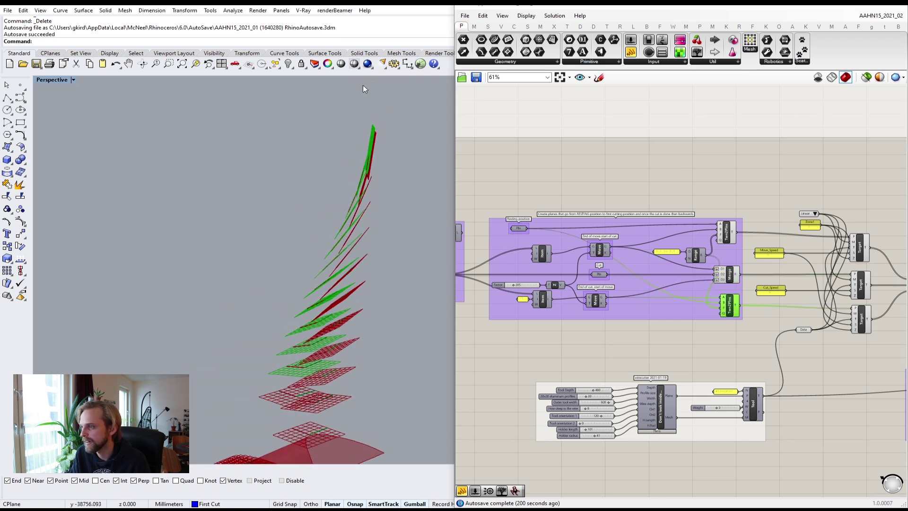
left_click(729, 176)
- Look over the three Target components with their Linear, Zone1, Move_Speed, Cut_Speed and tool inputs
right_click_drag(754, 258, 548, 239)
scroll(583, 245, "up", 1)
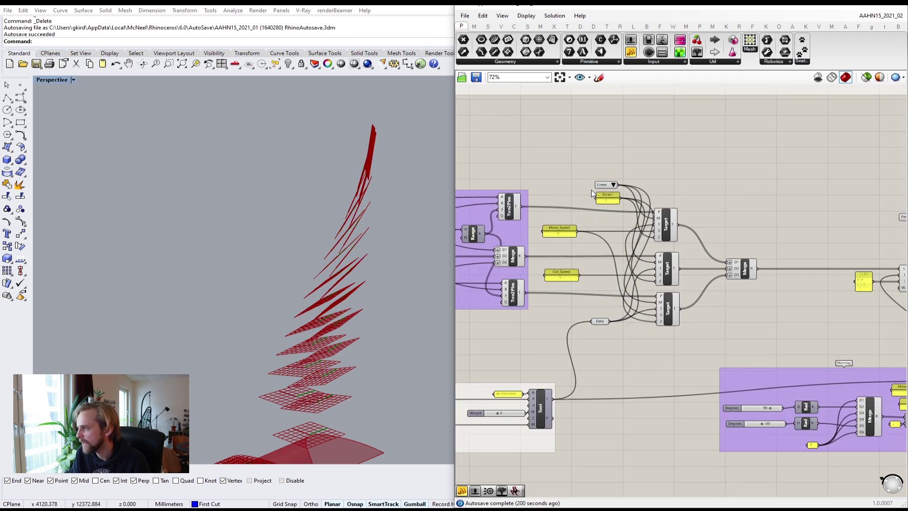
scroll(592, 194, "up", 1)
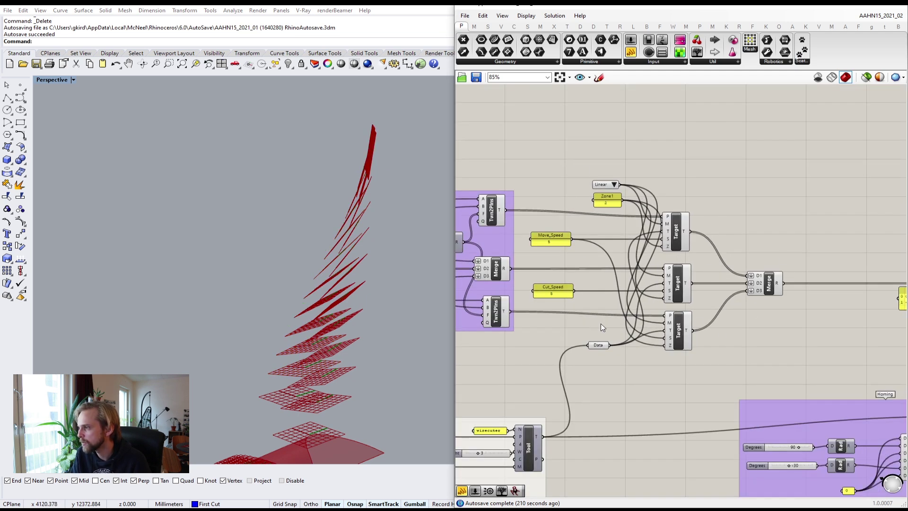
- Group the three Target components with their motion, zone, speed and tool inputs and the Merge component that collects them
left_click_drag(796, 364, 527, 149)
middle_click(527, 149)
left_click(528, 125)
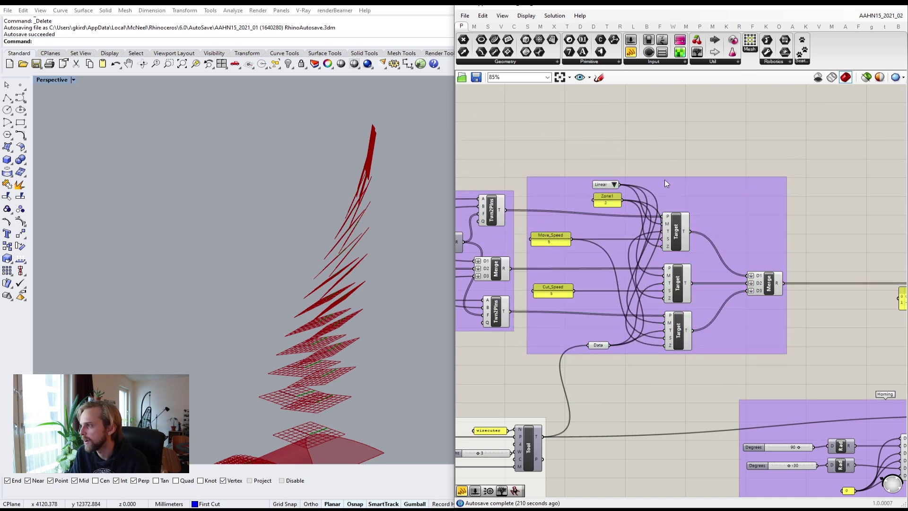
- Label the Target components' group "Create targets with different move speeds for the movement/cutting instructions"
right_click(705, 195)
left_click(732, 199)
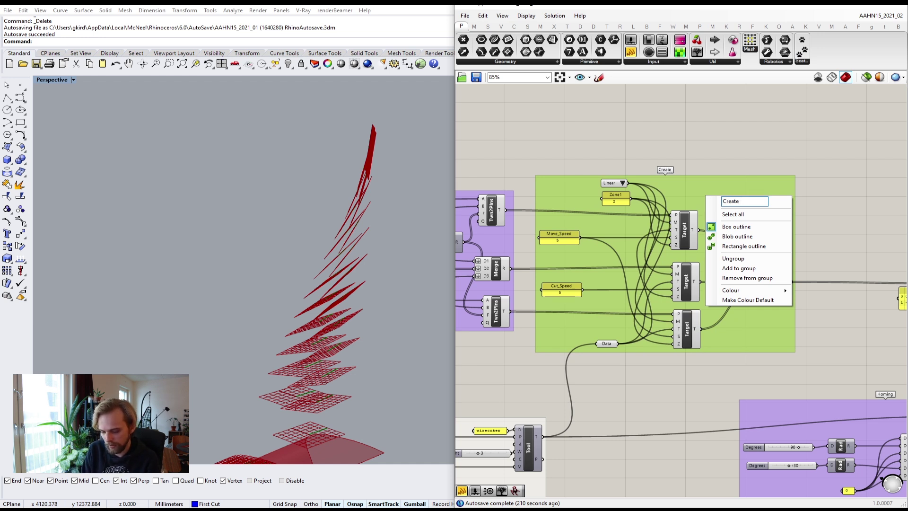
type("Create targe")
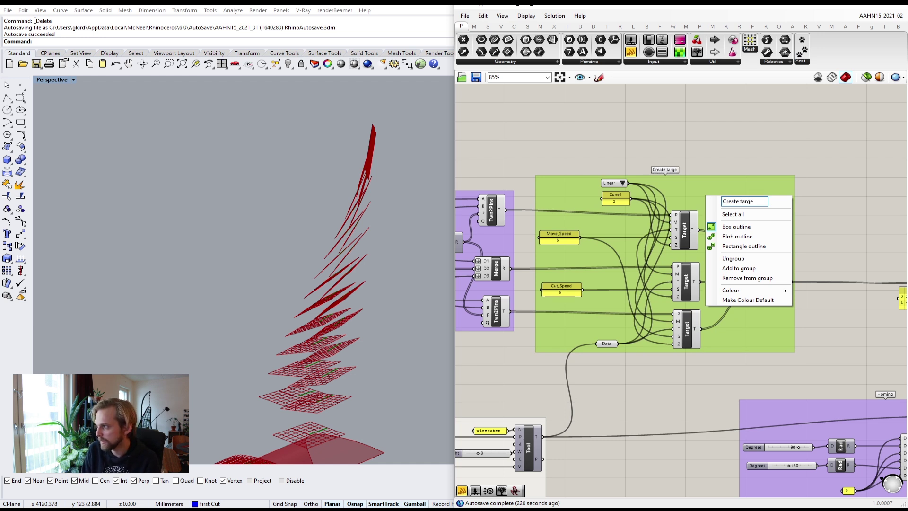
type("ts with")
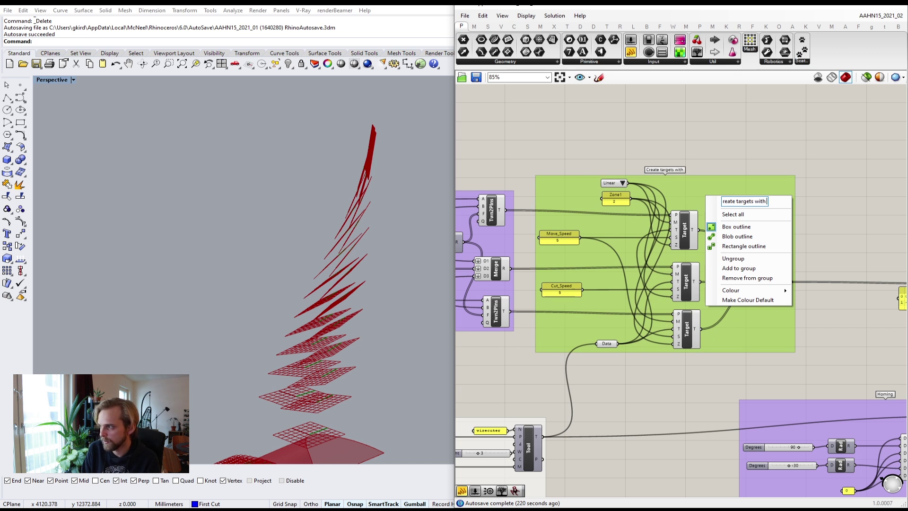
type(" different mov")
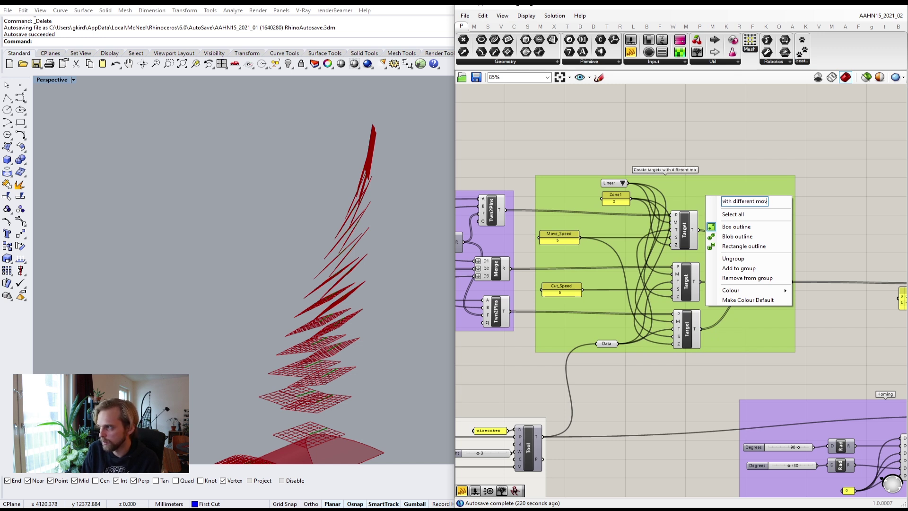
type("e speeds f")
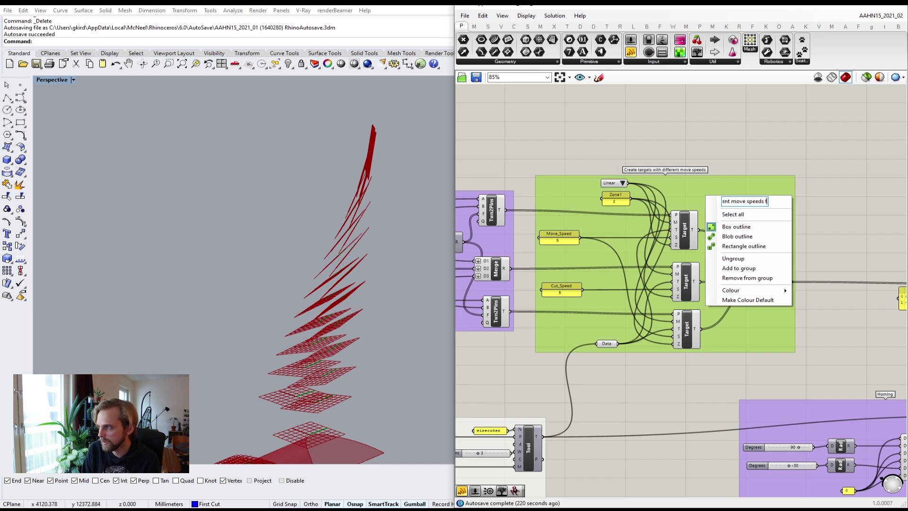
type("or the move")
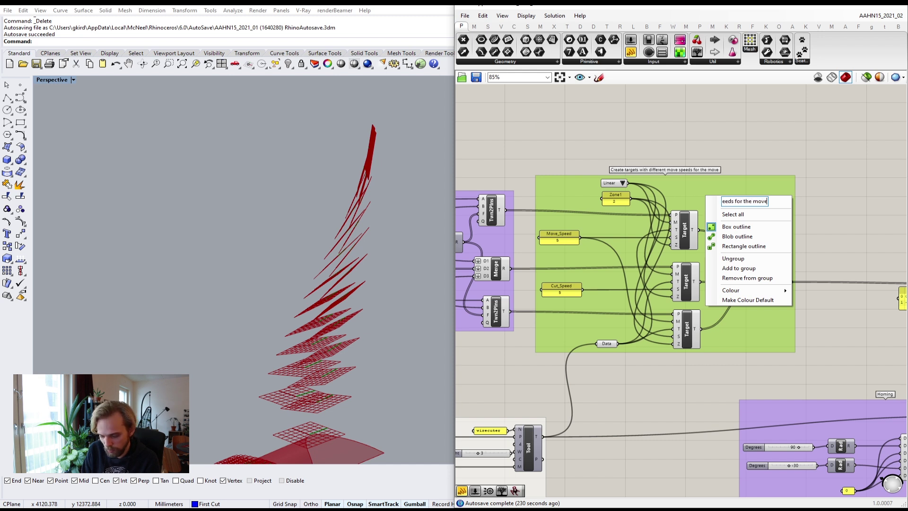
type("ment/")
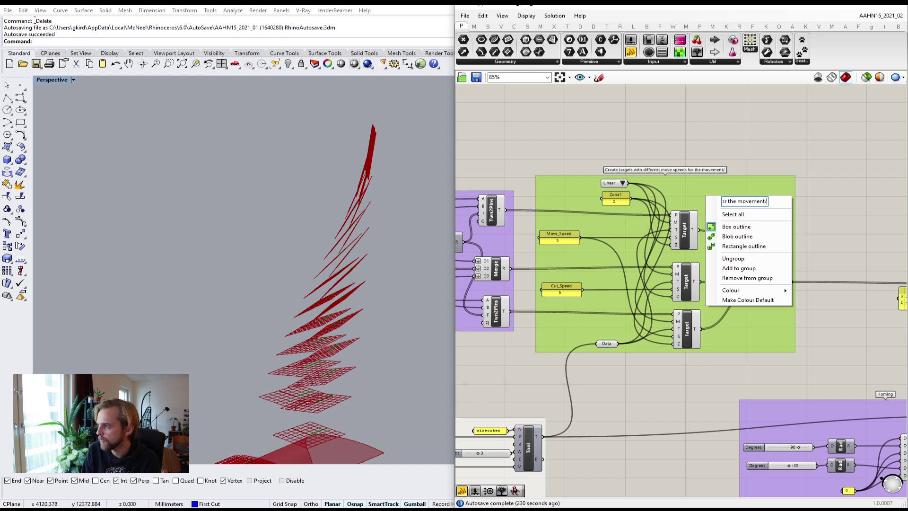
type("cutting")
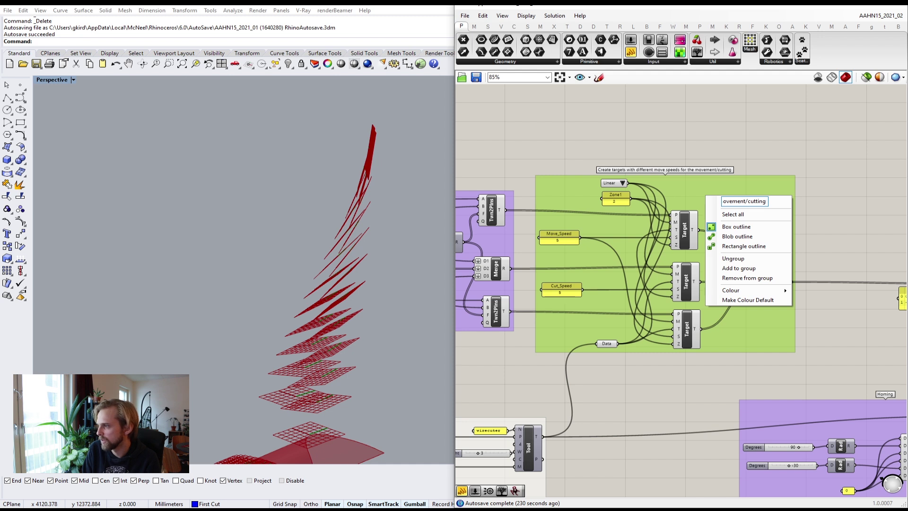
type("in")
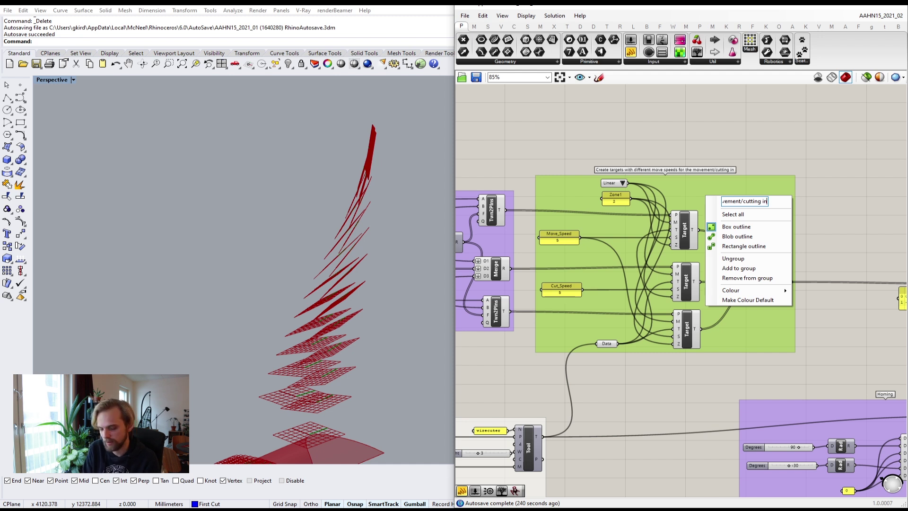
type("structin")
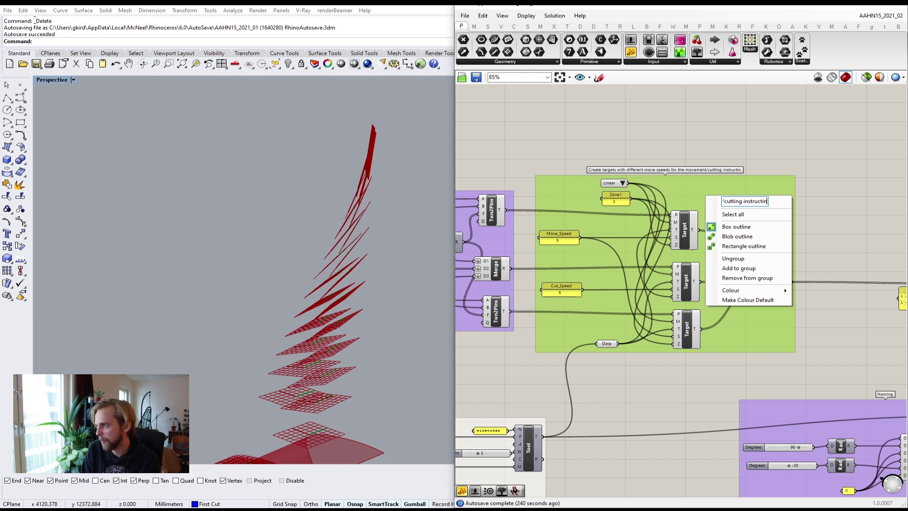
key("BackSpace")
type("ons")
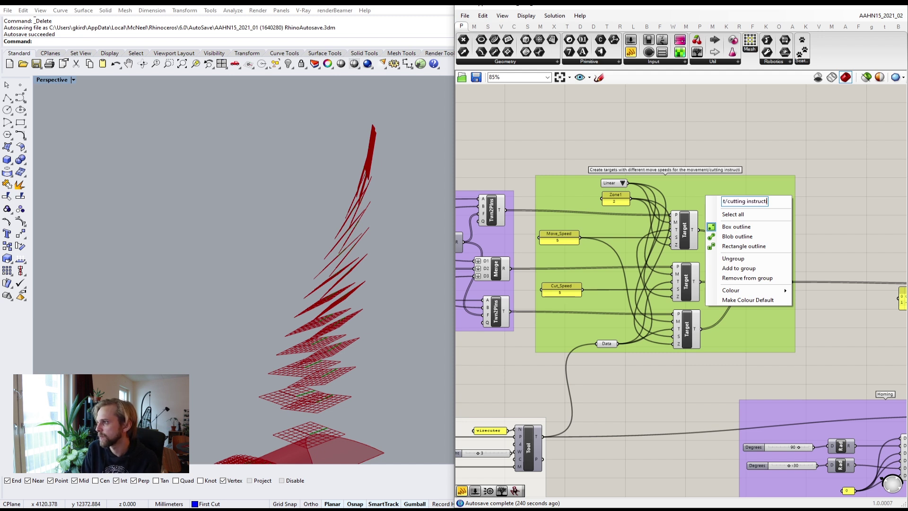
left_click(703, 111)
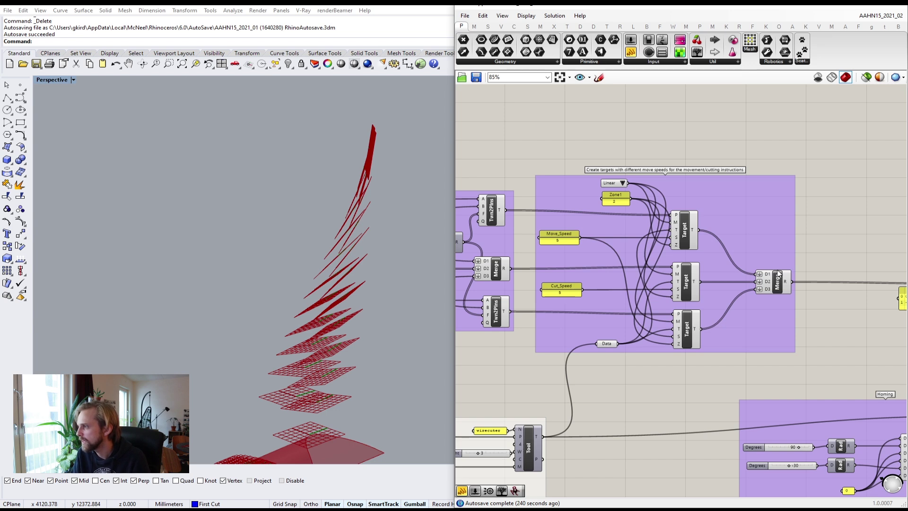
- Examine the targets group and its wiring to the plane, tool and homing parts of the definition
left_click(777, 283)
right_click_drag(524, 225, 593, 225)
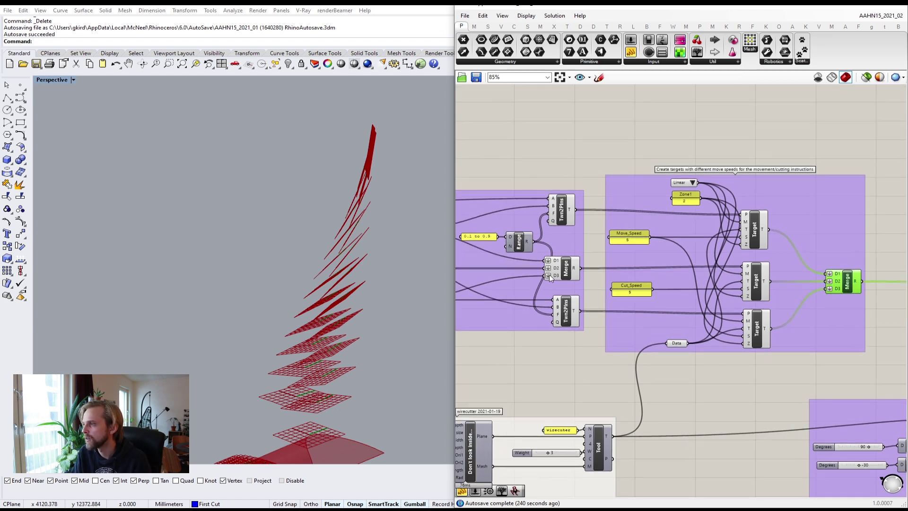
right_click_drag(850, 294, 733, 236)
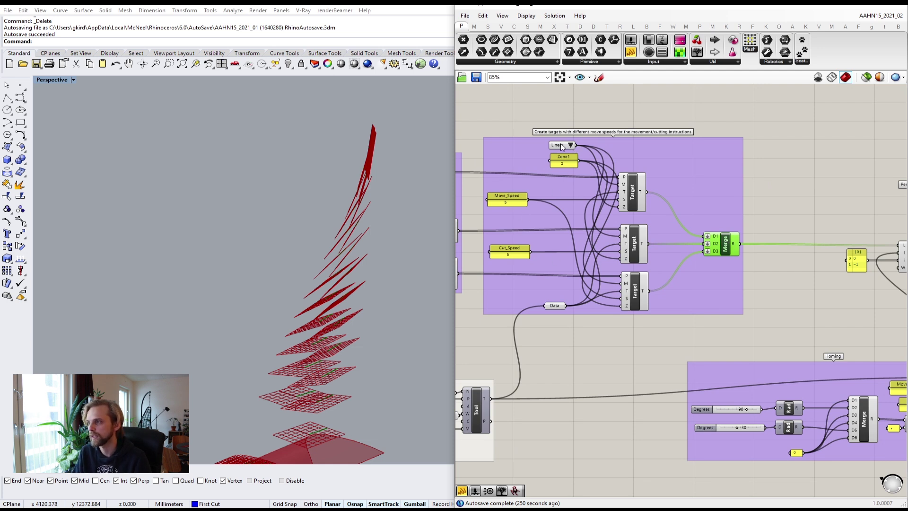
right_click_drag(562, 325, 657, 275)
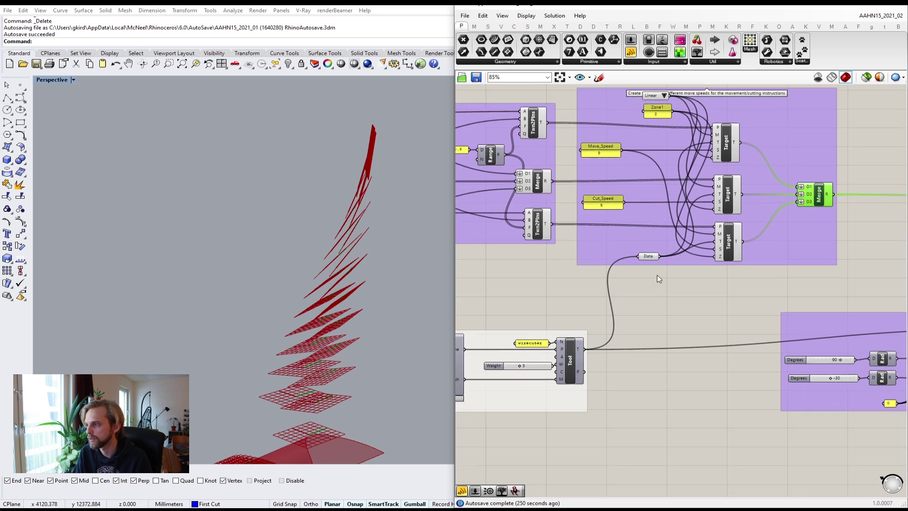
scroll(657, 274, "down", 3)
right_click_drag(526, 306, 600, 294)
scroll(601, 293, "up", 3)
scroll(600, 293, "up", 2)
left_click_drag(658, 311, 655, 307)
scroll(757, 253, "down", 4)
right_click_drag(893, 258, 629, 280)
left_click(709, 272)
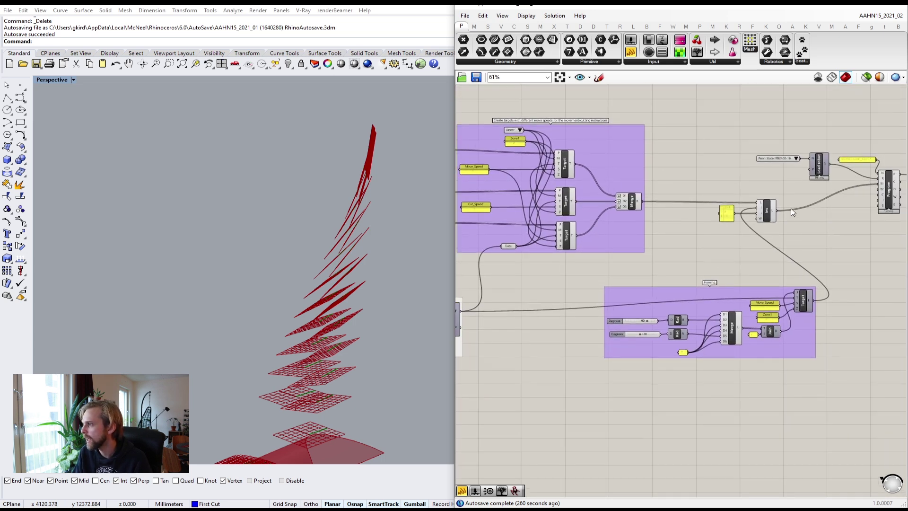
- Move the Insert component and its index panel down next to the Homing group's output
scroll(790, 209, "up", 4)
right_click_drag(777, 229, 708, 255)
left_click_drag(732, 277, 574, 210)
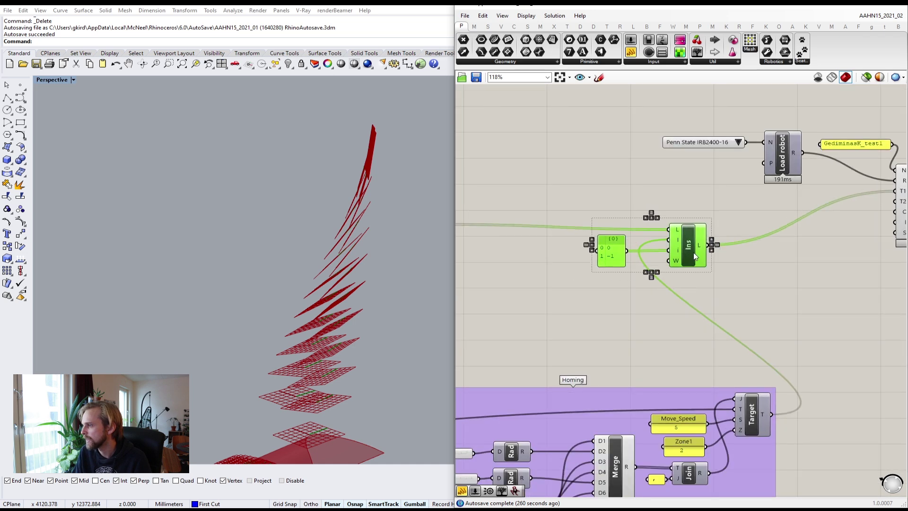
left_click_drag(680, 245, 801, 356)
left_click(762, 269)
- Shift the Homing group together with the Insert component and its index panel slightly right and down
scroll(762, 272, "down", 4)
left_click_drag(835, 409, 556, 300)
scroll(796, 299, "up", 2)
left_click_drag(768, 319, 811, 335)
left_click(722, 260)
right_click_drag(722, 260, 608, 264)
scroll(615, 266, "down", 3)
scroll(692, 220, "up", 4)
scroll(680, 251, "down", 3)
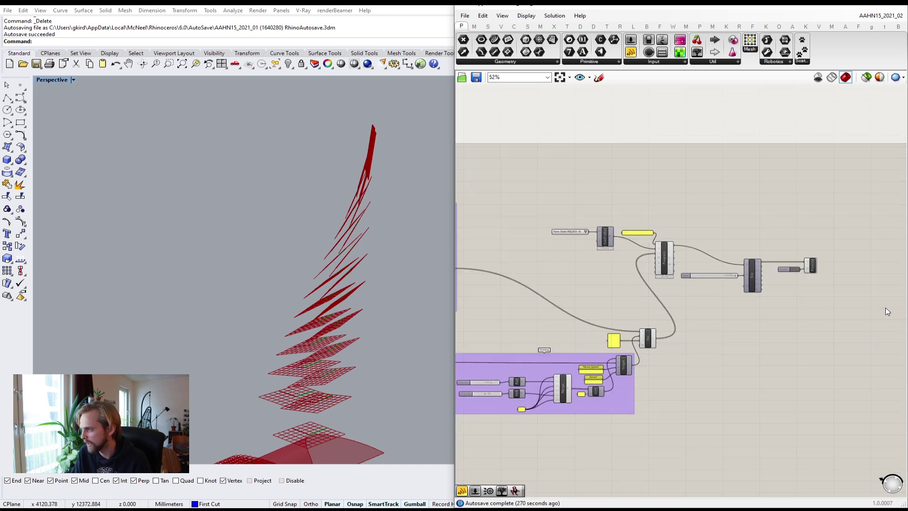
left_click_drag(860, 305, 546, 200)
middle_click(547, 201)
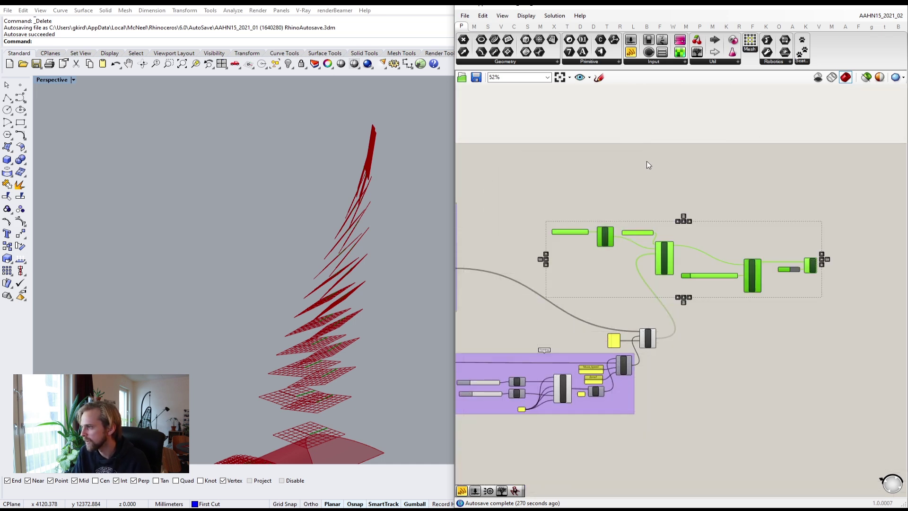
scroll(585, 210, "up", 3)
left_click(584, 209)
- Group the Penn State IRB2400-16 selector with the Load robot component and label the group "Get the correct robot"
scroll(608, 252, "up", 3)
left_click_drag(637, 297, 488, 195)
middle_click(488, 194)
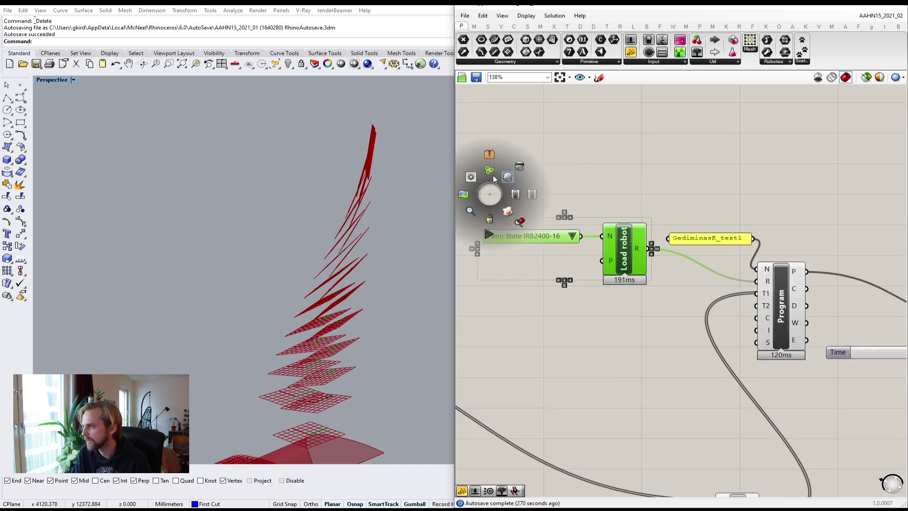
left_click(509, 177)
right_click(568, 226)
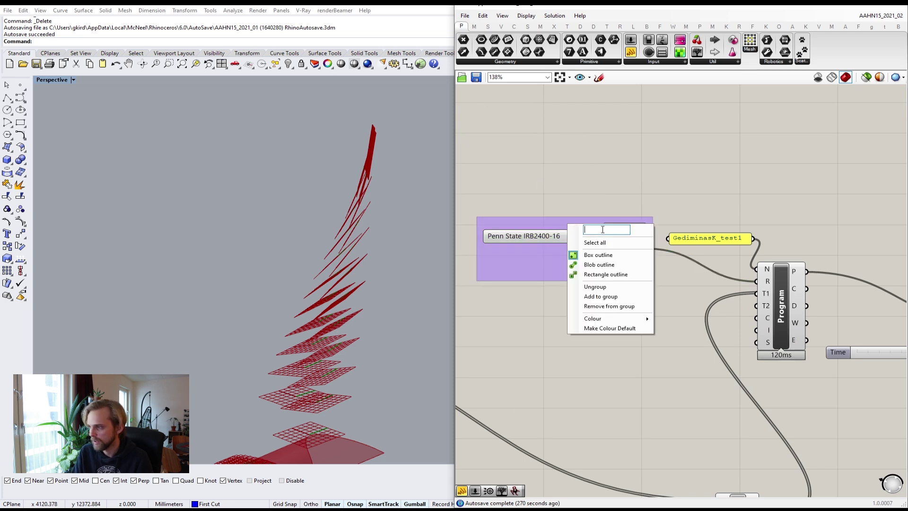
type("Get the c")
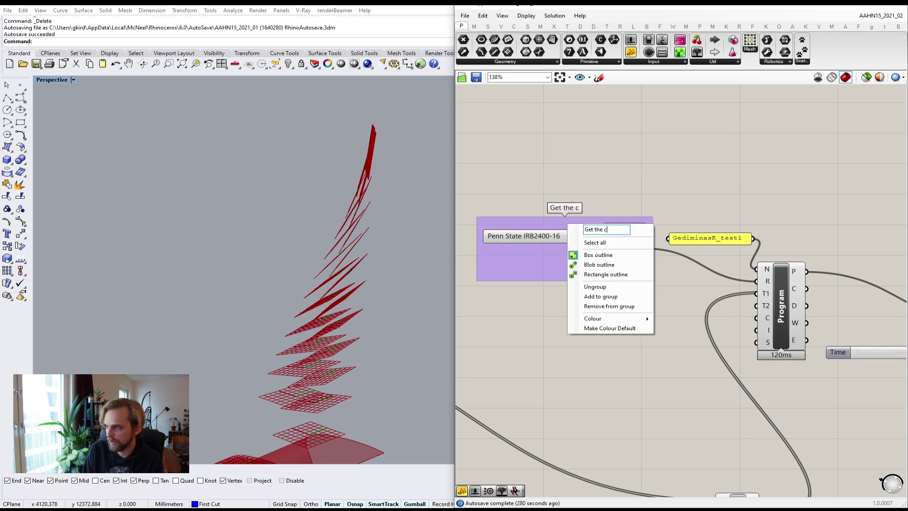
type("orrect robot")
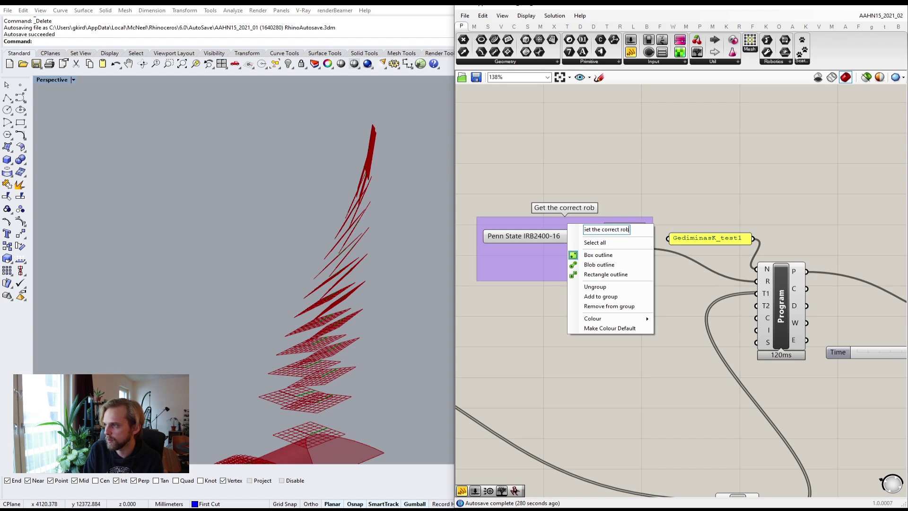
key("Return")
- Group the program name panel, Program, Time slider, simulation, Swatch and Preview components, and move the group right, away from the robot group
scroll(738, 264, "down", 3)
right_click_drag(758, 269, 628, 268)
scroll(628, 268, "up", 2)
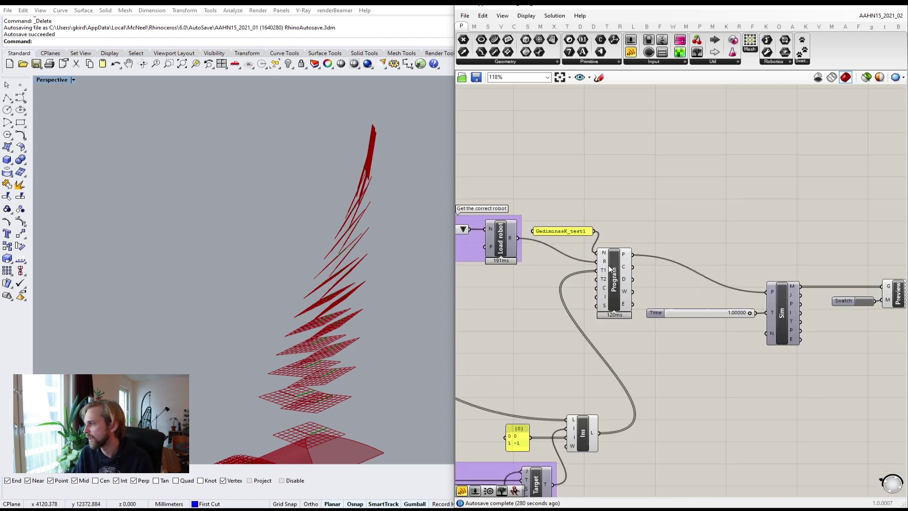
scroll(810, 338, "down", 3)
left_click_drag(858, 341, 521, 225)
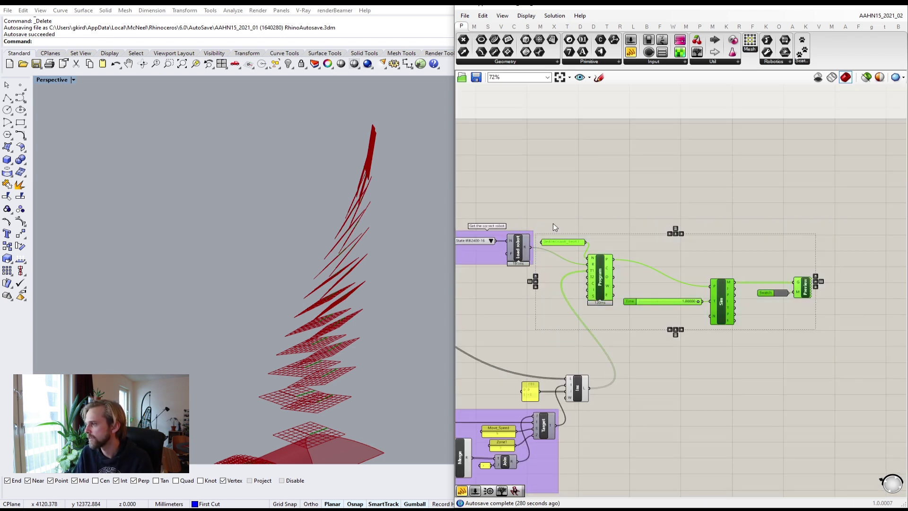
middle_click(553, 224)
left_click(555, 197)
left_click_drag(670, 256, 714, 259)
- Label the program and simulation group "Create the program and simulate it"
right_click(714, 259)
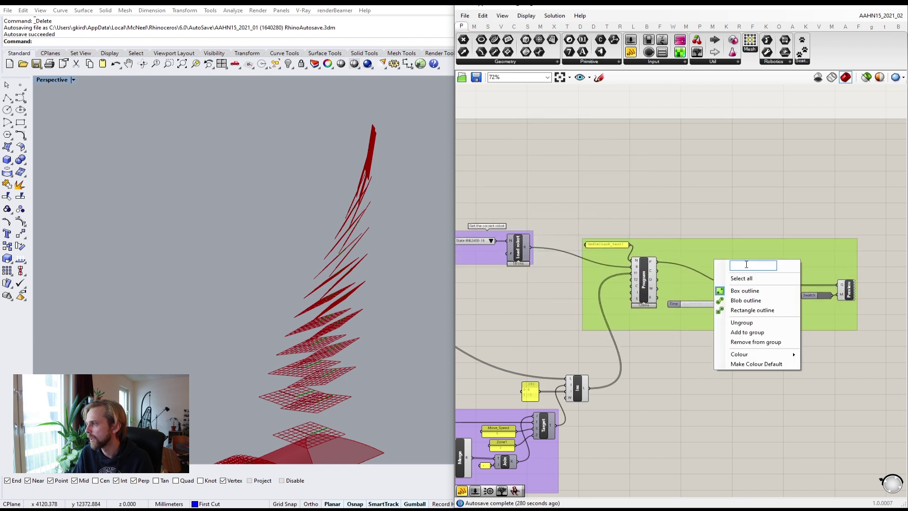
type("Create the ")
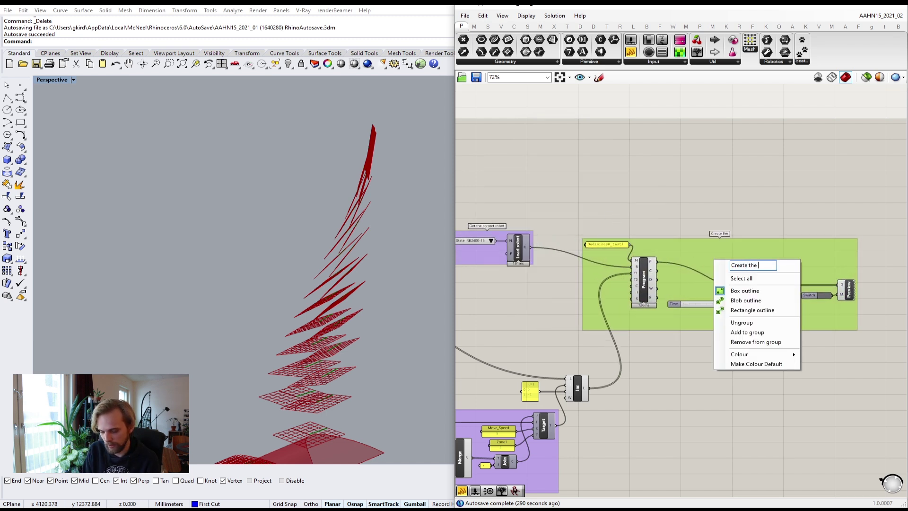
type("program and")
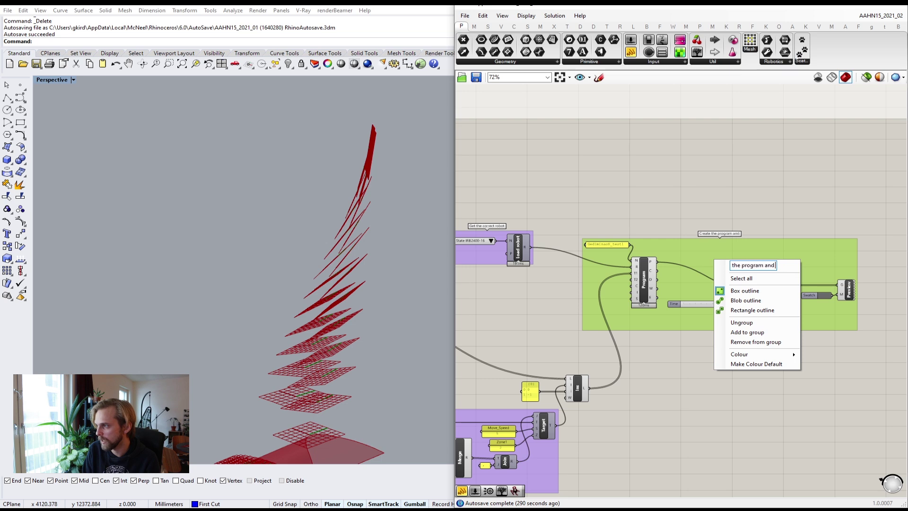
type(" simulate it")
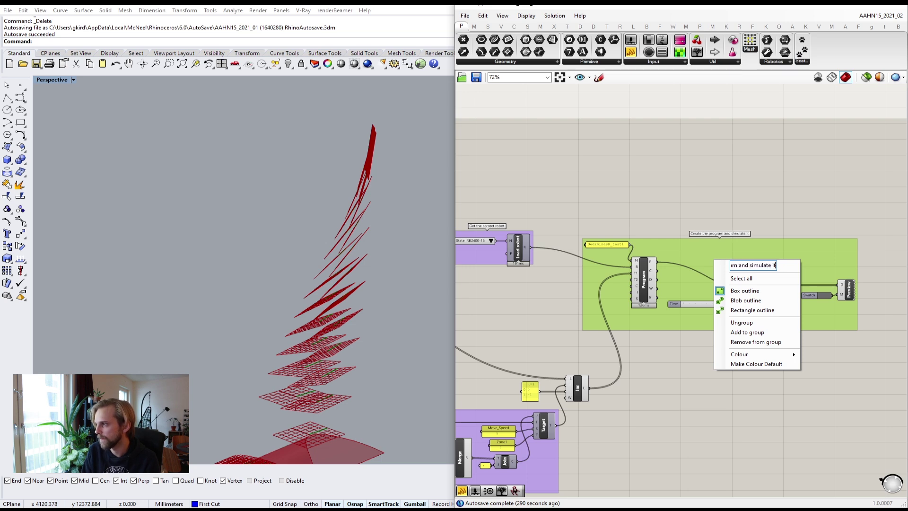
key("Return")
left_click(700, 206)
- Review the layout of the whole grouped definition, from the program group back to the first components of the chain
right_click_drag(704, 287, 759, 264)
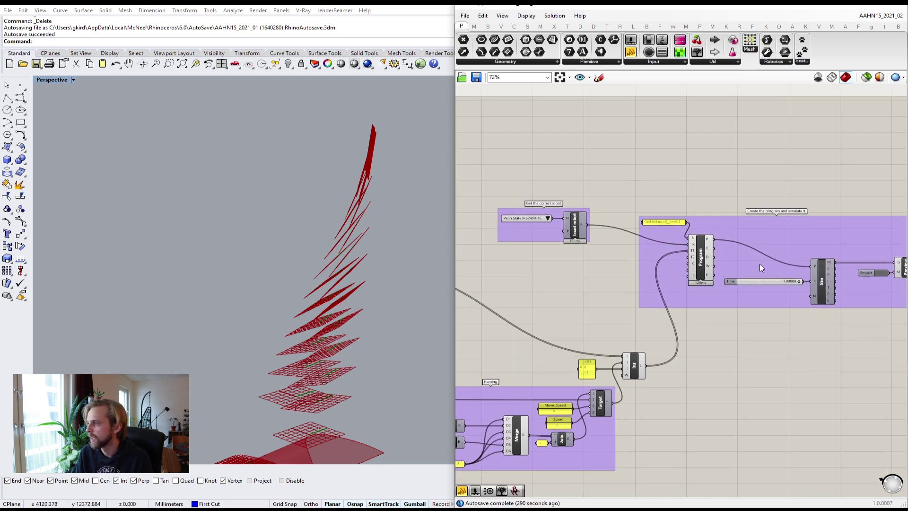
scroll(679, 278, "down", 8)
right_click_drag(536, 271, 667, 263)
right_click_drag(501, 216, 598, 211)
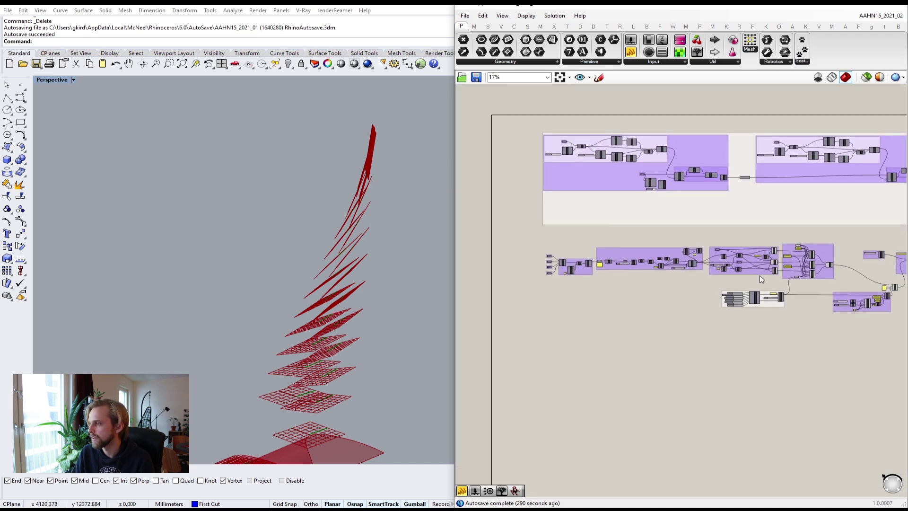
right_click_drag(777, 264, 711, 259)
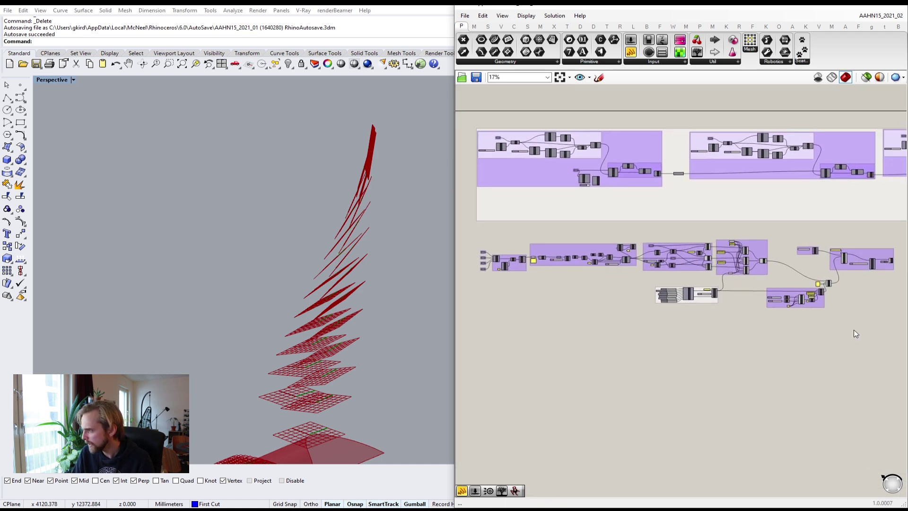
scroll(856, 334, "down", 3)
right_click_drag(798, 368, 733, 313)
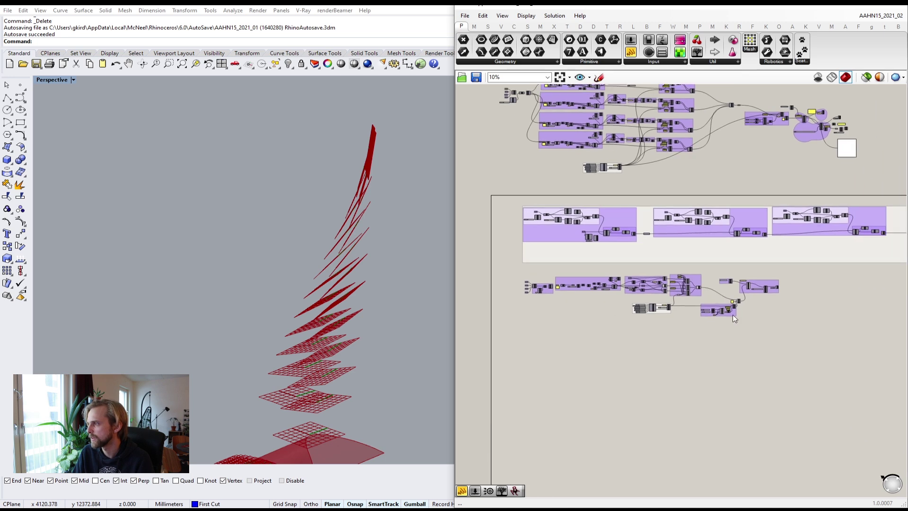
scroll(698, 309, "up", 3)
right_click_drag(592, 265, 634, 255)
scroll(634, 255, "up", 6)
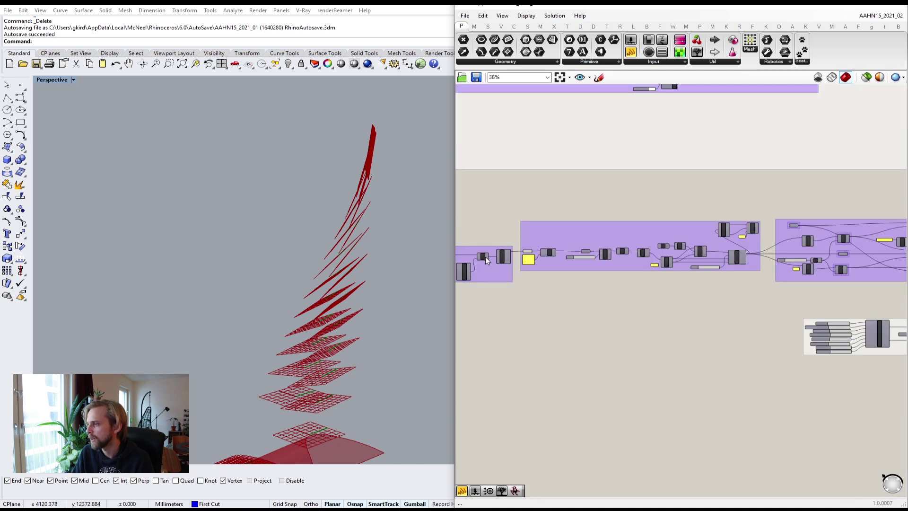
- Move the white slider group, the Homing group, and the Insert Items component with its index panel right together on the canvas
scroll(570, 265, "up", 2)
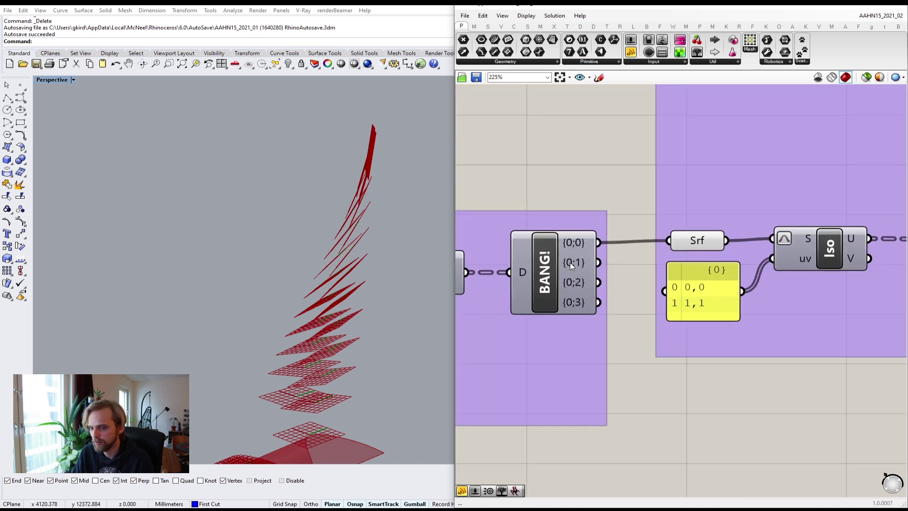
scroll(579, 305, "down", 7)
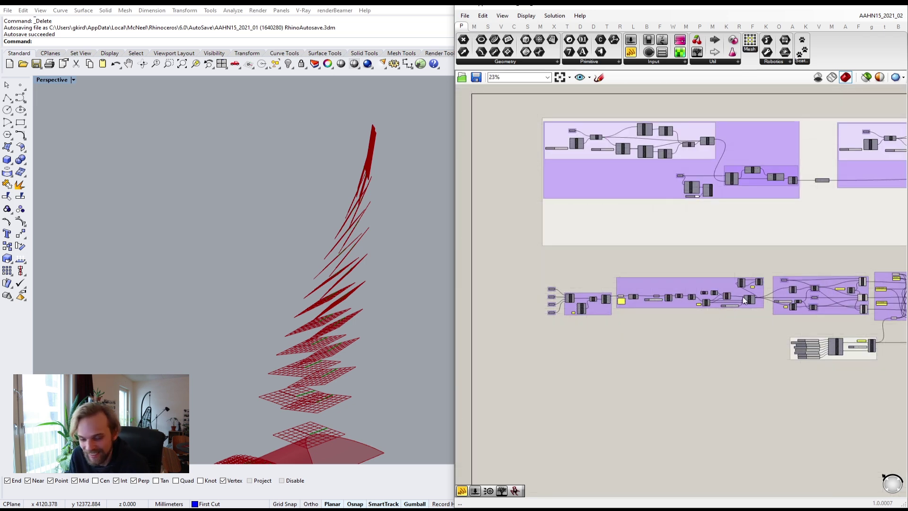
scroll(783, 299, "down", 2)
left_click_drag(806, 337, 621, 293)
scroll(751, 311, "up", 3)
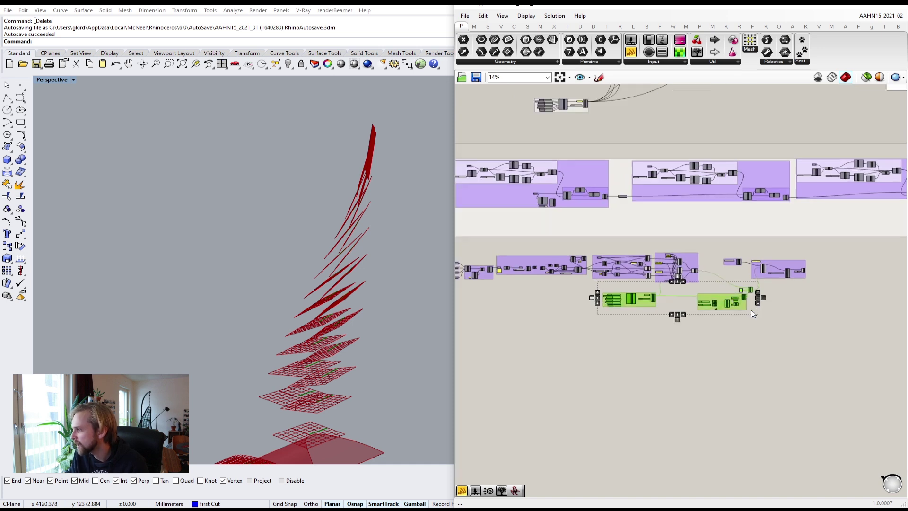
left_click_drag(737, 308, 815, 311)
right_click_drag(794, 287, 735, 304)
scroll(738, 274, "up", 2)
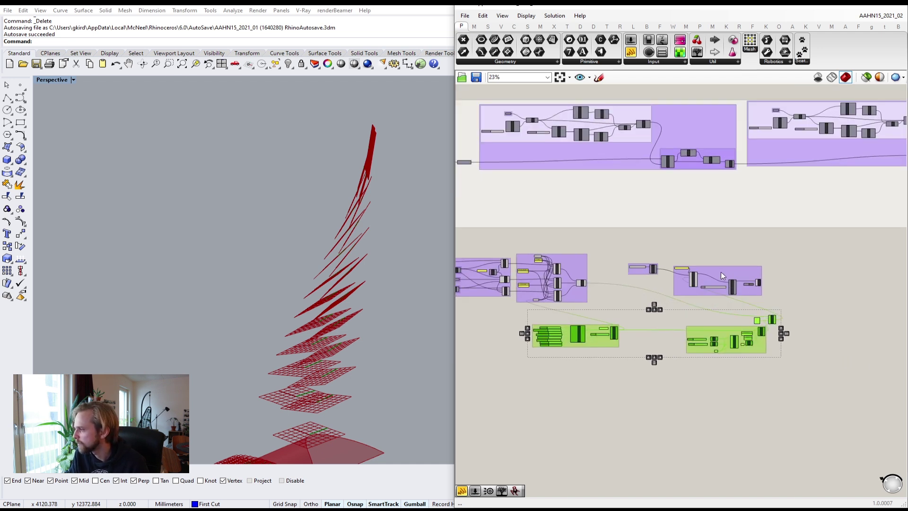
- Move the program and simulation group and the robot-loading group further right, leaving free space after the target group
left_click_drag(731, 268, 847, 269)
left_click(682, 256)
scroll(637, 270, "up", 2)
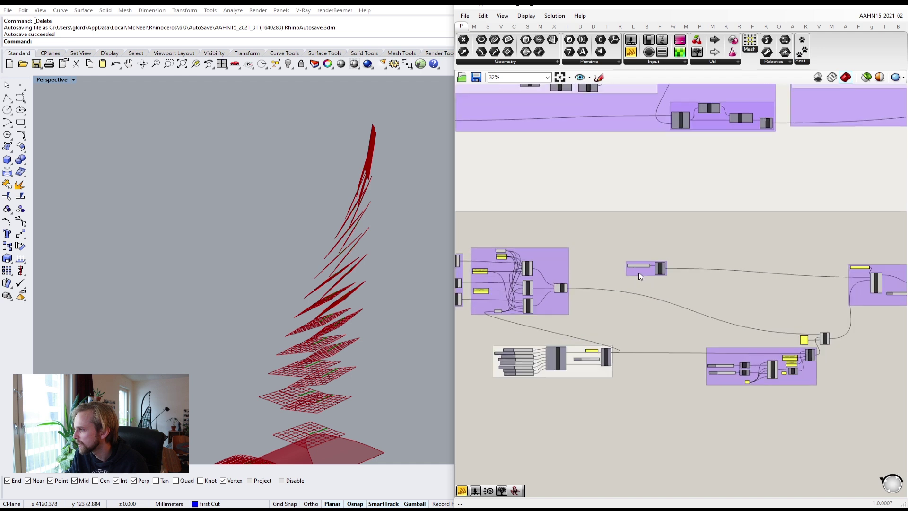
left_click_drag(642, 272, 842, 280)
right_click_drag(733, 282, 721, 251)
left_click(741, 299)
- Move the white slider group far below the first cut's chain of groups to free the space underneath
right_click_drag(757, 300, 645, 266)
right_click_drag(590, 247, 696, 264)
right_click_drag(633, 263, 677, 227)
scroll(617, 297, "down", 2)
right_click_drag(617, 297, 693, 242)
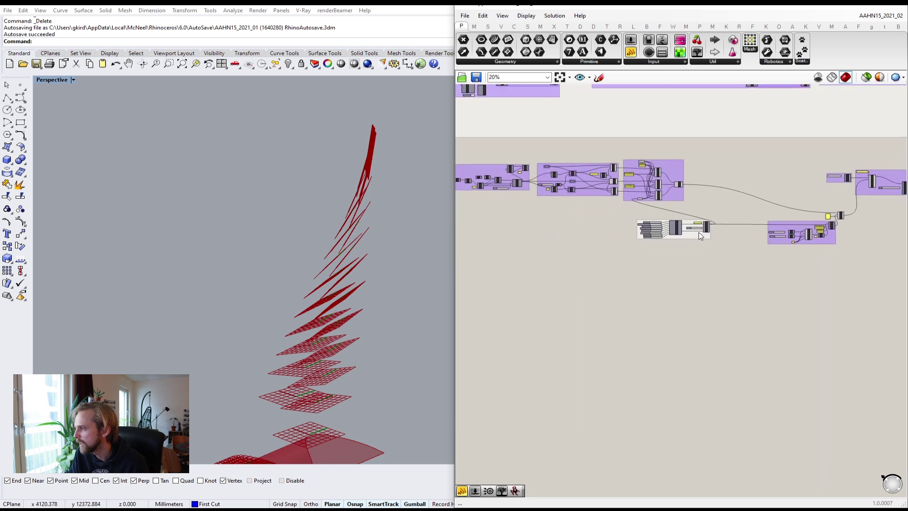
left_click_drag(693, 244, 582, 442)
right_click_drag(601, 270, 697, 306)
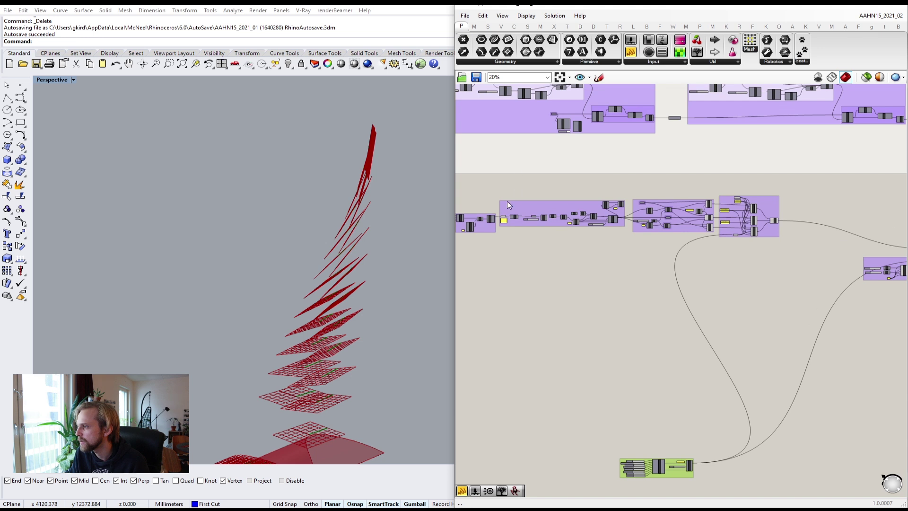
- Widen the Grasshopper window and review the first cut's aligned-planes, resting-position and target groups in order
right_click_drag(557, 215, 690, 209)
right_click_drag(776, 201, 631, 227)
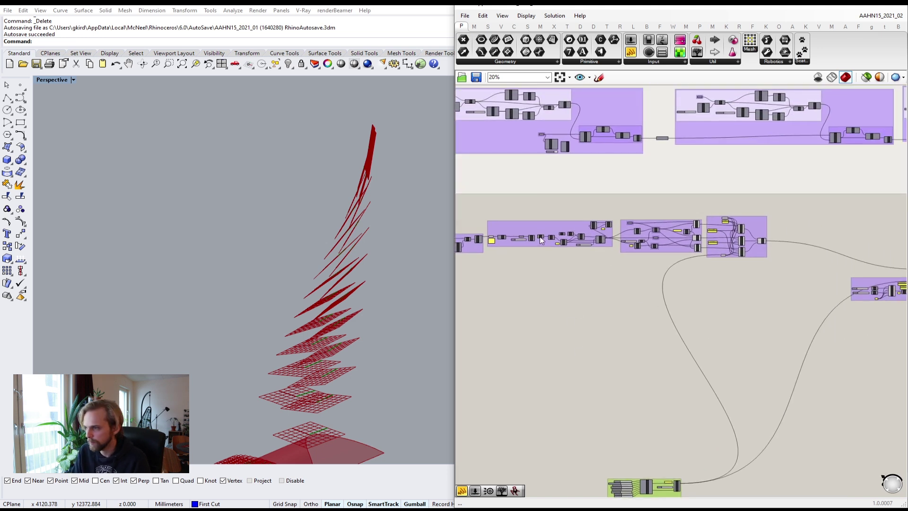
scroll(535, 223, "up", 3)
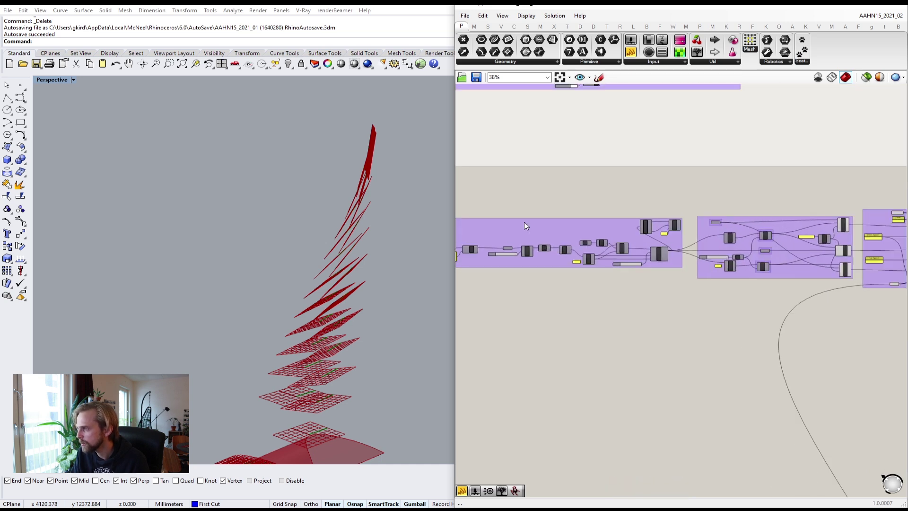
left_click_drag(458, 161, 145, 175)
right_click_drag(359, 236, 386, 238)
scroll(381, 227, "up", 4)
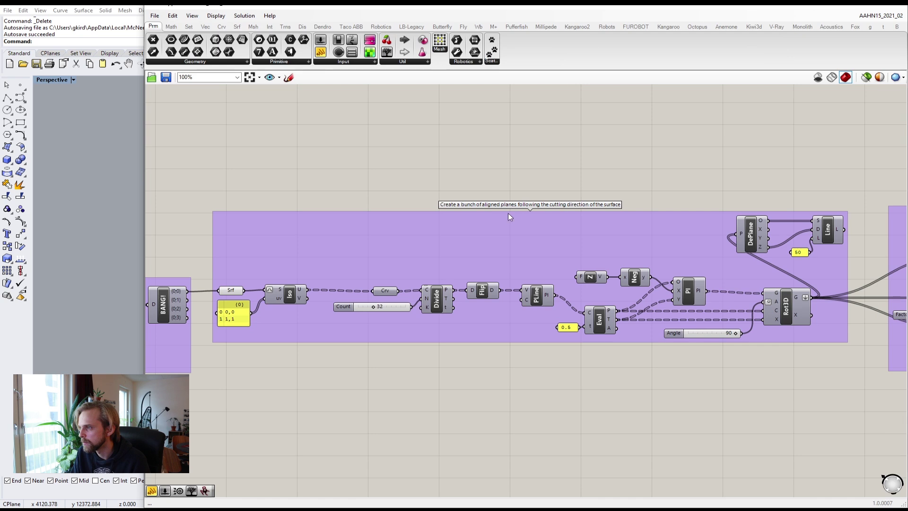
scroll(558, 245, "down", 4)
scroll(709, 263, "down", 1)
right_click_drag(722, 266, 503, 261)
scroll(597, 225, "up", 4)
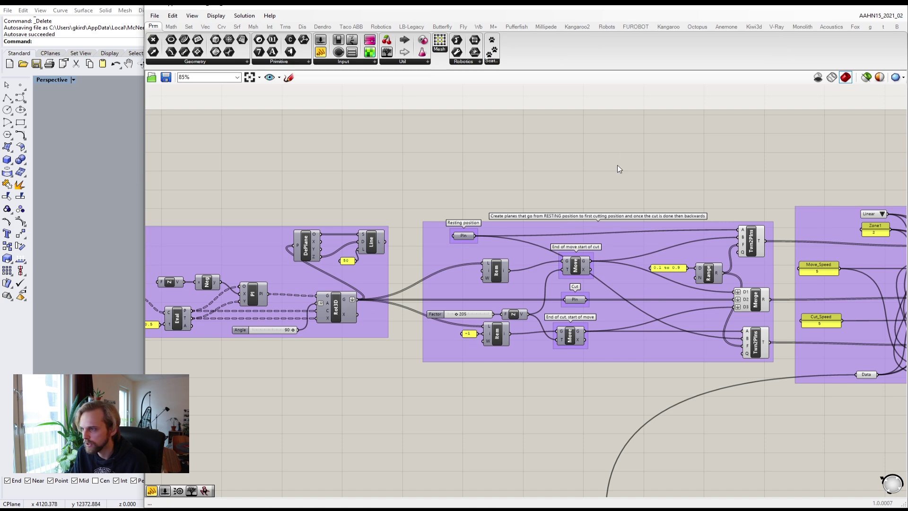
right_click_drag(778, 296, 464, 287)
scroll(607, 184, "up", 2)
scroll(560, 237, "down", 4)
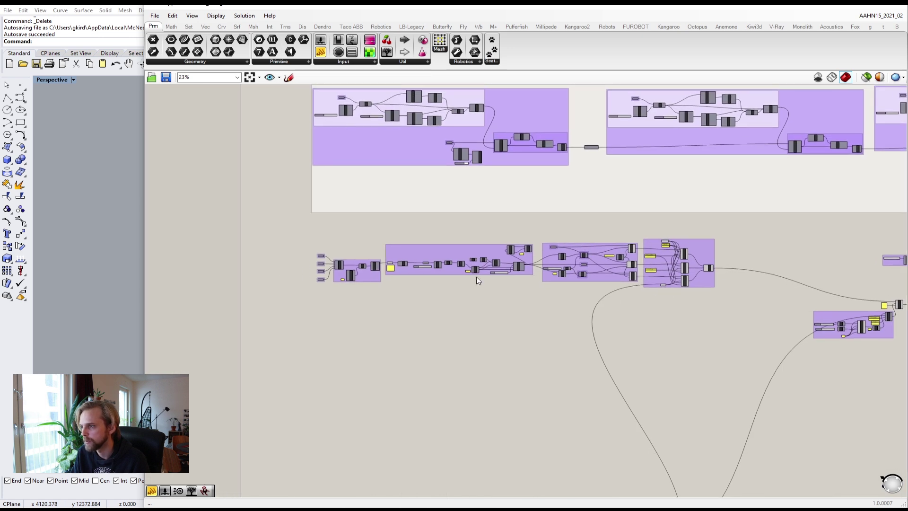
- Duplicate the aligned-planes, resting-position and target groups and place the copies directly below the originals
left_click_drag(584, 254, 386, 229)
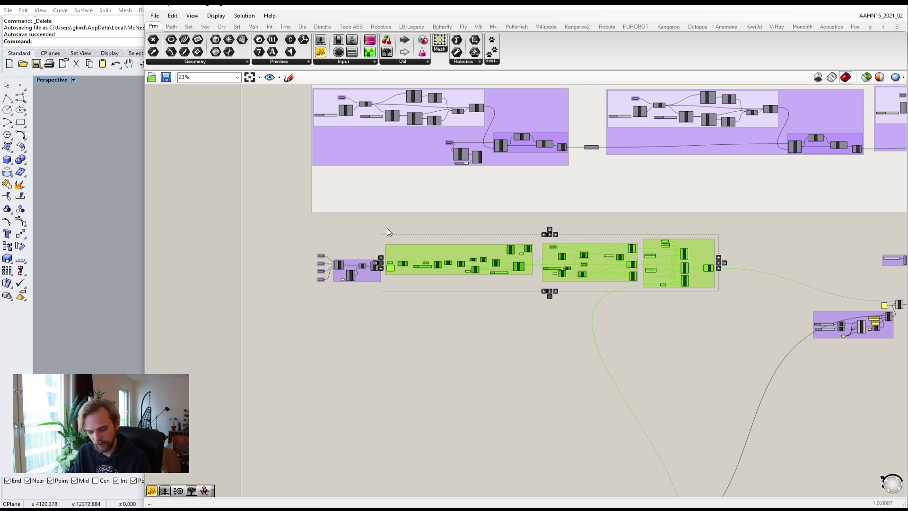
key("ctrl+c")
key("ctrl+v")
left_click_drag(440, 263, 435, 314)
left_click(469, 381)
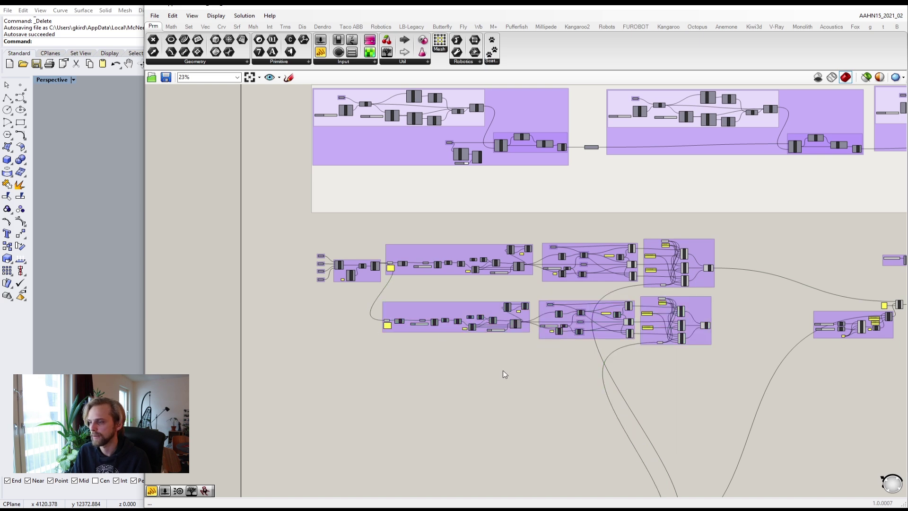
- Connect the {0;1} output of the BANG! component to the Surface parameter of the duplicated aligned-planes group
scroll(377, 299, "up", 5)
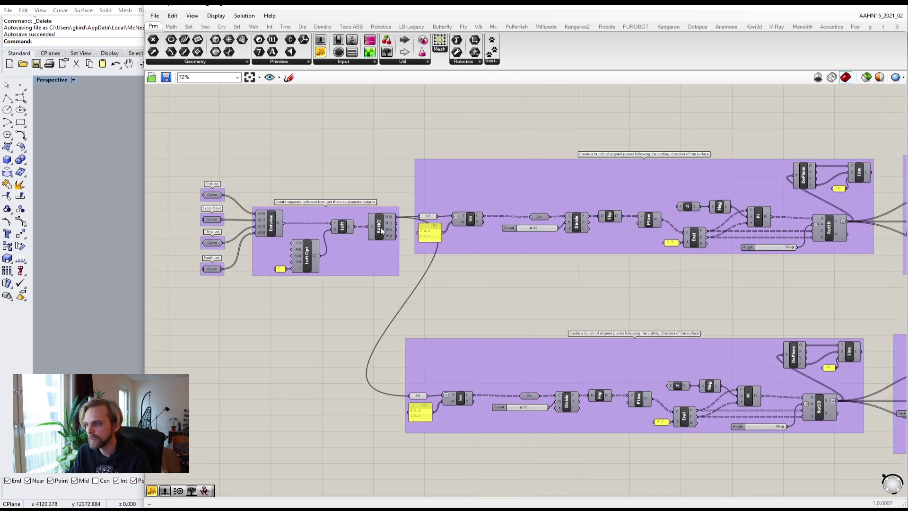
scroll(382, 230, "up", 2)
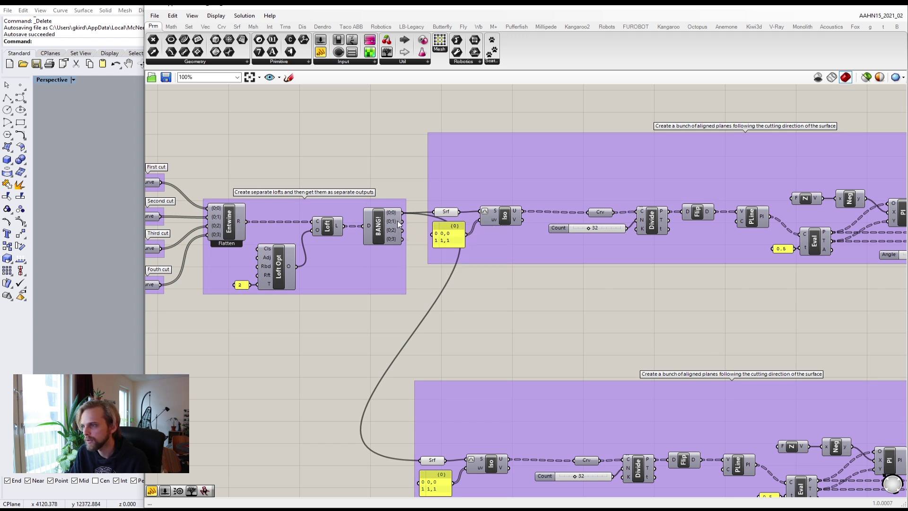
left_click_drag(397, 220, 424, 461, "shift")
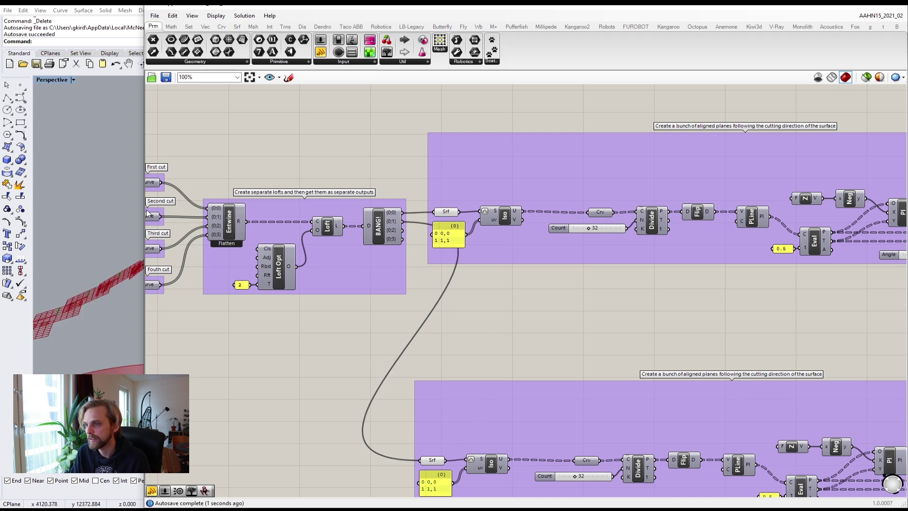
- Narrow the Grasshopper window to reveal the Rhino viewport and turn off the preview of the three original first-cut groups
left_click_drag(142, 193, 461, 192)
scroll(332, 265, "down", 6)
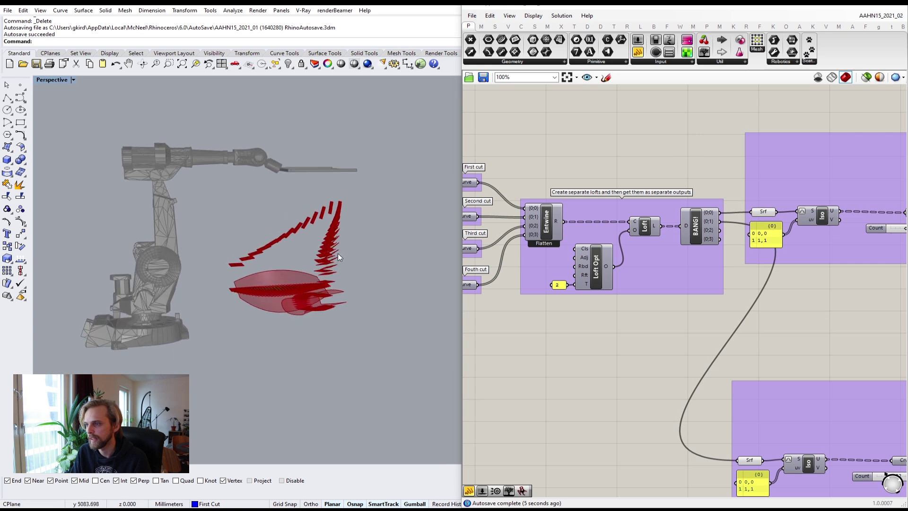
scroll(761, 255, "down", 6)
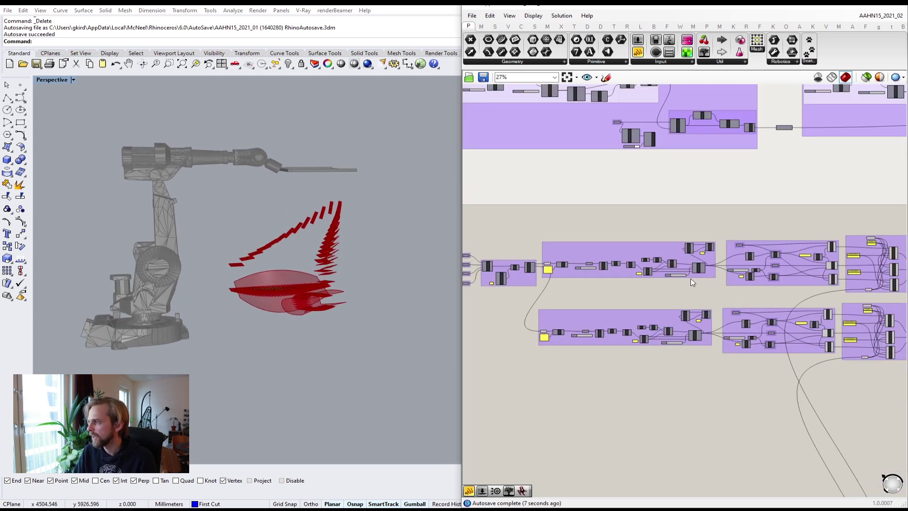
scroll(611, 282, "down", 3)
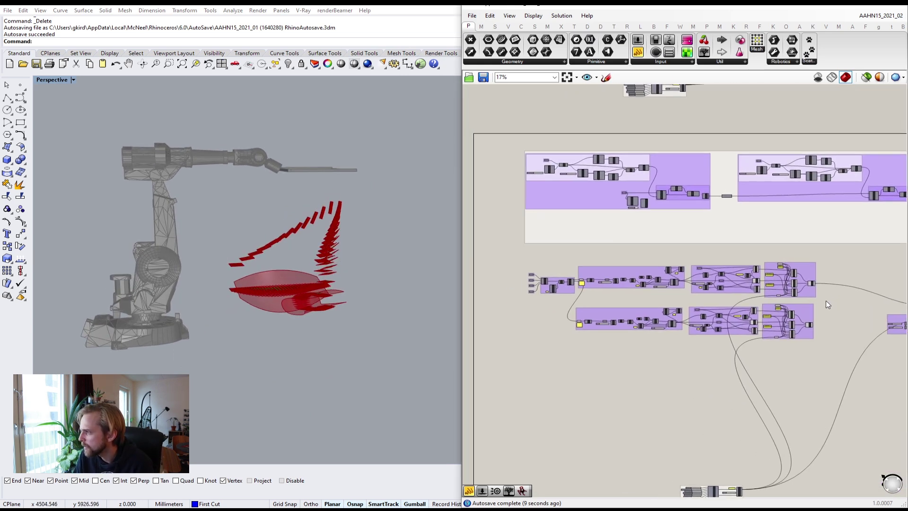
left_click_drag(827, 300, 562, 249)
middle_click(577, 251)
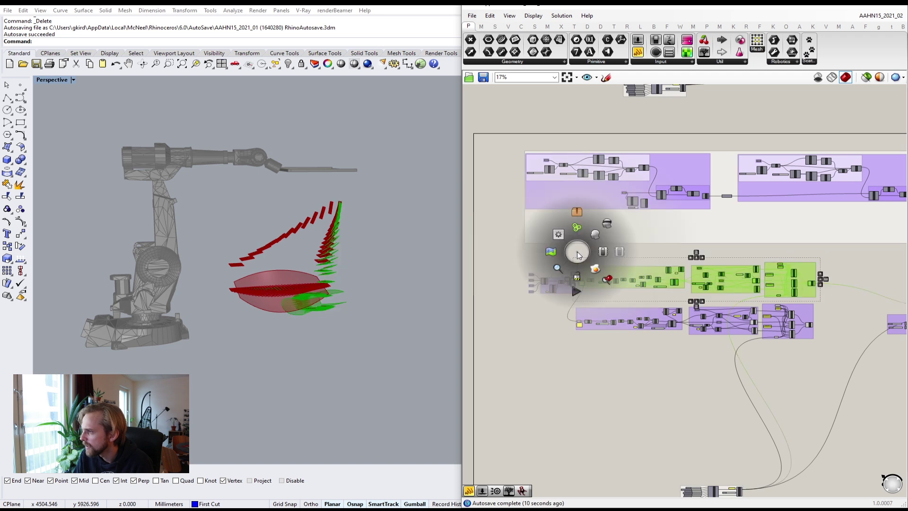
left_click(608, 222)
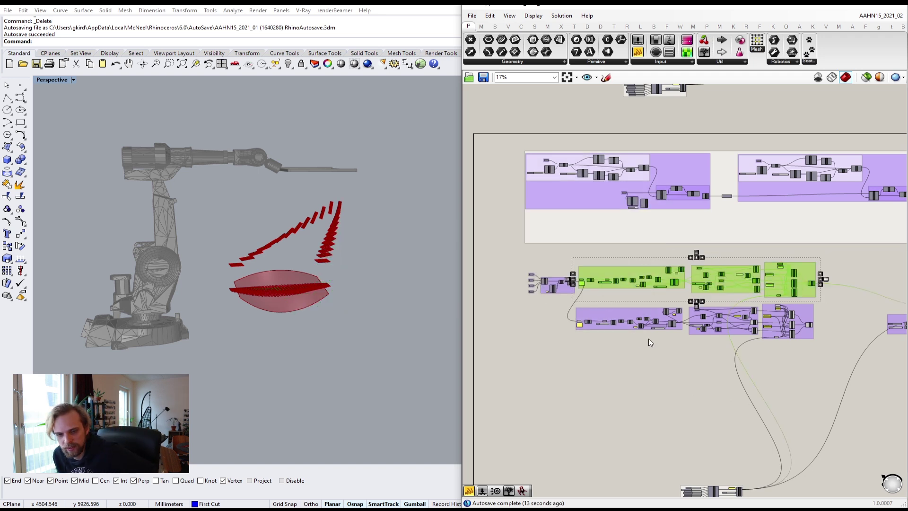
- Trace the connection from the original target group's Merge output towards the Insert Items component
scroll(664, 323, "up", 2)
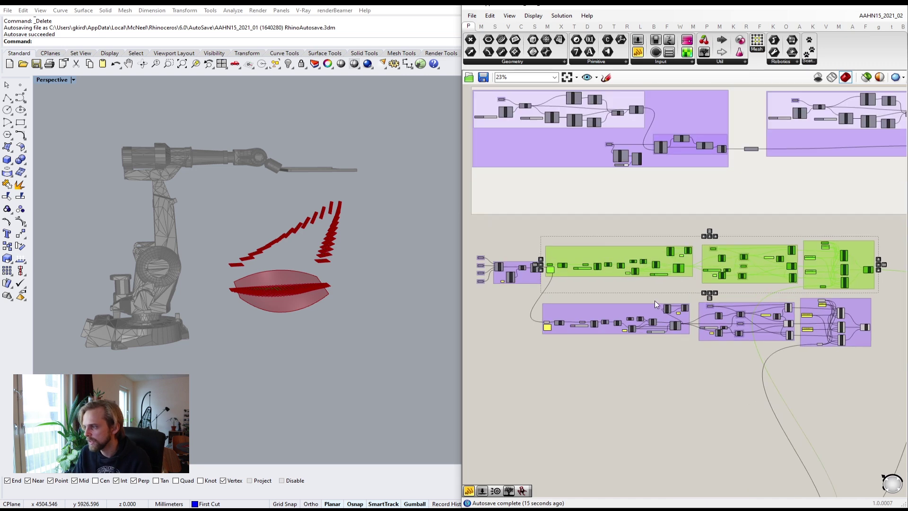
right_click_drag(759, 274, 645, 248)
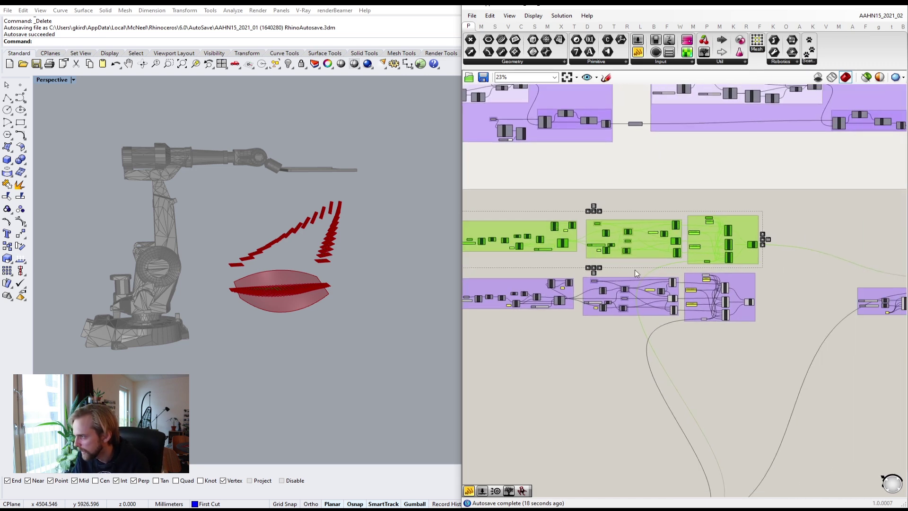
left_click(789, 336)
right_click_drag(789, 335, 638, 290)
scroll(614, 282, "up", 3)
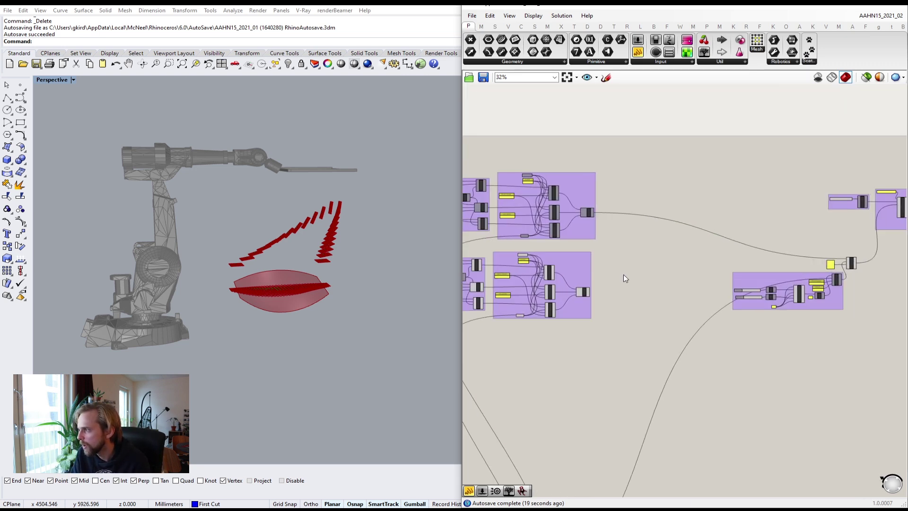
right_click_drag(670, 269, 603, 279)
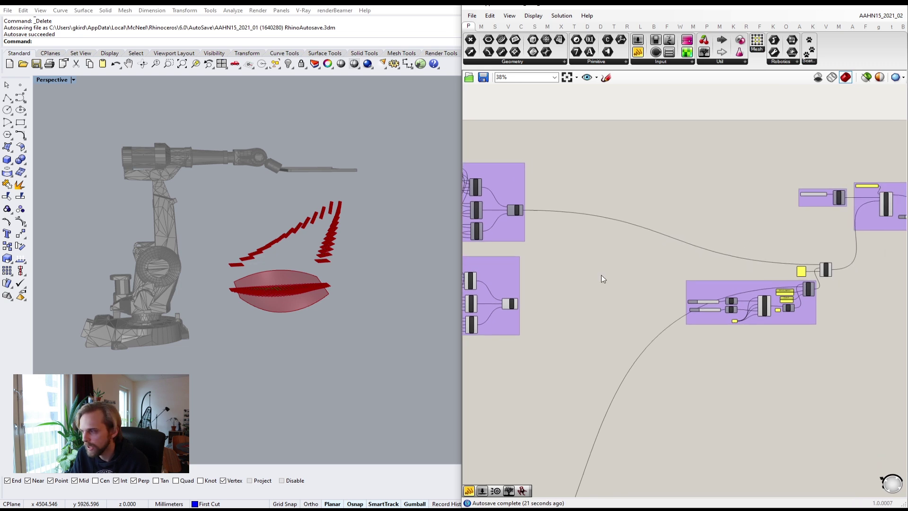
scroll(523, 228, "up", 2)
left_click(513, 192)
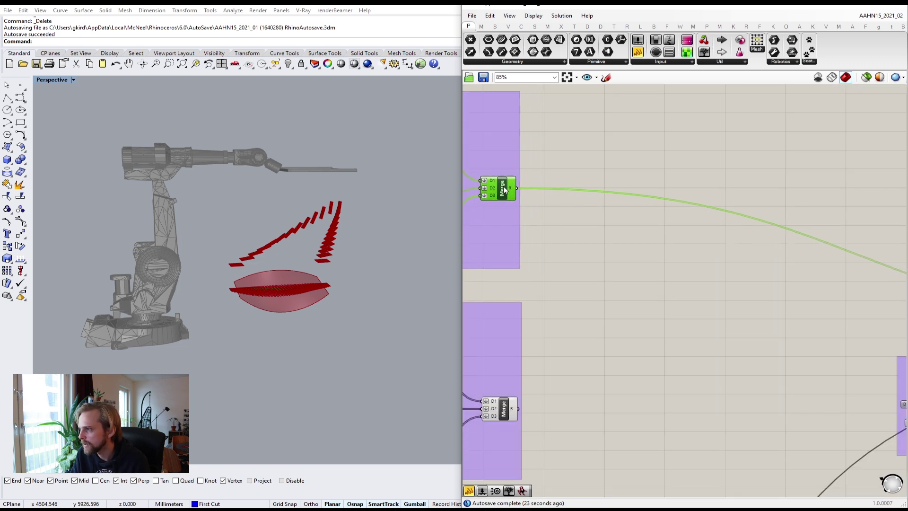
right_click_drag(851, 243, 572, 284)
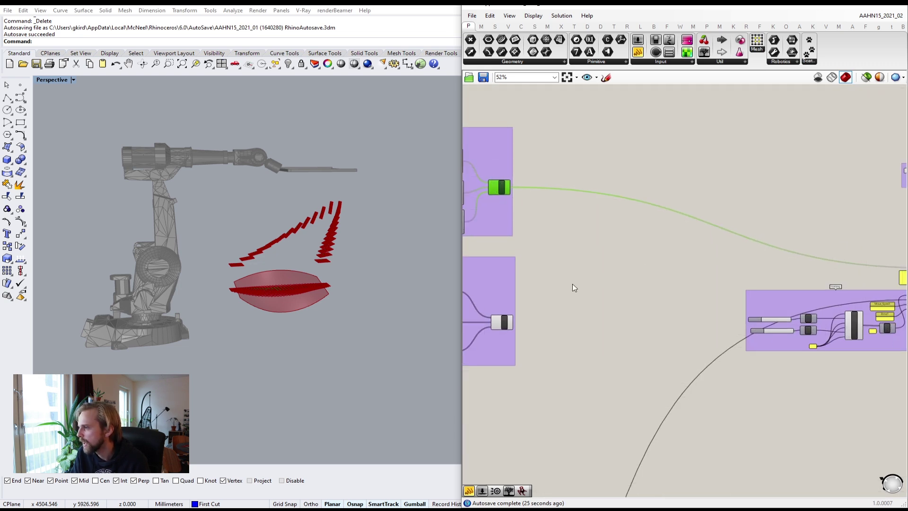
- Connect the duplicated target group's Merge output to the list input of Insert Items, replacing the first cut's targets
scroll(496, 322, "up", 4)
left_click(495, 322)
scroll(666, 288, "down", 5)
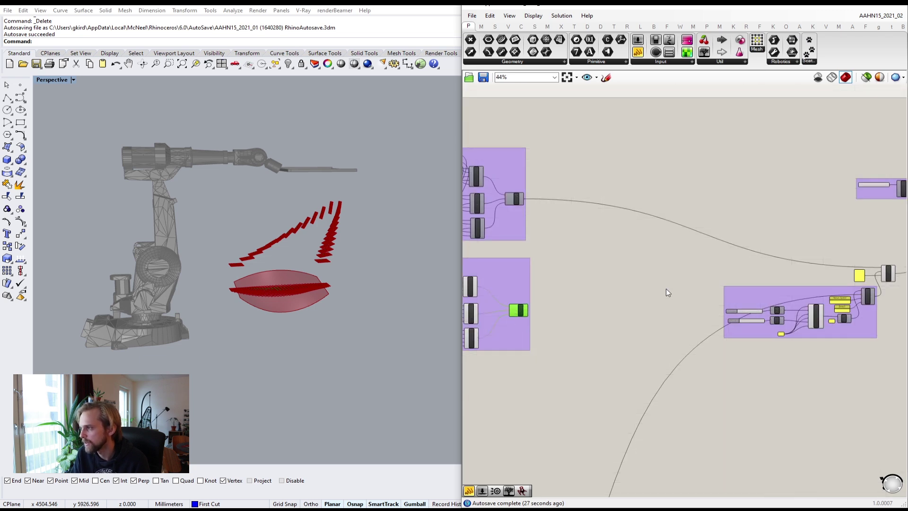
scroll(866, 269, "up", 3)
right_click_drag(894, 275, 818, 269)
scroll(818, 267, "up", 3)
scroll(818, 264, "down", 4)
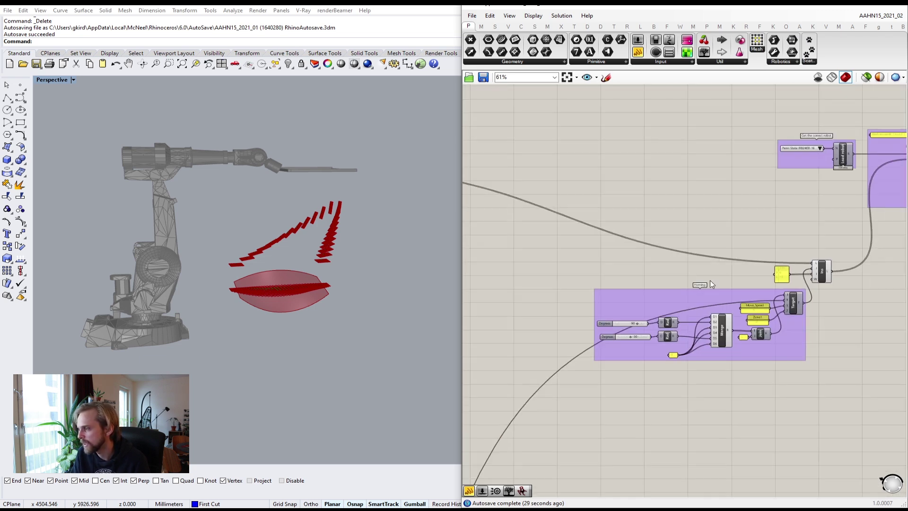
scroll(710, 277, "down", 3)
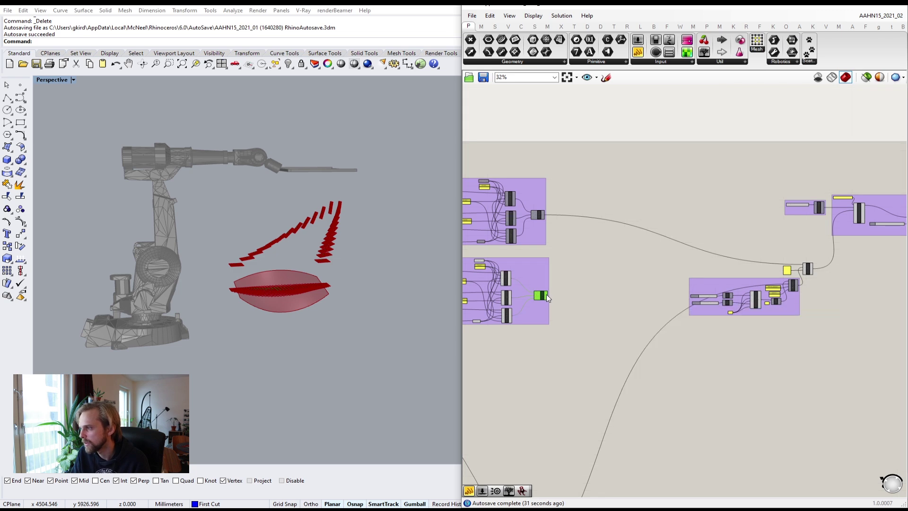
left_click_drag(548, 296, 797, 270, "shift")
scroll(799, 269, "up", 5)
left_click(670, 228)
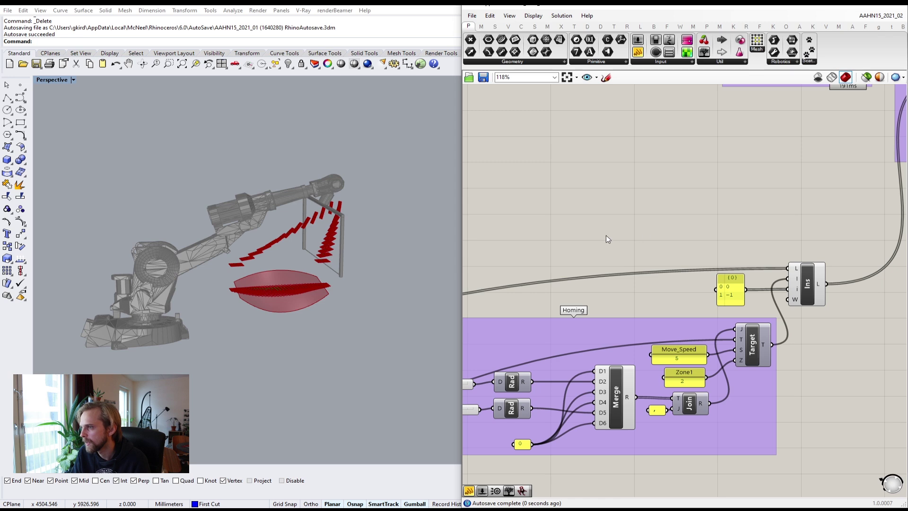
- Inspect the Program and simulation components and the robot's pose at the second cut's planes in the viewport
scroll(606, 235, "down", 3)
right_click_drag(878, 119, 842, 189)
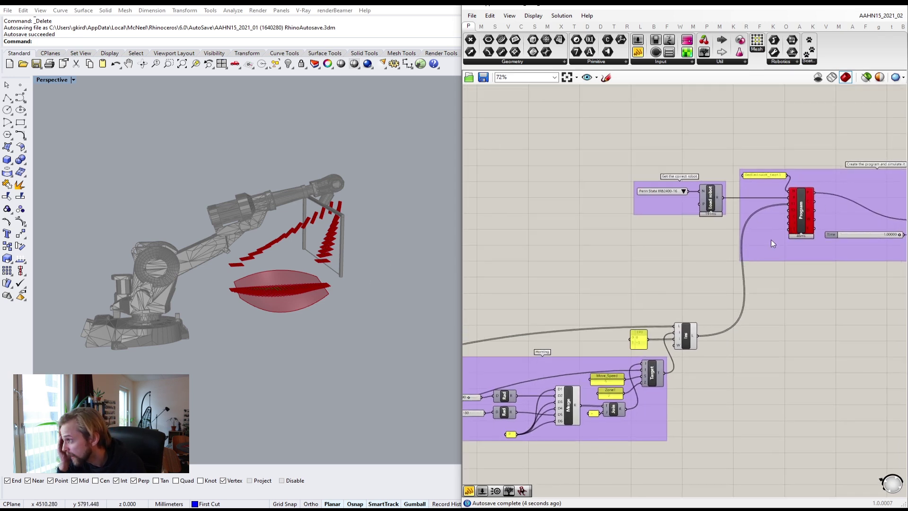
scroll(762, 206, "down", 2)
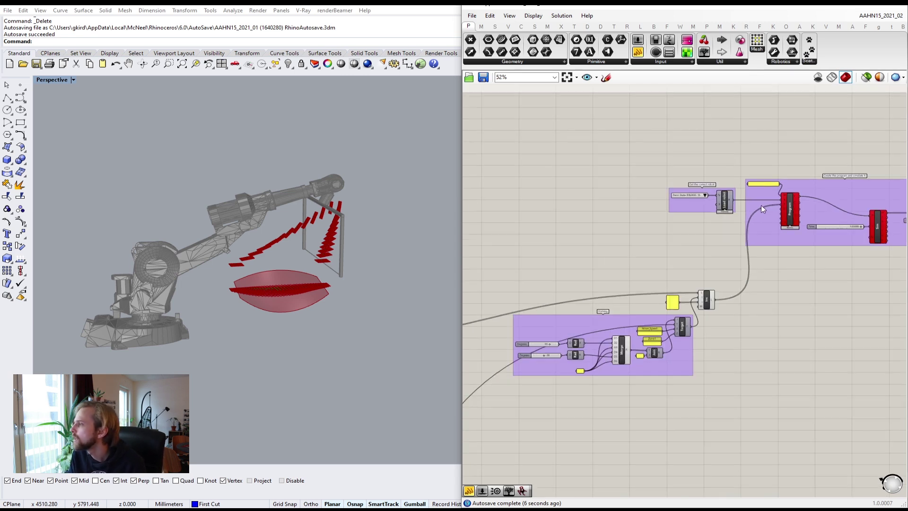
right_click_drag(762, 206, 636, 227)
right_click_drag(320, 241, 297, 221)
scroll(297, 221, "up", 6)
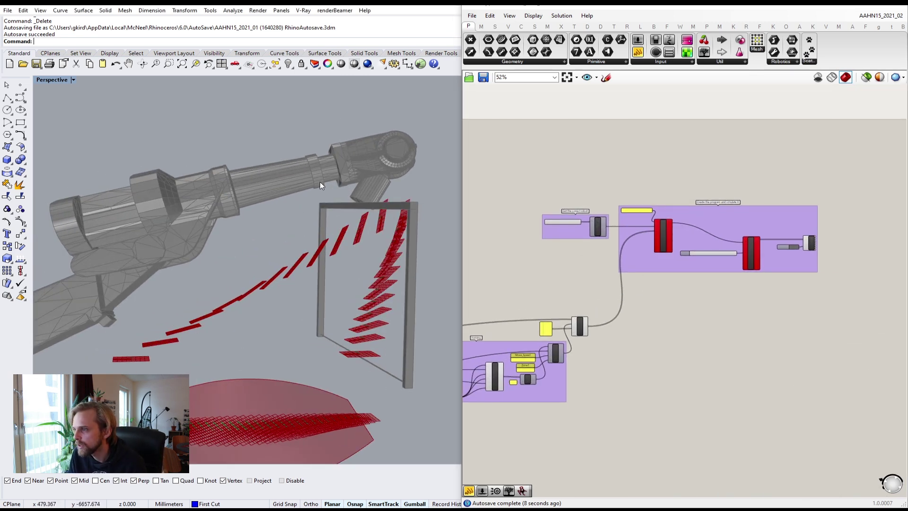
- Examine the robot's wire frame against the second cut's approach and cutting planes in the Perspective viewport
scroll(348, 178, "up", 2)
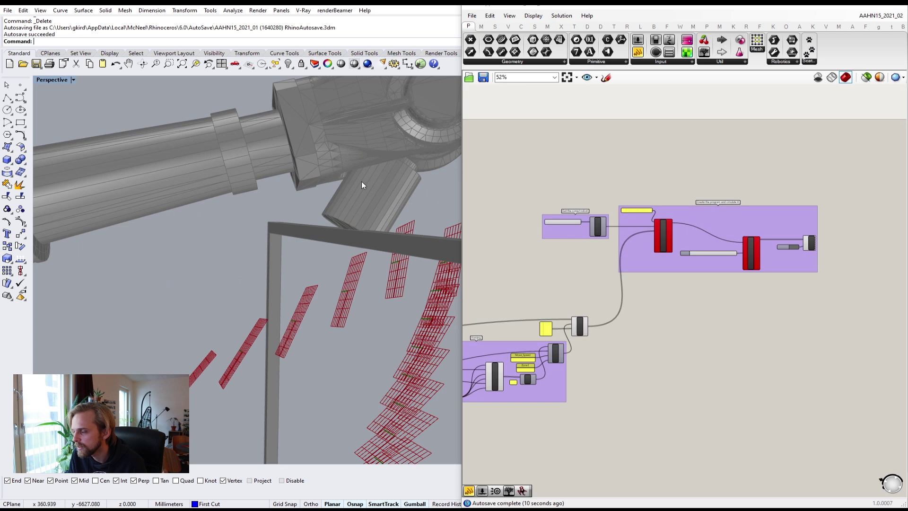
scroll(361, 182, "down", 3)
right_click_drag(354, 178, 326, 238)
scroll(329, 119, "up", 2)
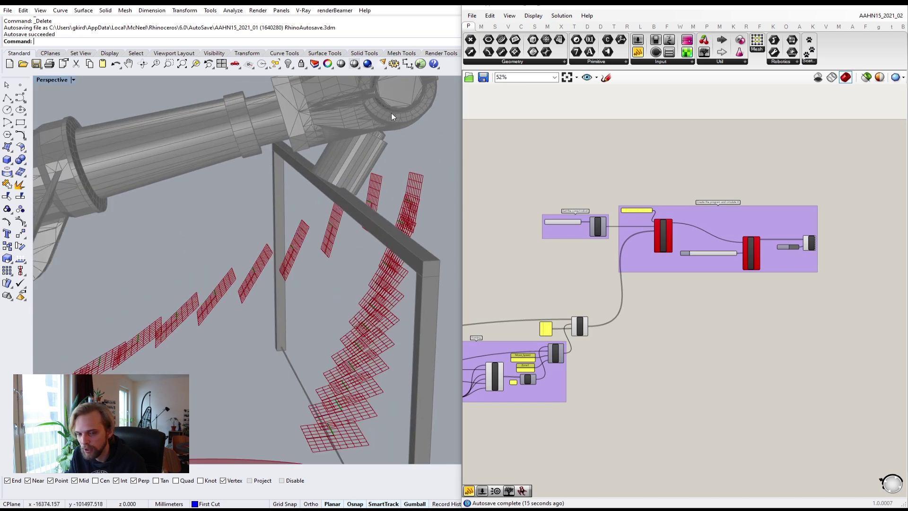
mouse_move(332, 198)
right_mouse_down()
mouse_move(317, 201)
mouse_move(331, 180)
right_mouse_up()
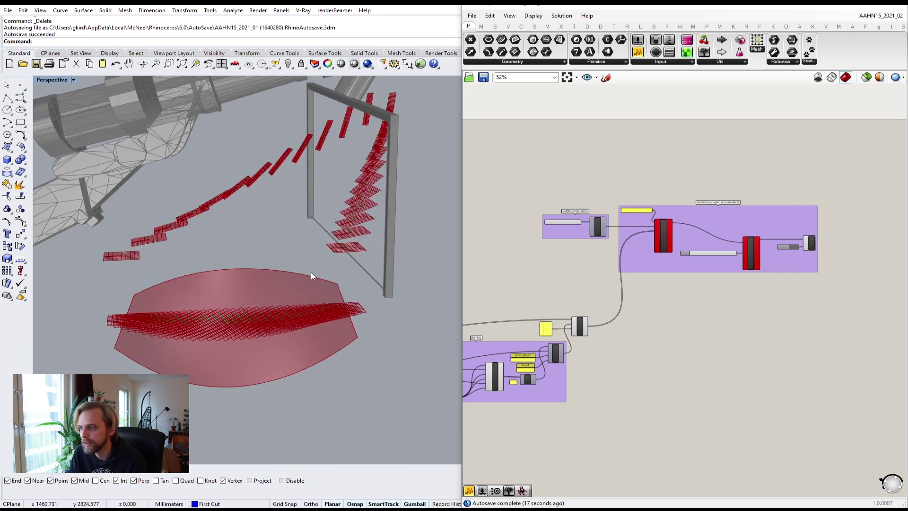
right_click_drag(311, 273, 368, 121)
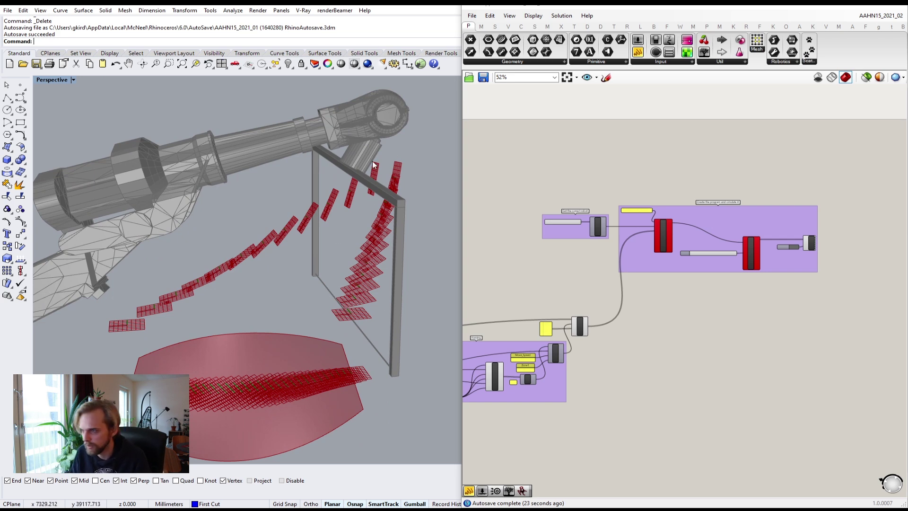
right_click_drag(354, 303, 449, 307)
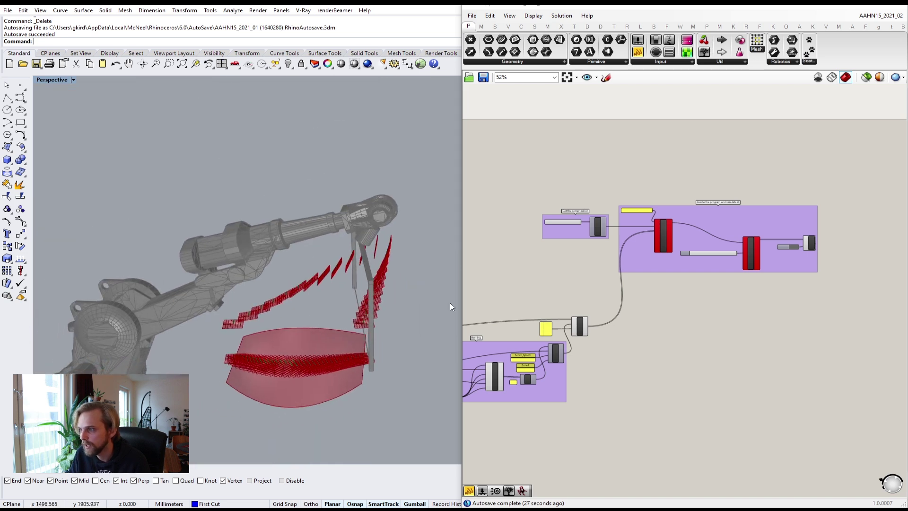
scroll(708, 285, "down", 5)
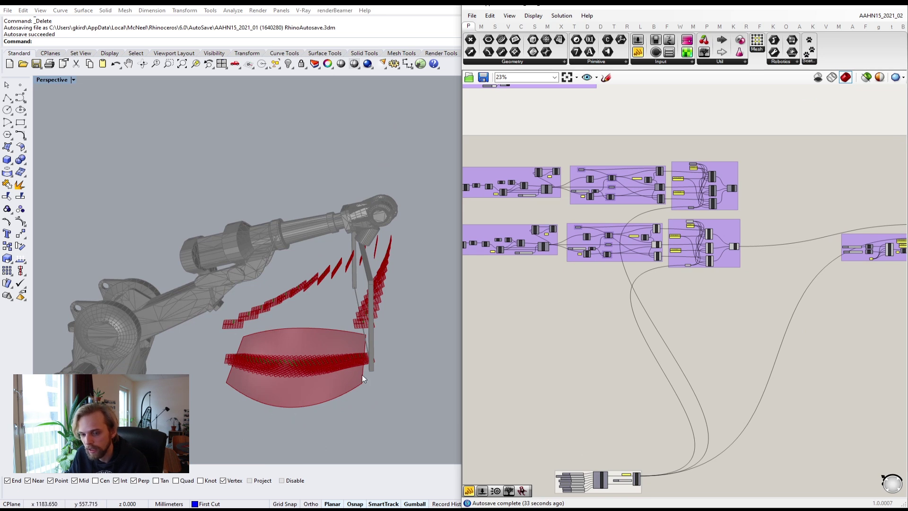
- Set the Factor slider feeding the Z vector in the duplicated resting-to-cut group to 46
scroll(650, 311, "up", 3)
scroll(606, 295, "up", 8)
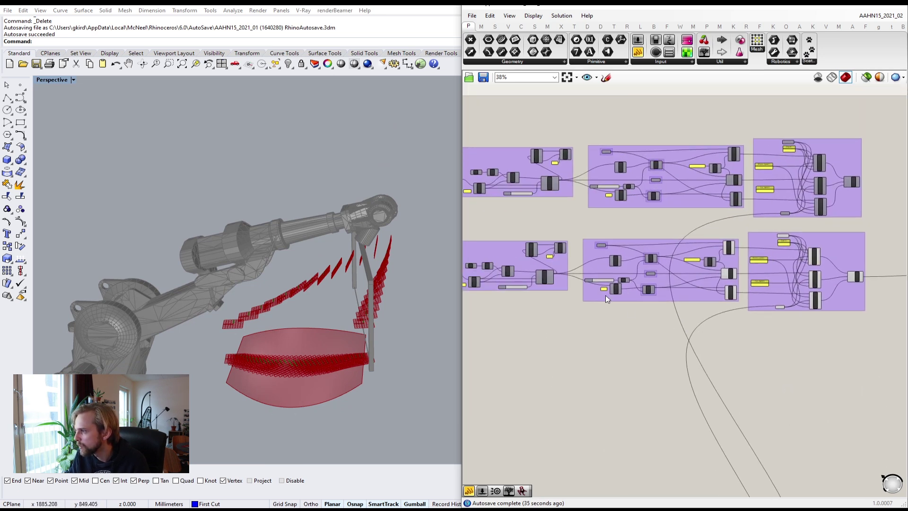
left_click(594, 300)
scroll(615, 293, "up", 1)
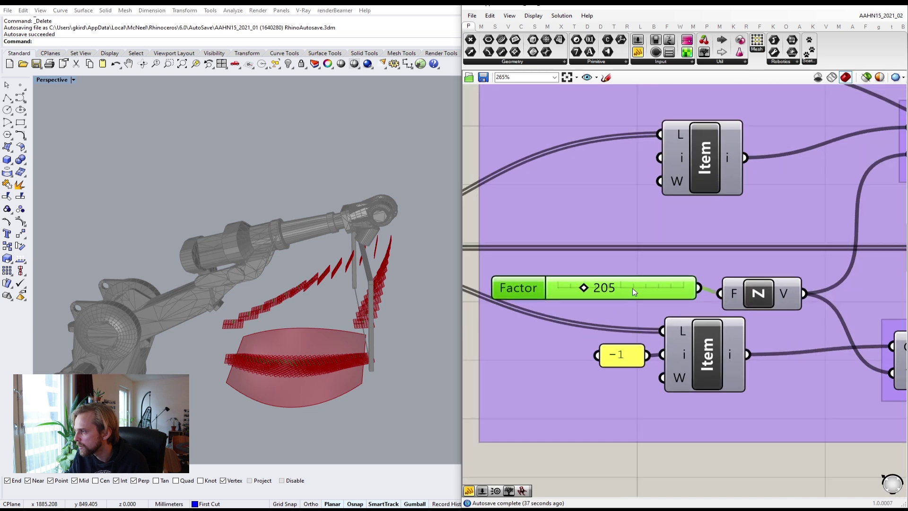
scroll(568, 295, "up", 2)
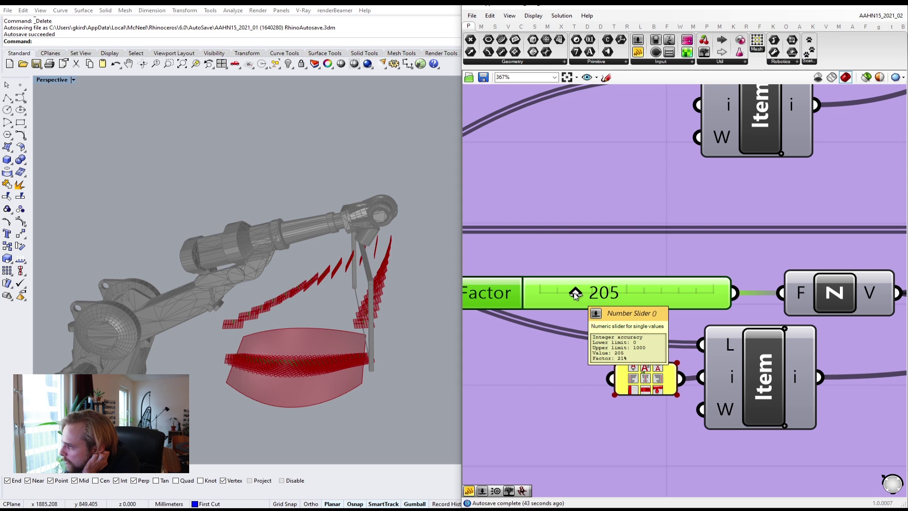
scroll(575, 293, "down", 10)
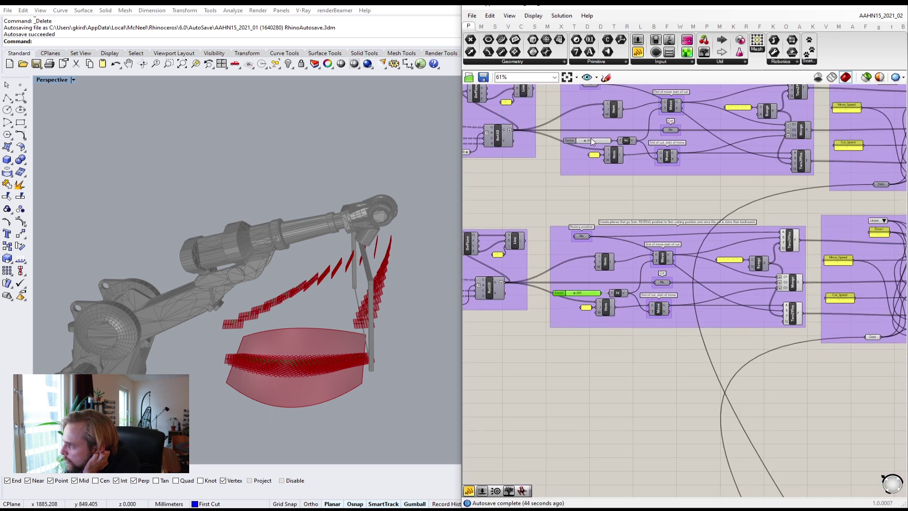
scroll(569, 248, "up", 8)
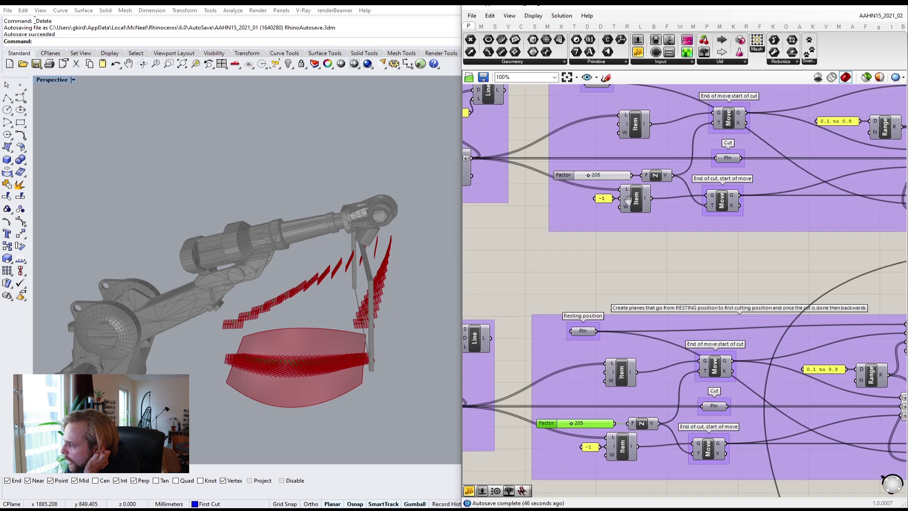
scroll(575, 253, "up", 5)
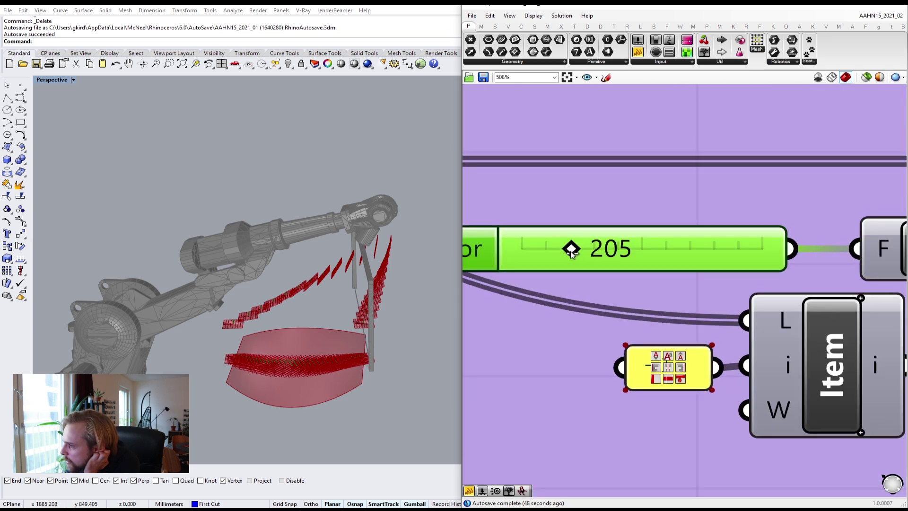
left_click_drag(571, 252, 547, 254)
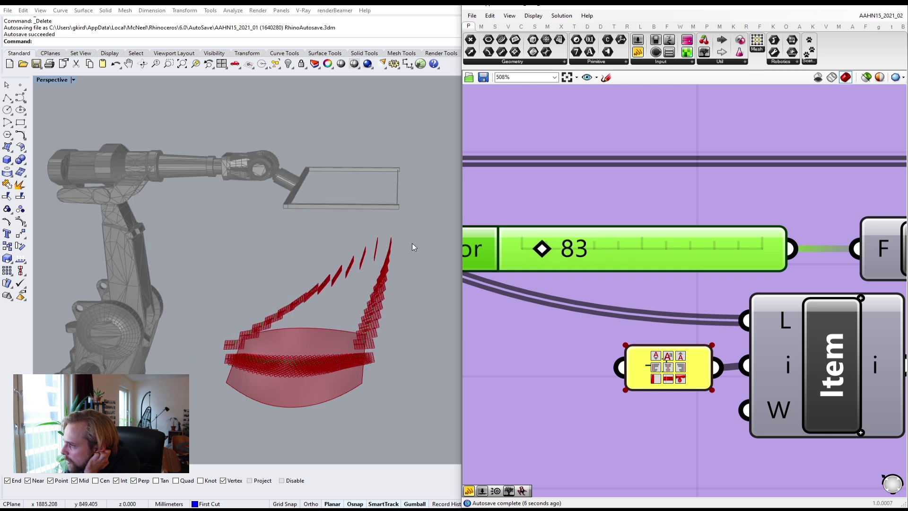
right_click_drag(412, 277, 344, 249)
scroll(543, 249, "up", 2)
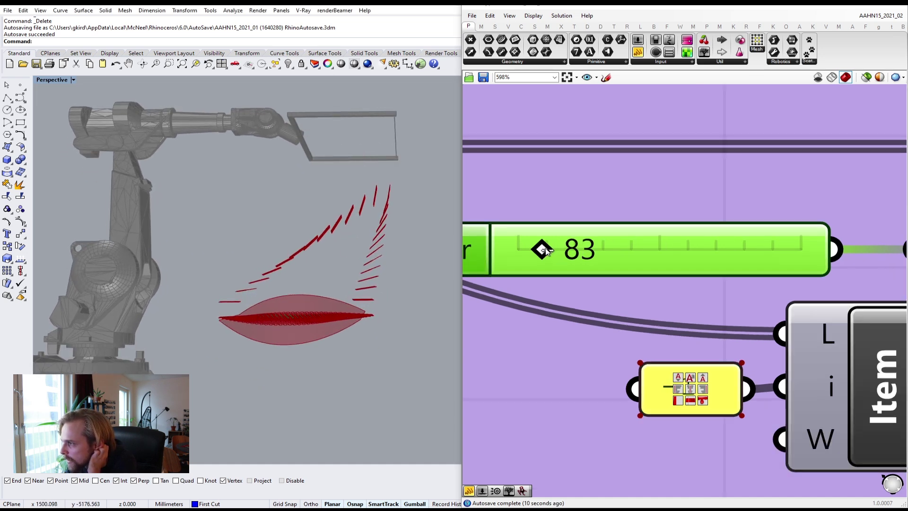
left_click_drag(541, 250, 515, 252)
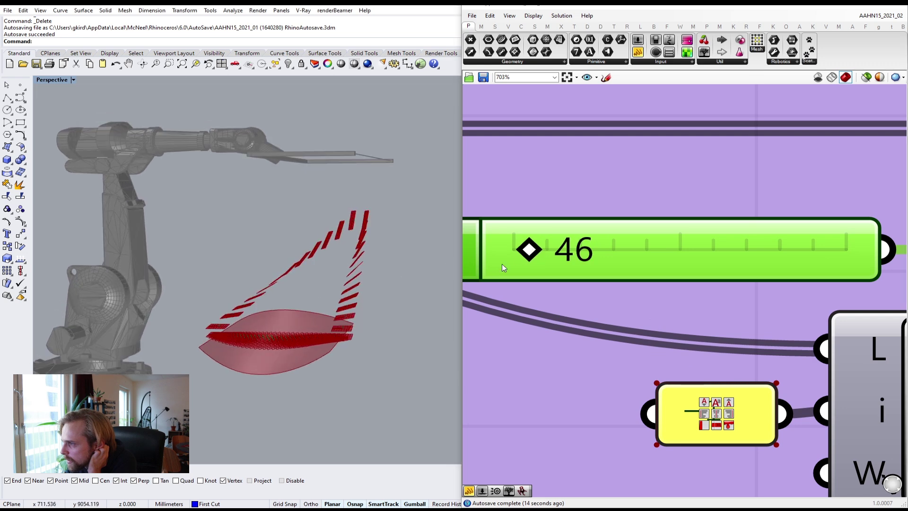
- Set the simulation Time slider to 0.42610 and examine the robot frame's wire against the second cut's planes
scroll(501, 264, "down", 10)
scroll(587, 285, "down", 6)
scroll(832, 355, "down", 2)
right_click_drag(841, 348, 706, 289)
scroll(799, 290, "up", 3)
scroll(808, 283, "up", 9)
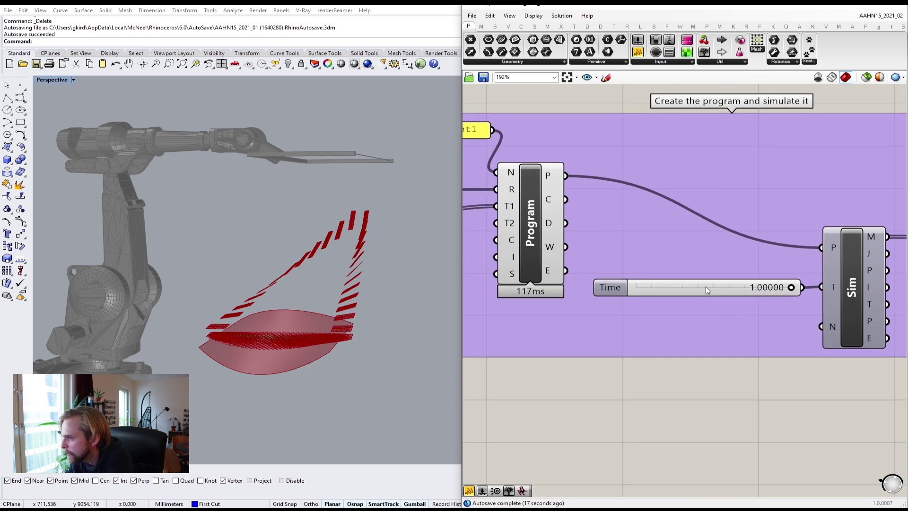
left_click_drag(783, 291, 703, 297)
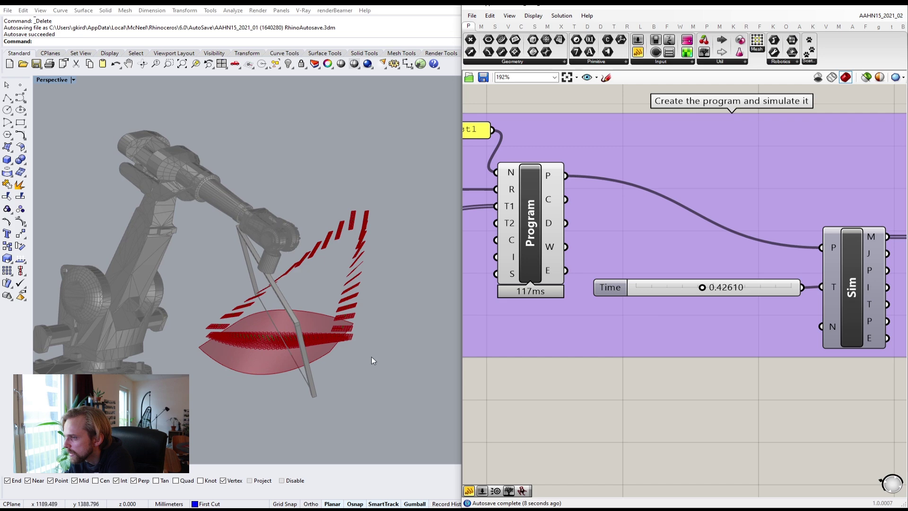
right_click_drag(370, 357, 359, 371)
scroll(211, 325, "up", 5)
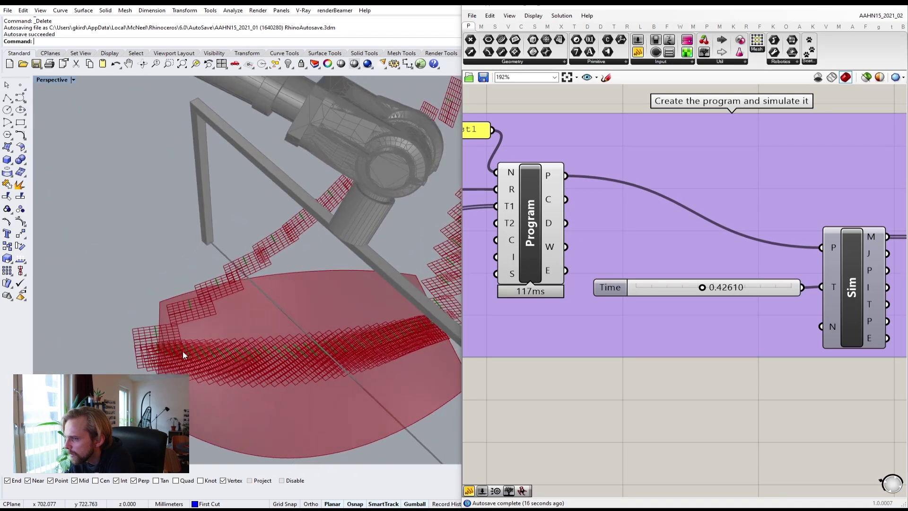
right_click_drag(184, 354, 200, 336)
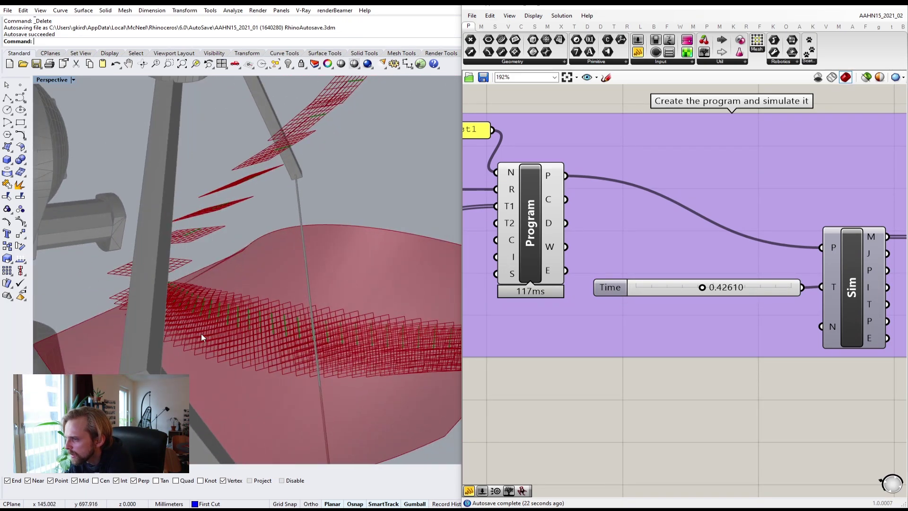
scroll(231, 306, "up", 3)
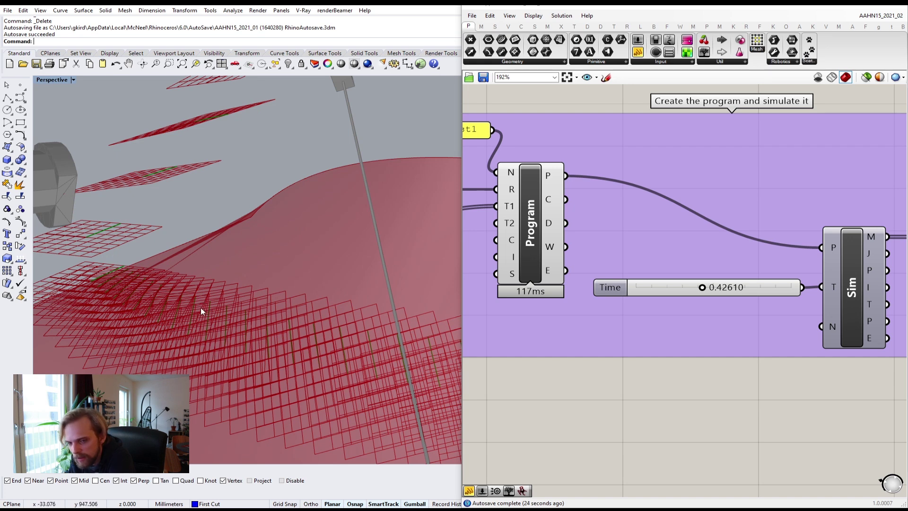
scroll(242, 321, "down", 5)
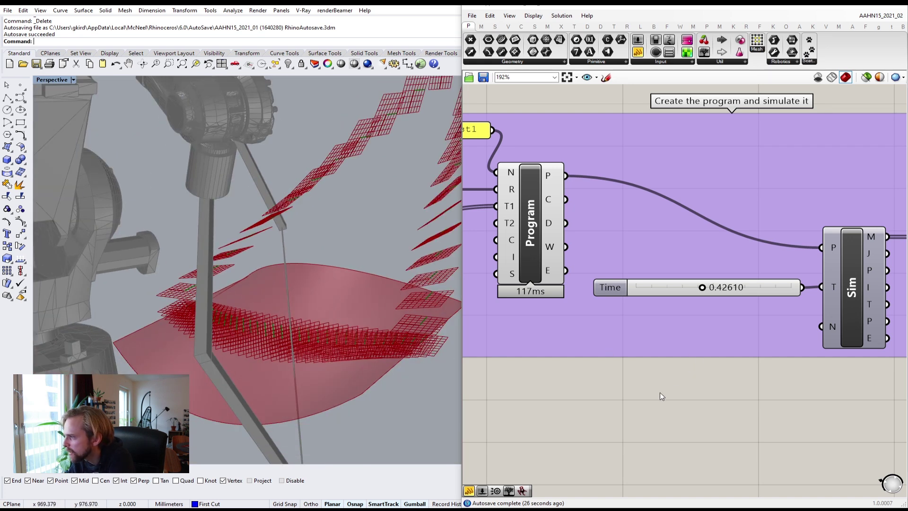
- Turn off the preview of the duplicated second-cut groups to hide their planes in the viewport
scroll(660, 393, "down", 4)
right_click_drag(542, 384, 705, 348)
scroll(706, 348, "down", 5)
right_click_drag(649, 328, 828, 308)
right_click_drag(473, 326, 601, 320)
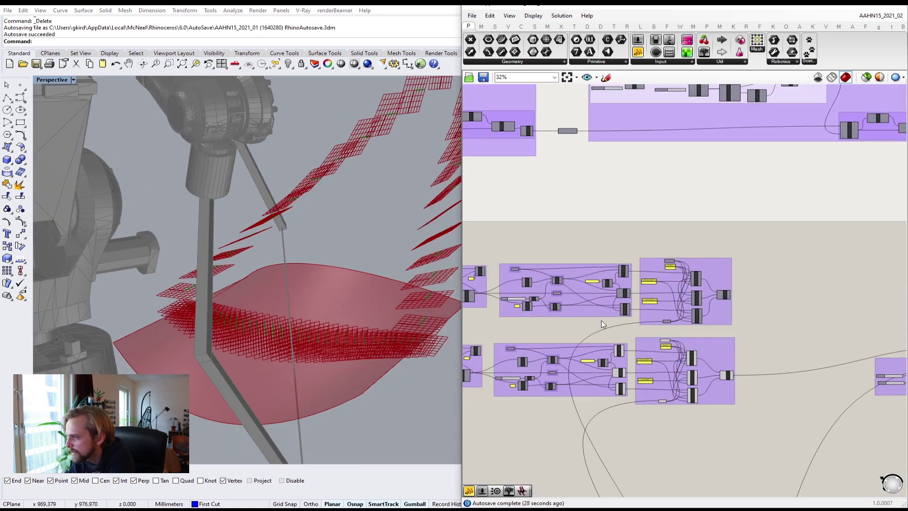
scroll(512, 319, "up", 5)
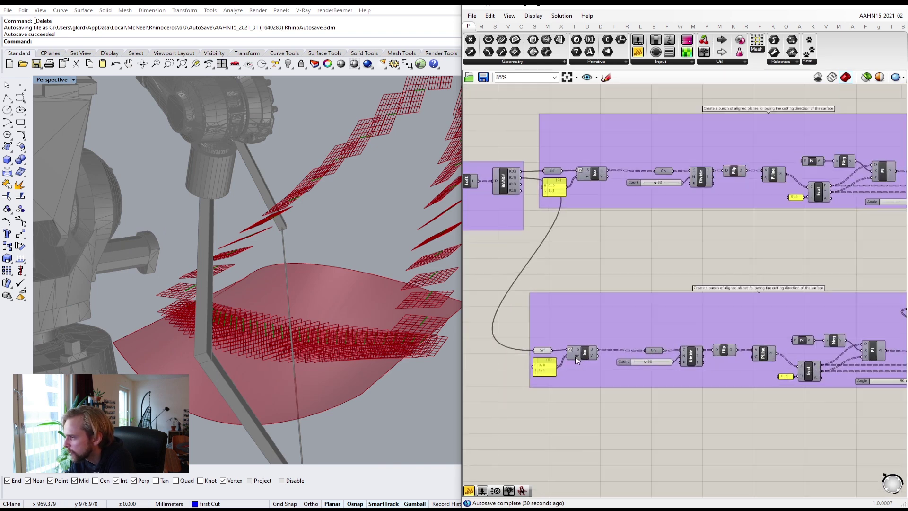
scroll(575, 356, "down", 8)
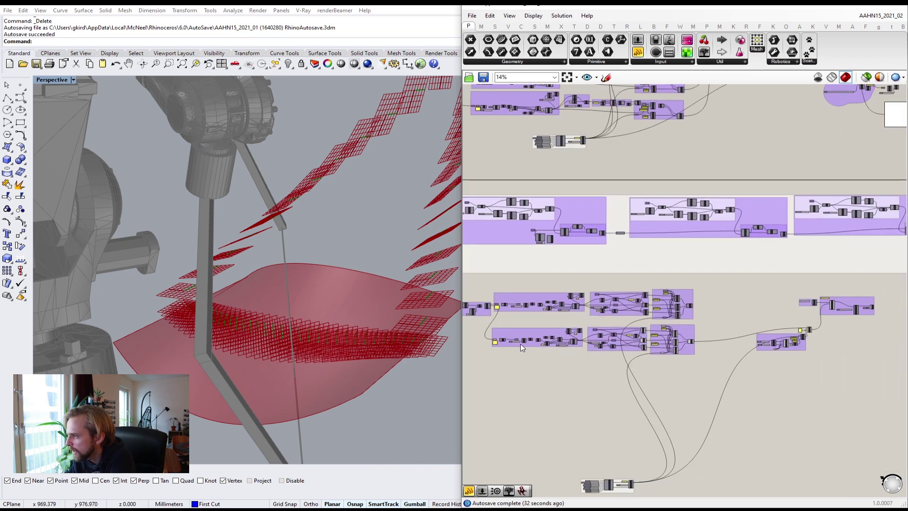
scroll(522, 348, "up", 2)
left_click_drag(769, 367, 626, 314)
middle_click(625, 321)
scroll(543, 348, "up", 10)
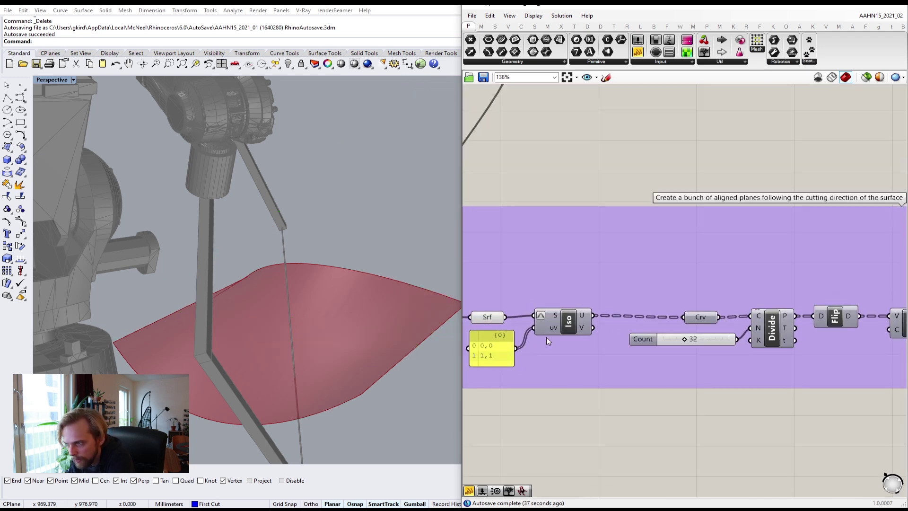
- Check the Iso and Crv components in the second cut's plane group and turn on the Divide component's preview
left_click(554, 321)
middle_click(563, 314)
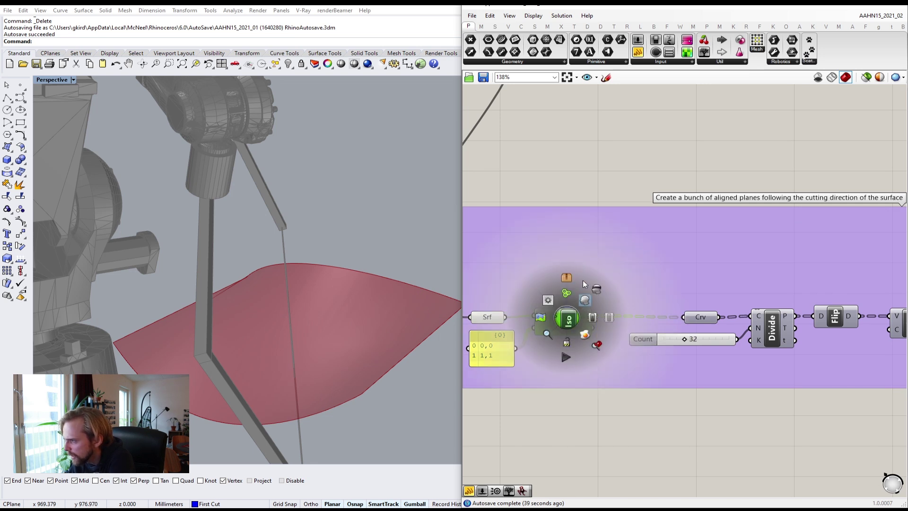
scroll(634, 301, "up", 3)
left_click(635, 303)
middle_click(635, 304)
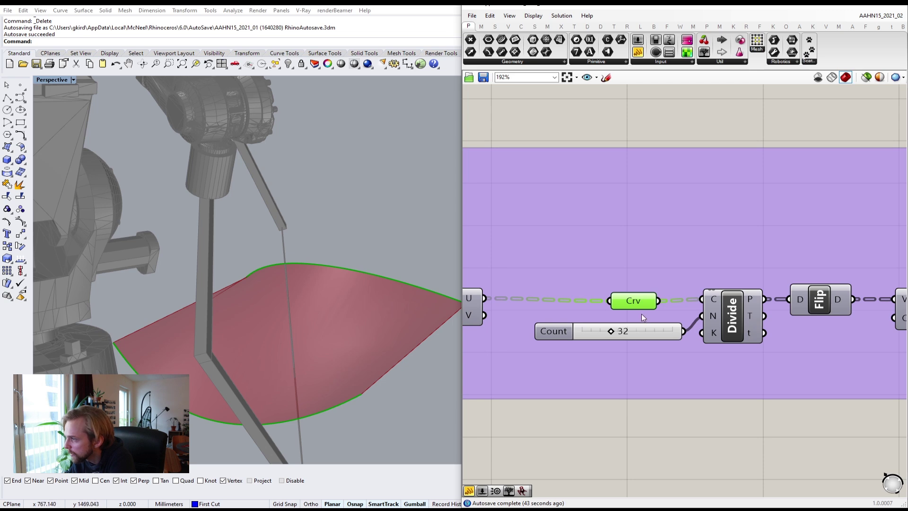
middle_click(635, 304)
left_click(720, 316)
middle_click(720, 316)
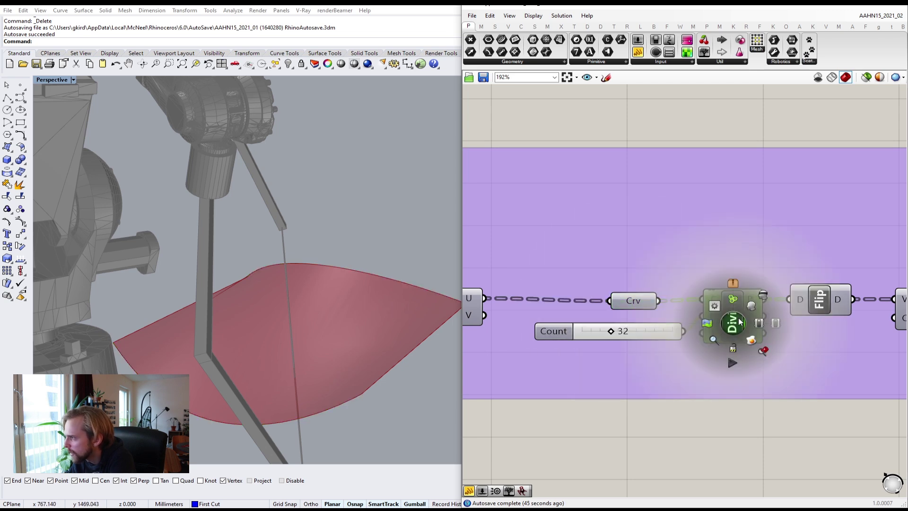
left_click(732, 405)
scroll(790, 358, "down", 3)
right_click_drag(789, 357, 628, 339)
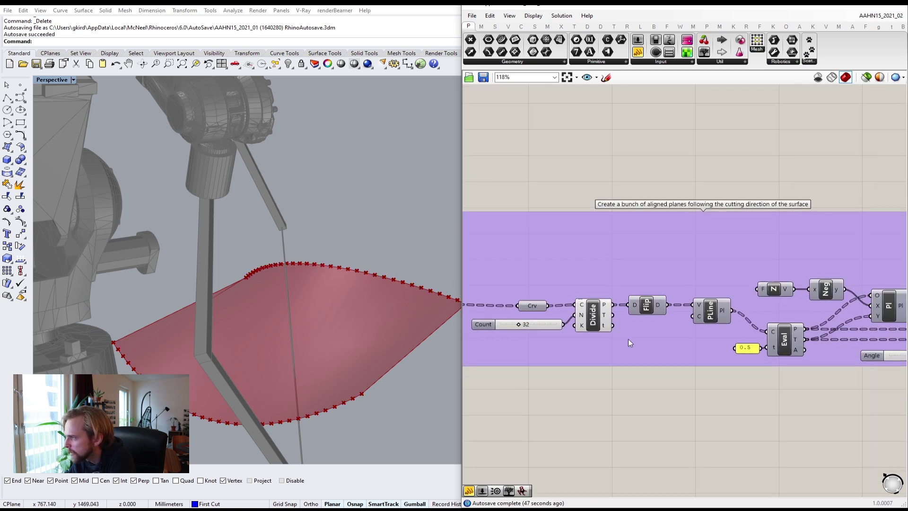
- Check the Flip component and turn off the preview of the Divide component in the second cut's plane group
scroll(625, 313, "up", 2)
left_click(649, 305)
middle_click(651, 308)
left_click(669, 287)
left_click(586, 322)
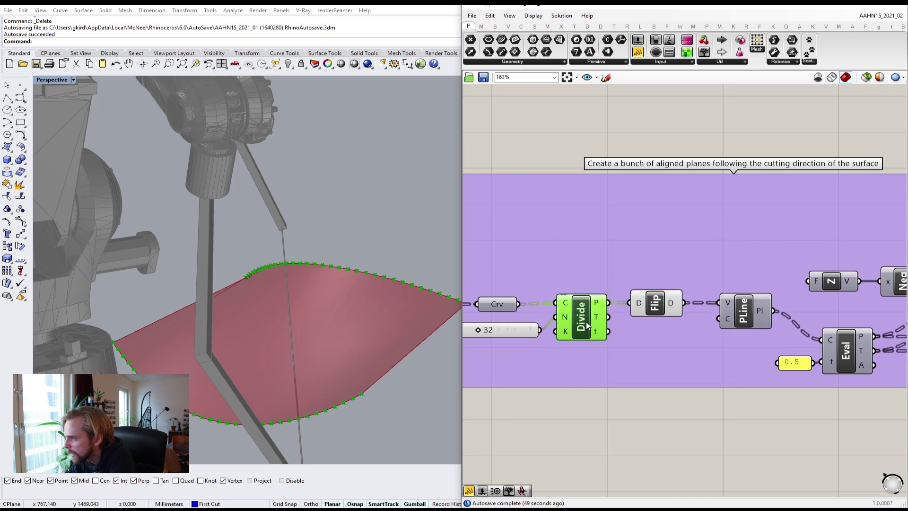
scroll(633, 353, "down", 3)
left_click_drag(661, 402, 587, 310)
middle_click(588, 310)
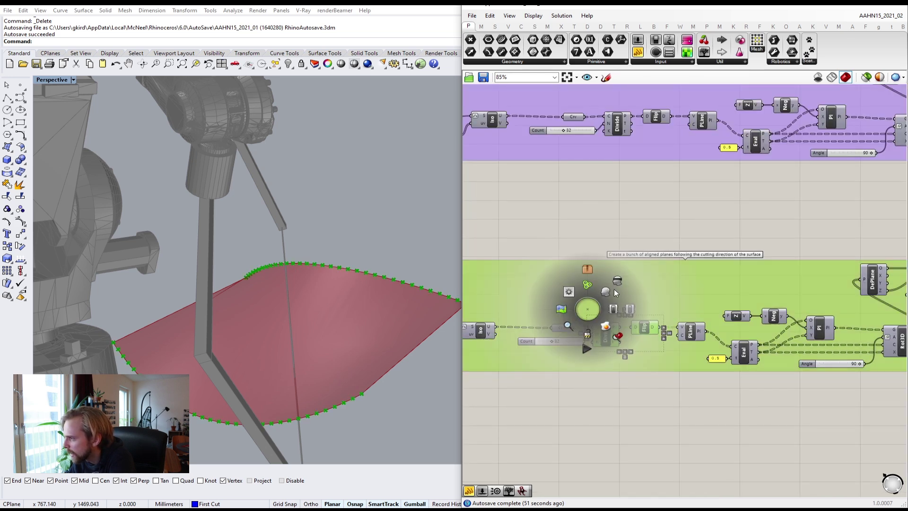
left_click(613, 289)
- Show the second cut's PLine preview, examine its lines across the surface, and turn that preview off again
left_click(697, 337)
middle_click(695, 333)
left_click(711, 315)
left_click(695, 385)
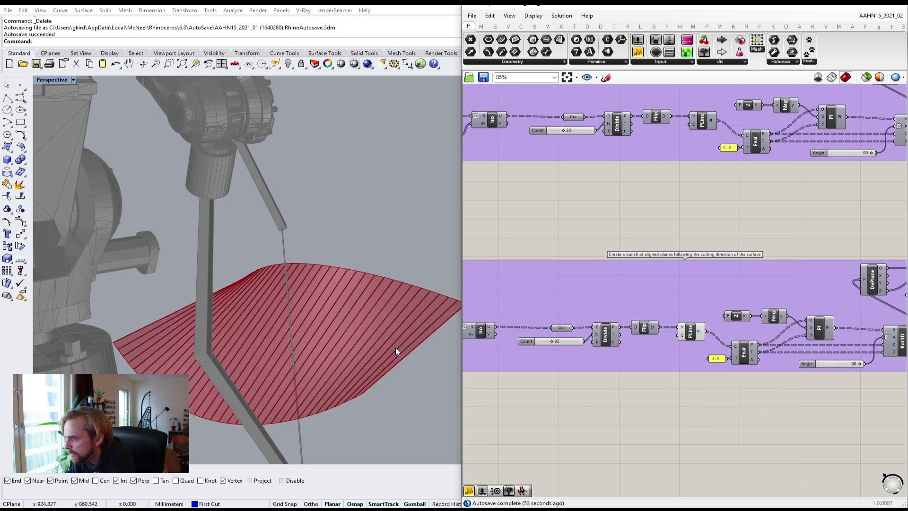
right_click_drag(395, 351, 341, 388)
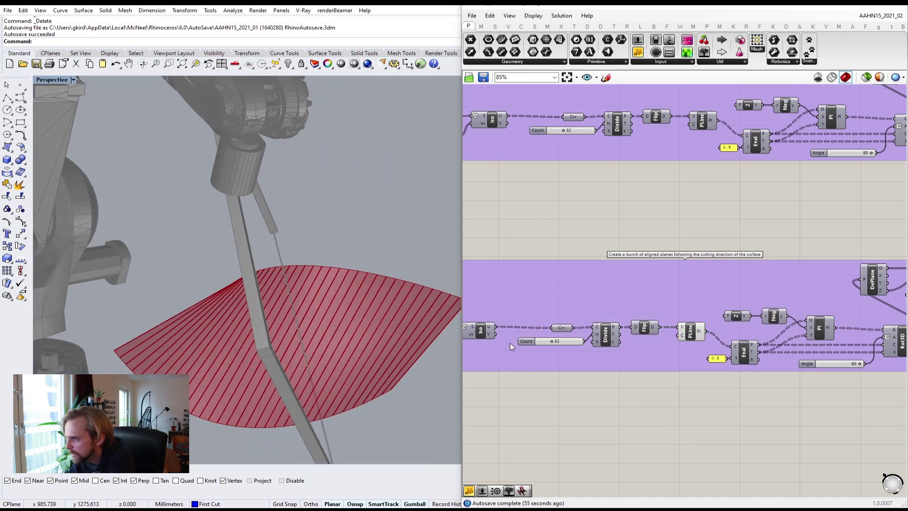
scroll(610, 313, "up", 3)
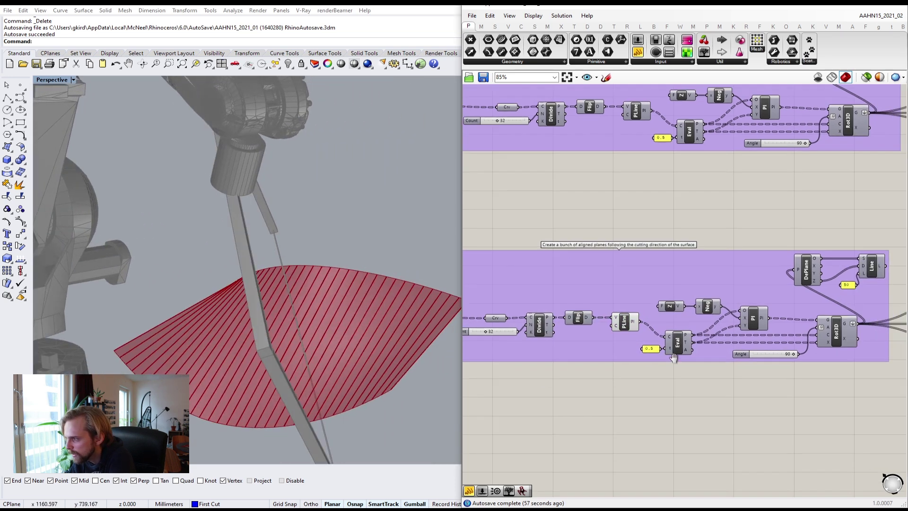
middle_click(610, 313)
left_click(628, 293)
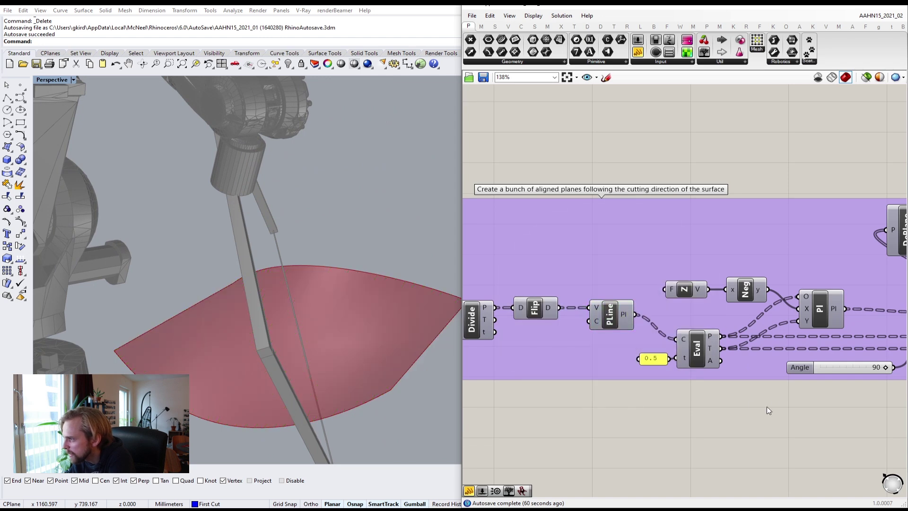
- Turn on the Construct Plane component's preview in the second cut's plane group and examine its planes along the surface
right_click_drag(780, 338, 702, 332)
middle_click(746, 303)
left_click(764, 285)
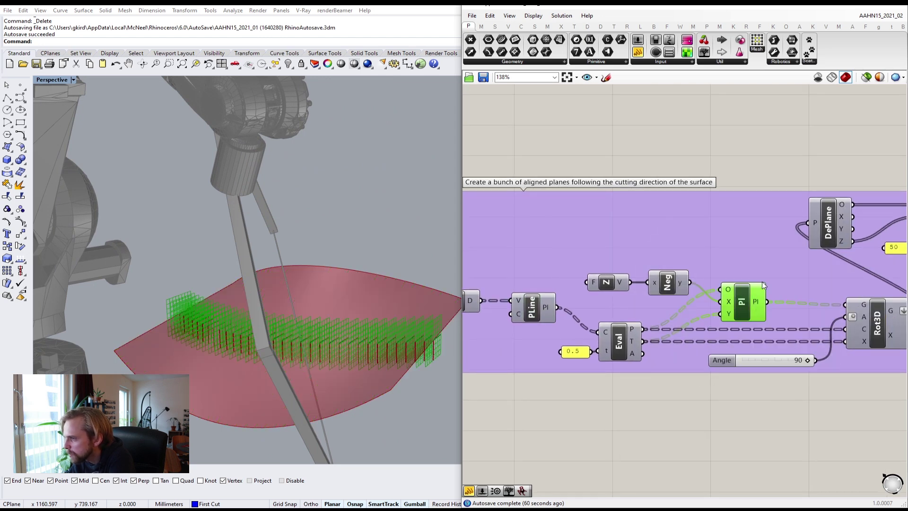
right_click_drag(421, 338, 364, 344)
right_click_drag(411, 402, 378, 356)
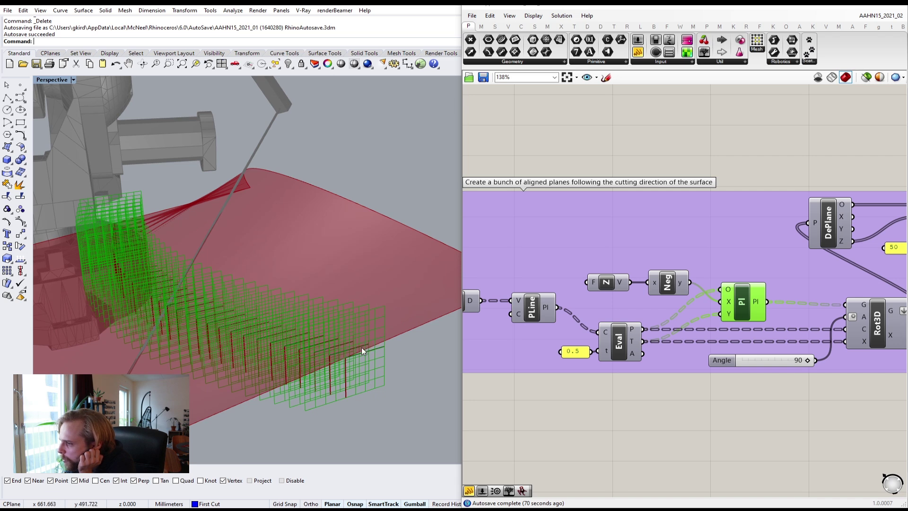
- Show the second cut's PLine preview together with the constructed planes and examine how the lines and planes align
left_click(524, 308)
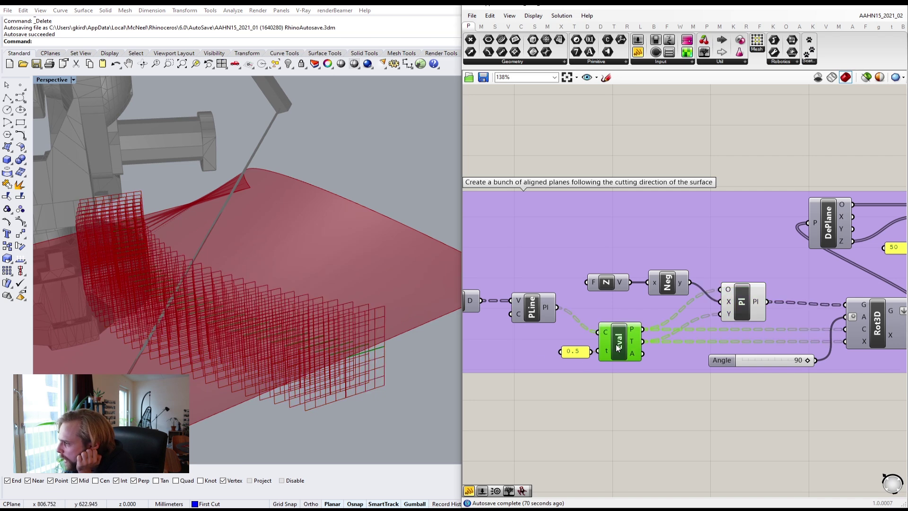
middle_click(525, 309)
left_click(544, 290)
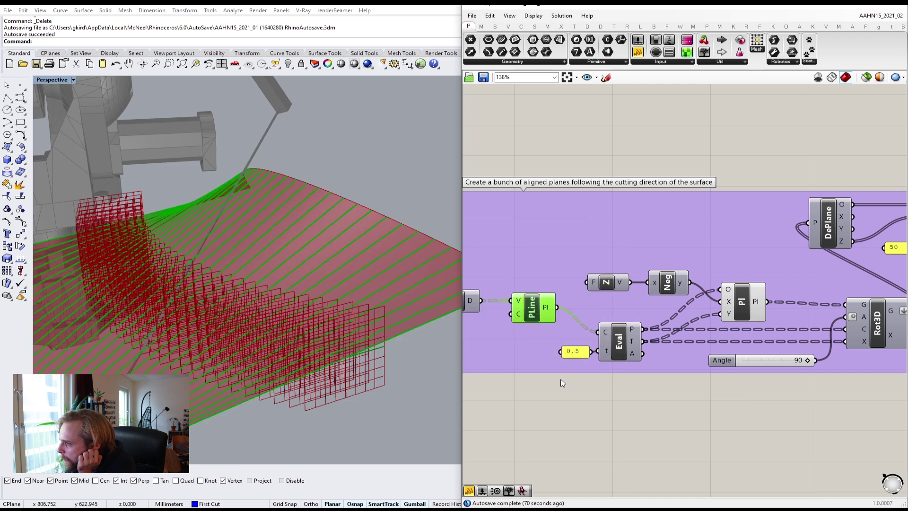
left_click(561, 379)
right_click_drag(391, 377, 355, 355)
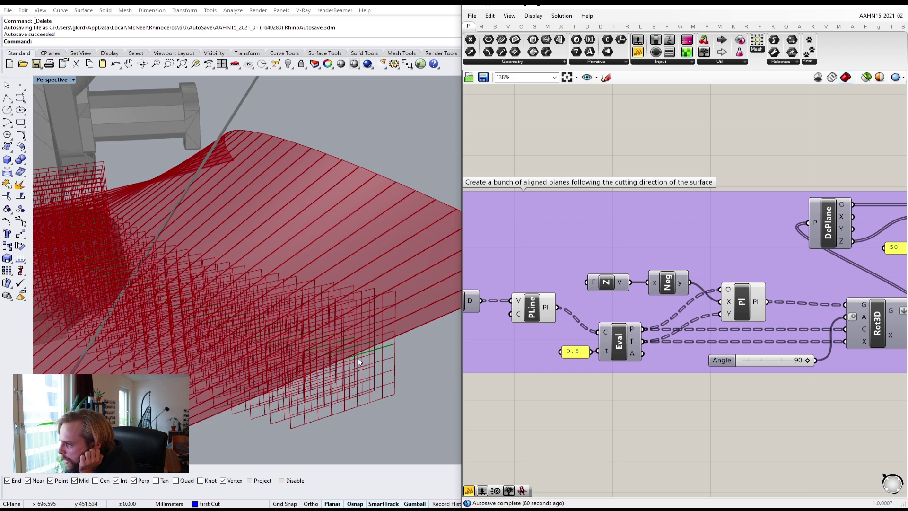
mouse_move(354, 356)
right_mouse_down()
mouse_move(322, 331)
mouse_move(359, 353)
right_mouse_up()
mouse_move(631, 342)
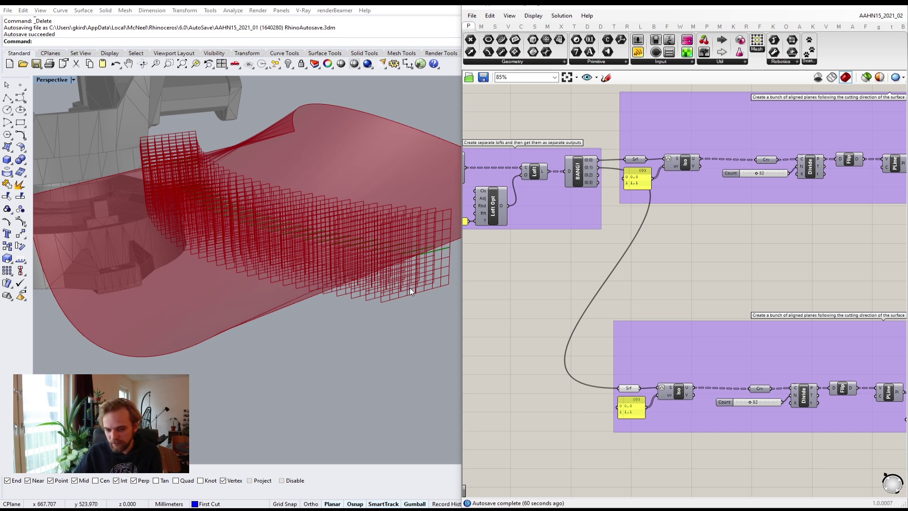
- Select the second cut's Construct Plane component to highlight its planes and examine their orientation up close
right_click_drag(410, 288, 393, 291)
scroll(394, 291, "up", 4)
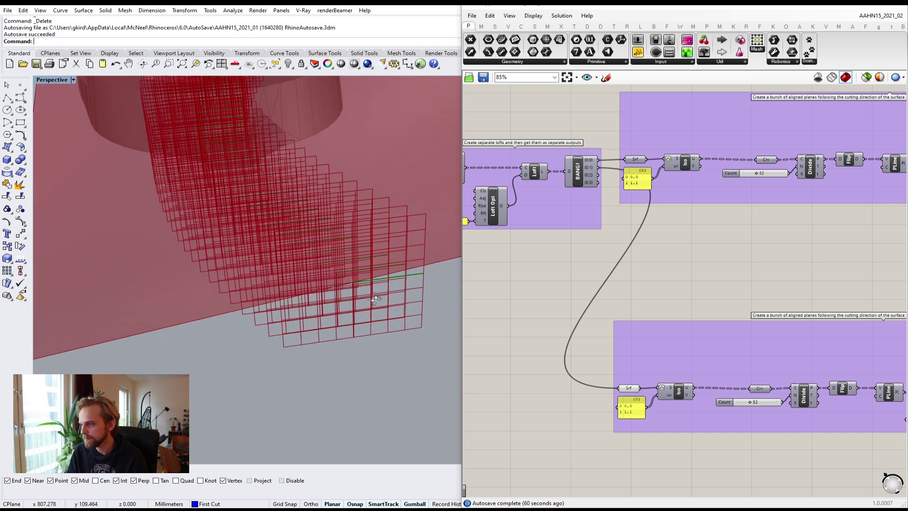
scroll(748, 316, "down", 3)
right_click_drag(792, 328, 632, 308)
scroll(734, 351, "up", 2)
scroll(734, 351, "up", 5)
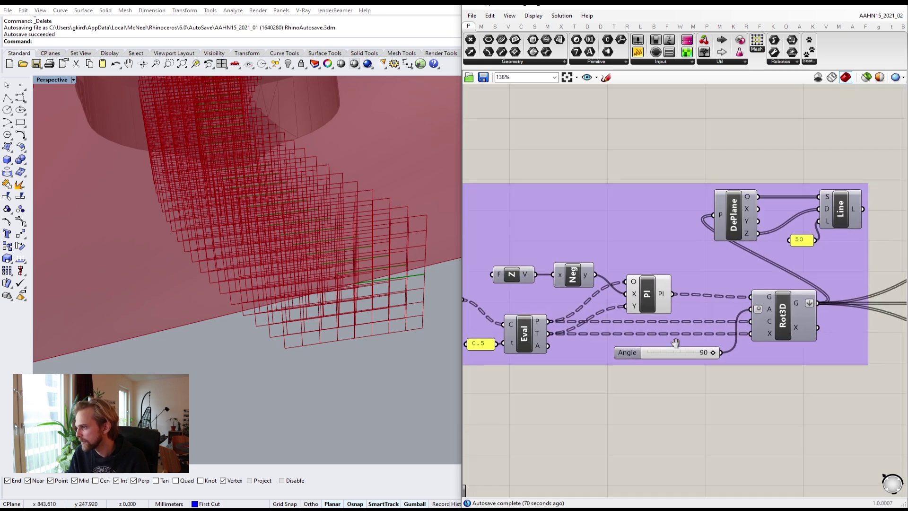
mouse_move(645, 282)
left_mouse_down()
mouse_move(665, 273)
mouse_move(654, 281)
left_mouse_up()
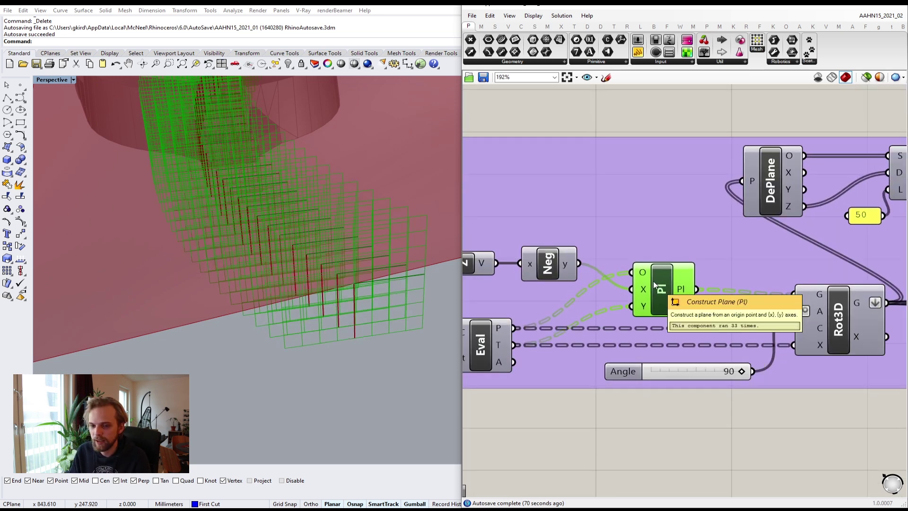
- Toggle the second cut's Rot3D preview on and off to compare the rotated planes with the constructed ones
right_click_drag(780, 305, 629, 261)
left_click(699, 274)
middle_click(698, 275)
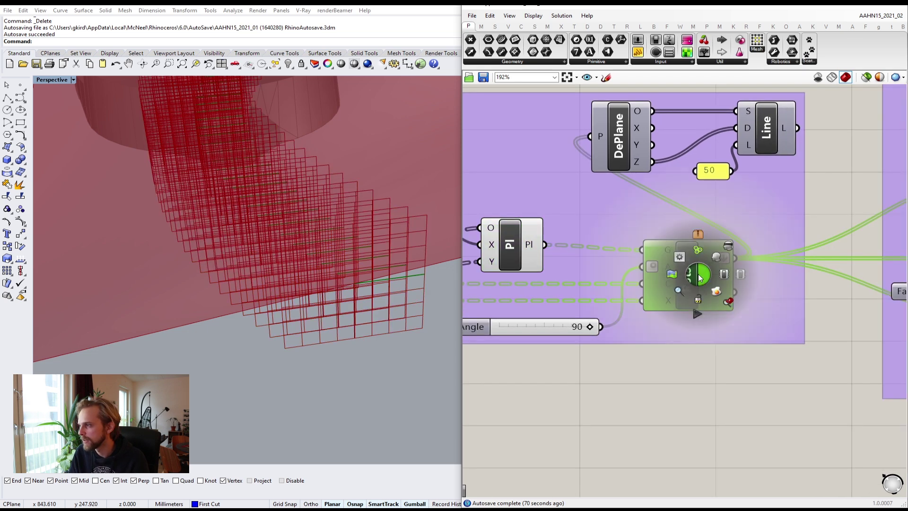
left_click(699, 276)
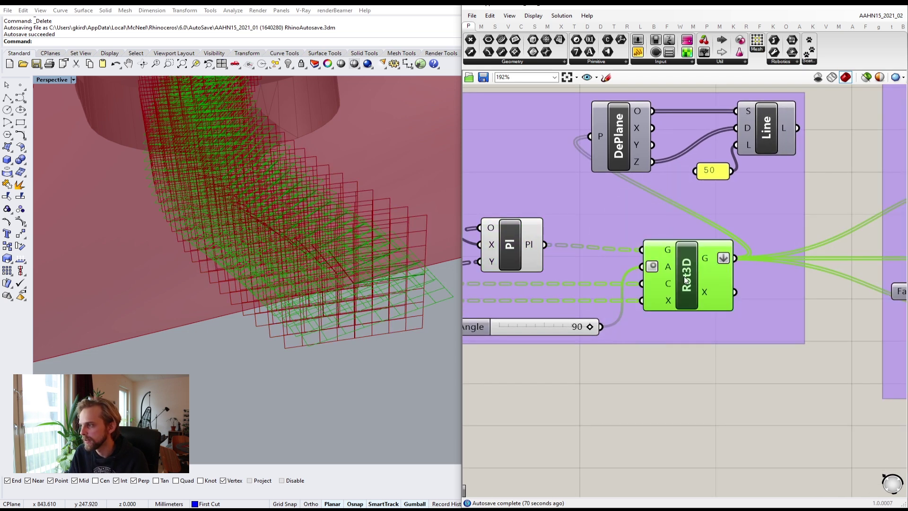
middle_click(686, 280)
left_click(687, 281)
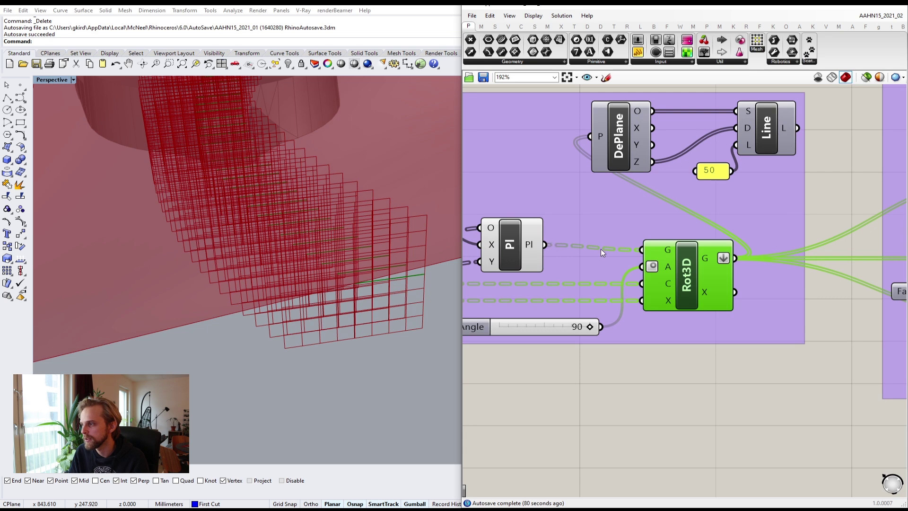
- Examine the axes of the second cut's constructed planes near the surface edge from several angles
scroll(601, 249, "down", 3)
right_click_drag(599, 248, 694, 254)
left_click(684, 245)
scroll(676, 245, "up", 2)
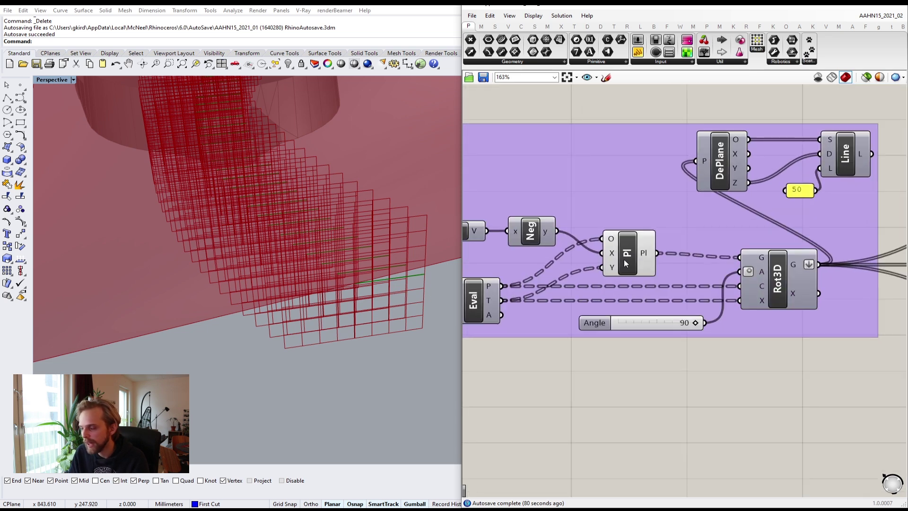
right_click_drag(368, 286, 294, 311)
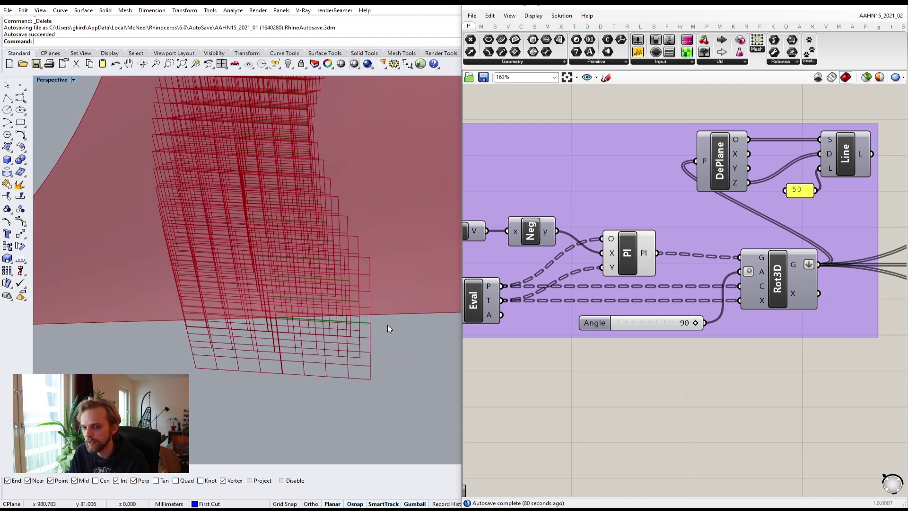
right_click_drag(302, 321, 258, 312)
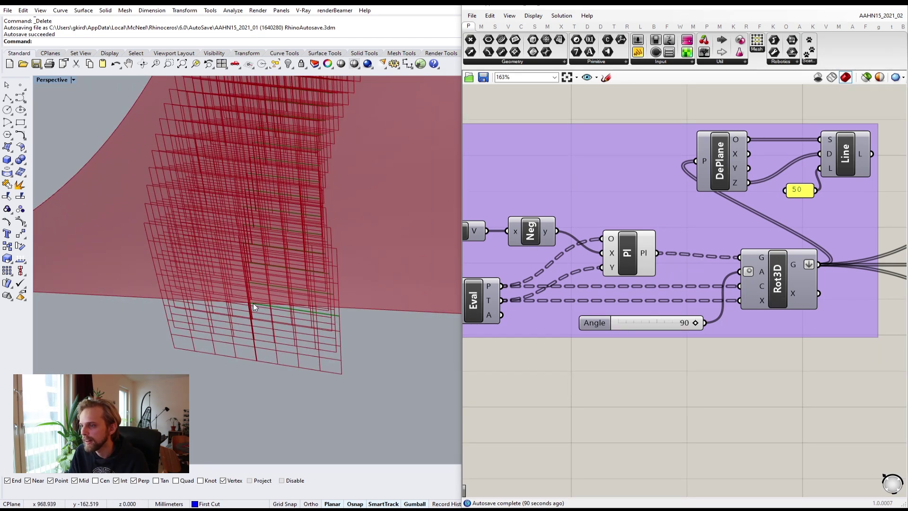
scroll(254, 303, "down", 4)
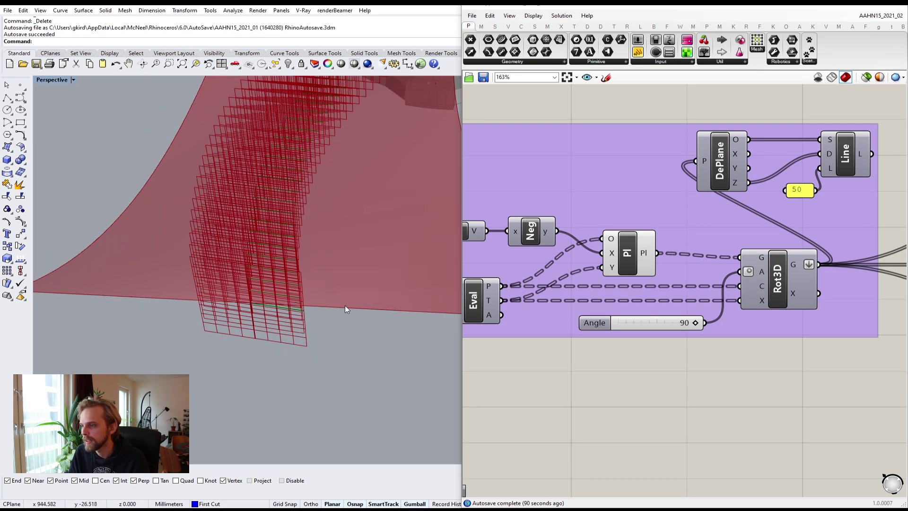
- Turn on the PLine preview in the second cut's plane group and compare its lines with the constructed planes
scroll(747, 276, "down", 6)
scroll(714, 308, "up", 7)
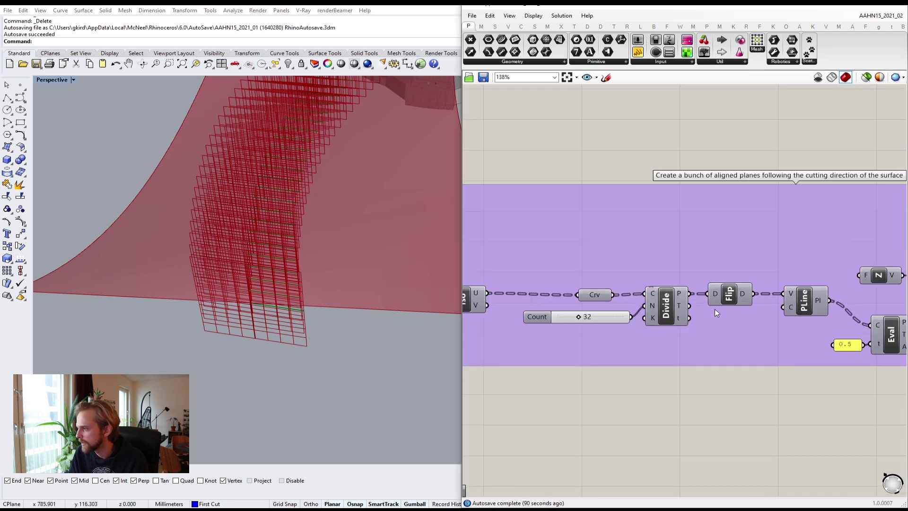
left_click(691, 283)
middle_click(691, 282)
left_click(711, 266)
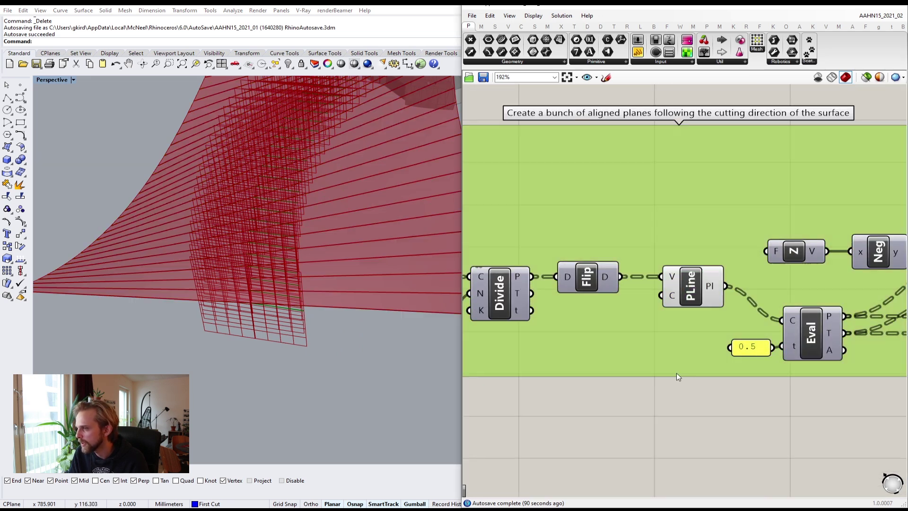
left_click(709, 289)
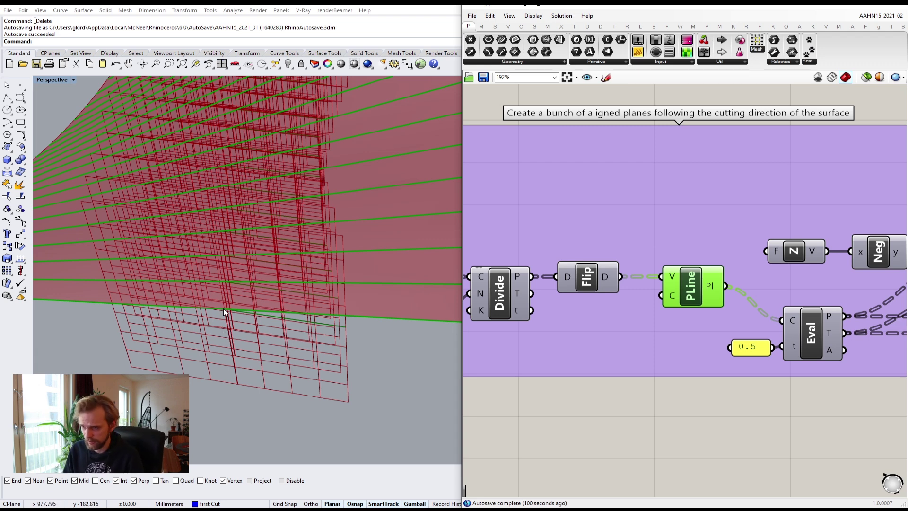
scroll(615, 340, "down", 4)
scroll(648, 325, "up", 4)
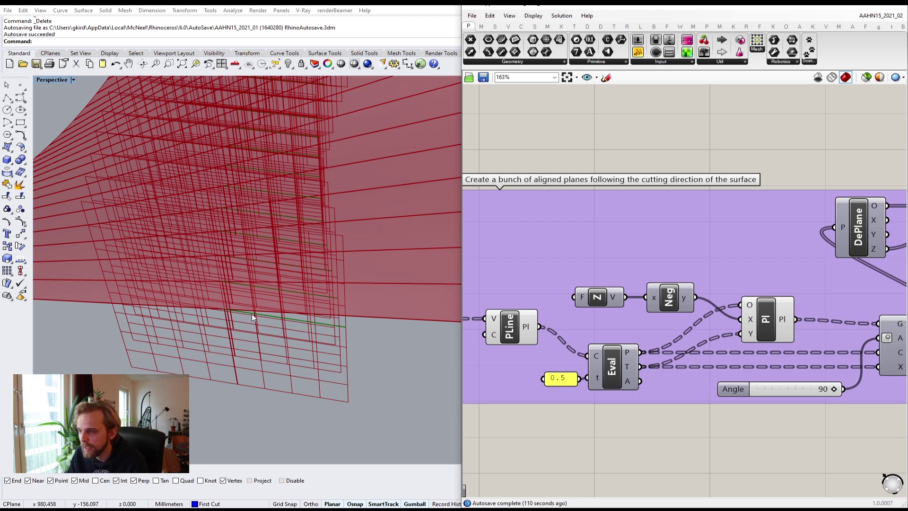
right_click_drag(298, 324, 272, 318)
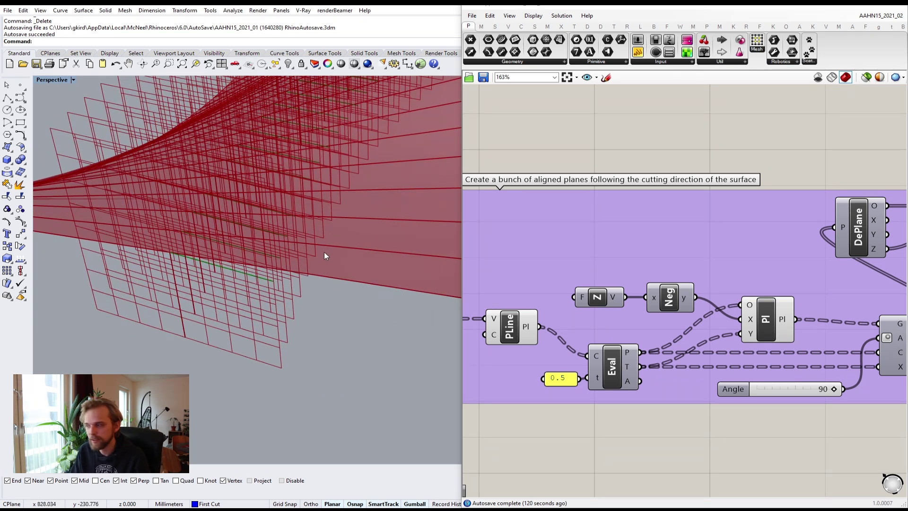
- Delete the group frame around the second cut's aligned-plane components while keeping the components themselves
scroll(680, 310, "down", 5)
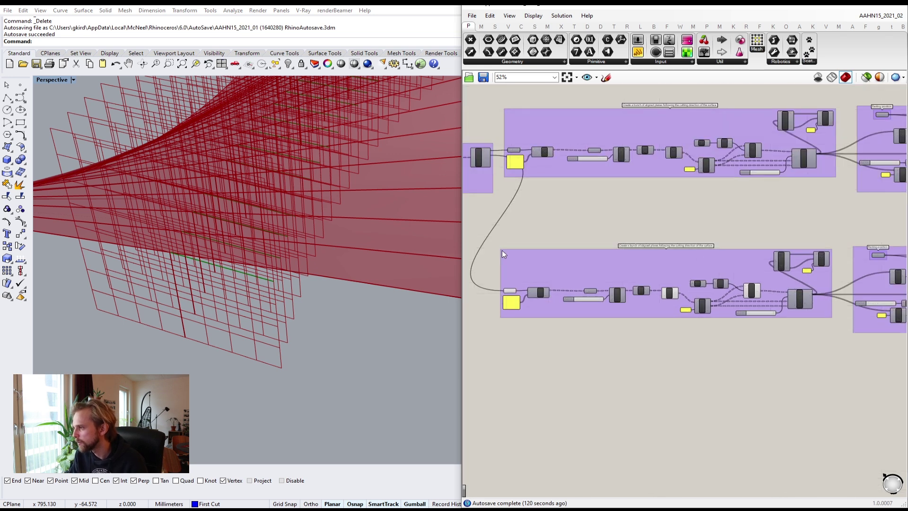
left_click(701, 273)
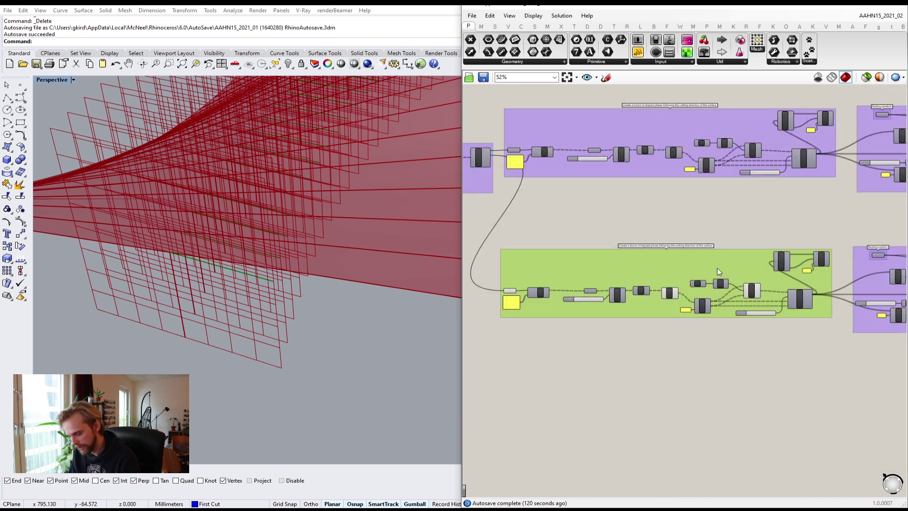
scroll(722, 273, "down", 3)
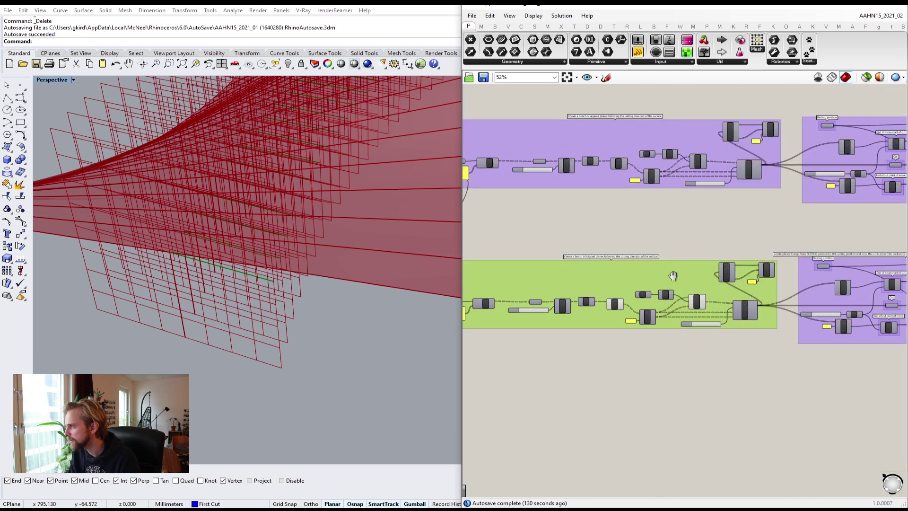
scroll(750, 283, "down", 2)
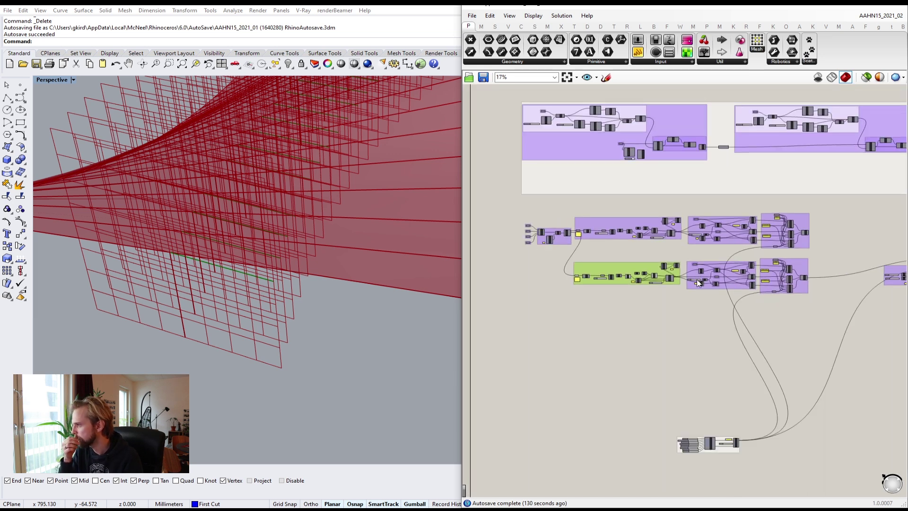
scroll(643, 268, "up", 5)
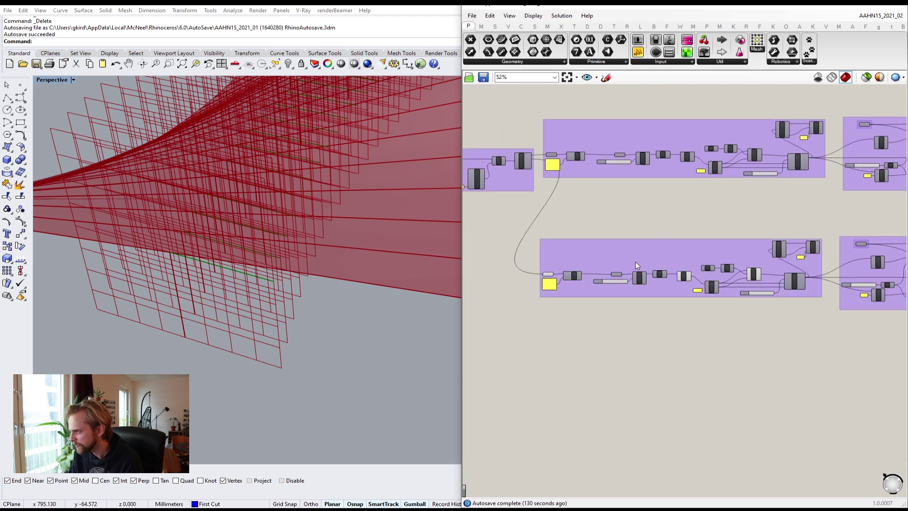
scroll(634, 262, "up", 2)
key("Delete")
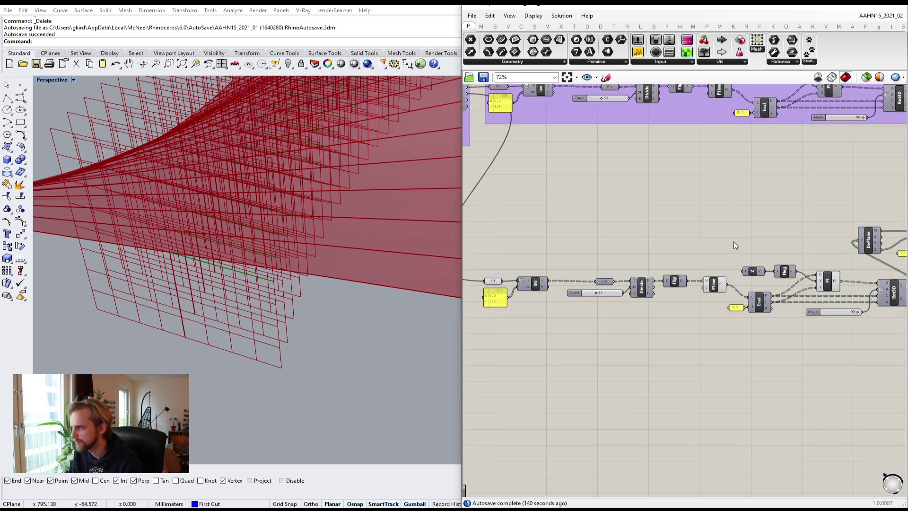
- Move the second cut's components from Srf through Construct Plane away from Rot3D to open space between them
scroll(734, 242, "down", 3)
scroll(781, 263, "up", 3)
left_click_drag(801, 240, 670, 293)
scroll(836, 277, "up", 3)
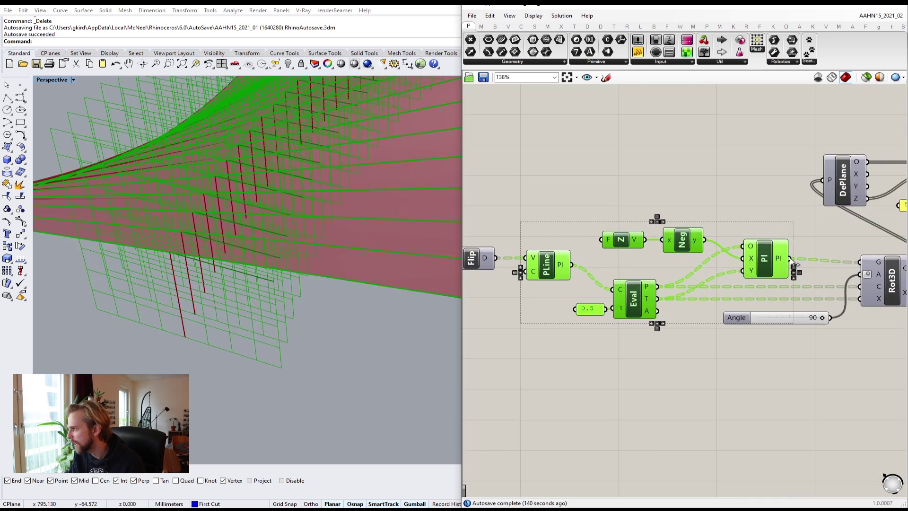
right_click_drag(799, 262, 692, 249)
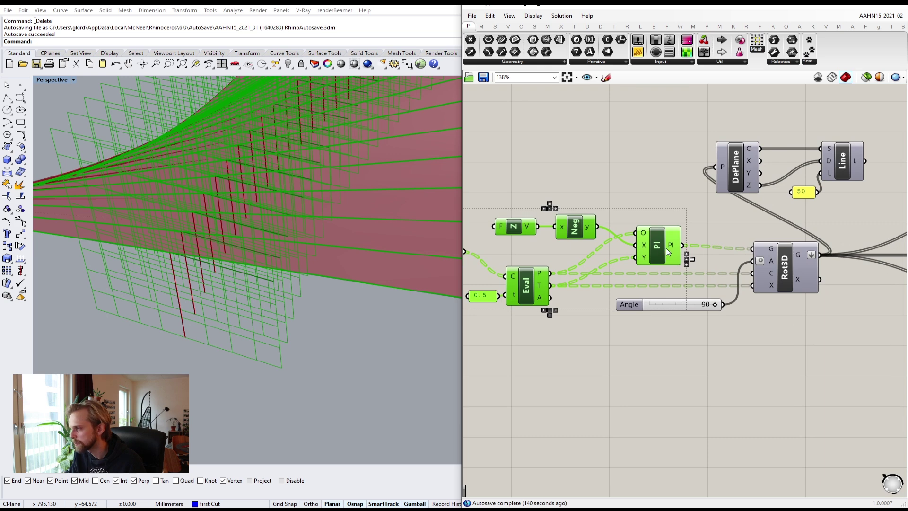
scroll(603, 281, "down", 8)
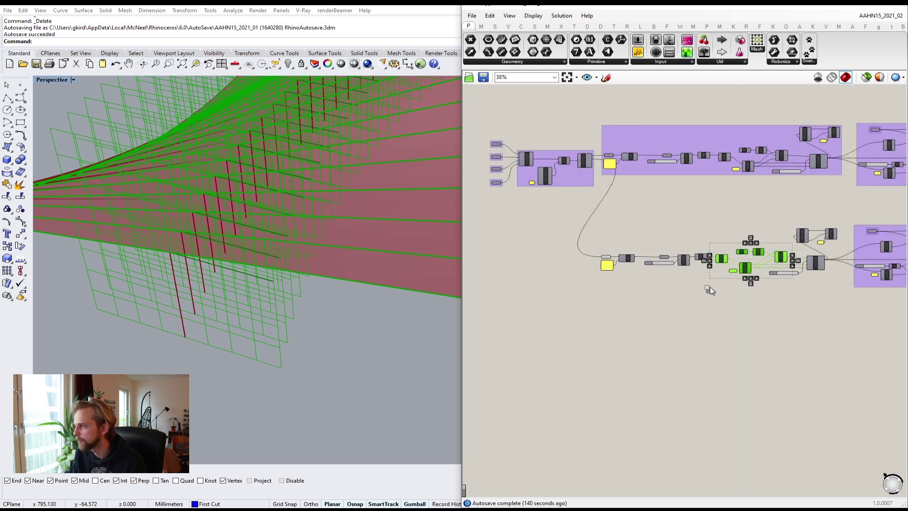
left_click_drag(711, 286, 576, 244, "shift")
scroll(732, 273, "up", 3)
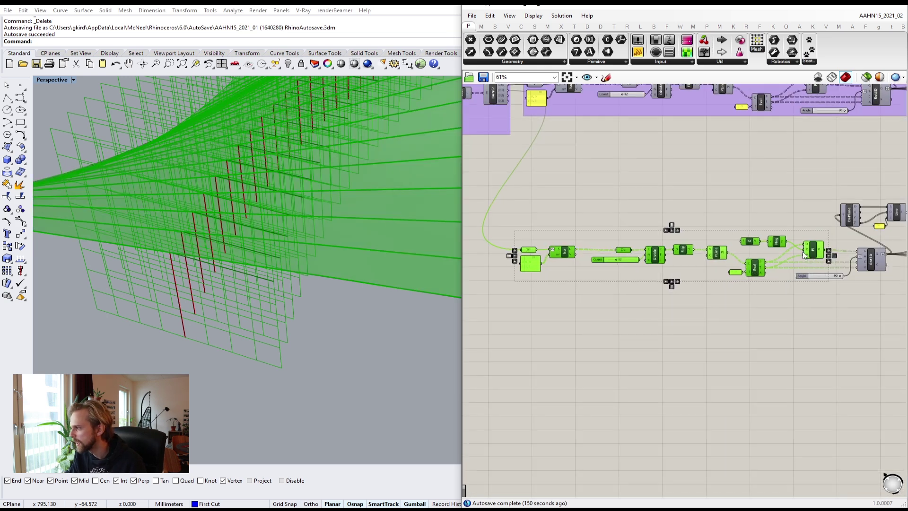
left_click_drag(800, 252, 695, 253)
left_click(717, 206)
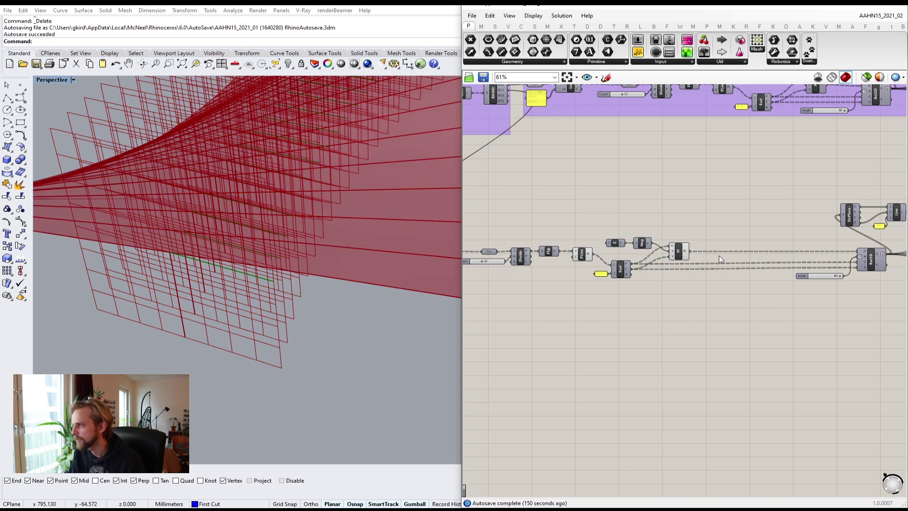
right_click_drag(719, 255, 619, 245)
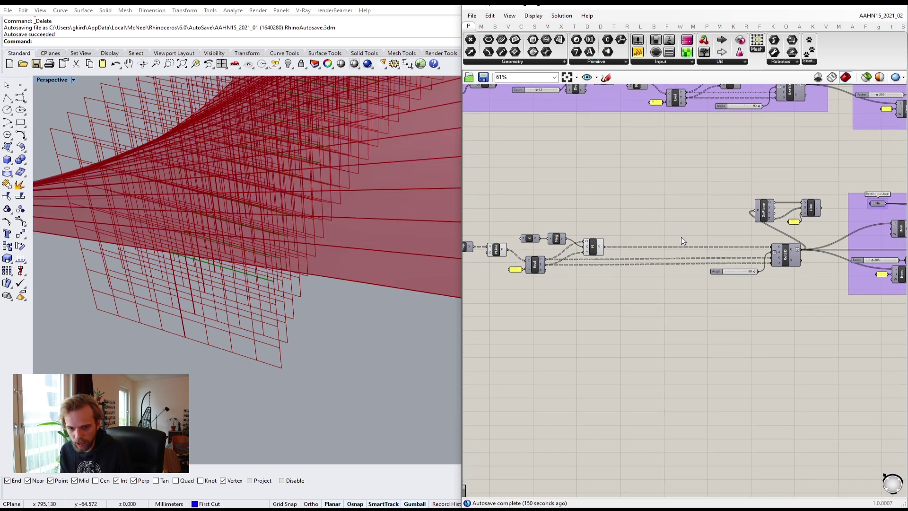
scroll(597, 256, "up", 1)
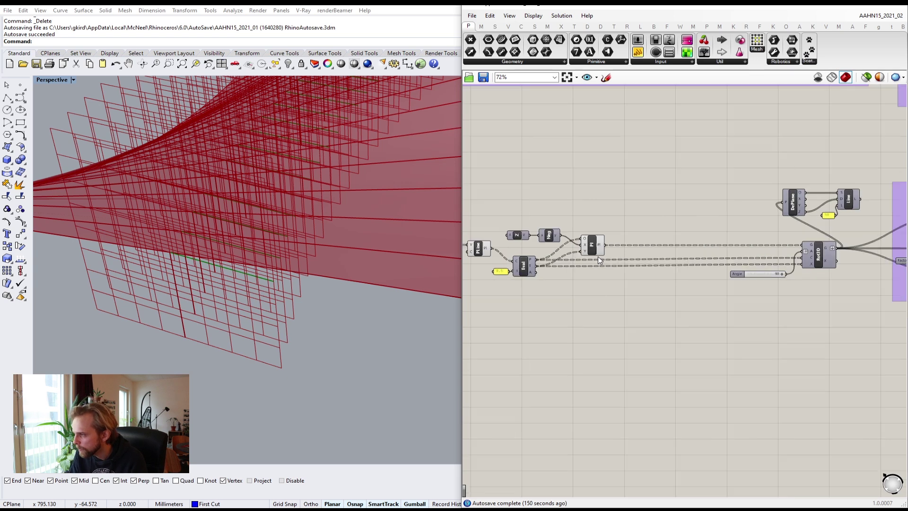
left_click(592, 245)
left_click(625, 170)
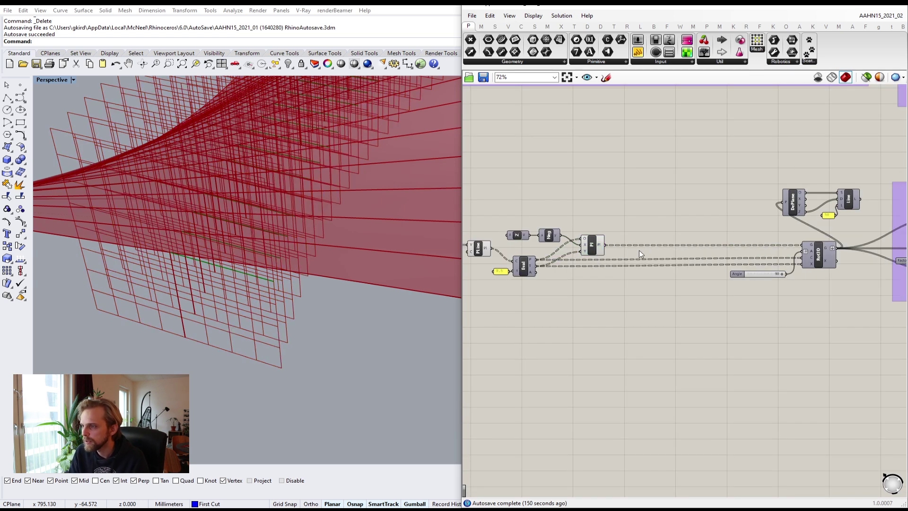
- Add a Rotate 3D component beyond the second cut's Construct Plane and feed the constructed planes into its geometry input
scroll(643, 227, "up", 3)
double_click(653, 207)
type("rotate")
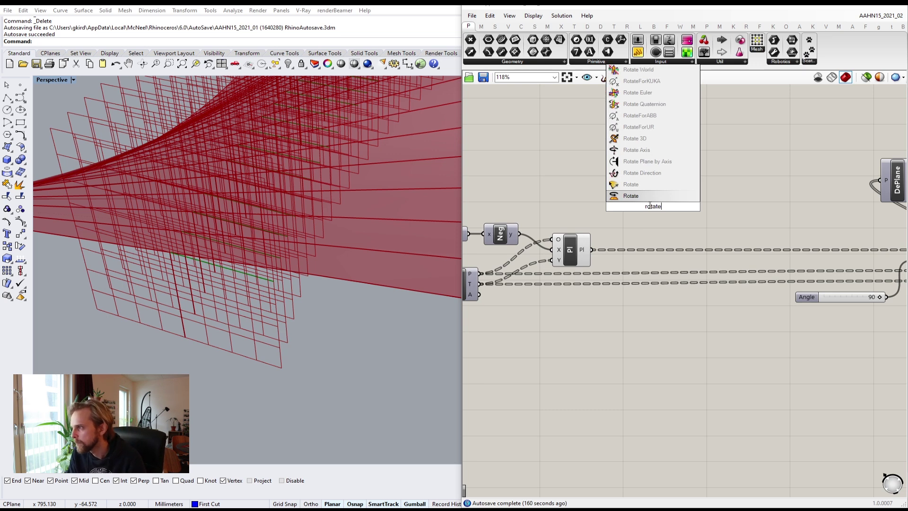
type(" 3d")
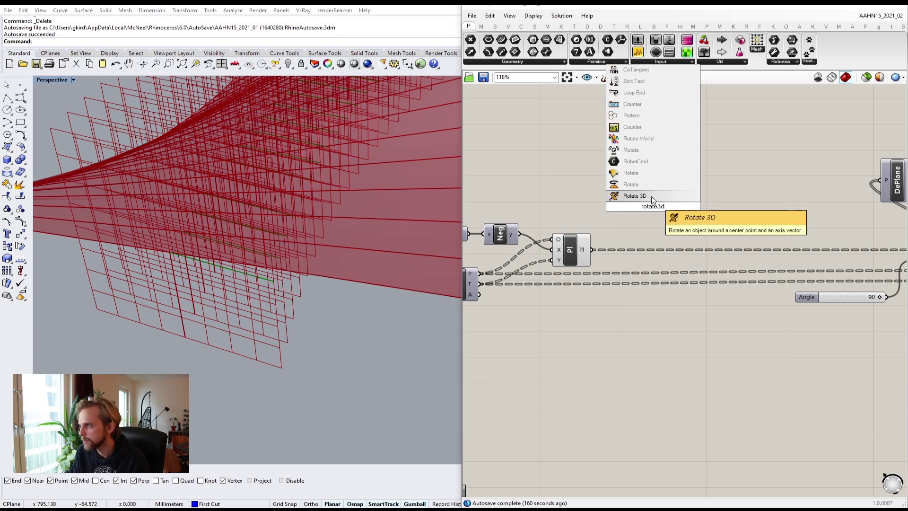
key("Return")
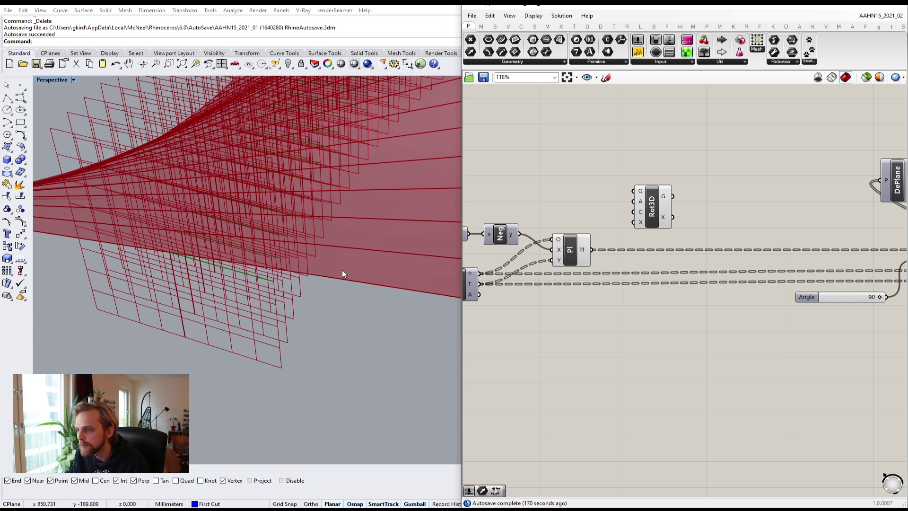
left_click_drag(663, 222, 704, 216)
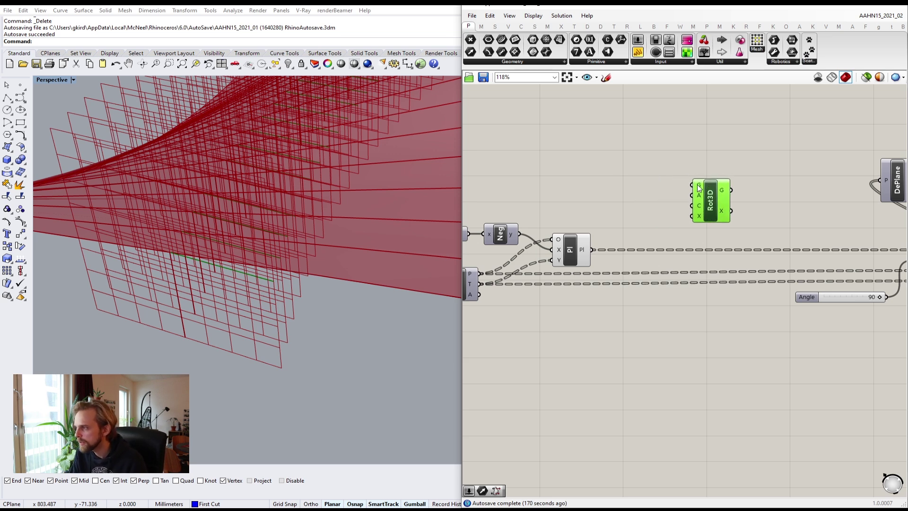
left_click(581, 255)
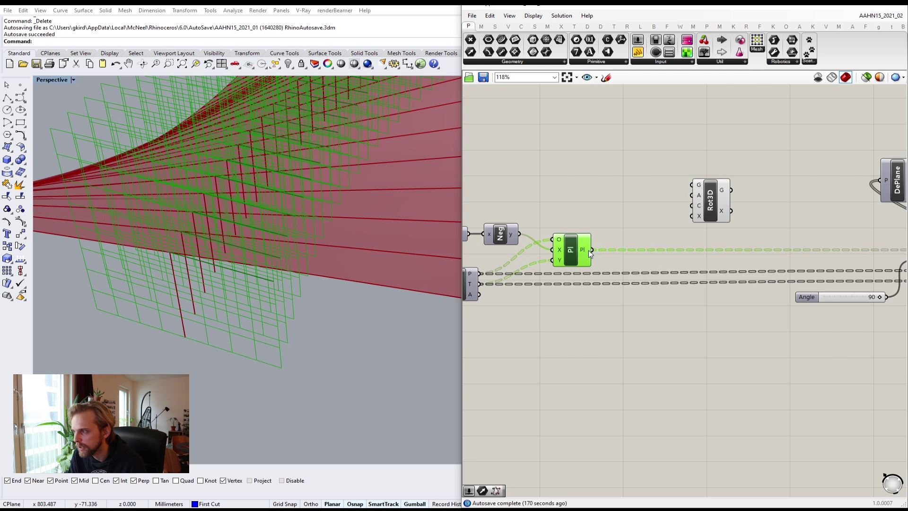
left_click_drag(593, 250, 691, 186)
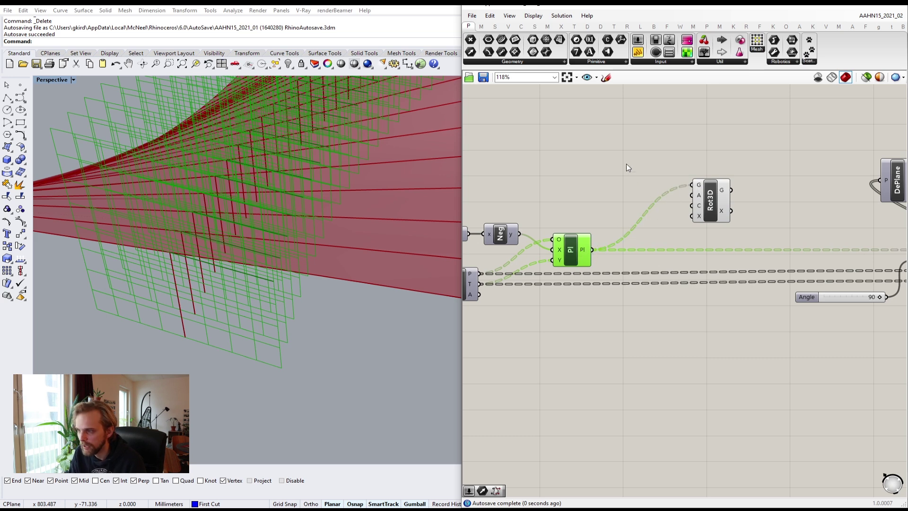
left_click(628, 165)
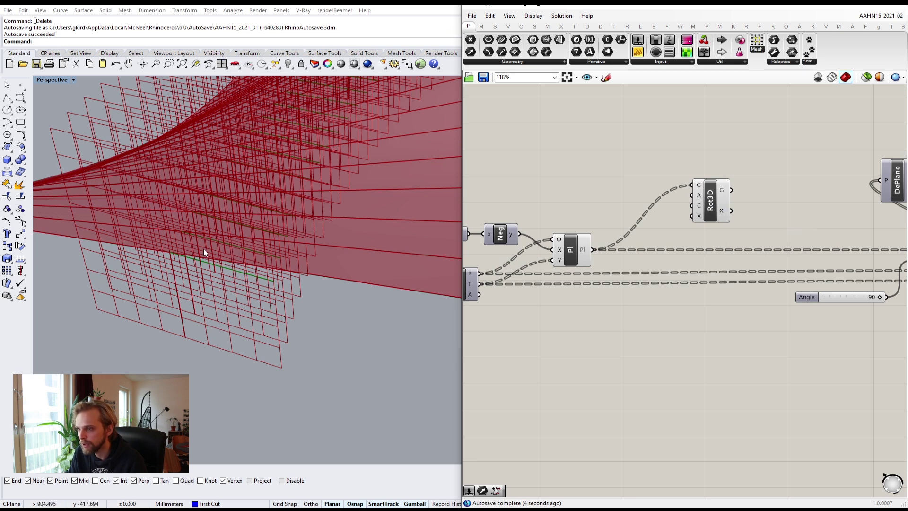
- Highlight the second cut's constructed planes and examine how their axes sit against the surface lines
right_click_drag(523, 298, 590, 293)
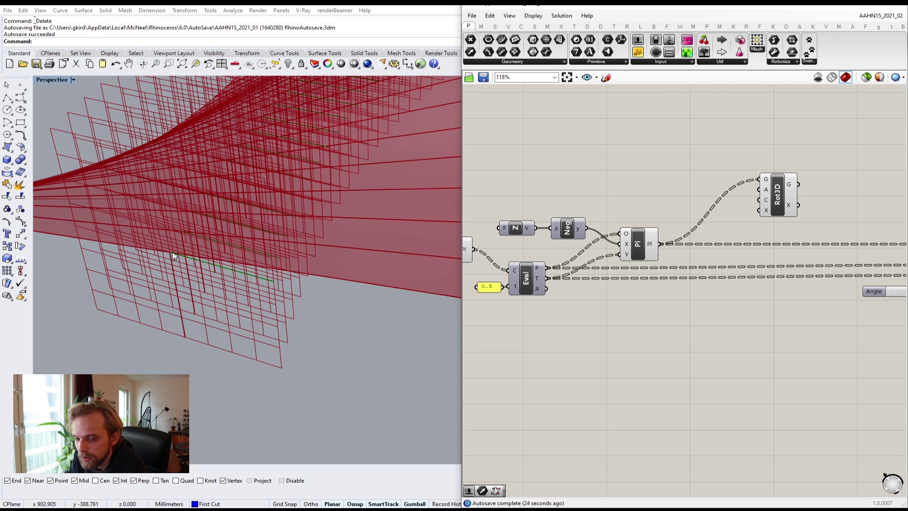
scroll(175, 252, "down", 3)
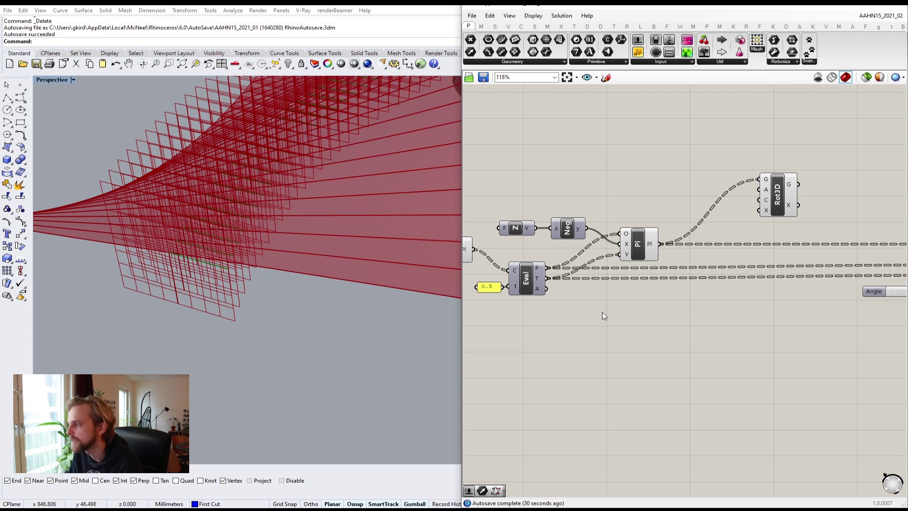
scroll(591, 320, "up", 3)
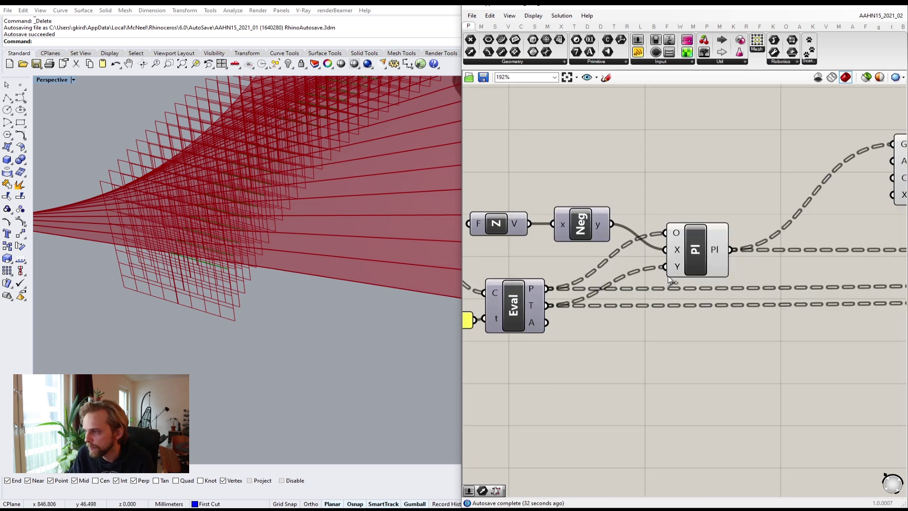
left_click_drag(708, 262, 694, 247)
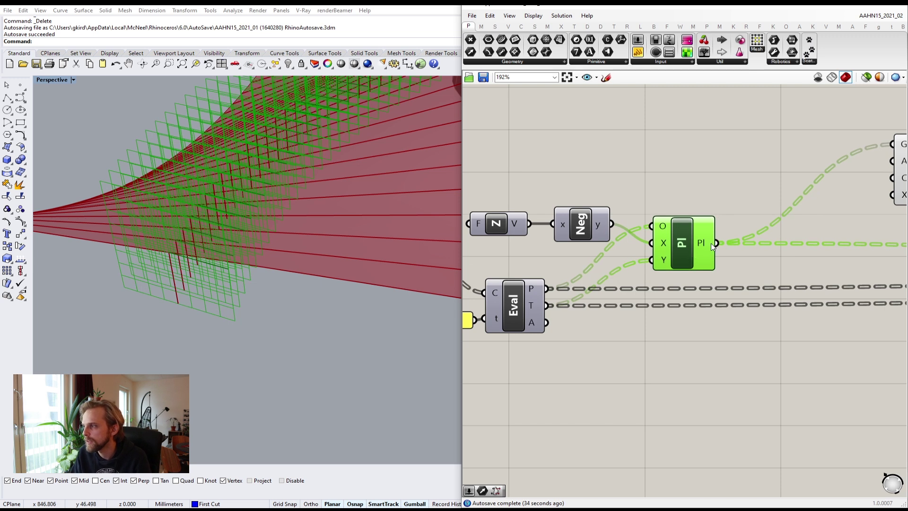
mouse_move(711, 247)
right_click_drag(710, 243, 670, 271)
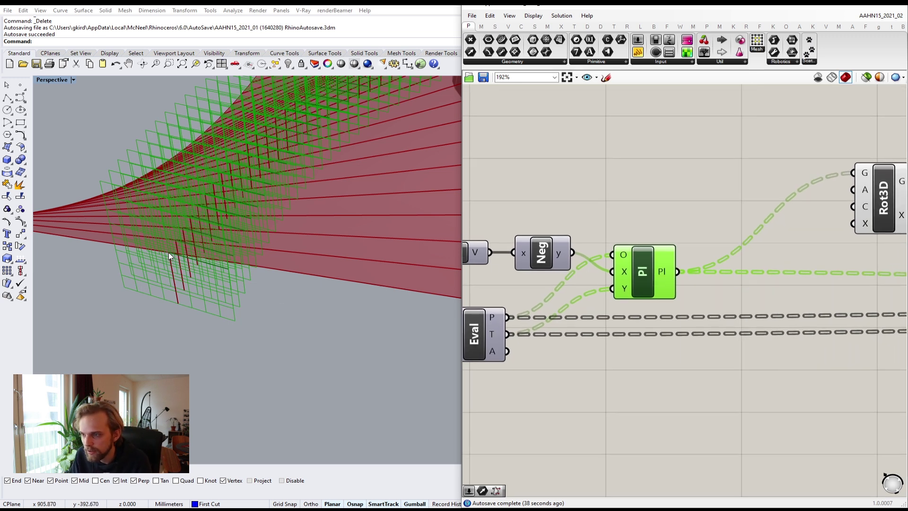
right_click_drag(703, 230, 638, 238)
left_click(639, 208)
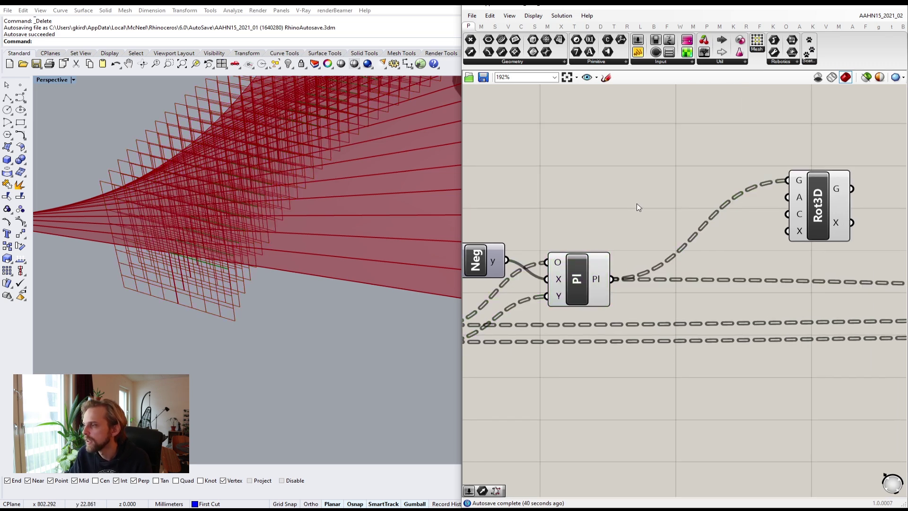
- Move the new Rot3D component further from Construct Plane to leave space between them
scroll(688, 258, "down", 1)
right_click_drag(691, 260, 634, 270)
left_click_drag(731, 240, 795, 239)
left_click(734, 229)
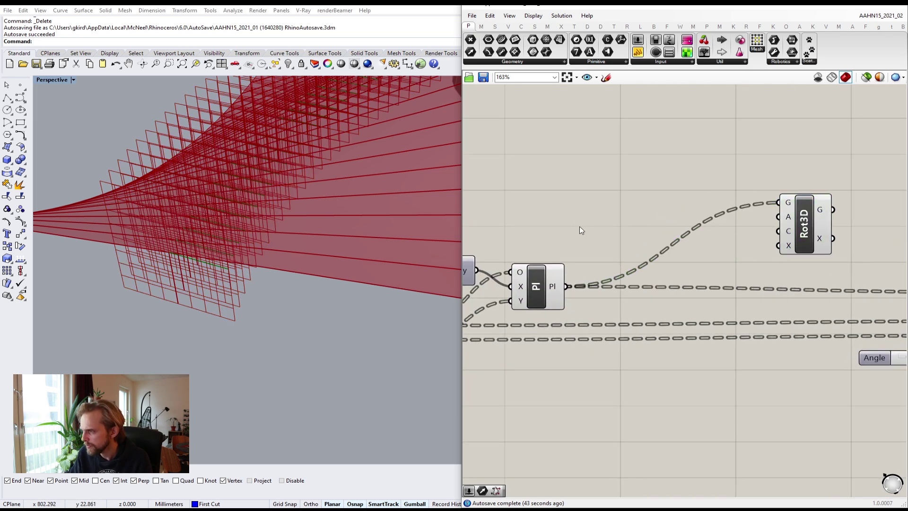
- Add a Deconstruct Plane component between Construct Plane and the new Rot3D, and connect the constructed planes to its P input
scroll(580, 229, "up", 1)
double_click(622, 208)
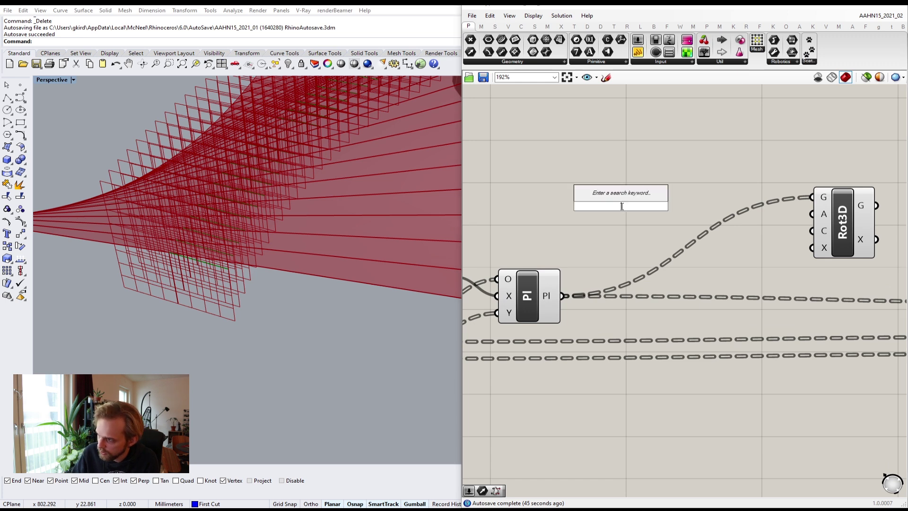
type("decons")
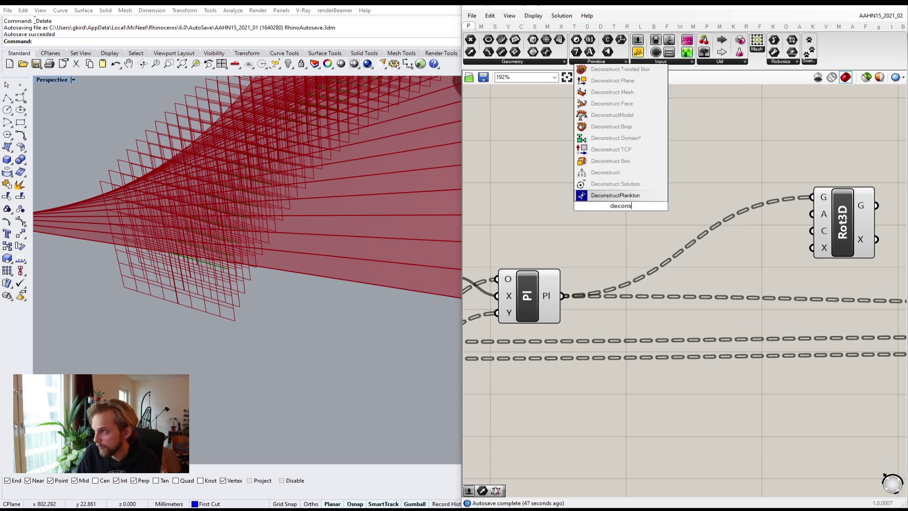
type("truct plane")
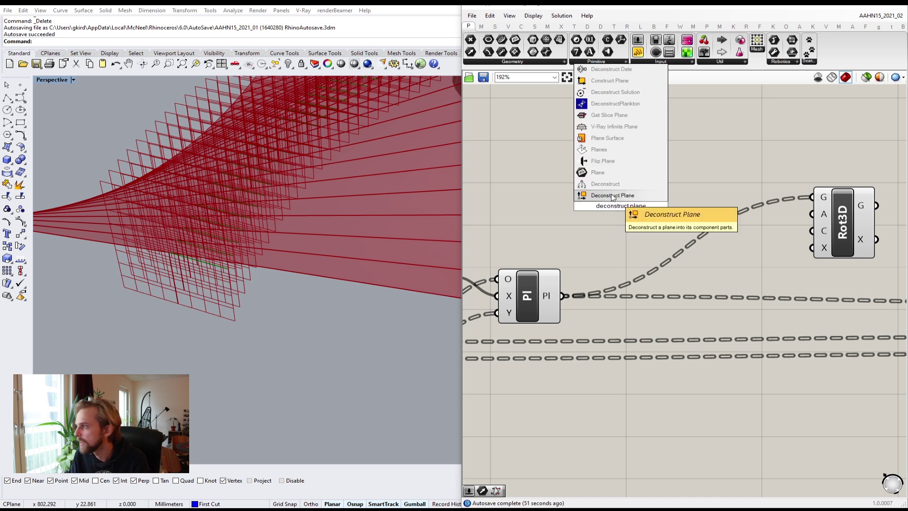
left_click(615, 196)
left_click(537, 293)
left_click_drag(537, 294, 557, 294)
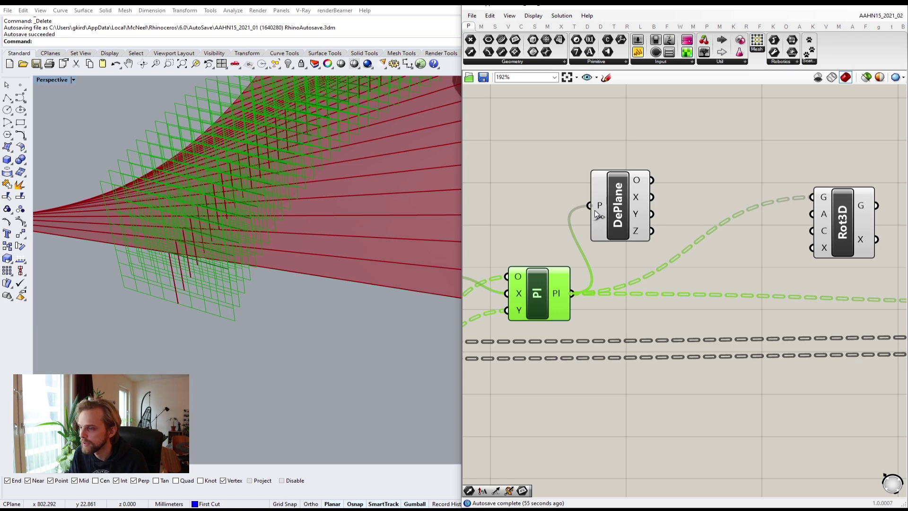
left_click_drag(594, 210, 620, 221)
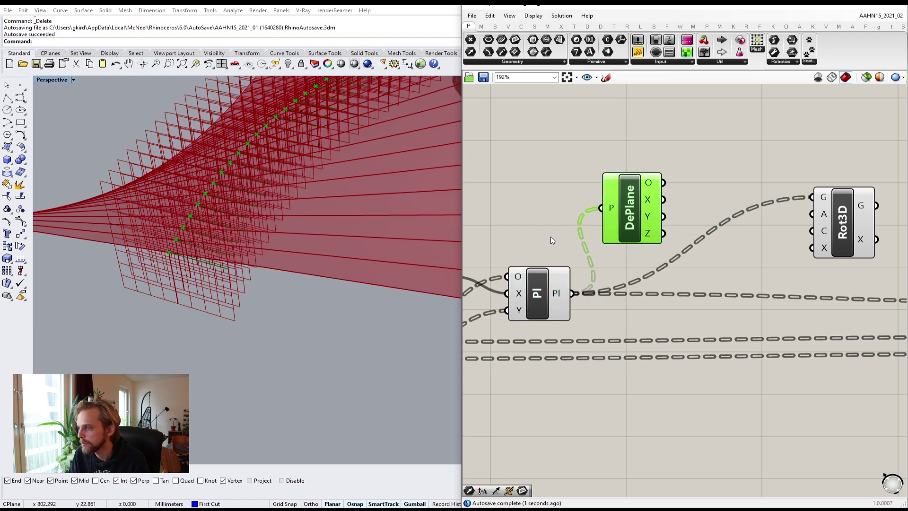
- Set the count slider of the second cut's Divide component to 6 and inspect one of its planes up close
scroll(550, 236, "down", 5)
scroll(516, 327, "up", 4)
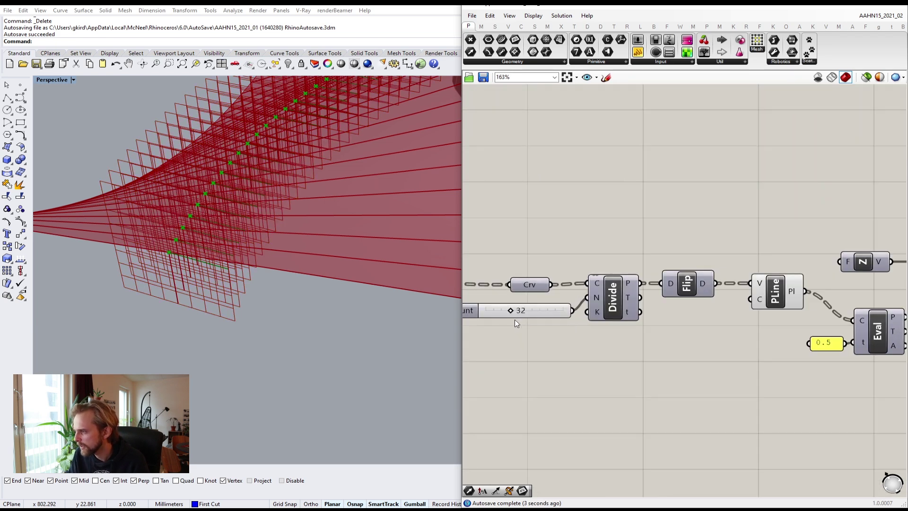
scroll(514, 319, "up", 4)
left_click_drag(571, 303, 538, 310)
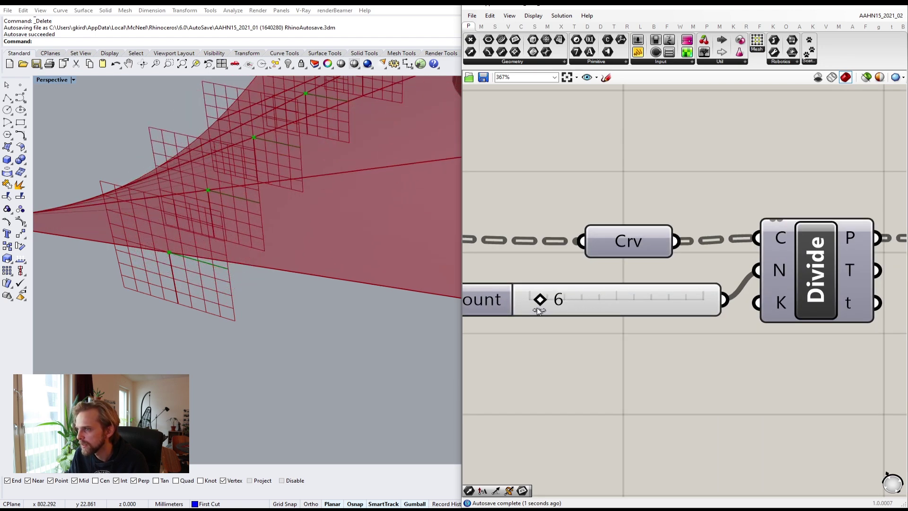
scroll(295, 296, "up", 5)
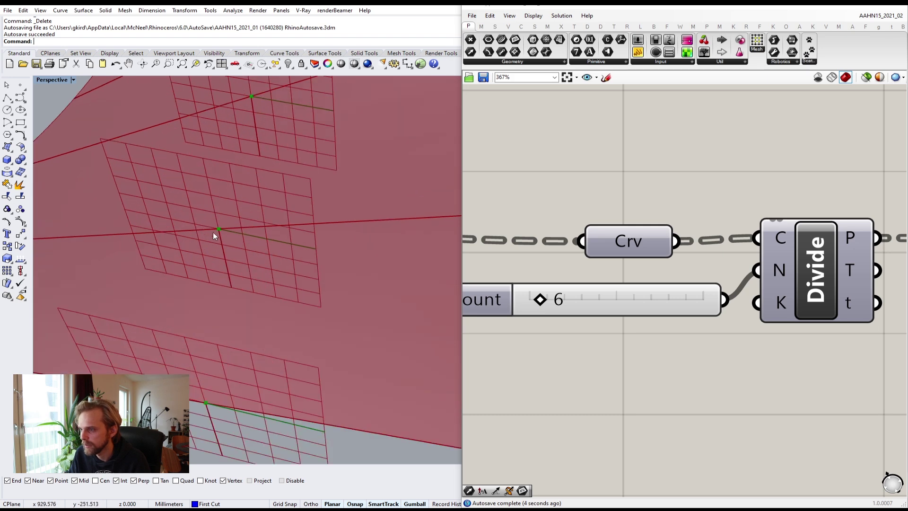
scroll(233, 243, "down", 3)
scroll(265, 242, "up", 4)
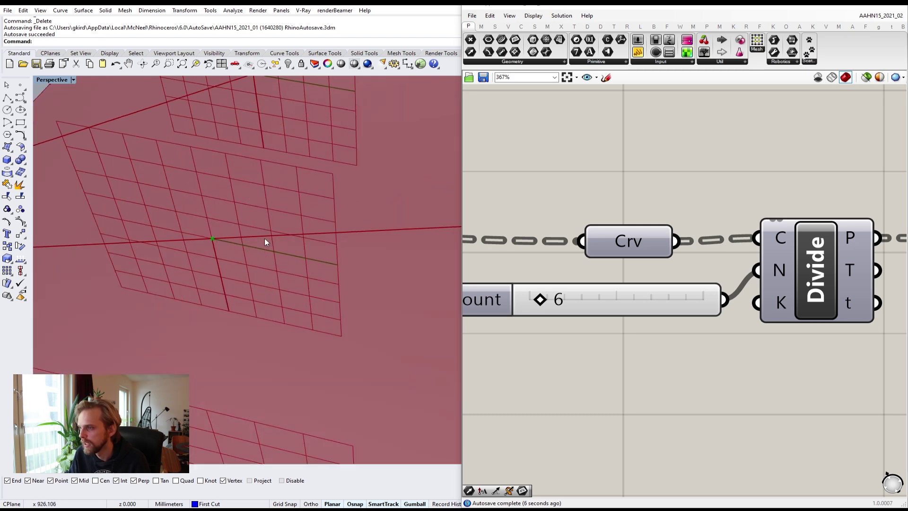
scroll(690, 248, "down", 6)
scroll(762, 240, "up", 3)
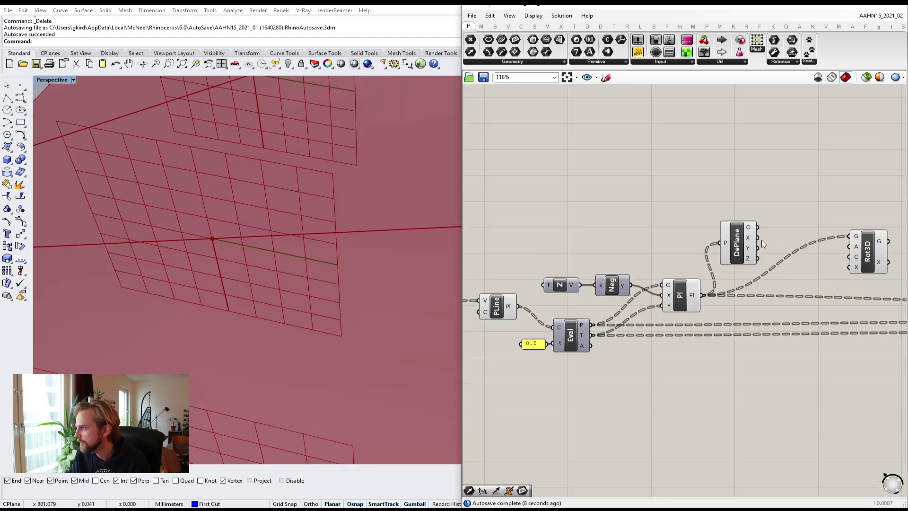
scroll(762, 239, "up", 3)
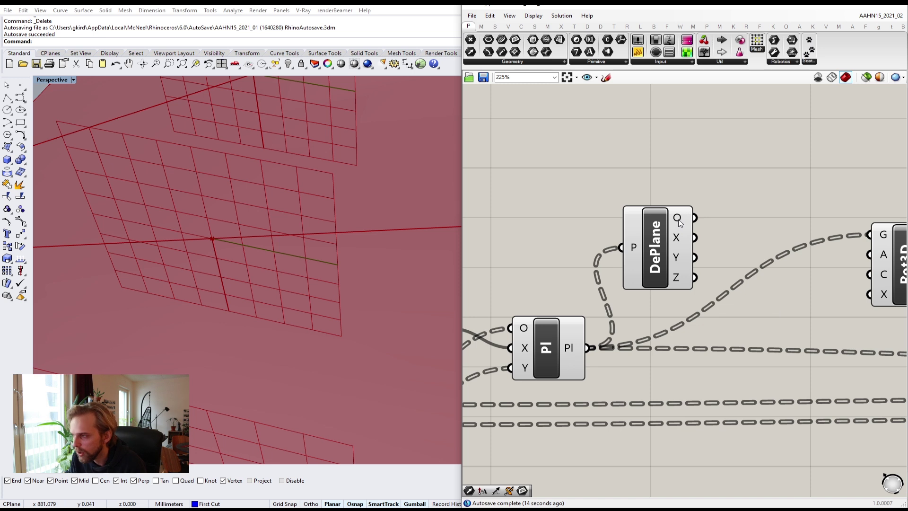
mouse_move(680, 223)
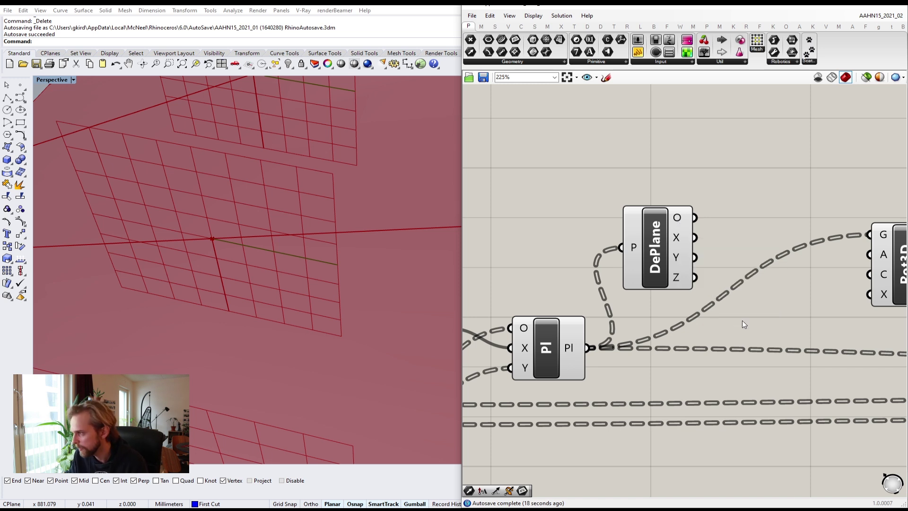
right_click_drag(744, 325, 691, 304)
scroll(643, 301, "down", 2)
right_click_drag(643, 324, 698, 312)
double_click(633, 338)
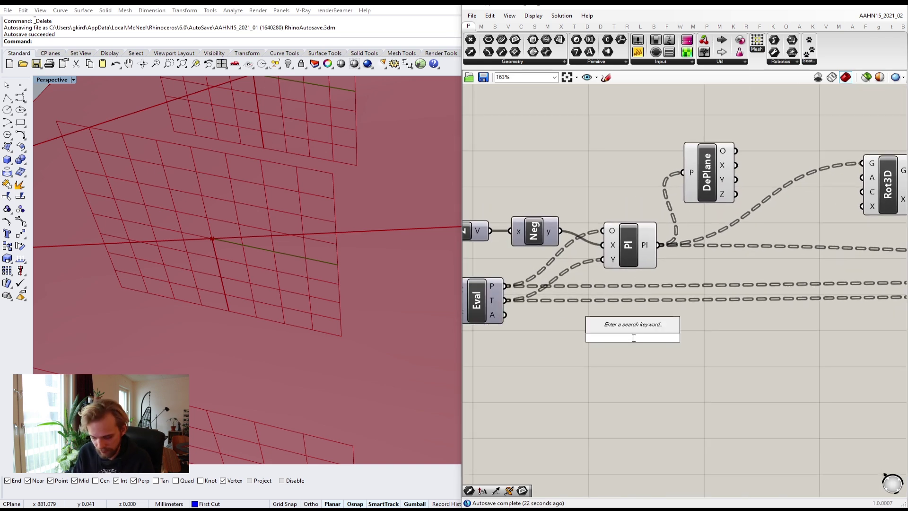
type("angle")
left_click(637, 322)
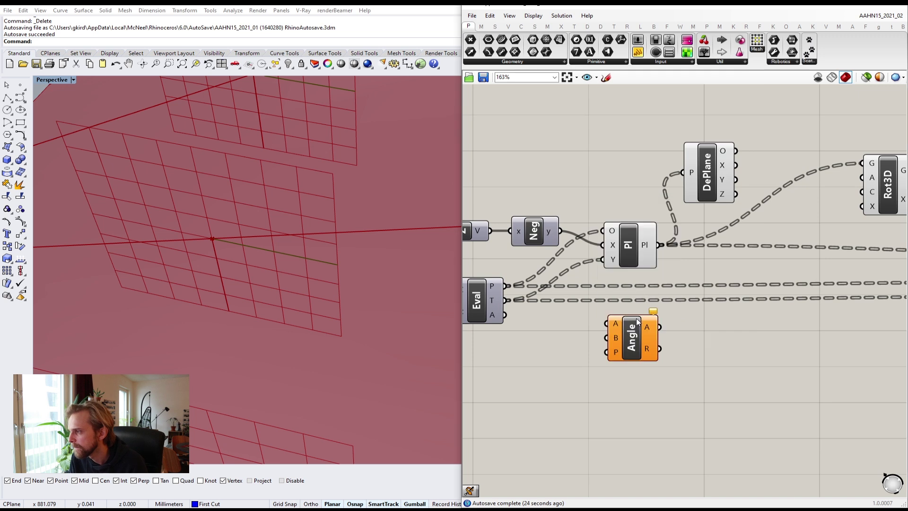
key("Delete")
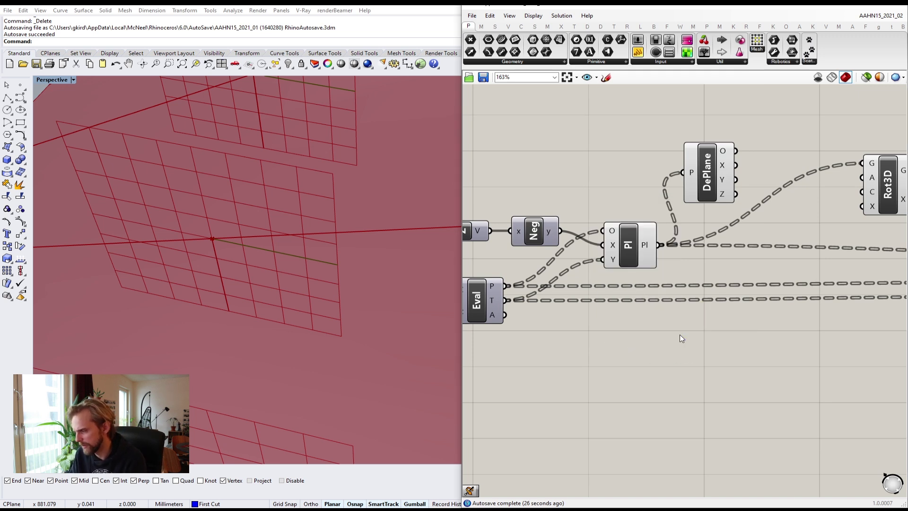
- Add an Angle component, connecting the new DePlane's Y axis to its A input and Eval's tangent T to its B input
double_click(680, 334)
type("angle")
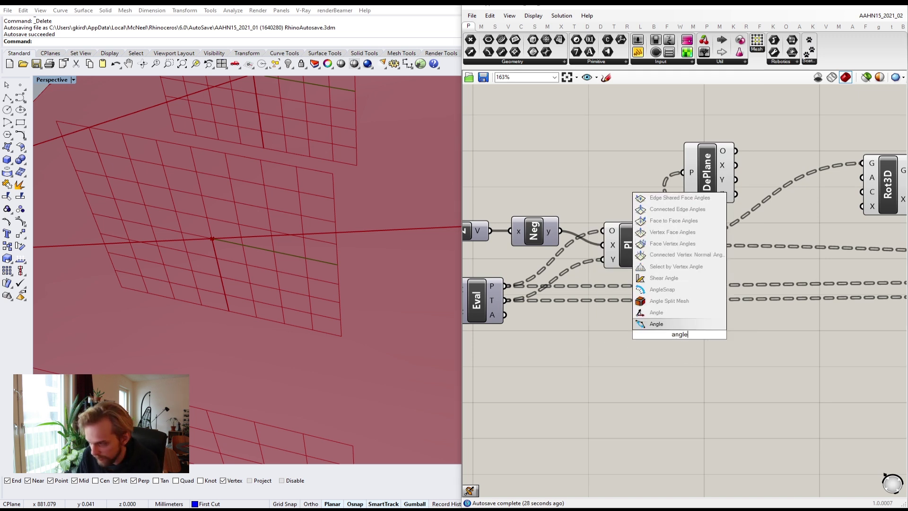
left_click(657, 313)
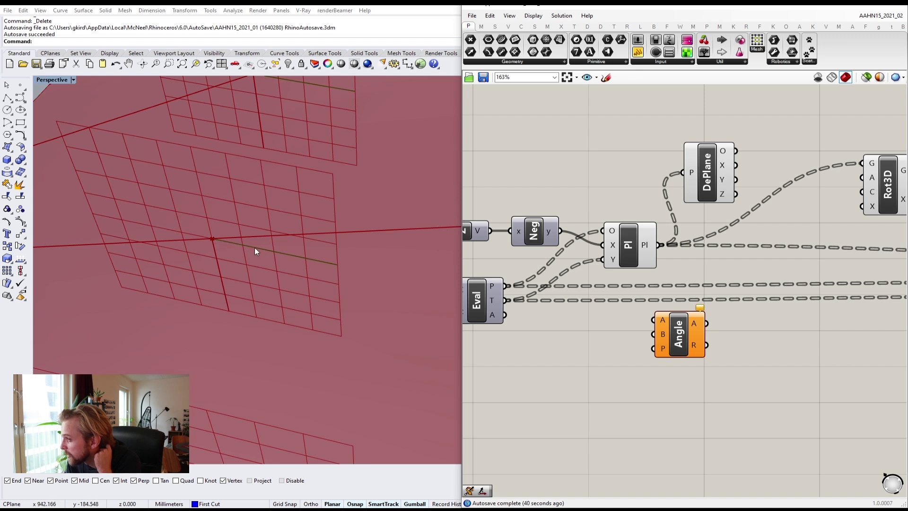
left_click_drag(735, 179, 788, 350)
left_click(736, 354)
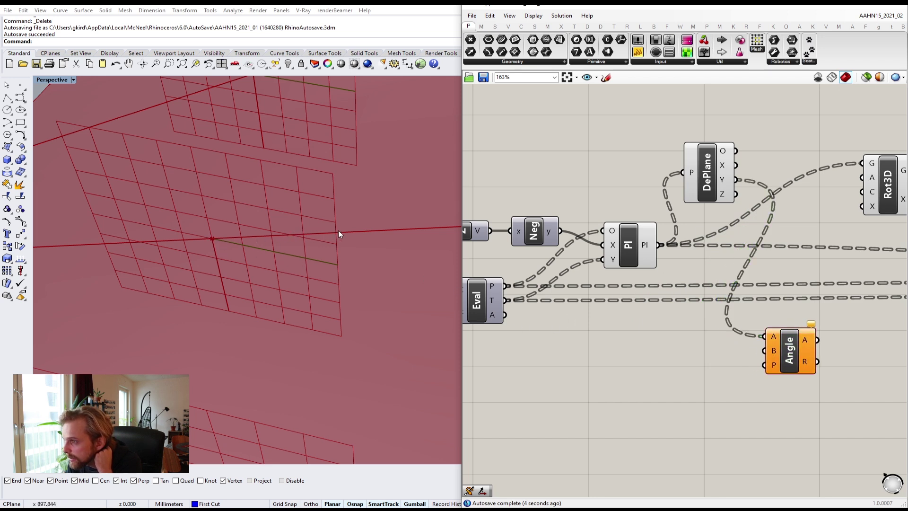
right_click_drag(510, 302, 546, 299)
left_click_drag(542, 298, 801, 348)
right_click_drag(802, 347, 623, 347)
left_click_drag(646, 352, 629, 328)
- Connect the Angle component's A output to the new Rot3D's angle input and DePlane's origin O to its centre input C
right_click_drag(657, 316, 596, 360)
left_click_drag(597, 360, 675, 224)
mouse_move(675, 225)
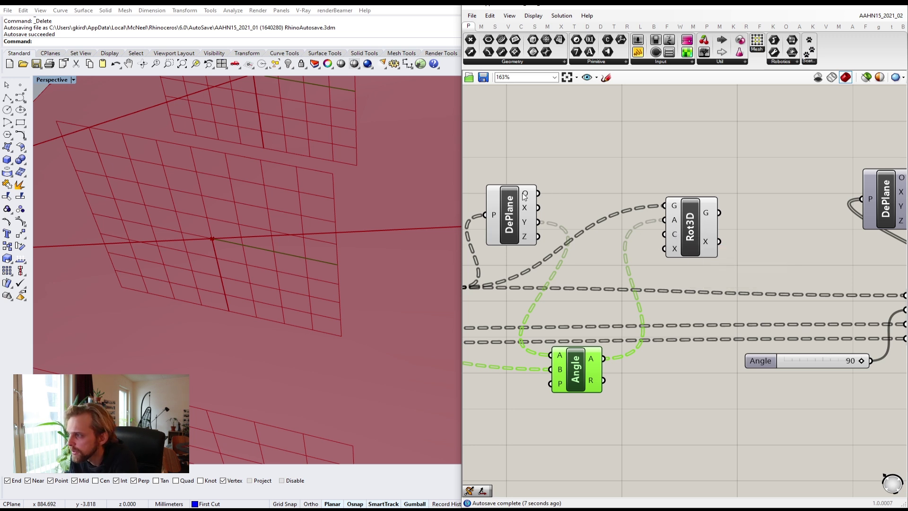
mouse_move(524, 196)
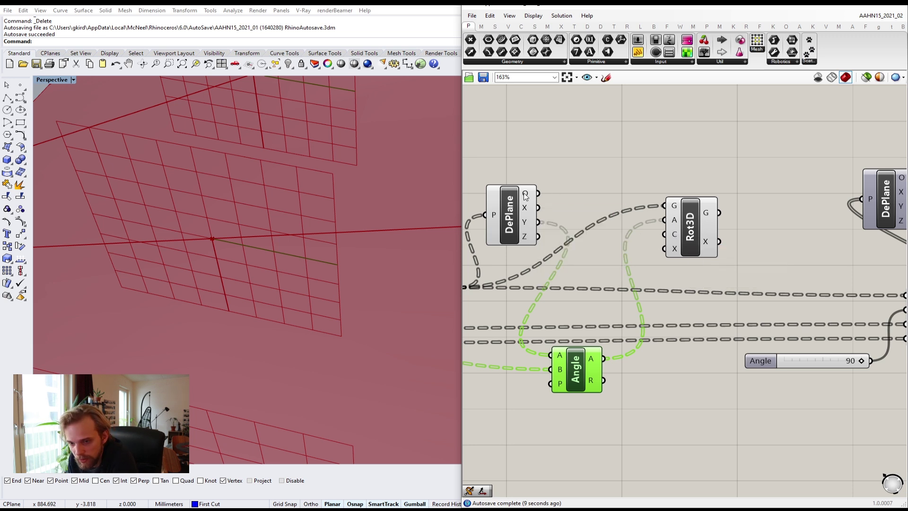
left_click_drag(538, 194, 665, 234)
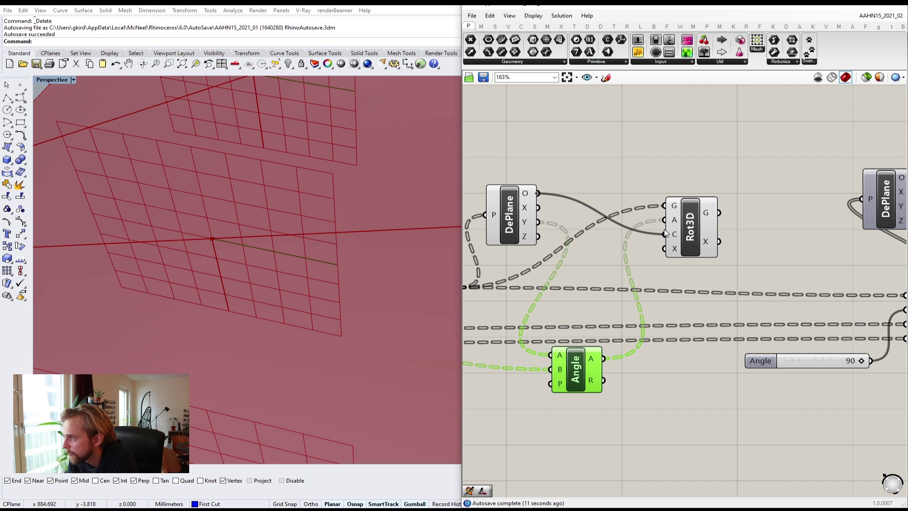
- Connect DePlane's Z output to the new Rot3D's axis input X, straighten the component's position and inspect the rotated planes
left_click(612, 177)
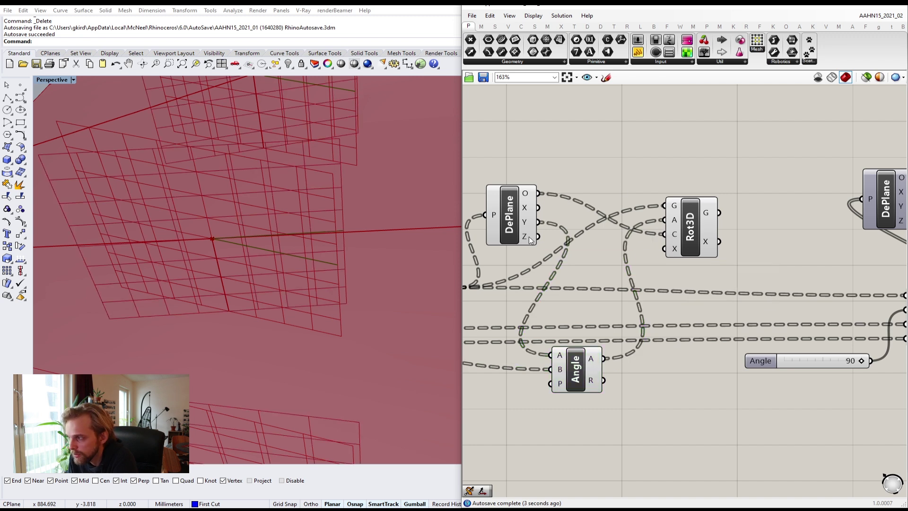
mouse_move(530, 239)
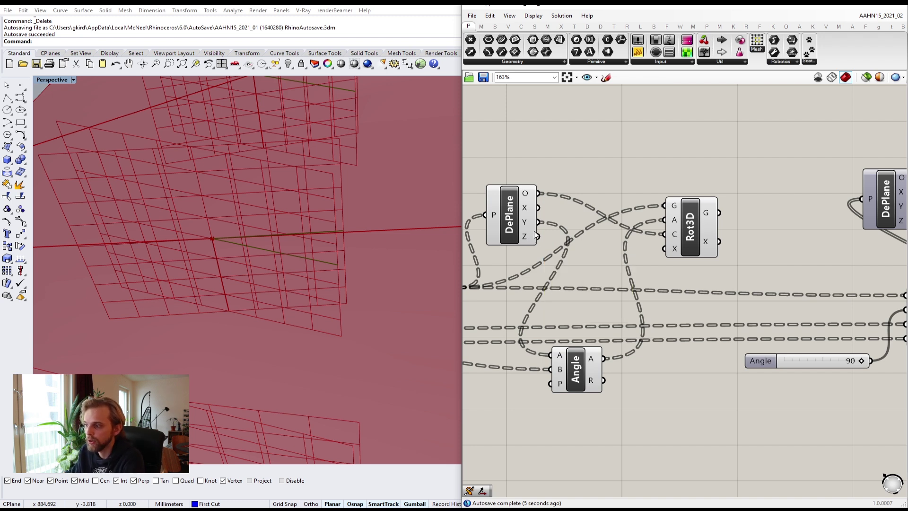
left_click_drag(529, 237, 705, 232)
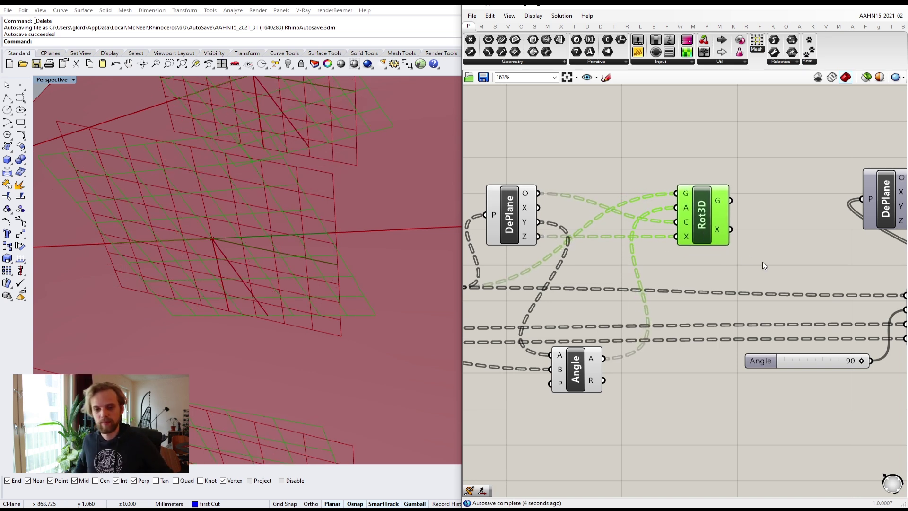
right_click_drag(681, 263, 732, 240)
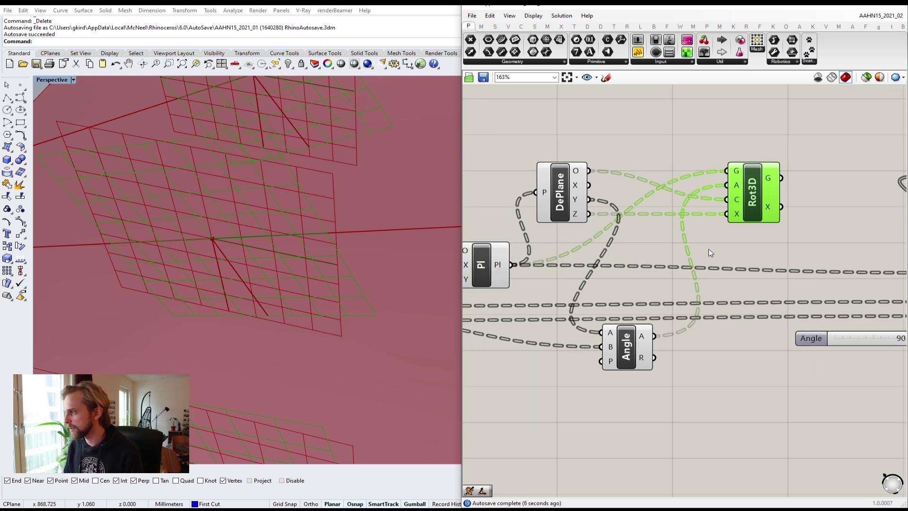
scroll(709, 249, "down", 2)
right_click_drag(674, 243, 612, 237)
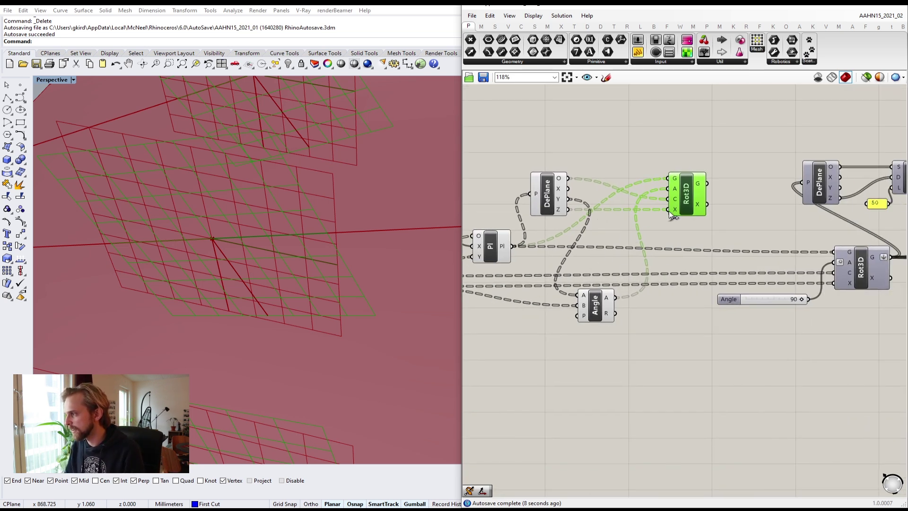
right_click_drag(668, 234, 628, 215)
scroll(744, 232, "down", 1)
scroll(709, 230, "up", 2)
left_click(734, 228)
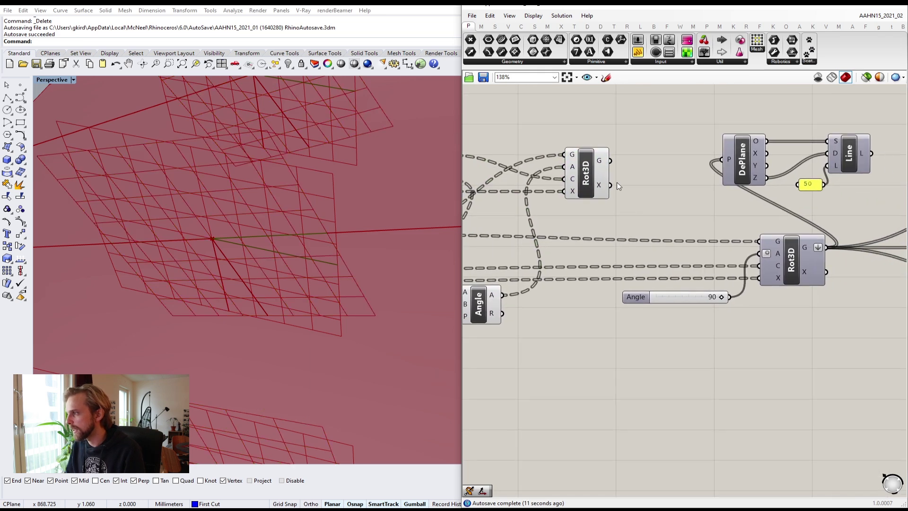
left_click(597, 164)
- Hide the preview of the second cut's Construct Plane, DePlane and Angle components
scroll(566, 191, "down", 2)
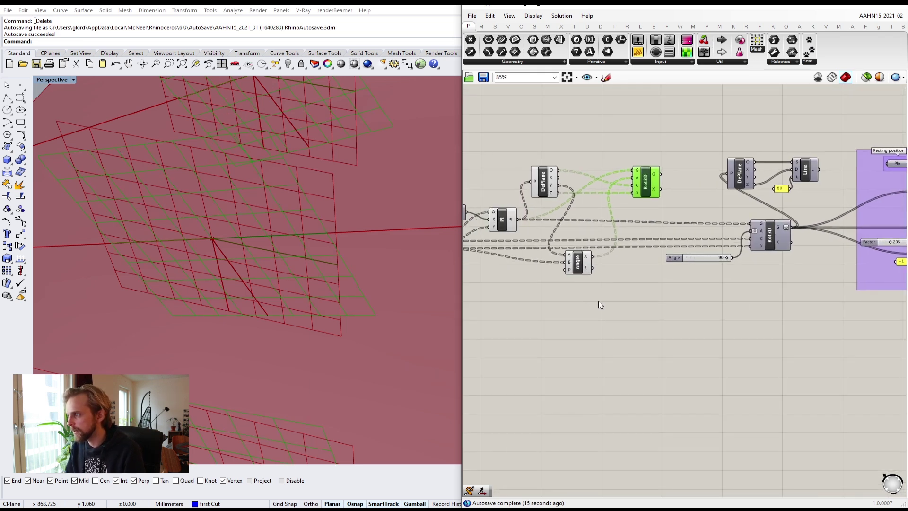
left_click_drag(598, 301, 501, 161)
middle_click(501, 161)
left_click(537, 189)
left_click(591, 140)
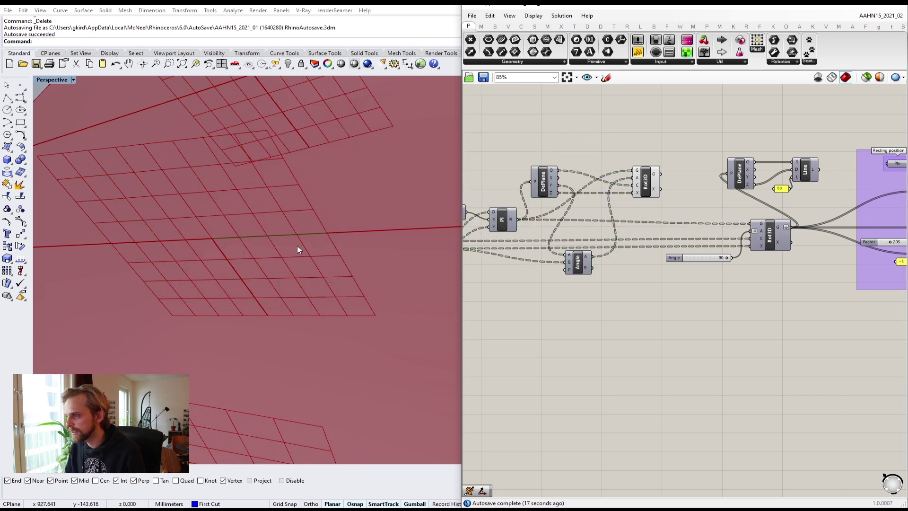
- Feed the new Rot3D's G output into the final Rot3D's G input in place of the constructed planes, and lower the new Rot3D
mouse_move(297, 246)
right_mouse_down()
mouse_move(314, 237)
mouse_move(294, 264)
mouse_move(293, 348)
mouse_move(346, 344)
mouse_move(194, 279)
mouse_move(240, 304)
mouse_move(158, 245)
mouse_move(189, 180)
mouse_move(248, 172)
mouse_move(284, 257)
mouse_move(307, 256)
right_mouse_up()
scroll(719, 201, "up", 3)
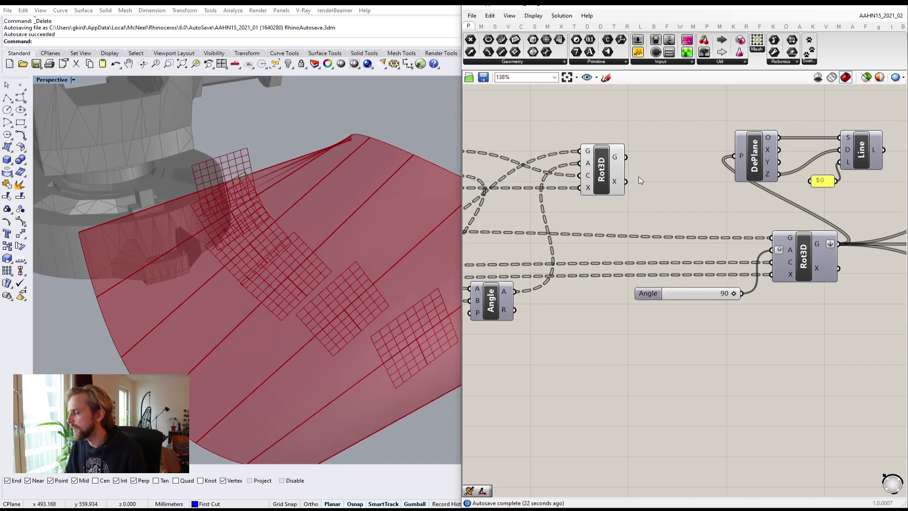
left_click_drag(613, 166, 609, 171)
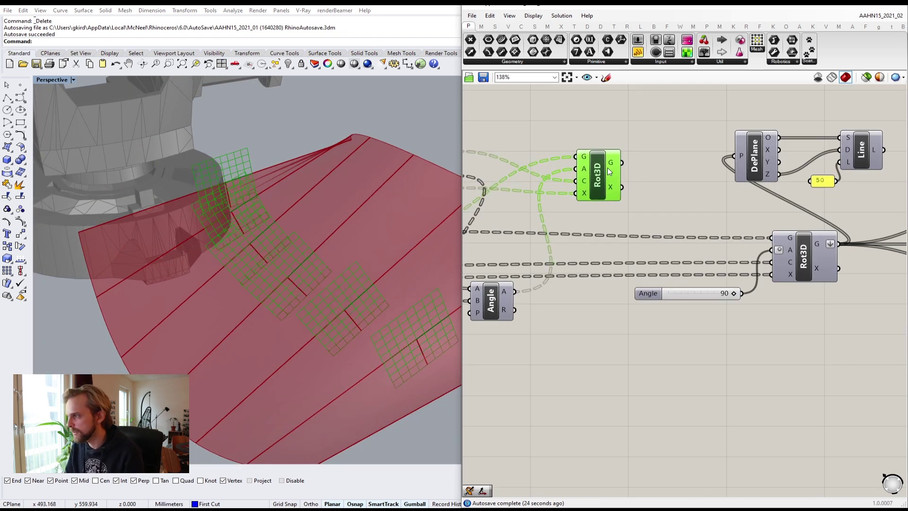
mouse_move(794, 242)
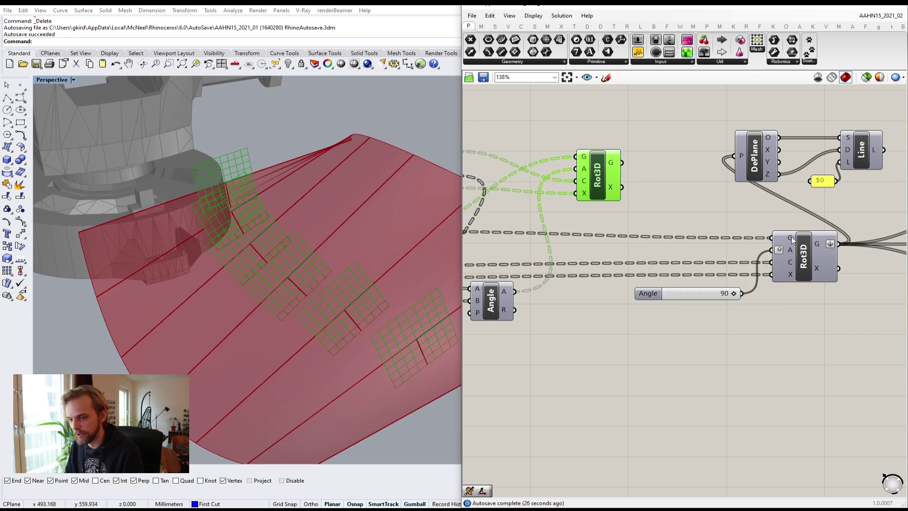
left_click_drag(623, 163, 772, 238, "shift")
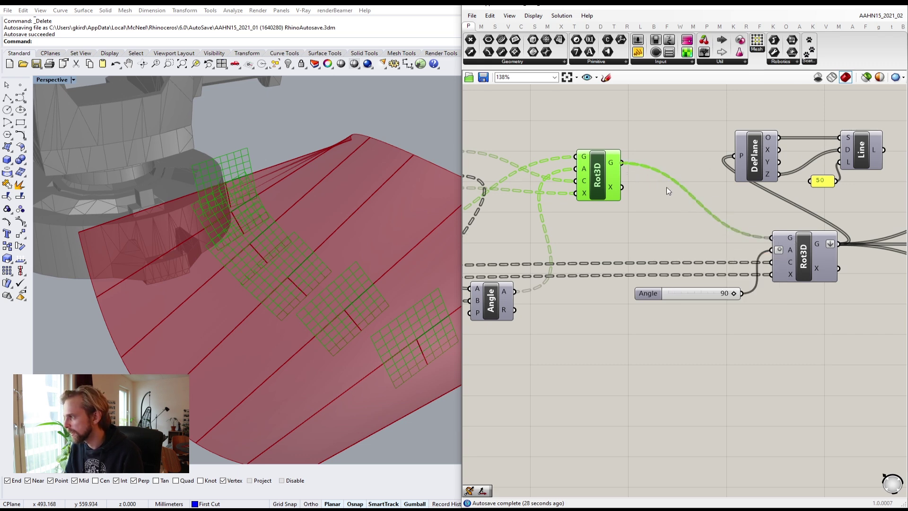
left_click(653, 211)
left_click_drag(606, 190, 608, 229)
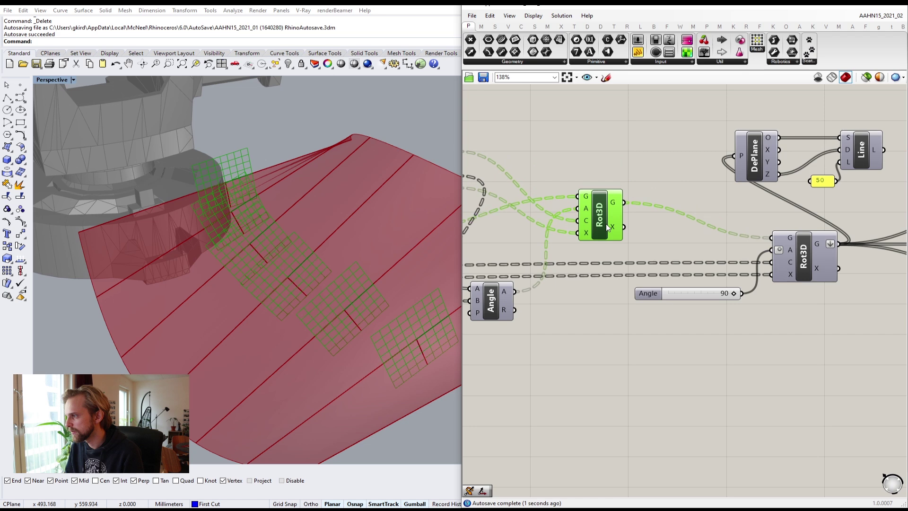
- Hide the preview of the new Rot3D and show the preview of the final Rot3D
scroll(607, 226, "up", 2)
middle_click(606, 215)
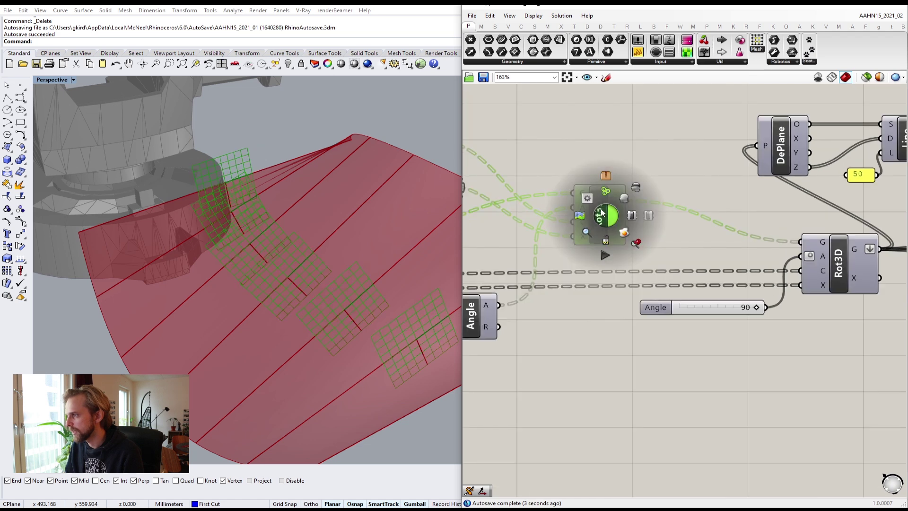
left_click(638, 187)
left_click(686, 194)
right_click_drag(815, 257, 655, 204)
left_click(664, 203)
scroll(661, 206, "down", 1)
middle_click(670, 203)
left_click(690, 185)
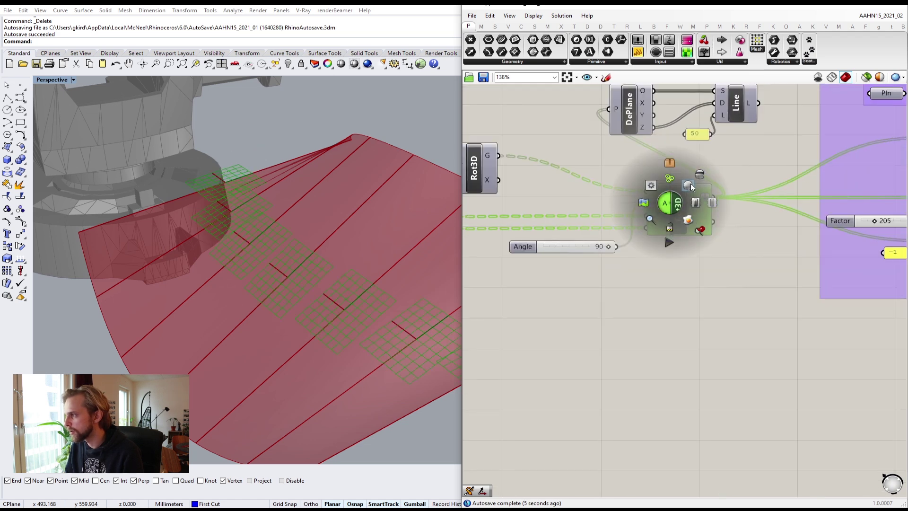
left_click(504, 273)
- Scrub the robot simulation's Time slider to 1.00000 and examine the robot's pose over the surface from several angles
mouse_move(378, 272)
right_mouse_down()
mouse_move(314, 326)
mouse_move(379, 276)
right_mouse_up()
scroll(379, 276, "down", 7)
right_click_drag(285, 317, 384, 280)
scroll(615, 254, "down", 6)
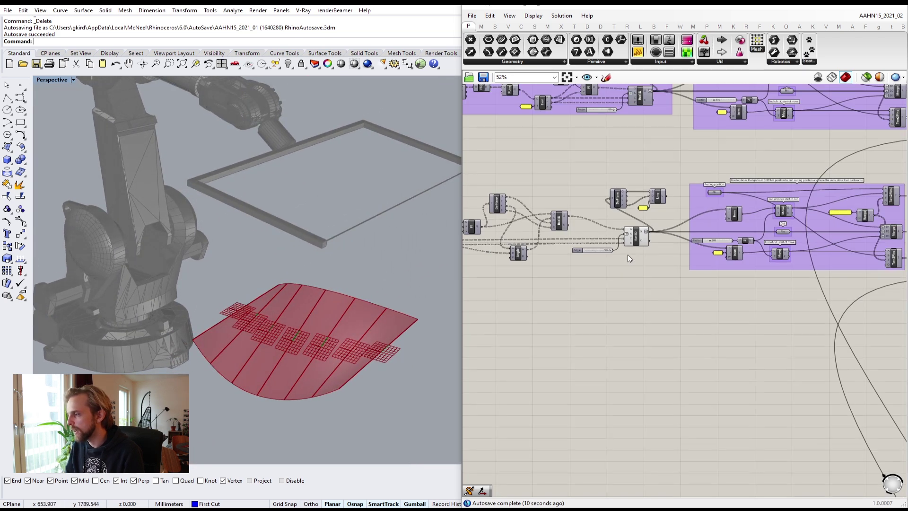
right_click_drag(788, 236, 484, 267)
right_click_drag(858, 253, 456, 238)
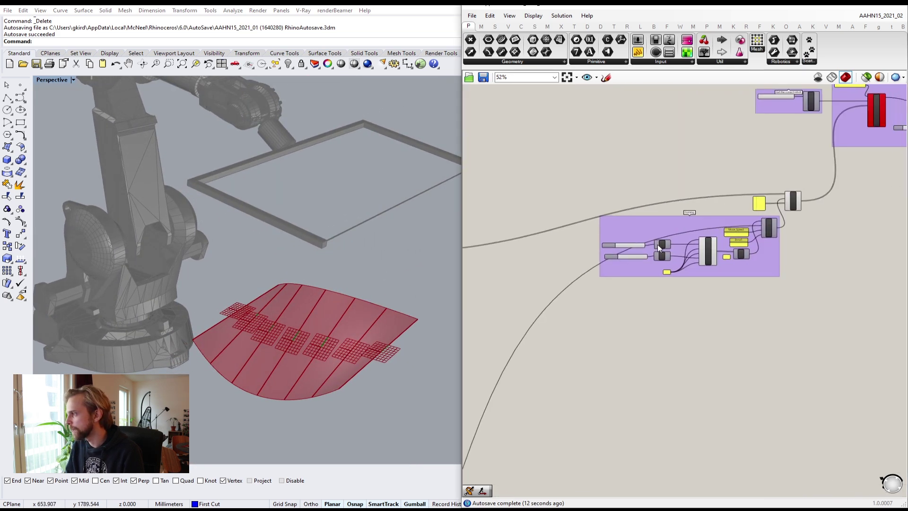
right_click_drag(659, 248, 553, 291)
scroll(788, 132, "up", 3)
right_click_drag(788, 132, 724, 211)
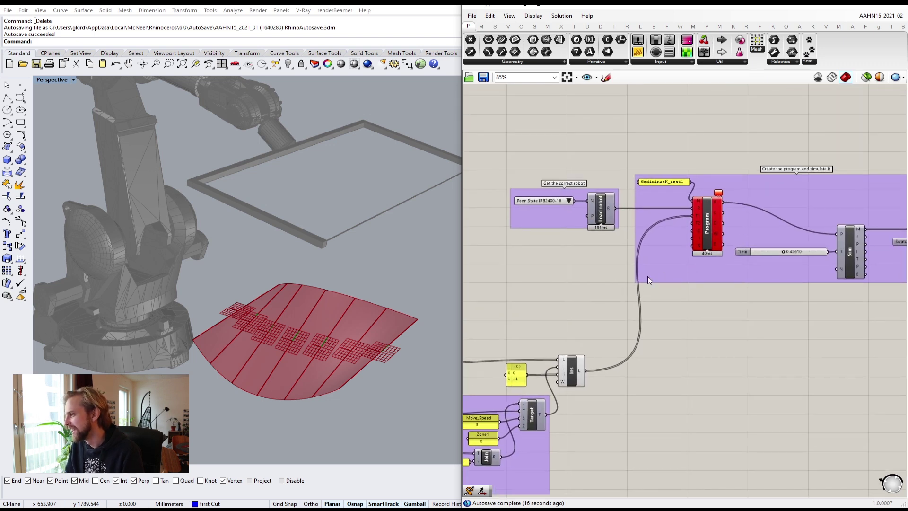
scroll(808, 256, "up", 3)
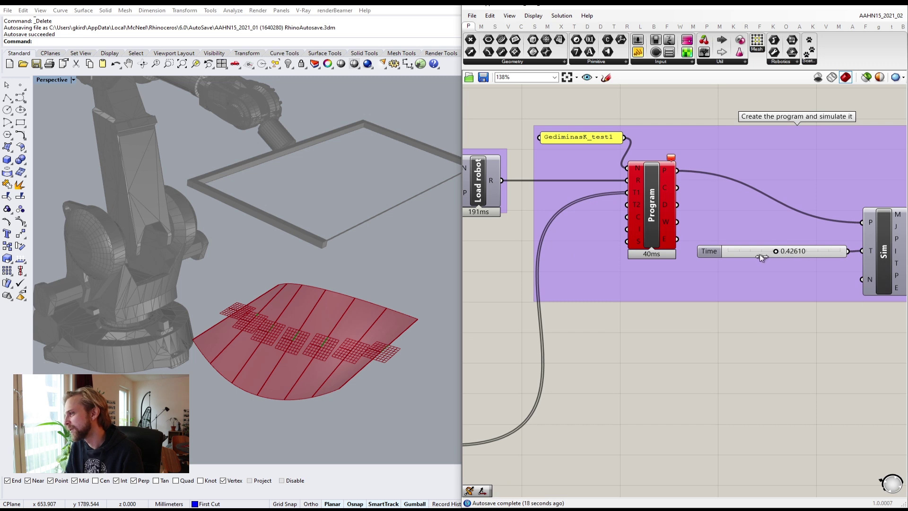
left_click_drag(760, 254, 856, 252)
right_click_drag(315, 215, 350, 203)
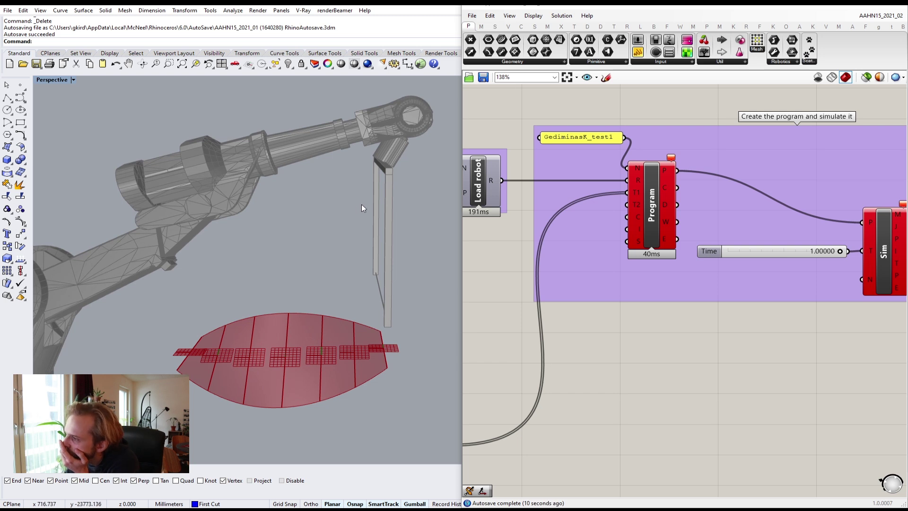
right_click_drag(374, 138, 398, 138)
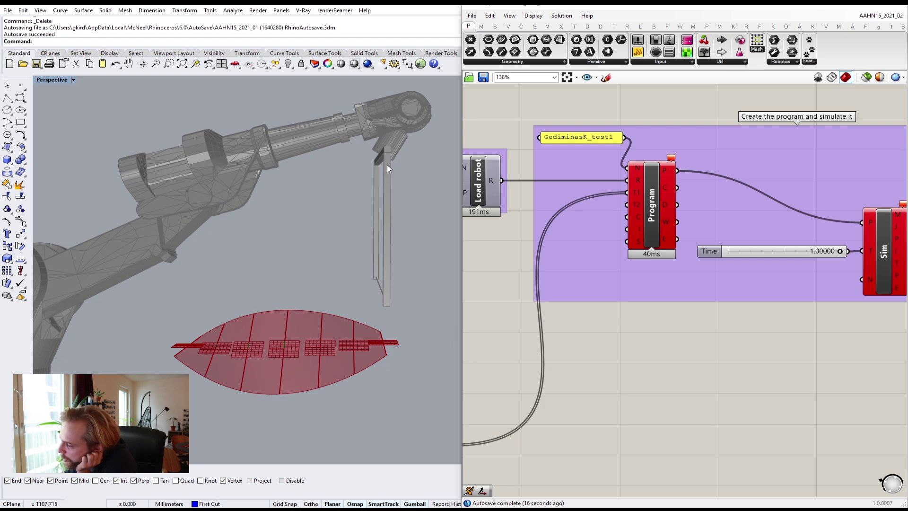
- Lower the Factor slider slightly in the second cut's group that creates the planes from and back to the resting position
scroll(566, 221, "down", 6)
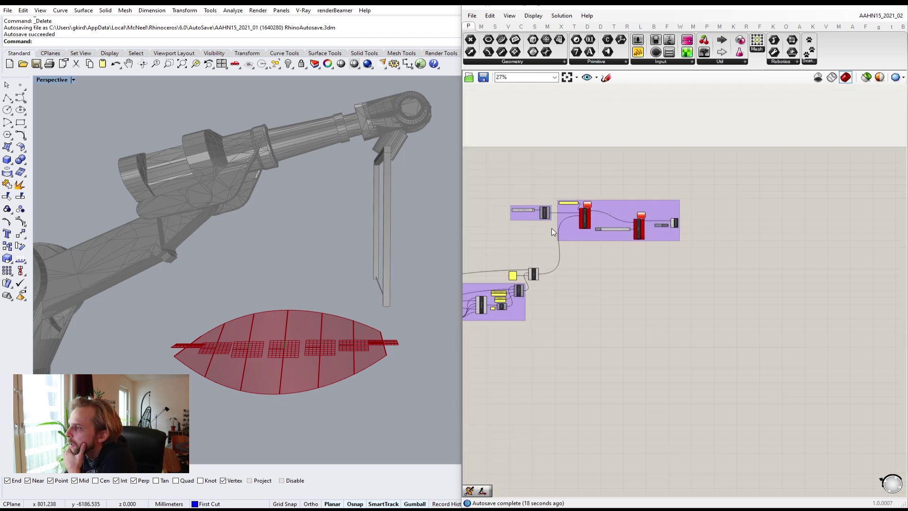
scroll(551, 228, "up", 6)
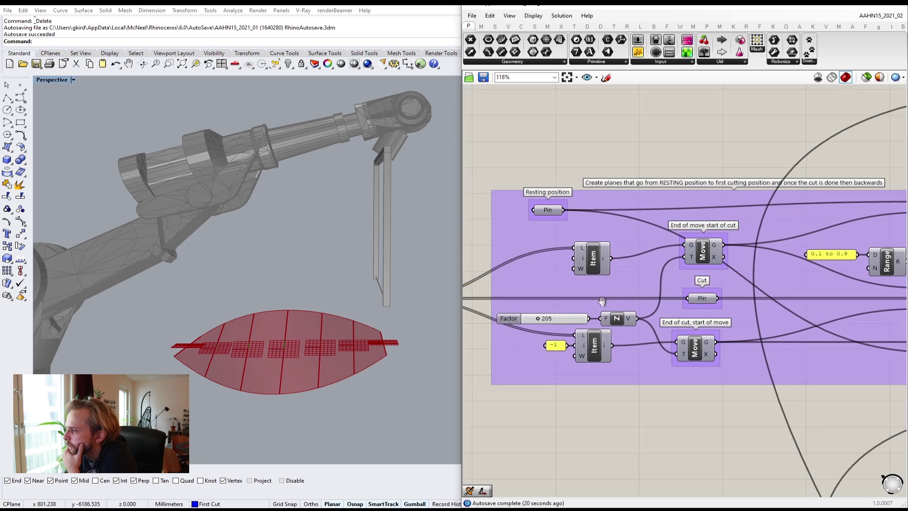
scroll(548, 310, "up", 5)
left_click_drag(526, 311, 518, 313)
scroll(544, 305, "down", 5)
scroll(542, 301, "down", 6)
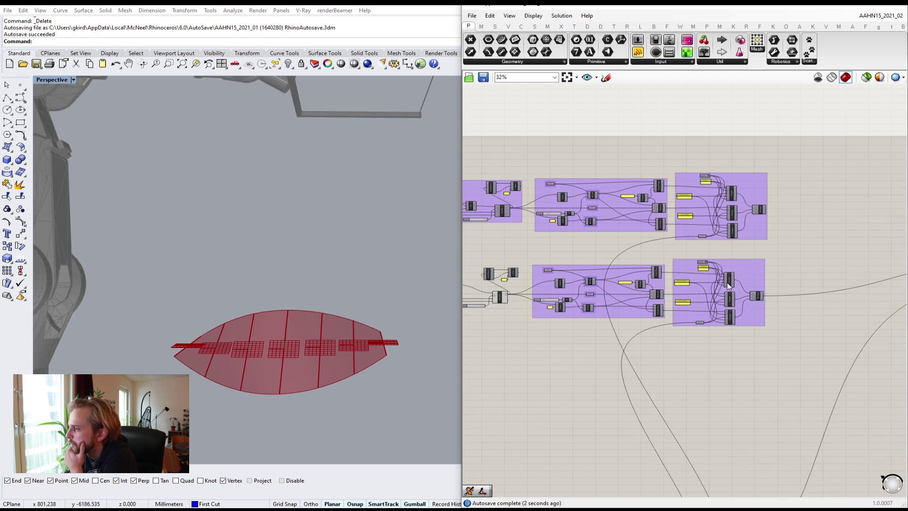
- Set the robot simulation's Time slider to 0.00000
right_click_drag(728, 282, 700, 279)
scroll(499, 306, "up", 2)
scroll(533, 274, "down", 4)
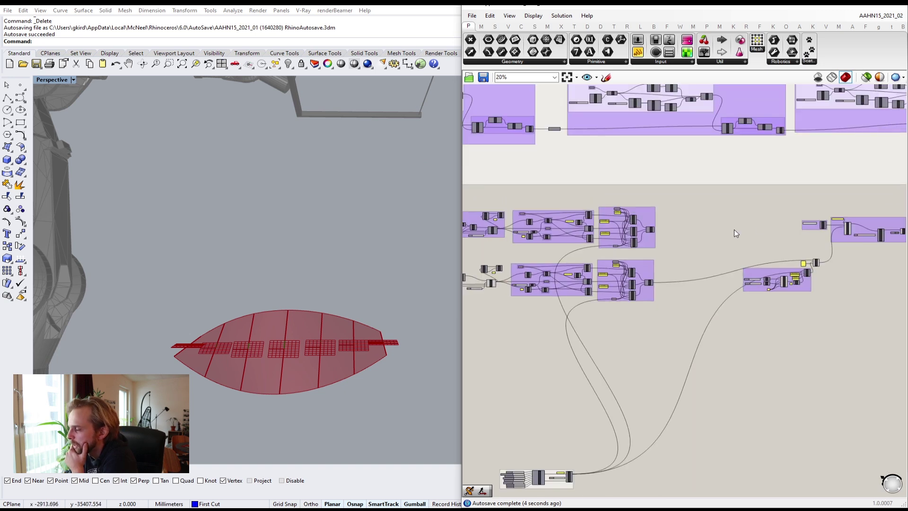
right_click_drag(847, 249, 732, 282)
scroll(731, 270, "up", 8)
right_click_drag(800, 273, 677, 287)
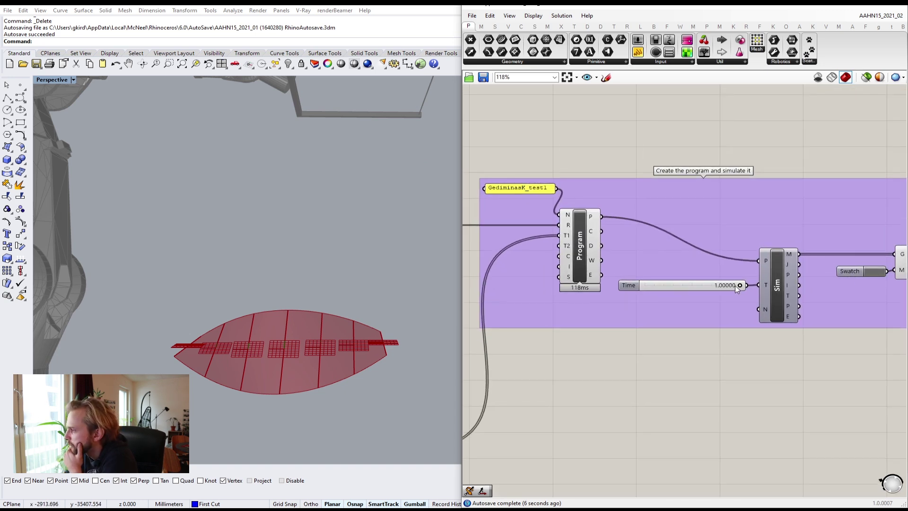
left_click_drag(741, 286, 640, 296)
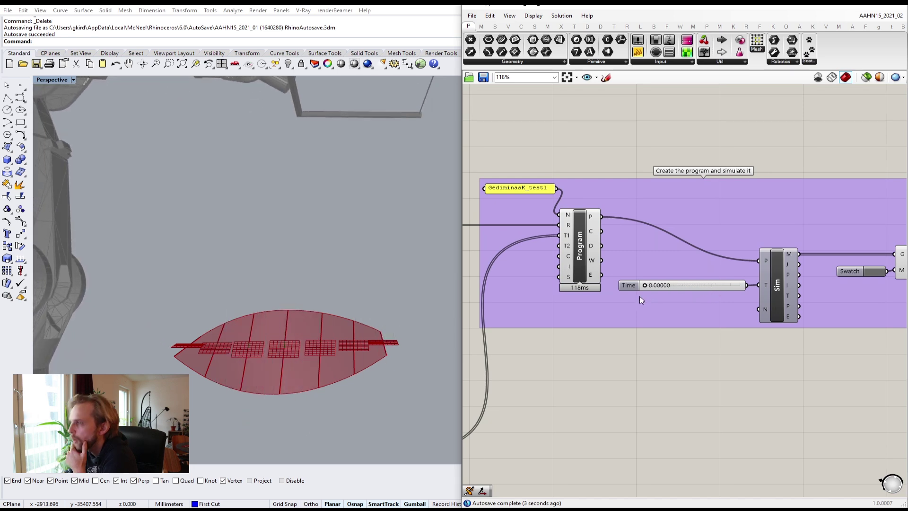
- Tidy the layout of the second cut's DePlane, Angle and new Rot3D components between Construct Plane and the final Rot3D
scroll(581, 220, "down", 5)
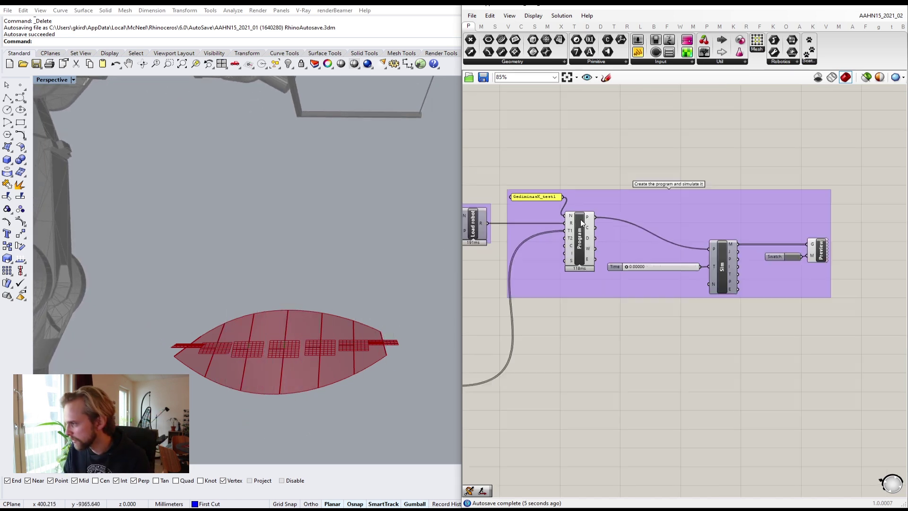
scroll(717, 270, "up", 5)
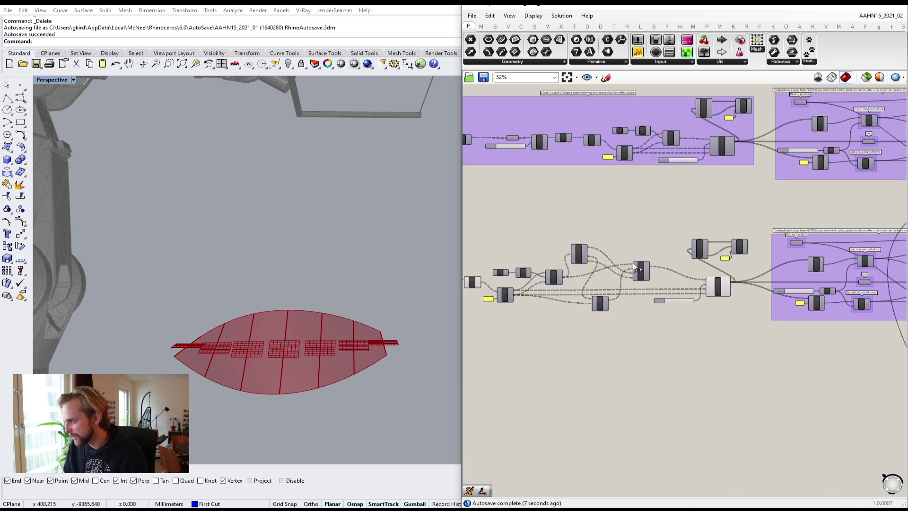
scroll(609, 268, "up", 3)
left_click_drag(642, 280, 647, 234)
right_click_drag(581, 236, 673, 229)
left_click_drag(595, 223, 628, 223)
left_click_drag(631, 351, 658, 350)
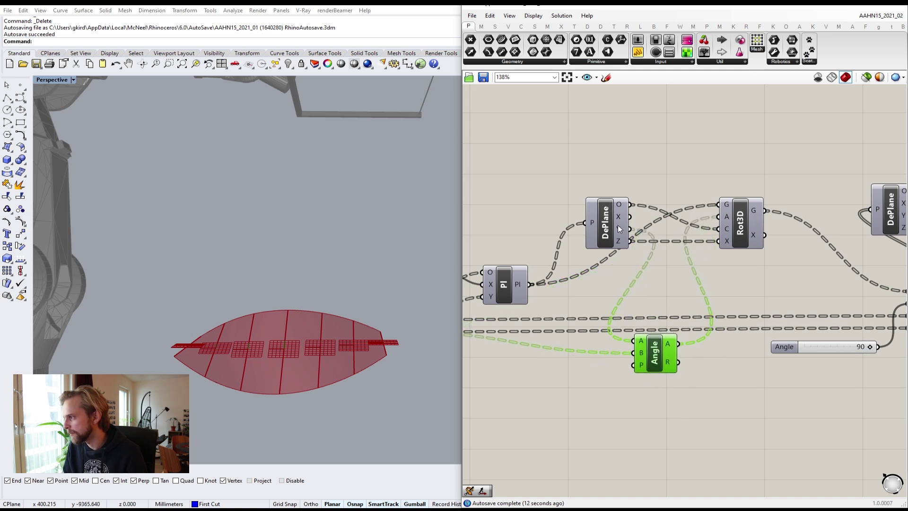
left_click_drag(619, 230, 603, 282)
left_click_drag(740, 223, 738, 279)
left_click_drag(609, 272, 571, 235)
left_click_drag(655, 353, 647, 352)
left_click(714, 368)
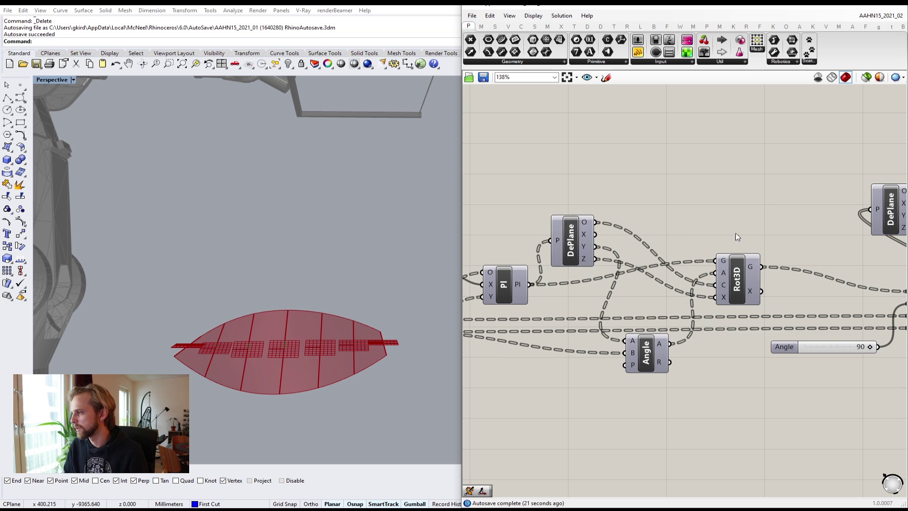
- Group all ungrouped components of the second cut's plane-creation chain, through the final Rot3D and its Line preview, and select the group
scroll(668, 252, "down", 6)
right_click_drag(665, 256, 751, 253)
scroll(751, 252, "down", 2)
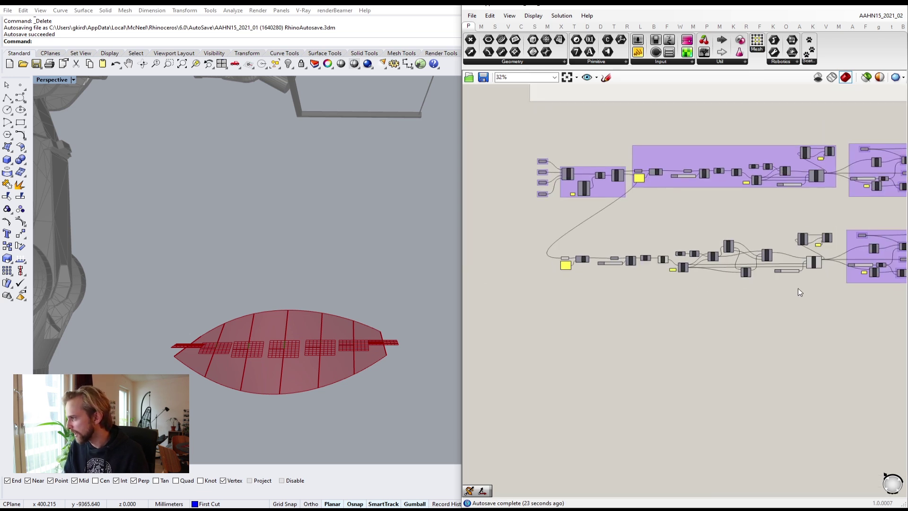
left_click_drag(791, 258, 533, 220)
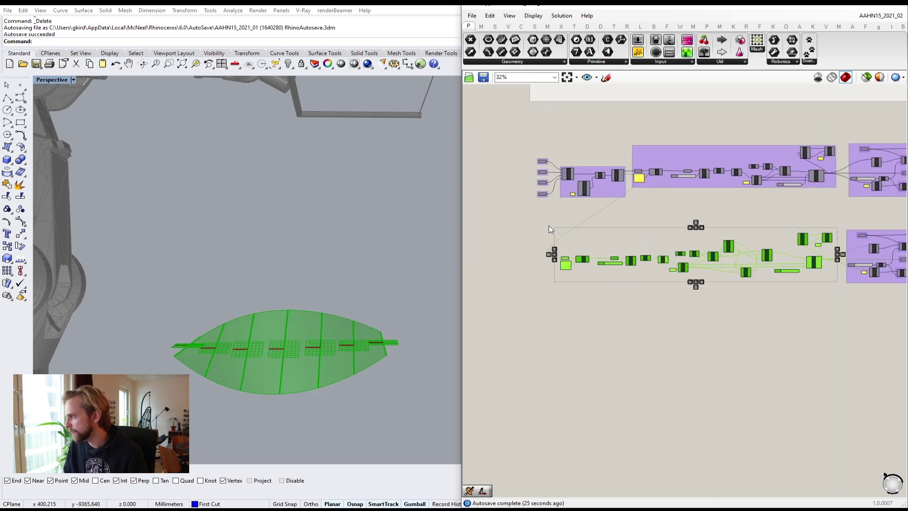
middle_click(549, 225)
left_click(562, 202)
left_click(562, 202)
scroll(762, 182, "up", 5)
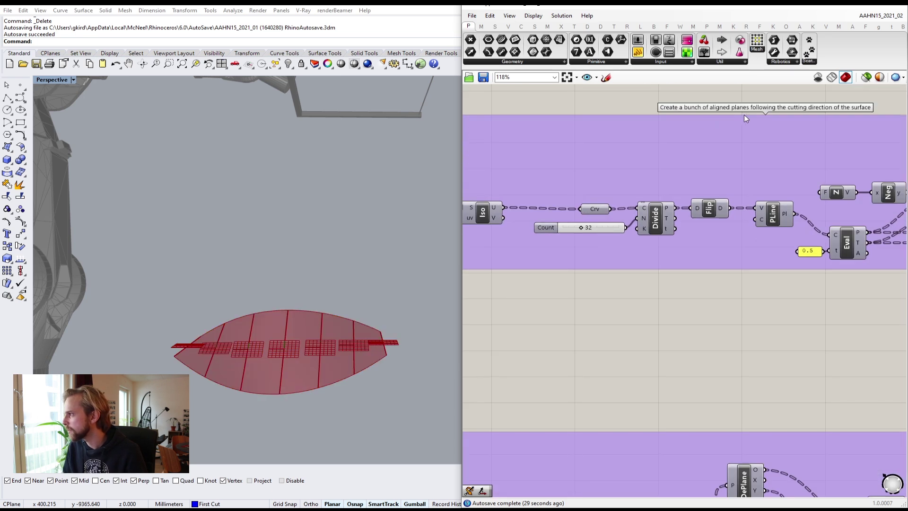
scroll(706, 307, "down", 2)
right_click(661, 282)
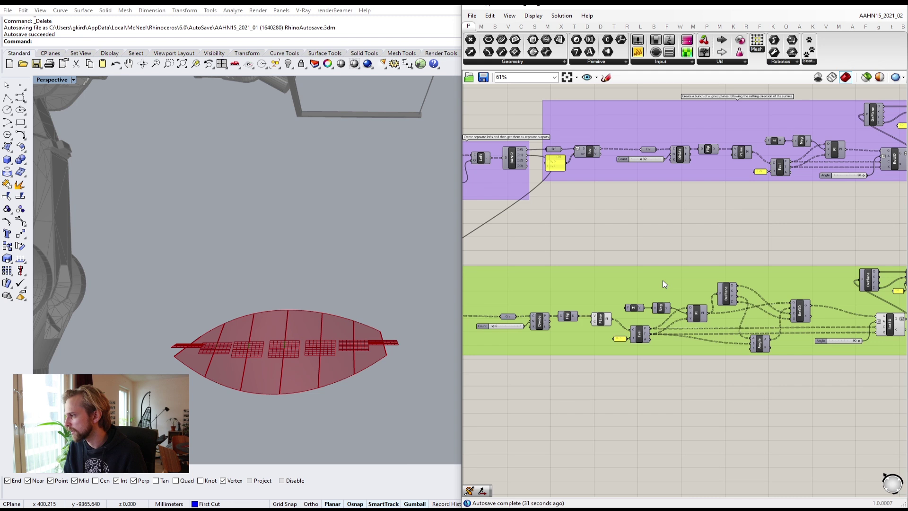
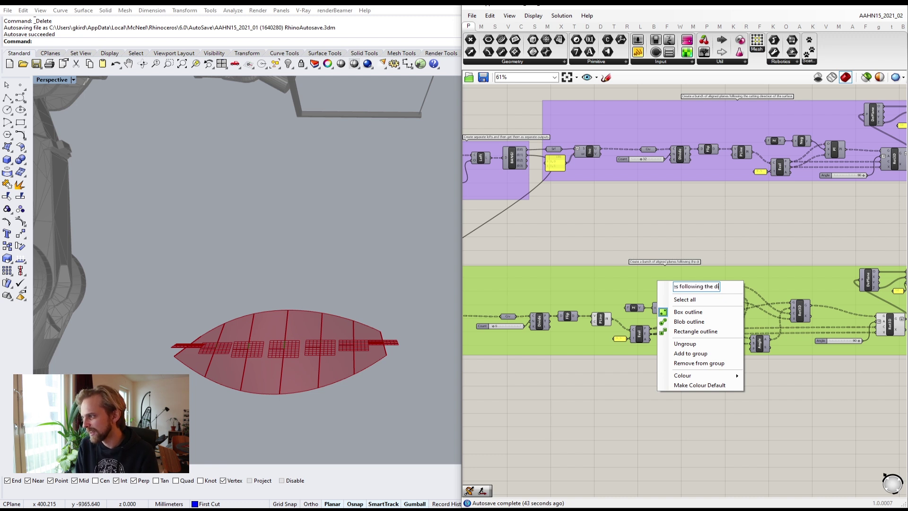
- Name the second cut's plane-creation group "Create a bunch of aligned planes following the direction of the surface"
type("tion of the s")
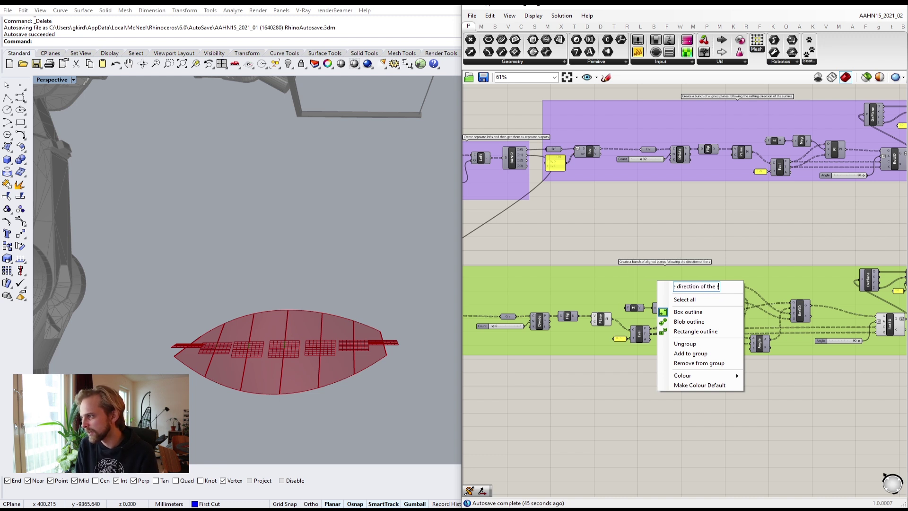
type("urface")
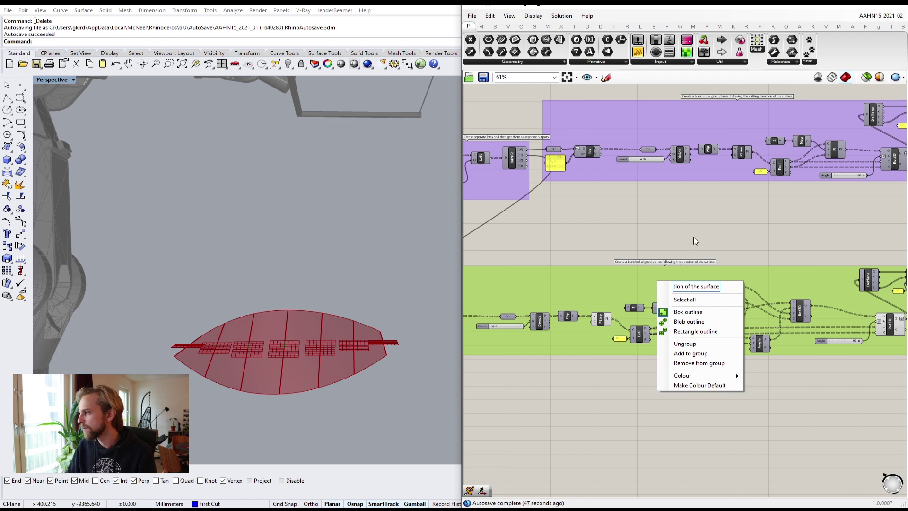
left_click(693, 237)
- Move the four input curve parameters and the loft-separation group further left, away from the first cut's groups
scroll(672, 197, "down", 3)
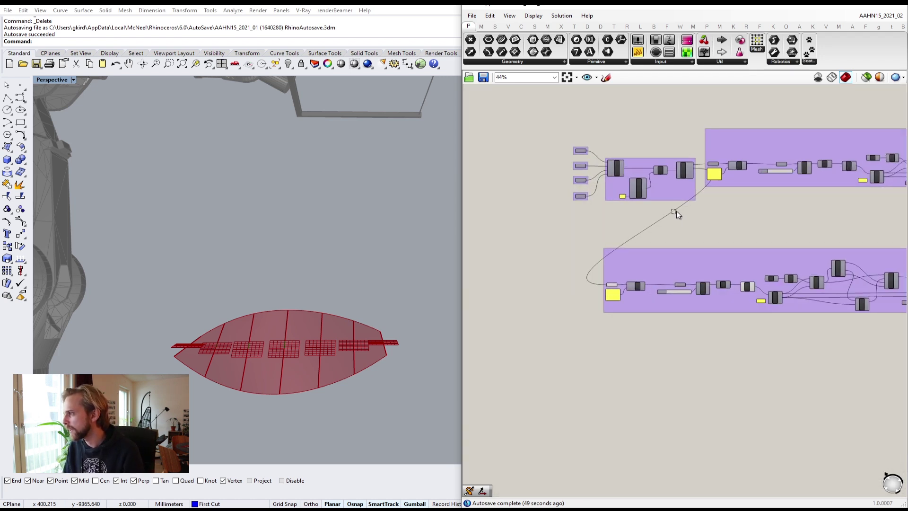
left_click_drag(677, 214, 535, 141)
left_click_drag(688, 198, 552, 198)
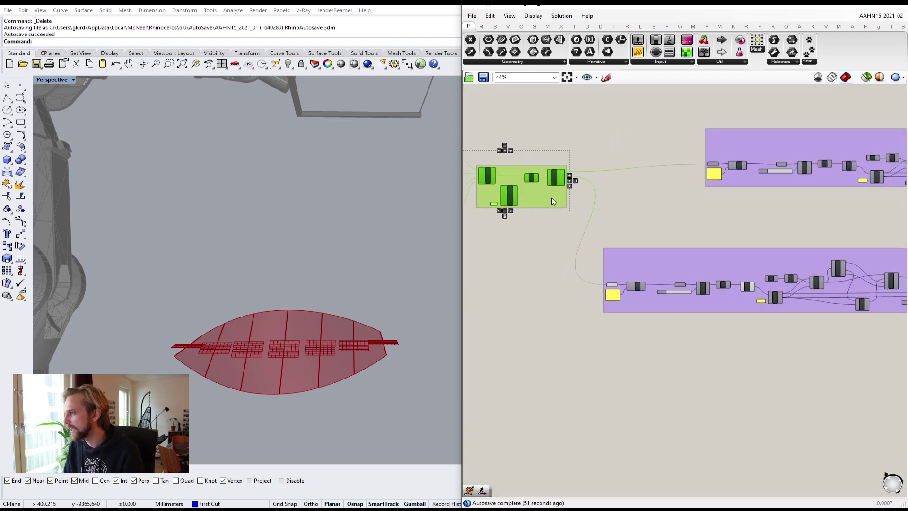
left_click(694, 205)
- Delete the first cut's three original groups, from its plane creation through its final output
scroll(783, 227, "down", 3)
right_click_drag(783, 226, 631, 217)
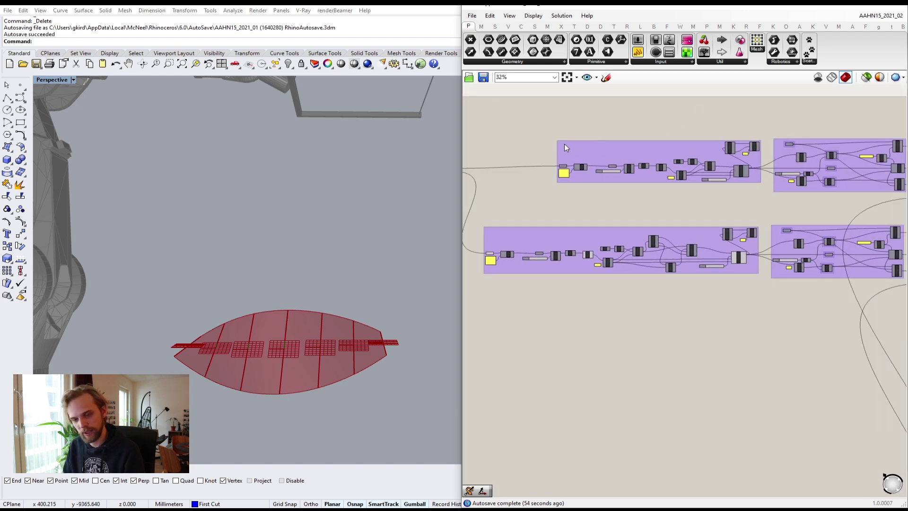
left_click_drag(758, 204, 563, 128)
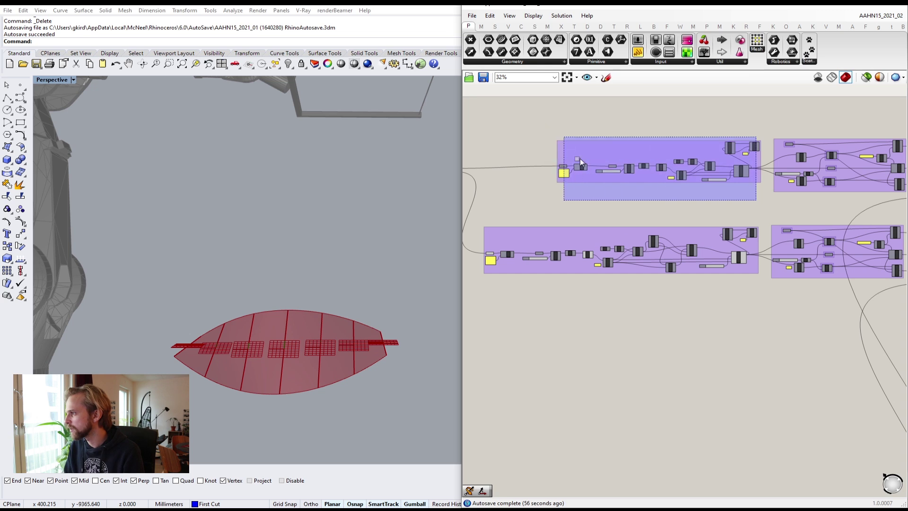
scroll(679, 198, "down", 1)
left_click(793, 198)
scroll(794, 198, "down", 1)
right_click_drag(793, 198, 657, 192)
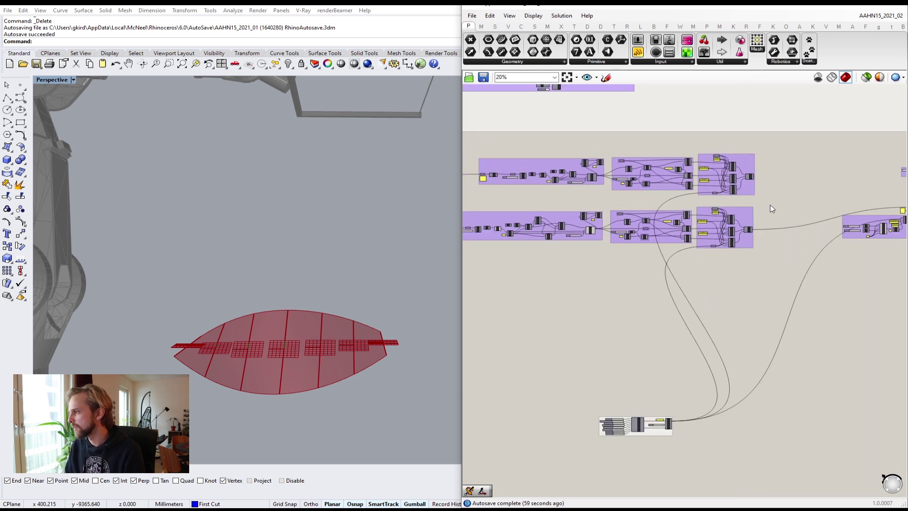
left_click_drag(770, 205, 748, 189)
right_click_drag(706, 197, 746, 196)
left_click_drag(808, 201, 500, 150)
key("Delete")
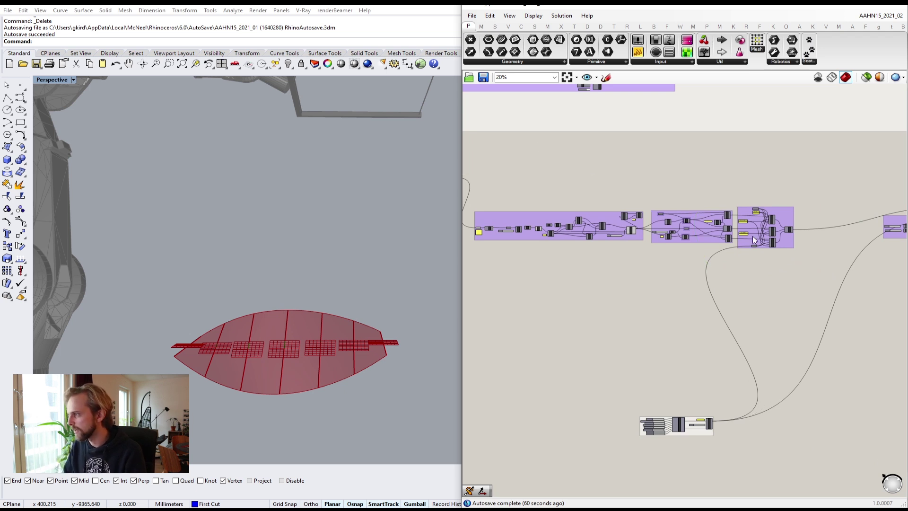
- Duplicate the second cut's three groups directly above it, in the place of the first cut
left_click_drag(782, 252, 475, 196)
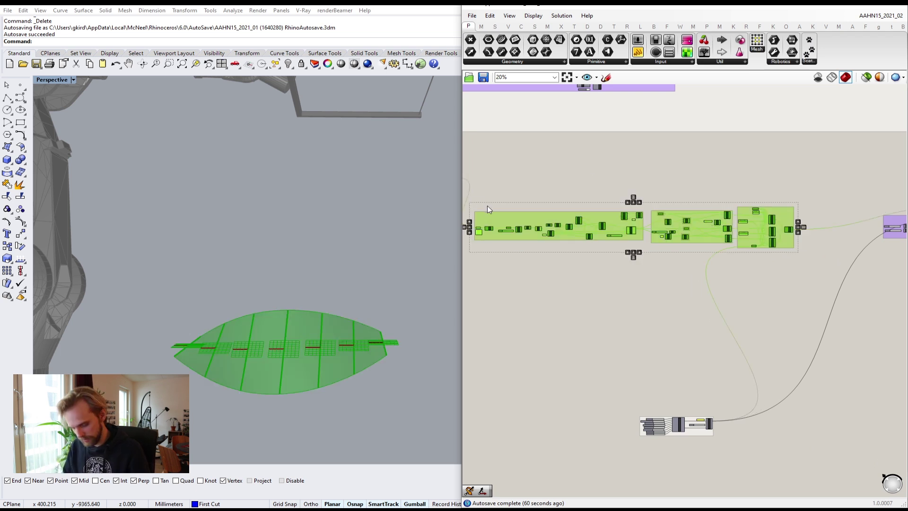
left_click_drag(511, 222, 515, 177, "alt")
left_click(503, 148)
- Connect the {0;0} output of the BANG! component to the Srf parameter of the upper copy
scroll(509, 191, "up", 5)
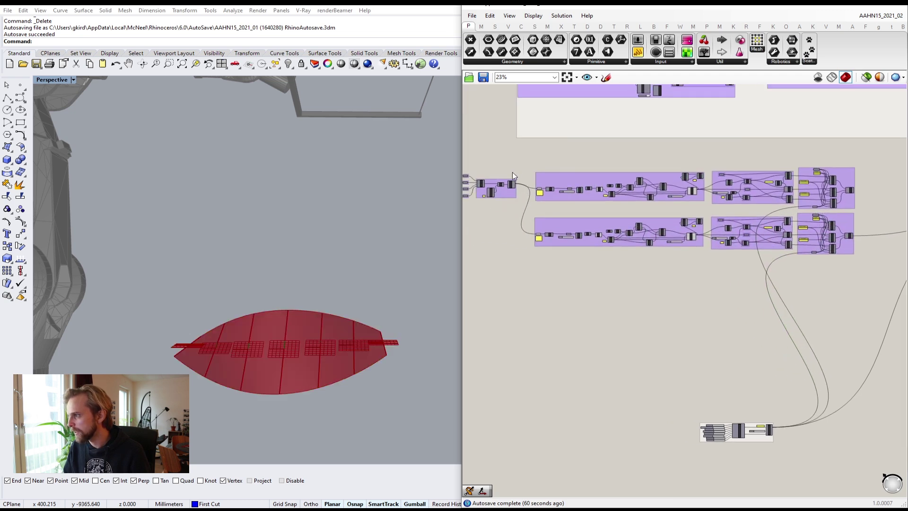
scroll(510, 191, "up", 3)
left_click_drag(531, 186, 641, 219)
left_click(659, 222)
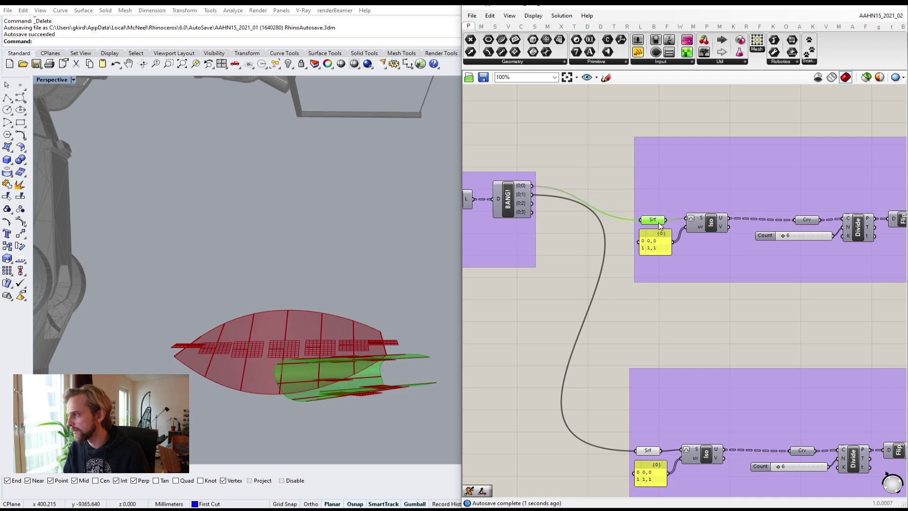
left_click(635, 309)
right_click_drag(659, 460, 598, 322)
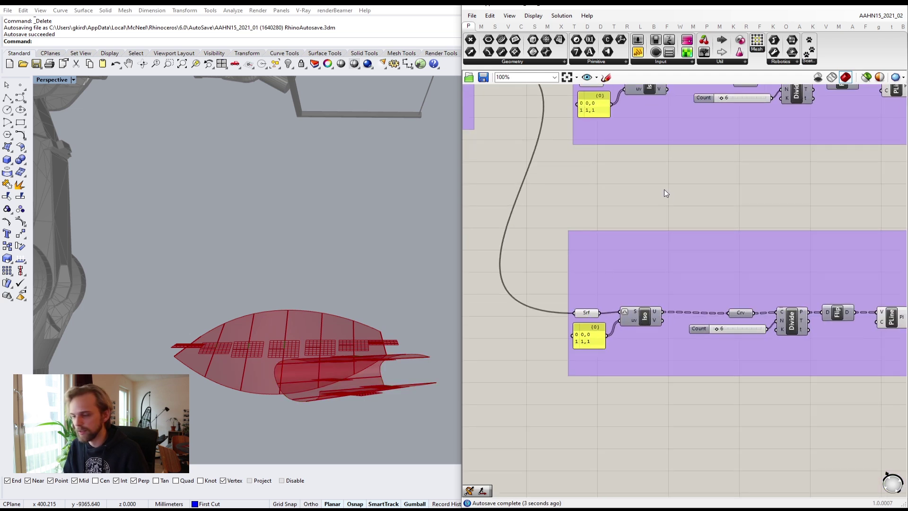
- Connect the final output of the upper cut's chain to the first input of the component that feeds the robot program
scroll(664, 190, "down", 8)
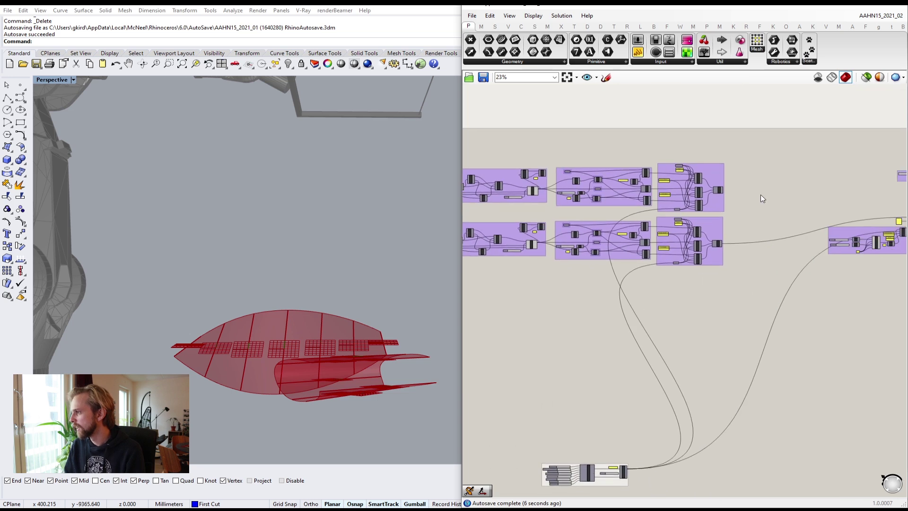
scroll(760, 194, "up", 2)
right_click_drag(799, 232, 648, 225)
scroll(567, 192, "up", 4)
right_click_drag(554, 179, 503, 182)
scroll(504, 182, "down", 2)
left_click_drag(503, 177, 866, 233)
scroll(867, 232, "up", 3)
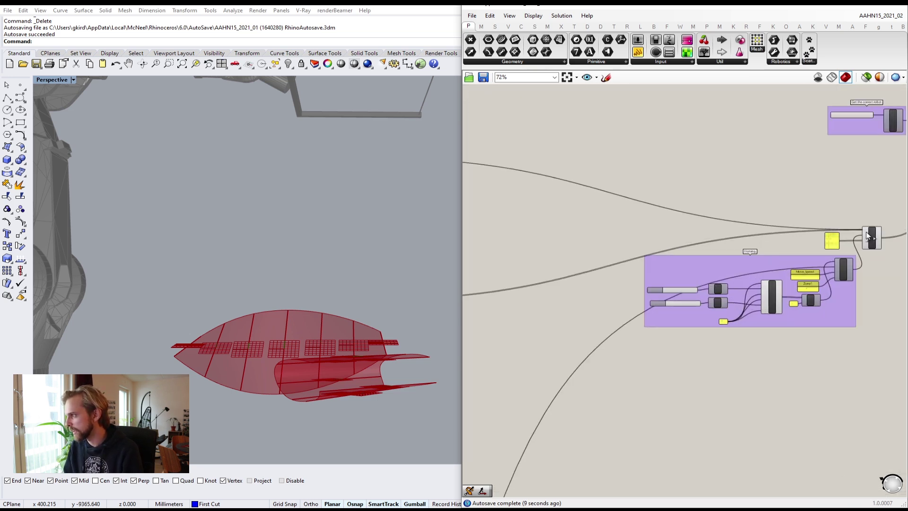
- Scrub the simulation's Time slider to 0.56617, inspect the robot and wire cutter from another angle, and set Time to 1.00000
scroll(804, 216, "down", 4)
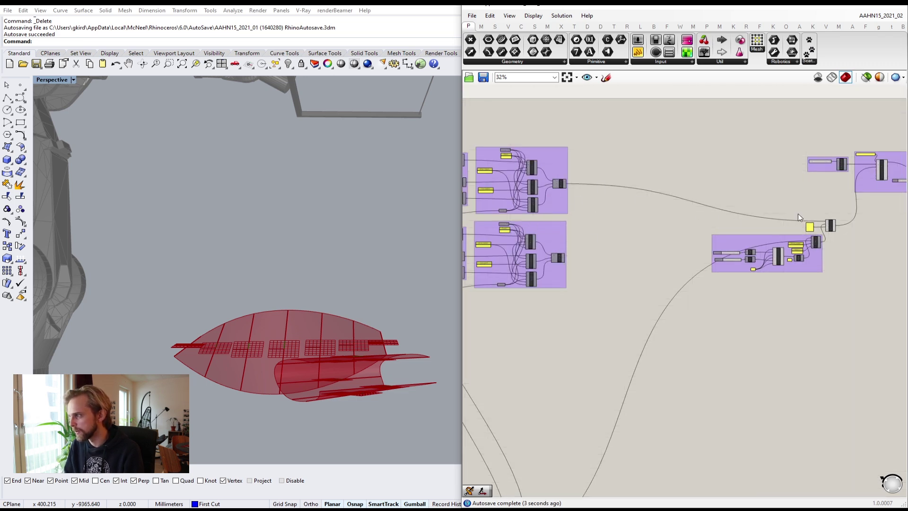
scroll(805, 194, "up", 6)
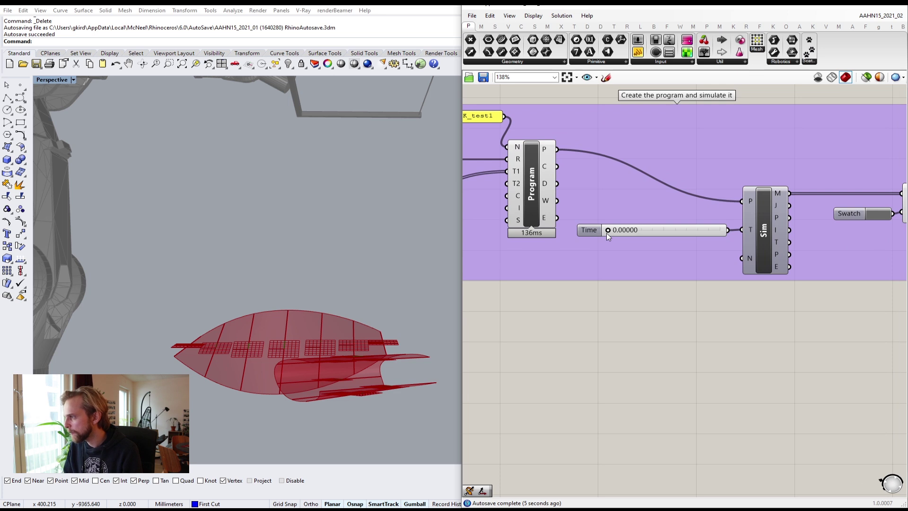
left_click_drag(608, 232, 671, 231)
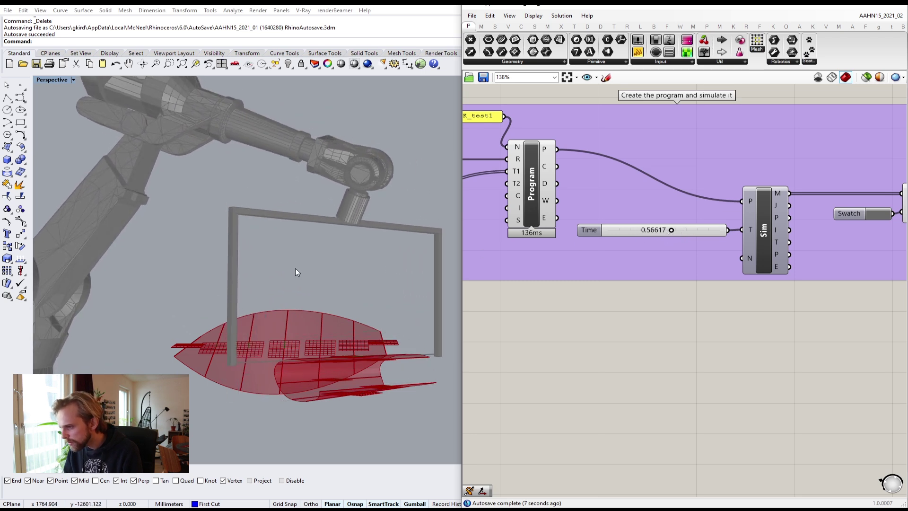
right_click_drag(296, 270, 439, 248)
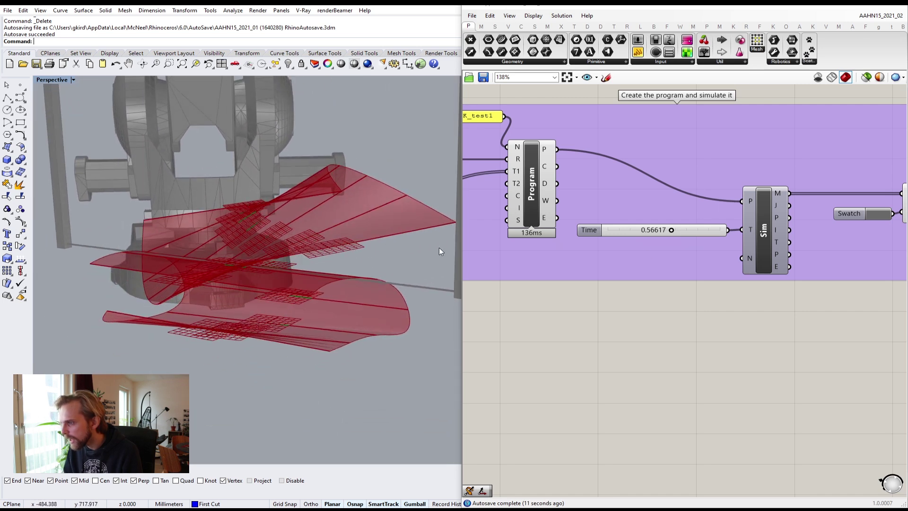
left_click_drag(671, 234, 745, 238)
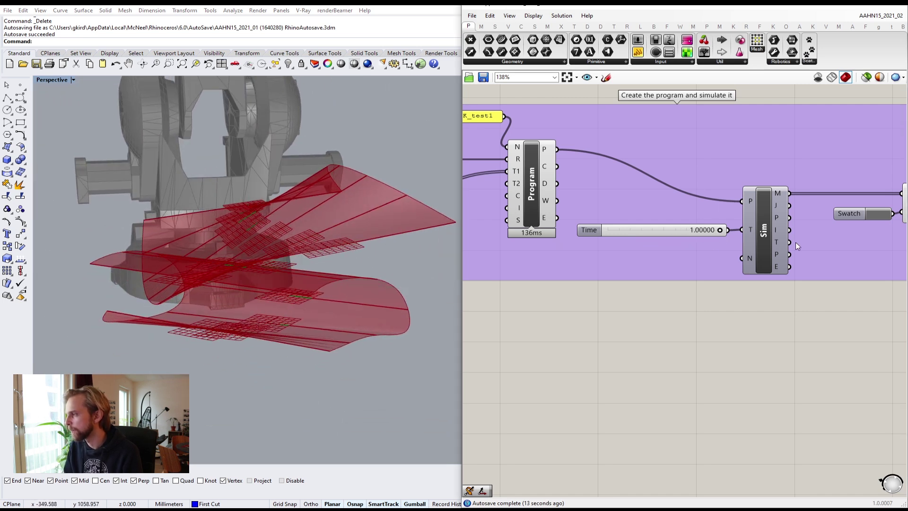
- Set the Count slider of the first cut's Divide component to 33
scroll(639, 231, "down", 13)
right_click_drag(478, 236, 708, 254)
scroll(559, 248, "up", 6)
scroll(651, 242, "up", 9)
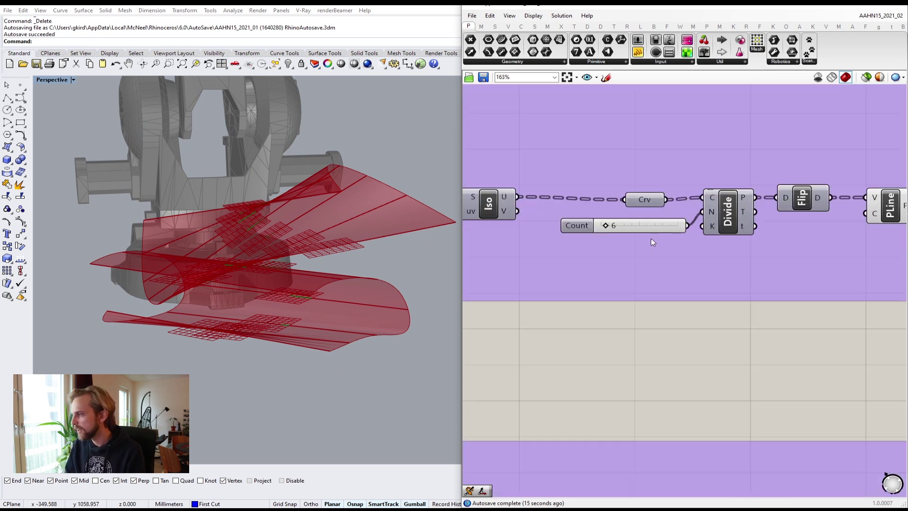
scroll(629, 232, "up", 4)
left_click_drag(589, 223, 635, 227)
double_click(598, 224)
type("33")
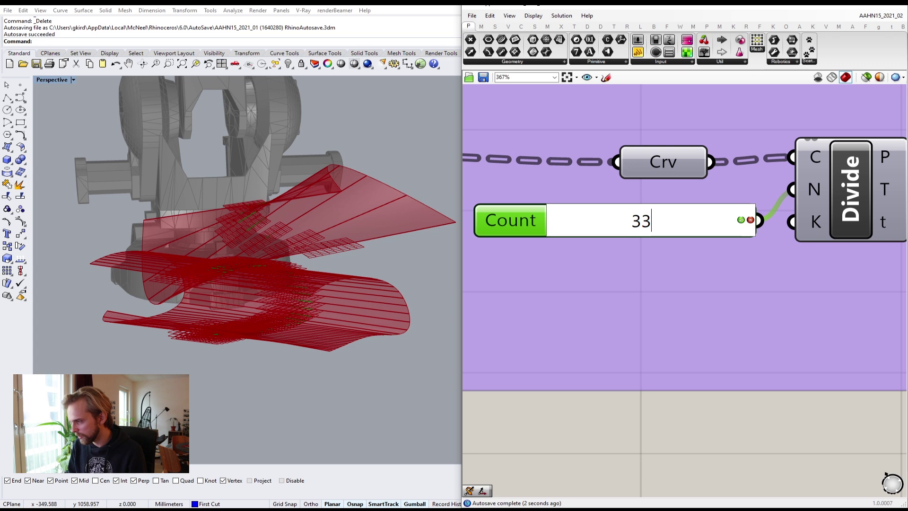
key("Return")
- Set the Count slider of the second cut's Divide component to 15
scroll(388, 277, "down", 7)
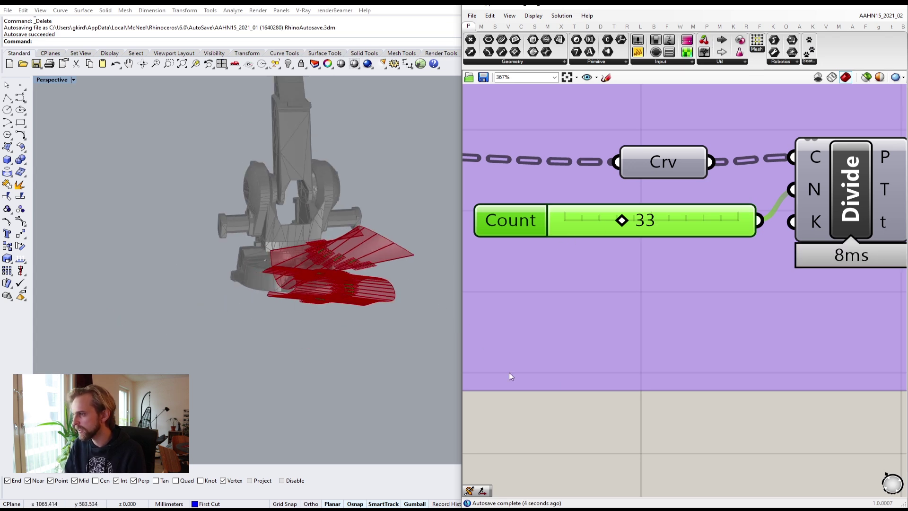
right_click_drag(331, 241, 400, 278)
scroll(400, 279, "up", 4)
scroll(700, 332, "down", 4)
right_click_drag(661, 403, 617, 199)
scroll(616, 198, "down", 3)
scroll(612, 330, "up", 7)
double_click(680, 339)
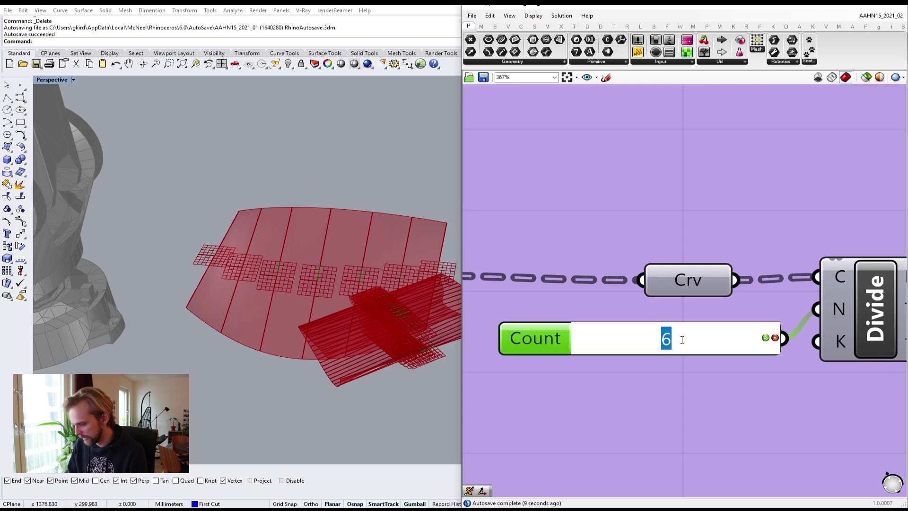
type("15")
key("Return")
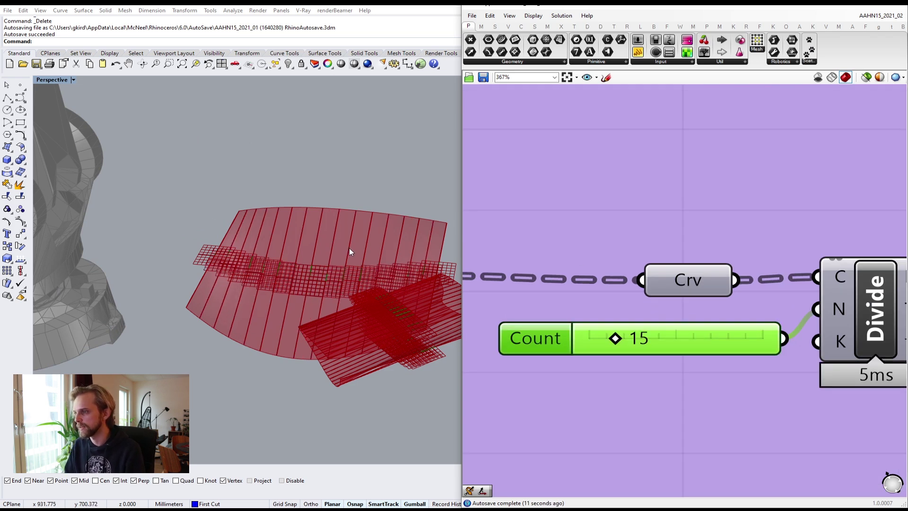
- Duplicate the second cut's three groups into two further rows below it, making four cut chains
scroll(612, 251, "down", 10)
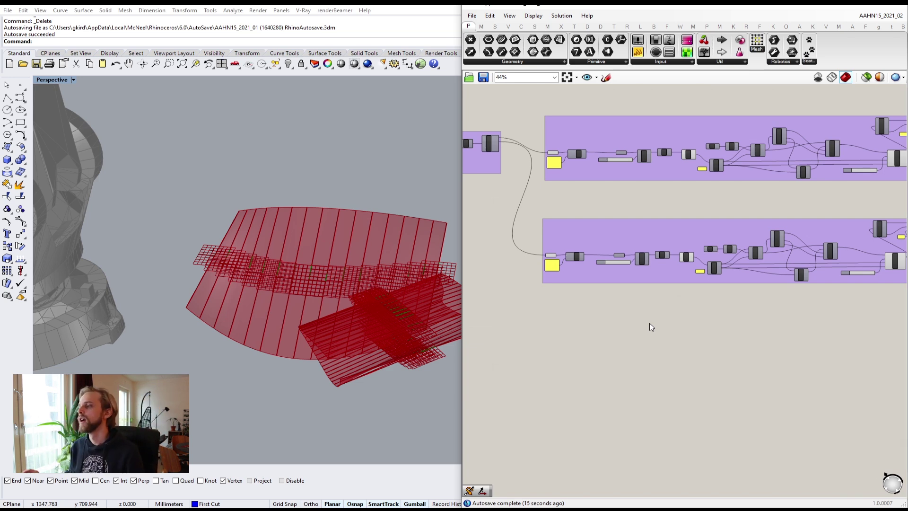
scroll(643, 317, "down", 5)
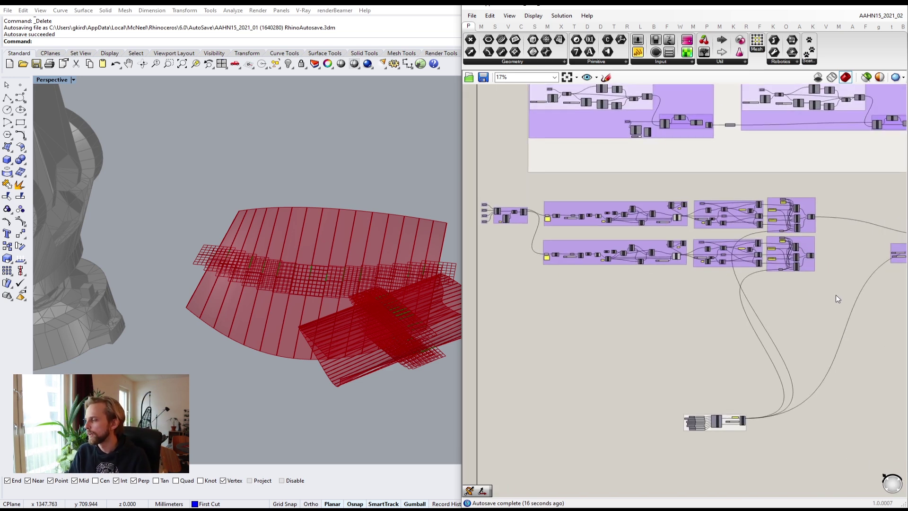
left_click_drag(835, 294, 518, 237)
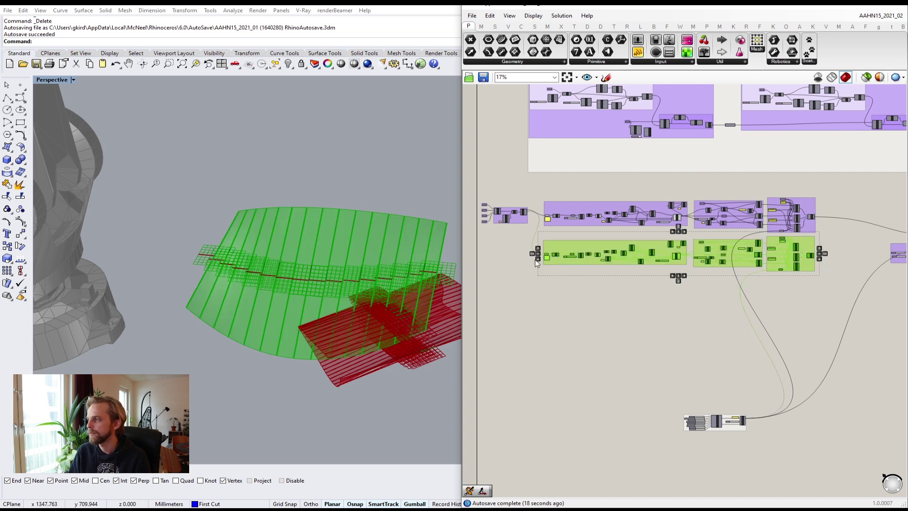
left_click(818, 297)
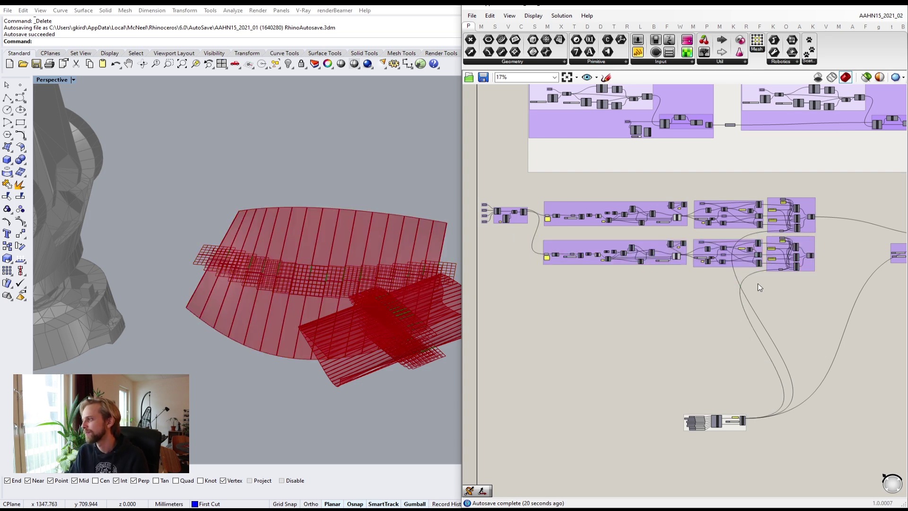
left_click_drag(834, 288, 513, 234)
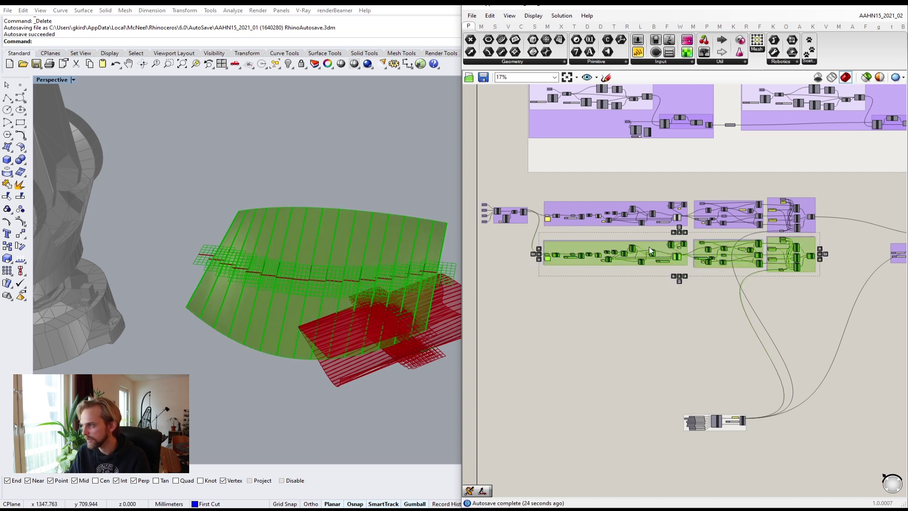
left_click_drag(651, 250, 651, 325, "alt")
left_click(856, 371)
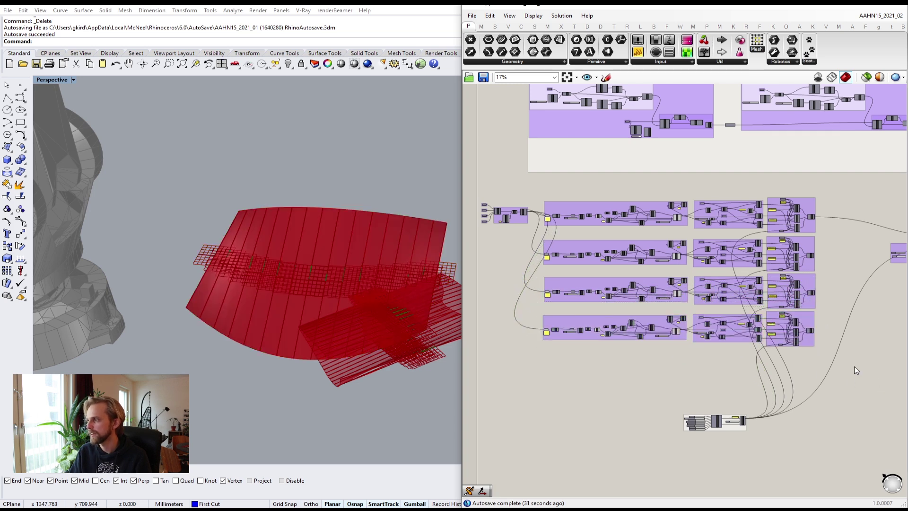
- Move the four input curve parameters and the loft-separation group down, centring them vertically beside the four cut chains
scroll(538, 205, "up", 3)
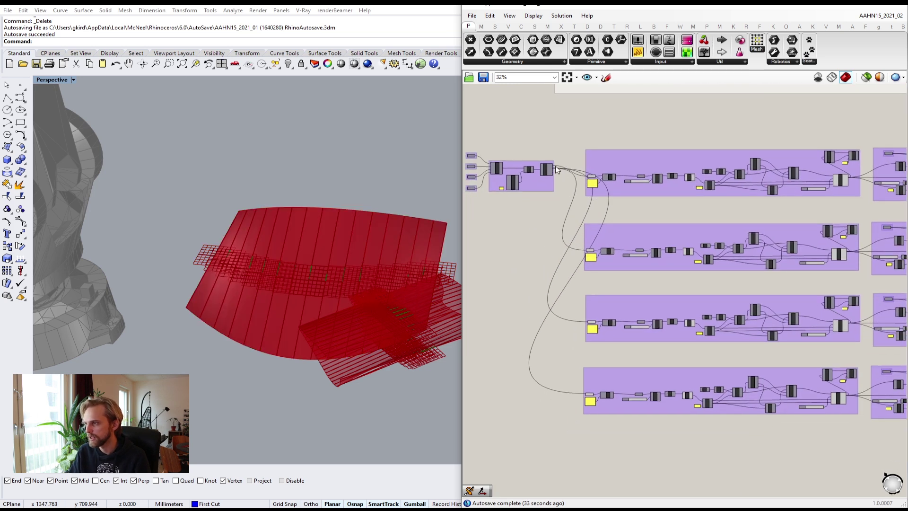
scroll(555, 166, "up", 2)
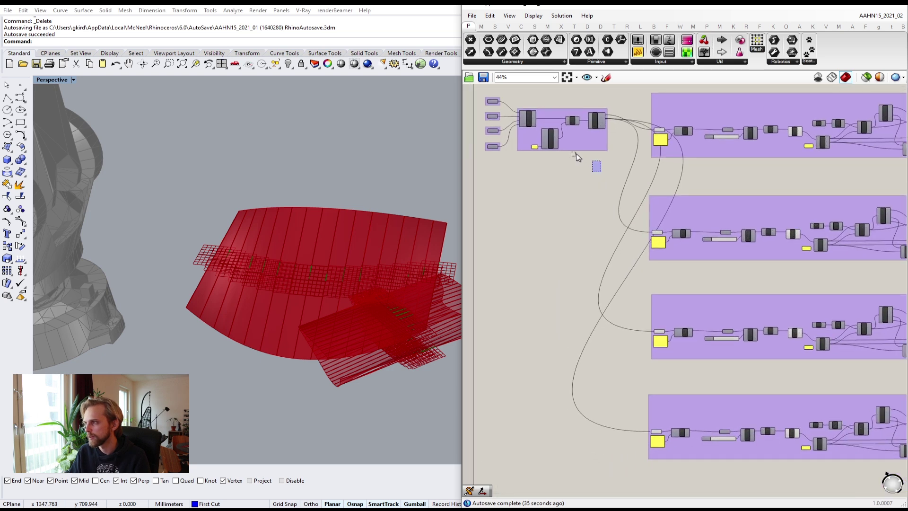
left_click_drag(576, 154, 458, 103)
left_click(609, 187)
left_click_drag(609, 188, 470, 96)
left_click_drag(585, 145, 583, 308)
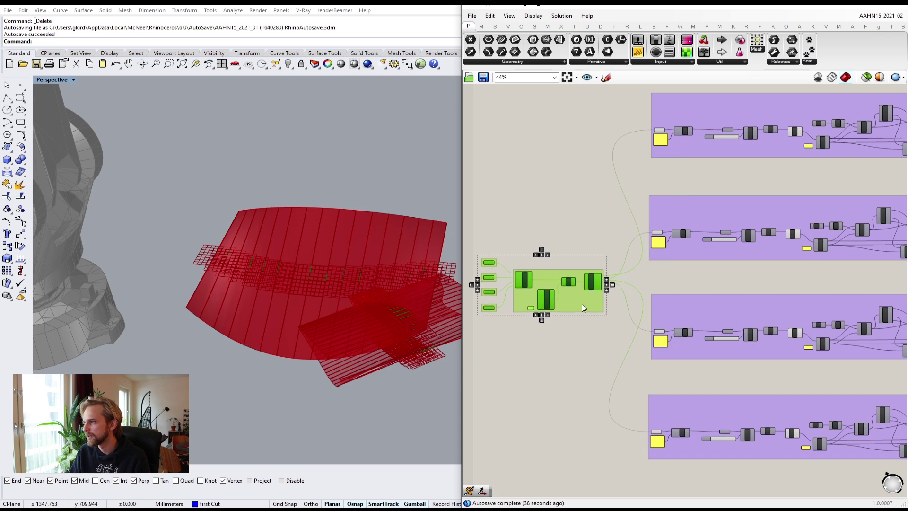
left_click(602, 237)
scroll(566, 227, "up", 4)
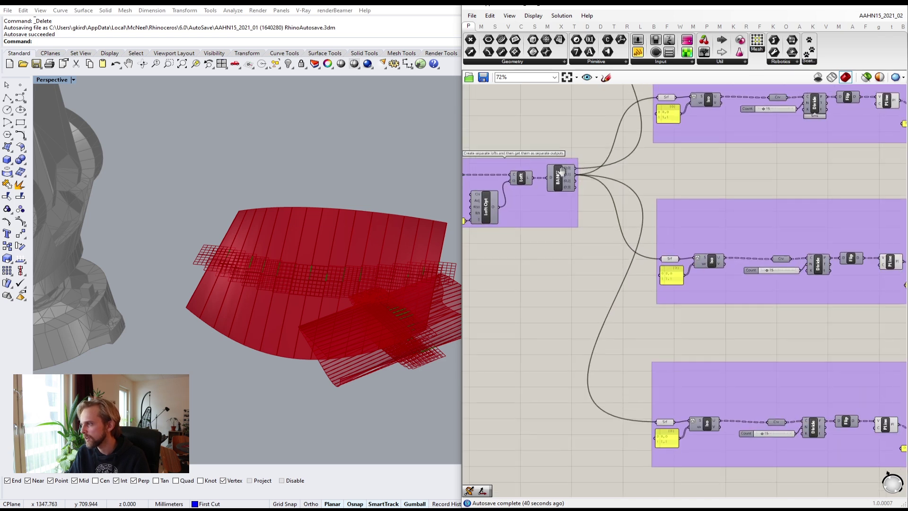
- Wire the exploded loft's {0;2} and {0;3} outputs to the surface parameters of the third and fourth cut chains
scroll(544, 148, "up", 1)
left_click_drag(537, 149, 649, 241)
left_click_drag(537, 155, 635, 428)
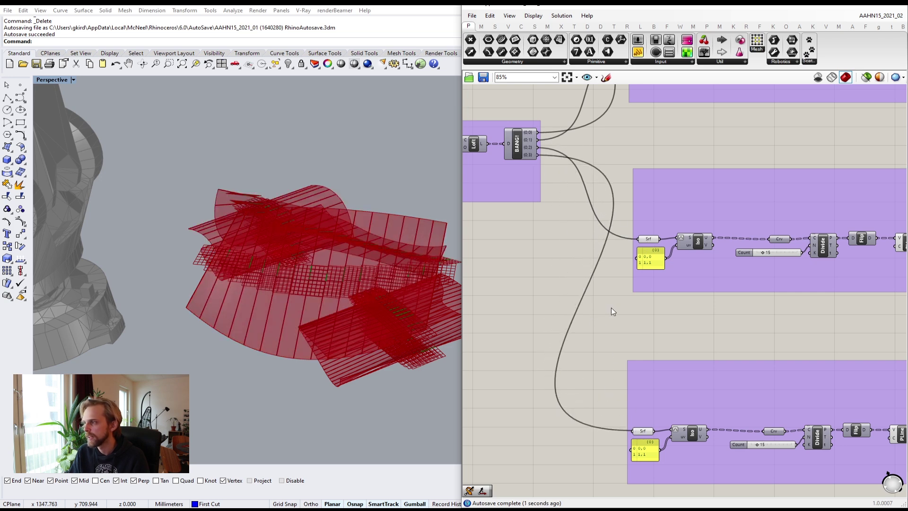
- Feed the third cut chain's merged targets into the Insert component's list input, replacing the existing connection
scroll(612, 308, "down", 5)
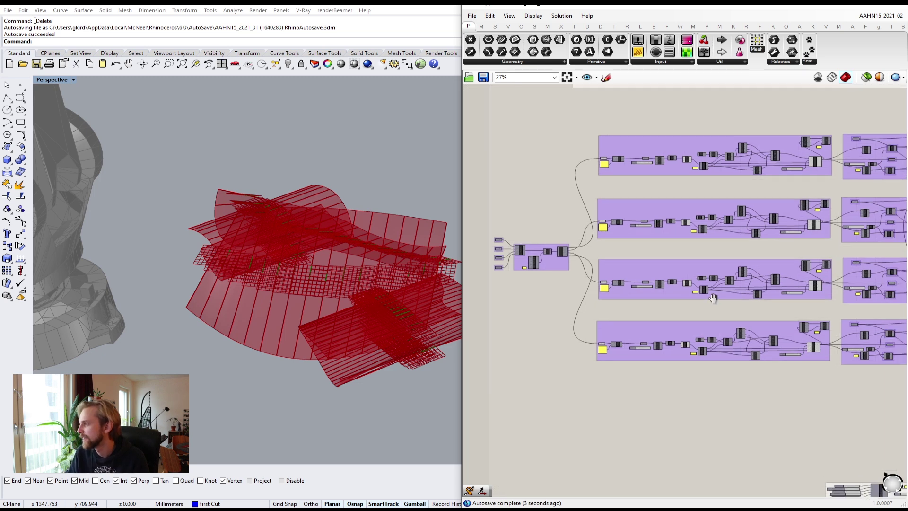
scroll(701, 274, "down", 1)
right_click_drag(729, 269, 632, 300)
scroll(632, 300, "up", 3)
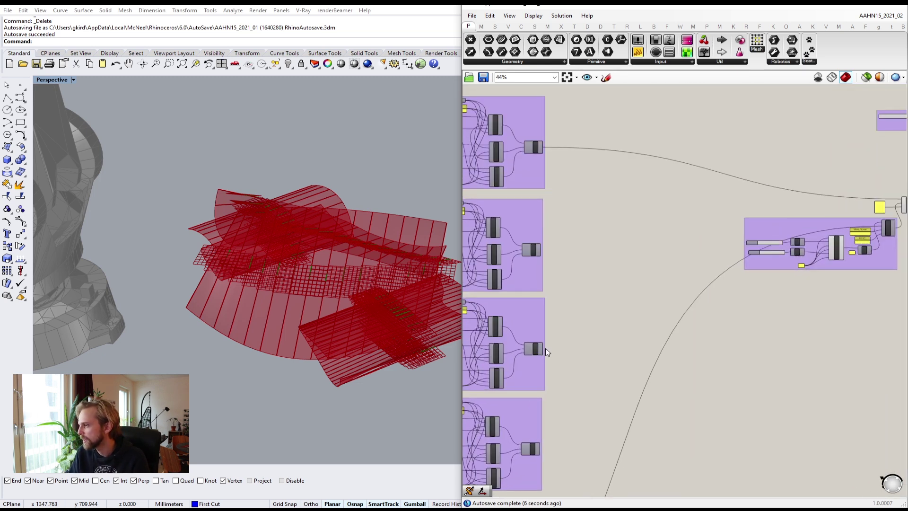
left_click_drag(544, 350, 871, 203)
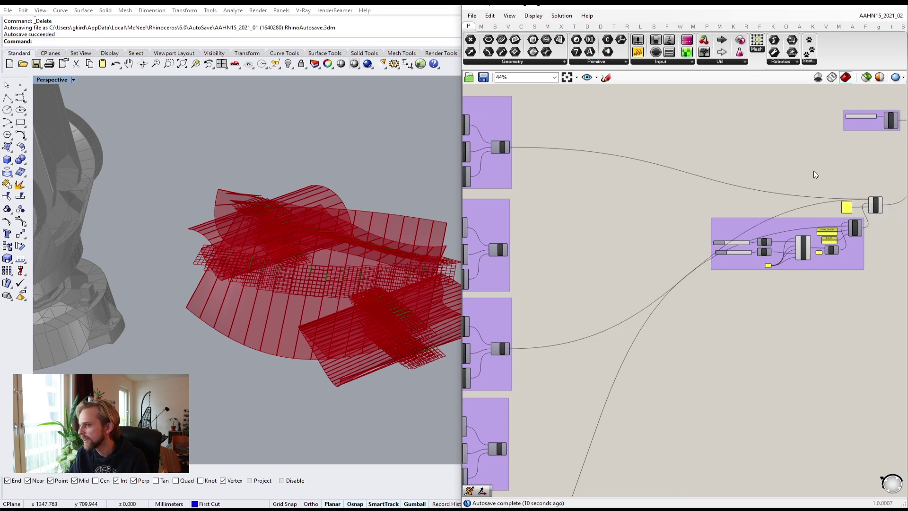
- Set the simulation Time slider to 0.36374 and inspect the robot's hot wire against the third cut's surface and planes
scroll(814, 169, "down", 3)
right_click_drag(828, 195, 529, 277)
scroll(609, 234, "up", 4)
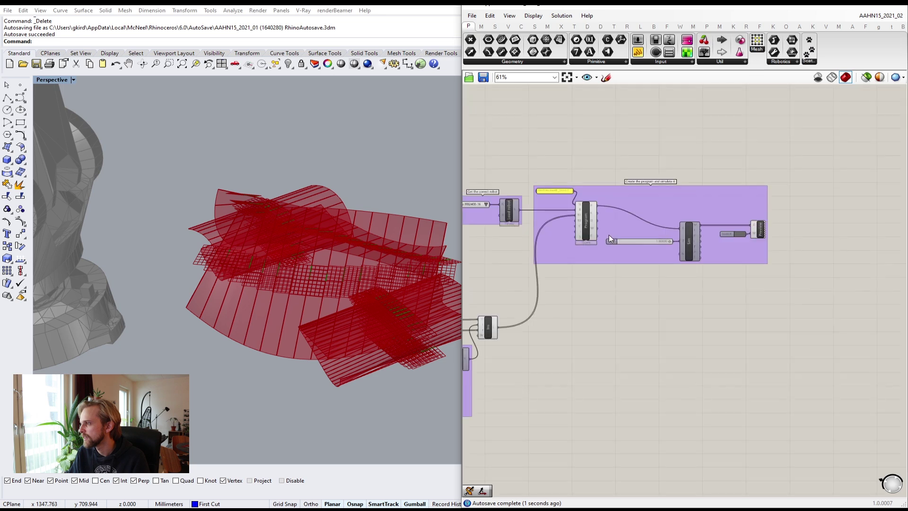
scroll(608, 234, "up", 3)
left_click_drag(703, 242, 648, 254)
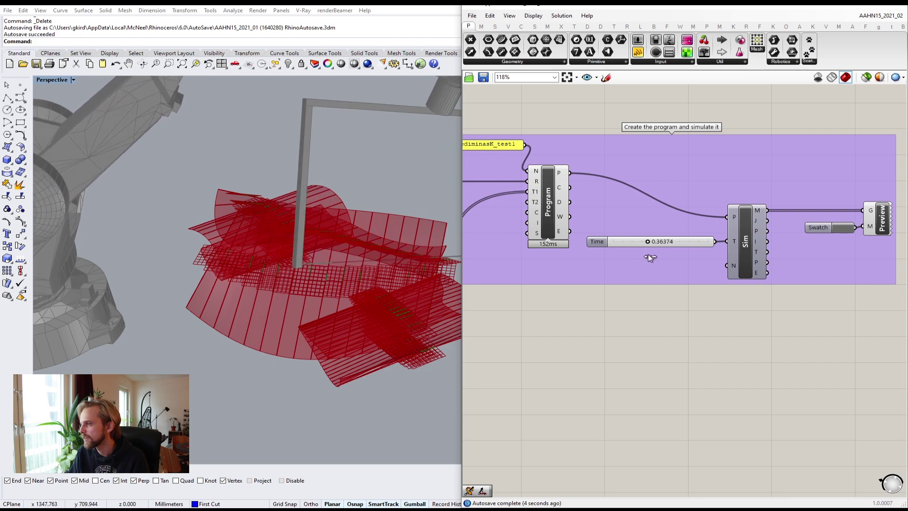
right_click_drag(341, 241, 211, 304)
scroll(347, 315, "up", 4)
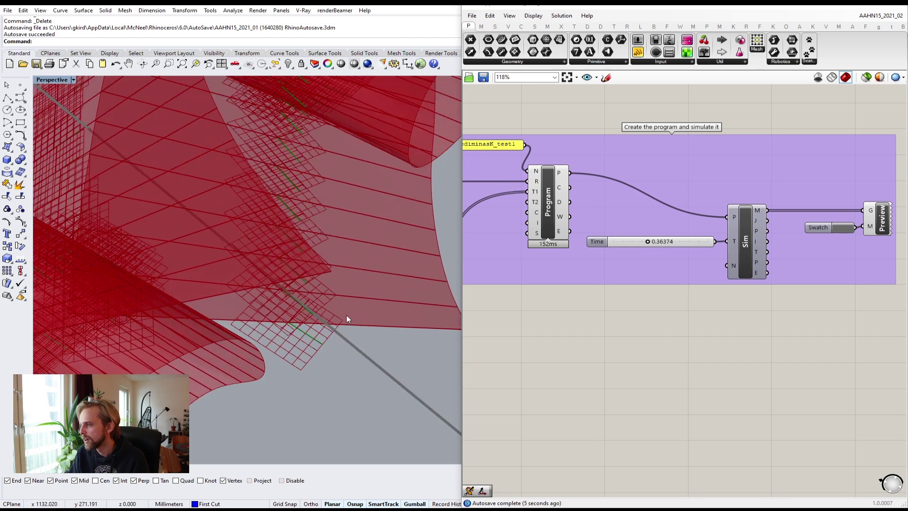
mouse_move(346, 316)
right_mouse_down()
mouse_move(341, 337)
mouse_move(282, 340)
mouse_move(298, 315)
mouse_move(416, 267)
mouse_move(341, 270)
mouse_move(197, 307)
mouse_move(330, 286)
mouse_move(338, 307)
right_mouse_up()
scroll(281, 340, "up", 4)
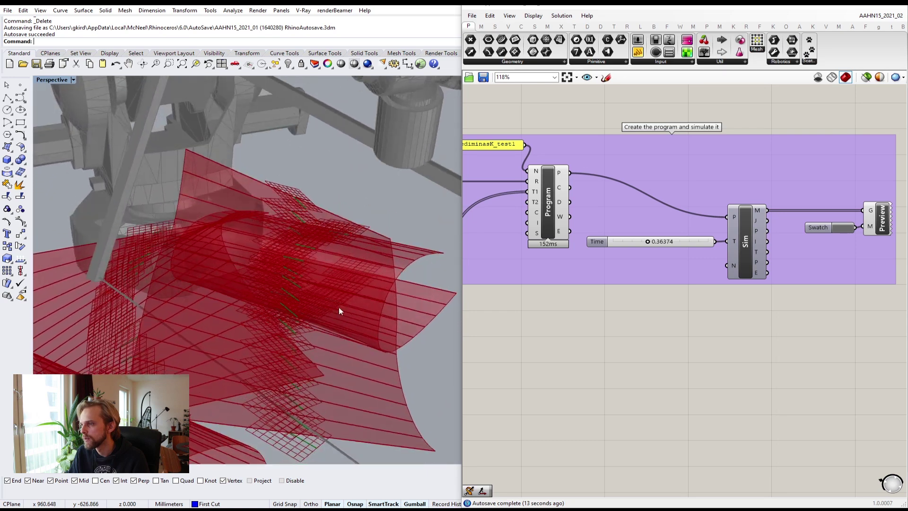
- Hide the preview of all components in the first and second cut chains
scroll(665, 302, "down", 10)
right_click_drag(615, 308, 739, 284)
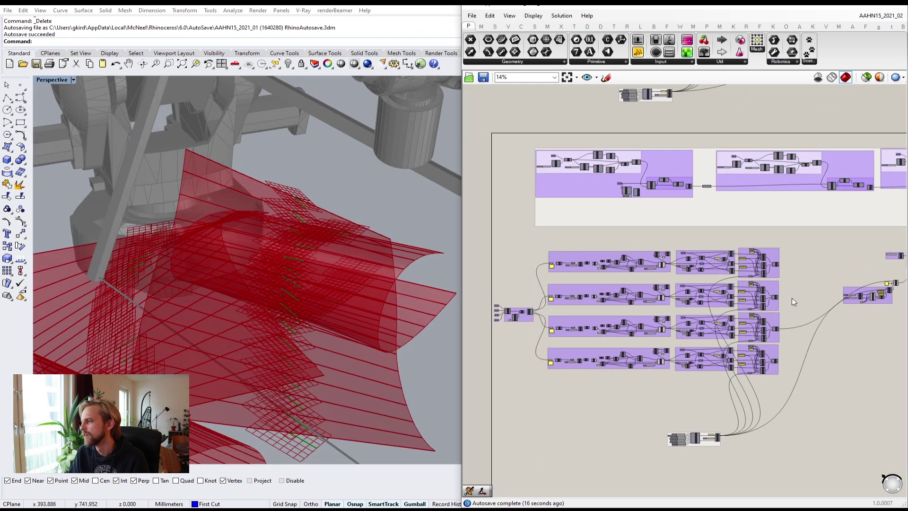
left_click_drag(794, 316, 541, 247)
middle_click(541, 247)
left_click(571, 219)
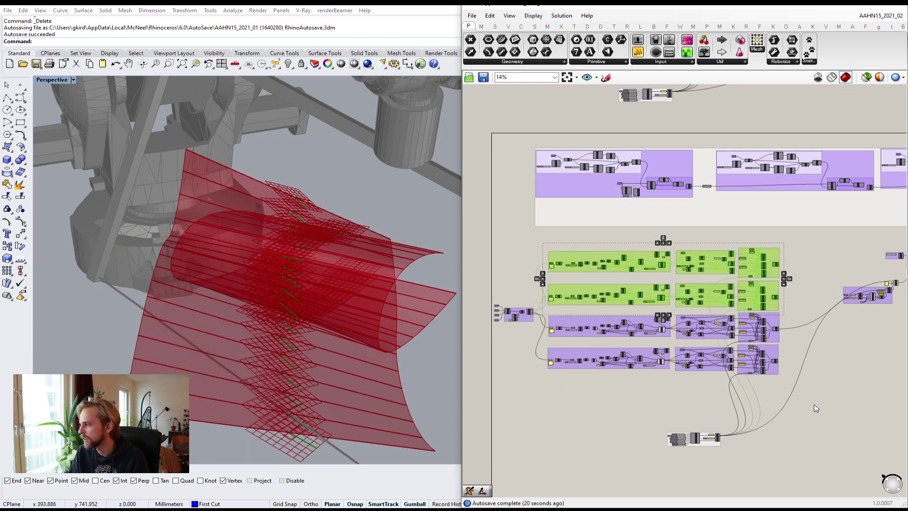
left_click_drag(814, 403, 775, 411)
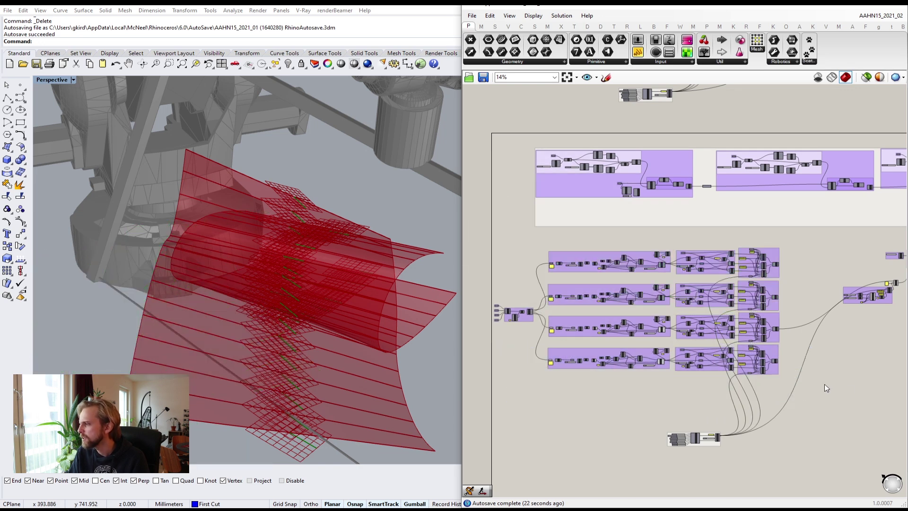
- Replace the Insert component's list input with the fourth cut chain's merged targets
right_click_drag(815, 330, 603, 339)
scroll(595, 353, "up", 2)
right_click_drag(545, 383, 489, 405)
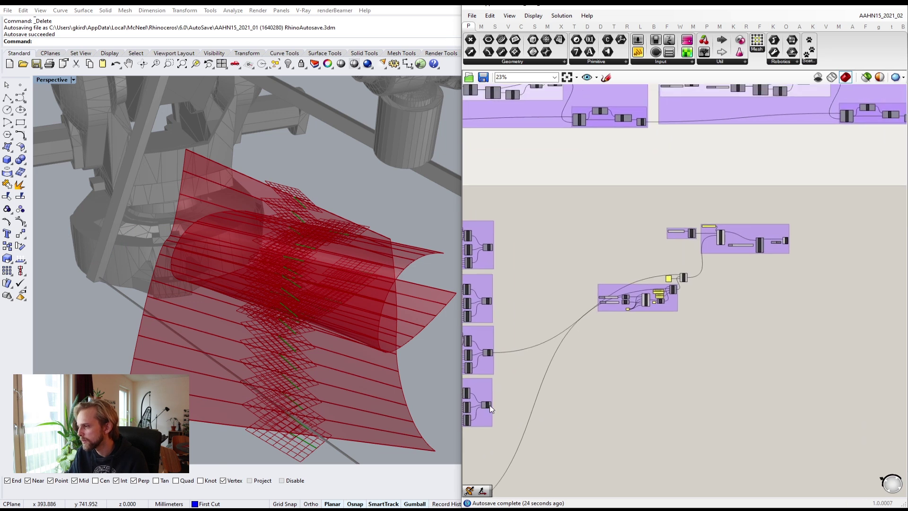
left_click_drag(490, 405, 681, 279)
- Scrub the simulation Time slider forward and inspect the robot's wire motion along the fourth cut from several angles
scroll(678, 277, "up", 3)
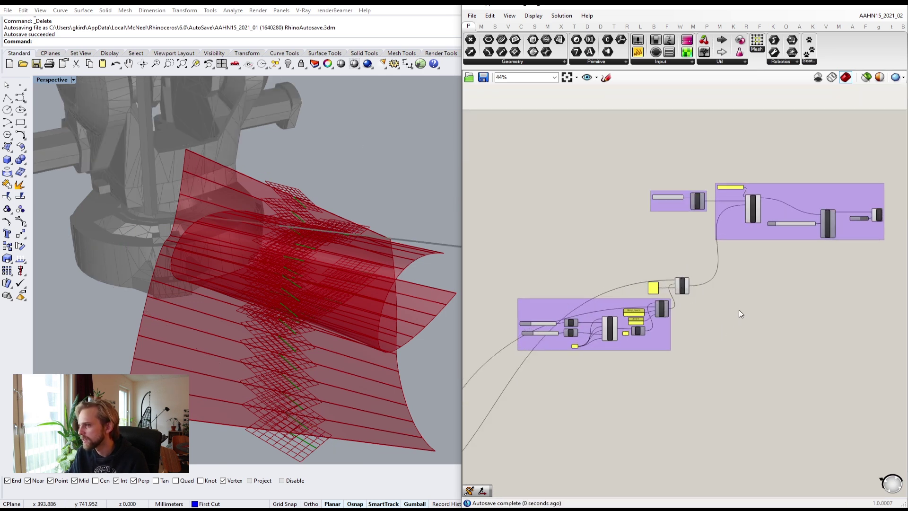
scroll(375, 239, "down", 5)
scroll(795, 274, "up", 6)
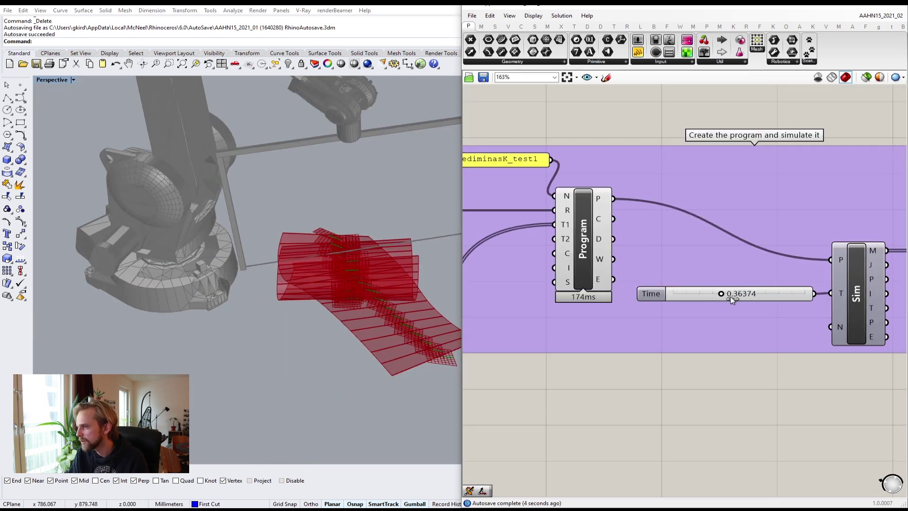
left_click_drag(730, 296, 741, 297)
right_click_drag(393, 246, 388, 291)
scroll(256, 263, "up", 6)
scroll(251, 288, "down", 4)
left_click_drag(742, 295, 792, 301)
- Reconnect the third cut chain's merged targets to the Insert component's list input in place of the fourth cut's
scroll(792, 303, "down", 10)
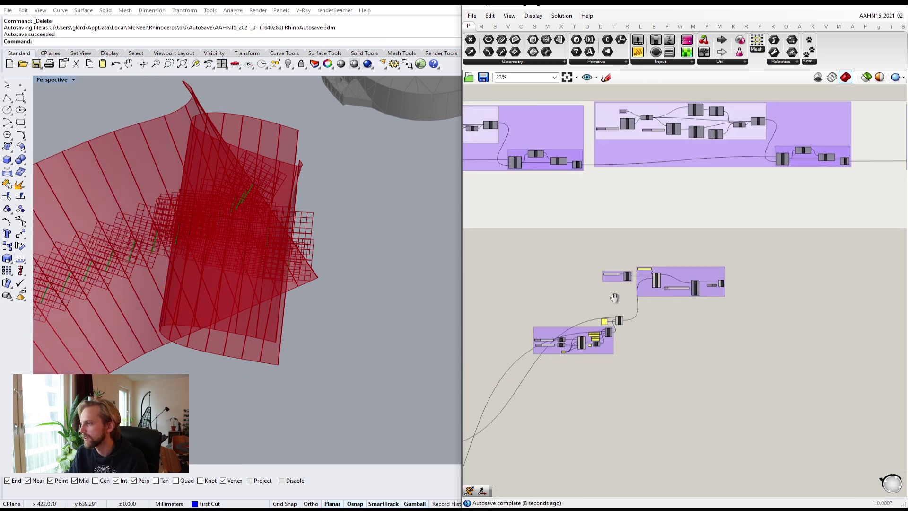
scroll(646, 295, "up", 4)
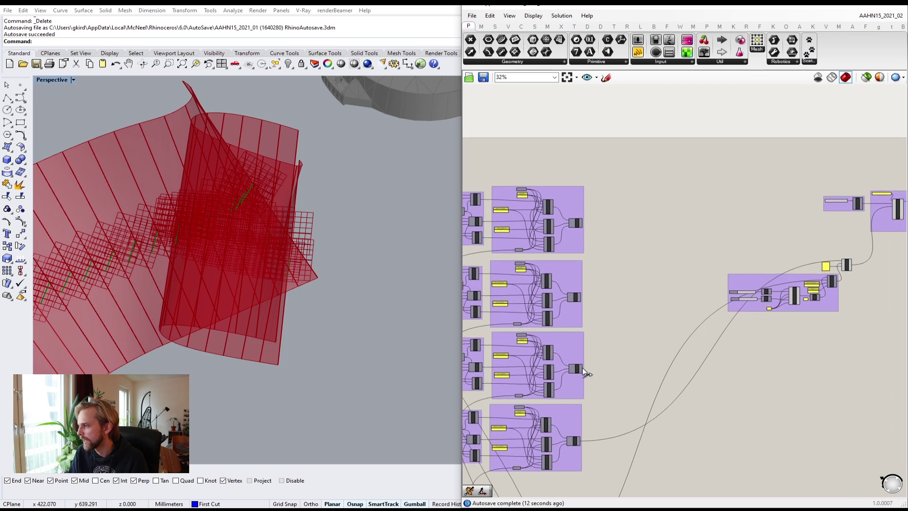
left_click_drag(582, 368, 844, 252)
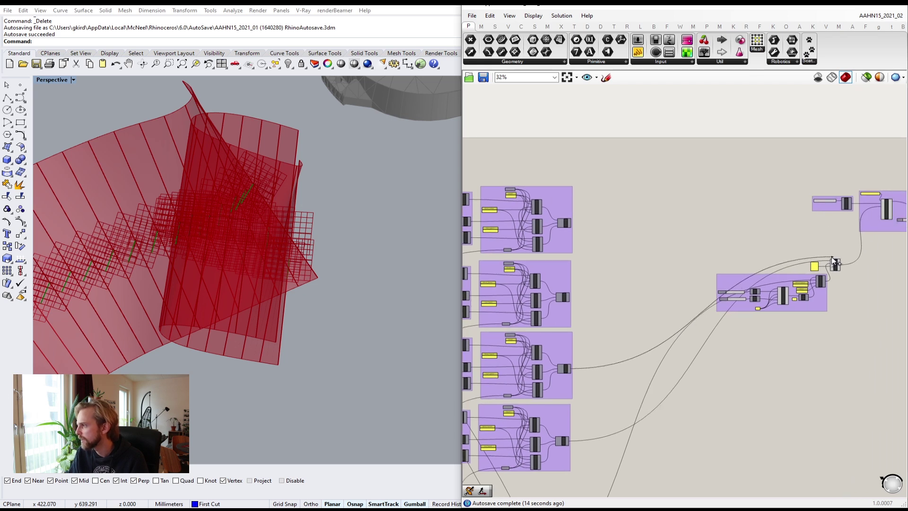
- Examine the third cut chain's plane, resting-move and target groups against the neighbouring chains to trace how its planes are oriented
right_click_drag(611, 328, 824, 247)
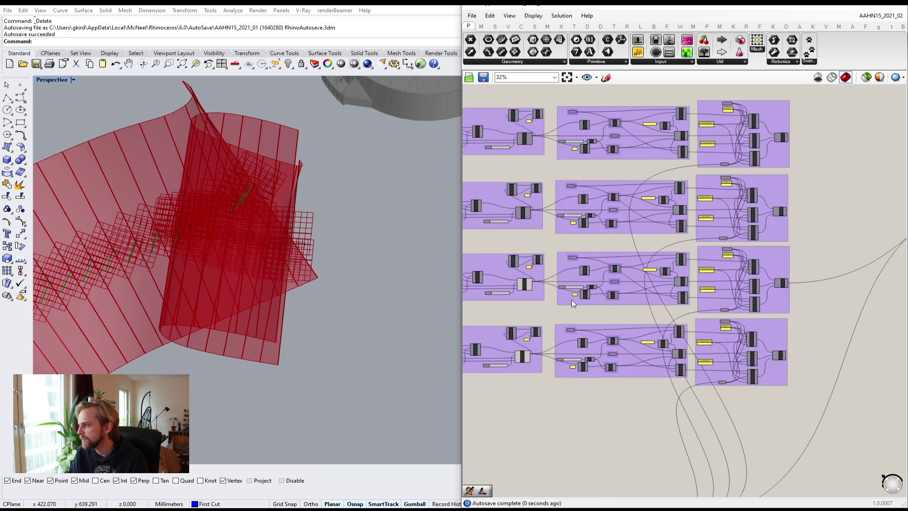
right_click_drag(475, 293, 581, 286)
scroll(608, 289, "up", 5)
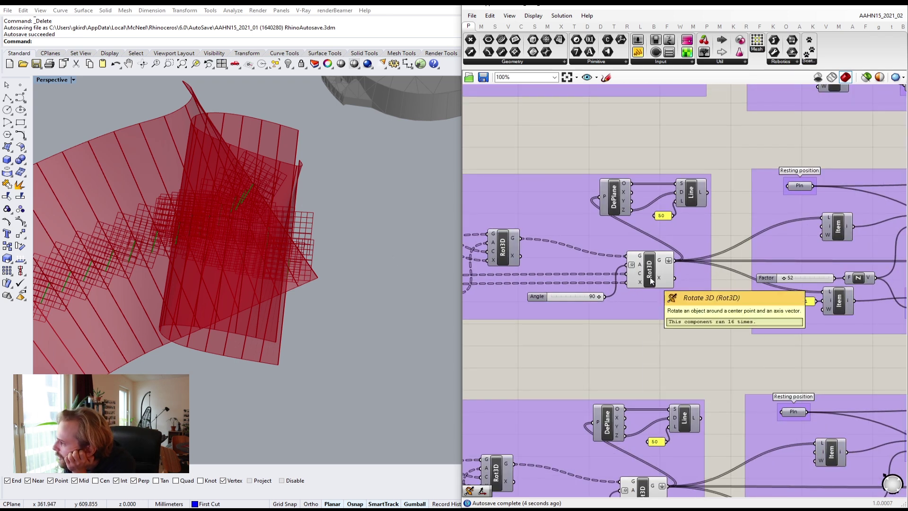
scroll(716, 342, "down", 2)
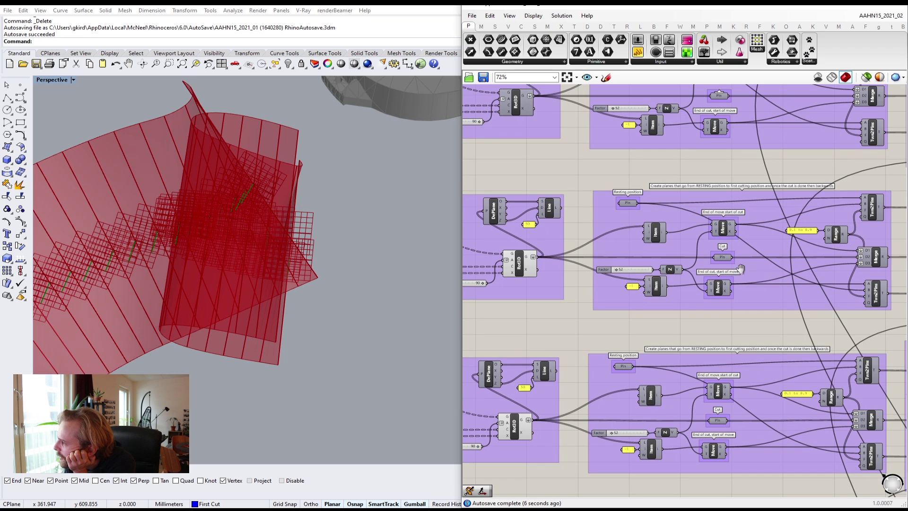
right_click_drag(740, 268, 678, 287)
scroll(648, 234, "up", 3)
scroll(650, 236, "down", 3)
right_click_drag(731, 334, 640, 323)
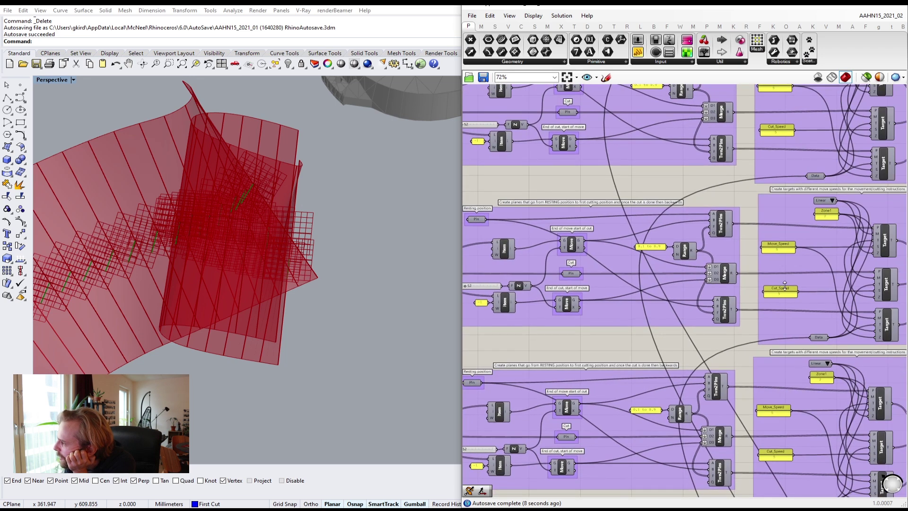
scroll(785, 285, "down", 3)
scroll(527, 282, "up", 4)
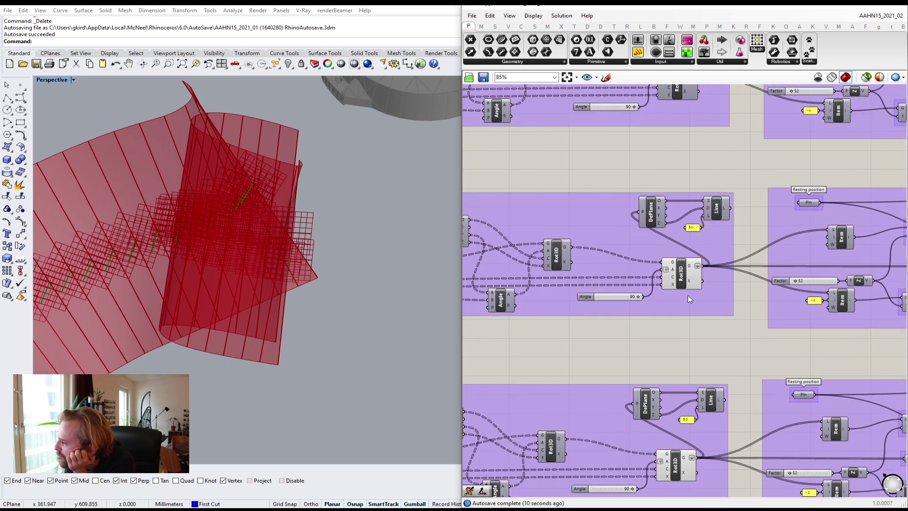
right_click_drag(575, 282, 718, 287)
right_click_drag(535, 263, 716, 274)
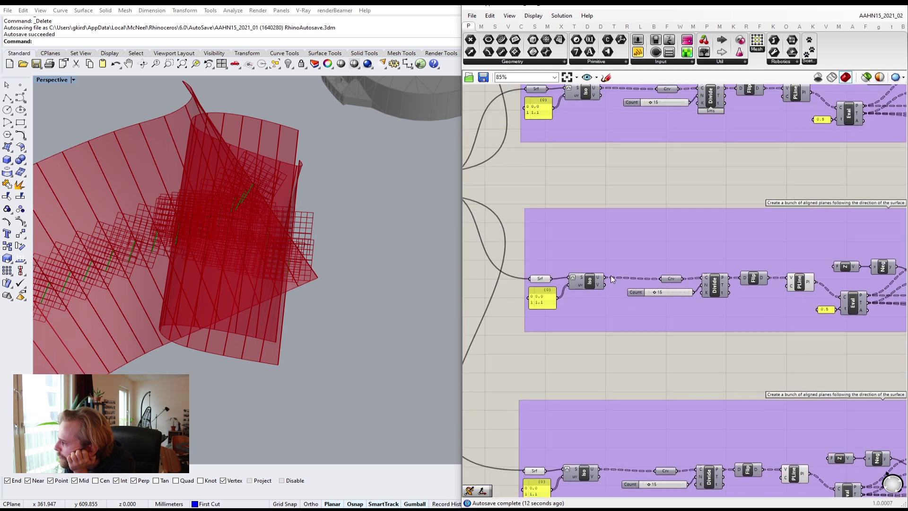
right_click_drag(780, 333, 657, 308)
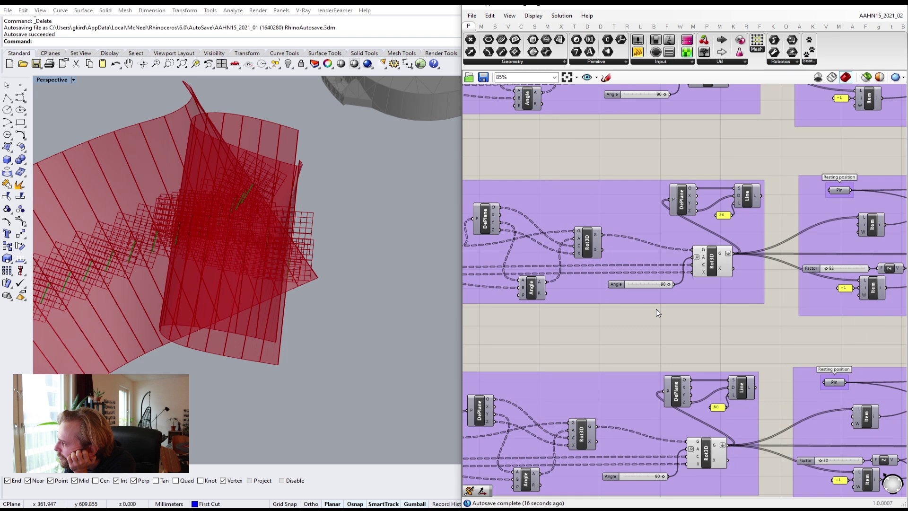
scroll(657, 308, "down", 4)
scroll(577, 301, "up", 2)
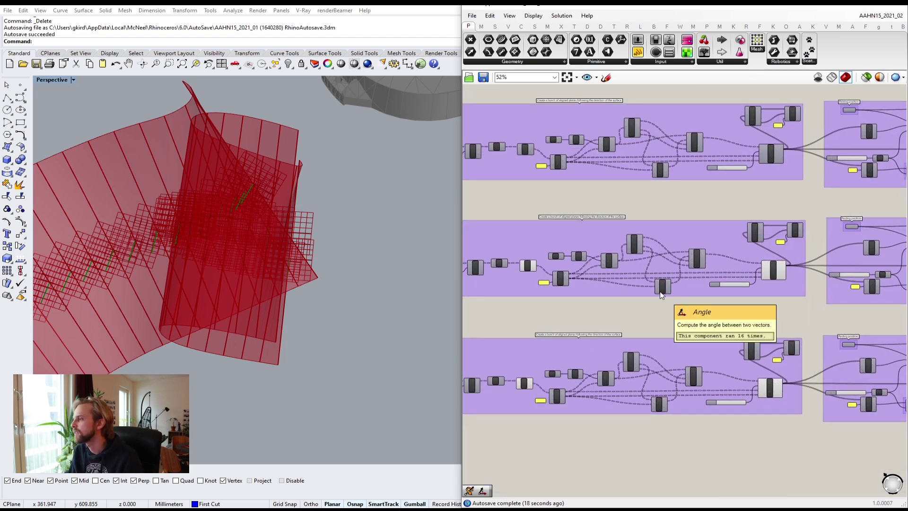
scroll(771, 285, "up", 2)
scroll(711, 285, "down", 2)
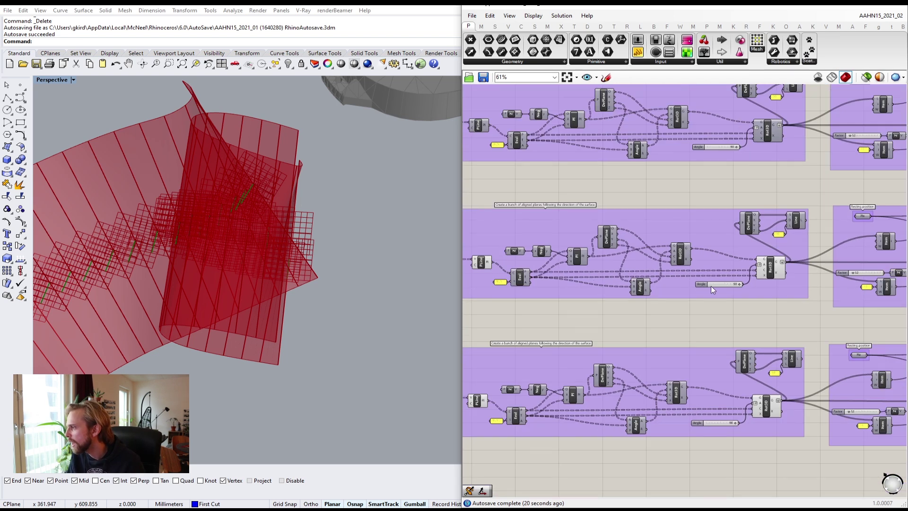
scroll(711, 286, "up", 1)
scroll(735, 270, "down", 4)
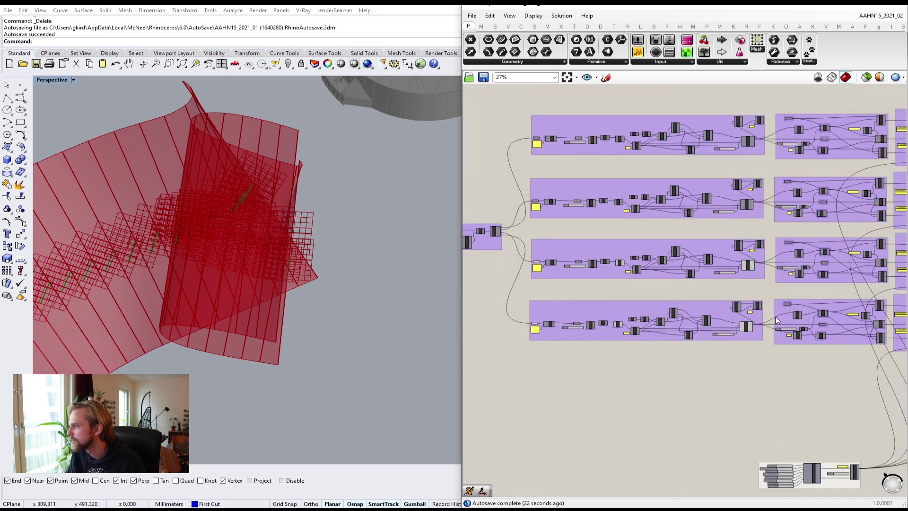
- Hide the preview of the fourth cut chain's components, leaving only its surface parameter shown
right_click_drag(776, 317, 681, 280)
left_click_drag(880, 341, 492, 273)
middle_click(495, 272)
left_click(526, 245)
left_click(553, 258)
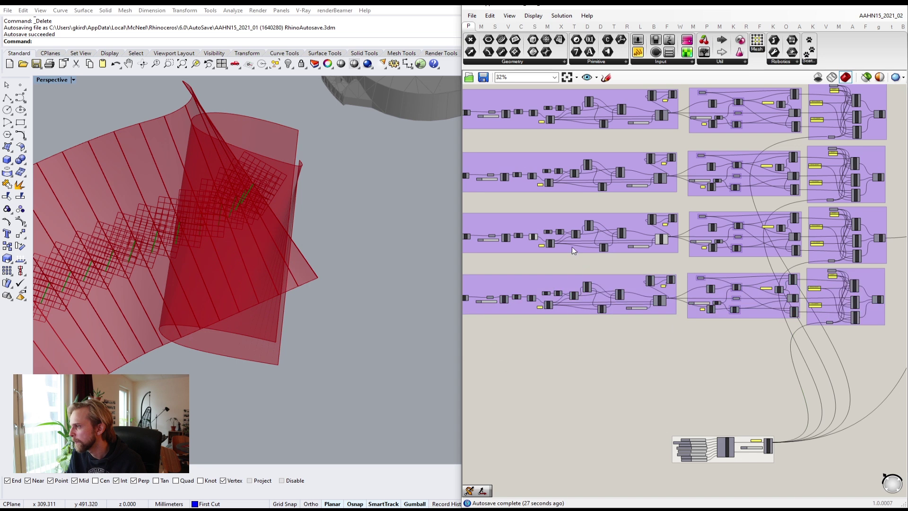
- Hide the preview of the fourth cut's surface parameter as well
scroll(573, 246, "up", 3)
right_click_drag(315, 209, 282, 212)
scroll(554, 190, "down", 3)
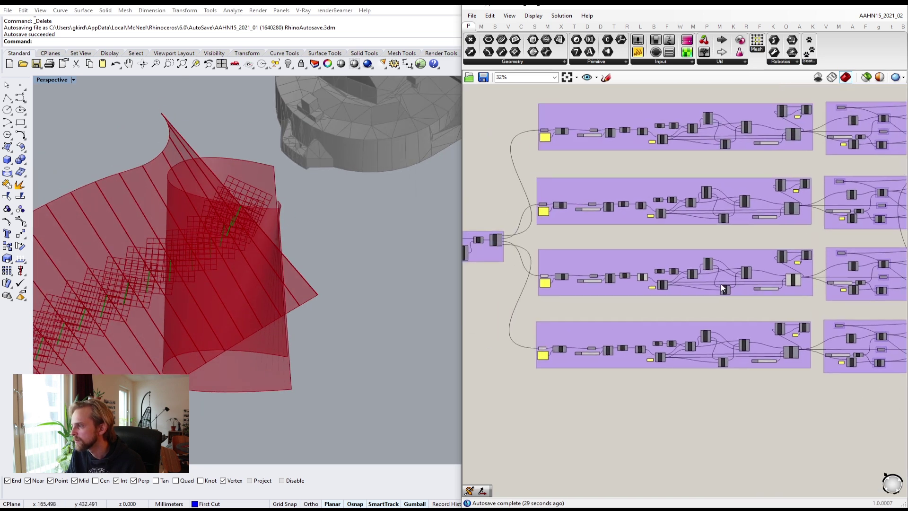
left_click(550, 359)
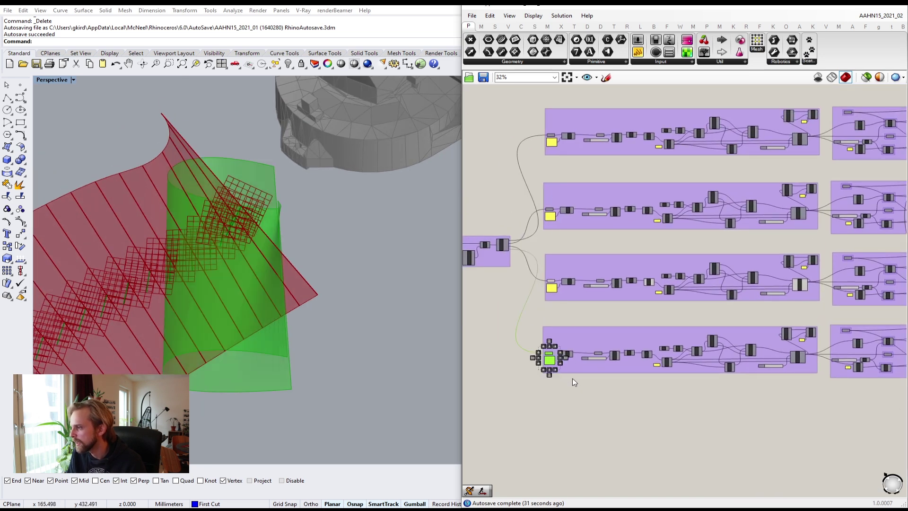
middle_click(574, 366)
left_click(609, 349)
- Briefly preview the third cut's curve parameter before the Divide component to check its edge curves, and hide it again
right_click_drag(214, 276, 393, 207)
right_click_drag(390, 247, 421, 209)
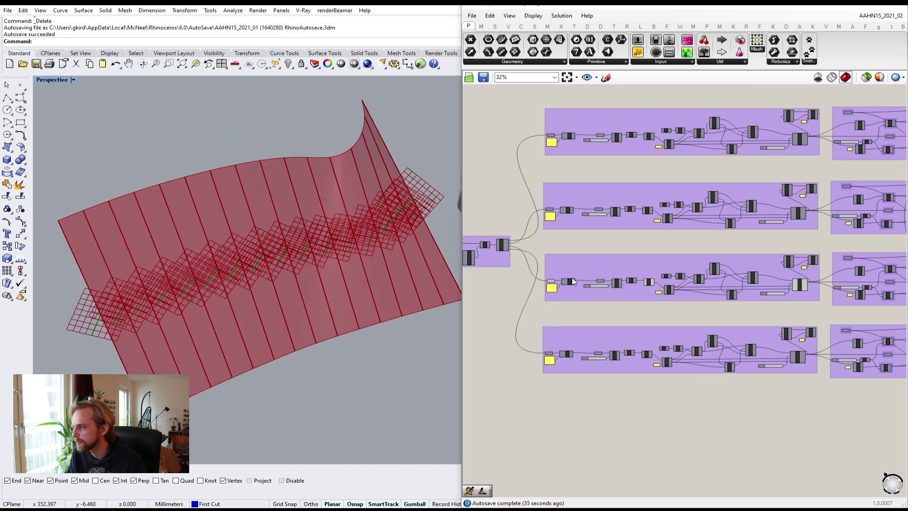
scroll(572, 282, "up", 7)
left_click(696, 278)
middle_click(695, 277)
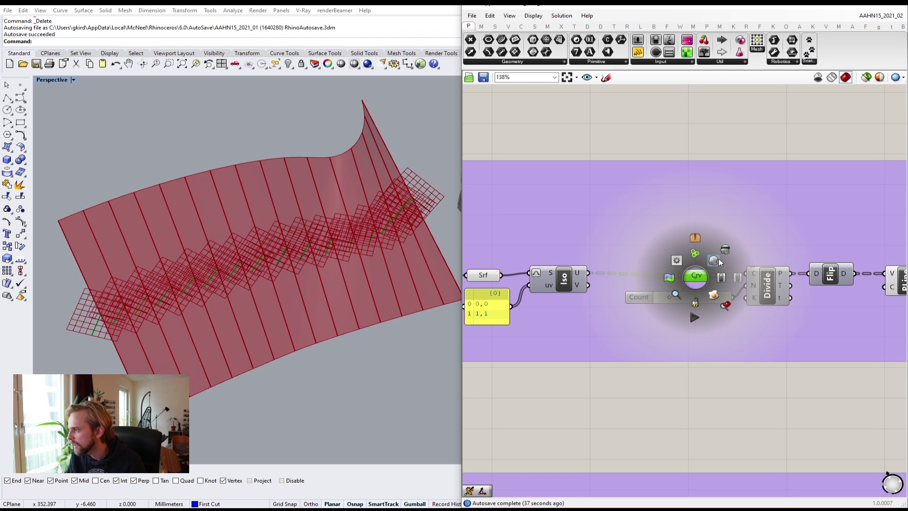
left_click(719, 258)
middle_click(702, 278)
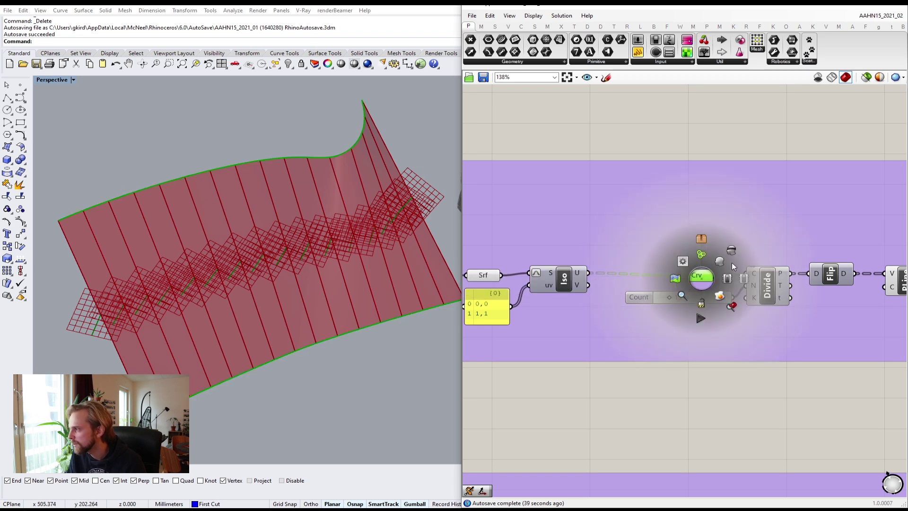
left_click(732, 264)
left_click(789, 373)
- Turn on the preview of the third cut's Construct Plane component to show its unrotated planes
scroll(792, 379, "down", 4)
right_click_drag(838, 371, 647, 303)
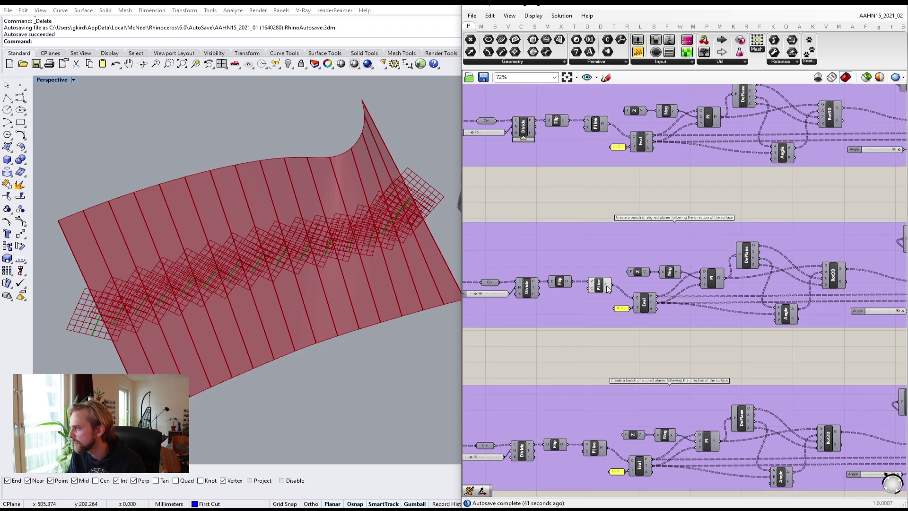
scroll(607, 290, "up", 2)
right_click_drag(682, 328, 545, 318)
scroll(611, 277, "up", 2)
middle_click(610, 265)
left_click(617, 258)
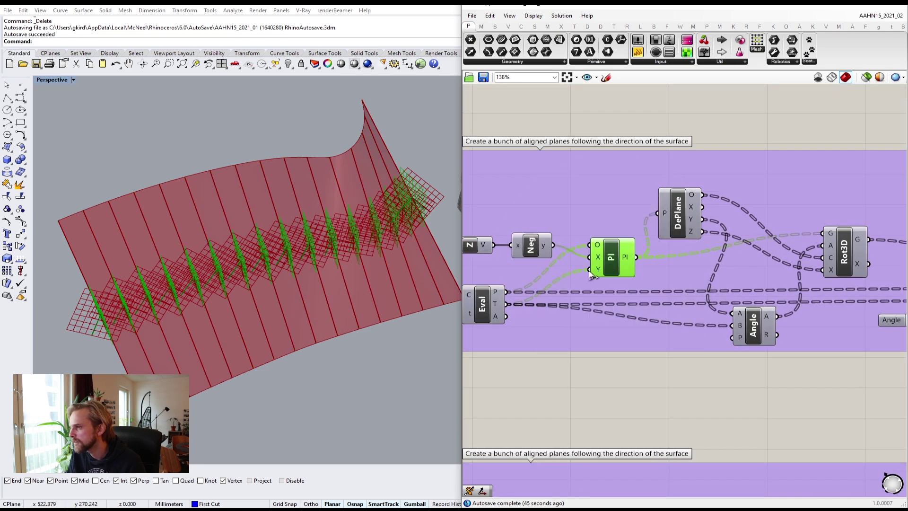
- Hide the preview of the third cut's final Rotate 3D component, the one driven by the 90-degree Angle slider
right_click_drag(212, 277, 145, 320)
scroll(753, 304, "down", 4)
right_click_drag(794, 323, 579, 317)
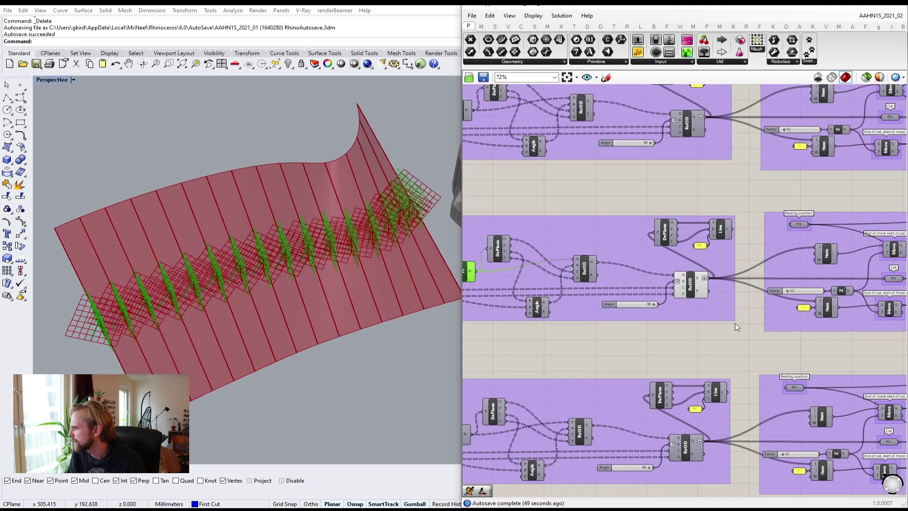
left_click_drag(735, 322, 642, 260)
middle_click(641, 258)
left_click(673, 232)
left_click(610, 341)
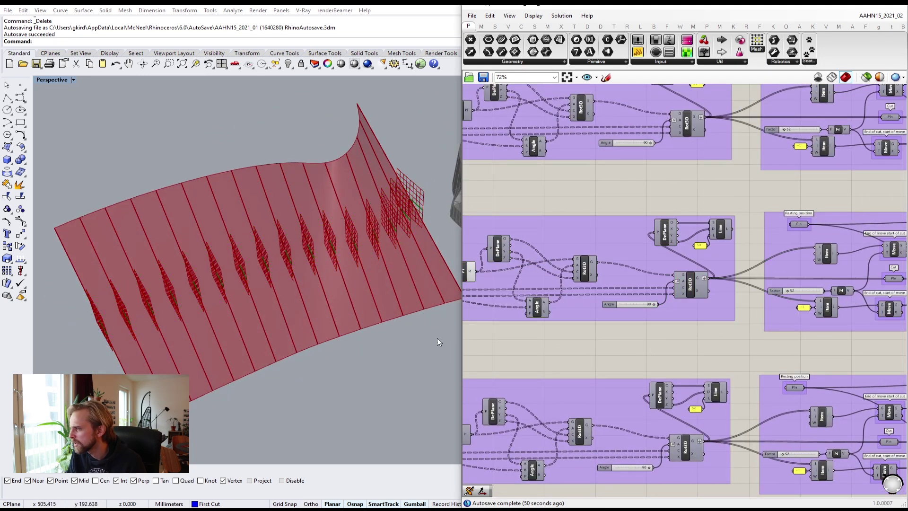
- Examine the third cut's unrotated planes up close, comparing their orientation with the division lines on the surface
right_click_drag(137, 326, 159, 316)
scroll(109, 276, "up", 5)
scroll(161, 316, "up", 5)
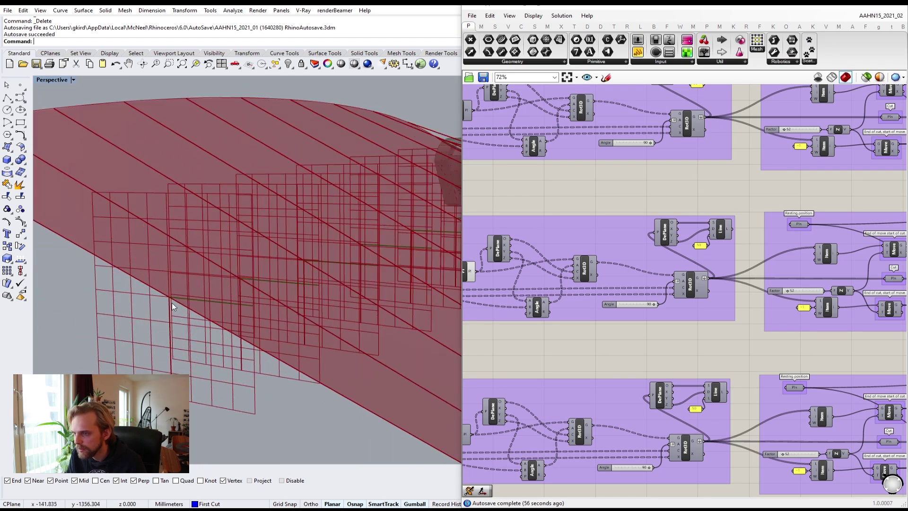
mouse_move(229, 304)
right_mouse_down()
mouse_move(173, 350)
mouse_move(218, 317)
right_mouse_up()
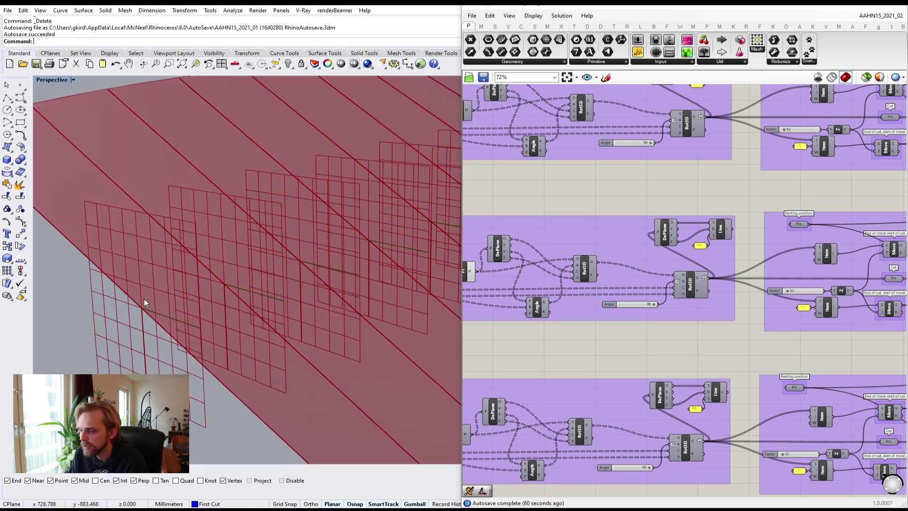
scroll(566, 323, "up", 3)
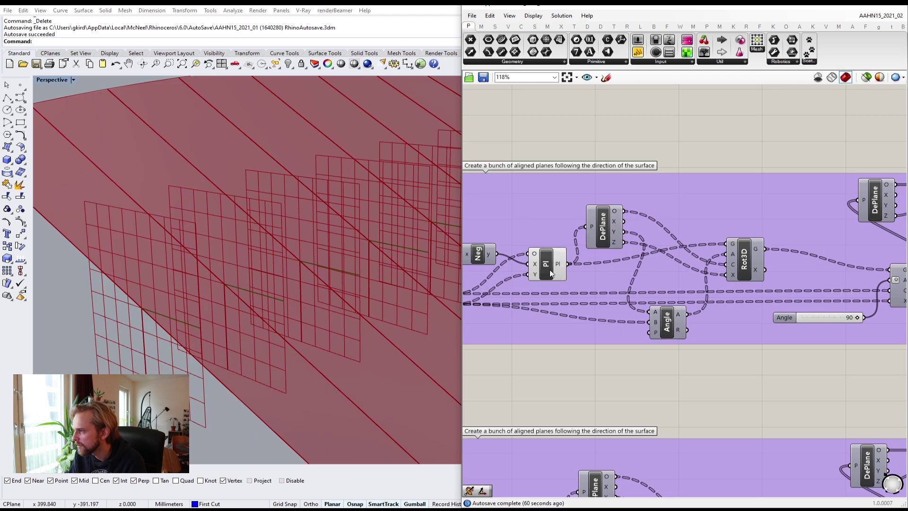
scroll(324, 274, "down", 6)
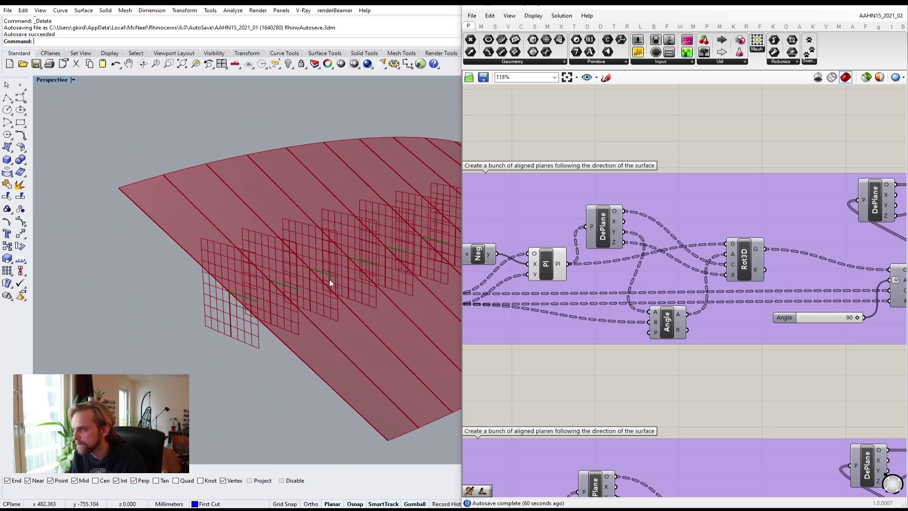
right_click_drag(384, 270, 247, 266, "shift")
- Hide the preview of the third cut's Construct Plane component
left_click(552, 265)
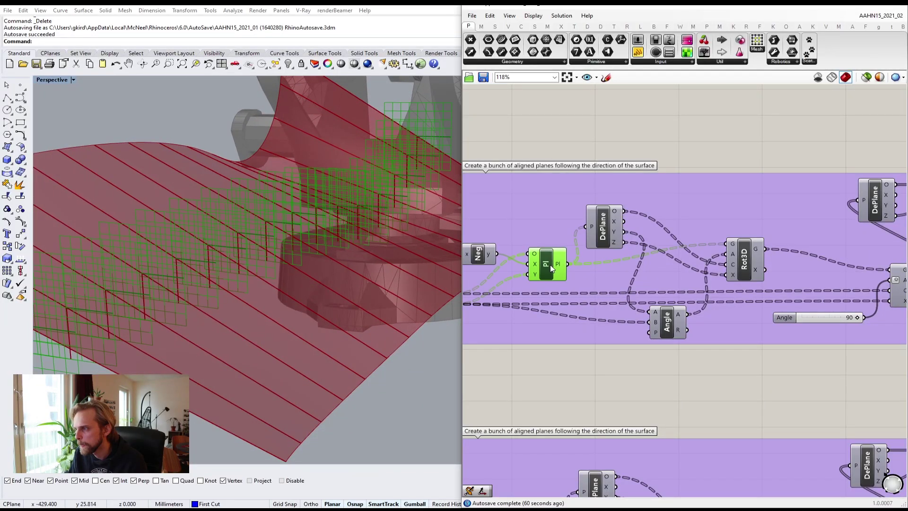
middle_click(552, 265)
left_click(578, 239)
left_click(649, 380)
- Turn on the preview of the third cut's first Rotate 3D component and inspect its planes along the surface
left_click(672, 331)
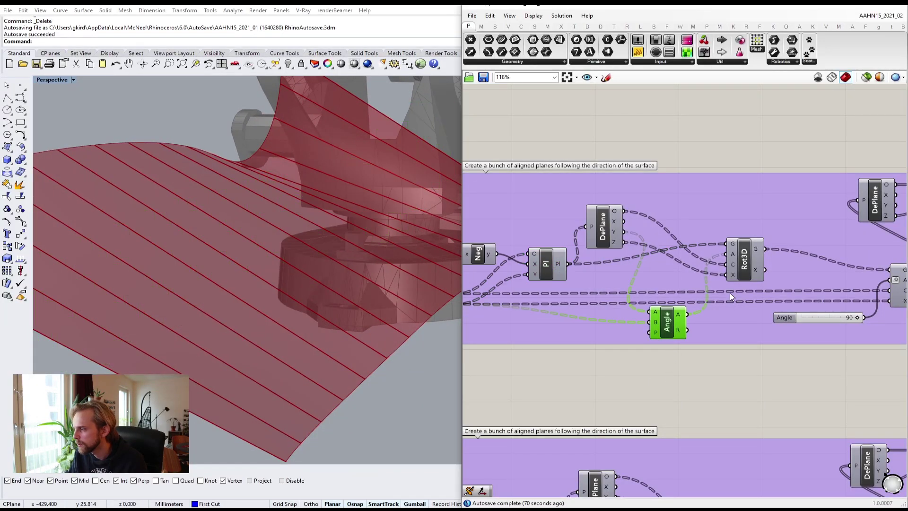
left_click(744, 259)
middle_click(743, 259)
left_click(761, 243)
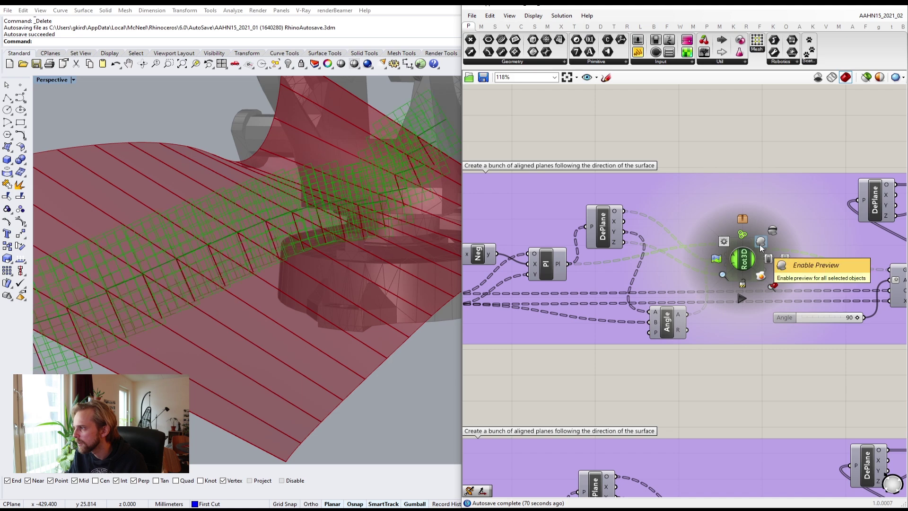
left_click(748, 348)
right_click_drag(242, 331, 193, 321)
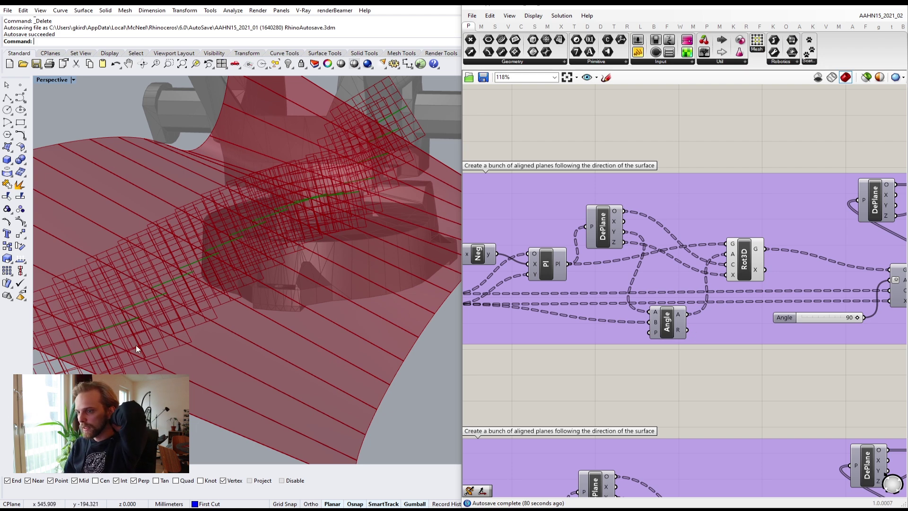
mouse_move(262, 339)
right_mouse_down()
mouse_move(268, 353)
mouse_move(258, 356)
right_mouse_up()
- Search the components for "align vector" below the third cut's Angle component, without placing anything
right_click_drag(636, 377, 655, 350)
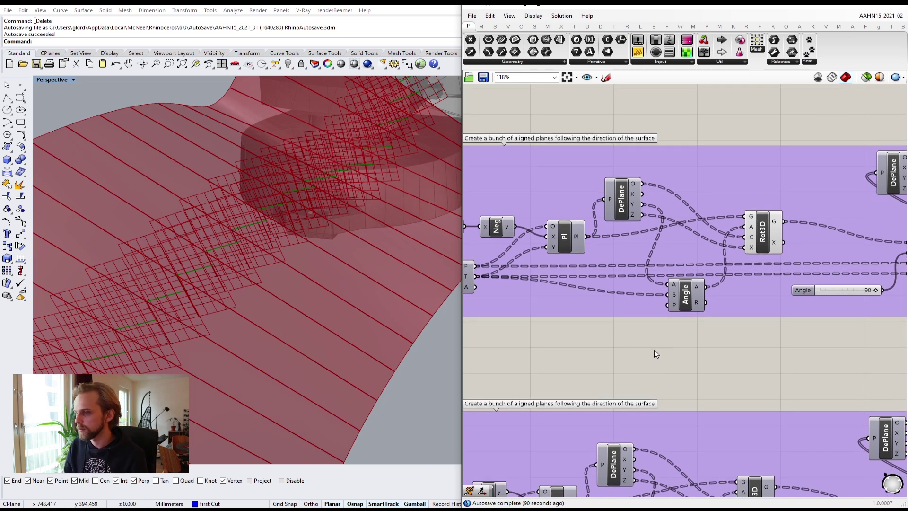
left_click_drag(685, 304, 676, 300)
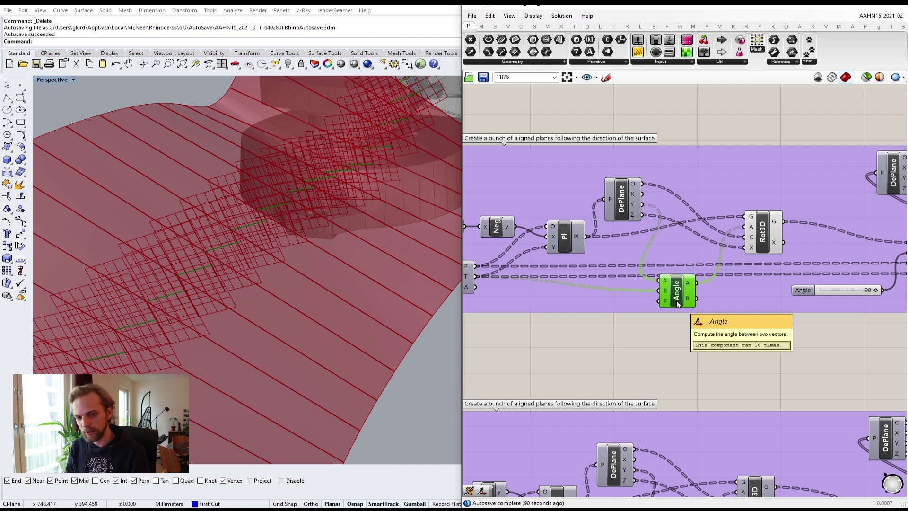
double_click(662, 337)
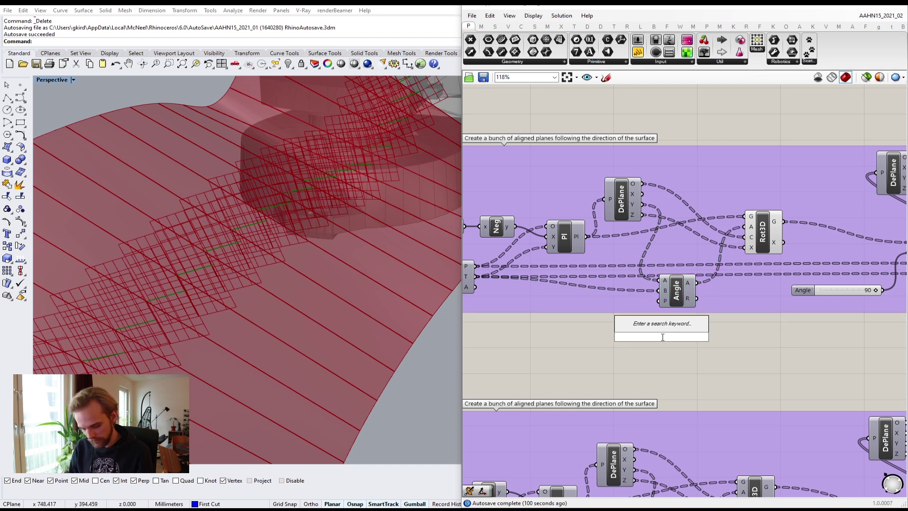
type("align")
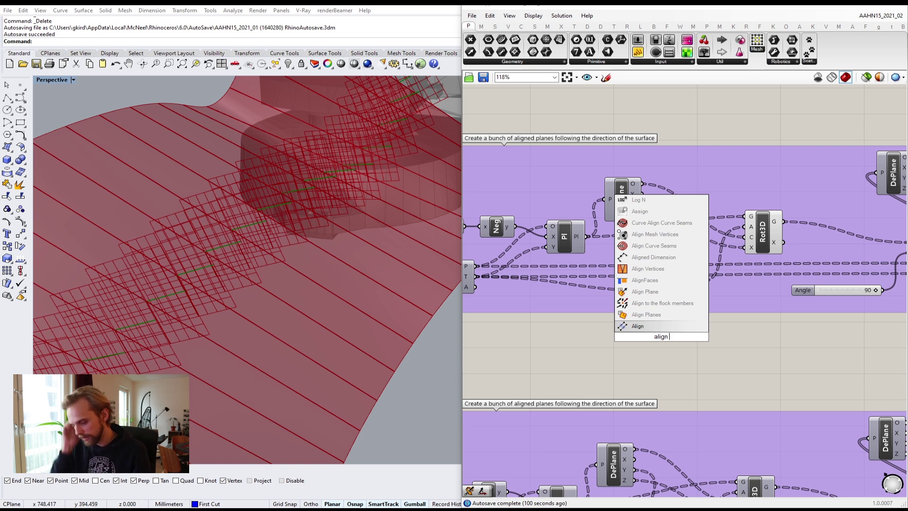
type("v")
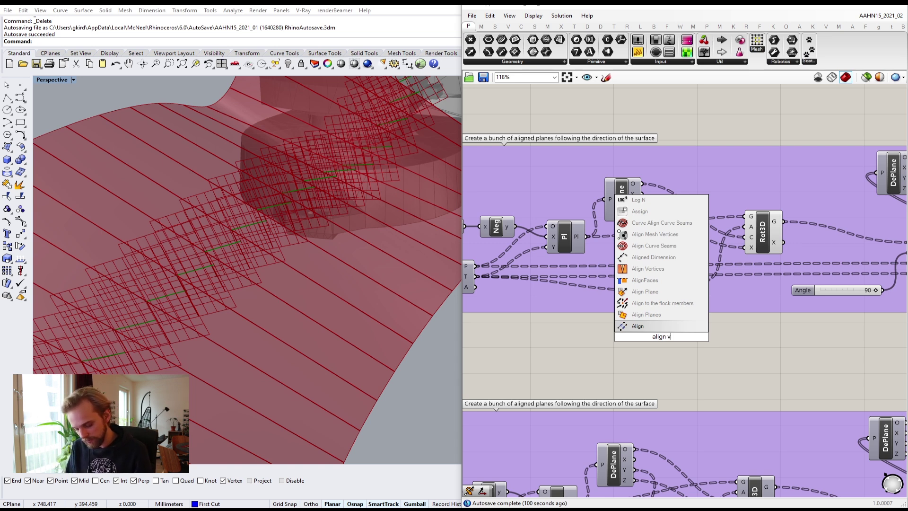
type("ecto")
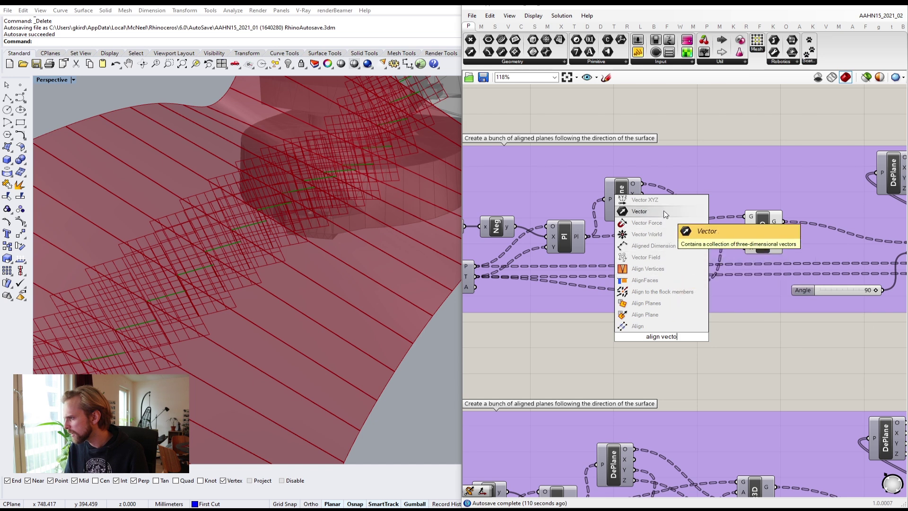
left_click(580, 364)
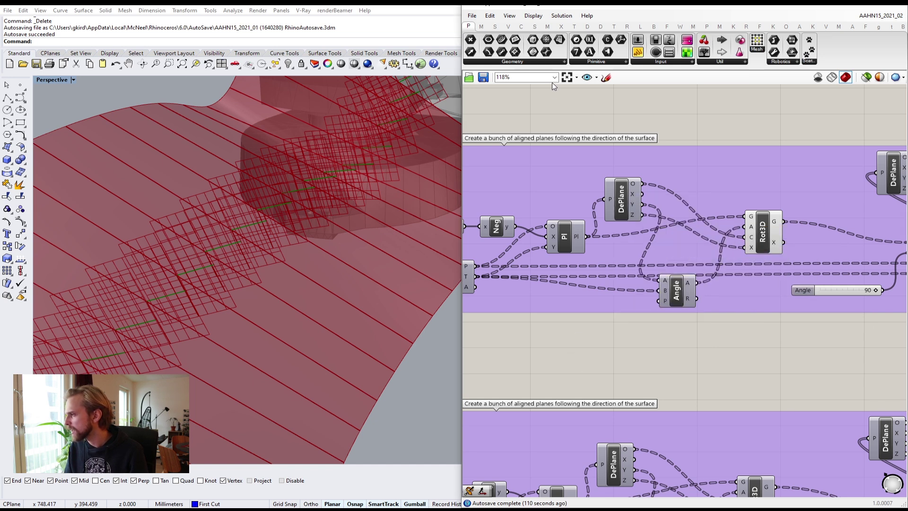
- Browse the component categories, including Vector, Curve and Intersect, for a way to align vectors
left_click(484, 26)
left_click(497, 27)
left_click(510, 27)
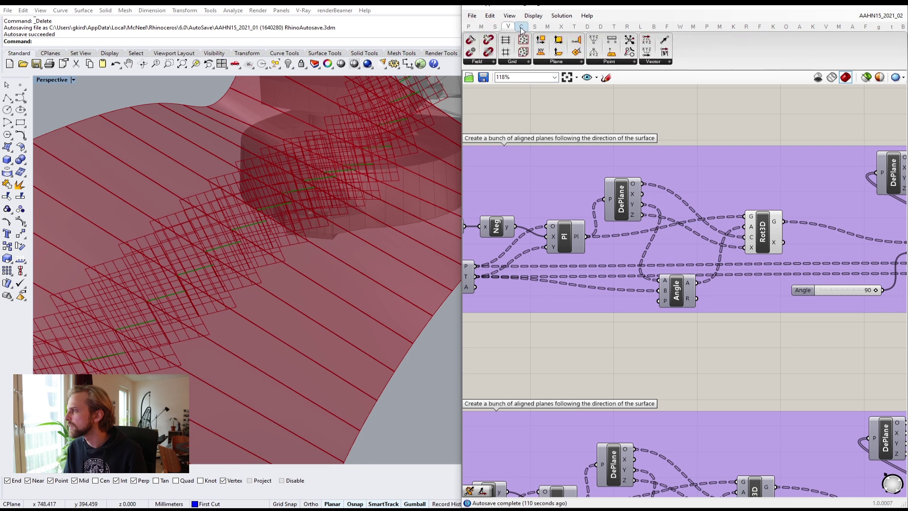
left_click(524, 27)
left_click(538, 29)
left_click(549, 29)
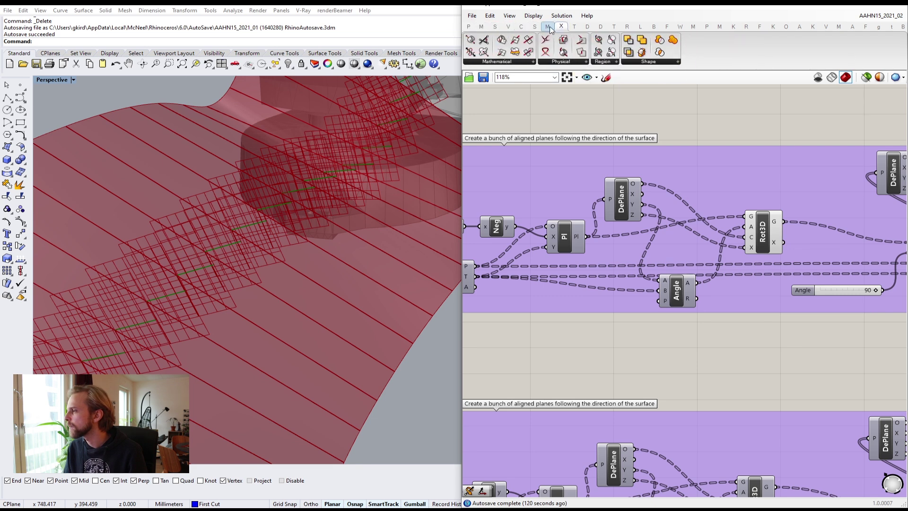
left_click(535, 30)
left_click(523, 29)
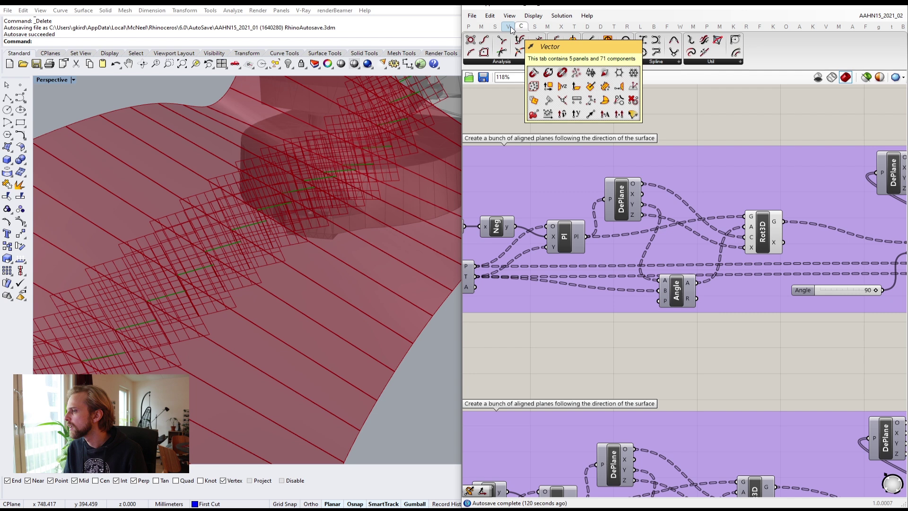
left_click(508, 27)
- Connect the third cut's Construct Plane output to the plane input of its Angle component and check the rotated planes
right_click_drag(591, 255, 674, 242)
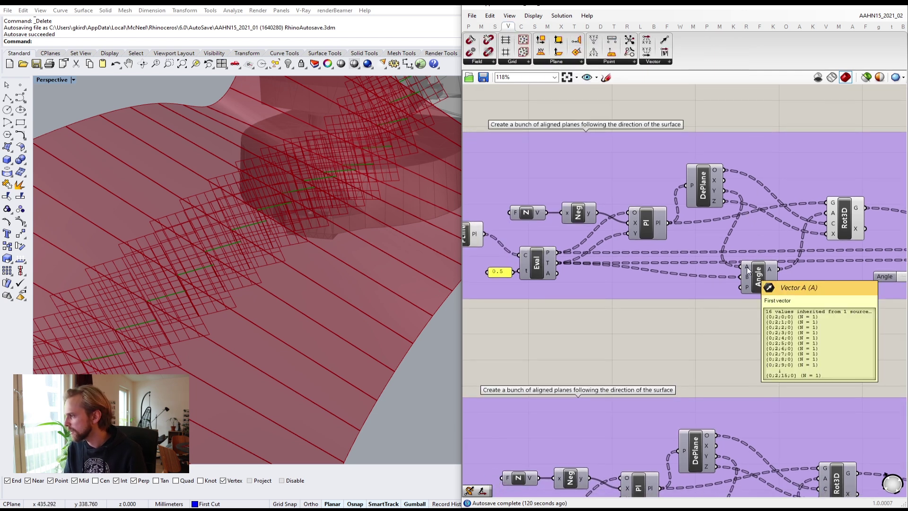
mouse_move(748, 277)
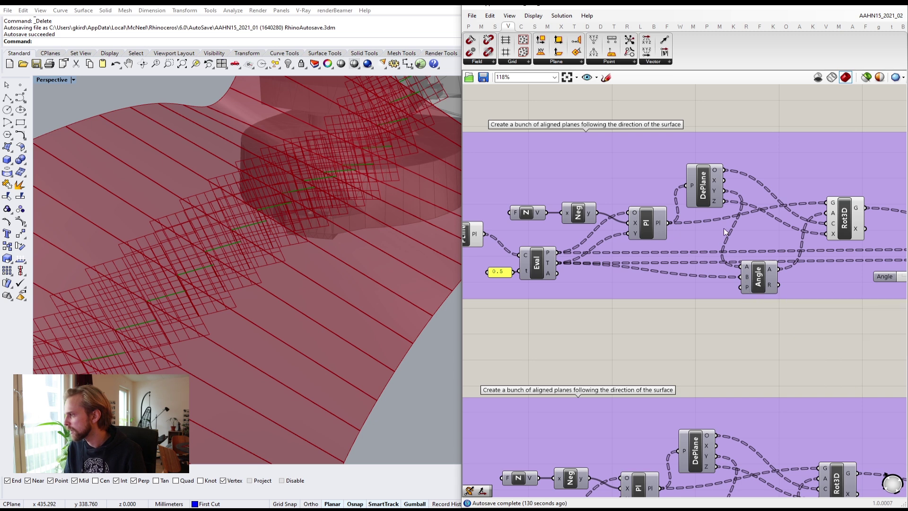
right_click_drag(706, 237, 635, 208)
scroll(635, 207, "up", 1)
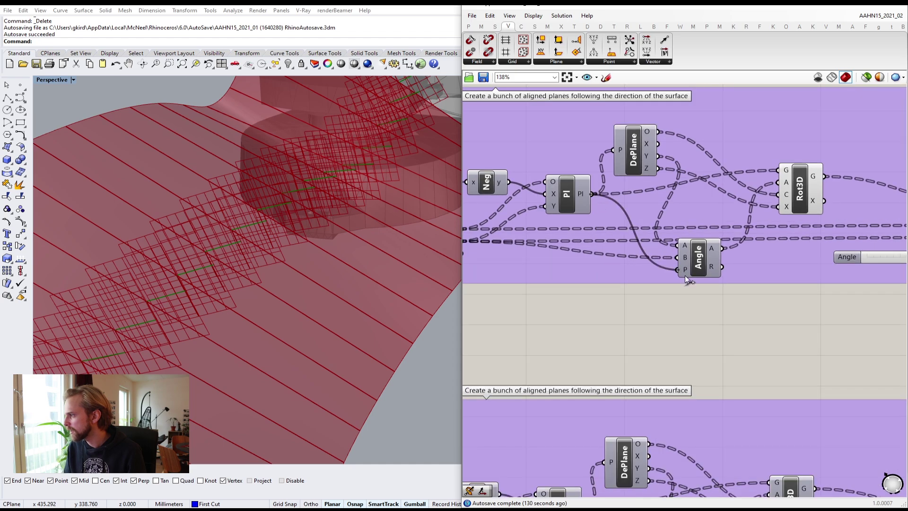
left_click_drag(685, 275, 685, 275)
right_click_drag(384, 281, 248, 262)
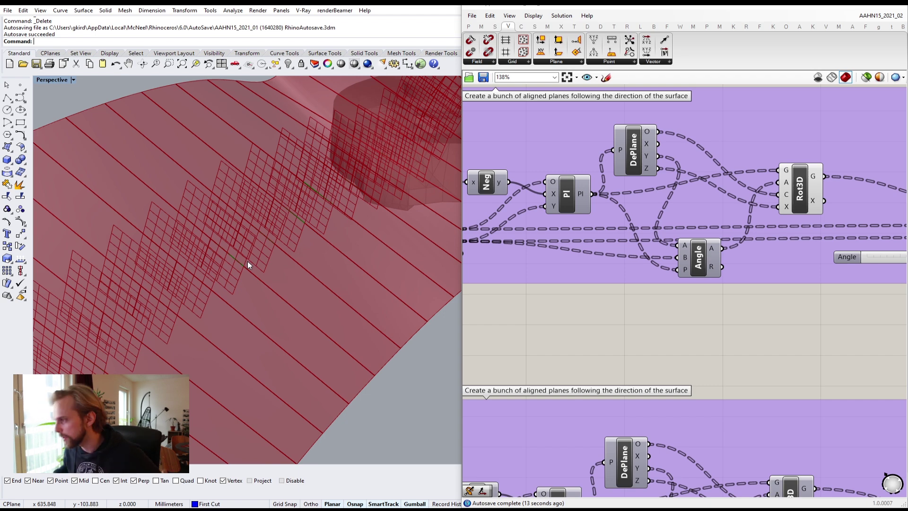
- Connect the fourth cut's Construct Plane output to the plane input of its Angle component
scroll(669, 264, "down", 4)
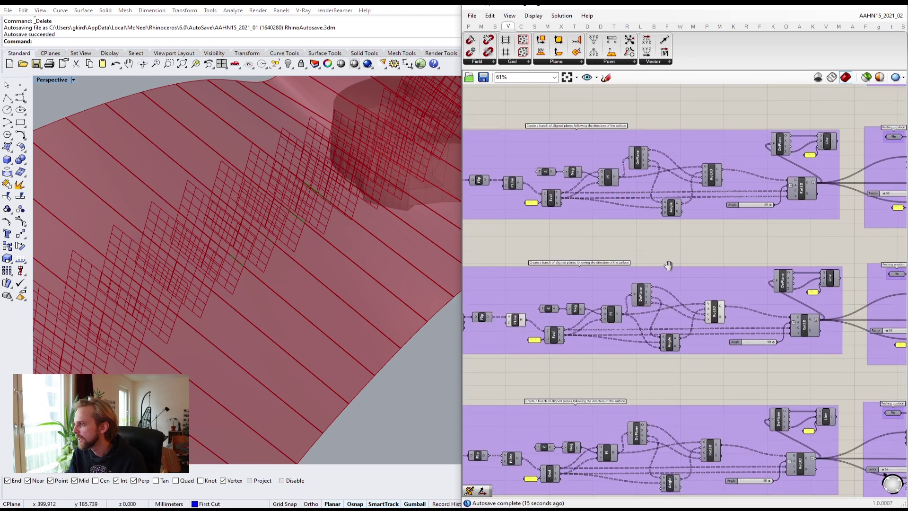
scroll(669, 263, "up", 4)
scroll(667, 265, "up", 2)
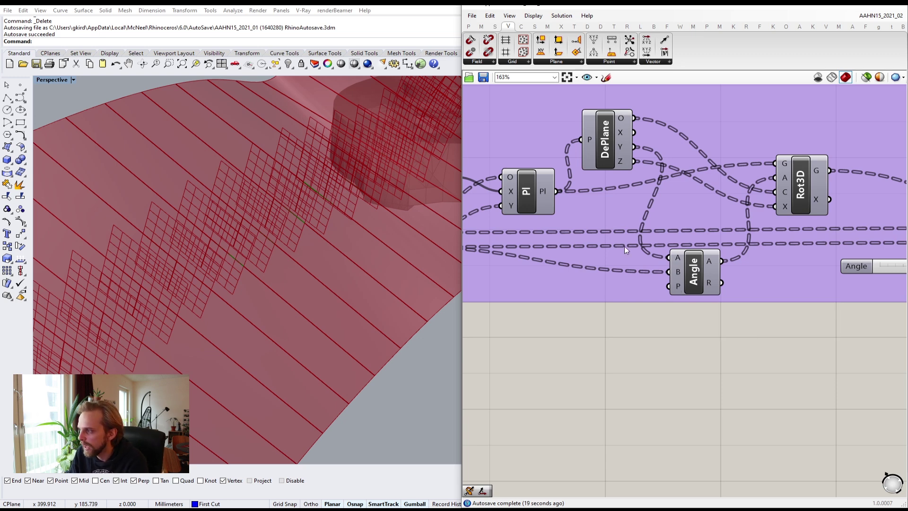
right_click_drag(601, 229, 666, 212)
left_click_drag(597, 177, 580, 177)
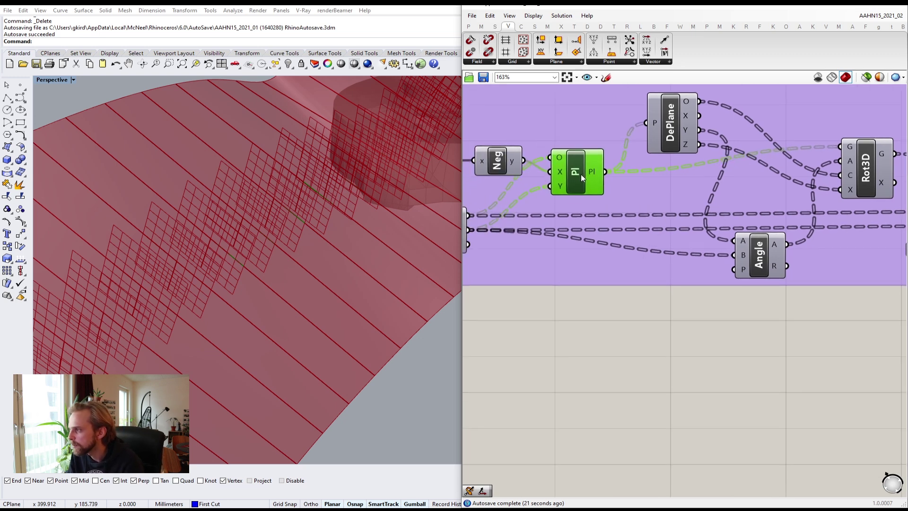
middle_click(587, 179)
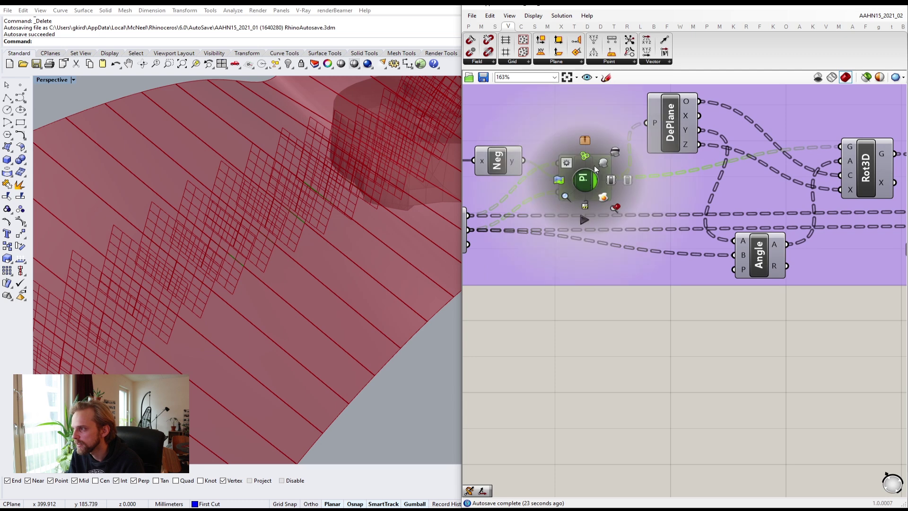
left_click(641, 272)
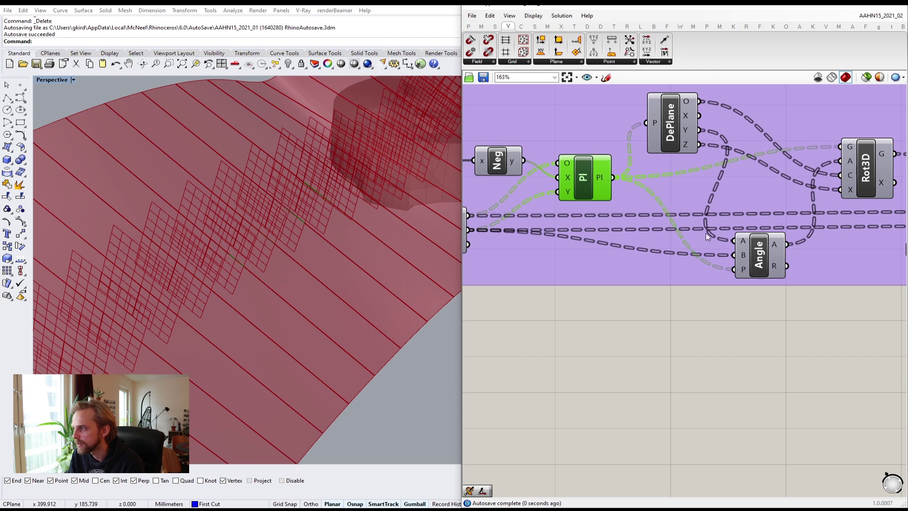
- Connect the Construct Plane output to the Angle component's plane input in both the second and first cuts
scroll(706, 232, "down", 4)
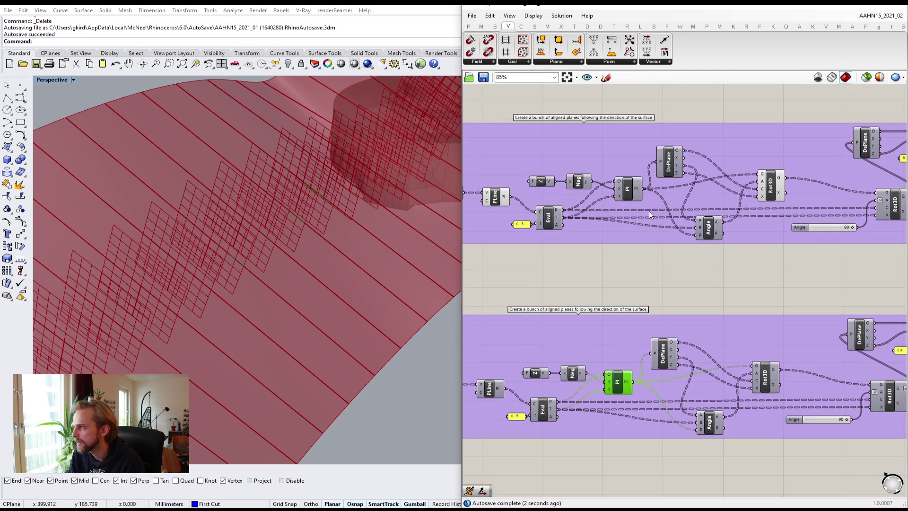
right_click_drag(664, 150, 663, 301)
scroll(641, 159, "up", 2)
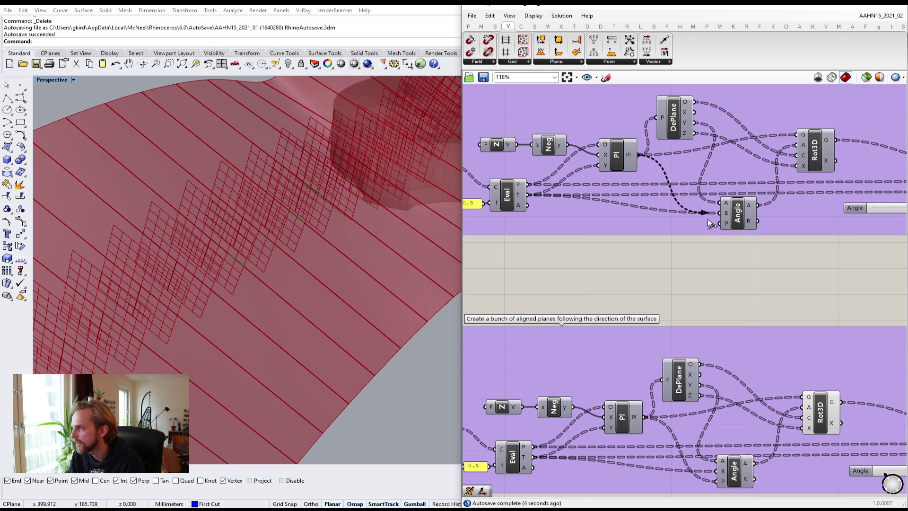
left_click_drag(708, 219, 716, 226)
right_click_drag(678, 170, 691, 320)
right_click_drag(628, 107, 630, 213)
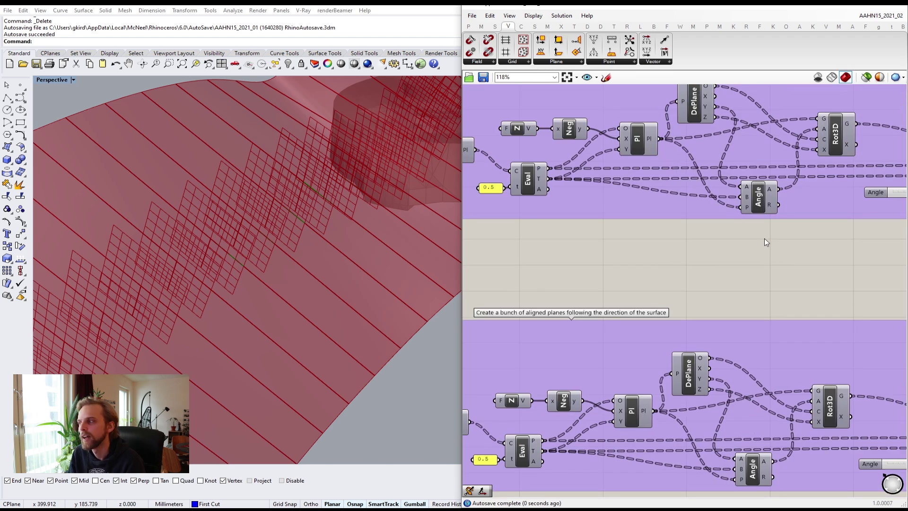
- Hide the preview of the third cut's first Rotate 3D component
scroll(759, 303, "down", 5)
scroll(691, 264, "up", 4)
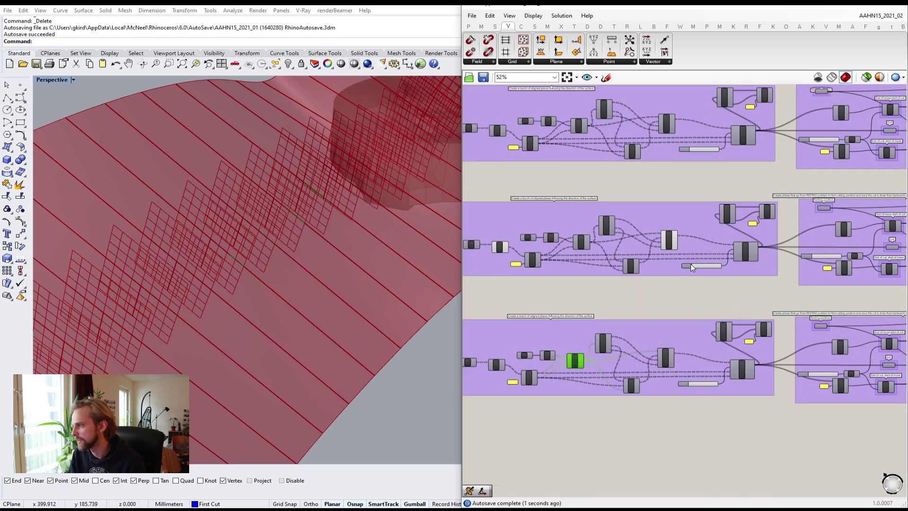
left_click(685, 250)
middle_click(686, 249)
left_click(714, 217)
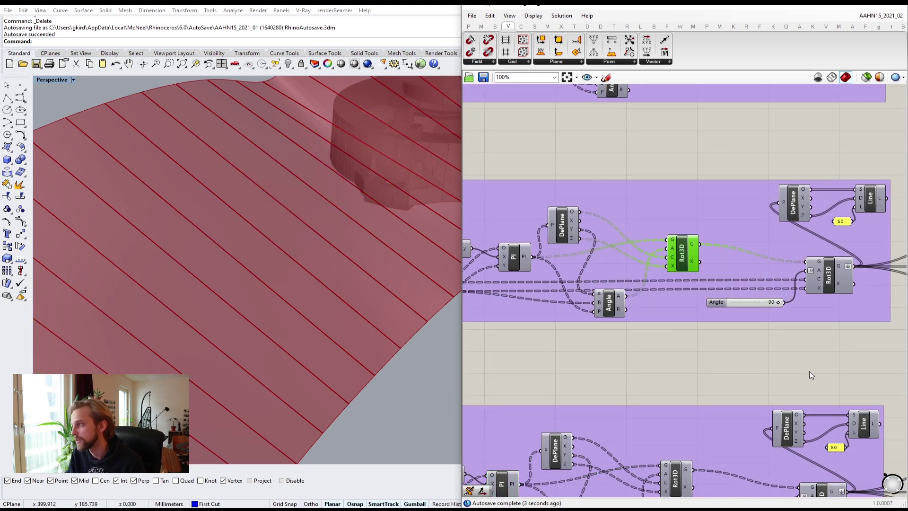
left_click(810, 373)
- Turn on the preview of the third cut's final Rotate 3D component to show its finished cutting planes
right_click_drag(804, 319, 663, 296)
middle_click(685, 248)
left_click(713, 217)
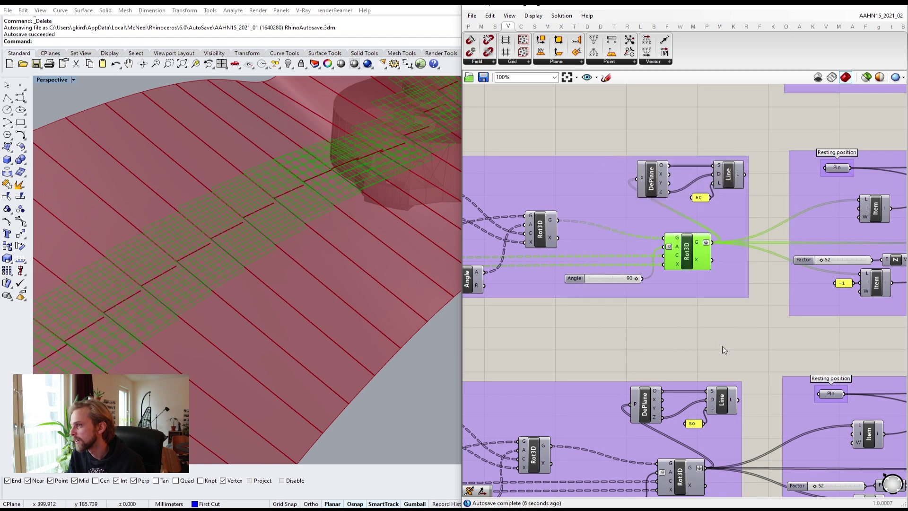
- Inspect the third cut's finished planes along the surface, and hide the preview of its final Rotate 3D component
left_click(717, 343)
right_click_drag(266, 259, 283, 239)
scroll(298, 246, "down", 5)
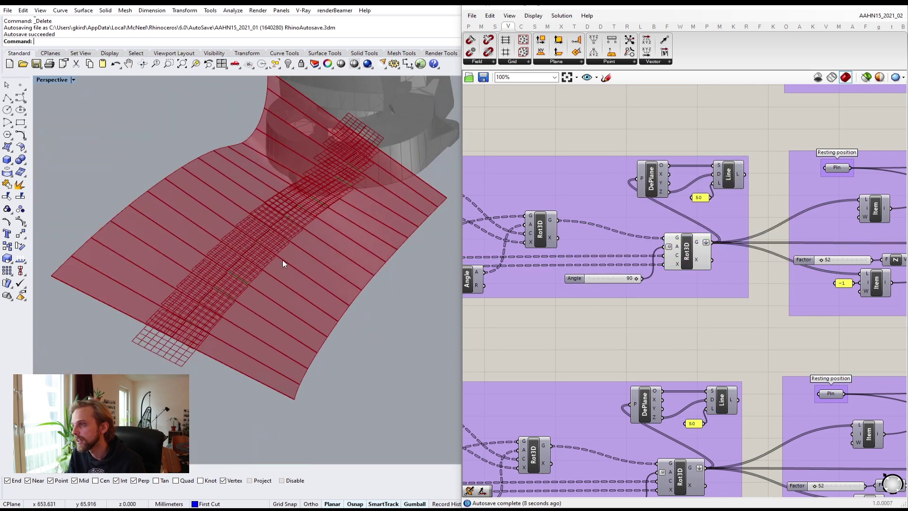
right_click_drag(284, 263, 283, 243)
mouse_move(346, 213)
right_mouse_down()
mouse_move(292, 215)
mouse_move(336, 218)
right_mouse_up()
scroll(694, 271, "down", 3)
left_click(696, 258)
middle_click(696, 257)
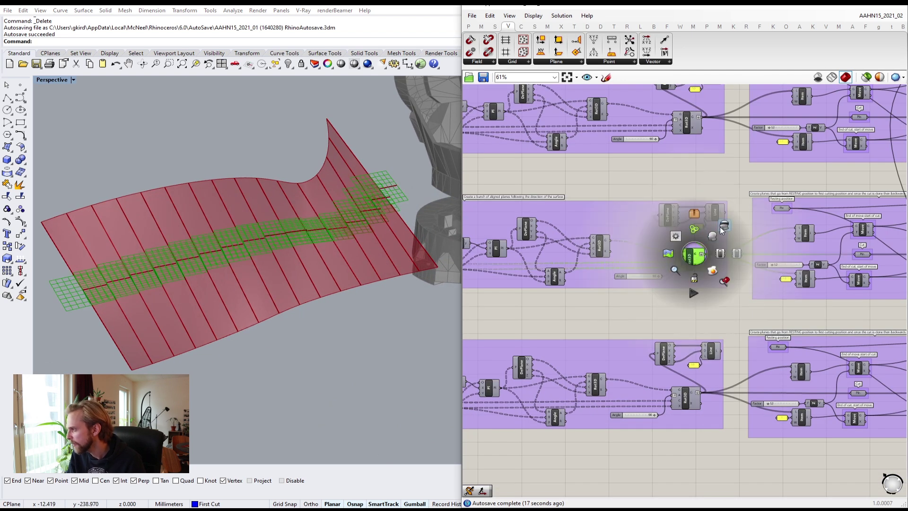
left_click(725, 227)
scroll(753, 308, "down", 4)
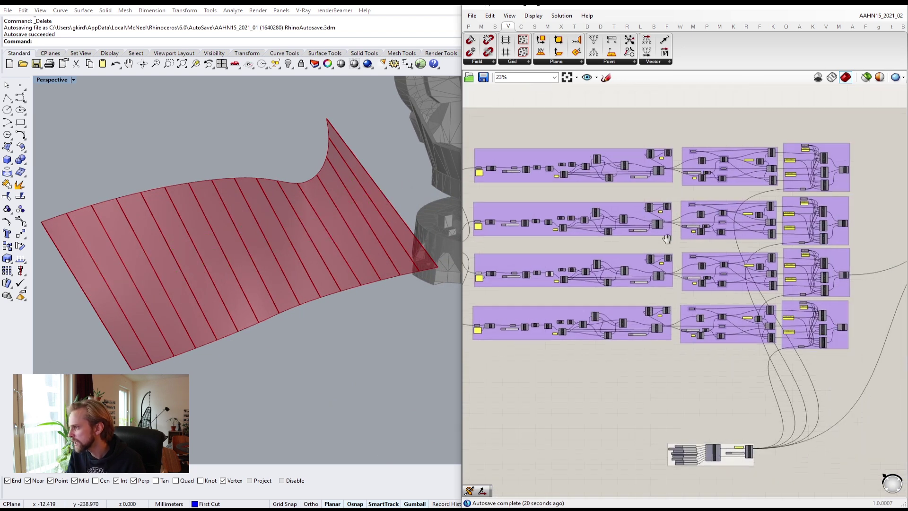
- Turn on the preview of the second cut's final Rotate 3D component to show its cutting planes
scroll(745, 243, "up", 2)
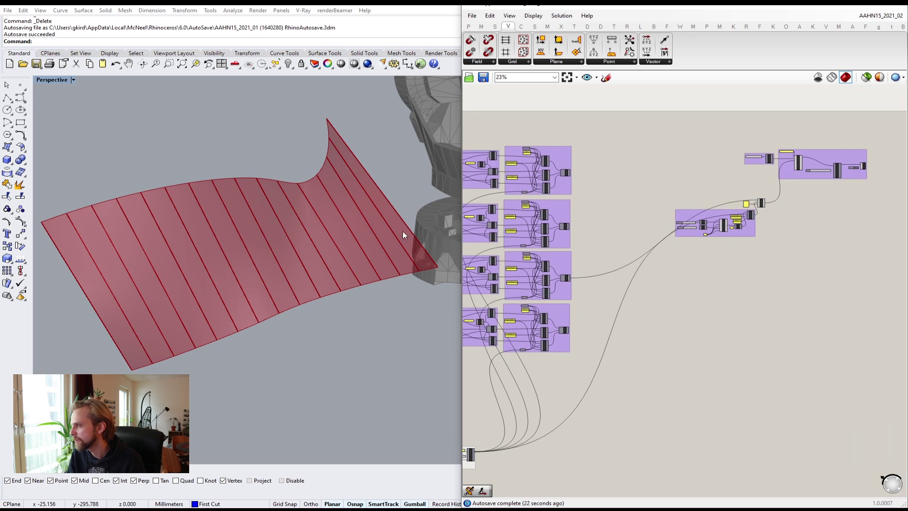
right_click_drag(612, 260, 851, 232)
right_click_drag(780, 237, 680, 266)
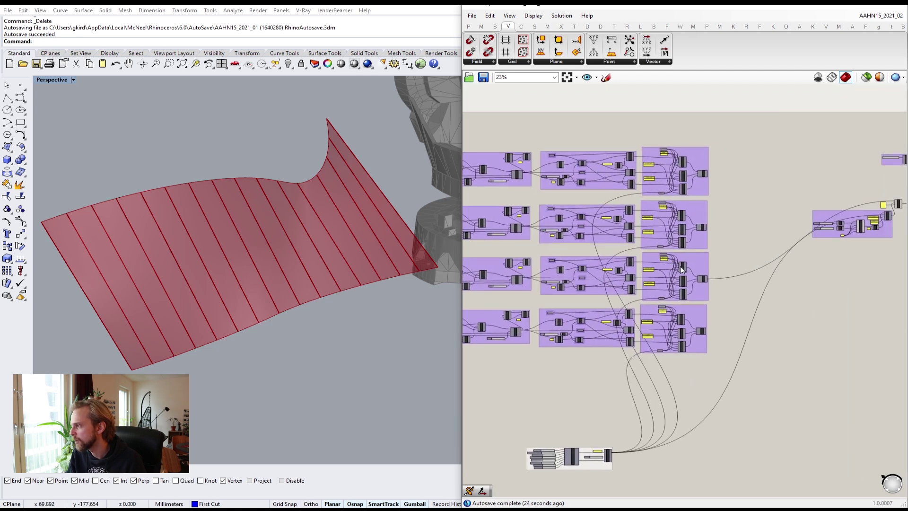
scroll(615, 244, "up", 5)
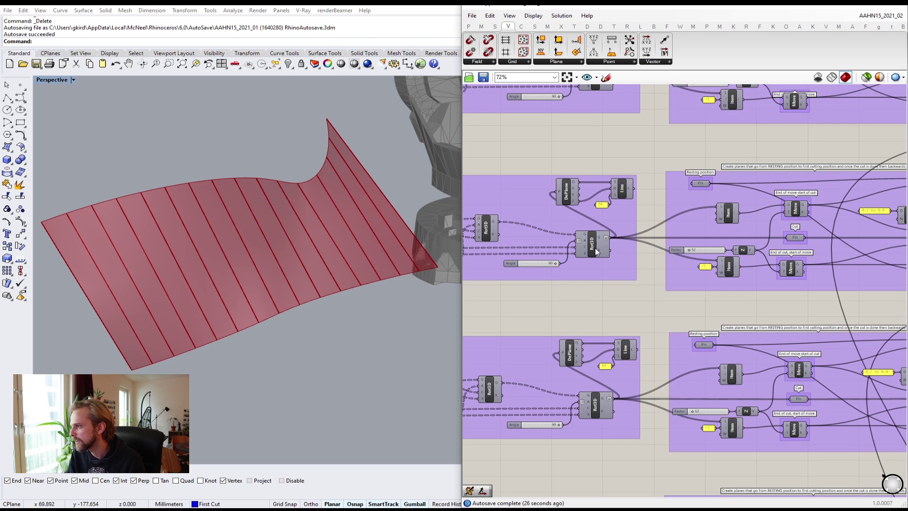
middle_click(595, 247)
left_click(611, 237)
left_click(598, 282)
scroll(609, 282, "down", 4)
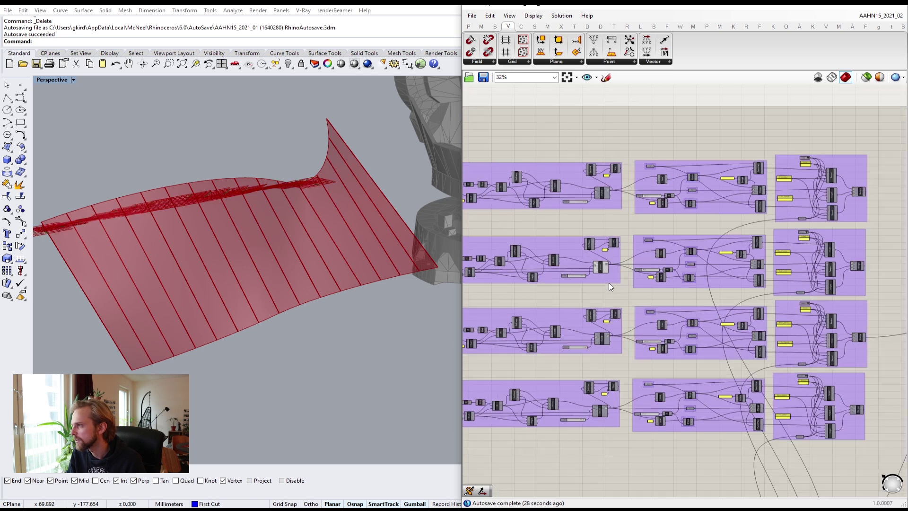
- Hide the previews of the third cut's surface, isocurve and polyline components at the start of its group
right_click_drag(640, 267, 787, 259)
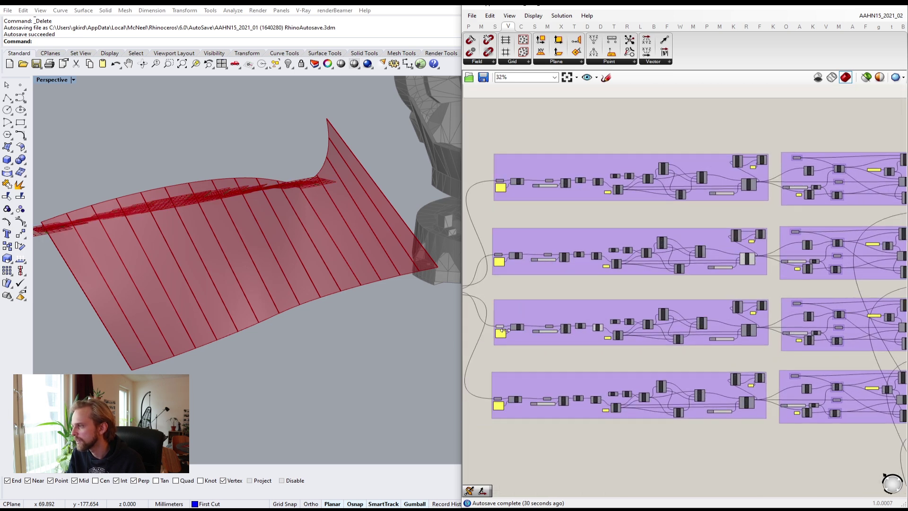
left_click_drag(495, 290, 634, 367)
middle_click(642, 364)
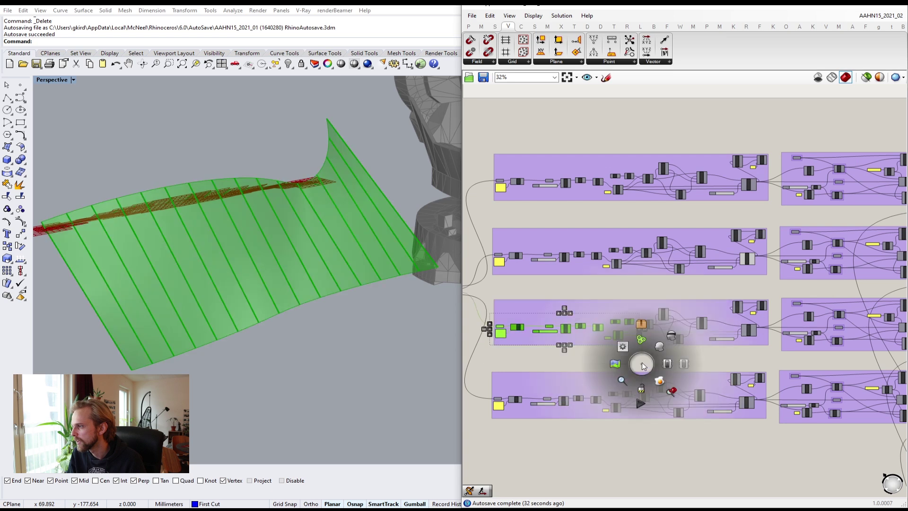
left_click(671, 336)
- Turn on the preview of the second cut's Surface parameter to compare the surface with its planes
scroll(481, 256, "up", 5)
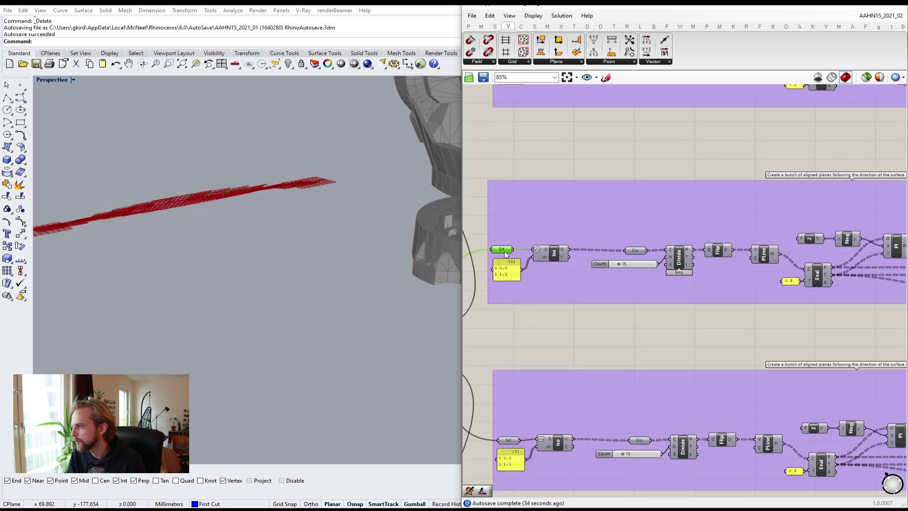
middle_click(505, 255)
left_click(523, 234)
left_click(568, 189)
right_click_drag(309, 159, 277, 167)
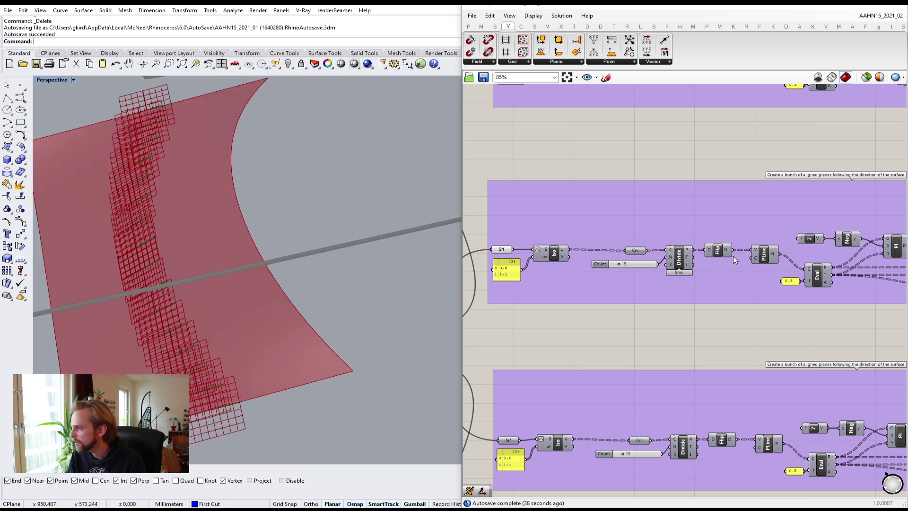
- Turn on the preview of the second cut's PolyLine component to show its cutting lines
right_click_drag(770, 259, 675, 246)
left_click(662, 241)
middle_click(660, 240)
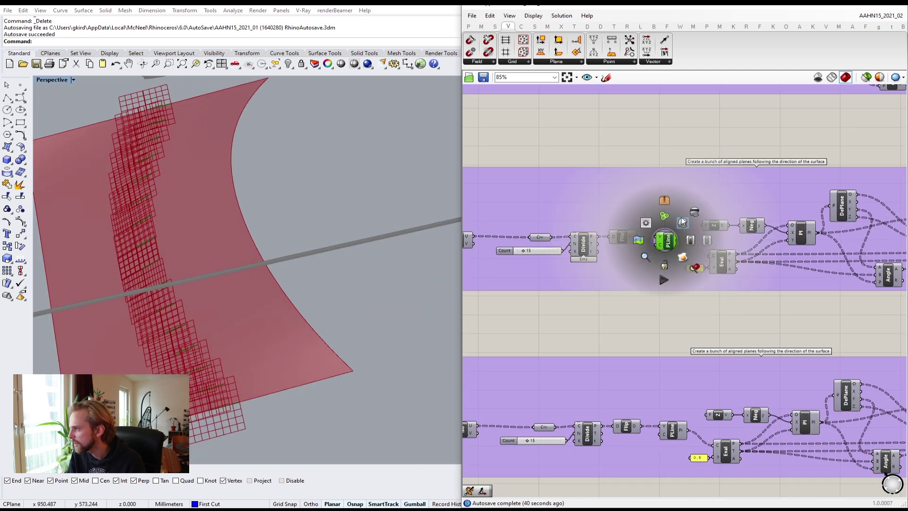
left_click(681, 221)
left_click(665, 323)
right_click_drag(306, 314, 288, 237)
scroll(622, 257, "down", 5)
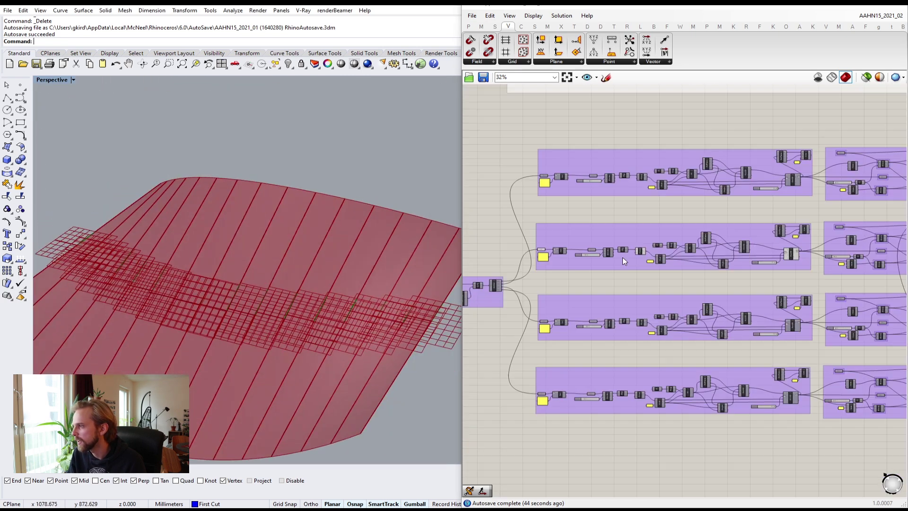
- Turn on the preview of the first cut's Surface parameter
right_click_drag(622, 258, 633, 288)
scroll(552, 208, "up", 5)
middle_click(549, 213)
left_click(567, 193)
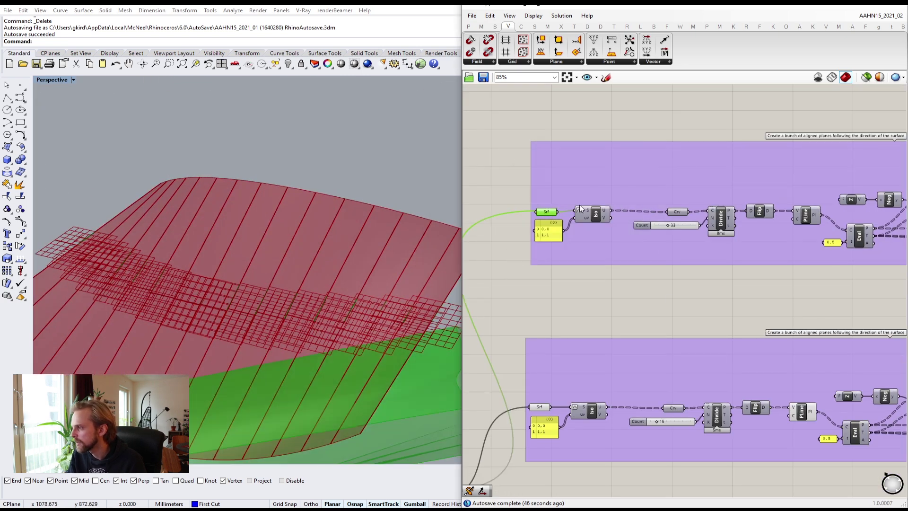
left_click(739, 299)
- Turn on the preview of the first cut's final Rotate 3D component and inspect its planes against the surface
scroll(697, 251, "down", 3)
scroll(697, 251, "up", 5)
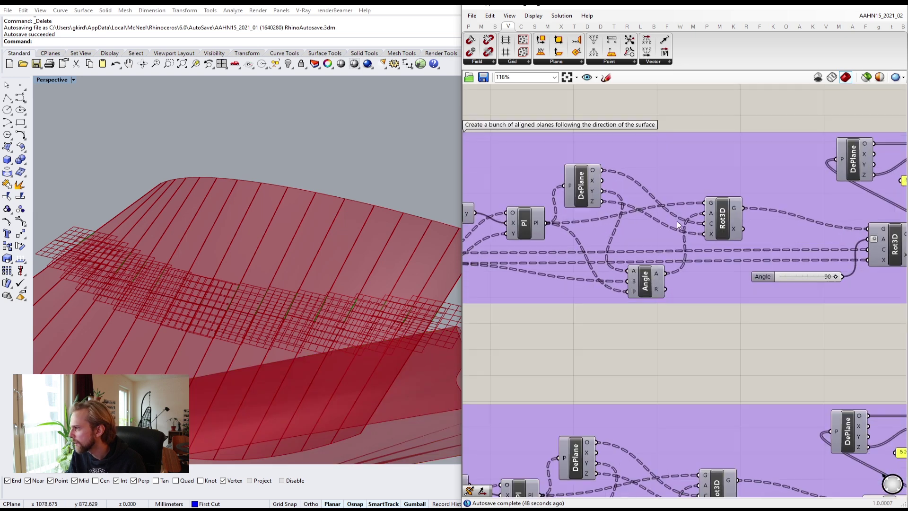
right_click_drag(743, 252, 647, 257)
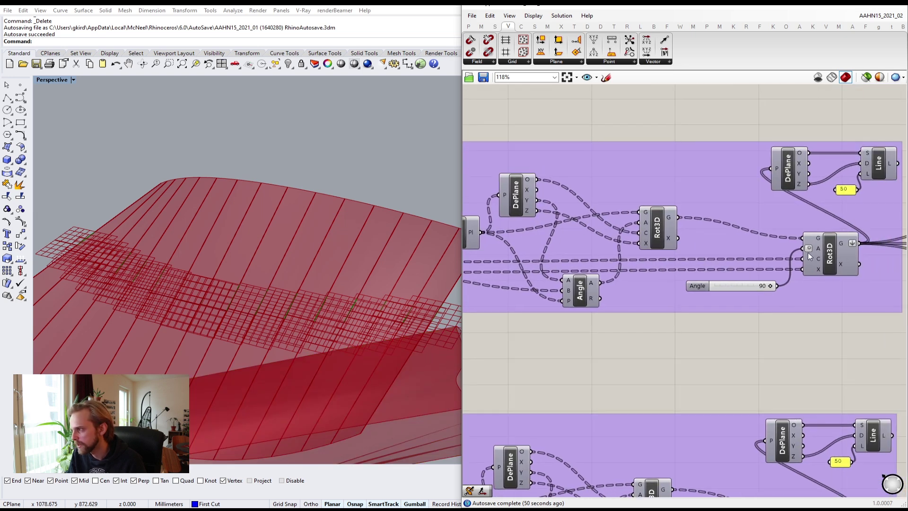
left_click(831, 257)
middle_click(832, 257)
left_click(851, 238)
left_click(766, 317)
right_click_drag(395, 279, 321, 274)
right_click_drag(556, 282, 694, 268)
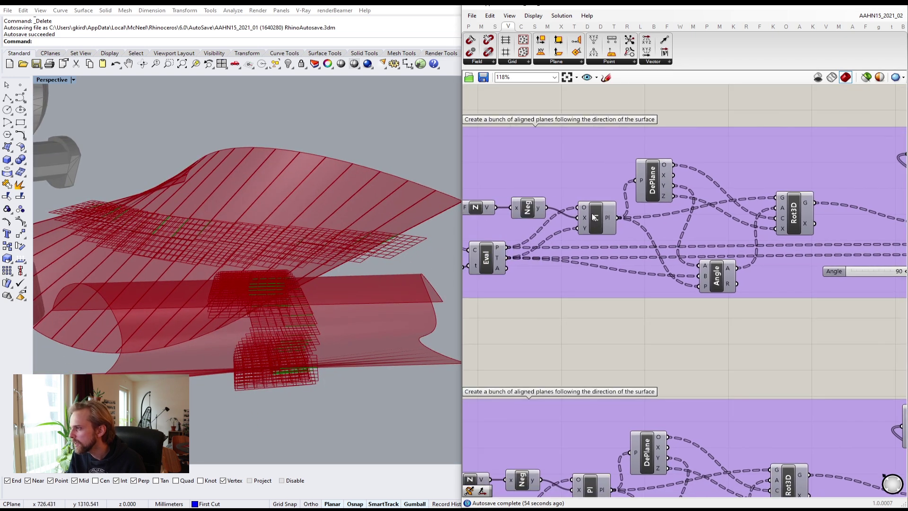
- Turn on the preview of the PLine component in the aligned-planes group and inspect its polylines on the surface
right_click_drag(550, 244, 622, 227)
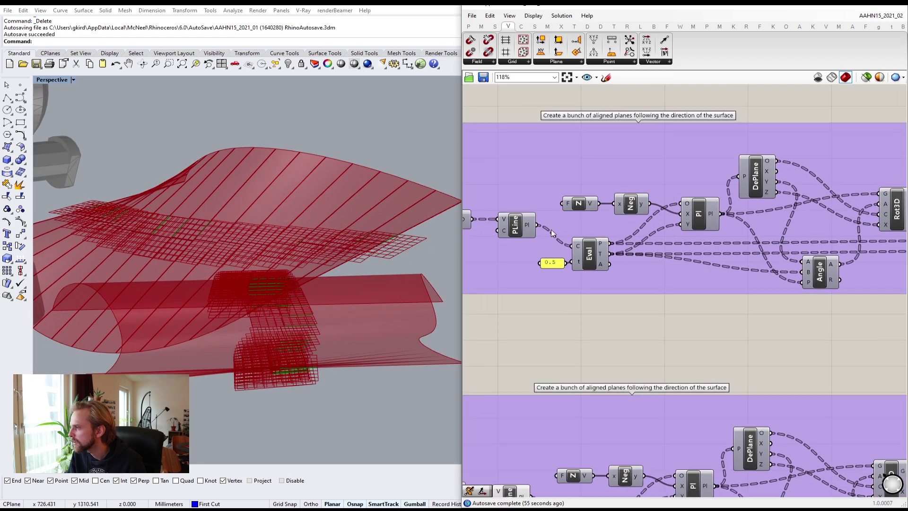
middle_click(518, 226)
left_click(536, 210)
scroll(270, 371, "up", 4)
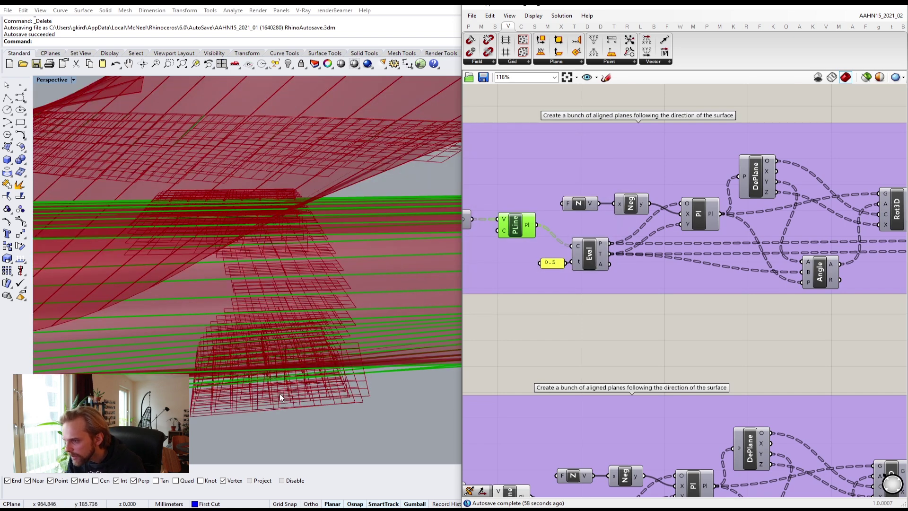
right_click_drag(286, 258, 278, 264)
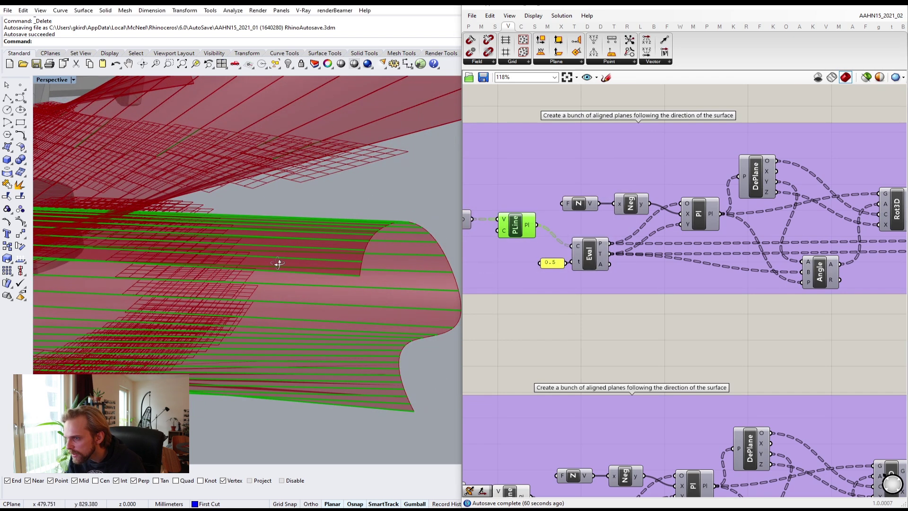
- Hide the preview of the components in the aligned-planes groups
scroll(761, 326, "down", 5)
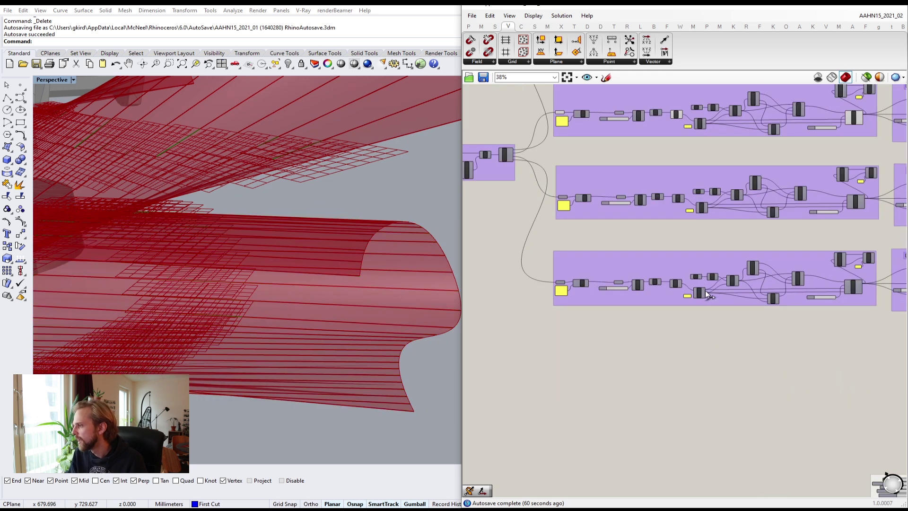
scroll(728, 296, "up", 5)
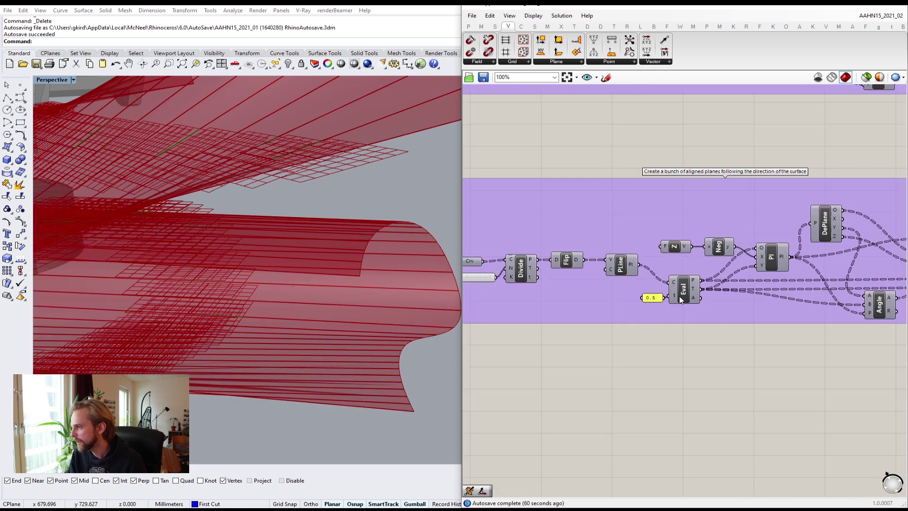
scroll(774, 255, "down", 6)
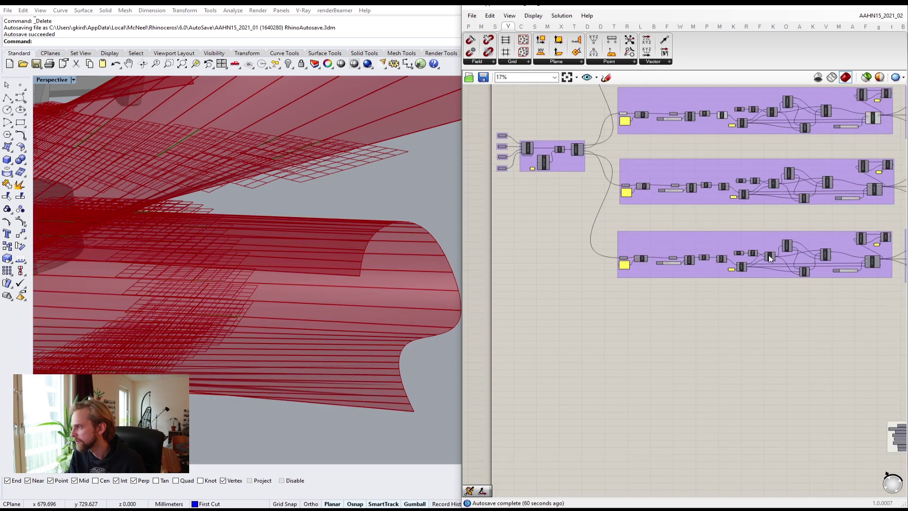
left_click_drag(878, 314, 592, 200)
middle_click(592, 201)
left_click(616, 180)
- Turn on the preview of the Srf parameter in the lowest aligned-planes group
scroll(700, 320, "up", 7)
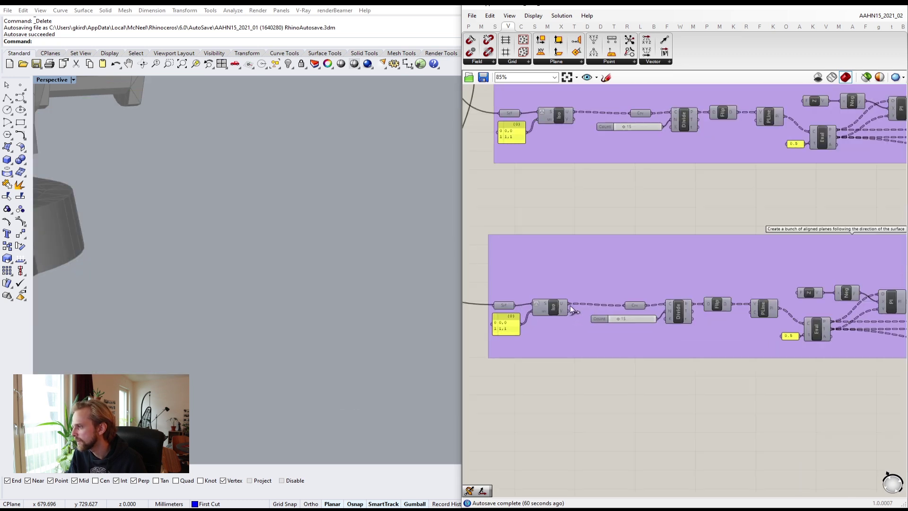
middle_click(503, 307)
left_click(528, 290)
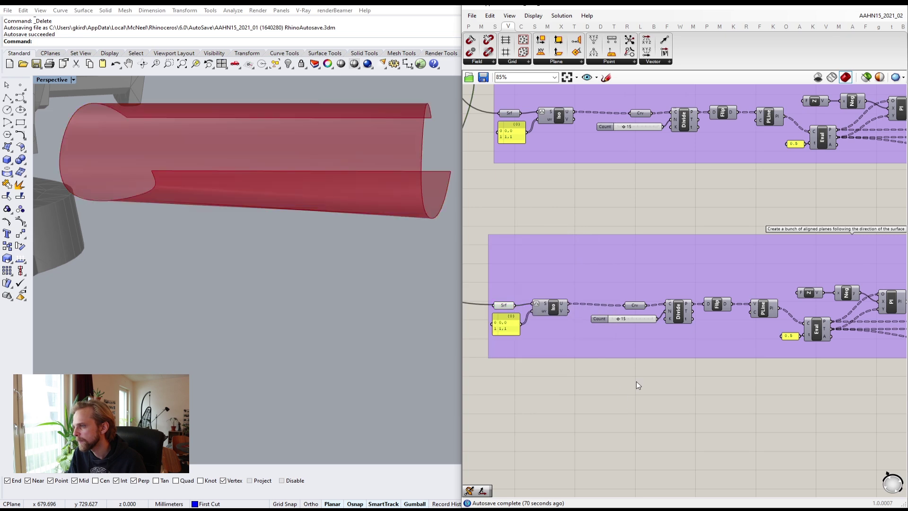
- Turn on the preview of the final Rot3D component in the lowest group and examine the planes on the surface
scroll(637, 381, "down", 3)
scroll(718, 310, "up", 2)
scroll(718, 311, "up", 1)
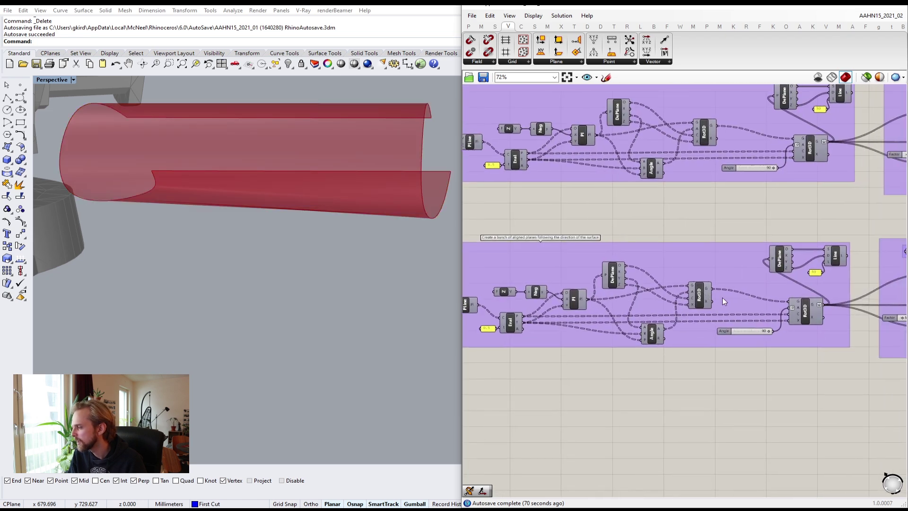
left_click(811, 311)
middle_click(806, 310)
left_click(826, 294)
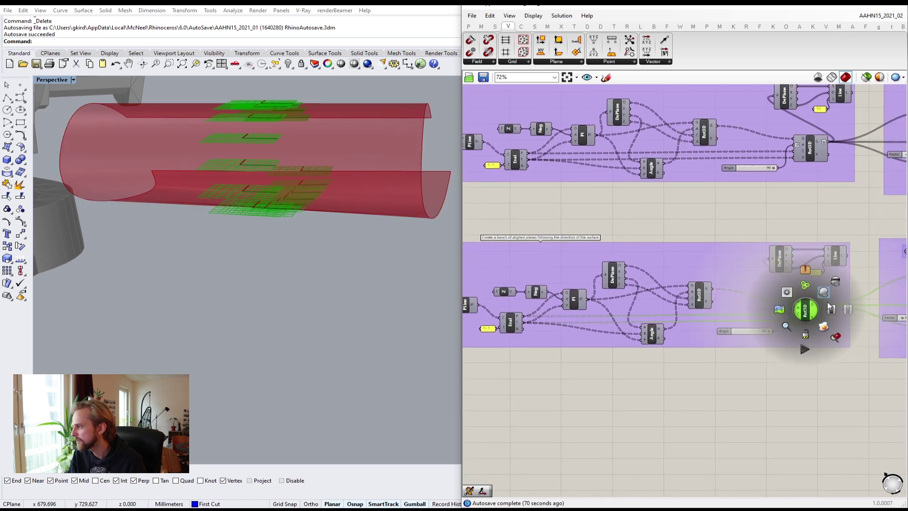
left_click(752, 307)
right_click_drag(388, 260, 406, 229)
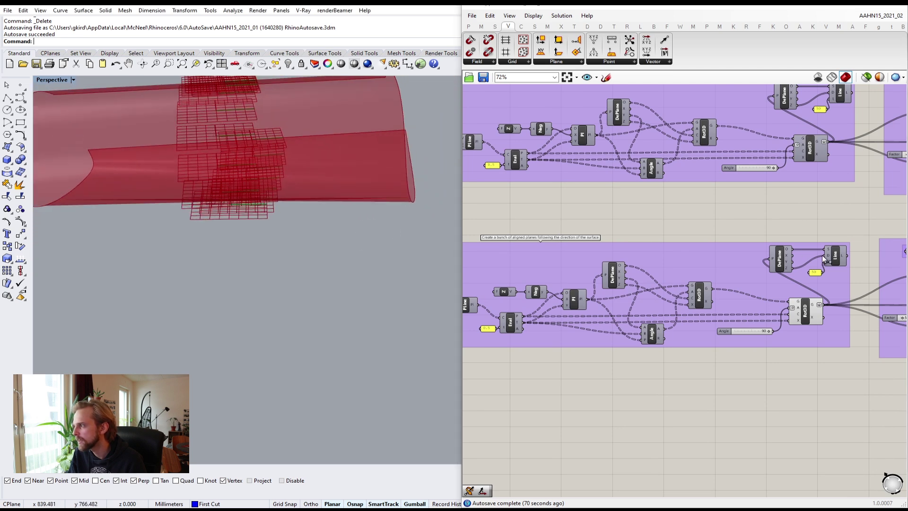
- Preview the Line component in the lowest group to check the planes' direction and hide it again
middle_click(833, 256)
left_click(851, 241)
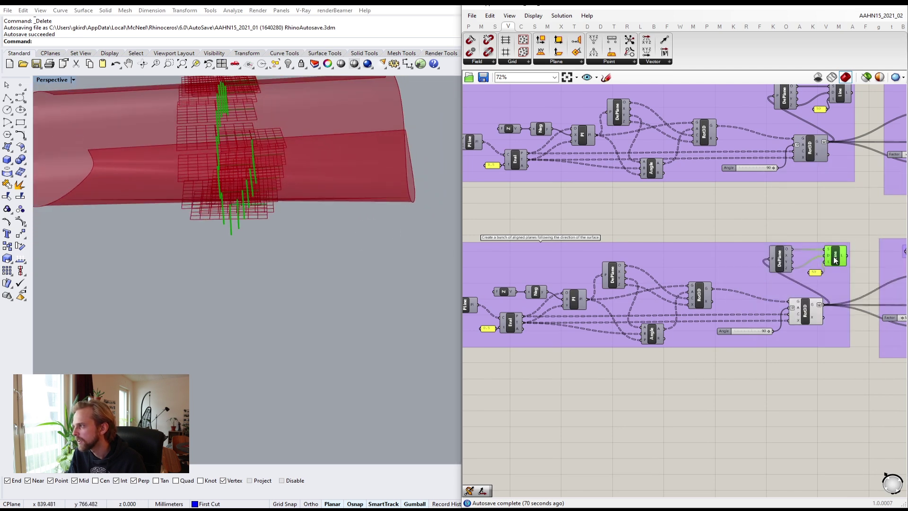
middle_click(835, 259)
left_click(852, 244)
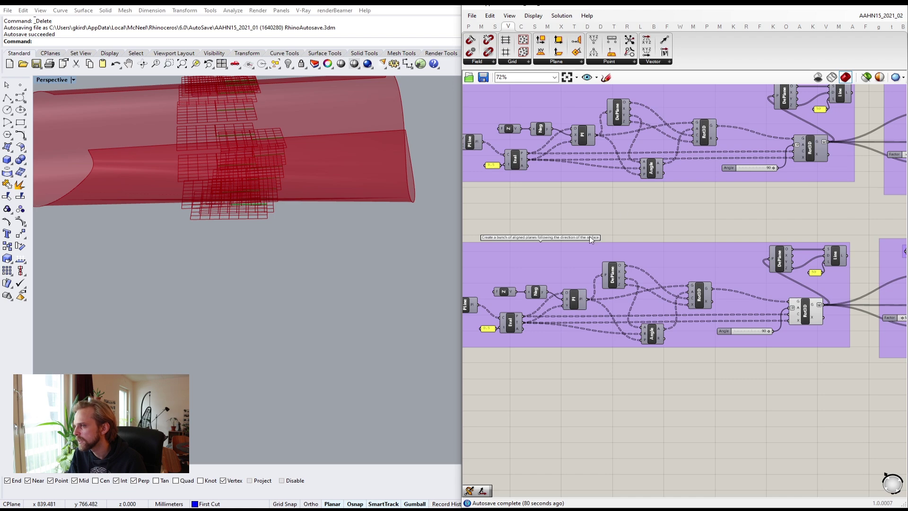
- Preview the lowest group's PLine component to compare the polylines with the planes, and hide it again
right_click_drag(313, 258, 411, 280)
right_click_drag(525, 300, 568, 298)
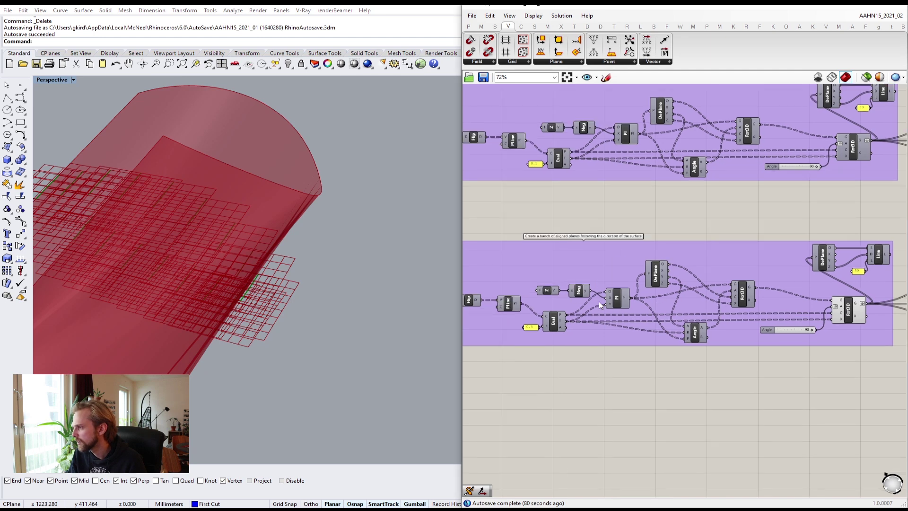
left_click(509, 308)
middle_click(508, 309)
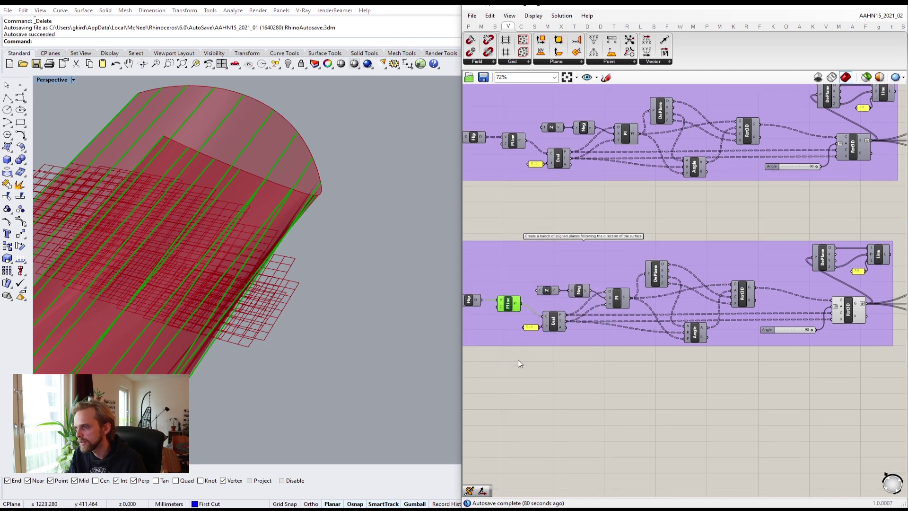
middle_click(503, 304)
left_click(532, 275)
left_click(719, 392)
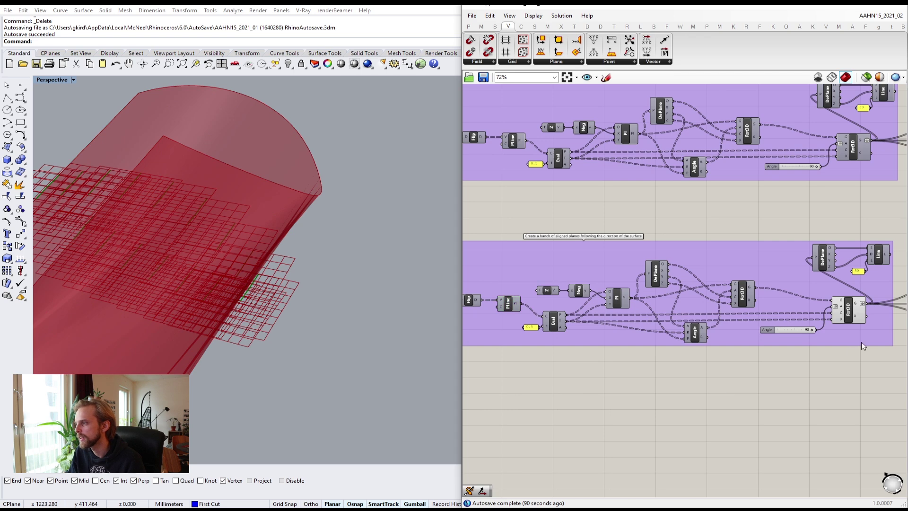
- Hide the preview of the final Rot3D component in the lowest aligned-planes group
right_click_drag(862, 342, 780, 350)
left_click_drag(788, 370, 718, 293)
middle_click(732, 294)
left_click(762, 267)
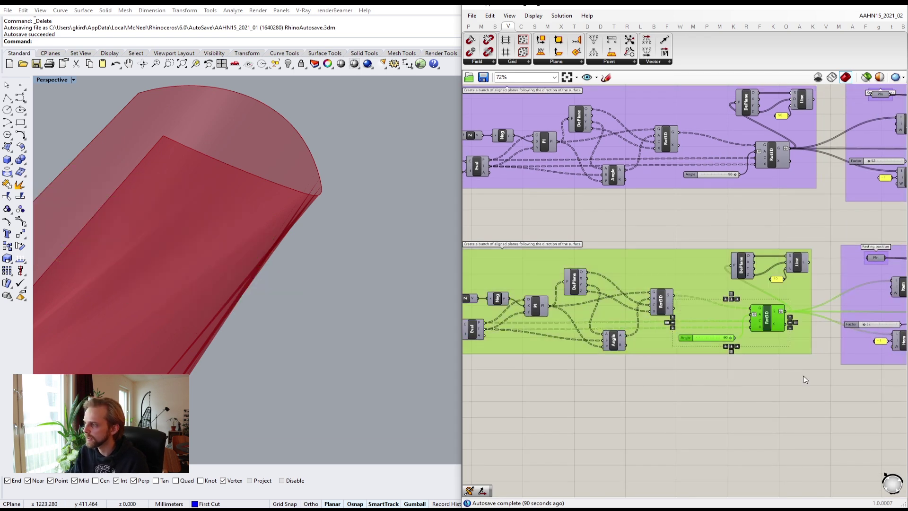
left_click(803, 376)
- Move the small component group that feeds all four target groups up, closer beneath the rows
scroll(795, 340, "down", 5)
scroll(797, 296, "down", 4)
right_click_drag(797, 288, 689, 282)
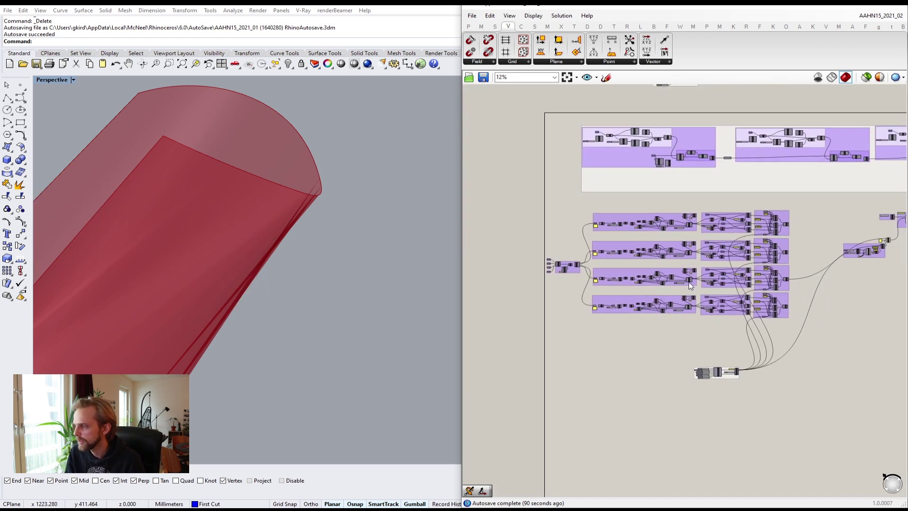
scroll(742, 355, "up", 3)
left_click_drag(719, 405, 716, 351)
left_click(795, 319)
- Add a Merge component in the empty space between the four target groups and the Homing group
scroll(809, 292, "down", 3)
right_click_drag(886, 215, 745, 254)
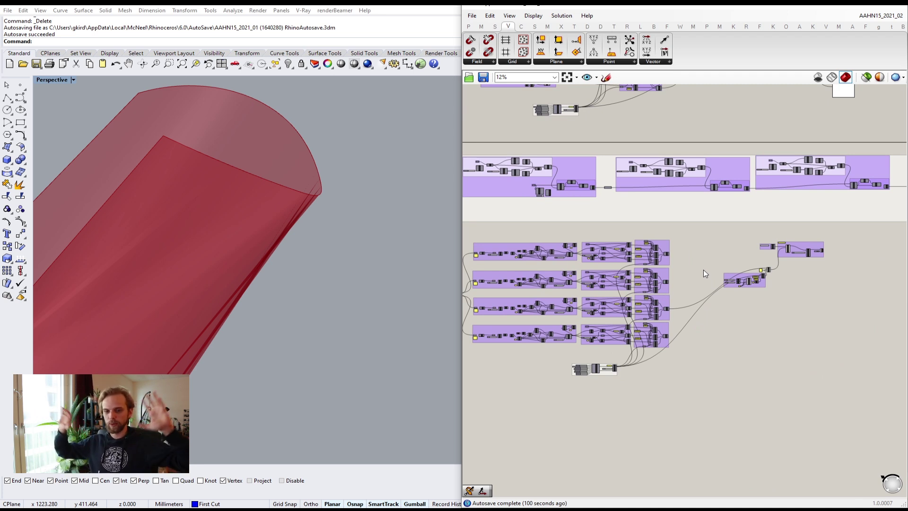
scroll(669, 249, "up", 3)
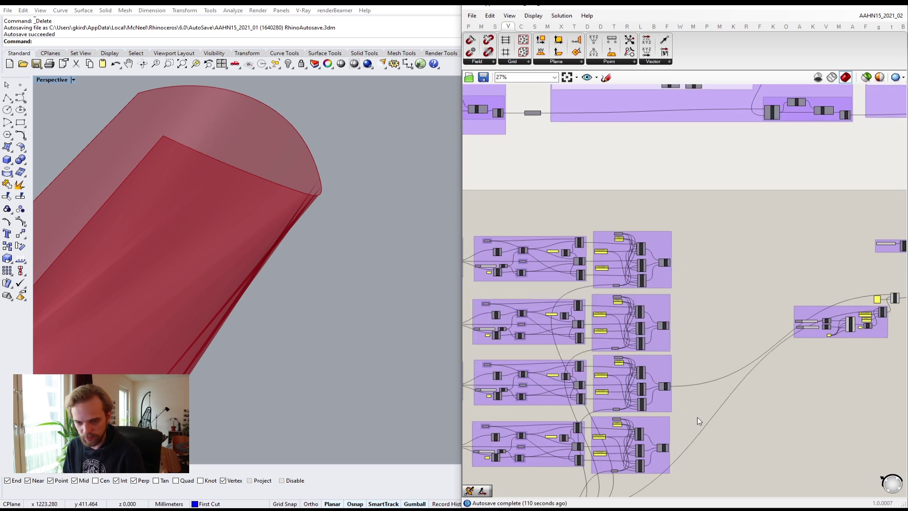
right_click_drag(678, 367, 601, 331)
double_click(653, 264)
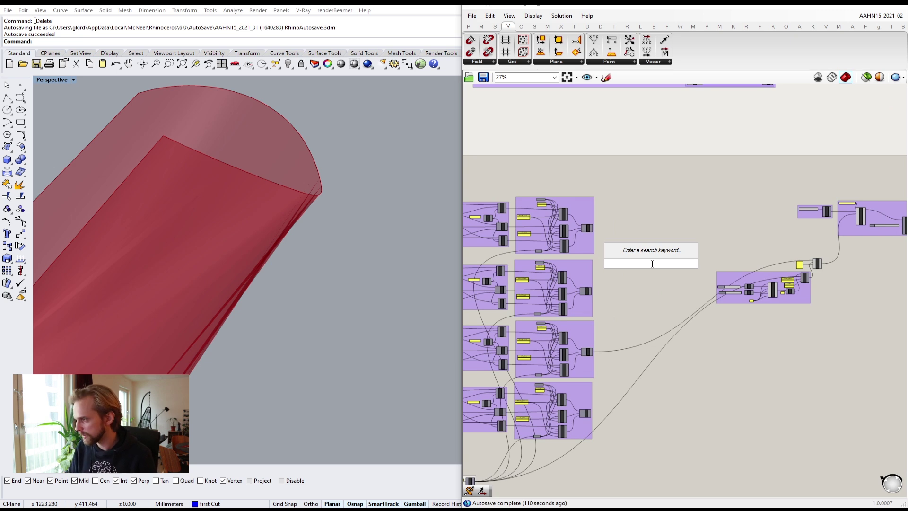
type("merge")
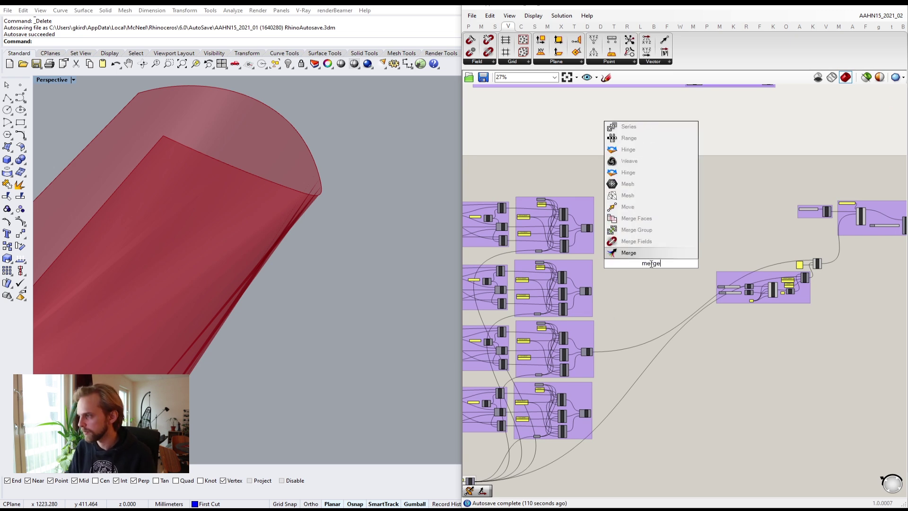
left_click(651, 253)
- Connect the merged targets of the four target groups, in order, to inputs D1 through D4 of the new Merge component
scroll(615, 261, "up", 5)
left_click_drag(588, 187, 759, 293)
right_click_drag(696, 375, 672, 302)
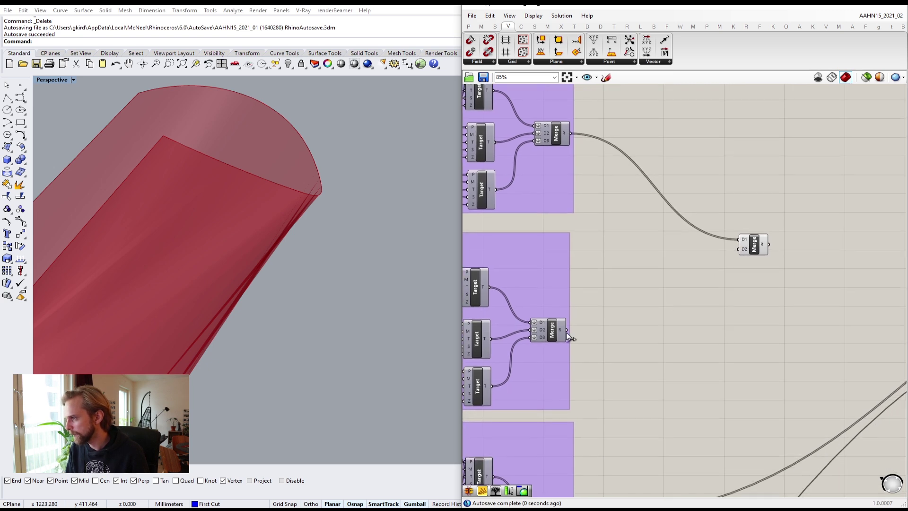
left_click_drag(567, 333, 739, 250)
right_click_drag(569, 497, 569, 342)
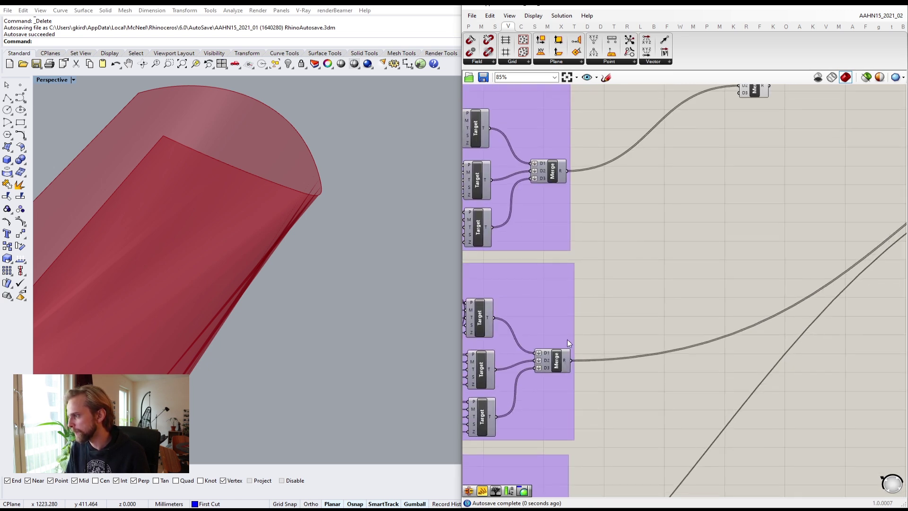
left_click_drag(573, 362, 745, 106)
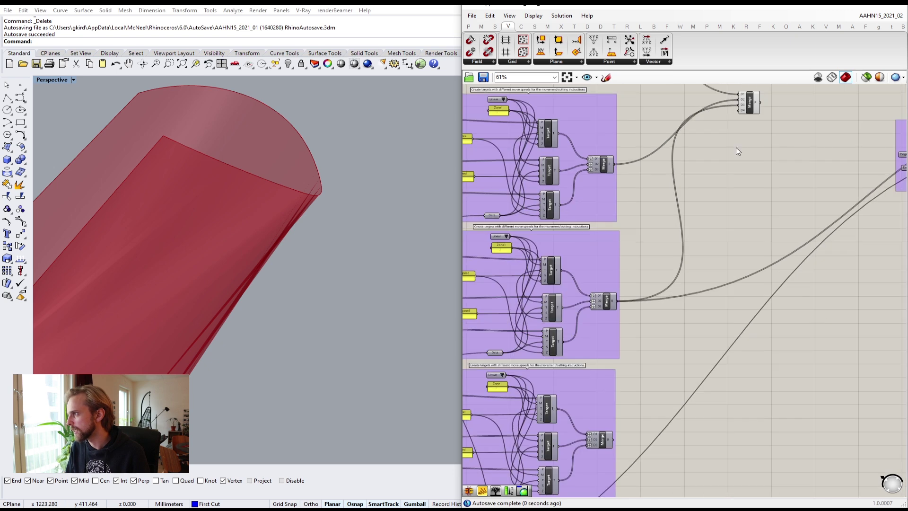
scroll(736, 147, "down", 3)
left_click_drag(631, 394, 743, 116)
- Remove the unused extra input from the new Merge component, keeping only D1 to D4
left_click(745, 114)
scroll(747, 141, "up", 6)
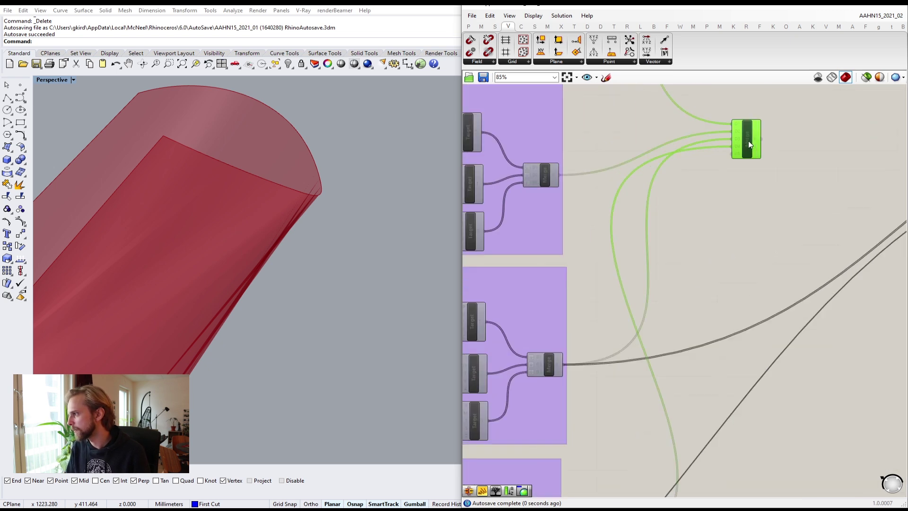
left_click(637, 247)
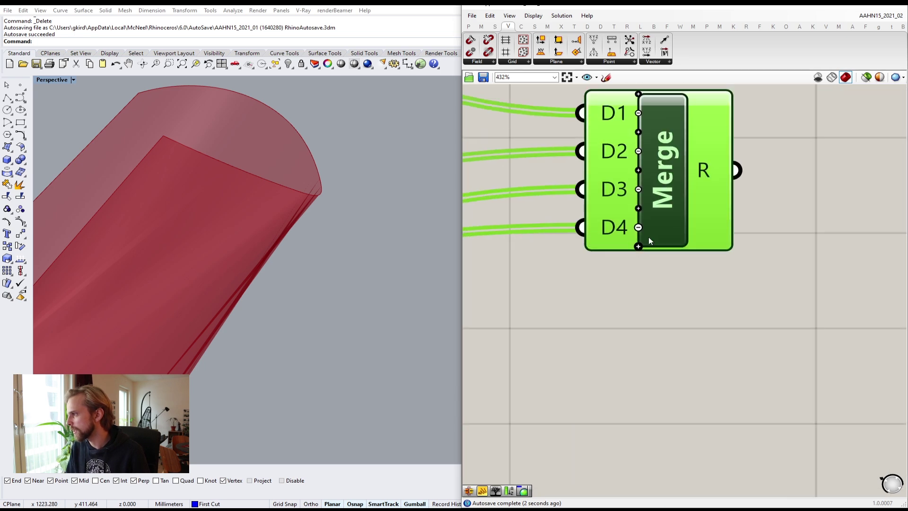
- Move the new Merge component closer to the Homing group and connect its R output to the Ins component's first input
scroll(658, 222, "down", 5)
right_click_drag(662, 215, 564, 203)
left_click_drag(564, 203, 698, 147)
right_click_drag(738, 160, 585, 189)
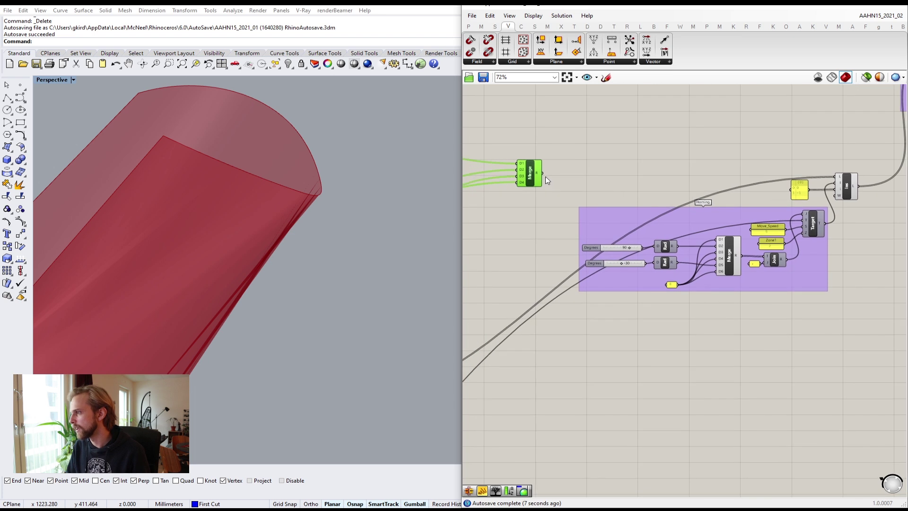
left_click_drag(543, 173, 836, 178)
left_click(551, 193)
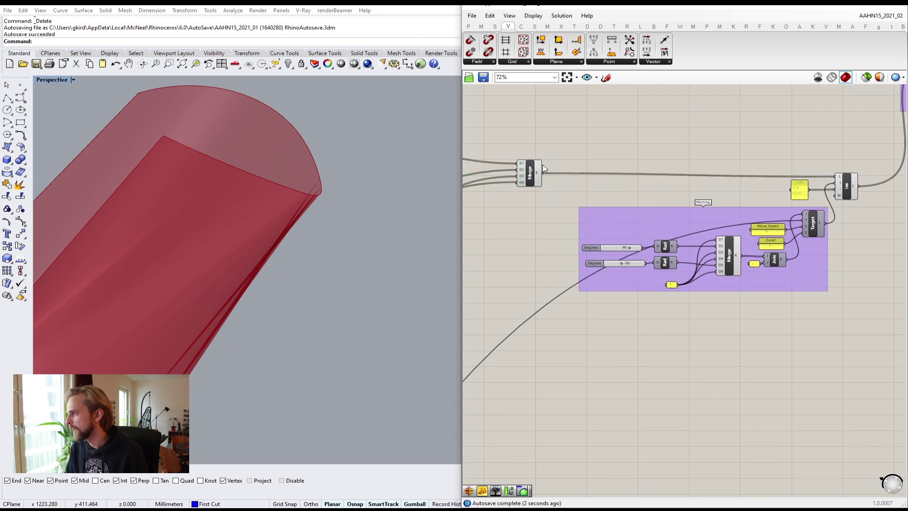
scroll(550, 169, "up", 6)
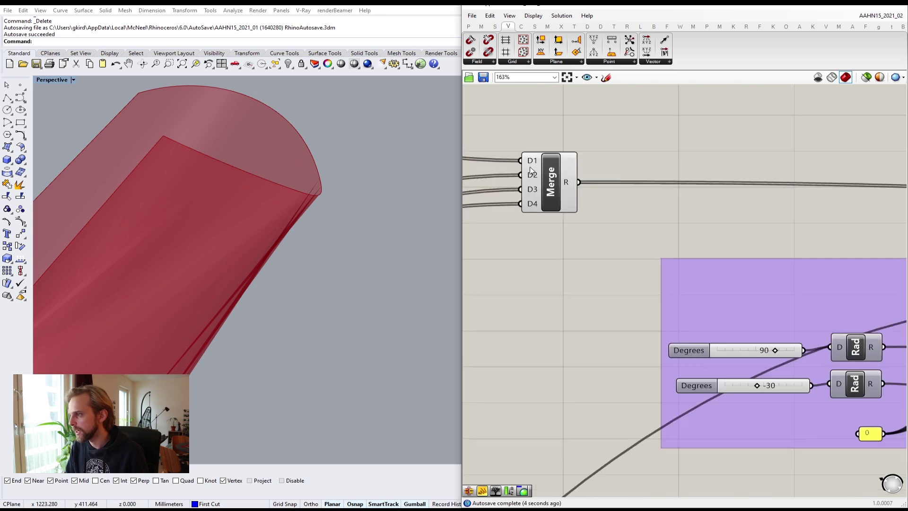
right_click(540, 156)
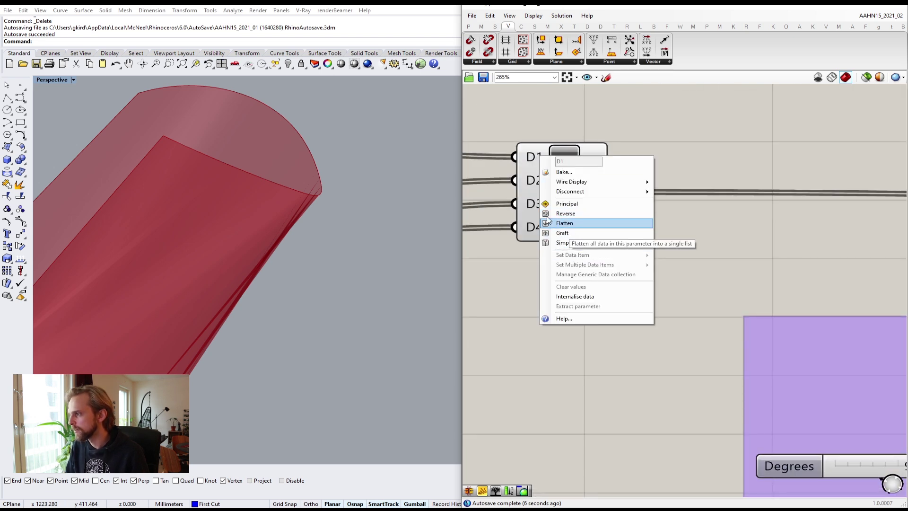
left_click(526, 306)
- Nudge the new Merge component so its output wire runs level to the Ins component
left_click_drag(568, 206, 530, 223)
scroll(576, 228, "down", 8)
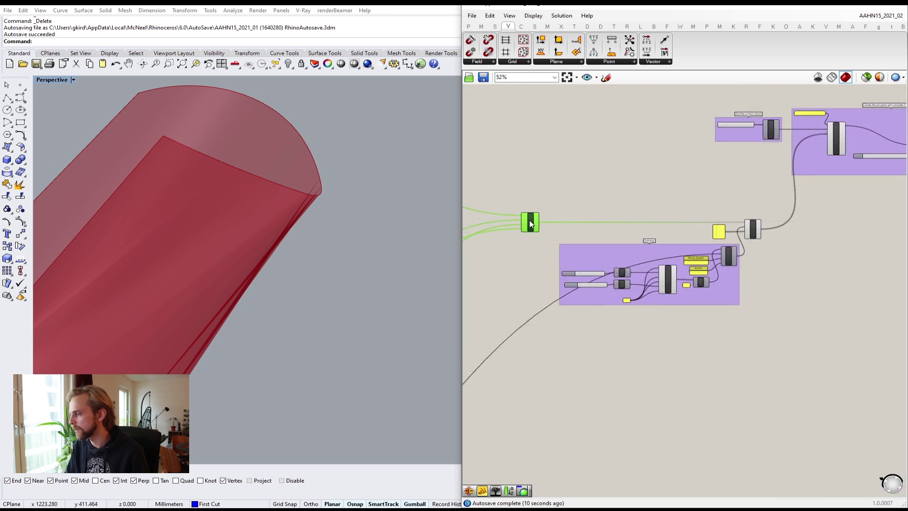
left_click(549, 200)
- Inspect the wiring from the four target groups through Merge to the Ins component, and view the whole robot
scroll(579, 229, "down", 2)
right_click_drag(578, 228, 682, 235)
scroll(682, 235, "down", 5)
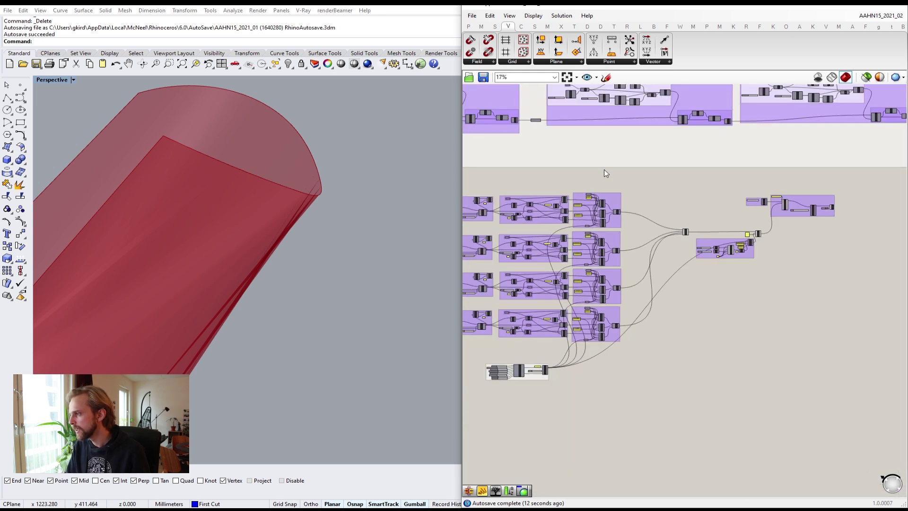
scroll(768, 215, "up", 6)
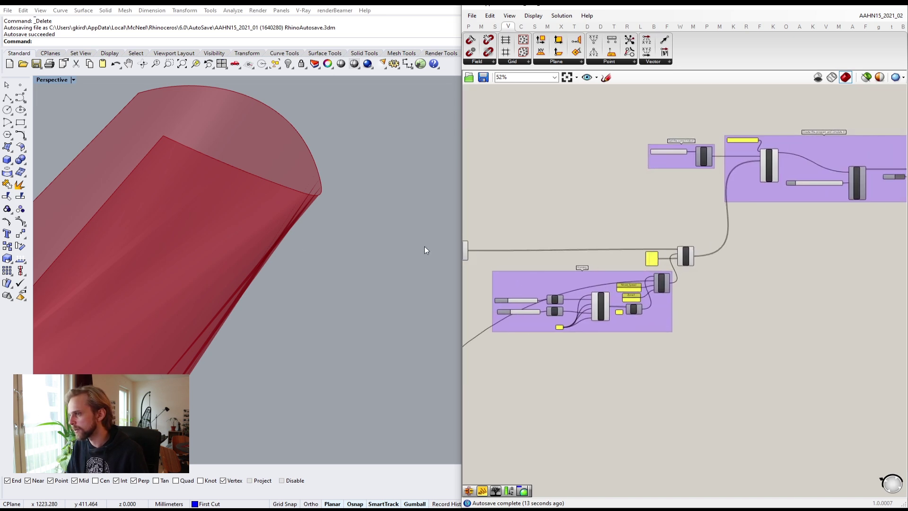
scroll(284, 236, "down", 5)
scroll(284, 236, "down", 6)
right_click_drag(300, 223, 307, 189)
scroll(683, 255, "up", 3)
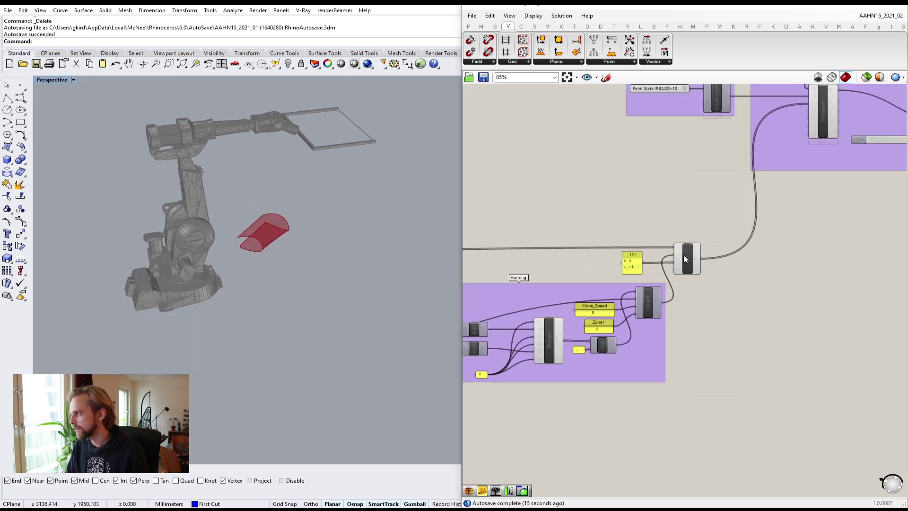
- Hide the previews of the Homing group's components and the Ins component
scroll(743, 369, "down", 2)
left_click_drag(763, 389, 511, 256)
middle_click(512, 255)
left_click(546, 225)
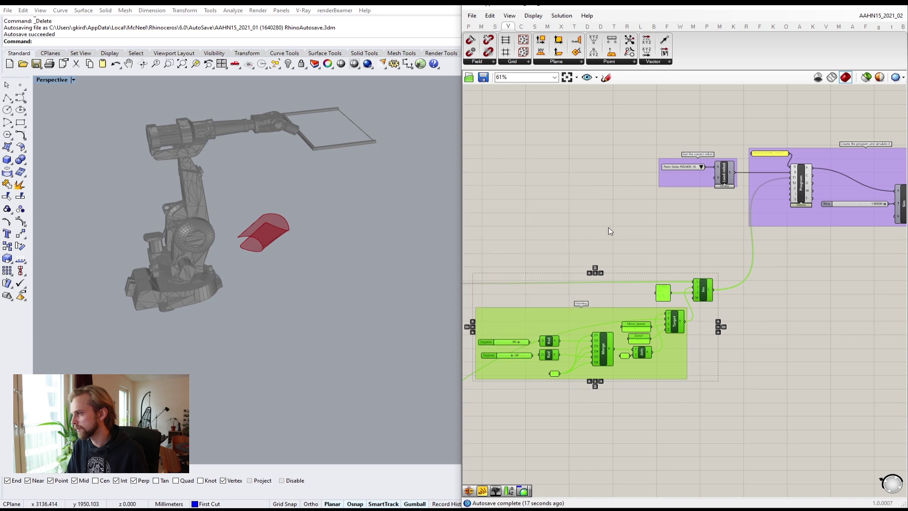
left_click(612, 229)
- Hide the previews of the Program component and the Merge component that collects the four target groups
scroll(725, 271, "down", 2)
scroll(764, 232, "up", 2)
left_click(776, 207)
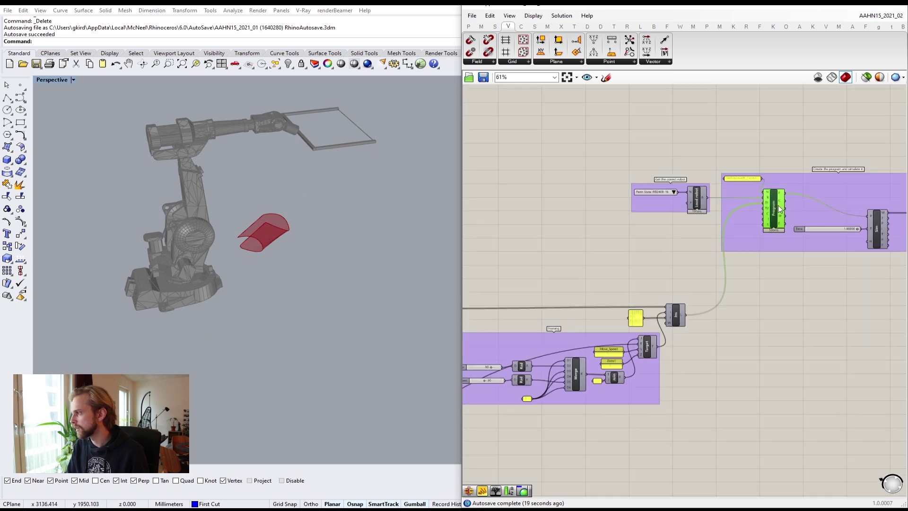
middle_click(778, 205)
scroll(711, 250, "down", 2)
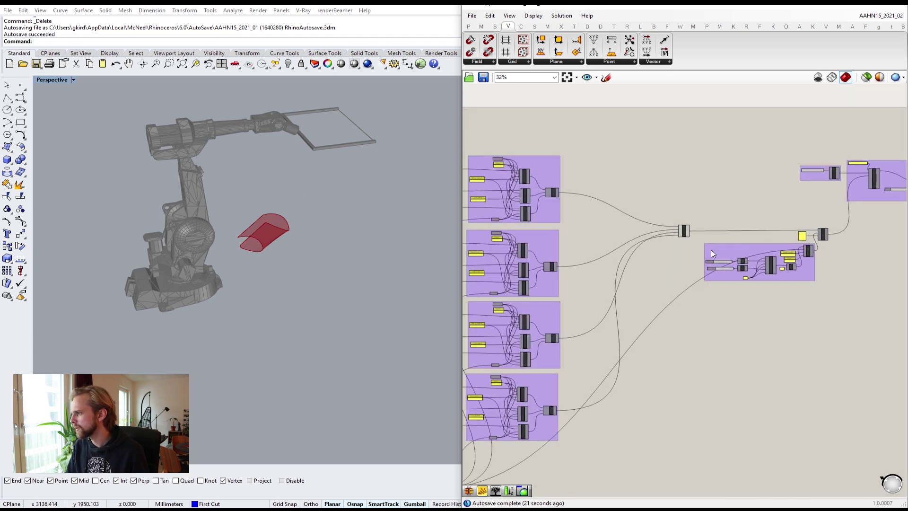
scroll(674, 236, "up", 2)
left_click(704, 240)
middle_click(704, 243)
left_click(723, 193)
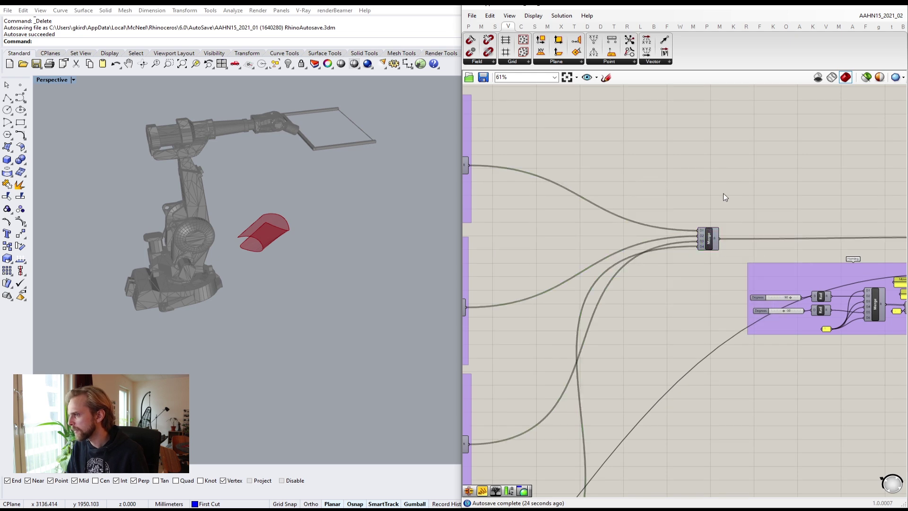
- Show the preview of the PLine component in the second aligned-planes group
scroll(686, 218, "down", 3)
scroll(674, 225, "up", 2)
right_click_drag(546, 213, 635, 224)
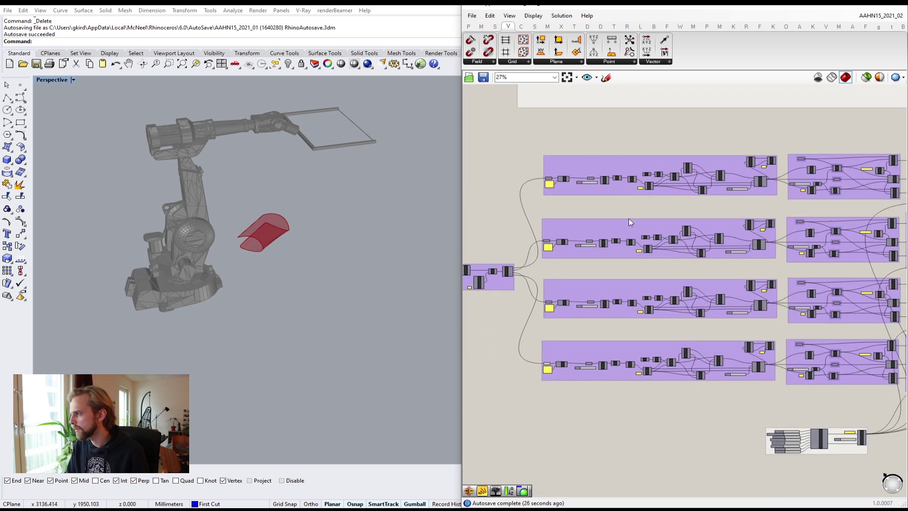
right_click_drag(720, 218, 615, 210)
right_click_drag(696, 270, 736, 242)
scroll(555, 226, "up", 5)
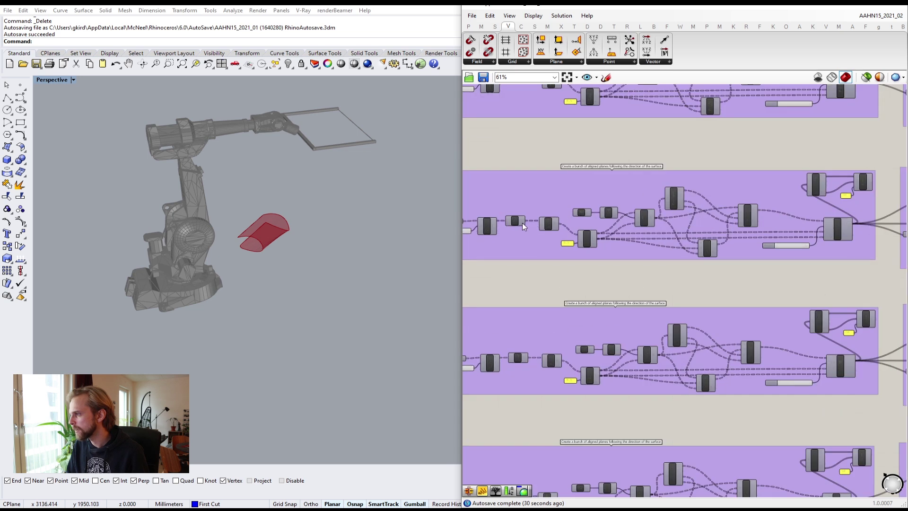
middle_click(651, 230)
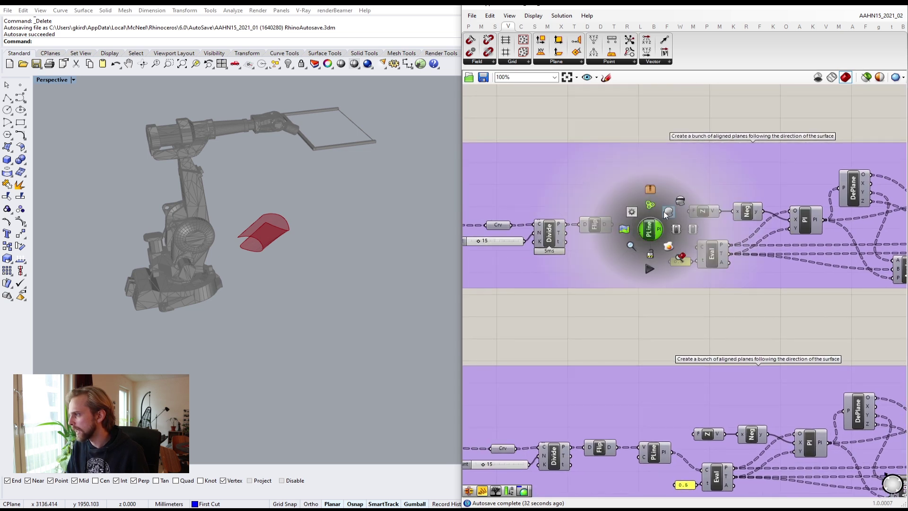
left_click(669, 213)
left_click(638, 299)
- Show the preview of the PLine component in the first aligned-planes group
scroll(637, 300, "down", 2)
right_click_drag(621, 169, 612, 238)
scroll(612, 237, "up", 4)
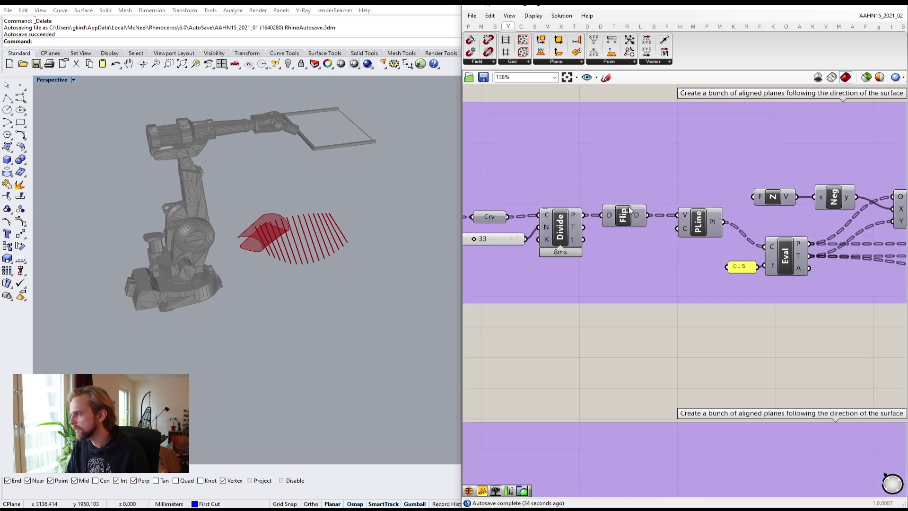
left_click(704, 218)
middle_click(705, 219)
left_click(722, 203)
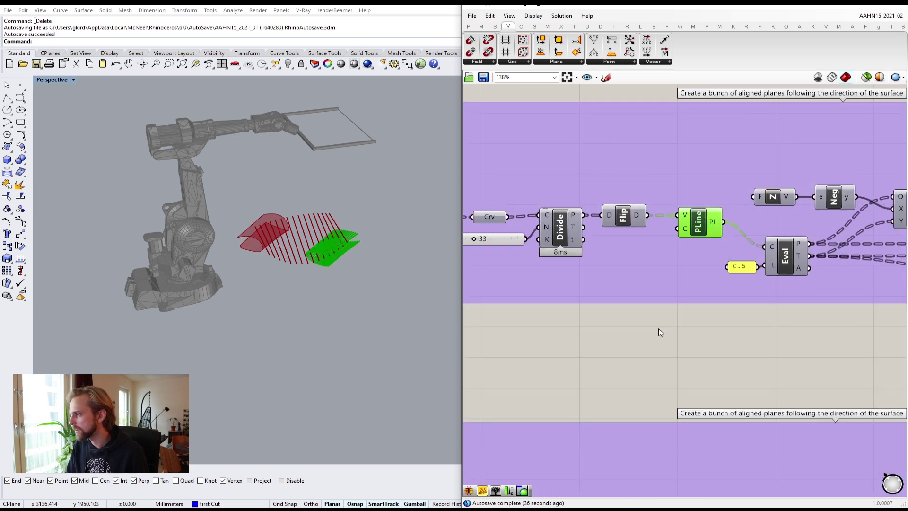
- Show the preview of the PLine component in the third aligned-planes group
scroll(653, 341, "down", 5)
scroll(631, 283, "up", 5)
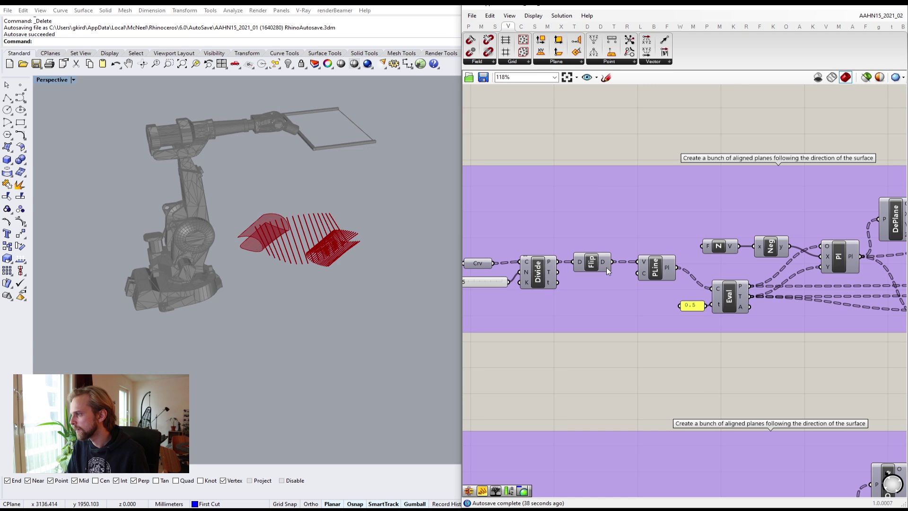
left_click(661, 269)
middle_click(663, 268)
left_click(681, 252)
left_click(648, 353)
- Show the preview of the PLine component in the fourth aligned-planes group
scroll(648, 353, "down", 2)
scroll(648, 356, "down", 1)
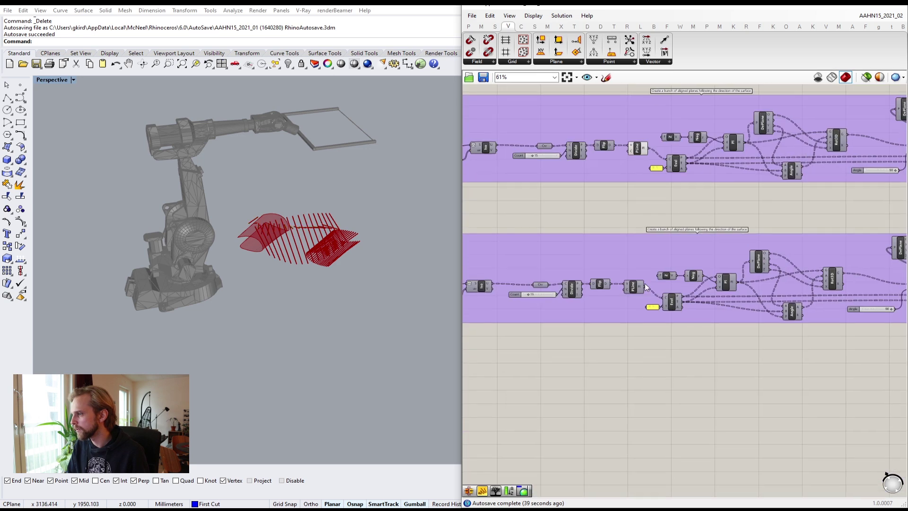
scroll(662, 284, "up", 4)
left_click(644, 277)
middle_click(645, 276)
left_click(663, 259)
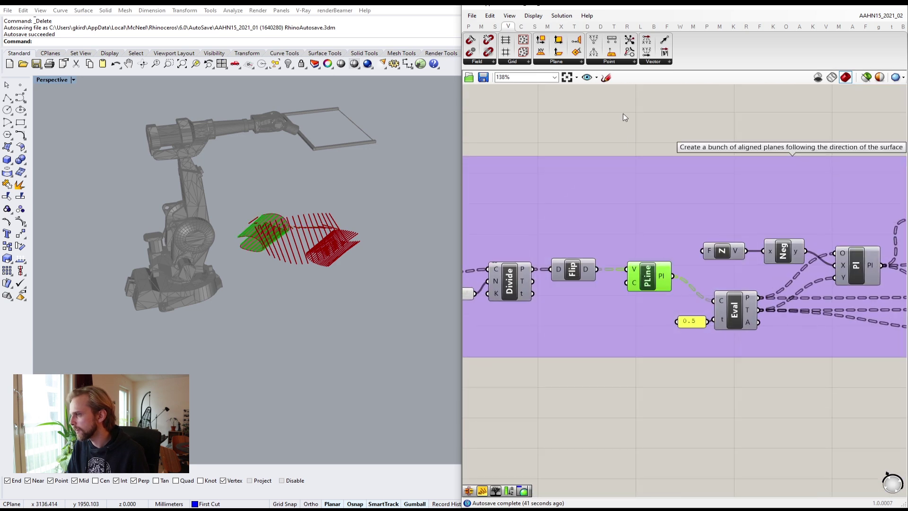
left_click(623, 113)
- Hide the surface preview of the source components feeding the aligned-planes groups, leaving only the cut lines displayed
scroll(602, 188, "down", 4)
right_click_drag(701, 154, 814, 235)
right_click_drag(564, 303, 569, 298)
left_click_drag(520, 266, 578, 307)
middle_click(578, 310)
left_click(600, 289)
left_click(643, 208)
right_click_drag(353, 211, 335, 286)
- Place the simulation's Time slider just below the Program component and widen it
scroll(589, 298, "down", 11)
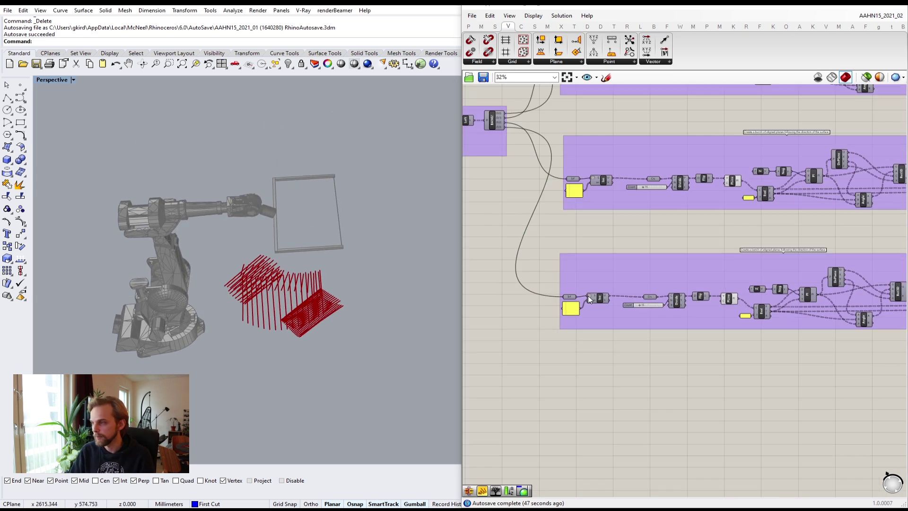
right_click_drag(852, 242, 742, 252)
scroll(747, 246, "up", 9)
scroll(766, 227, "up", 5)
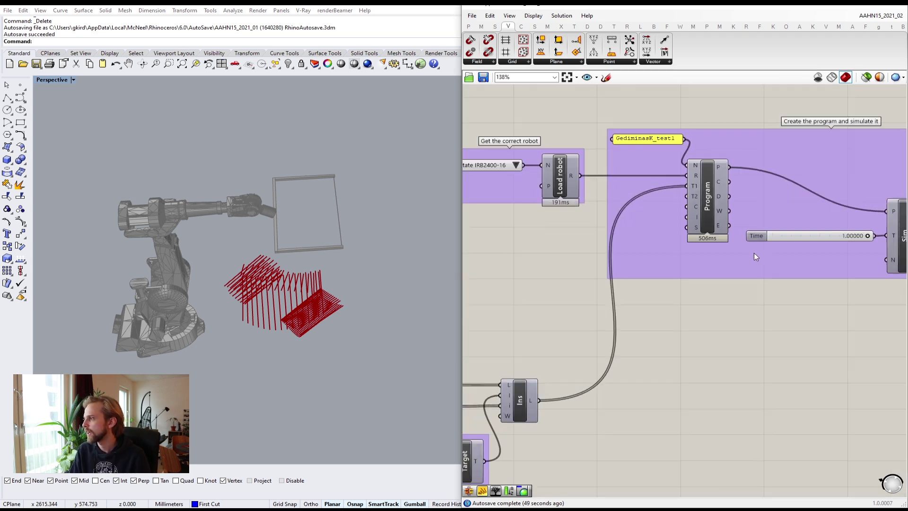
left_click_drag(745, 267, 843, 266)
right_click_drag(384, 272, 377, 245)
scroll(305, 252, "up", 2)
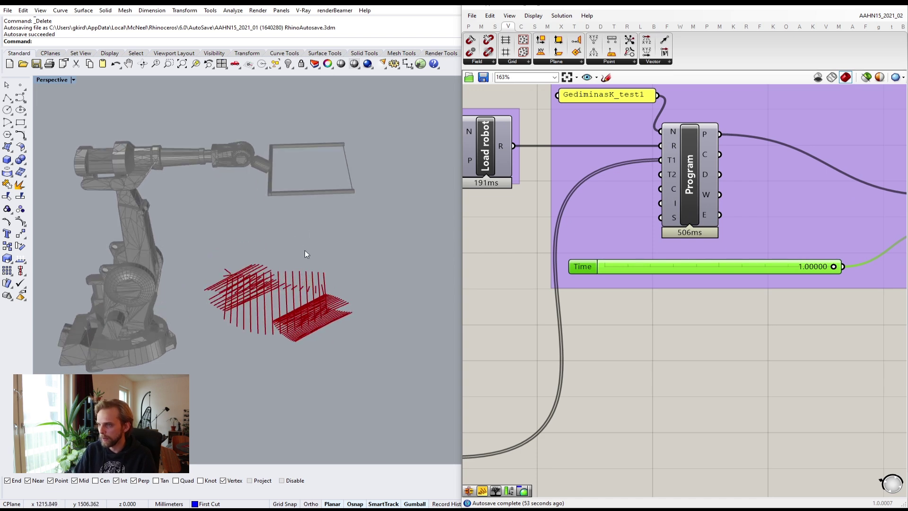
- Rewind the simulation Time to 0.00000, advance it to 0.08743, and view the robot's approach to the cut lines
scroll(840, 283, "up", 2)
left_click_drag(832, 259, 493, 271)
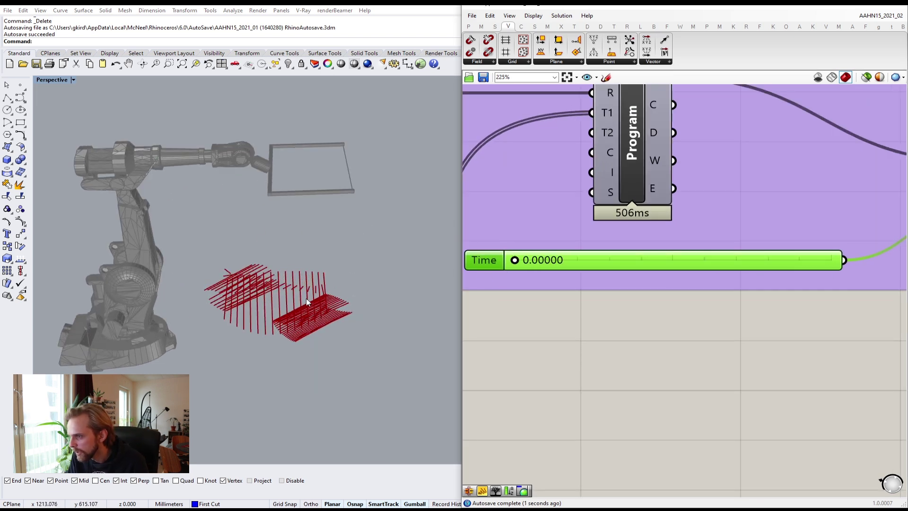
scroll(507, 268, "up", 2)
left_click_drag(517, 258, 555, 259)
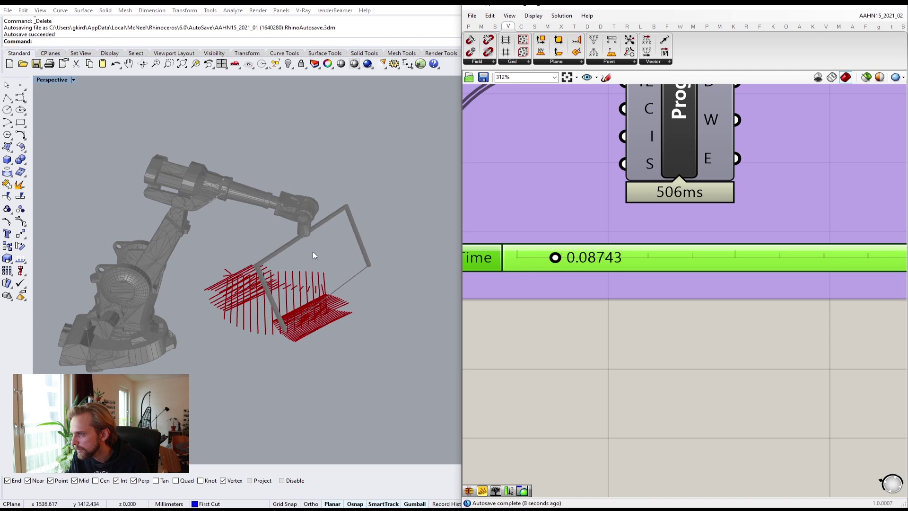
right_click_drag(252, 221, 253, 230)
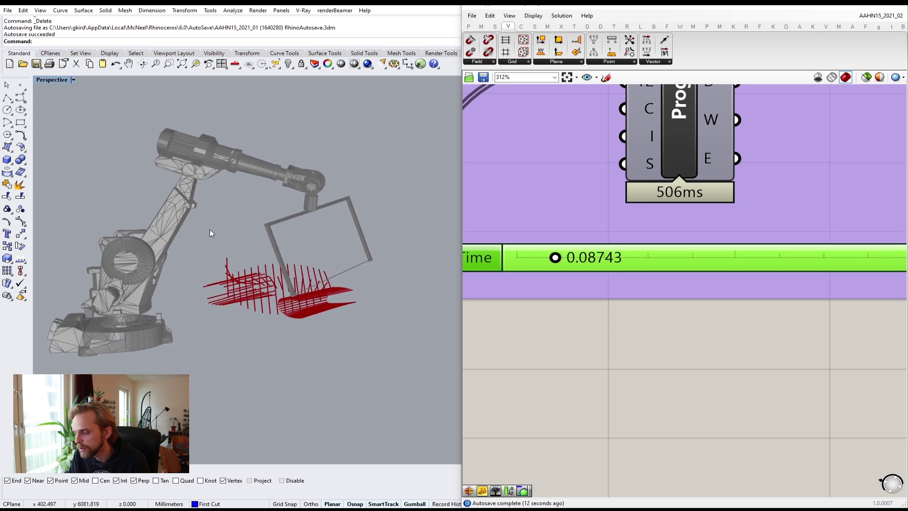
mouse_move(209, 229)
right_mouse_down()
mouse_move(255, 236)
mouse_move(214, 236)
right_mouse_up()
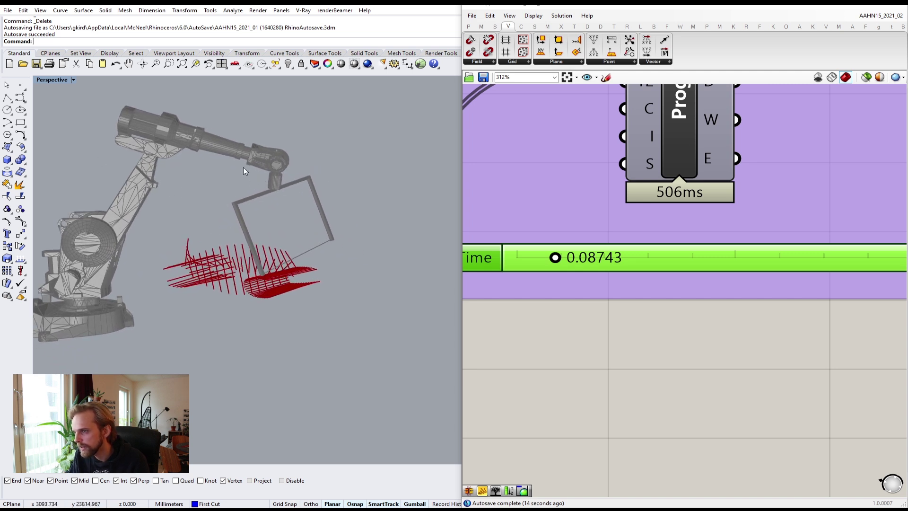
- Advance the simulation Time to 0.13168 and examine the hot-wire frame closely at the cut lines
left_click_drag(559, 260, 575, 260)
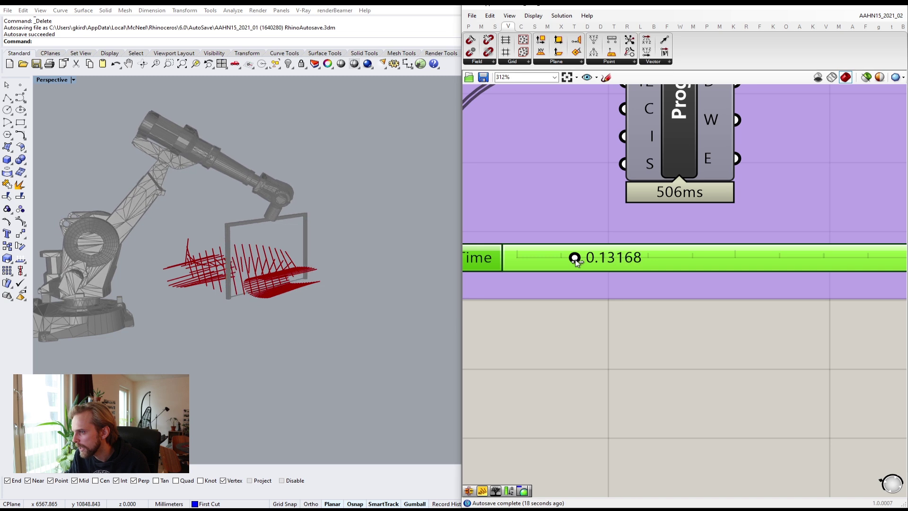
scroll(291, 282, "up", 3)
scroll(169, 283, "up", 3)
scroll(169, 282, "down", 5)
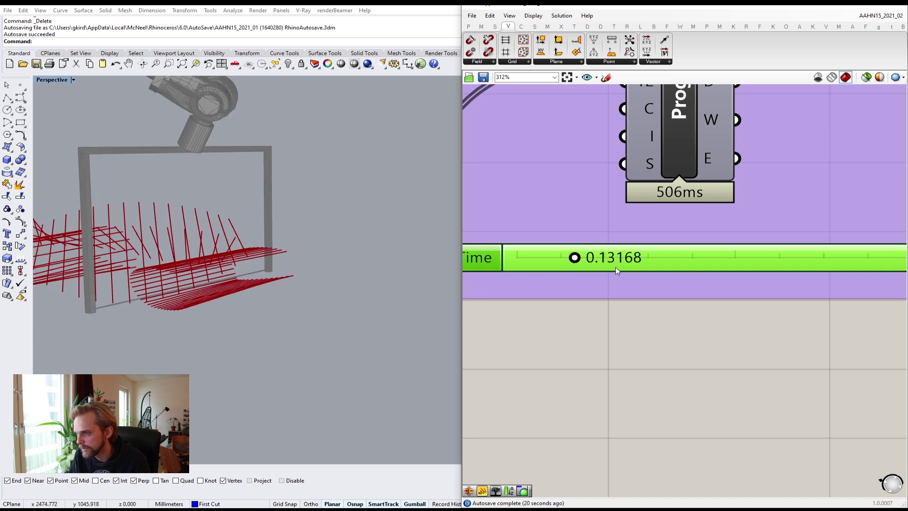
- Run the simulation Time on to 0.53537 and examine the wire's alignment with the cut lines from several angles
left_click_drag(576, 260, 749, 216)
scroll(280, 197, "down", 5)
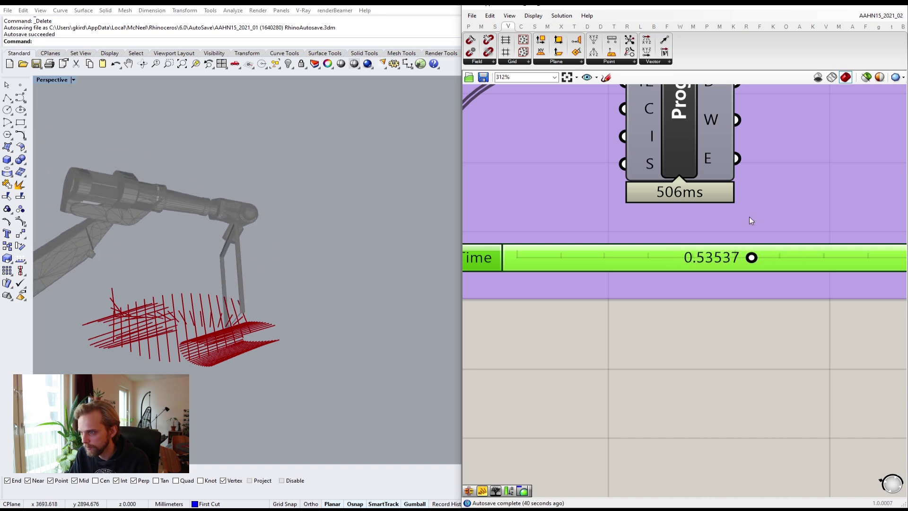
right_click_drag(350, 225, 208, 222)
scroll(227, 204, "up", 10)
right_click_drag(208, 222, 301, 232, "shift")
scroll(232, 239, "up", 6)
scroll(166, 239, "down", 5)
scroll(302, 230, "up", 6)
scroll(682, 260, "down", 4)
right_click_drag(691, 278, 491, 282)
scroll(520, 269, "up", 2)
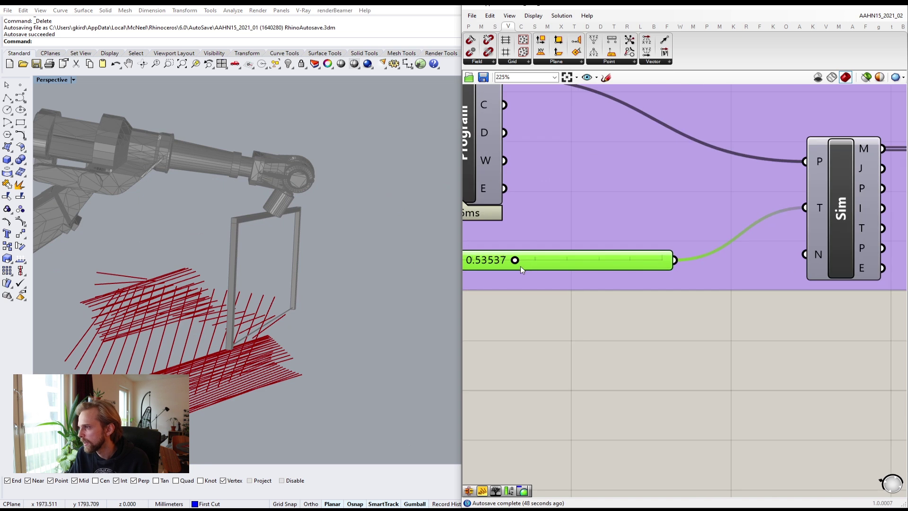
- Advance the simulation Time to 0.78187 and on to 0.78807, inspecting the cutting frame's clearance from the robot base
left_click_drag(515, 261, 593, 260)
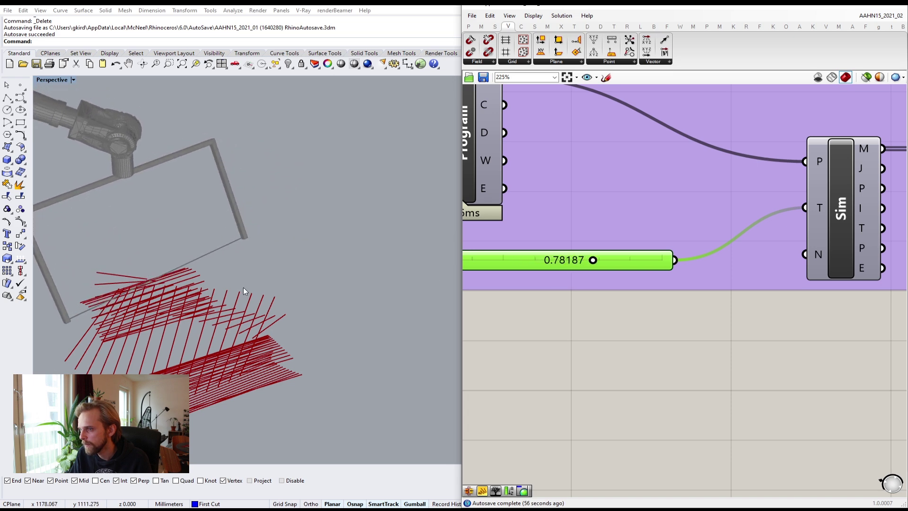
right_click_drag(246, 296, 710, 305)
scroll(832, 318, "down", 2)
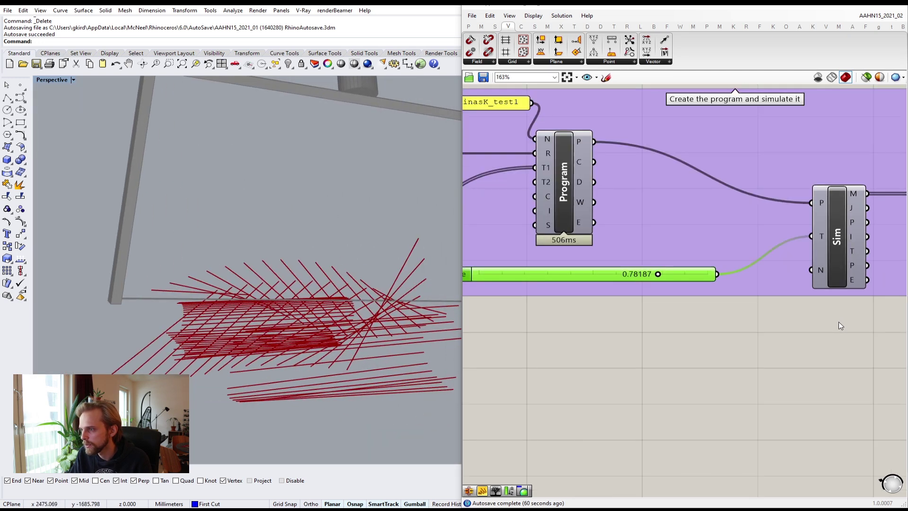
right_click_drag(310, 304, 371, 279)
left_click_drag(658, 276, 661, 275)
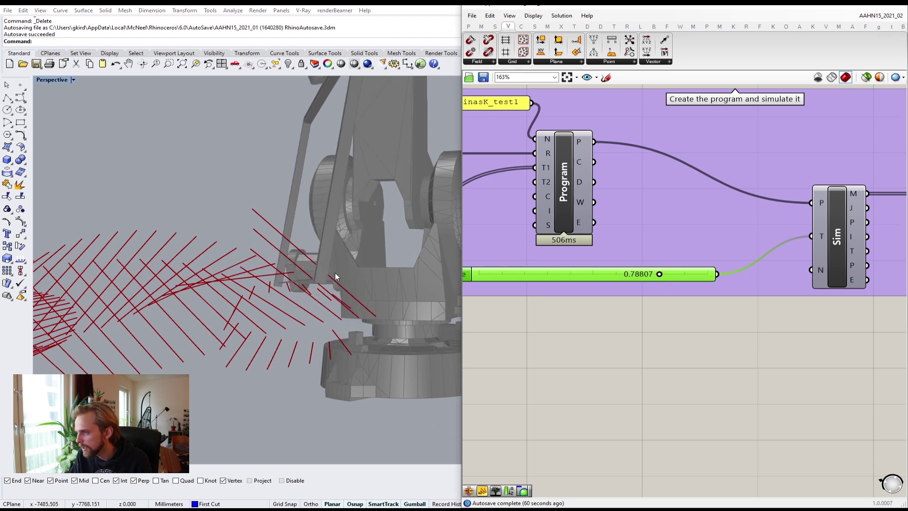
right_click_drag(336, 279, 315, 275)
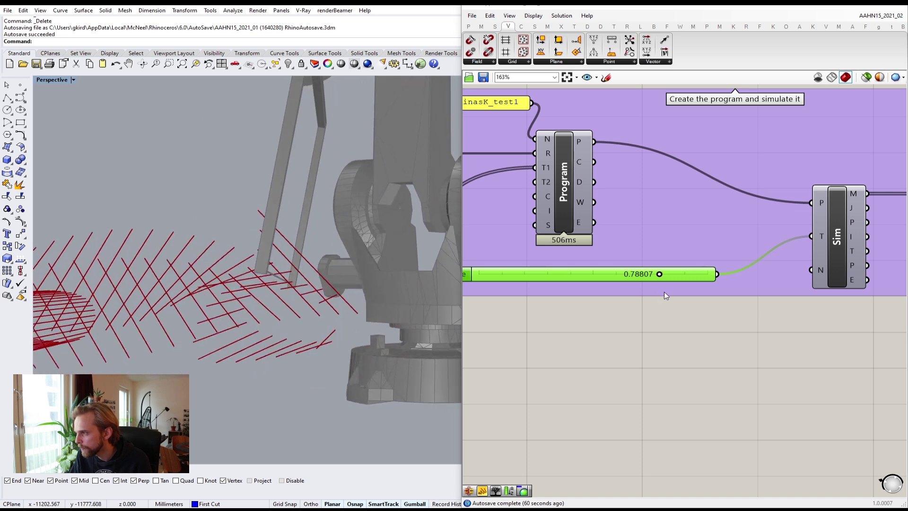
- Switch to Rhino, show all hidden objects with the Show command, and inspect the stock block against the cutting frame
scroll(694, 232, "down", 10)
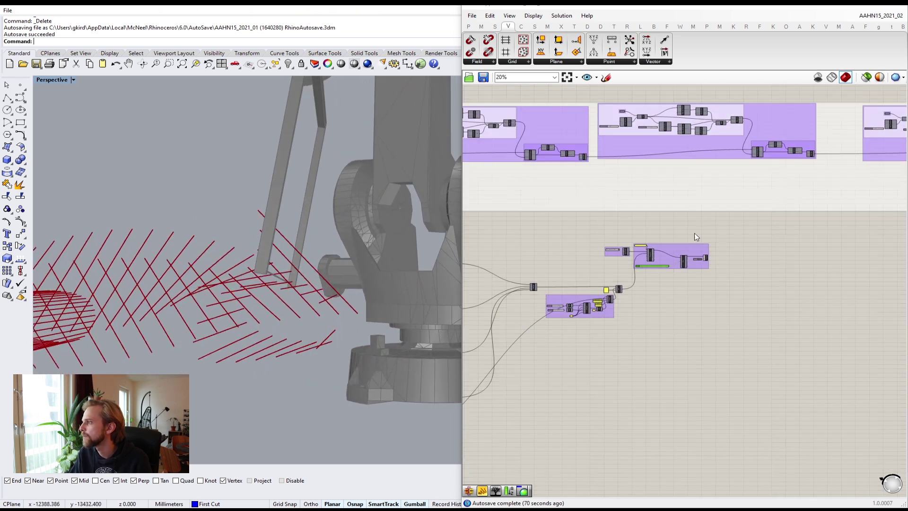
scroll(692, 308, "up", 5)
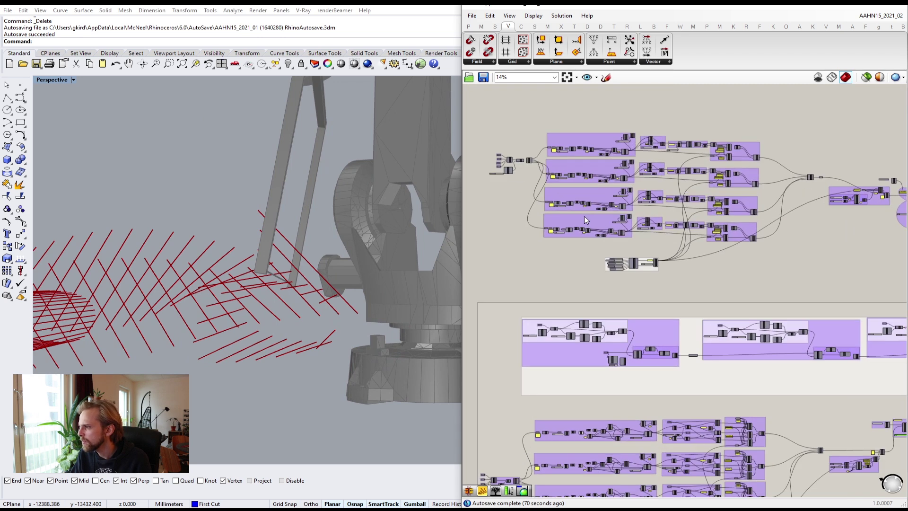
scroll(618, 304, "up", 4)
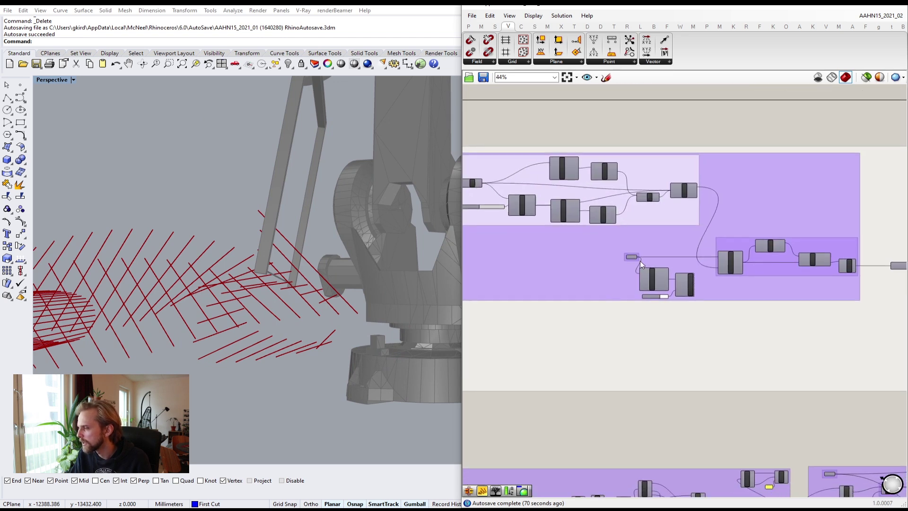
left_click(850, 15)
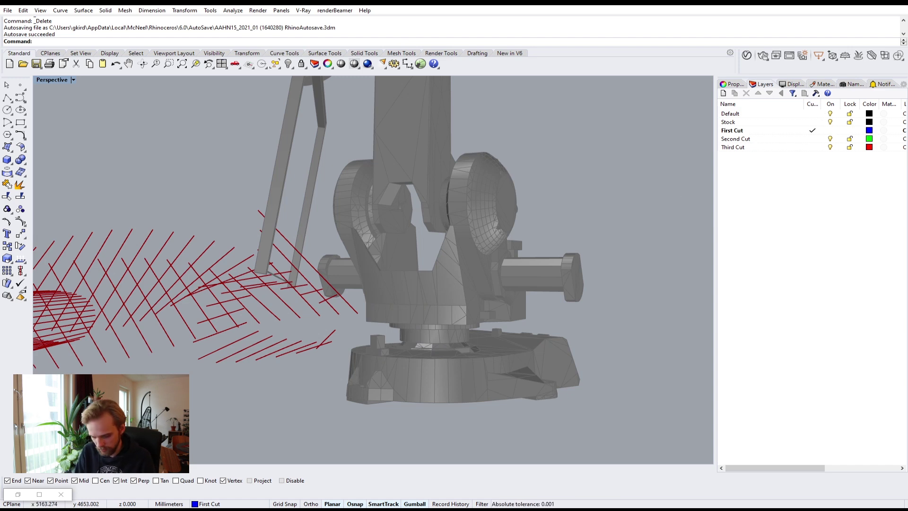
type("Show")
key("Return")
scroll(259, 279, "up", 5)
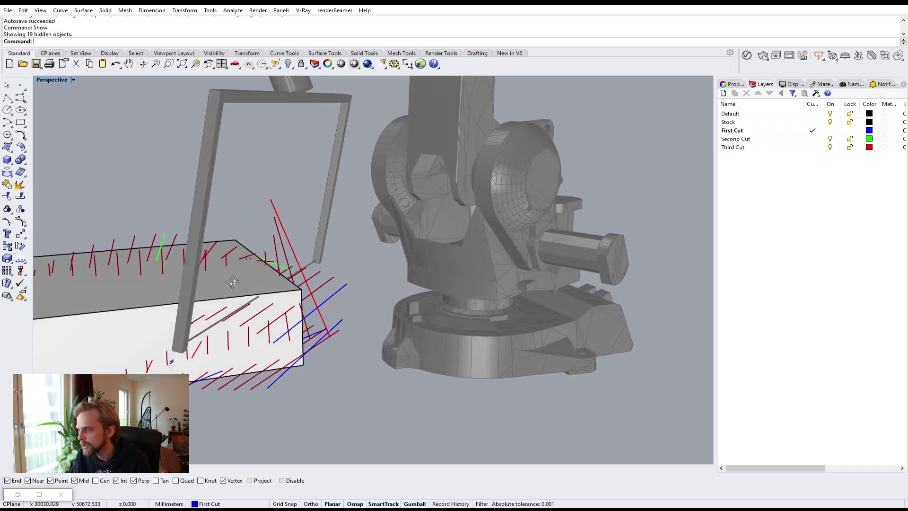
right_click_drag(262, 296, 263, 283)
right_click_drag(230, 234, 262, 248)
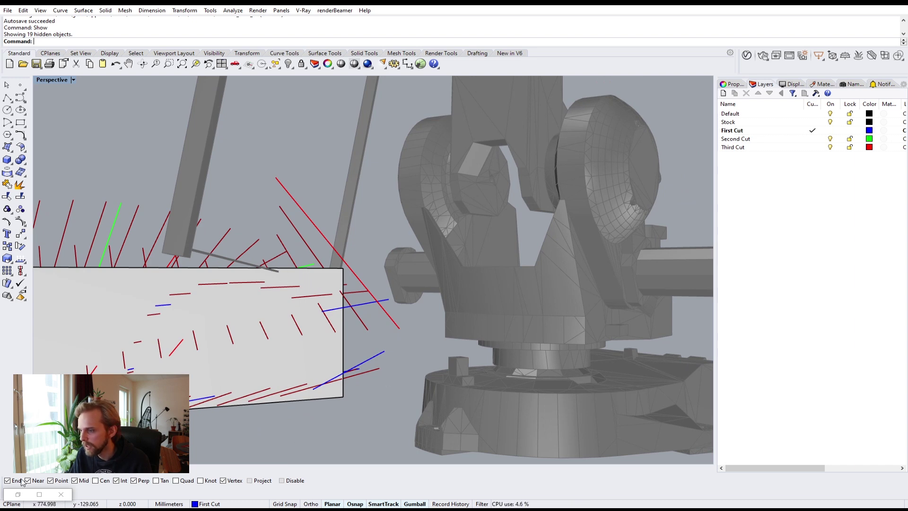
- Switch to Grasshopper and try Factor values of 616 and 399 for the start-of-cut and end-of-cut moves in the lowest surface group
left_click(18, 494)
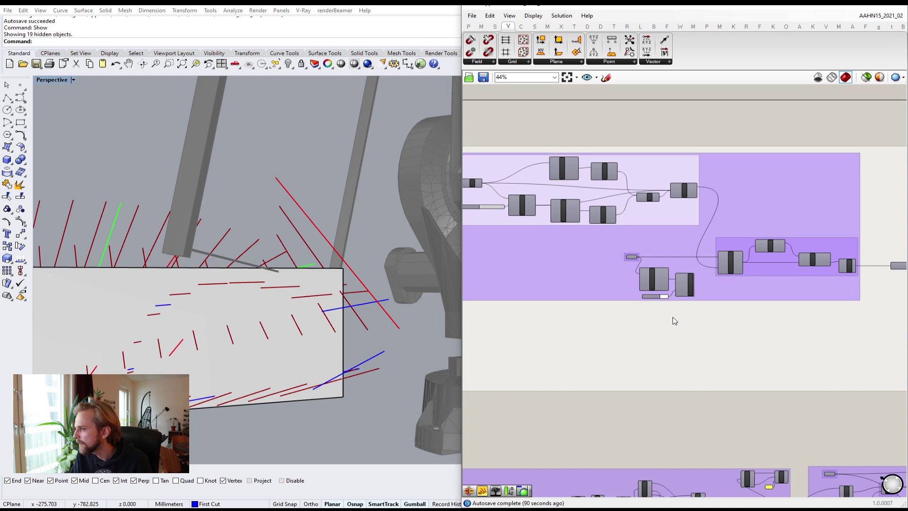
scroll(675, 321, "down", 5)
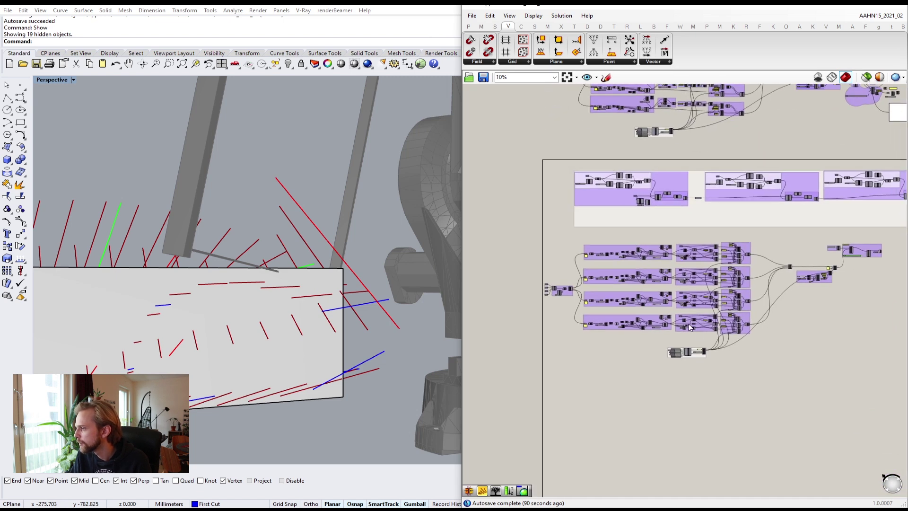
scroll(689, 326, "up", 10)
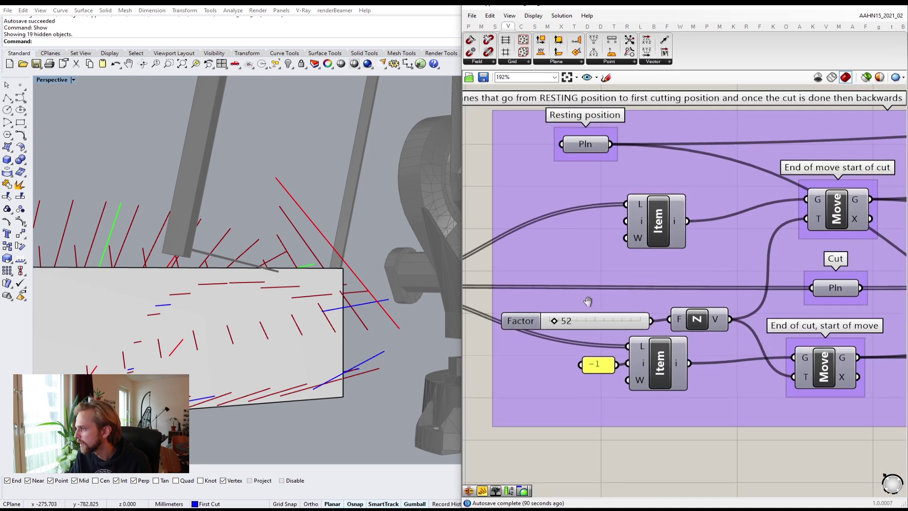
right_click_drag(587, 301, 606, 256)
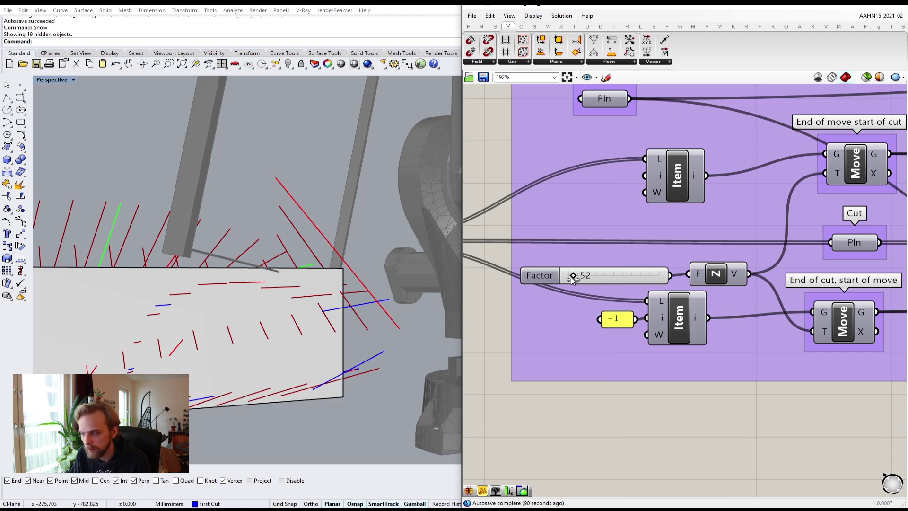
scroll(612, 277, "down", 1)
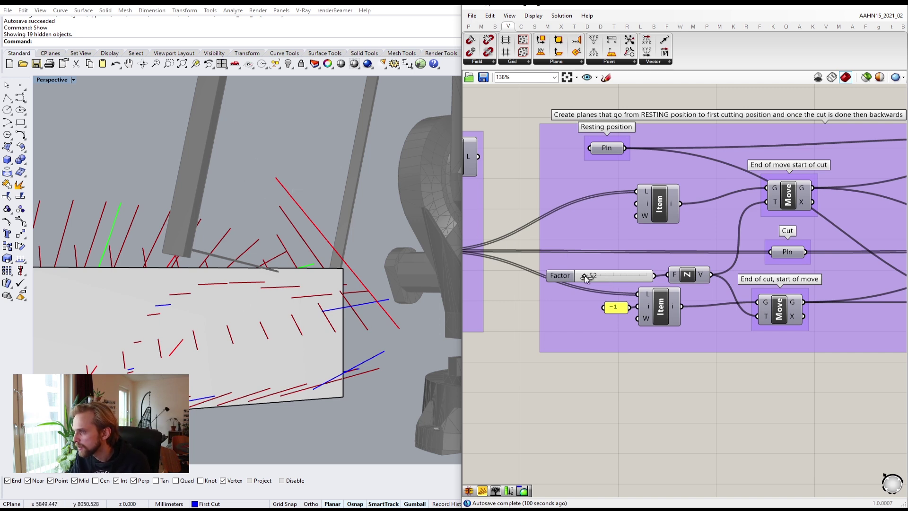
left_click_drag(584, 276, 621, 276)
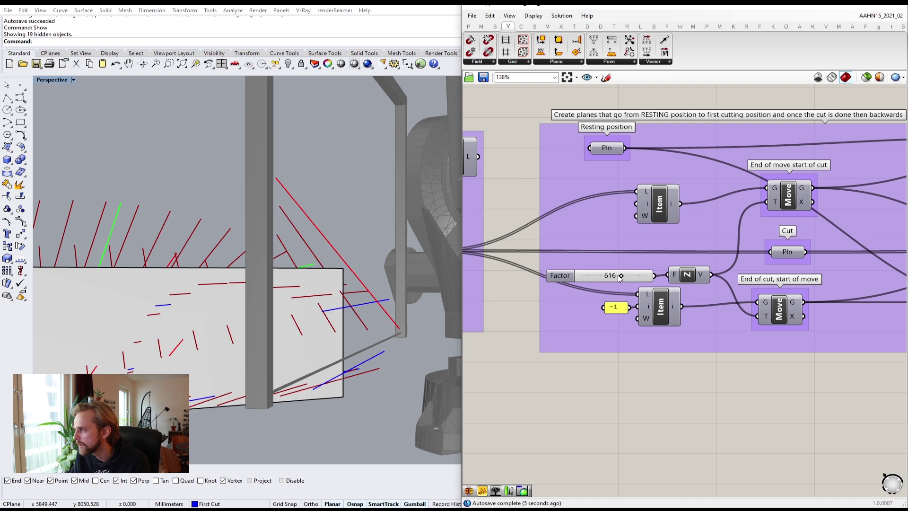
left_click_drag(606, 278, 607, 278)
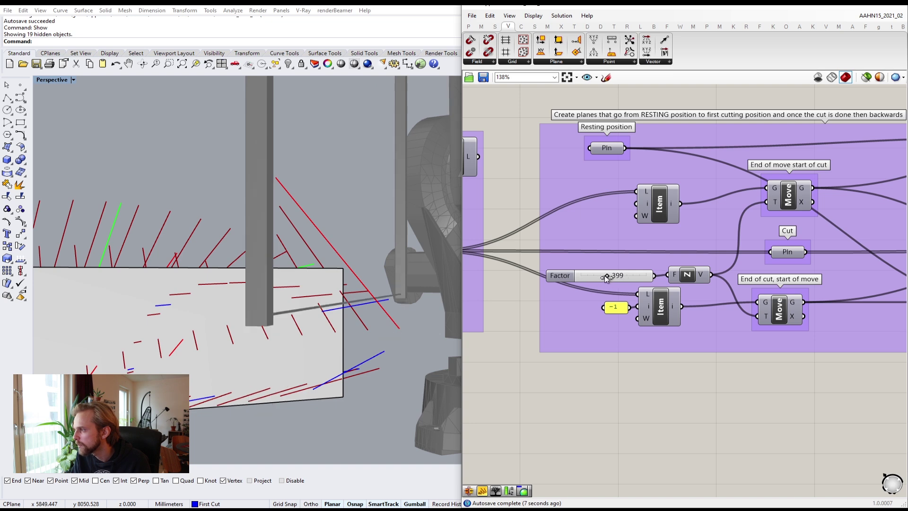
scroll(319, 291, "down", 10)
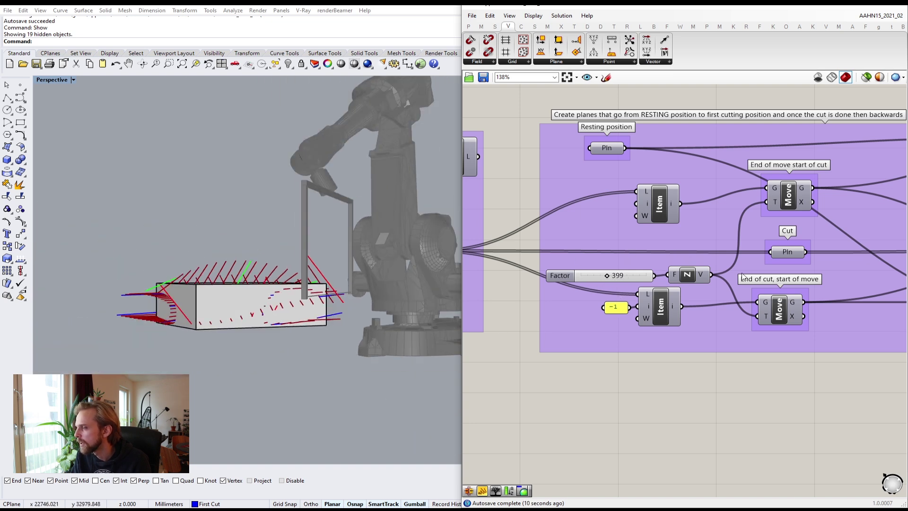
- Enable the preview of the "End of cut, start of move" and "End of move start of cut" Move components
right_click_drag(795, 281, 690, 301)
left_click(669, 333)
middle_click(671, 332)
left_click(685, 312)
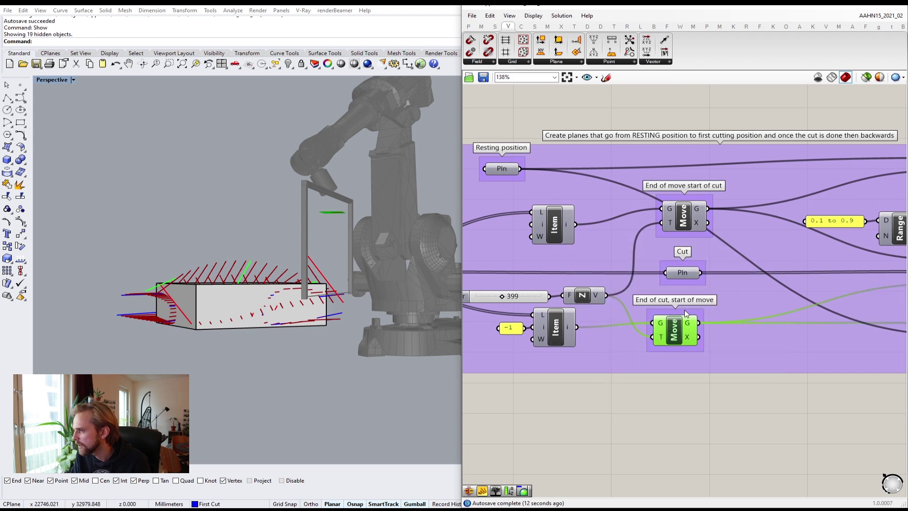
left_click(683, 217)
middle_click(683, 217)
left_click(700, 201)
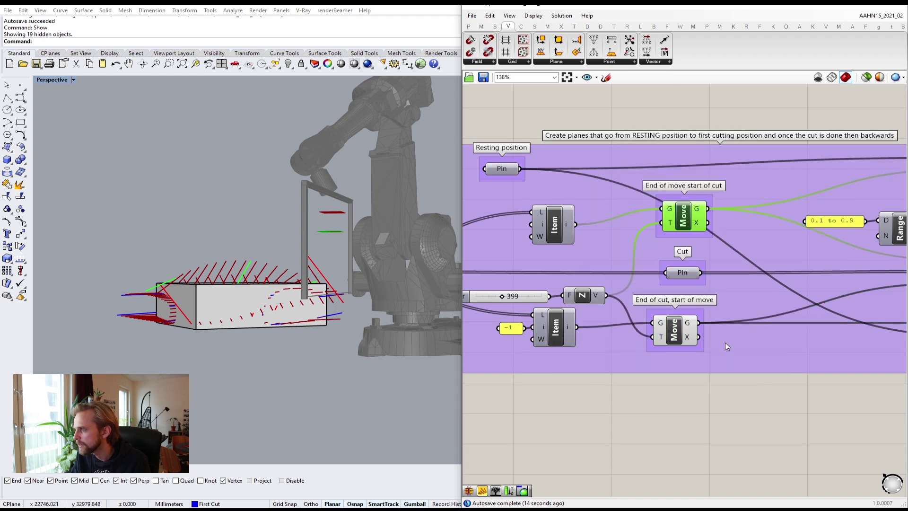
left_click(725, 343)
- Set the Factor that drives the vertical offset of both Move components to 200
right_click_drag(607, 291, 660, 288)
left_click(559, 291)
scroll(560, 291, "up", 3)
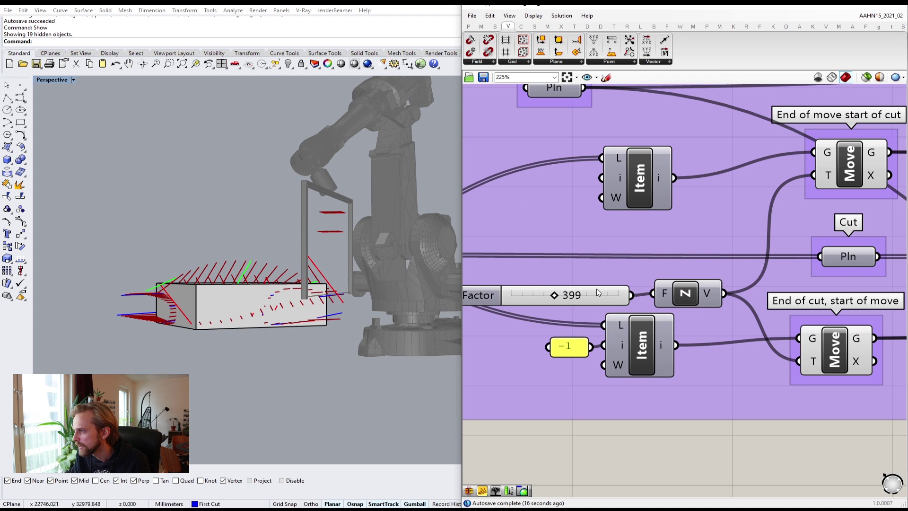
double_click(597, 289)
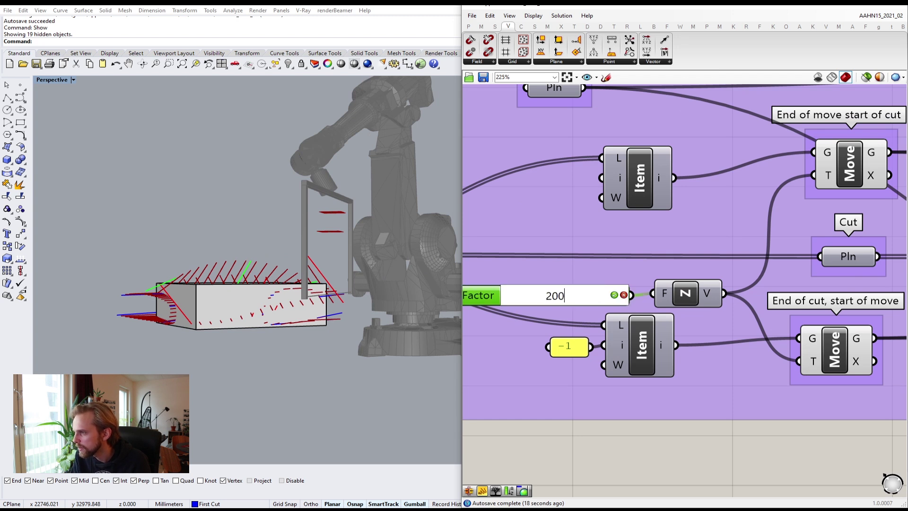
key("Return")
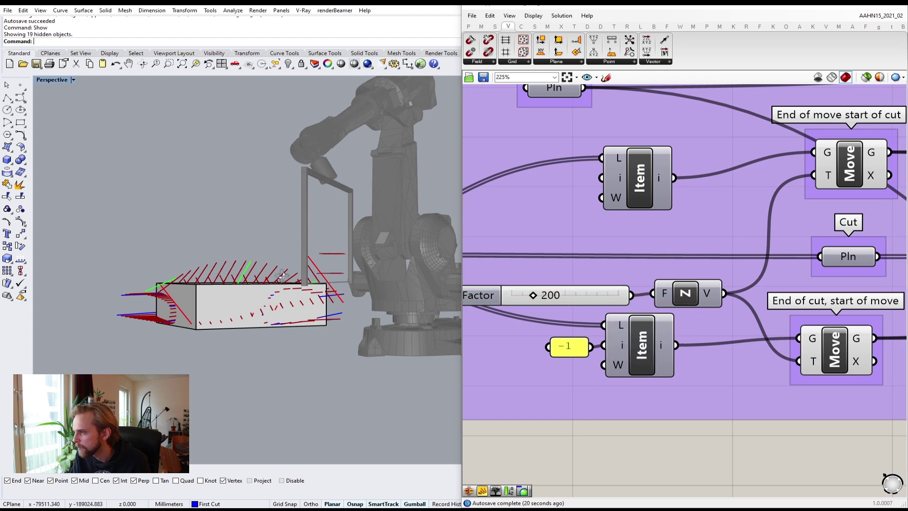
mouse_move(282, 276)
right_mouse_down()
mouse_move(286, 293)
mouse_move(295, 277)
right_mouse_up()
- Hide the preview of the two Move components and the Cut plane in the lowest surface group
scroll(638, 278, "down", 5)
left_click(744, 322)
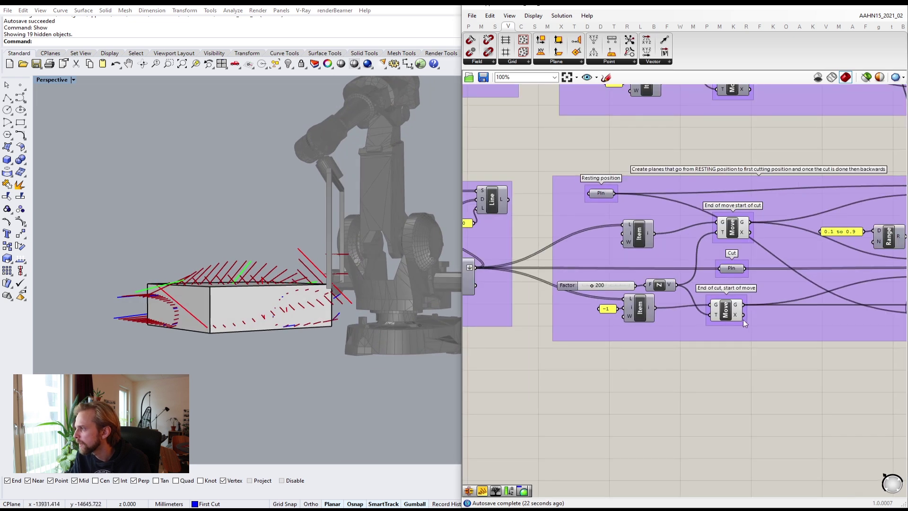
scroll(743, 320, "down", 3)
left_click_drag(698, 211, 764, 350)
middle_click(765, 350)
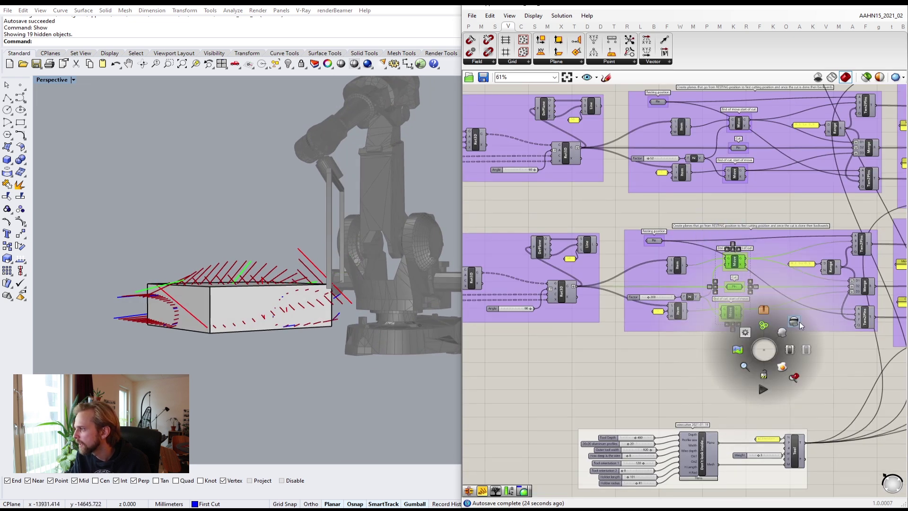
left_click(599, 299)
- Set the simulation Time to 0.78018 and on to 0.79765, checking the cutting frame's approach to the stock block
right_click_drag(337, 251, 289, 258)
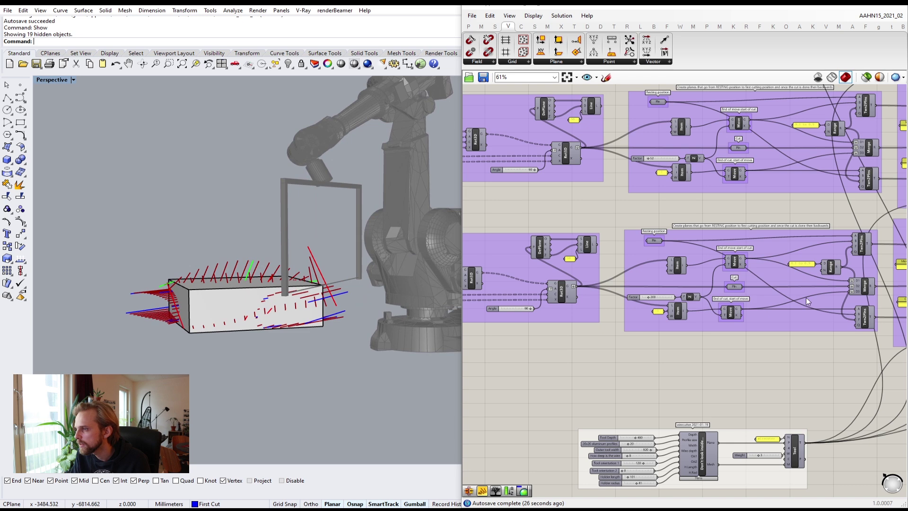
scroll(806, 297, "down", 2)
right_click_drag(806, 297, 615, 266)
right_click_drag(899, 222, 761, 229)
right_click_drag(853, 143, 649, 292)
scroll(711, 213, "up", 7)
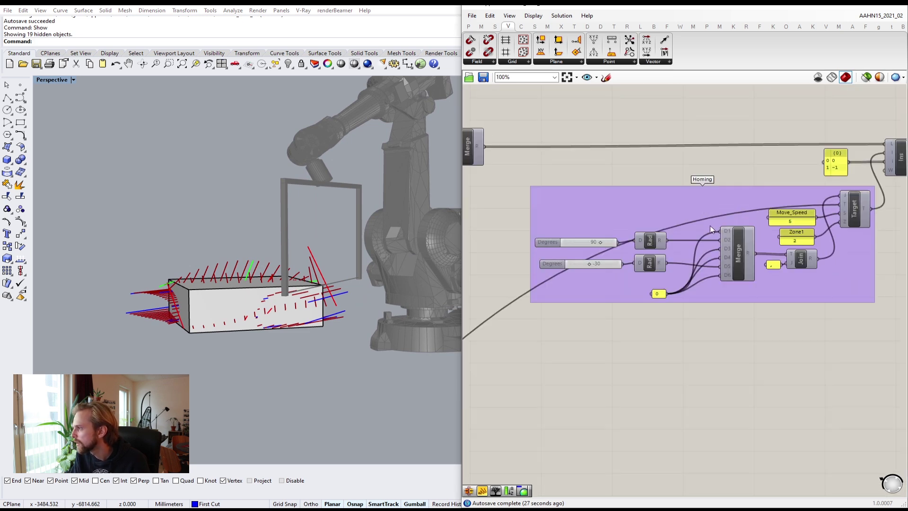
right_click_drag(788, 244, 700, 277)
scroll(699, 278, "down", 6)
right_click_drag(747, 223, 655, 246)
scroll(667, 198, "up", 10)
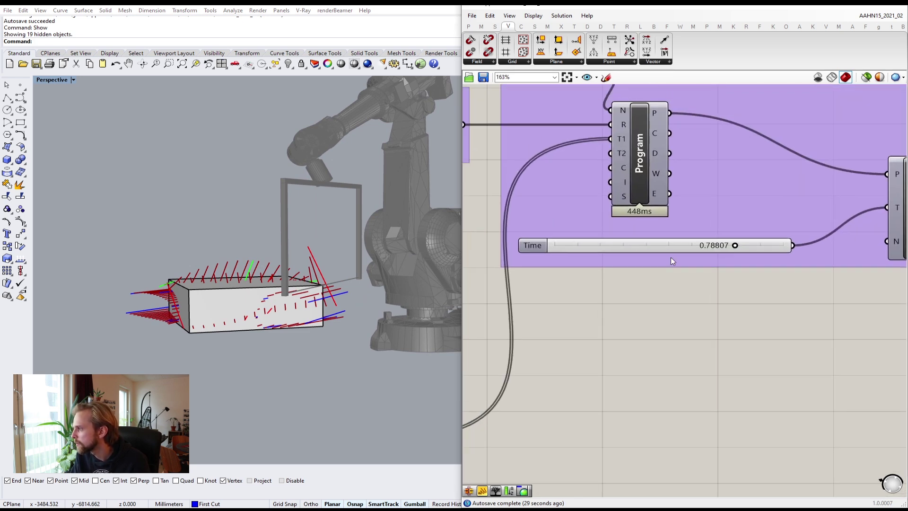
mouse_move(744, 258)
left_mouse_down()
mouse_move(718, 259)
mouse_move(738, 261)
left_mouse_up()
scroll(304, 291, "up", 5)
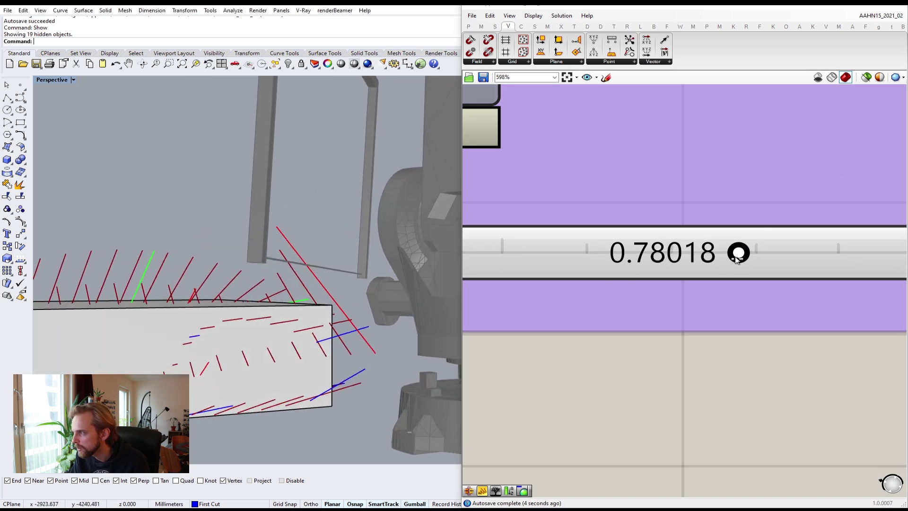
mouse_move(736, 260)
left_mouse_down()
mouse_move(766, 255)
mouse_move(746, 256)
mouse_move(754, 255)
left_mouse_up()
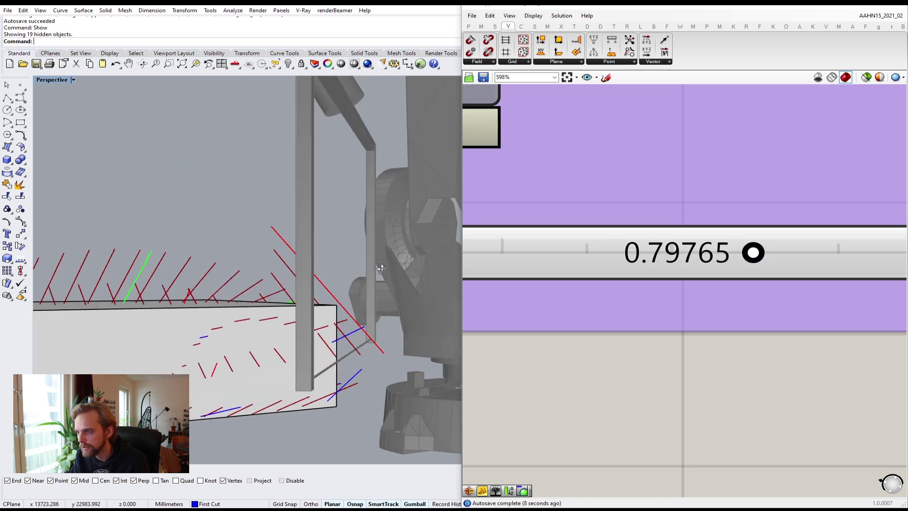
right_click_drag(381, 268, 391, 268)
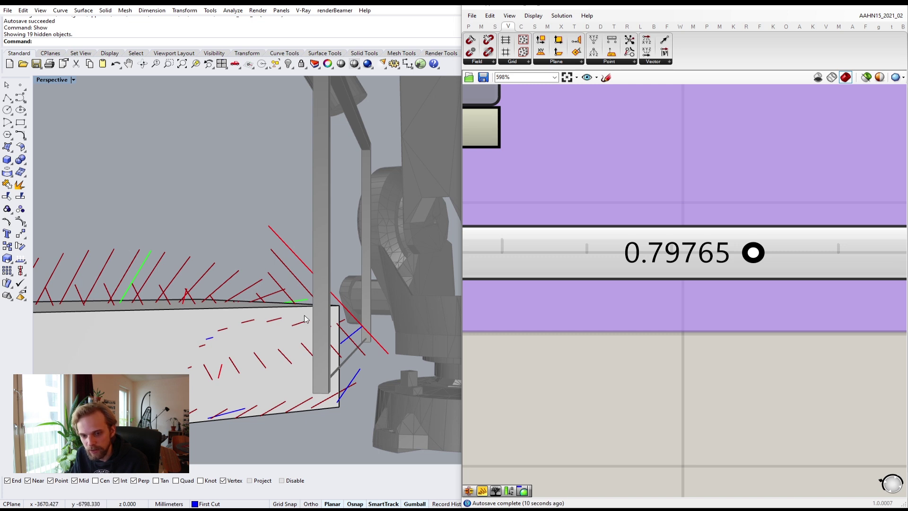
- Run the simulation Time on past 0.79765 and watch the robot's movement around the whole stock block
scroll(305, 315, "down", 6)
right_click_drag(305, 315, 336, 304)
scroll(725, 268, "down", 4)
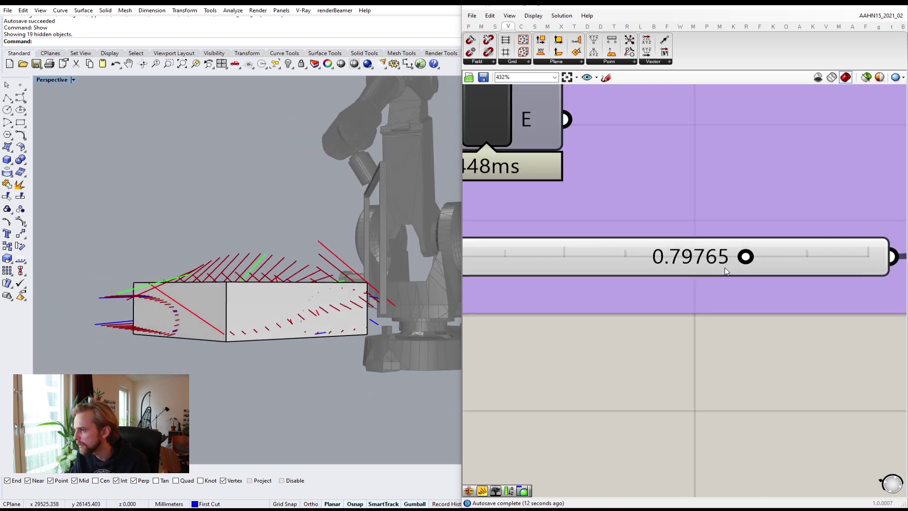
left_click_drag(625, 254, 787, 242)
scroll(629, 232, "down", 10)
scroll(726, 292, "down", 12)
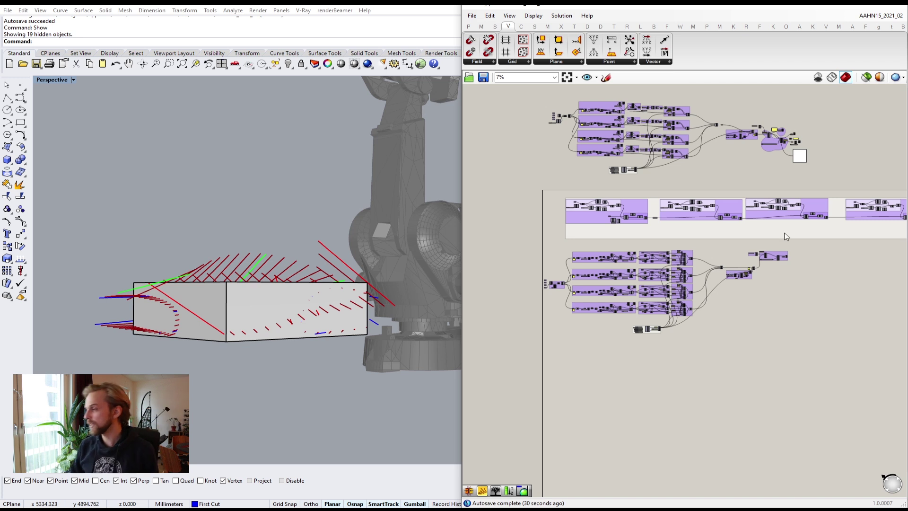
- Disable all components in the long row of four purple groups between the two four-branch scripts
scroll(786, 237, "down", 2)
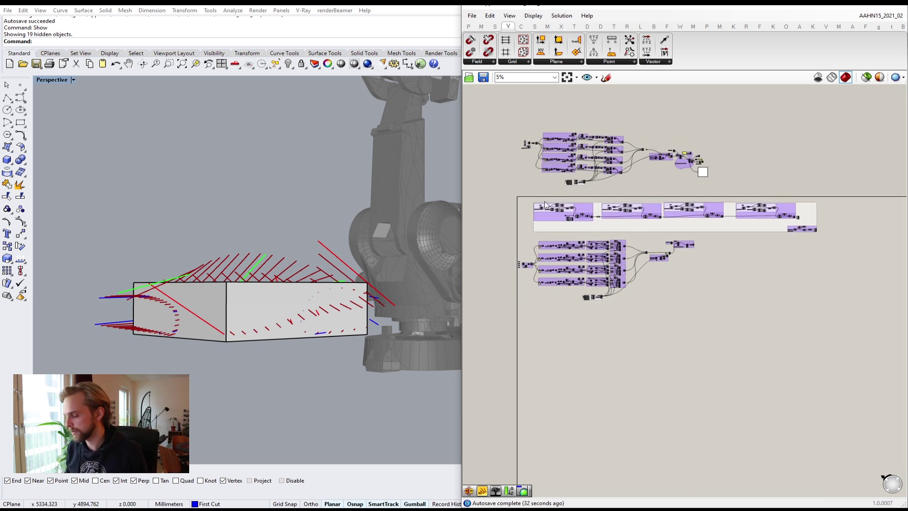
left_click_drag(518, 197, 847, 234)
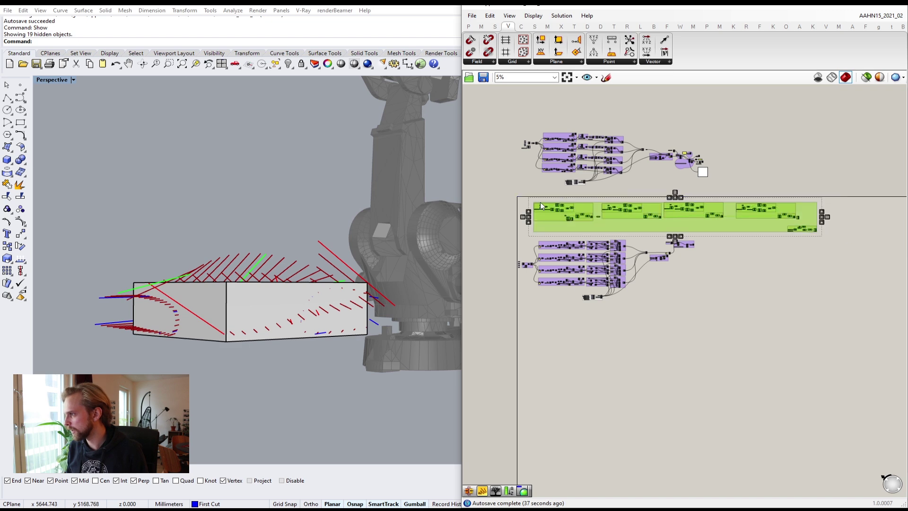
scroll(540, 203, "up", 5)
scroll(535, 186, "down", 6)
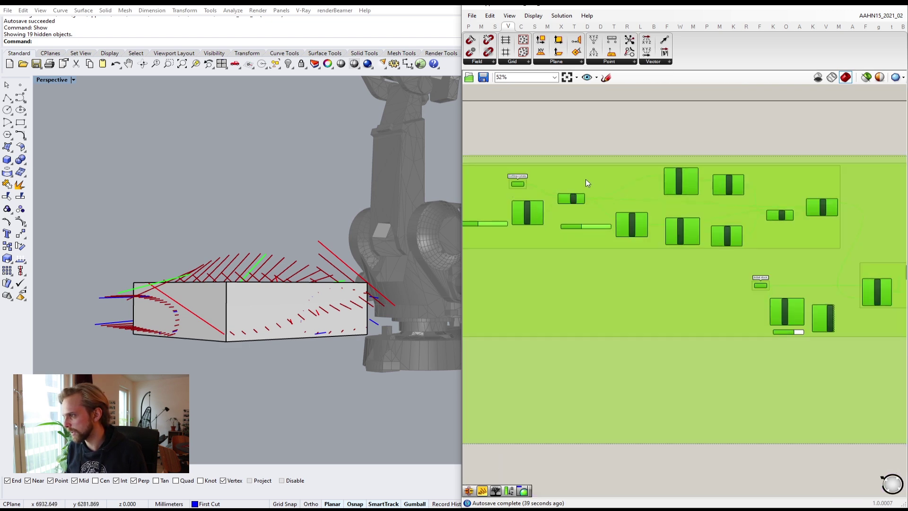
right_click_drag(591, 201, 576, 200)
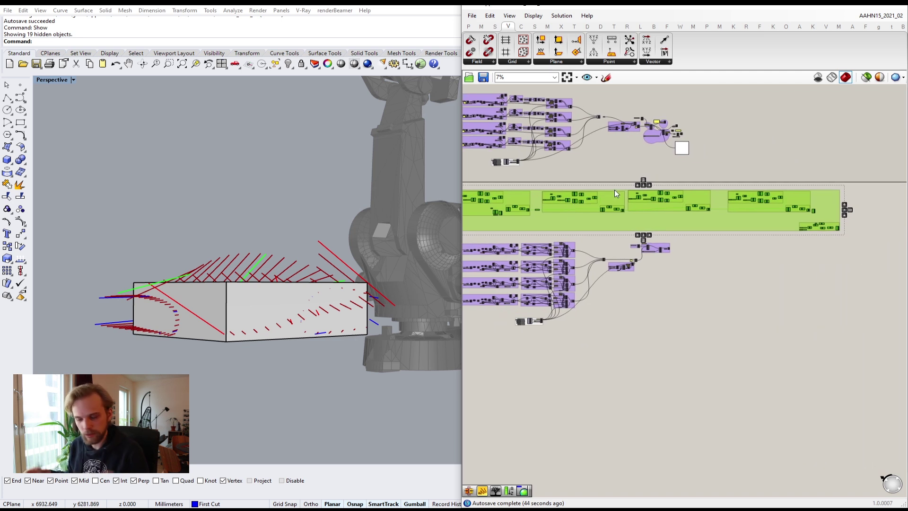
scroll(671, 188, "up", 3)
scroll(671, 188, "up", 3)
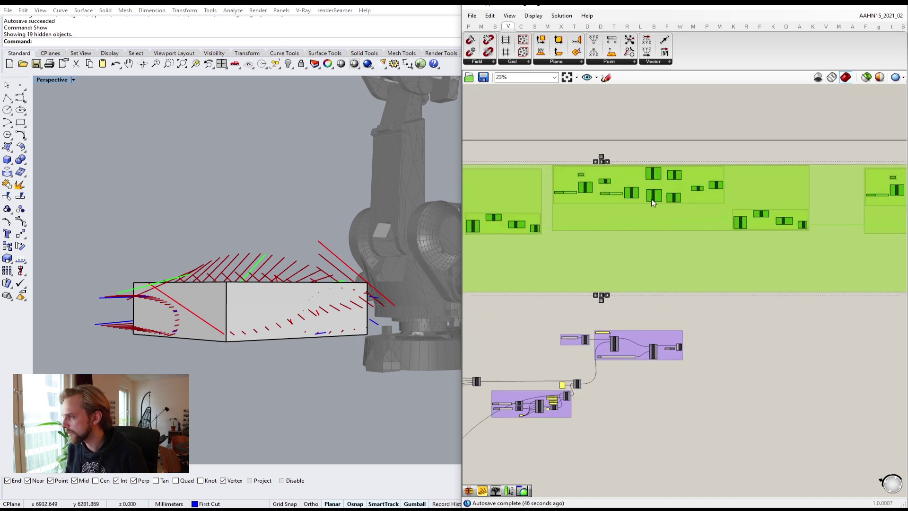
middle_click(658, 194)
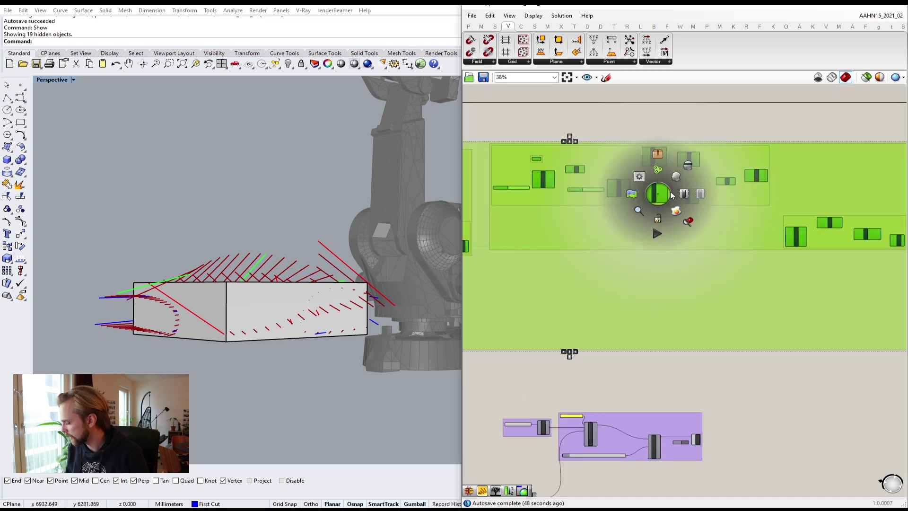
left_click(705, 194)
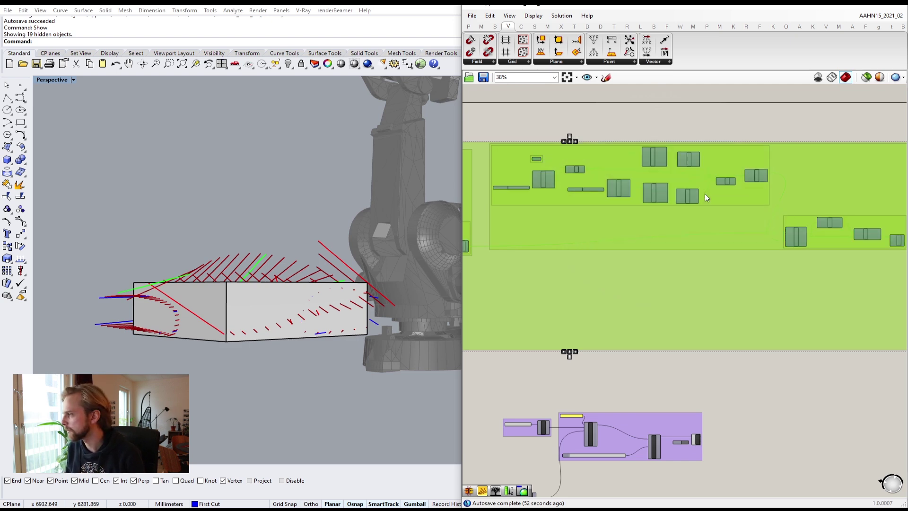
left_click(688, 129)
- Place a point object in Rhino at the stock block's lower near corner, on the side away from the robot
scroll(688, 130, "down", 3)
right_click_drag(258, 156, 170, 221)
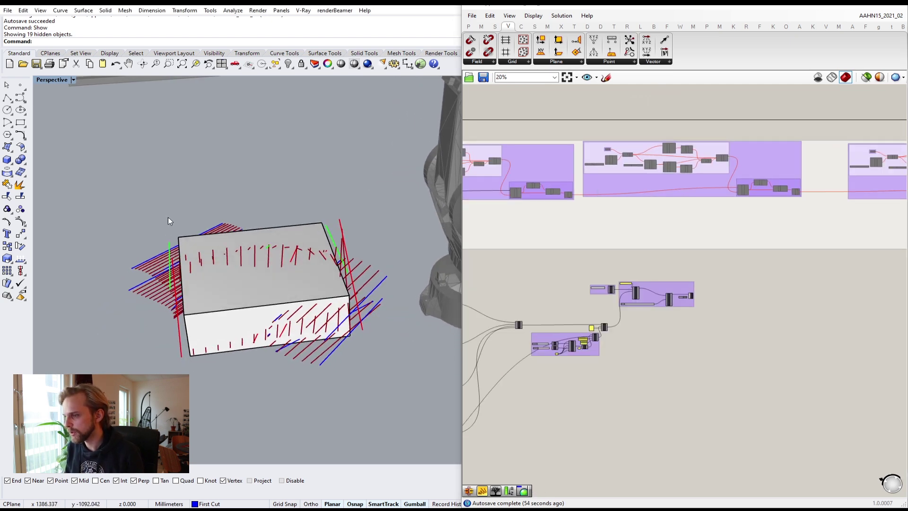
right_click_drag(262, 323, 266, 284)
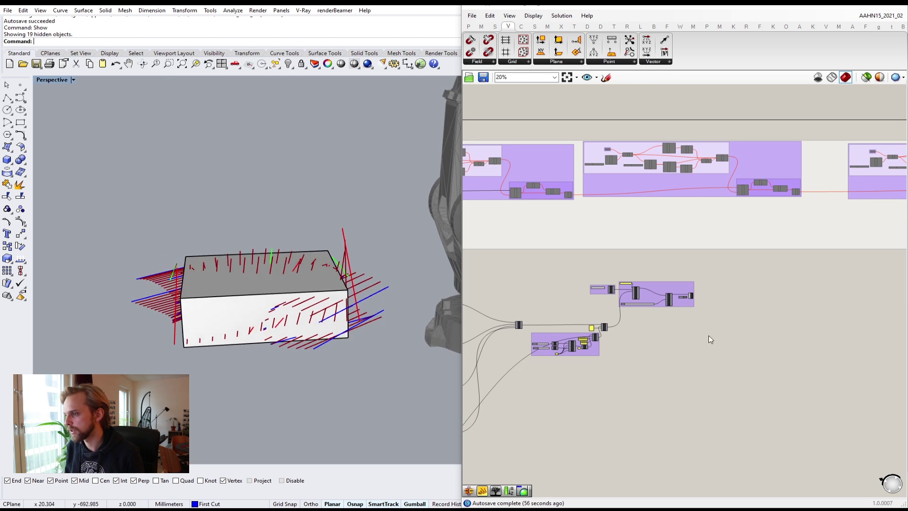
right_click_drag(172, 295, 189, 269, "shift")
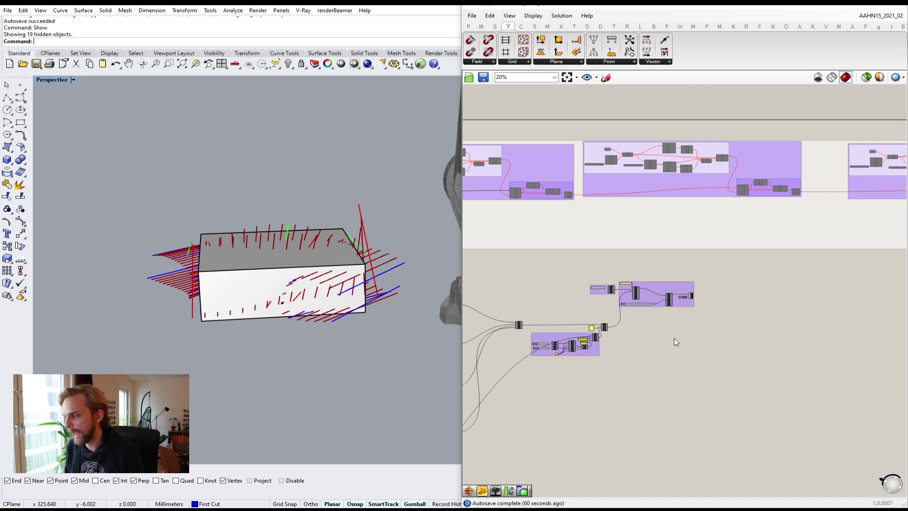
scroll(511, 391, "down", 4)
right_click_drag(511, 392, 670, 309)
scroll(775, 265, "up", 1)
scroll(377, 328, "down", 2)
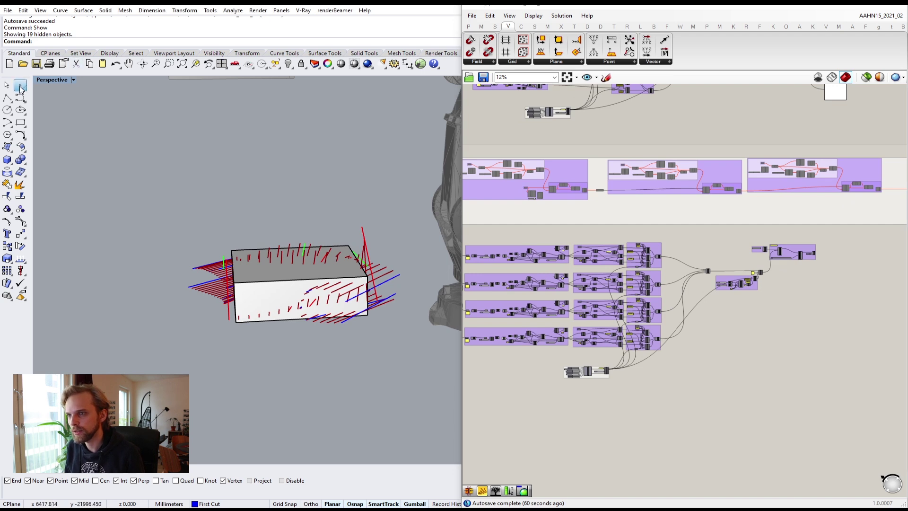
scroll(241, 331, "up", 3)
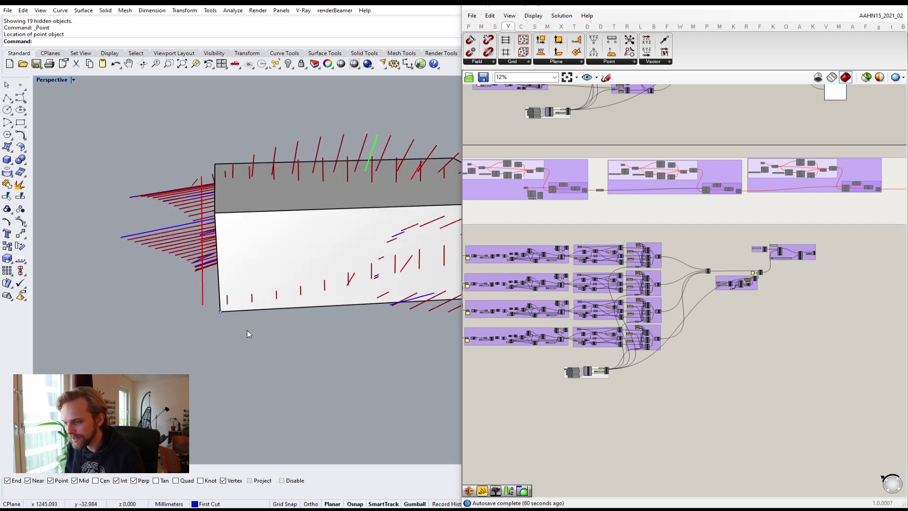
- Try moving the stock block and its 18 curves farther away from the robot, leaving the reference point in place
scroll(220, 311, "down", 5)
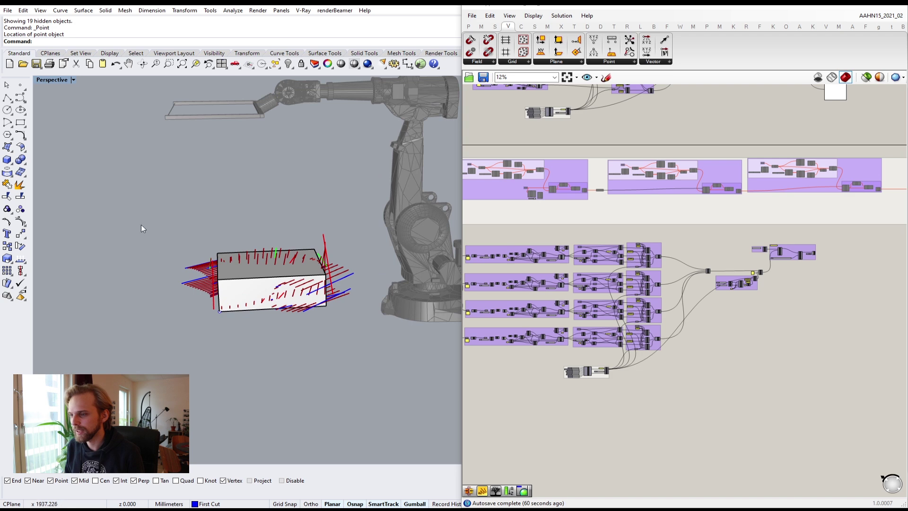
left_click_drag(119, 208, 374, 341)
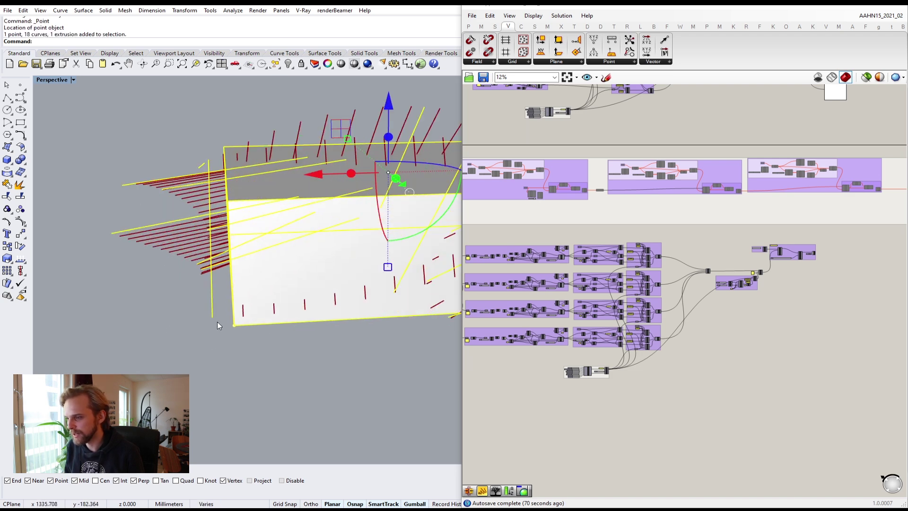
left_click(241, 338, "ctrl")
scroll(254, 339, "down", 3)
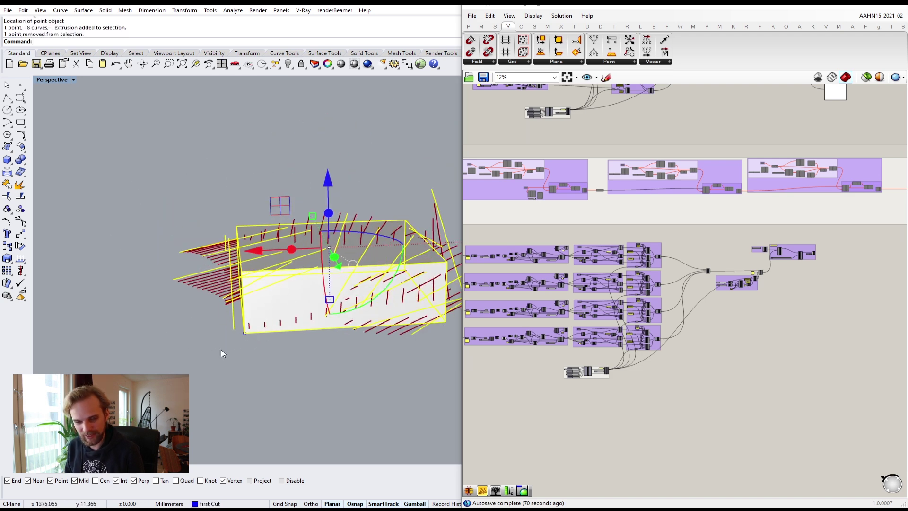
scroll(275, 341, "down", 1)
right_click_drag(276, 341, 274, 276)
scroll(221, 274, "up", 2)
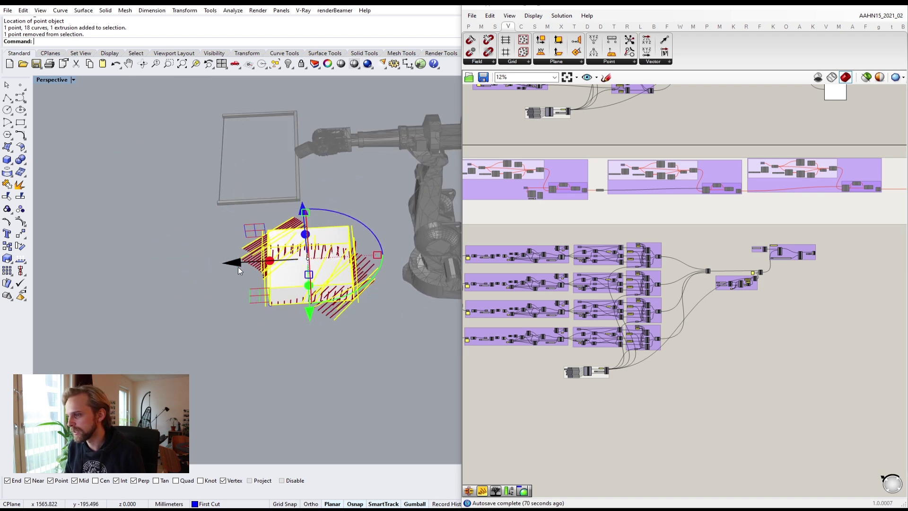
left_click_drag(238, 266, 126, 280)
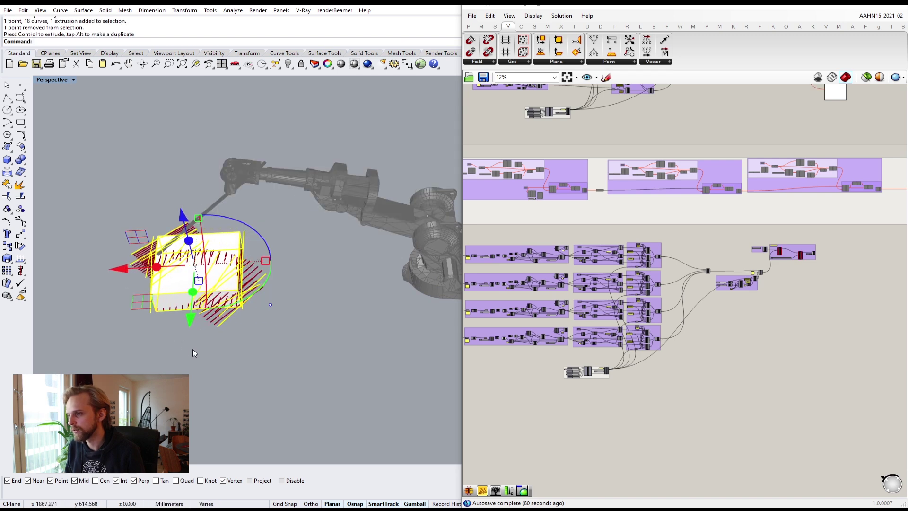
left_click(328, 348)
right_click_drag(138, 280, 230, 254)
scroll(797, 253, "up", 3)
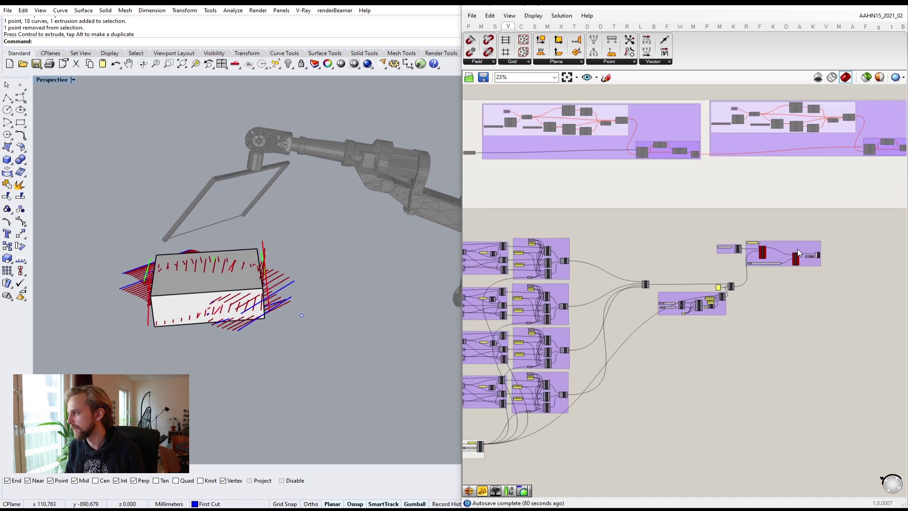
- Reset the simulation Time to 0.00000 and run it to 1.00000, examining the robot with the stock block moved away
scroll(762, 253, "up", 6)
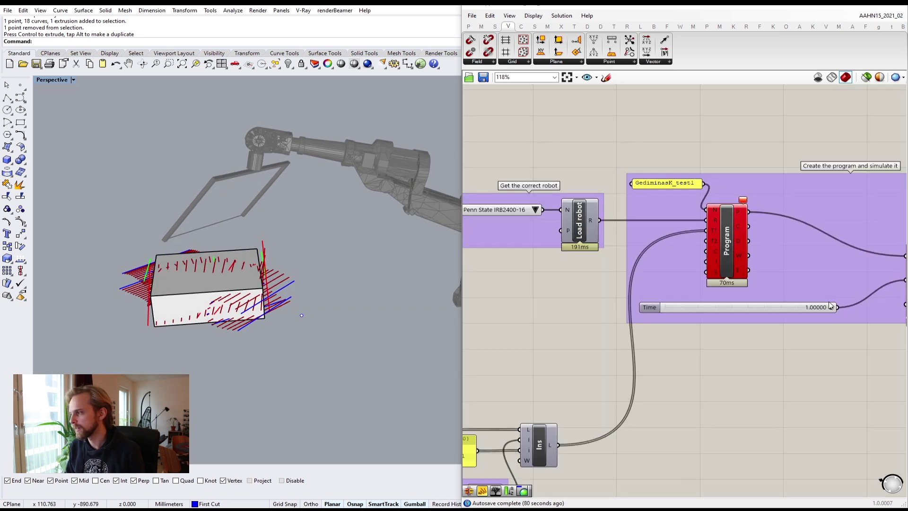
scroll(830, 305, "up", 1)
left_click_drag(831, 306, 597, 325)
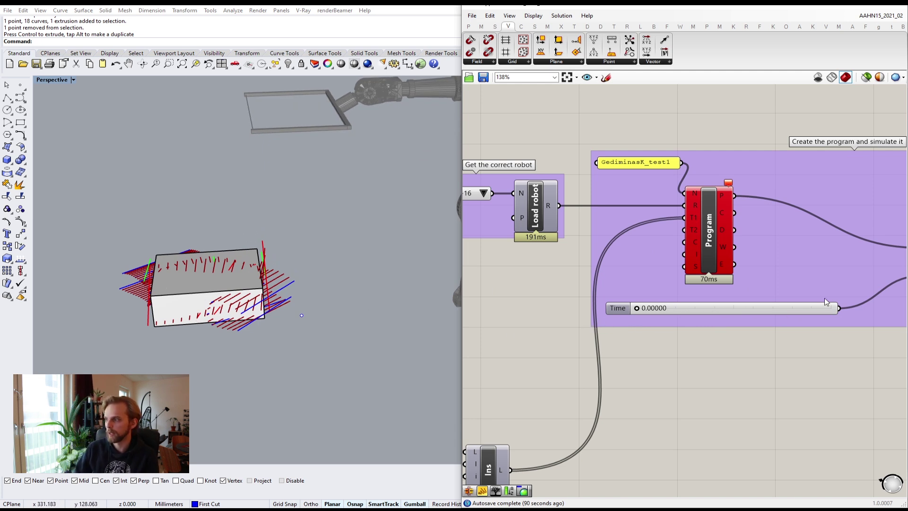
right_click_drag(323, 240, 335, 235)
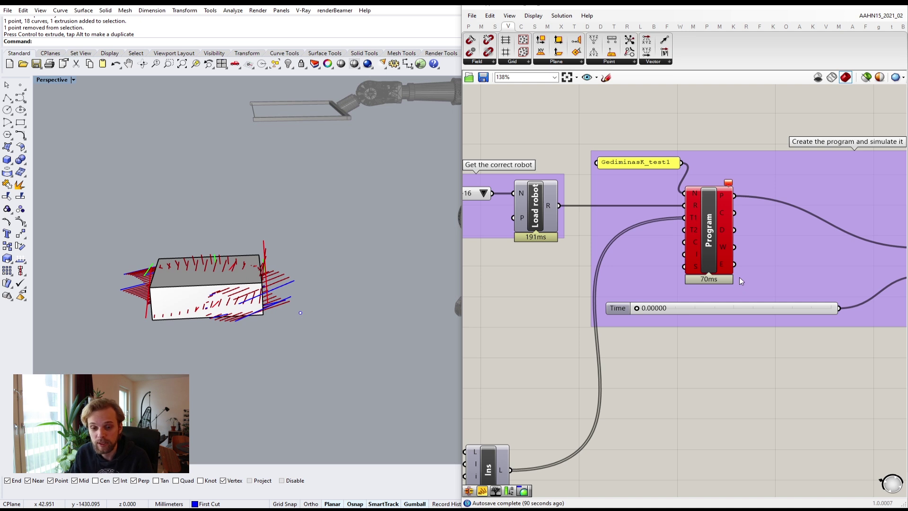
scroll(679, 300, "up", 2)
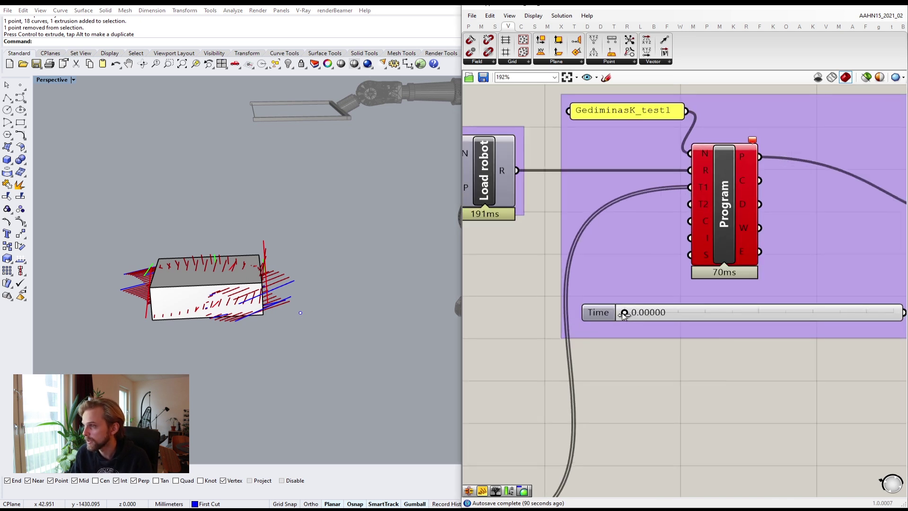
left_click_drag(624, 313, 898, 294)
scroll(267, 256, "up", 10)
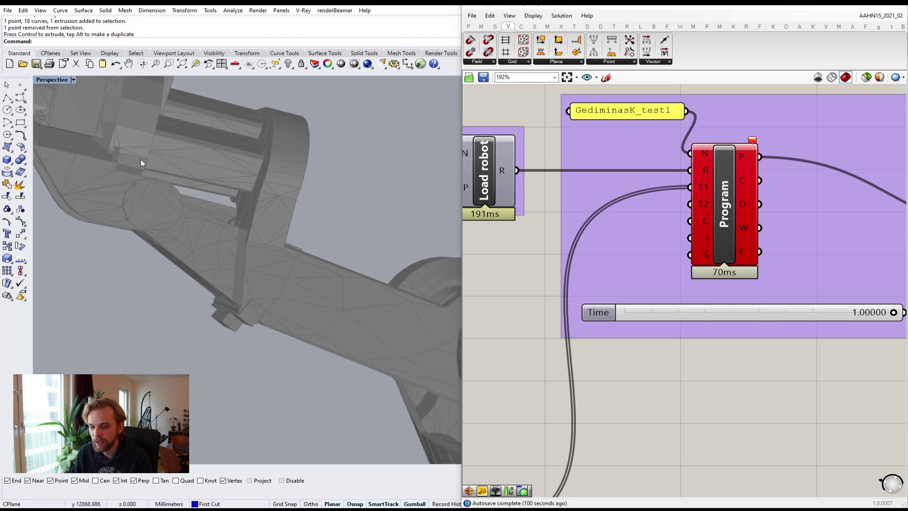
- Move the stock block and its curves back toward the robot base along the red axis
scroll(269, 247, "down", 10)
right_click_drag(211, 257, 173, 274, "shift")
left_click_drag(240, 323, 108, 249)
right_click_drag(107, 248, 149, 294)
left_click_drag(146, 280, 286, 327)
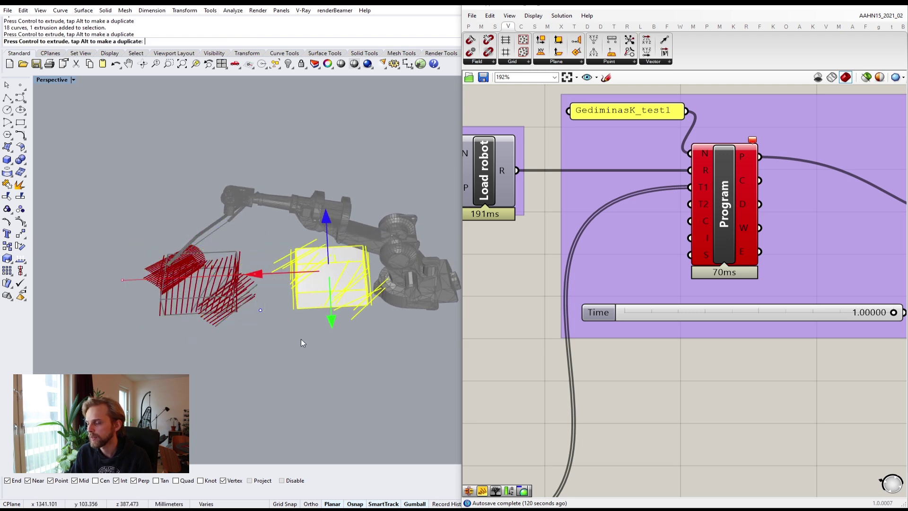
left_click(334, 351)
right_click_drag(356, 327, 298, 284)
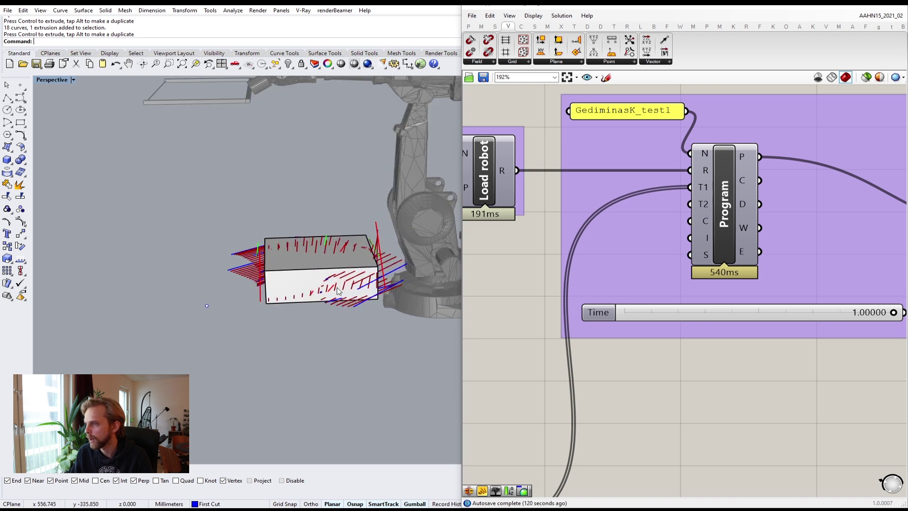
- Try shifting the stock block and its curves slightly closer to the robot base along the red axis
left_click_drag(221, 193, 230, 205)
right_click_drag(232, 205, 225, 184)
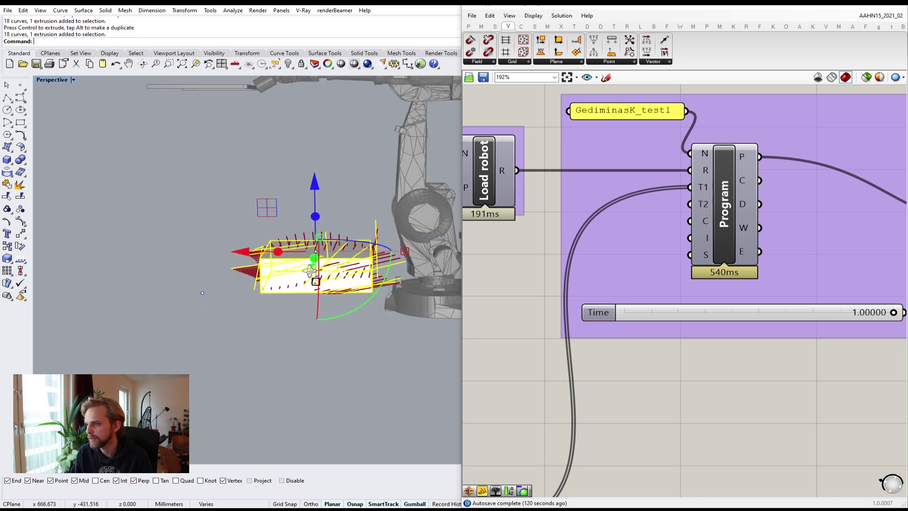
left_click_drag(246, 253, 266, 255)
left_click_drag(294, 297, 295, 297)
left_click(308, 303)
- Set the simulation Time to 0.99297 and back to 1.00000, examining the cutting frame's position against the robot arm and stock block
right_click_drag(308, 307, 350, 322)
right_click_drag(391, 252, 275, 227, "shift")
right_click_drag(274, 227, 284, 246)
scroll(305, 227, "up", 4)
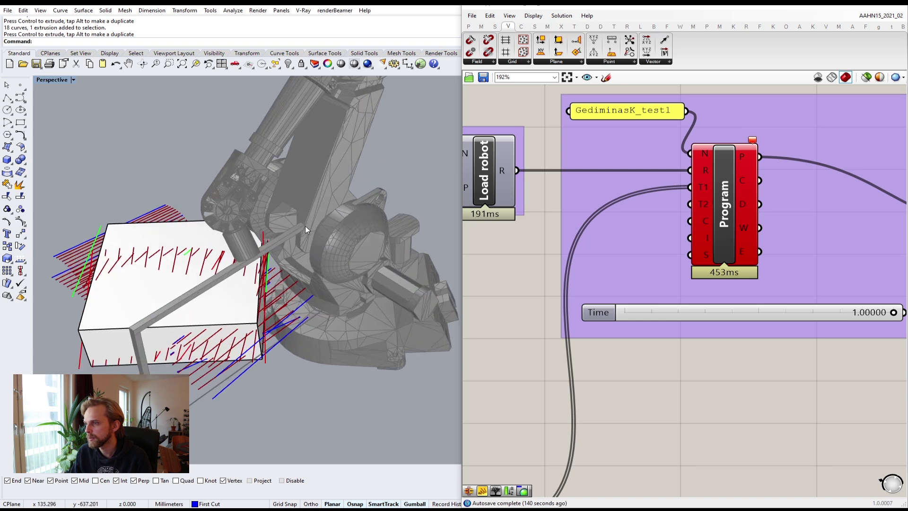
right_click_drag(825, 313, 717, 298)
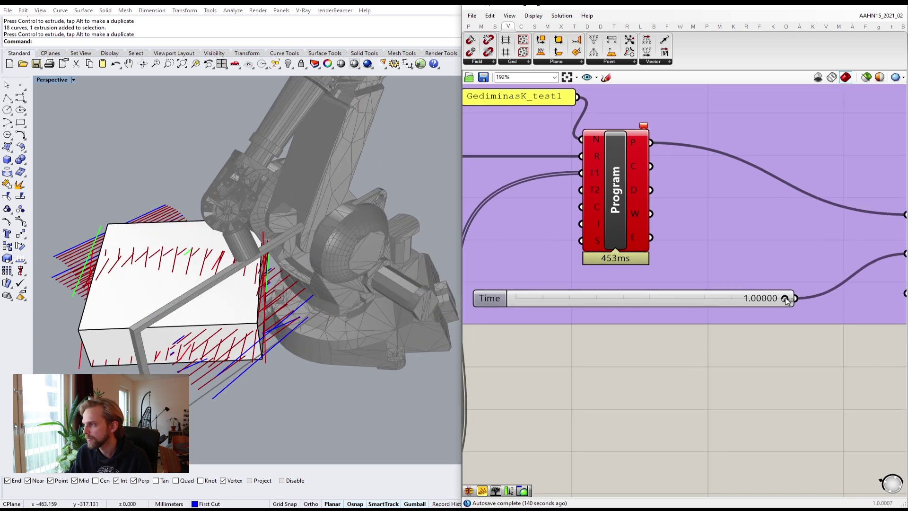
mouse_move(786, 299)
left_mouse_down()
mouse_move(534, 298)
mouse_move(715, 287)
mouse_move(788, 295)
left_mouse_up()
right_click_drag(314, 298, 301, 188)
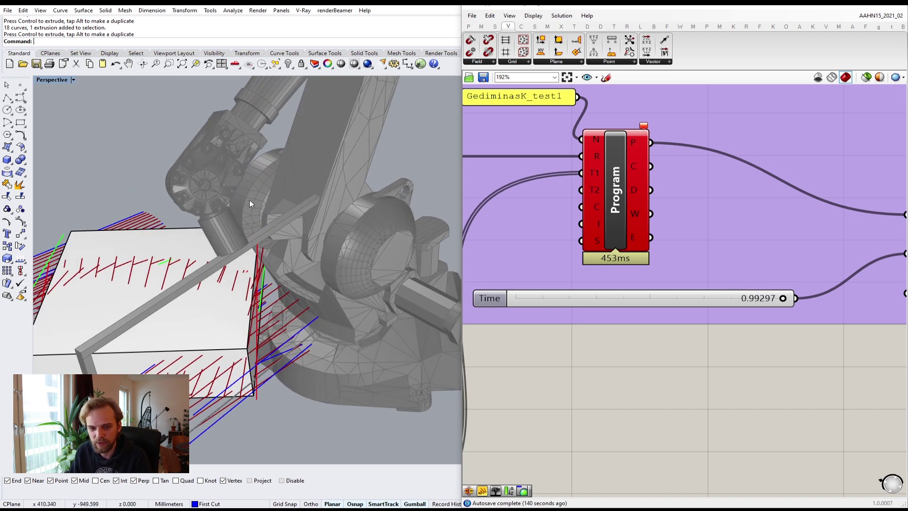
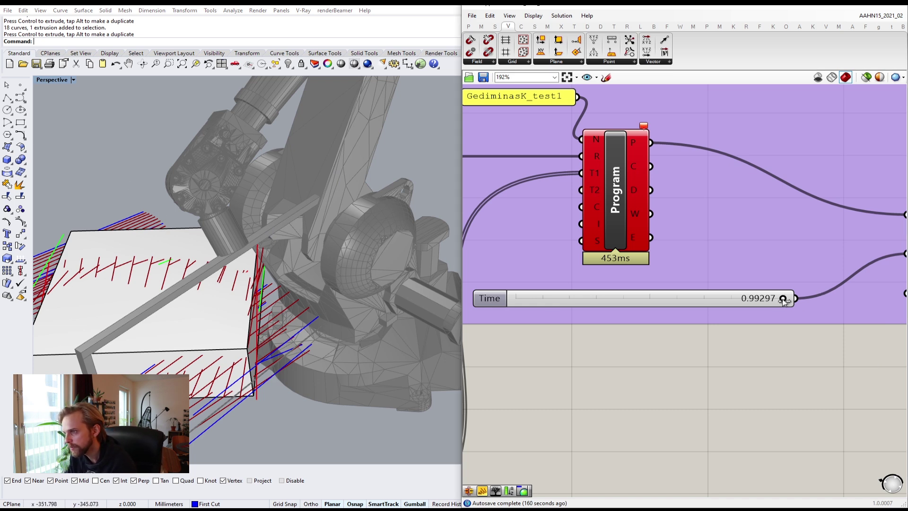
mouse_move(782, 300)
left_mouse_down()
mouse_move(757, 301)
mouse_move(786, 301)
left_mouse_up()
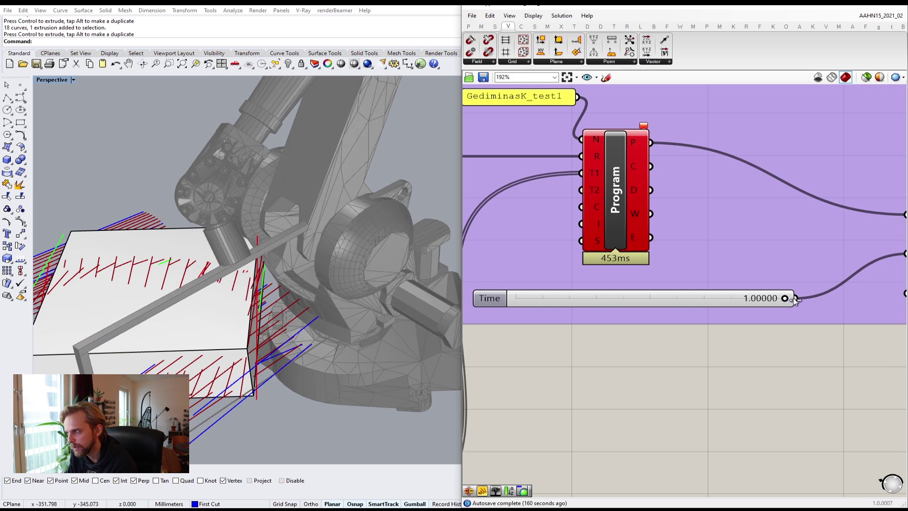
right_click_drag(402, 381, 306, 219)
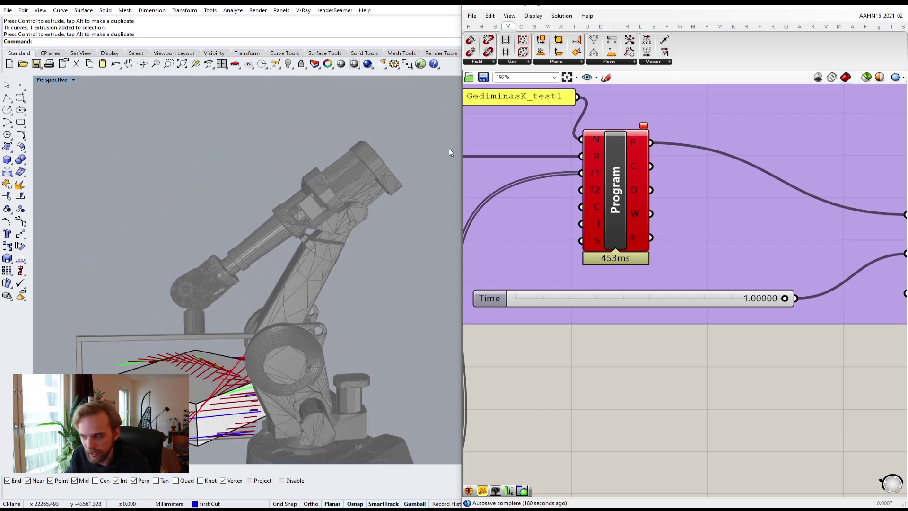
- Lower the stock block and its curves vertically toward the level of the robot's base
right_click_drag(272, 286, 286, 311)
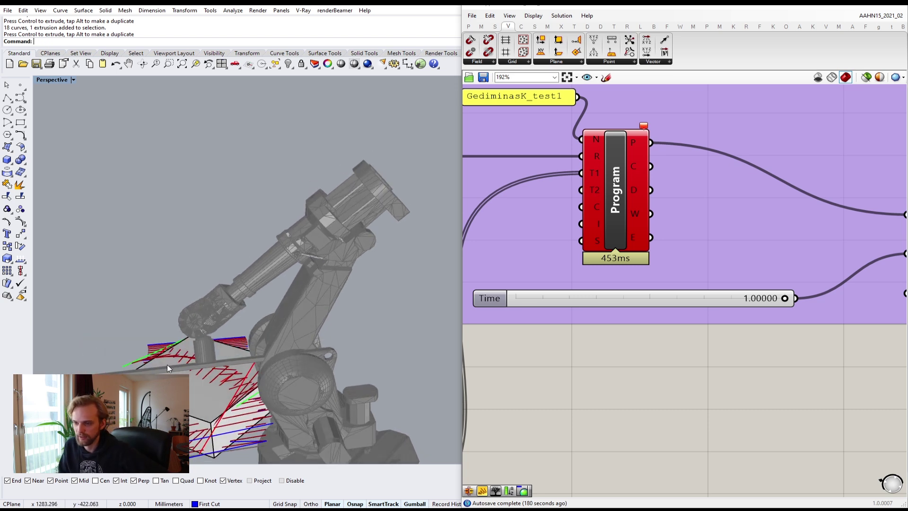
right_click_drag(164, 368, 86, 279)
left_click_drag(93, 254, 336, 414)
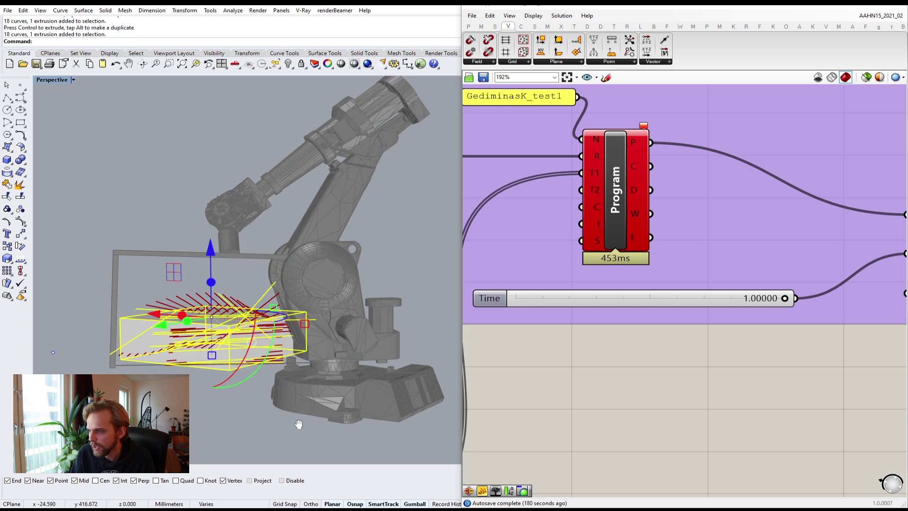
right_click_drag(194, 293, 259, 242, "shift")
left_click_drag(267, 215, 268, 257)
right_click_drag(254, 314, 340, 346)
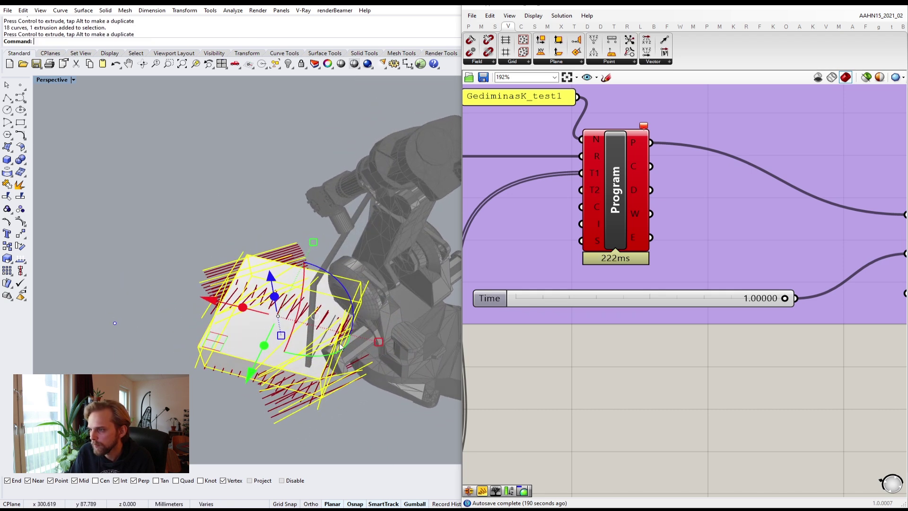
- Move the stock block and its curves horizontally away from the robot base, and nudge them slightly back toward it
left_click_drag(219, 341, 194, 420)
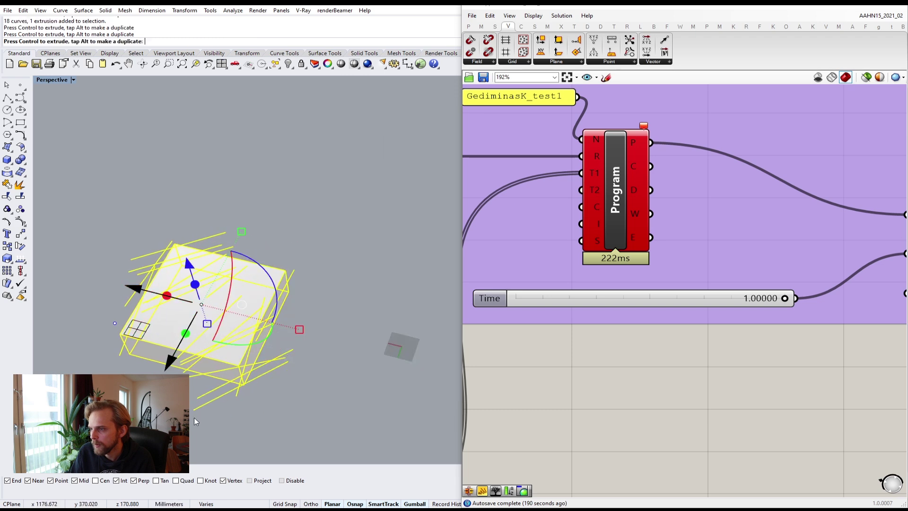
left_click(268, 421)
right_click_drag(267, 421, 274, 376)
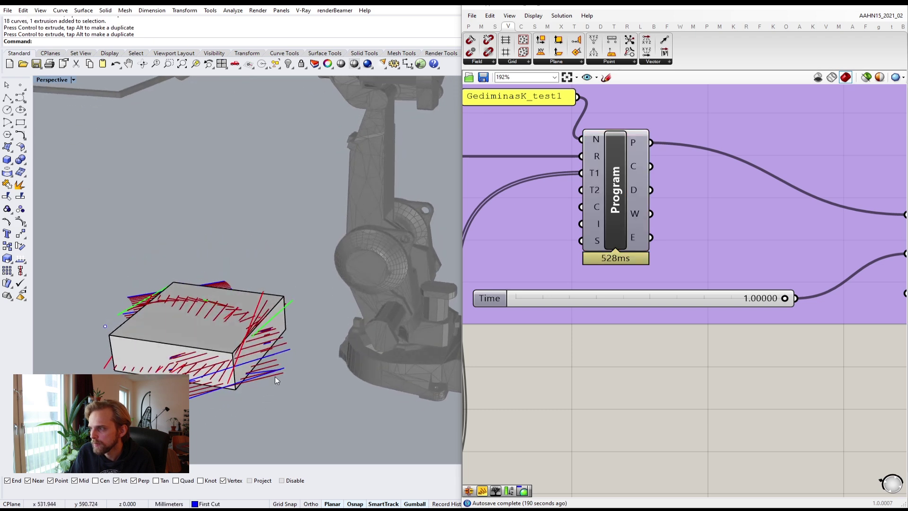
left_click_drag(122, 246, 122, 245)
right_click_drag(122, 245, 134, 227)
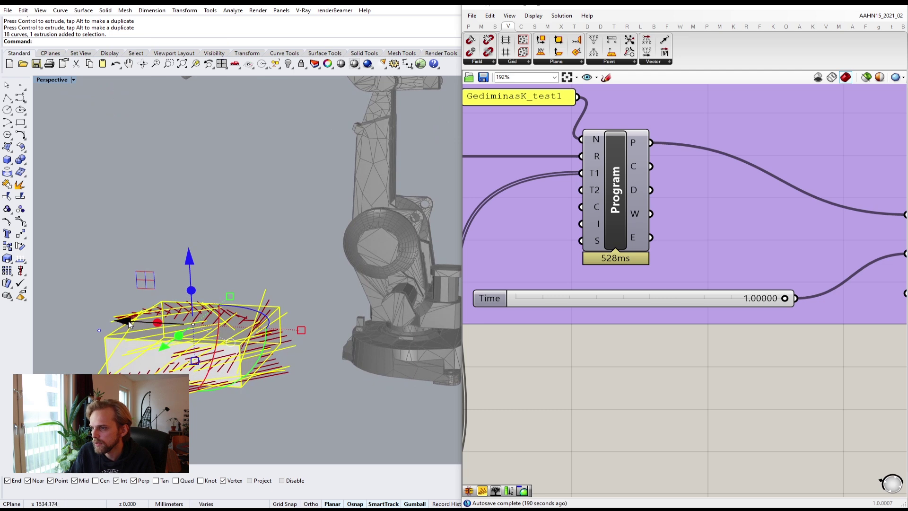
left_click_drag(128, 321, 144, 334)
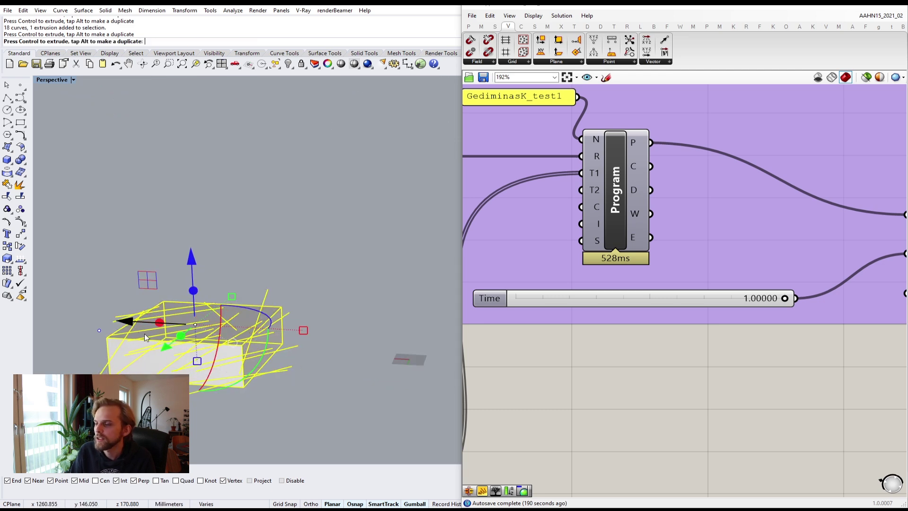
right_click_drag(306, 378, 310, 374)
left_click(314, 368)
scroll(350, 274, "down", 4)
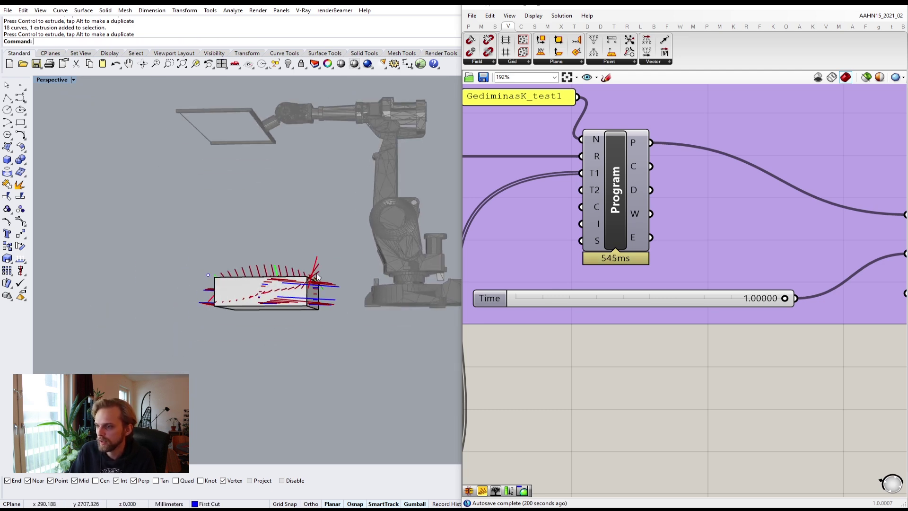
- Draw a large solid box extending down from the robot's base level, as a floor beneath the robot and stock block
right_click_drag(350, 265, 326, 319)
left_click(8, 164)
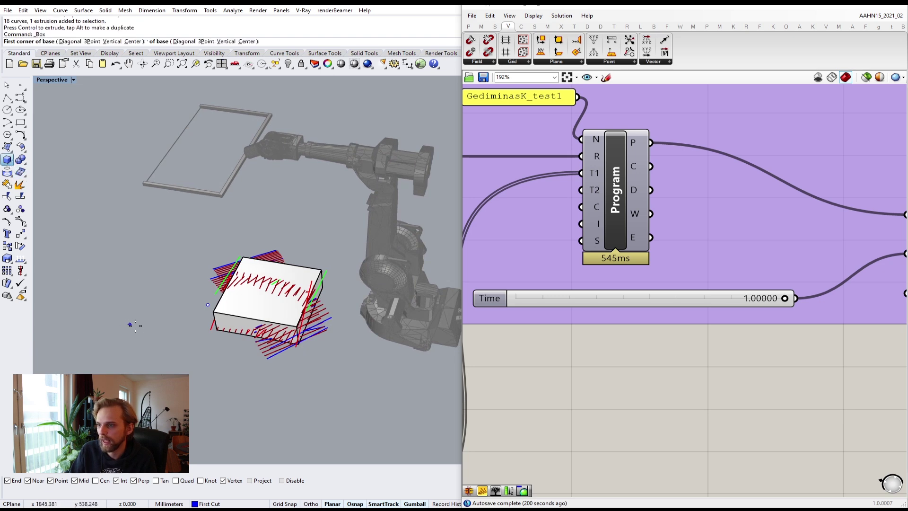
scroll(135, 326, "down", 7)
left_click(71, 391)
left_click(393, 241)
left_click(389, 338)
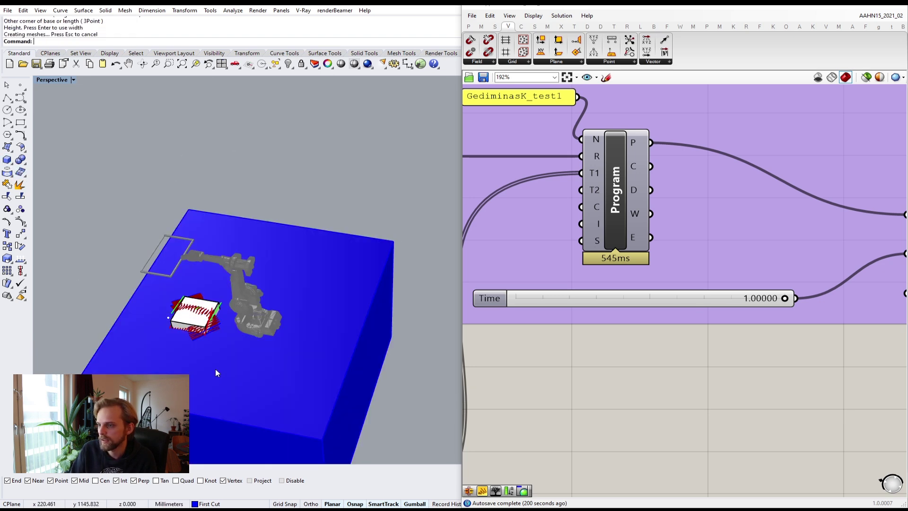
- Set the simulation Time to 0.33211 and examine the cutting frame's clearance from the large floor box
right_click_drag(216, 370, 226, 309)
scroll(174, 365, "up", 7)
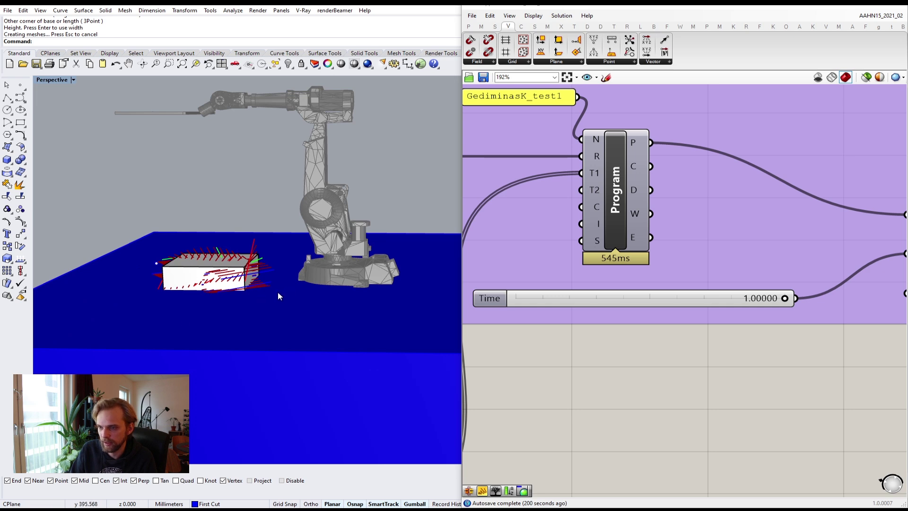
right_click_drag(278, 292, 305, 280)
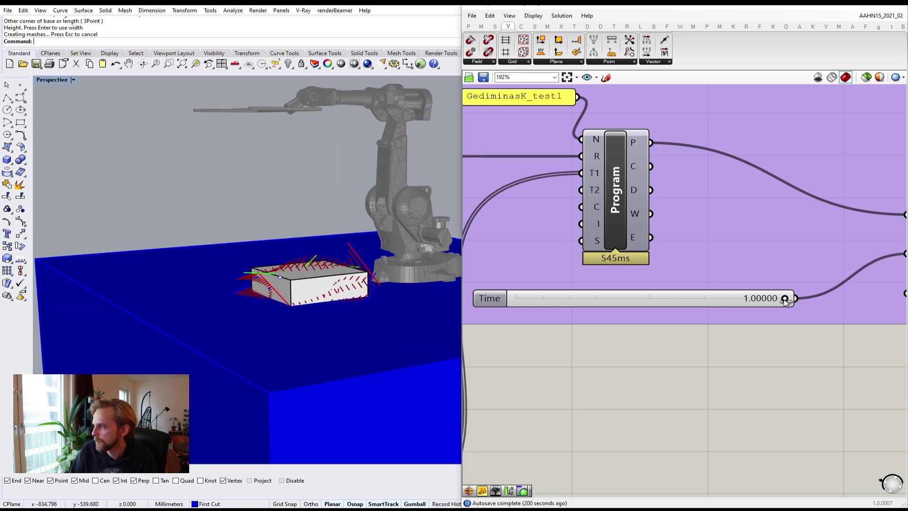
left_click_drag(784, 299, 606, 300)
right_click_drag(374, 281, 241, 265)
right_click_drag(441, 281, 290, 282)
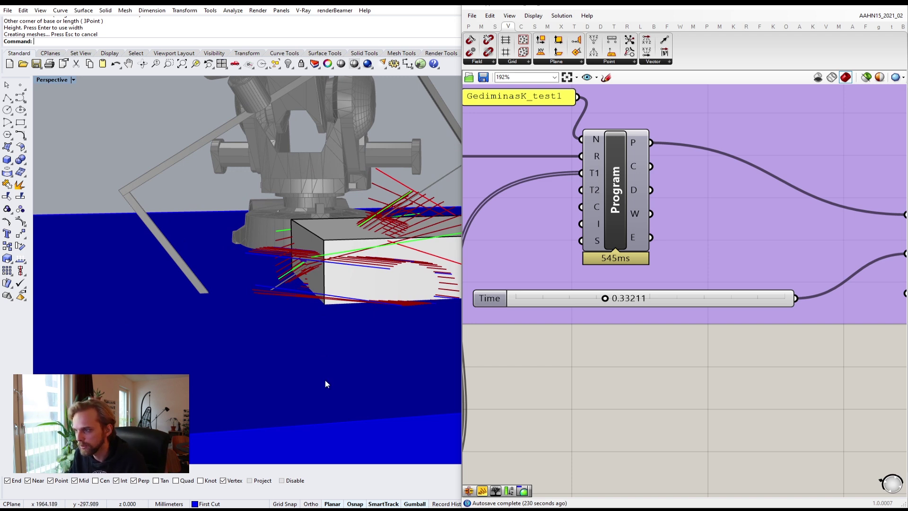
- Delete the large floor box beneath the robot and stock block
scroll(317, 376, "down", 10)
right_click_drag(393, 367, 251, 381)
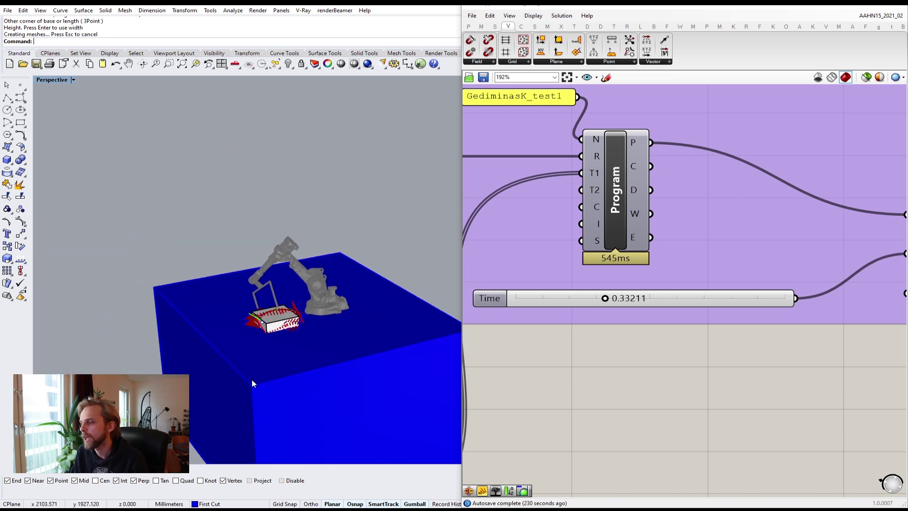
left_click(278, 359)
key("Delete")
scroll(241, 299, "up", 4)
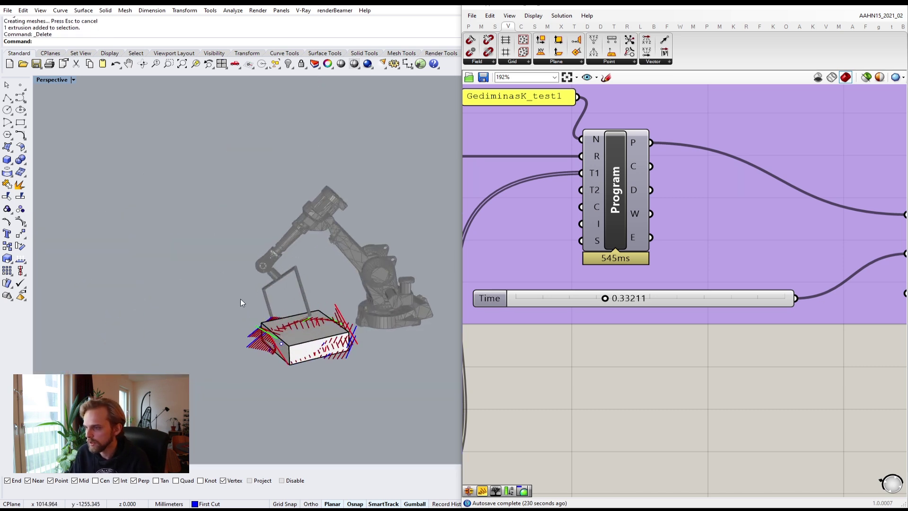
- Examine the stock block's height and distance relative to the robot base from the side and from below
scroll(282, 351, "up", 3)
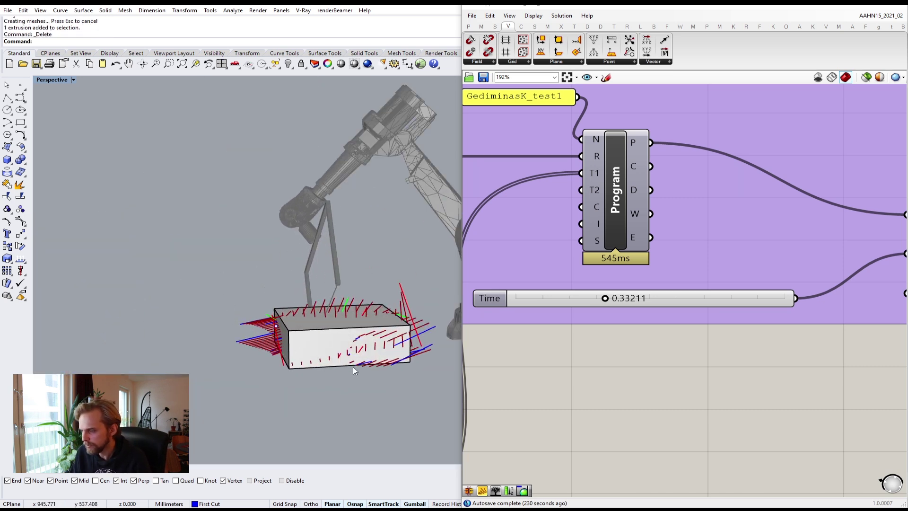
right_click_drag(355, 371, 330, 365)
scroll(161, 318, "up", 5)
scroll(177, 327, "down", 5)
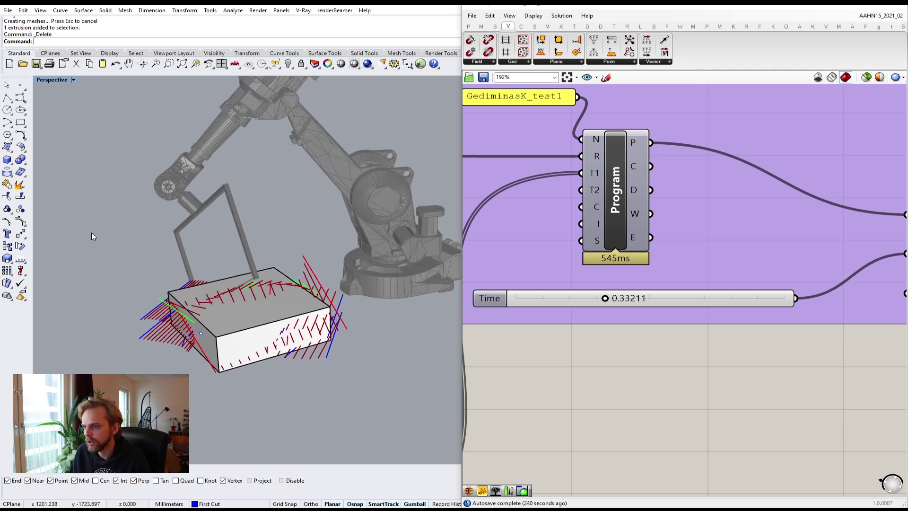
right_click_drag(216, 336, 262, 320)
scroll(261, 317, "up", 10)
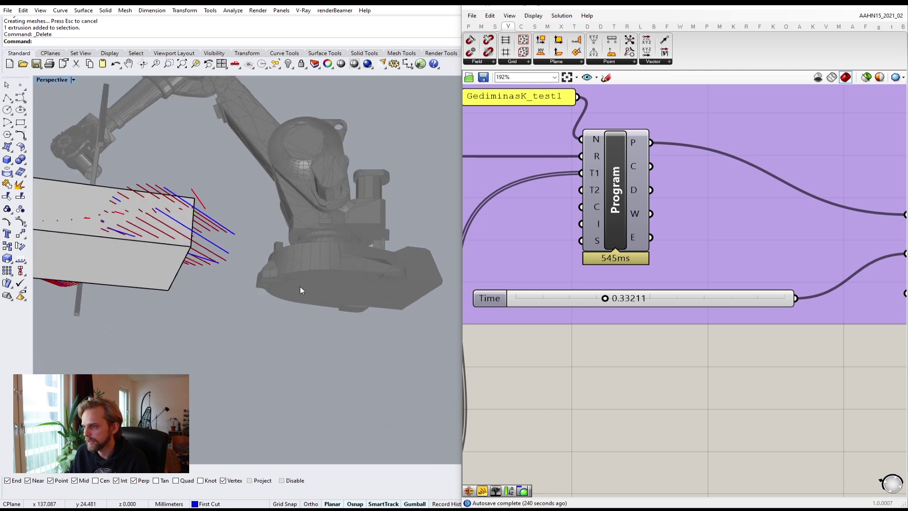
scroll(204, 328, "down", 10)
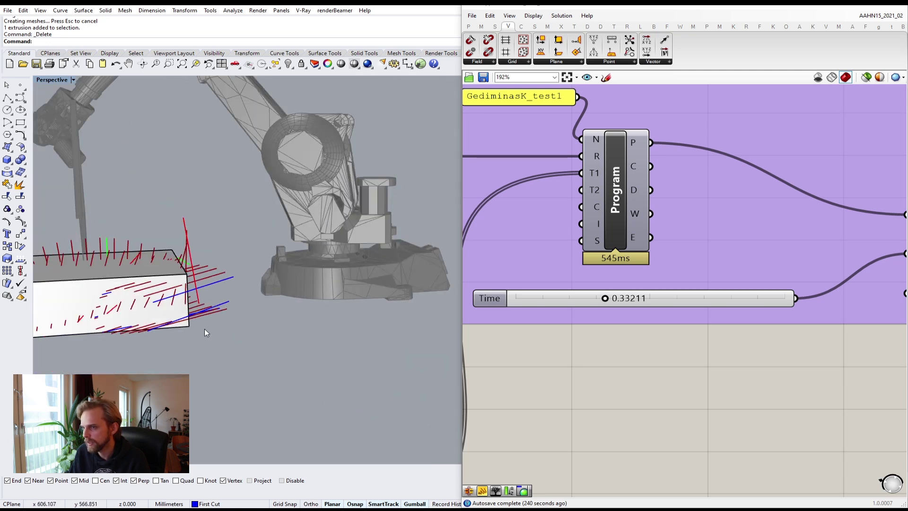
right_click_drag(136, 304, 169, 278, "shift")
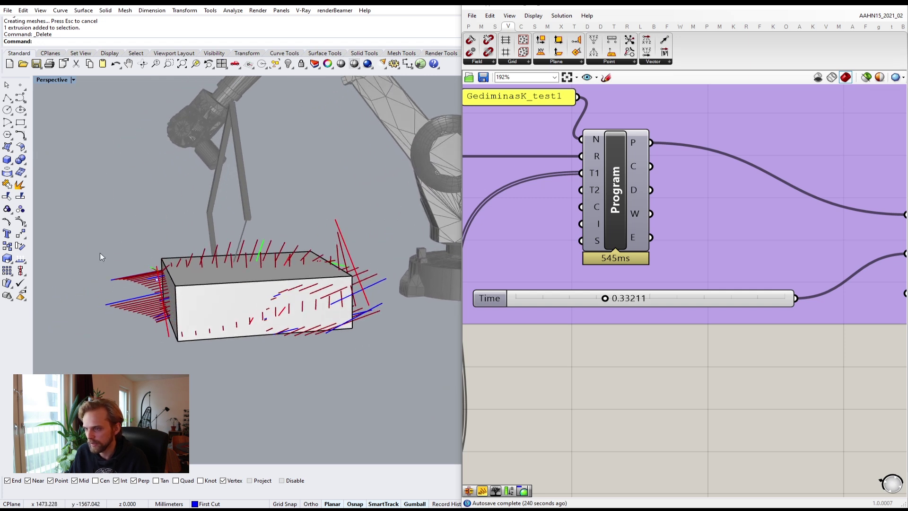
- Select the model's point object with SelPt and lock it
type("elpt")
key("Return")
type("lock")
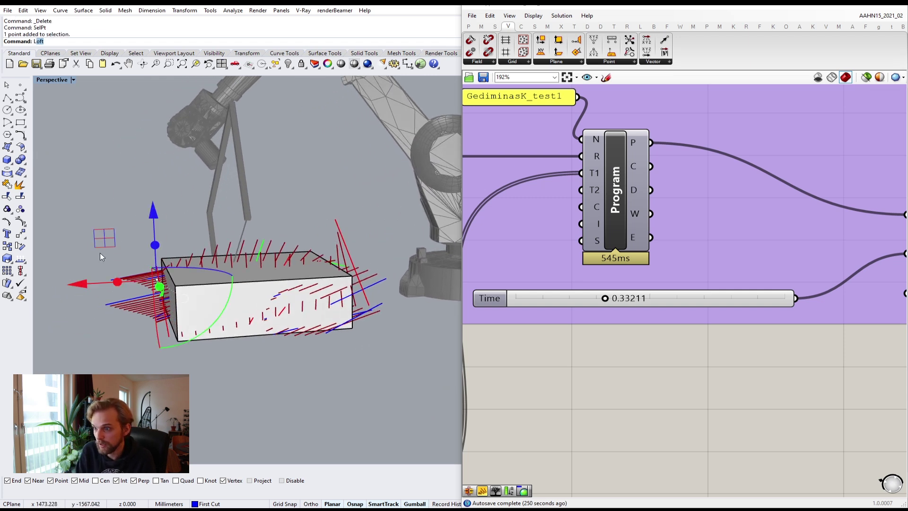
key("Return")
- Move the stock block and its cut curves from a point on the block's bottom edge to the origin (0)
left_click_drag(86, 183, 427, 374)
right_click_drag(417, 374, 187, 306)
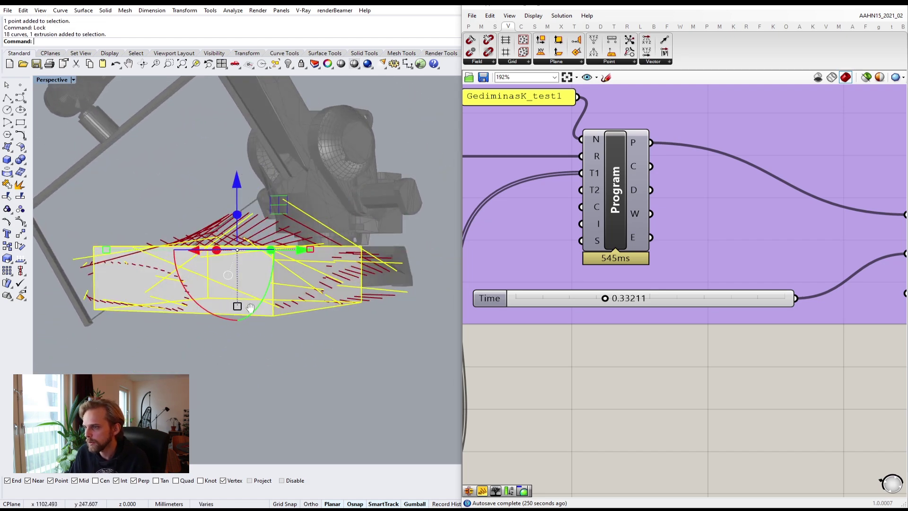
right_click_drag(250, 308, 215, 321)
scroll(214, 320, "up", 5)
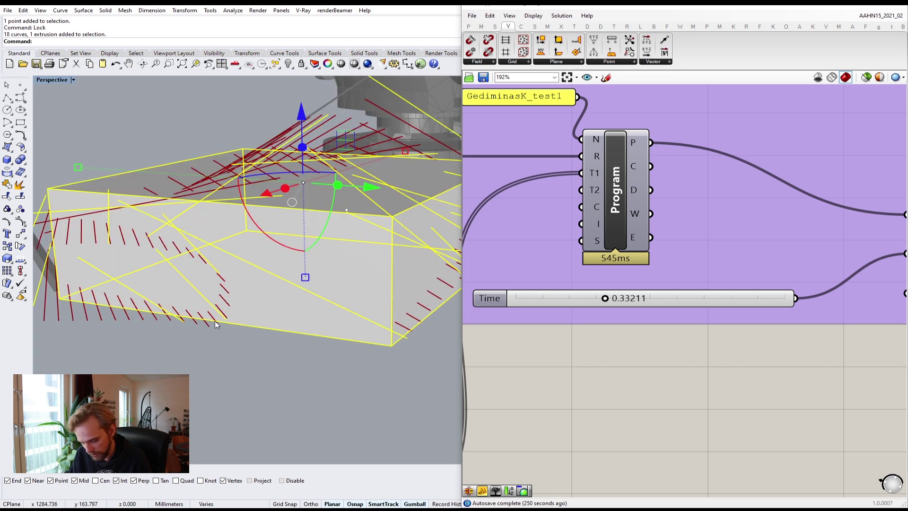
type("M")
key("Return")
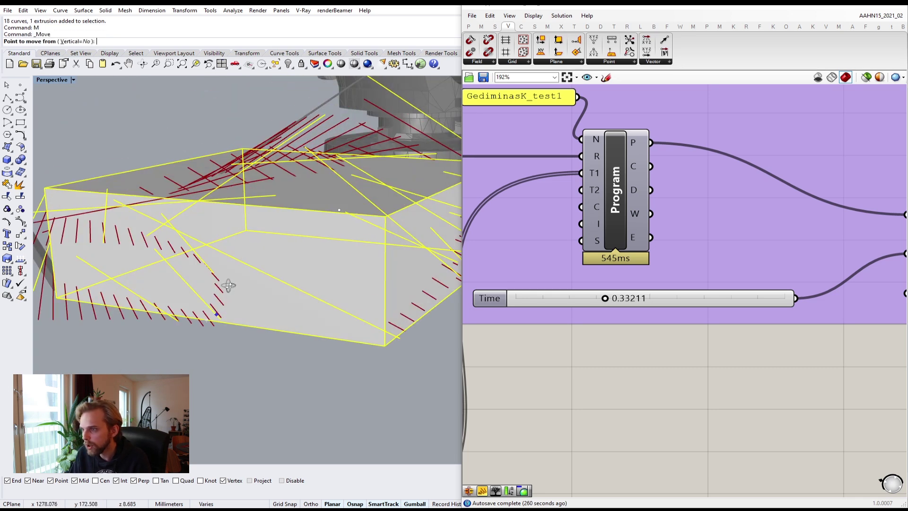
scroll(215, 323, "up", 3)
left_click(198, 309)
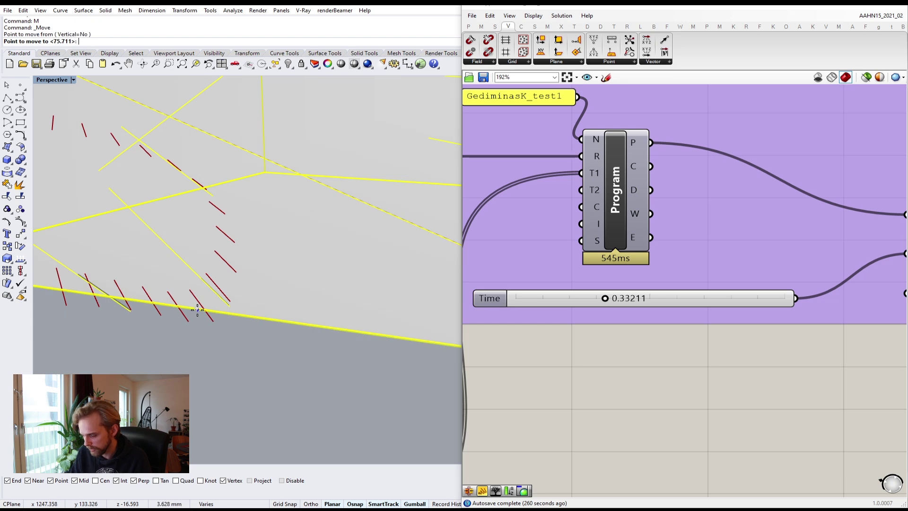
type("0")
key("Return")
scroll(264, 299, "down", 5)
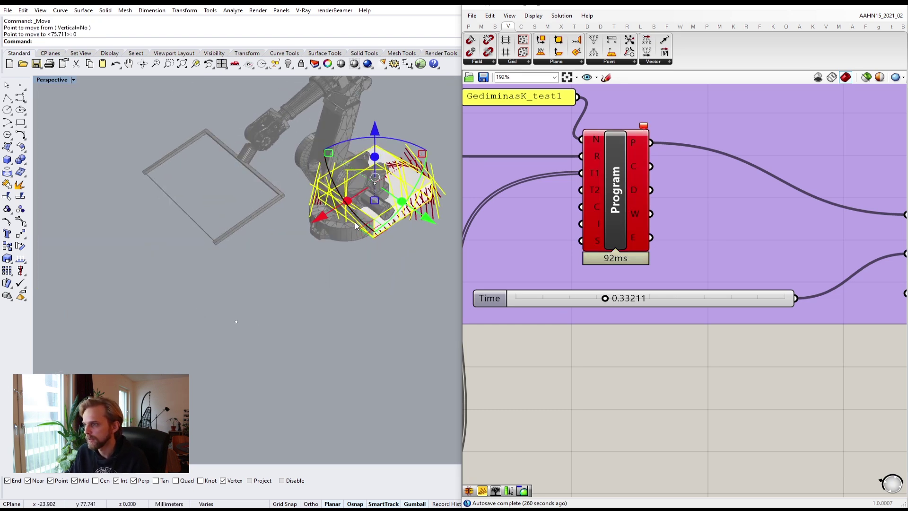
- Move the stock block and its cut curves 300 mm along the X axis
scroll(357, 226, "up", 4)
scroll(275, 314, "down", 4)
right_click_drag(277, 308, 204, 333)
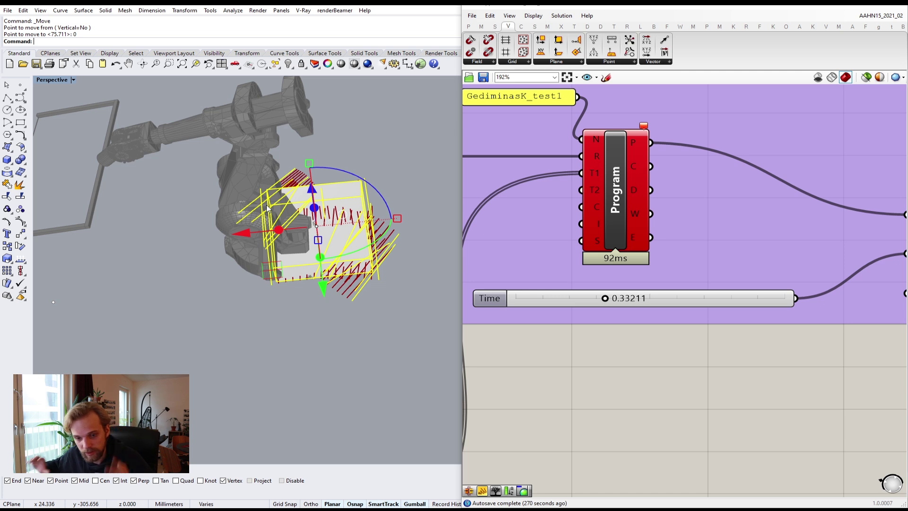
left_click(248, 233)
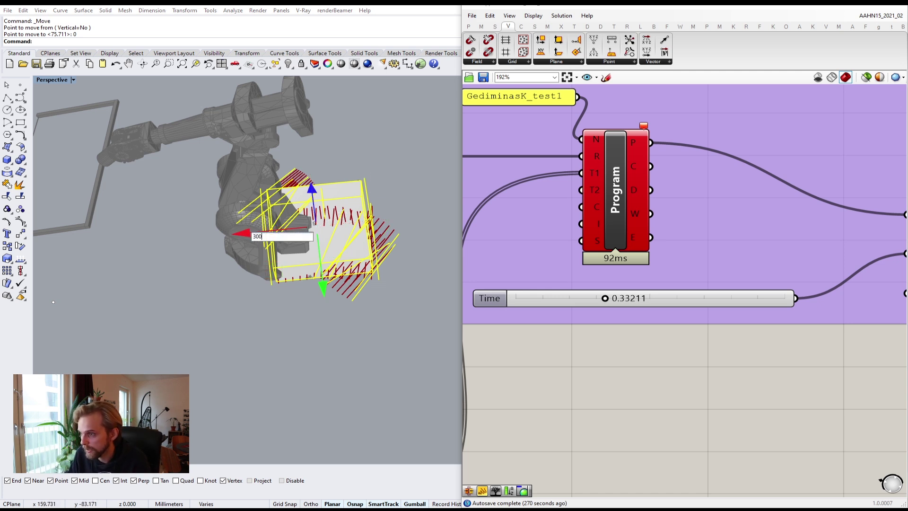
key("Return")
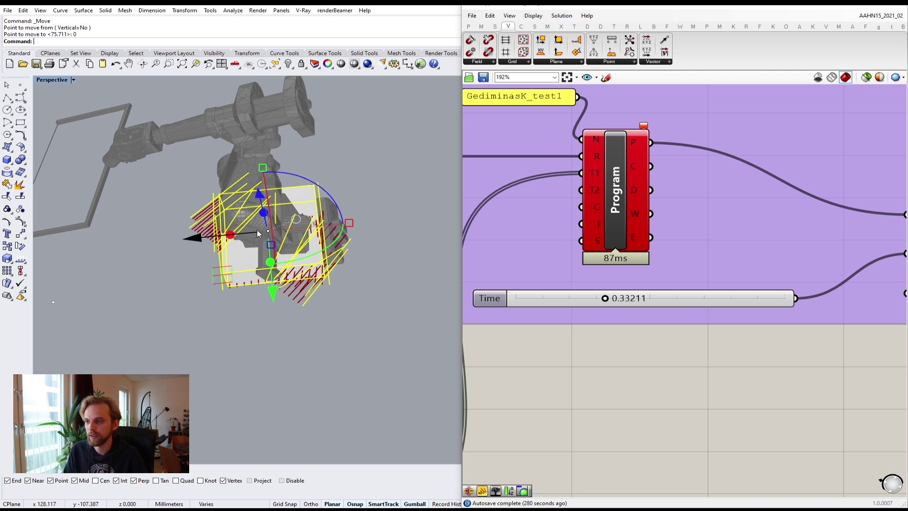
- Try to move the stock block and its cut curves a further 600 mm along X, and undo that move
right_click_drag(257, 230, 283, 181)
right_click_drag(208, 251, 300, 253, "shift")
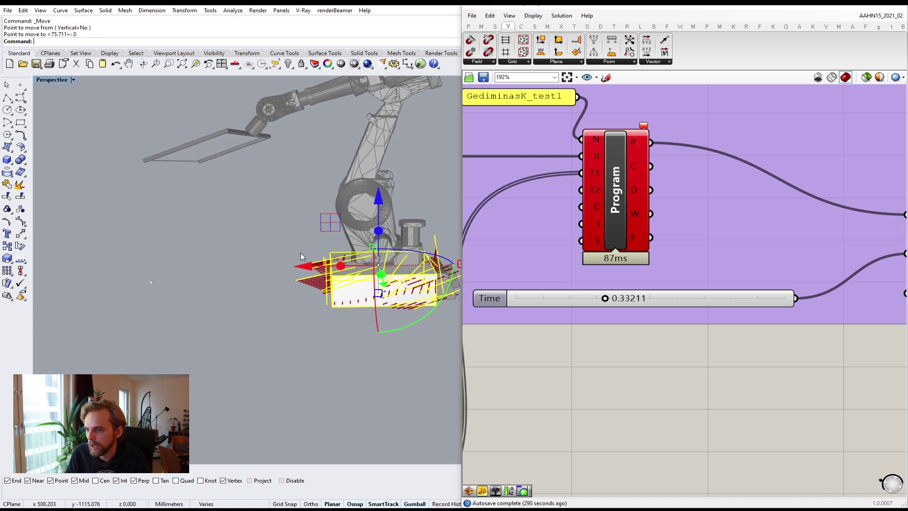
left_click(304, 267)
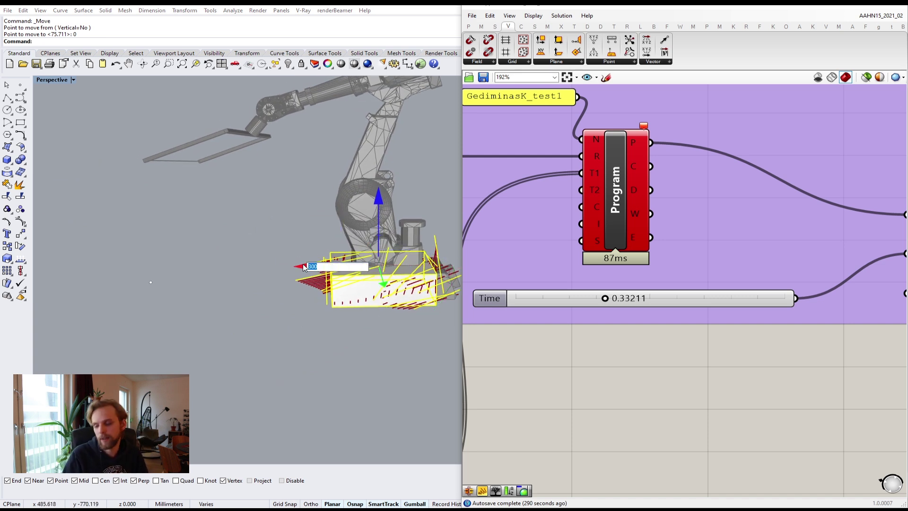
key("Return")
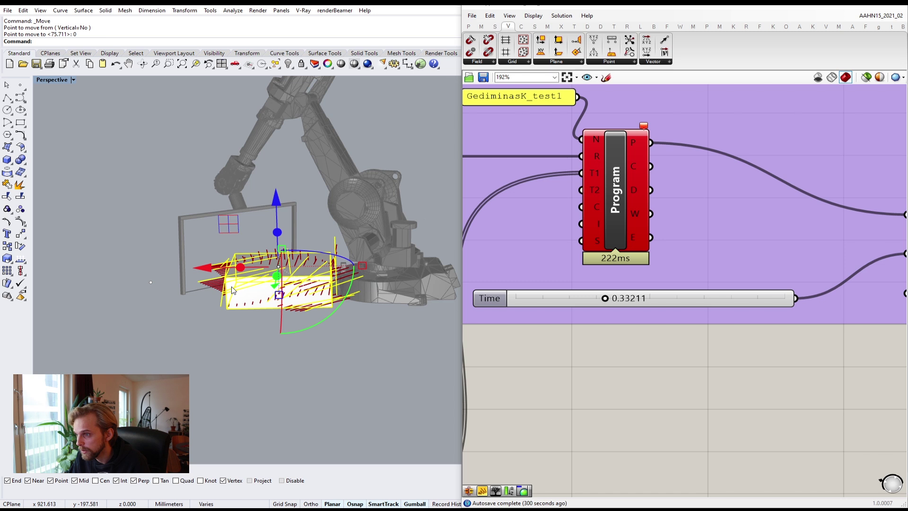
key("ctrl+z")
- Move the stock block and its cut curves 1000 mm along X, away from the robot base
left_click(307, 268)
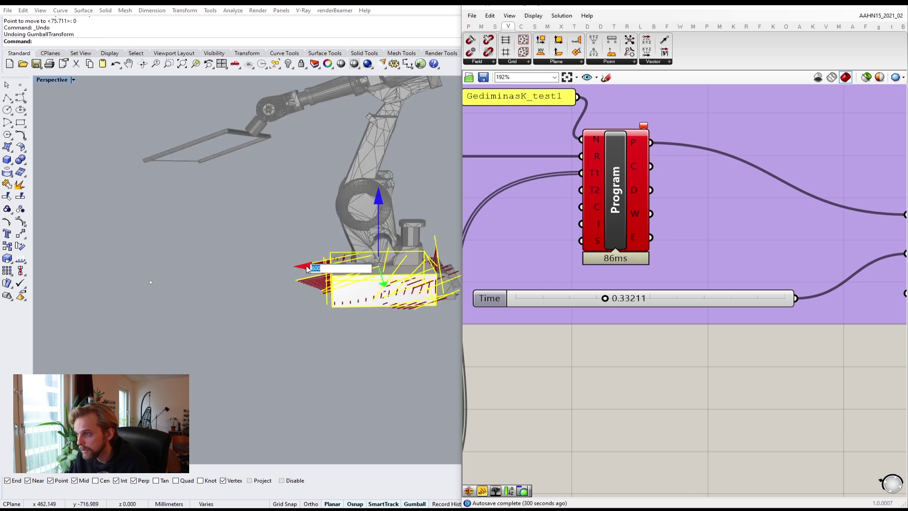
type("1000")
key("Return")
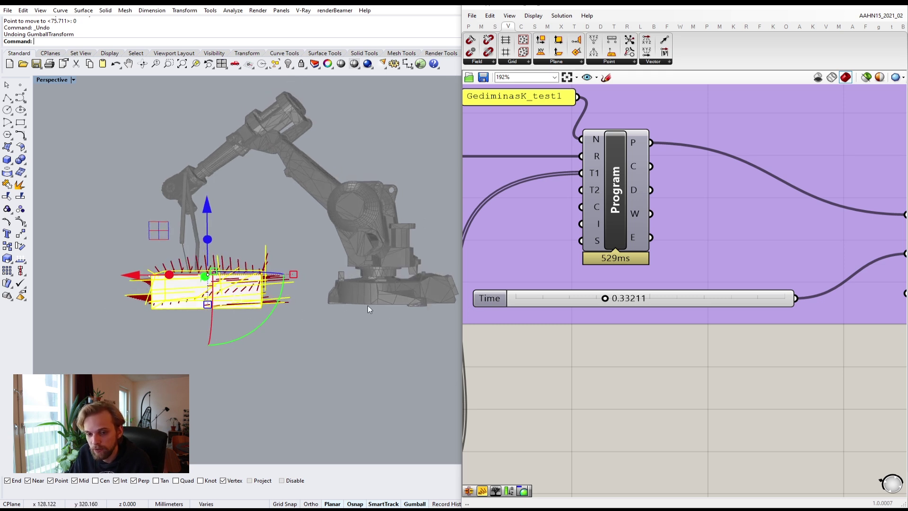
- Raise the stock block and its cut curves 200 mm vertically and clear the selection
right_click_drag(352, 305, 235, 308)
right_click_drag(176, 313, 321, 248)
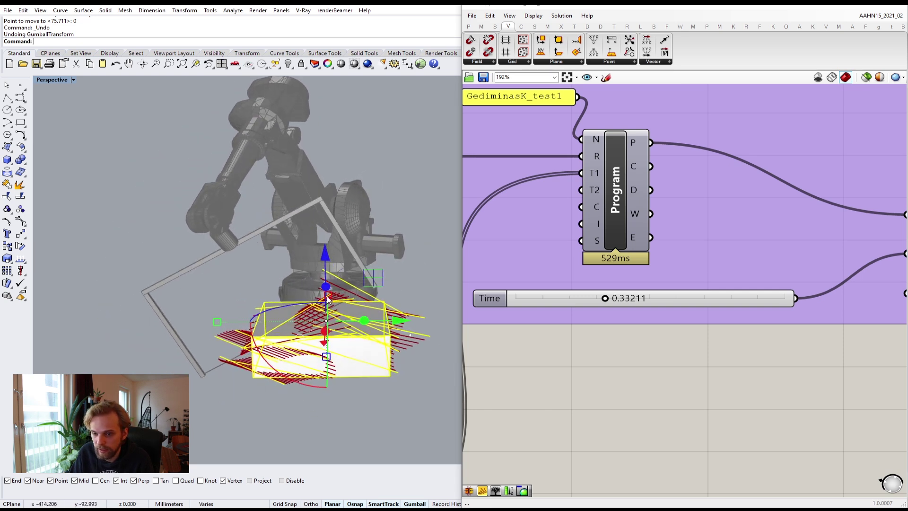
mouse_move(345, 346)
right_mouse_down()
mouse_move(290, 335)
mouse_move(336, 361)
right_mouse_up()
left_click(250, 247)
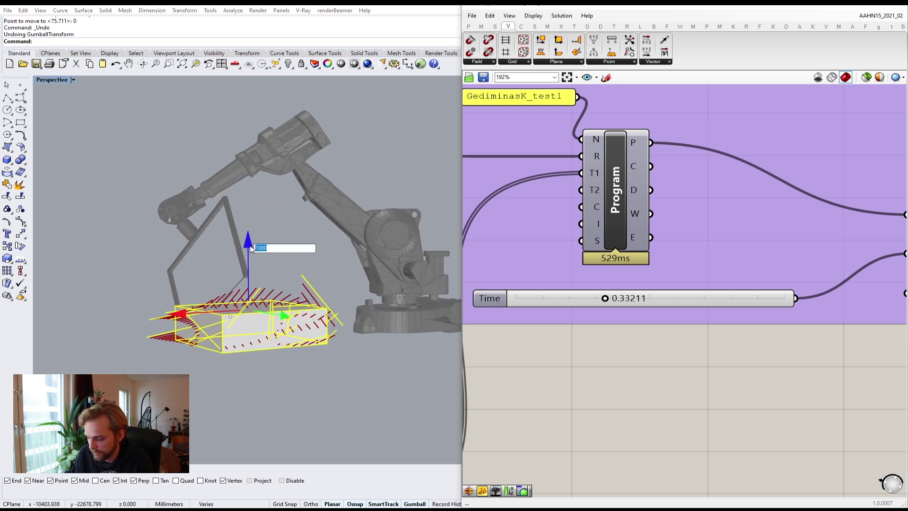
type("200")
key("Return")
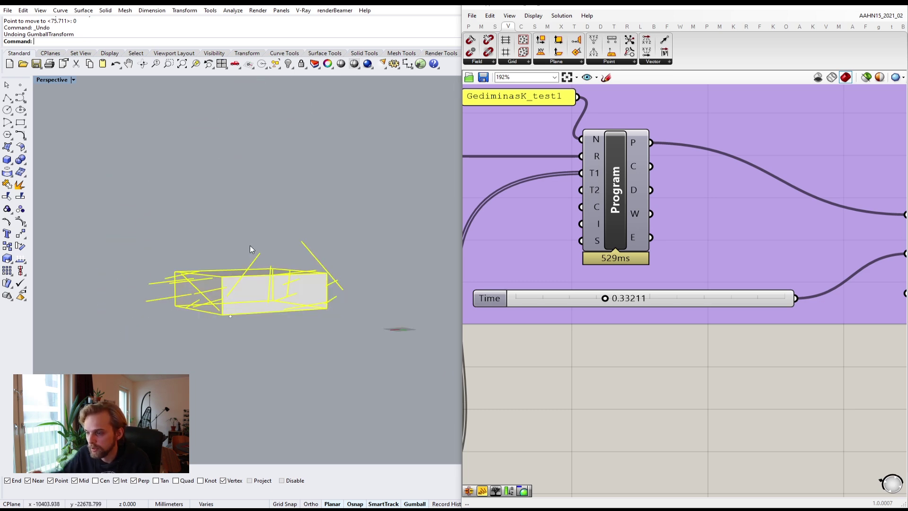
key("Escape")
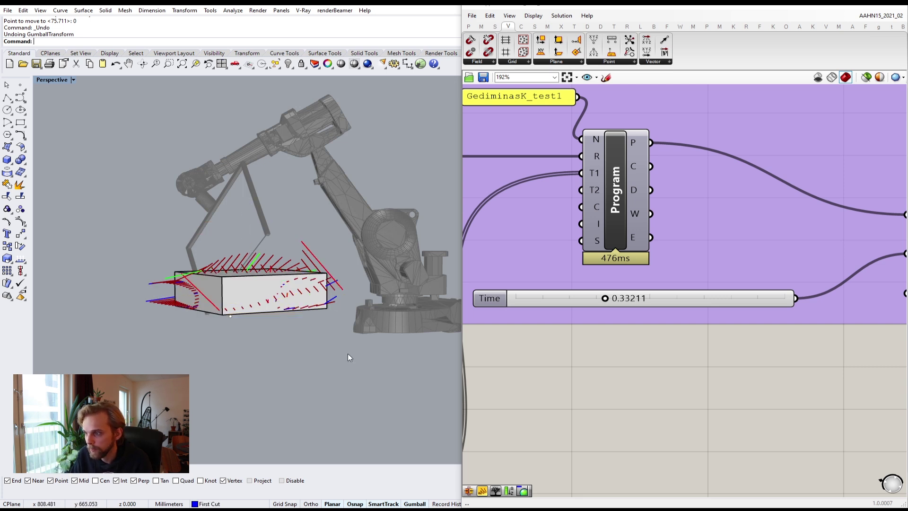
- Scrub the simulation Time to 0.59810 and check the robot's cutting poses around the raised block
right_click_drag(347, 354, 202, 350)
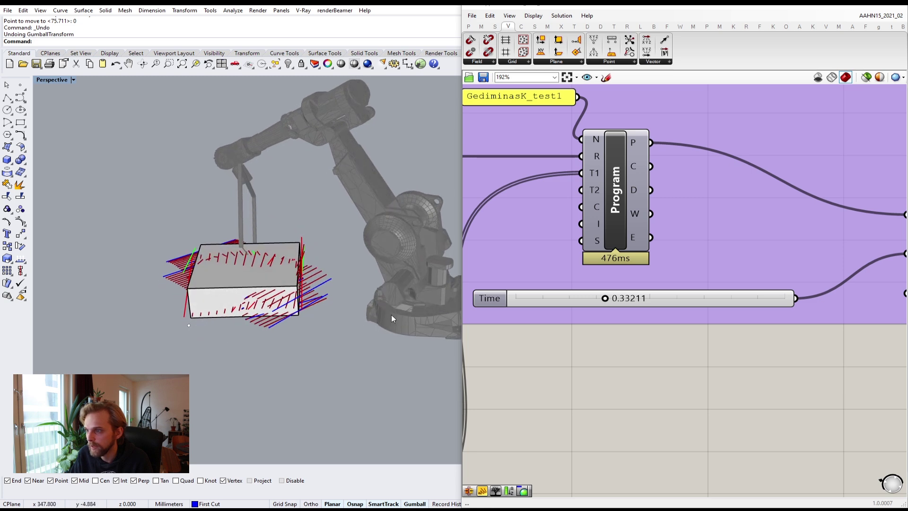
scroll(604, 345, "down", 4)
right_click_drag(261, 314, 310, 306)
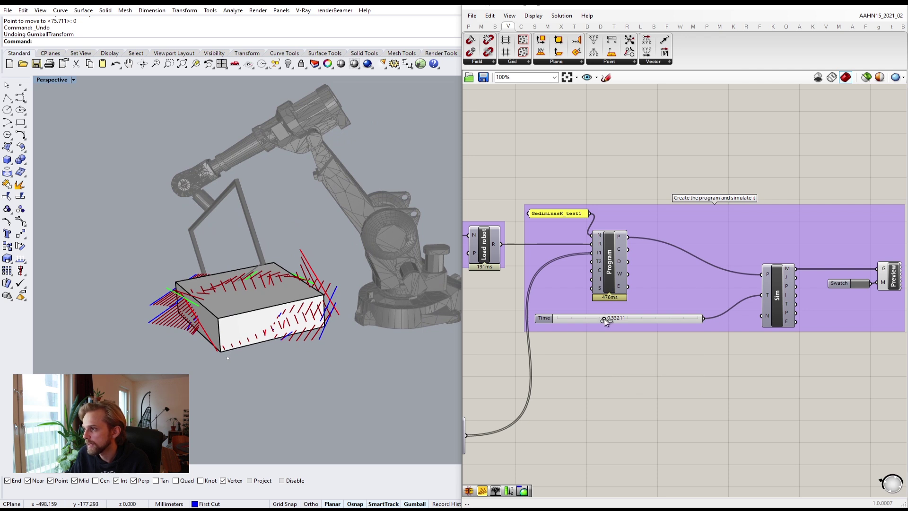
left_click_drag(604, 319, 610, 317)
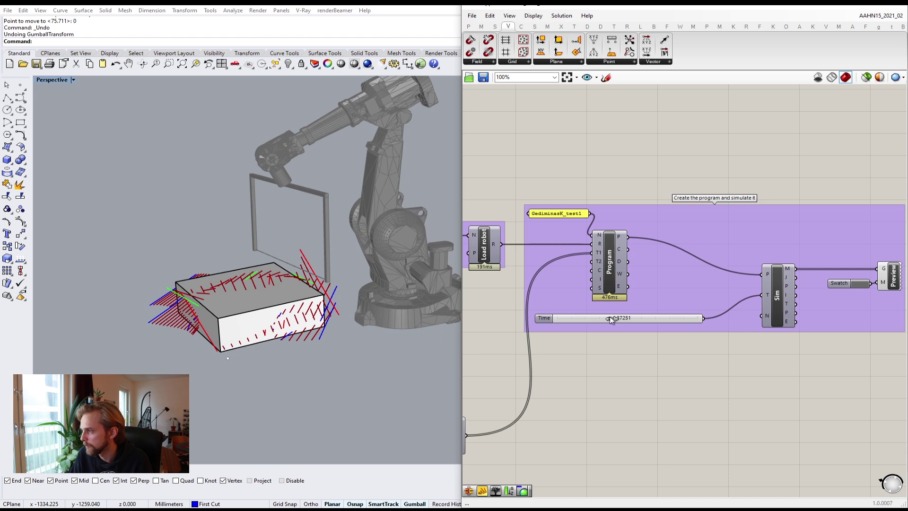
left_click_drag(609, 316, 642, 293)
right_click_drag(394, 253, 258, 249)
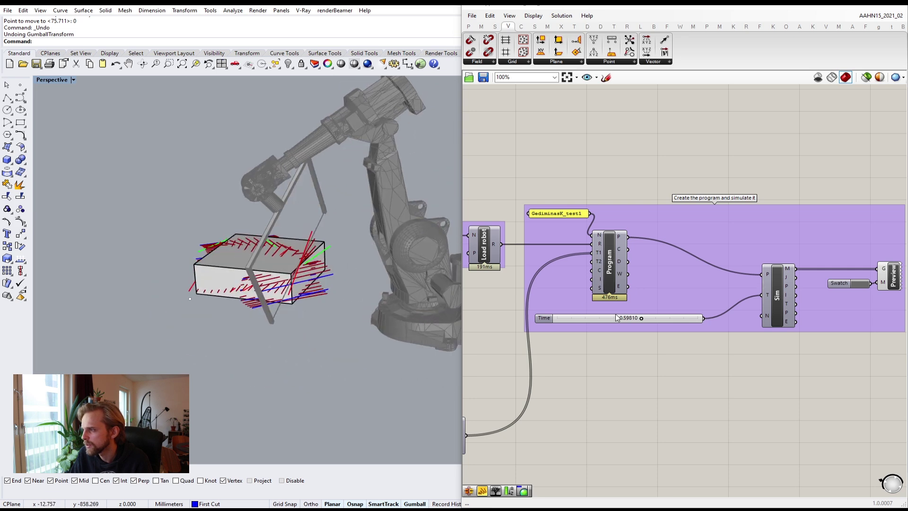
- Advance the simulation Time to 0.80685 and examine the cutting frame and robot arm from several sides
left_click_drag(642, 319, 671, 314)
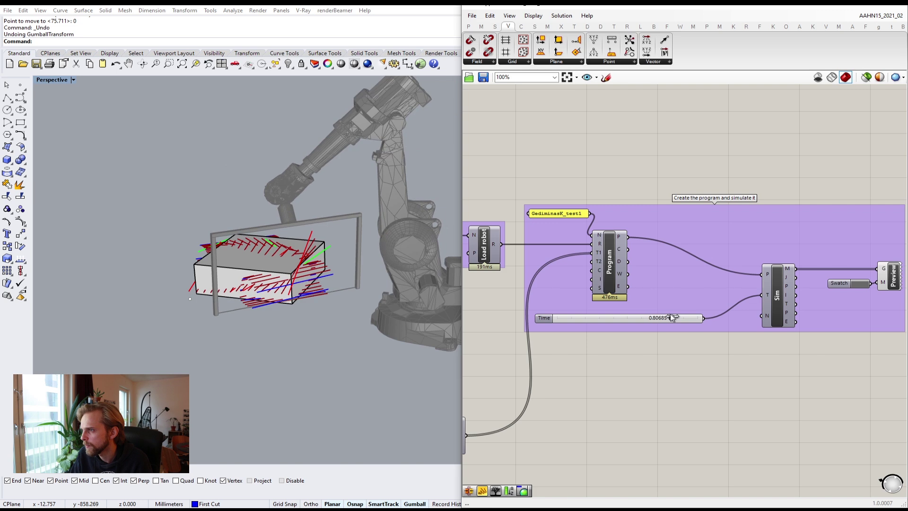
right_click_drag(352, 246, 259, 221)
scroll(339, 246, "up", 8)
scroll(231, 220, "down", 5)
right_click_drag(201, 169, 214, 200)
right_click_drag(177, 171, 303, 280)
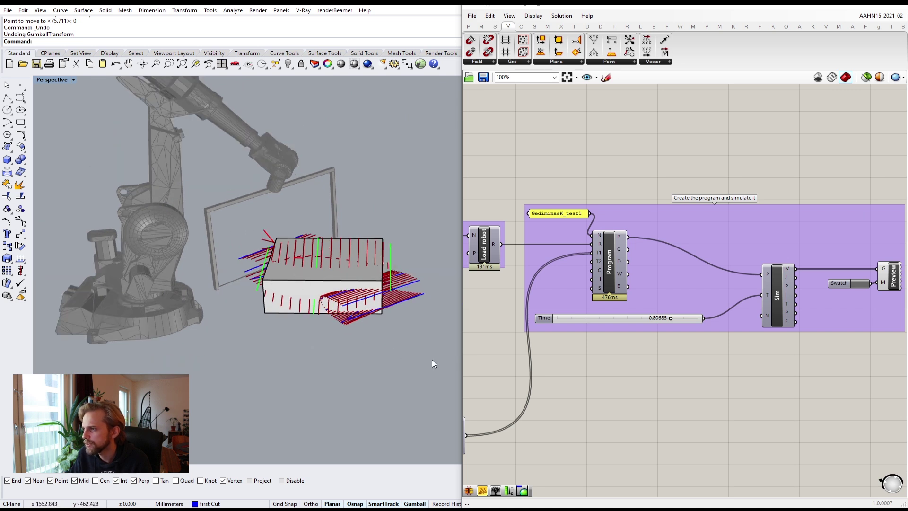
- Try moving the stock block and its cut curves 50 mm further from the robot along X, and return them
left_click_drag(433, 360, 224, 215)
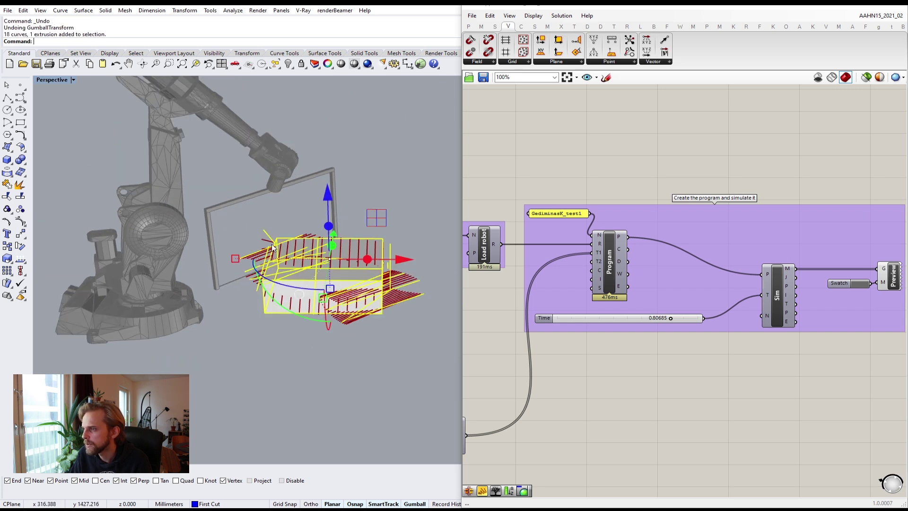
left_click(401, 261)
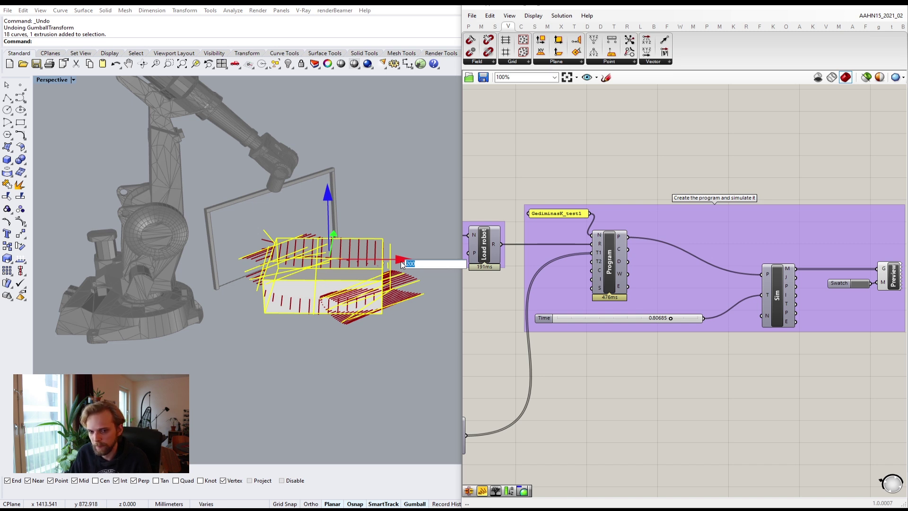
type("50")
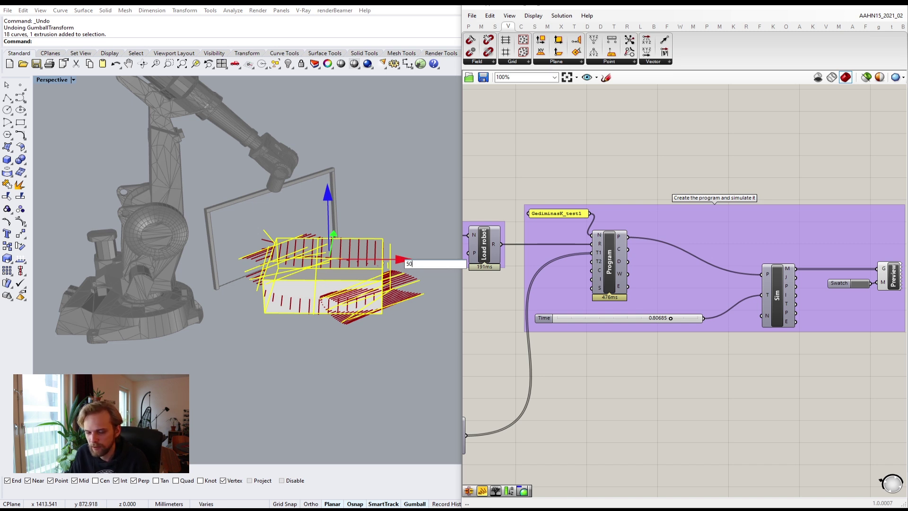
key("Return")
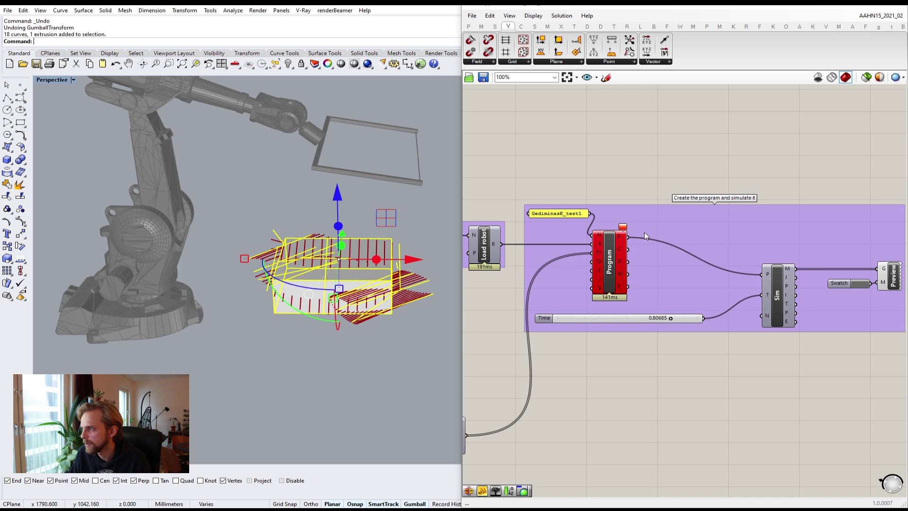
left_click(411, 262)
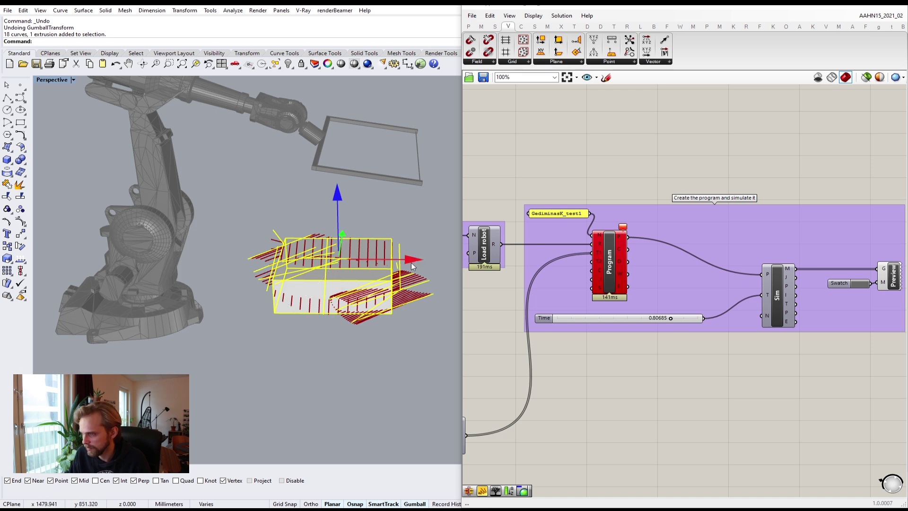
left_click(382, 178)
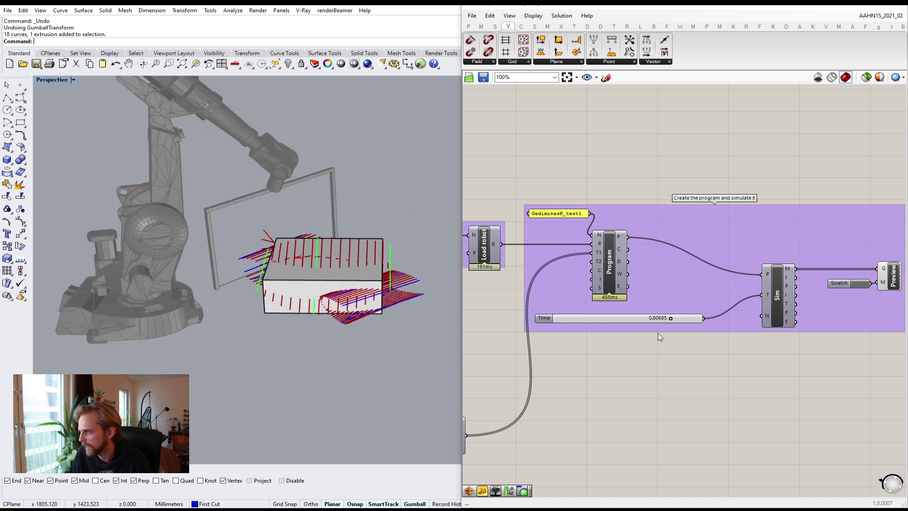
- Advance the simulation Time to 1.00000 and check the robot's end pose relative to the stock block
left_click_drag(671, 319, 713, 314)
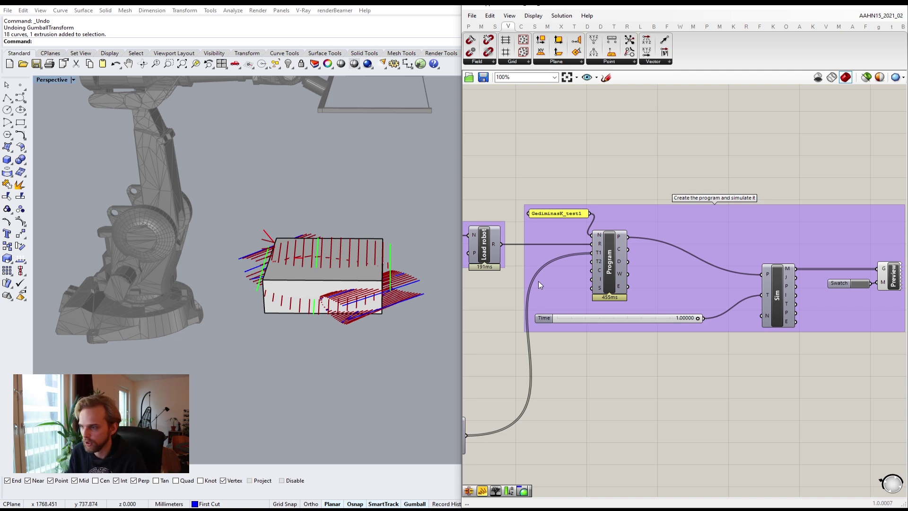
right_click_drag(350, 265, 426, 279)
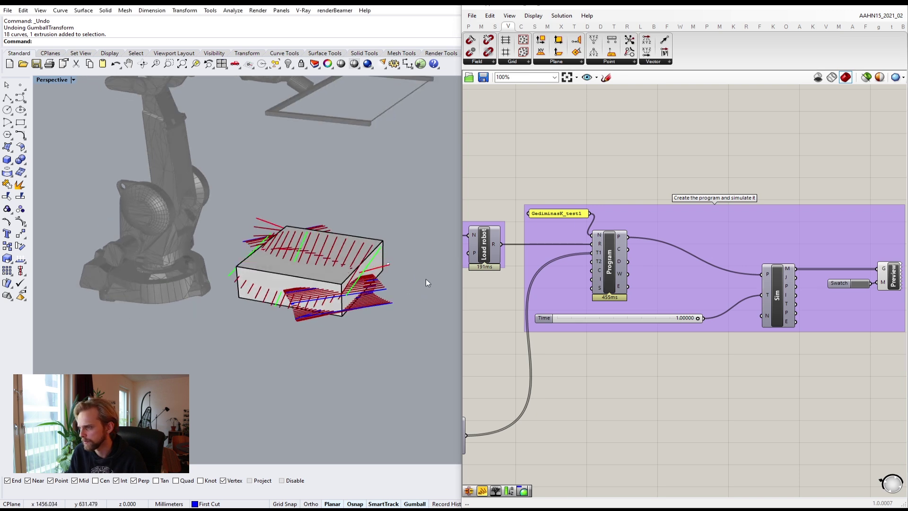
- Unlock the locked objects so the stray point beside the stock block can be selected
scroll(426, 283, "up", 10)
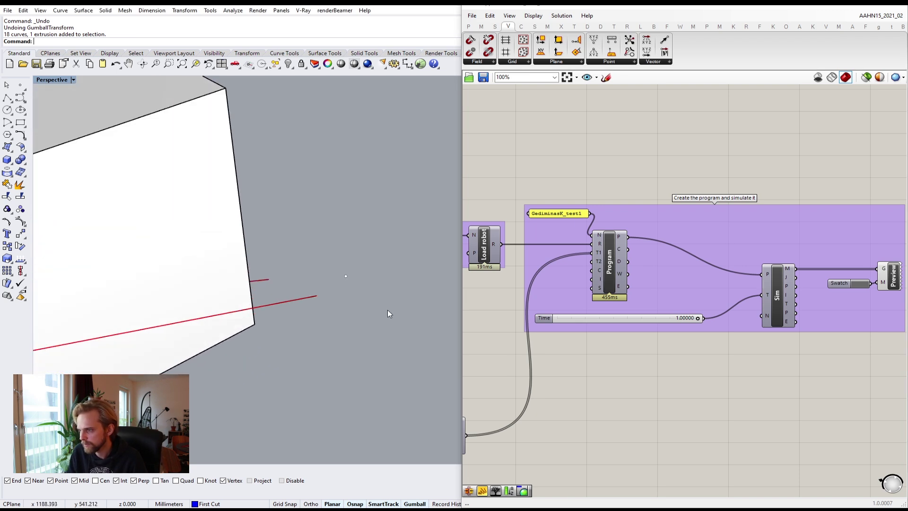
key("Return")
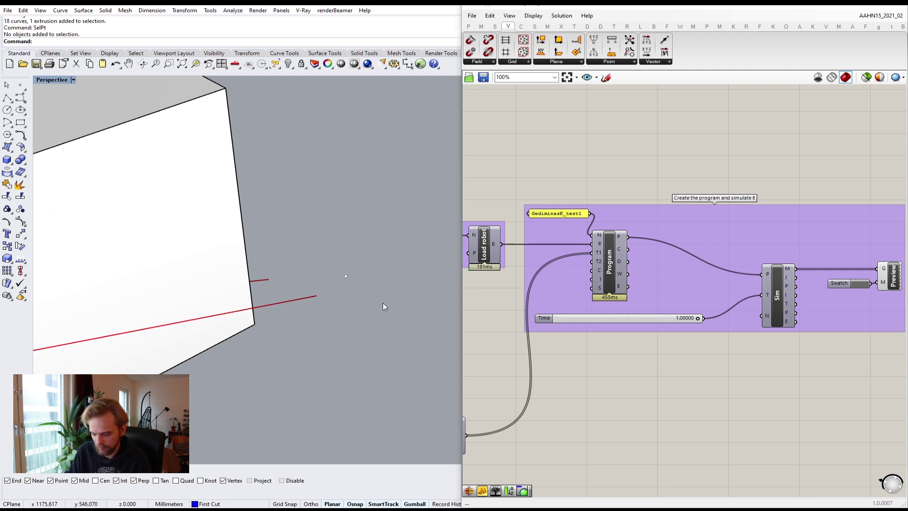
type("Unlcok")
key("Return")
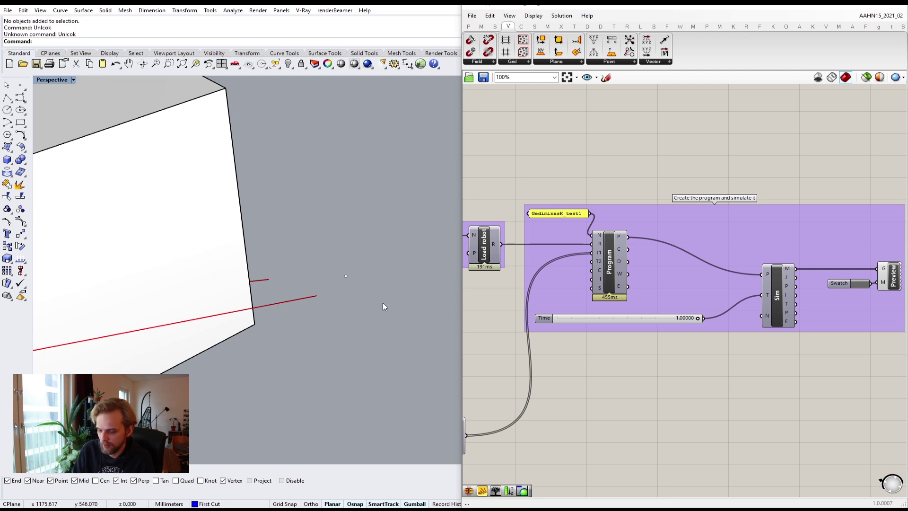
key("BackSpace")
key("BackSpace")
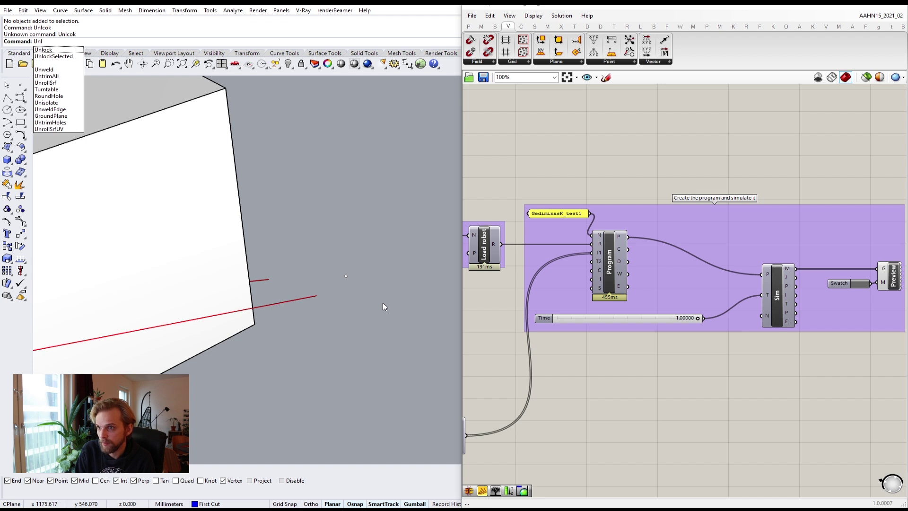
type("p")
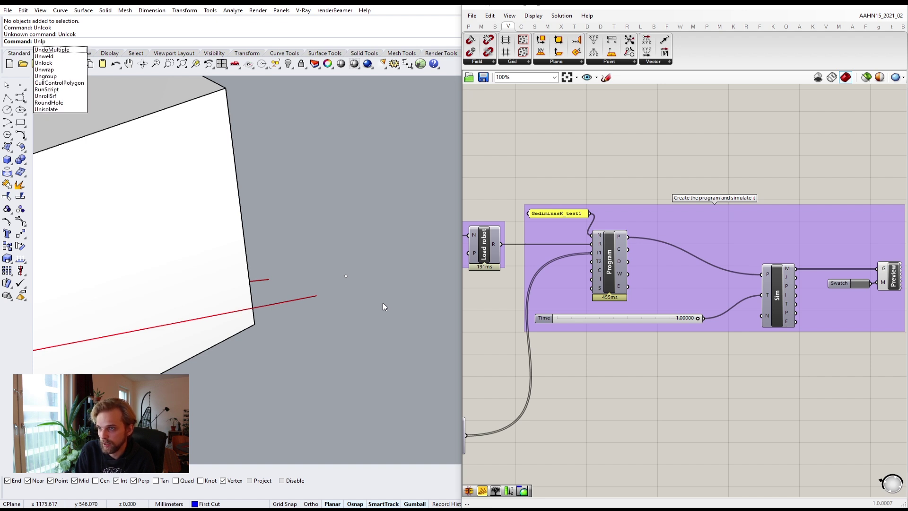
key("BackSpace")
type("ock")
key("Return")
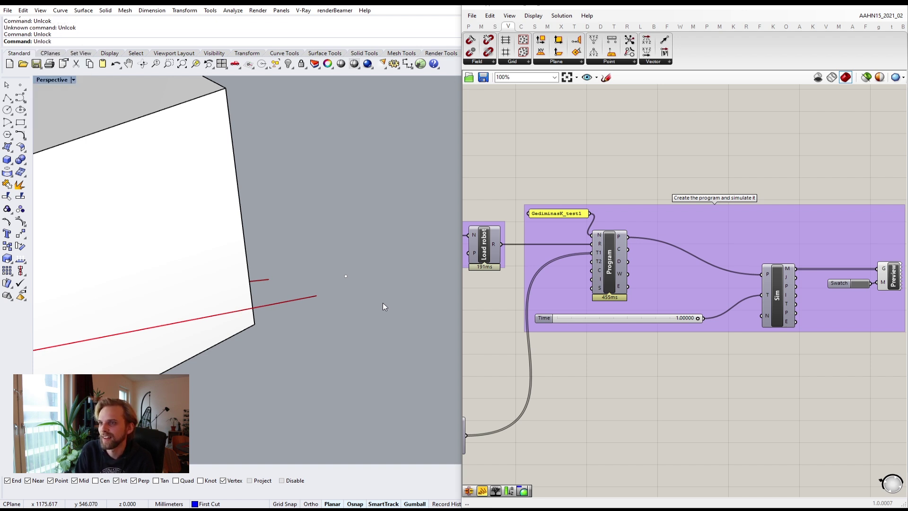
- Delete the stray point beside the stock block's corner
left_click(348, 273)
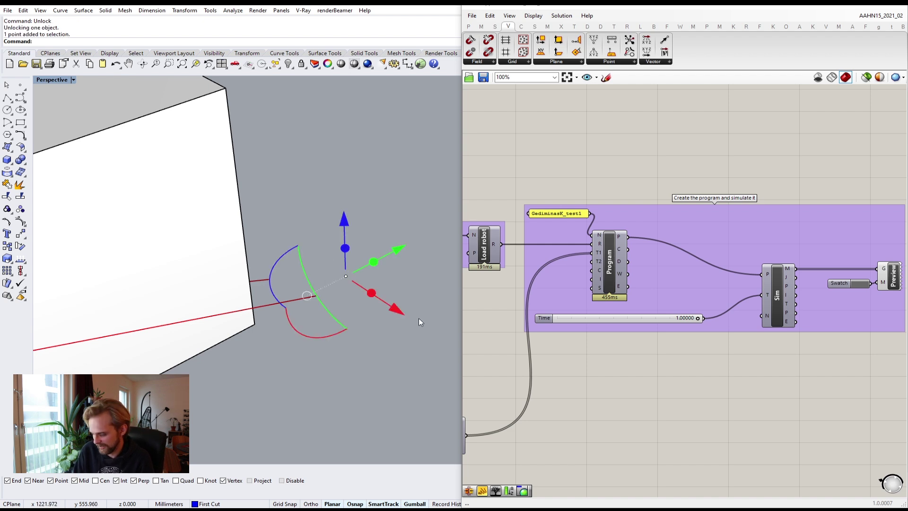
key("Delete")
scroll(331, 299, "down", 12)
right_click_drag(328, 298, 286, 311)
scroll(256, 269, "down", 5)
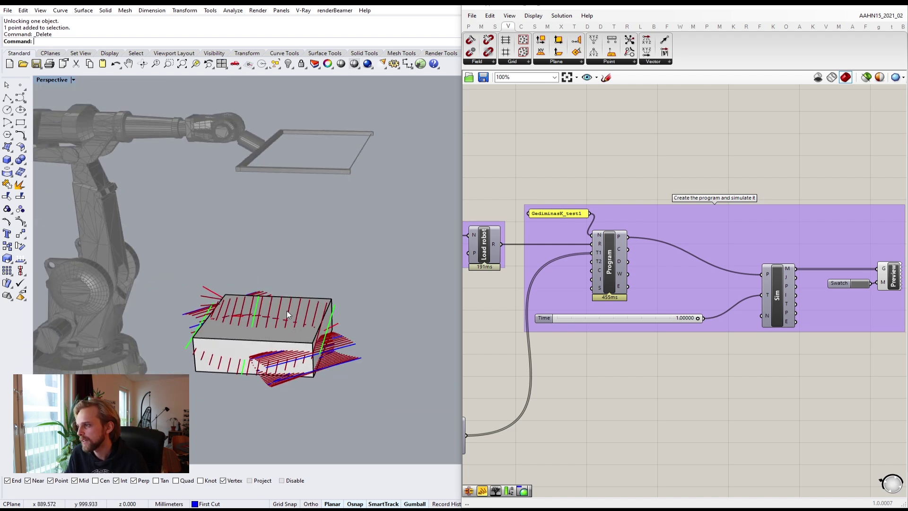
- Review the Grasshopper definition from the cut toolpath groups to the program creation and simulation group
scroll(326, 293, "down", 8)
scroll(662, 269, "down", 4)
right_click_drag(698, 253, 702, 317)
right_click_drag(690, 282, 704, 217)
scroll(675, 239, "down", 4)
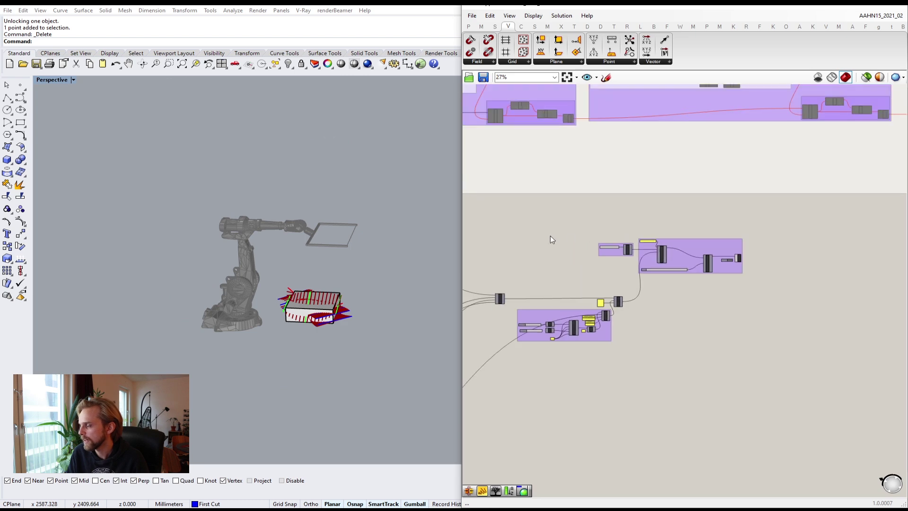
scroll(656, 348, "down", 5)
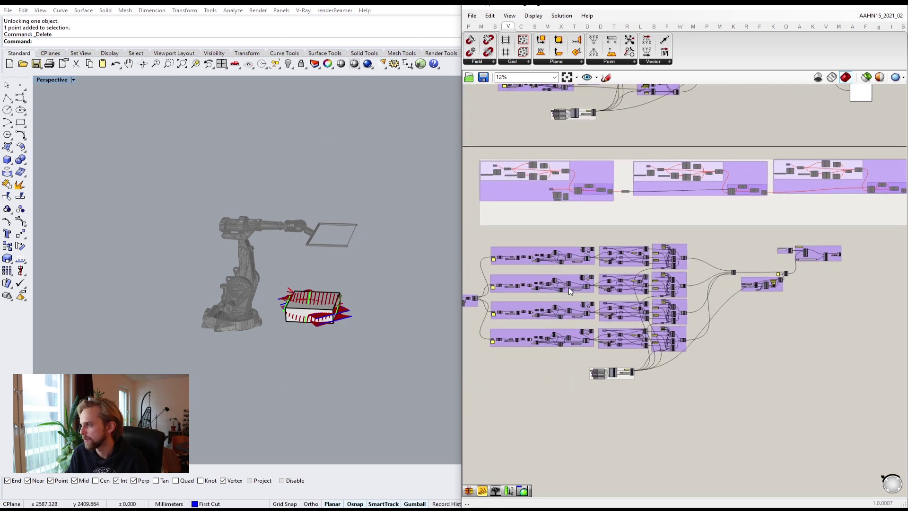
right_click_drag(762, 287, 686, 295)
scroll(693, 295, "up", 3)
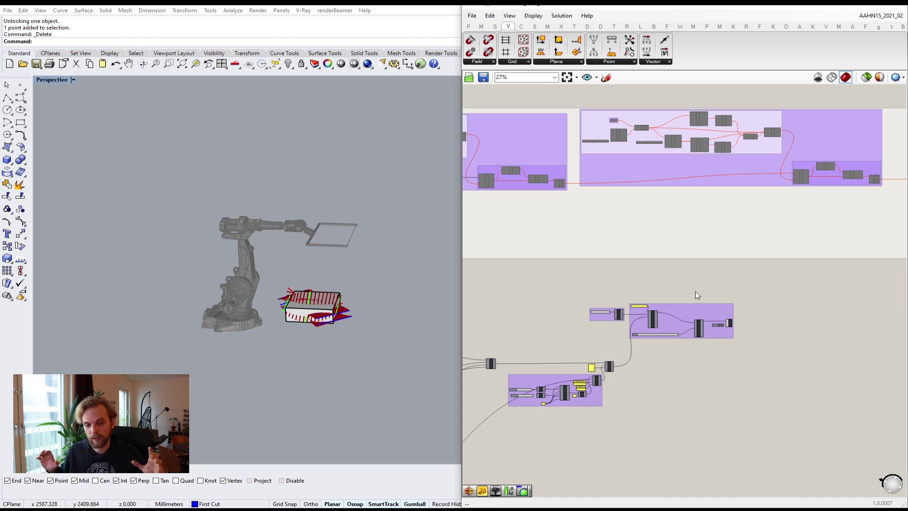
scroll(671, 311, "up", 6)
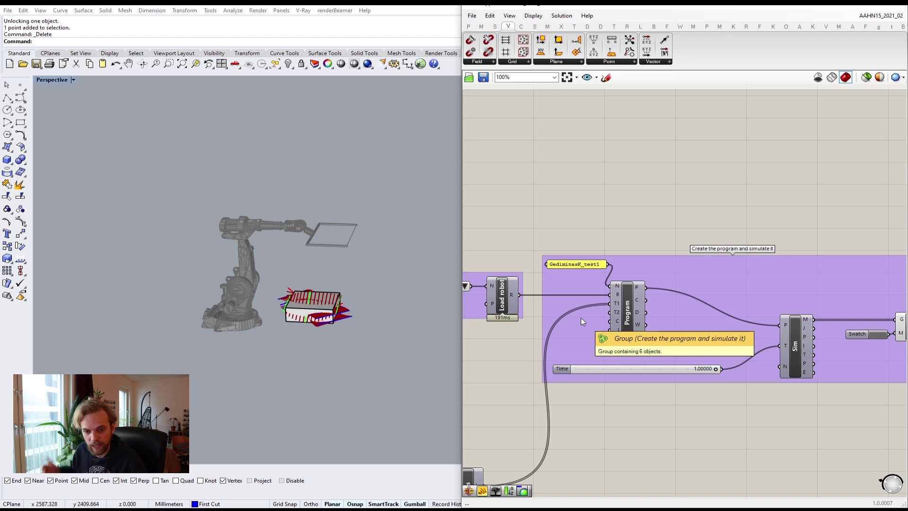
right_click_drag(671, 218, 637, 249)
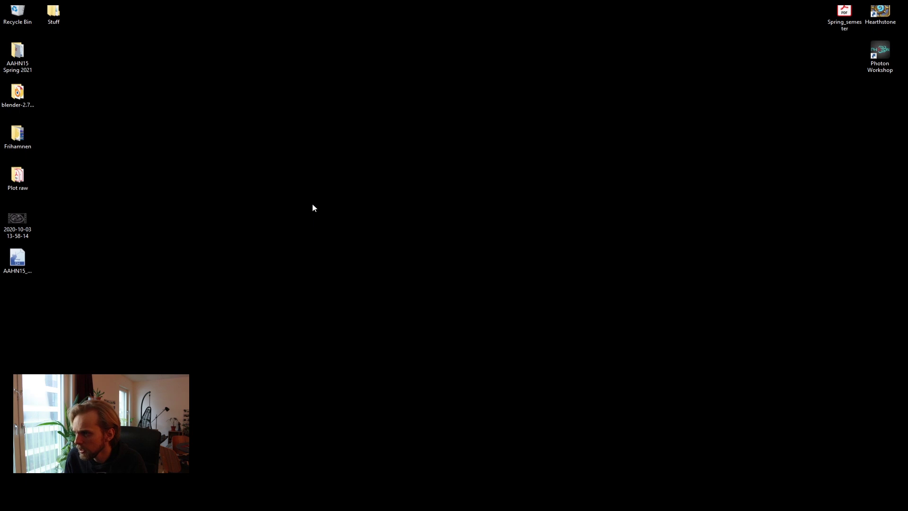
- Create a new folder named Robot_exports on the Windows desktop
right_click(208, 207)
mouse_move(283, 303)
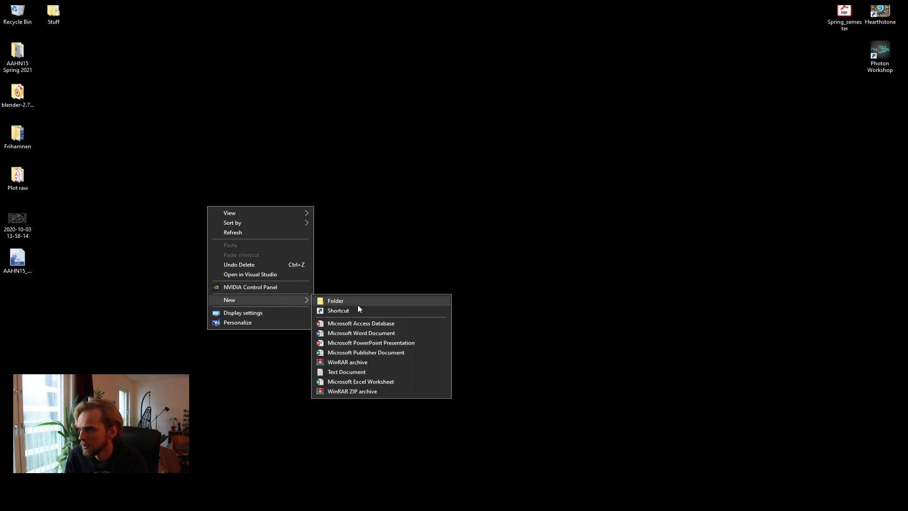
left_click(358, 302)
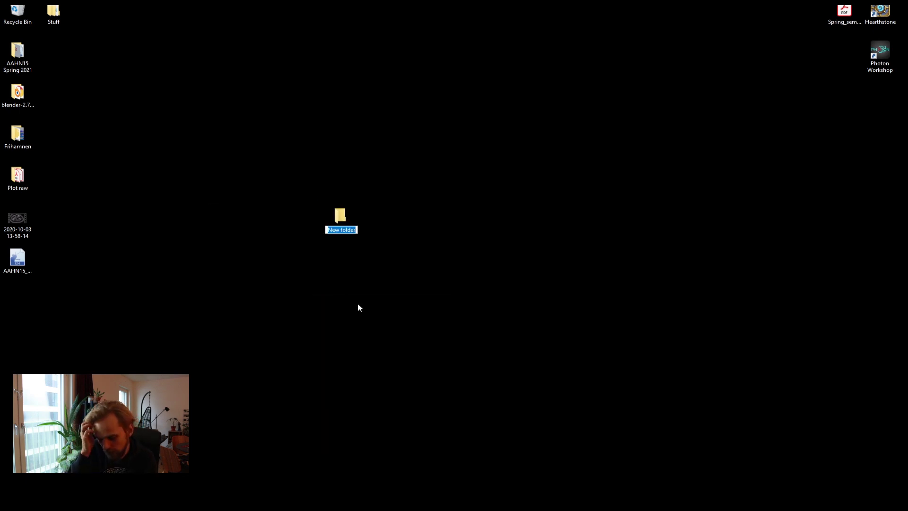
type("Robot_exp")
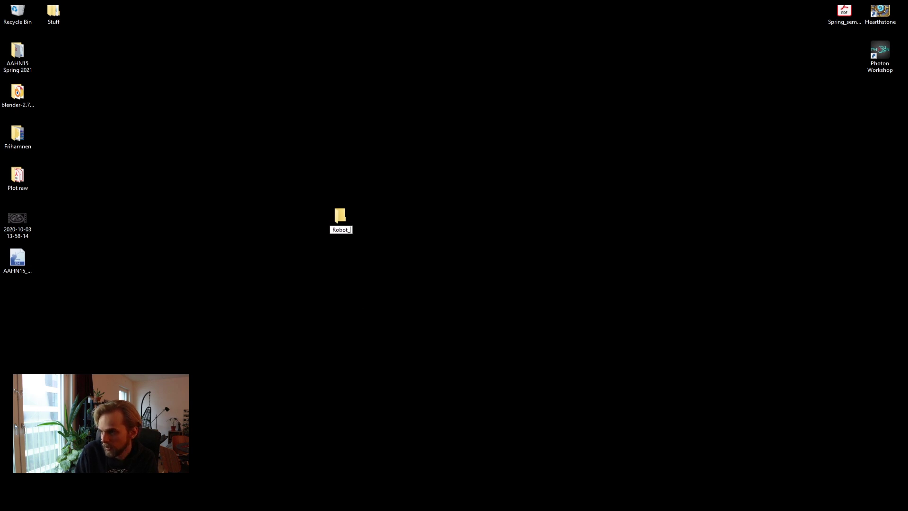
type("orts")
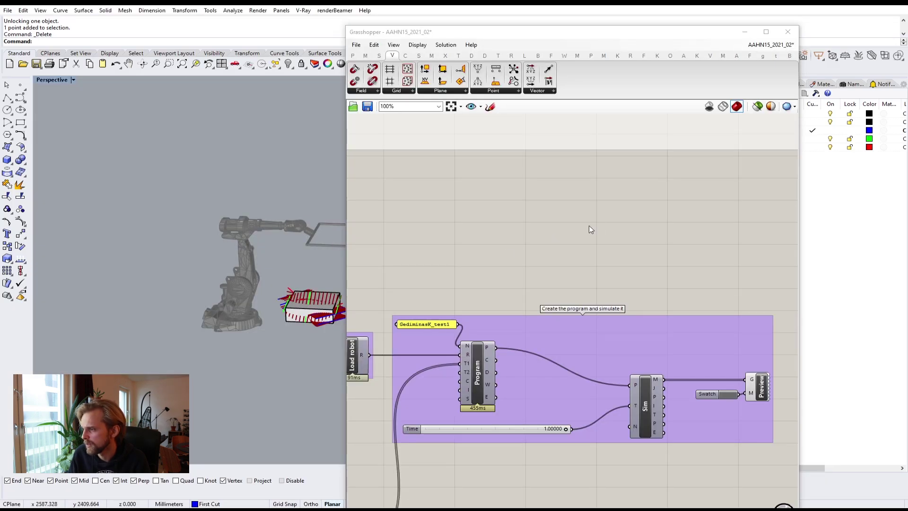
- Back in Grasshopper, add a Save program component above the simulation group and connect the Program component's P output to its P input
right_click_drag(490, 197, 487, 234)
scroll(487, 260, "down", 6)
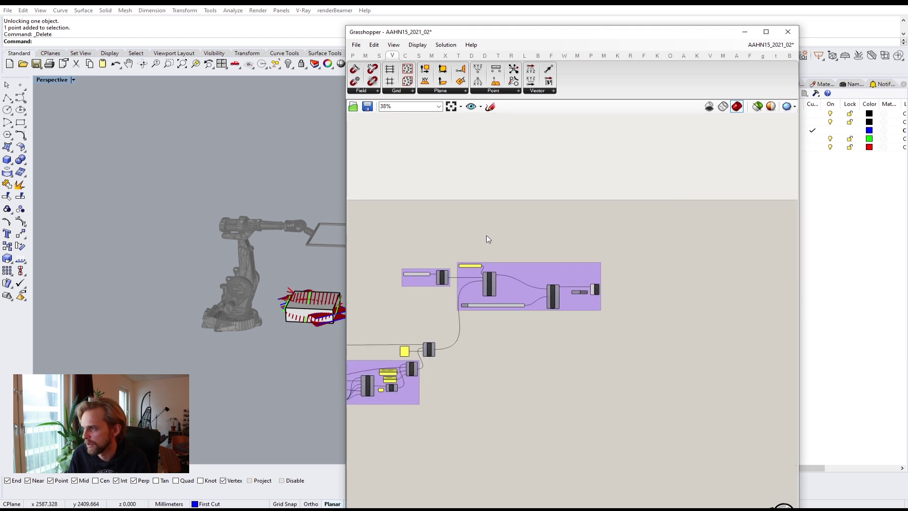
left_click(292, 447)
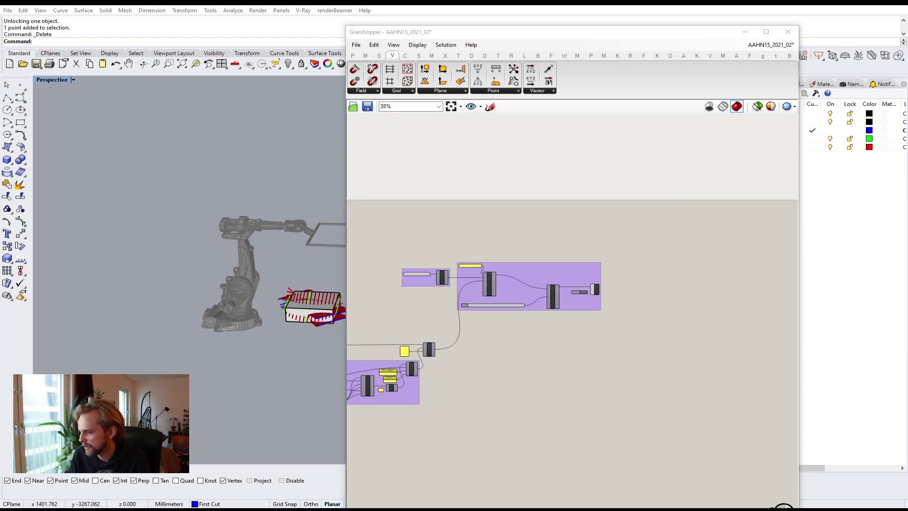
right_click_drag(490, 205, 467, 247)
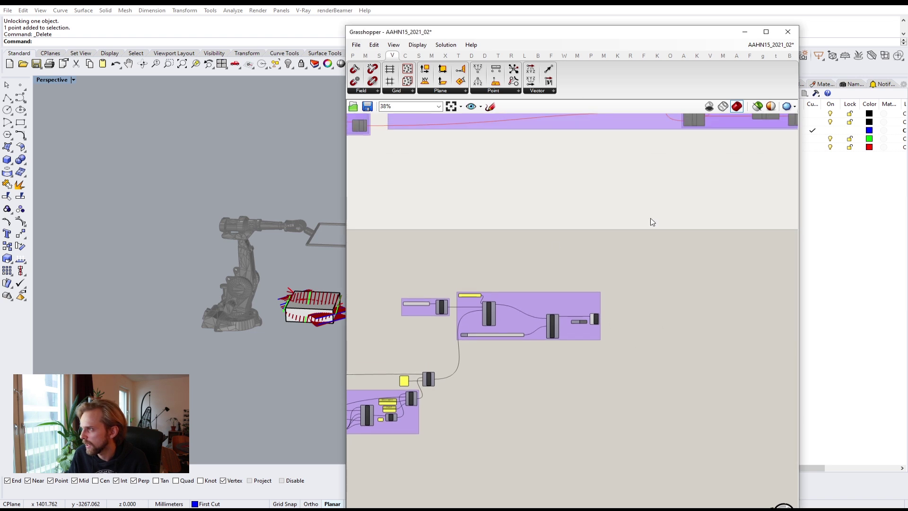
scroll(503, 287, "up", 3)
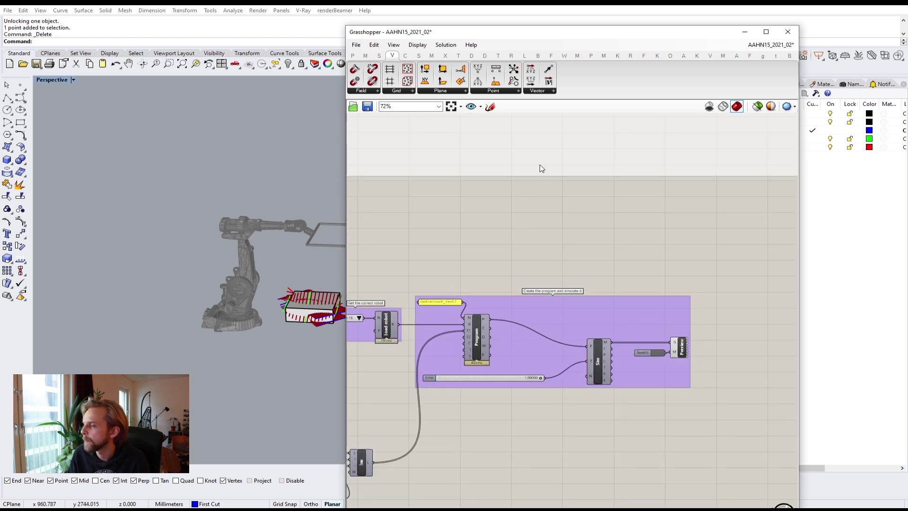
left_click(511, 56)
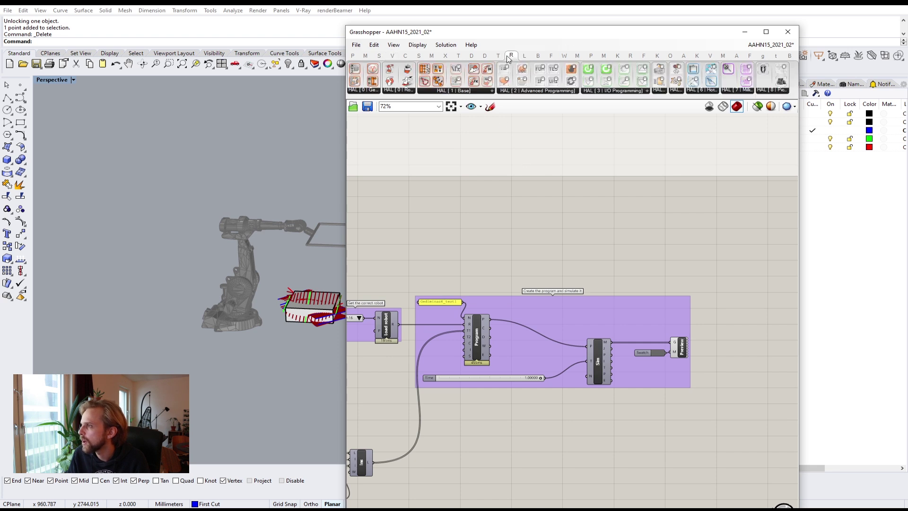
left_click(631, 56)
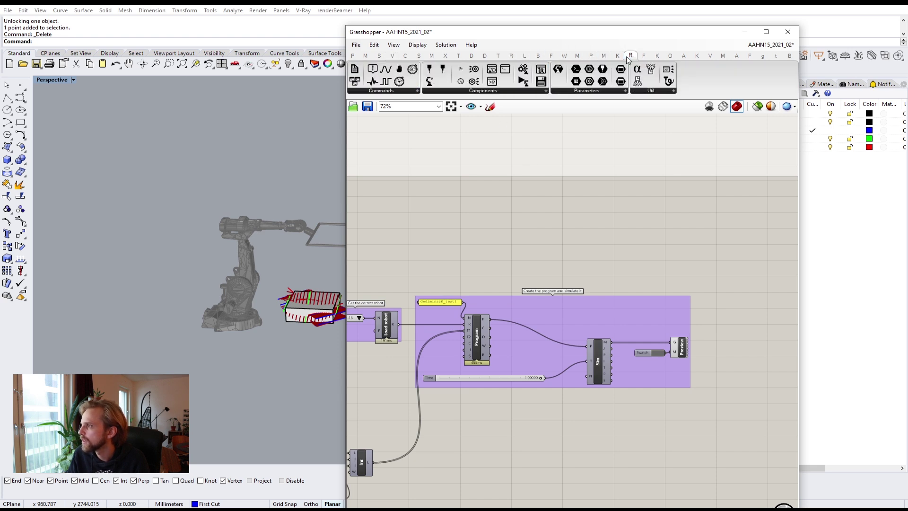
left_click(493, 92)
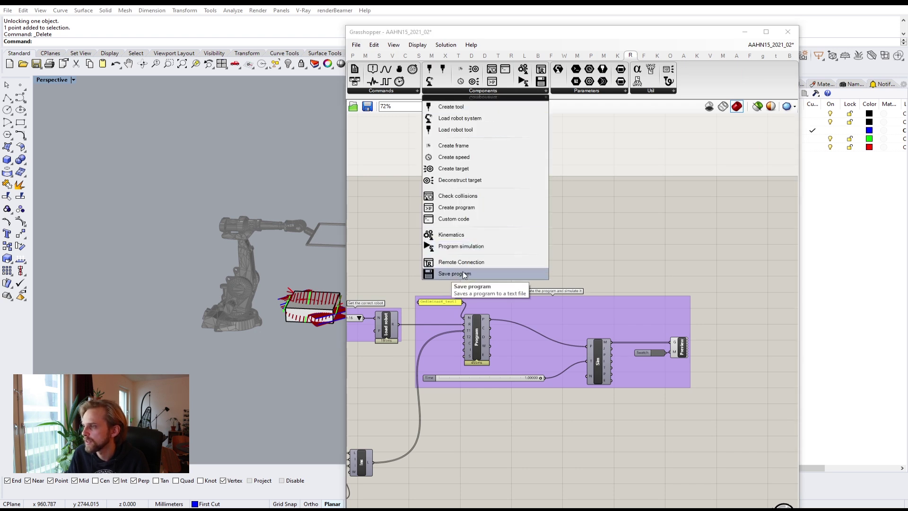
left_click_drag(462, 277, 565, 253)
scroll(567, 248, "up", 3)
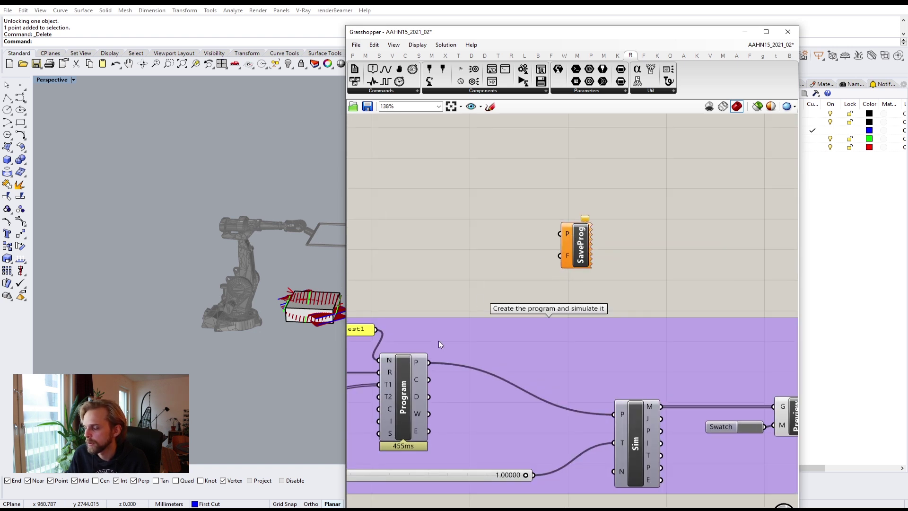
left_click_drag(428, 362, 560, 234)
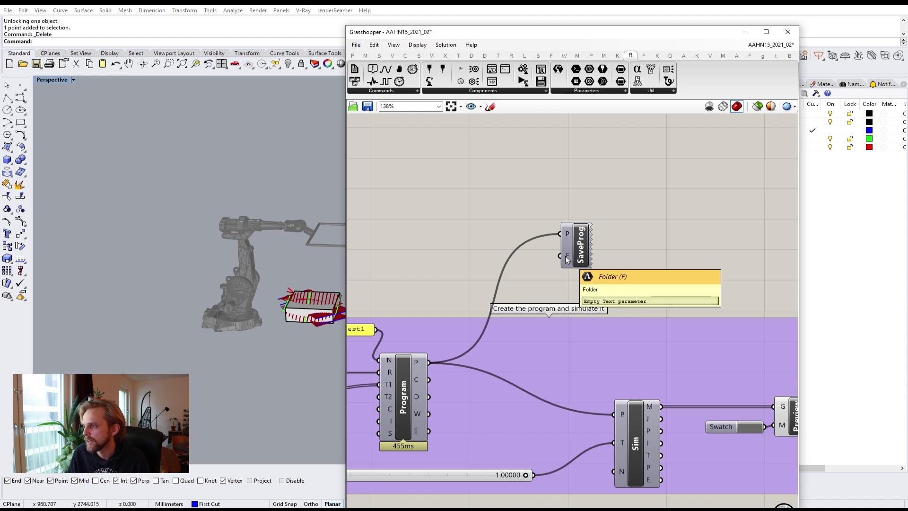
- Place an empty text Panel beside the Save program component
double_click(427, 244)
type("//")
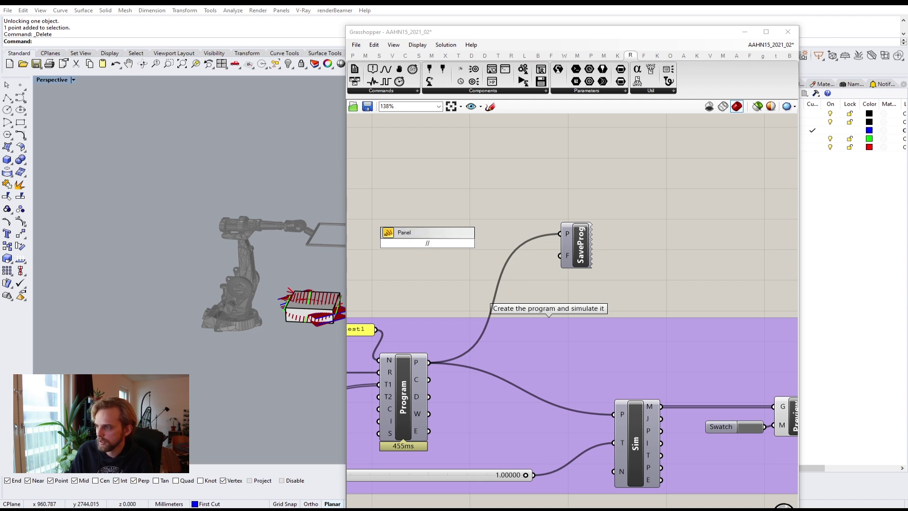
key("Return")
left_click(440, 249)
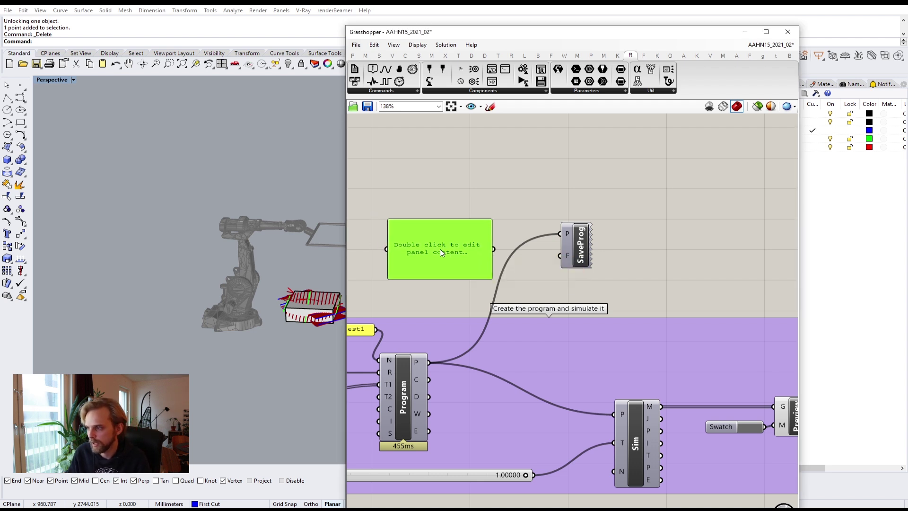
- Switch to the desktop, copy the full path of the Robot_exports folder, and close its window
left_click(883, 22)
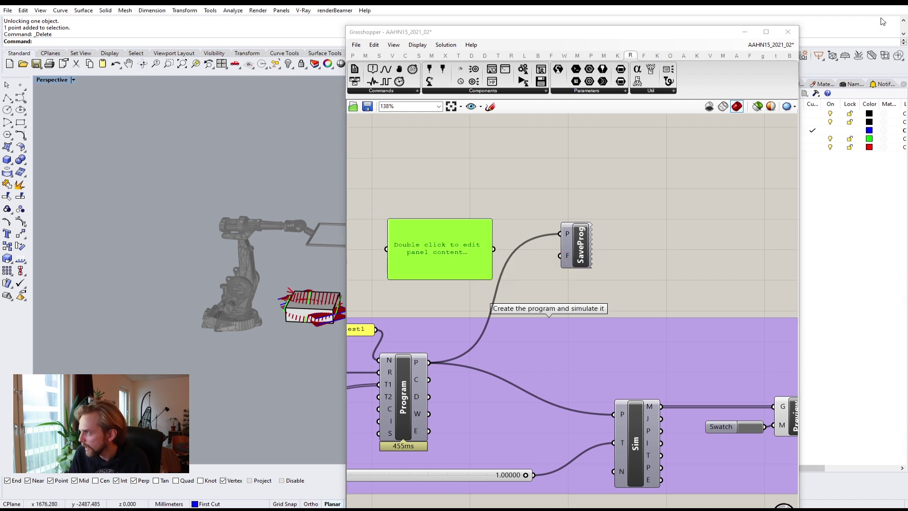
left_click(856, 7)
left_click_drag(21, 307, 318, 188)
left_click(335, 222)
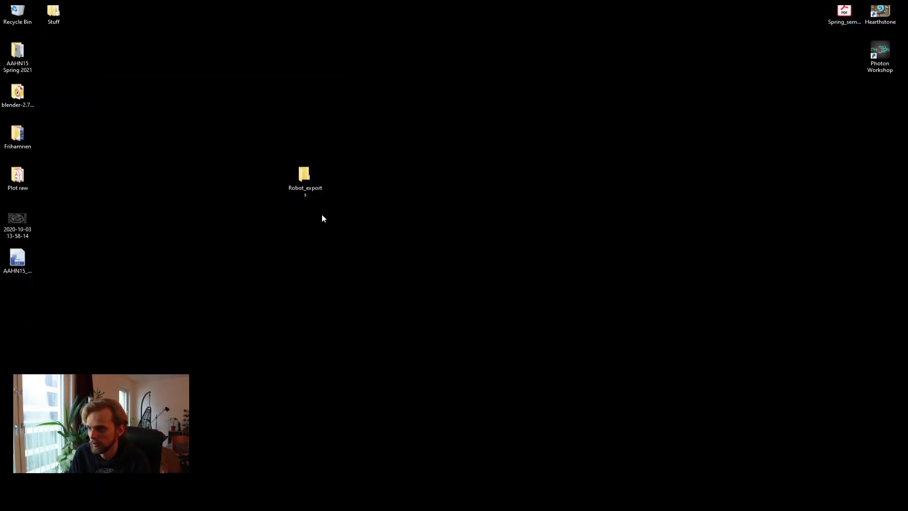
double_click(310, 180)
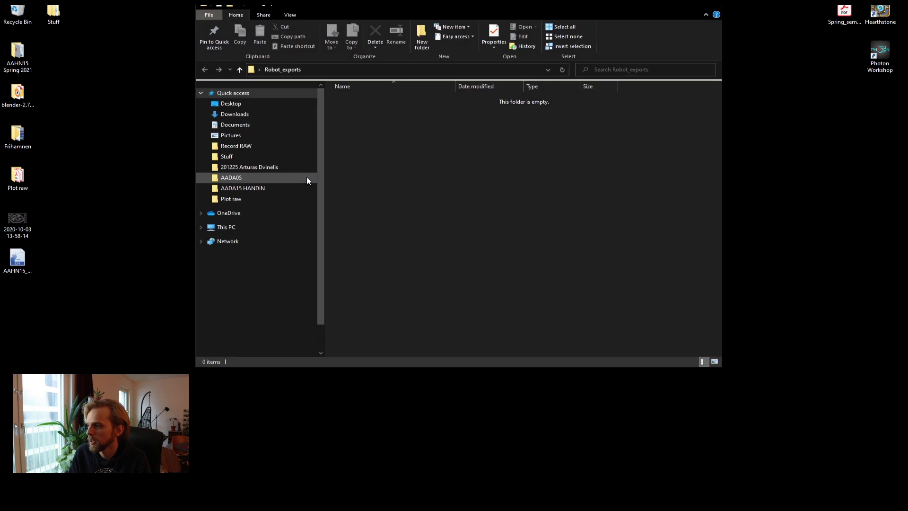
left_click(442, 69)
key("ctrl+c")
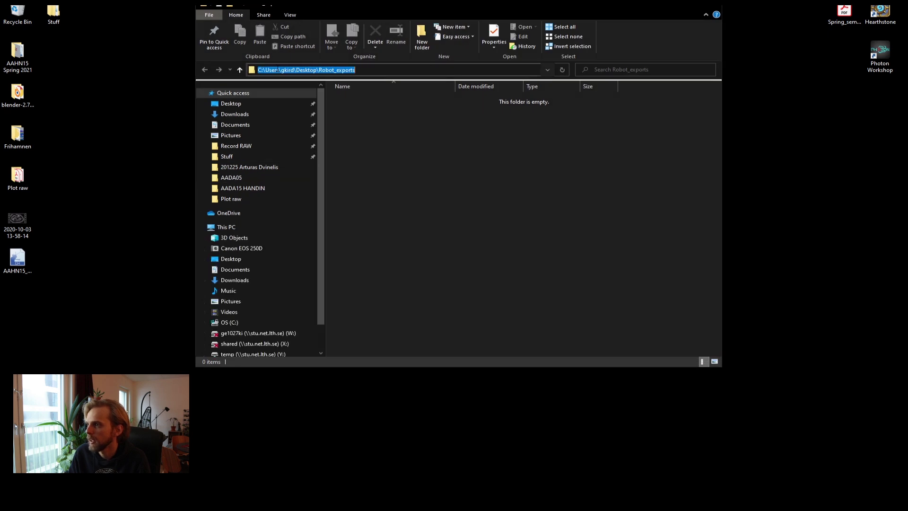
left_click(505, 183)
left_click(711, 5)
left_click(712, 175)
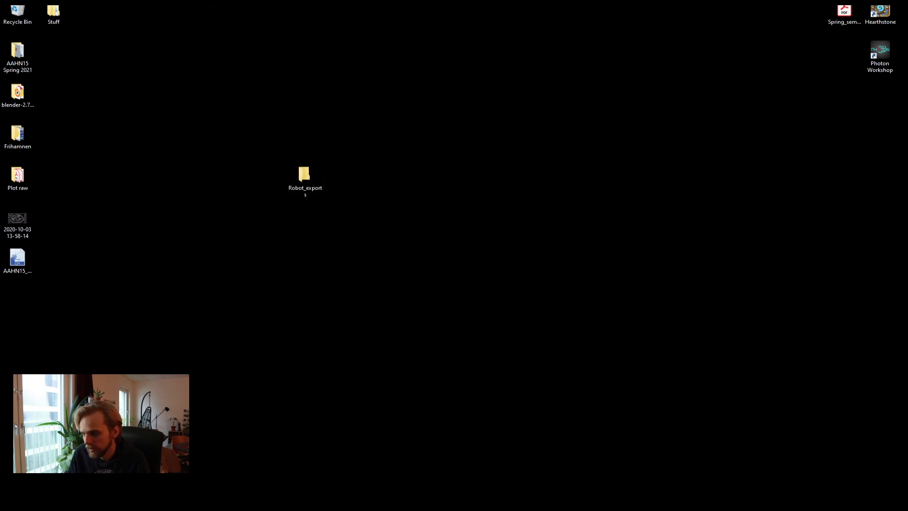
- Back in Grasshopper, paste the Robot_exports path into the panel, connect it to the Save program component's F input, and widen the panel
key("alt+Tab")
double_click(440, 244)
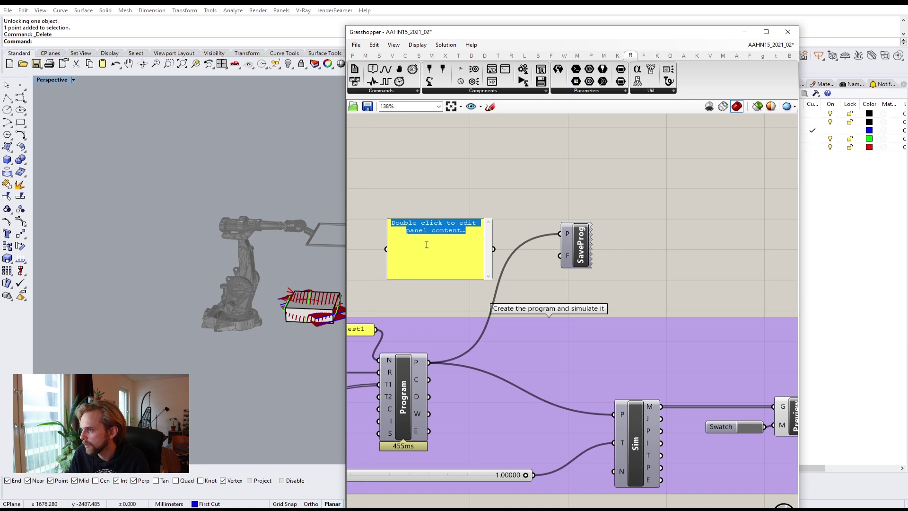
key("ctrl+v")
left_click(450, 160)
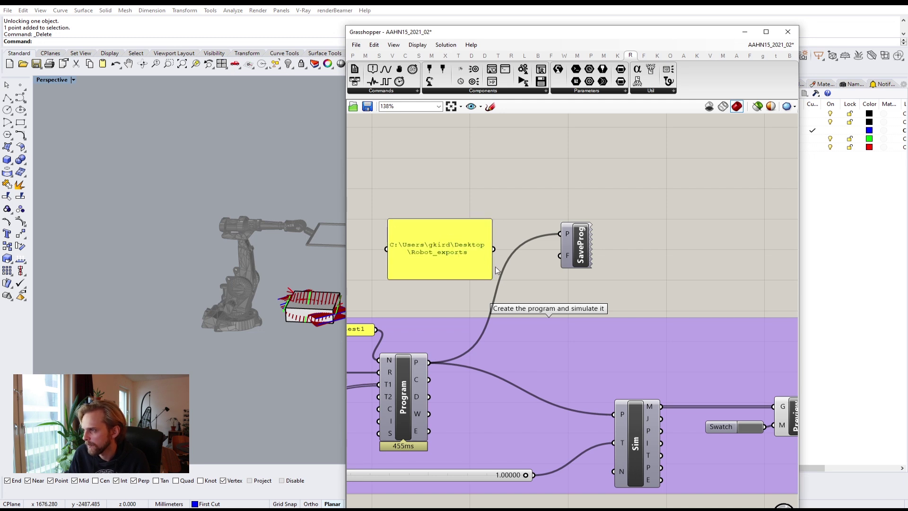
left_click_drag(493, 249, 560, 255)
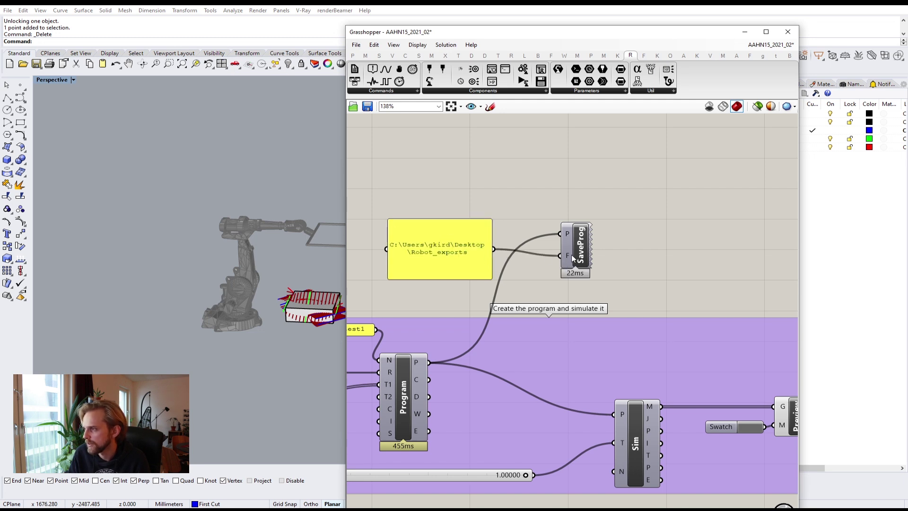
mouse_move(493, 228)
left_mouse_down()
mouse_move(549, 228)
mouse_move(510, 231)
left_mouse_up()
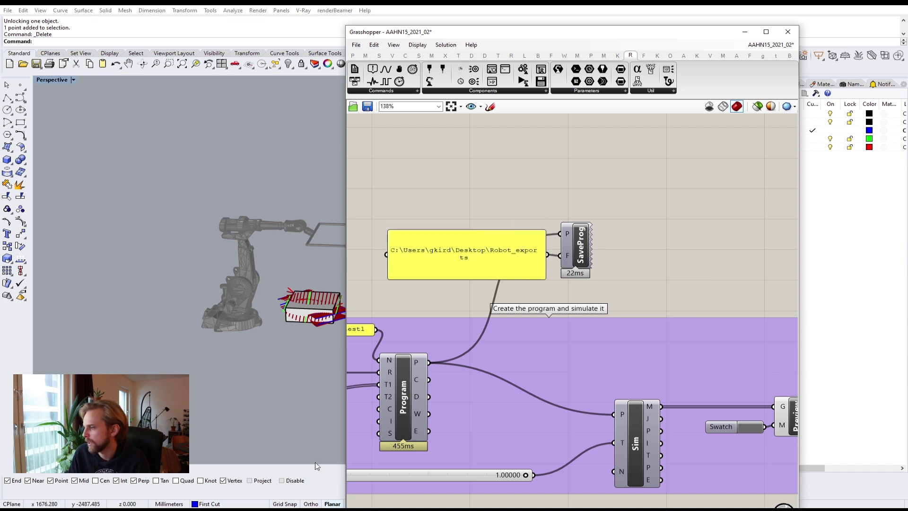
- Open the Robot_exports folder in File Explorer and inspect the two program files in the exported test1 subfolder
left_click(71, 509)
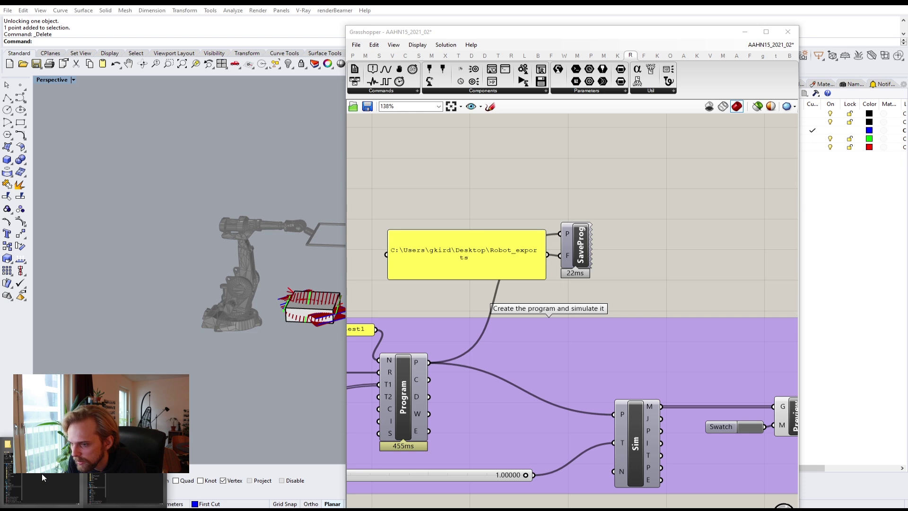
left_click(41, 473)
left_click(222, 164)
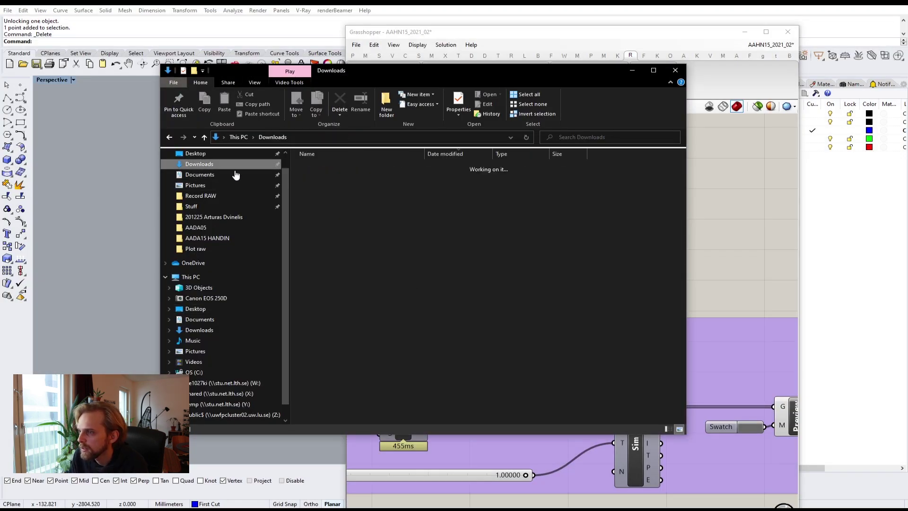
left_click(213, 154)
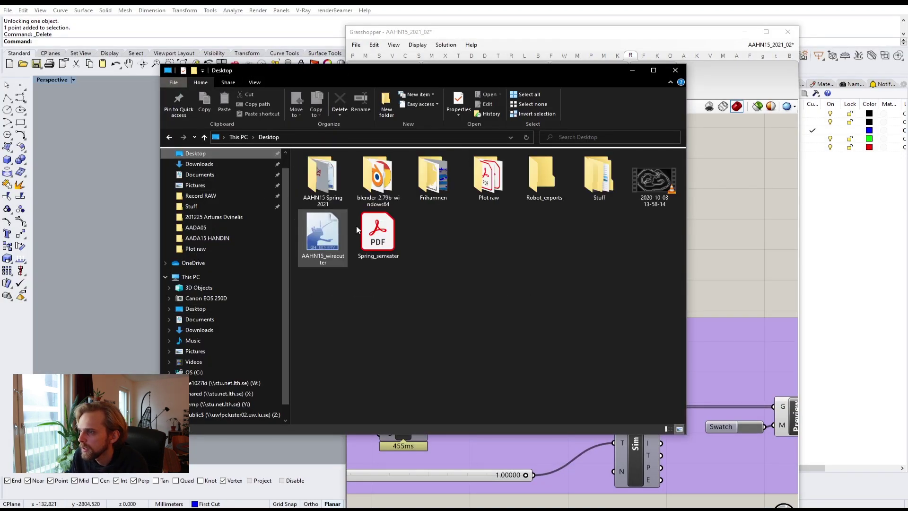
double_click(549, 186)
left_click(325, 167)
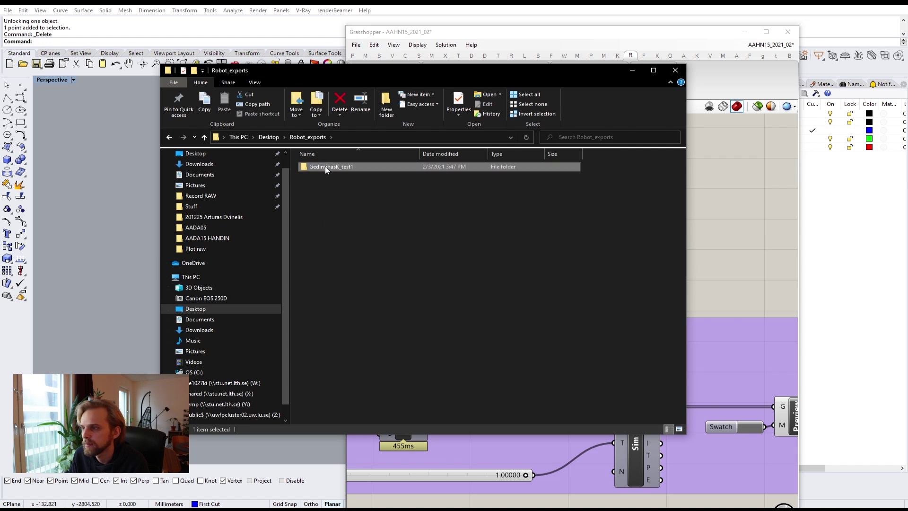
double_click(325, 166)
left_click_drag(345, 206, 420, 269)
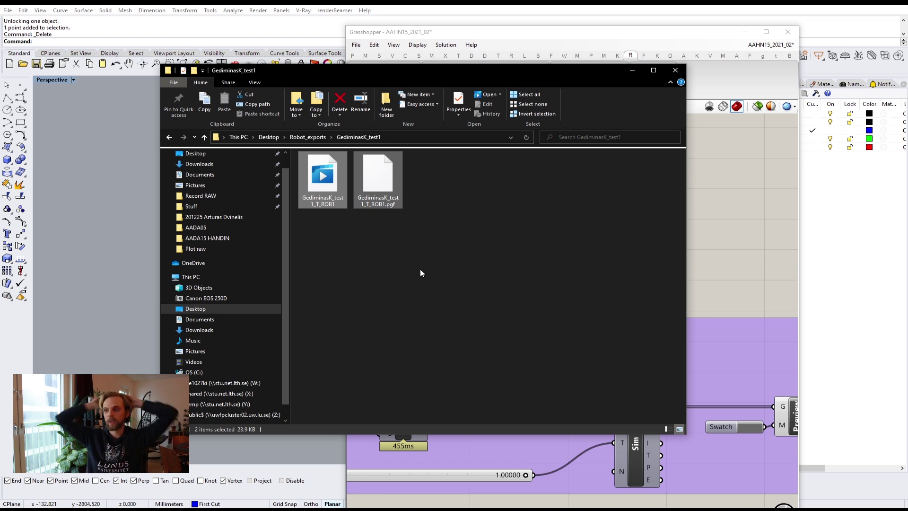
- Back in Grasshopper, examine the four cutting sequences, especially the Factor sliders between the resting position and the start and end of each cut
left_click(473, 38)
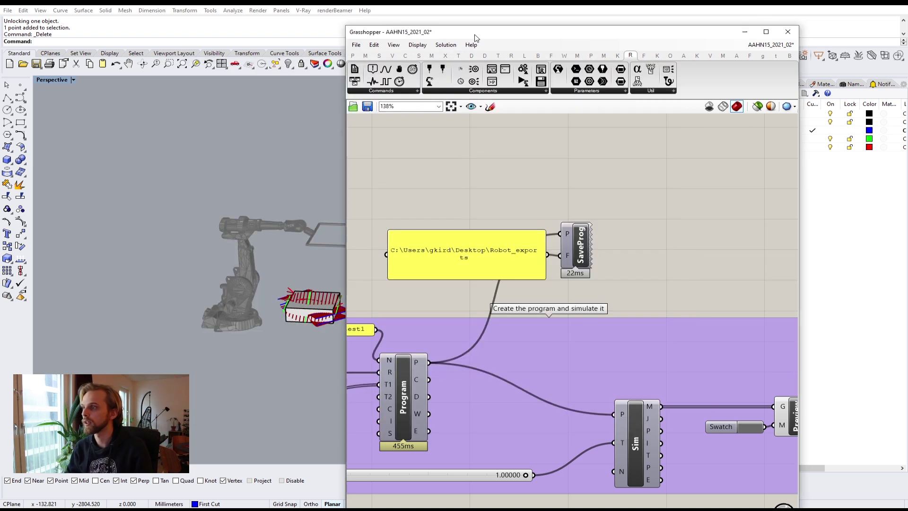
scroll(577, 265, "down", 6)
right_click_drag(528, 391, 630, 317)
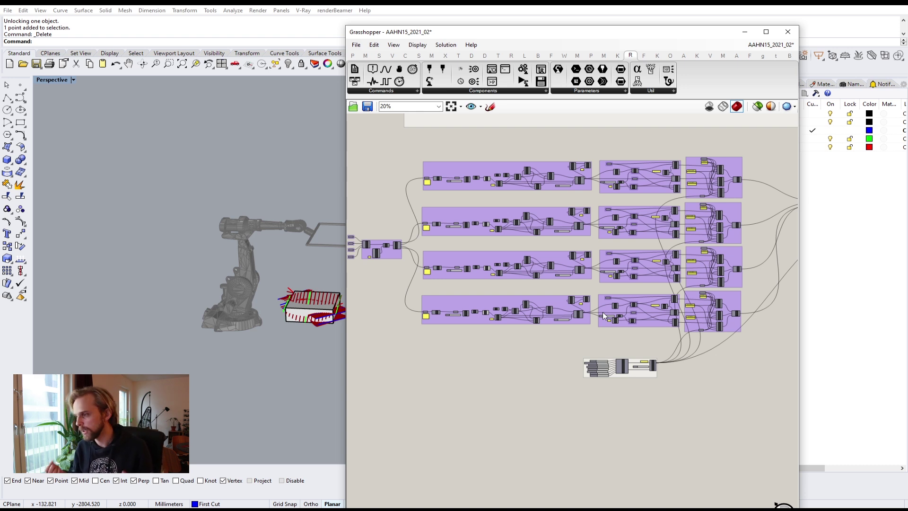
right_click_drag(603, 315, 526, 278)
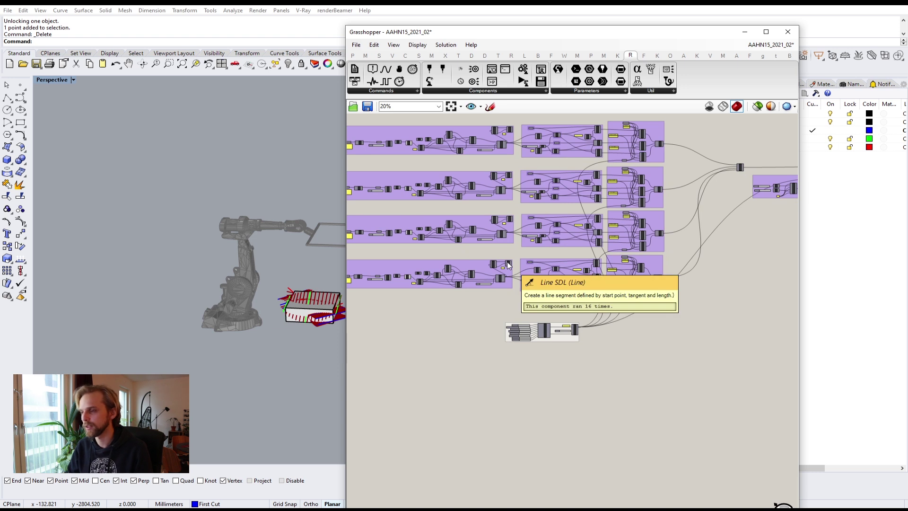
right_click_drag(283, 274, 207, 255, "shift")
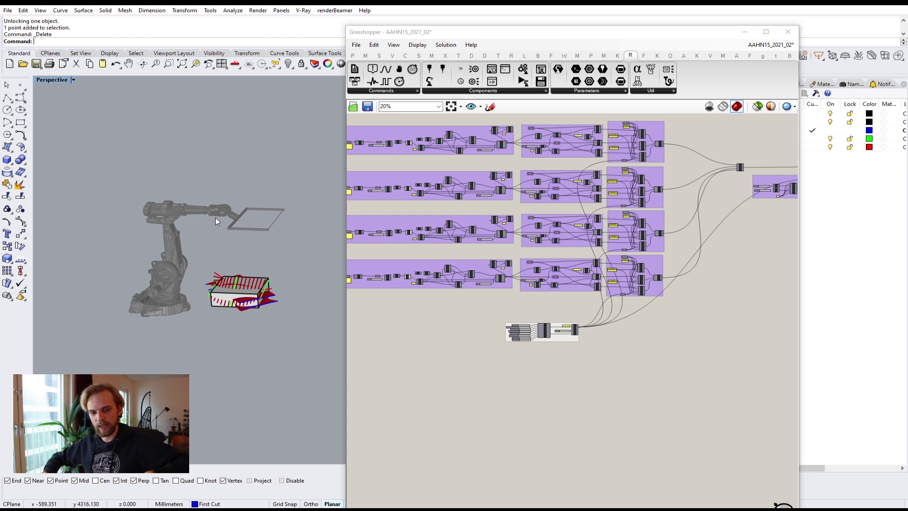
scroll(534, 260, "up", 6)
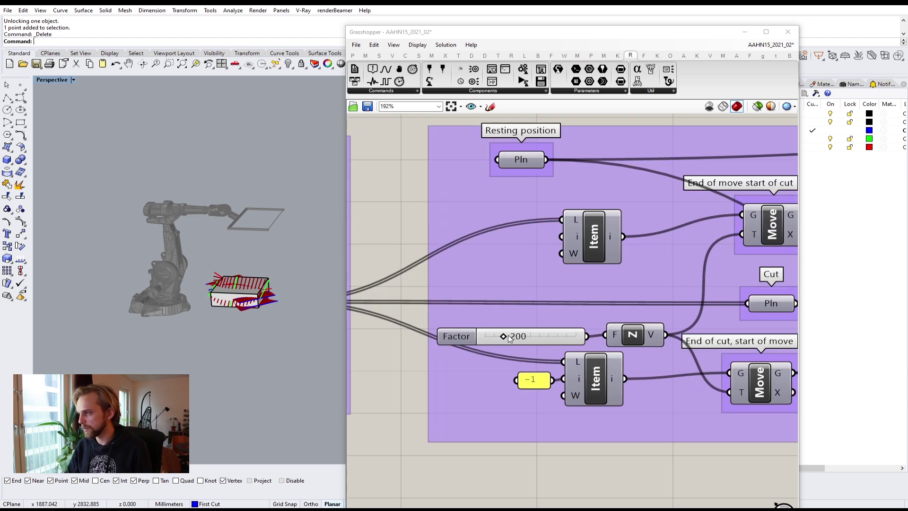
left_click(530, 272)
scroll(529, 271, "down", 3)
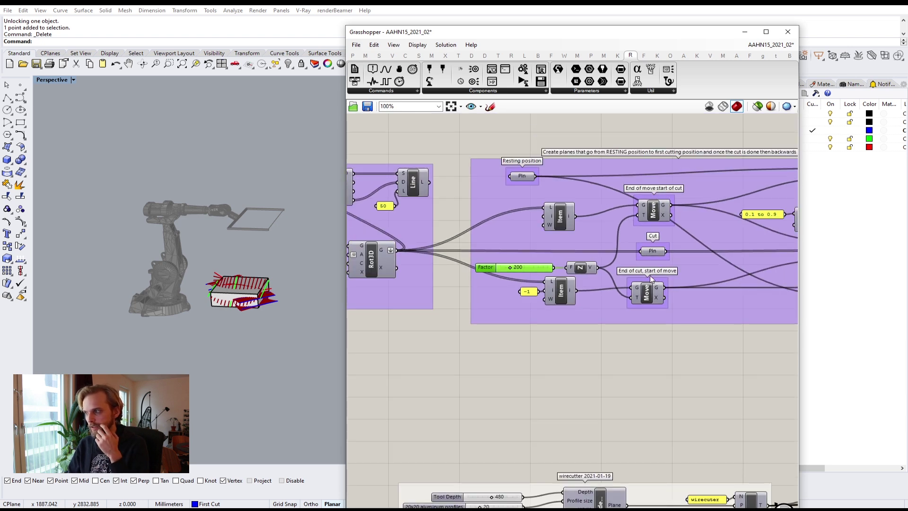
scroll(517, 268, "down", 3)
scroll(513, 267, "up", 5)
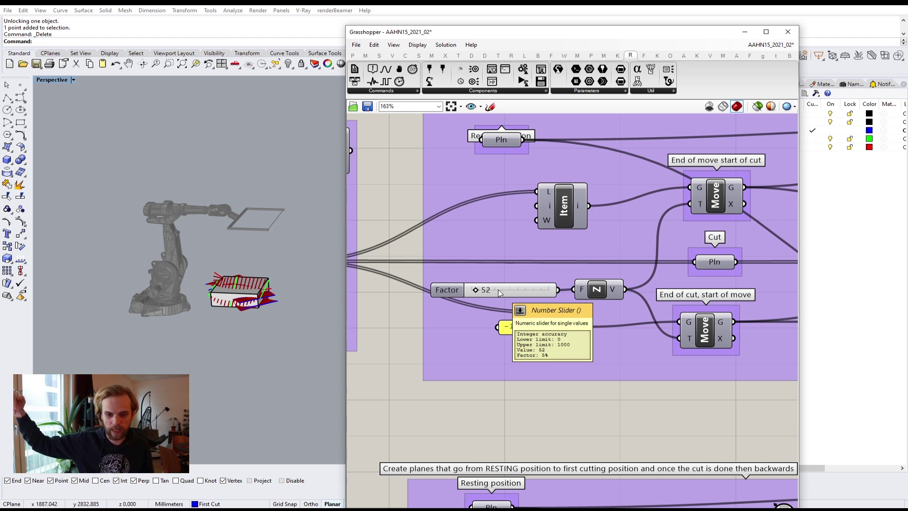
scroll(498, 290, "down", 5)
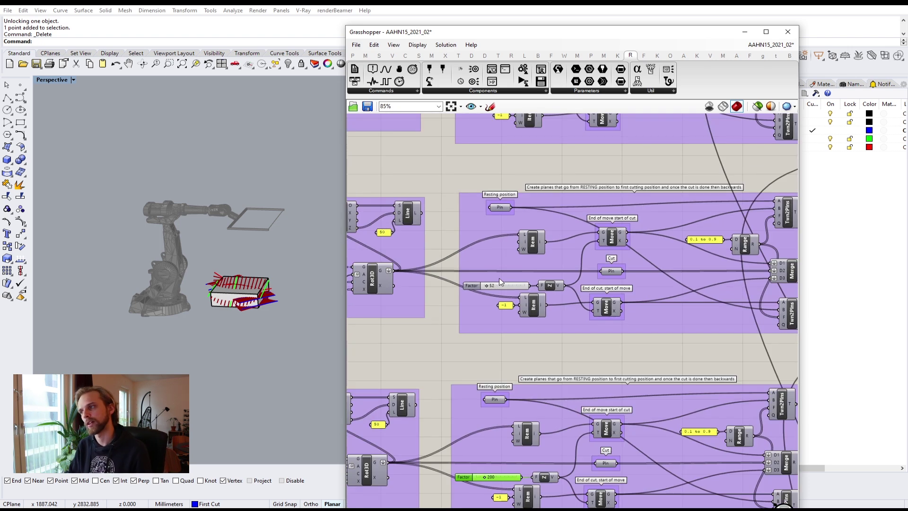
scroll(546, 215, "down", 3)
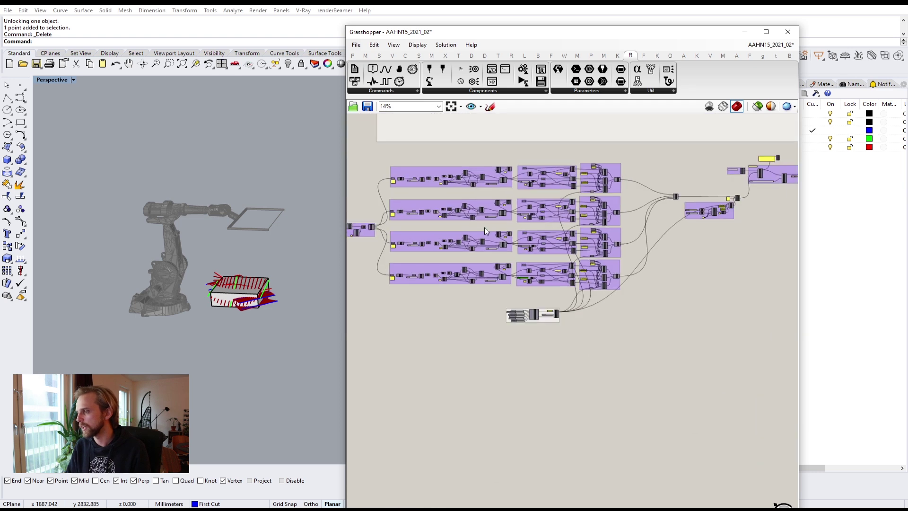
- Save the Grasshopper definition and nudge the wirecutter tool group slightly up towards the cutting groups
scroll(626, 242, "up", 2)
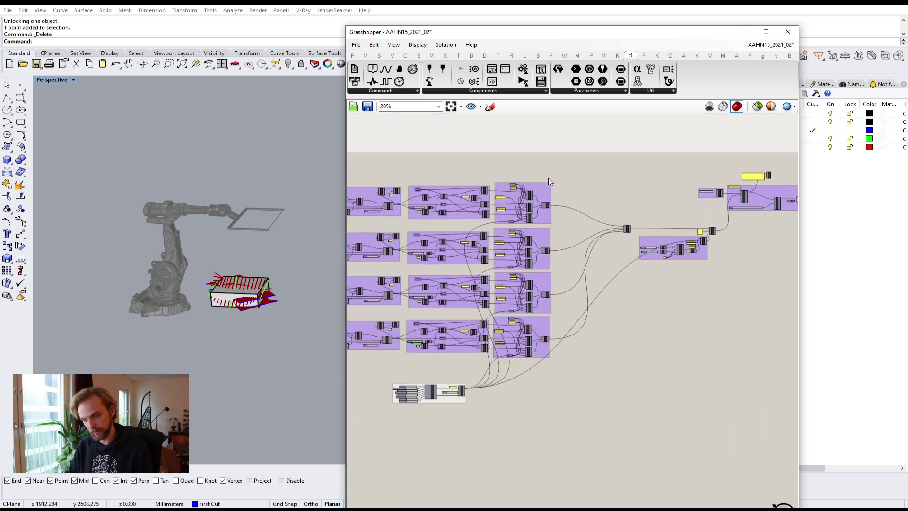
key("ctrl+s")
right_click_drag(512, 184, 567, 150)
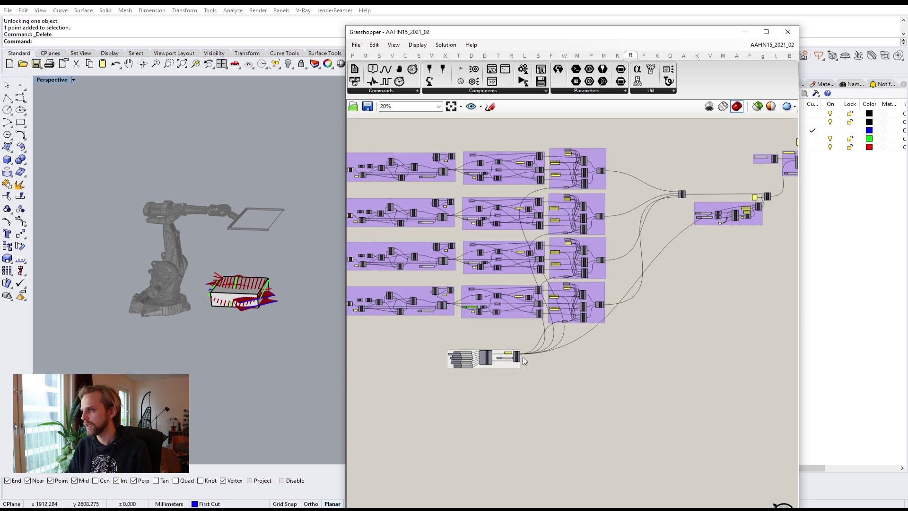
scroll(520, 379, "up", 2)
left_click(434, 350)
left_click_drag(498, 360, 503, 347)
left_click(697, 319)
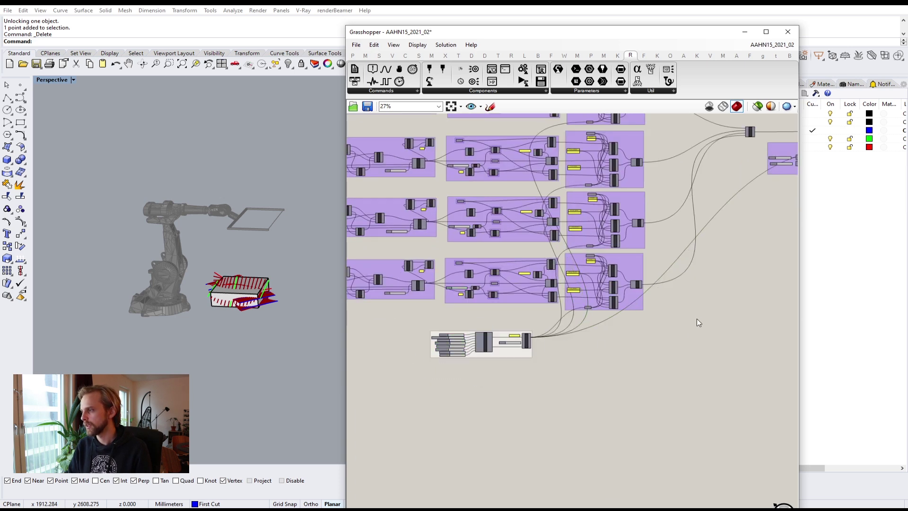
- Examine the Homing group and how its target joins the cutting targets that feed the Program component
right_click_drag(701, 202, 495, 287)
scroll(578, 257, "up", 8)
right_click_drag(592, 232, 480, 271)
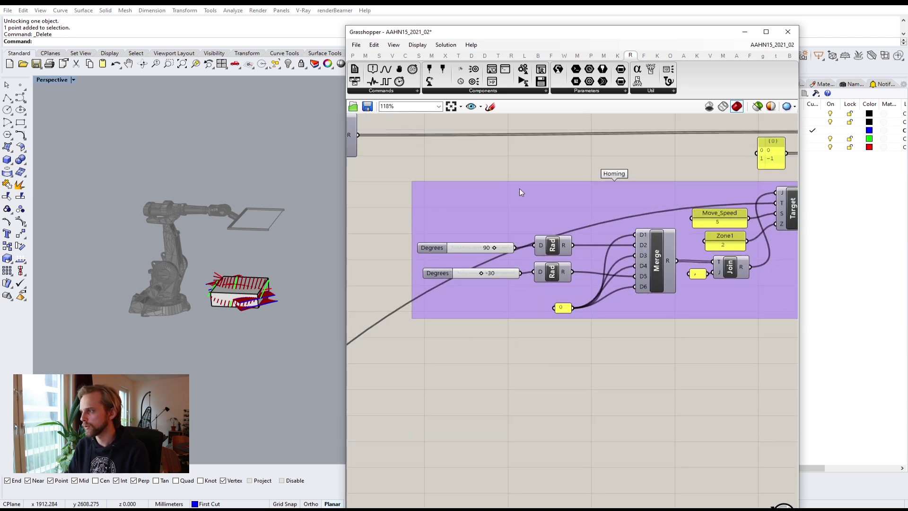
scroll(630, 275, "down", 4)
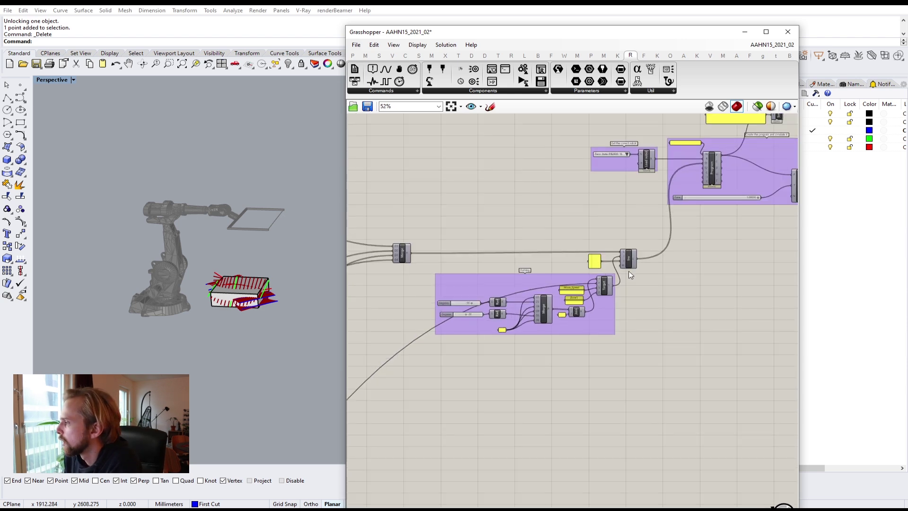
- Dock Grasshopper beside Rhino, widen the Rhino side to about three quarters of the screen, and frame the robot in the Perspective view
right_click_drag(289, 296, 233, 280)
scroll(230, 250, "up", 3)
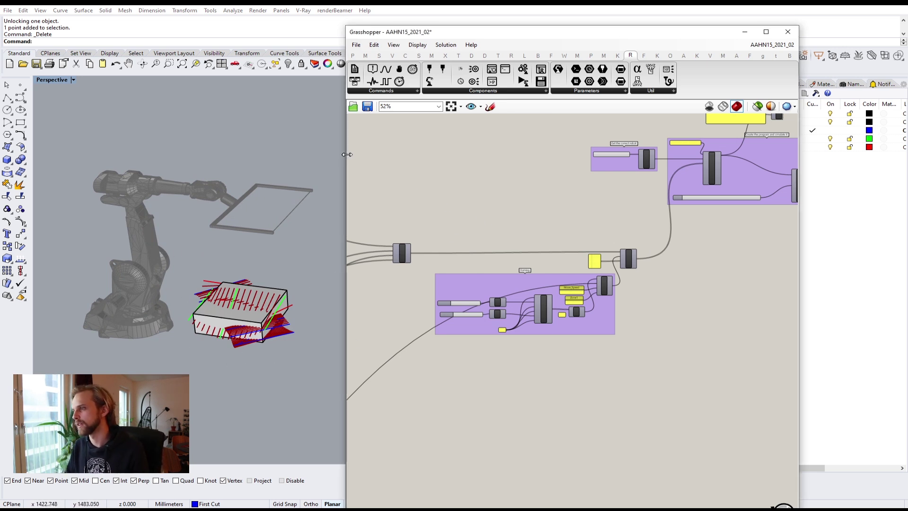
left_click_drag(488, 31, 907, 37)
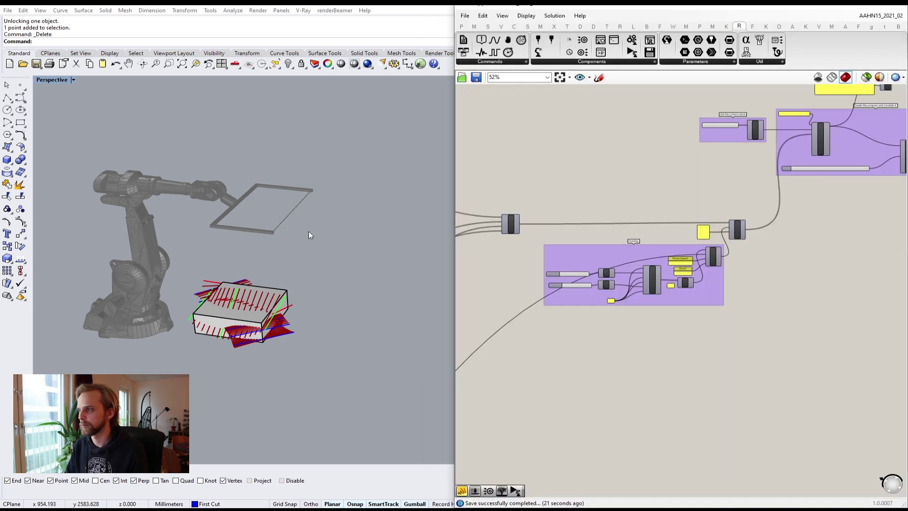
right_click_drag(282, 236, 334, 230, "shift")
right_click_drag(310, 233, 308, 220)
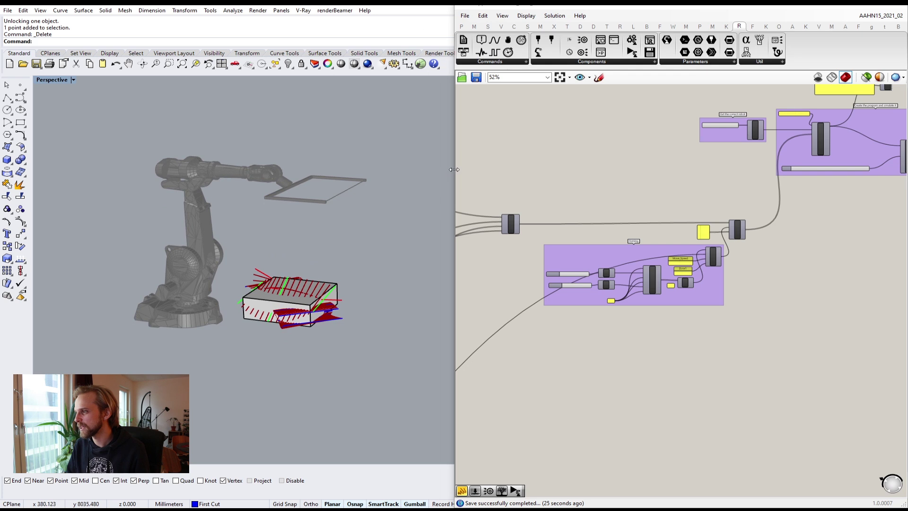
left_click_drag(453, 175, 656, 189)
right_click_drag(421, 240, 625, 238, "shift")
right_click_drag(524, 229, 522, 242)
right_click_drag(489, 243, 456, 243, "shift")
- Switch the Perspective viewport to the Arctic display mode and orbit slightly around the robot
left_click(73, 80)
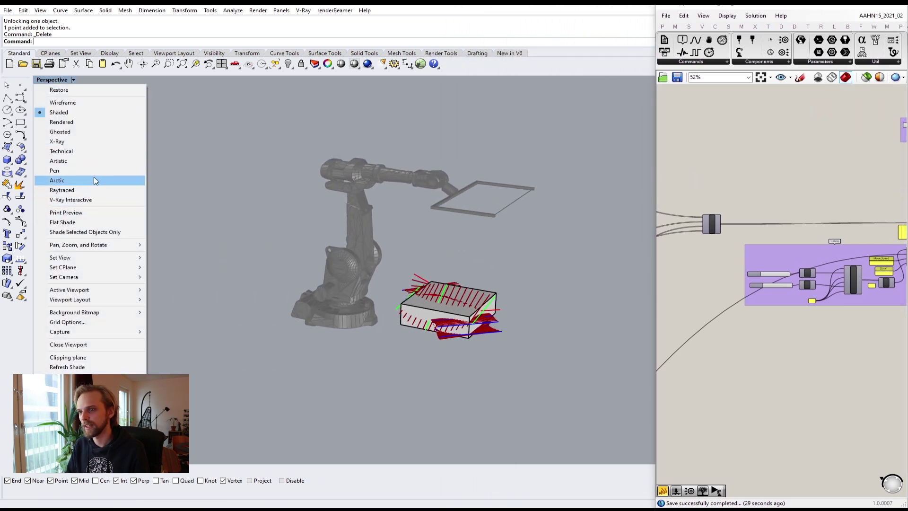
left_click(92, 176)
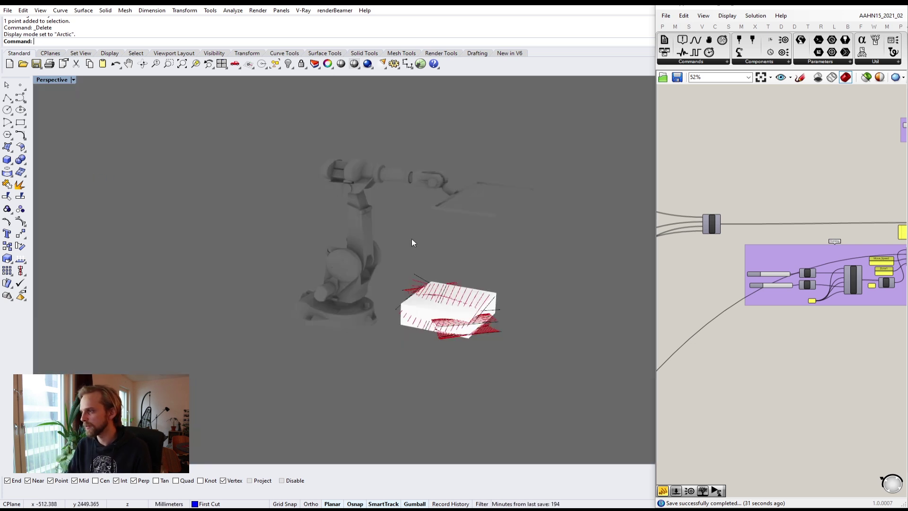
right_click_drag(412, 241, 429, 259)
- Change the Swatch feeding the simulation's Preview component to a bright, saturated orange with hue 41°
scroll(769, 210, "up", 6)
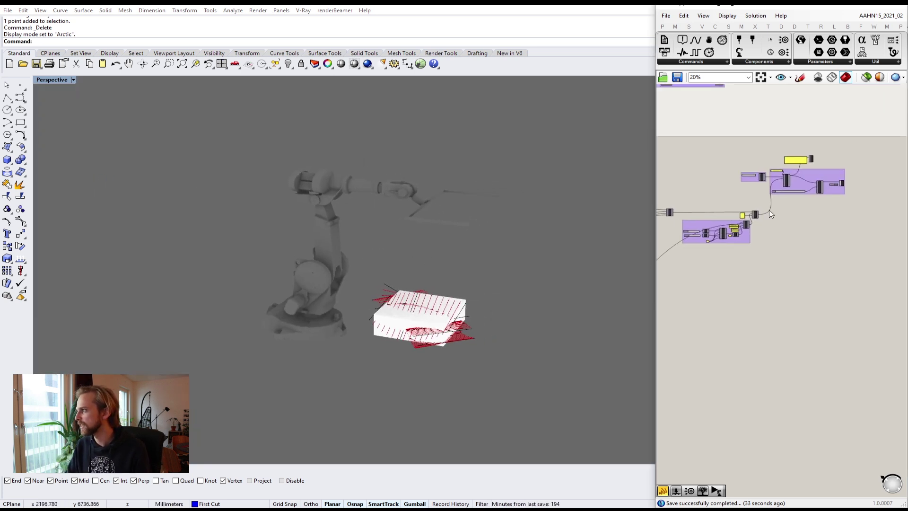
left_click(838, 189)
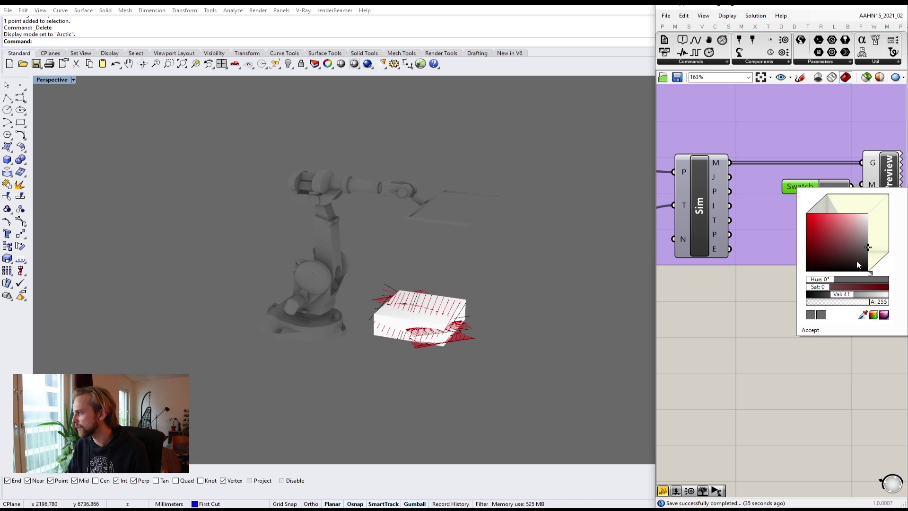
left_click_drag(870, 274, 872, 271)
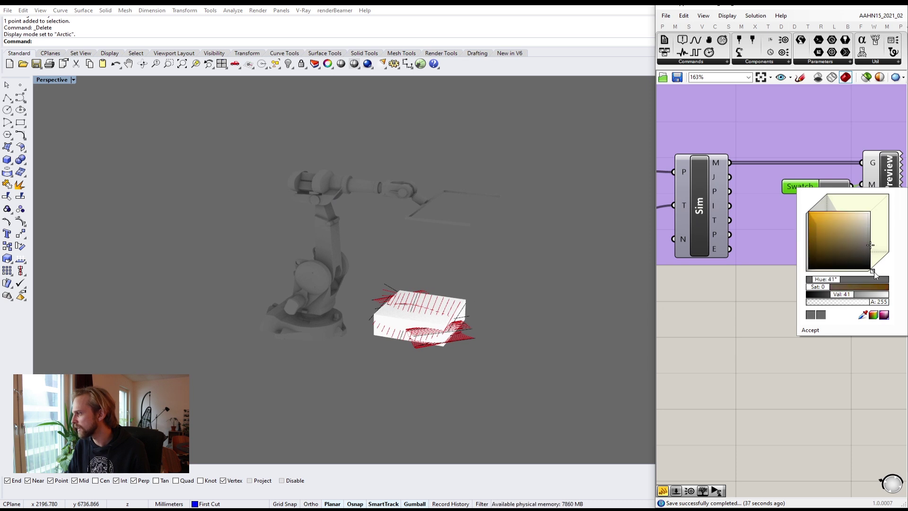
left_click_drag(815, 224, 808, 212)
left_click(762, 261)
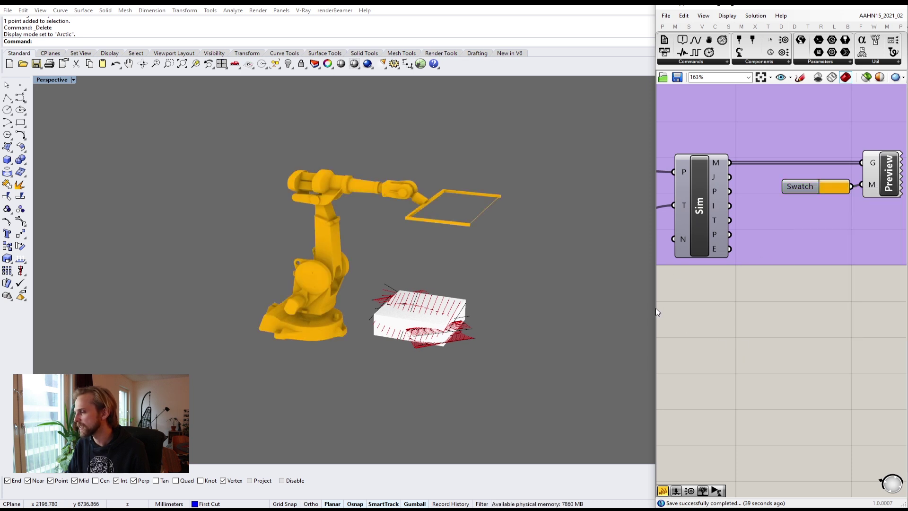
- Hide the foam block and its cutting curves in the Rhino Perspective viewport
left_click_drag(448, 317, 370, 267)
type("hide")
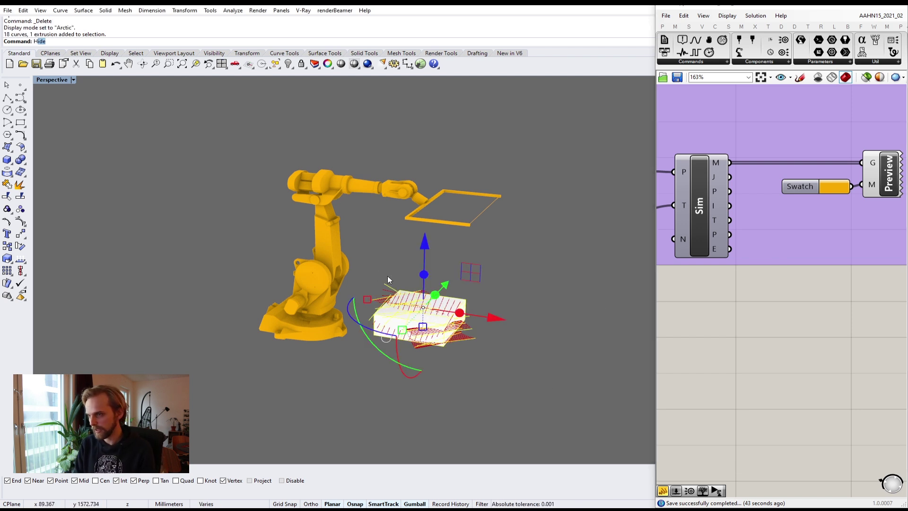
key("Return")
scroll(814, 278, "down", 10)
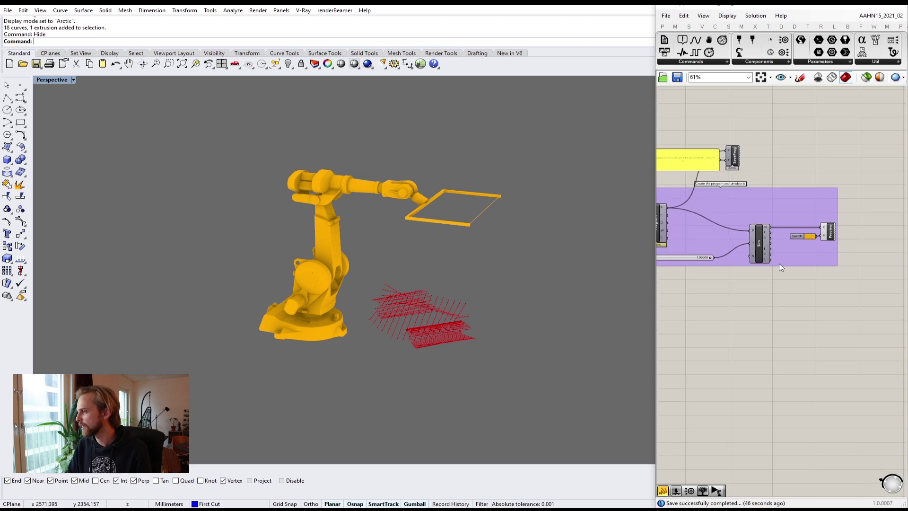
right_click_drag(847, 285, 790, 265)
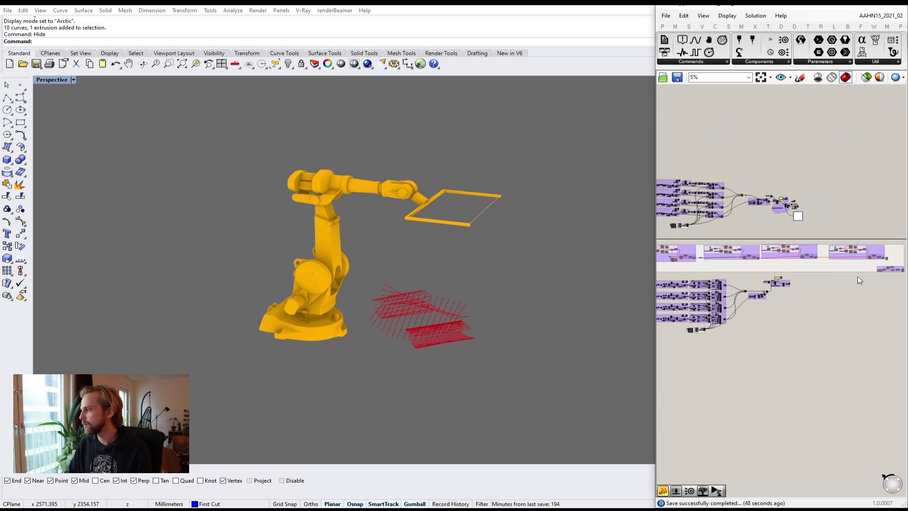
- Widen Grasshopper to about two-fifths of the screen and enable the middle row of component groups
left_click_drag(655, 125, 517, 125)
left_click_drag(878, 268, 566, 227)
middle_click(566, 226)
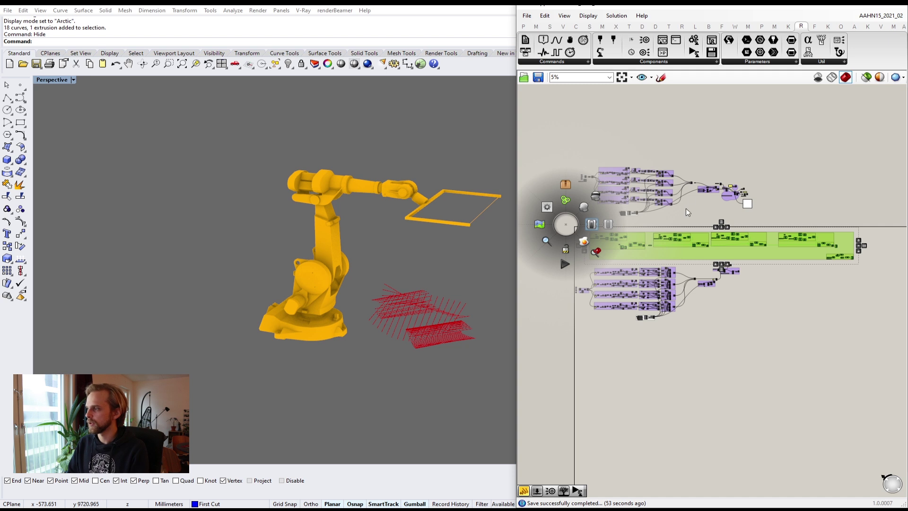
left_click(641, 147)
- Delete the component cluster above the middle row and select the Custom Preview fed by that row's last List Item
left_click_drag(764, 218, 560, 158)
key("Delete")
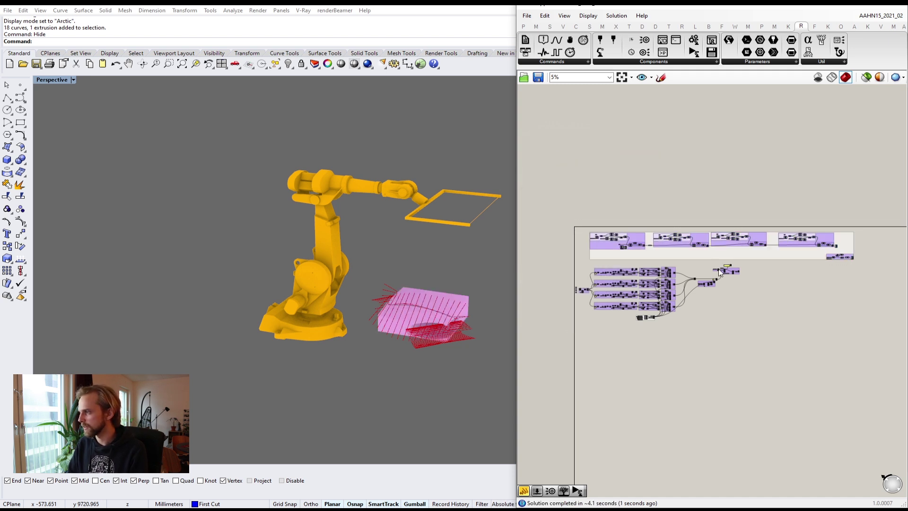
scroll(819, 260, "up", 6)
scroll(725, 262, "up", 5)
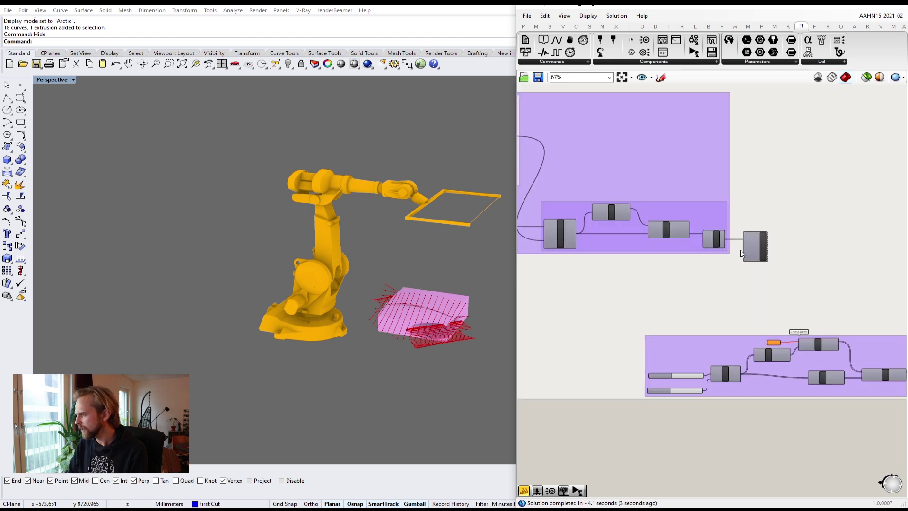
left_click(767, 243)
key("space")
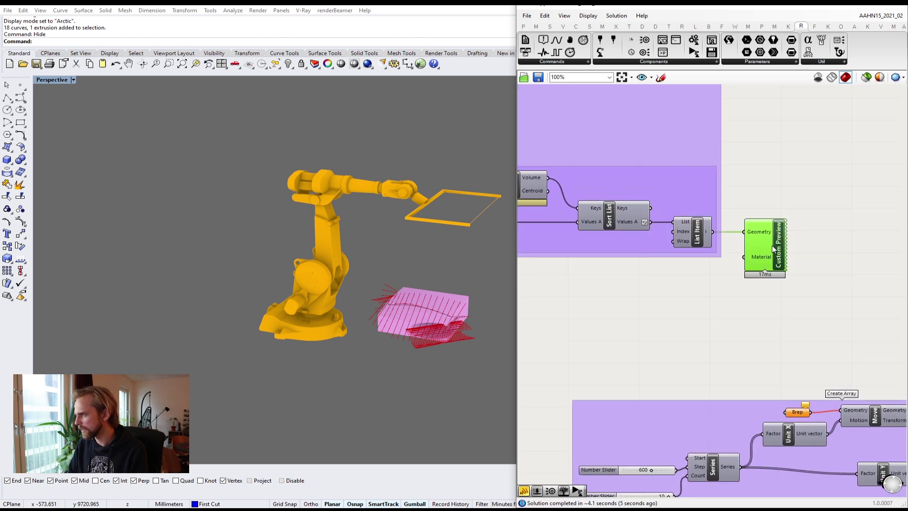
- Add a Colour Swatch and connect it to the Material input of the last List Item's Custom Preview
scroll(772, 246, "down", 5)
scroll(740, 276, "up", 1)
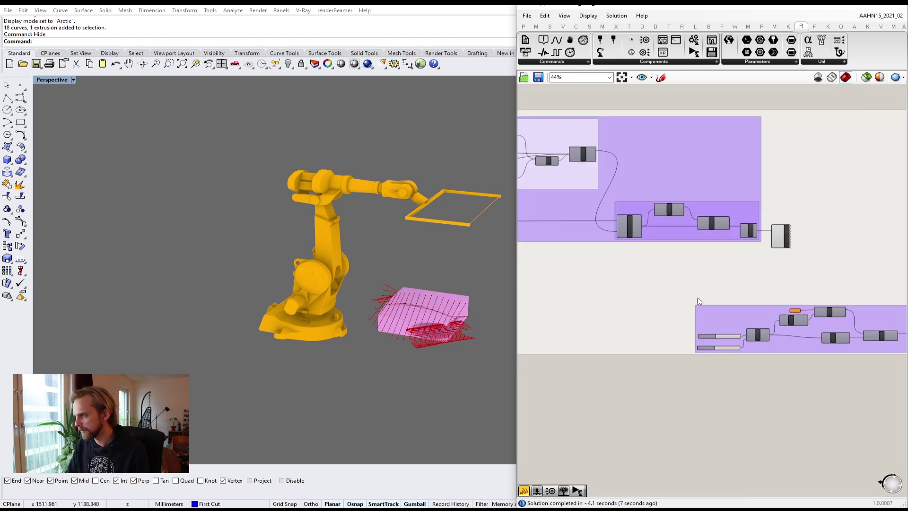
scroll(698, 298, "down", 4)
right_click_drag(633, 316, 732, 299)
scroll(836, 241, "up", 5)
right_click_drag(803, 310, 695, 280)
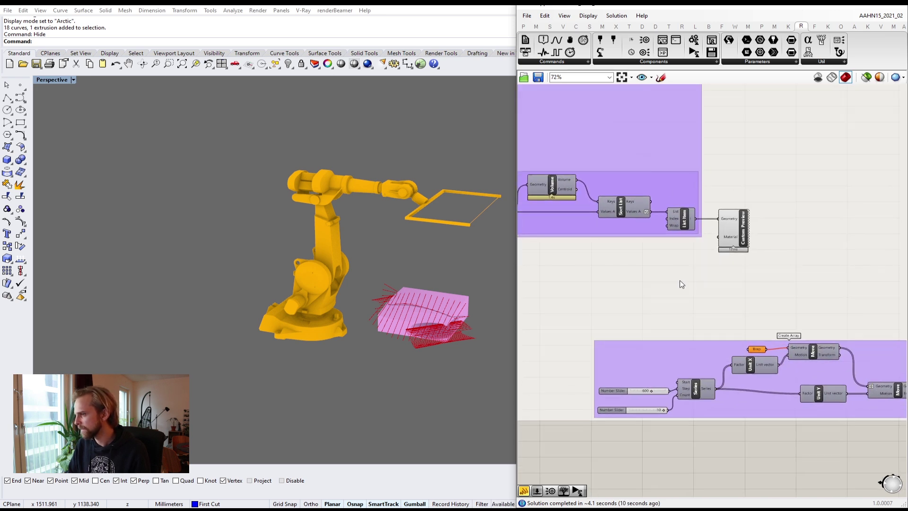
scroll(692, 269, "down", 3)
double_click(674, 170)
type("swa")
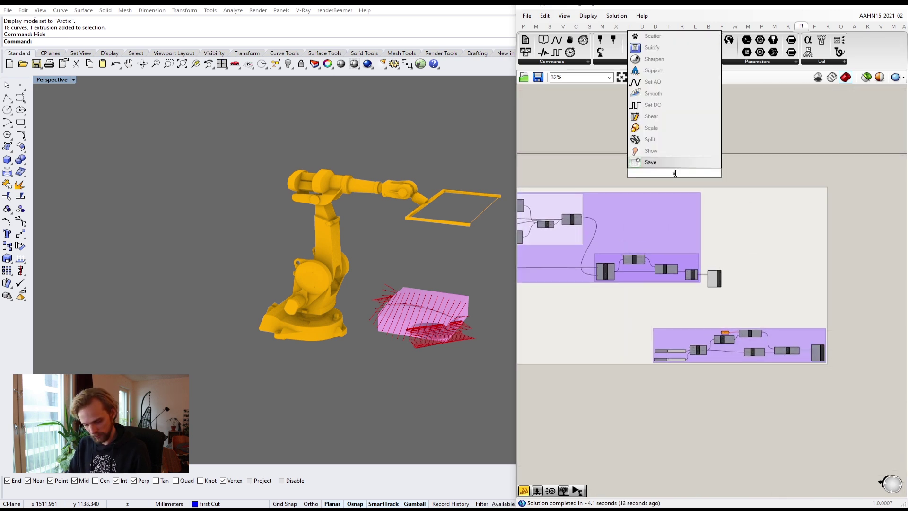
key("Up")
key("Up")
key("Return")
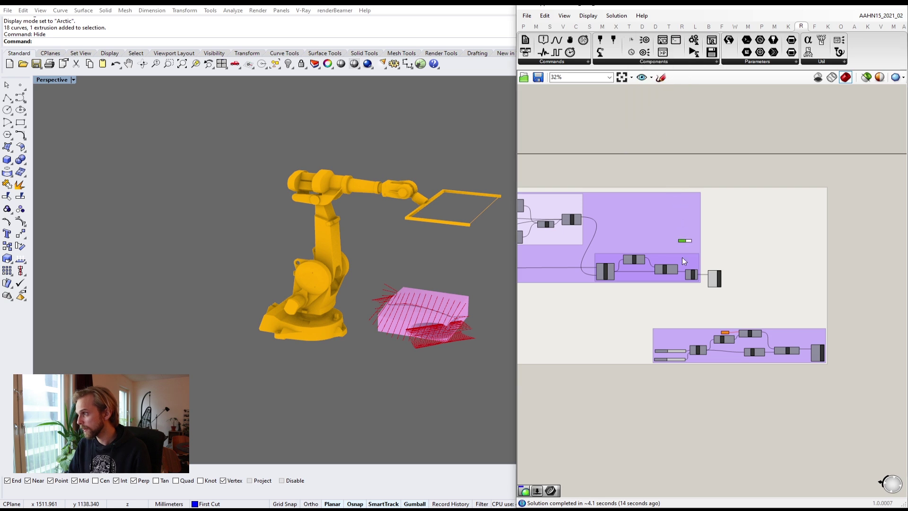
scroll(691, 290, "up", 6)
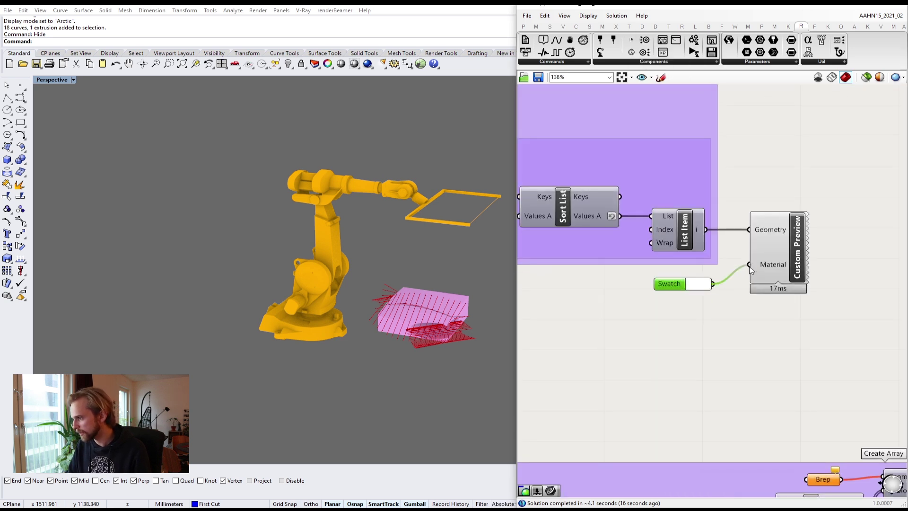
scroll(749, 265, "down", 3)
scroll(750, 266, "up", 4)
- Set the new Swatch to a neutral light grey with hue 0°, saturation 0 and value 69
left_click(694, 284)
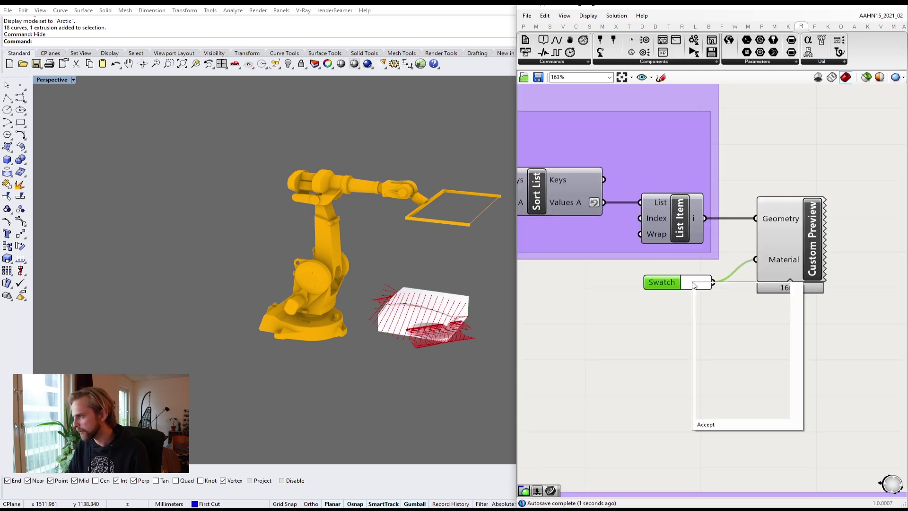
left_click_drag(749, 345, 769, 327)
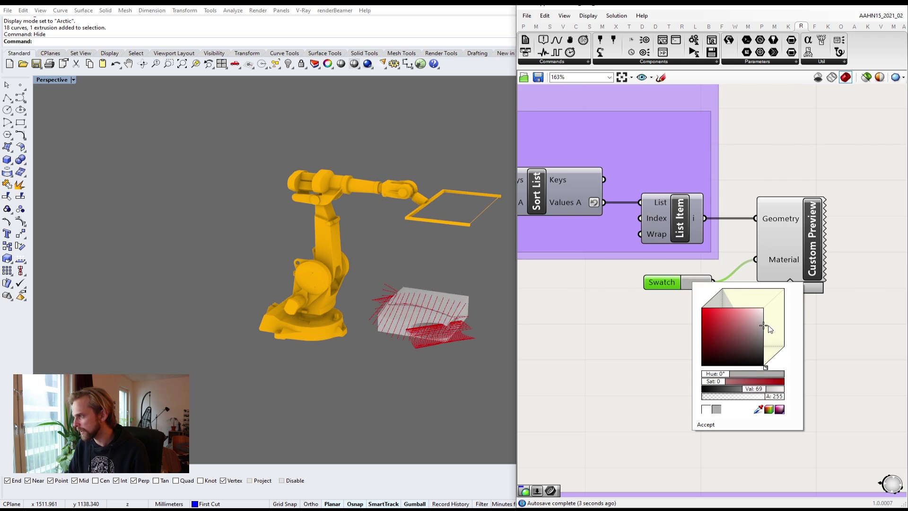
left_click(594, 319)
scroll(594, 316, "down", 1)
right_click_drag(440, 334, 403, 319)
scroll(404, 318, "up", 5)
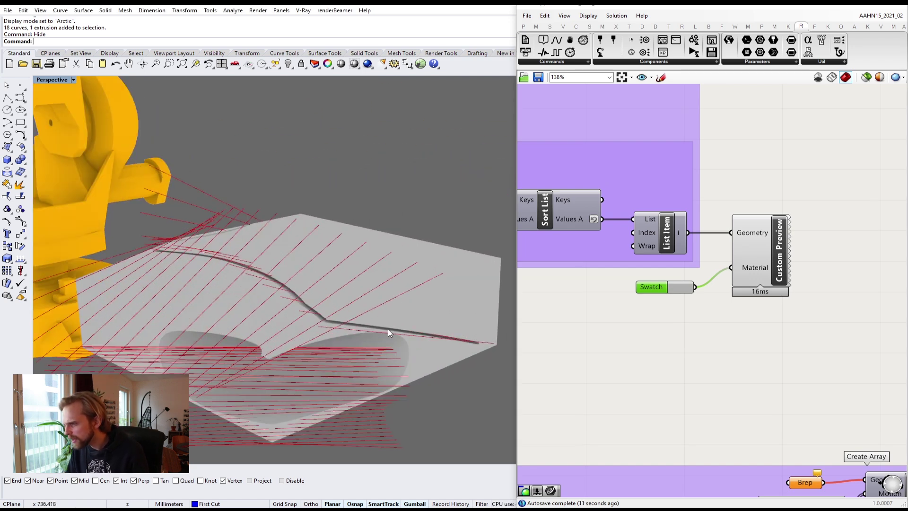
- Turn on the preview of the first group's List Item that feeds the Data Dam, and compare it with the foam block
scroll(662, 305, "down", 8)
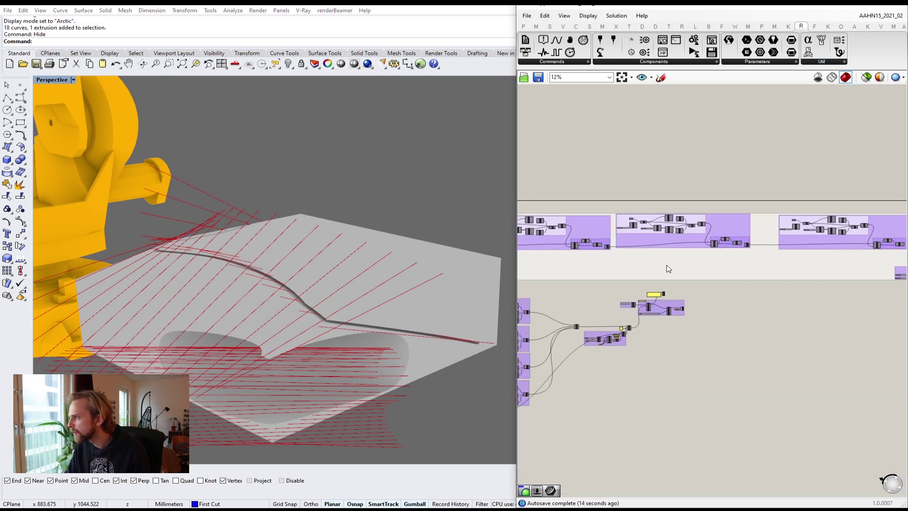
scroll(715, 259, "up", 8)
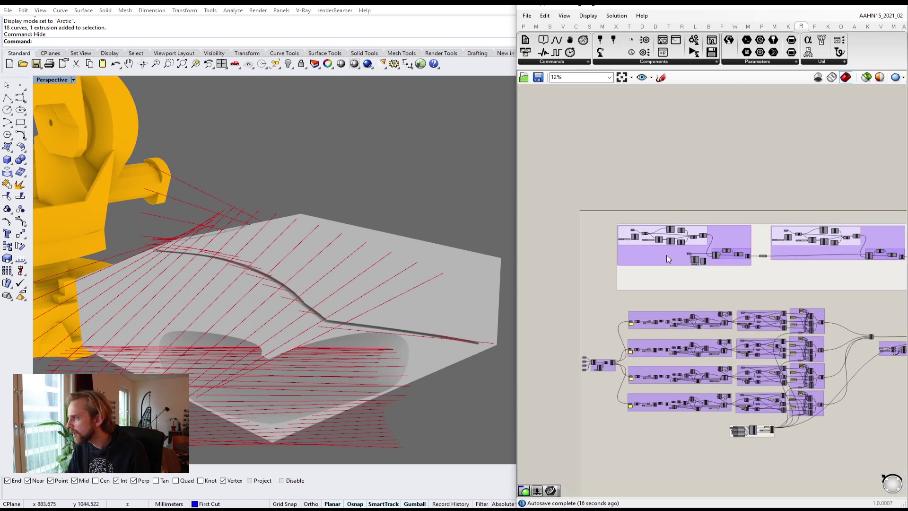
scroll(752, 258, "down", 3)
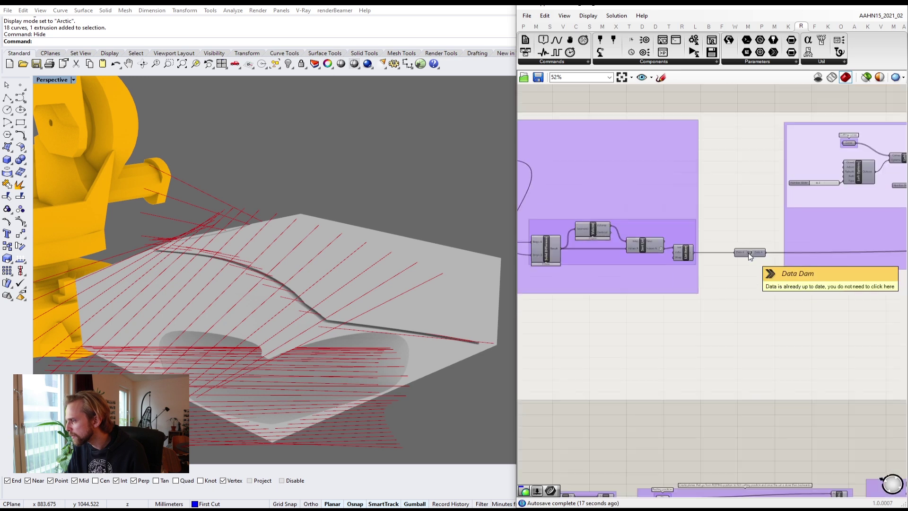
middle_click(681, 253)
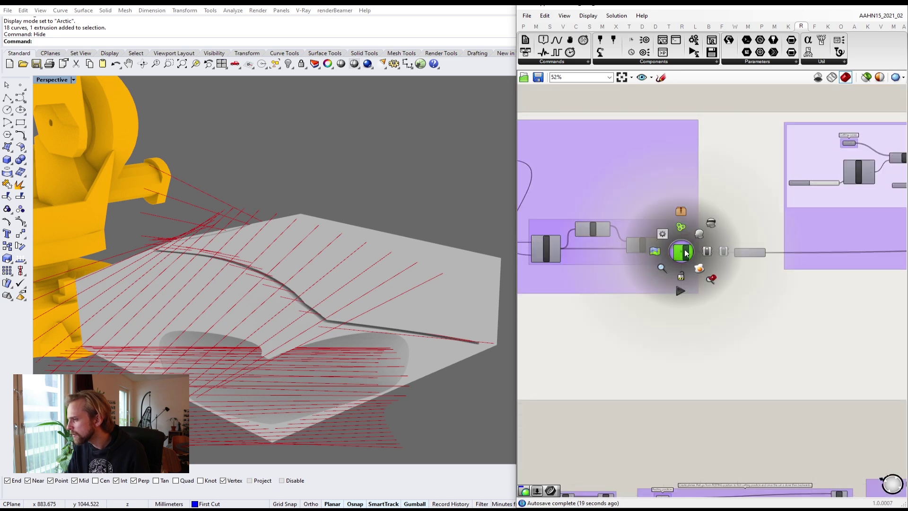
left_click(700, 234)
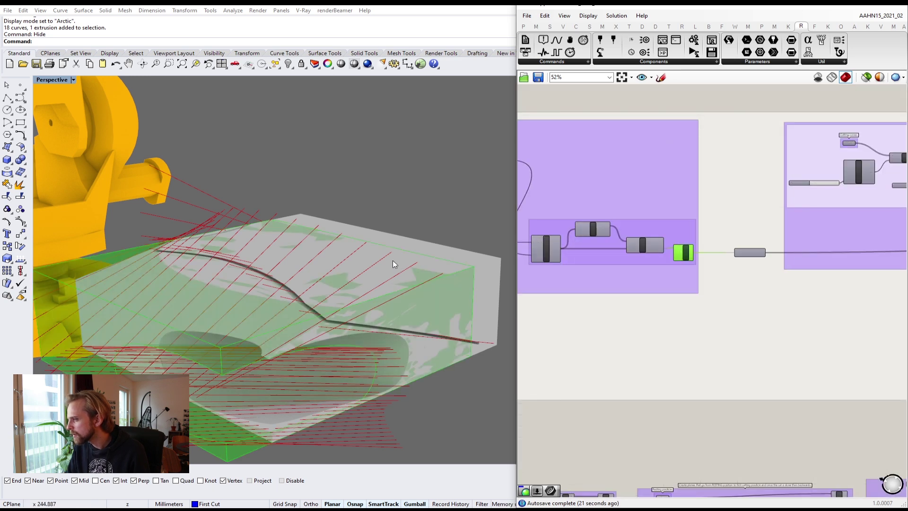
right_click_drag(393, 260, 370, 255)
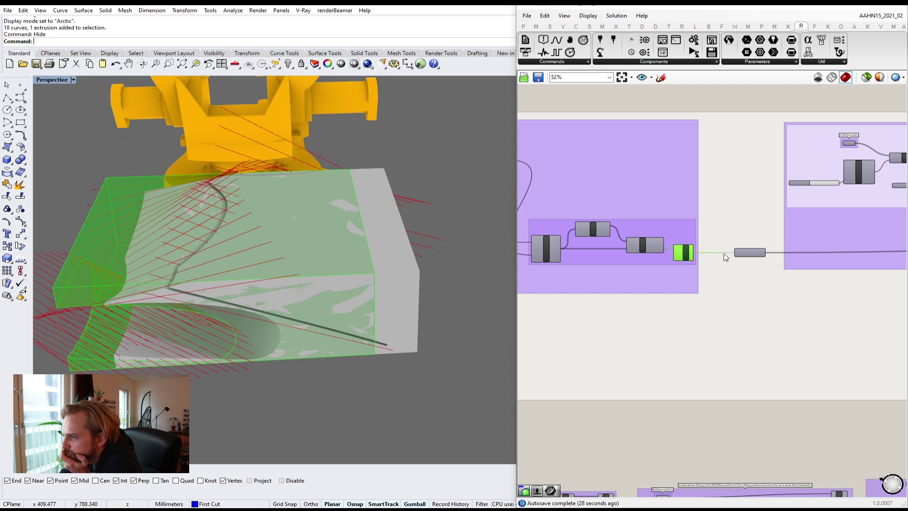
- Disconnect and rewire the first group's List Item to the Data Dam, and let the Data Dam pass on its data
scroll(725, 255, "up", 4)
scroll(694, 251, "up", 1)
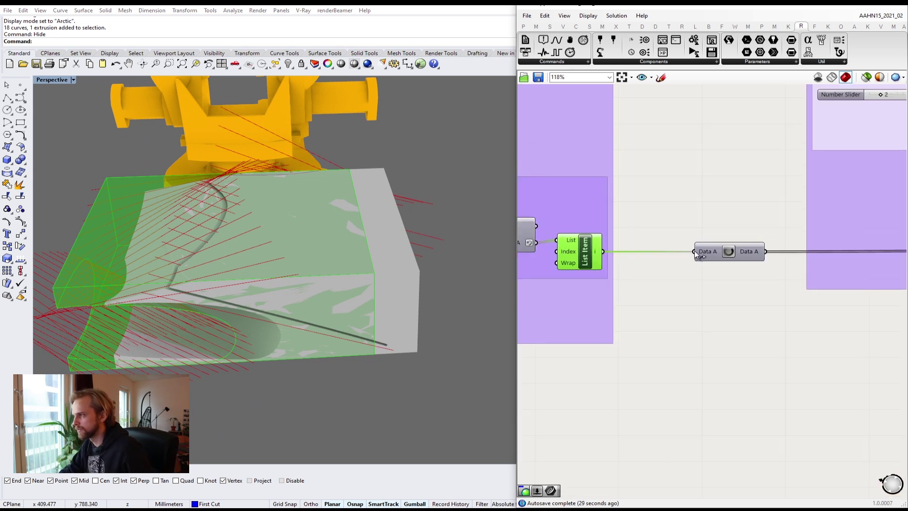
left_click_drag(603, 252, 692, 255, "ctrl")
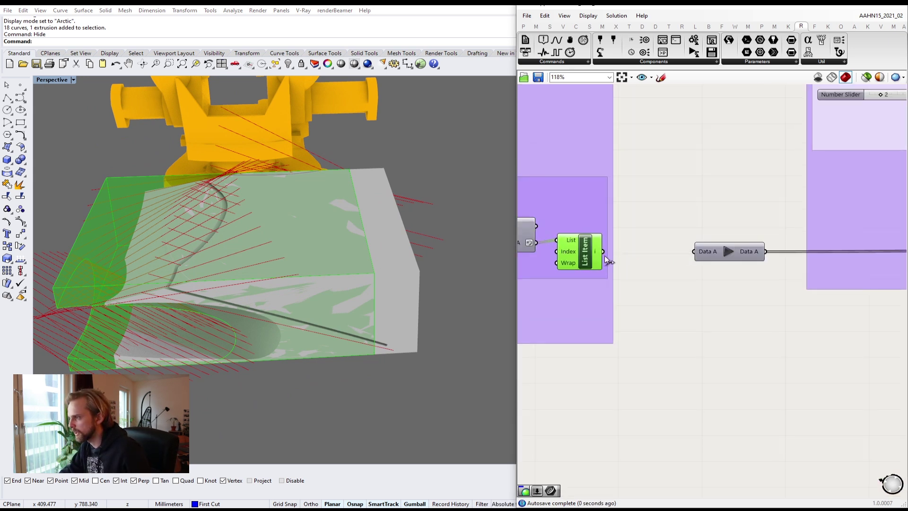
left_click(727, 252)
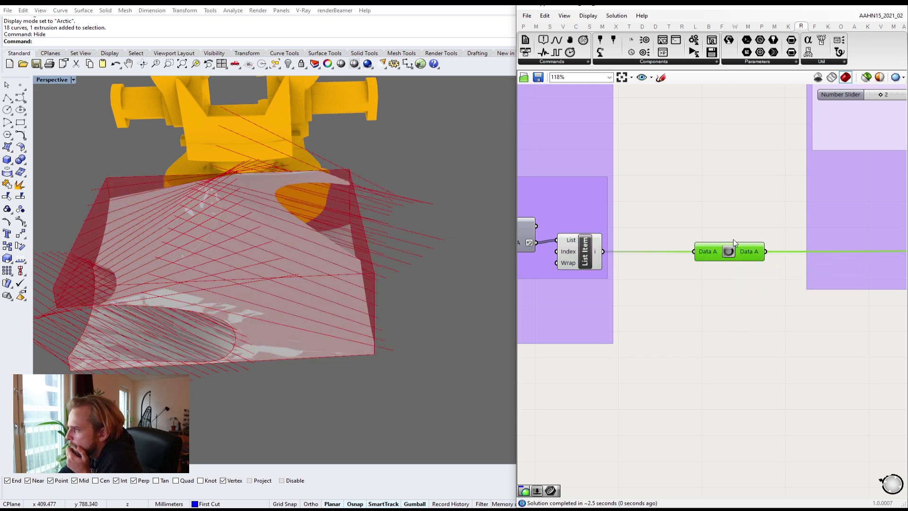
- Turn off the preview of the List Item feeding the Data Dam
left_click(573, 256)
middle_click(581, 254)
left_click(612, 225)
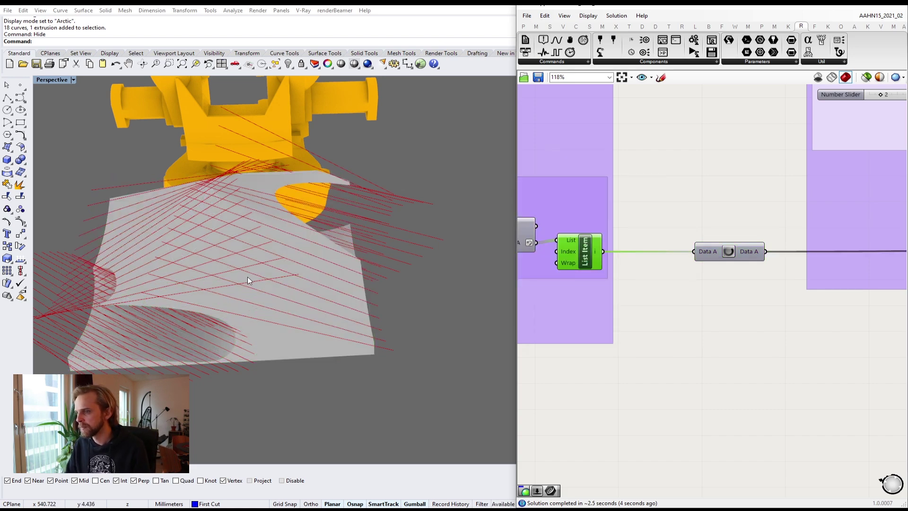
right_click_drag(247, 280, 276, 284)
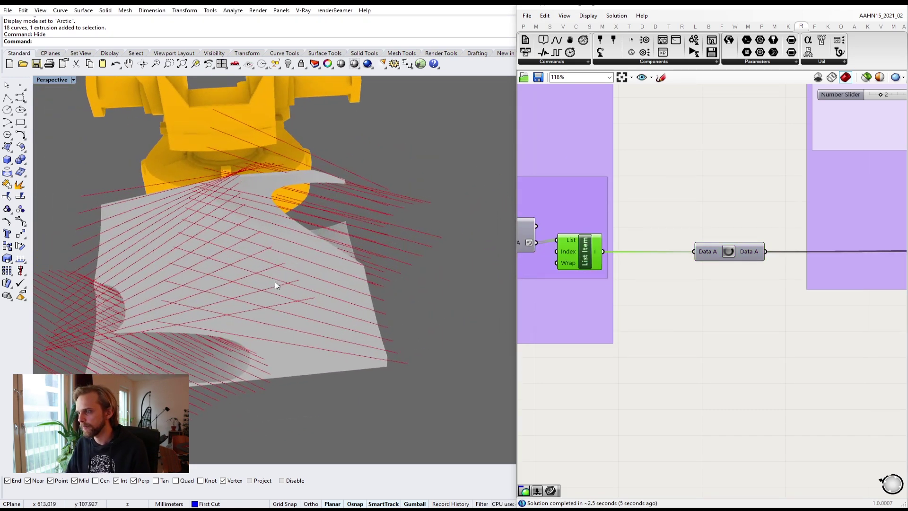
- Add a Brep Edges component and place it near the foam block's Custom Preview at the row's end
scroll(699, 240, "down", 8)
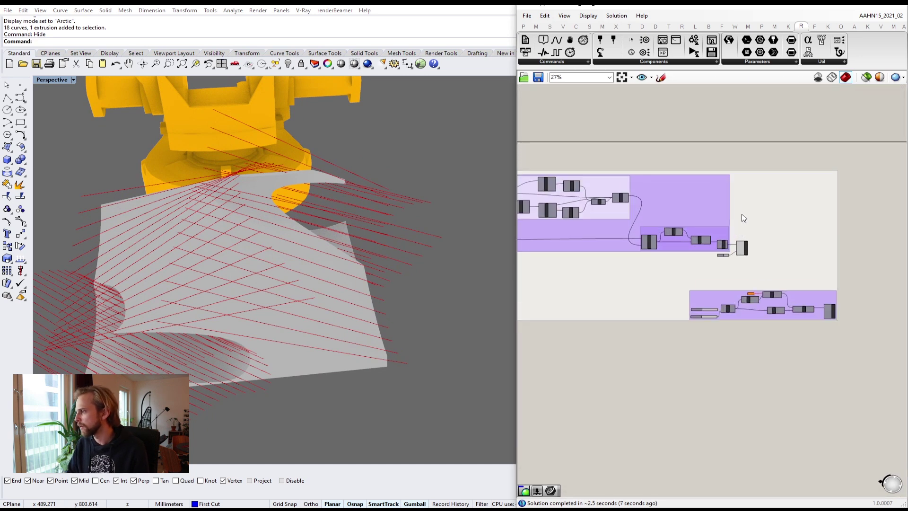
double_click(744, 147)
type("edges")
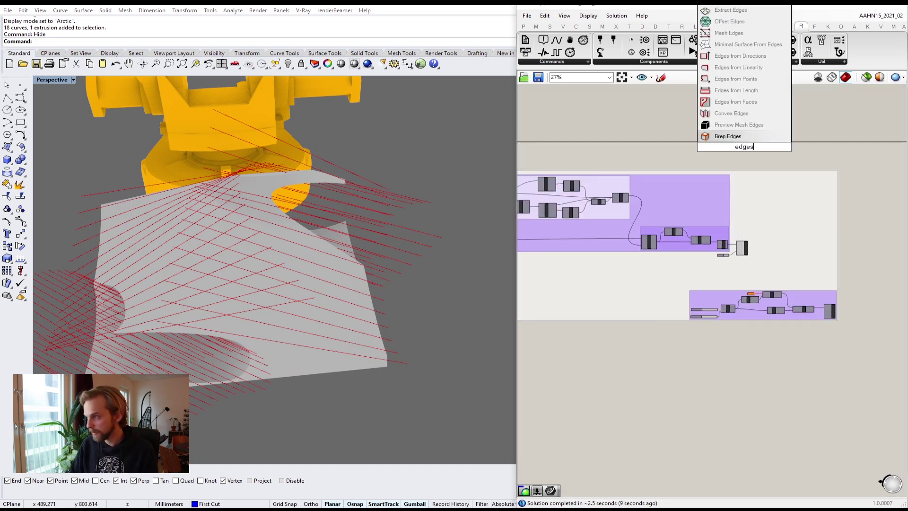
left_click(742, 137)
scroll(739, 162, "up", 2)
left_click_drag(746, 145, 752, 259)
- Connect the last List Item's output to the input of the Brep Edges component
scroll(737, 271, "up", 4)
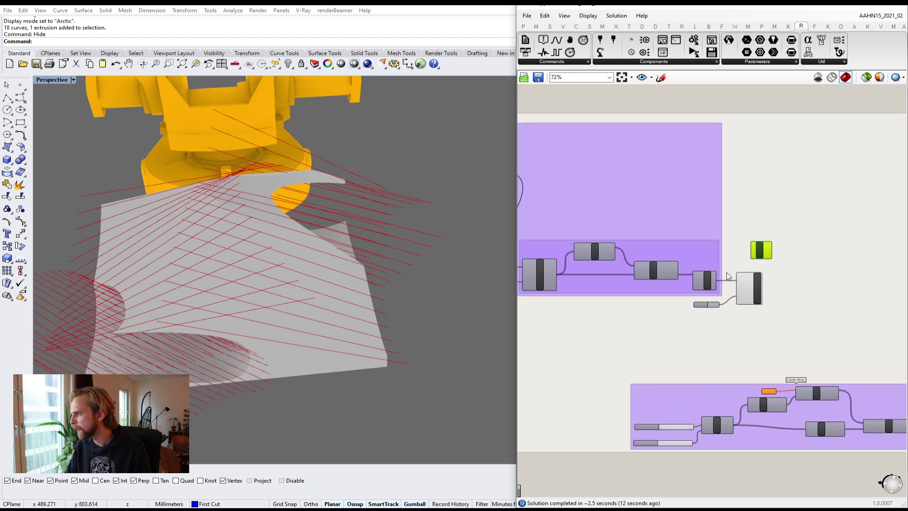
scroll(729, 277, "up", 1)
right_click_drag(761, 229, 653, 200)
scroll(653, 199, "down", 4)
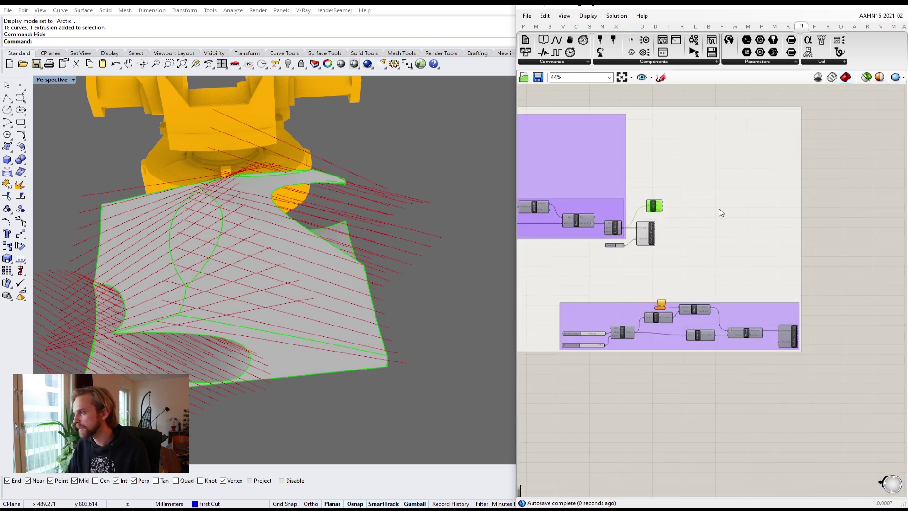
left_click(804, 189)
- Add another Colour Swatch on the empty canvas above the last component groups
scroll(672, 197, "up", 5)
scroll(657, 199, "down", 4)
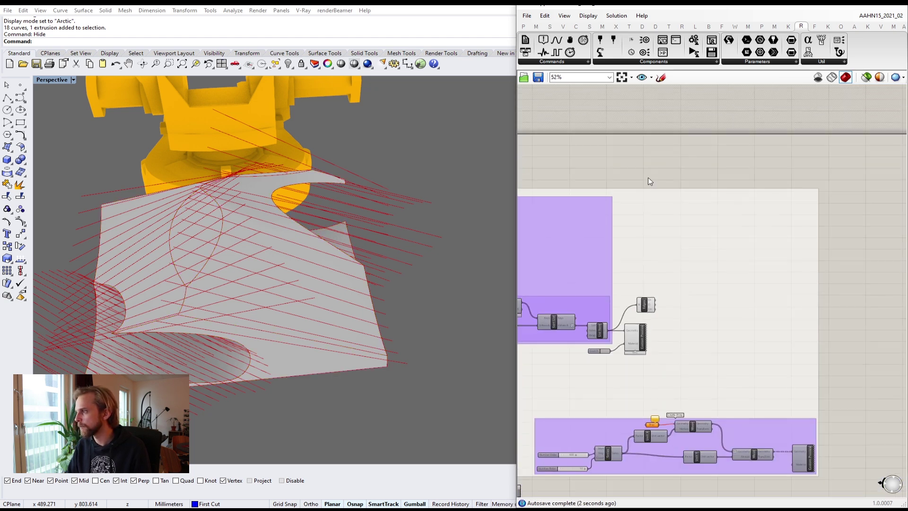
double_click(651, 163)
type("swa")
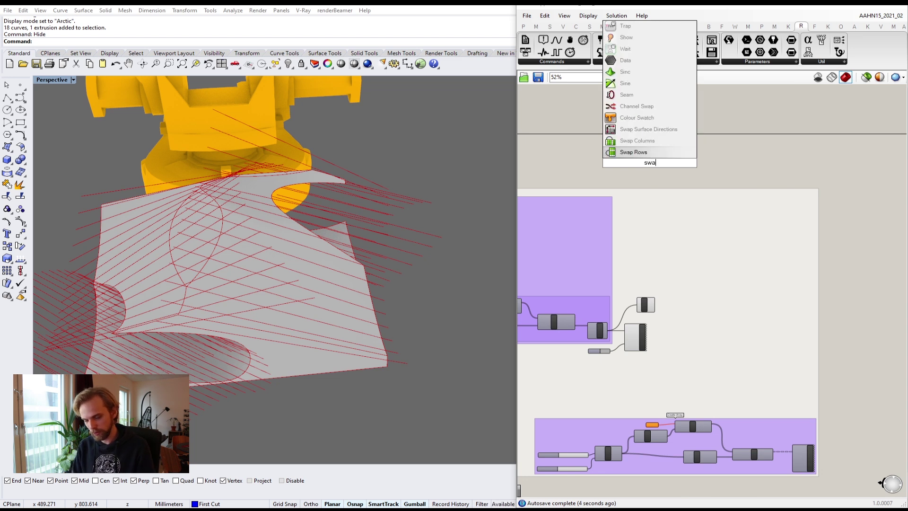
key("Return")
- Add a second Custom Preview beside the new Swatch and connect the Swatch to its Material input
double_click(709, 157)
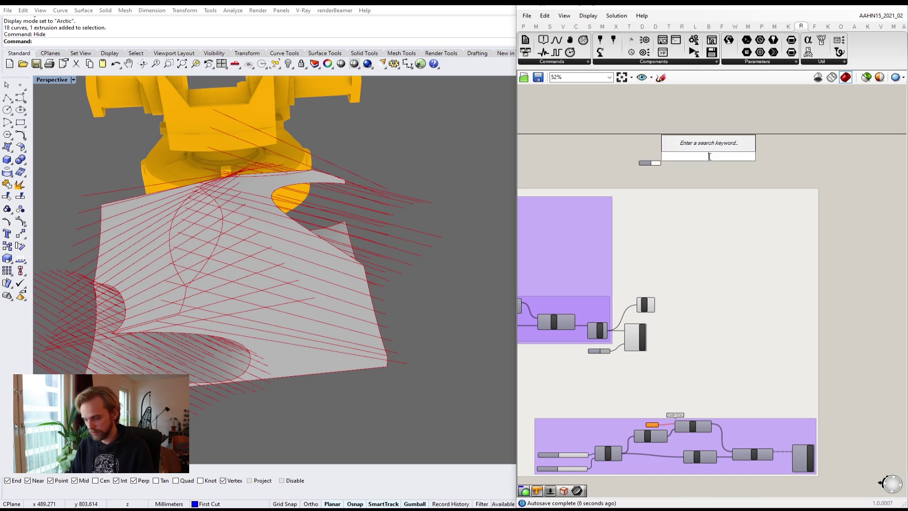
type("cust")
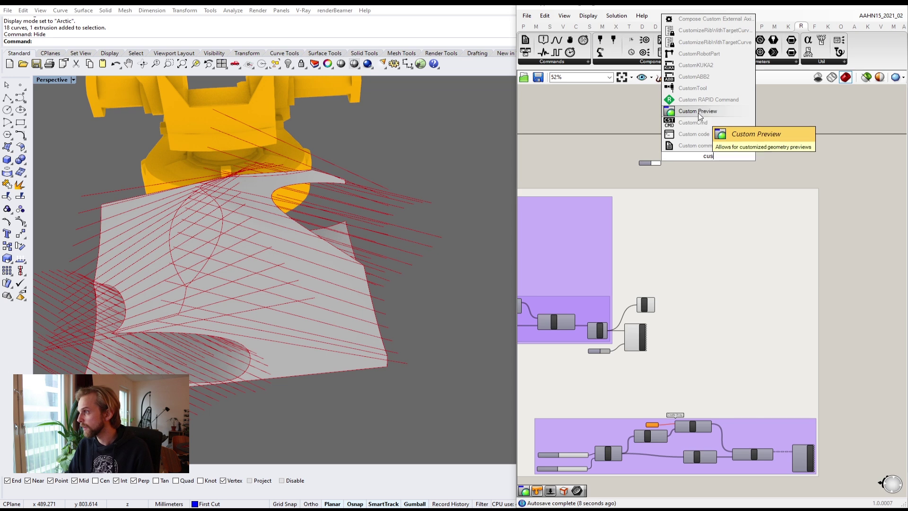
left_click(700, 115)
scroll(708, 163, "up", 2)
scroll(708, 162, "up", 1)
left_click_drag(707, 163, 586, 148)
- Move the new Swatch and Custom Preview beside Brep Edges, and feed only its interior edges (Ei) into the Geometry input
scroll(640, 181, "down", 3)
right_click_drag(659, 194, 661, 154)
left_click_drag(655, 125, 649, 313)
scroll(647, 312, "up", 4)
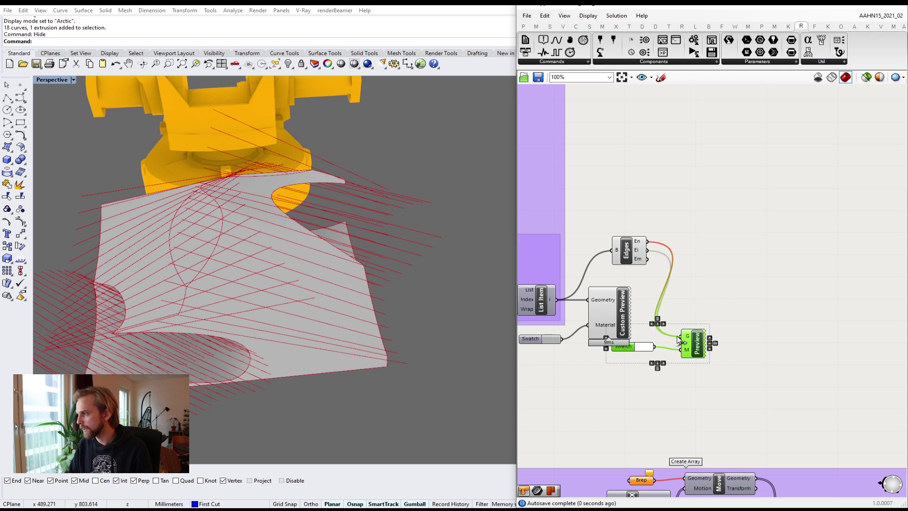
left_click_drag(680, 338, 753, 275, "ctrl")
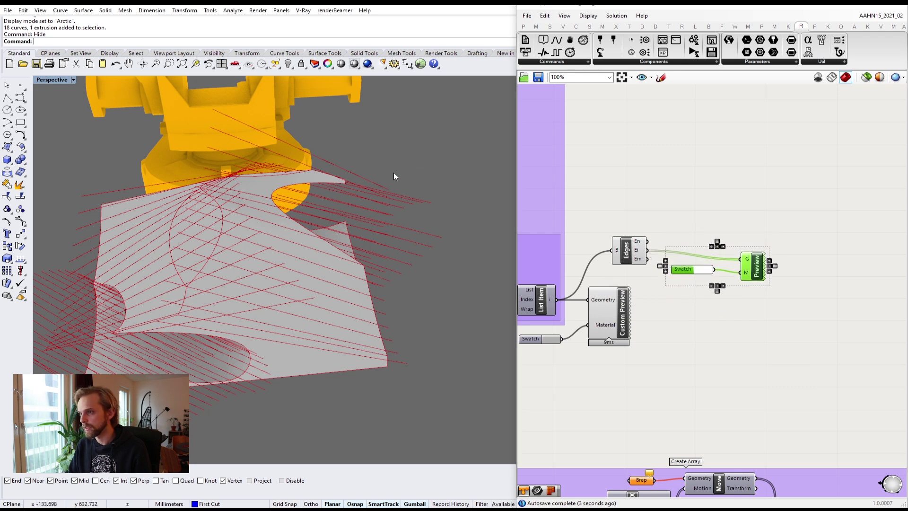
- Delete the Brep Edges component and the separate Swatch and Custom Preview set up for its interior edges
scroll(169, 215, "up", 5)
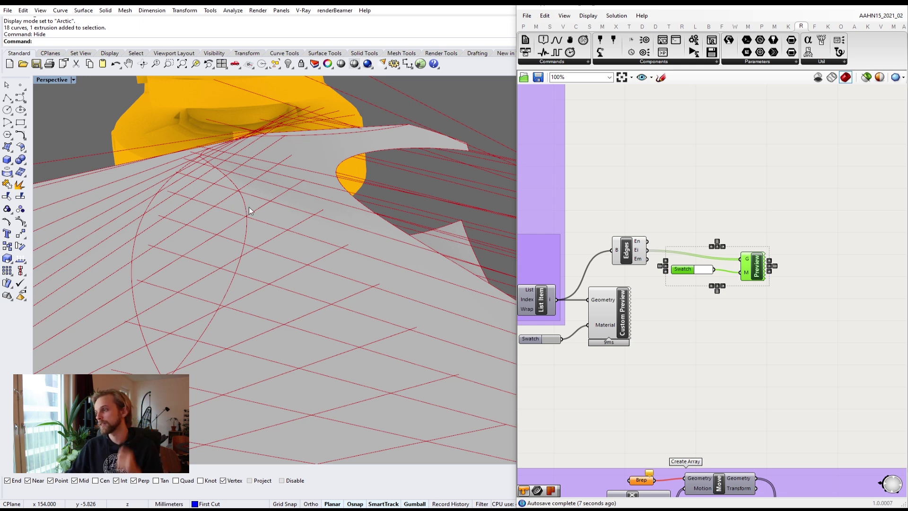
scroll(639, 254, "up", 1)
left_click(633, 254)
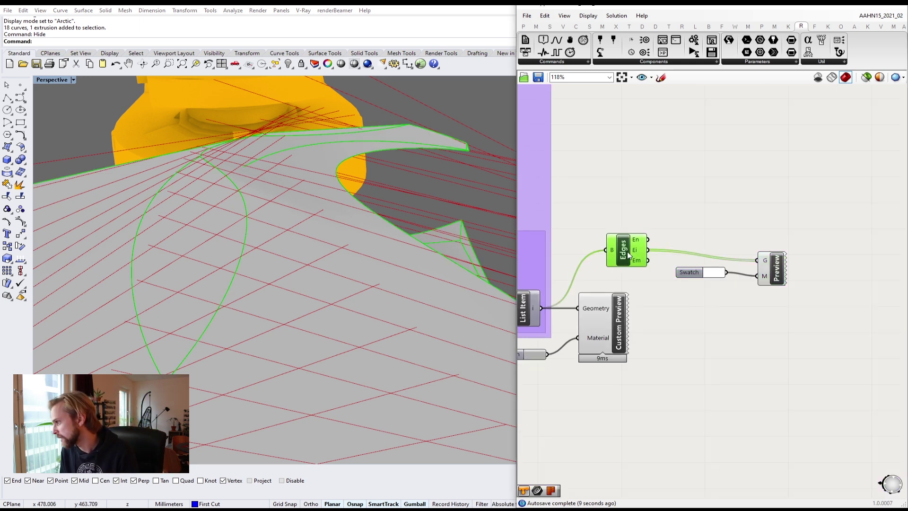
key("Delete")
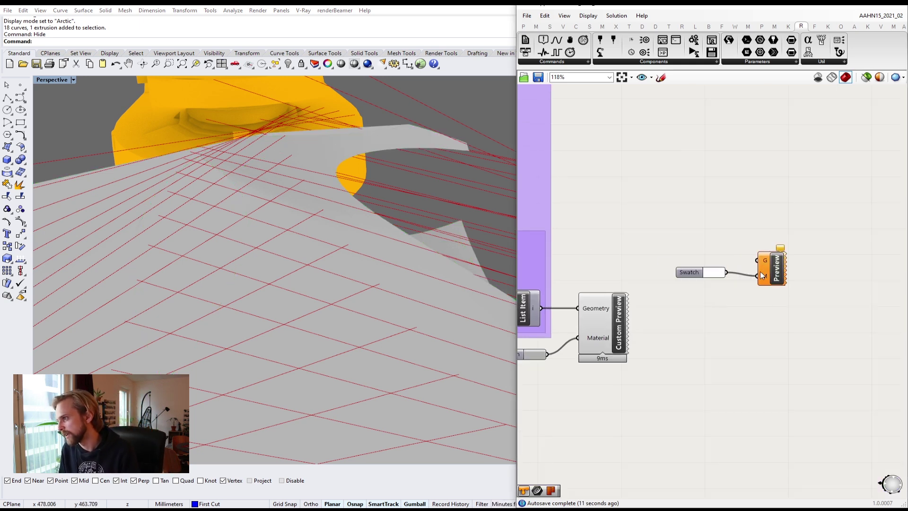
left_click(765, 274)
key("Delete")
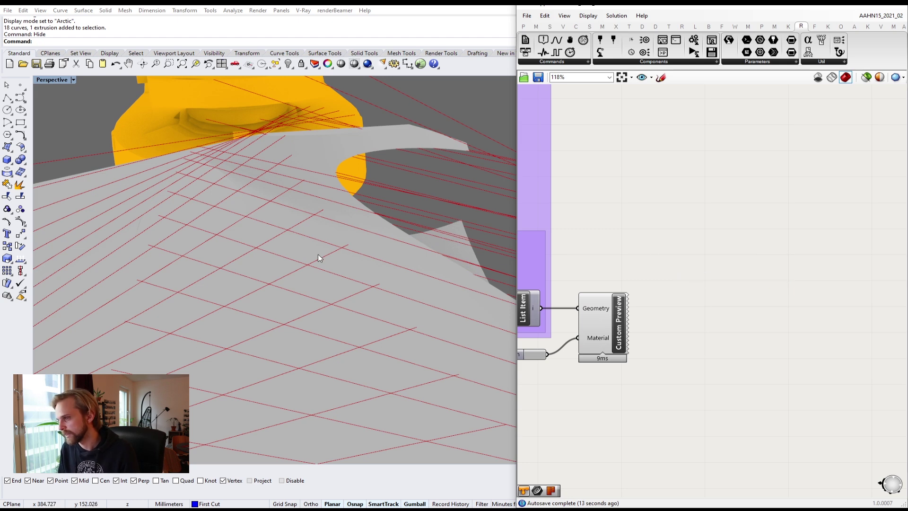
- Turn off the preview of the components drawing the red cutting lines in the four stacked purple groups
right_click_drag(318, 254, 285, 249)
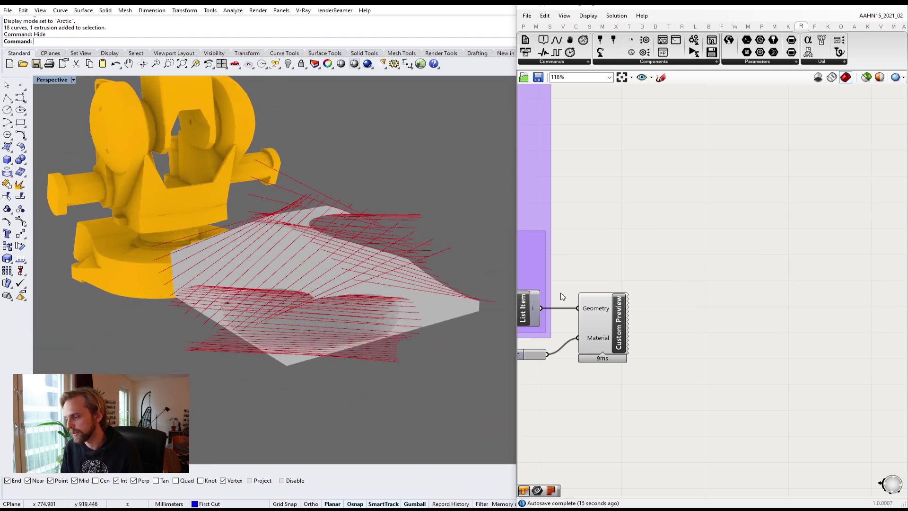
scroll(646, 304, "down", 4)
right_click_drag(646, 305, 788, 253)
scroll(787, 254, "down", 4)
right_click_drag(696, 331, 828, 297)
scroll(776, 320, "down", 4)
right_click_drag(541, 323, 733, 297)
scroll(733, 296, "up", 4)
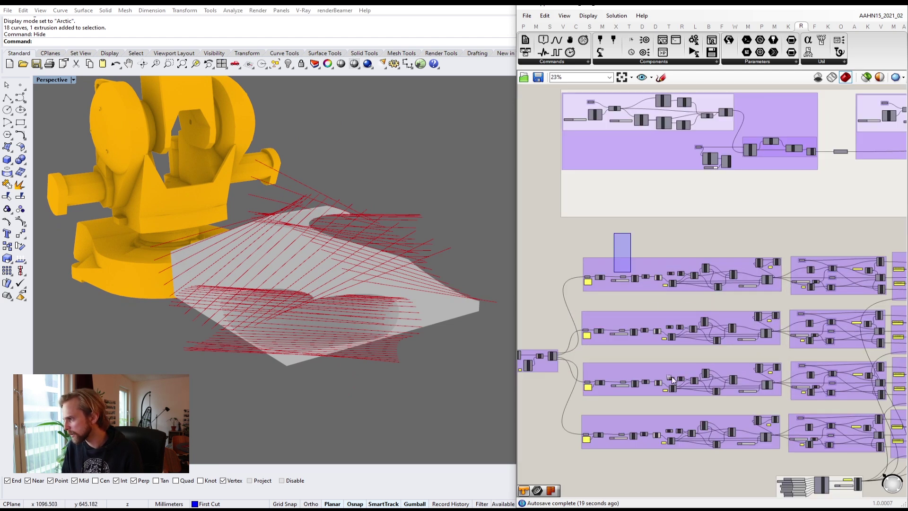
left_click_drag(671, 378, 697, 468)
scroll(697, 468, "up", 1)
key("space")
left_click(726, 443)
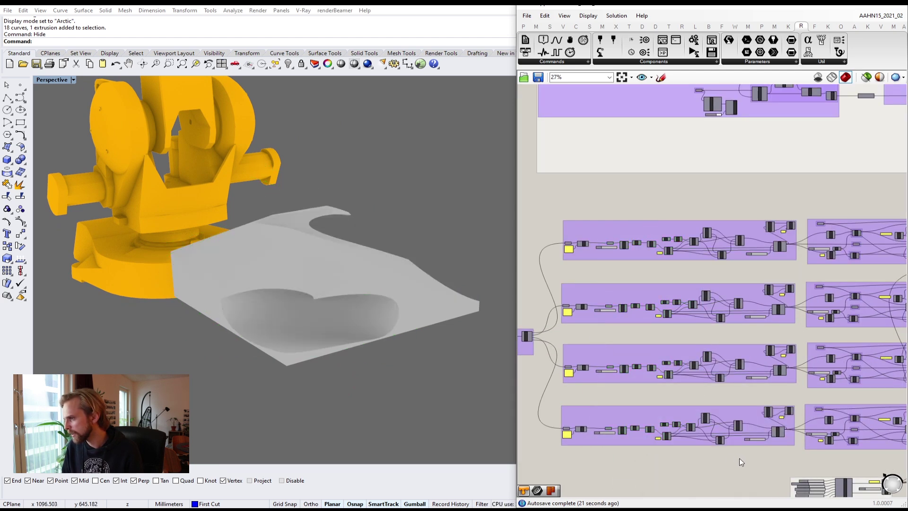
- Show all hidden objects, bringing back the stock block and the cutting lines in the Perspective viewport
scroll(345, 284, "up", 6)
scroll(398, 261, "down", 5)
right_click_drag(397, 261, 308, 243, "shift")
scroll(310, 265, "down", 2)
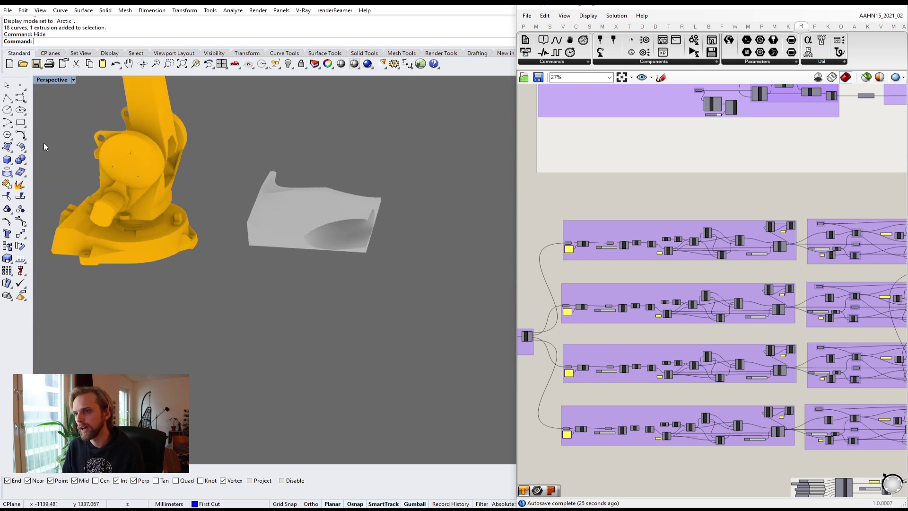
left_click(7, 160)
key("Escape")
type("S")
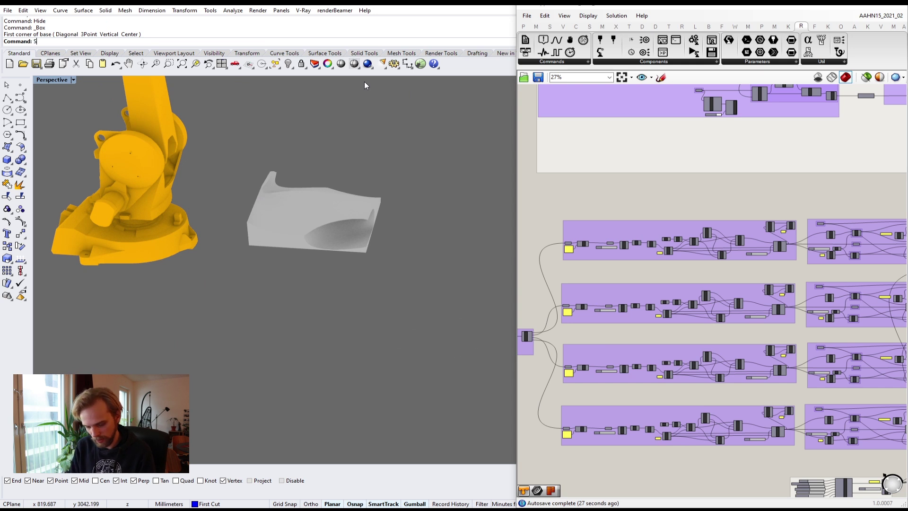
type("how")
key("Return")
left_click(334, 209)
right_click(334, 209)
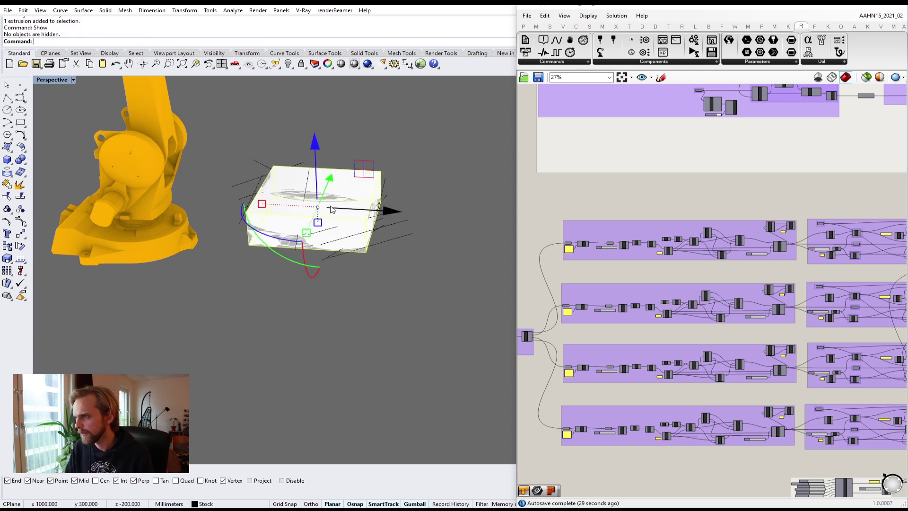
left_click(204, 172)
- Draw a box beneath the stock block between opposite corners of its base, entering 0 for the height
left_click(5, 164)
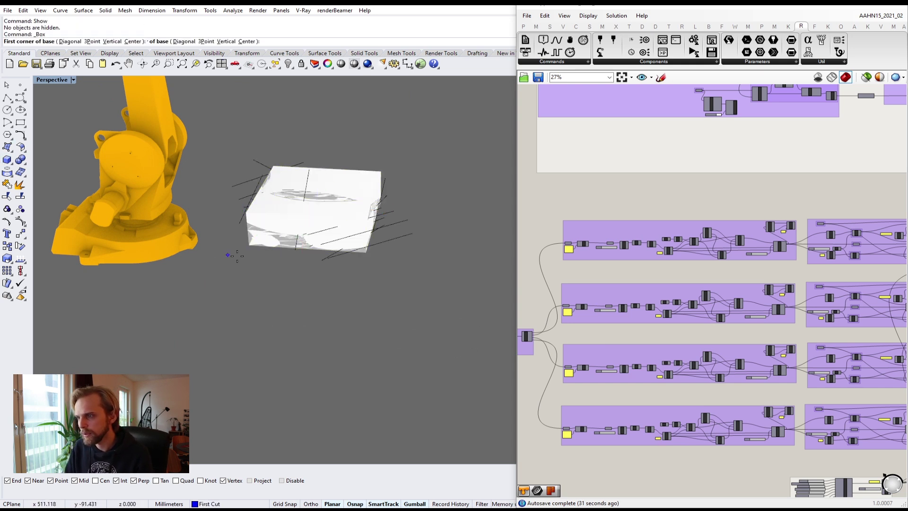
left_click(249, 245)
right_click_drag(387, 226, 416, 235)
scroll(388, 208, "up", 5)
left_click(380, 204)
type("0")
key("Return")
scroll(290, 249, "up", 2)
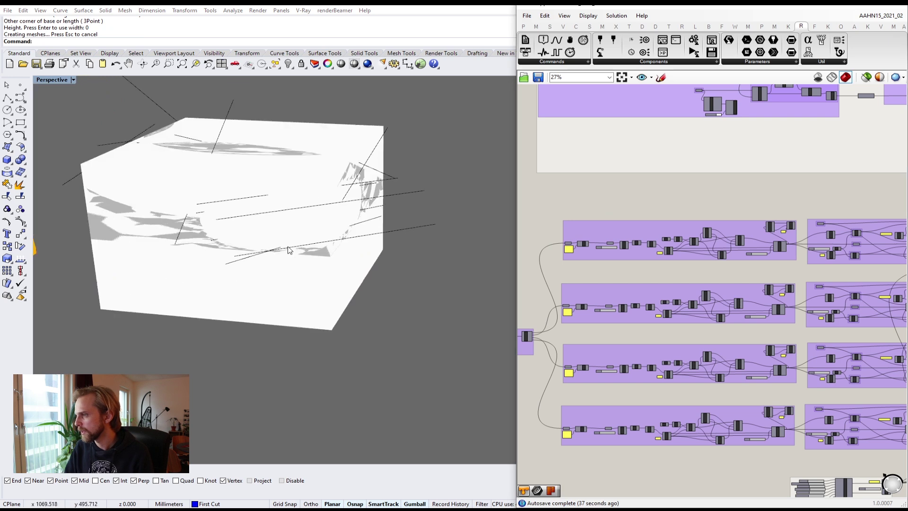
- Hide the stock block and all the cutting line curves around it
scroll(610, 212, "down", 2)
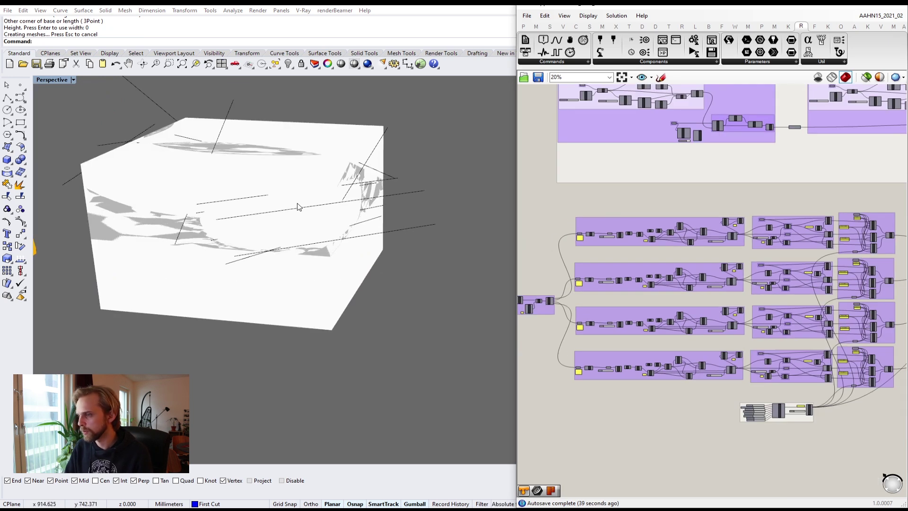
scroll(300, 206, "down", 2)
scroll(254, 217, "up", 1)
left_click(251, 219)
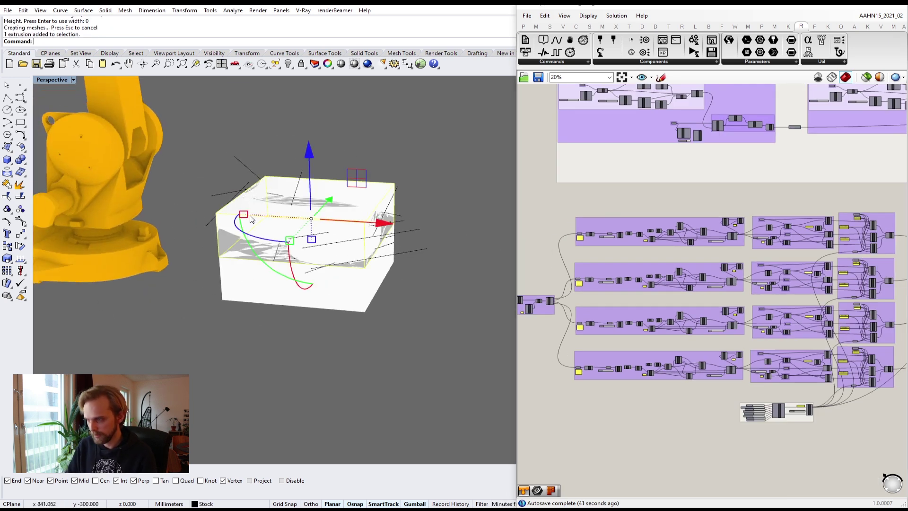
key("Return")
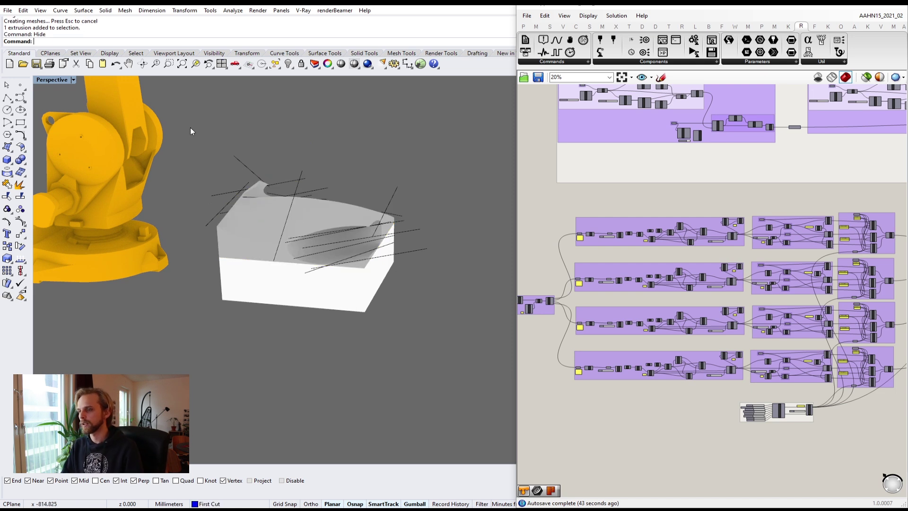
left_click_drag(188, 120, 453, 298)
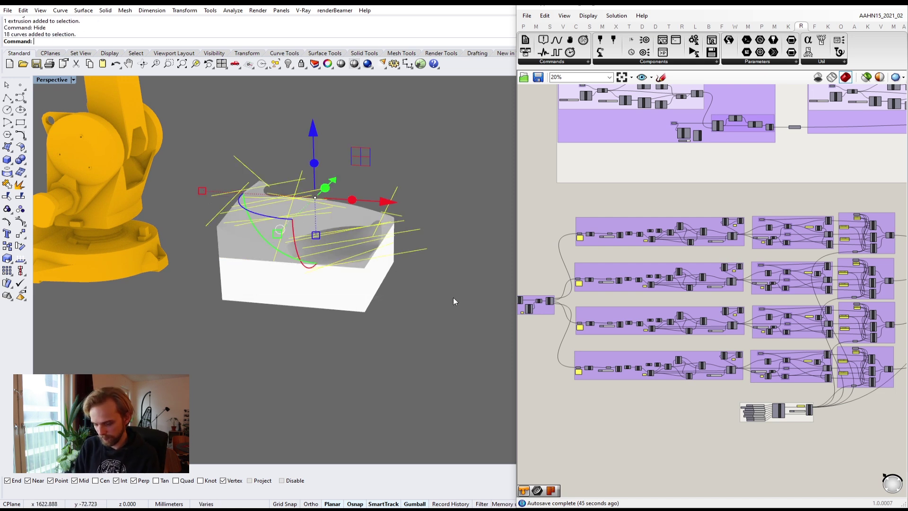
key("Return")
- Scale the support box under the foam piece by 1.1 in both horizontal directions
right_click_drag(454, 301, 413, 277)
left_click(366, 264)
left_click(251, 260)
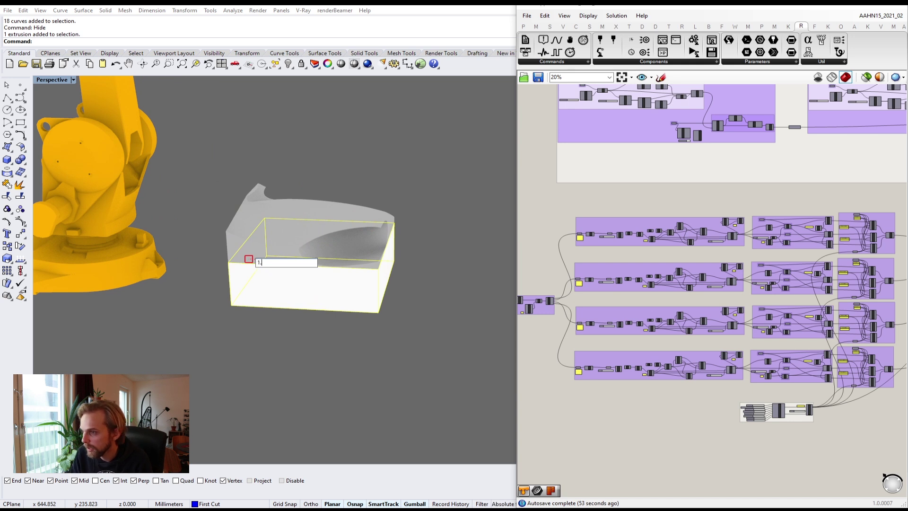
type("1")
key("Return")
left_click(304, 288)
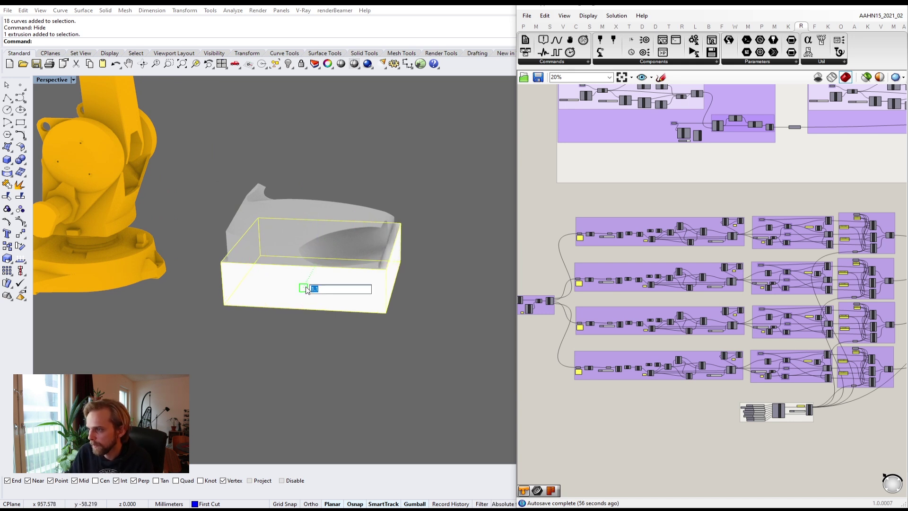
type("1.1")
key("Return")
key("Escape")
- Widen the Rhino viewport and frame the whole robot, its wire frame and the foam block on its base
right_click_drag(317, 291, 441, 321)
scroll(289, 346, "down", 4)
scroll(297, 367, "down", 2)
scroll(302, 363, "up", 2)
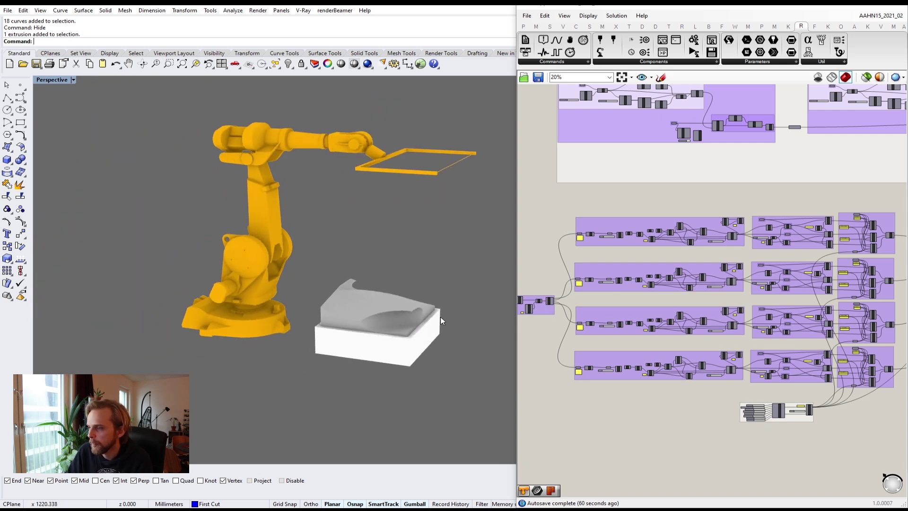
left_click_drag(517, 221, 647, 222)
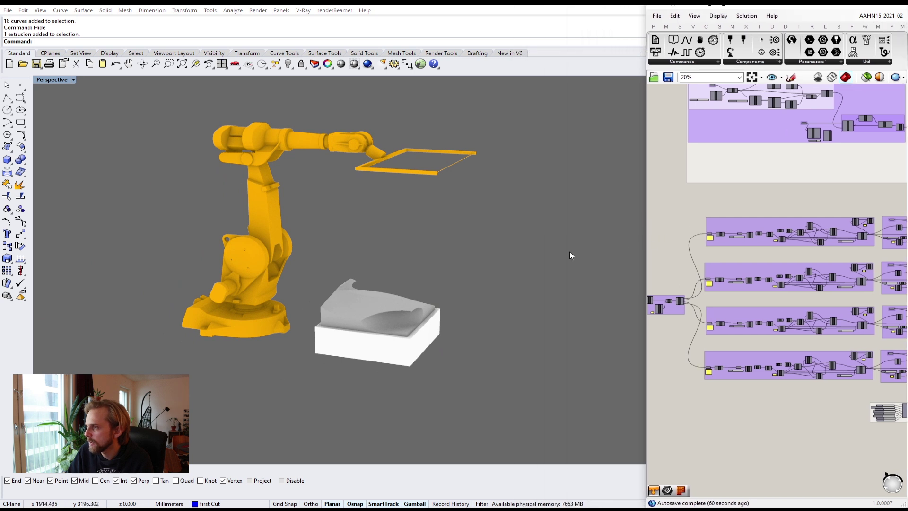
right_click_drag(364, 228, 408, 259)
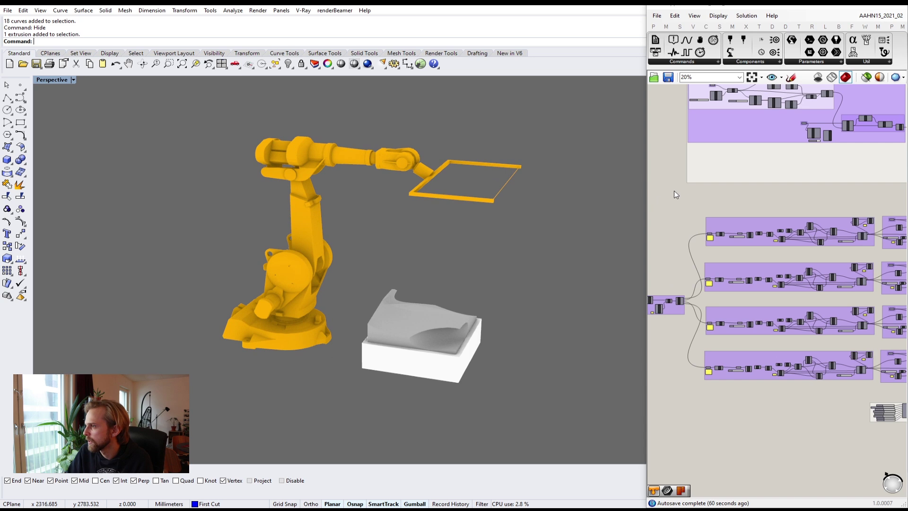
- Reset the simulation's Time slider in the Program group to 0
scroll(729, 215, "down", 6)
right_click_drag(825, 243, 748, 250)
scroll(748, 249, "up", 9)
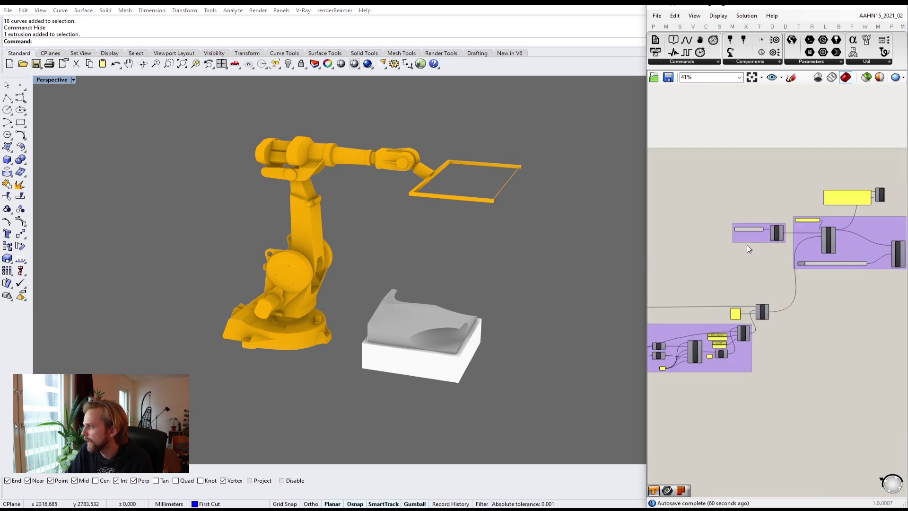
scroll(749, 249, "up", 5)
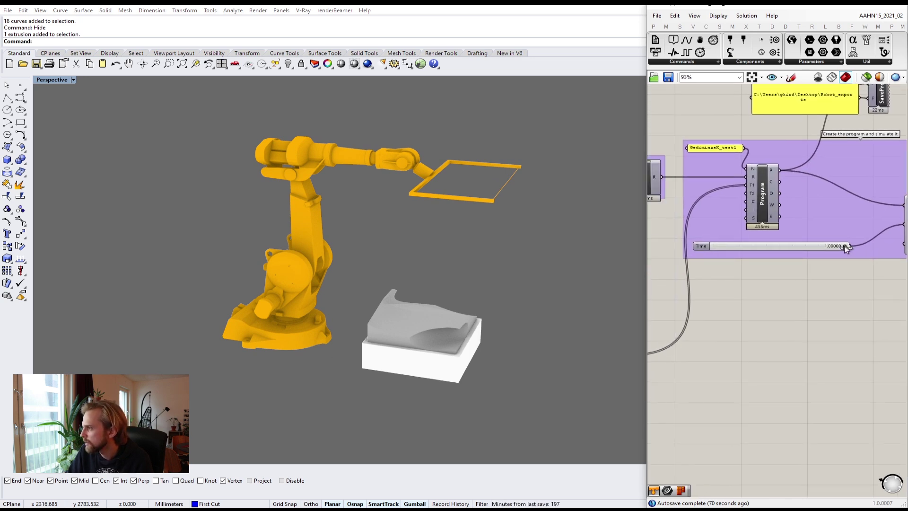
left_click_drag(829, 246, 691, 245)
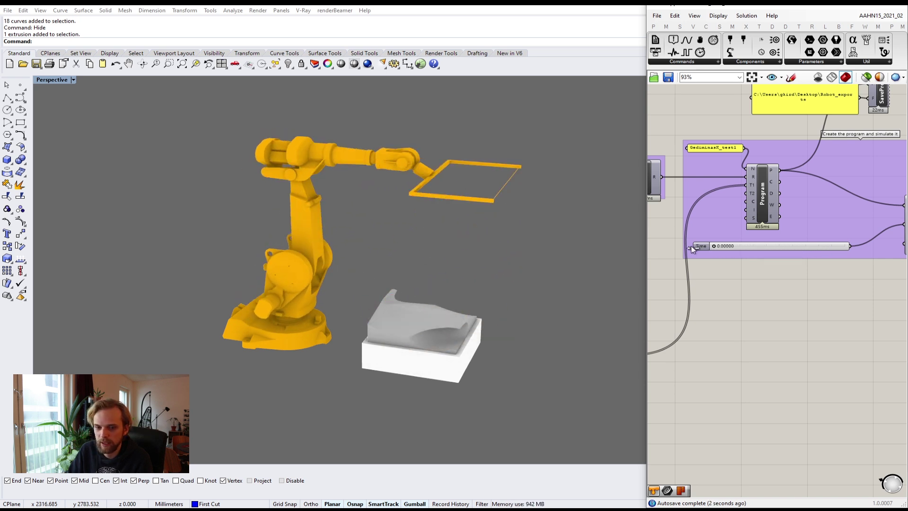
- Open the animation settings of the Time slider and set the output folder to Robot_exports on the Desktop
left_click(756, 245)
right_click(755, 245)
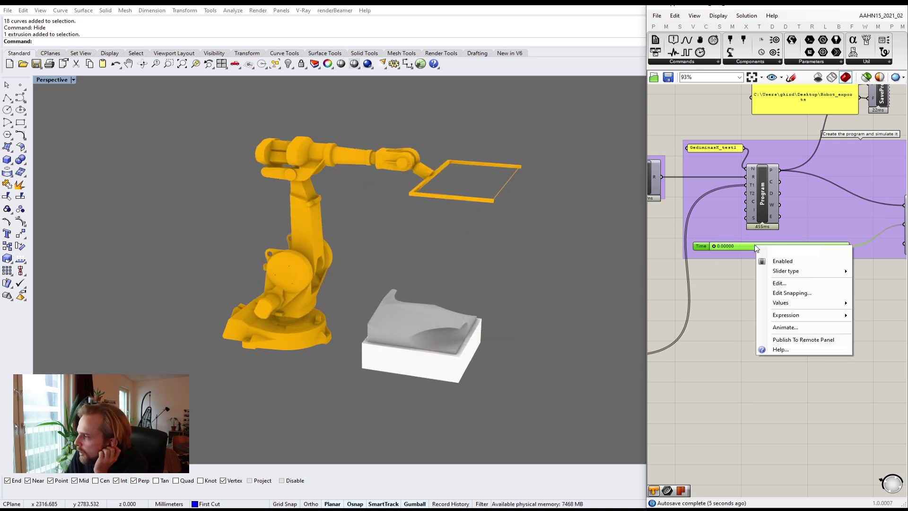
left_click(788, 328)
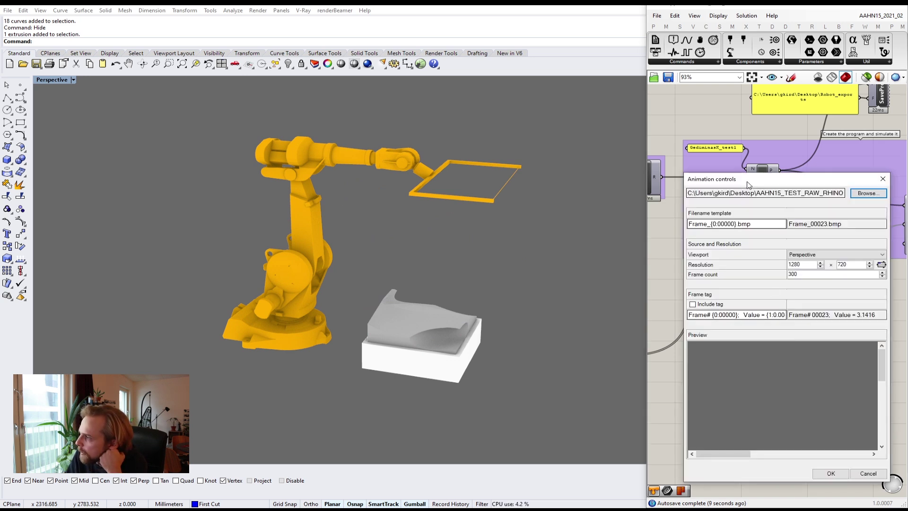
left_click_drag(747, 184, 453, 150)
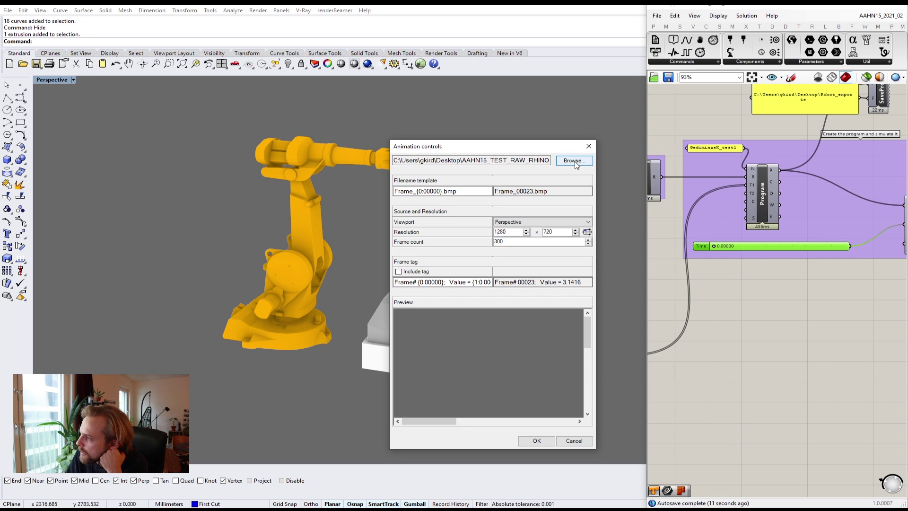
left_click(574, 161)
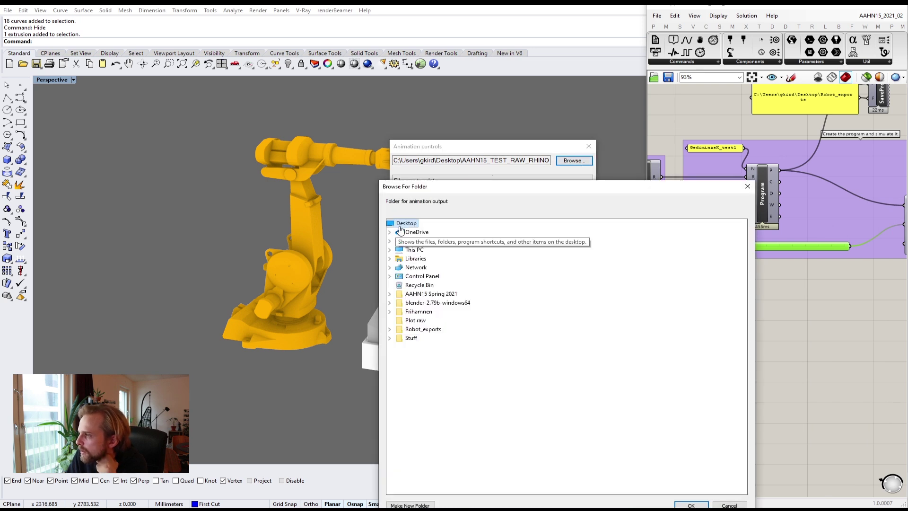
double_click(426, 330)
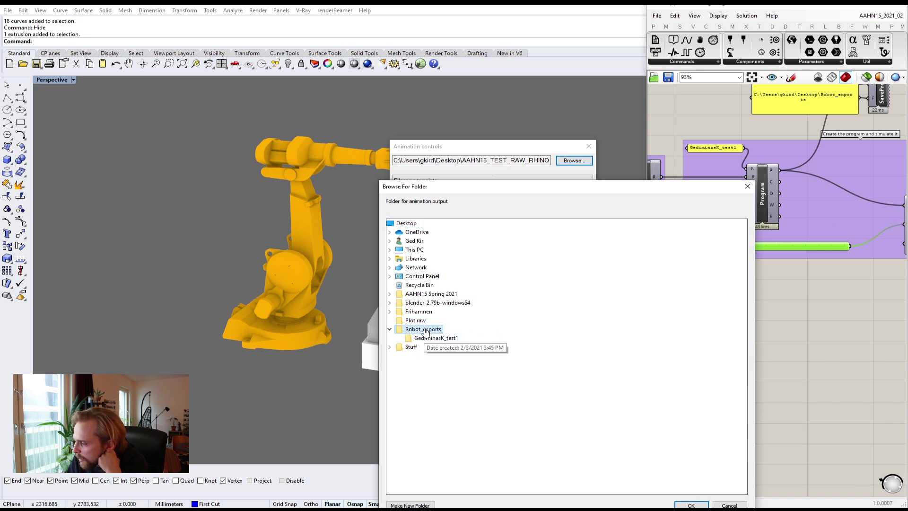
left_click_drag(464, 186, 385, 66)
left_click(611, 386)
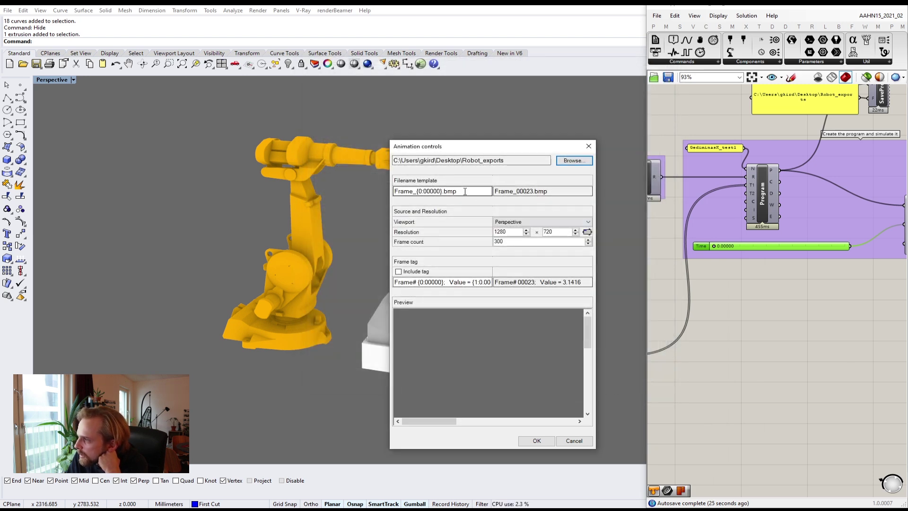
- Generate the Perspective viewport animation at 1280 x 720 with 300 frames, using the filename template Frame_{0:00000}.bmp
left_click(464, 191)
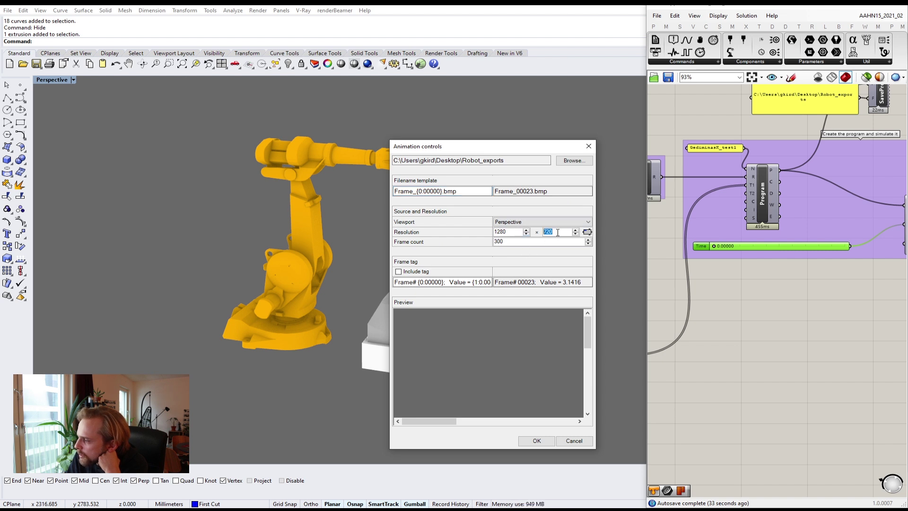
left_click(502, 232)
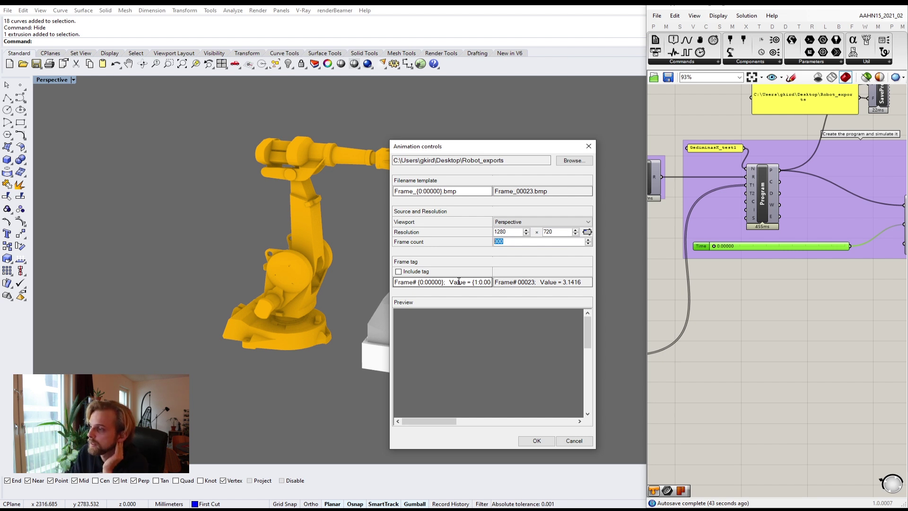
left_click(532, 441)
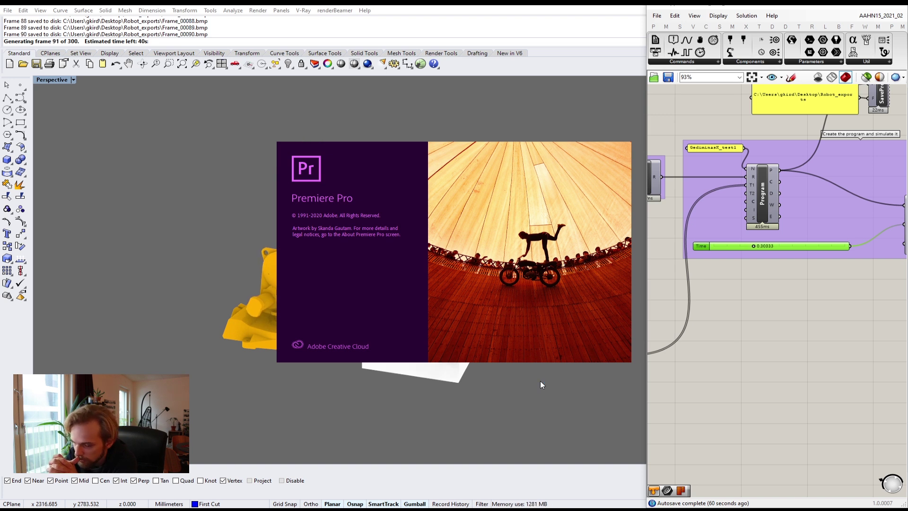
- Switch to File Explorer and examine the exported frames in the Robot_exports folder
mouse_move(101, 474)
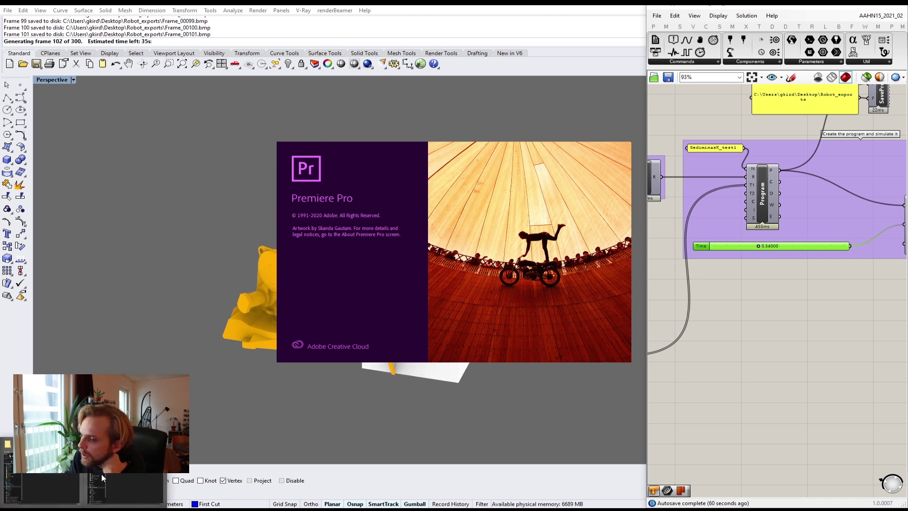
left_click(52, 487)
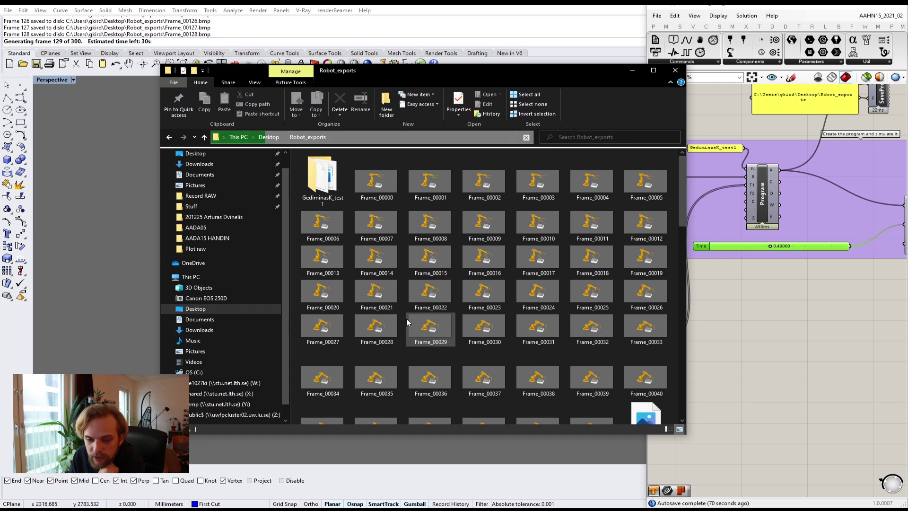
- Look through the later frames in the Robot_exports folder and close the folder window
scroll(407, 319, "down", 5)
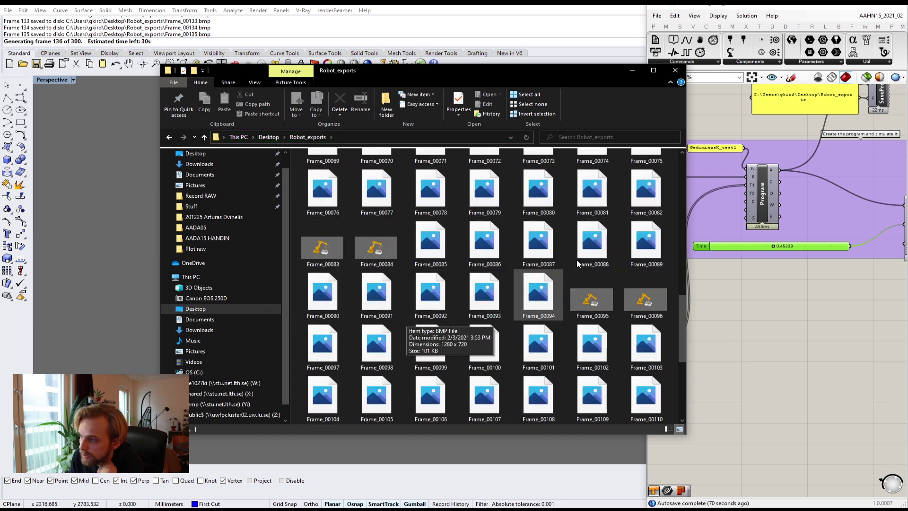
left_click(675, 70)
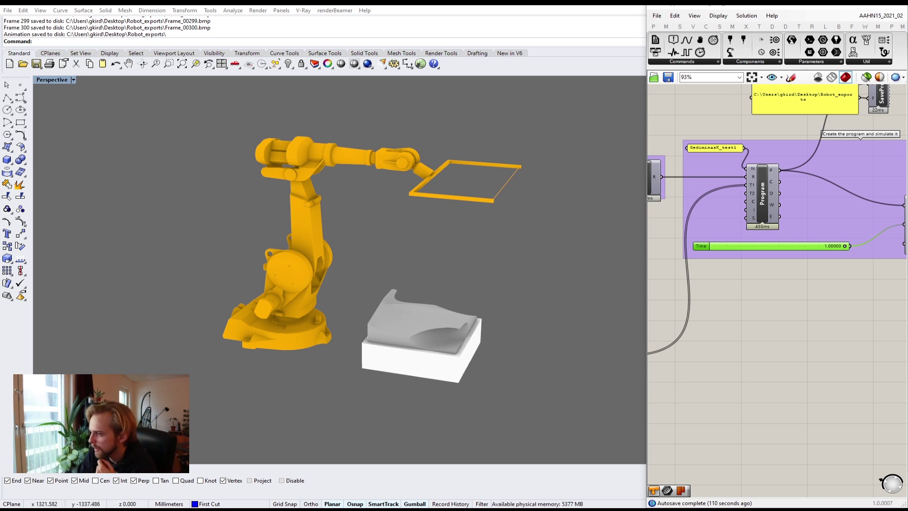
- Switch to Premiere Pro and create a new project named Untitled in the AADA05 folder
left_click(435, 510)
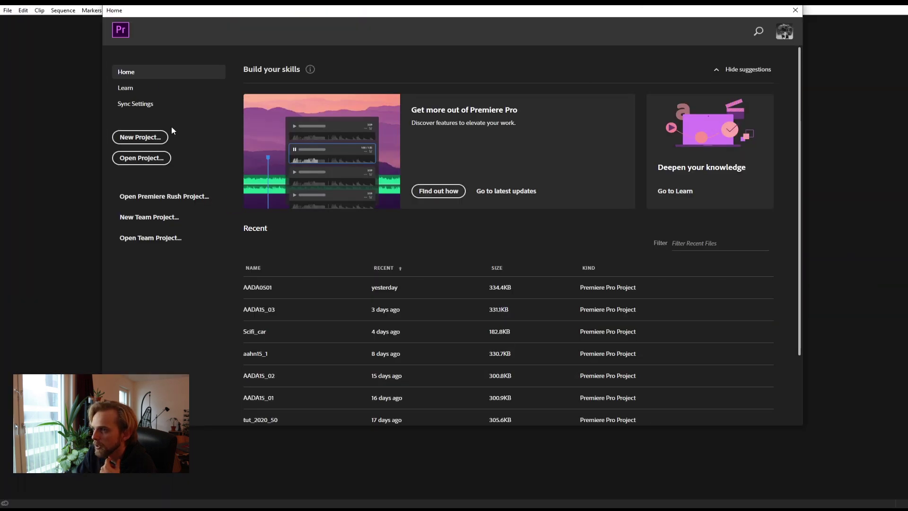
left_click(152, 137)
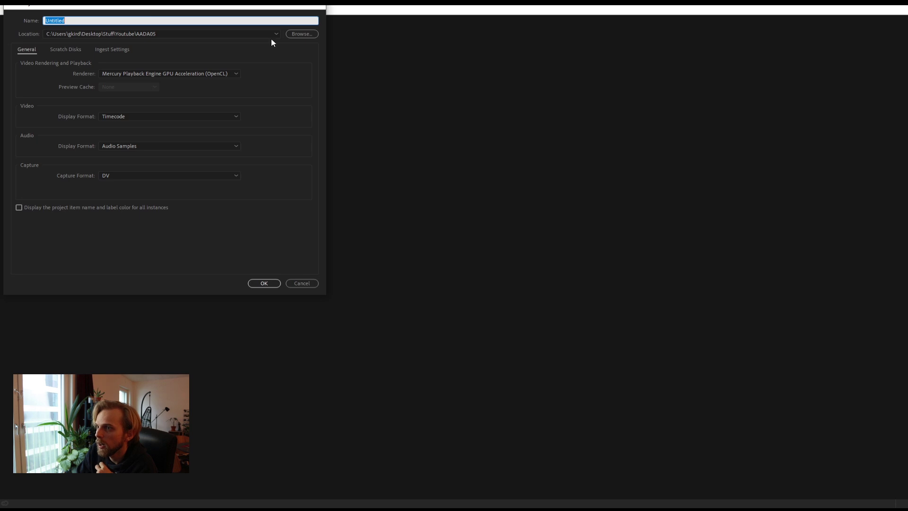
left_click(266, 283)
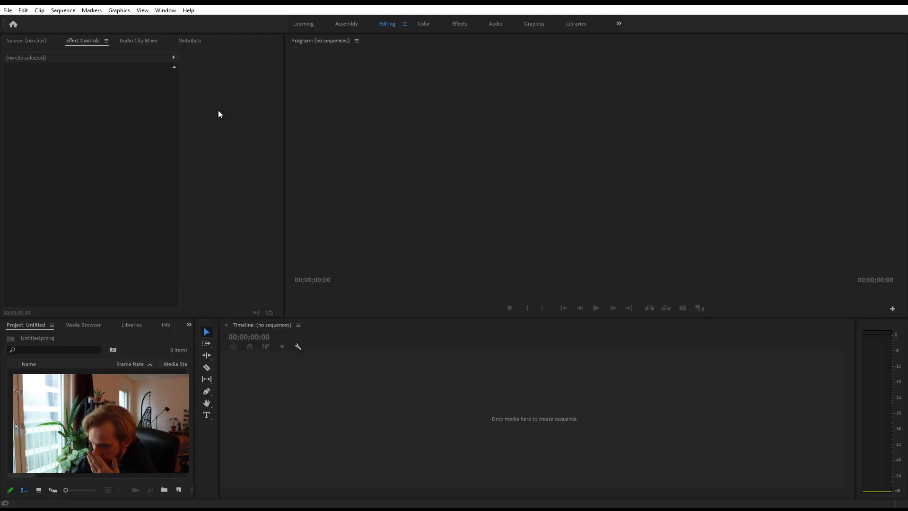
mouse_move(90, 509)
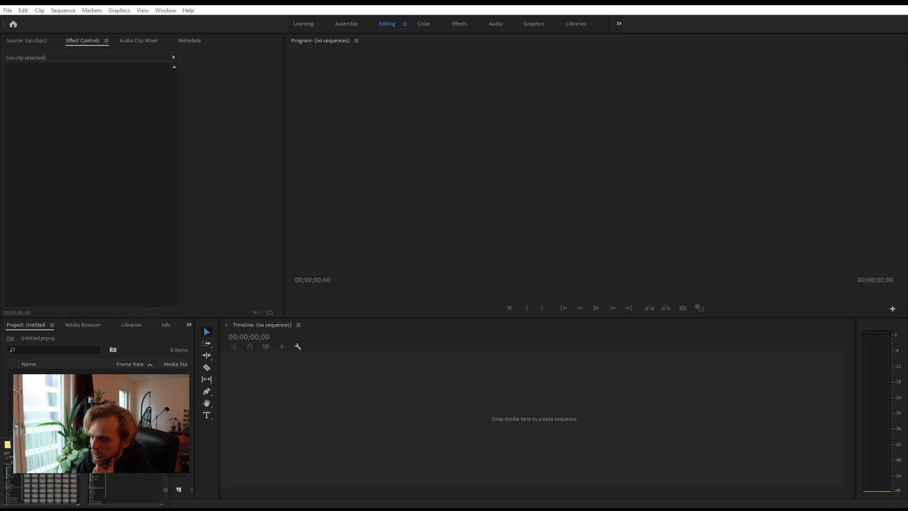
left_click(49, 484)
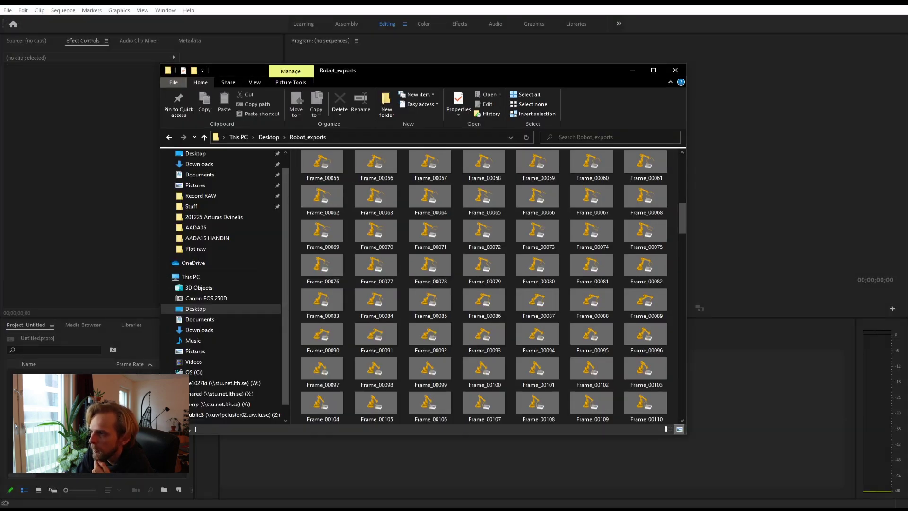
key("alt+Tab")
- Import the frames from the Robot_exports folder on the Desktop as an image sequence, starting from Frame_00000
key("ctrl+i")
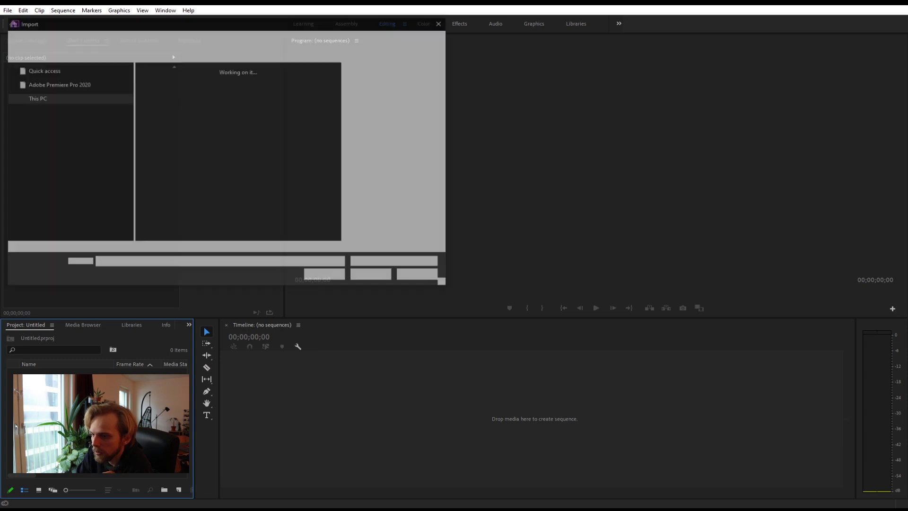
scroll(42, 103, "up", 5)
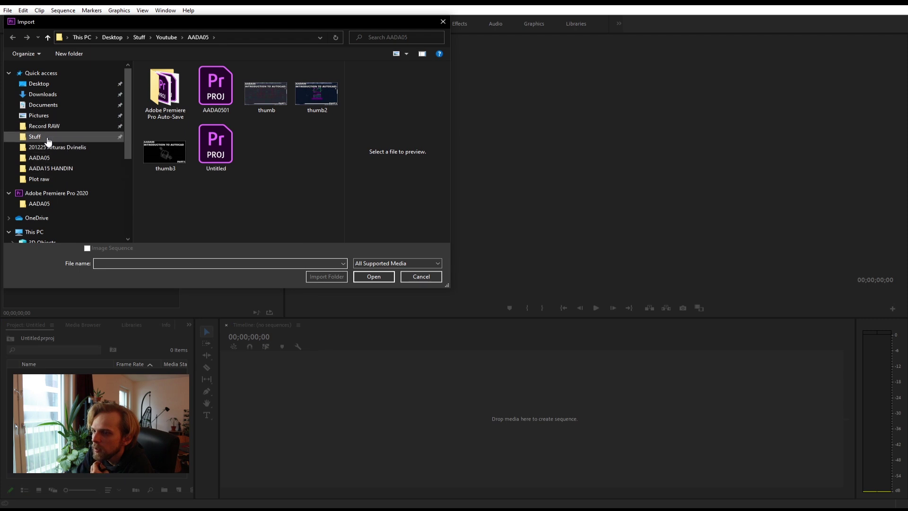
left_click(40, 83)
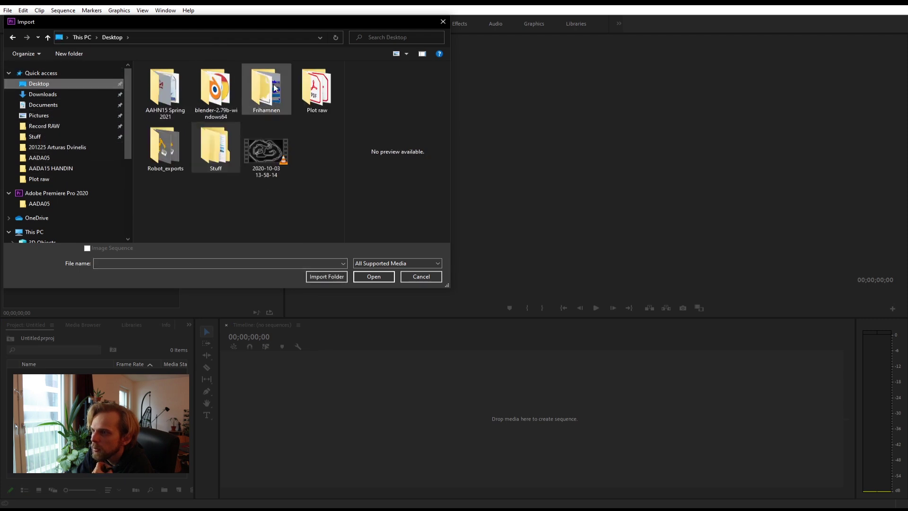
double_click(165, 144)
left_click(229, 94)
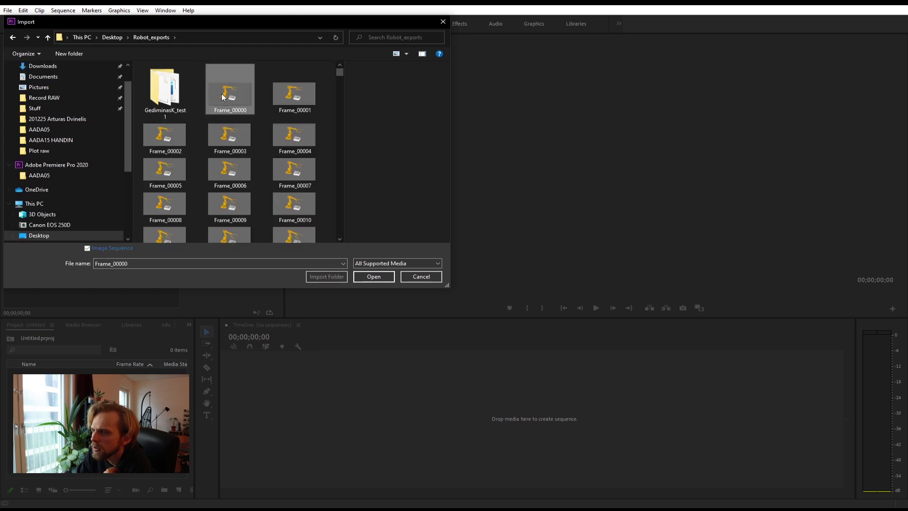
left_click(109, 249)
left_click(386, 278)
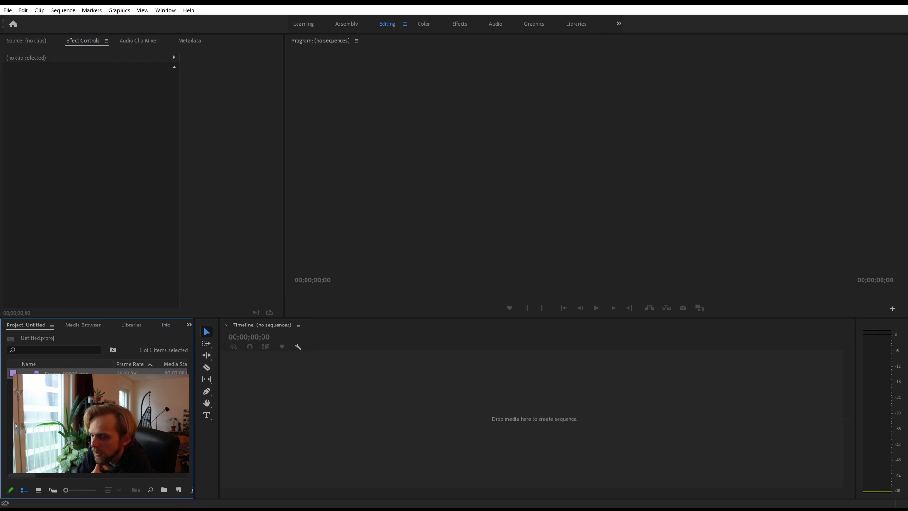
- Interpret the imported image sequence's footage at an assumed frame rate of 30 fps
right_click(131, 373)
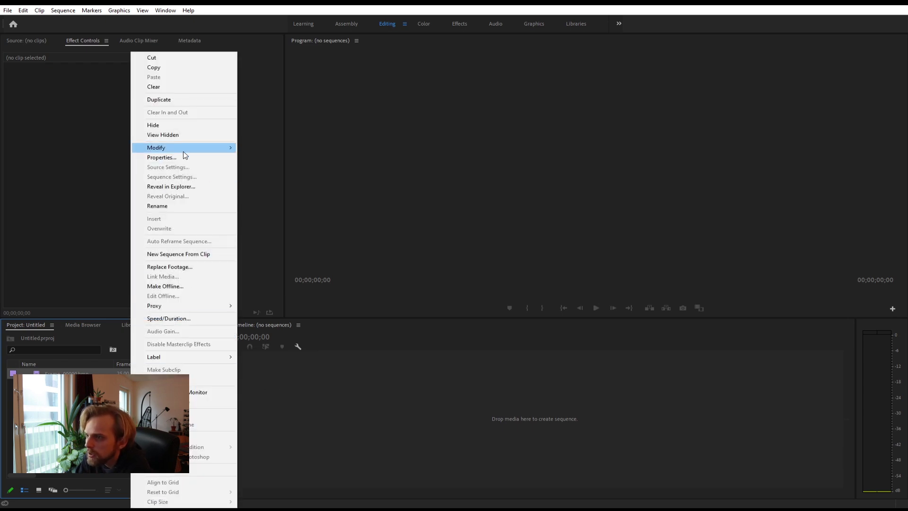
mouse_move(184, 151)
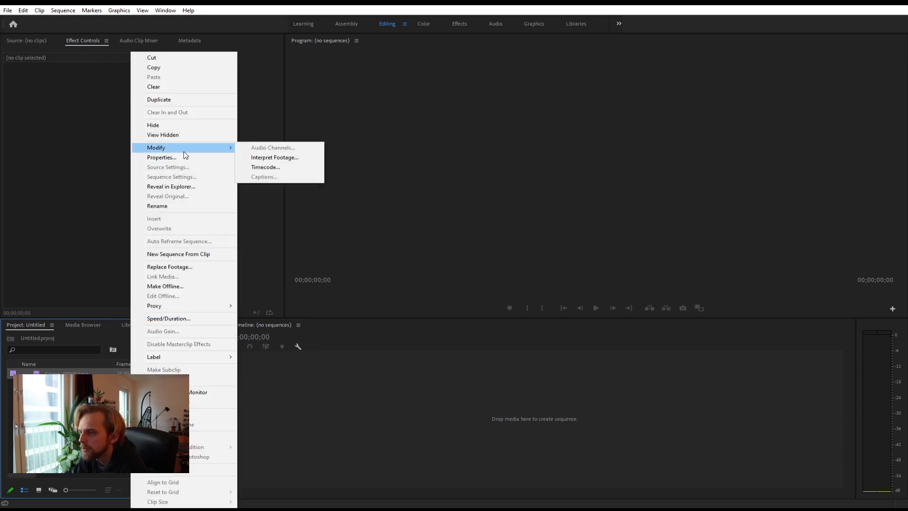
left_click(278, 160)
left_click(384, 134)
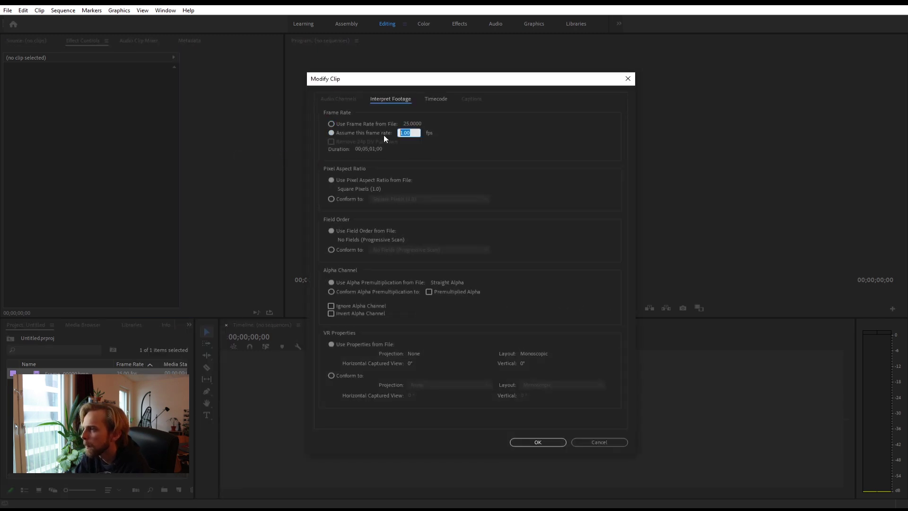
type("30")
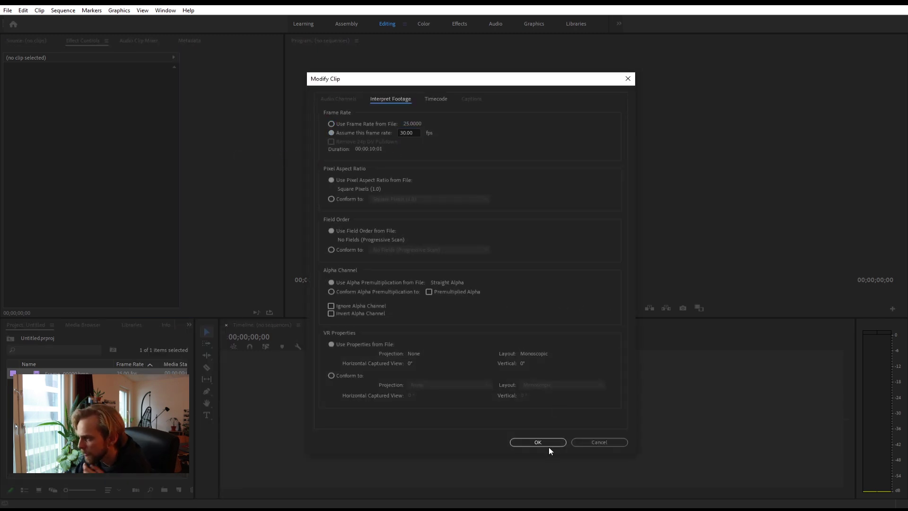
left_click(549, 444)
- Place the image sequence in the empty timeline to create a matching sequence, and play it through
left_click(64, 373)
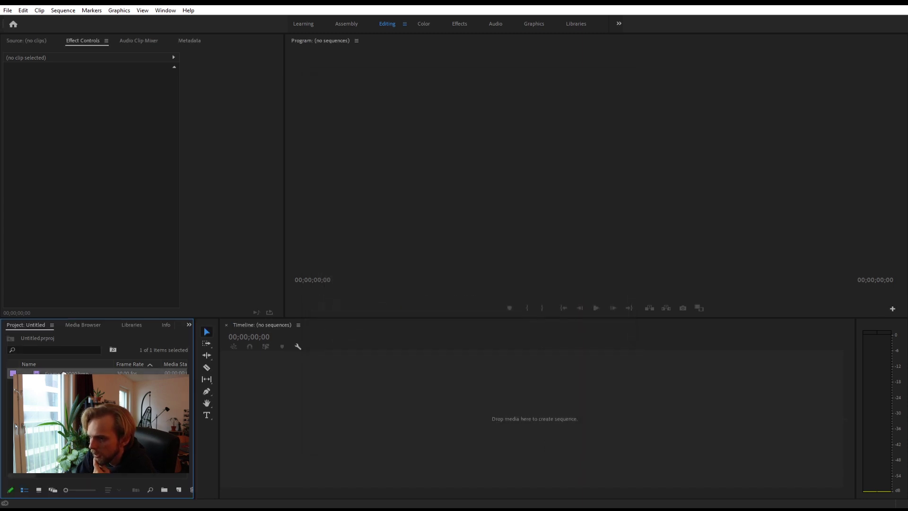
left_click_drag(356, 413, 357, 413)
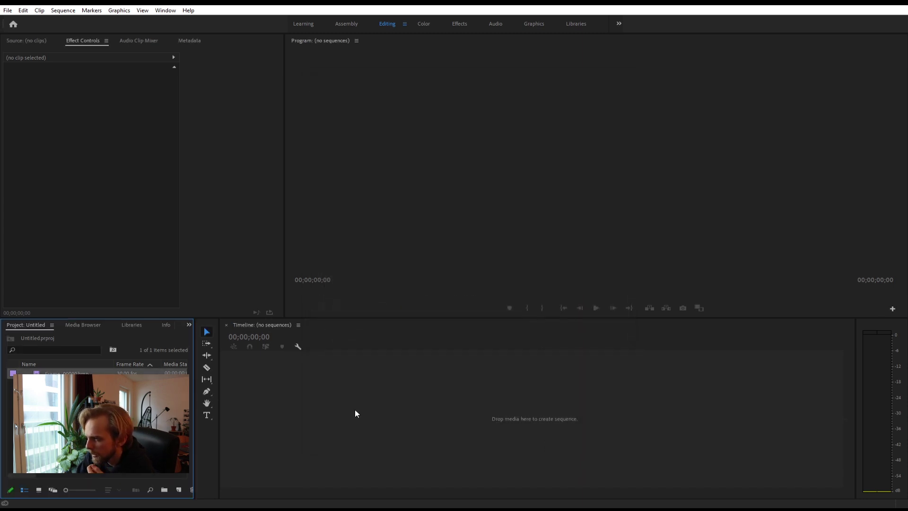
key("space")
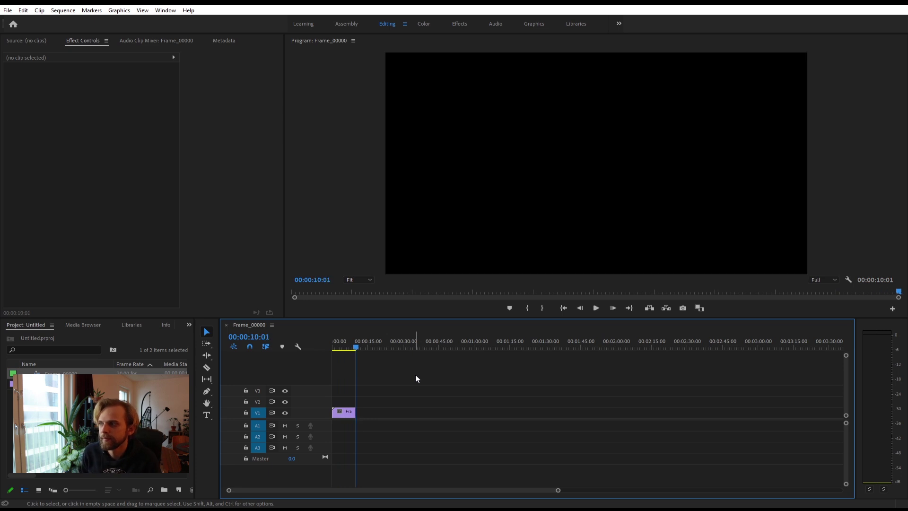
- Copy the clip on V1, paste it sixteen times end to end, and return the playhead to the sequence's start
left_click(343, 412)
key("ctrl+c")
key("ctrl+v")
key("ctrl+v")
key("ctrl+v")
key("ctrl+v")
key("ctrl+v")
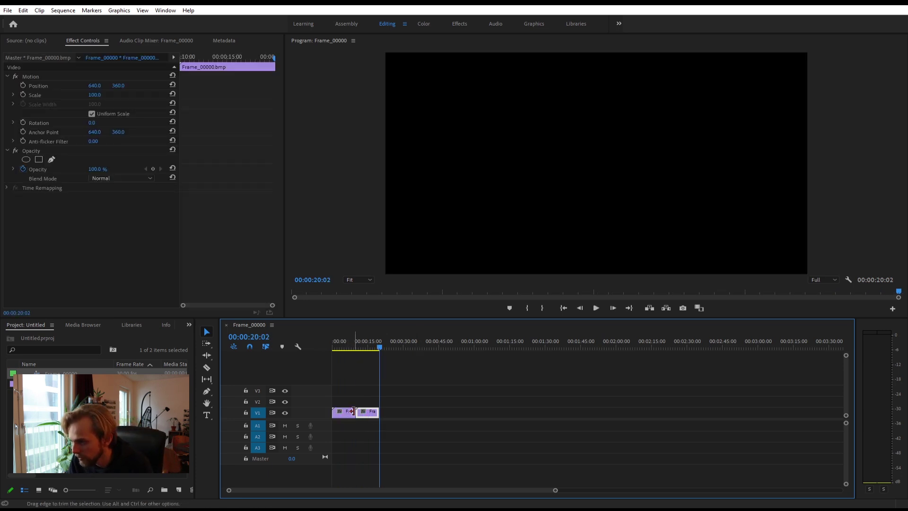
key("ctrl+v")
key("ctrl+v")
key("ctrl+v")
key("ctrl+v")
key("ctrl+v")
key("ctrl+v")
key("ctrl+v")
key("ctrl+v")
key("ctrl+v")
key("ctrl+v")
key("ctrl+v")
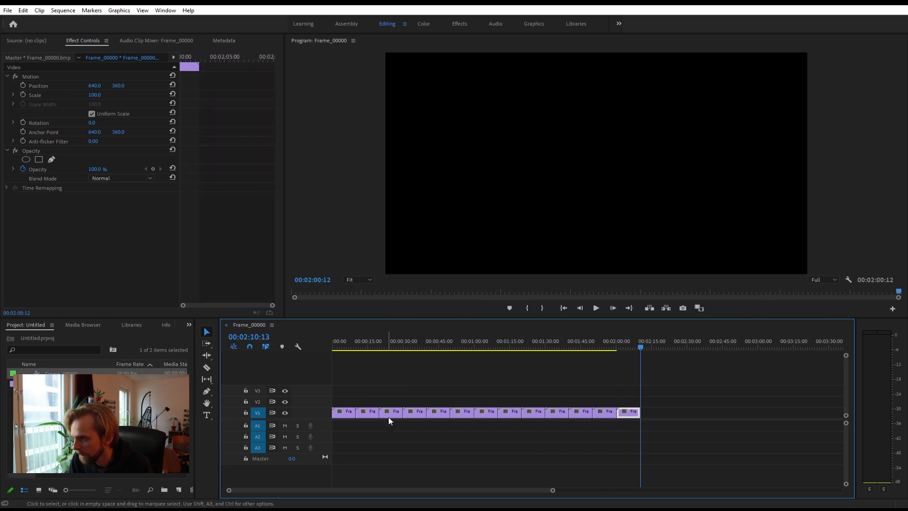
left_click_drag(371, 348, 305, 352)
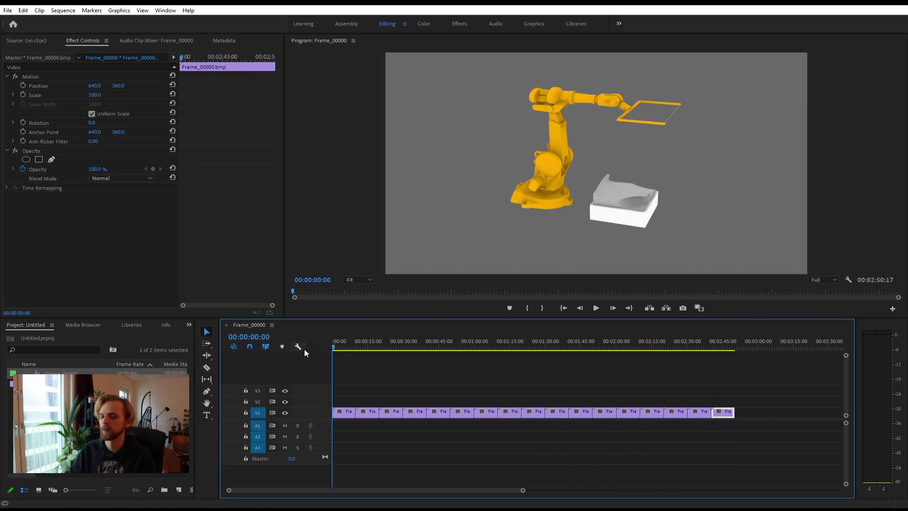